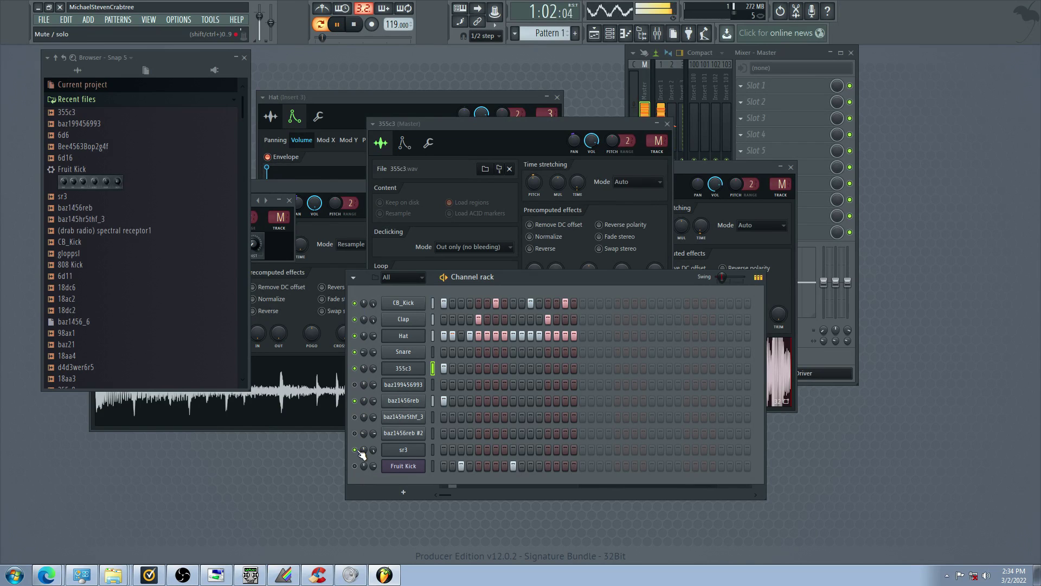
Raise the sr3 channel's volume multiplier slightly and turn on its first step in the pattern
click(402, 450)
drag(297, 184, 524, 210)
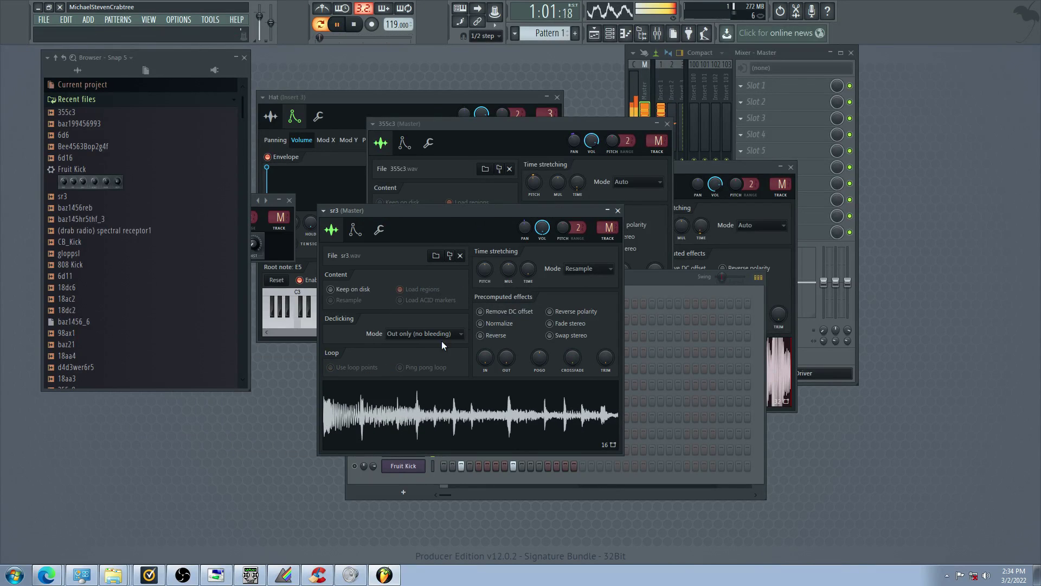
click(379, 229)
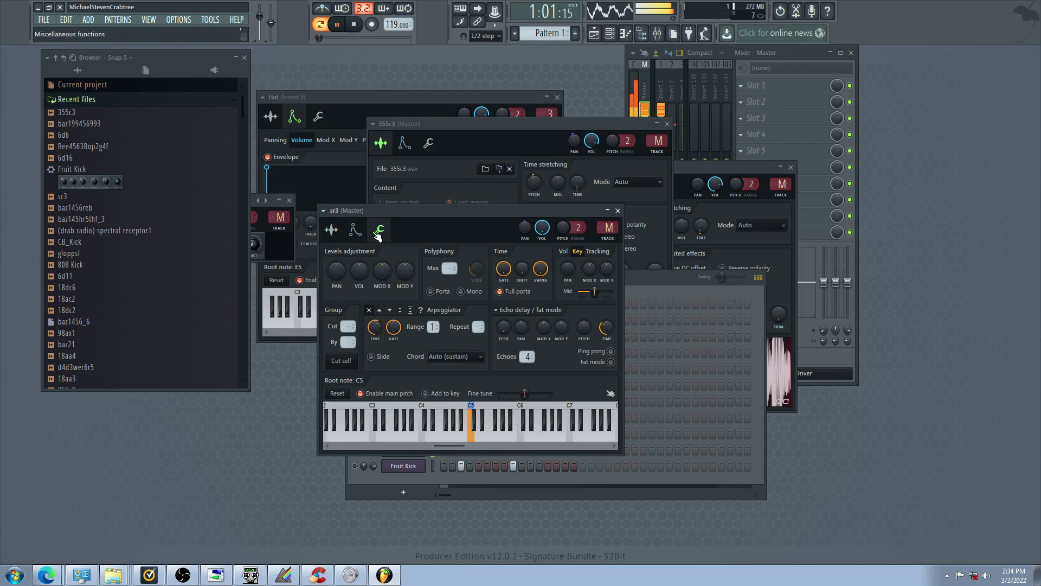
drag(359, 273, 360, 272)
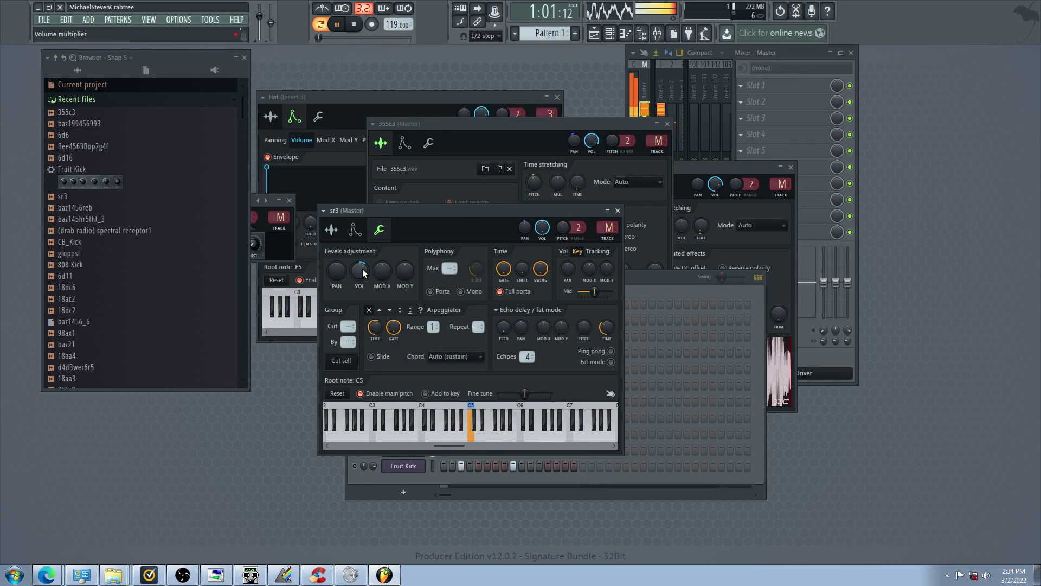
click(402, 473)
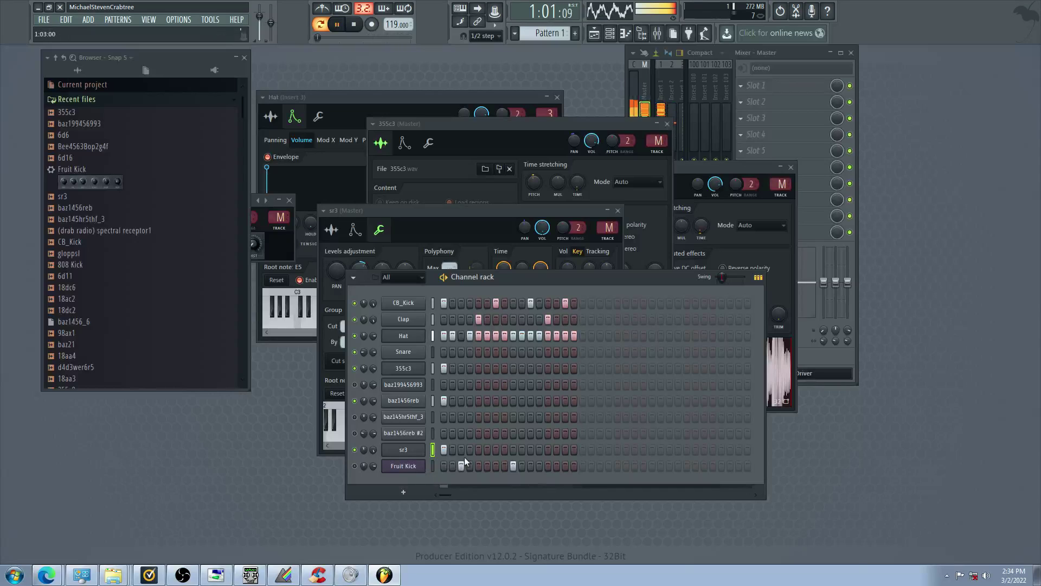
Enable the volume envelope on the sr3 channel with no hold and full sustain and release
click(403, 450)
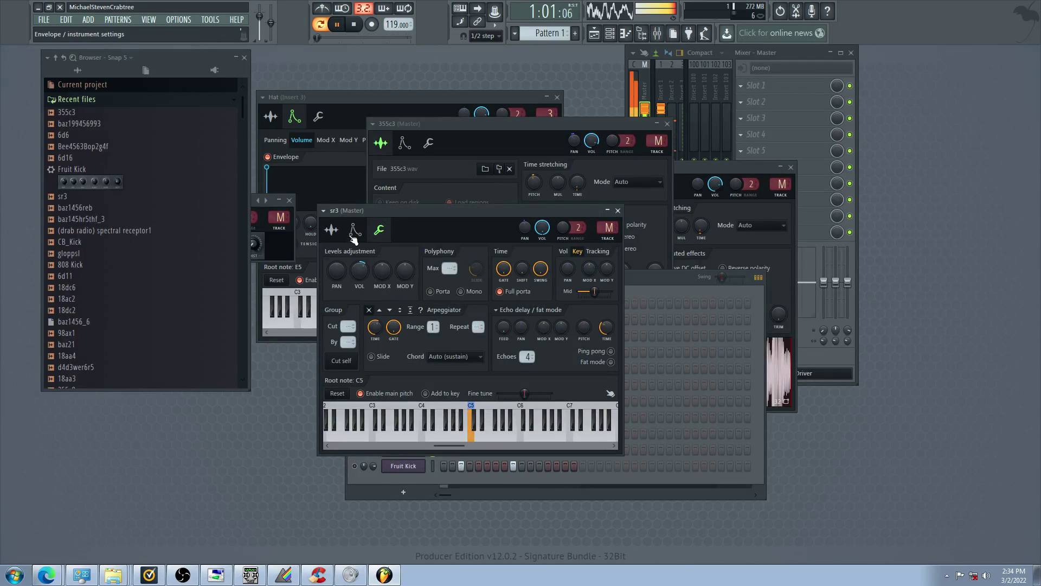
click(356, 229)
drag(370, 336, 416, 309)
mouse_move(356, 336)
mouse_down()
mouse_move(355, 345)
mouse_move(361, 335)
mouse_up()
Set sr3's time stretching mode to Auto and adjust its pitch shift, raising the volume multiplier a little further
click(332, 229)
drag(498, 267, 484, 277)
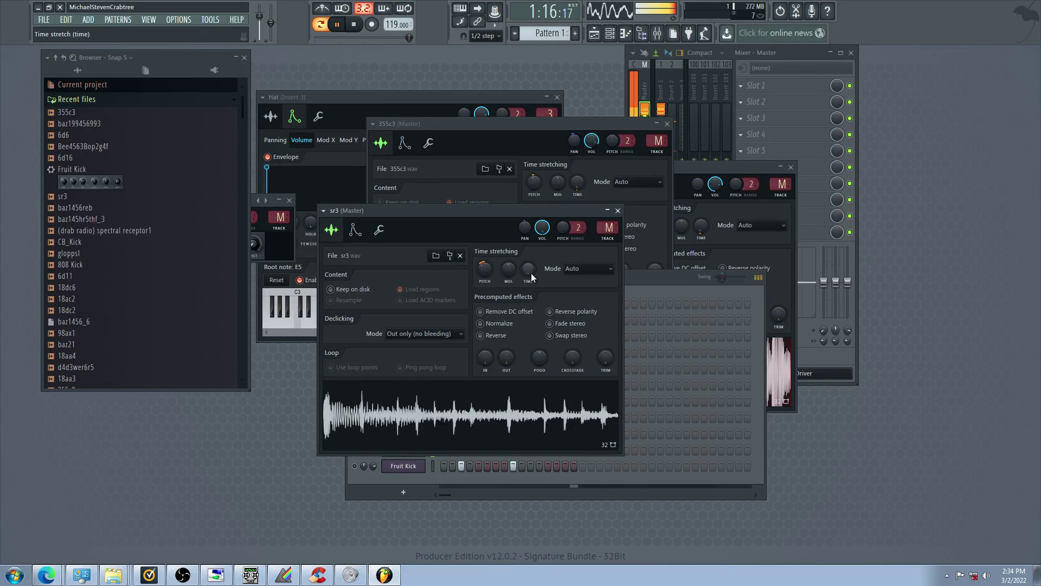
click(379, 229)
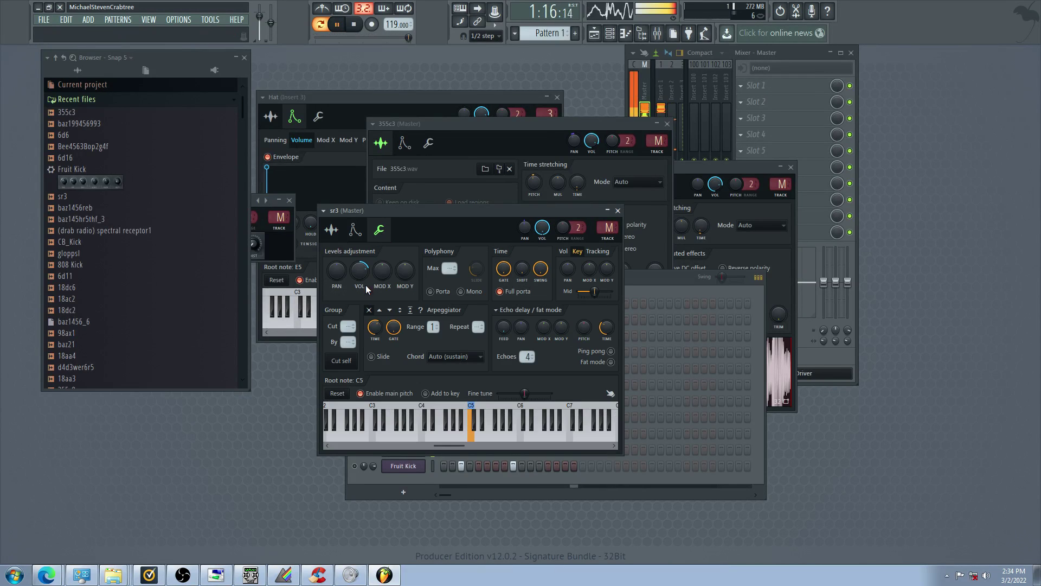
click(331, 230)
drag(484, 269, 484, 261)
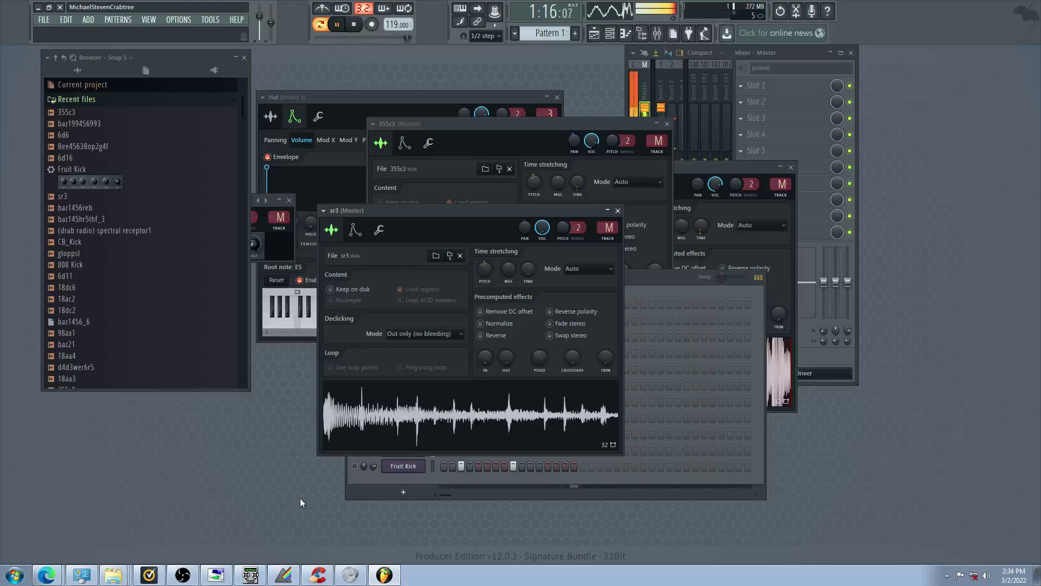
Unmute the Fruit Kick and baz145hr5thf_3 channels and adjust Fruit Kick's frequency and decay settings
click(357, 479)
click(355, 418)
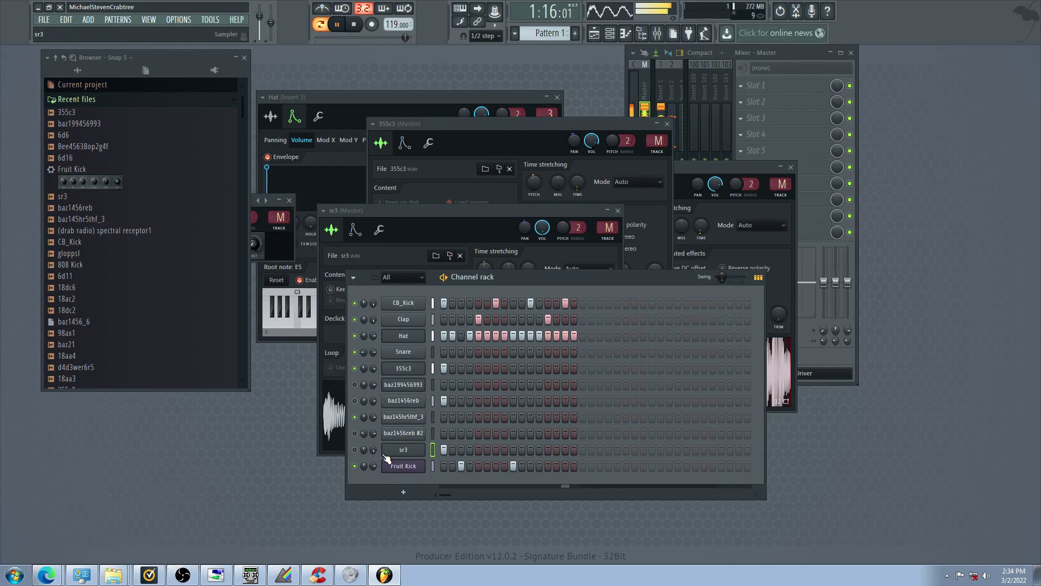
click(403, 466)
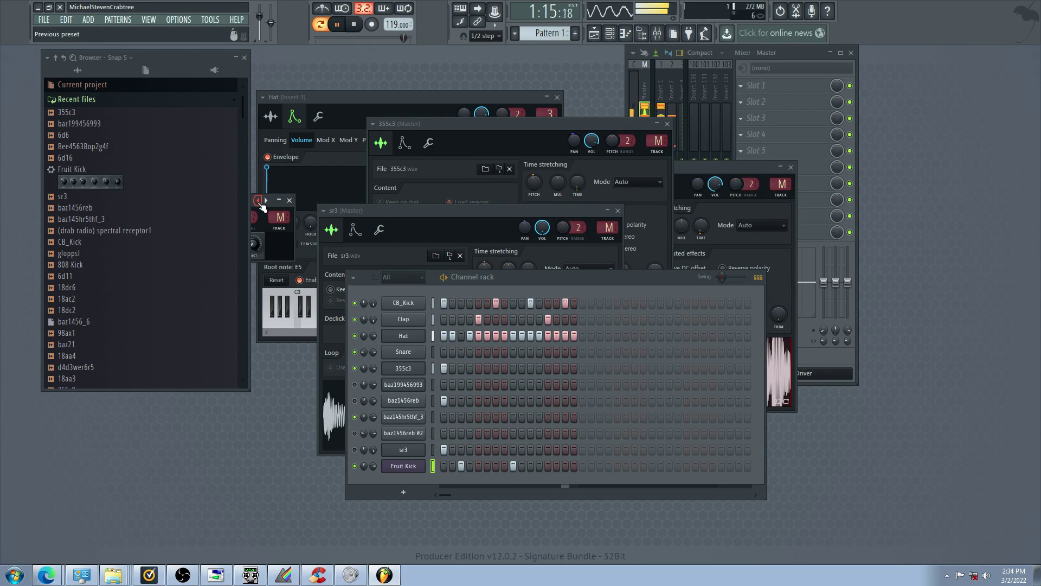
drag(272, 204, 431, 274)
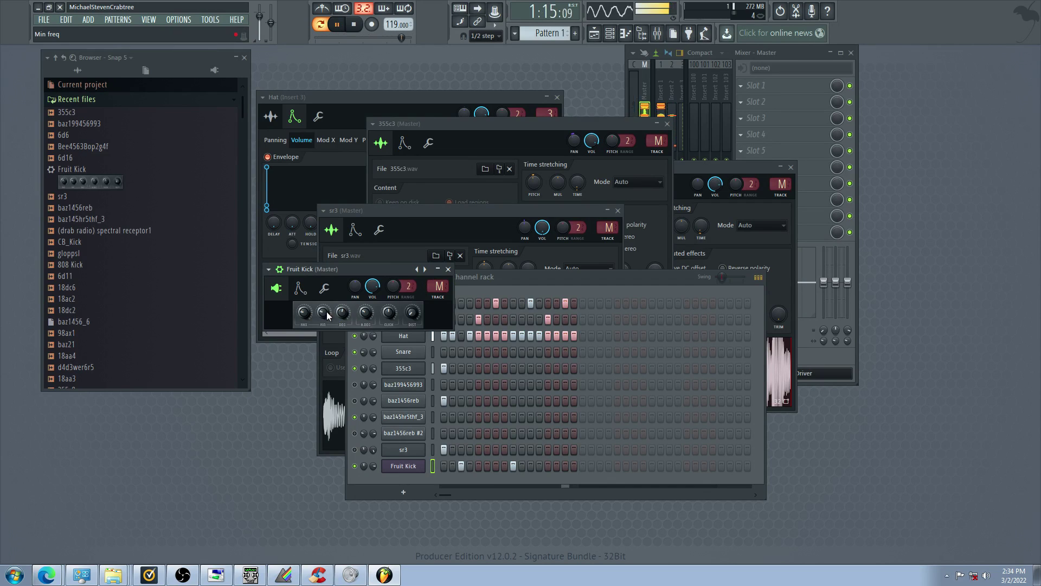
drag(308, 313, 366, 316)
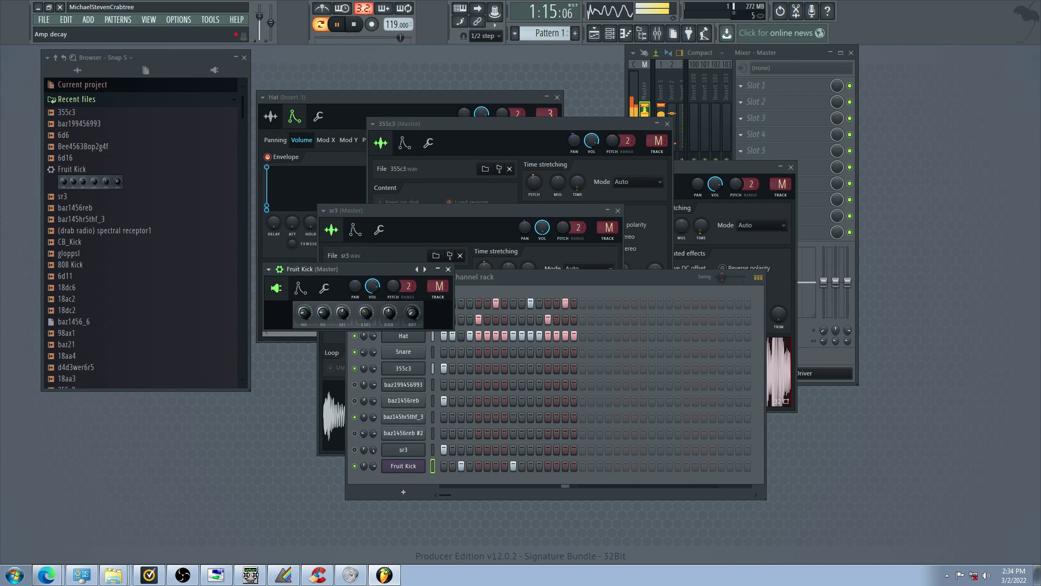
Enable Fruit Kick's volume envelope with zero attack and set its root note to B5
click(300, 288)
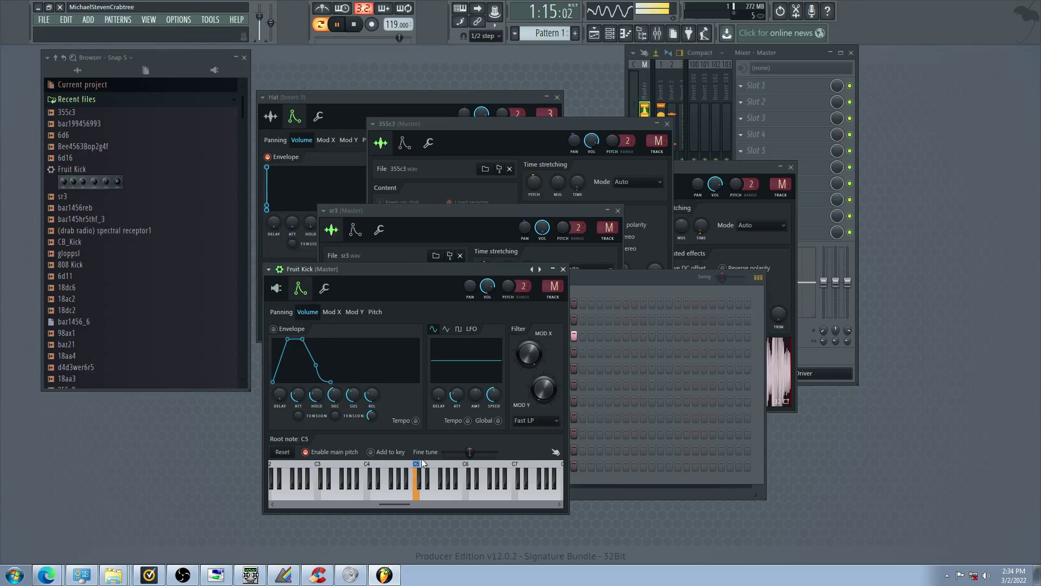
drag(305, 398, 304, 423)
right_click(465, 476)
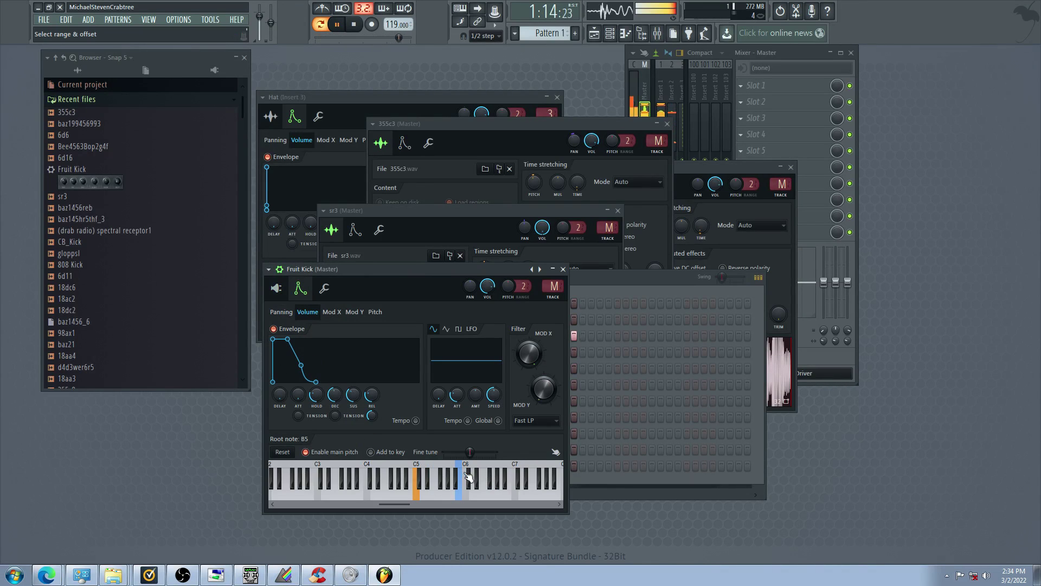
Add Fruit Kick hits on steps 6 and 11 of the pattern, leaving step 7 empty
click(595, 283)
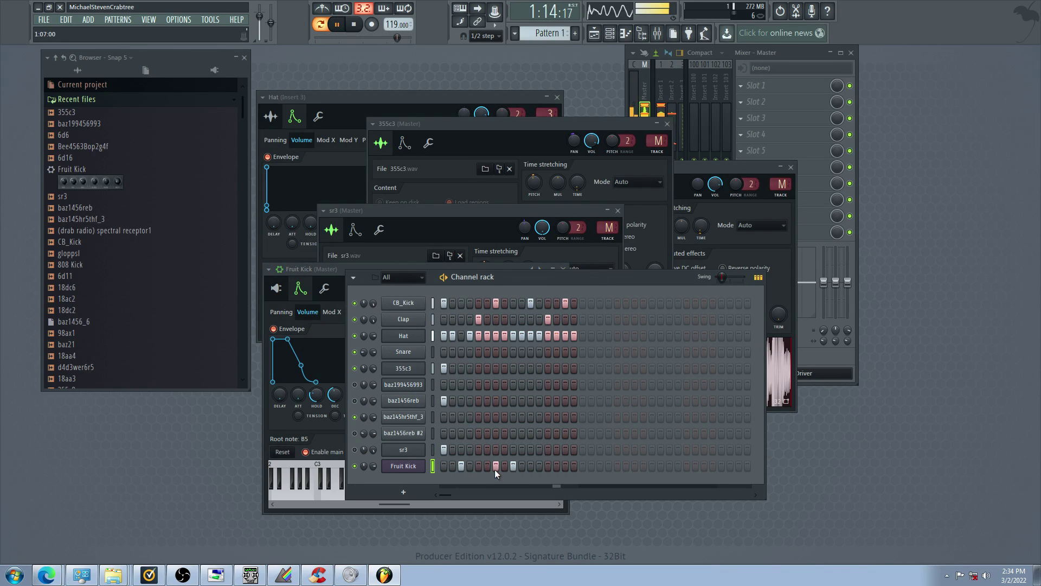
click(487, 466)
right_click(523, 470)
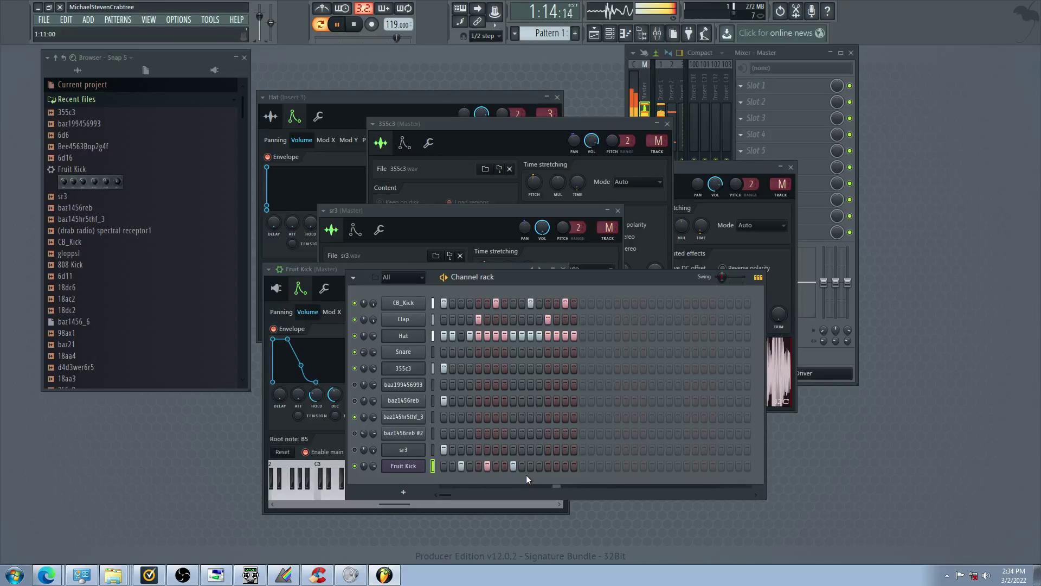
click(529, 467)
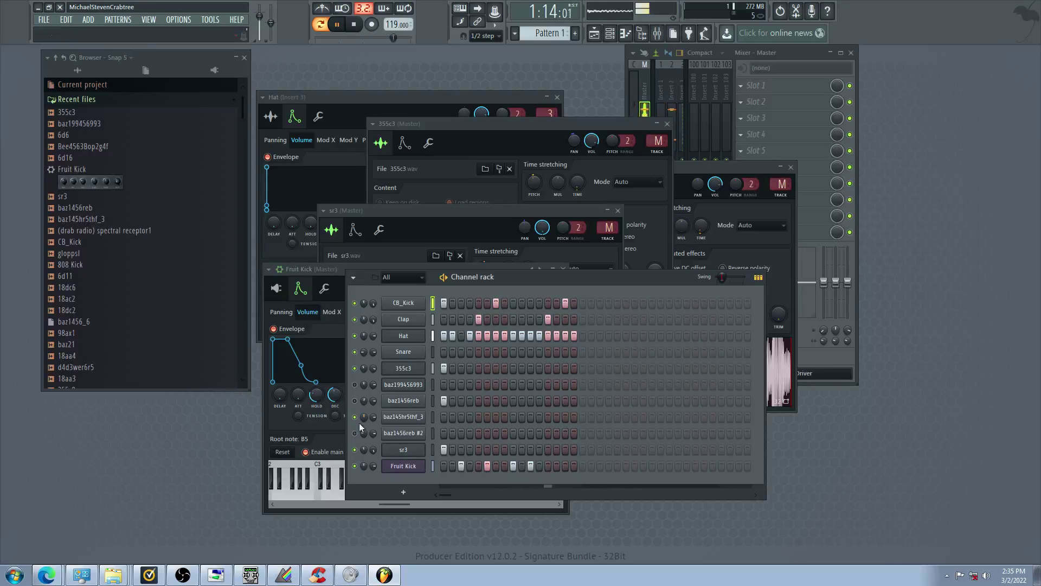
Raise the pitch shift of the sr3 sample and re-enter its hit on step 1
click(404, 449)
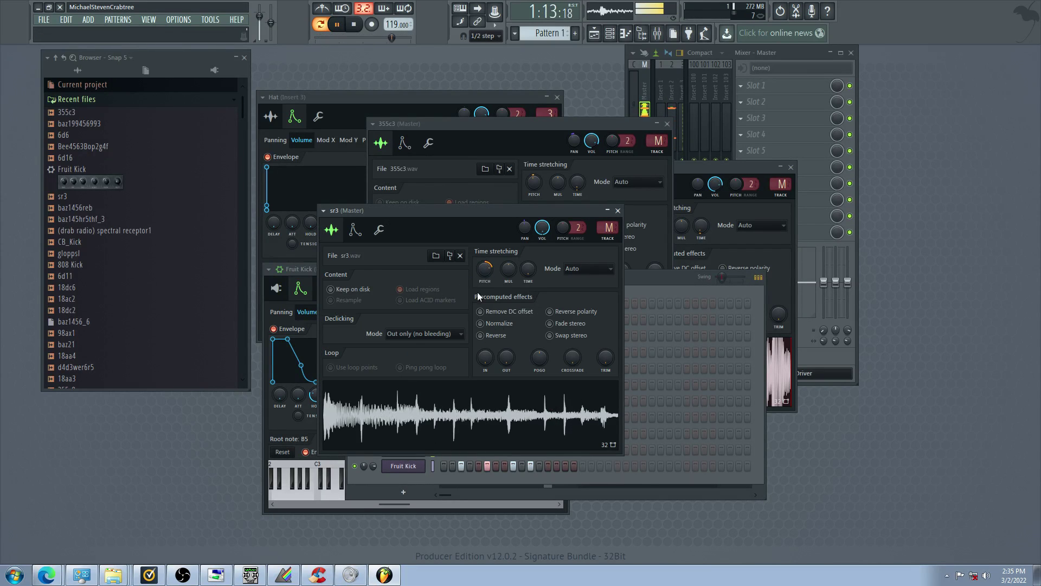
click(373, 484)
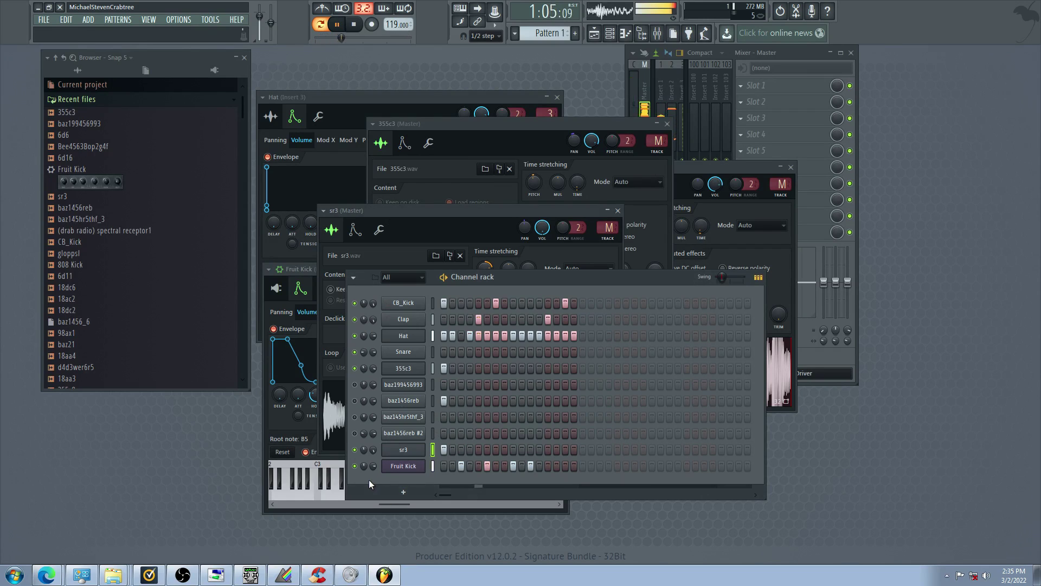
right_click(453, 451)
click(445, 450)
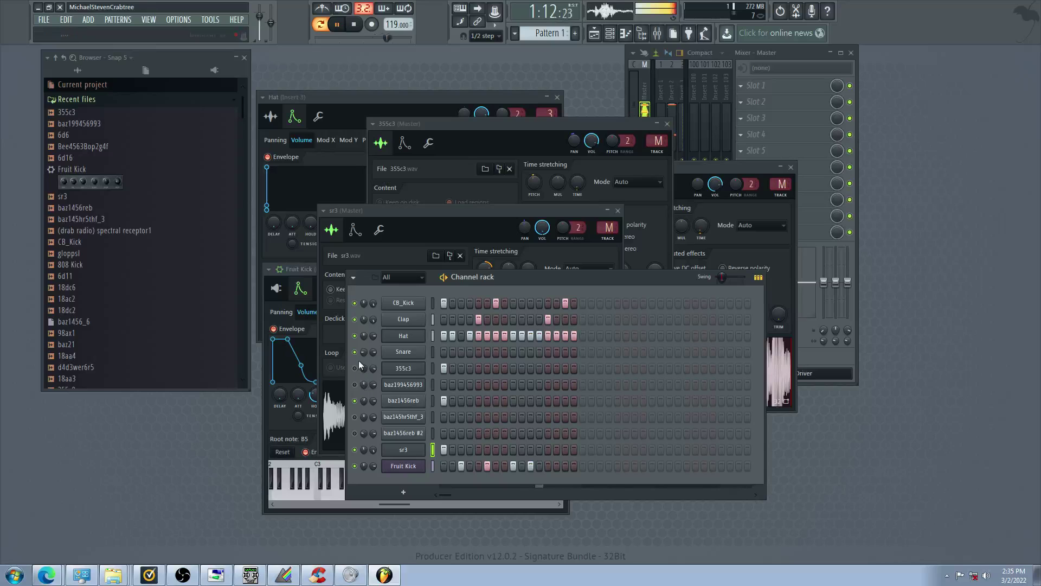
Lower the pitch shift of the baz1456reb sample and put its hit back on step 1
click(441, 400)
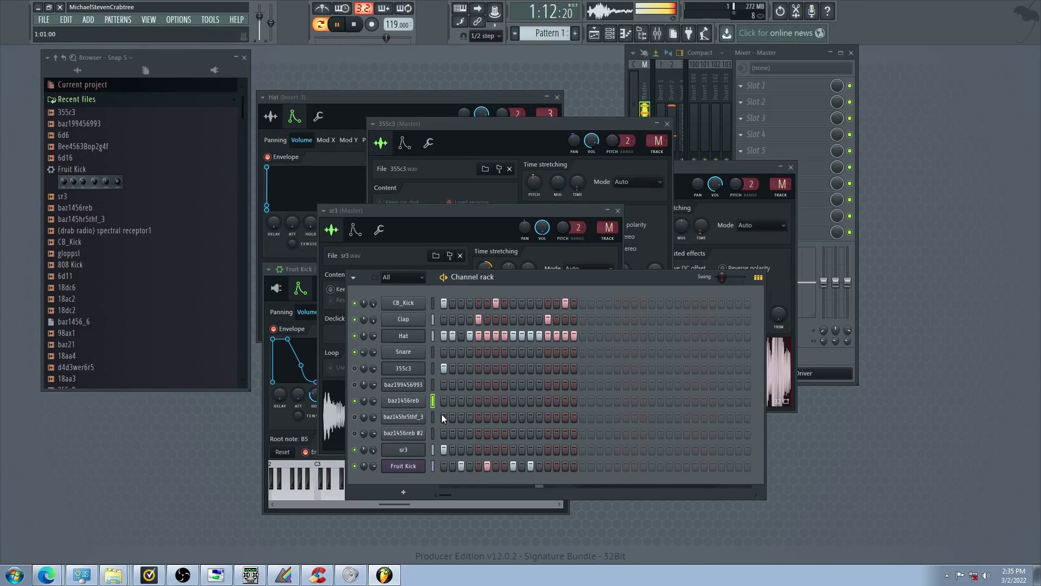
click(444, 402)
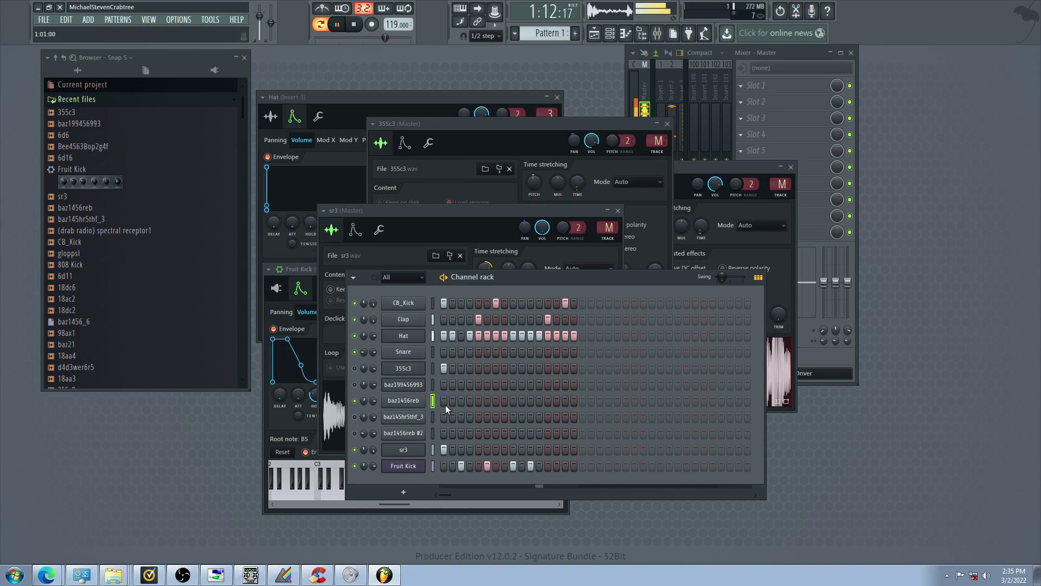
click(412, 401)
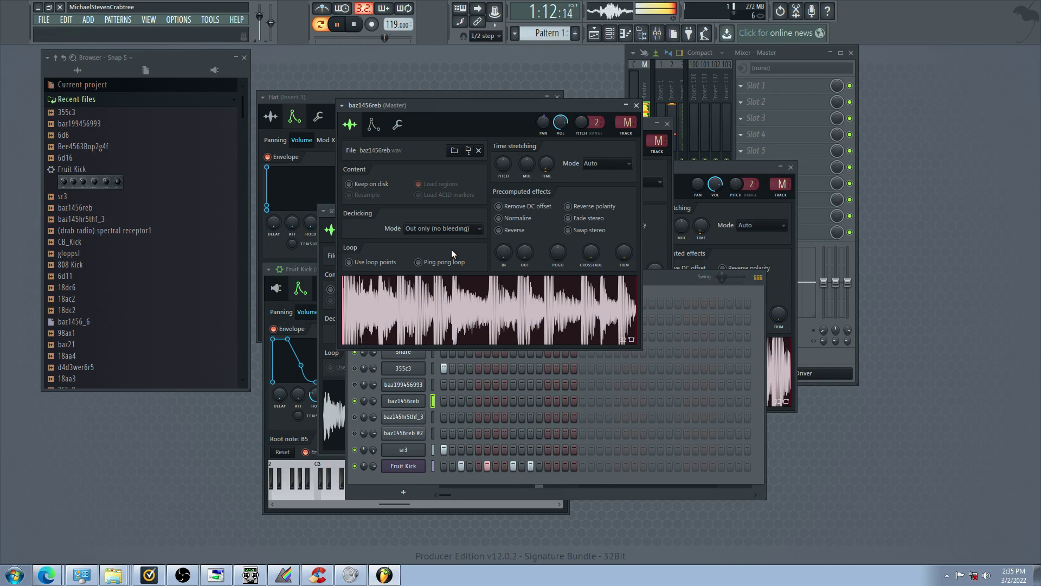
drag(506, 162, 506, 179)
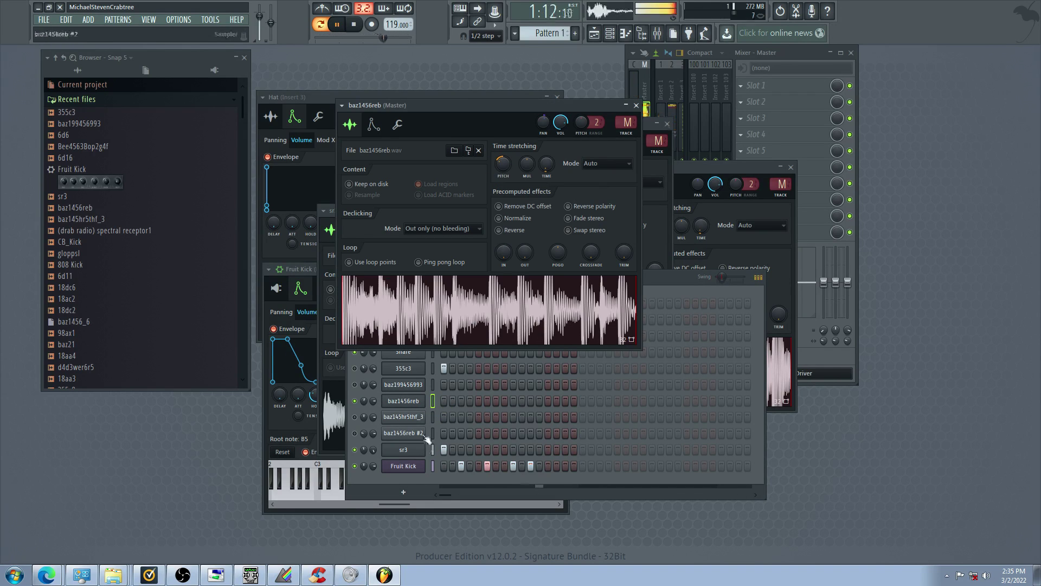
click(445, 401)
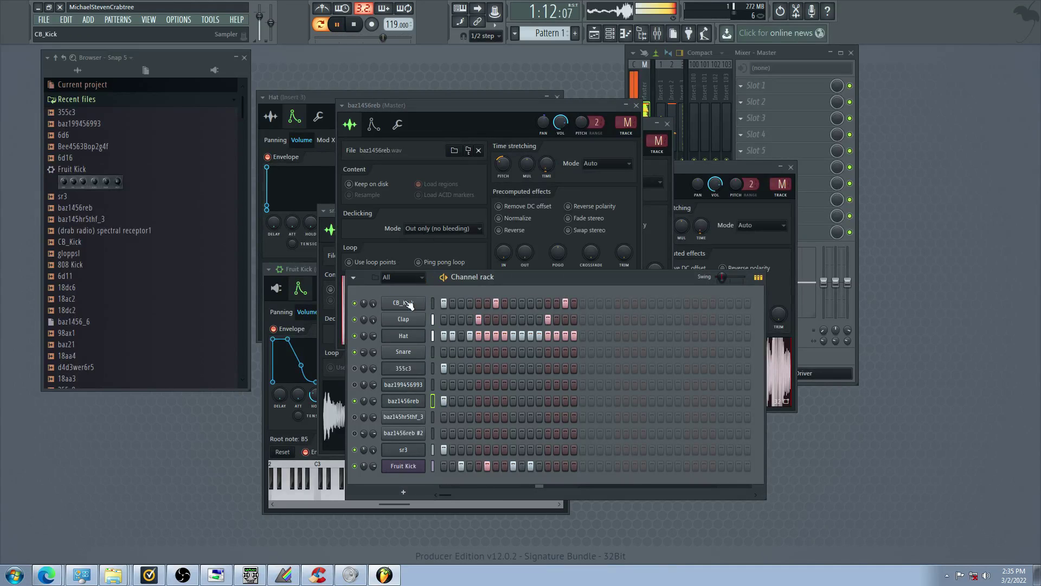
Adjust the hold and release of the baz1456reb channel's volume envelope
click(454, 105)
click(374, 125)
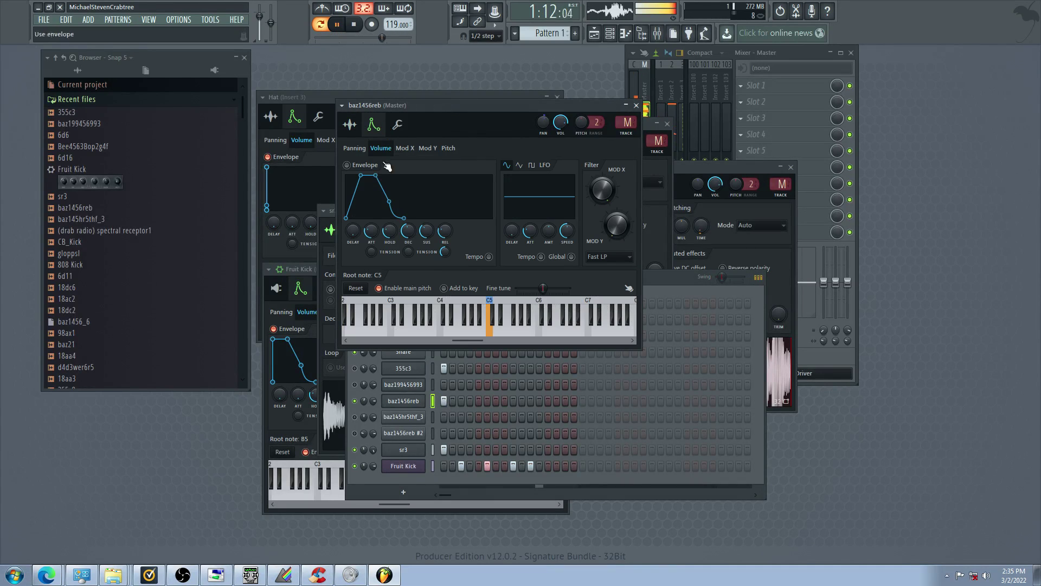
mouse_move(389, 237)
mouse_down()
mouse_move(372, 256)
mouse_move(372, 237)
mouse_up()
drag(441, 237, 441, 222)
click(350, 125)
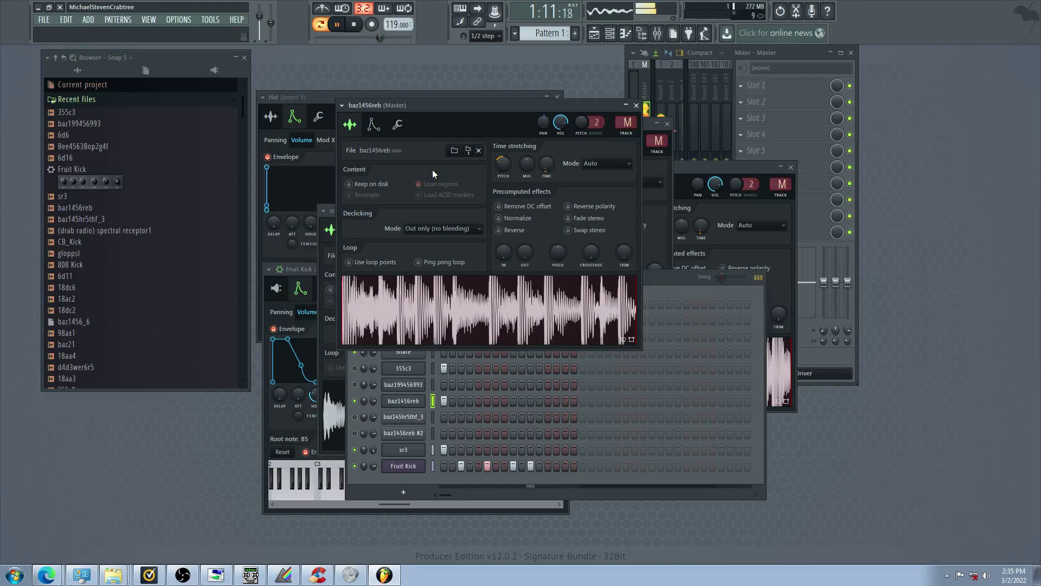
click(398, 124)
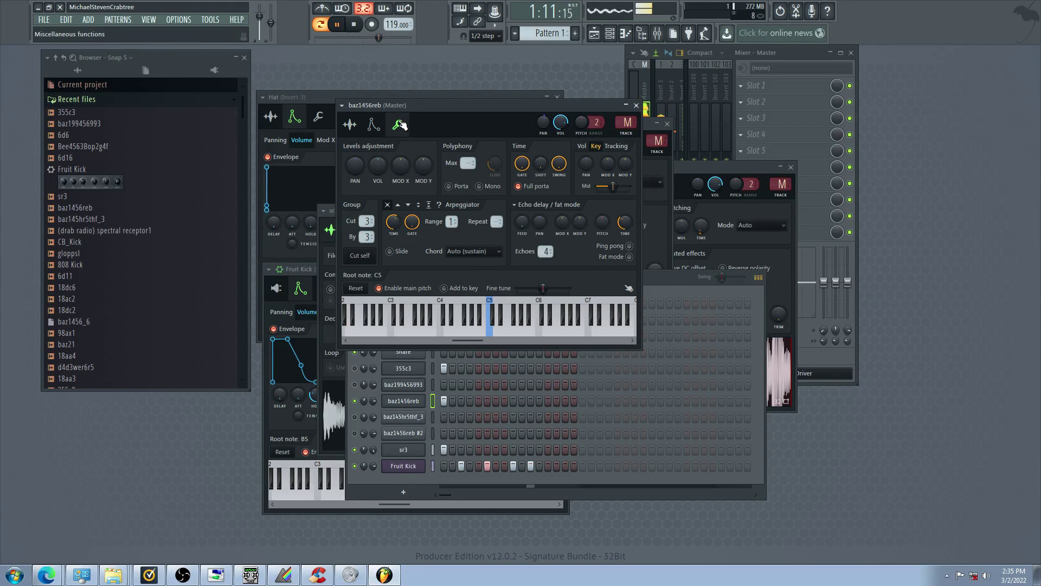
drag(521, 224, 521, 211)
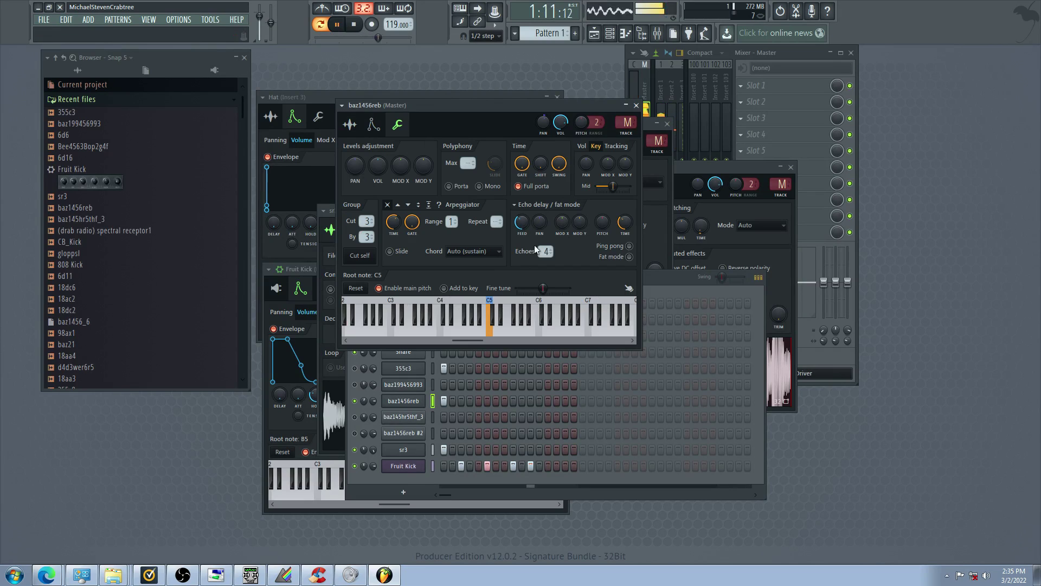
scroll(400, 165, up, 2)
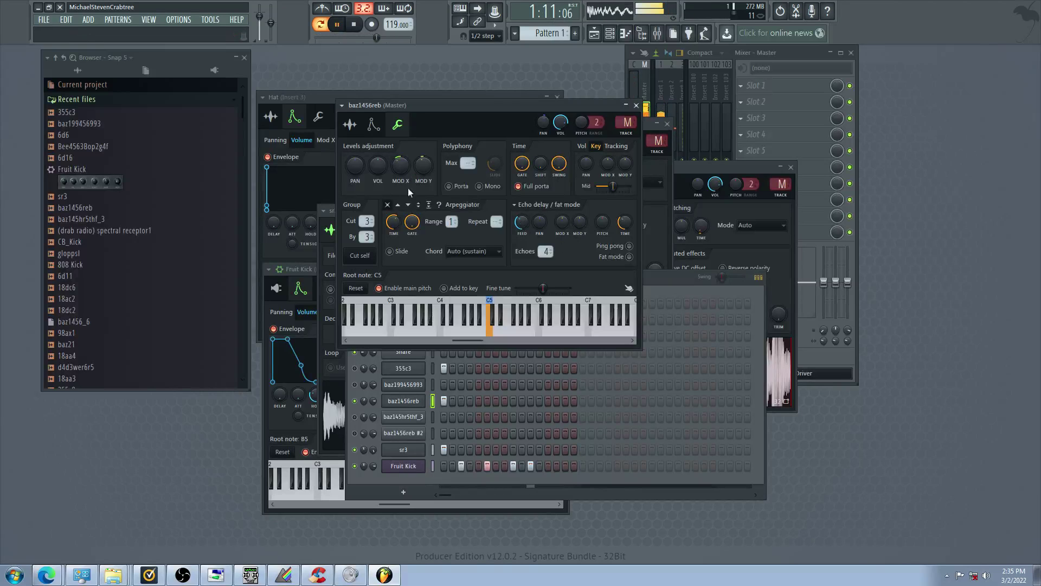
drag(400, 166, 400, 173)
Remove baz1456reb's hit on step 1, then unmute baz199456993 and give it a hit on step 1
click(443, 402)
click(444, 386)
click(355, 385)
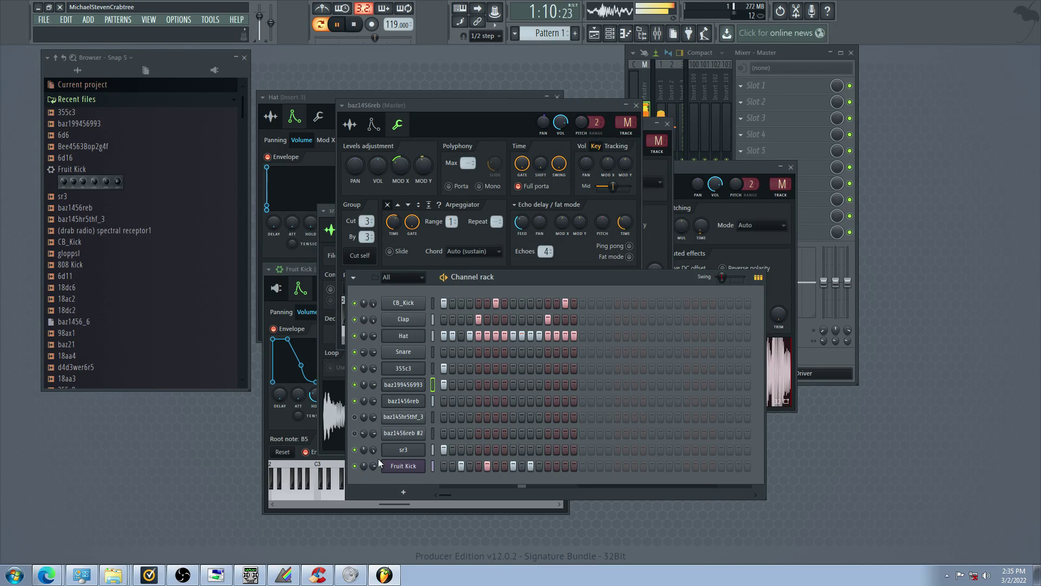
Lengthen the attack of sr3's volume envelope slightly and fine-tune its sustain level
click(446, 450)
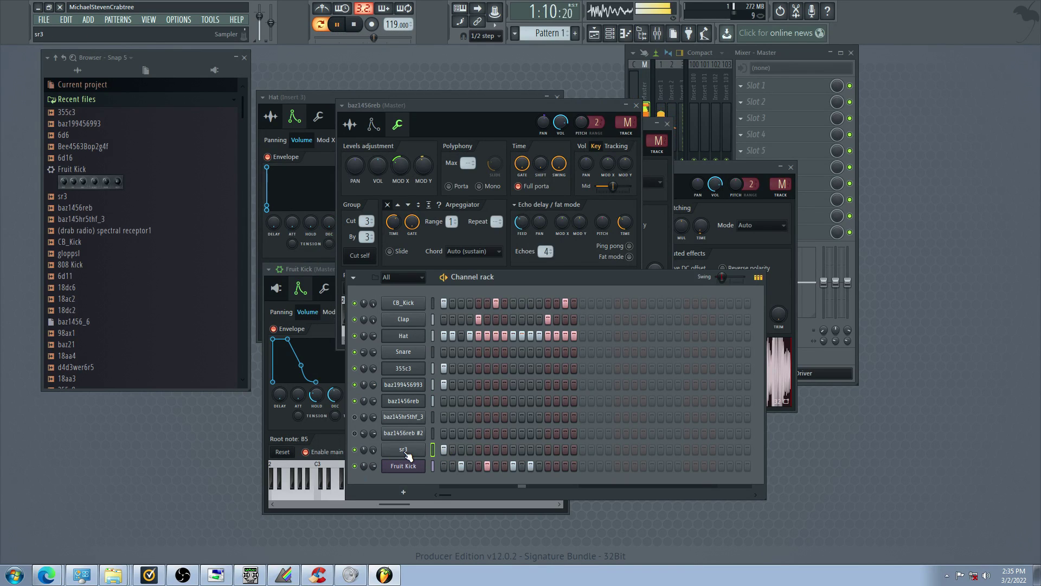
click(403, 449)
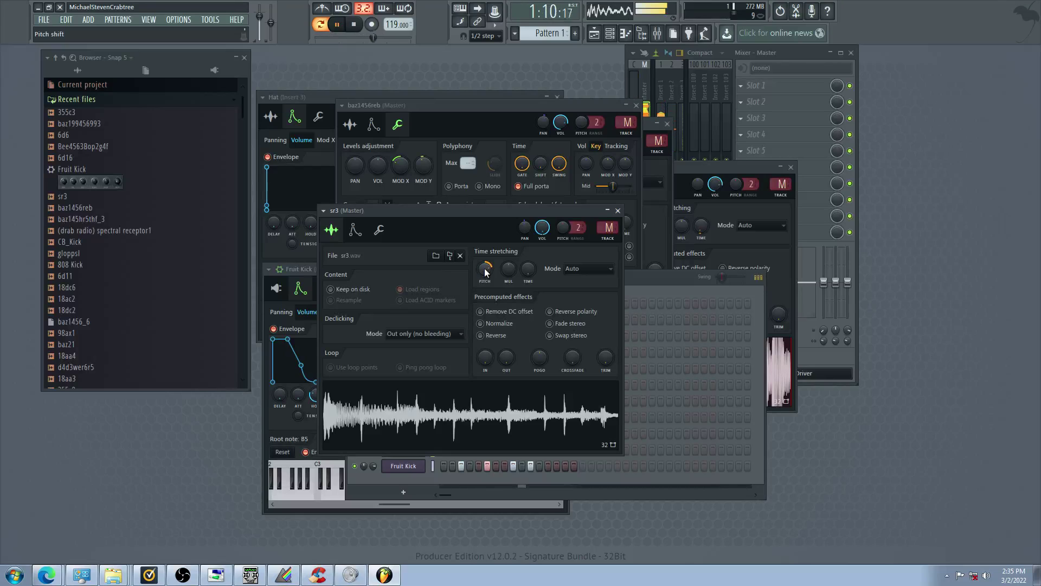
click(379, 229)
click(357, 232)
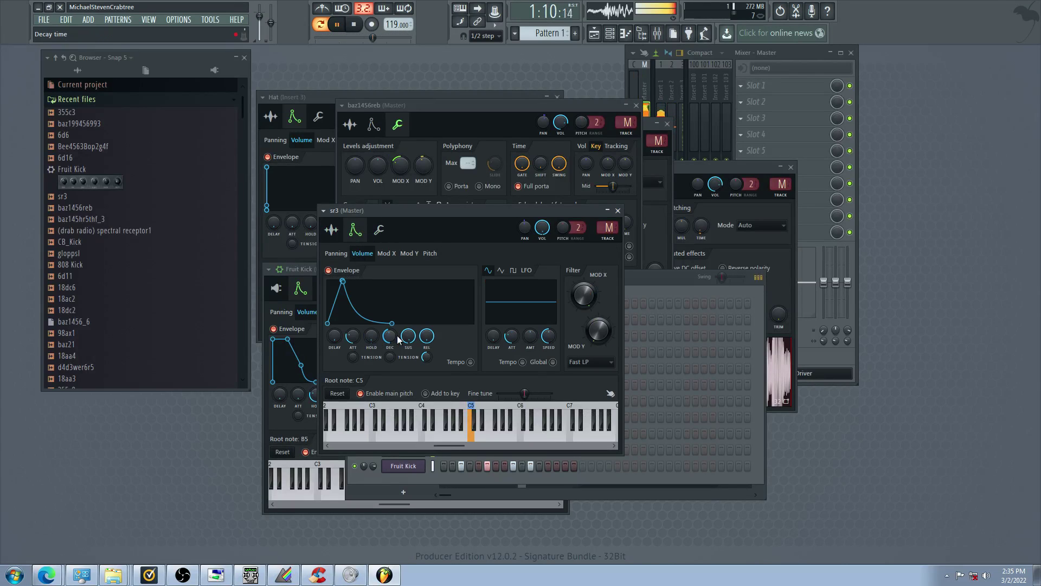
mouse_move(409, 336)
mouse_down()
mouse_move(353, 368)
mouse_move(353, 319)
mouse_move(409, 335)
mouse_up()
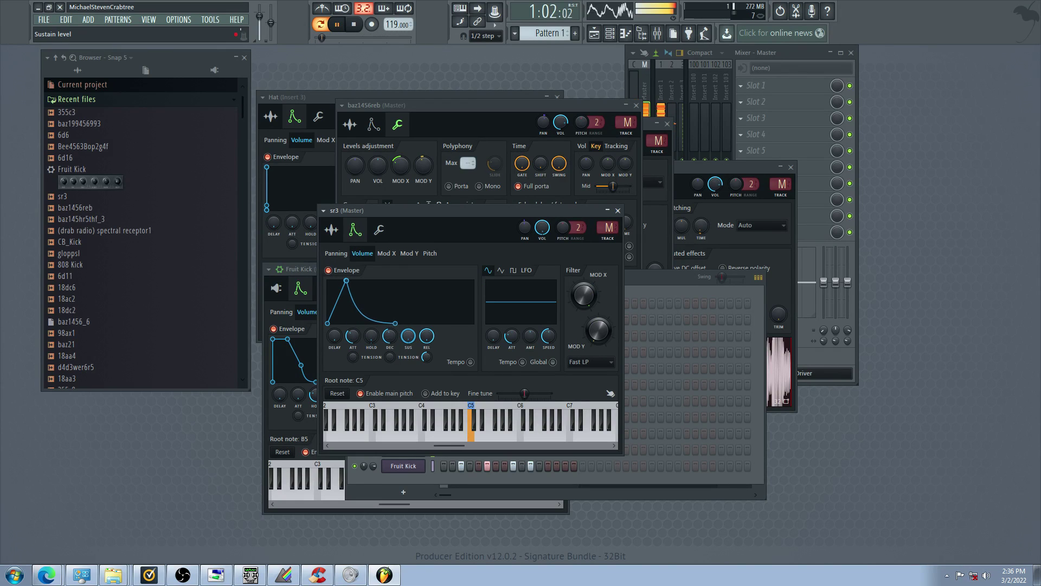
Lower the sample pitch of sr3 and mute the sr3 and Fruit Kick channels
click(335, 234)
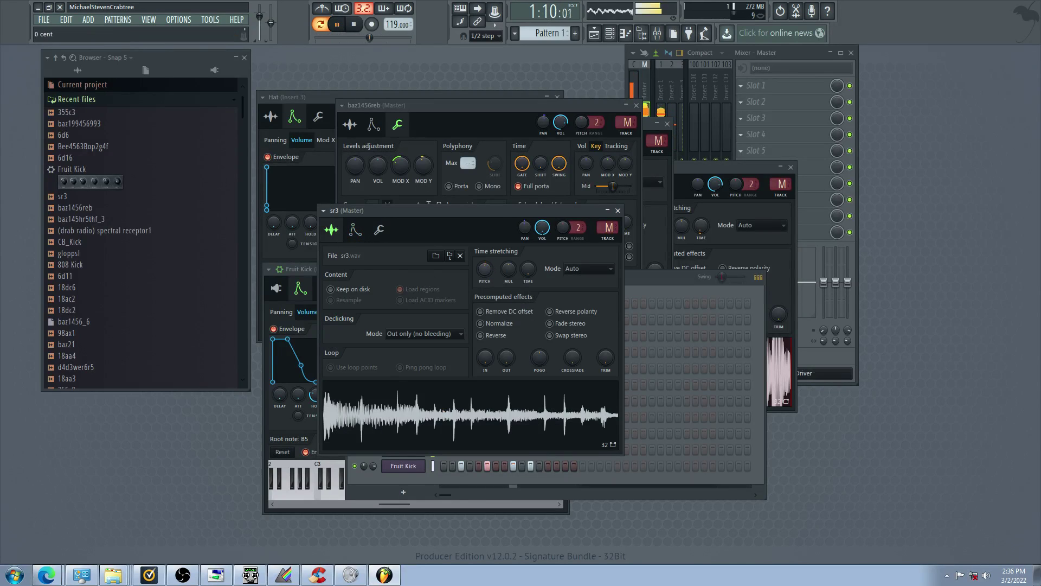
drag(485, 269, 485, 295)
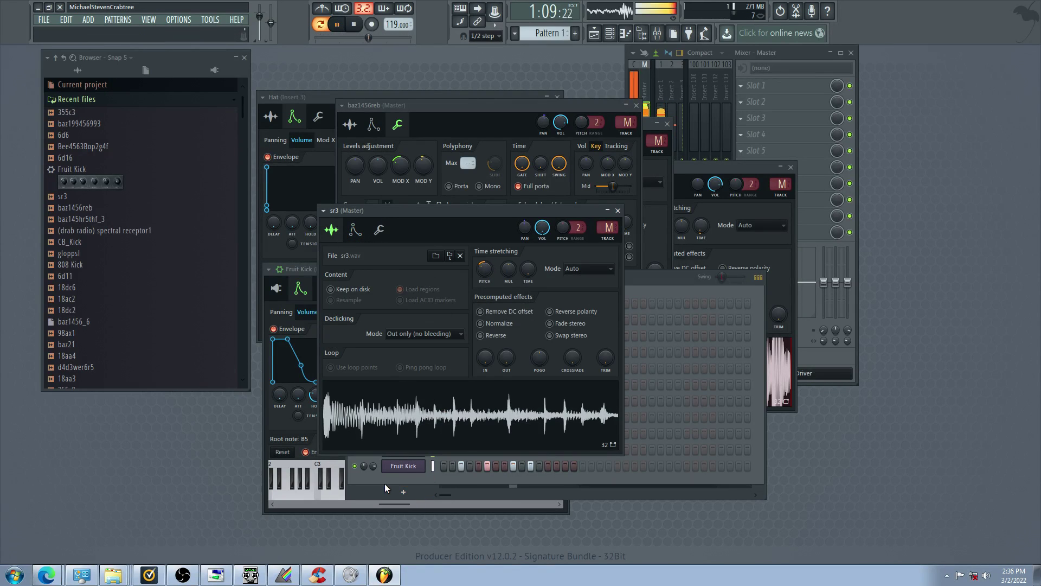
click(355, 466)
click(356, 449)
Clear the step 1 hits of baz199456993 and baz1456reb #2, and reset baz1456reb #2's time-stretch multiplier
click(444, 433)
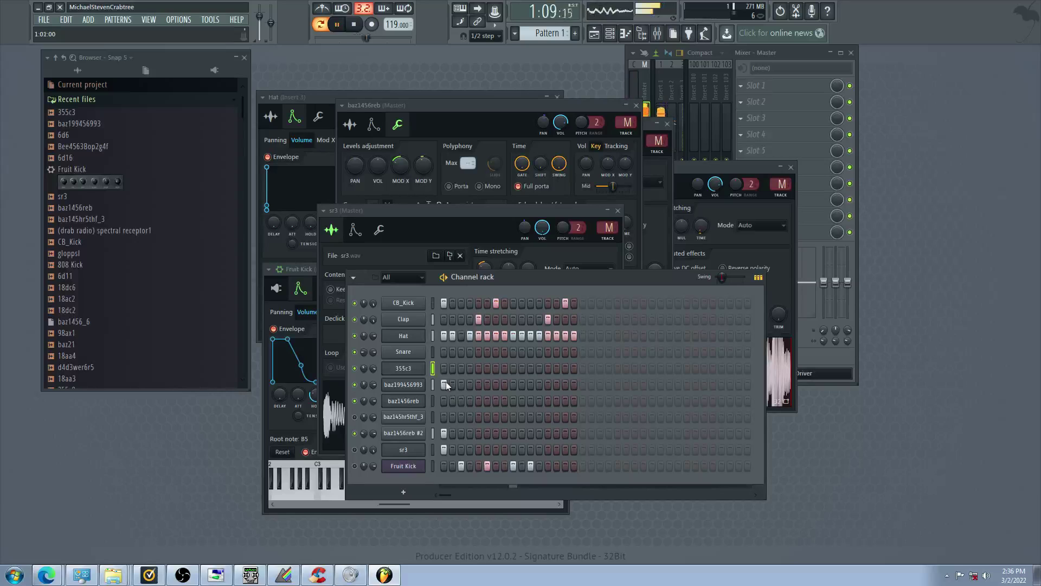
click(443, 433)
click(433, 432)
click(418, 436)
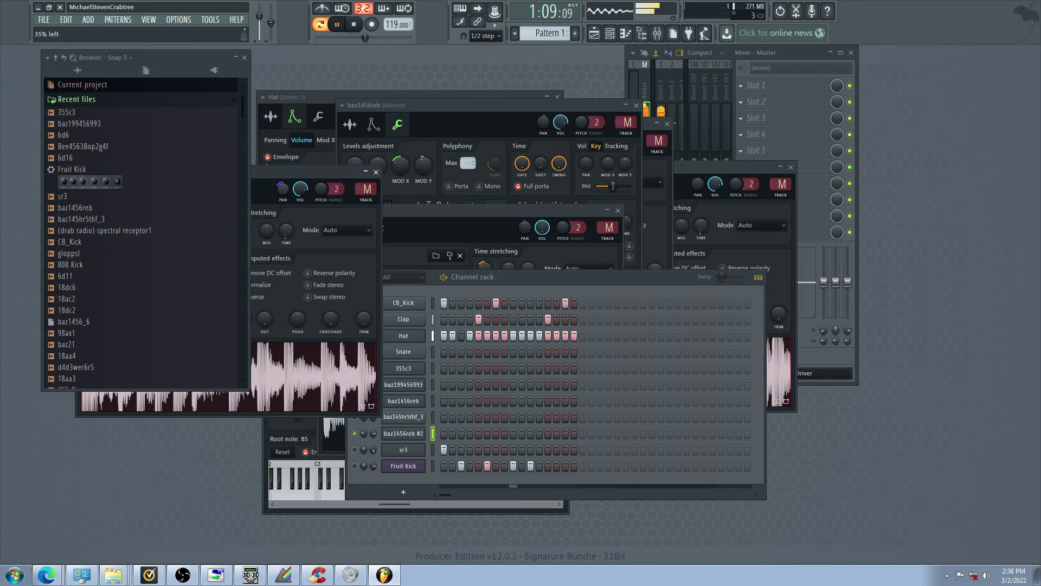
drag(297, 178, 597, 198)
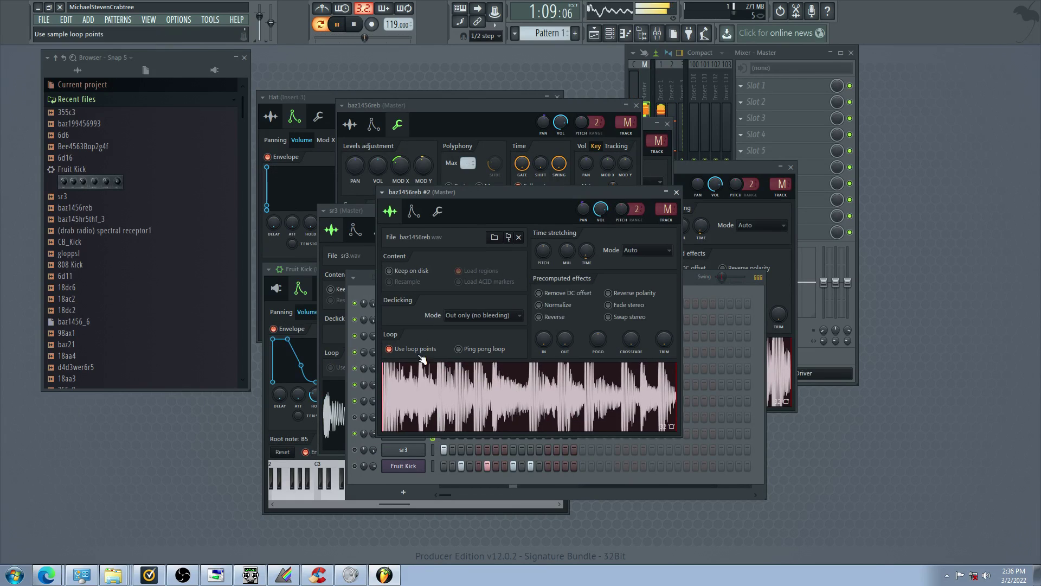
right_click(568, 251)
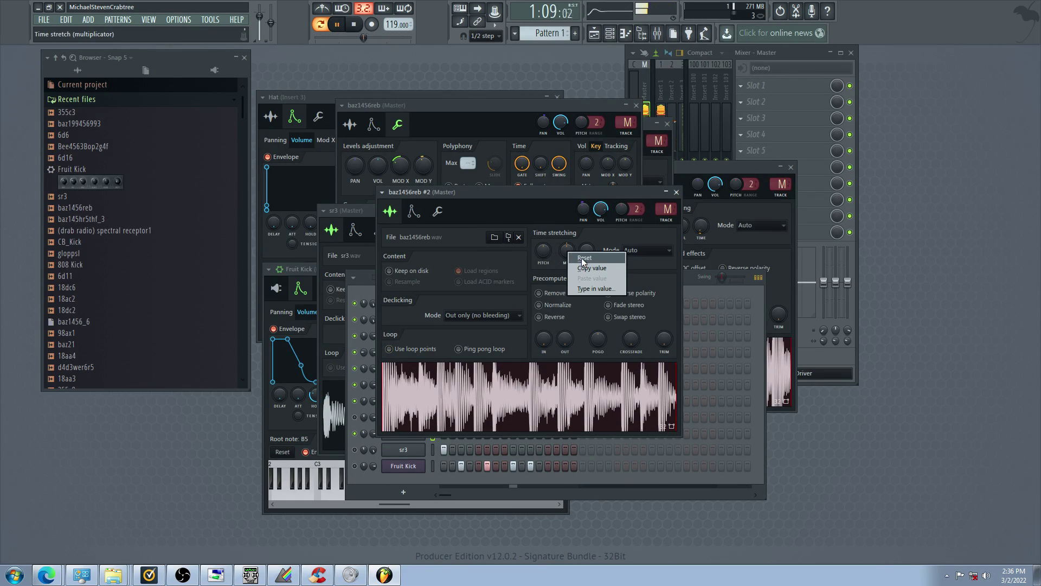
click(574, 256)
Unmute sr3 and clear its hit on step 1
click(356, 449)
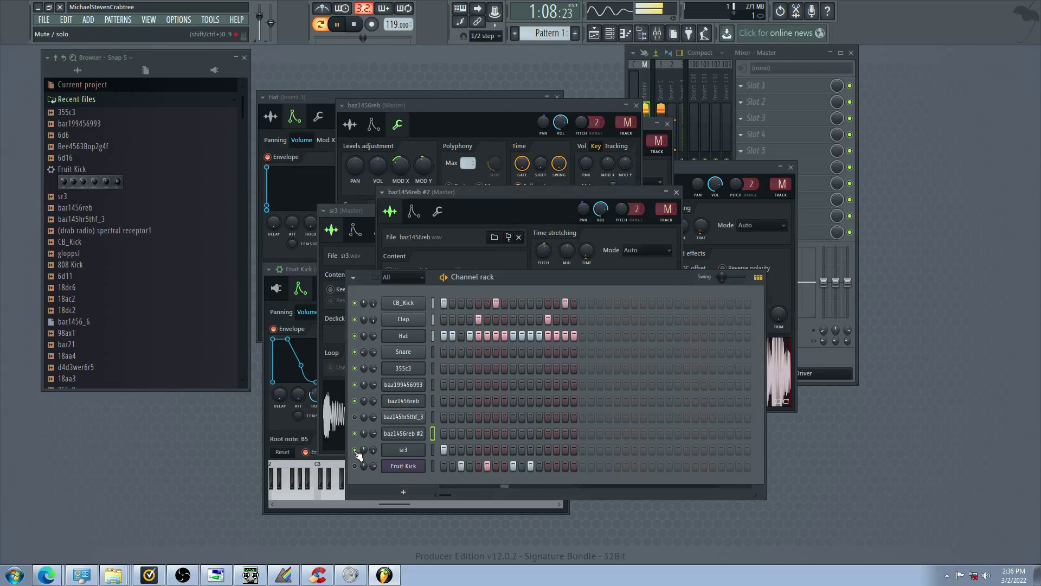
click(445, 433)
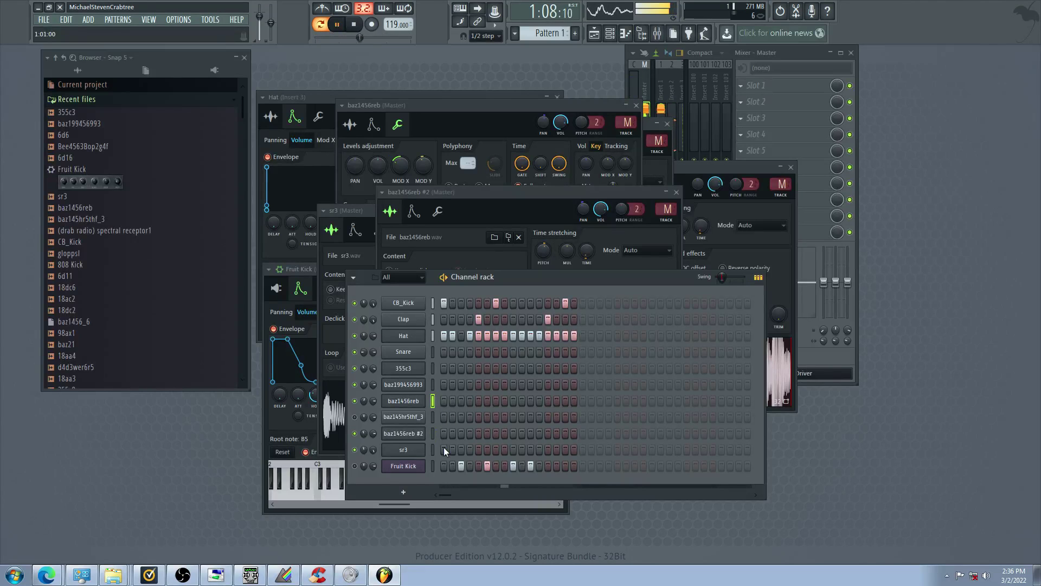
Replace the baz1456reb #2 channel's sample with baz21 from the recent files and give it a hit on step 1
click(403, 433)
click(122, 472)
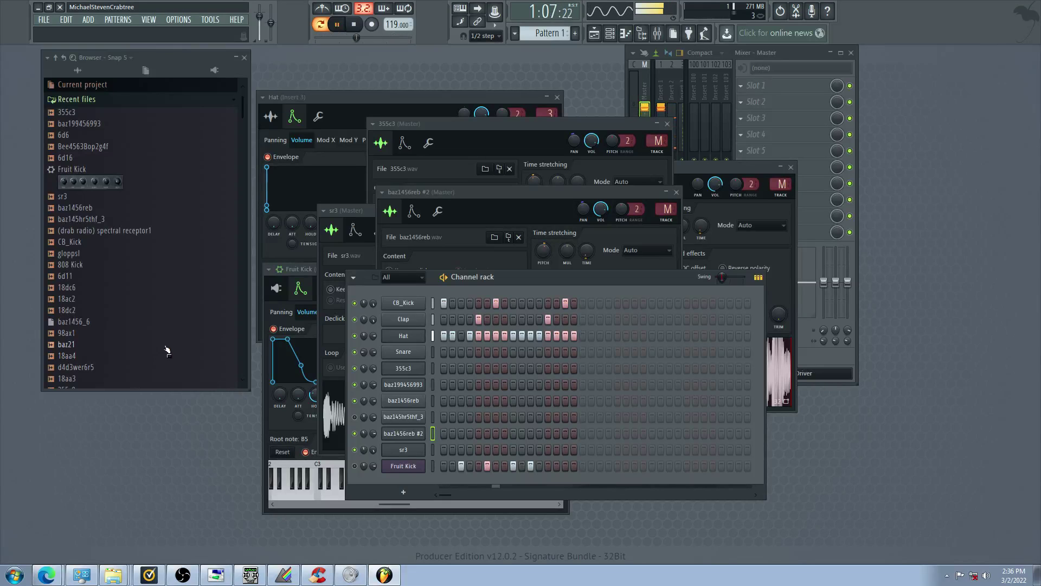
drag(165, 346, 432, 436)
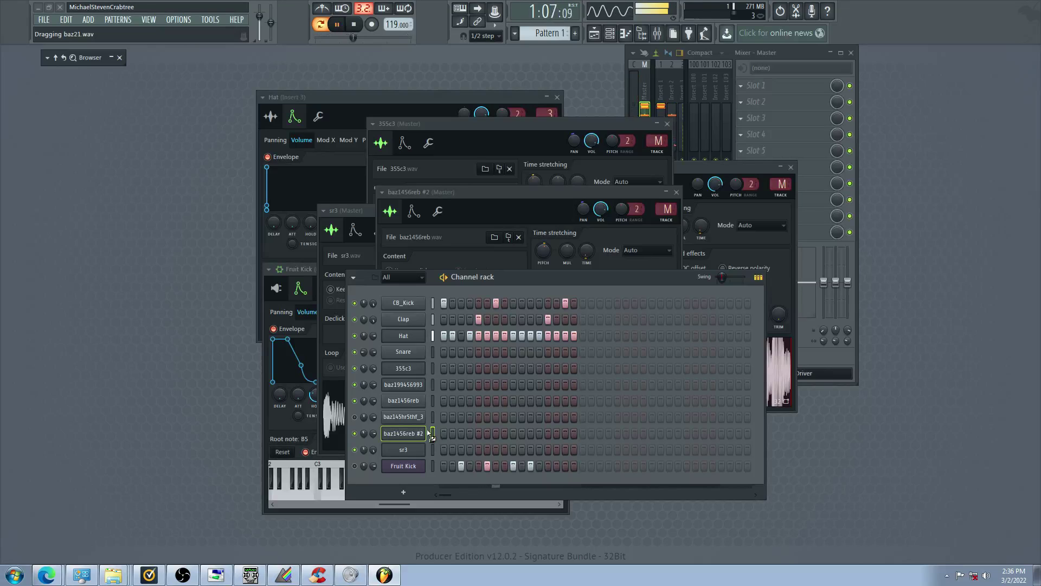
mouse_move(432, 437)
mouse_down()
mouse_move(429, 445)
mouse_move(432, 437)
mouse_up()
click(444, 433)
Unmute baz145hr5thf_3 and mute baz1456reb and baz199456993
click(356, 417)
click(356, 401)
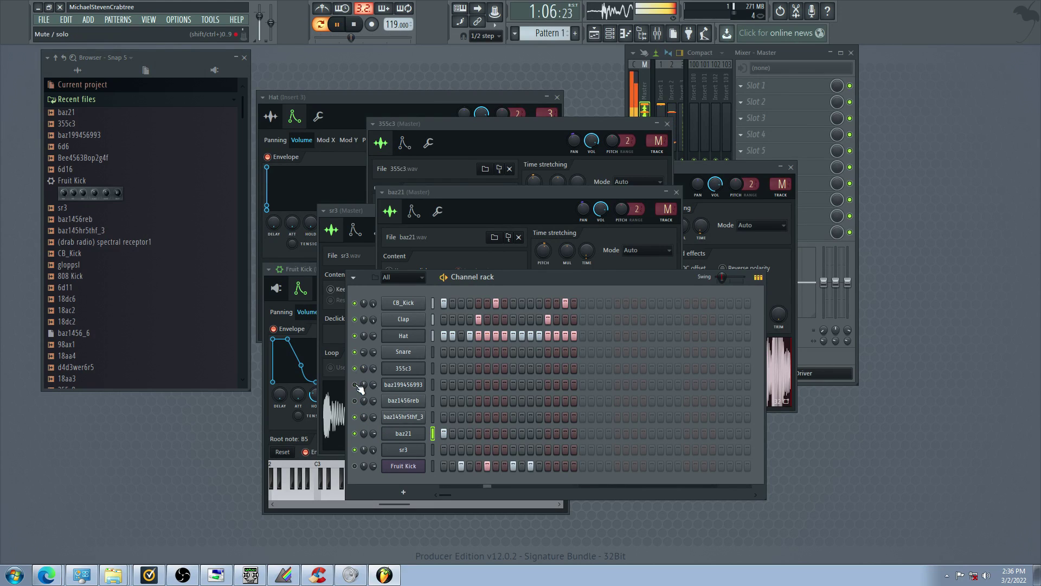
Lower baz21's sample pitch, and unmute Fruit Kick and check its channel settings
click(403, 432)
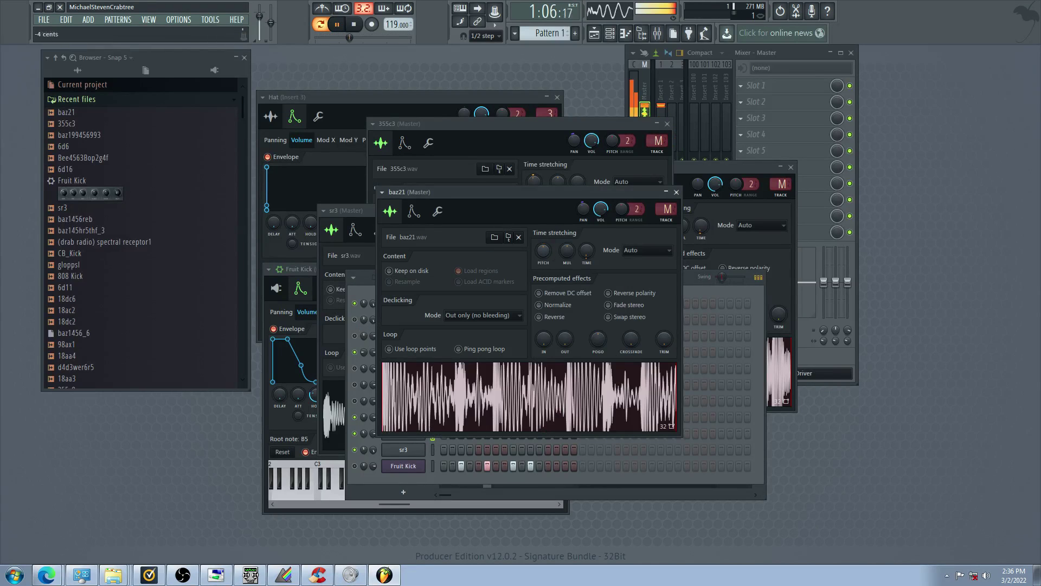
click(363, 467)
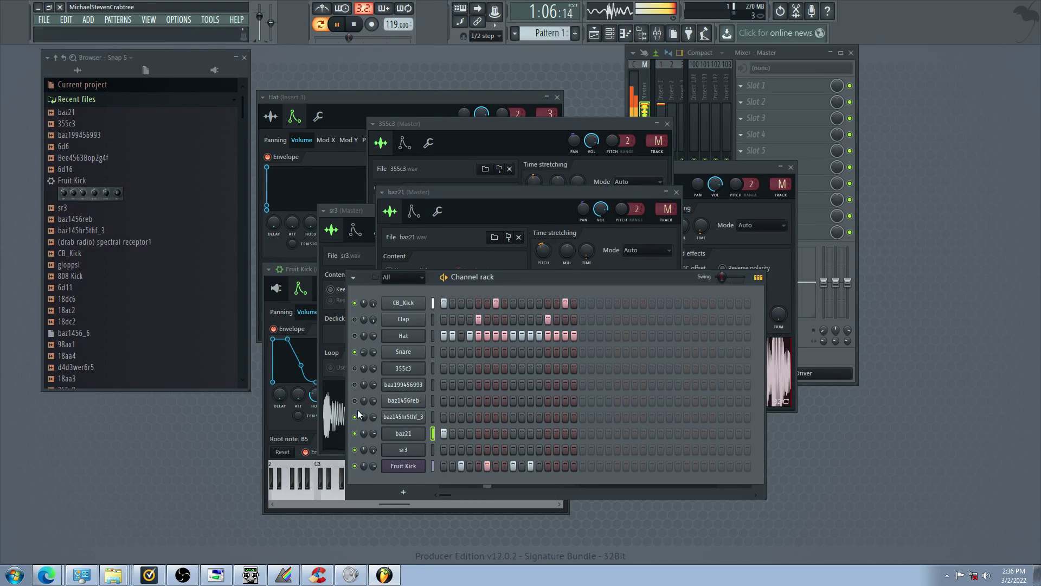
click(403, 465)
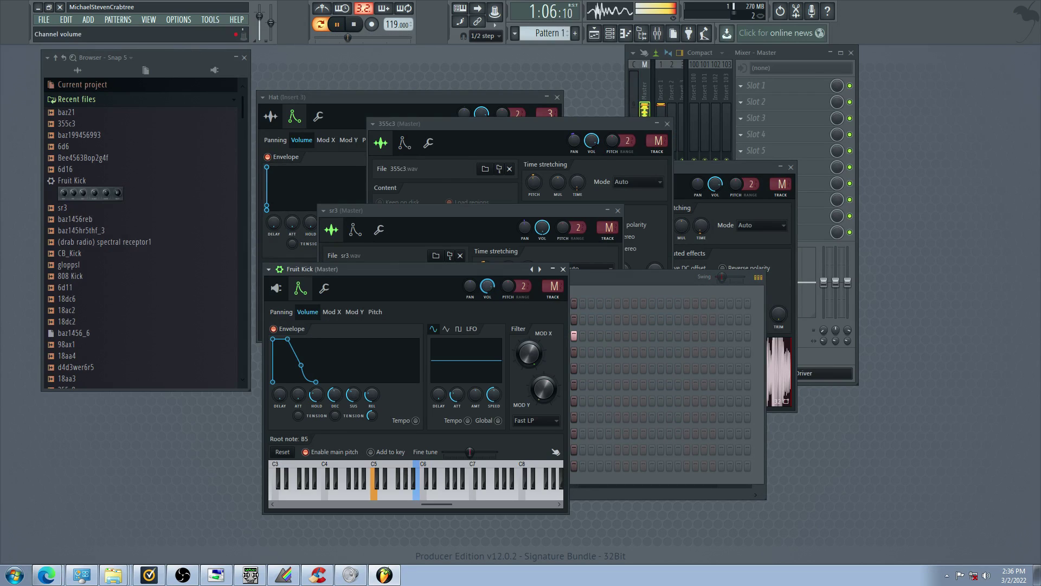
click(606, 278)
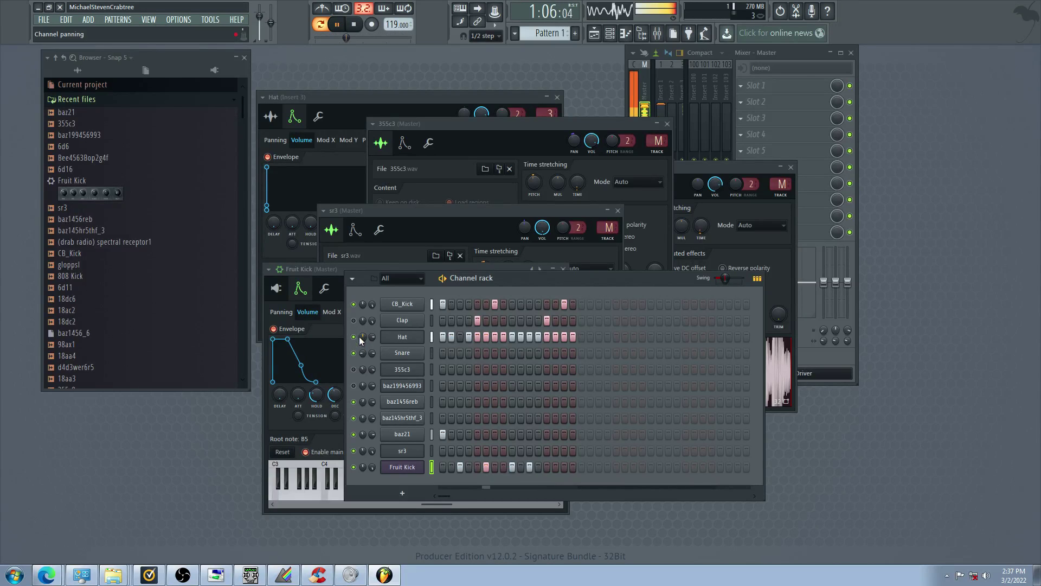
Program 355c3 with hits on steps 1, 4, 7 and 9
click(442, 370)
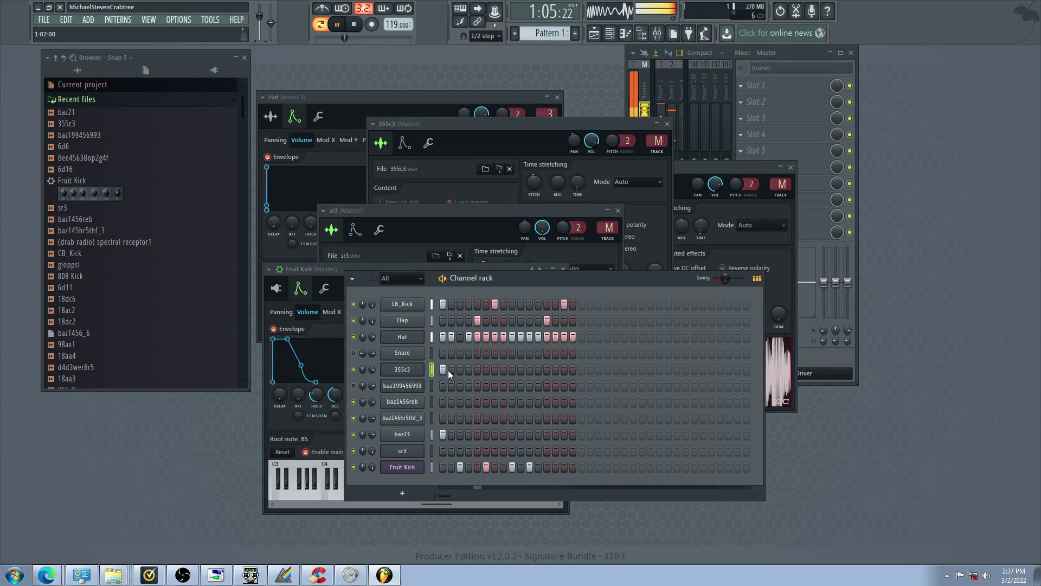
click(469, 370)
click(504, 370)
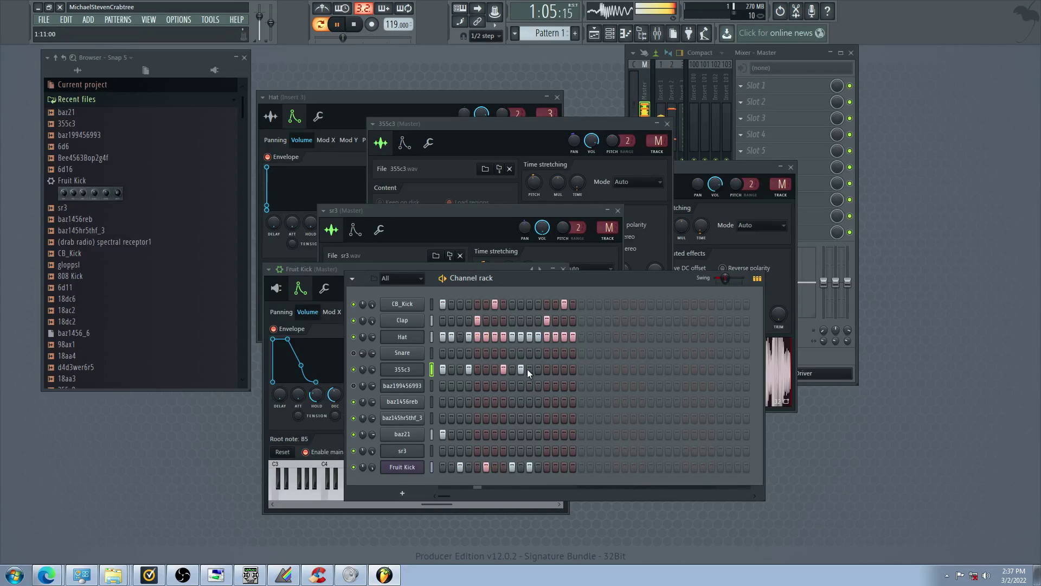
click(520, 370)
click(512, 370)
click(495, 370)
click(503, 372)
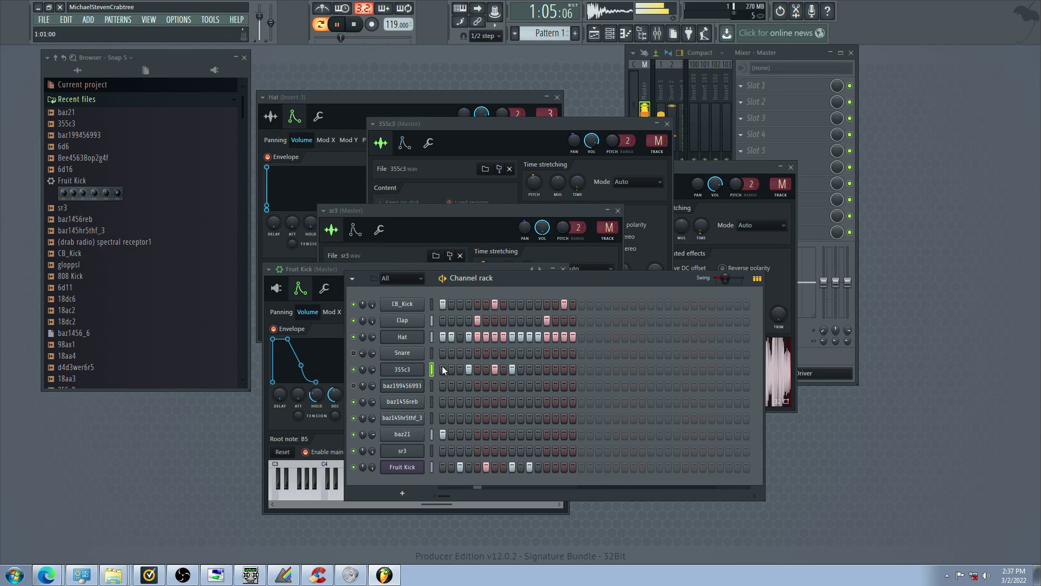
Unmute baz199456993 and Snare, and give baz199456993 a hit on step 1
click(353, 386)
click(442, 386)
click(353, 353)
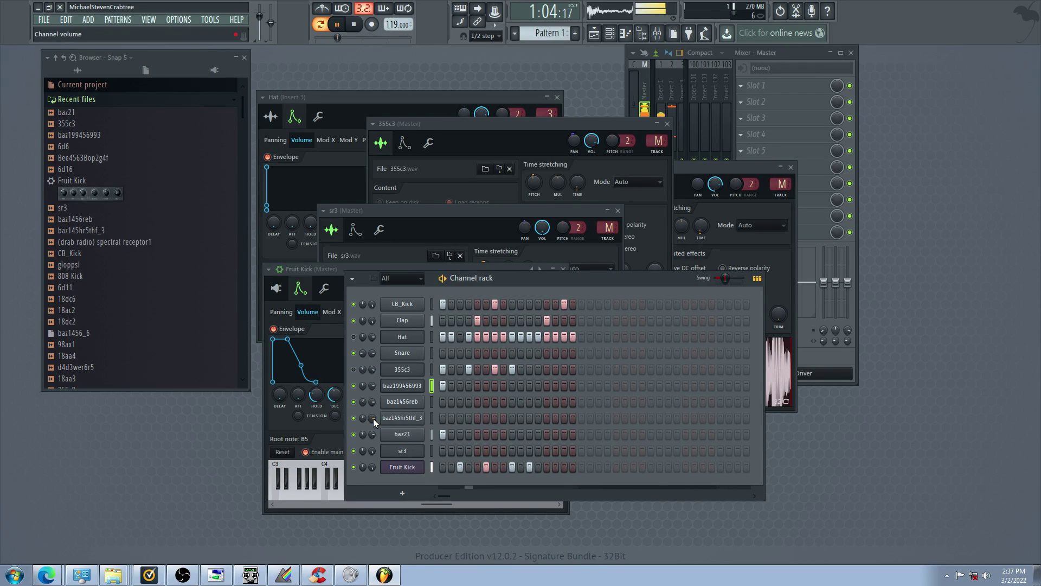
Mute baz145hr5thf_3, baz199456993 and baz21, and give sr3 a hit on step 1
click(354, 417)
click(354, 388)
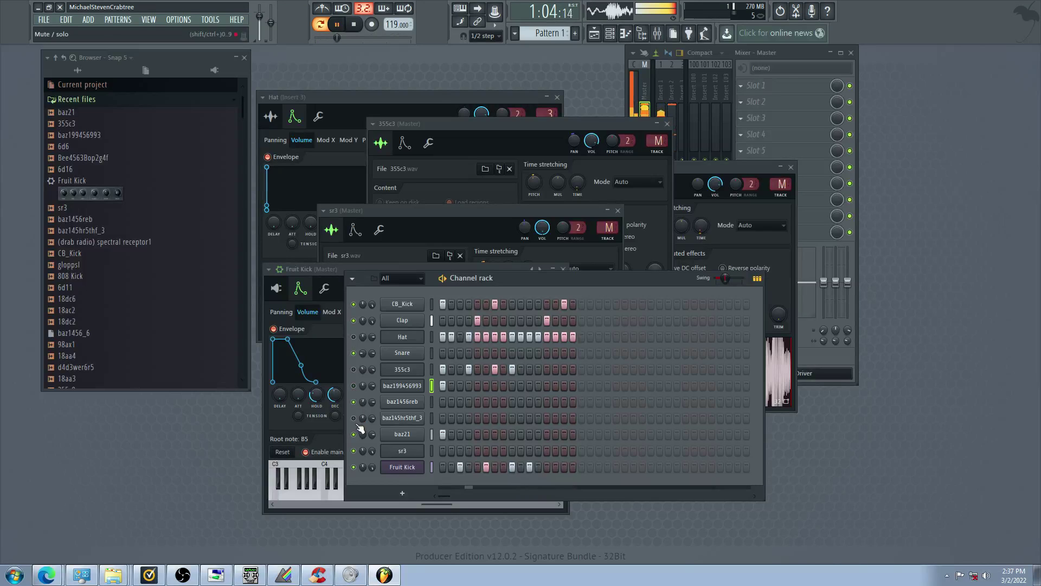
click(442, 451)
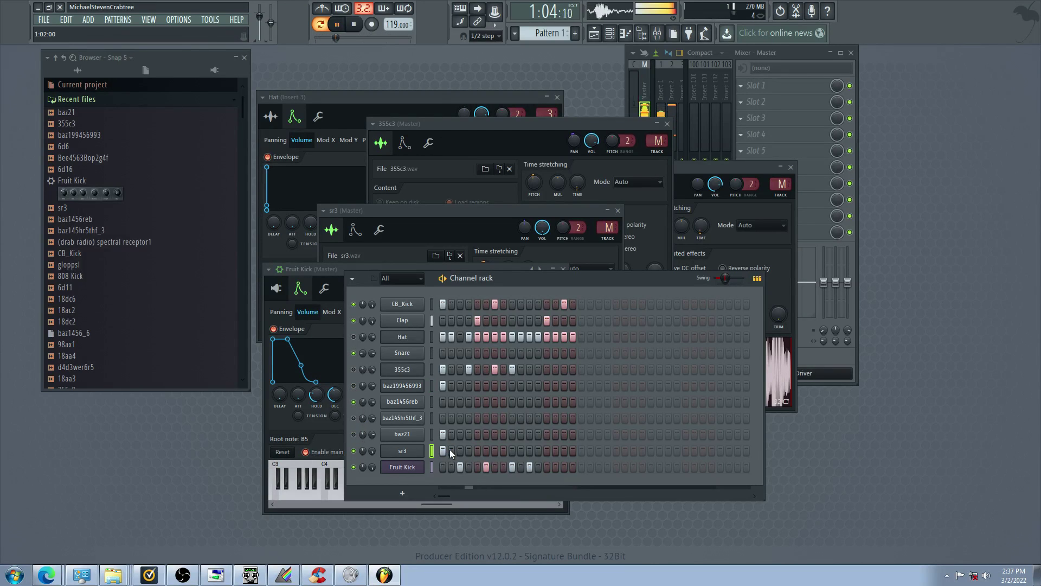
Try different placements for Fruit Kick's opening hits across steps 1 to 4
click(442, 469)
click(443, 469)
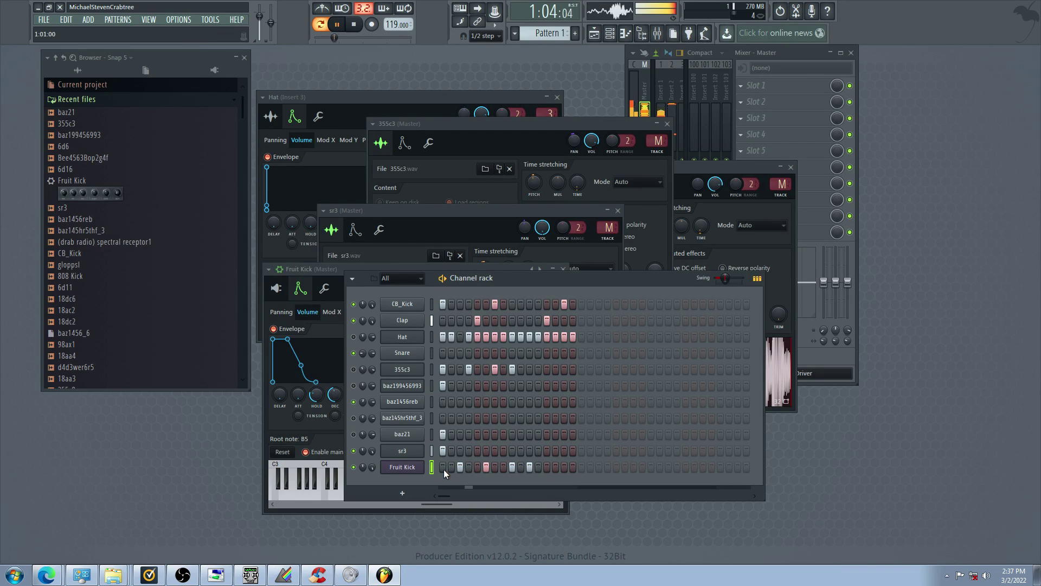
click(454, 467)
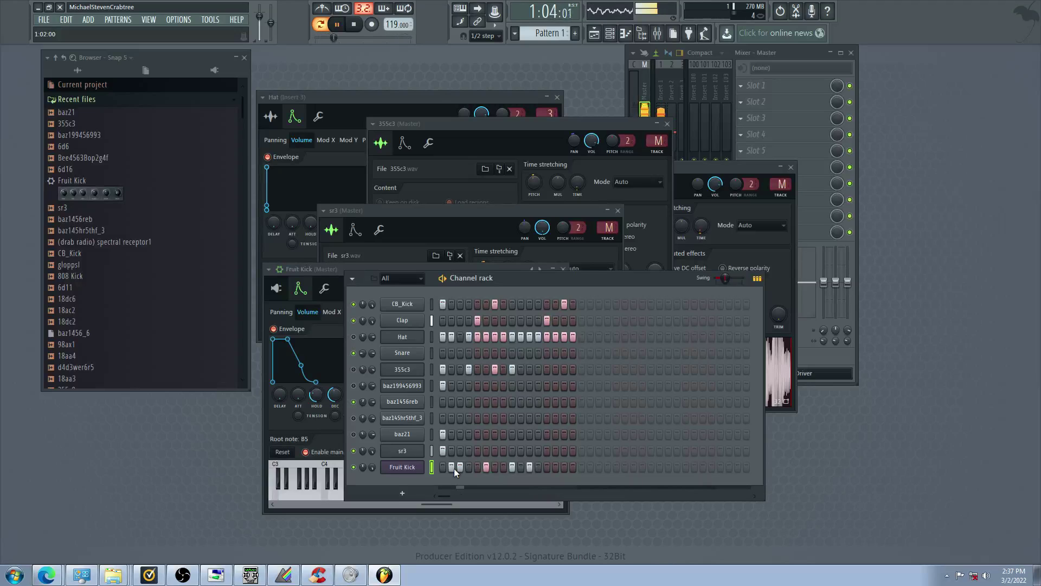
click(468, 470)
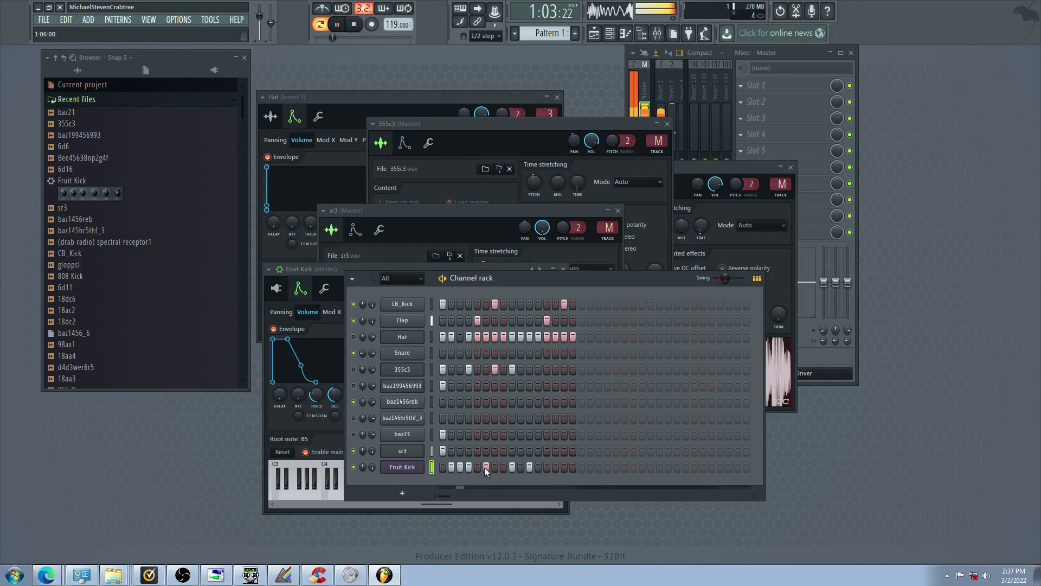
click(459, 469)
click(470, 470)
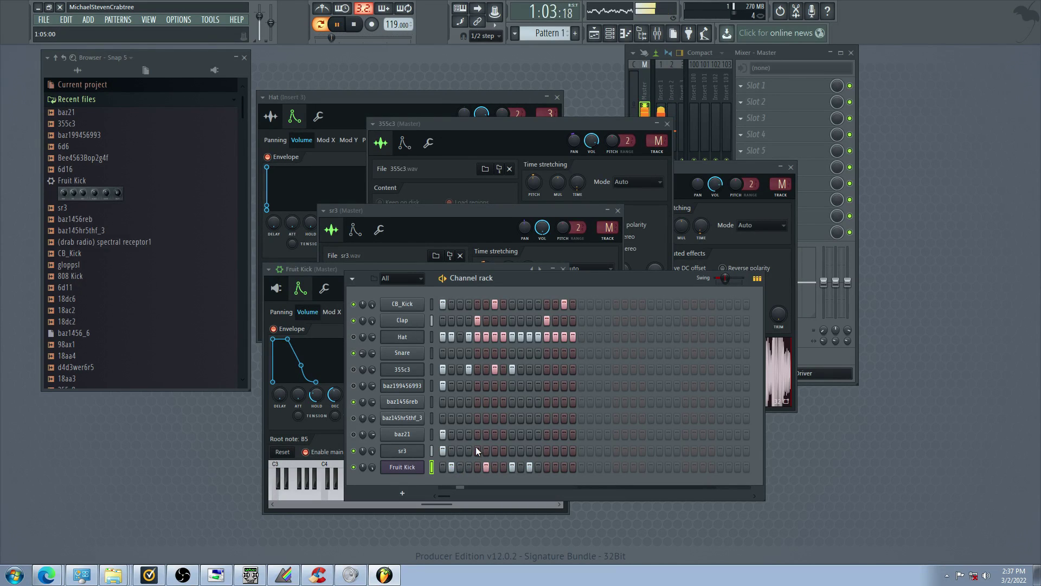
click(459, 467)
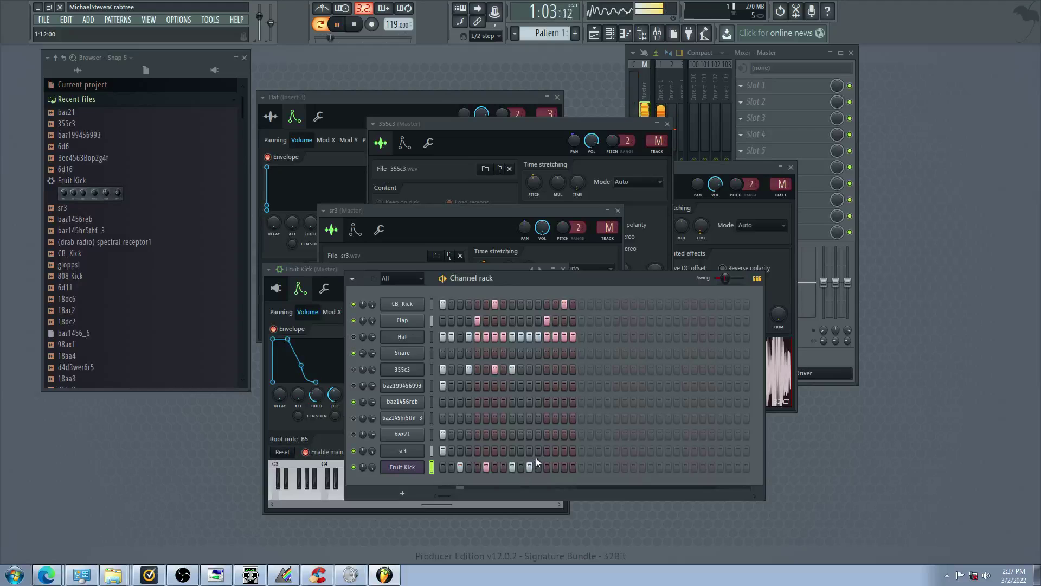
Add a CB_Kick hit on step 12, keeping the one on step 15
click(558, 307)
click(564, 306)
click(538, 306)
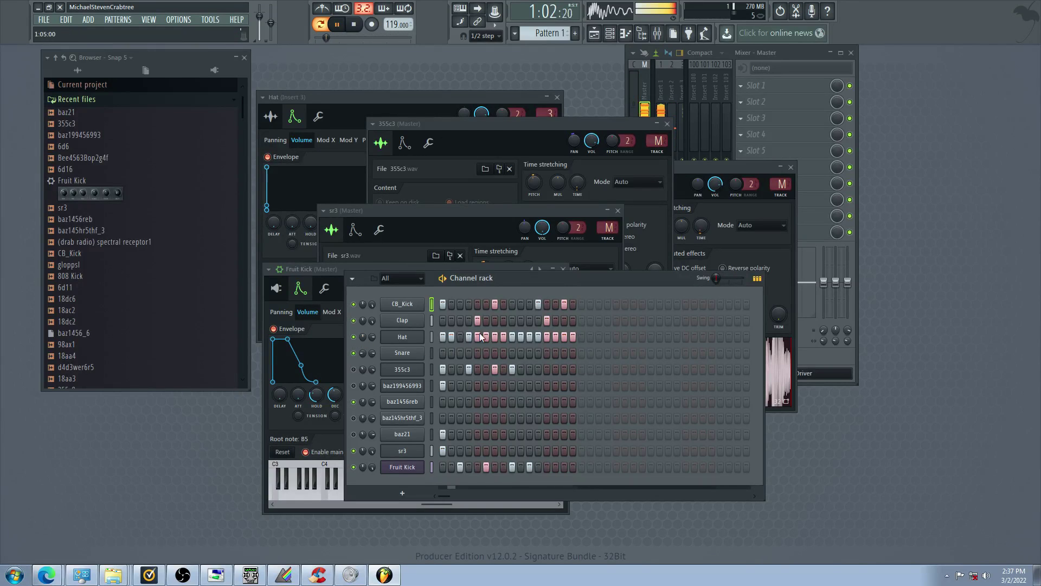
Raise the Hat channel's sample pitch slightly
click(408, 337)
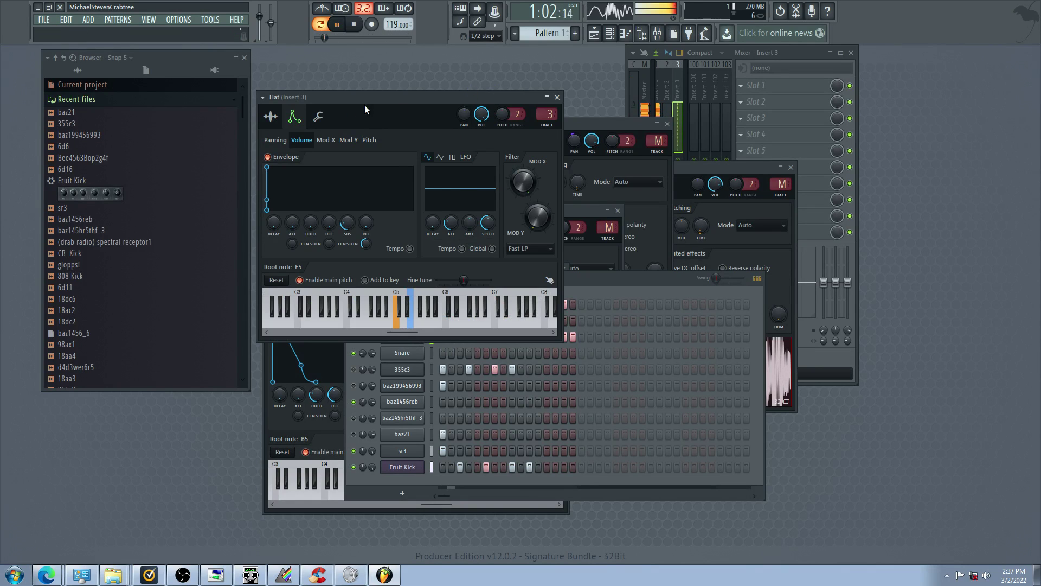
click(270, 116)
drag(424, 156, 424, 145)
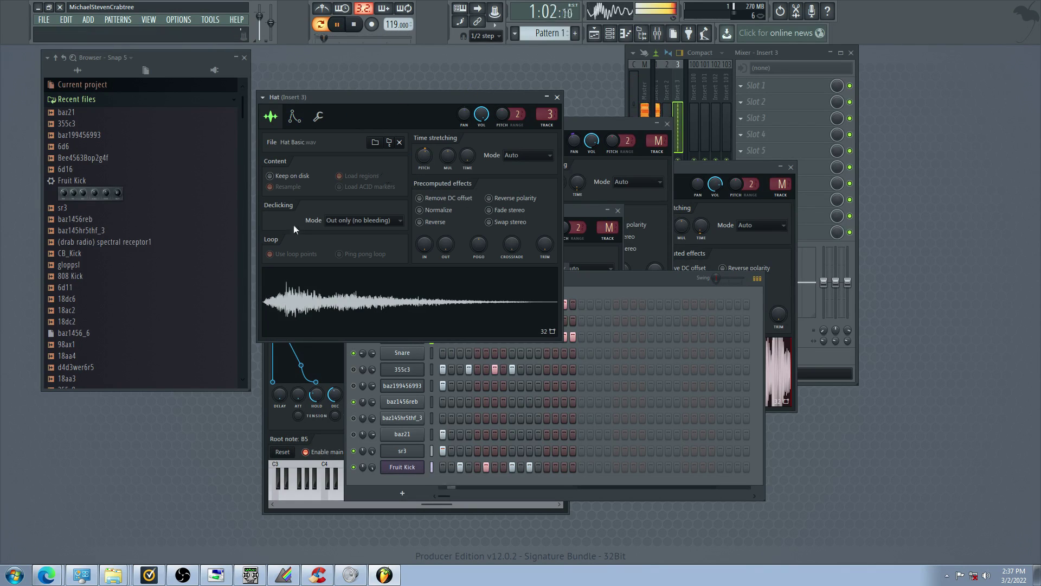
Mute sr3, unmute baz21 and raise baz21's sample pitch
click(357, 451)
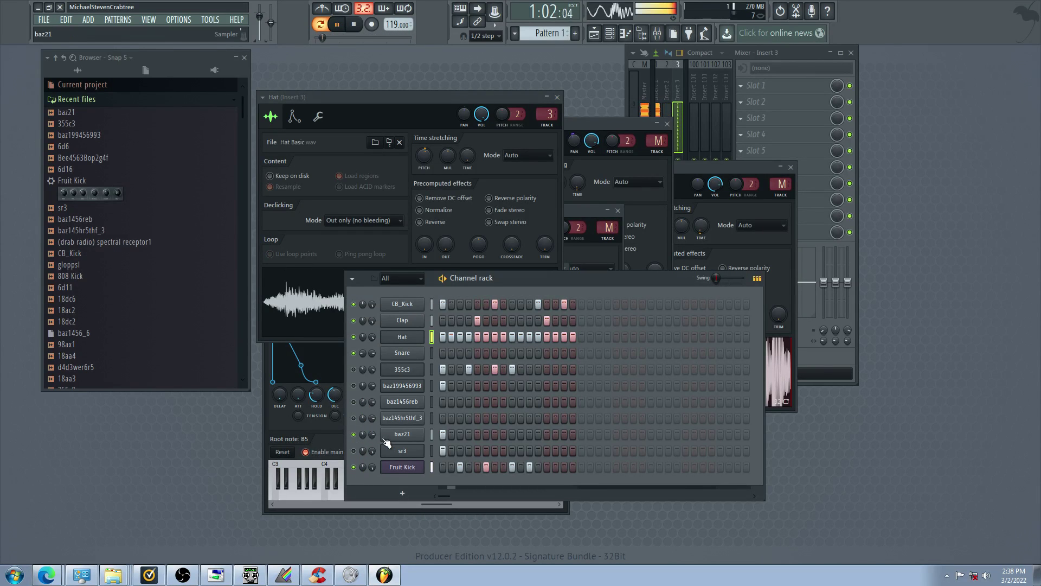
click(412, 434)
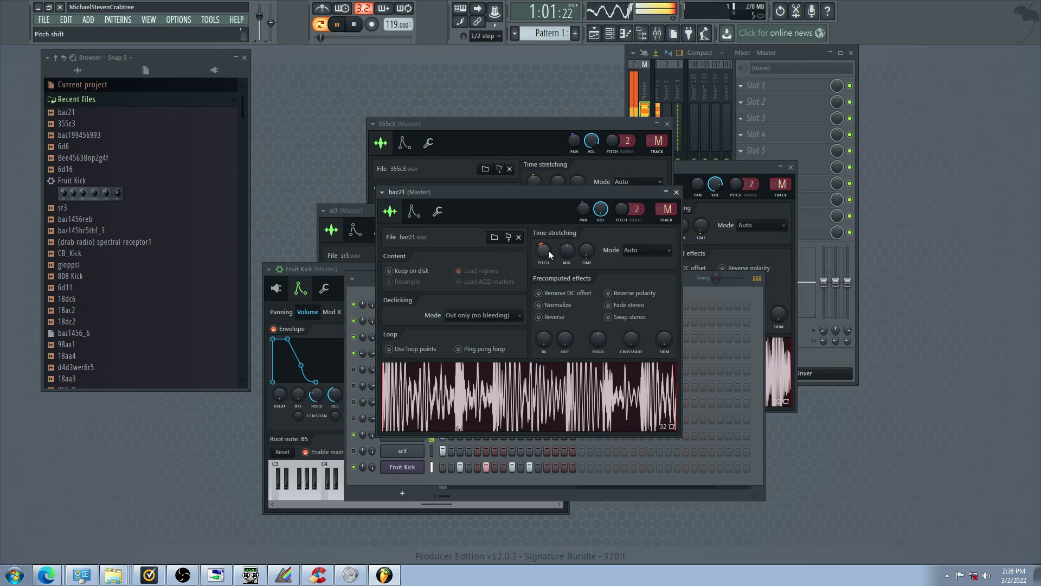
drag(545, 251, 545, 245)
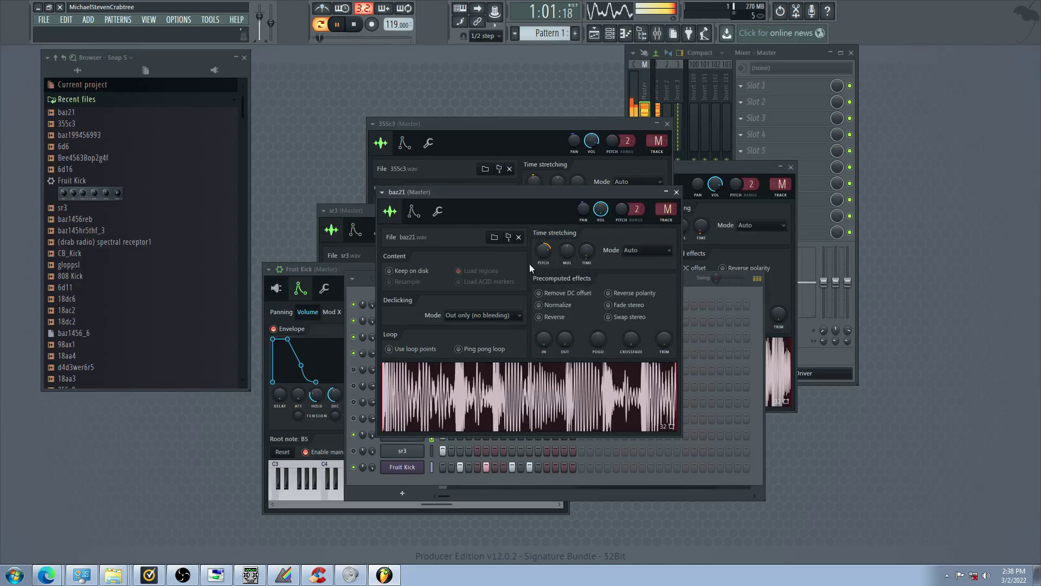
Raise baz21's volume level adjustment and enable its volume envelope with a very short hold
click(437, 211)
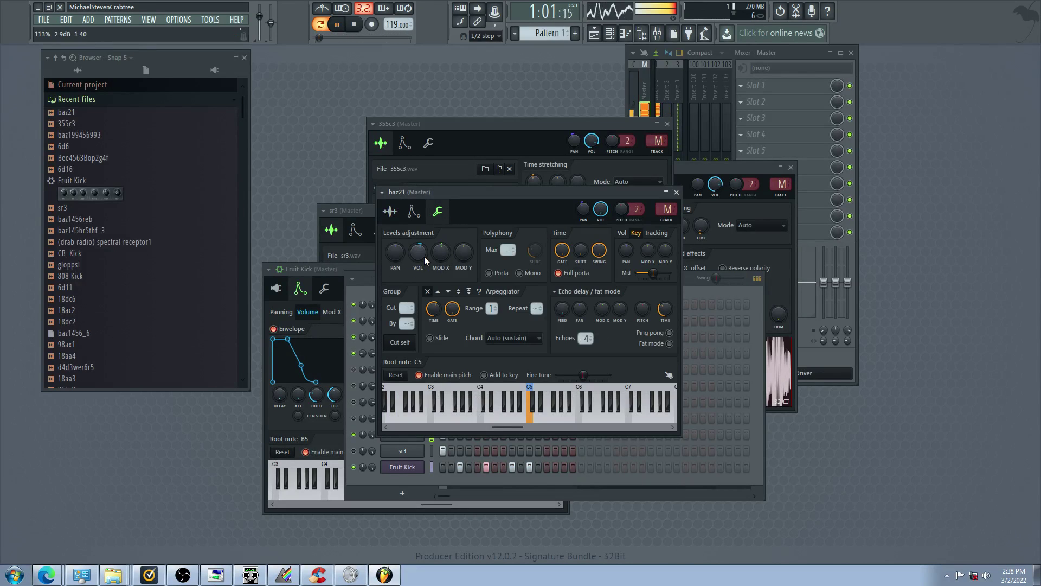
drag(425, 270, 425, 265)
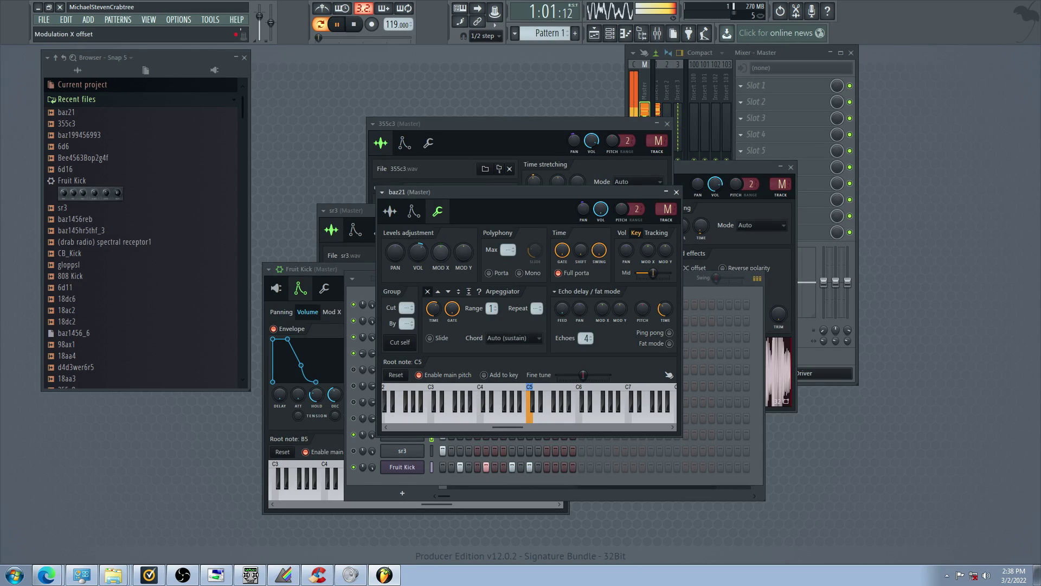
click(413, 212)
drag(431, 318, 434, 321)
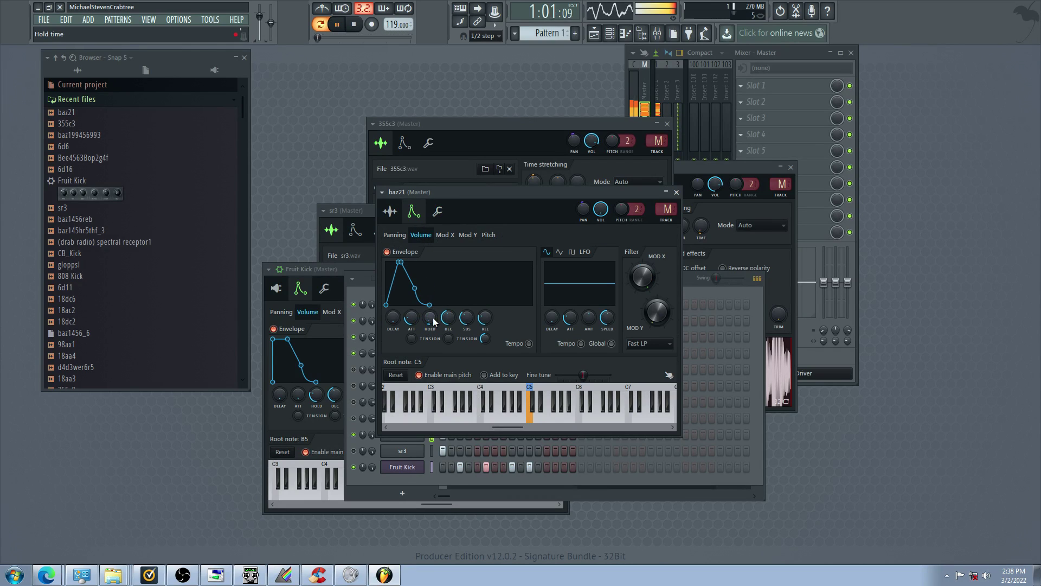
Raise the sr3 channel's sample pitch and reverse the sample
click(359, 443)
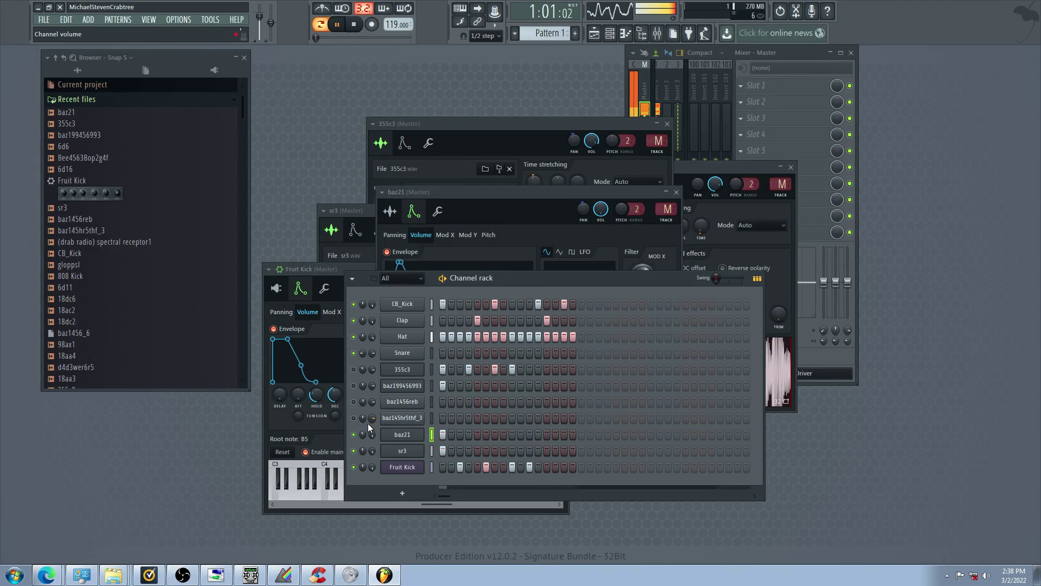
click(402, 451)
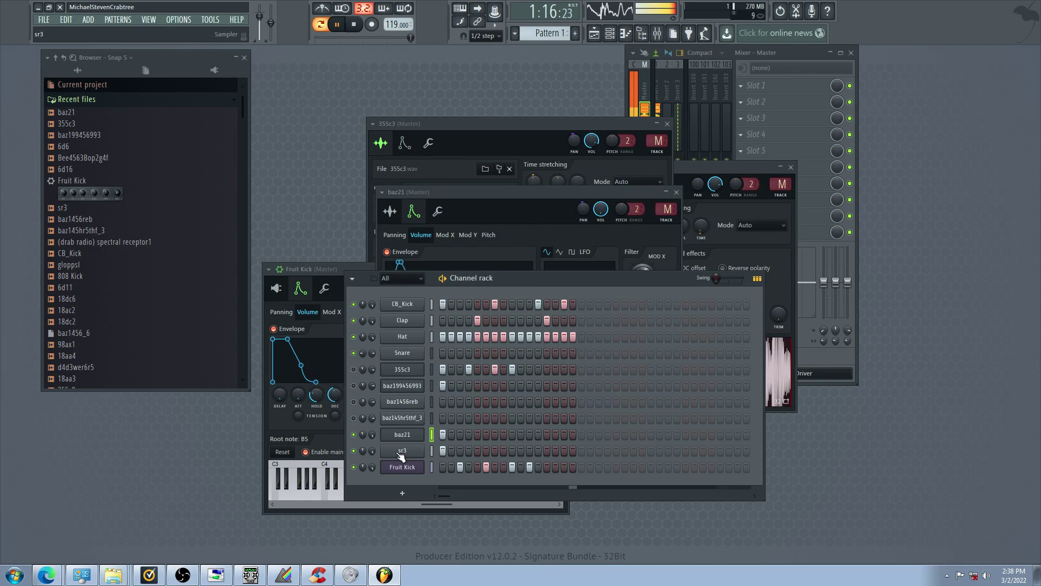
drag(484, 269, 485, 255)
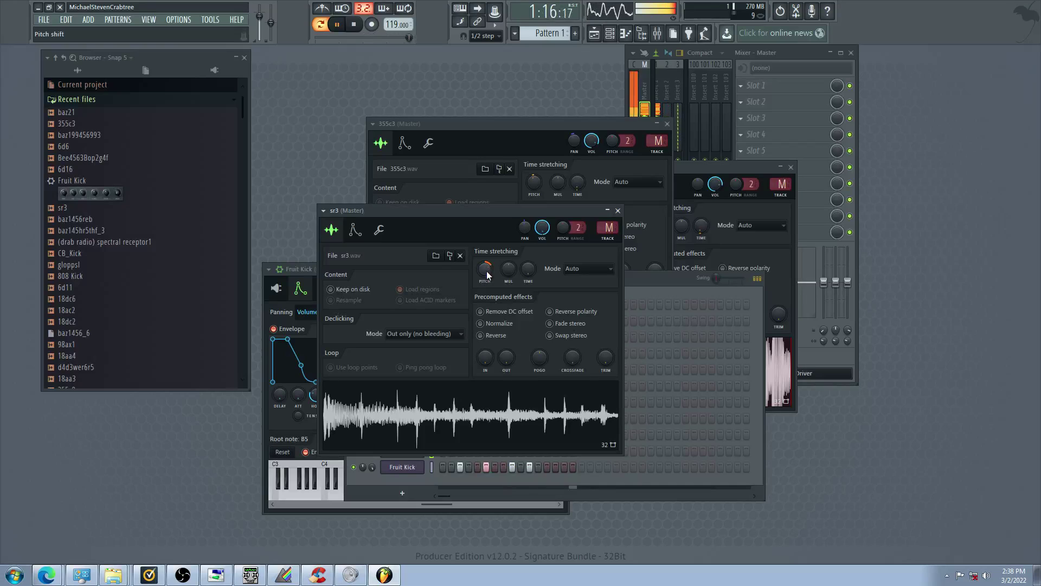
click(494, 335)
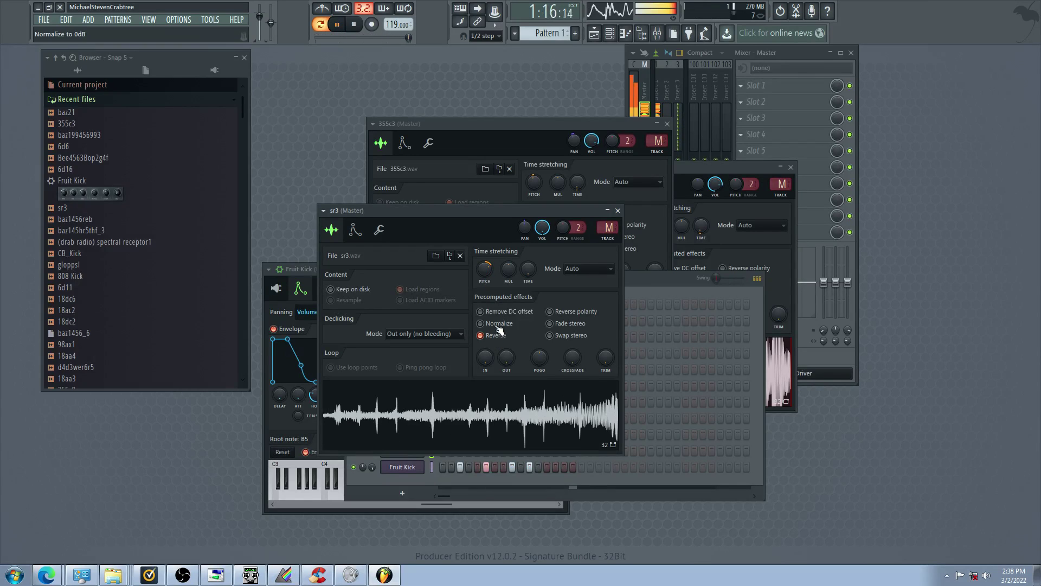
Clear sr3's step 1 hit, mute Clap, Snare and 355c3, and add a baz145hr5thf_3 hit on step 1
drag(639, 277, 634, 278)
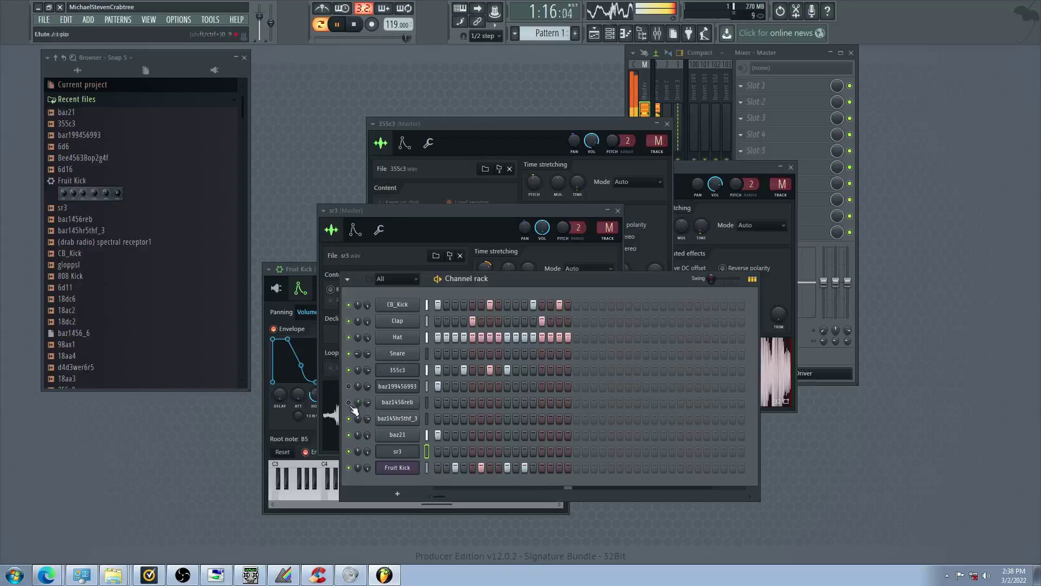
drag(349, 339, 351, 431)
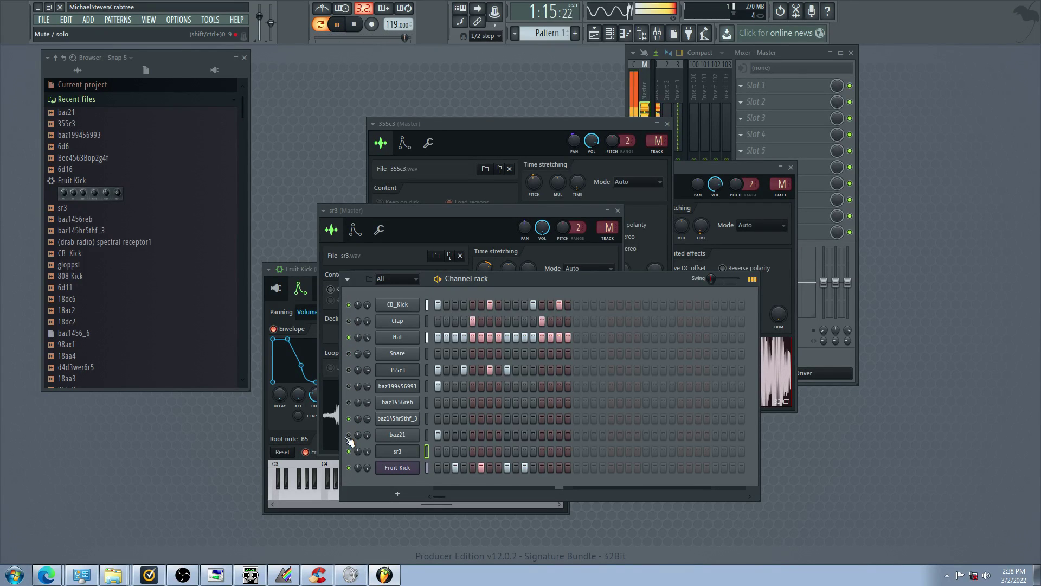
click(438, 419)
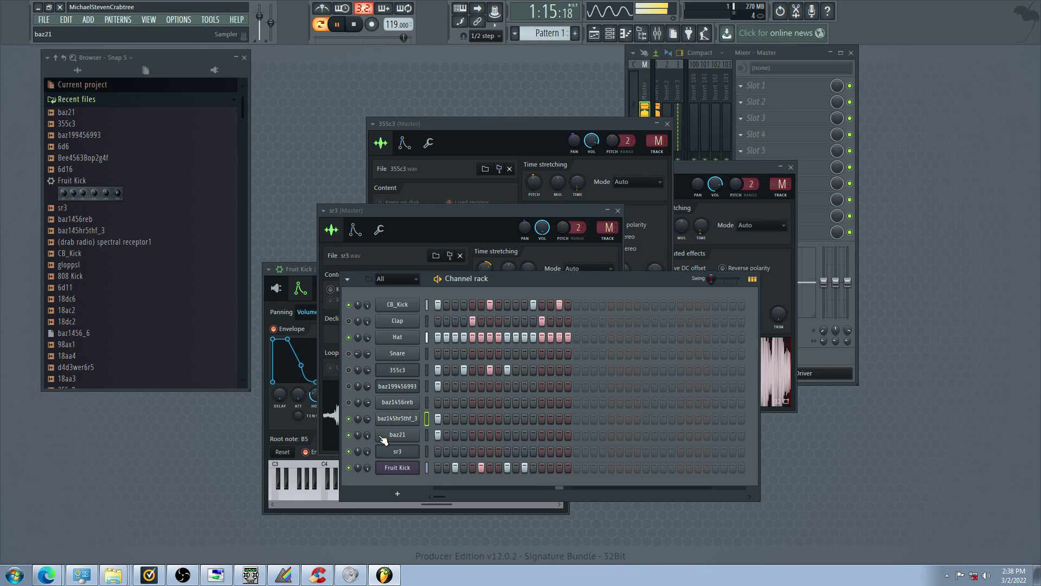
Check the Hat channel's miscellaneous settings, then mute baz21 and raise baz145hr5thf_3's sample pitch
click(398, 337)
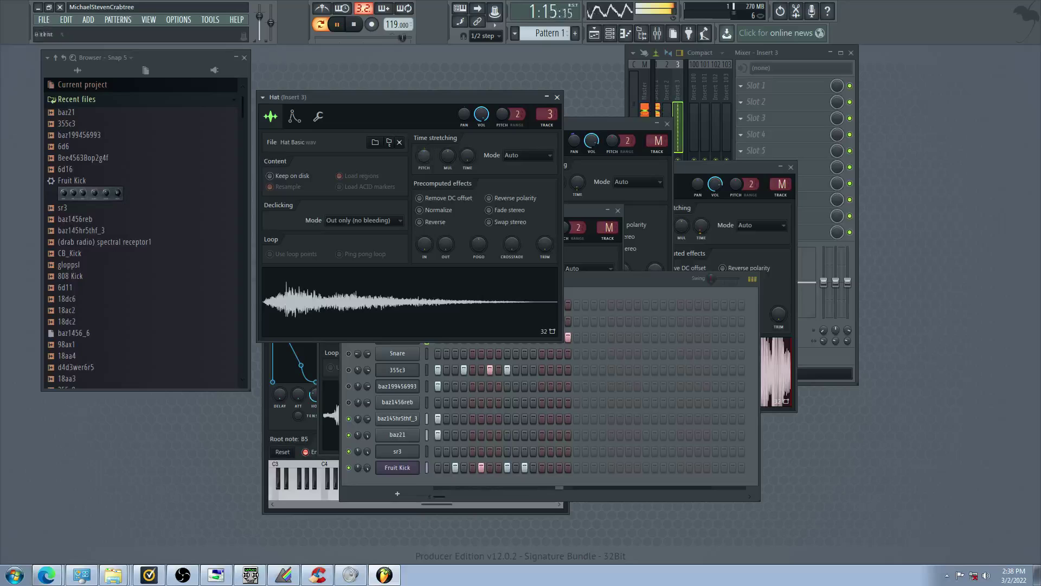
click(318, 116)
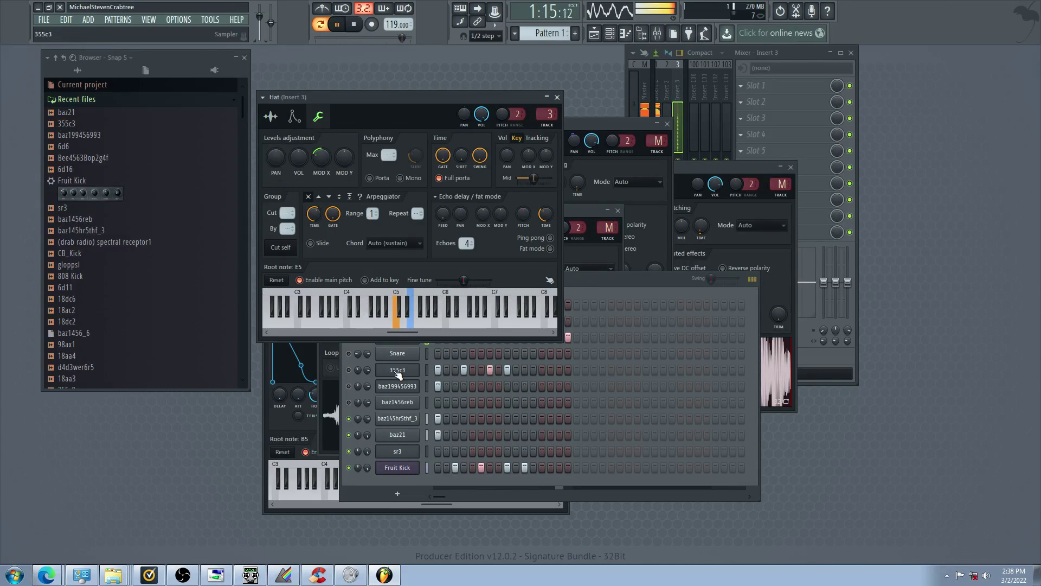
click(358, 435)
click(397, 419)
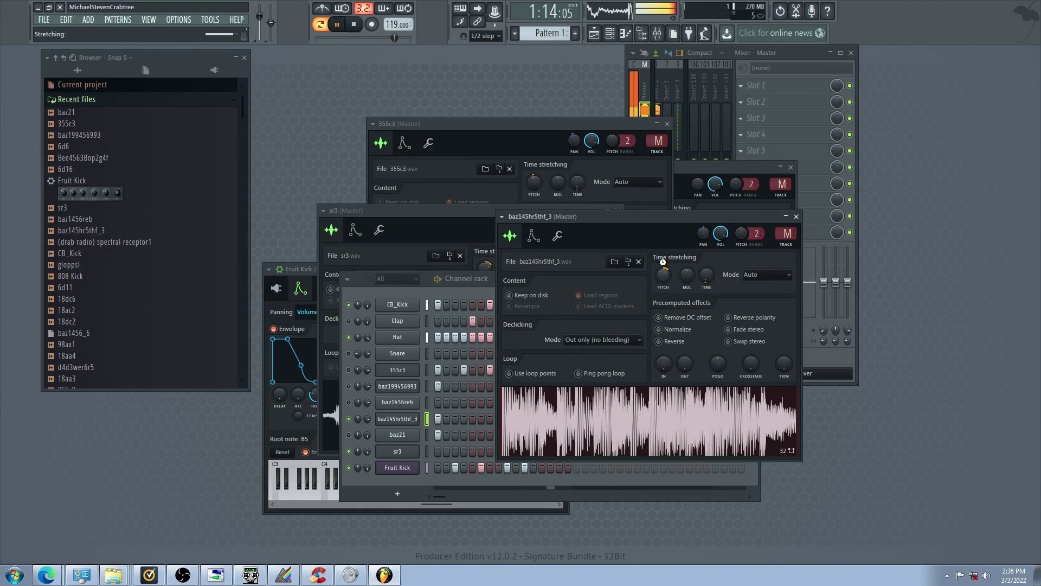
Unmute Clap, Snare, 355c3 and baz1456reb, and mute Hat, baz145hr5thf_3, sr3 and Fruit Kick
click(351, 425)
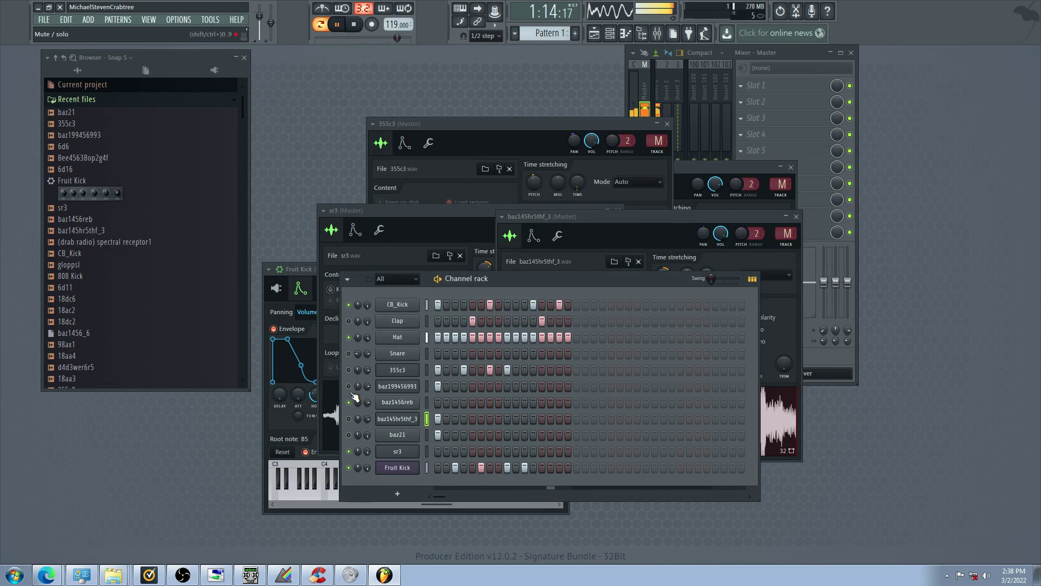
click(349, 354)
click(350, 338)
click(350, 322)
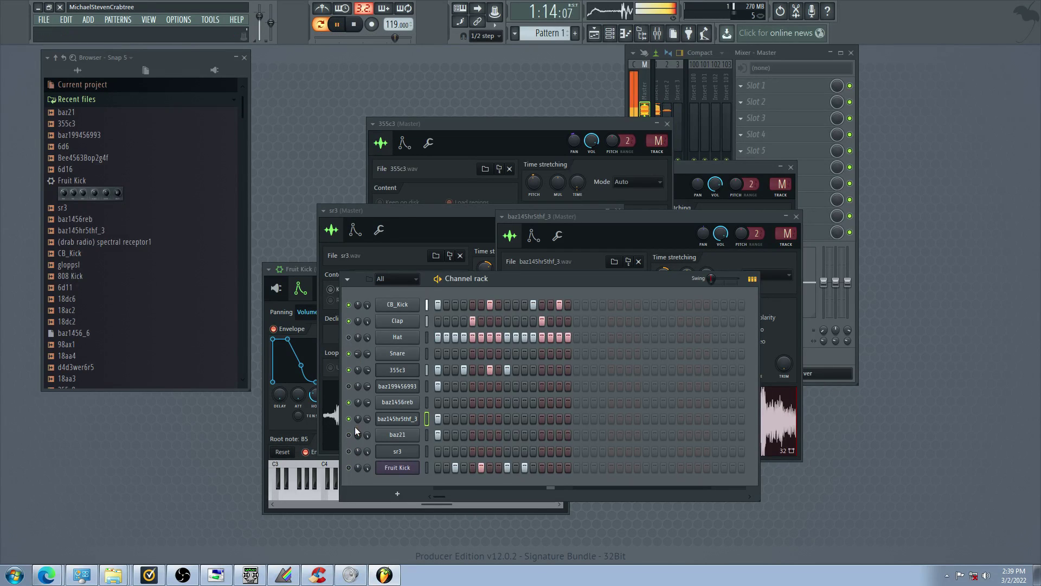
Replace the baz145hr5thf_3 channel's sample with ac1 from the recent files
scroll(218, 332, down, 4)
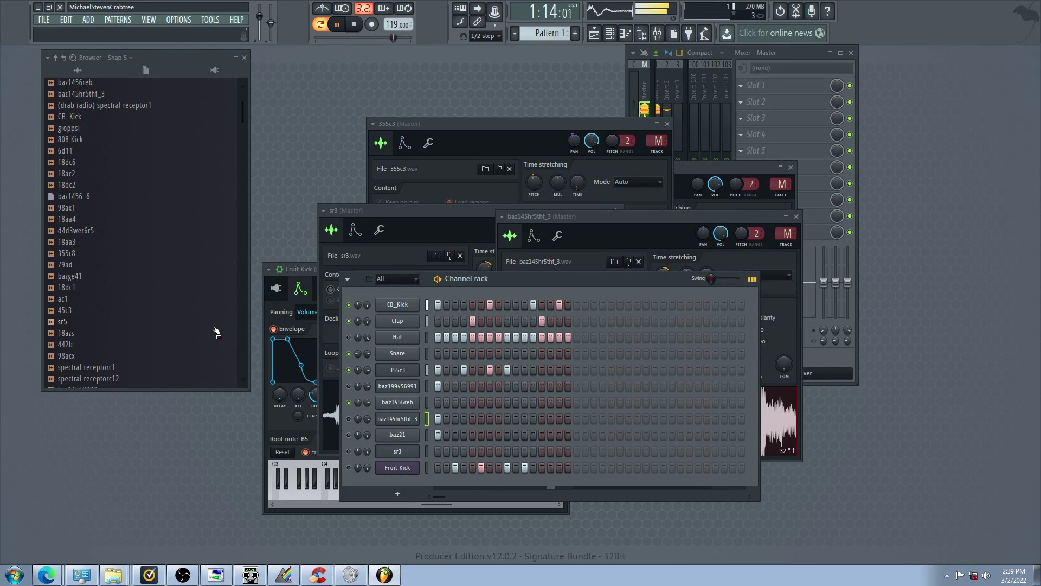
drag(206, 300, 415, 425)
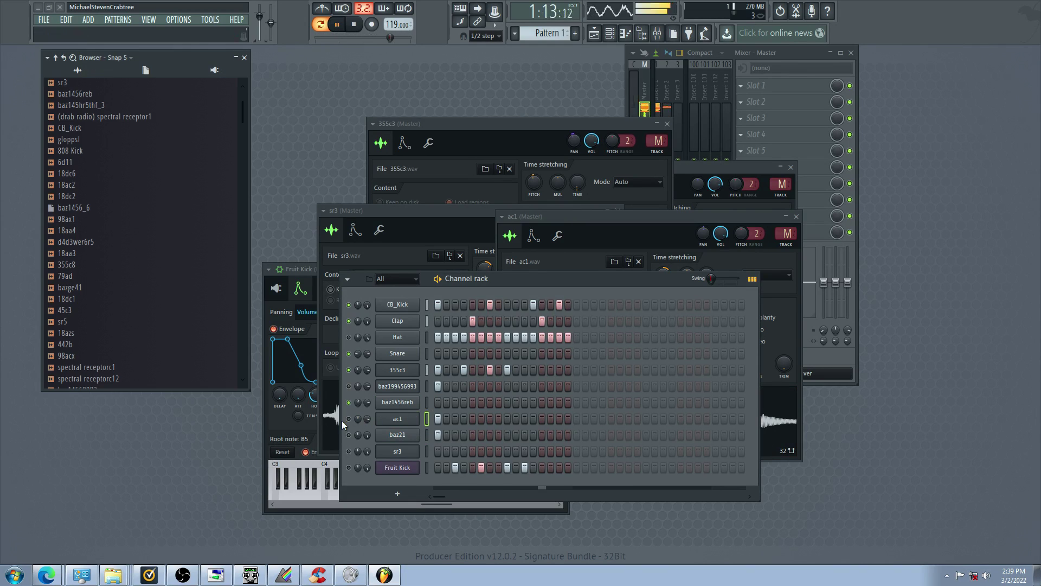
Unmute the ac1 channel, normalize its sample and clear its hit on step 1
click(391, 420)
click(390, 420)
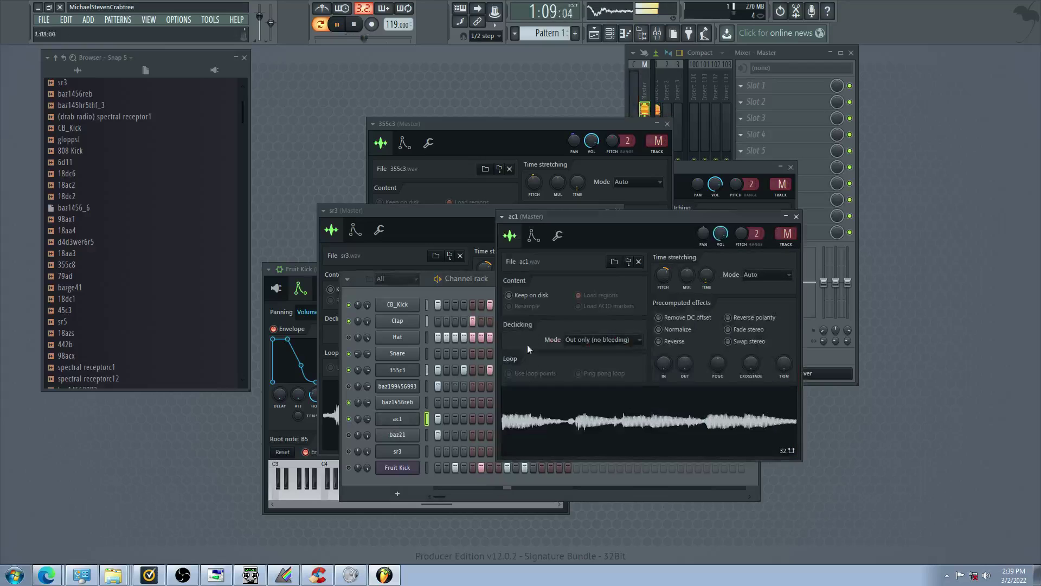
click(671, 330)
right_click(438, 420)
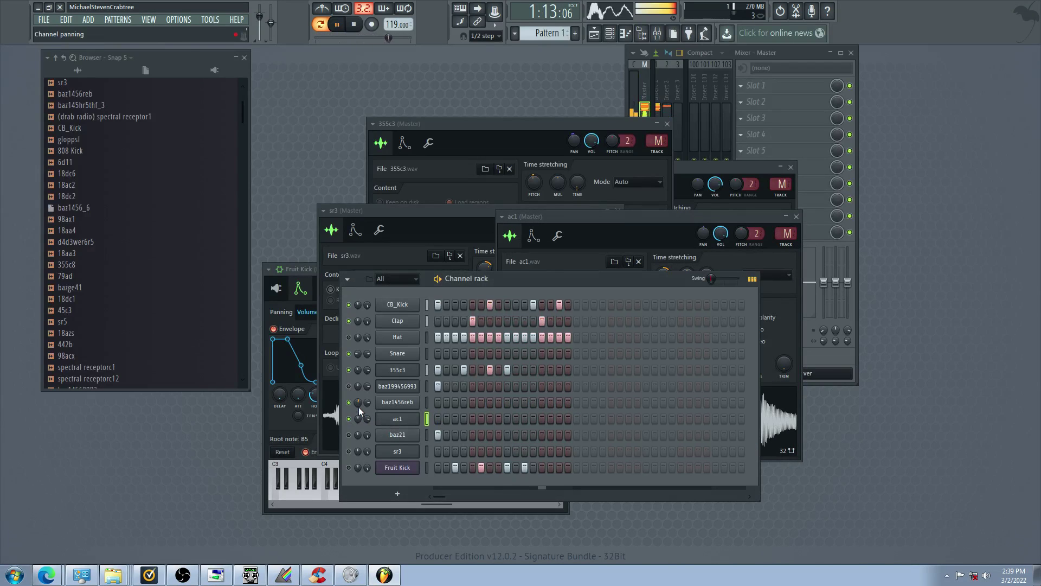
Load bazge41 into the baz21 channel and 98acx into the ac1 channel, leaving a step 1 hit only on 98acx
drag(137, 289, 417, 446)
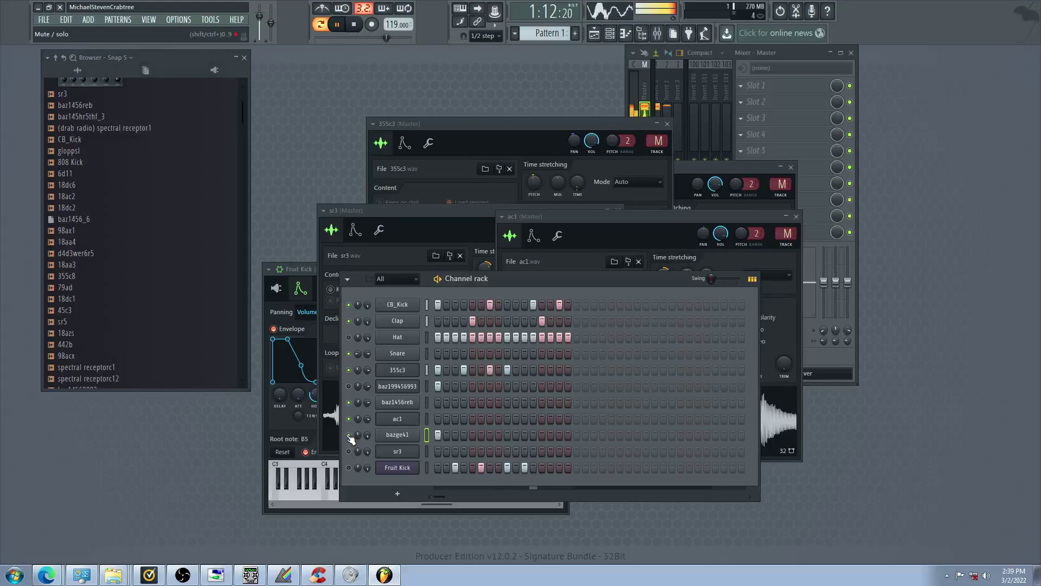
drag(195, 357, 424, 424)
click(438, 419)
right_click(437, 438)
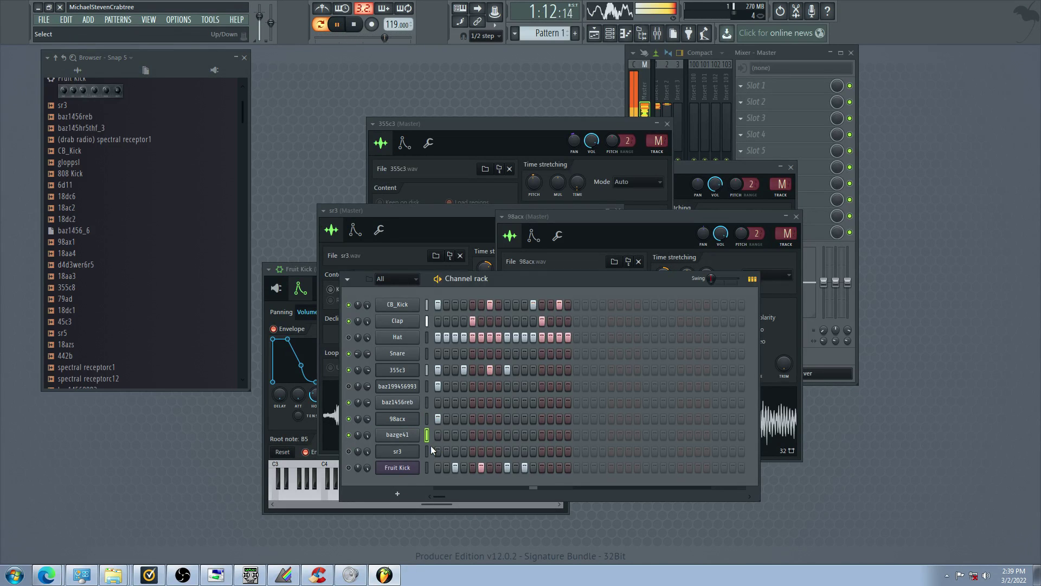
Mute Snare, 355c3 and baz1456reb, and unmute Hat
click(350, 354)
click(351, 372)
click(350, 387)
click(350, 370)
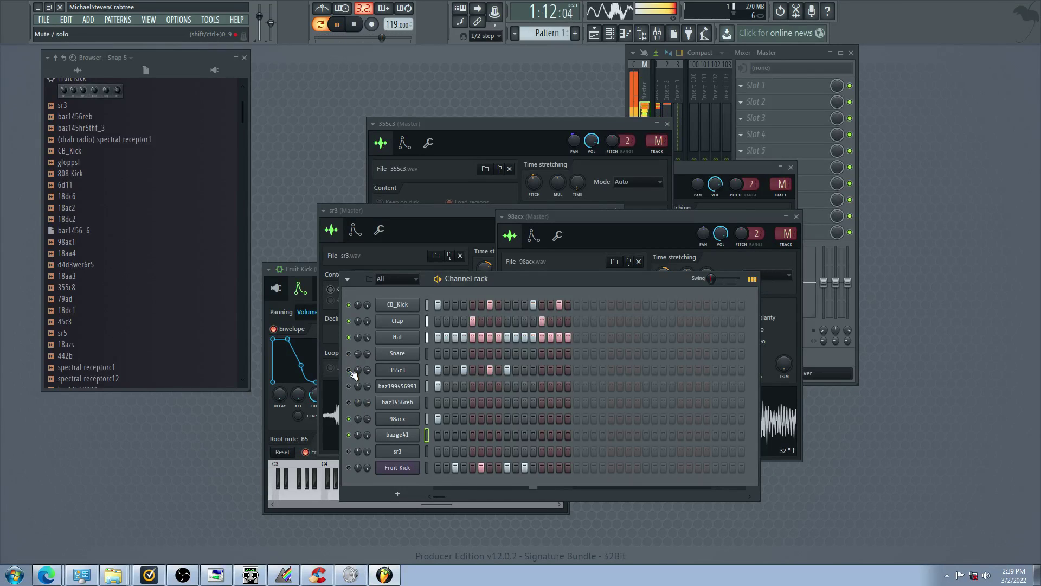
Open the 98acx channel's miscellaneous settings and move its hit from step 1 to step 2
click(413, 422)
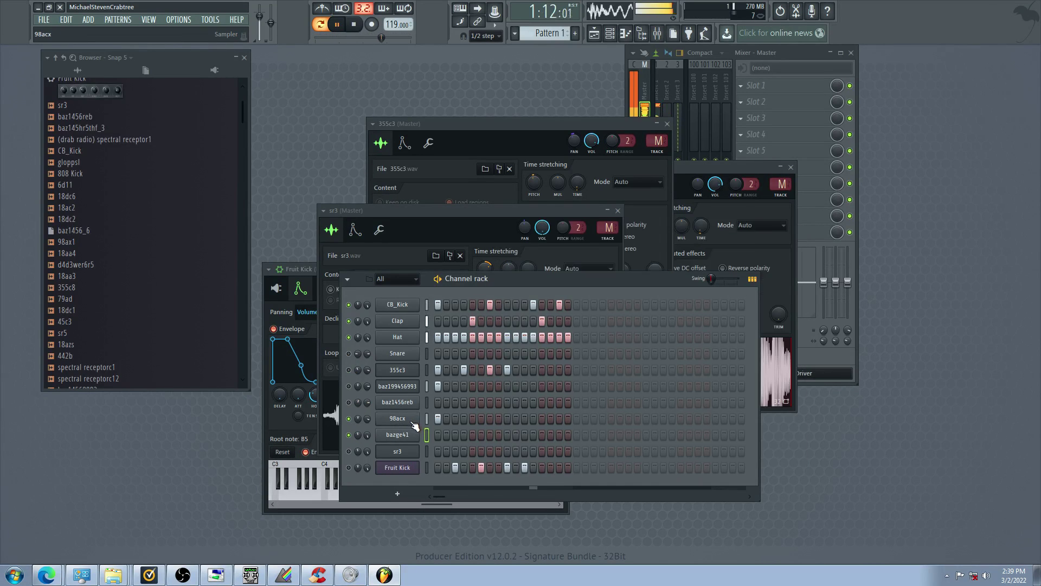
click(414, 425)
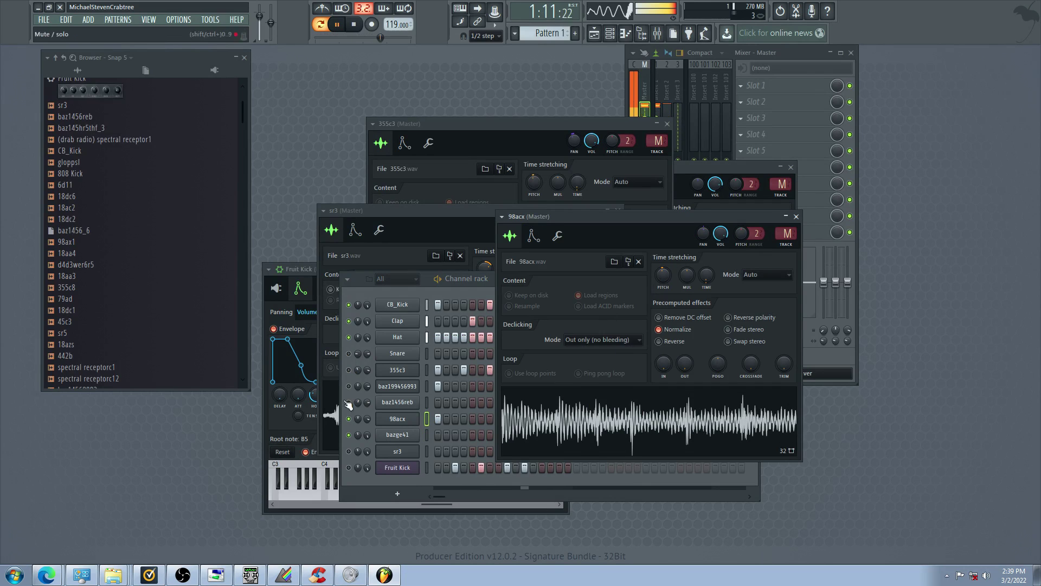
click(558, 236)
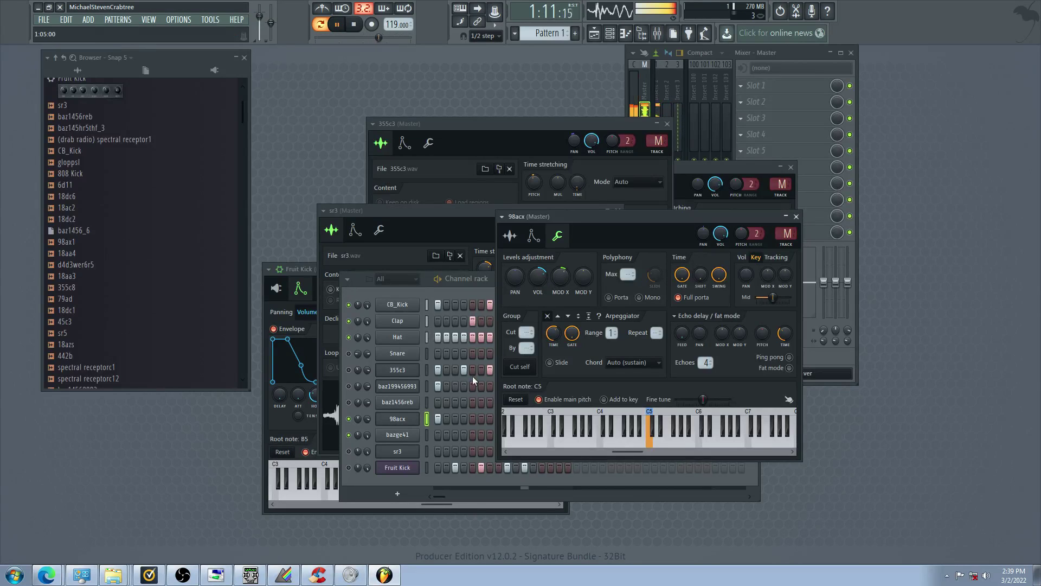
click(438, 419)
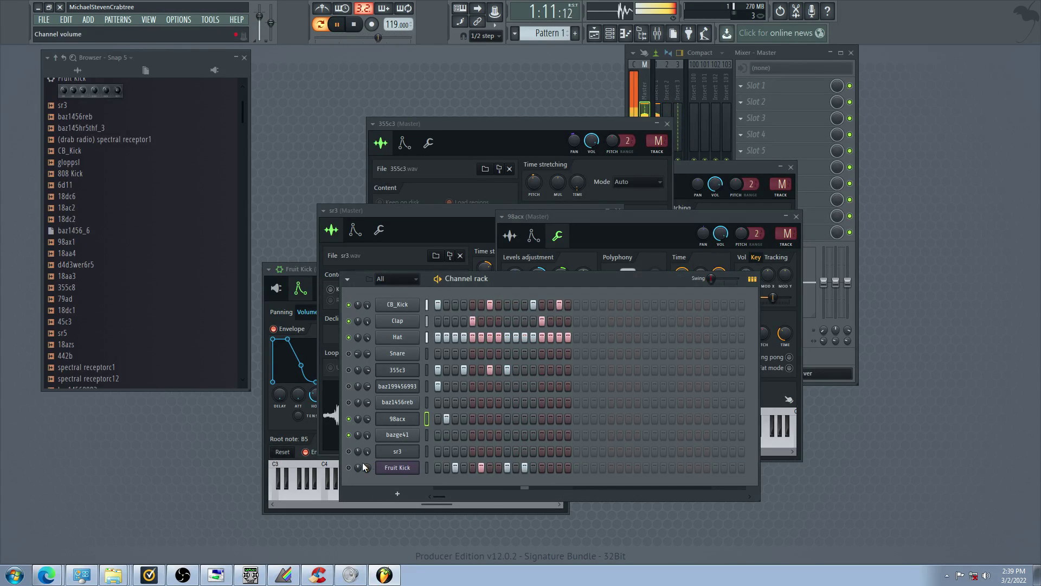
click(446, 419)
Unmute Snare, 355c3 and Fruit Kick, and add Snare hits on steps 5 and 13
click(349, 386)
click(349, 354)
click(472, 354)
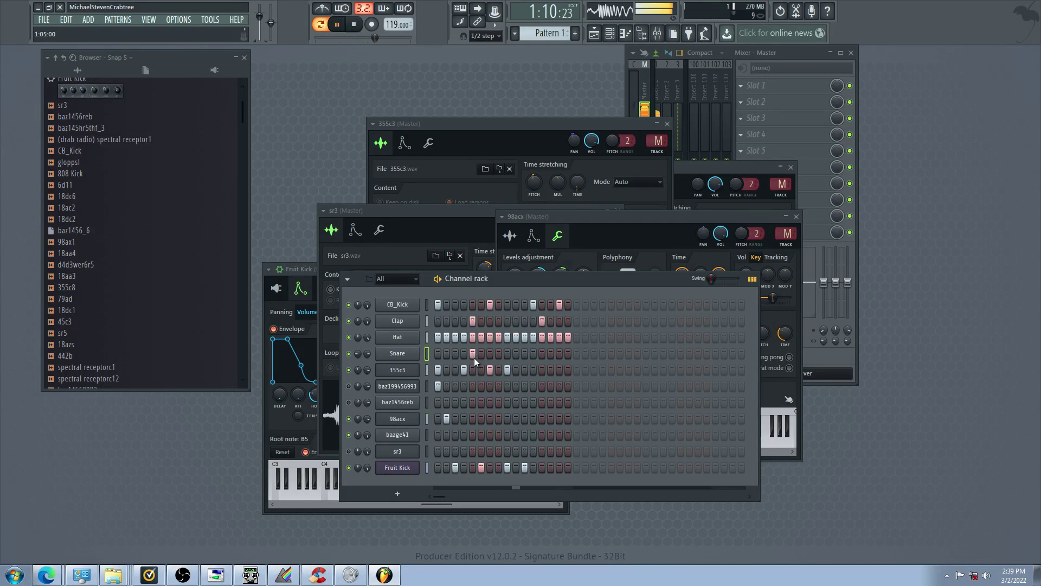
click(542, 354)
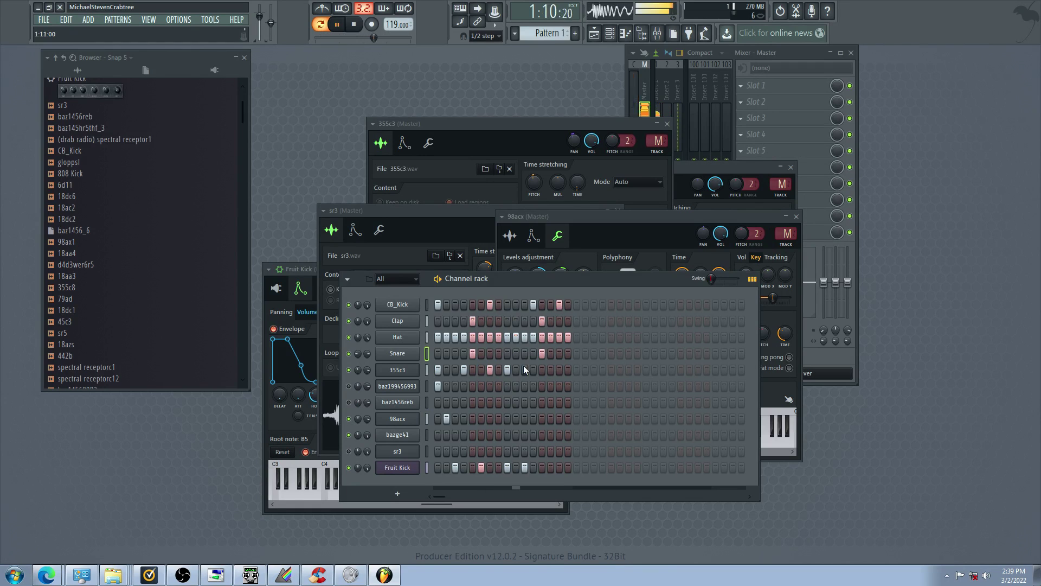
Open the Snare channel's sample settings and move its window aside over the 355c3 window
click(397, 354)
drag(291, 109, 638, 127)
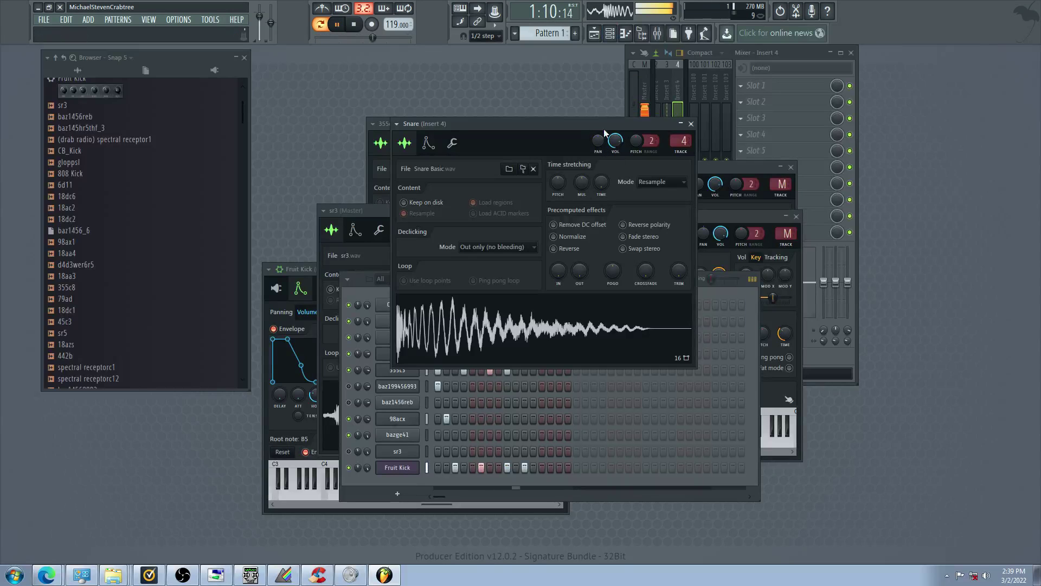
Mute 355c3 and bazge41, unmute baz199456993, and add a baz1456reb hit on step 1
click(354, 422)
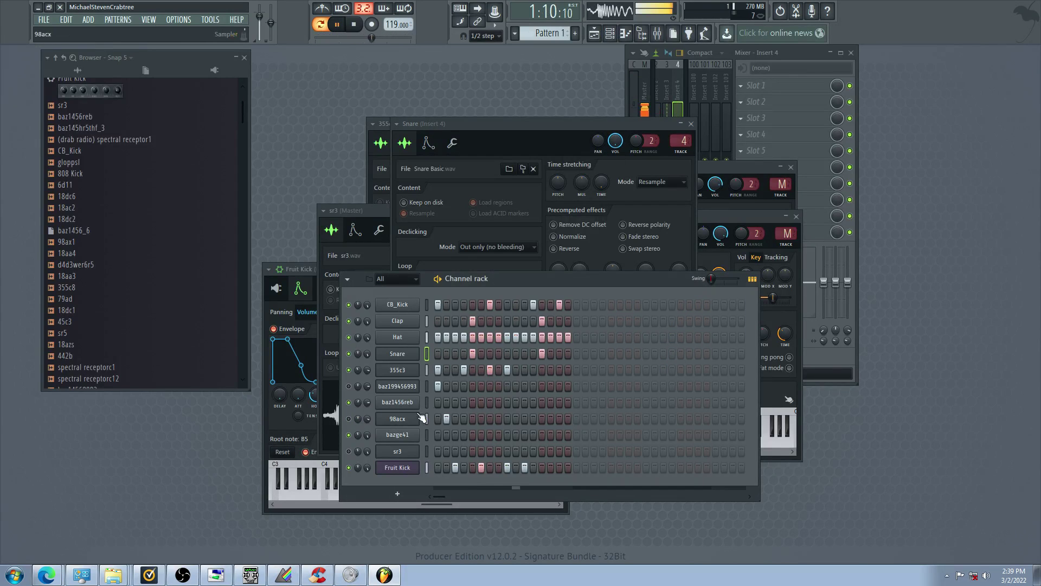
click(349, 419)
click(349, 435)
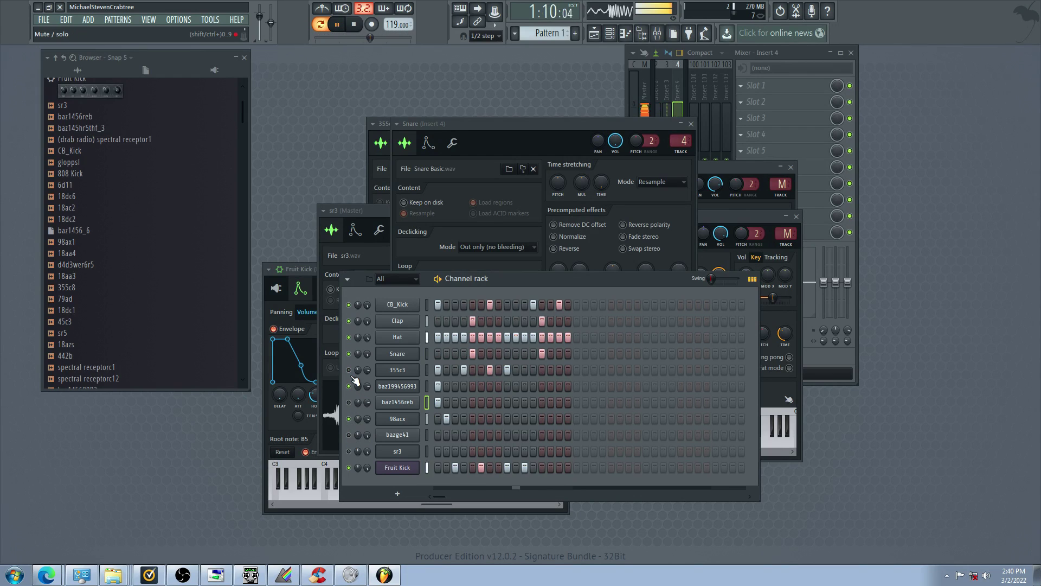
Raise the 355c3 channel's sample pitch, and normalize and reverse the sample
click(397, 370)
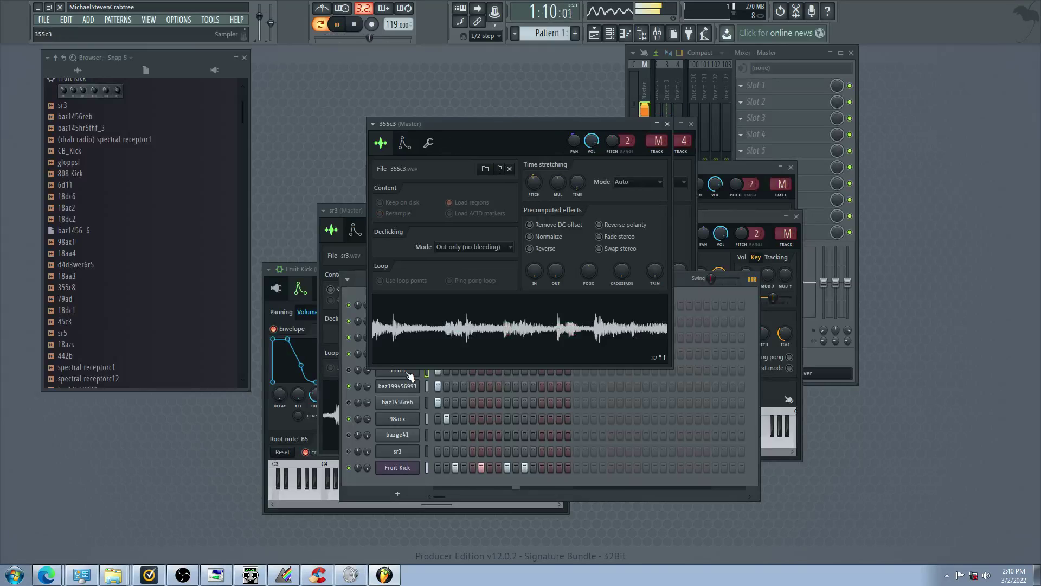
click(545, 236)
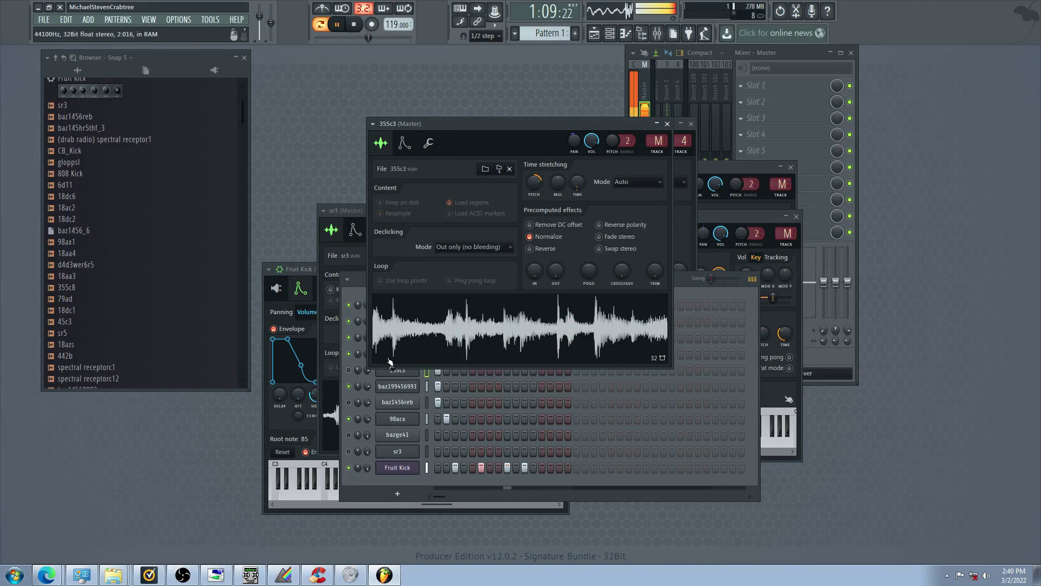
click(549, 248)
Unmute 355c3 and reduce its pattern to a single hit on step 2
click(349, 370)
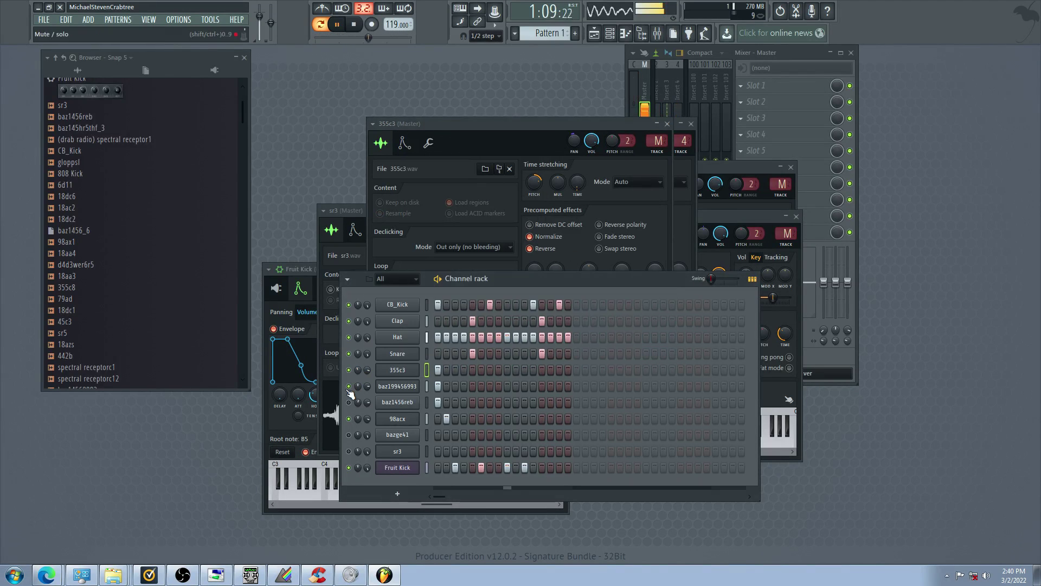
click(438, 370)
click(447, 370)
Clear 355c3's hit on step 2, move the 98acx hit to step 1 and unmute sr3
click(349, 402)
click(349, 419)
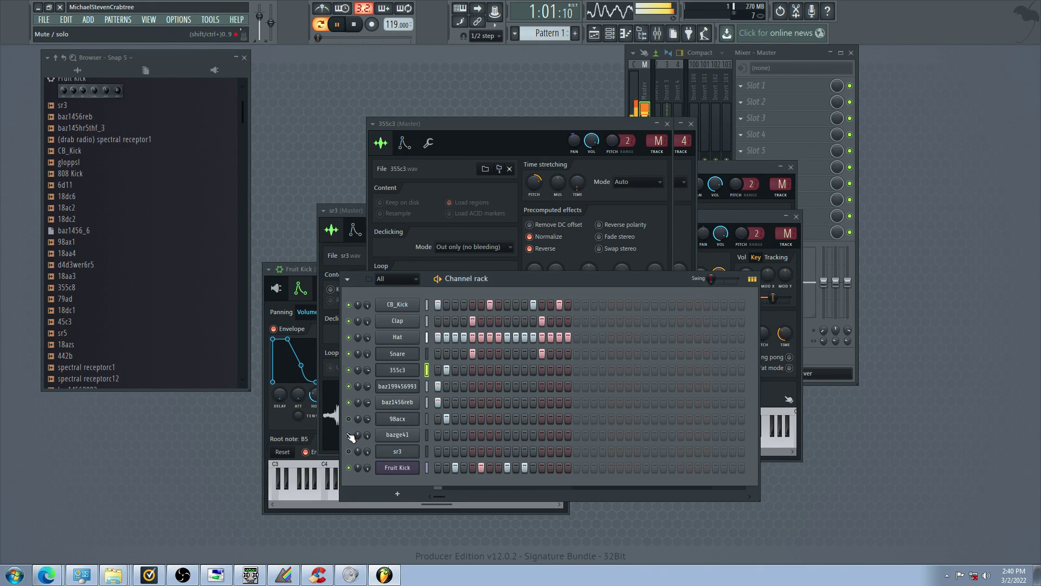
click(447, 370)
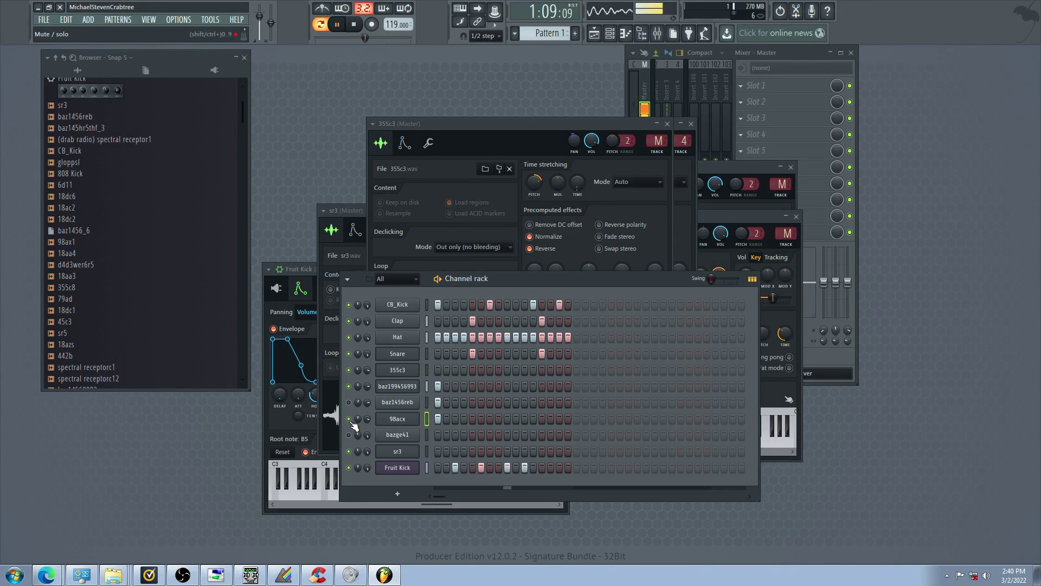
Raise the 98acx channel's sample pitch and clear its hit on step 1
click(398, 419)
drag(663, 275, 662, 252)
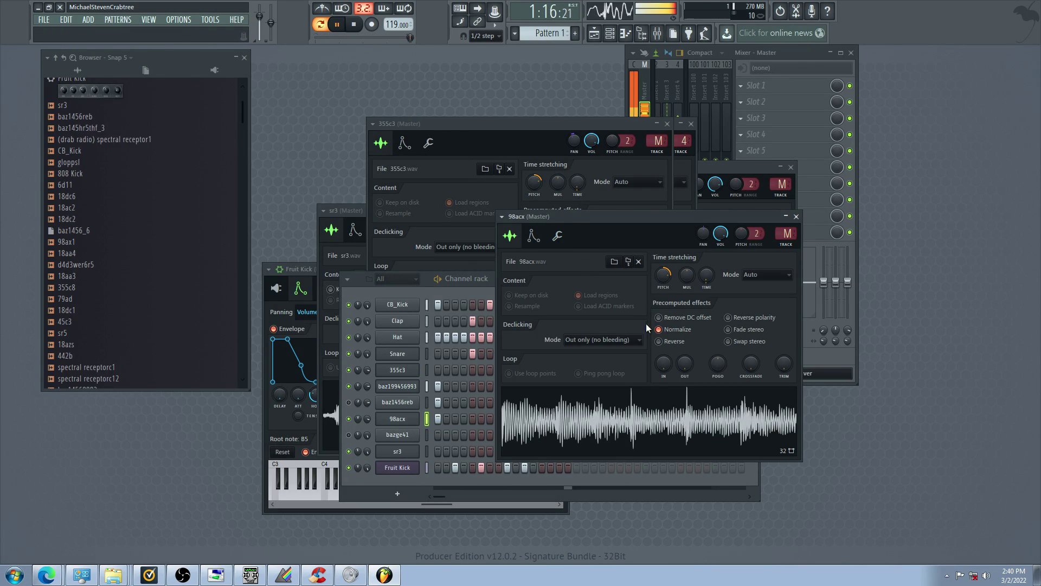
click(443, 421)
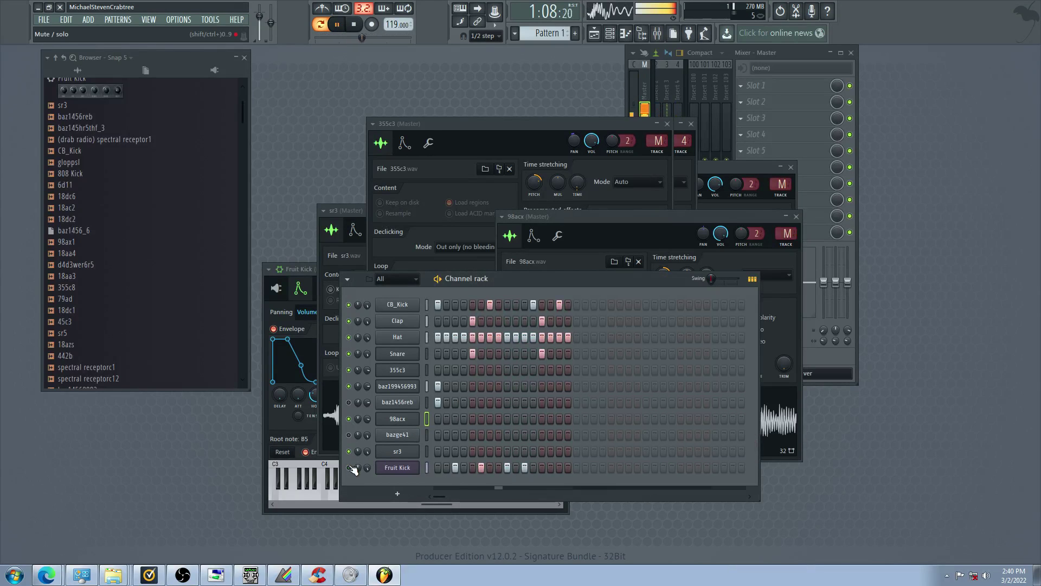
Add hits on step 1 of sr3 and bazge41, and reduce CB_Kick's pattern to hits on steps 1 and 11
click(438, 451)
click(440, 436)
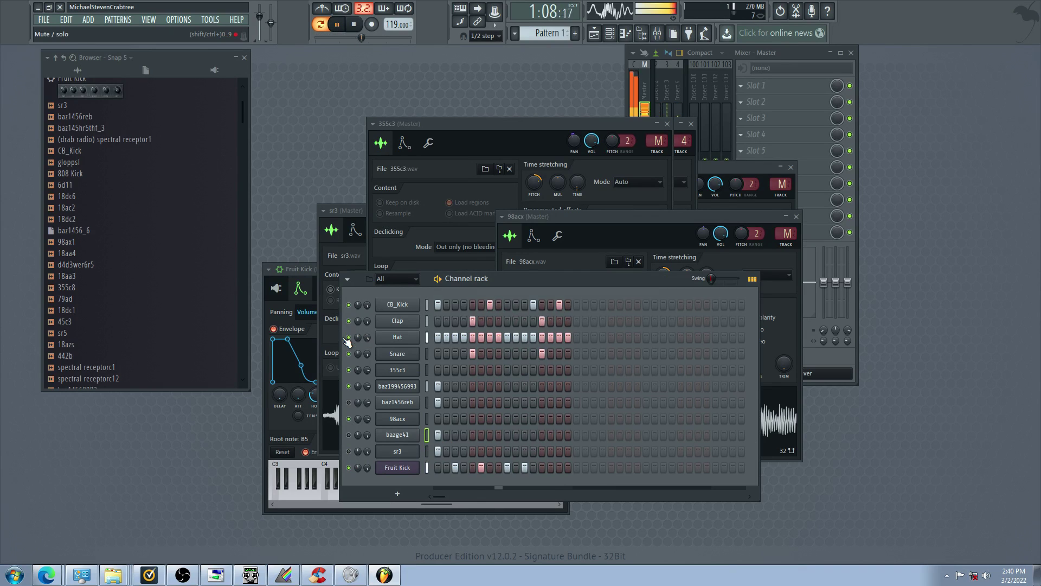
click(488, 305)
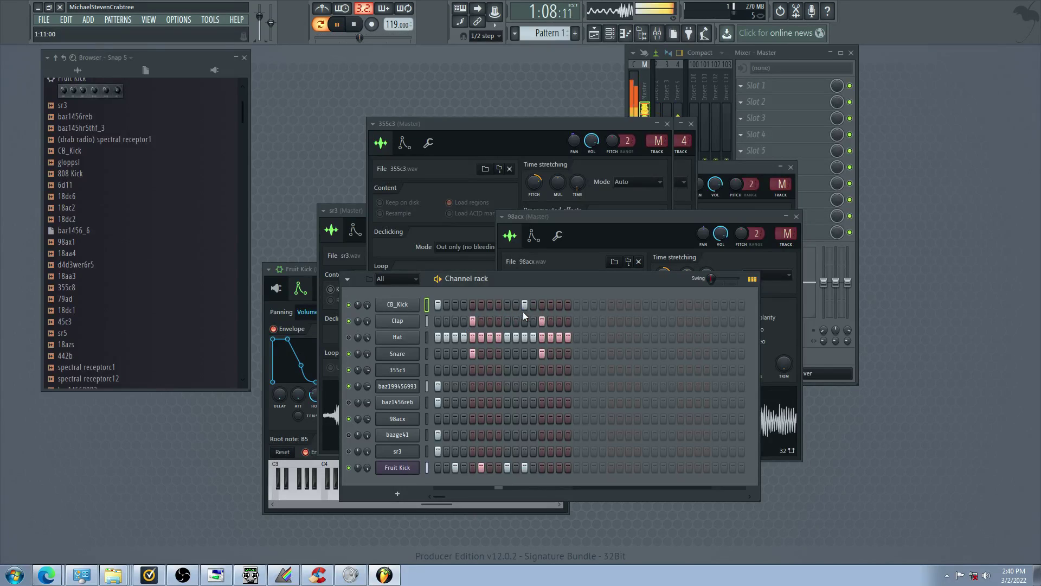
Place 98acx hits on steps 1, 4, 7 and 9
click(438, 420)
click(463, 419)
click(490, 419)
click(507, 420)
Shorten the hold and attack times of the 98acx channel's volume envelope
click(406, 419)
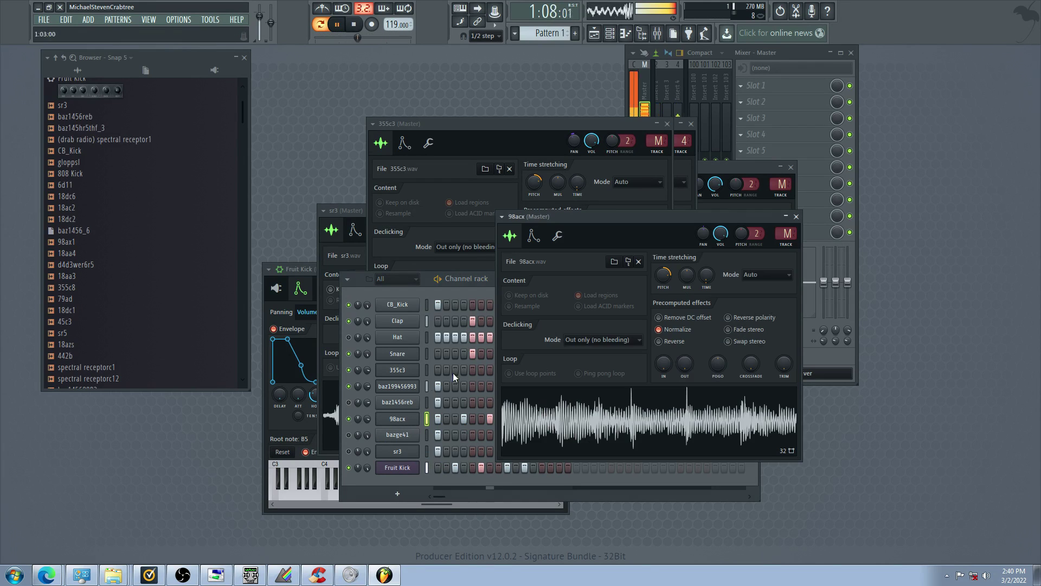
click(534, 235)
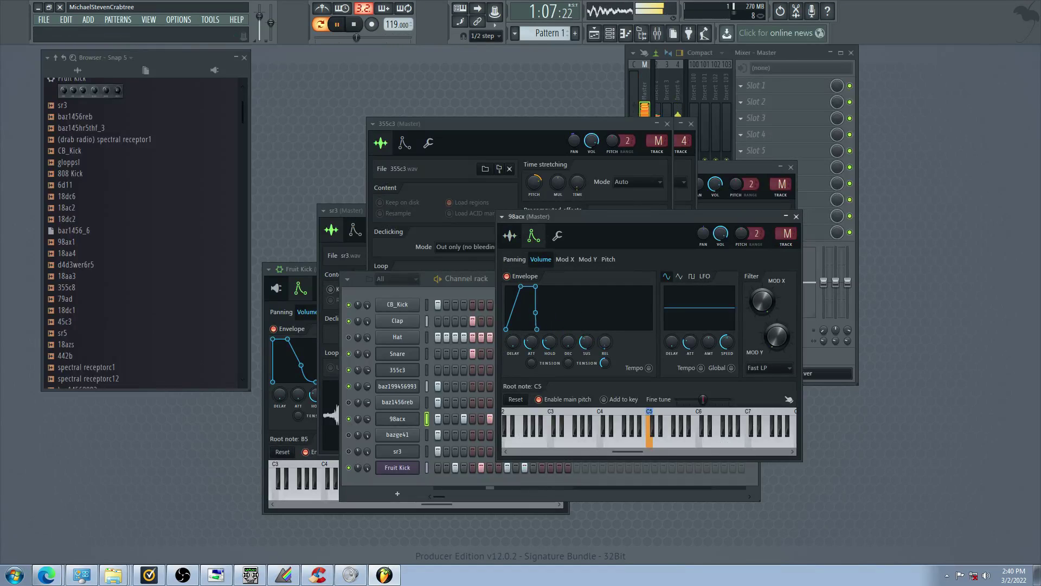
drag(546, 346, 547, 359)
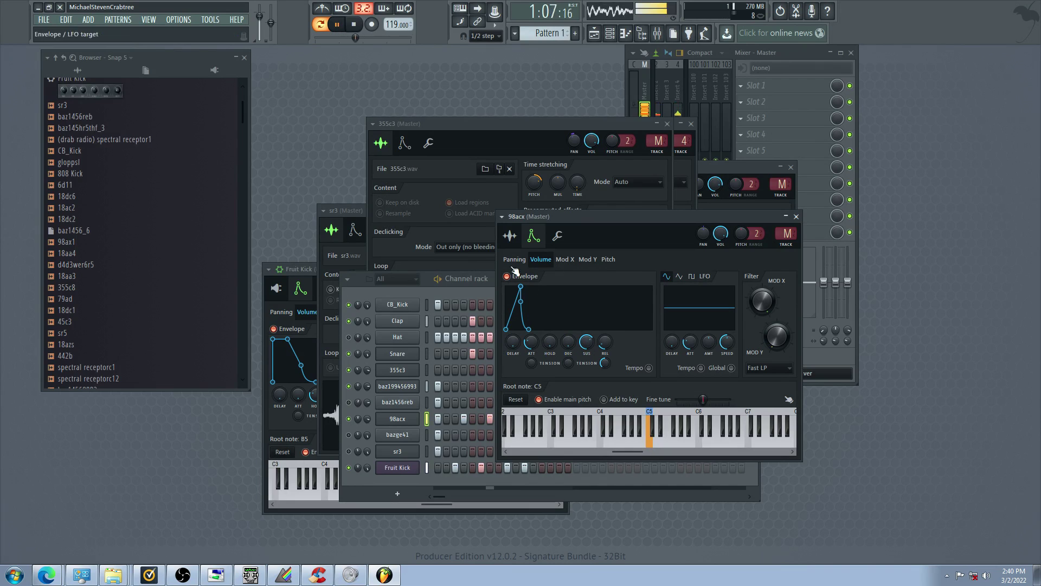
drag(532, 342, 603, 354)
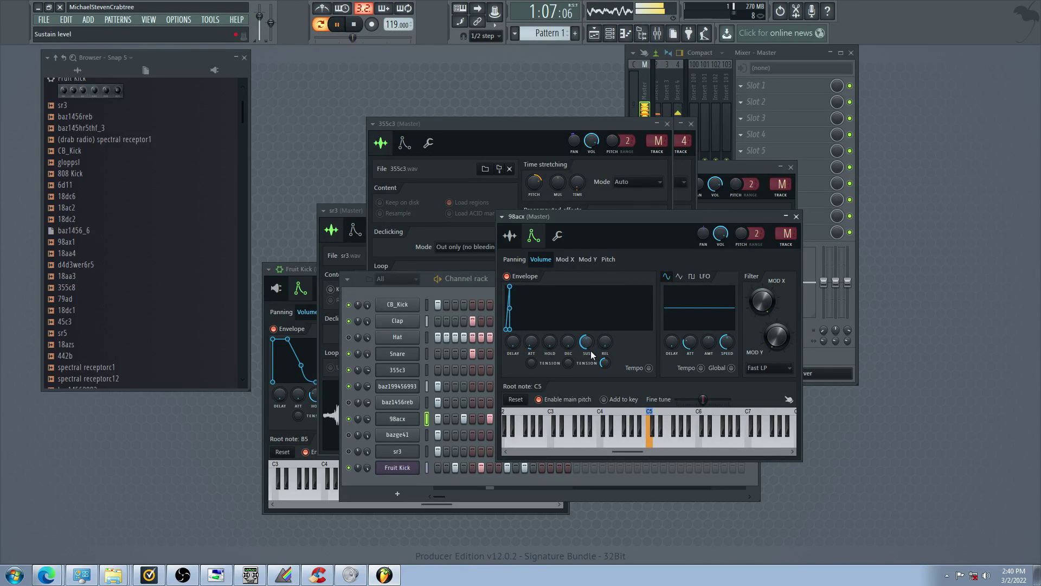
Route the 98acx channel to mixer Insert 2 and load Fruity Reeverb 2 in that insert's slot 1
scroll(787, 233, up, 1)
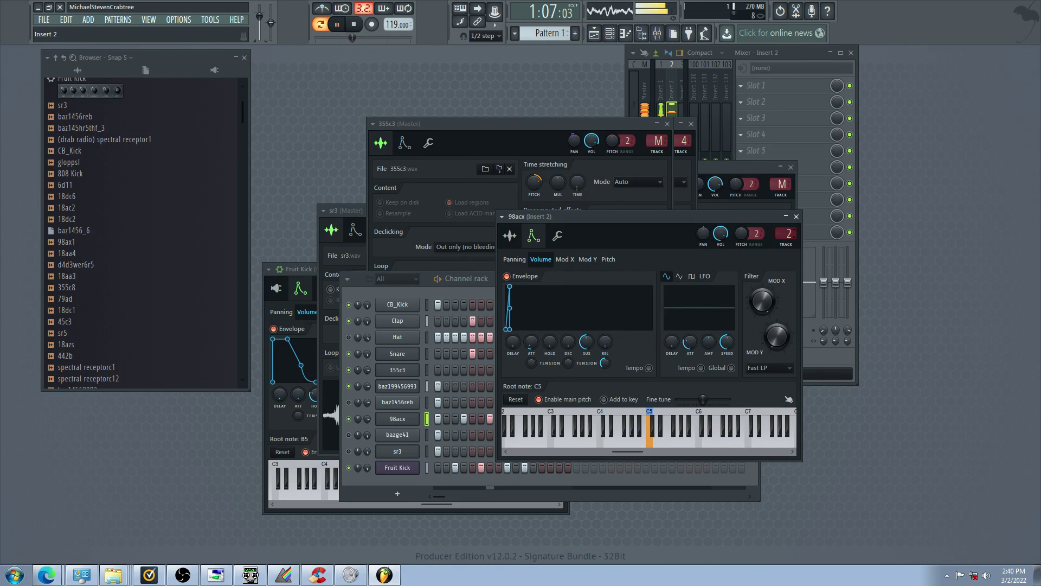
click(781, 87)
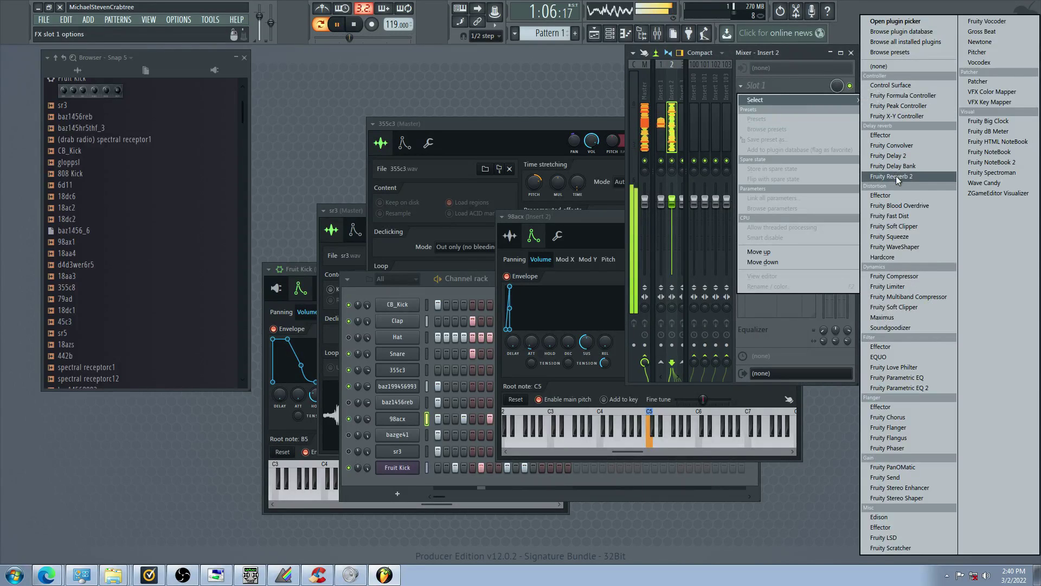
click(933, 176)
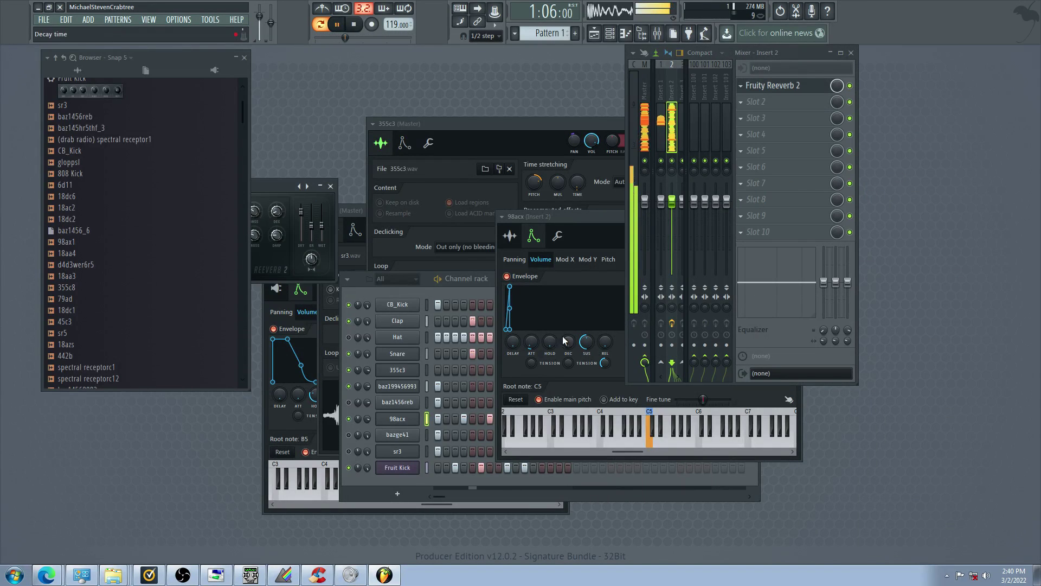
Adjust the dry and wet levels of Insert 2's Fruity Reeverb 2 and move its window so all controls are accessible
click(349, 321)
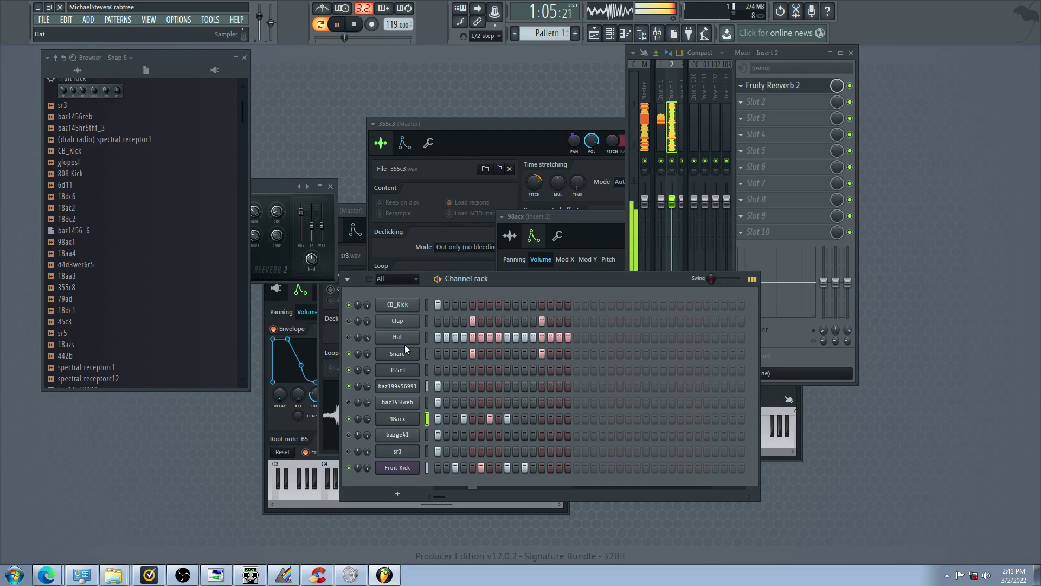
click(412, 420)
click(415, 423)
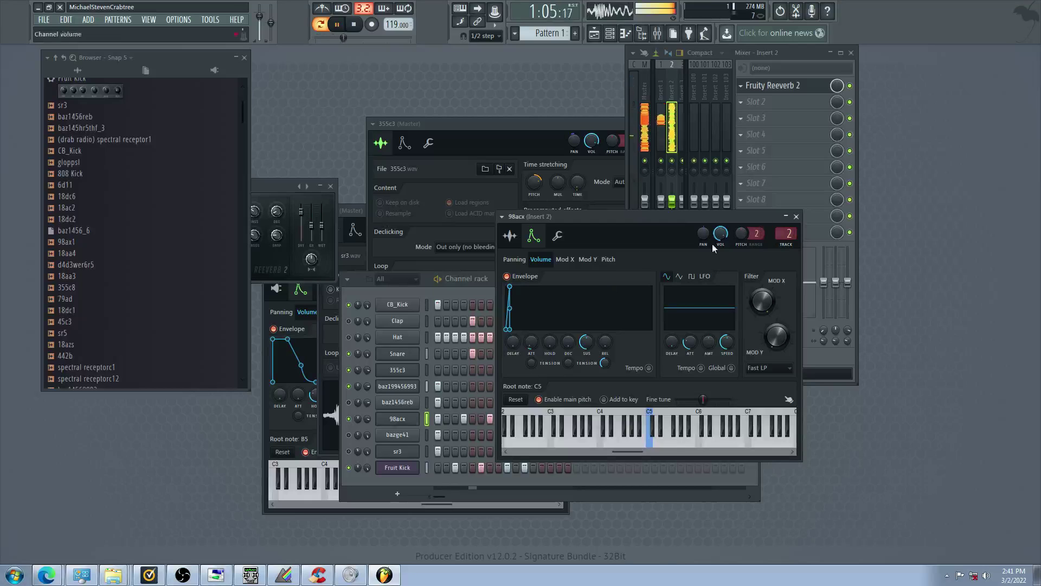
click(801, 57)
drag(301, 212, 323, 209)
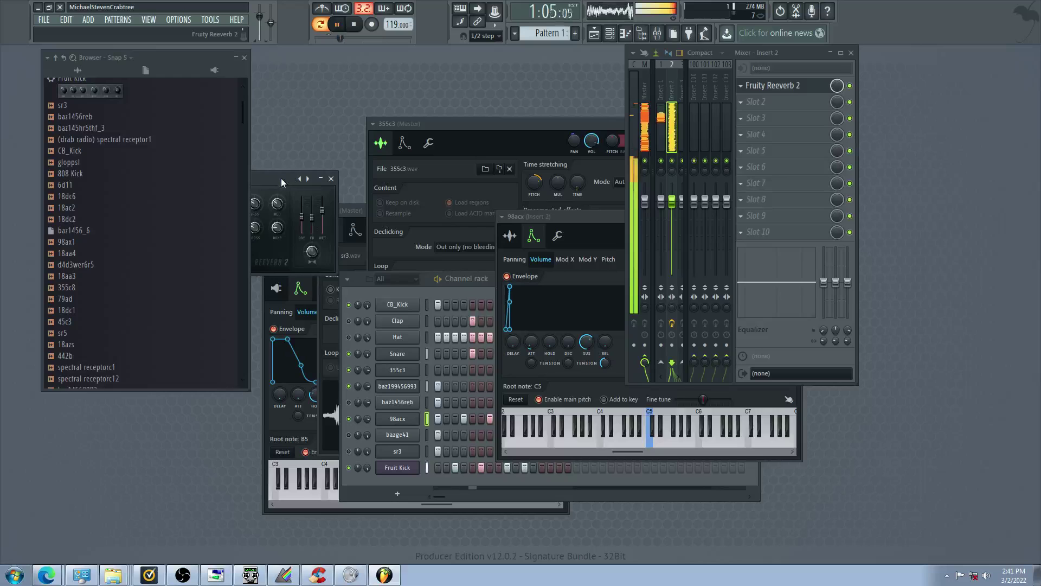
drag(281, 179, 416, 173)
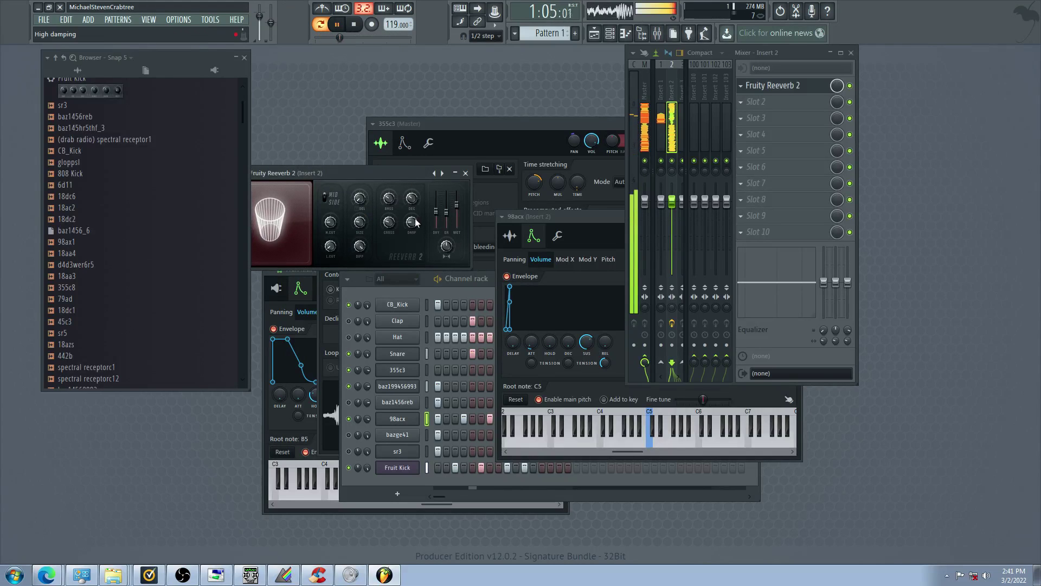
Open the Snare channel's settings and route it to mixer Insert 3
click(388, 303)
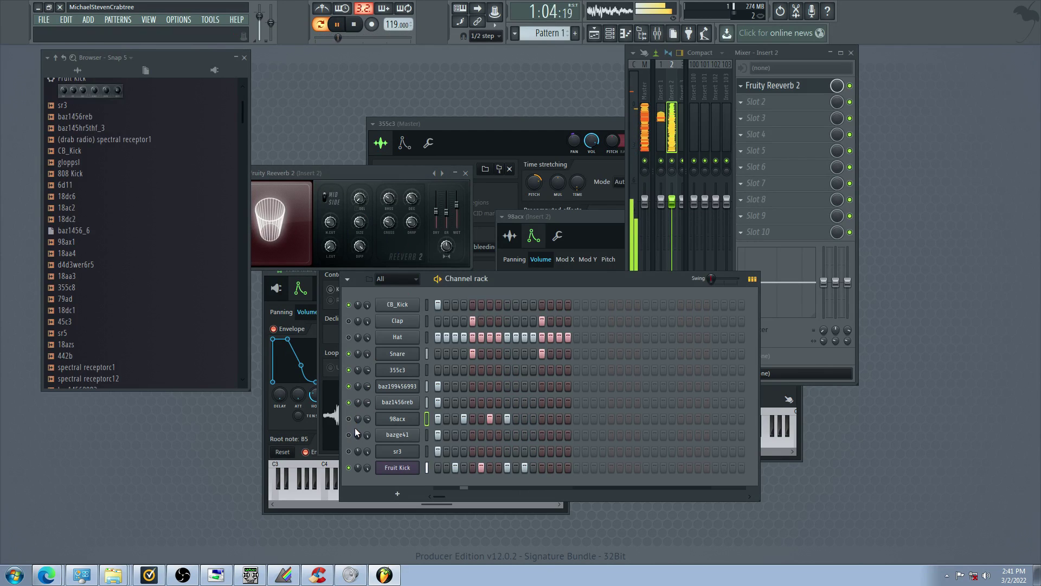
click(397, 353)
scroll(675, 141, down, 2)
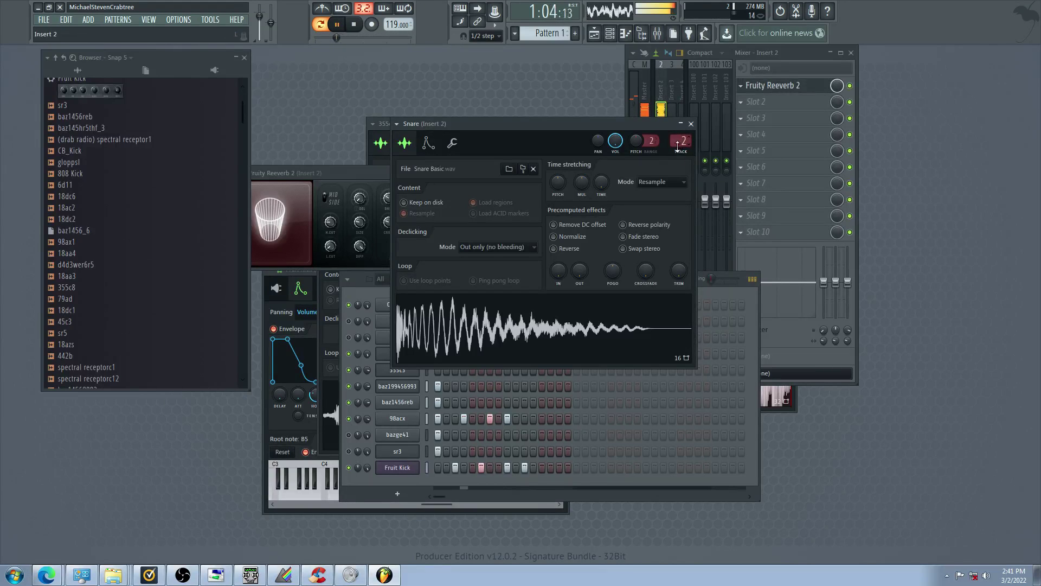
scroll(681, 142, up, 3)
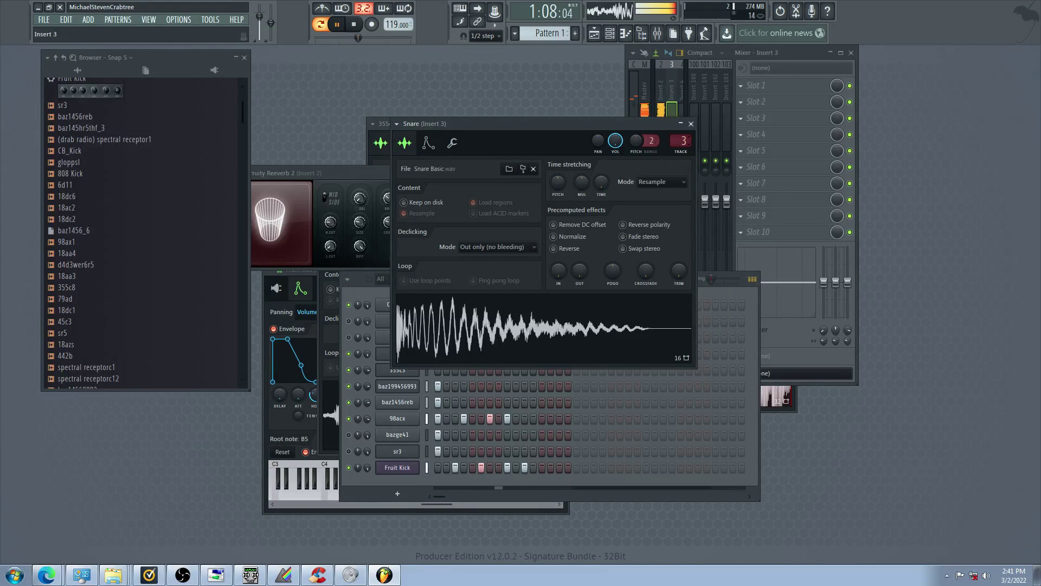
Route the Clap channel to the Master mixer track and unmute Hat
click(363, 385)
click(402, 322)
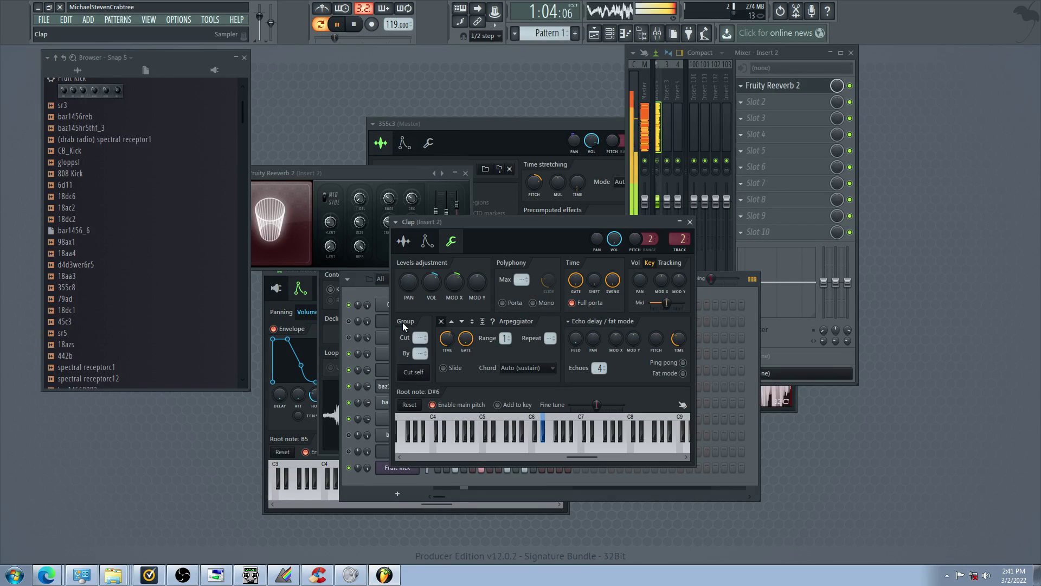
scroll(680, 239, down, 2)
click(351, 337)
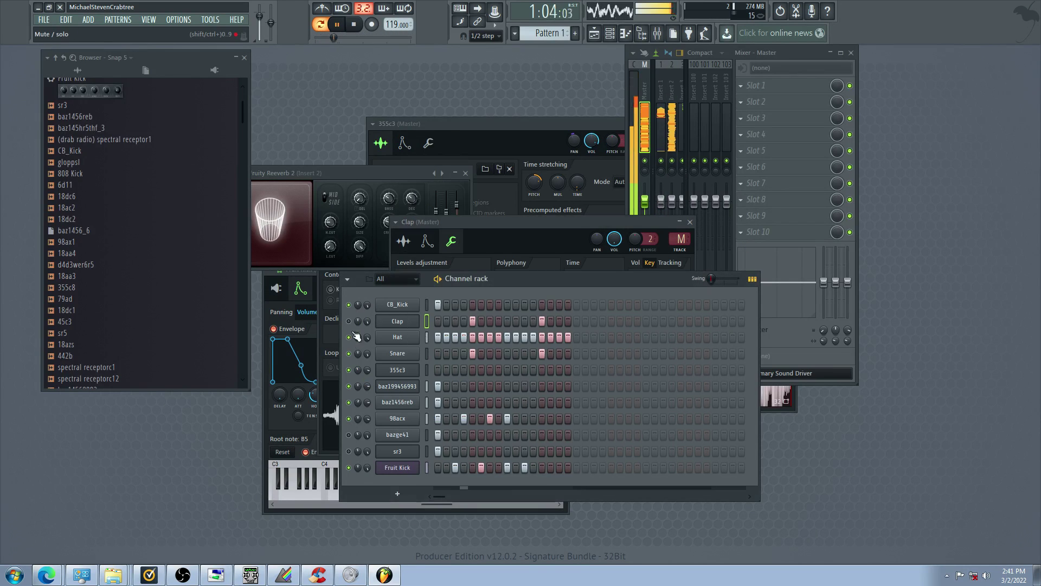
Reopen Fruity Reeverb 2 on the 98acx channel's mixer insert and raise its wet level
click(401, 419)
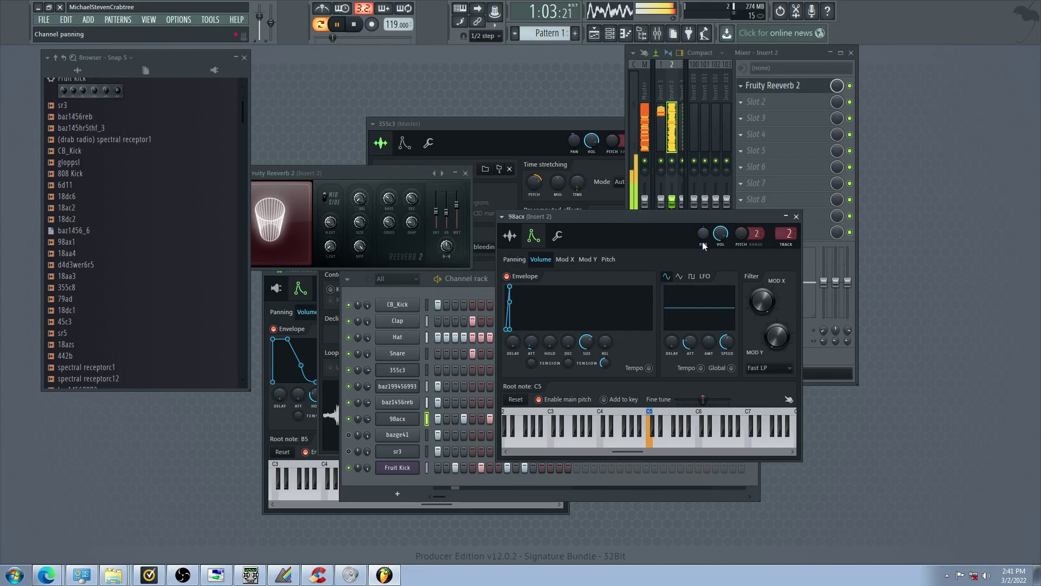
click(810, 86)
click(809, 86)
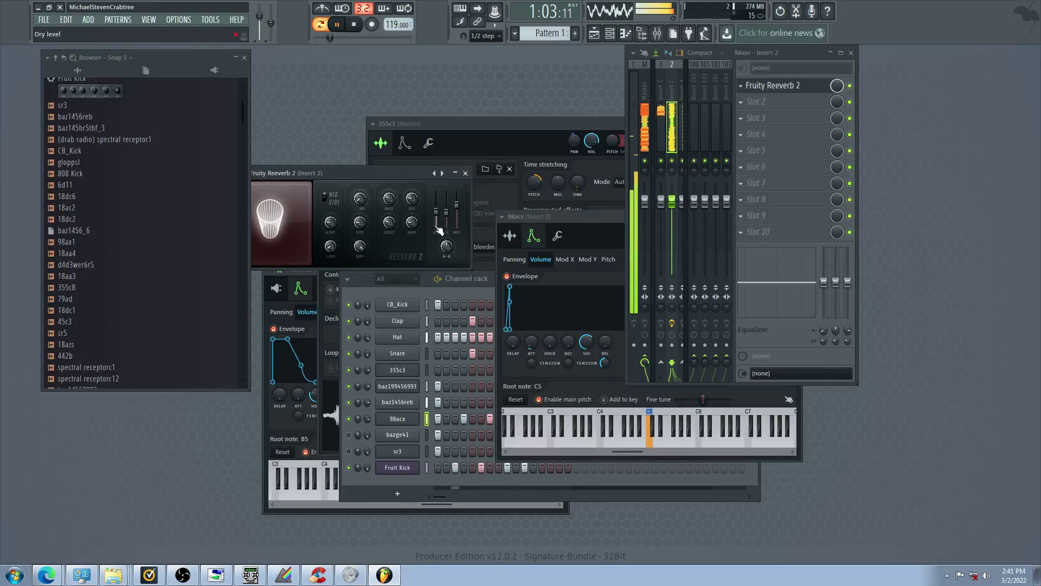
drag(457, 206, 457, 201)
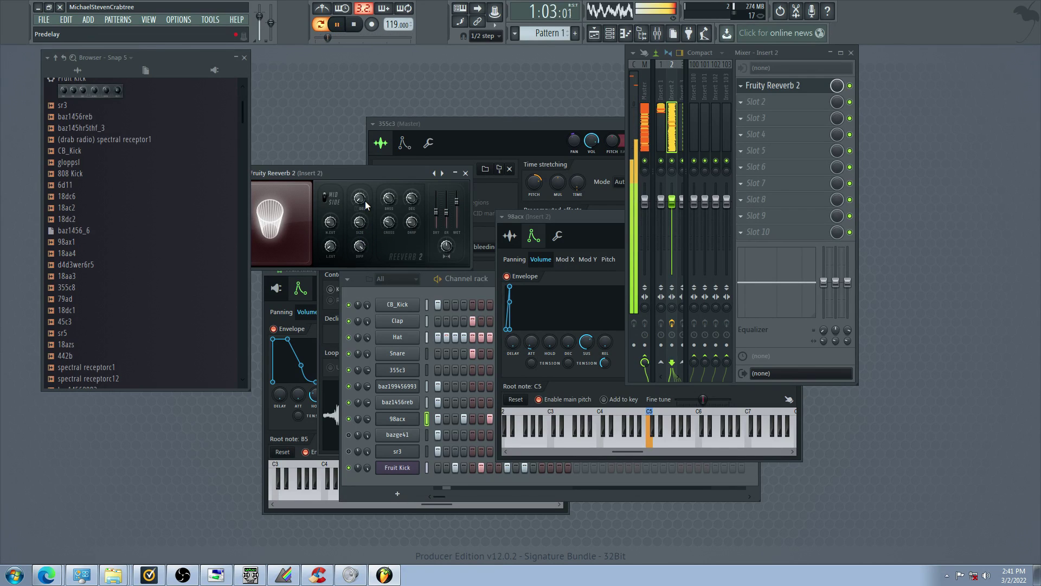
Mute Hat, Snare and 355c3, and keep baz199456993, baz1456reb and 98acx unmuted
click(351, 382)
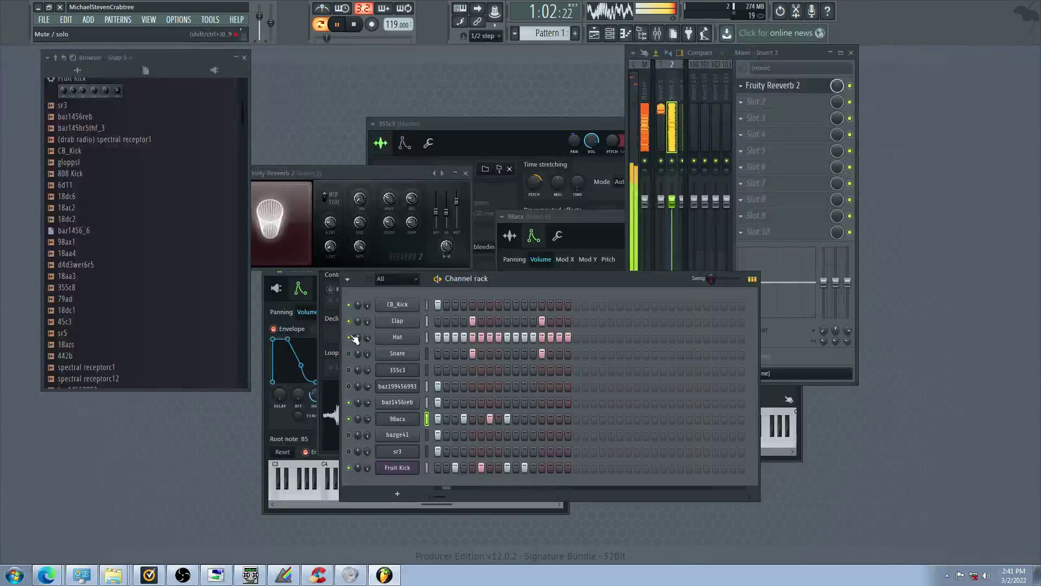
click(348, 435)
click(348, 402)
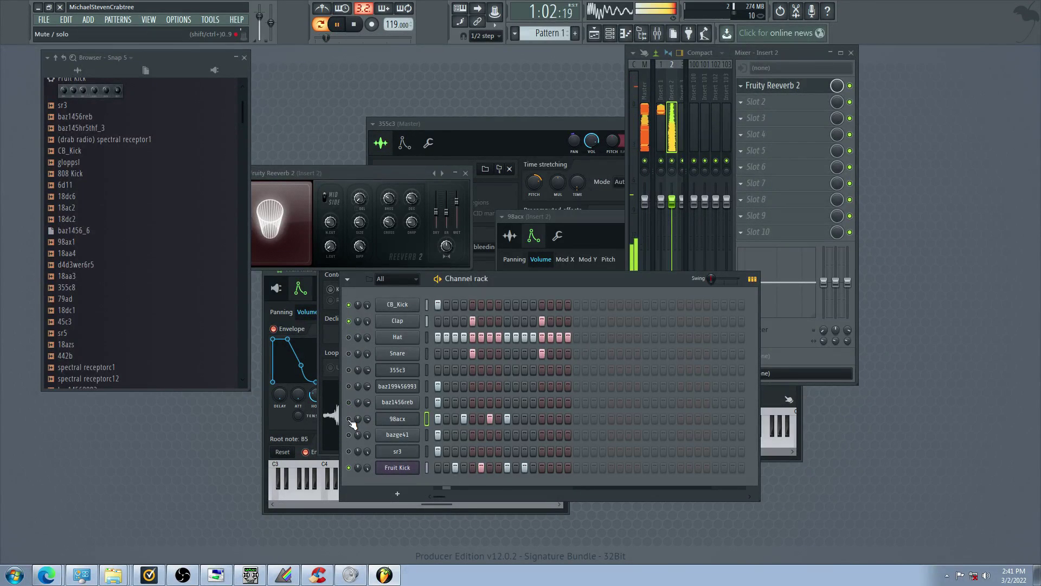
click(350, 402)
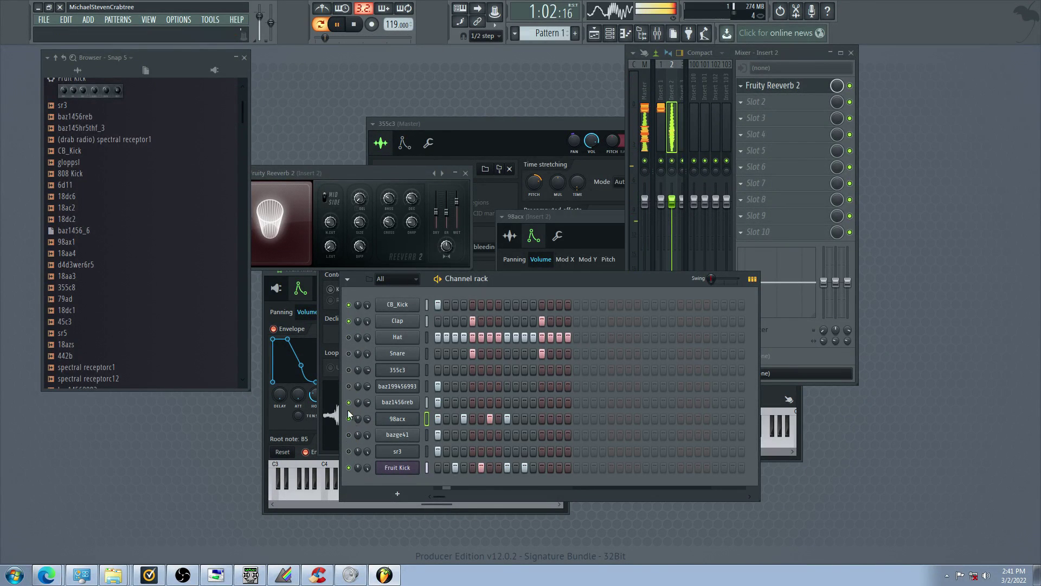
click(349, 386)
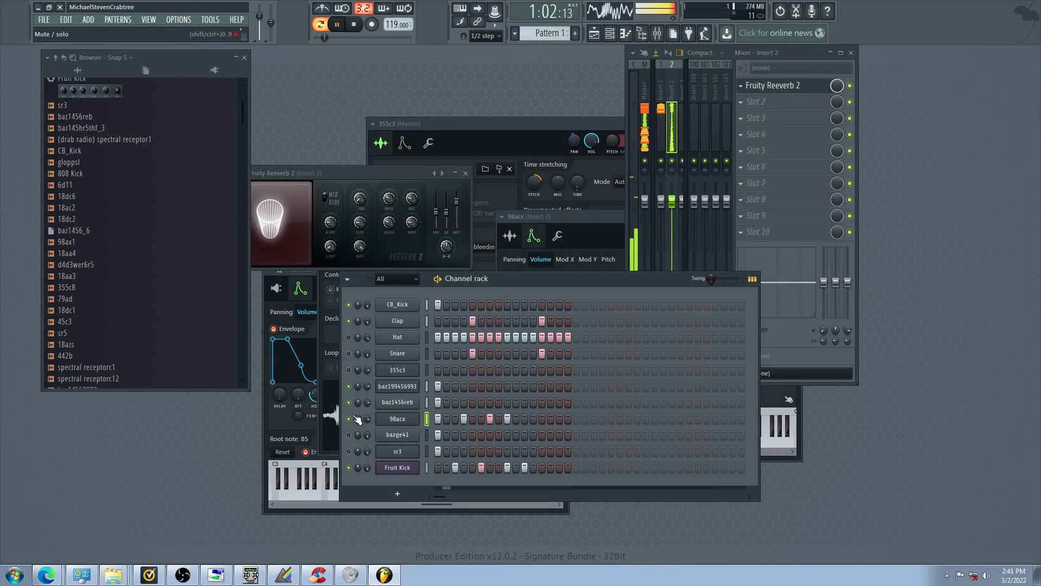
Reduce 98acx to a single hit on step 2 and replace its sample with (drab radio) spectral receptor1
click(491, 423)
click(438, 418)
click(447, 419)
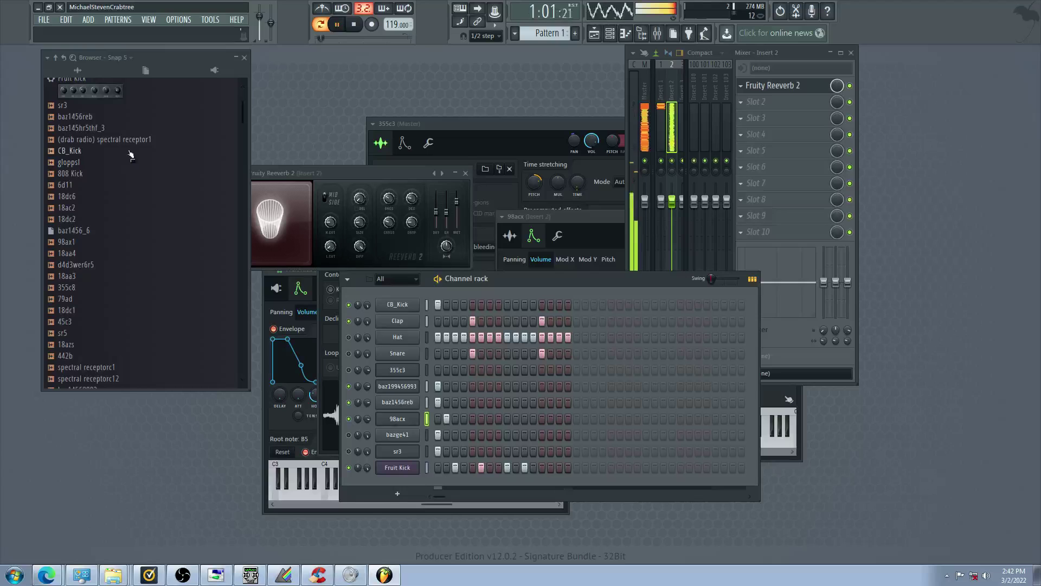
drag(136, 140, 400, 420)
Unmute bazge41 and move the (drab radio) spectral receptor1 hit to step 4
click(351, 439)
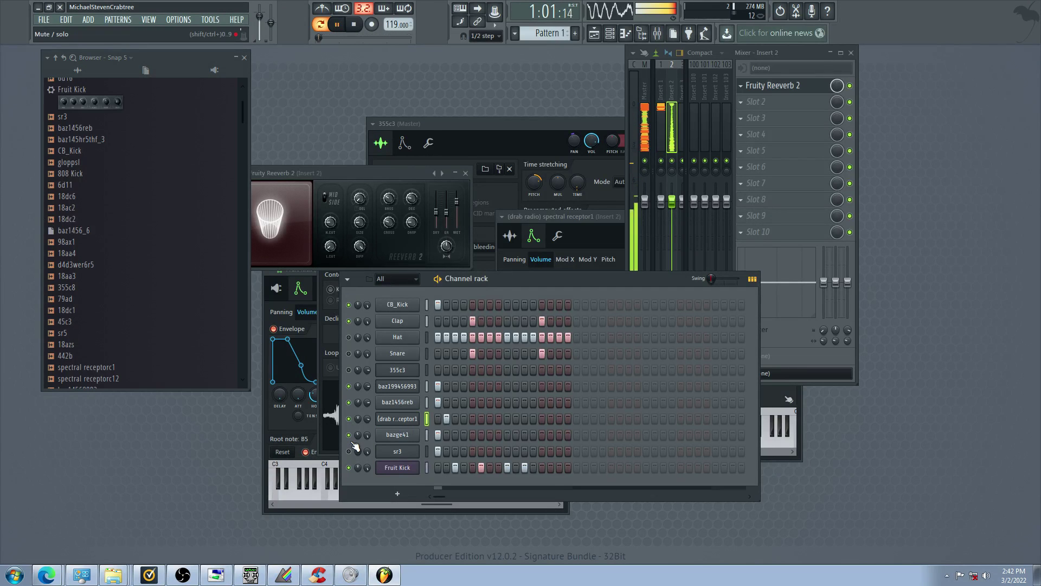
click(351, 450)
click(349, 467)
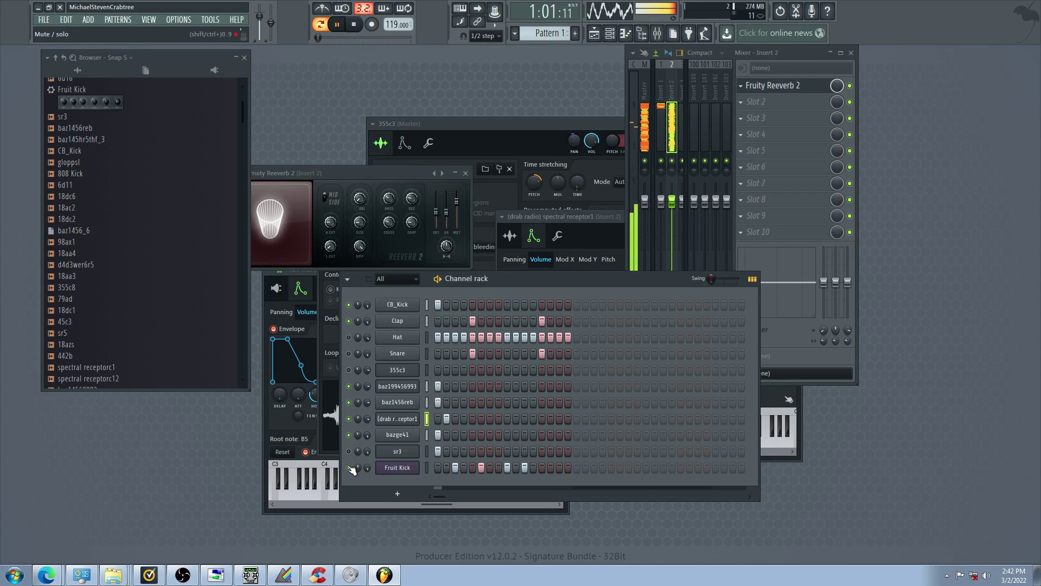
click(462, 420)
Route the (drab radio) spectral receptor1 channel to the Master mixer track
click(412, 422)
click(412, 422)
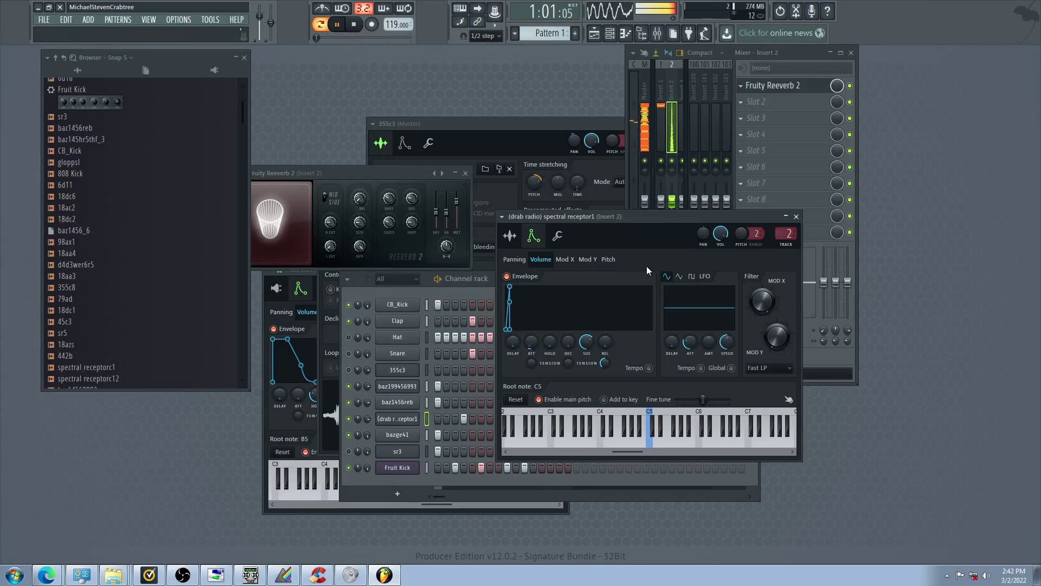
drag(785, 234, 785, 246)
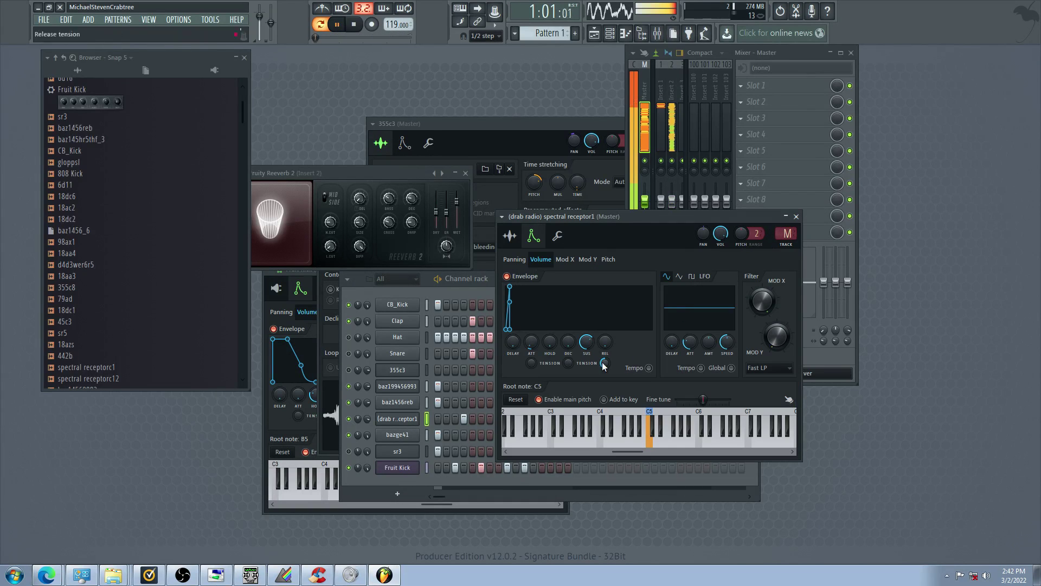
Unmute 355c3 with a hit on step 2, and add CB_Kick hits on steps 7 and 9
click(349, 370)
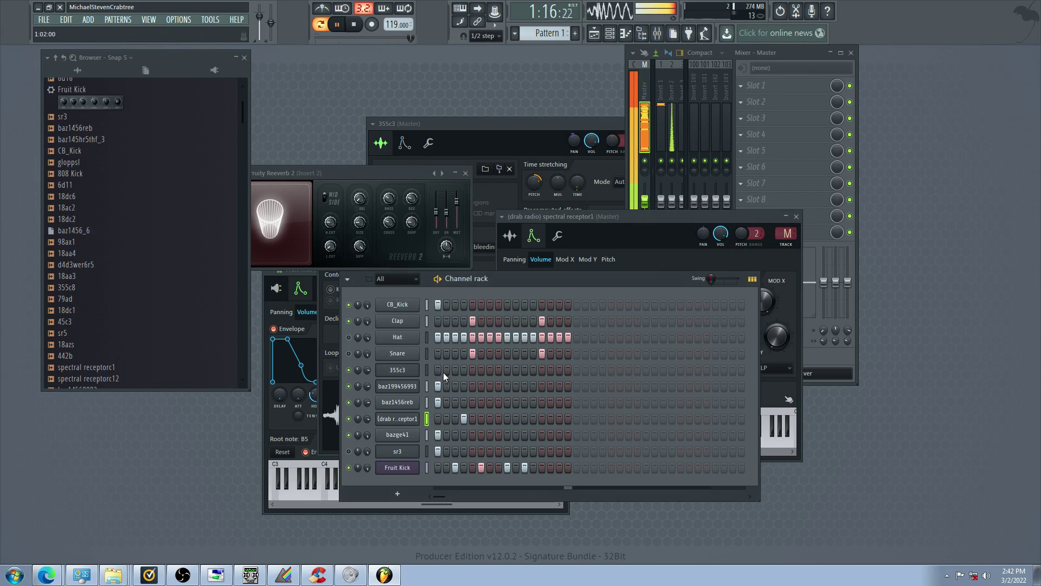
click(447, 370)
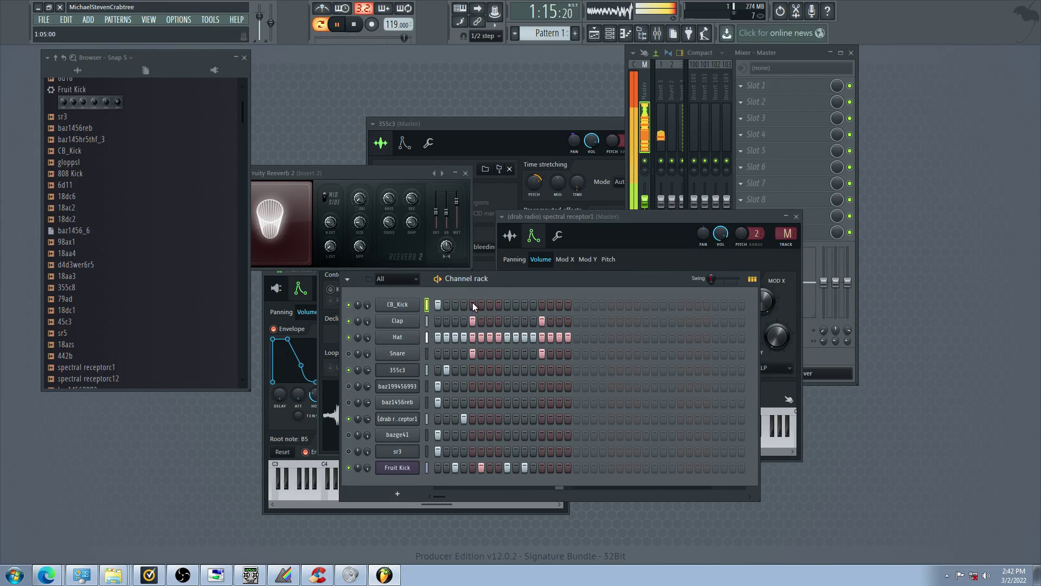
click(489, 305)
click(508, 305)
Rework the second half of Fruit Kick's pattern so it hits only on steps 10, 12 and 14
click(508, 467)
drag(516, 467, 551, 468)
click(559, 468)
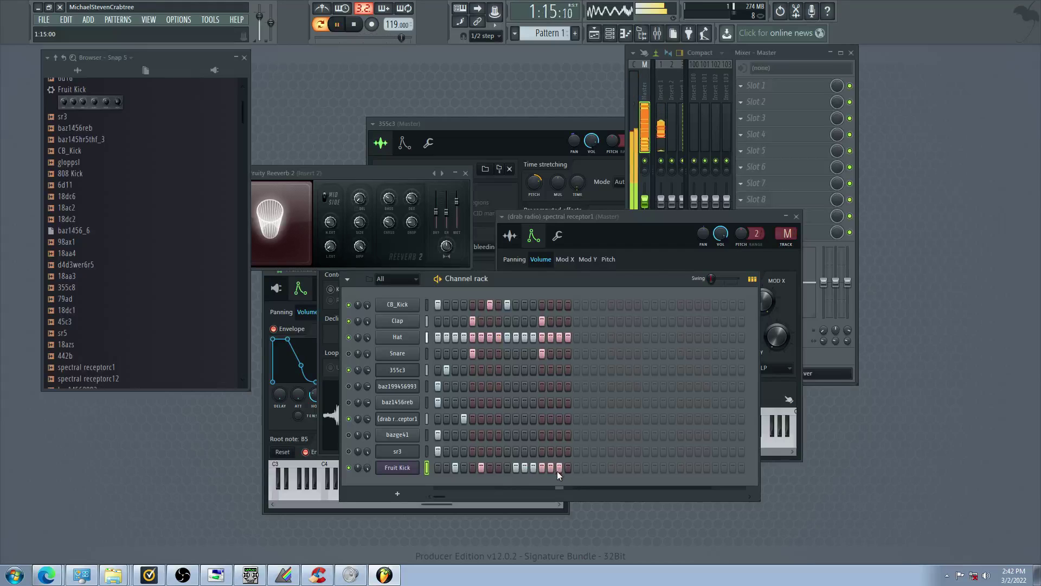
click(524, 468)
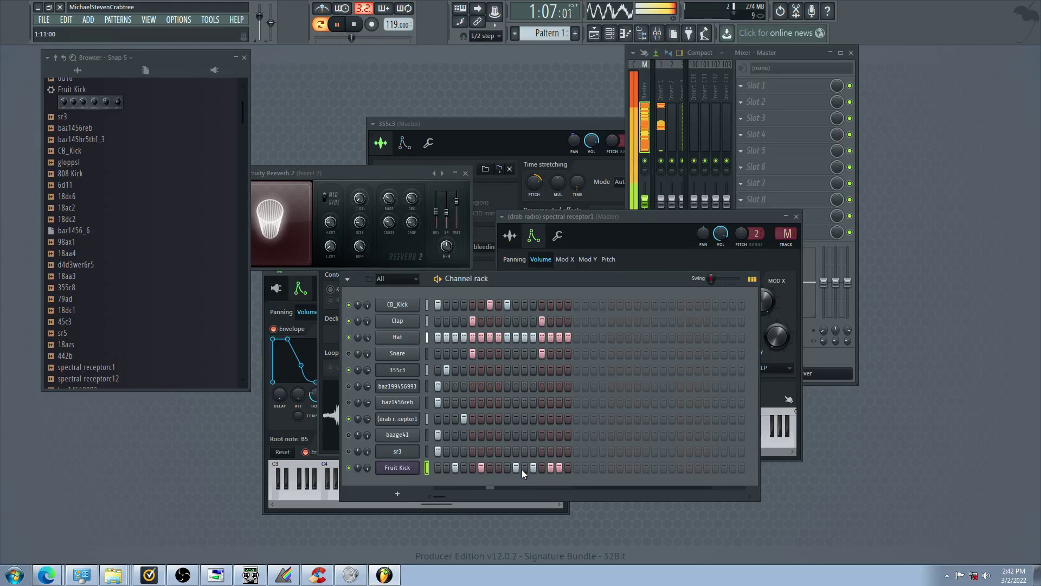
click(560, 467)
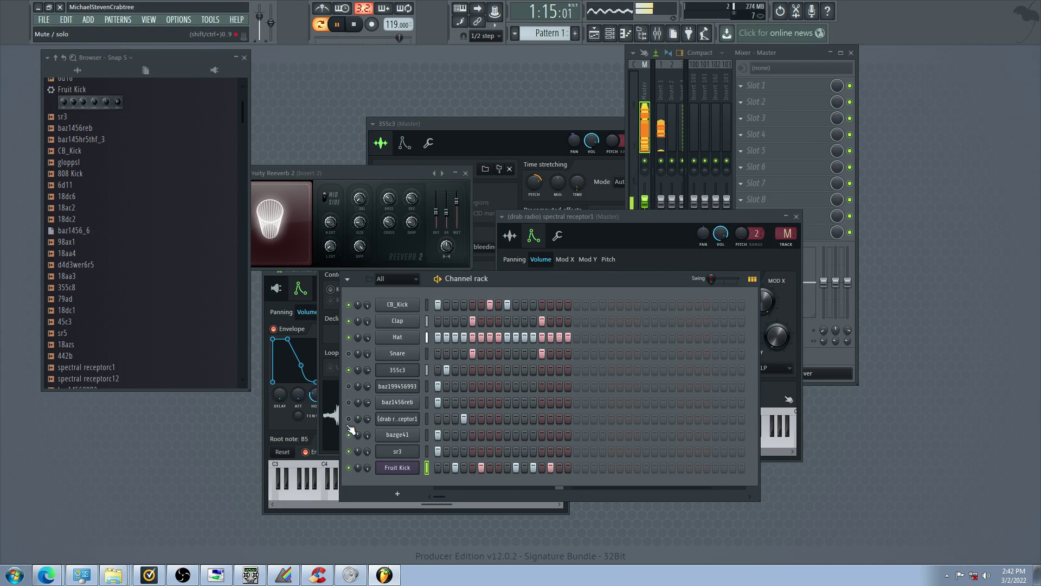
Clear the step hits from the (drab radio) spectral receptor1, bazge41, baz1456reb, baz199456993 and 355c3 channels
click(464, 418)
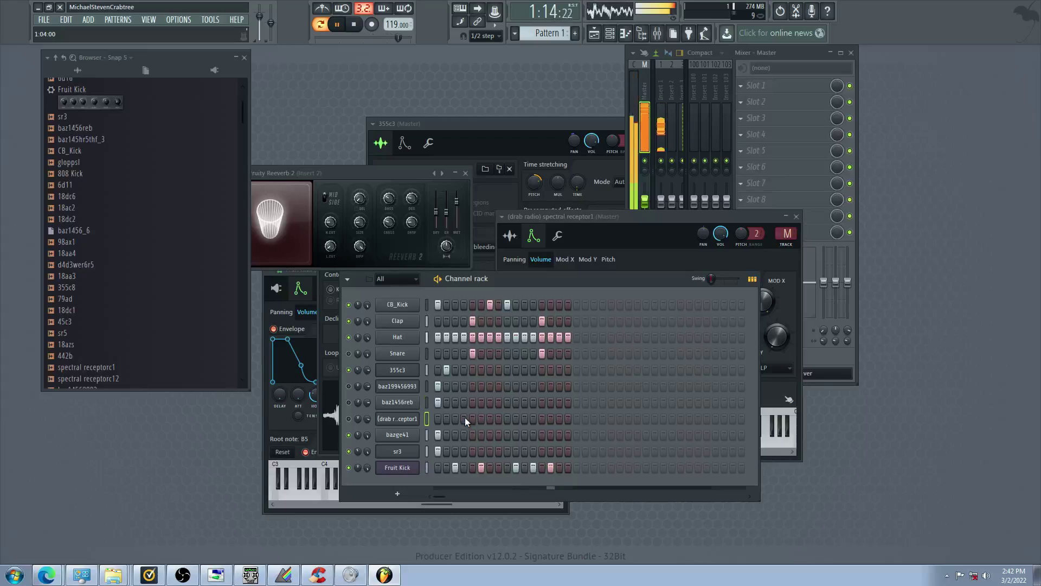
click(438, 435)
click(438, 403)
click(445, 374)
click(439, 372)
Unmute the Snare channel, open 355c3's sampler settings, and mute the sr3 channel
click(349, 353)
click(399, 370)
click(543, 249)
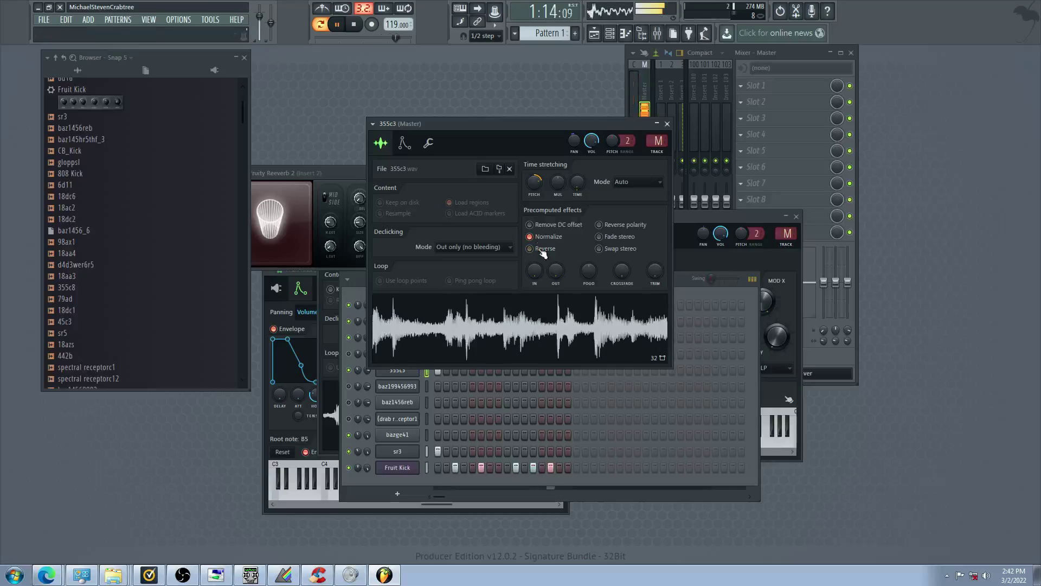
click(348, 455)
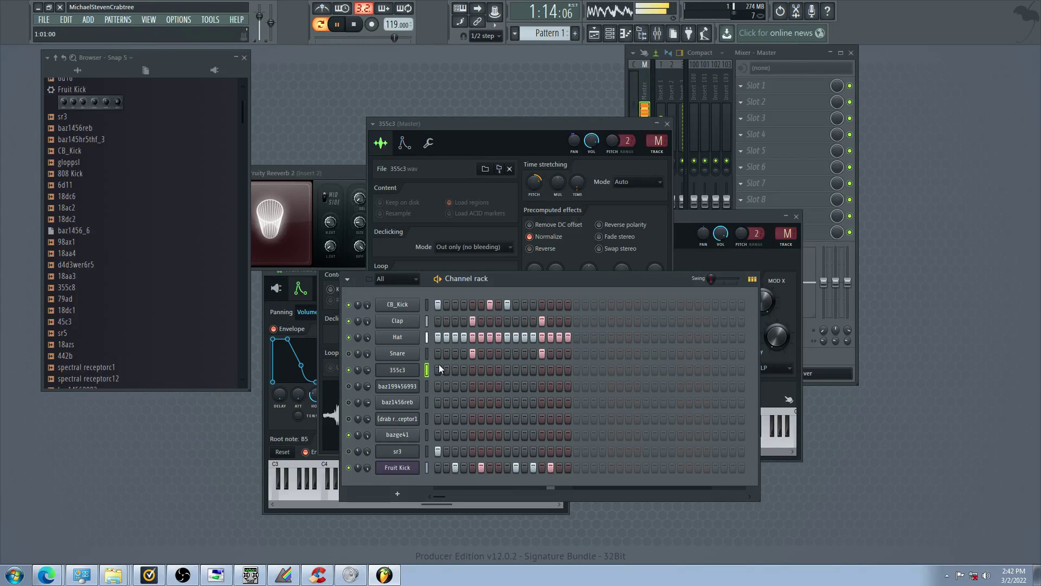
Build a 355c3 pattern with hits on steps 3, 8, 11 and 15
click(464, 369)
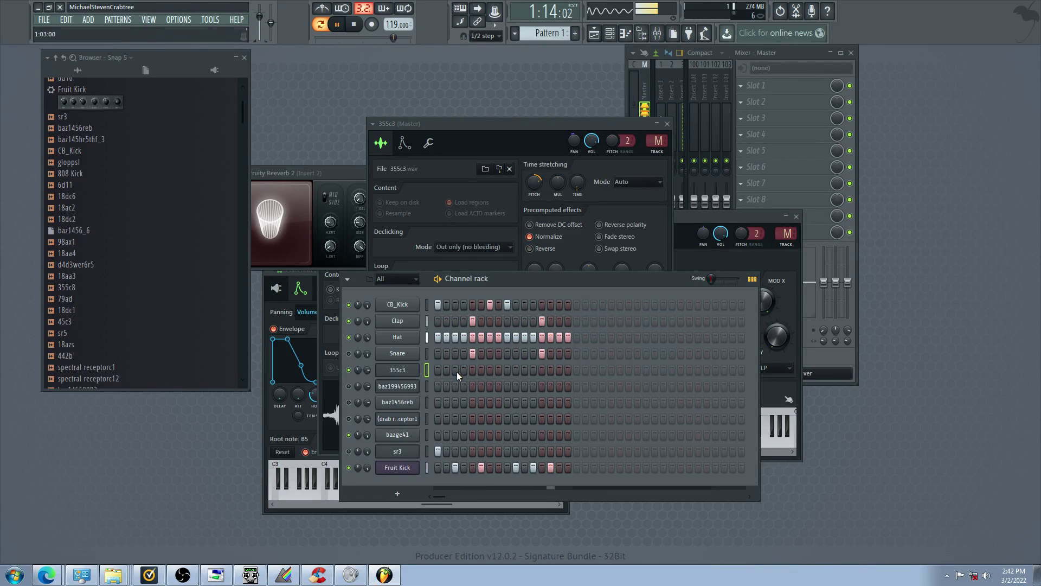
click(461, 371)
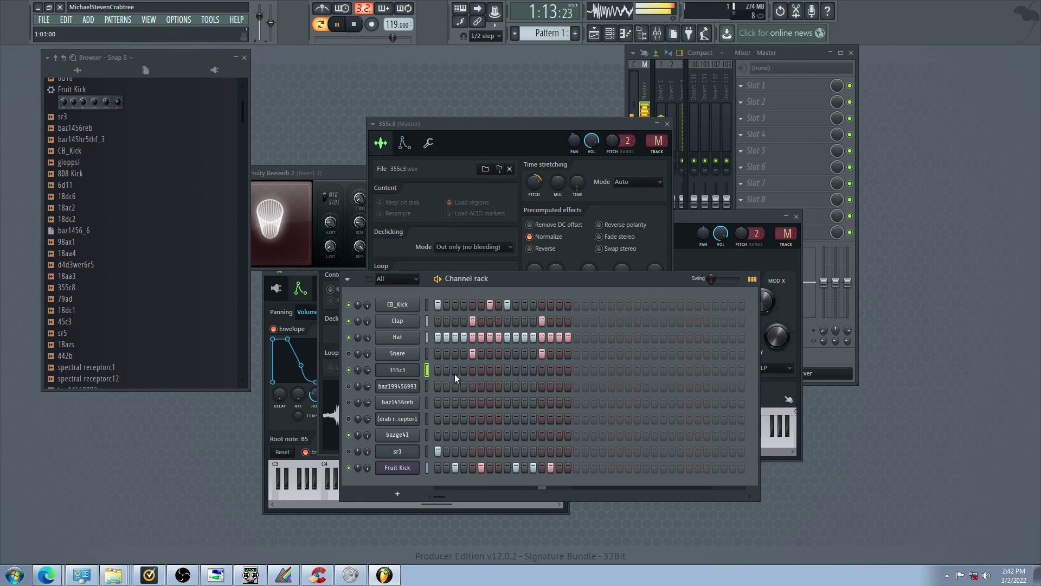
click(455, 371)
click(499, 371)
click(533, 371)
click(524, 371)
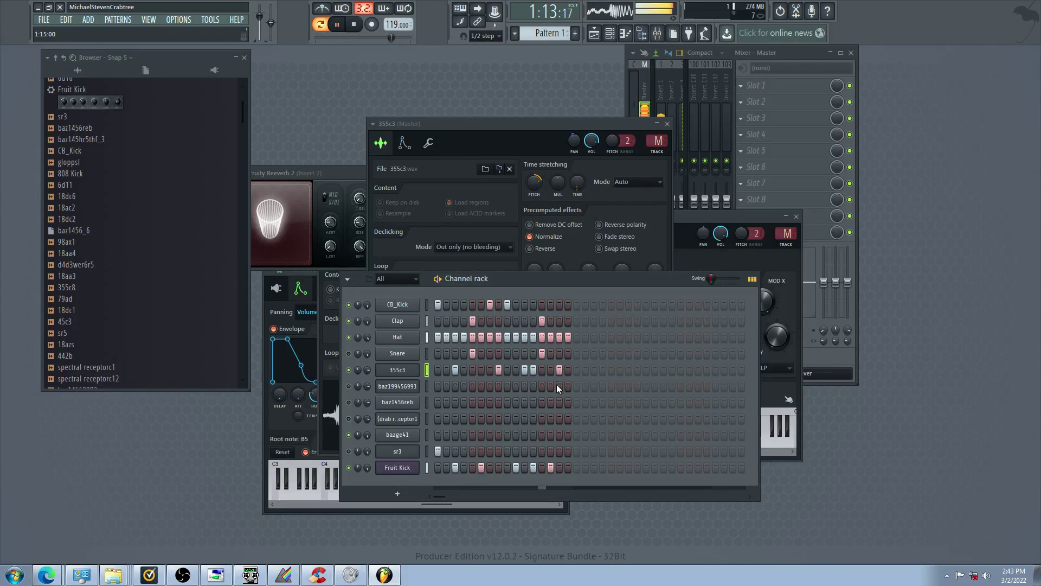
click(533, 371)
click(524, 371)
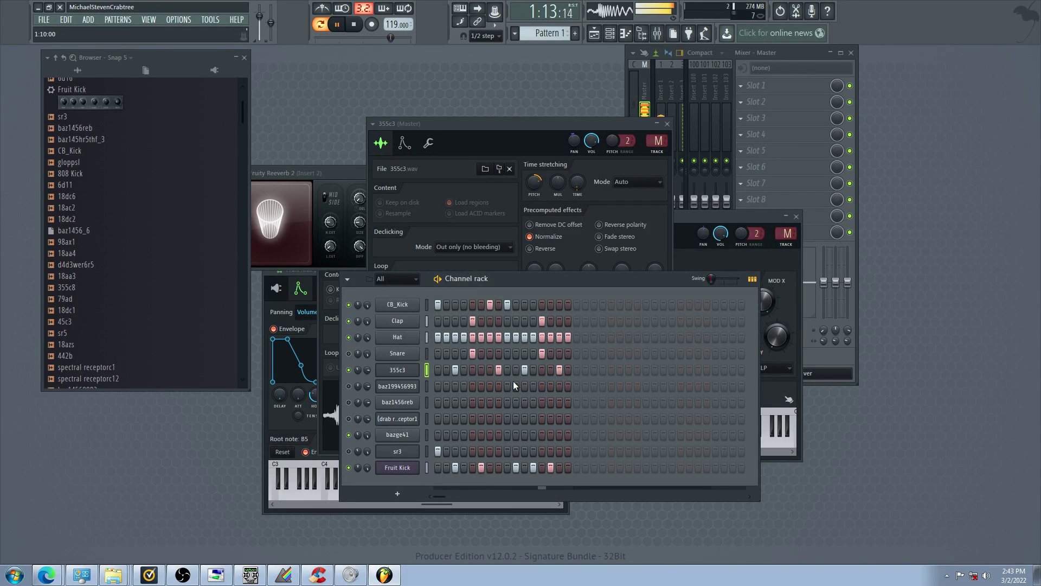
Try 355c3 hits on steps 9 and 10, and restore its hits on steps 8 and 11
click(516, 371)
click(507, 371)
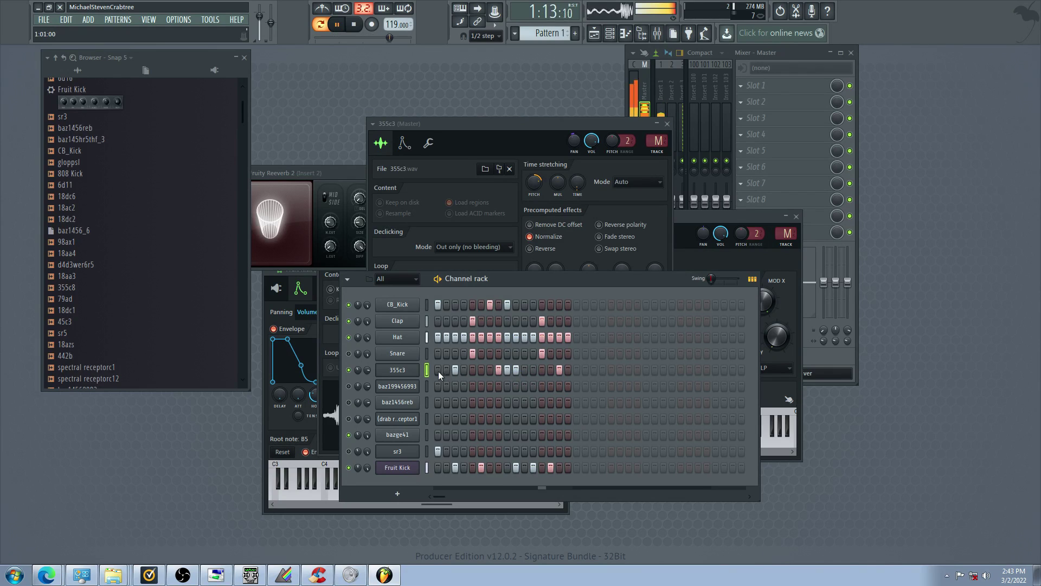
click(439, 369)
click(498, 370)
click(507, 369)
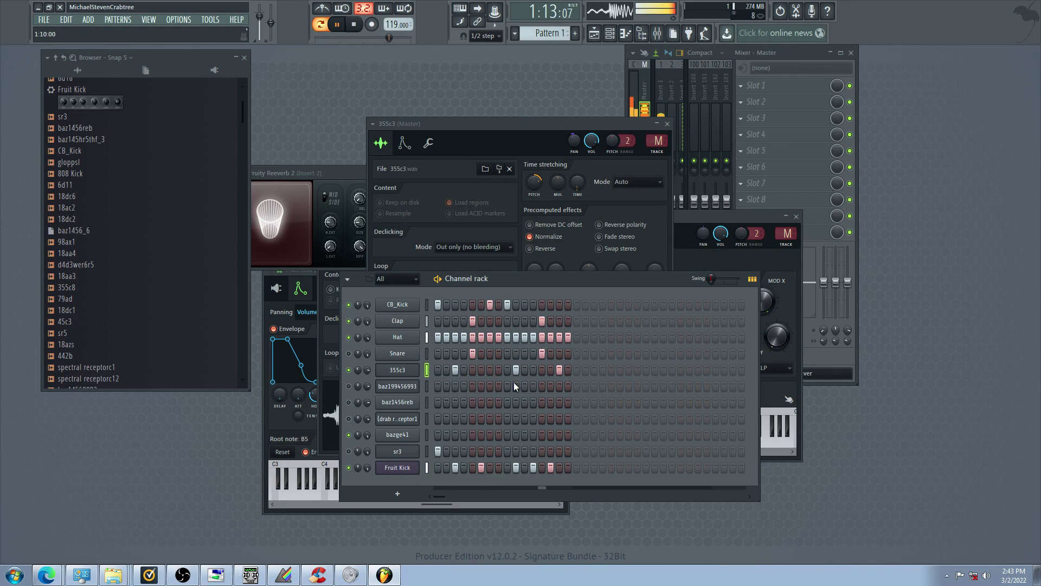
click(498, 369)
click(516, 370)
click(524, 370)
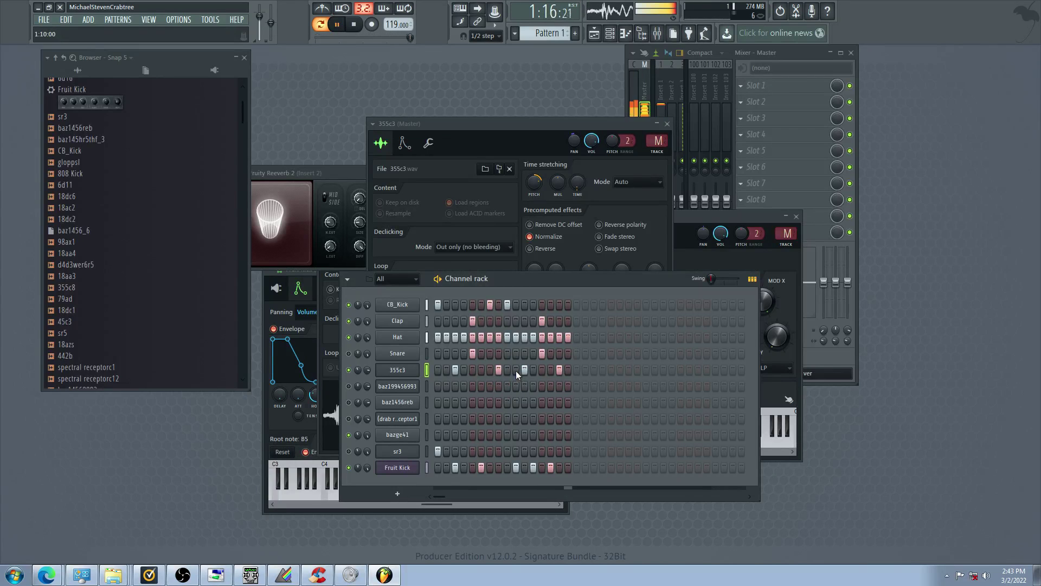
Mute 355c3, and unmute the baz1456reb and (drab radio) spectral receptor1 channels
click(394, 371)
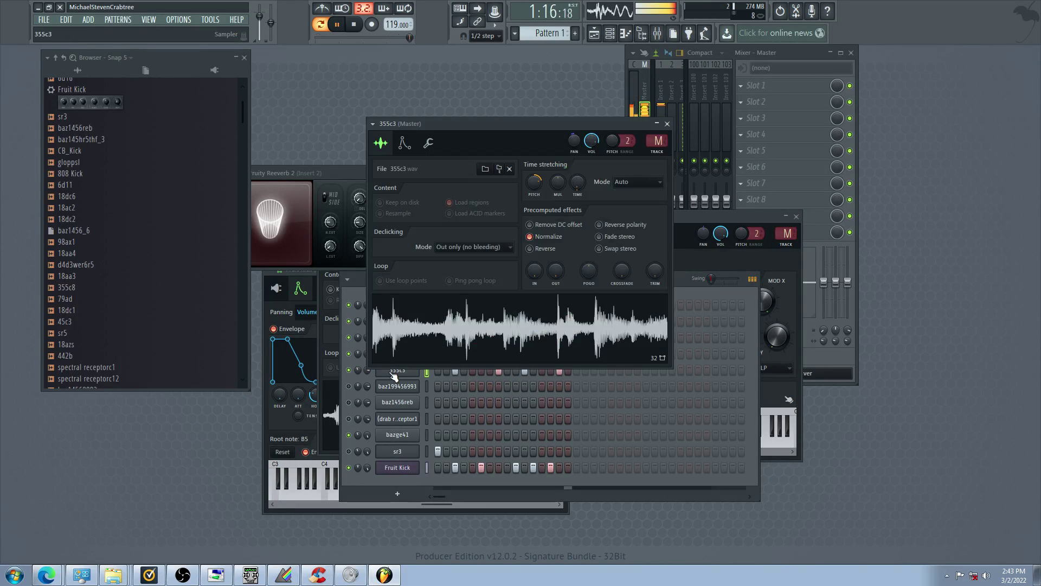
click(348, 402)
click(349, 419)
Try a baz1456reb hit on step 1 and a (drab radio) spectral receptor1 hit on step 2
click(439, 403)
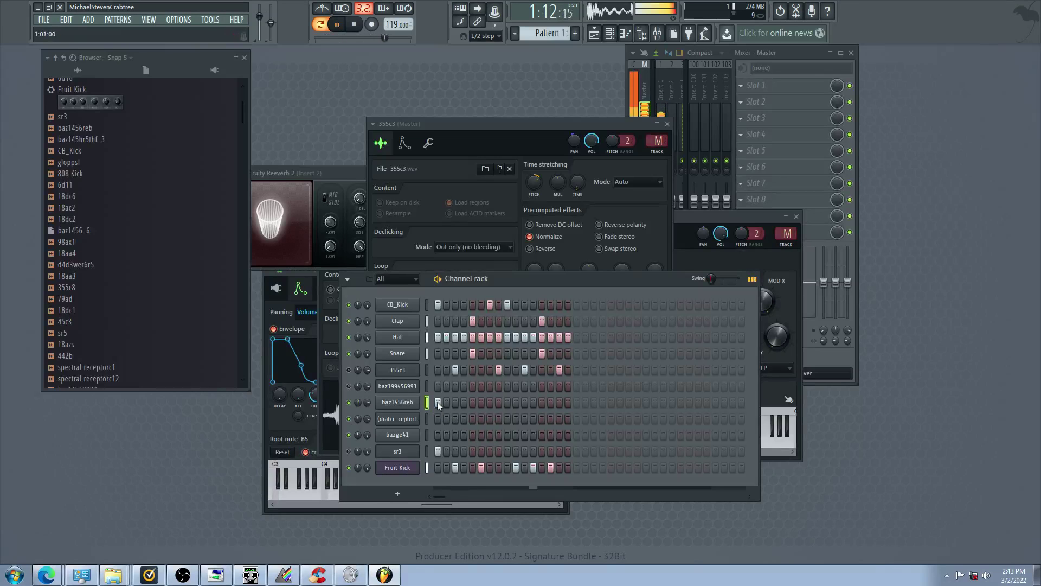
click(396, 404)
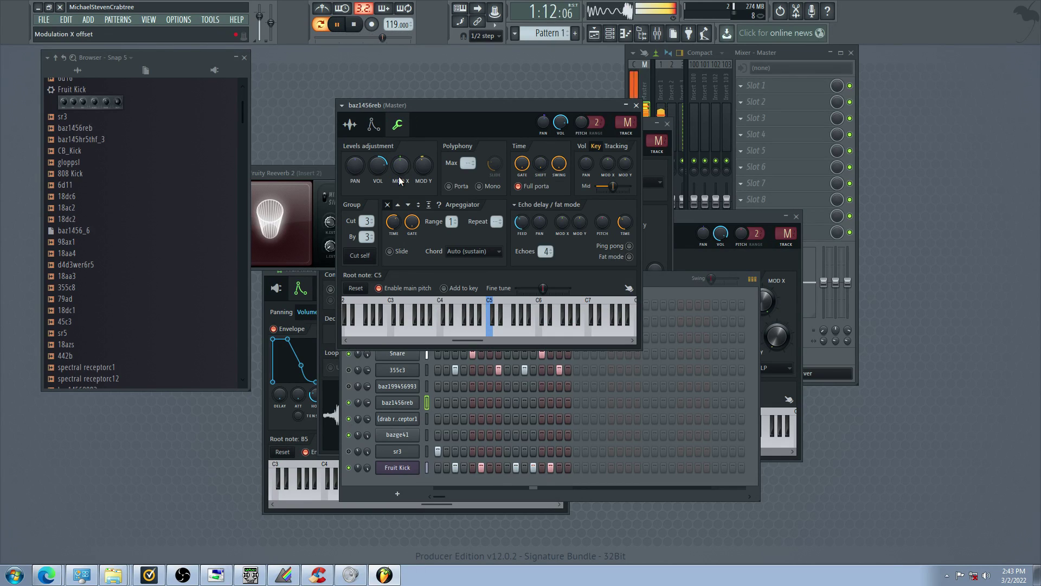
click(439, 403)
click(447, 418)
right_click(448, 418)
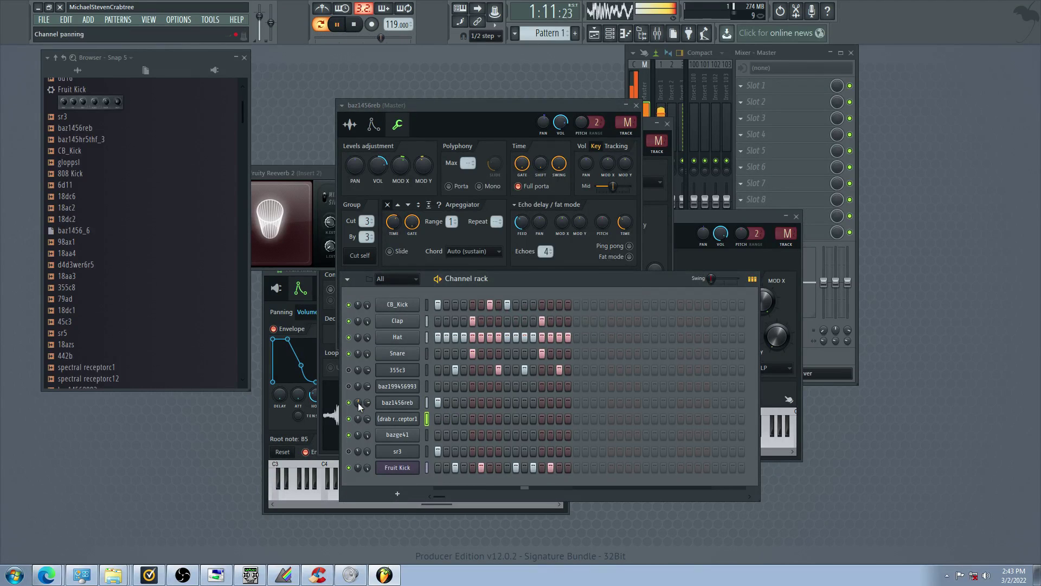
Mute Hat, unmute sr3, 355c3 and baz199456993, and remove the baz1456reb hit from step 1
click(348, 337)
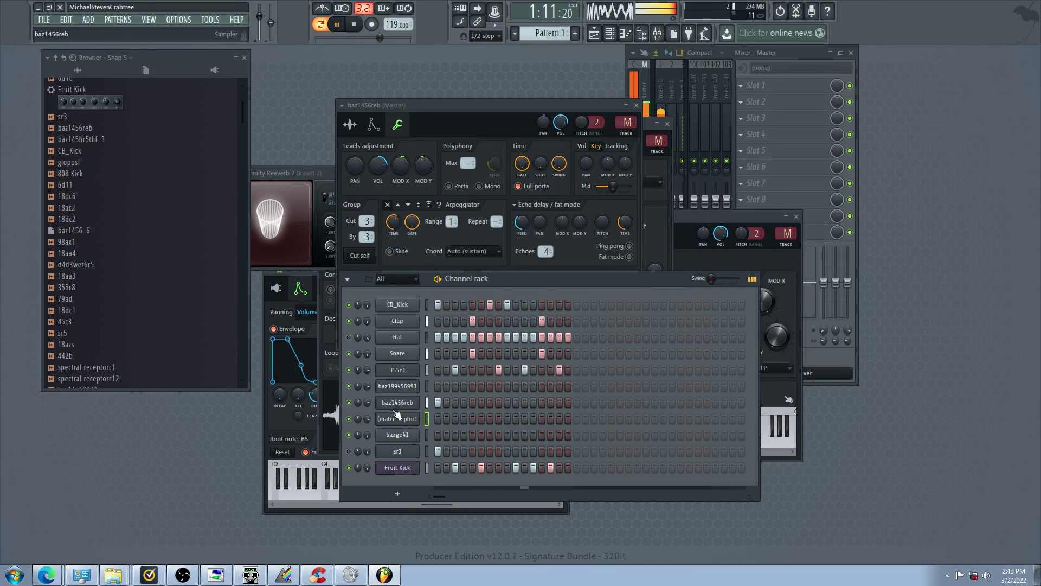
click(349, 451)
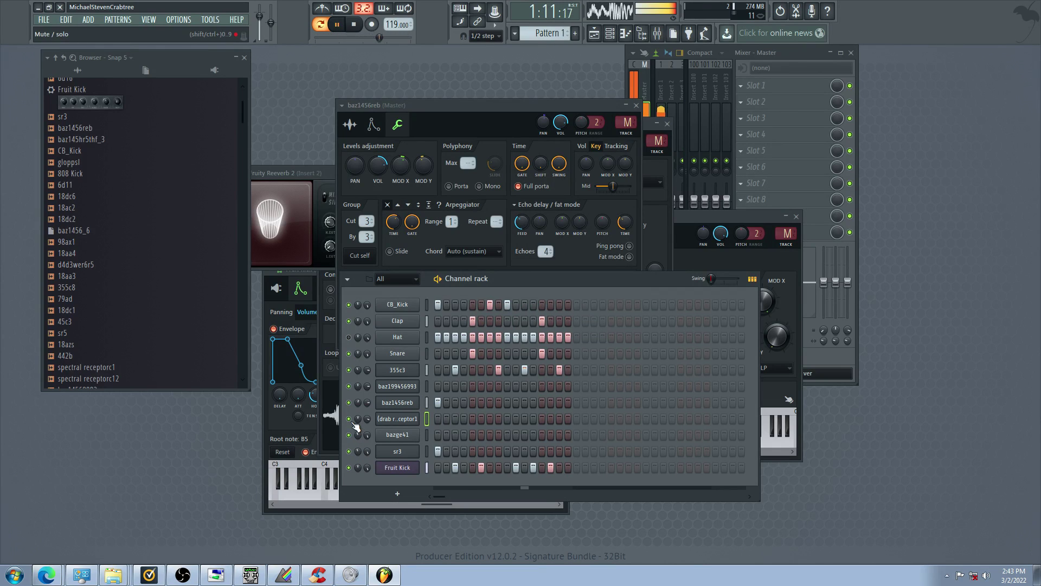
right_click(438, 403)
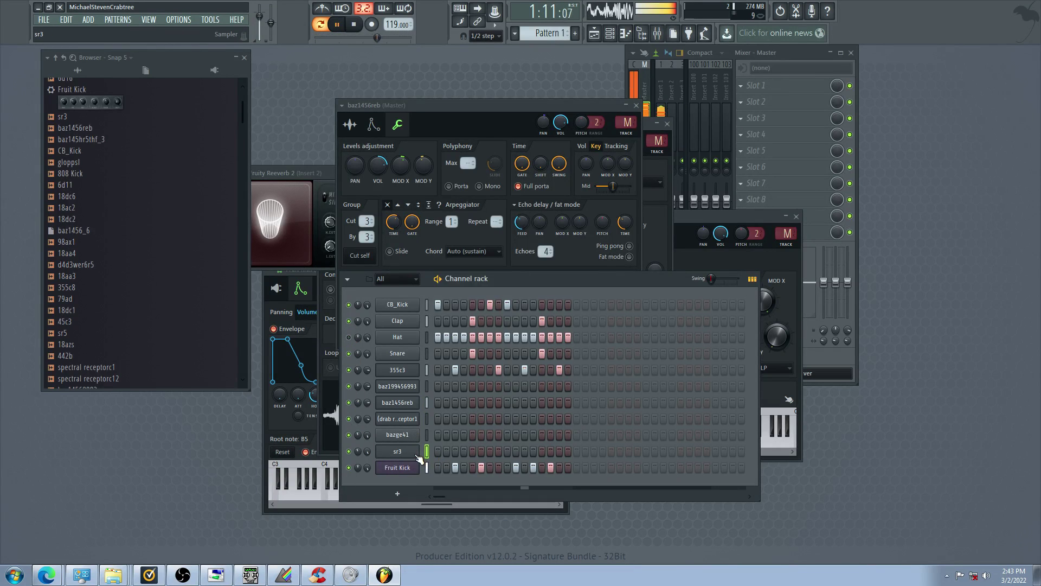
Open sr3's sampler settings, and mute the Fruit Kick and 355c3 channels
click(397, 451)
click(481, 336)
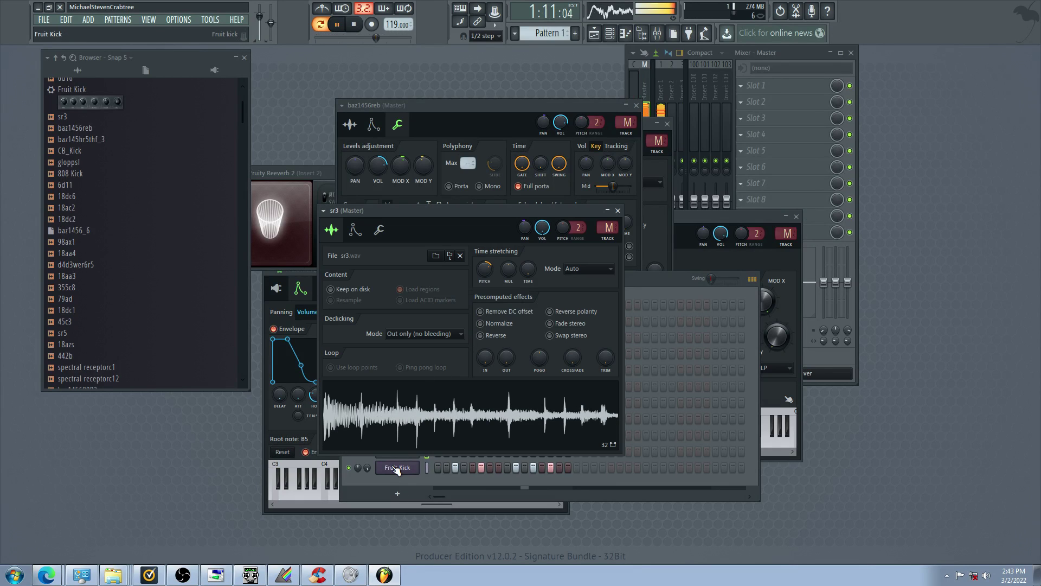
click(394, 468)
click(349, 467)
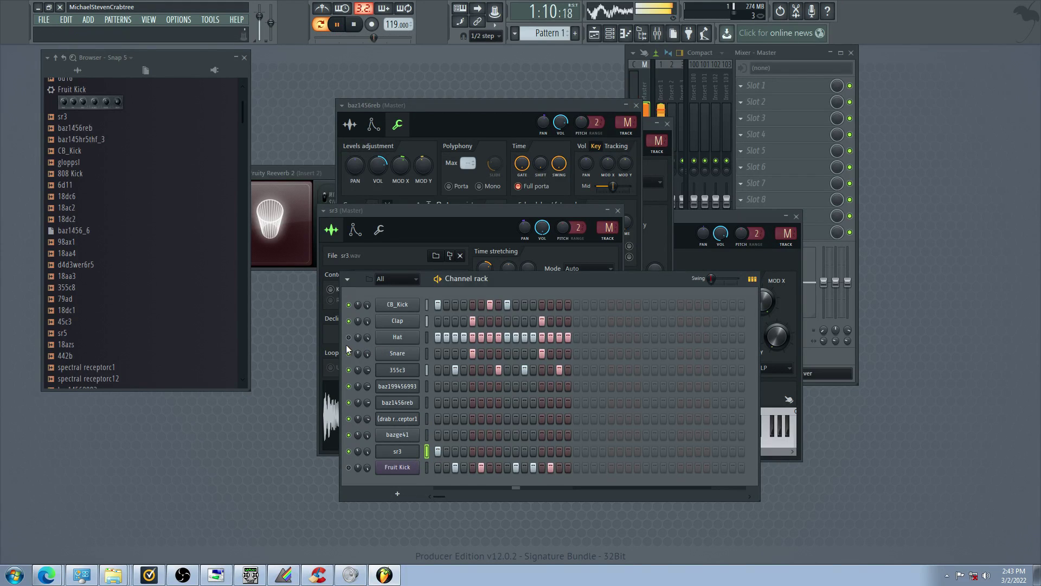
click(349, 369)
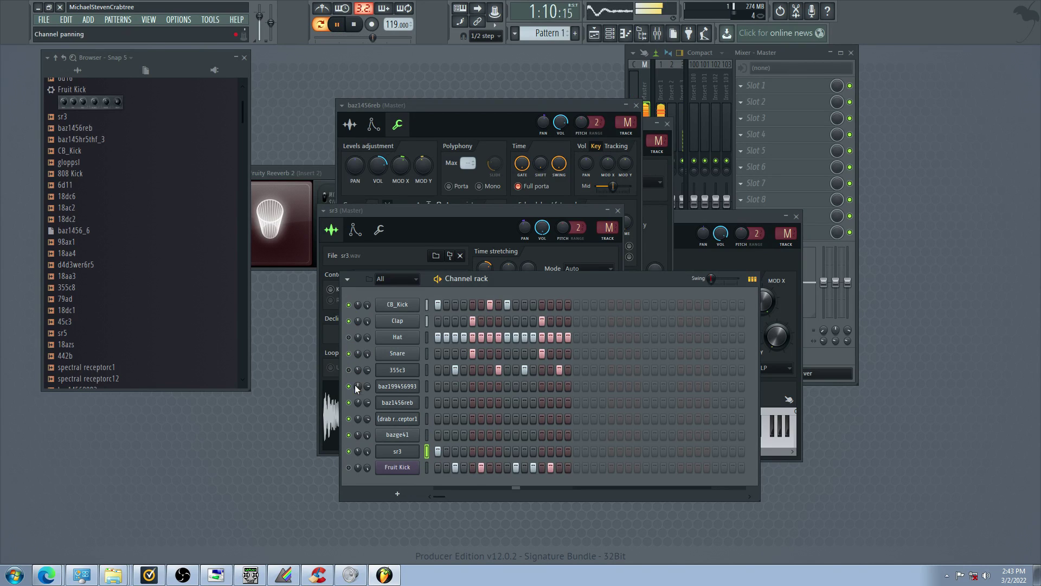
Rework the 355c3 pattern so it hits only on steps 13 and 15
click(404, 371)
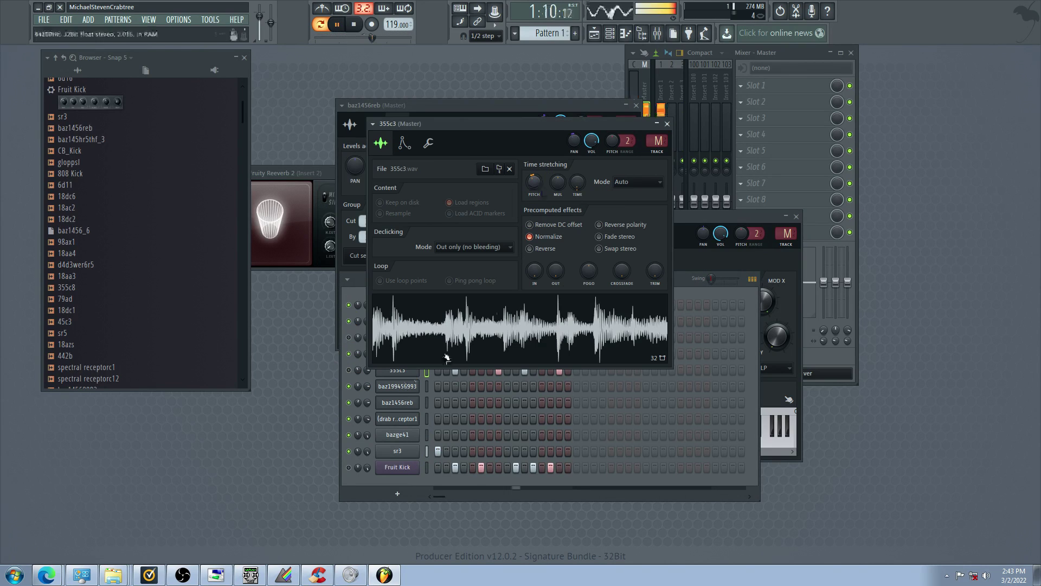
click(455, 371)
click(499, 370)
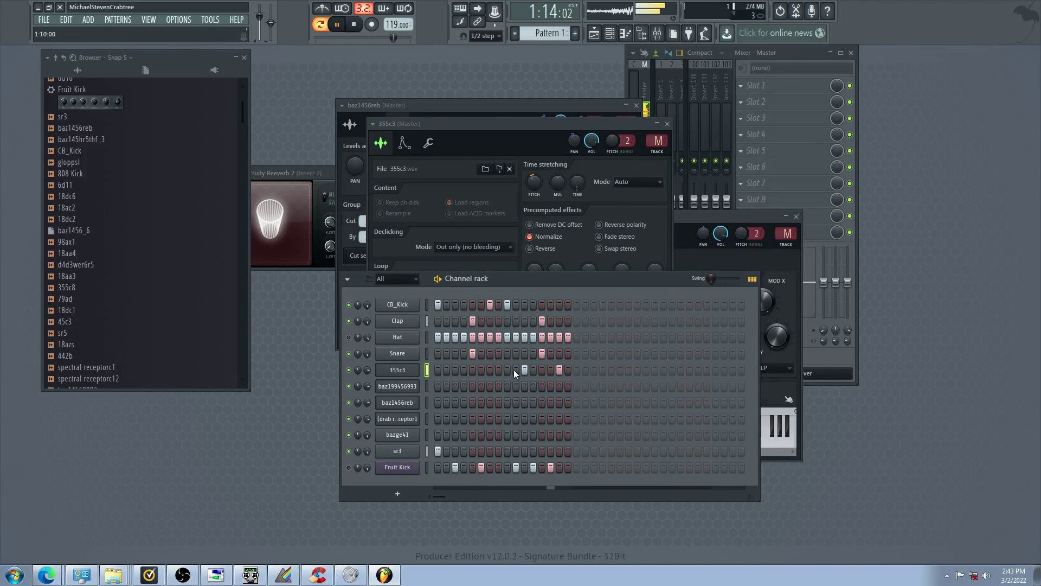
click(550, 370)
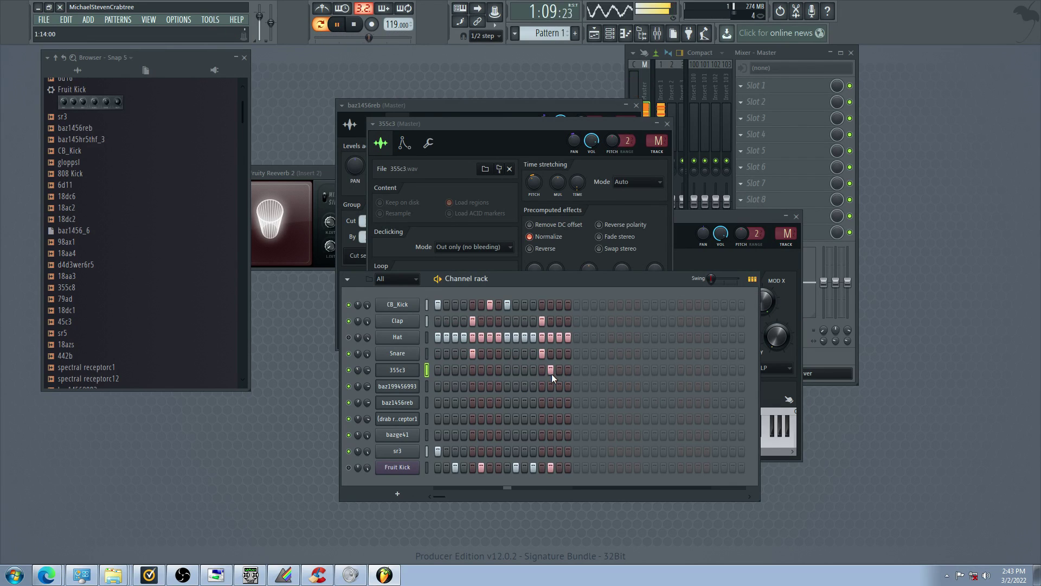
click(567, 370)
right_click(551, 371)
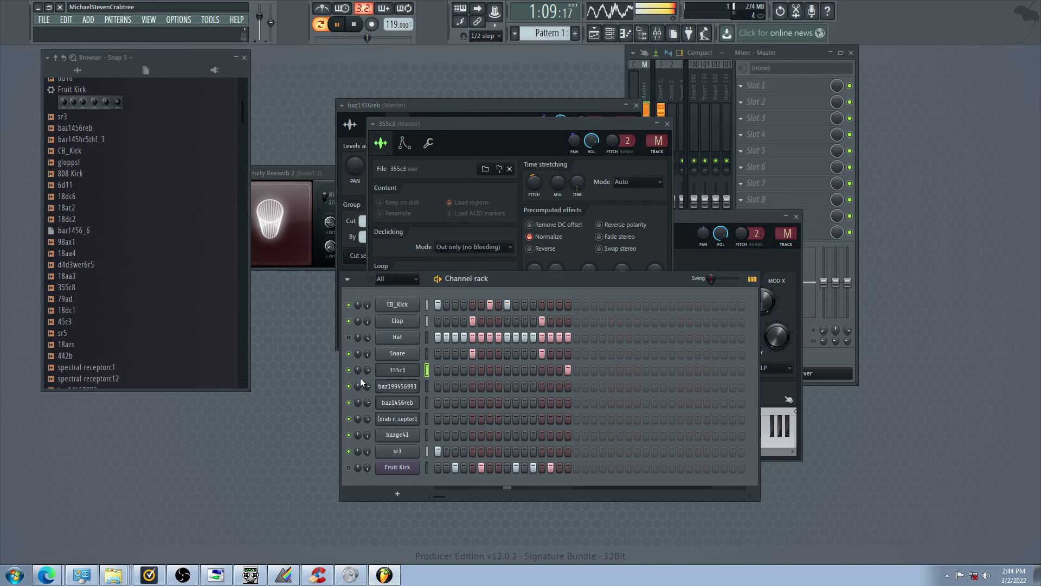
click(560, 371)
click(551, 371)
click(542, 371)
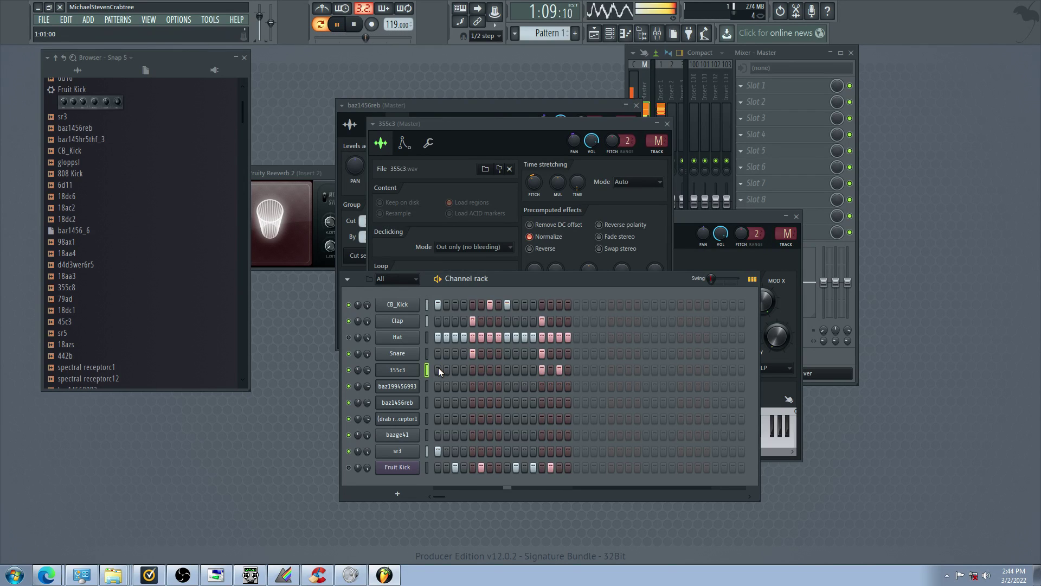
Unmute Hat and Fruit Kick, and mute bazge41 while keeping sr3 active
click(349, 338)
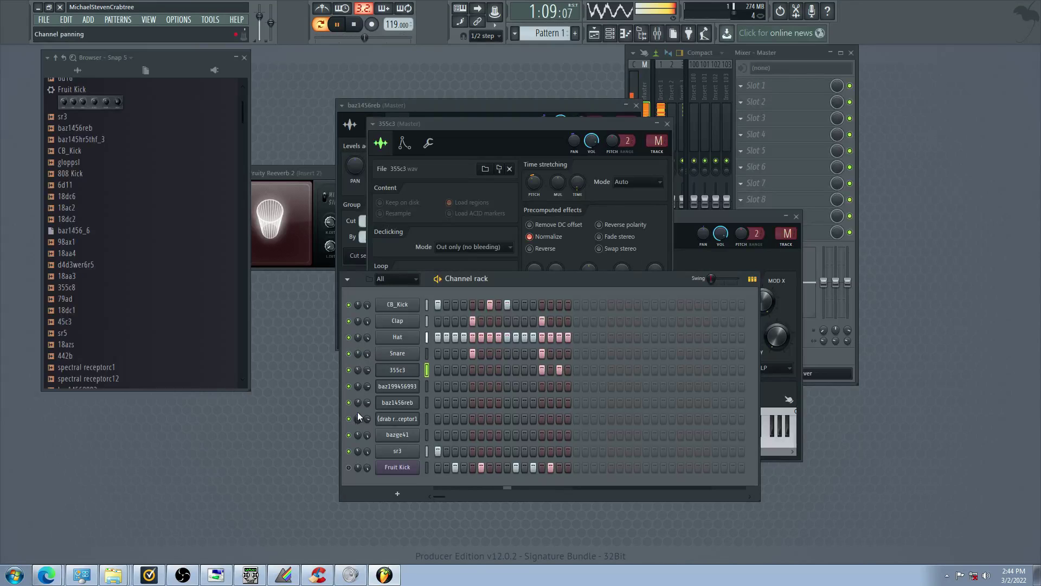
click(349, 467)
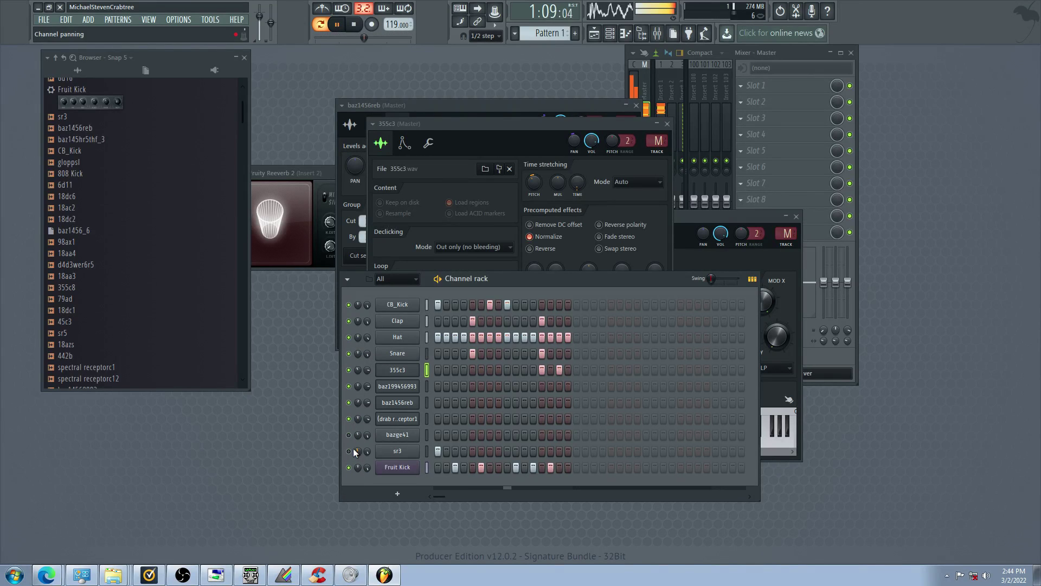
click(349, 452)
Clear every hit from the Fruit Kick pattern
drag(465, 469, 516, 475)
click(533, 467)
click(551, 467)
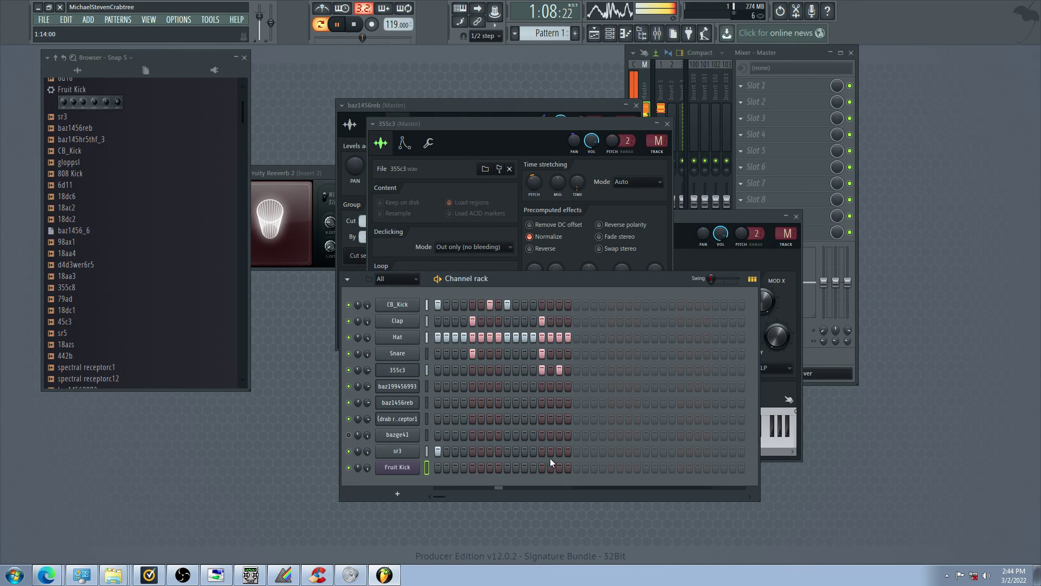
Reduce CB_Kick to its step 1 hit, and try baz199456993 on step 1 and baz1456reb on step 2
click(437, 385)
click(490, 304)
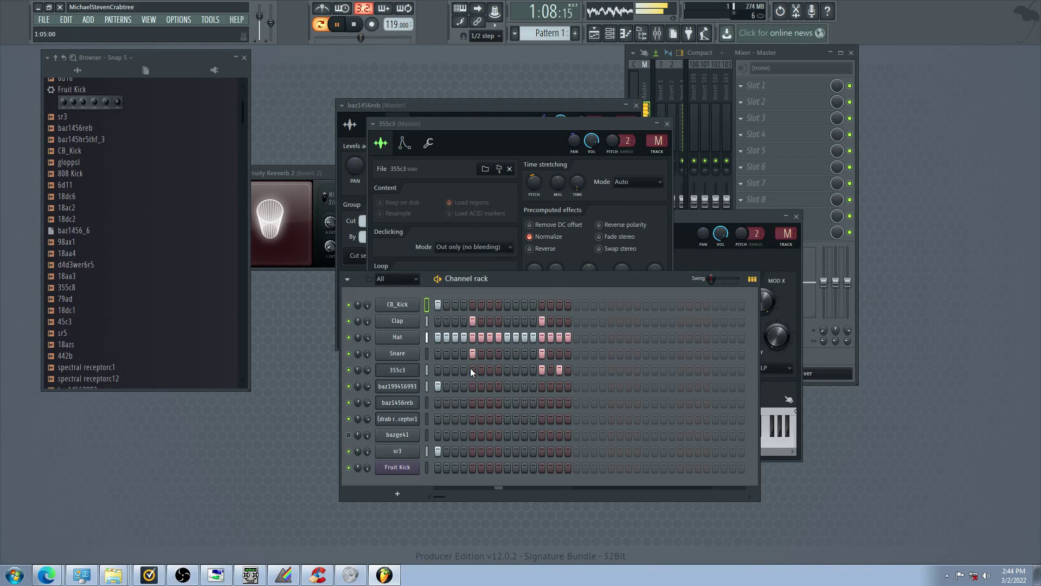
click(438, 402)
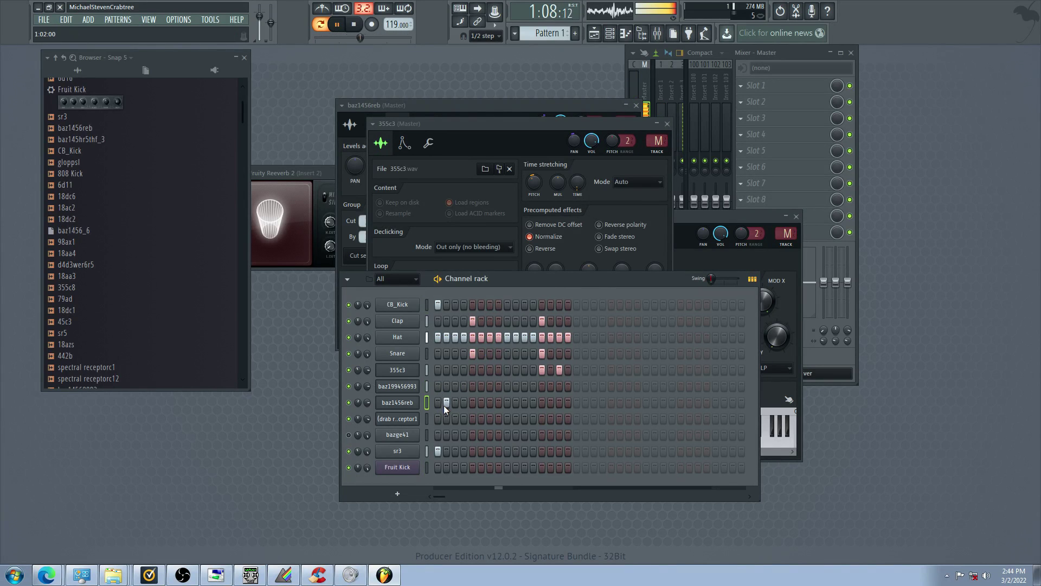
Open baz199456993's sampler settings and adjust its time-stretching pitch and time
click(419, 387)
click(417, 389)
click(416, 389)
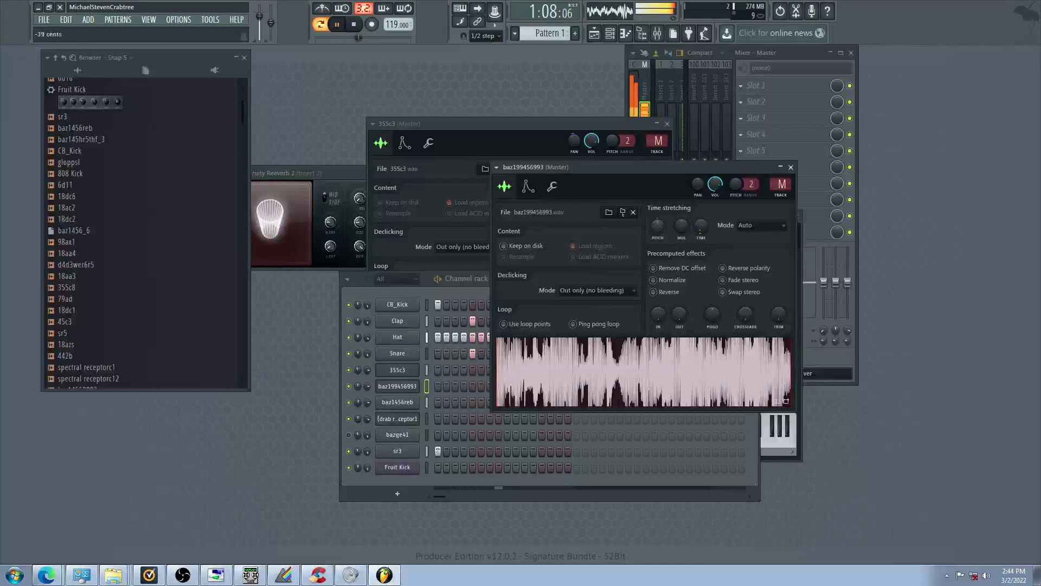
Place baz199456993 hits on steps 1 and 9, leaving the rest of its pattern empty
drag(438, 387, 446, 386)
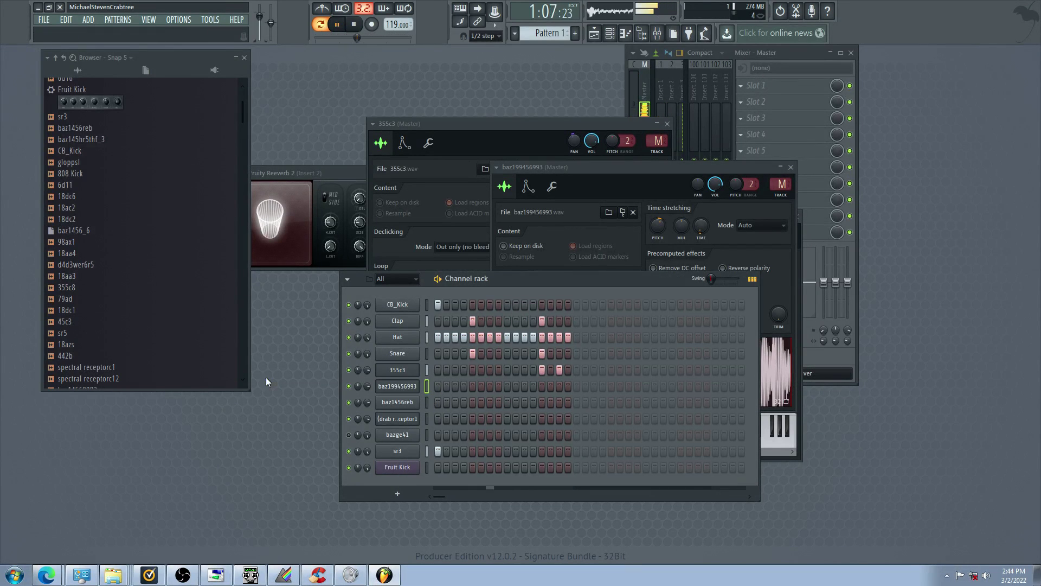
drag(436, 386, 446, 387)
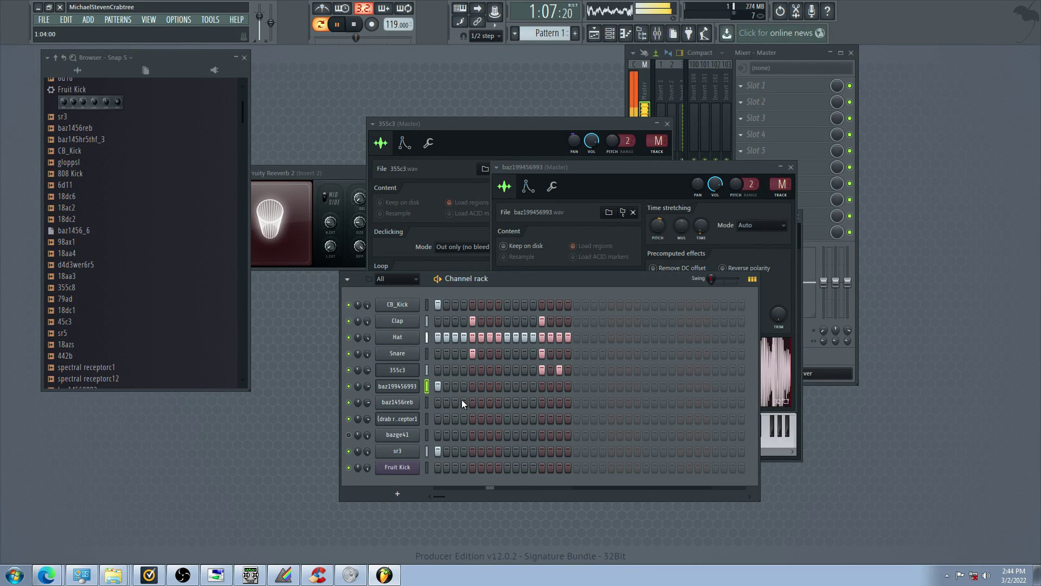
click(463, 386)
right_click(463, 387)
click(456, 387)
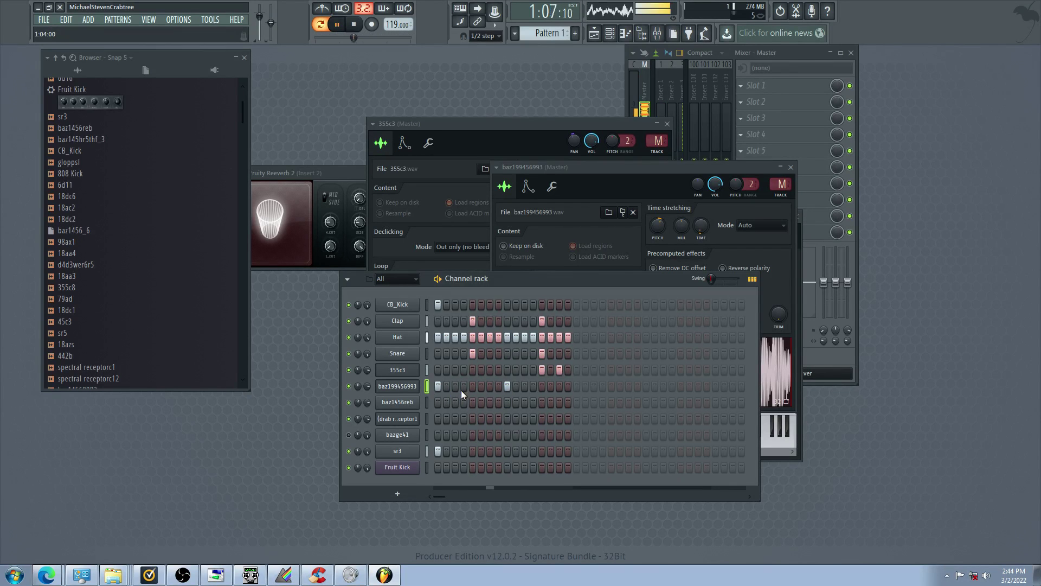
Check baz199456993's sampler settings, then mute the Hat, 355c3, drab radio receptor and sr3 channels and unmute bazge41
click(401, 387)
click(401, 387)
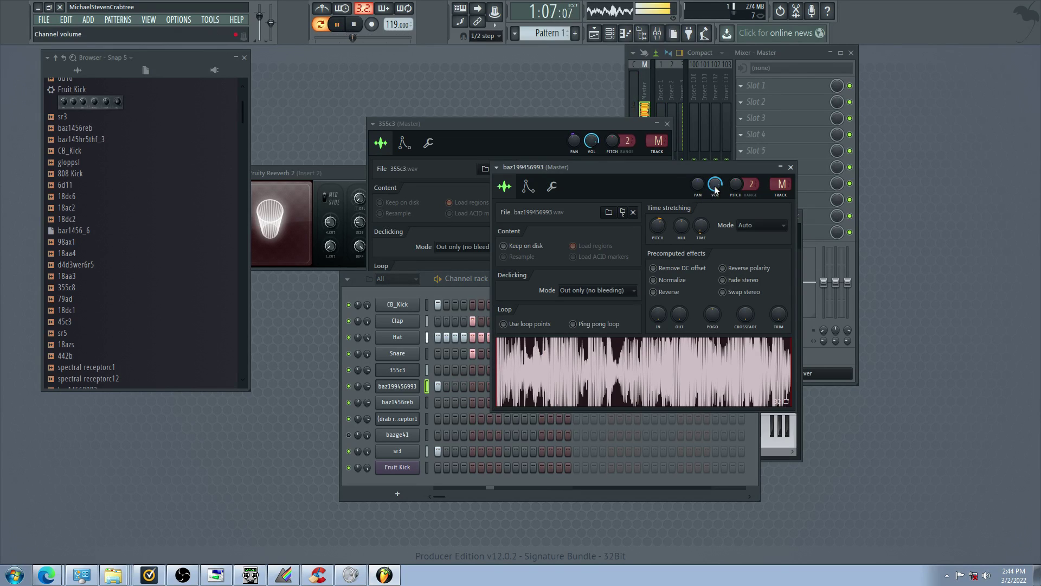
click(349, 419)
click(349, 435)
click(349, 452)
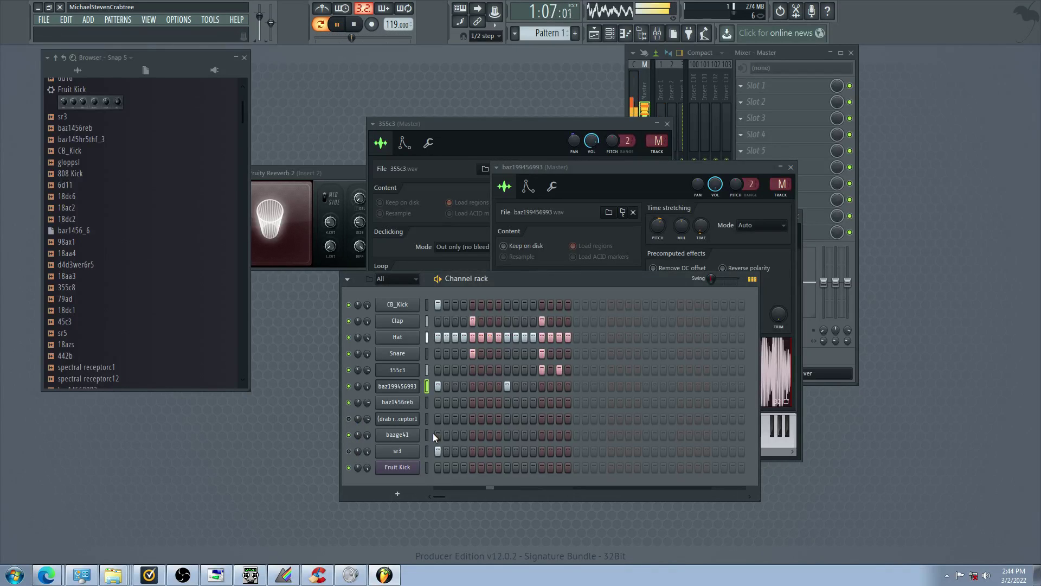
click(349, 370)
click(348, 337)
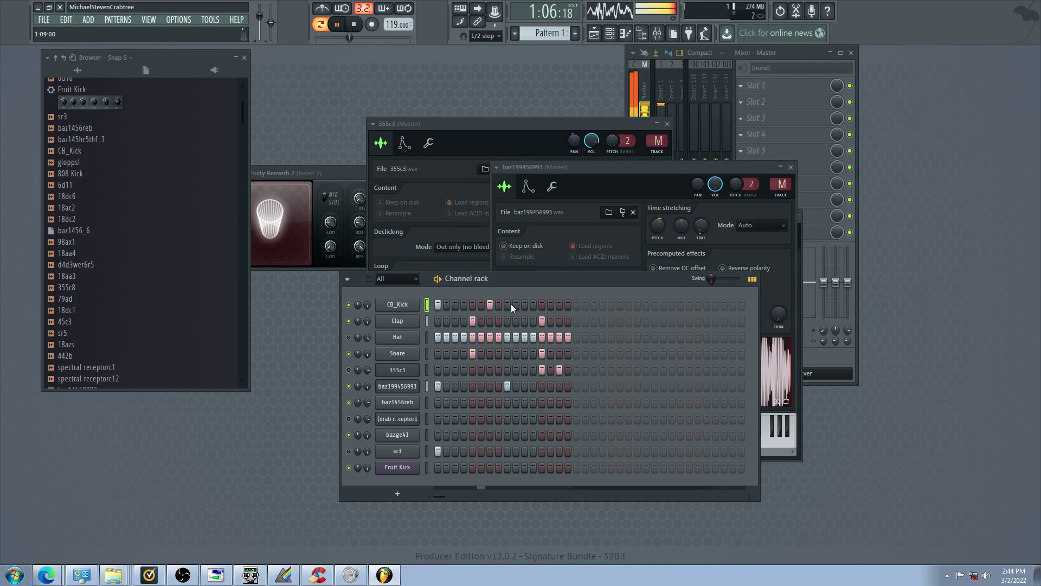
Remove CB_Kick's step 7 hit and place Fruit Kick hits on steps 3, 9 and 11
click(490, 305)
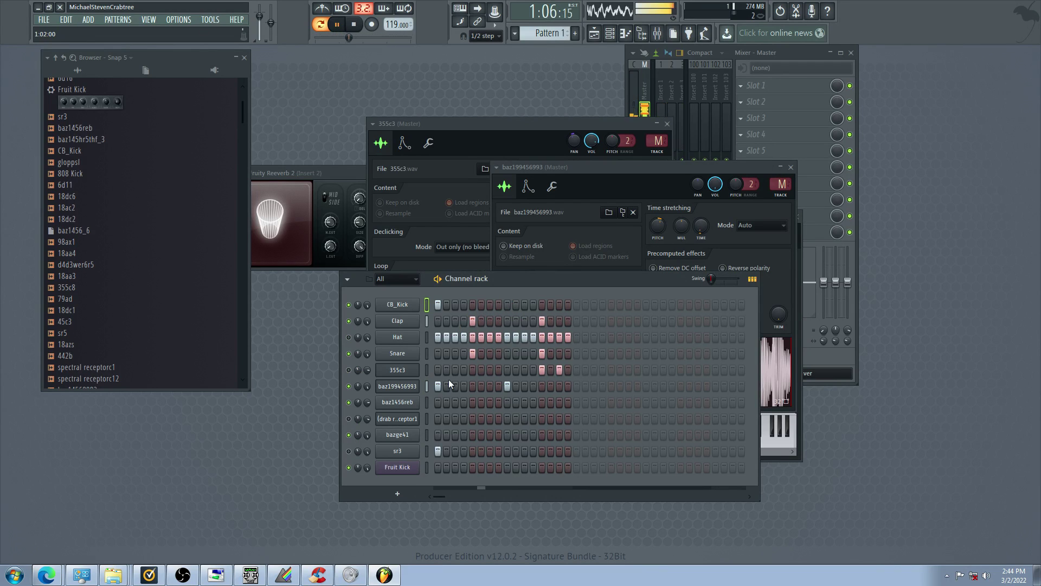
click(455, 468)
click(507, 468)
click(489, 468)
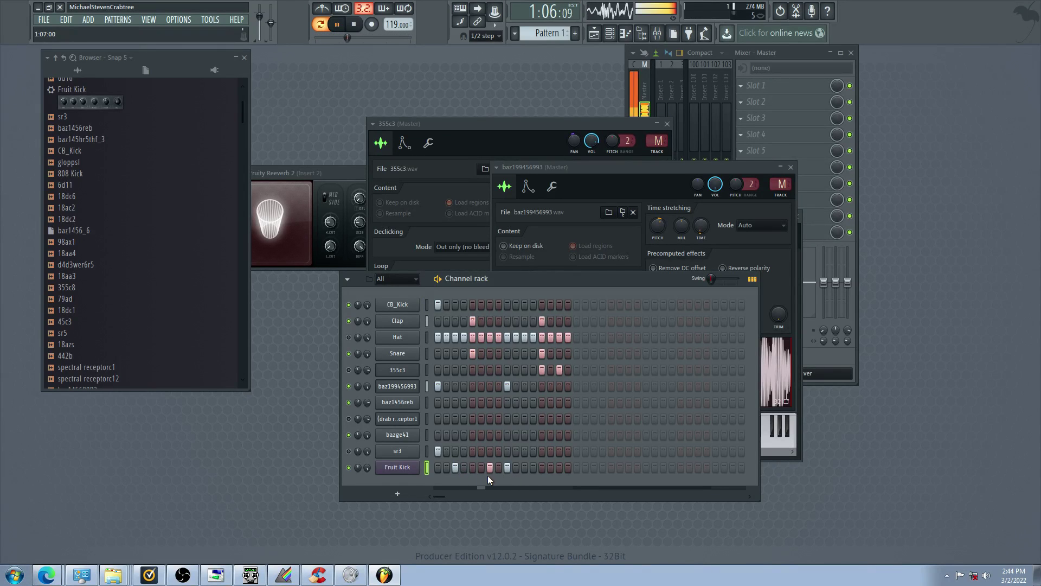
click(507, 467)
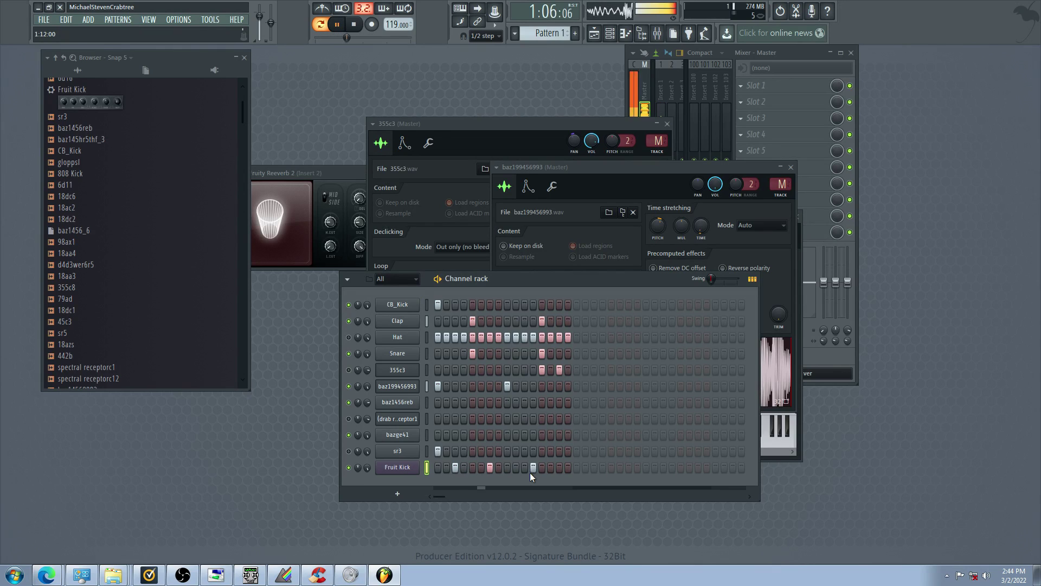
click(534, 468)
click(534, 468)
click(525, 468)
click(490, 468)
click(507, 467)
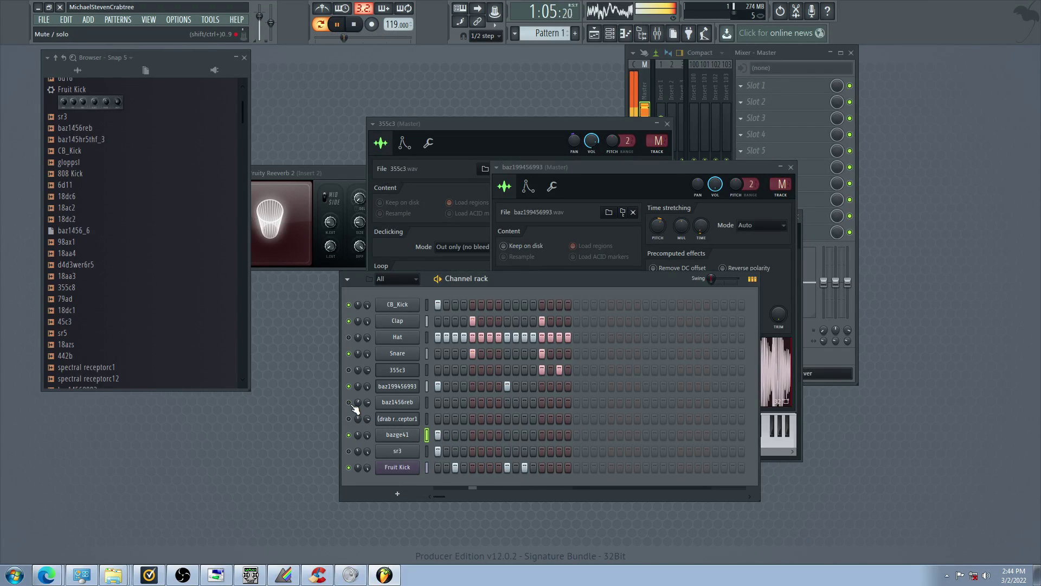
Open bazge41's sampler settings and adjust its time-stretching pitch
click(397, 434)
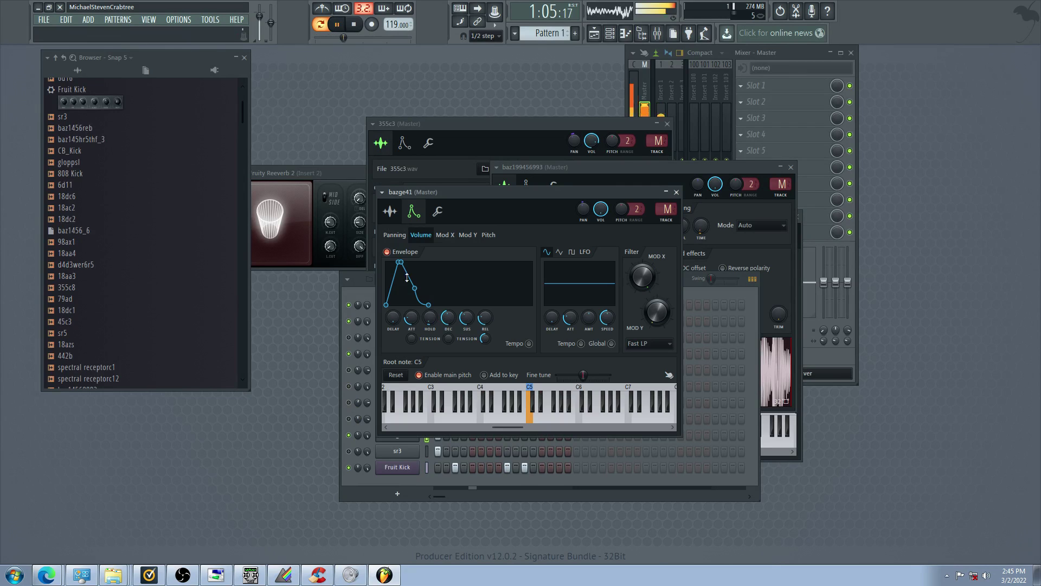
click(390, 211)
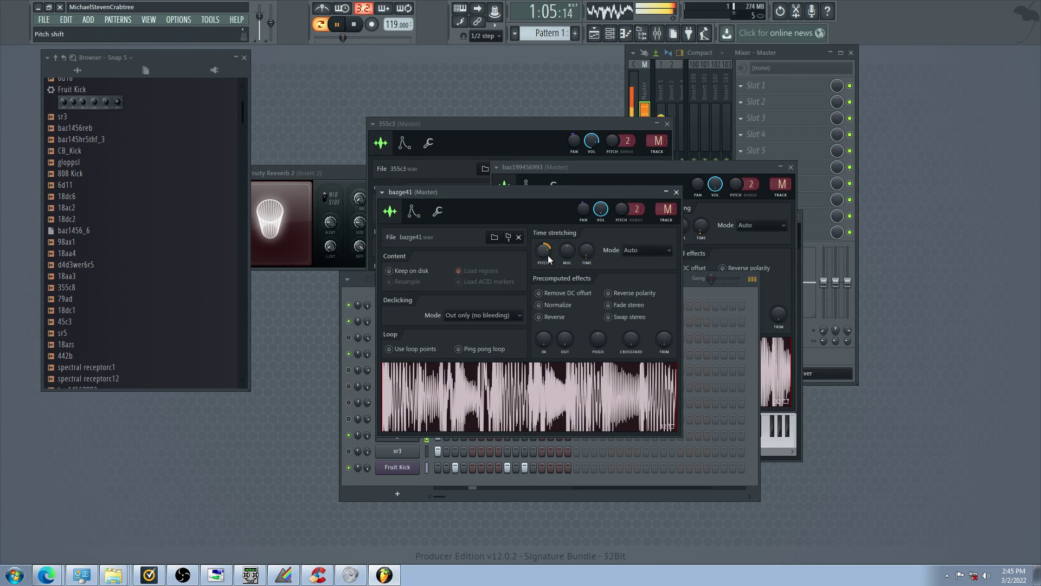
click(341, 415)
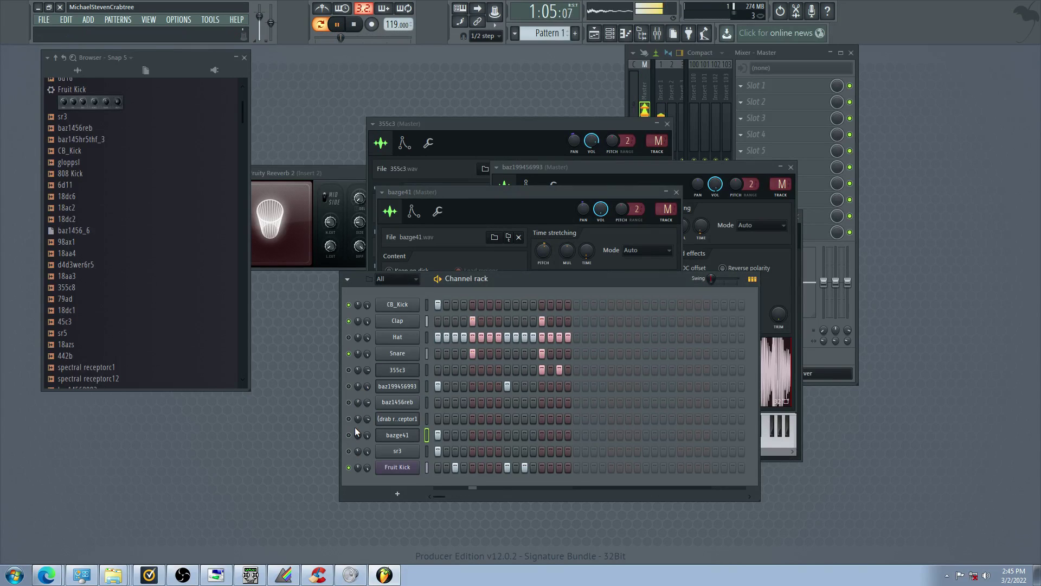
Compare the loop with 355c3 muted and unmuted, and open 355c3's sampler settings
click(349, 387)
click(349, 370)
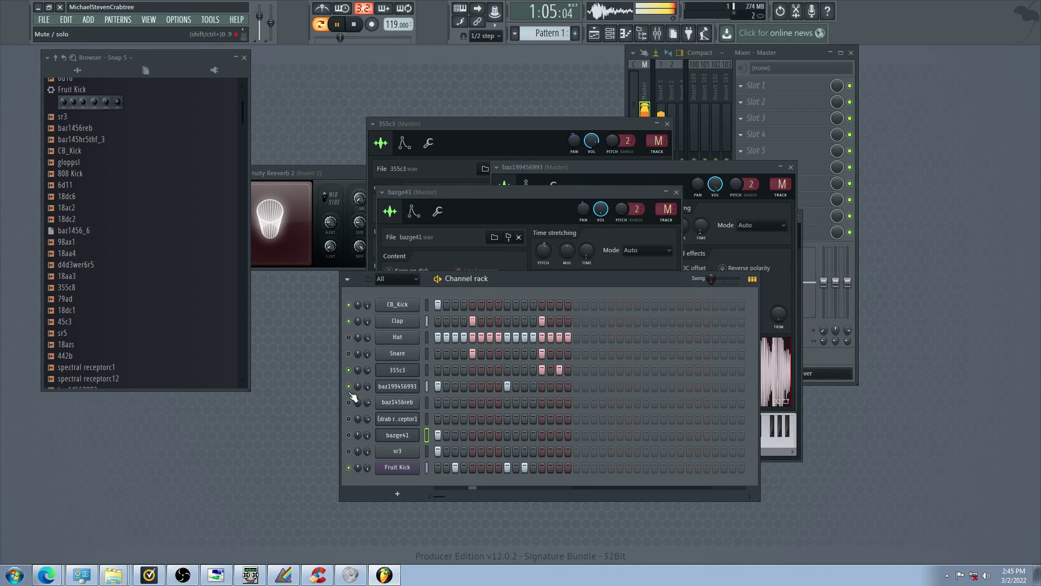
click(349, 419)
click(349, 370)
click(398, 372)
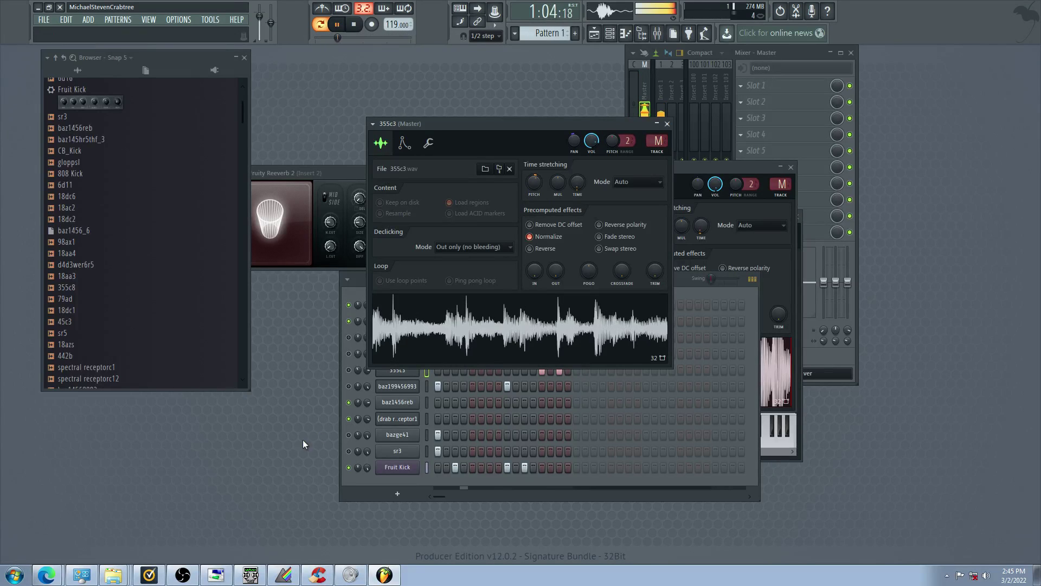
click(343, 392)
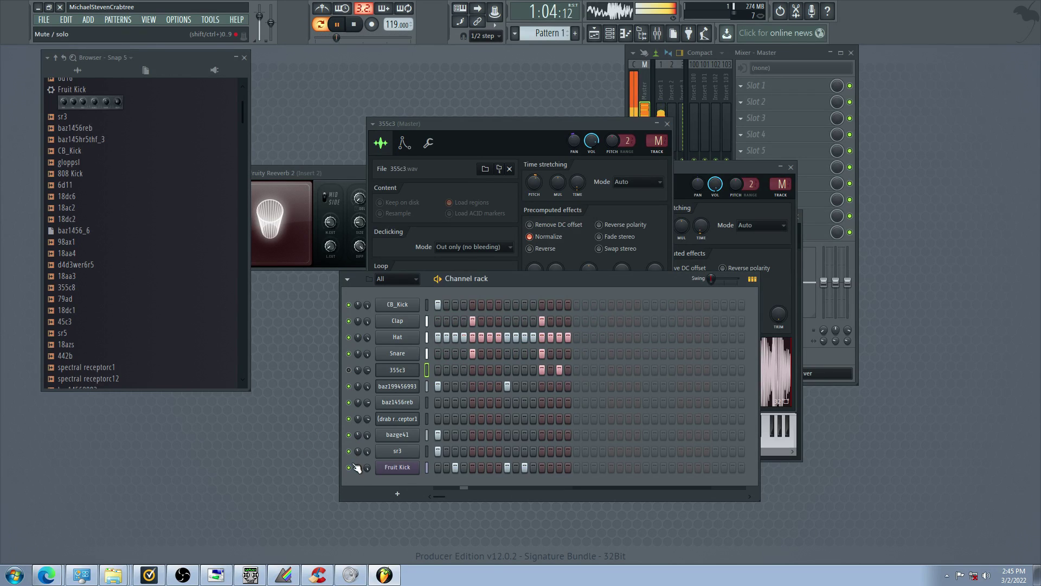
Mute every channel from baz199456993 down through Fruit Kick, keeping 355c3 unmuted with the drums
drag(349, 452, 350, 401)
click(348, 370)
click(349, 467)
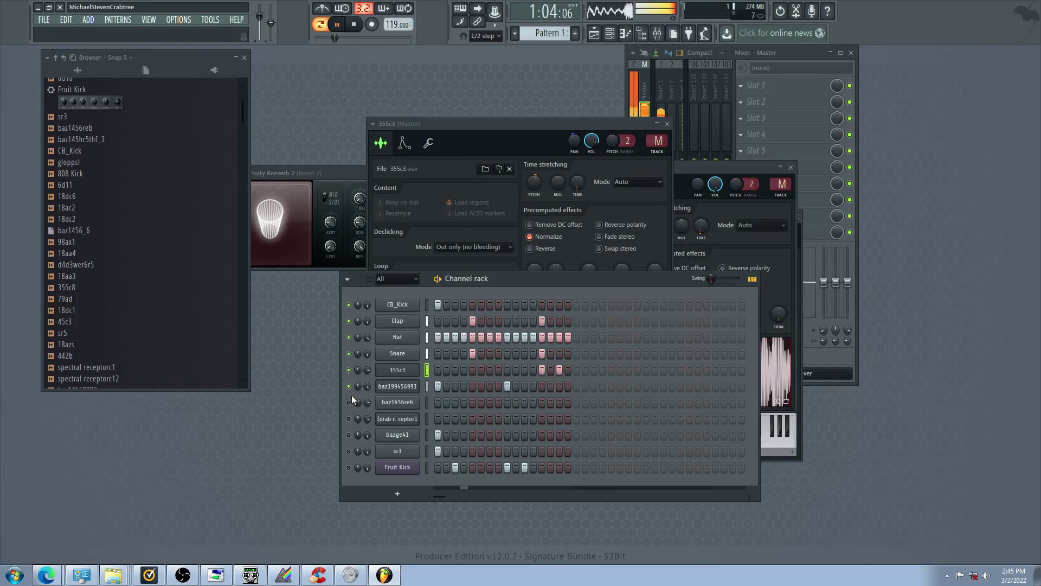
click(348, 370)
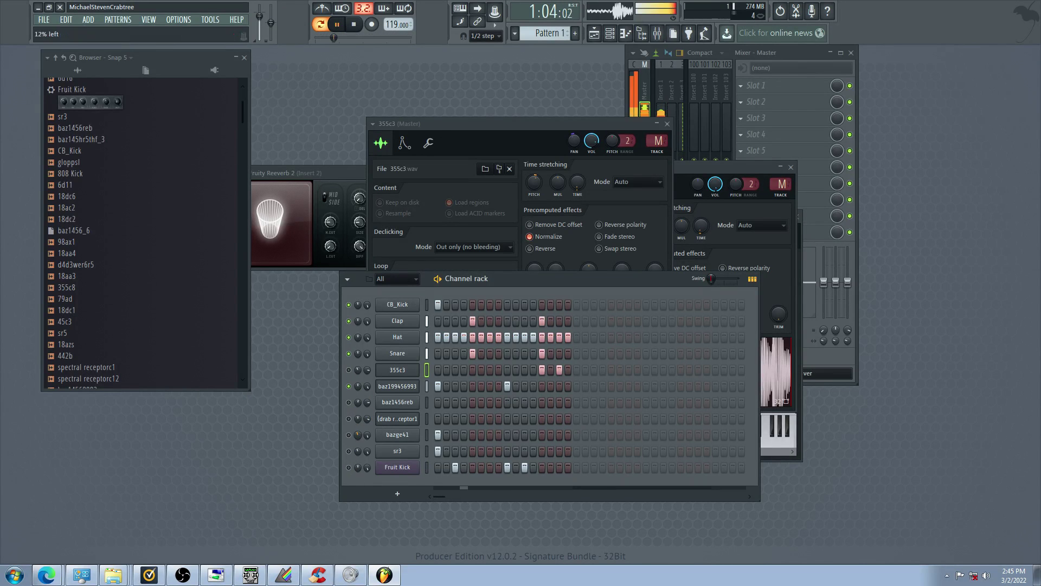
click(349, 370)
click(349, 386)
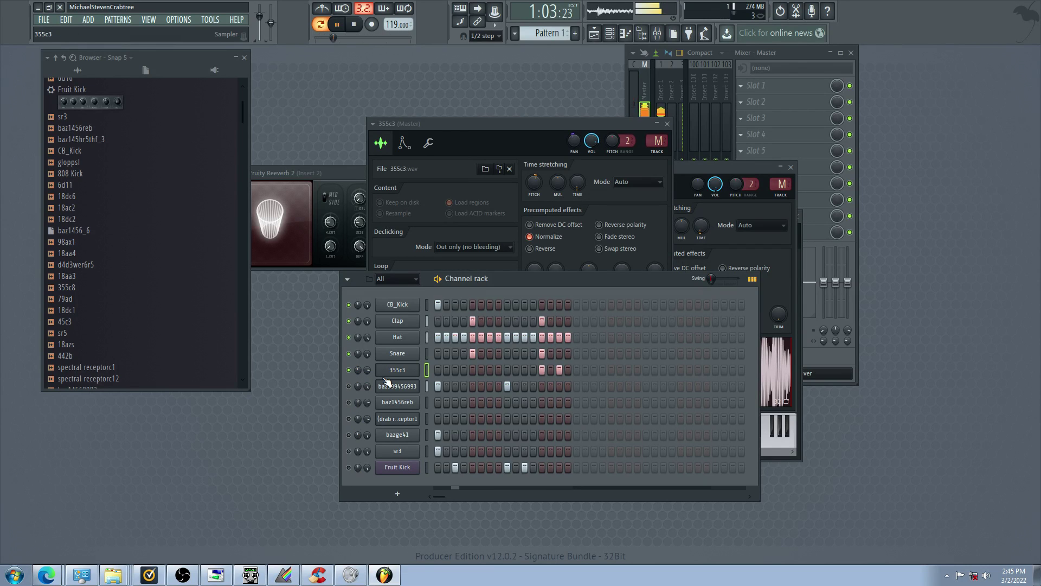
Replace the 355c3 channel's sample with 355c4 from the OctaFood folder
right_click(397, 369)
click(441, 397)
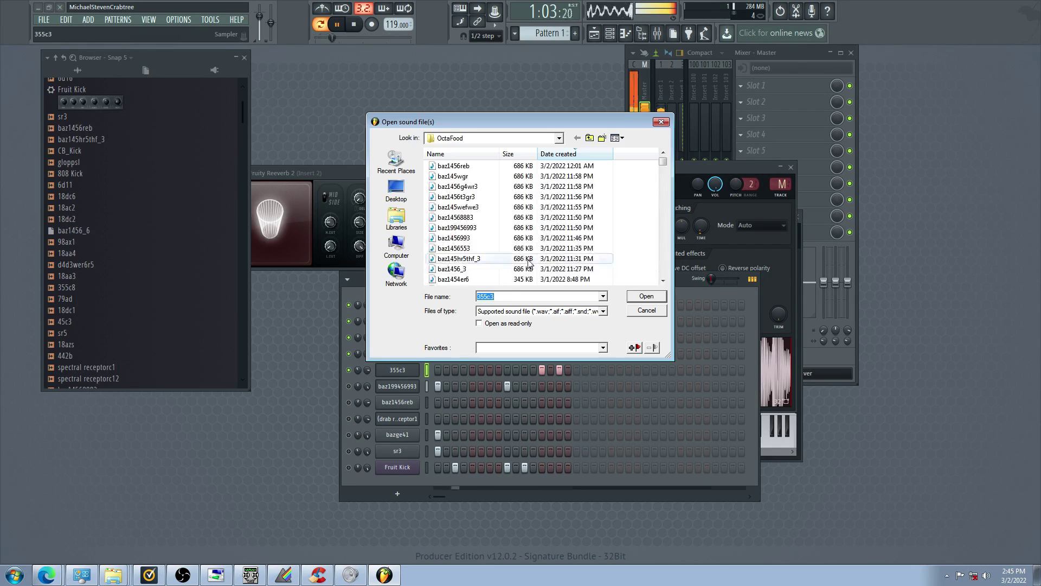
drag(666, 165, 662, 173)
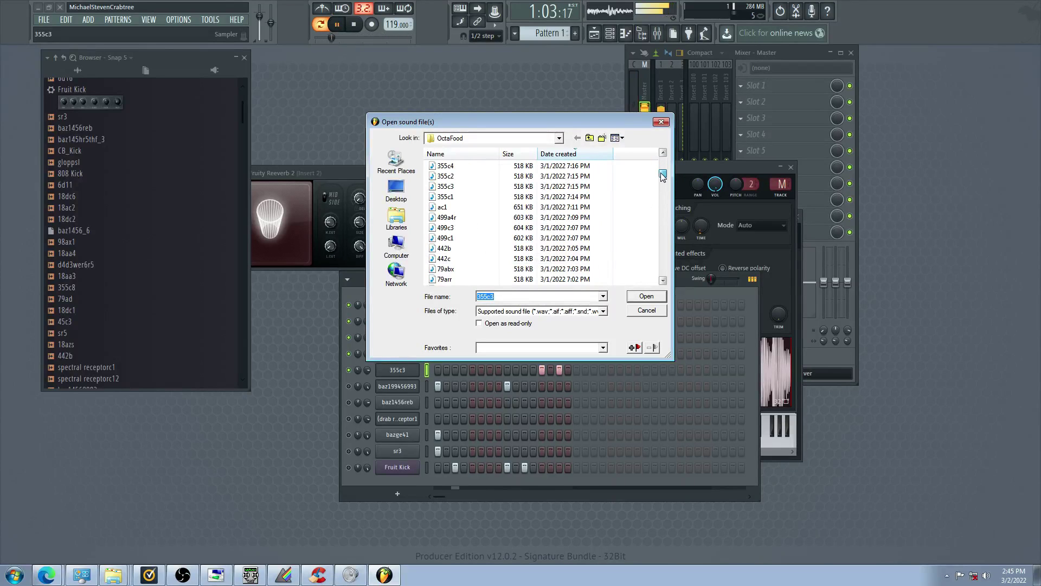
double_click(585, 166)
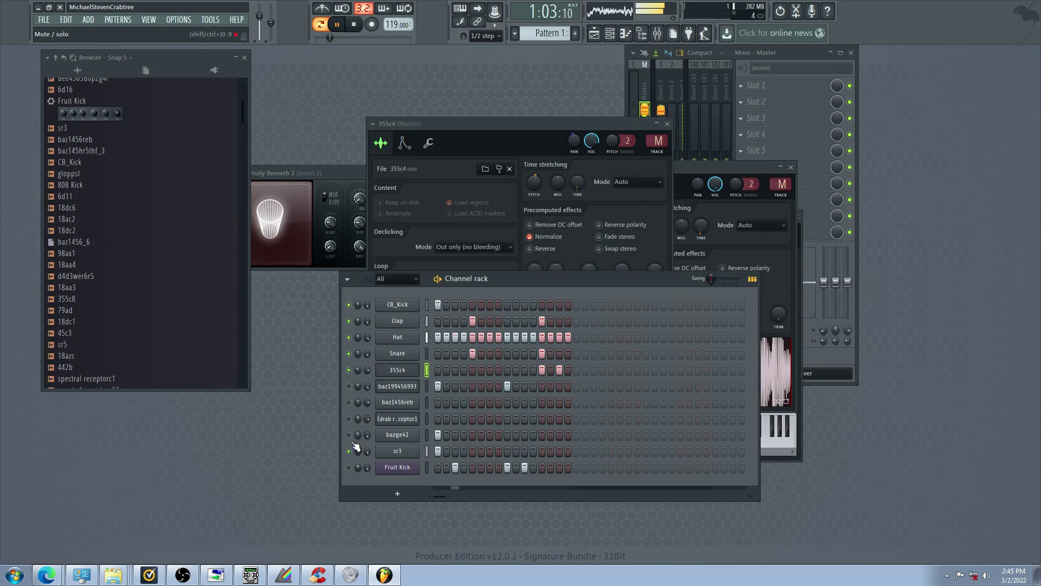
Unmute the Fruit Kick, baz1456reb, baz199456993 and drab radio receptor channels
click(349, 466)
click(350, 404)
click(349, 386)
click(348, 419)
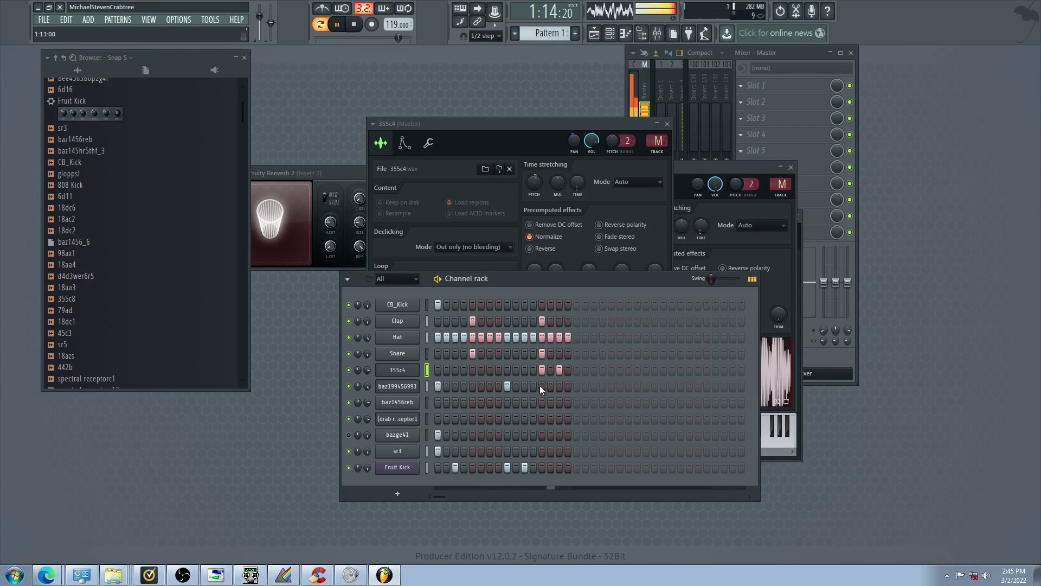
Mute Hat, baz199456993, baz1456reb, bazge41 and Fruit Kick, keeping 355c4, the drab radio receptor and sr3 audible
click(349, 386)
click(349, 370)
click(348, 402)
click(349, 434)
click(349, 451)
click(349, 435)
click(349, 450)
click(348, 467)
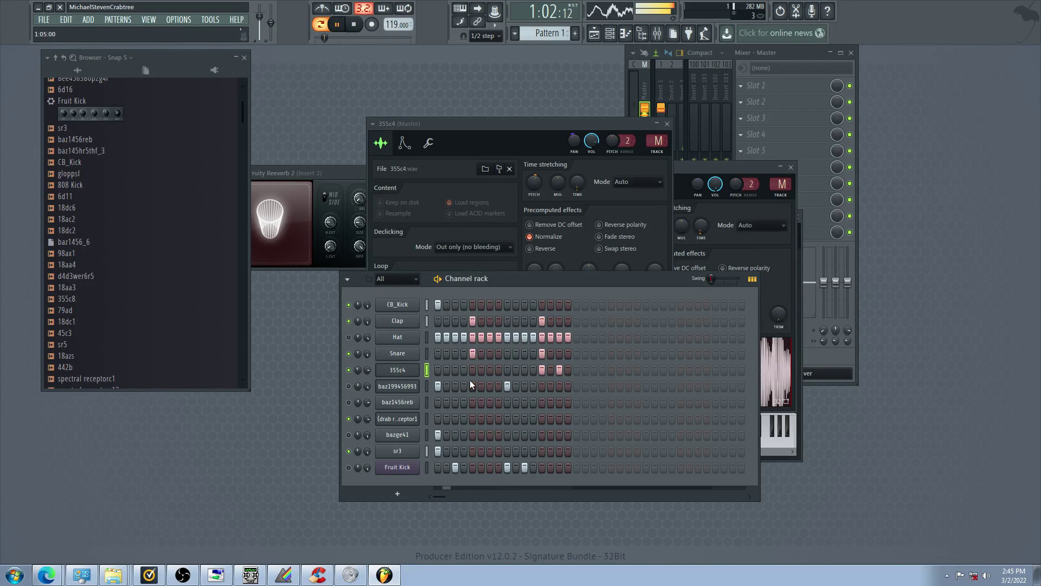
Clear 355c4's hits from steps 13 and 15, and try single hits on steps 13 and 1
right_click(558, 372)
right_click(544, 371)
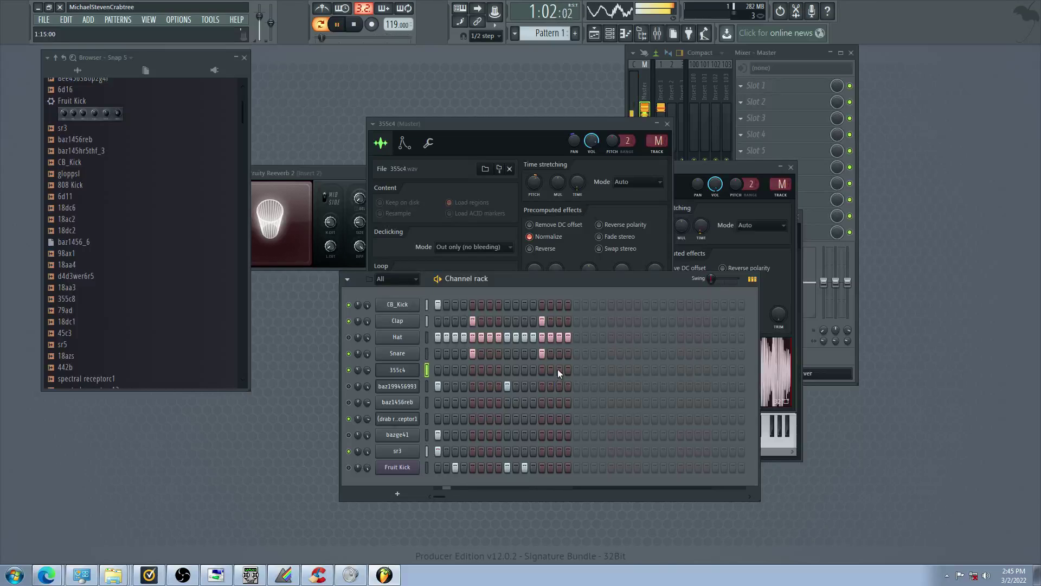
click(542, 370)
click(542, 373)
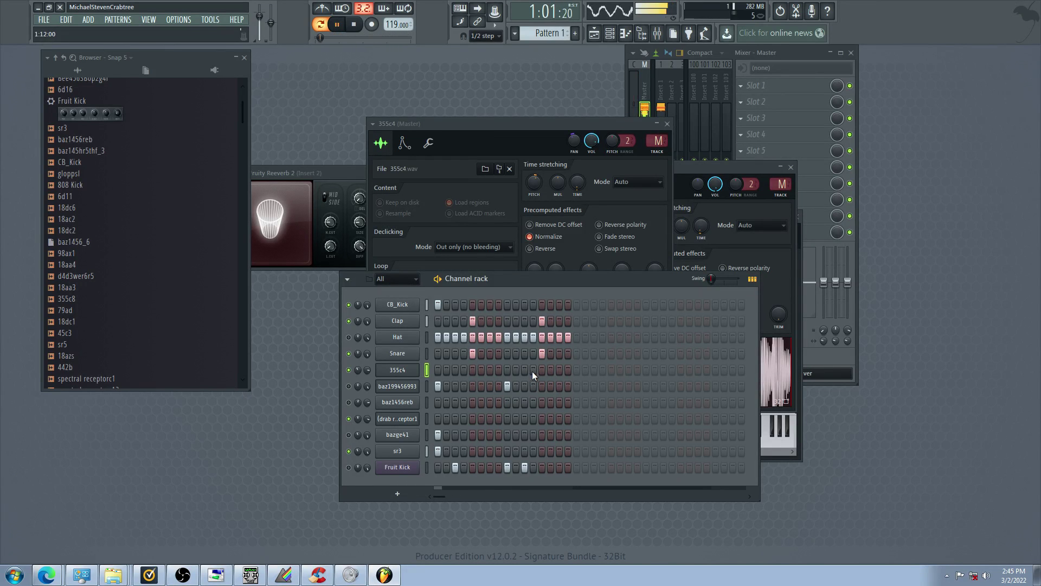
click(437, 369)
Unmute baz199456993, baz1456reb, bazge41 and Fruit Kick, and mute sr3 and the drab radio receptor
click(350, 386)
click(350, 402)
click(349, 465)
click(350, 451)
click(350, 418)
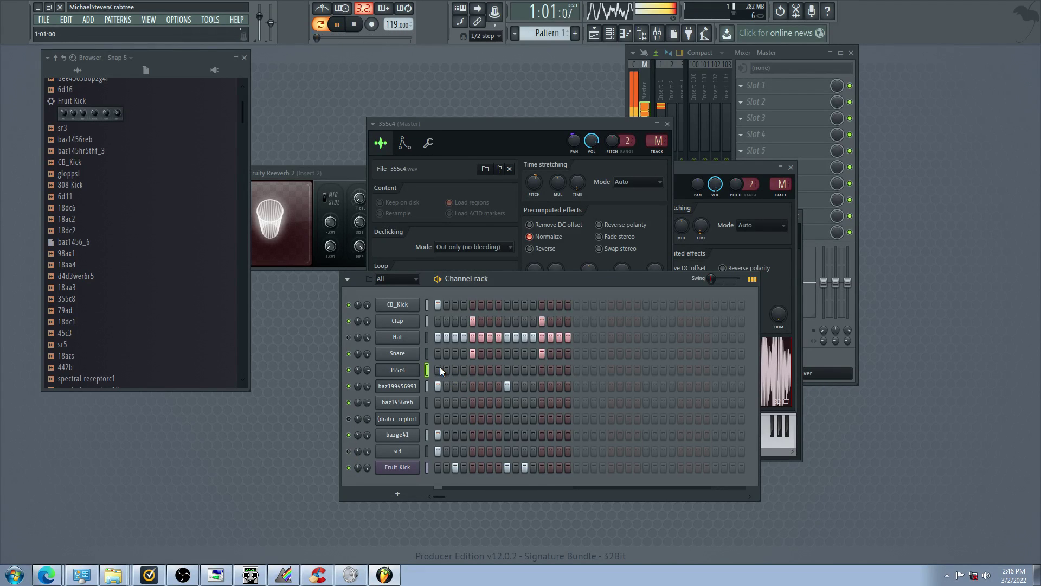
Place a 355c4 hit on step 4 and lower the sample's time-stretching pitch
click(465, 368)
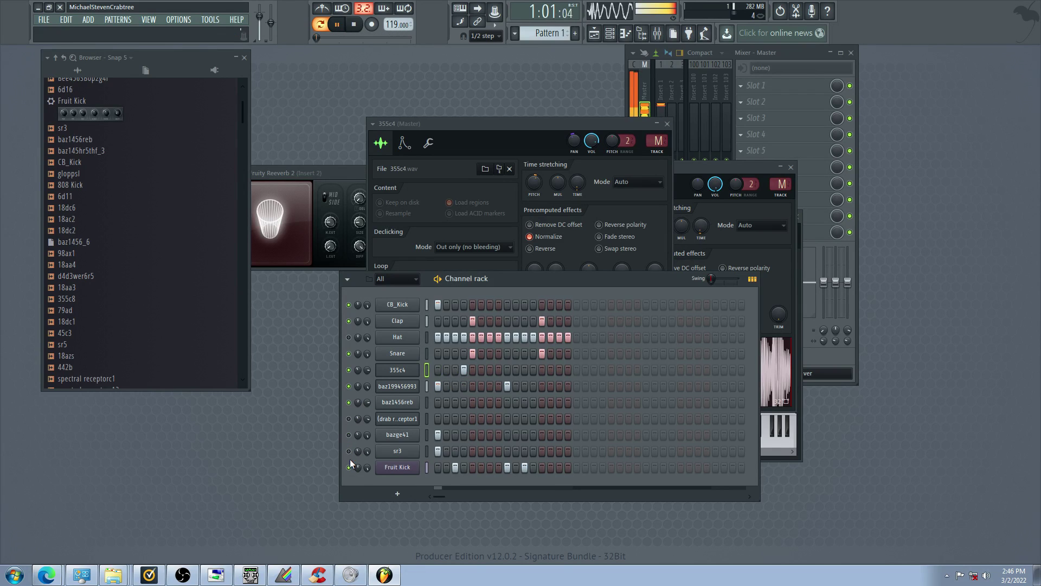
click(415, 370)
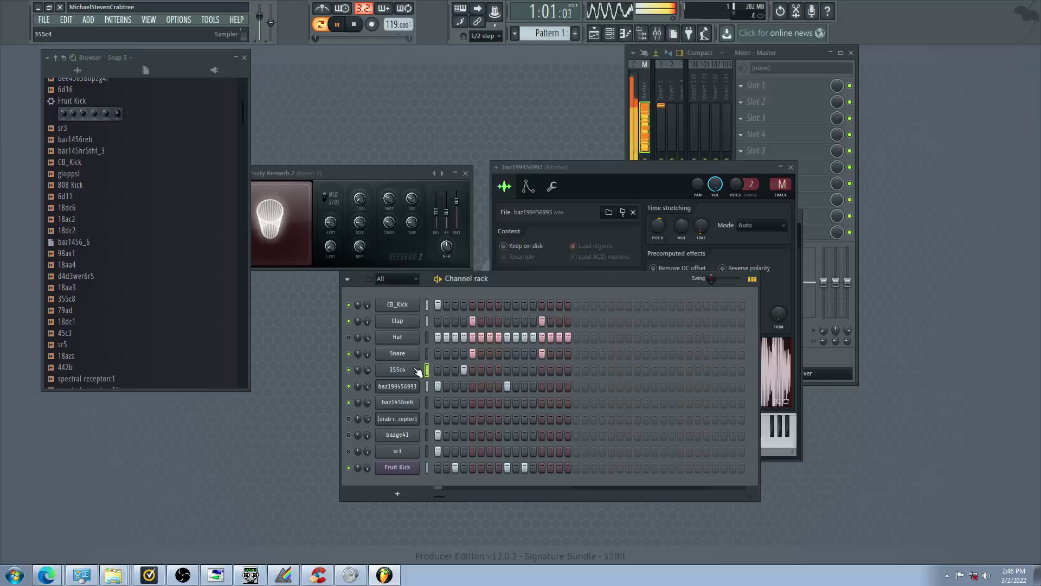
click(415, 369)
drag(532, 185, 519, 206)
click(307, 417)
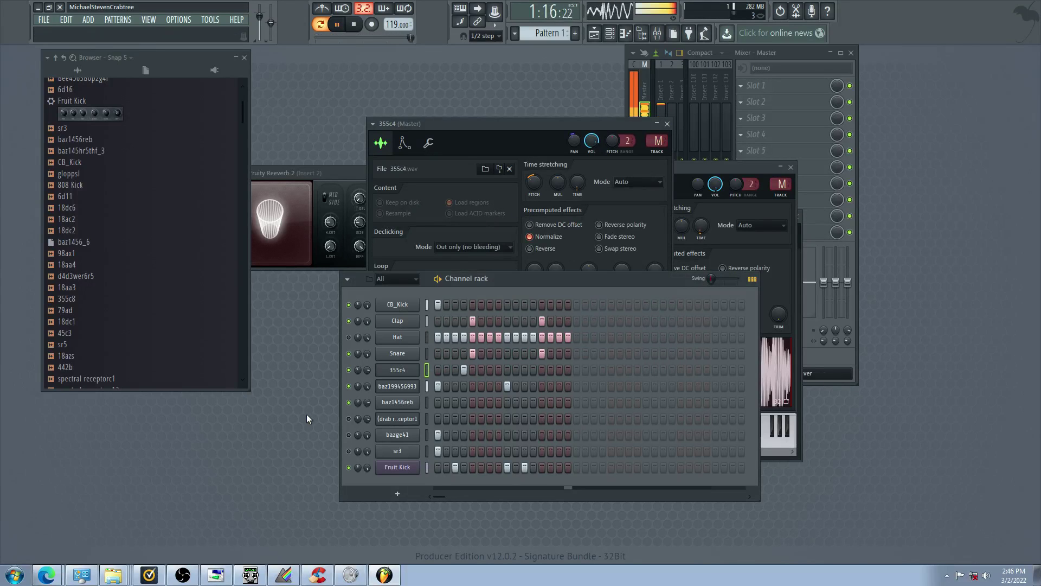
Move the 355c4 hit to step 2, then mute Fruit Kick and unmute Hat and bazge41
click(447, 370)
click(349, 451)
click(349, 468)
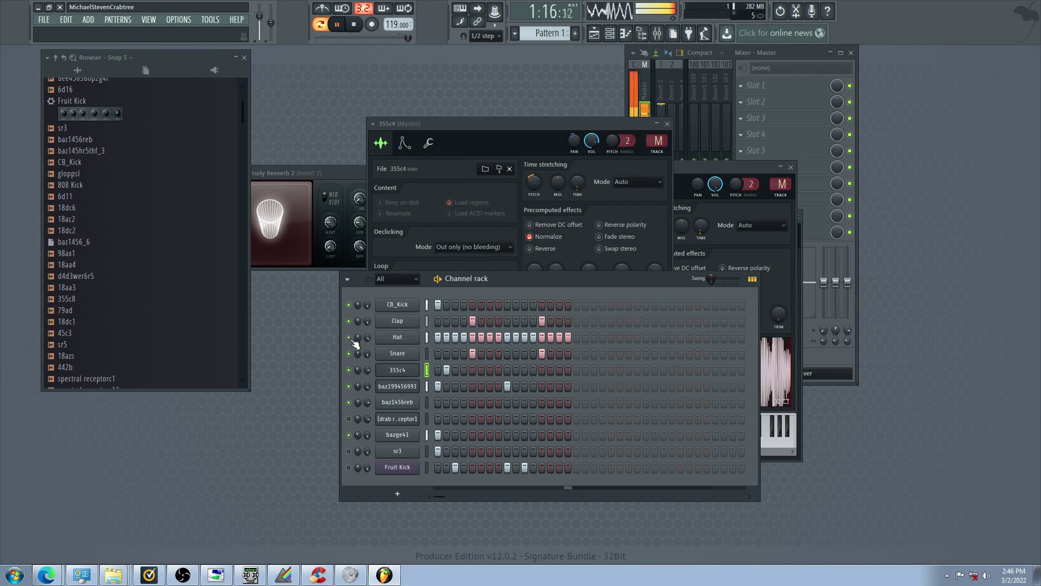
Reverse the 355c4 sample, then unmute sr3 and mute baz1456reb
click(398, 370)
click(530, 248)
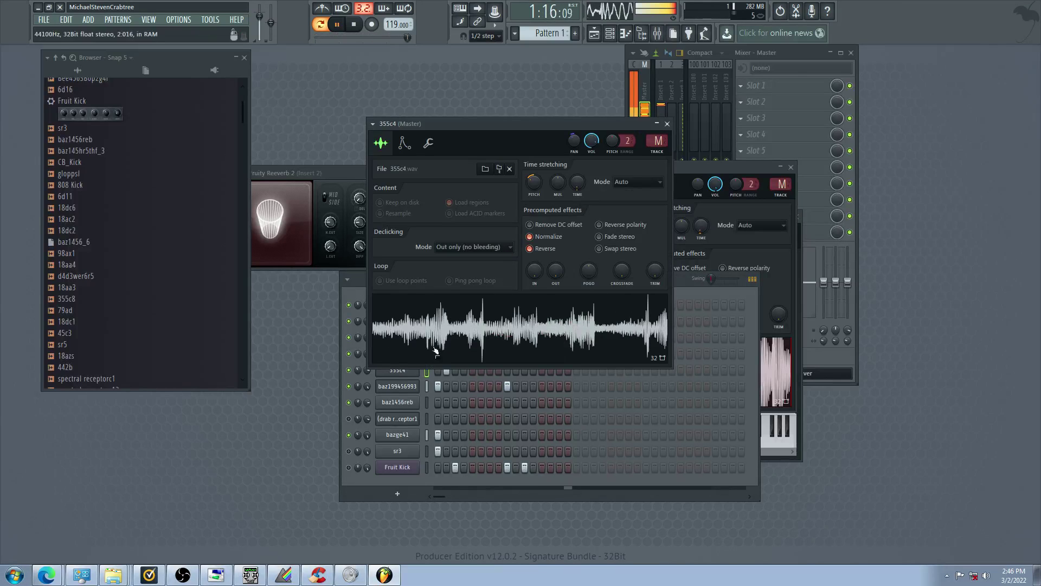
click(355, 435)
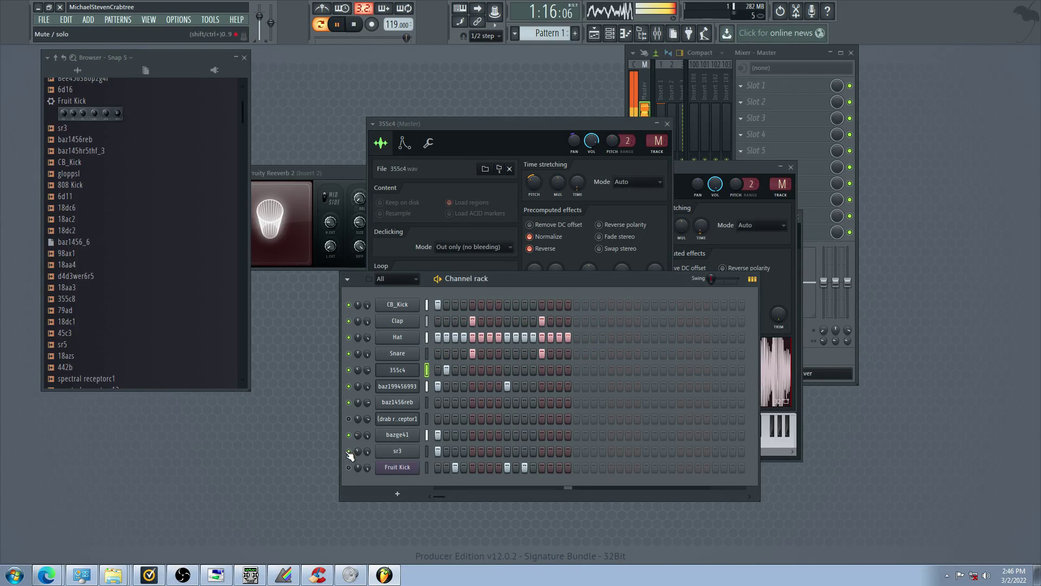
click(349, 402)
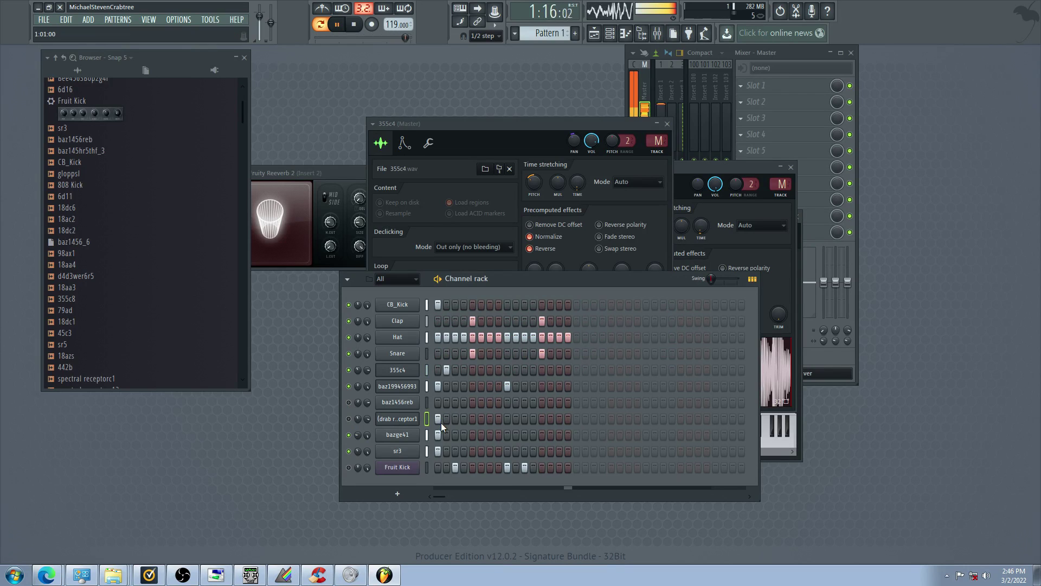
Move the drab radio receptor hit from step 1 to step 2, and remove 355c4's step 2 hit
click(437, 419)
click(447, 419)
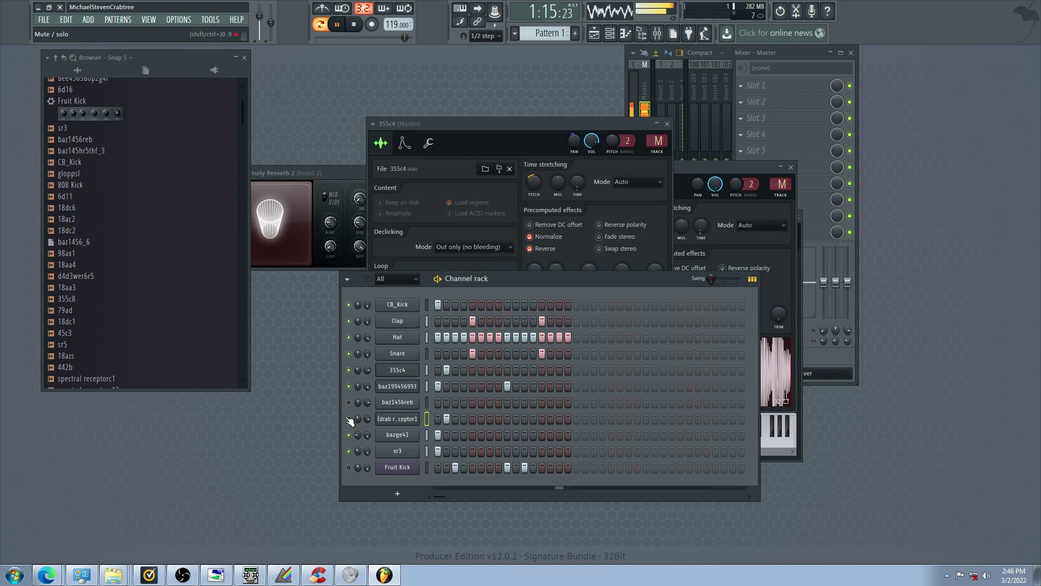
click(446, 370)
Mute 355c4, baz199456993, bazge41 and sr3, leaving the drab radio receptor playing with the drums
click(349, 386)
click(349, 370)
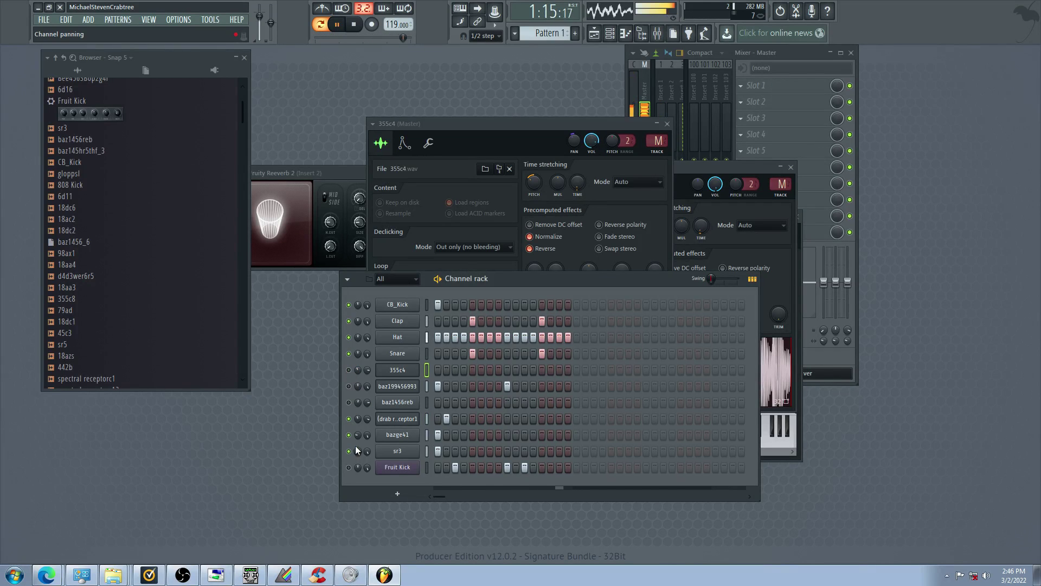
click(349, 467)
click(349, 451)
click(349, 435)
click(349, 467)
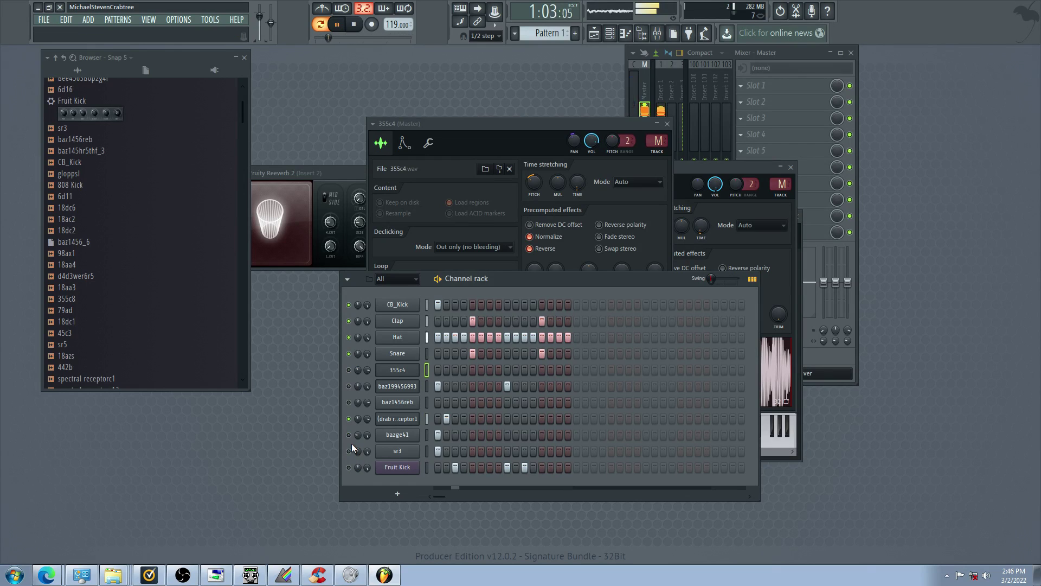
Adjust the drab radio receptor's volume envelope release and filter, and raise its echo delay feedback
click(397, 418)
drag(599, 347, 599, 332)
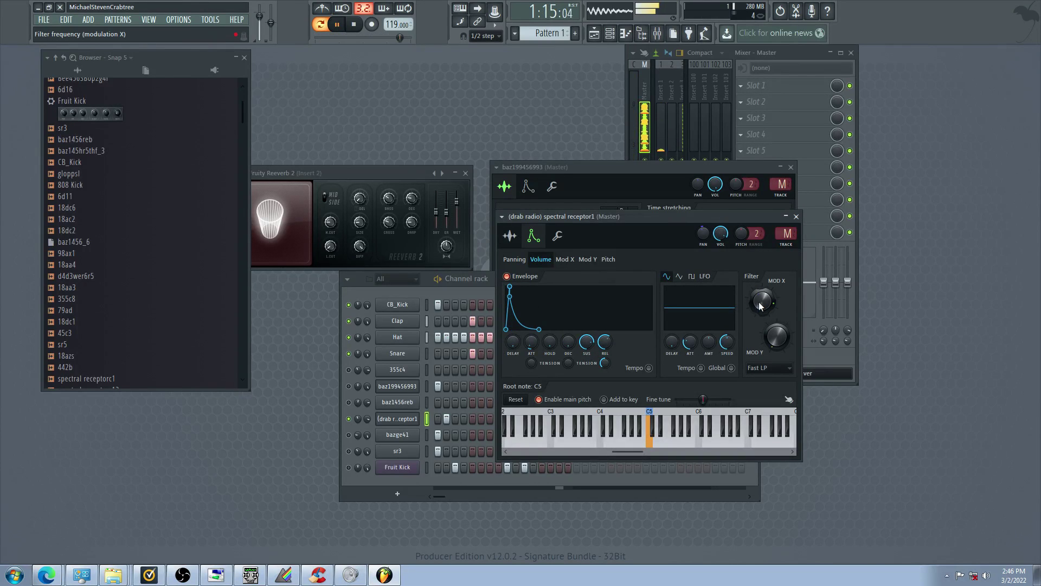
click(557, 236)
drag(683, 334, 682, 320)
drag(785, 334, 785, 355)
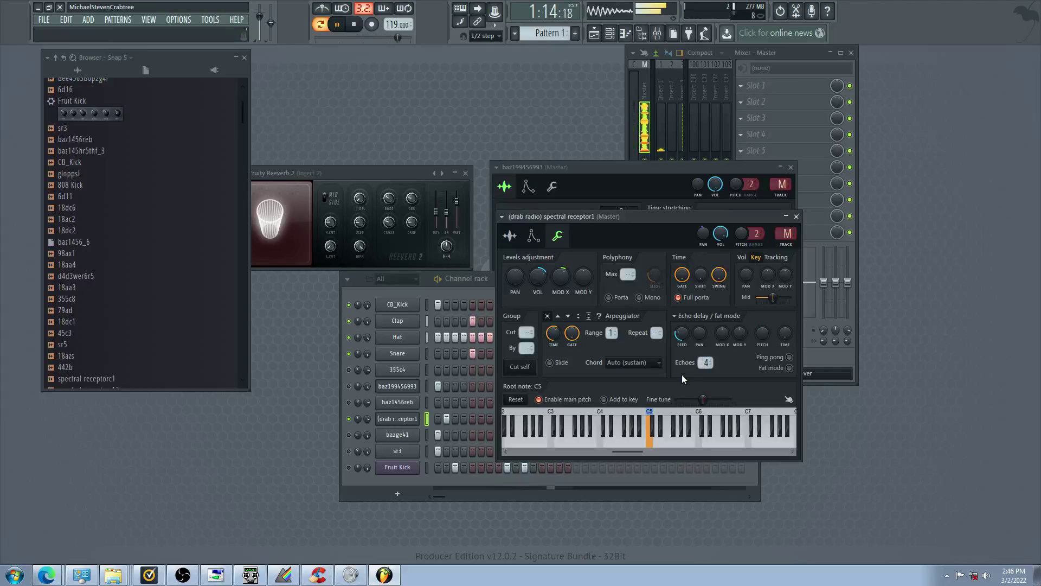
Adjust the drab radio receptor's Mod X level and route the channel to mixer insert 2
drag(561, 276, 561, 285)
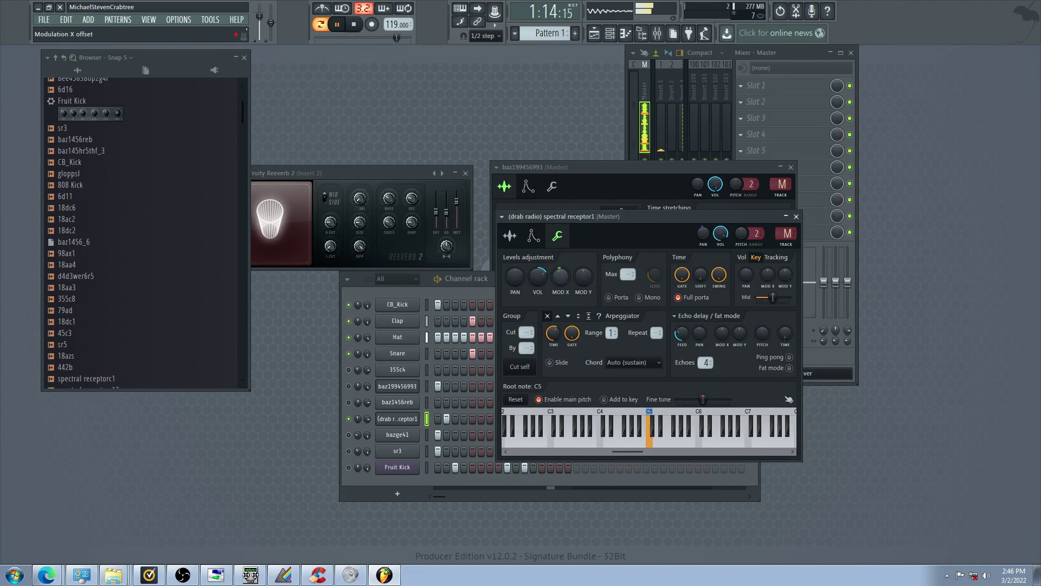
drag(789, 233, 789, 226)
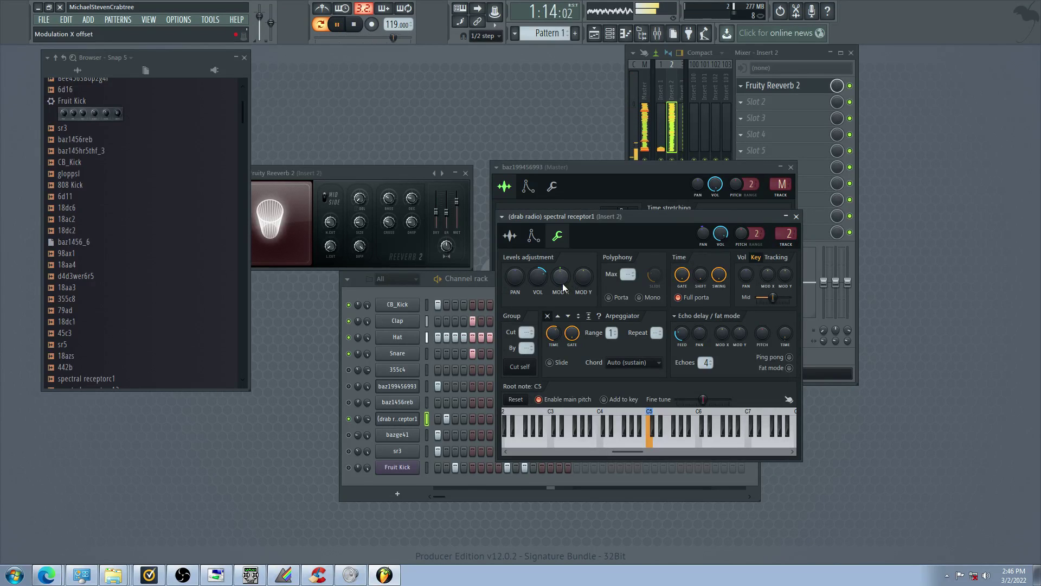
click(358, 472)
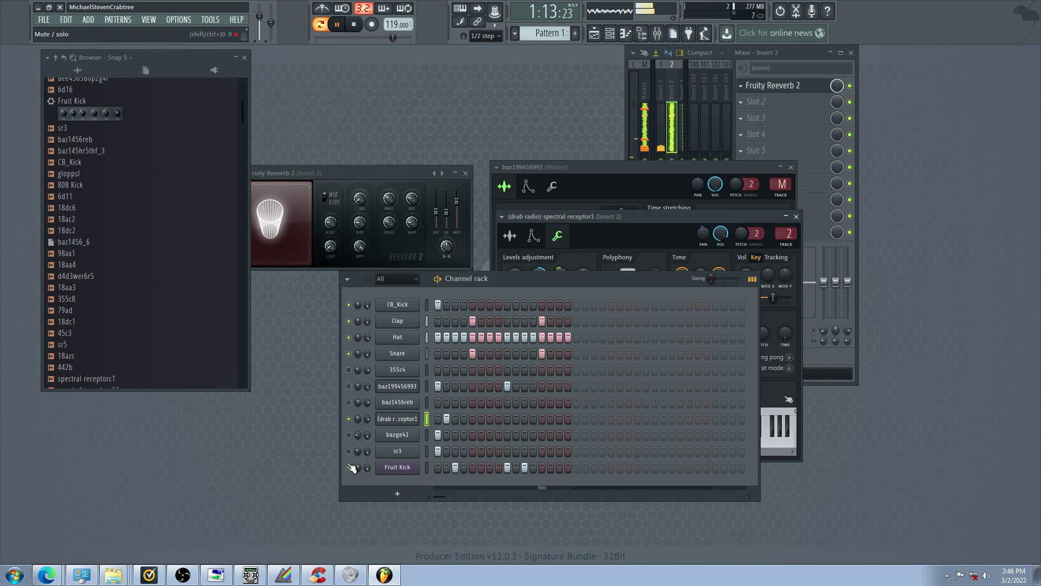
Set the Snare's time-stretching mode to Auto and its root note to A#4, and adjust its volume level
click(398, 353)
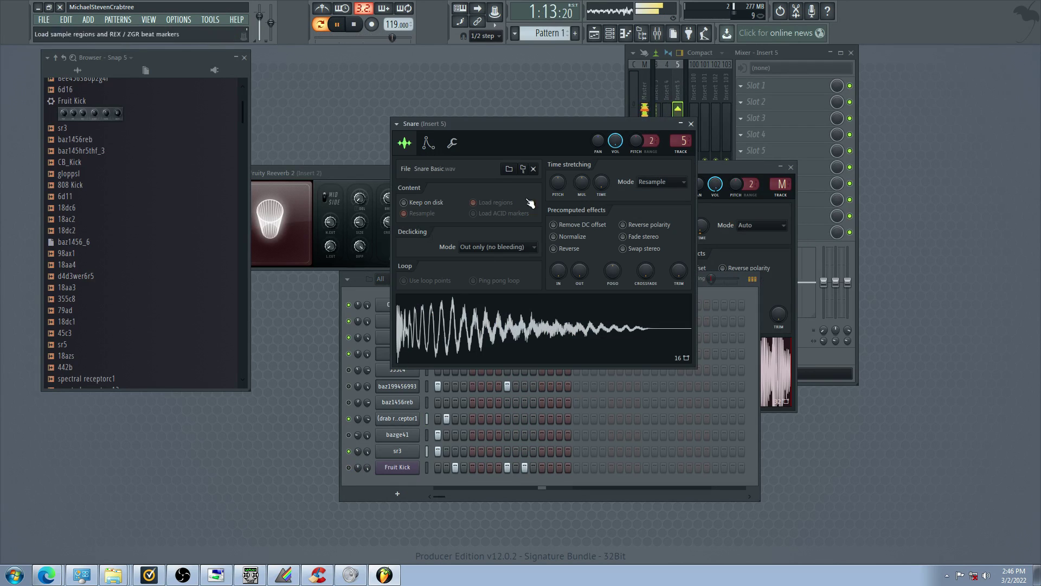
click(429, 143)
drag(427, 249, 427, 274)
drag(462, 249, 499, 257)
drag(407, 236, 478, 240)
right_click(575, 342)
right_click(534, 333)
click(452, 142)
drag(438, 186, 439, 179)
Unmute bazge41 and baz199456993, mute sr3, and open the Snare's sample settings
click(349, 435)
click(349, 452)
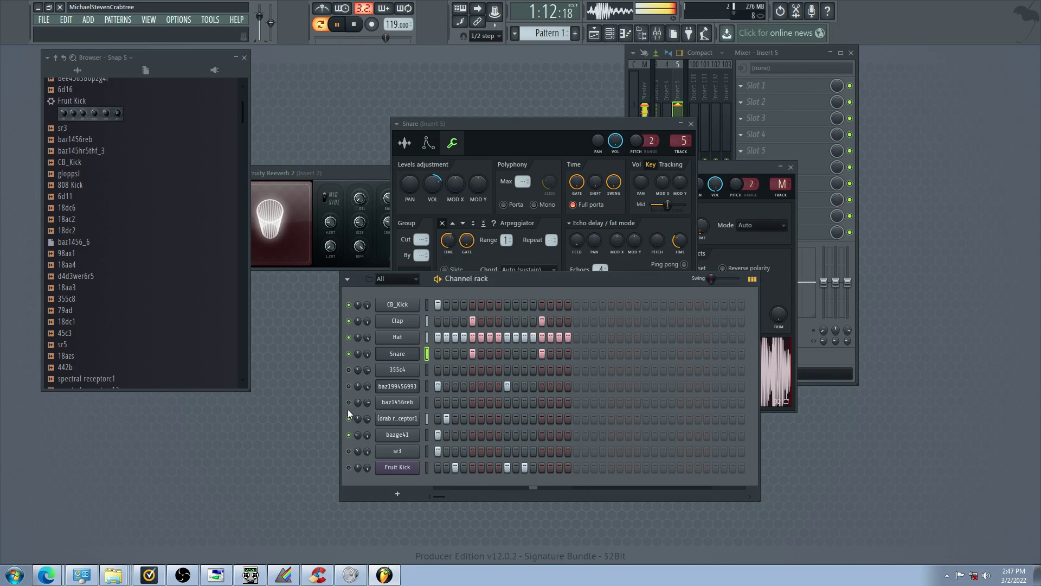
click(349, 386)
click(398, 353)
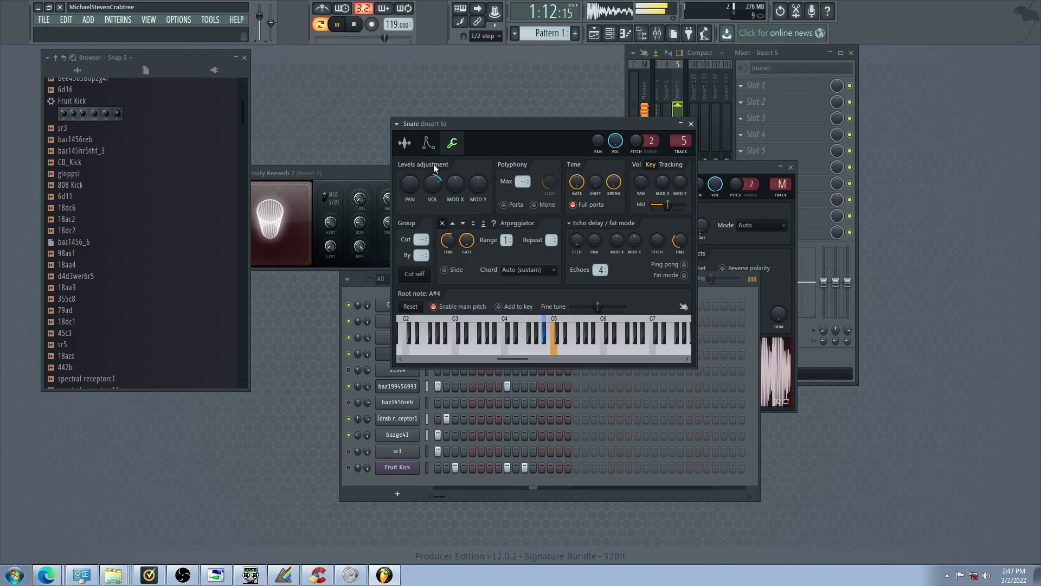
click(405, 143)
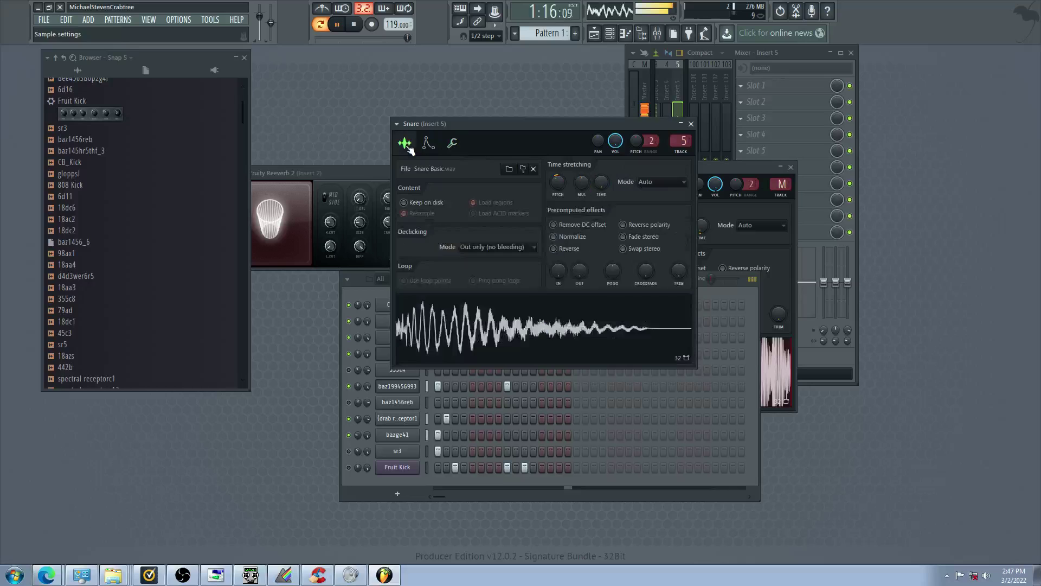
Unmute baz1456reb, mute bazge41, and remove baz199456993's hit on step 1
click(355, 401)
click(438, 404)
click(438, 402)
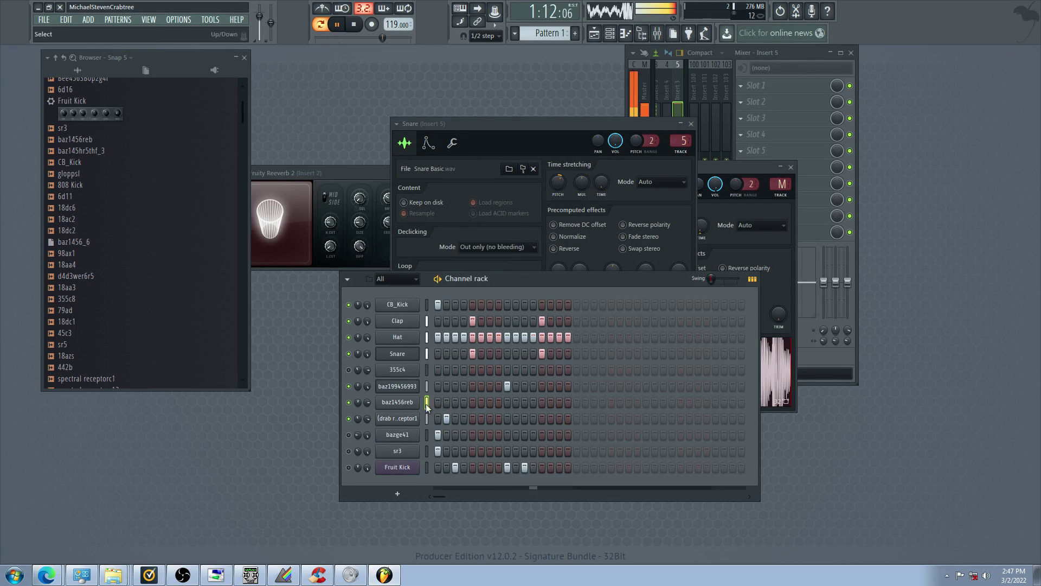
Turn baz1456reb's echo feedback down to nothing, then mute baz199456993 and unmute 355c4
click(398, 402)
click(373, 126)
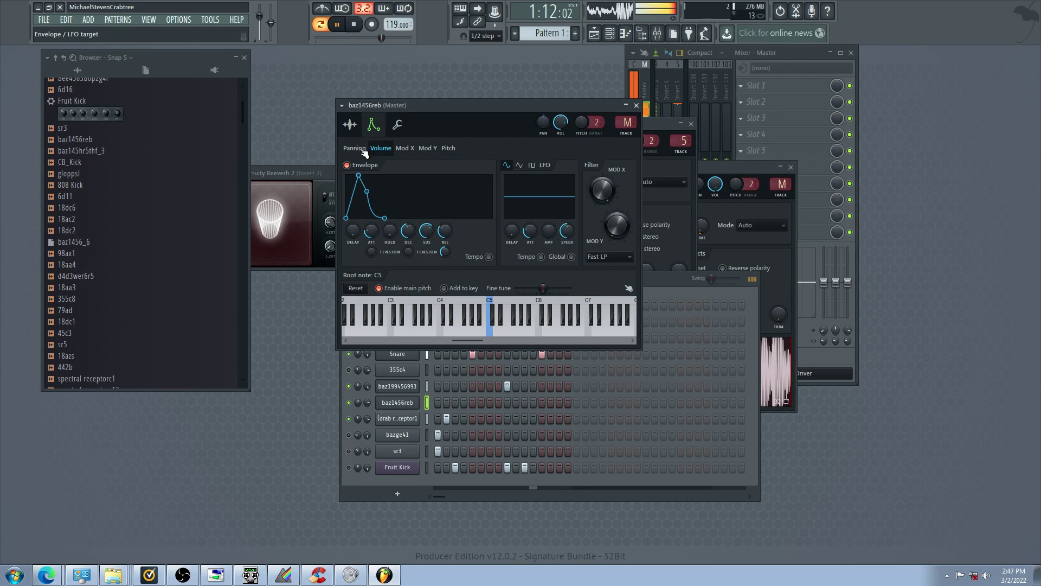
click(397, 124)
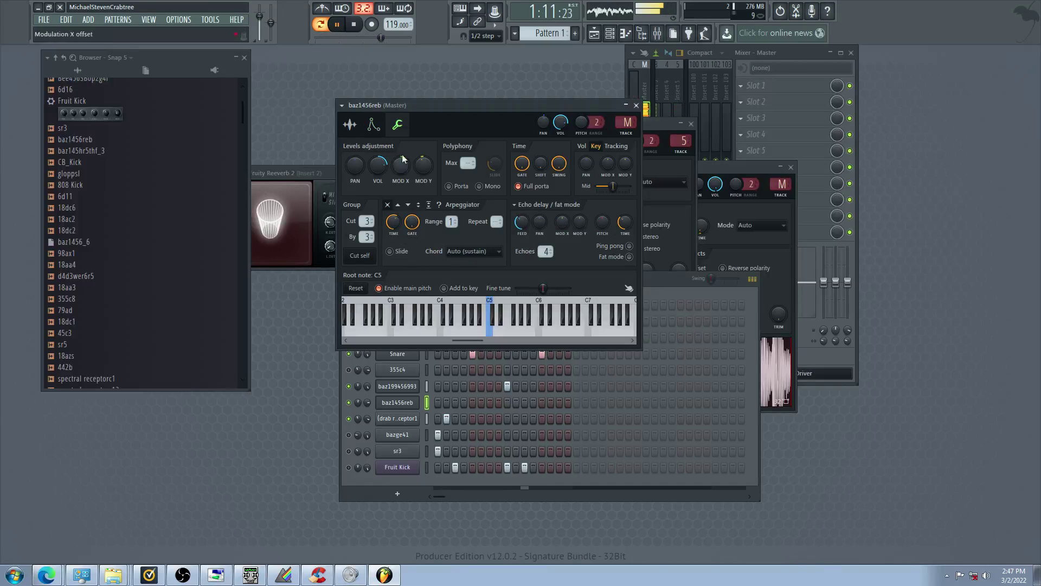
click(446, 404)
click(348, 385)
click(349, 369)
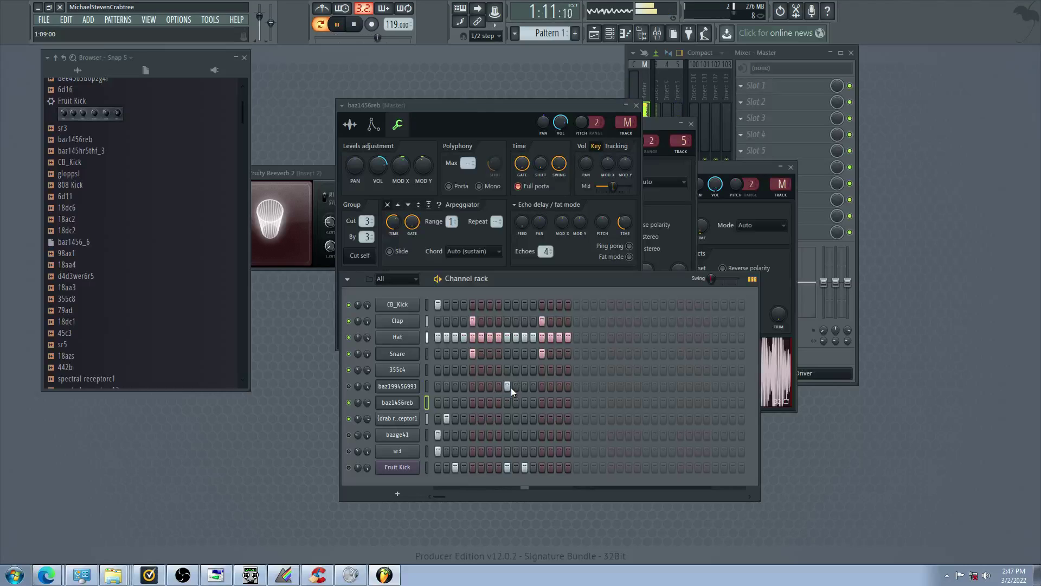
Shape baz199456993's volume envelope into a short hold without sustain or release, and unmute the channel
click(404, 388)
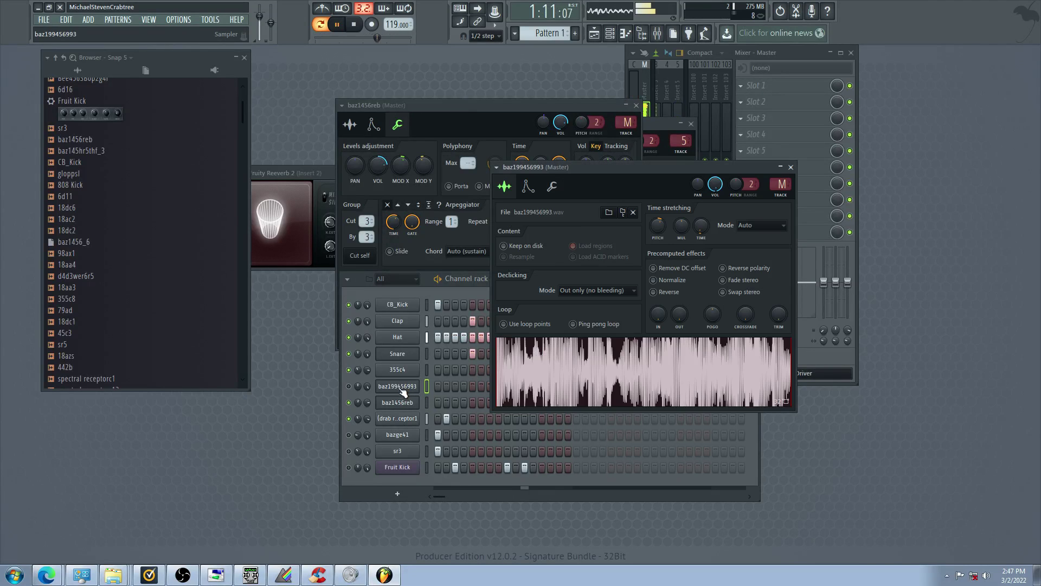
click(527, 186)
drag(562, 292, 592, 320)
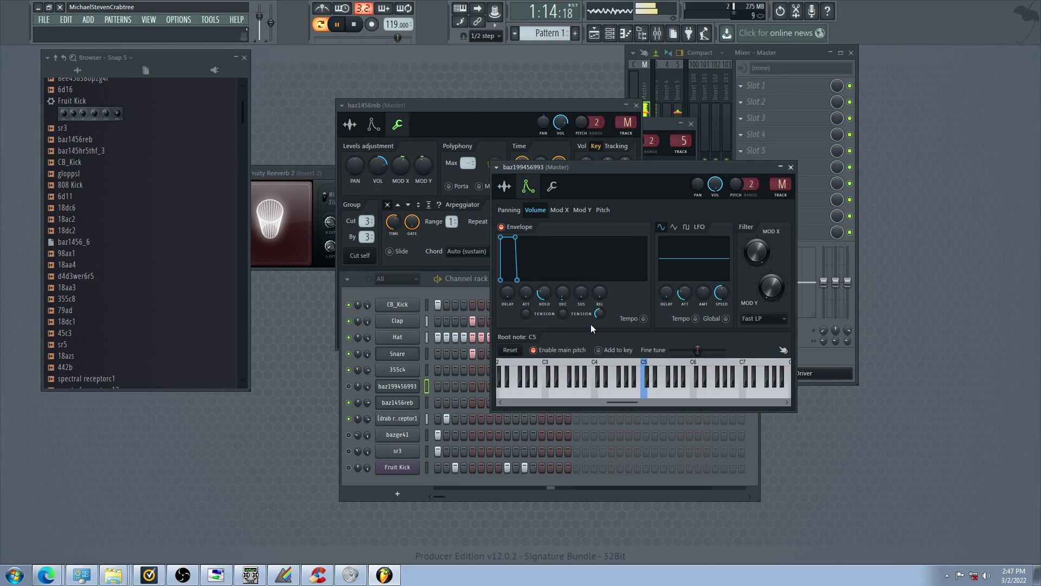
click(438, 388)
click(348, 386)
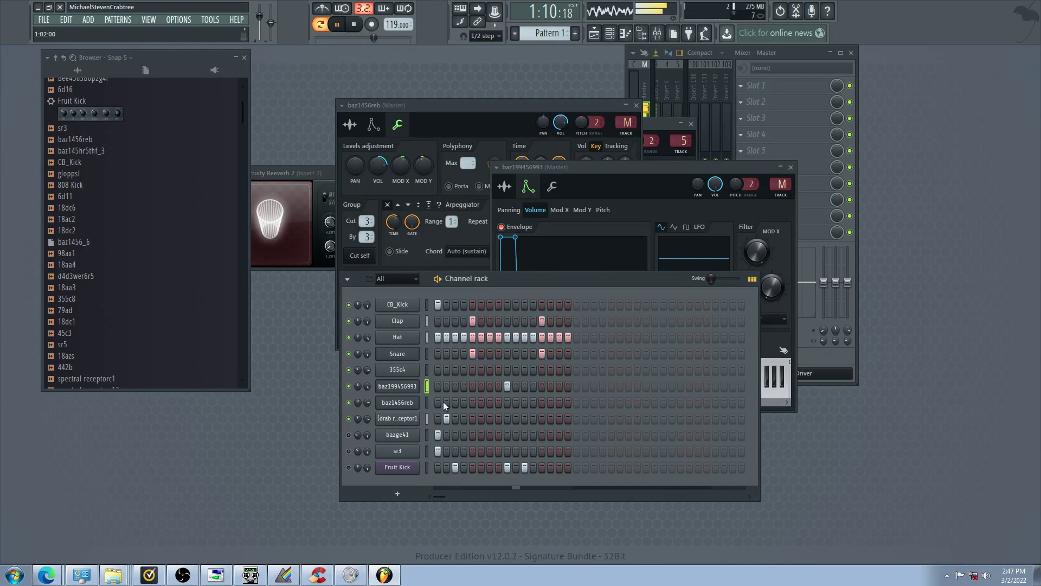
Add baz199456993 hits on steps 3, 7 and 15, and unmute Fruit Kick
click(456, 386)
click(472, 385)
click(472, 385)
click(489, 386)
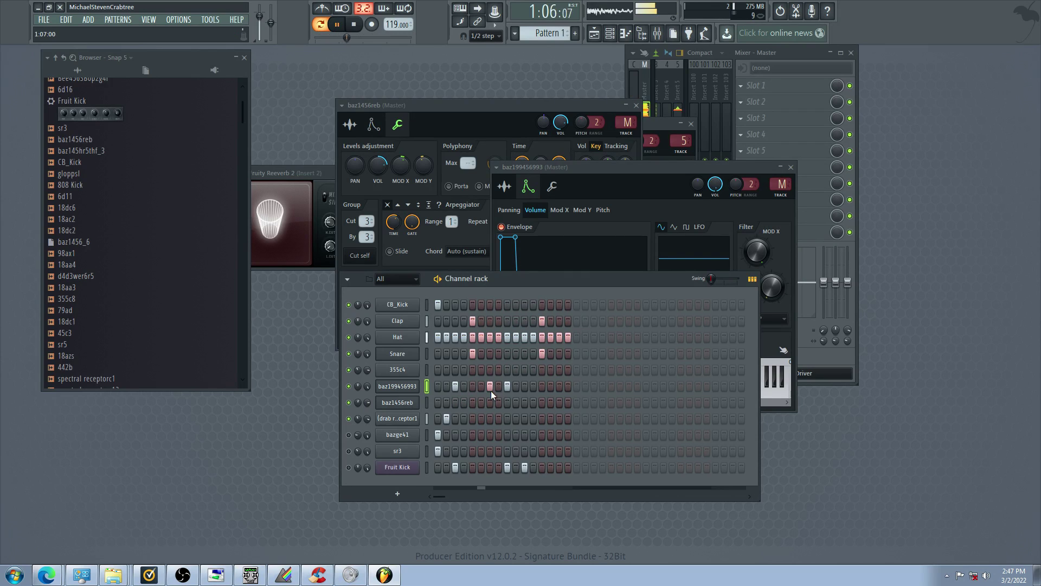
click(439, 403)
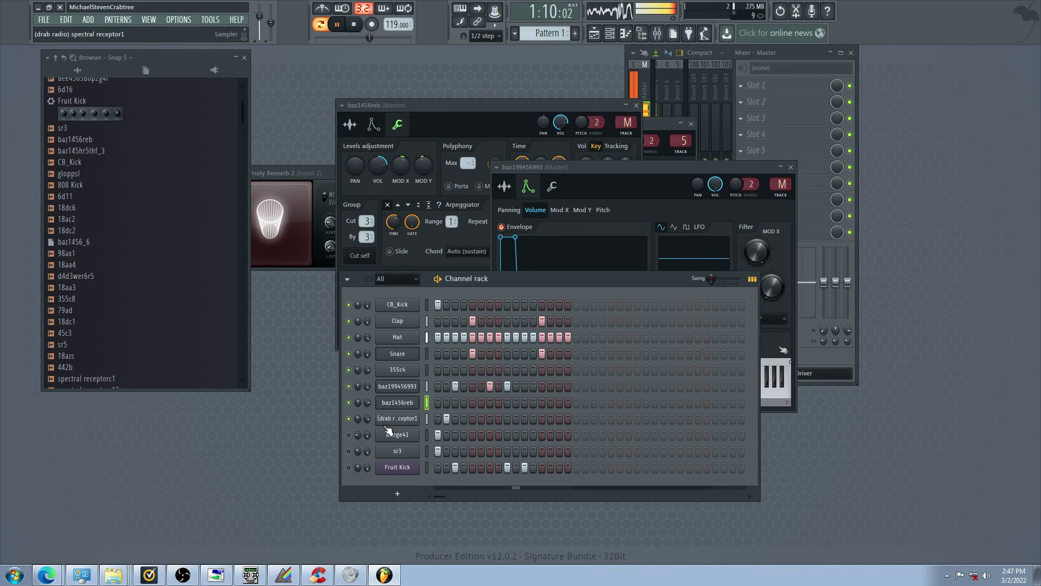
click(349, 468)
click(533, 386)
click(558, 386)
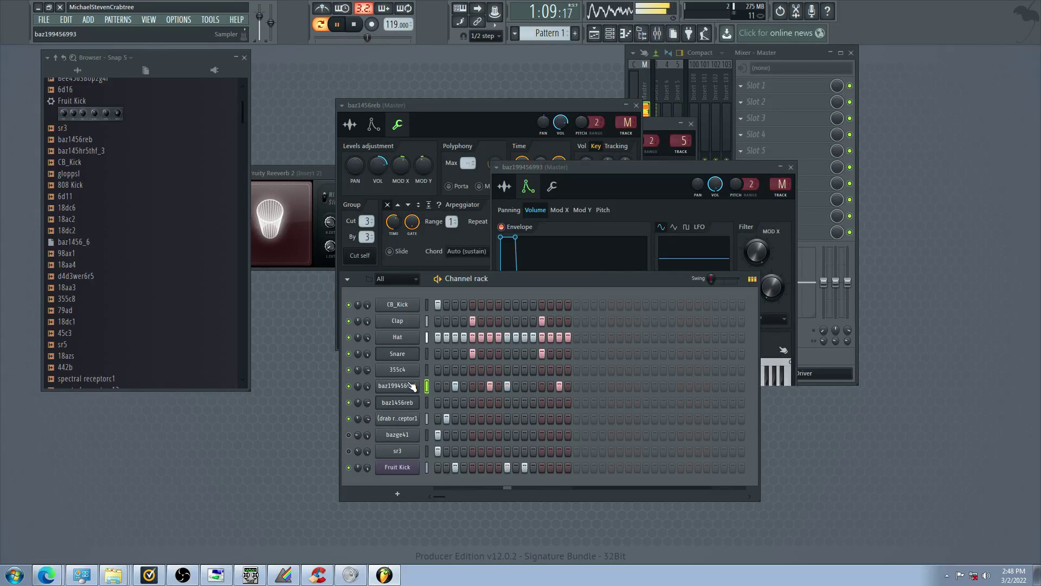
Adjust baz199456993's time-stretch pitch, then unmute bazge41 and sr3 and mute Hat and the drab radio receptor
click(413, 386)
click(505, 186)
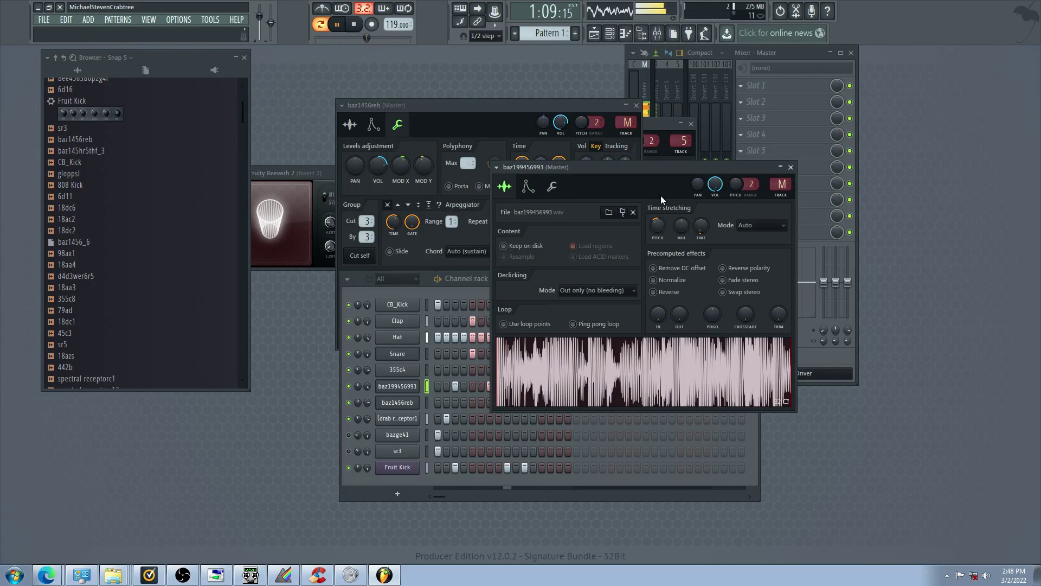
click(349, 419)
click(349, 435)
click(349, 451)
click(348, 337)
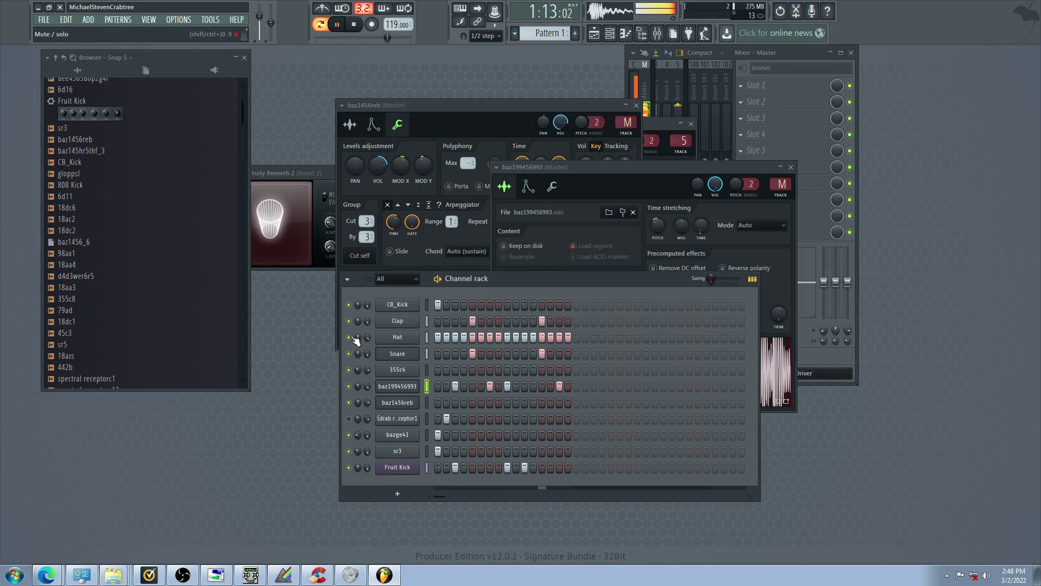
click(438, 305)
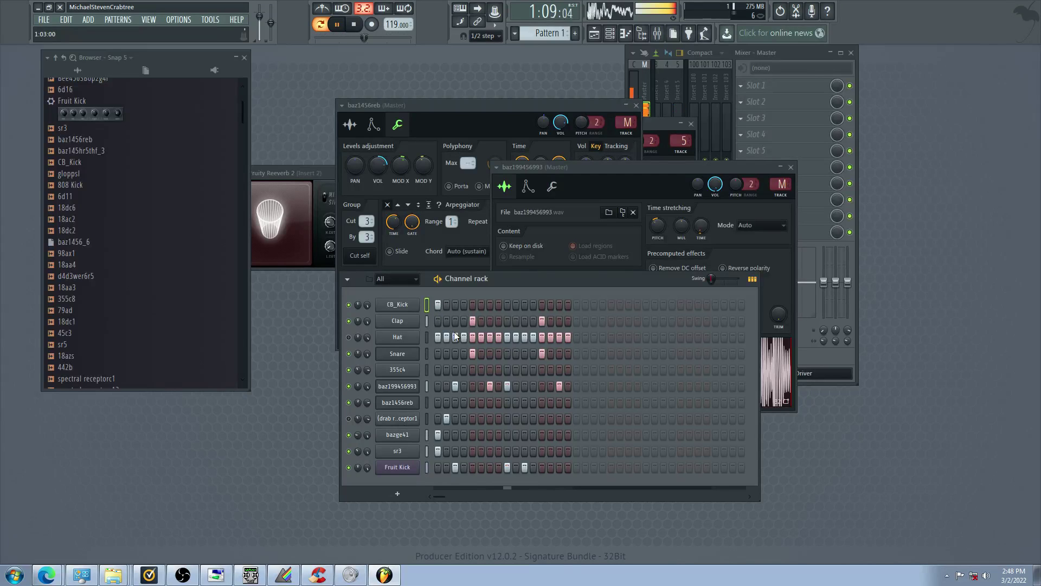
Add a baz1456reb hit on step 1, mute bazge41, baz1456reb and baz199456993, and unmute the drab radio receptor
click(349, 434)
click(349, 418)
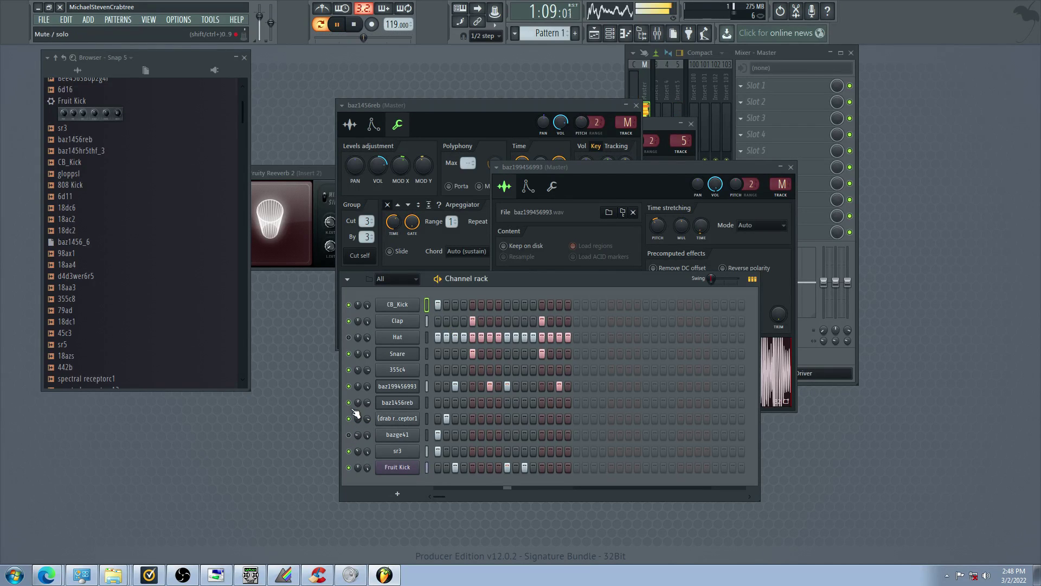
click(438, 402)
click(348, 434)
click(349, 403)
click(348, 435)
click(348, 418)
Load the sample baz1456t3gr3 from the OctaFood folder into the baz1456reb channel
click(395, 402)
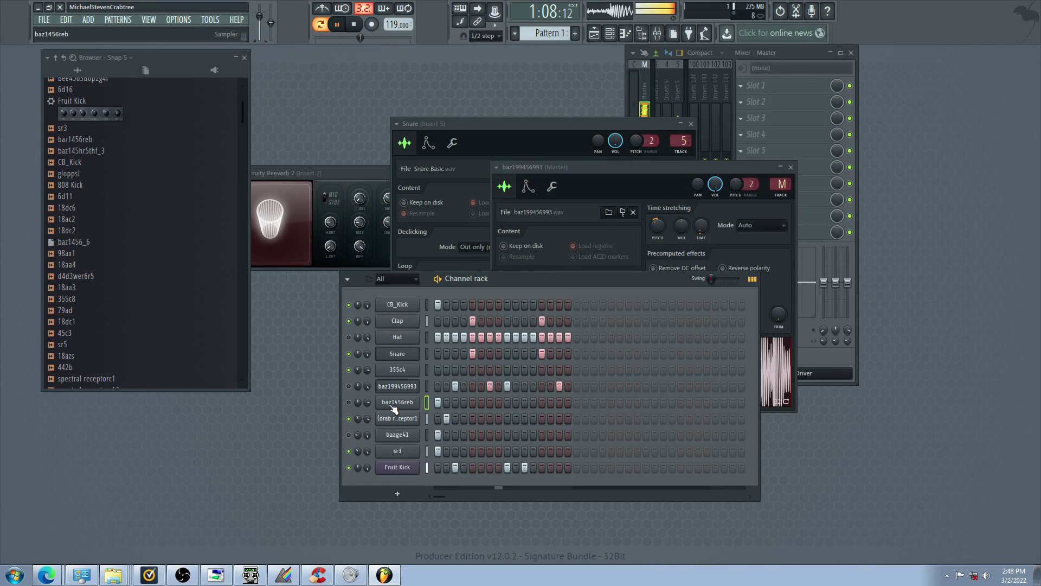
click(398, 403)
right_click(412, 403)
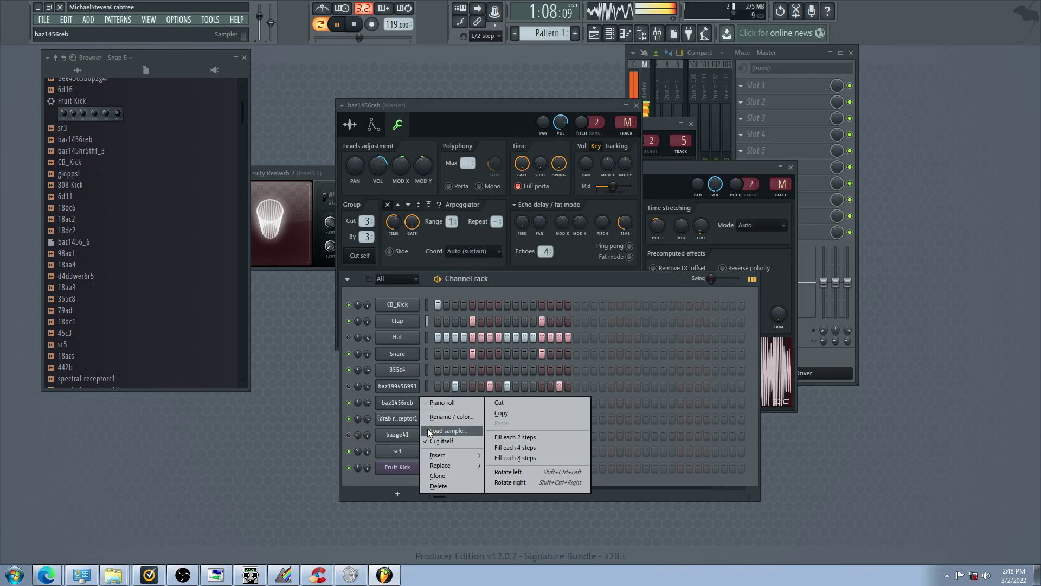
click(446, 430)
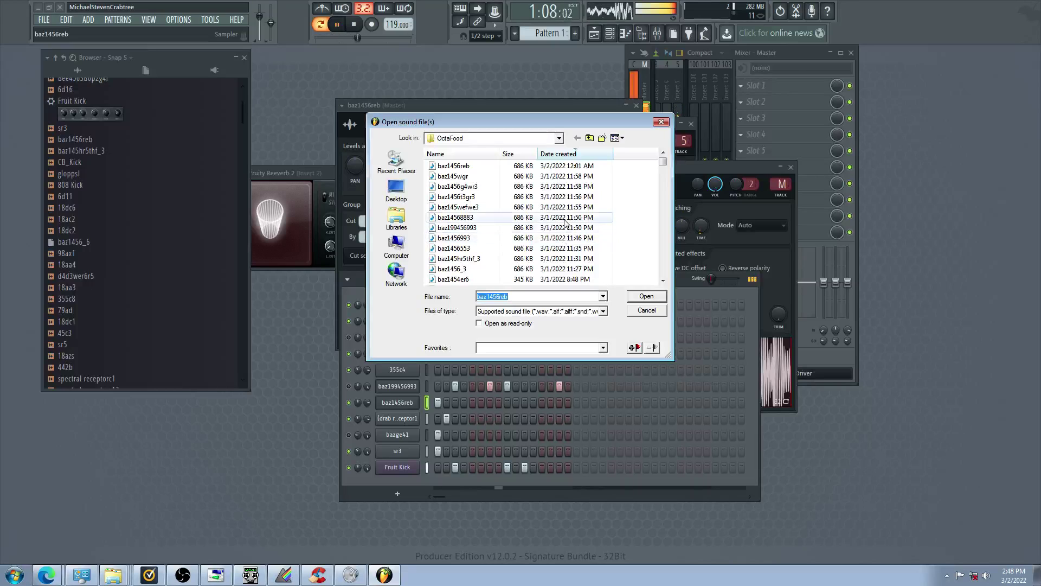
double_click(564, 196)
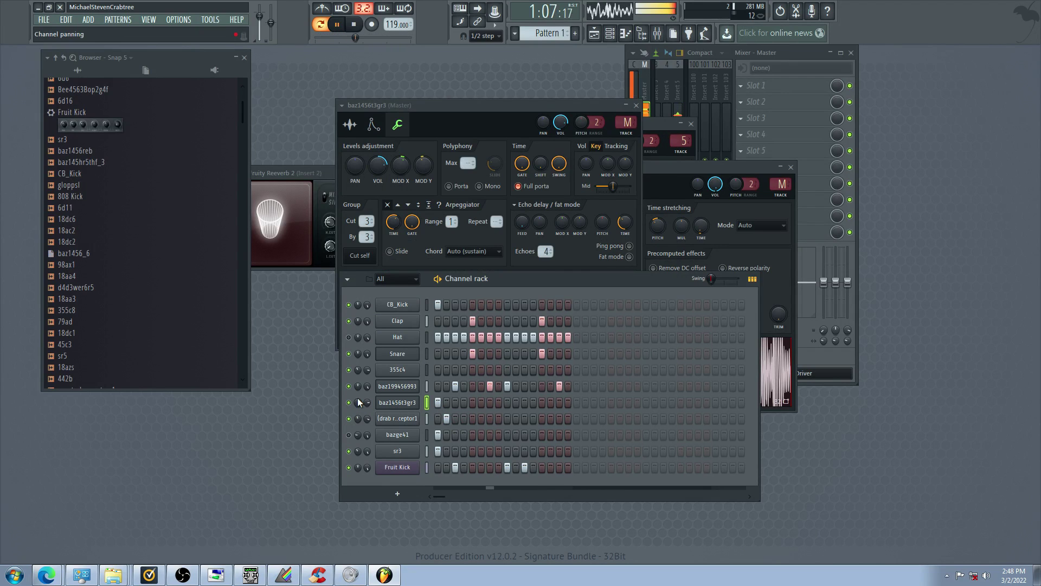
Mute baz199456993, baz1456t3gr3, sr3 and Fruit Kick, leaving the drab radio receptor playing with the kick, clap and snare
click(349, 418)
click(350, 436)
click(350, 451)
click(349, 435)
click(349, 386)
click(349, 402)
click(349, 418)
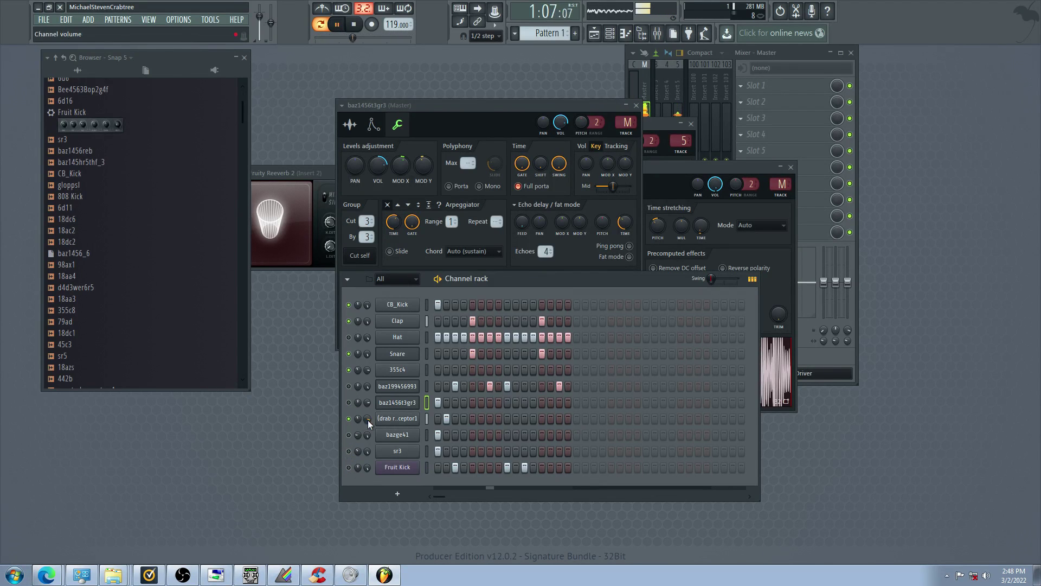
Route the drab radio receptor back to the Master track and adjust its Mod X and volume levels
click(390, 418)
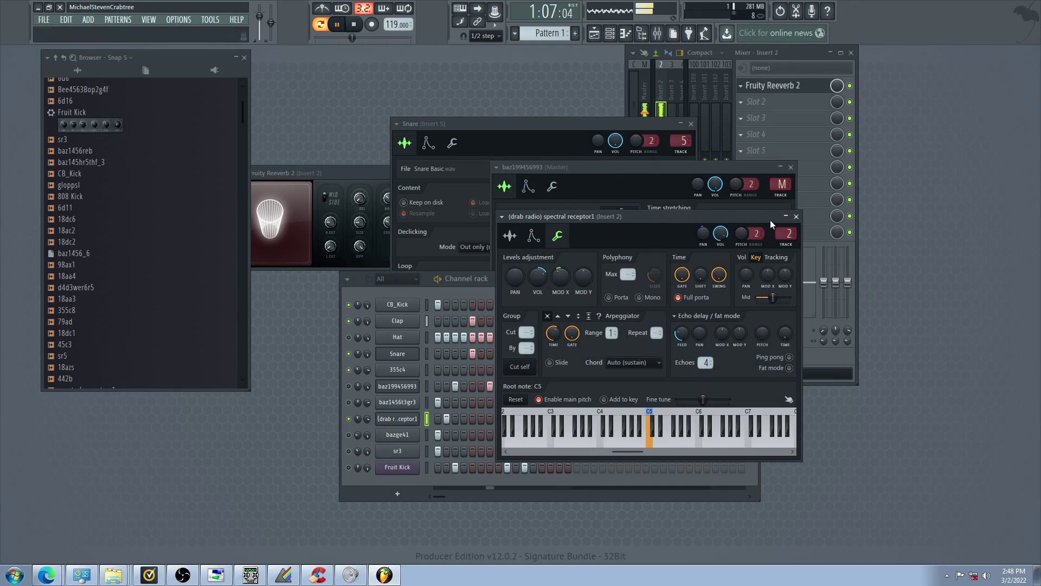
drag(787, 233, 787, 242)
drag(564, 277, 555, 276)
drag(544, 278, 544, 280)
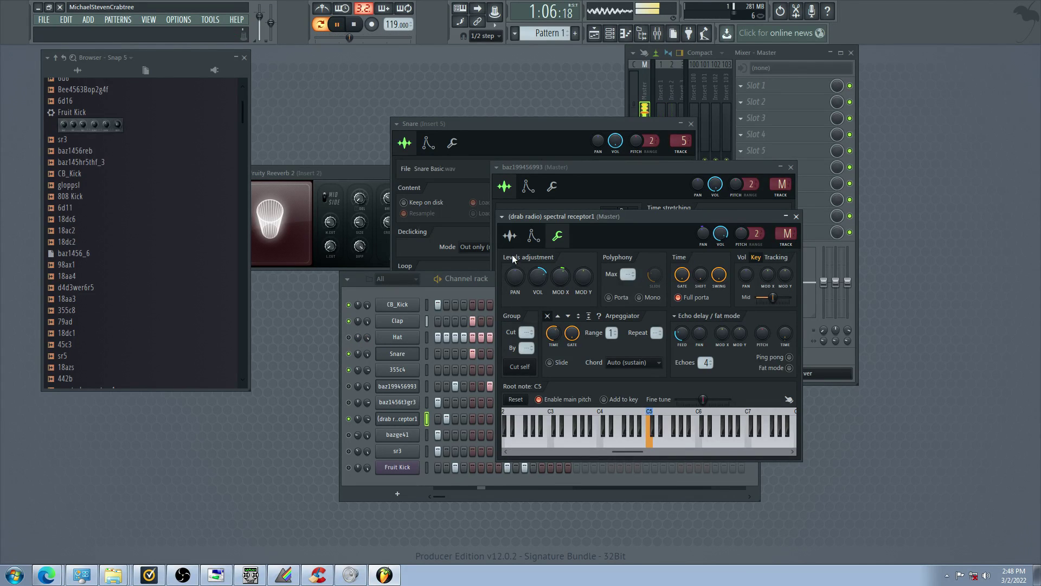
Add a panning LFO to the drab radio receptor, turn on its Tempo option and adjust its speed
click(534, 238)
click(519, 261)
scroll(704, 346, up, 3)
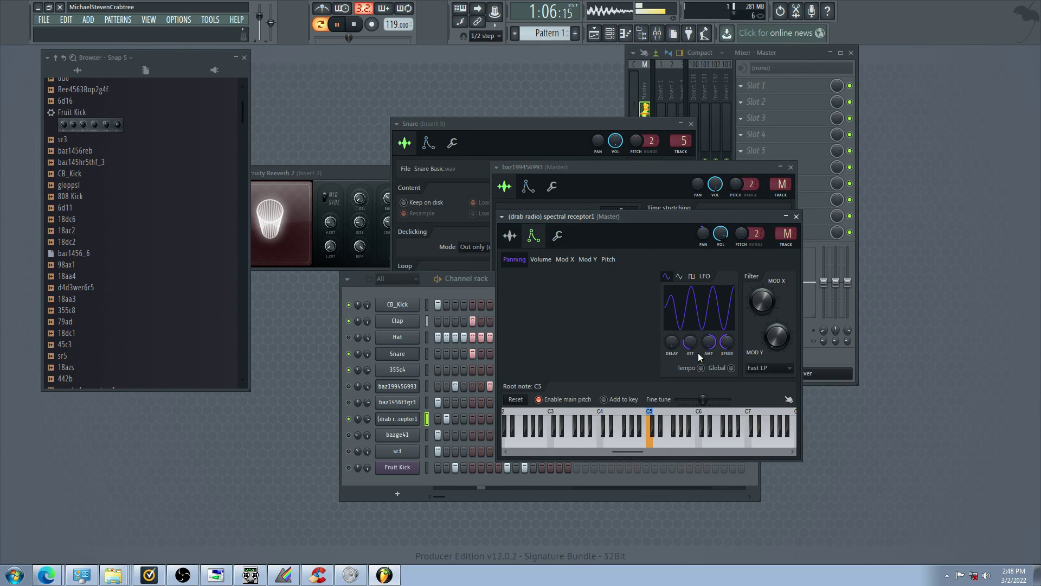
click(730, 369)
click(701, 367)
click(730, 368)
drag(725, 343, 716, 329)
Tempo-sync the drab radio receptor's volume LFO and envelope, make the LFO global, and adjust its attack and the envelope decay
click(540, 259)
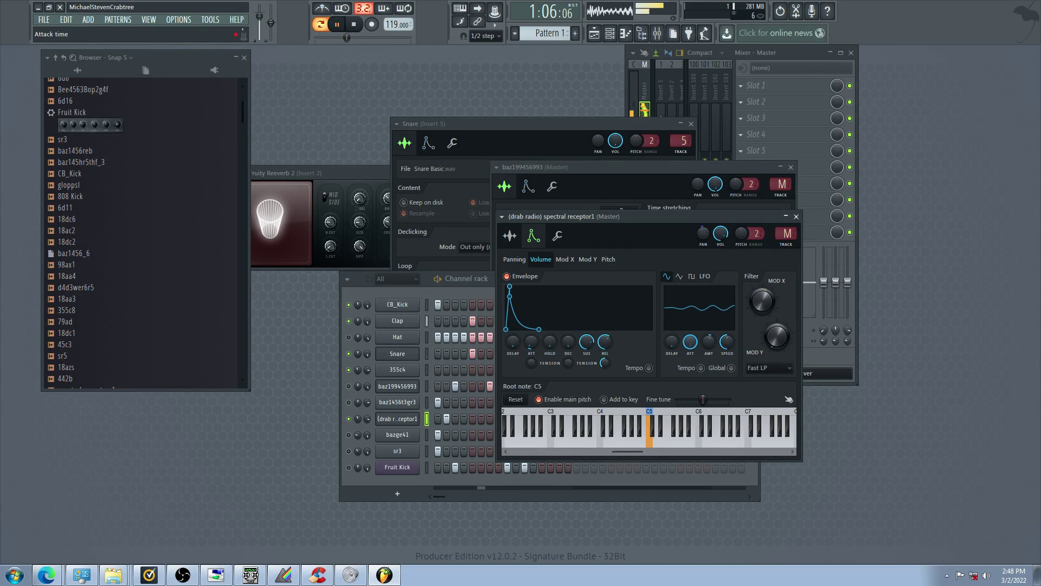
drag(690, 341, 689, 369)
click(701, 368)
click(730, 369)
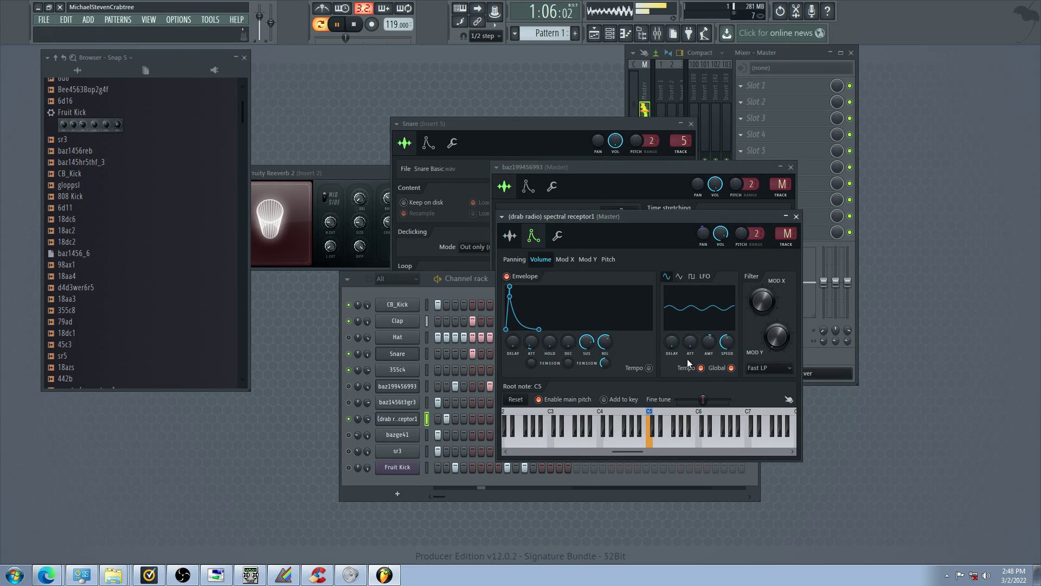
click(649, 369)
drag(568, 342, 567, 336)
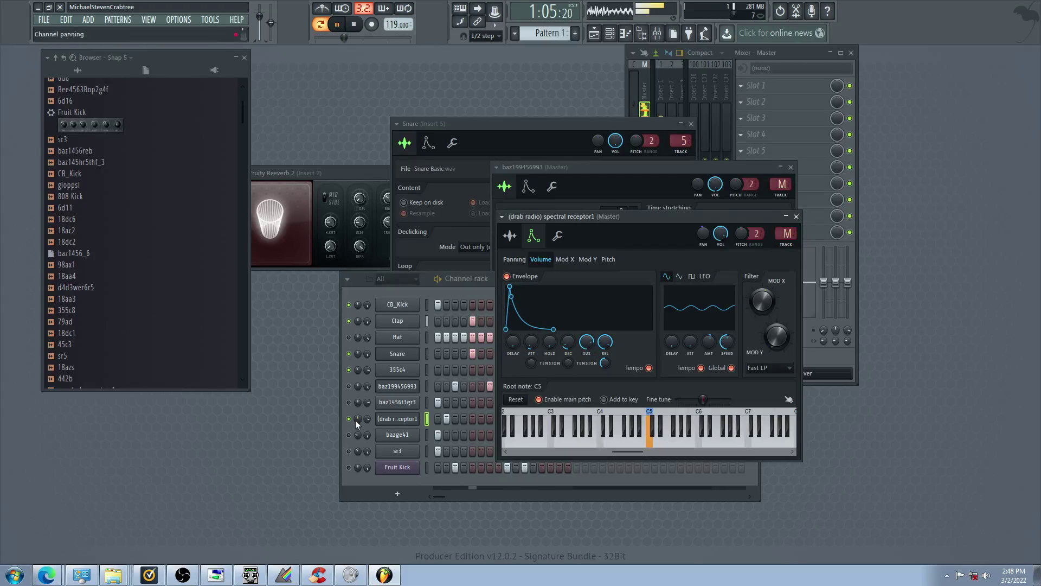
Mute the drab radio receptor and unmute sr3, baz199456993 and baz1456t3gr3
click(349, 453)
click(349, 386)
click(397, 418)
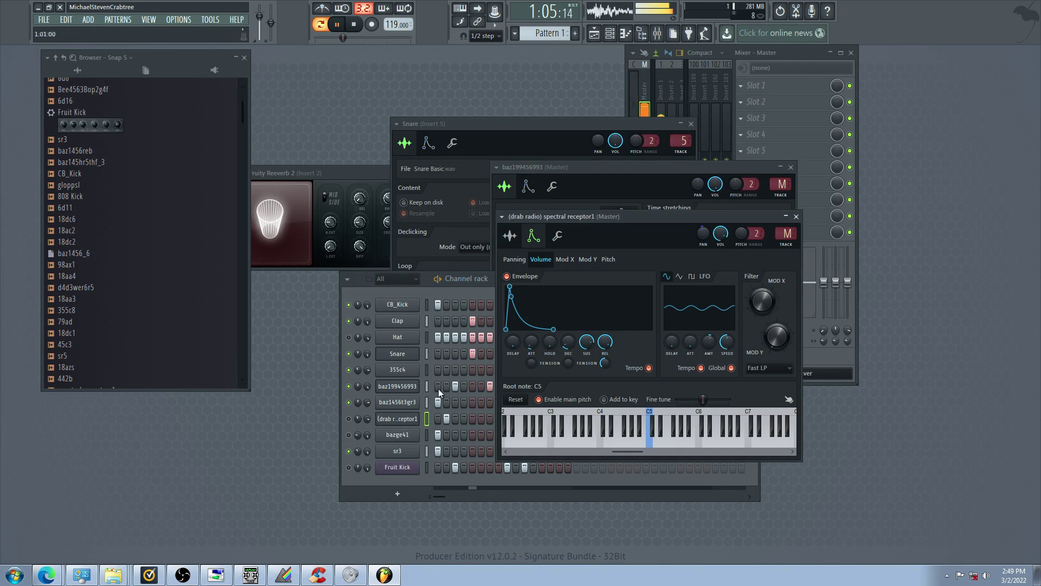
Adjust the drab radio receptor's pitch shift, unmute its channel and mute baz199456993
click(509, 235)
drag(667, 274, 667, 280)
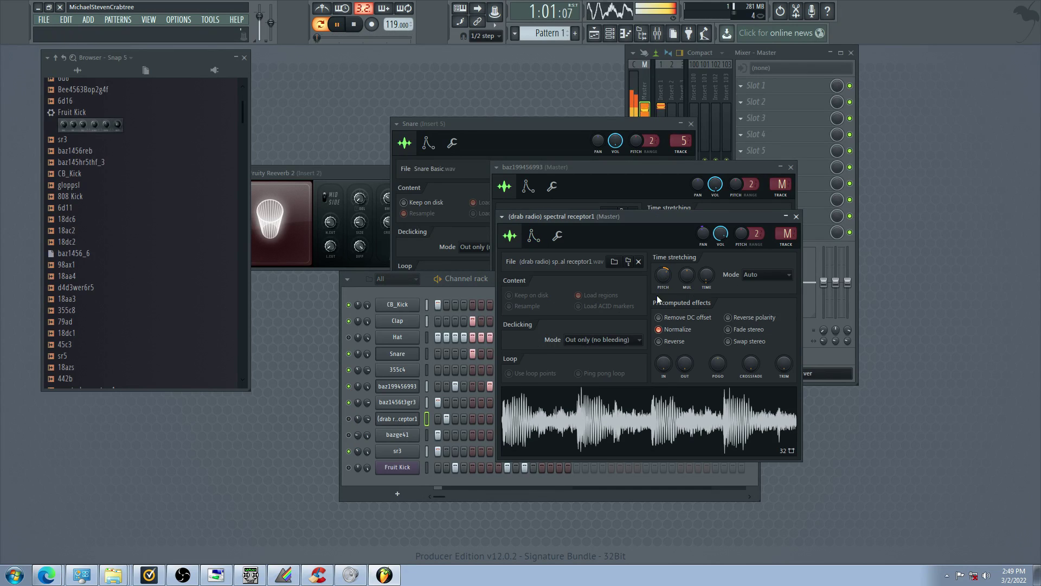
click(350, 419)
click(349, 386)
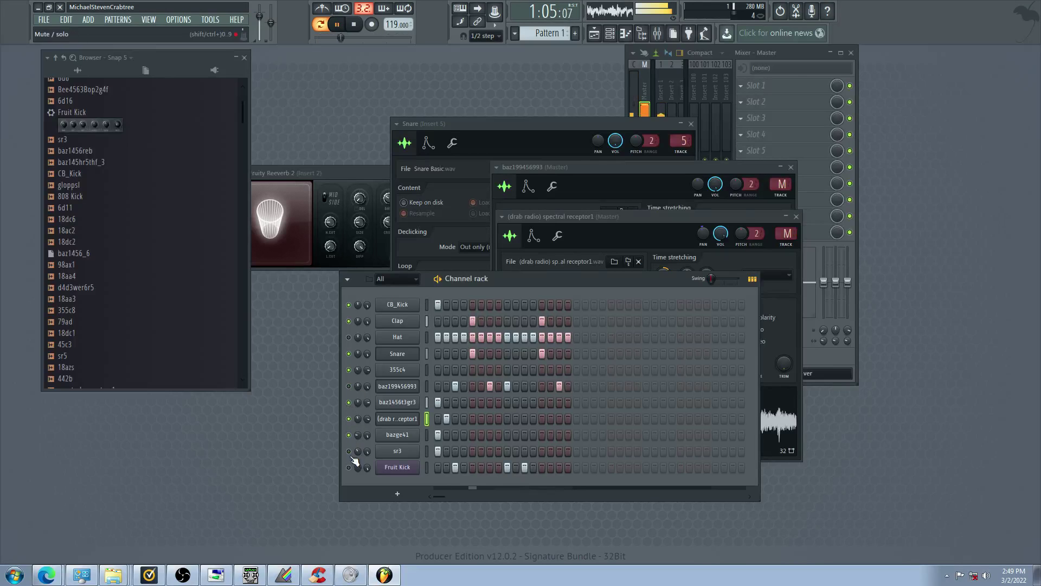
Unmute Fruit Kick, mute sr3 and move the drab radio receptor's hit to step 4
click(350, 466)
click(349, 452)
click(349, 435)
drag(358, 418, 358, 419)
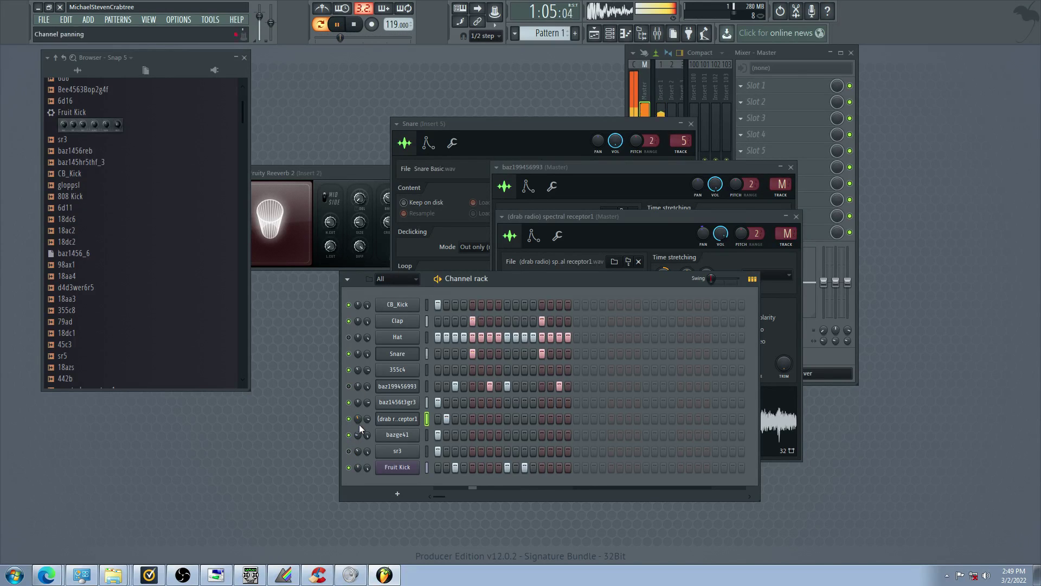
click(462, 418)
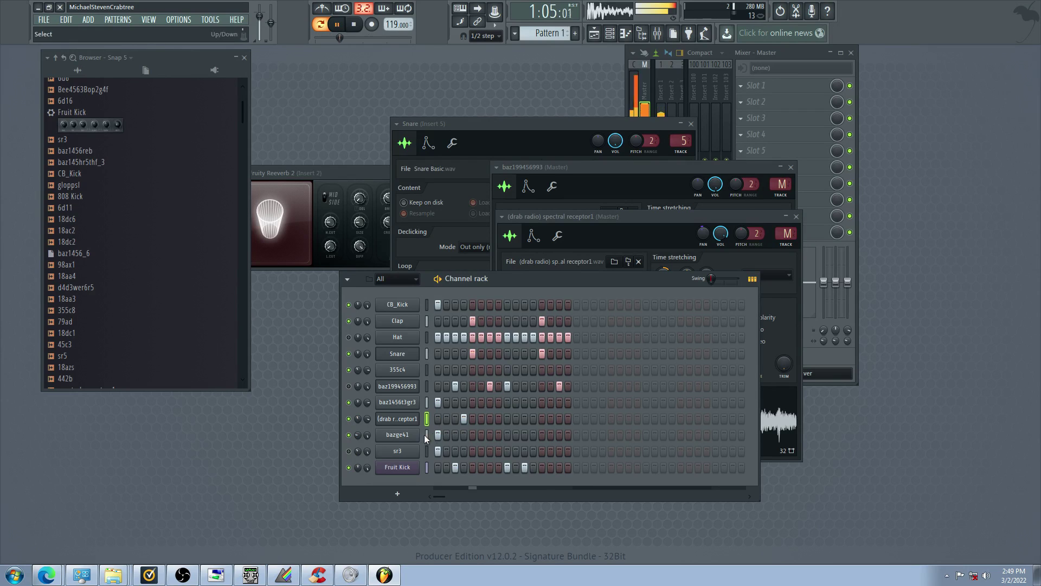
Unmute baz199456993 and sr3, mute Snare, CB_Kick and Fruit Kick, and move the drab radio receptor's hit to step 1
click(350, 386)
click(349, 337)
click(348, 353)
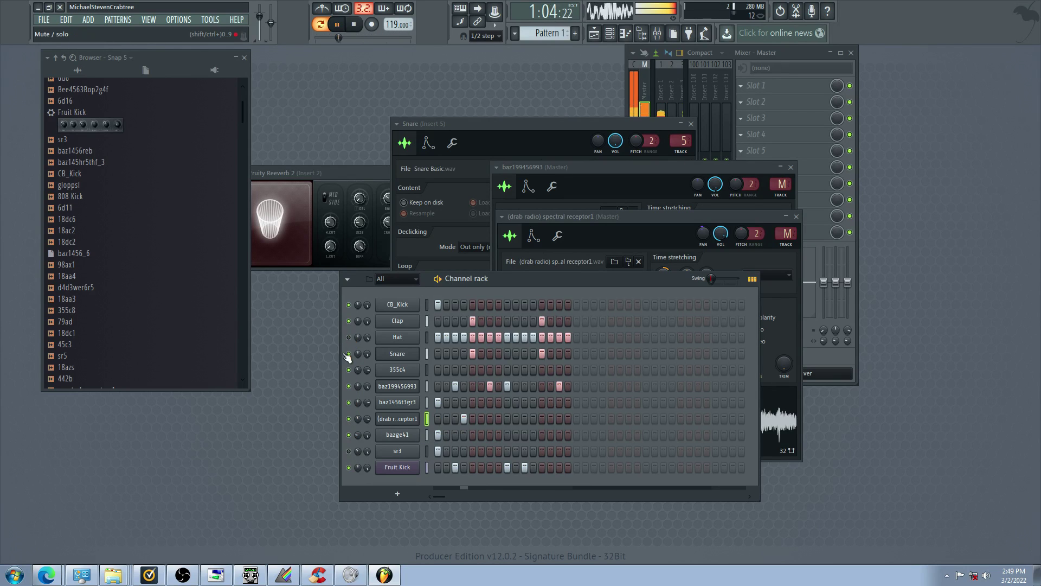
click(349, 306)
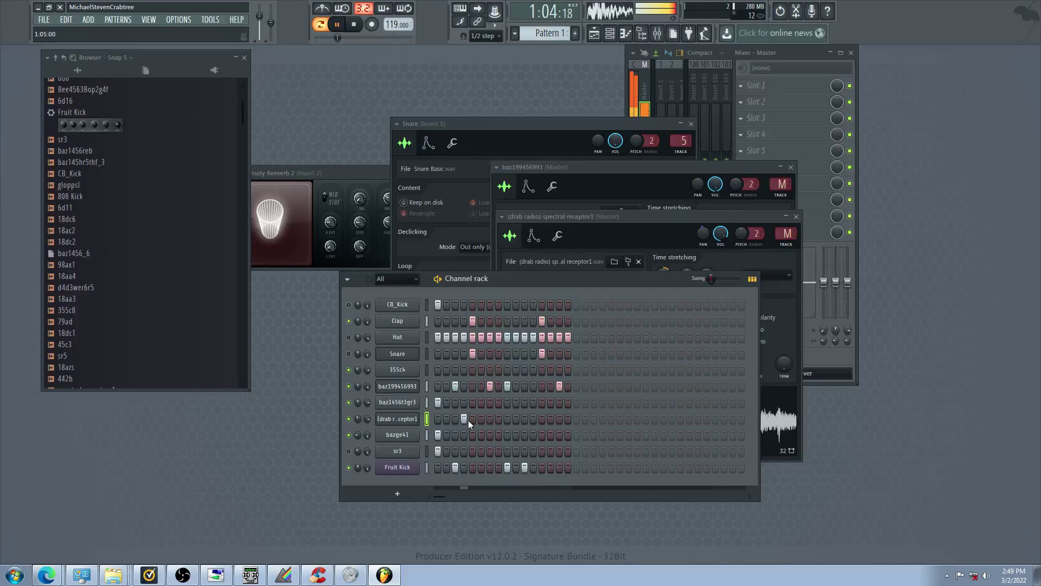
click(349, 451)
click(349, 468)
click(348, 435)
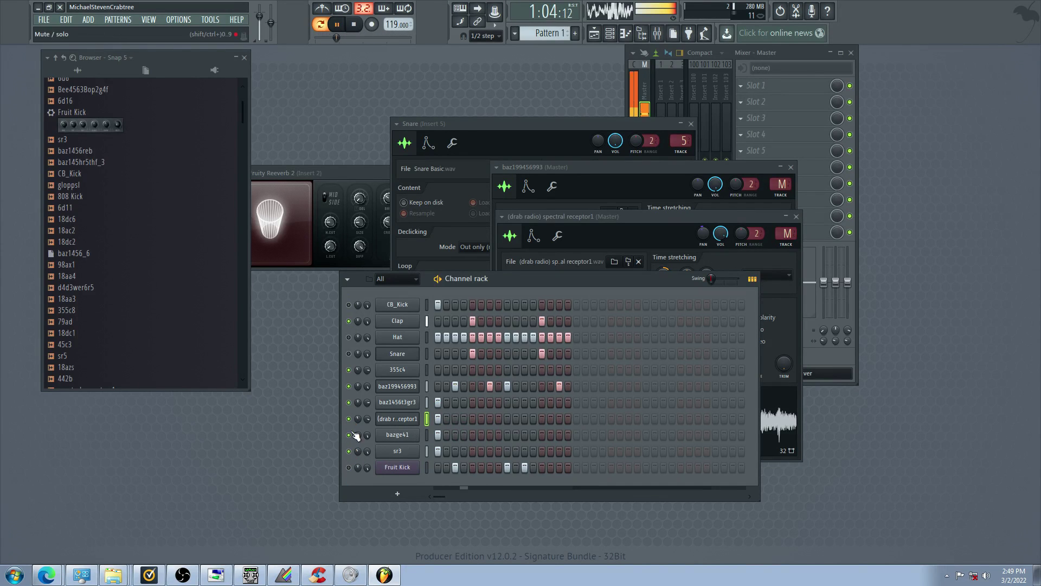
Mute bazge41, sr3, baz1456t3gr3 and baz199456993, and unmute Snare
click(349, 435)
click(348, 452)
click(349, 419)
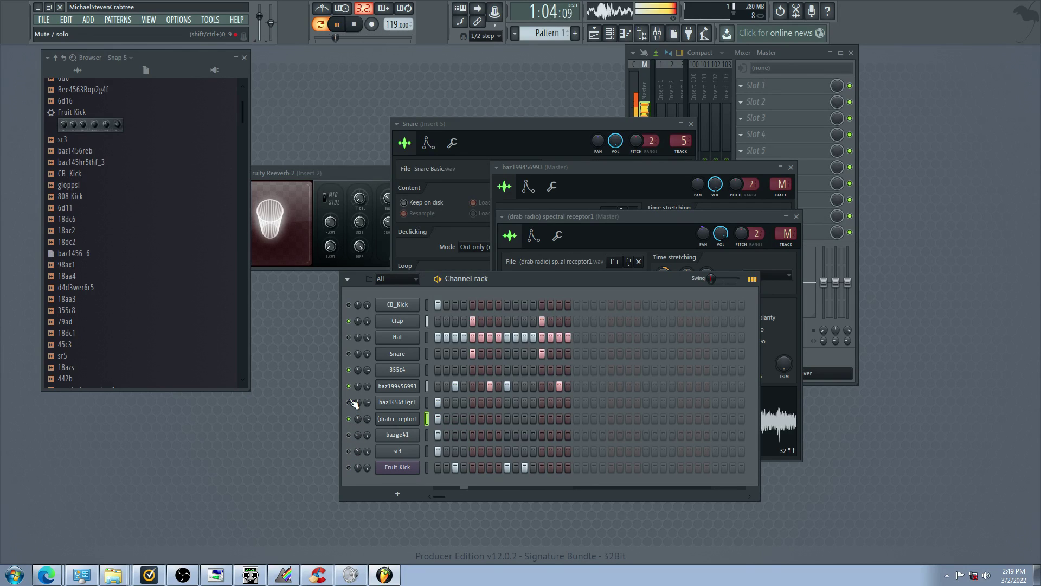
click(349, 385)
click(349, 354)
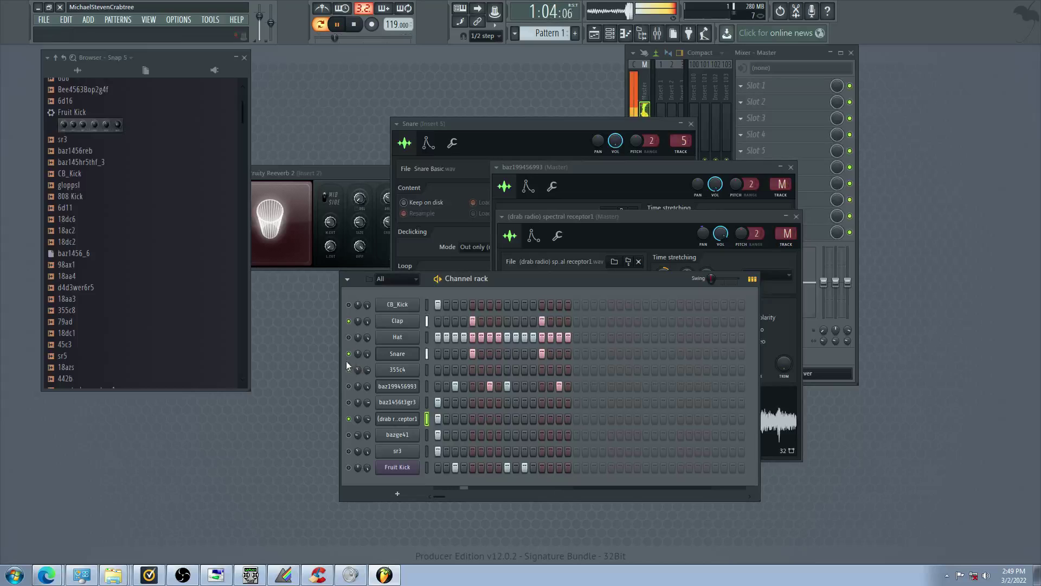
Add 355c4 hits on steps 2 and 9 and turn off the sample's Reverse effect
click(446, 370)
click(506, 369)
click(407, 369)
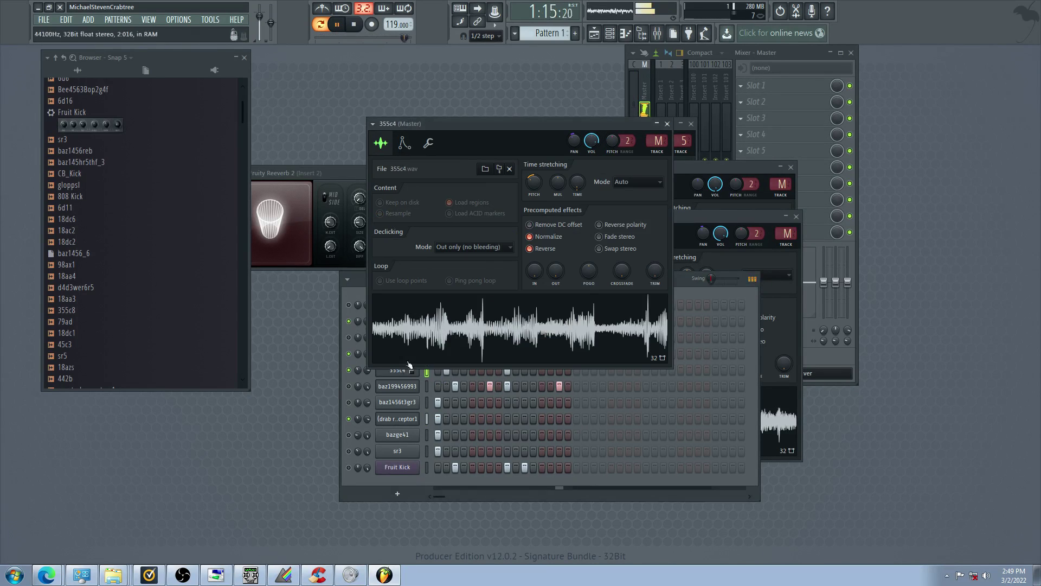
click(531, 250)
click(343, 432)
Fill the 355c4 row with hits on every step from 1 to 15 except steps 3 and 6
click(446, 370)
click(437, 370)
click(464, 370)
click(473, 369)
click(489, 371)
click(499, 371)
click(542, 370)
click(551, 369)
click(559, 370)
click(533, 370)
click(524, 370)
click(515, 371)
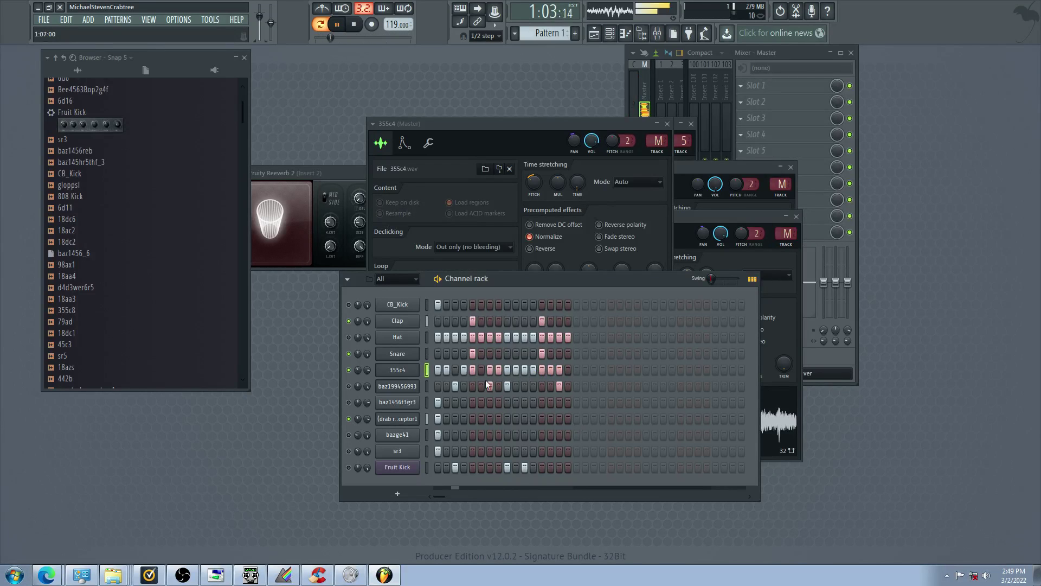
Review the 355c4 volume envelope and adjust the sample's pitch shift to near its centre position
click(398, 370)
drag(534, 183, 534, 164)
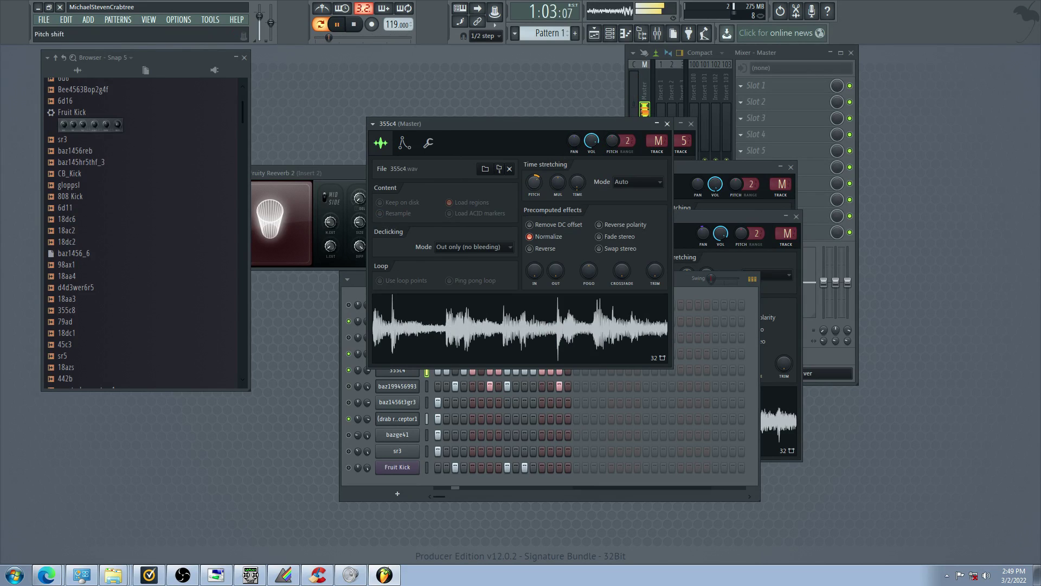
click(405, 142)
click(412, 167)
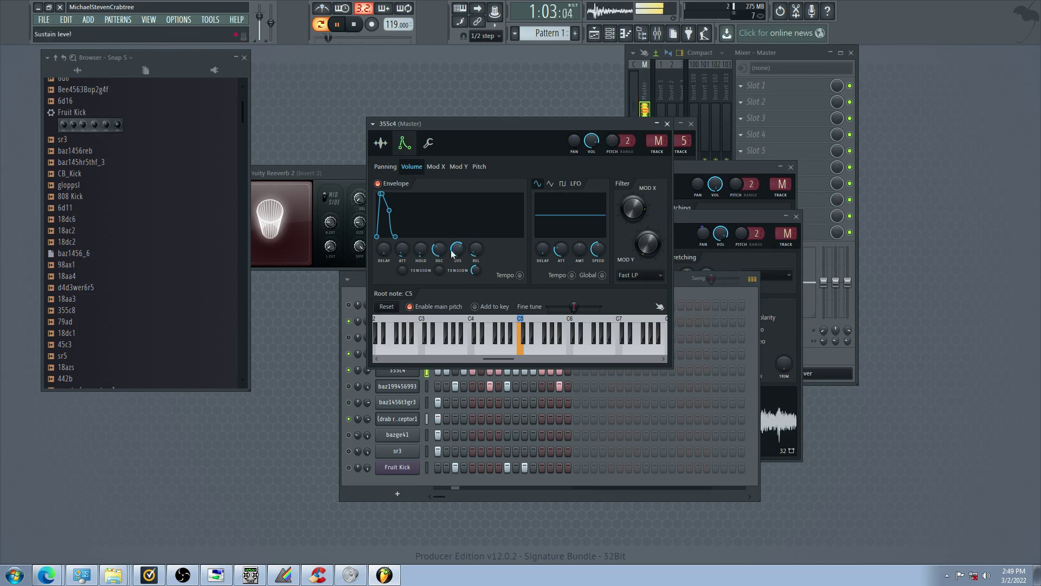
click(381, 143)
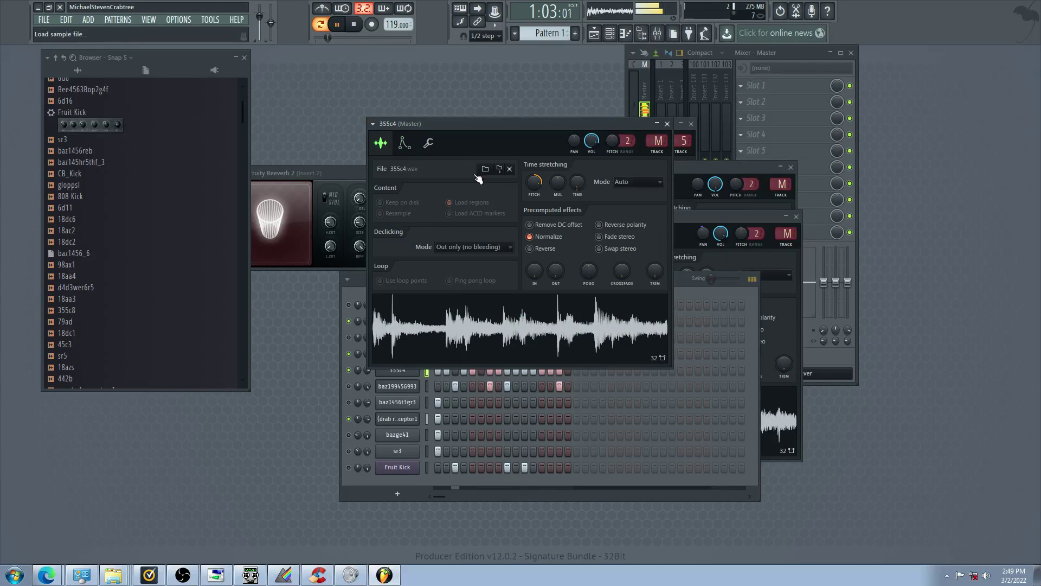
drag(534, 184, 535, 212)
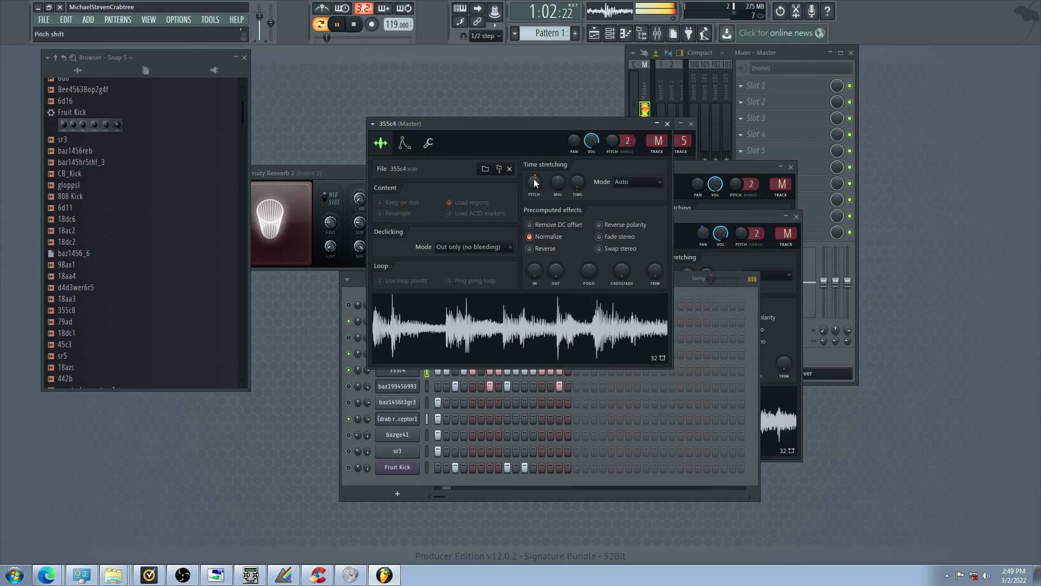
Thin out the 355c4 row to hits on steps 2, 4 and 9 only
click(354, 428)
click(447, 370)
drag(472, 370, 606, 376)
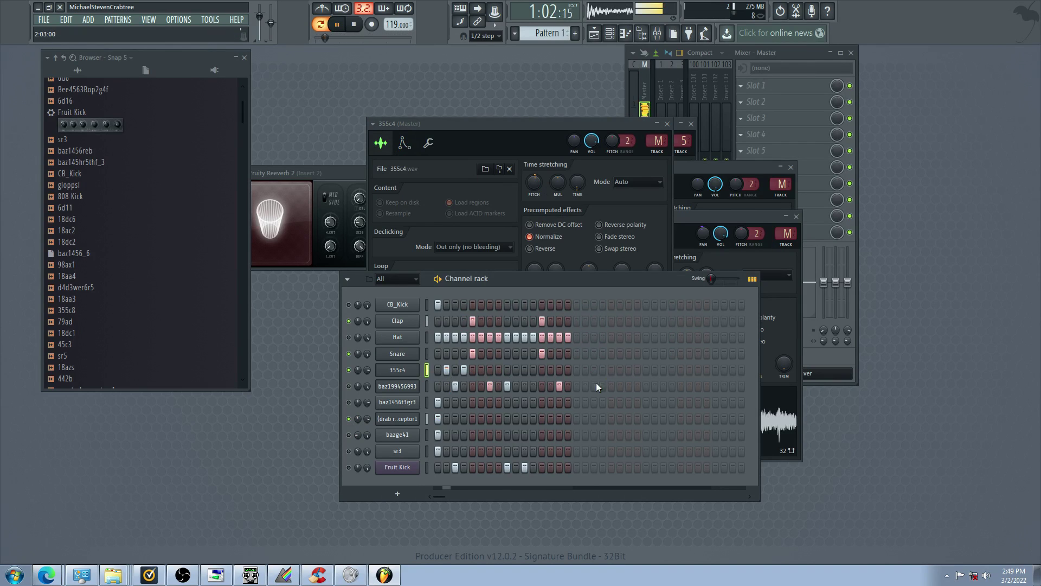
click(506, 371)
Unmute sr3 and baz1456t3gr3, and add 355c4 hits on steps 12 and 14
click(349, 386)
click(349, 451)
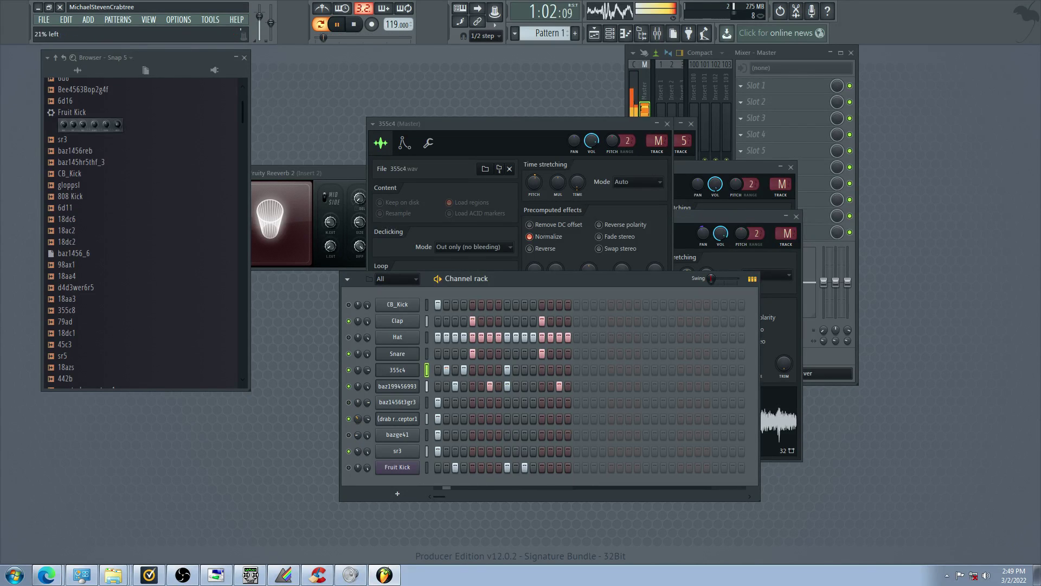
click(349, 402)
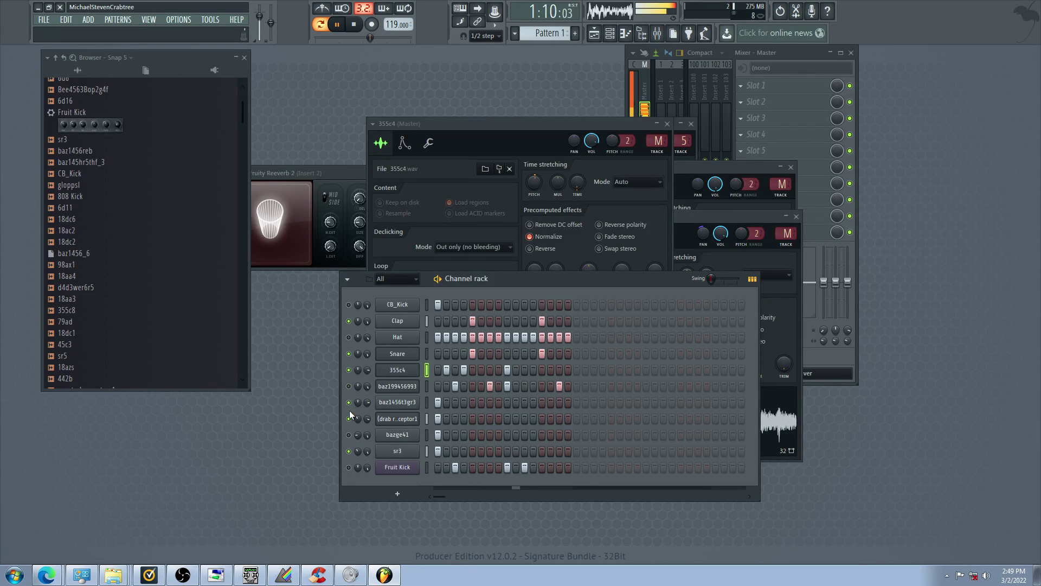
click(527, 369)
click(534, 370)
click(551, 371)
Try different channel mute combinations, ending with 355c4, Clap and baz1456t3gr3 muted and CB_Kick and Fruit Kick unmuted
click(349, 370)
click(349, 337)
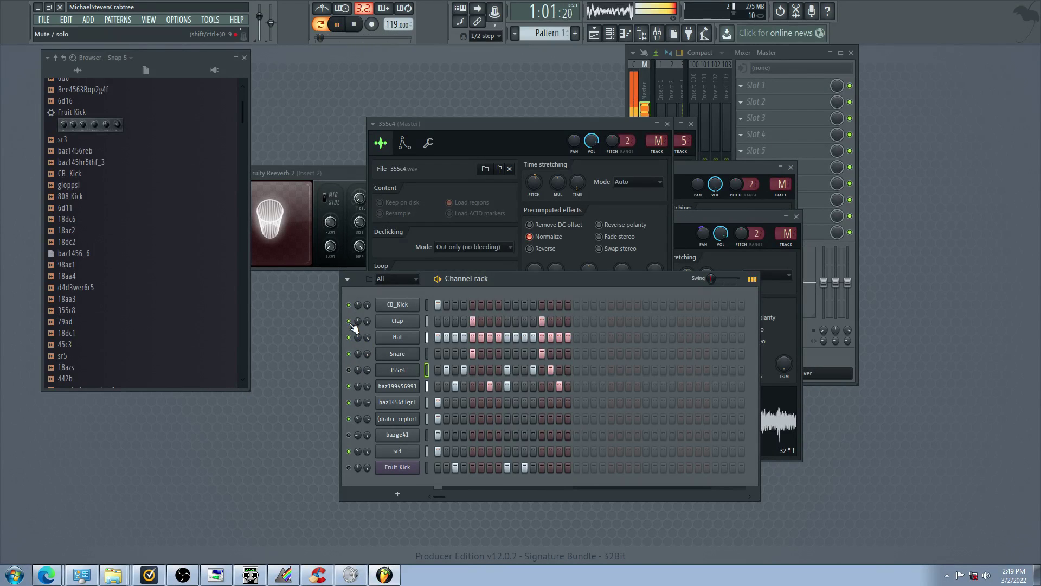
click(349, 419)
click(351, 437)
click(351, 404)
click(349, 419)
click(350, 388)
click(349, 402)
click(349, 386)
click(351, 340)
click(350, 416)
click(349, 435)
click(351, 404)
click(349, 419)
click(349, 388)
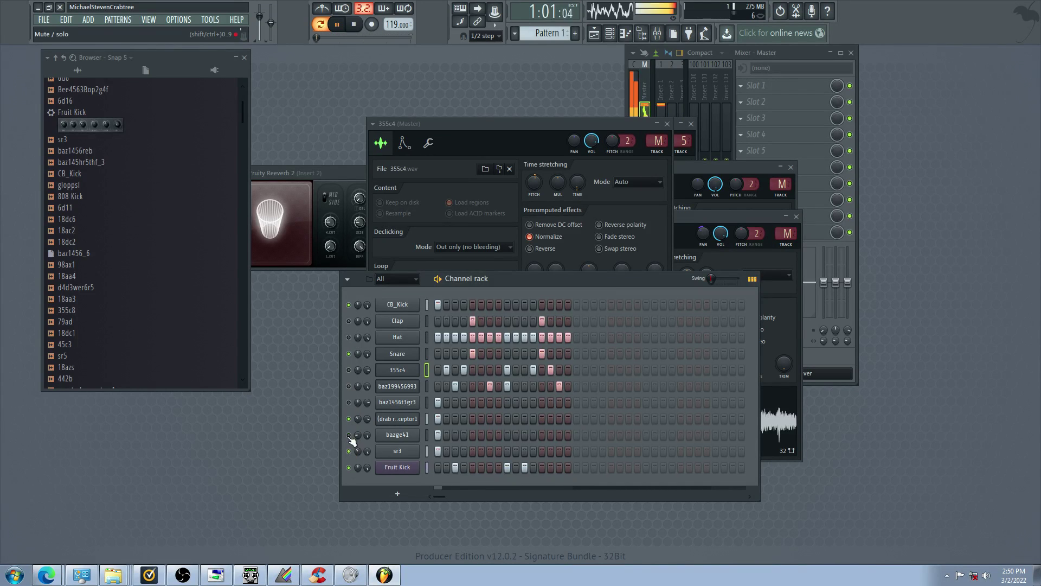
Add slight swing, unmute 355c4, baz199456993, baz1456t3gr3, bazge41 and sr3, and mute Snare and Fruit Kick
click(399, 419)
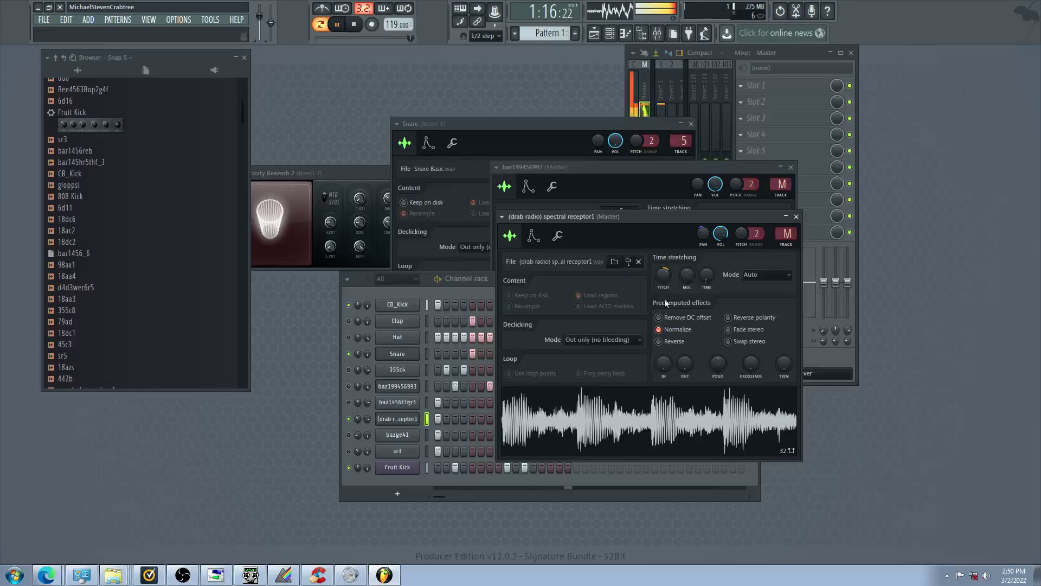
click(493, 368)
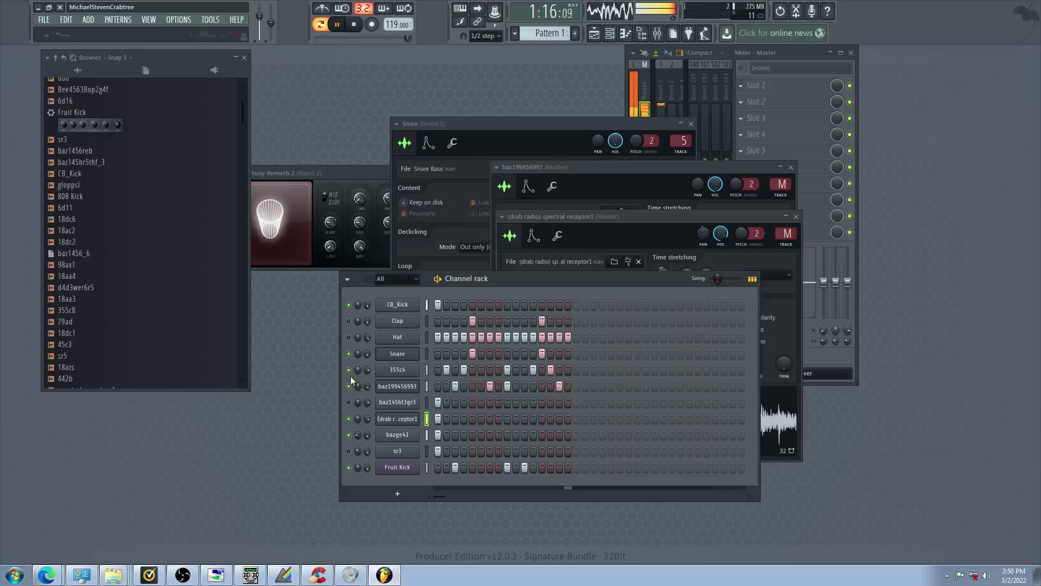
click(349, 402)
drag(357, 416, 356, 438)
click(350, 450)
click(349, 467)
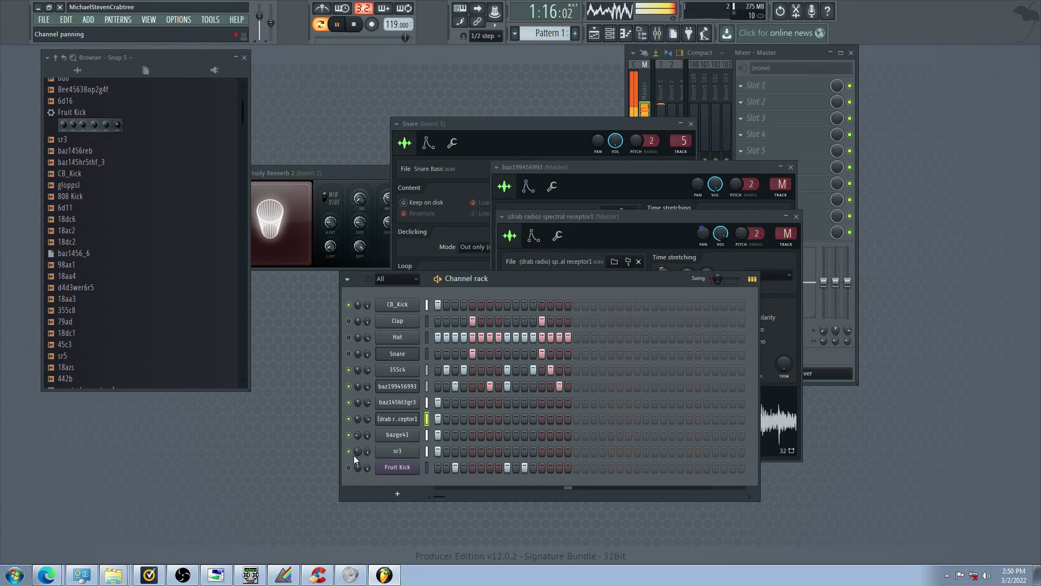
Replace the bazge41 sample with sr5 and the drab radio receptor sample with gloppsl from the browser
drag(198, 359, 411, 437)
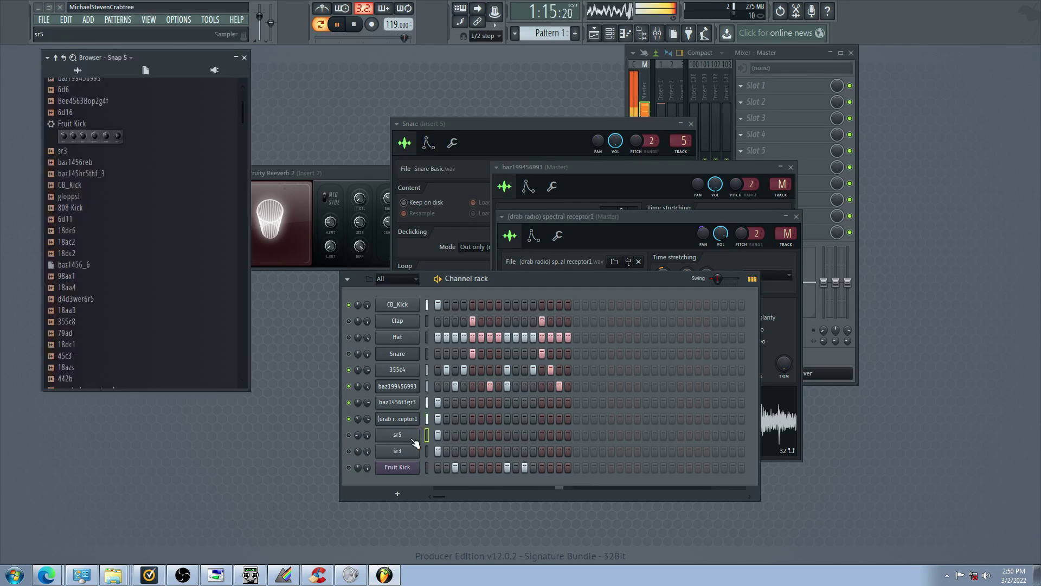
click(349, 436)
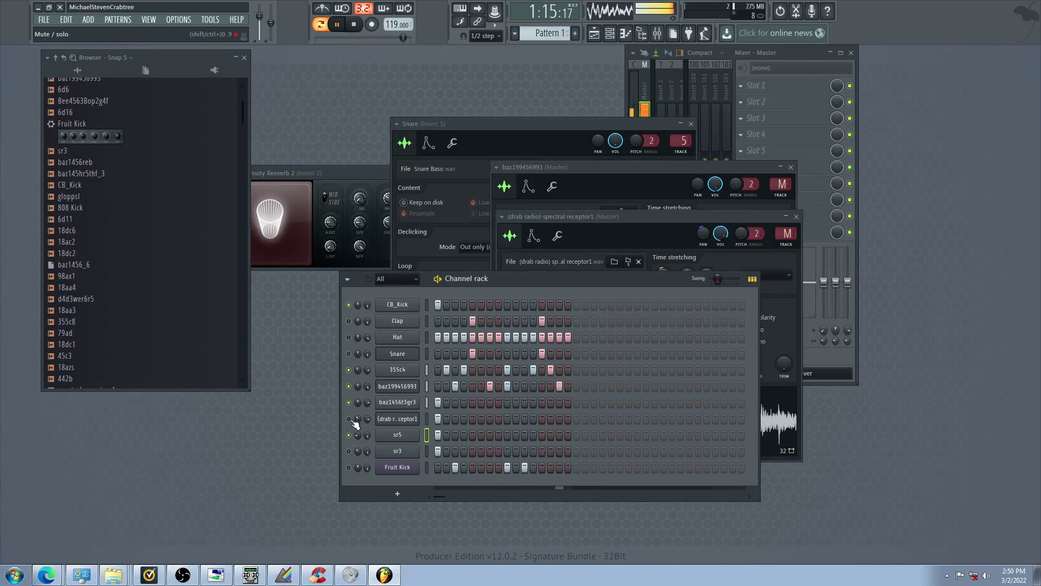
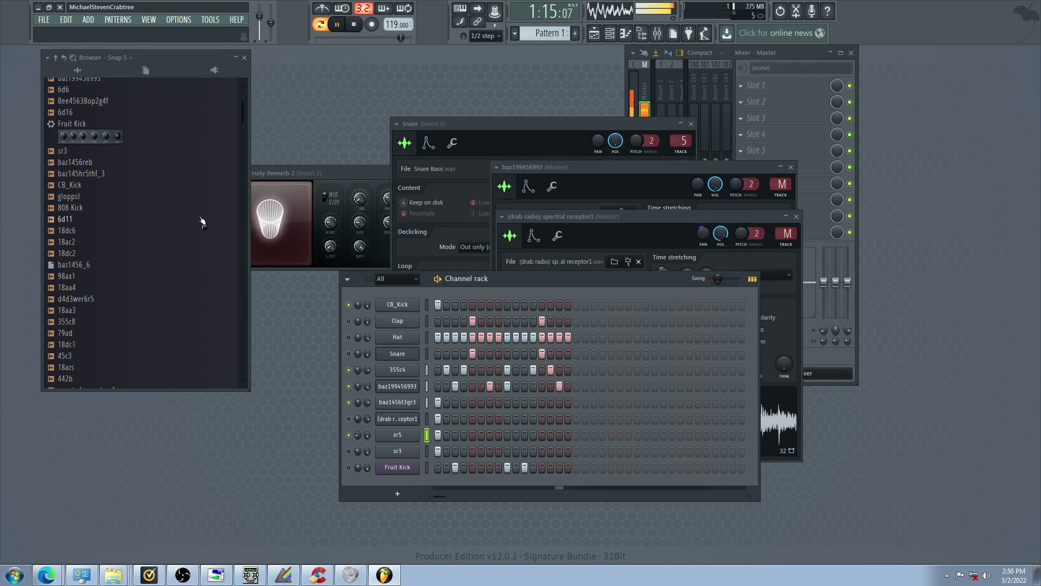
drag(208, 197, 417, 423)
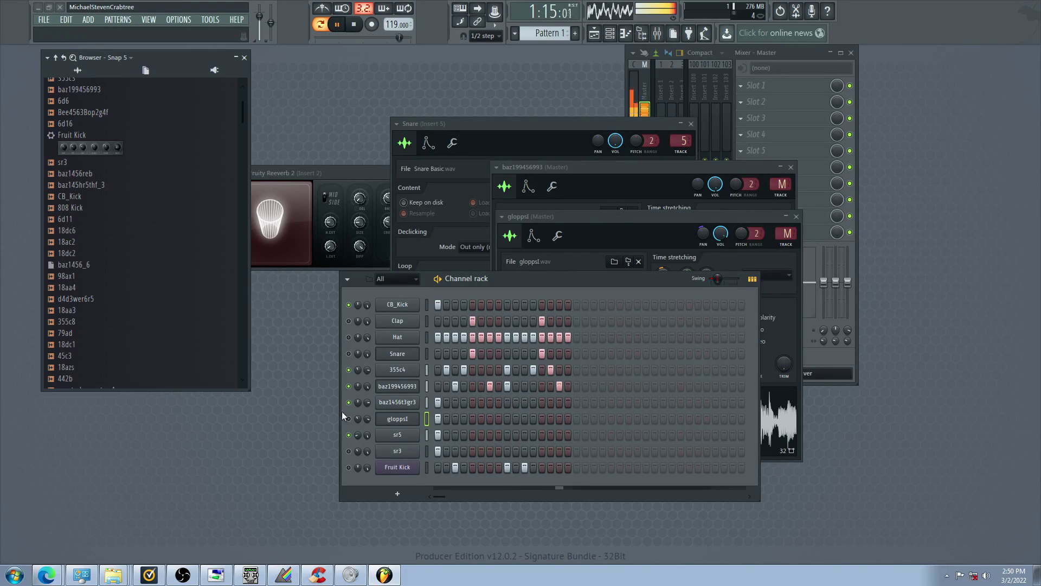
Unmute Clap and gloppsl, and mute baz199456993 and baz1456t3gr3
click(349, 372)
click(350, 339)
click(349, 355)
click(350, 336)
click(350, 323)
click(349, 353)
click(351, 371)
drag(357, 386, 357, 387)
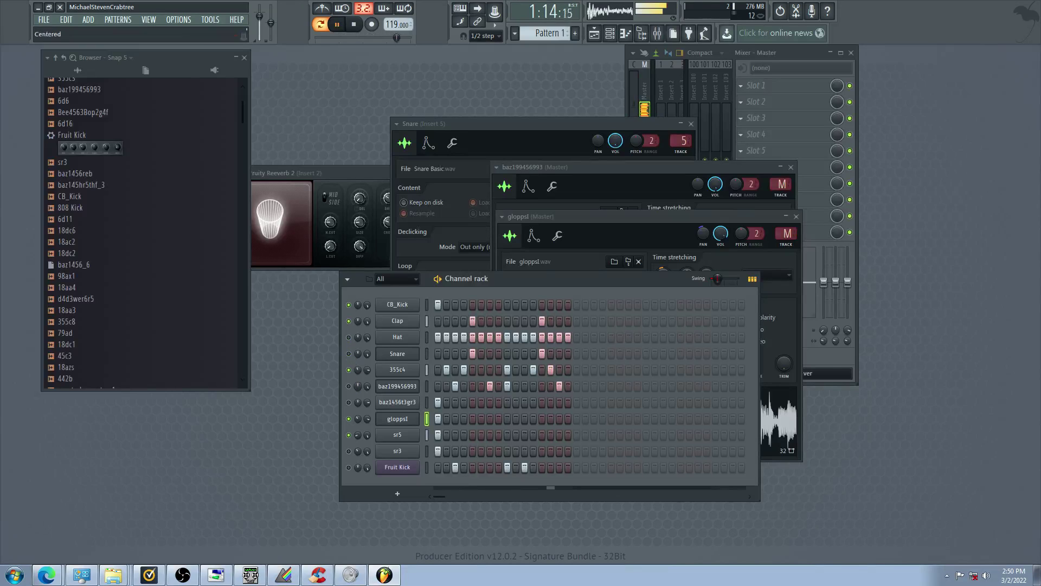
Unmute Hat, Snare, baz1456t3gr3 and sr3, and mute 355c4 and sr5
click(348, 353)
click(349, 402)
click(349, 418)
click(349, 435)
click(349, 451)
click(349, 418)
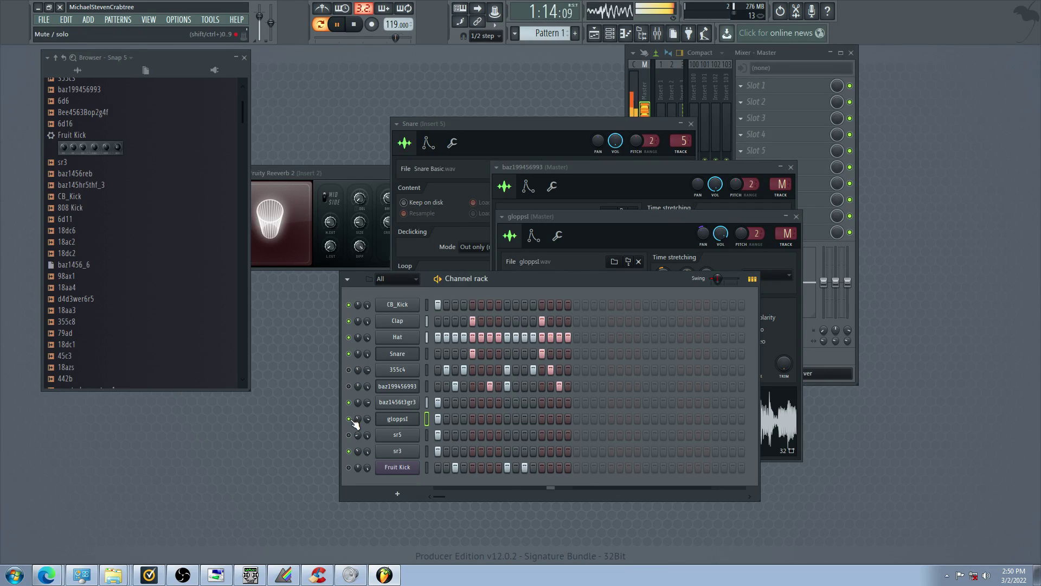
Bring gloppsl's volume LFO amount to zero, shorten its volume envelope attack and open its level adjustment settings
click(409, 421)
click(409, 421)
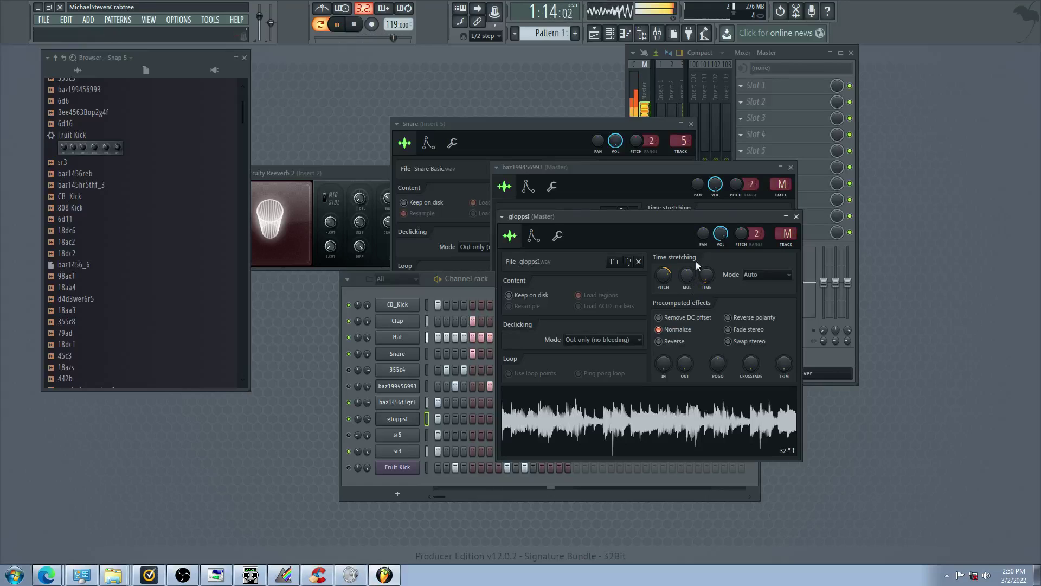
click(534, 236)
drag(708, 343, 708, 350)
drag(535, 347, 535, 358)
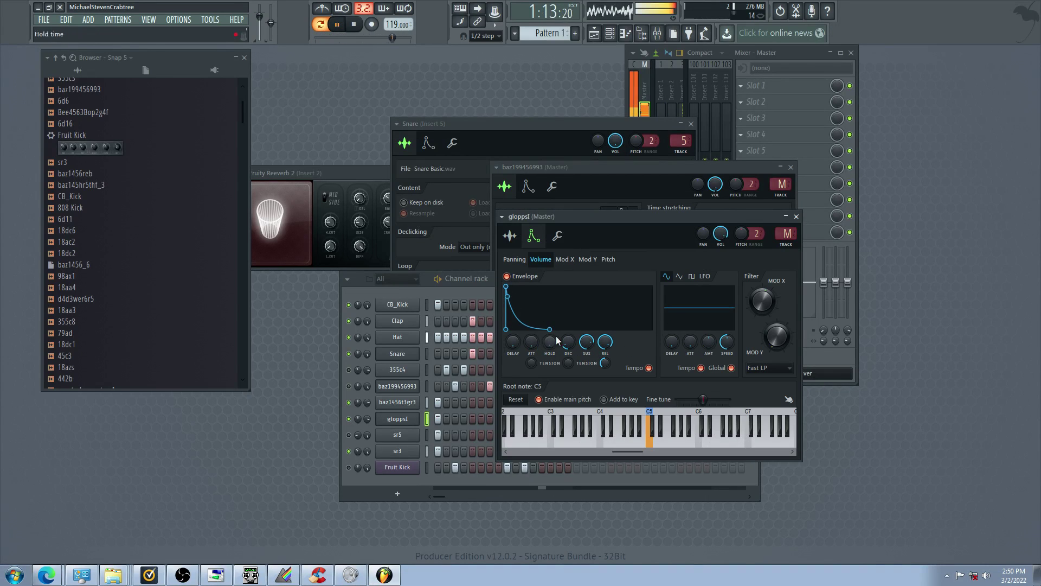
click(510, 236)
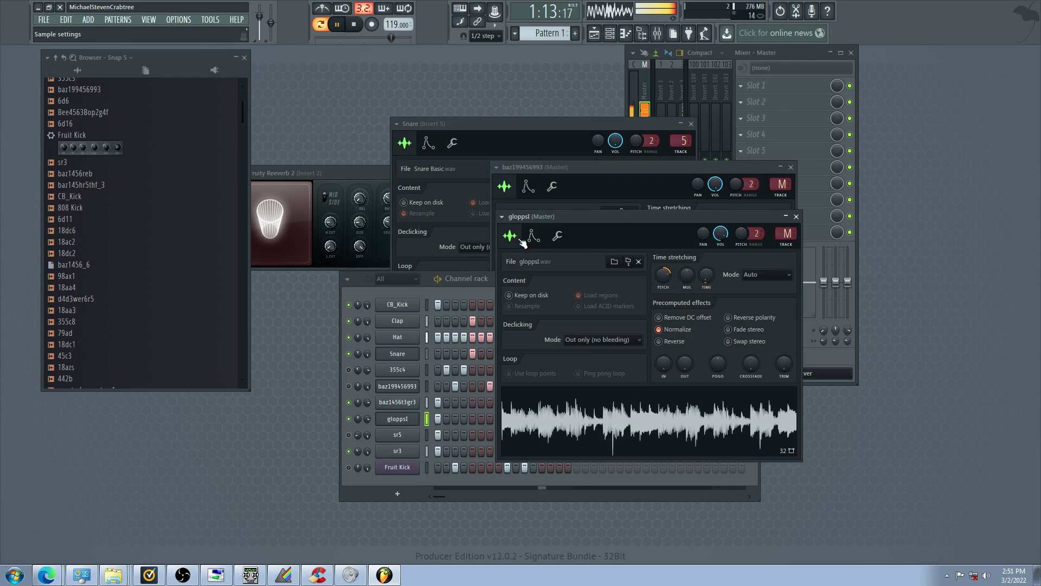
click(558, 236)
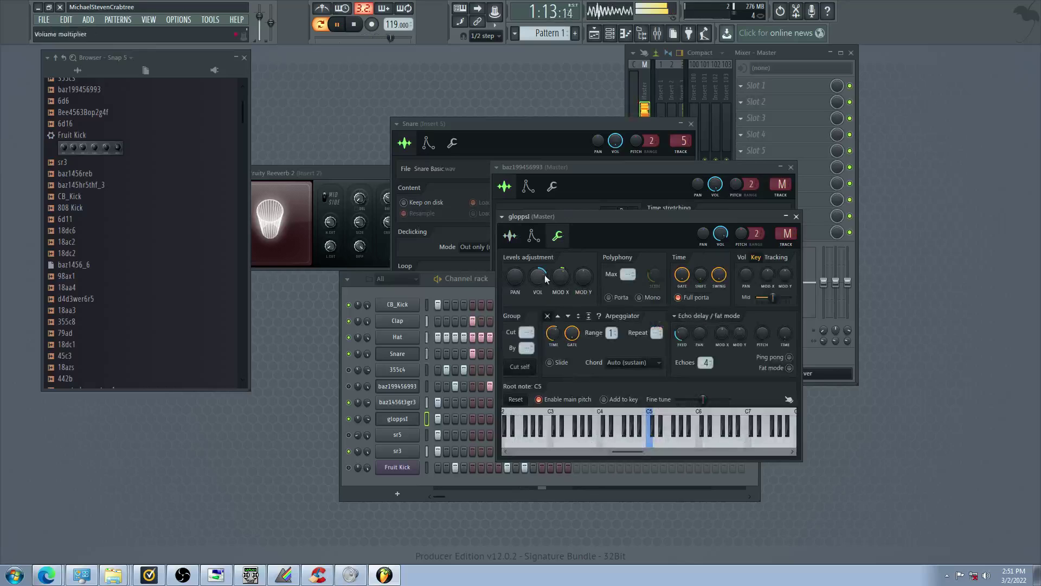
Close the gloppsl settings and add a gloppsl hit on step 4
click(411, 419)
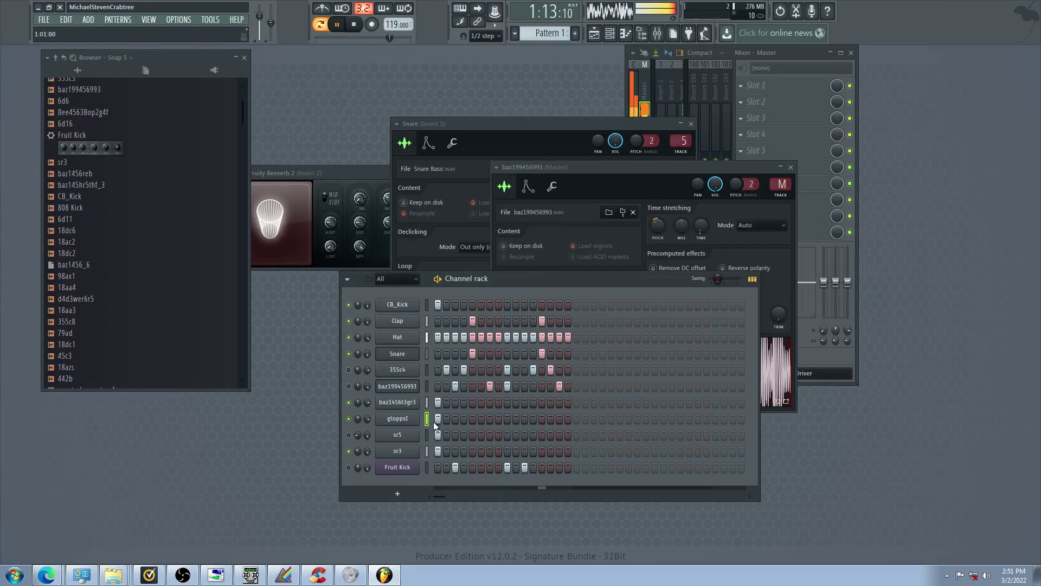
click(490, 418)
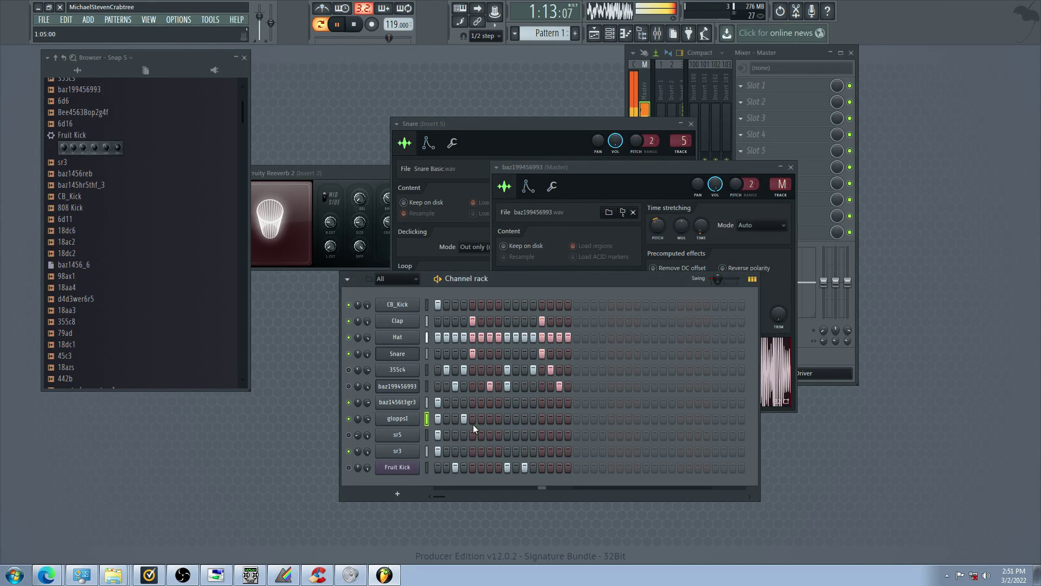
Clear gloppsl's hits on steps 1 and 4, unmute sr5 and Fruit Kick, and mute gloppsl and baz1456t3gr3
click(349, 418)
click(349, 435)
click(349, 451)
click(349, 467)
click(349, 420)
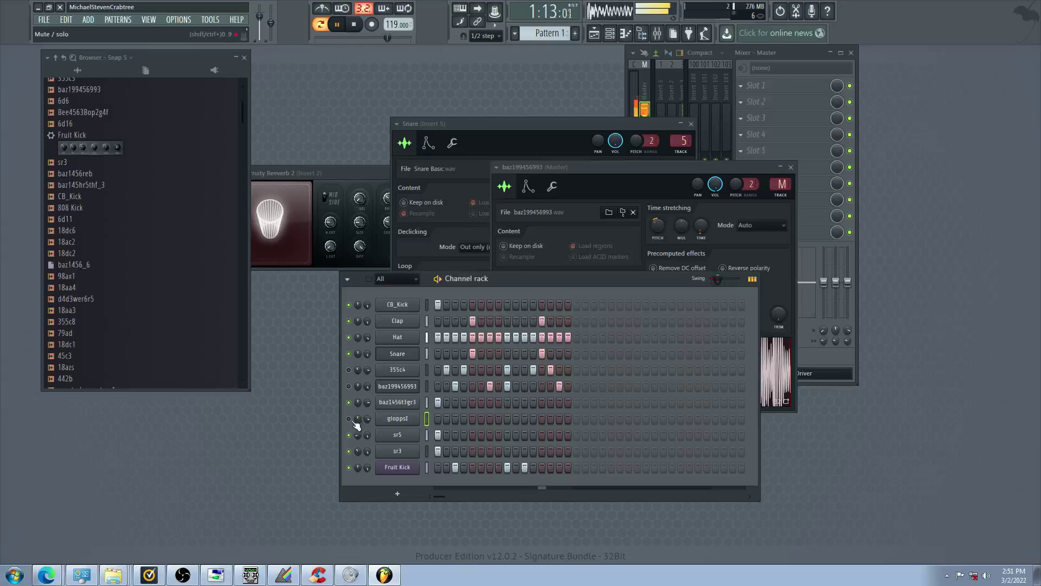
click(349, 451)
click(349, 418)
click(349, 402)
Lengthen the attack and raise the sustain of sr5's volume envelope
click(410, 435)
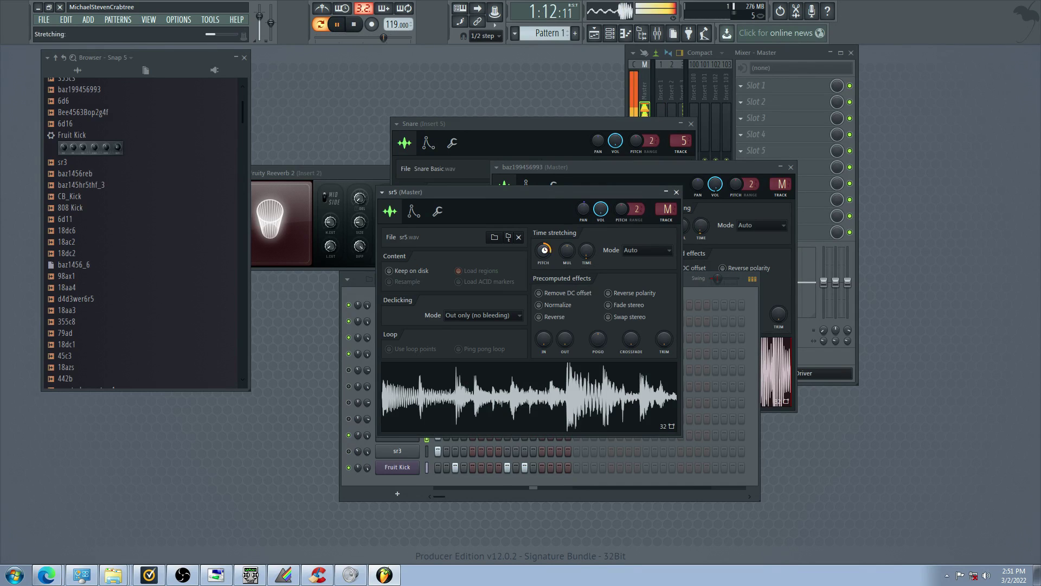
click(438, 212)
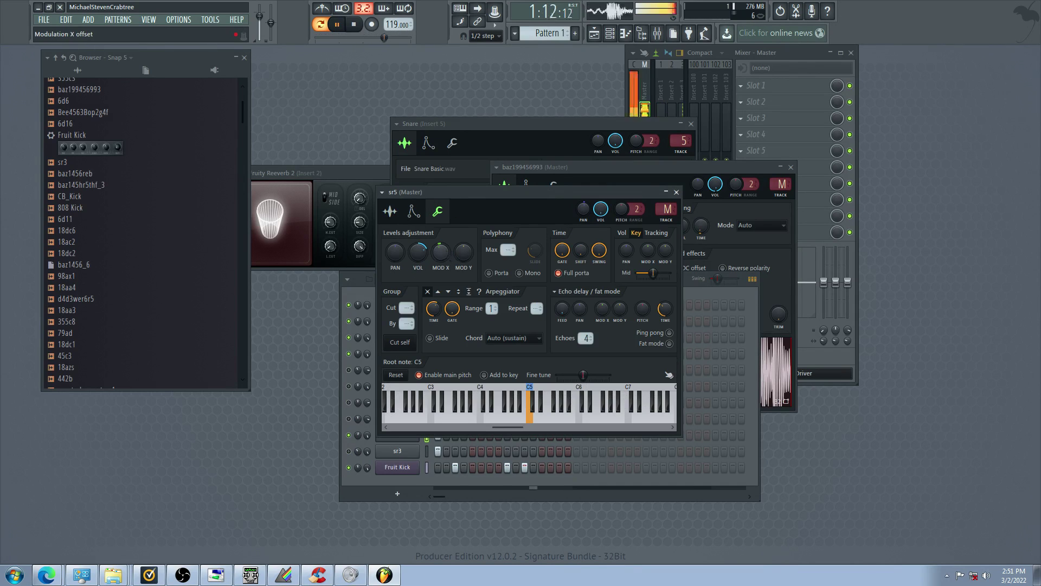
click(413, 212)
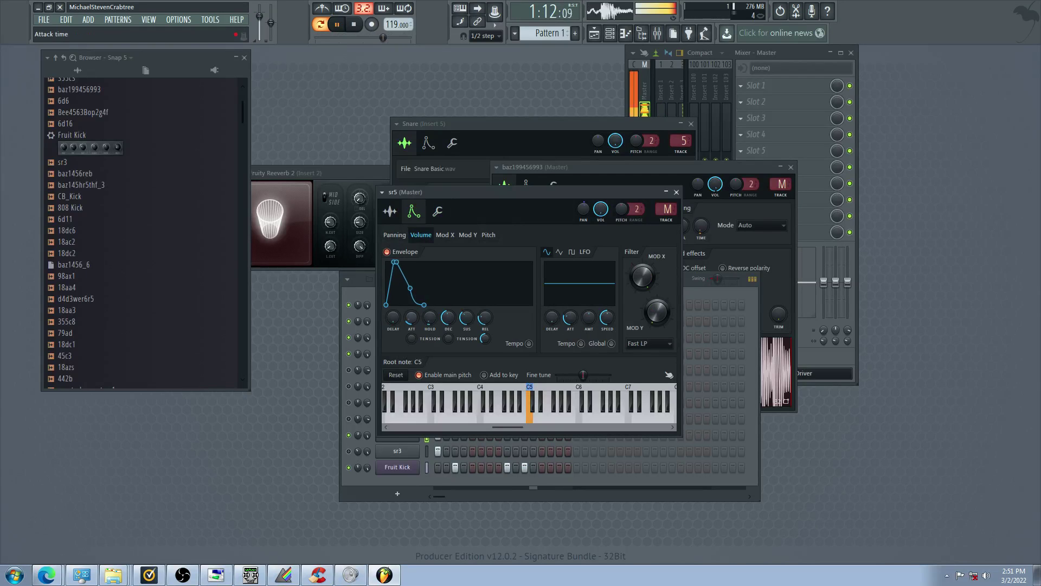
drag(412, 318, 485, 313)
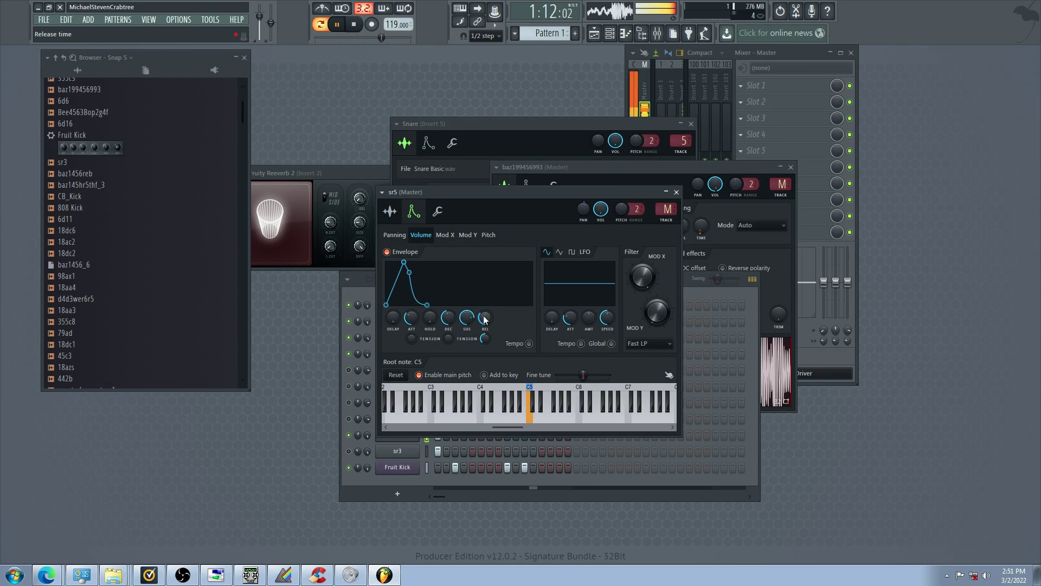
Mute sr3, clear sr5's step hits, and unmute baz1456t3gr3 and baz199456993
click(354, 457)
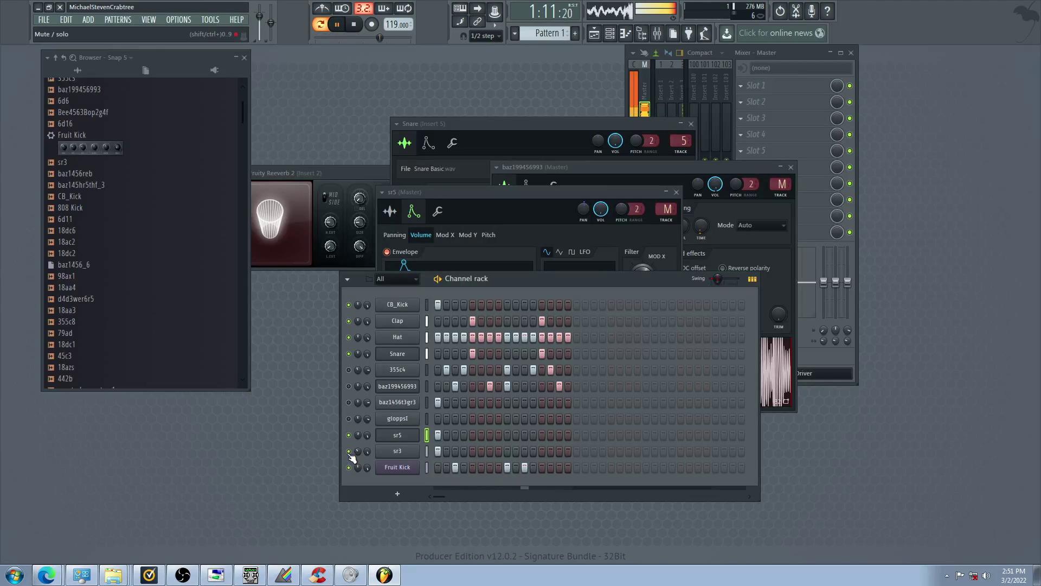
click(447, 436)
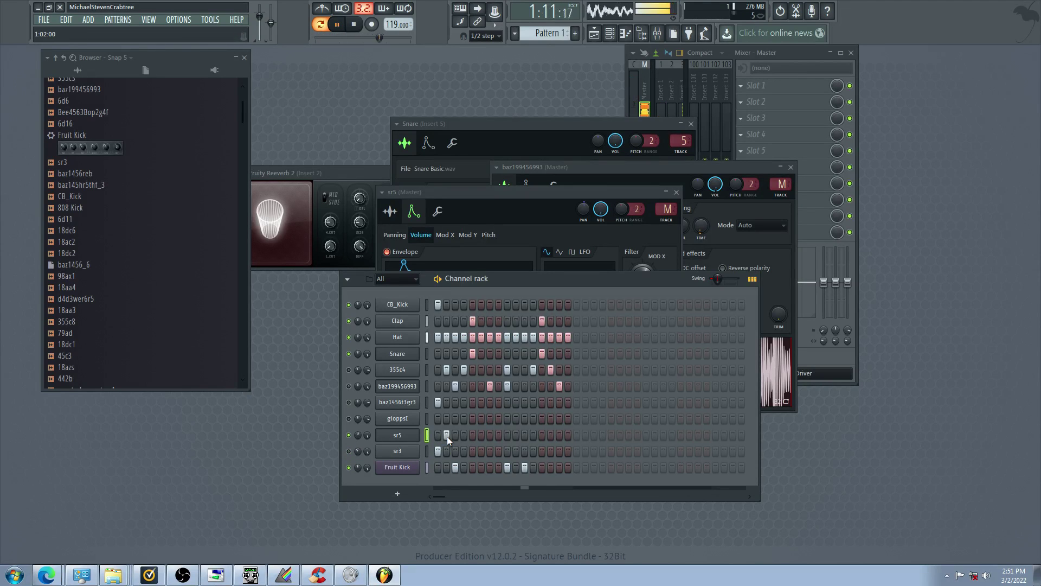
click(349, 403)
click(349, 386)
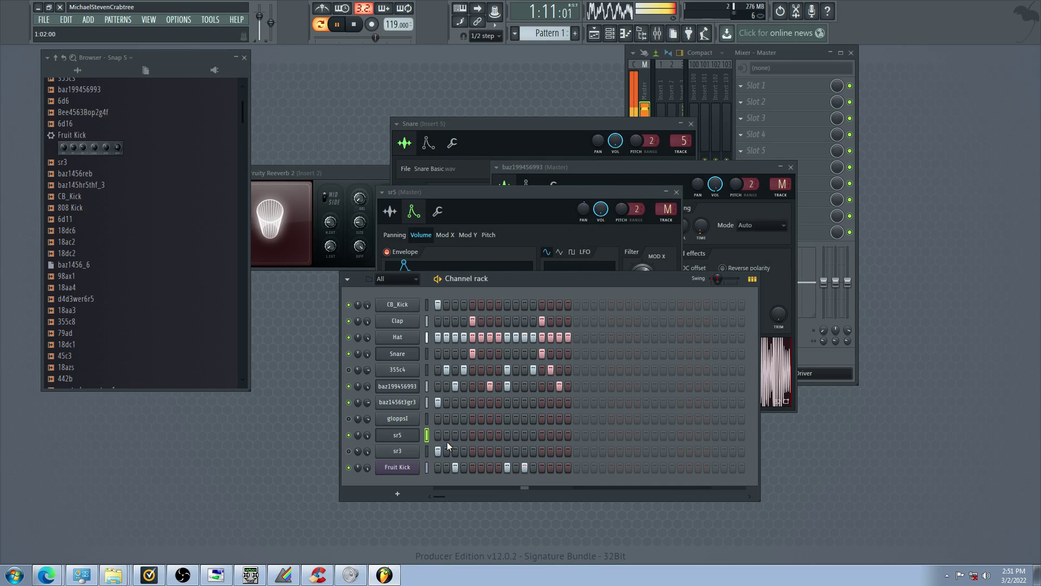
Lower sr3's time-stretching pitch to about -225 cents and return to the channel rack
click(404, 452)
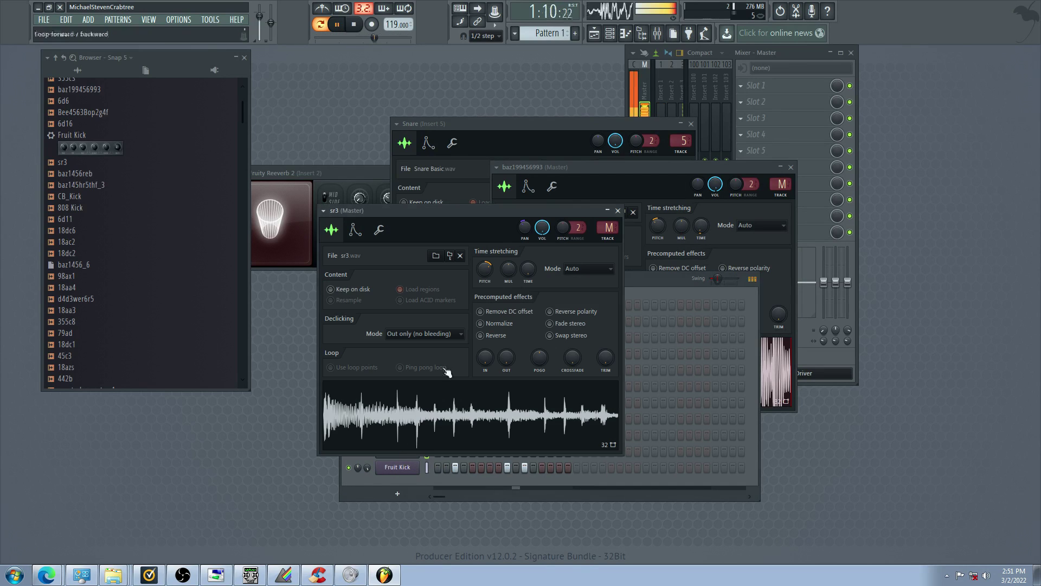
click(379, 229)
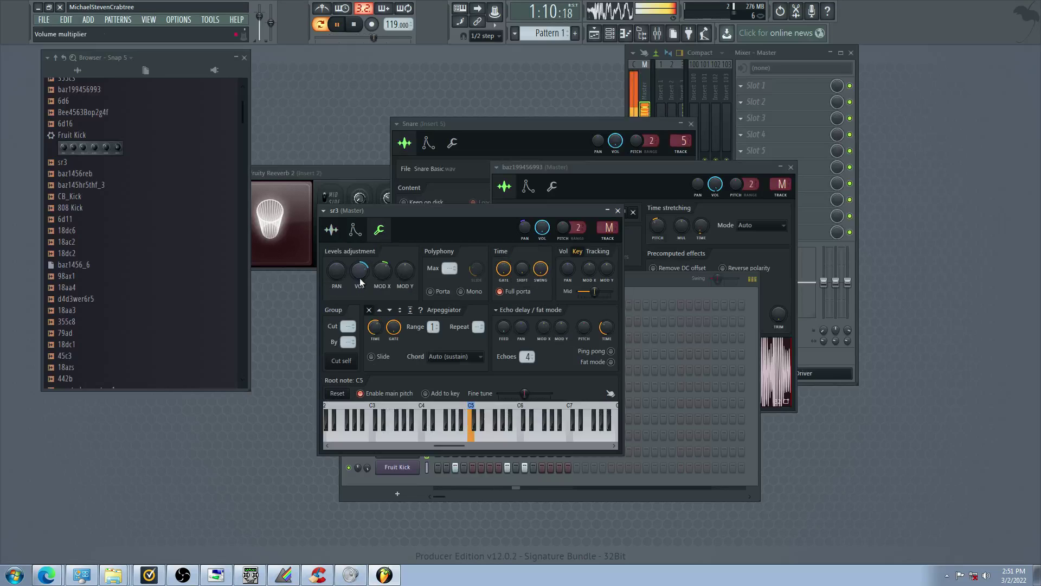
click(332, 230)
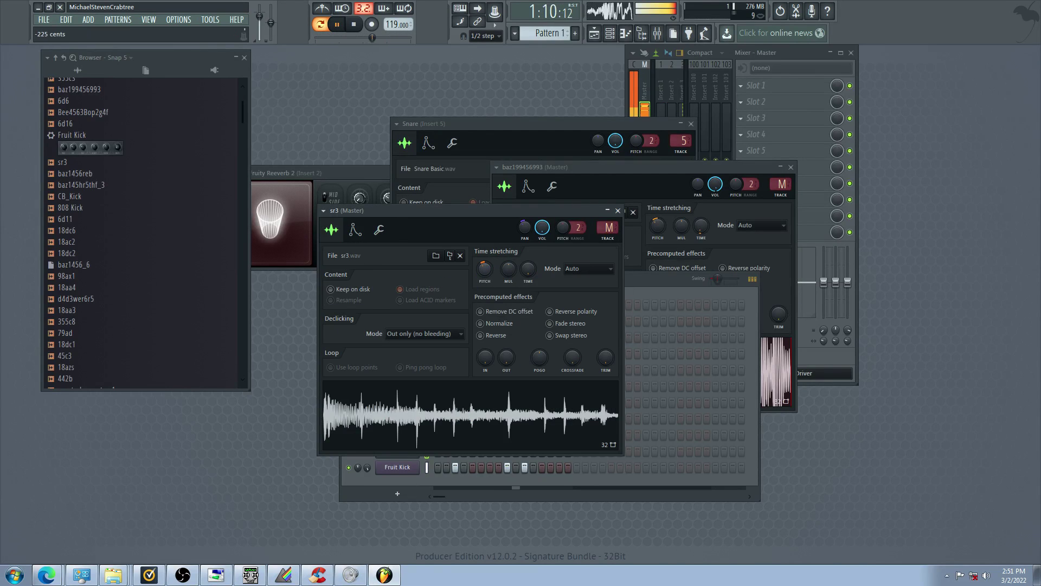
click(460, 481)
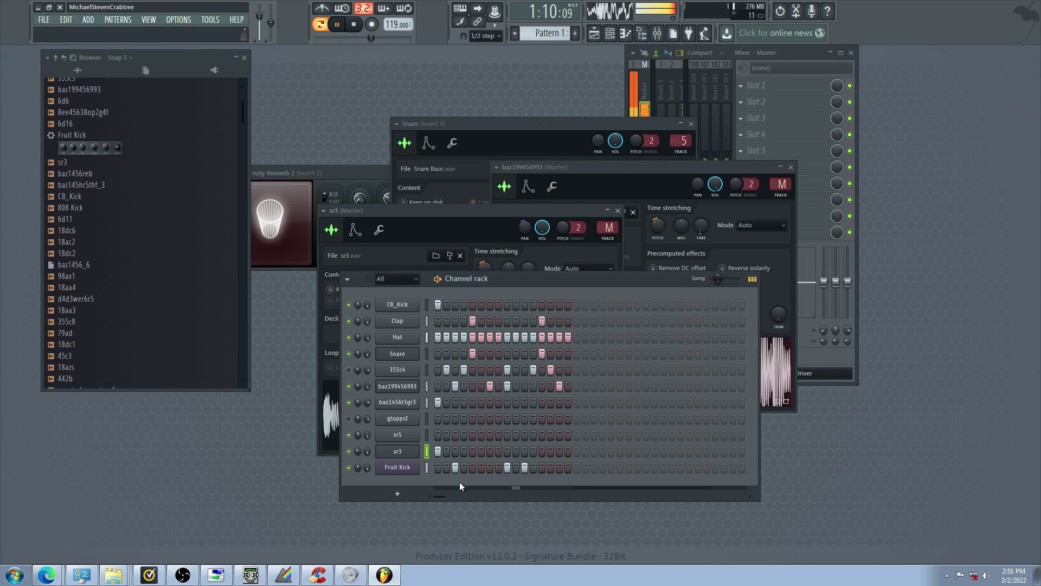
Try sr5 hits on steps 2 and 4, then remove them
click(447, 435)
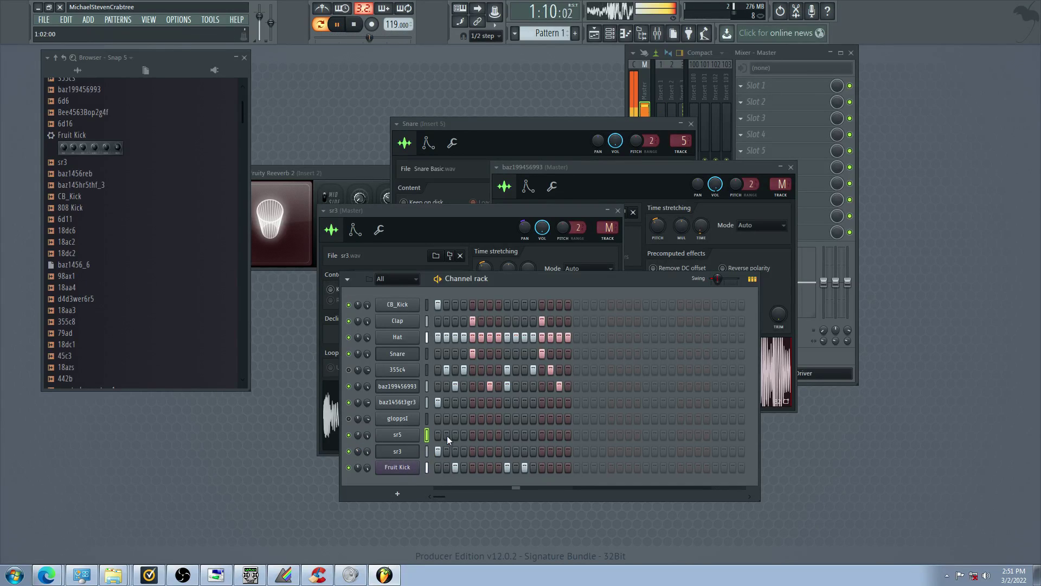
click(465, 435)
right_click(464, 435)
Mute baz199456993, replace baz1456t3gr3's hit on step 1 with a gloppsl hit, and try extra gloppsl hits
click(349, 387)
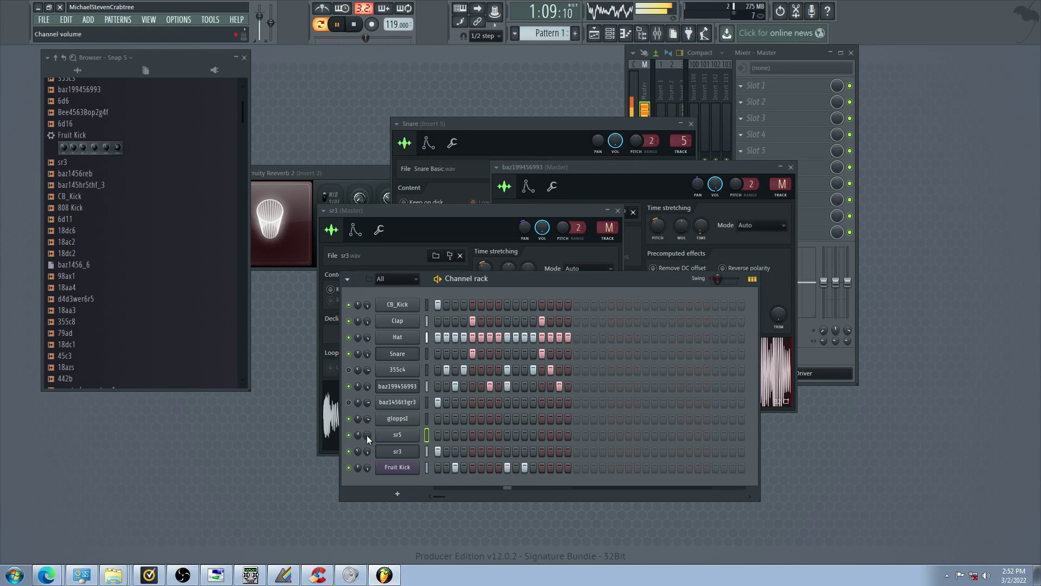
click(438, 419)
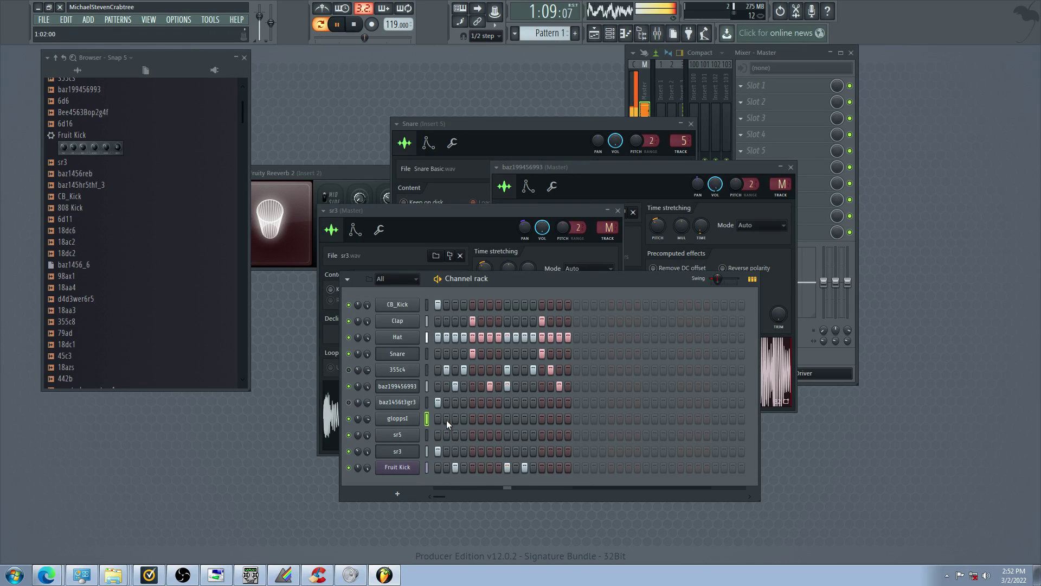
click(438, 419)
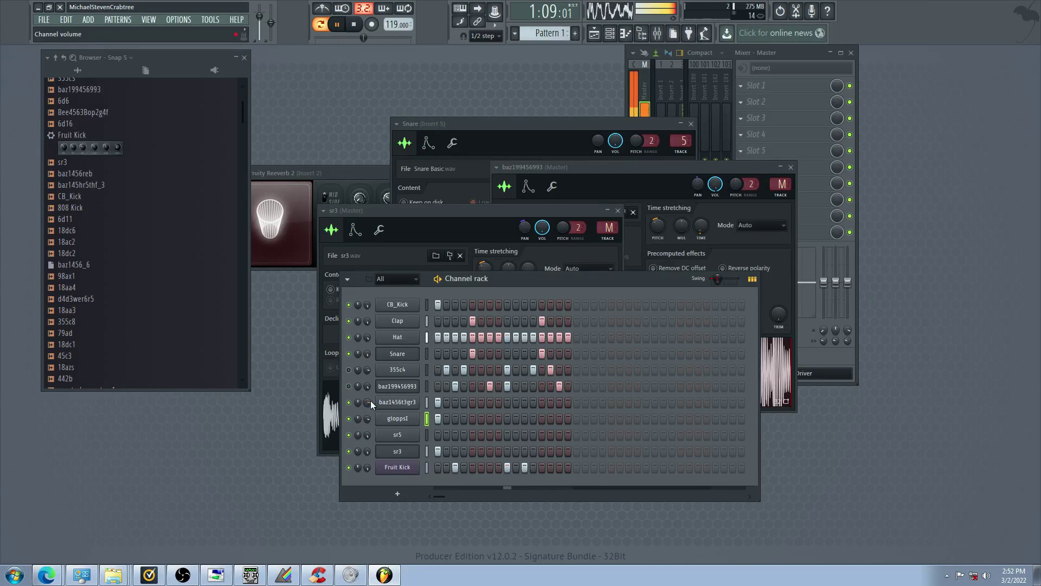
click(438, 402)
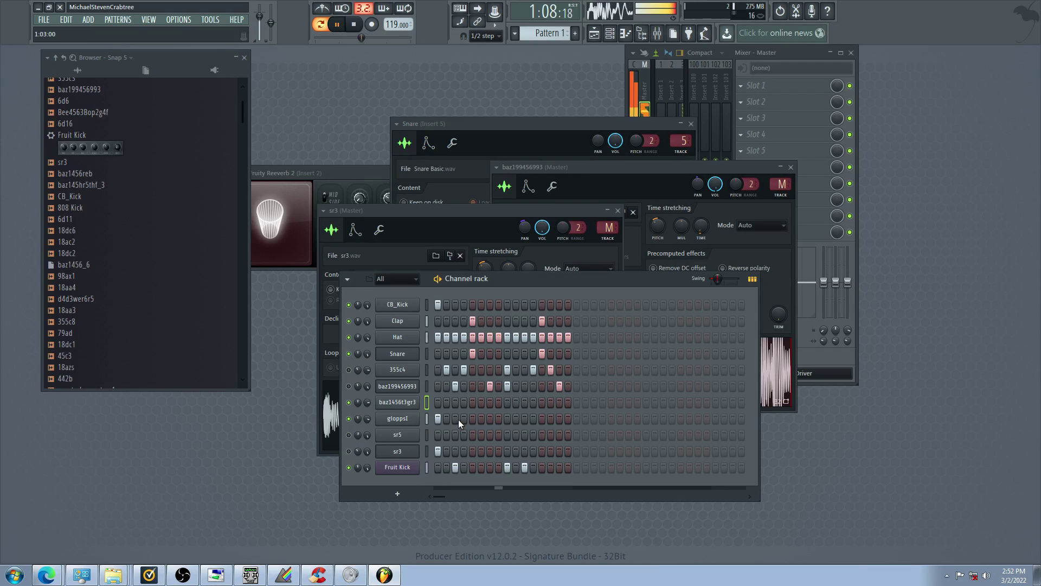
click(483, 422)
click(507, 422)
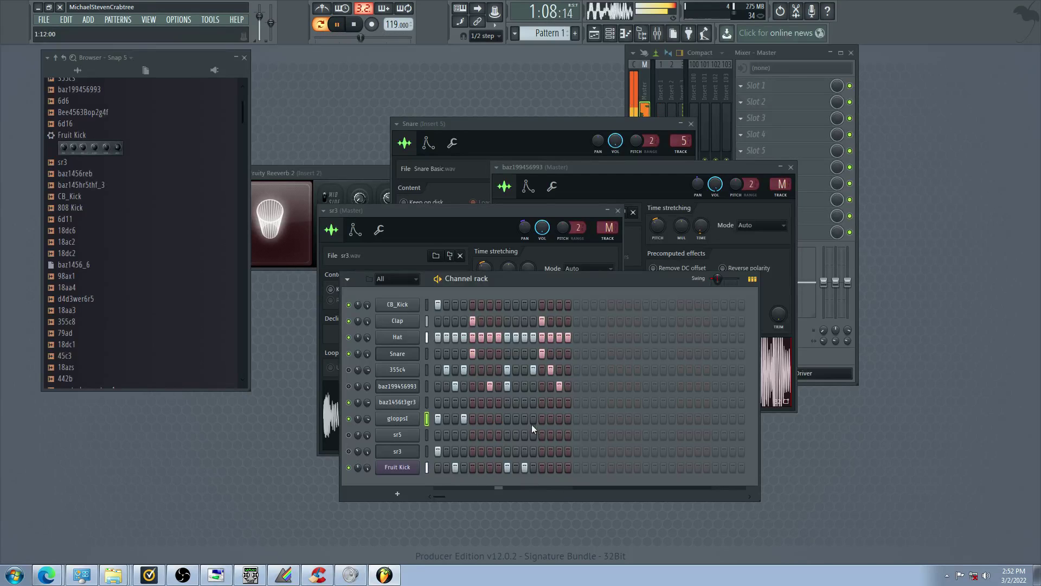
Give gloppsl's volume envelope a longer decay, lower sustain and shorter release, and clear its hit on step 1
click(398, 418)
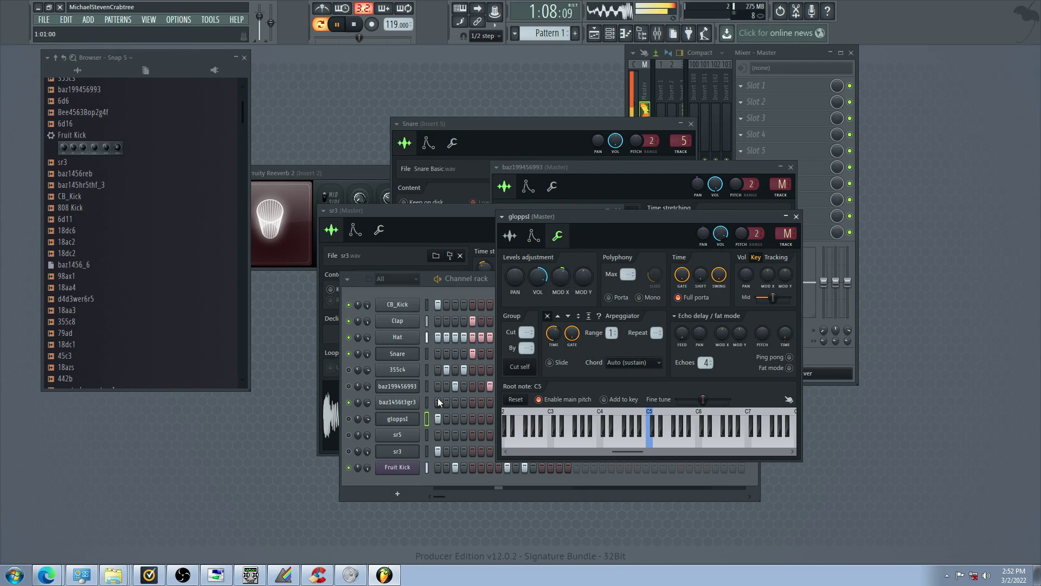
click(350, 419)
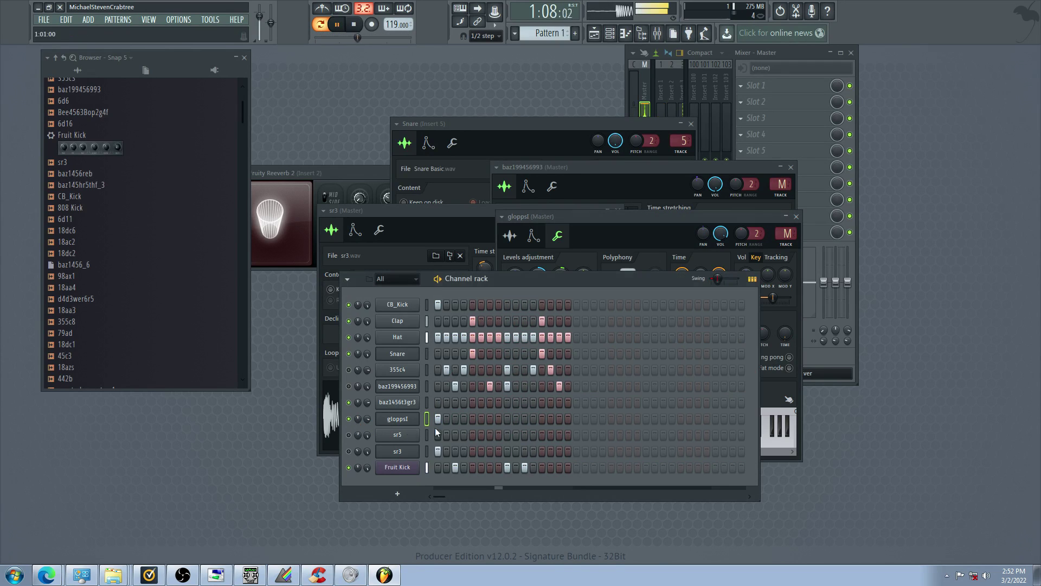
click(414, 421)
click(415, 420)
click(535, 238)
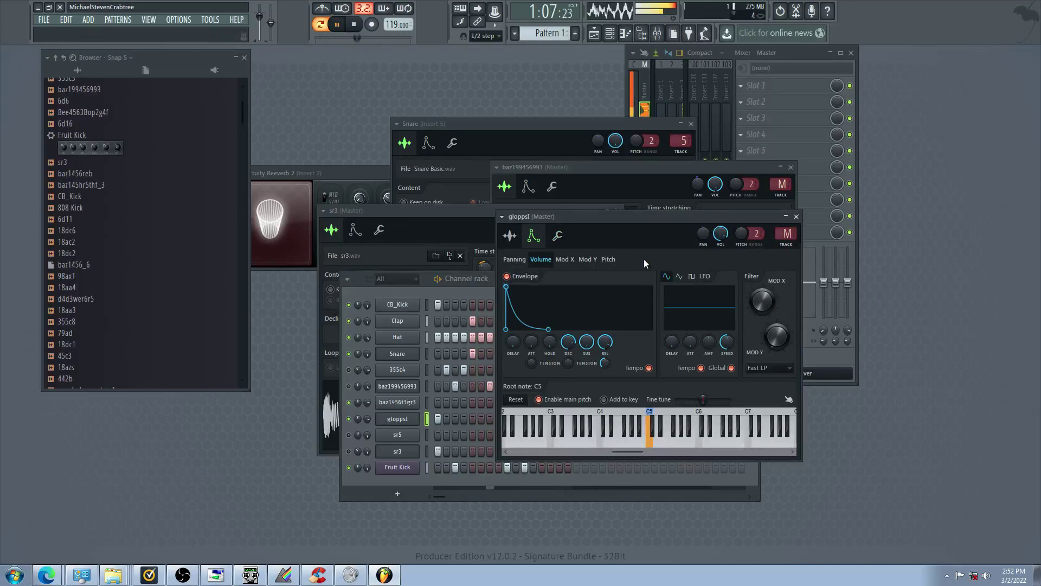
click(510, 236)
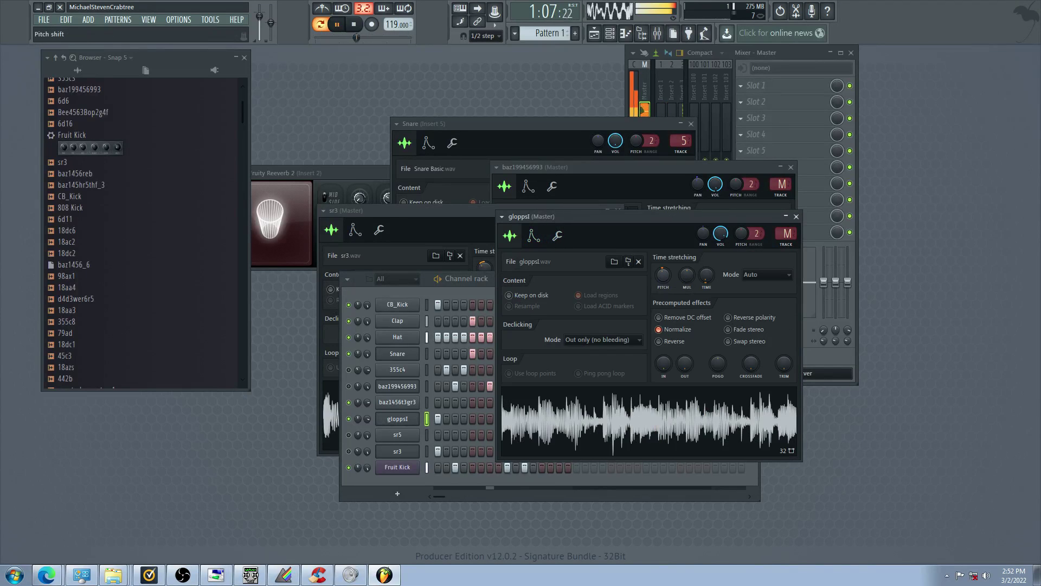
click(534, 236)
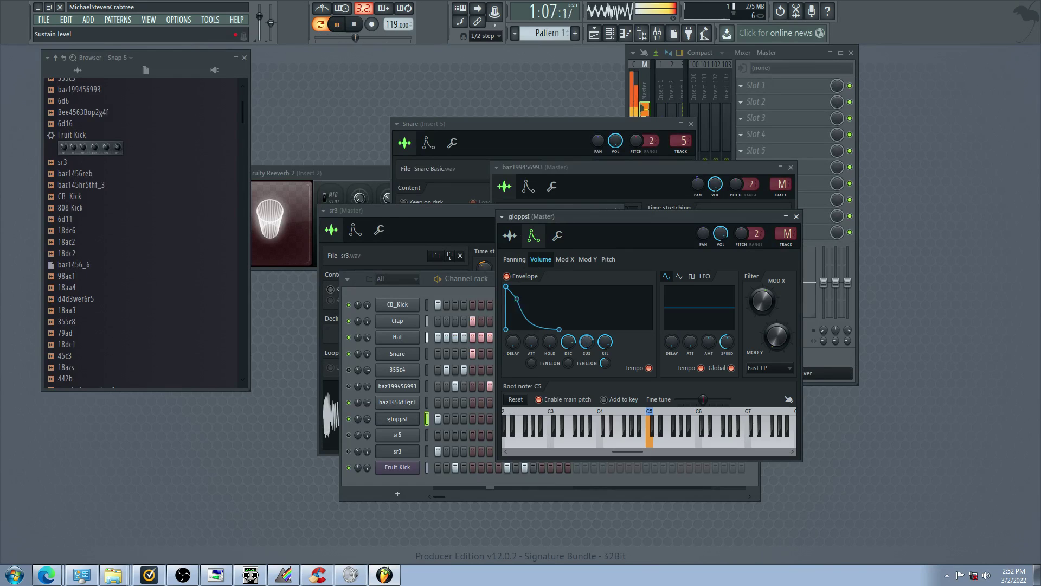
scroll(601, 345, down, 5)
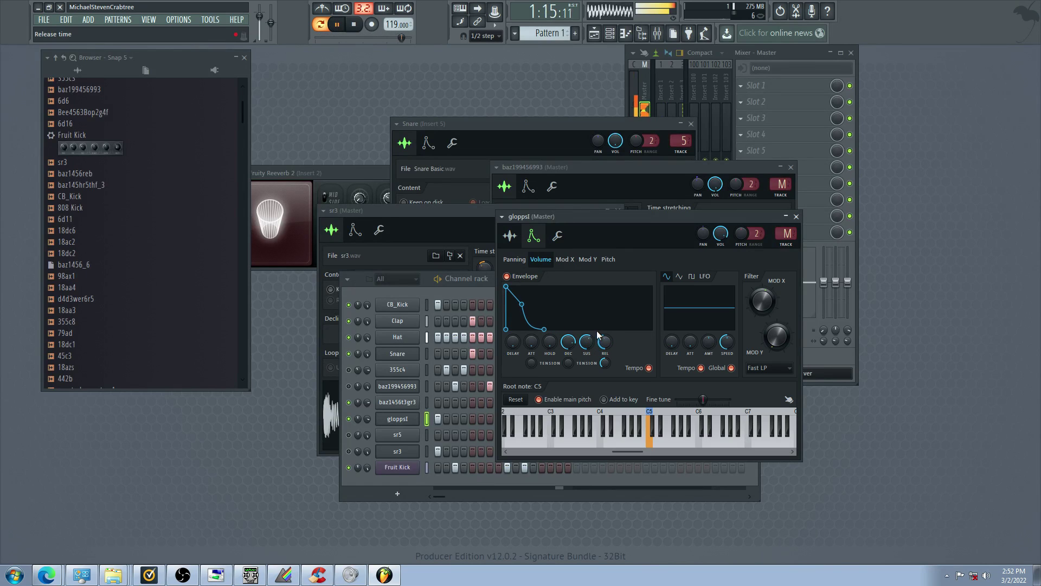
click(437, 421)
drag(358, 452, 358, 451)
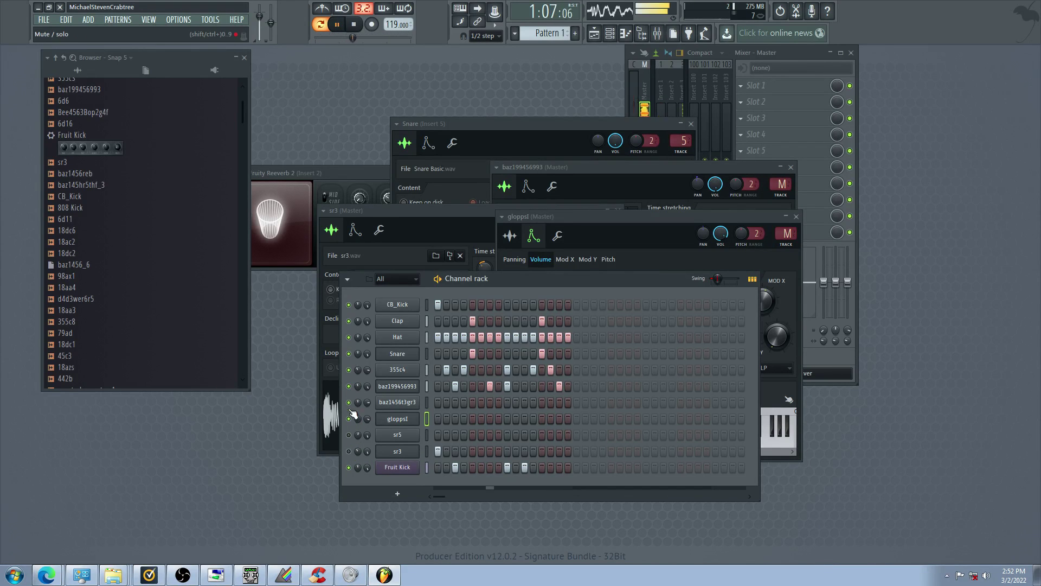
Bring the sustain of 355c4's volume envelope down to zero
click(398, 371)
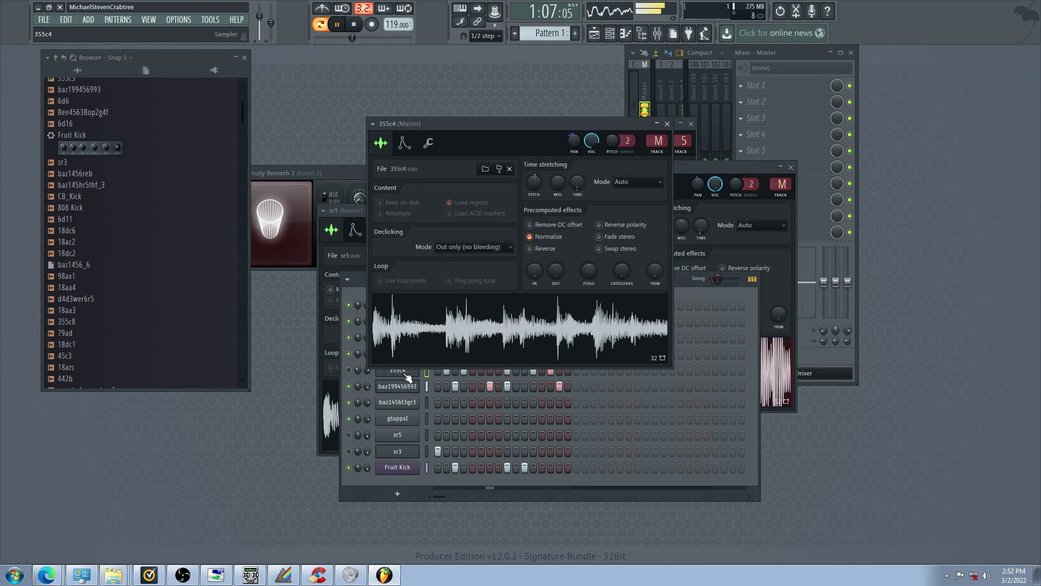
click(405, 144)
drag(458, 249, 438, 292)
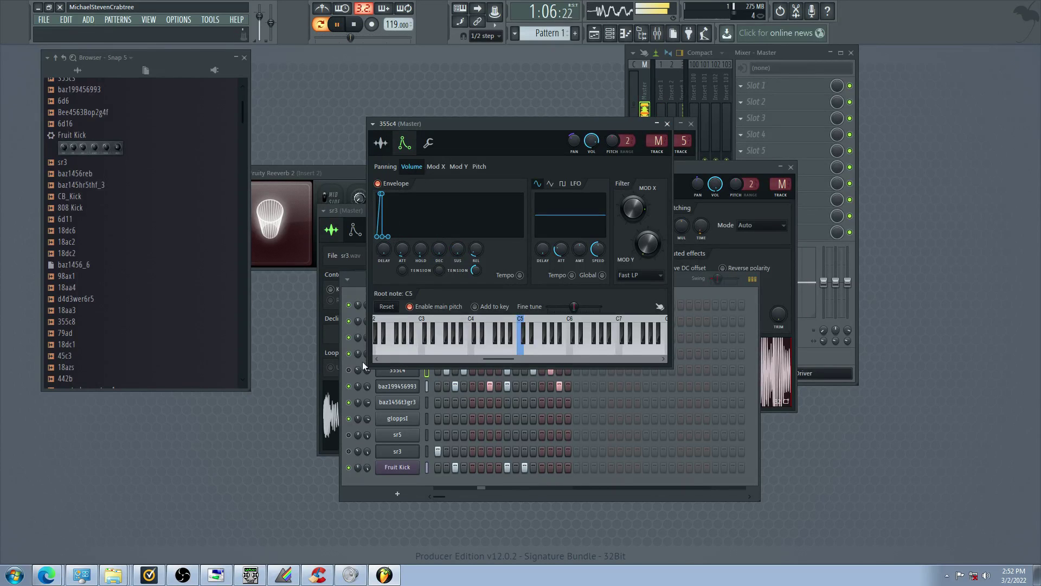
Unmute 355c4 and mute baz199456993 and baz1456t3gr3
click(348, 370)
click(349, 386)
click(349, 402)
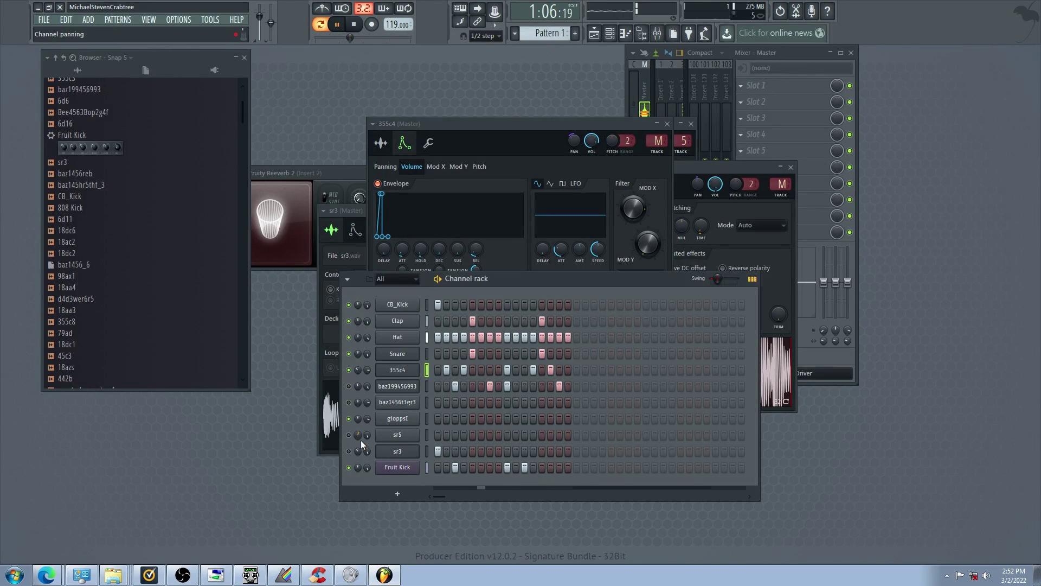
click(427, 418)
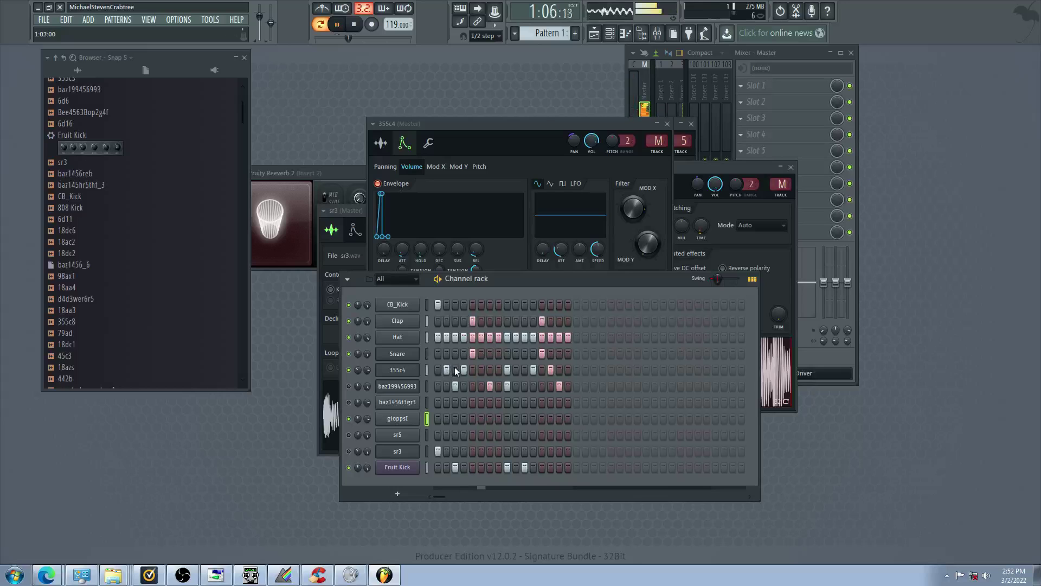
Set 355c4's time-stretching pitch to +54 cents and raise its volume envelope sustain, with baz199456993 unmuted
click(400, 371)
click(382, 143)
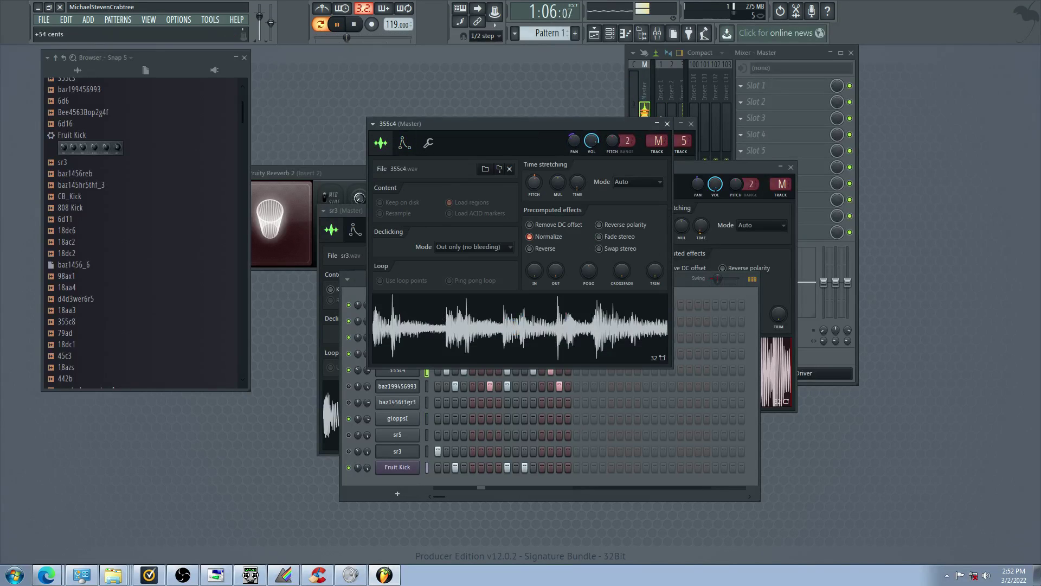
click(405, 143)
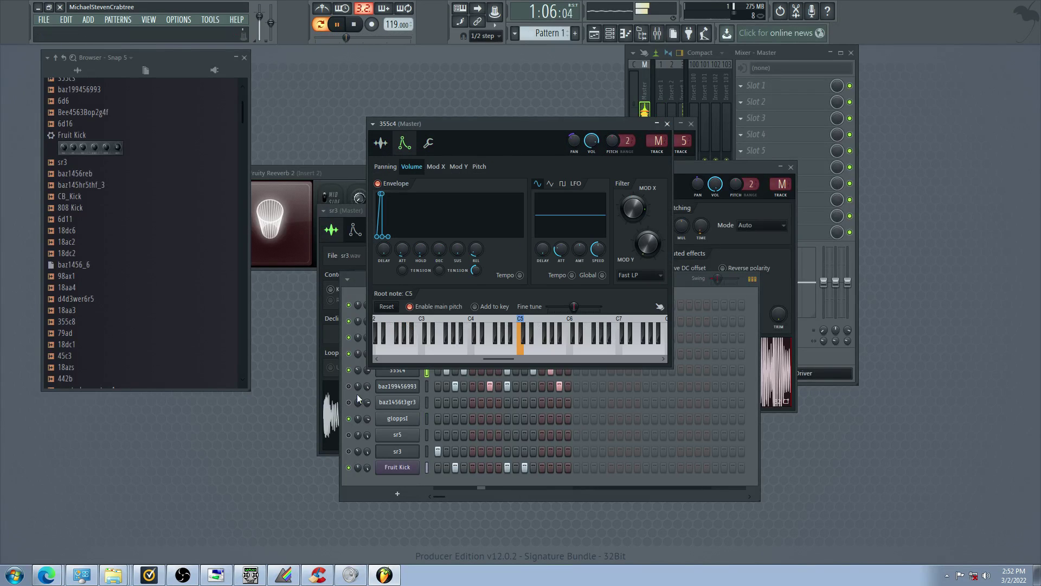
click(349, 386)
click(400, 371)
click(400, 372)
drag(457, 249, 457, 240)
Unmute sr3 and sr5, and mute Fruit Kick and gloppsl
click(356, 451)
click(349, 451)
click(350, 467)
click(350, 435)
click(350, 419)
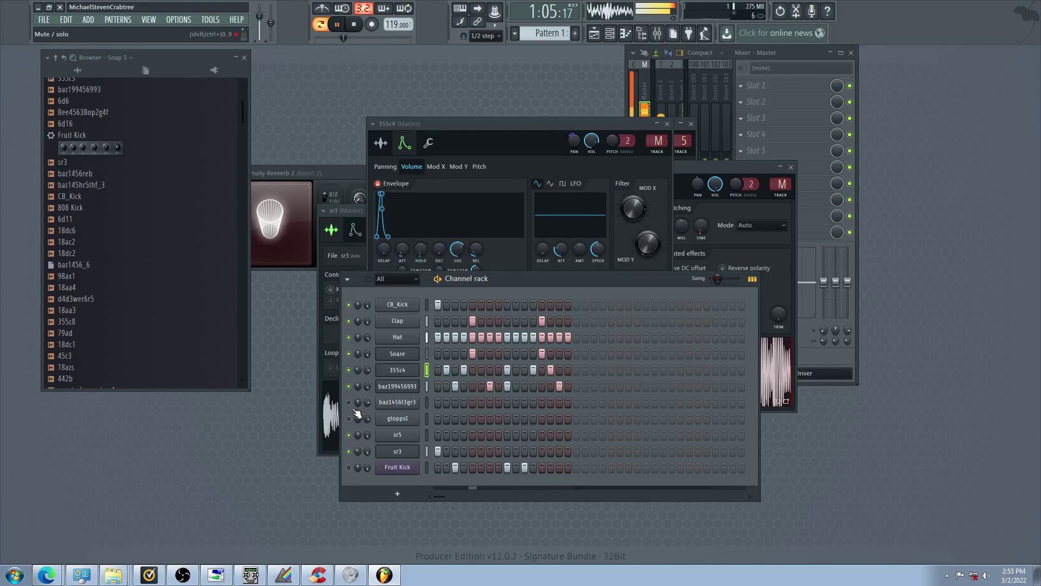
Raise sr3's time-stretching pitch, center its panning and return to the channel rack
click(396, 451)
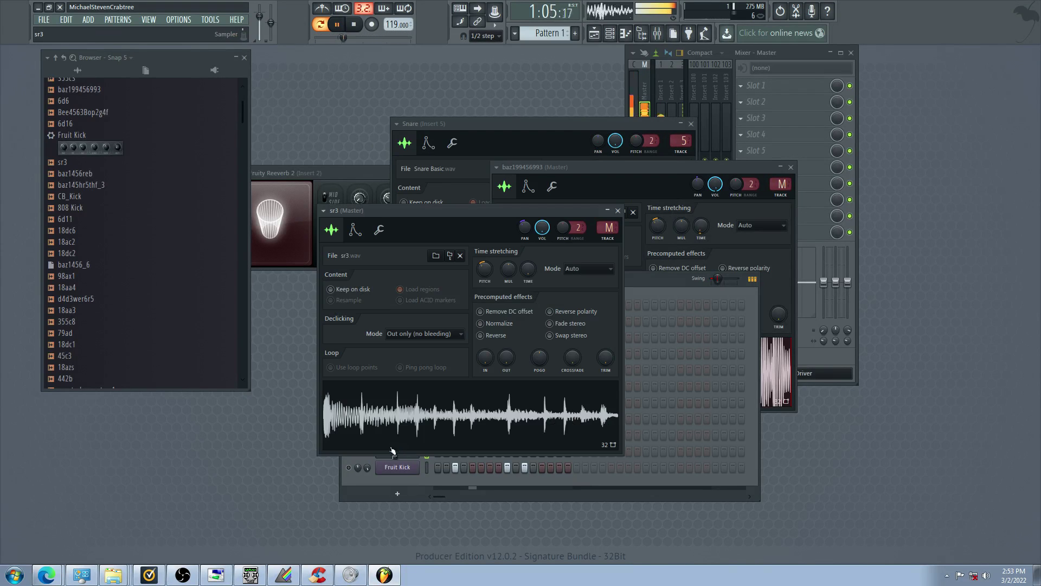
drag(485, 268, 484, 256)
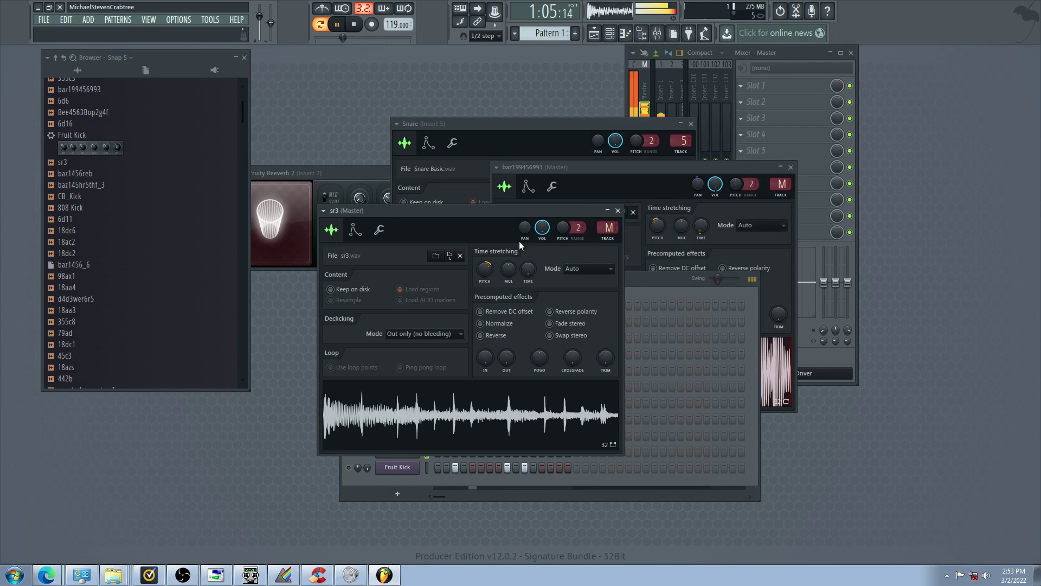
click(447, 465)
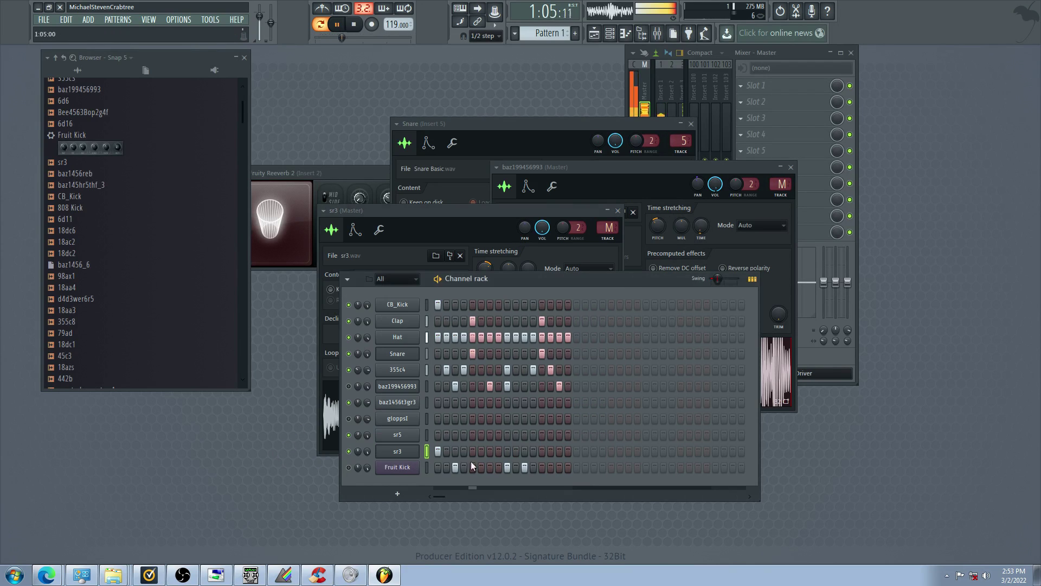
Shorten the attack of sr3's volume envelope, mute sr3 and unmute Fruit Kick
click(379, 263)
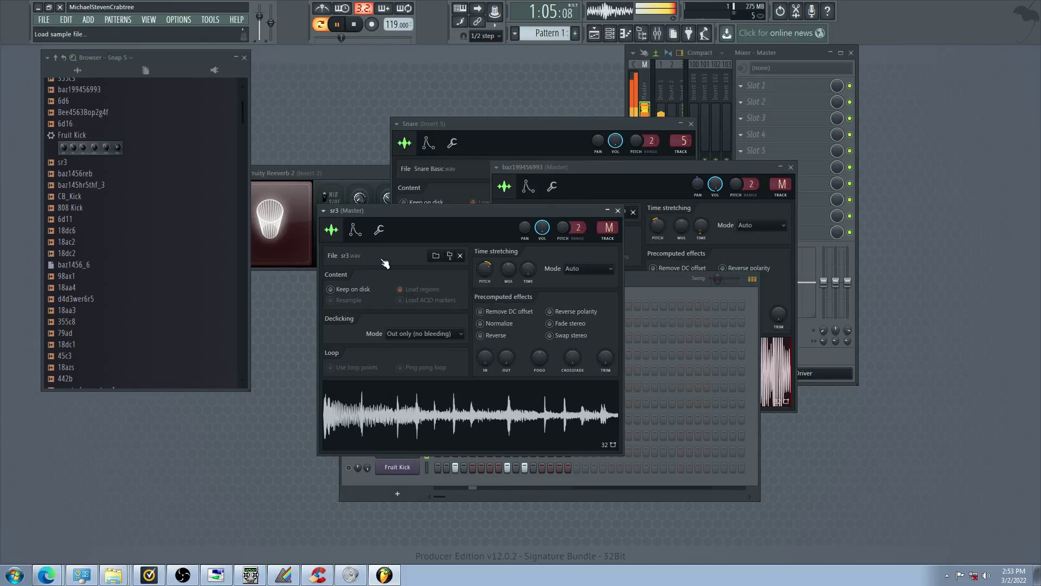
click(355, 229)
drag(354, 334, 354, 348)
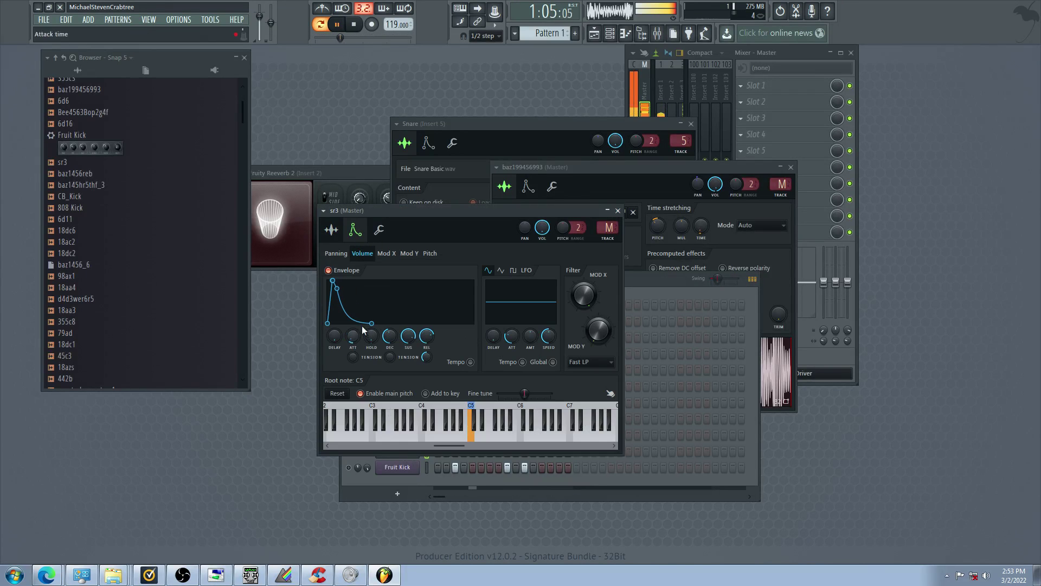
click(379, 230)
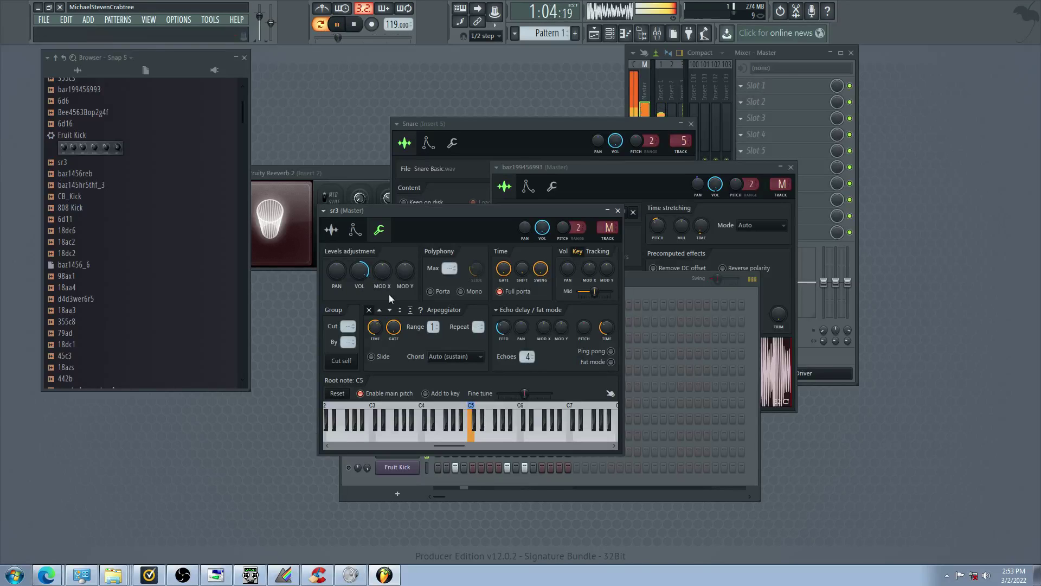
click(345, 485)
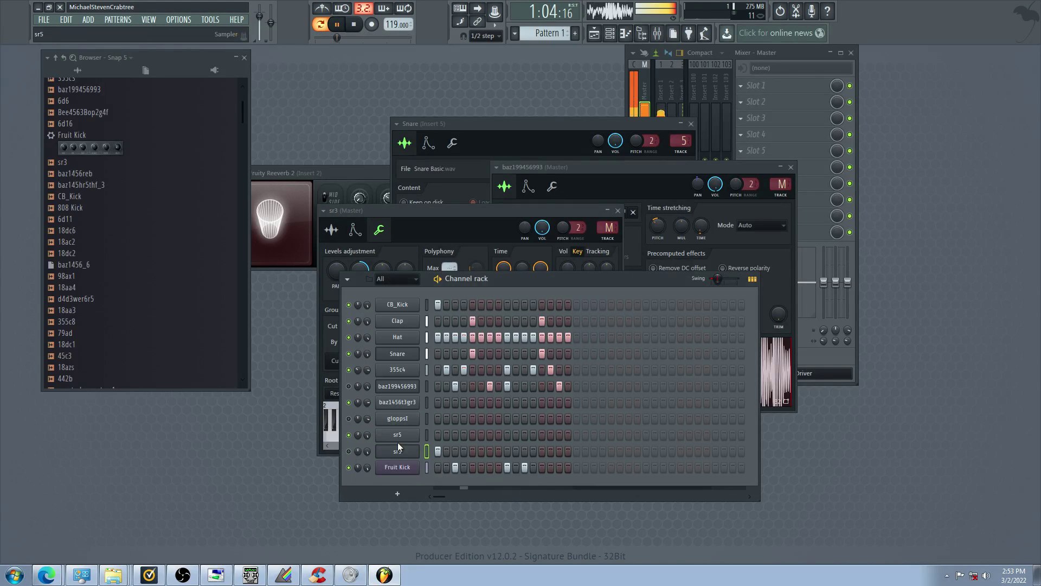
Add an sr5 hit on step 1, mute 355c4, and unmute baz1456t3gr3 and gloppsl
click(438, 435)
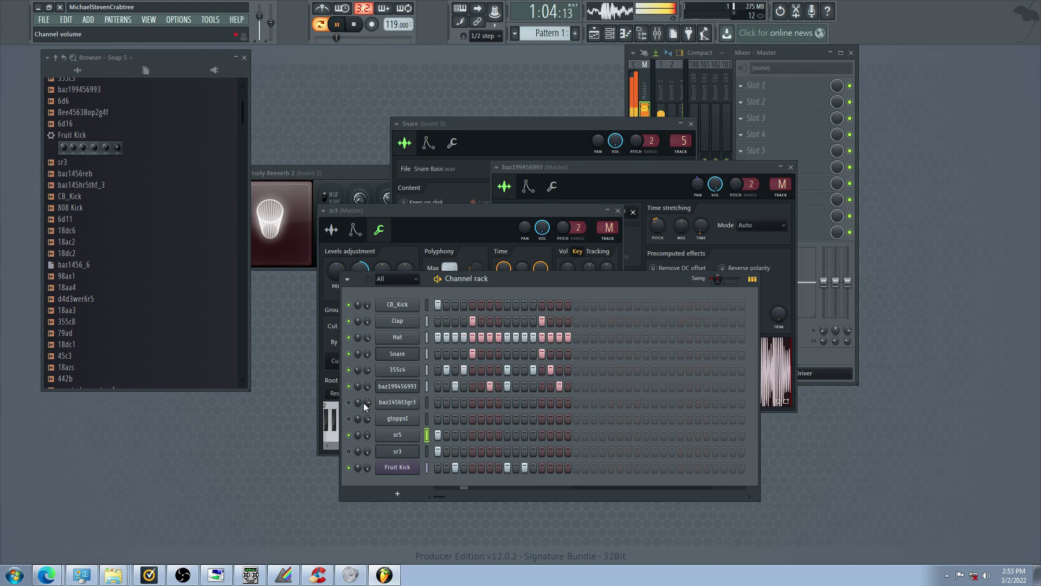
click(349, 370)
click(349, 403)
click(349, 419)
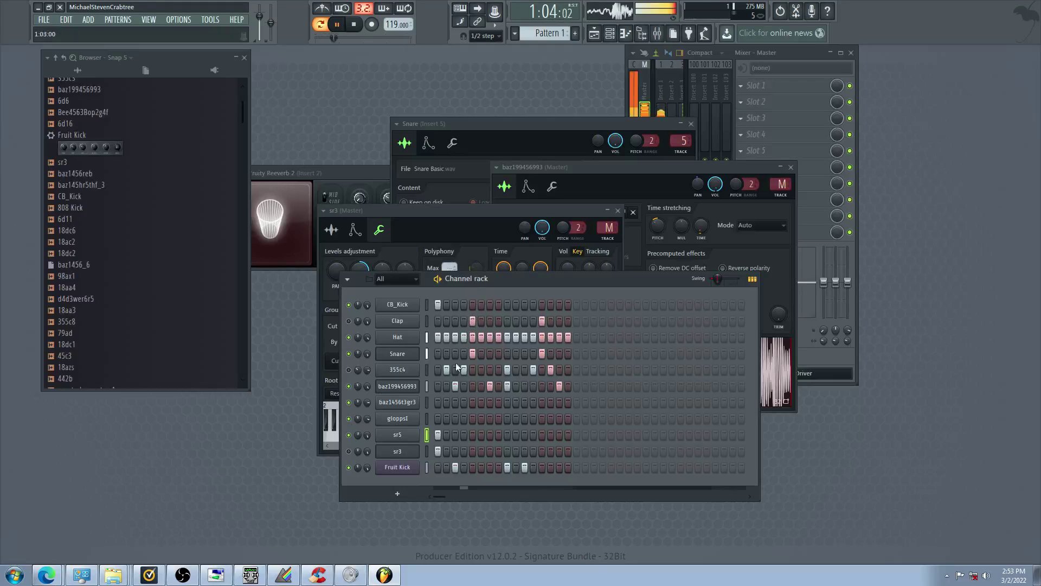
Mute Fruit Kick and sr5, and add CB_Kick hits on steps 5, 9 and 13
click(349, 467)
click(349, 435)
click(473, 305)
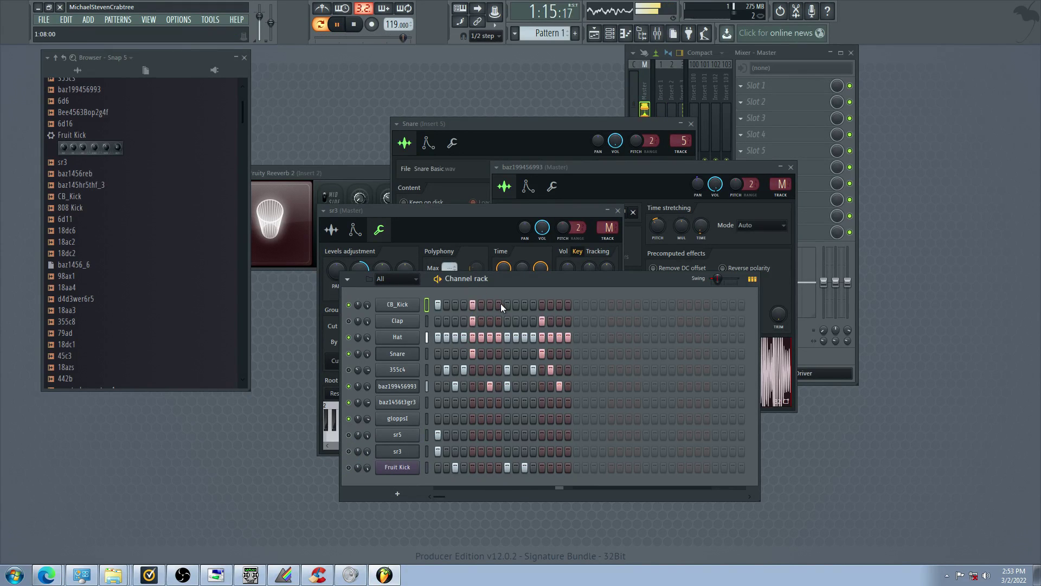
click(542, 304)
Unmute Clap, 355c4 and sr3, and mute baz199456993
click(349, 322)
click(349, 370)
click(349, 386)
click(348, 402)
click(349, 419)
click(352, 421)
click(352, 401)
click(353, 387)
click(352, 385)
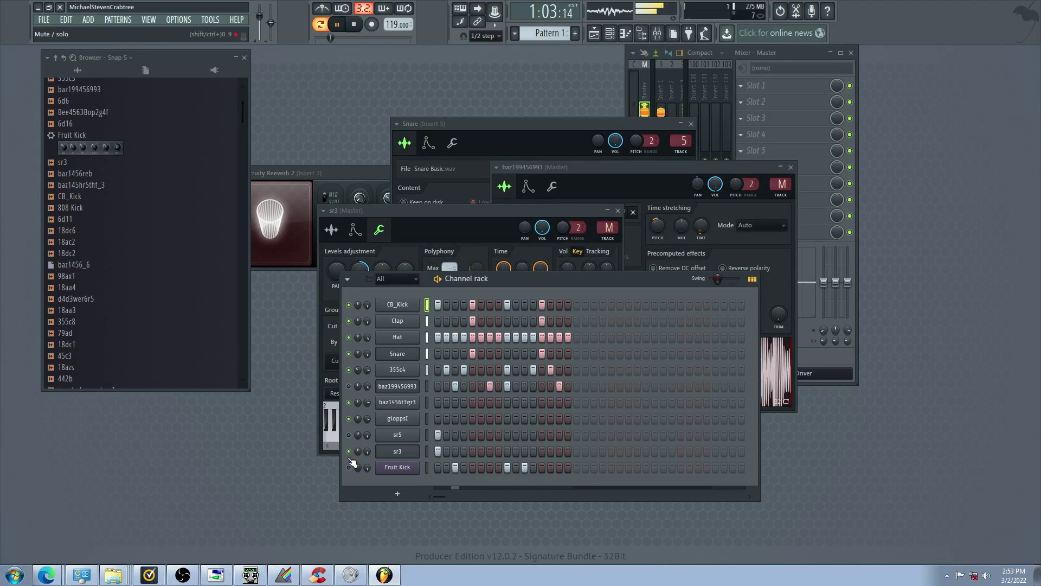
Remove sr3's hit on step 1 and reverse its sample
click(439, 453)
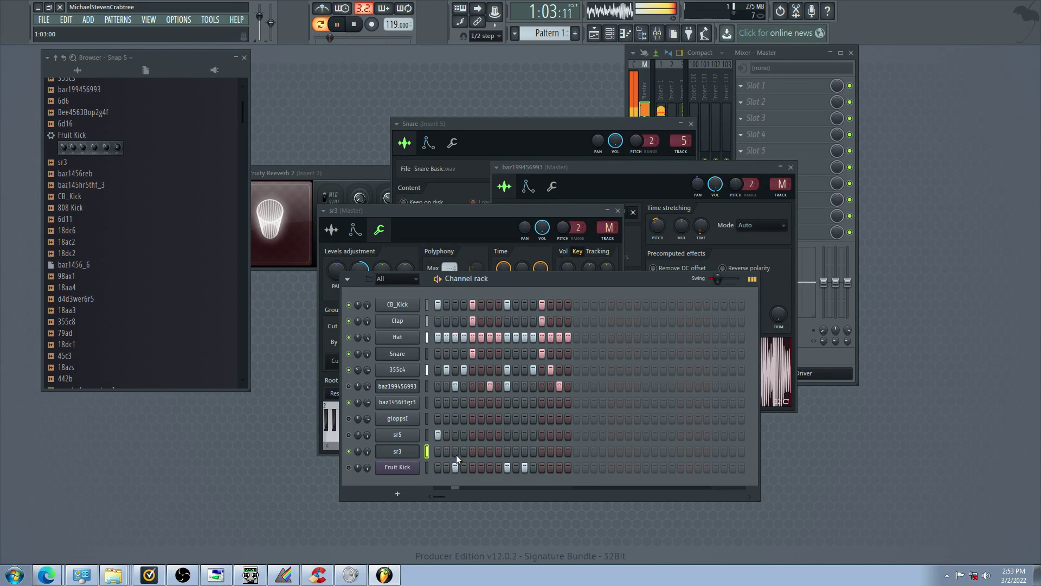
click(398, 450)
click(355, 229)
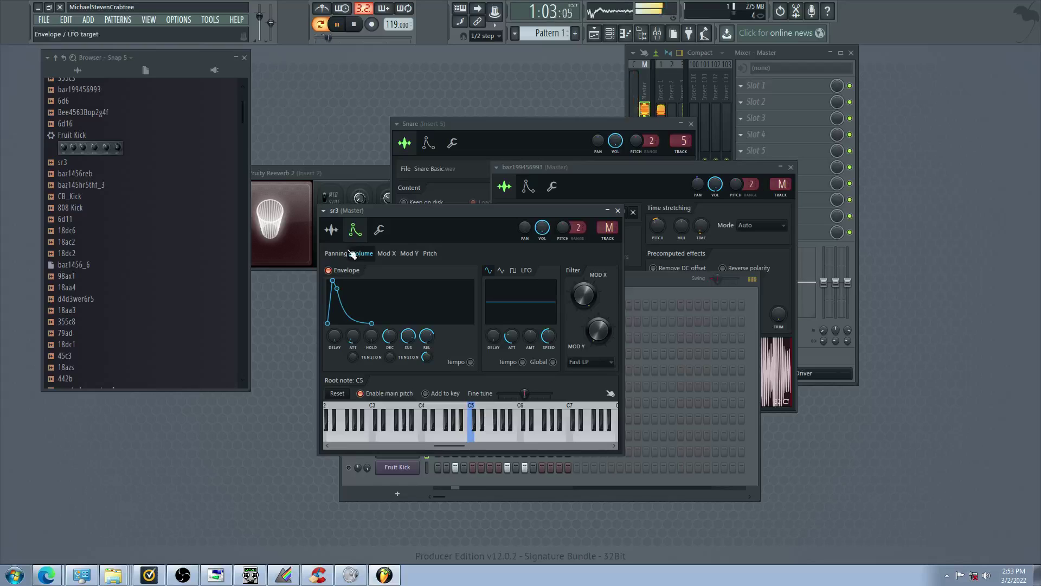
click(332, 229)
click(505, 337)
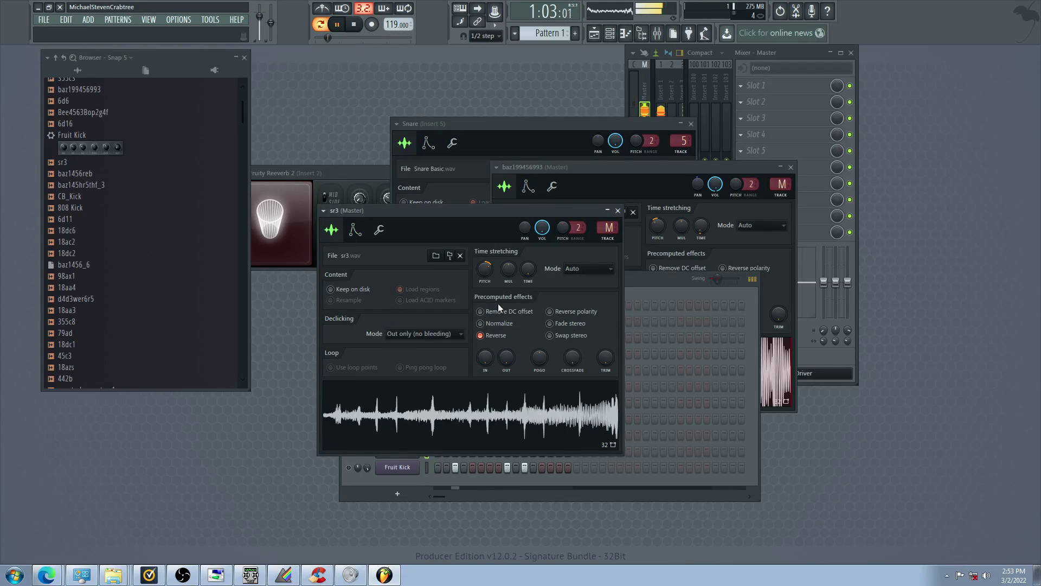
click(460, 480)
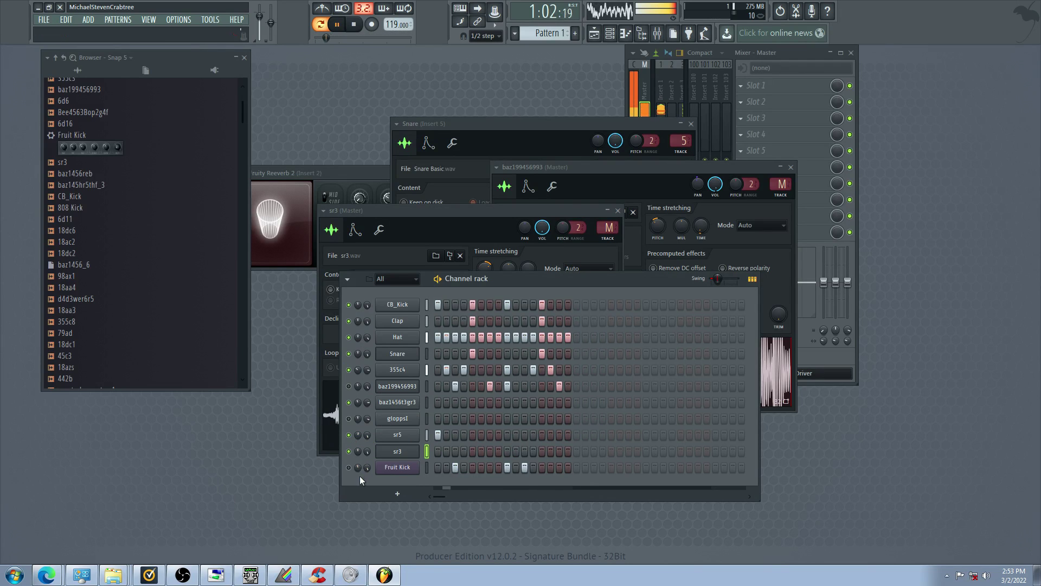
Unmute gloppsl and replace sr5's hit on step 1 with a gloppsl hit
click(348, 418)
right_click(437, 419)
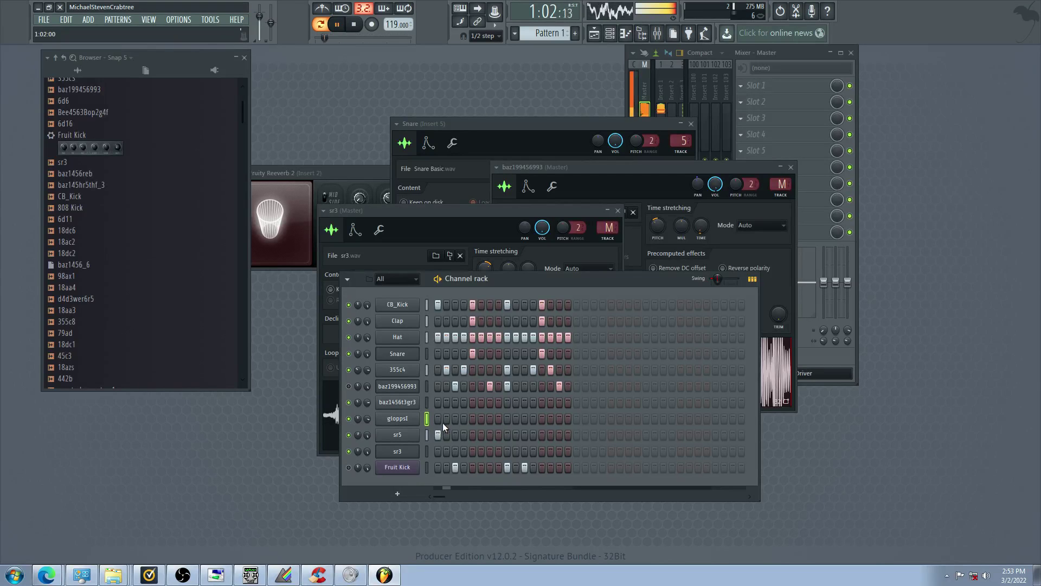
click(438, 435)
click(438, 418)
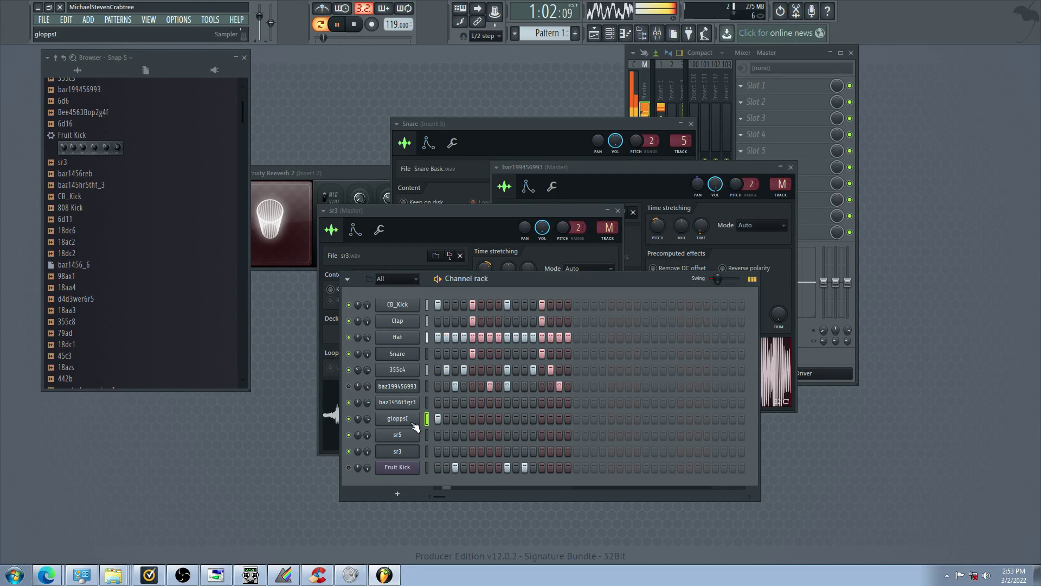
Unmute baz199456993 and replace its step 3 hit with hits on steps 1 and 4
click(348, 386)
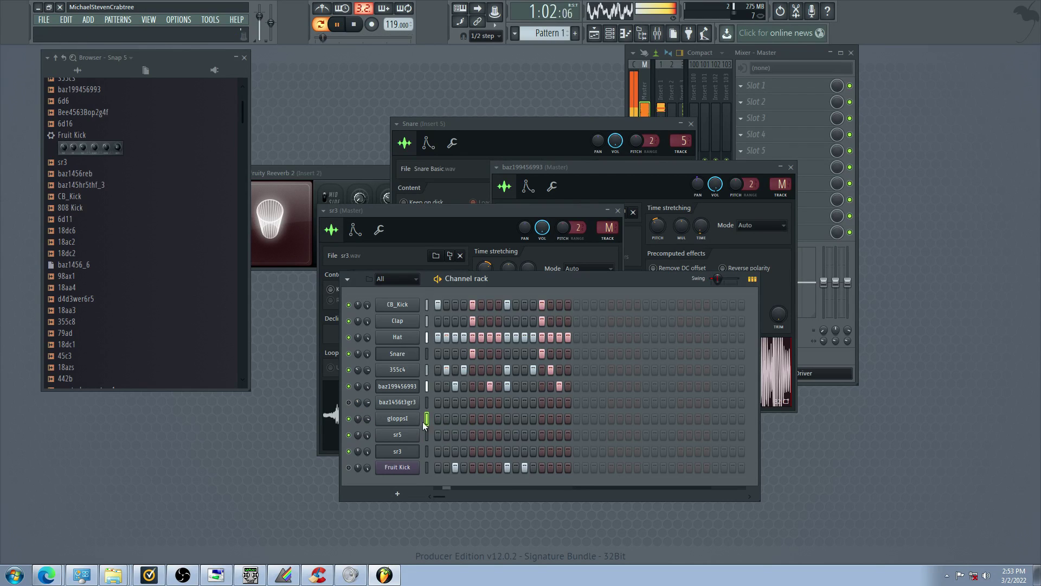
click(397, 386)
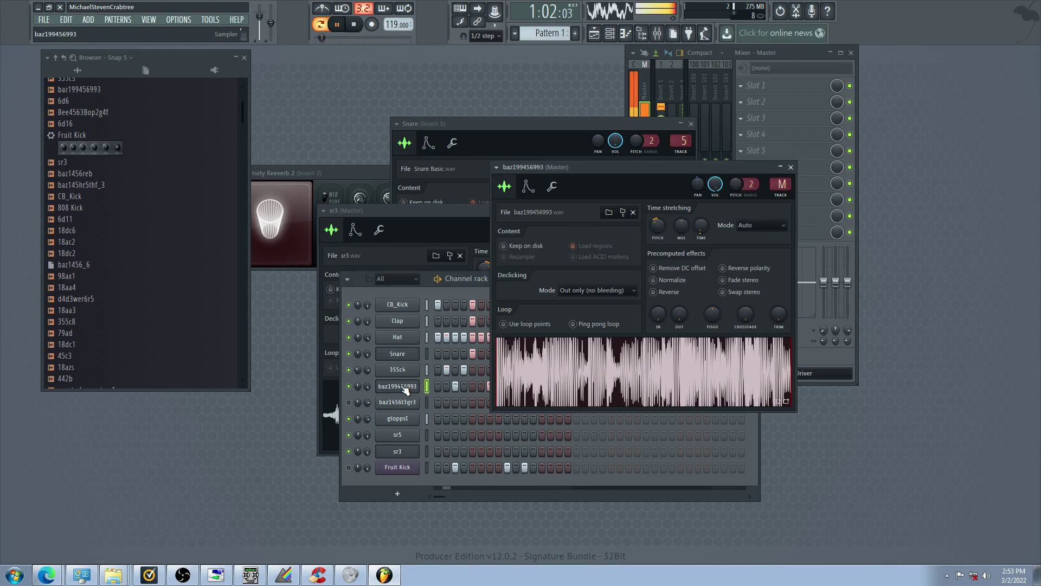
click(459, 387)
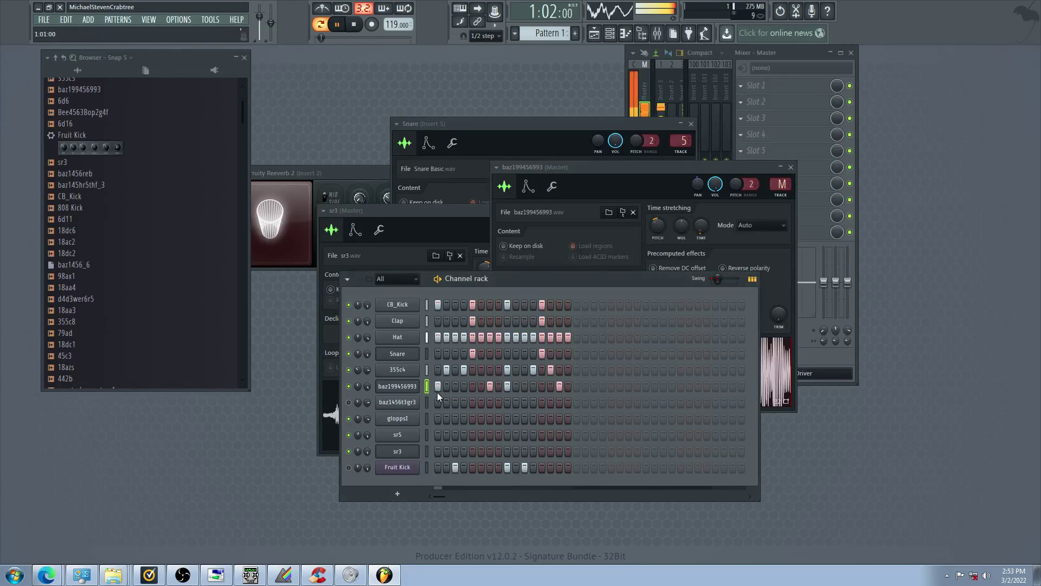
right_click(488, 390)
click(465, 388)
click(472, 388)
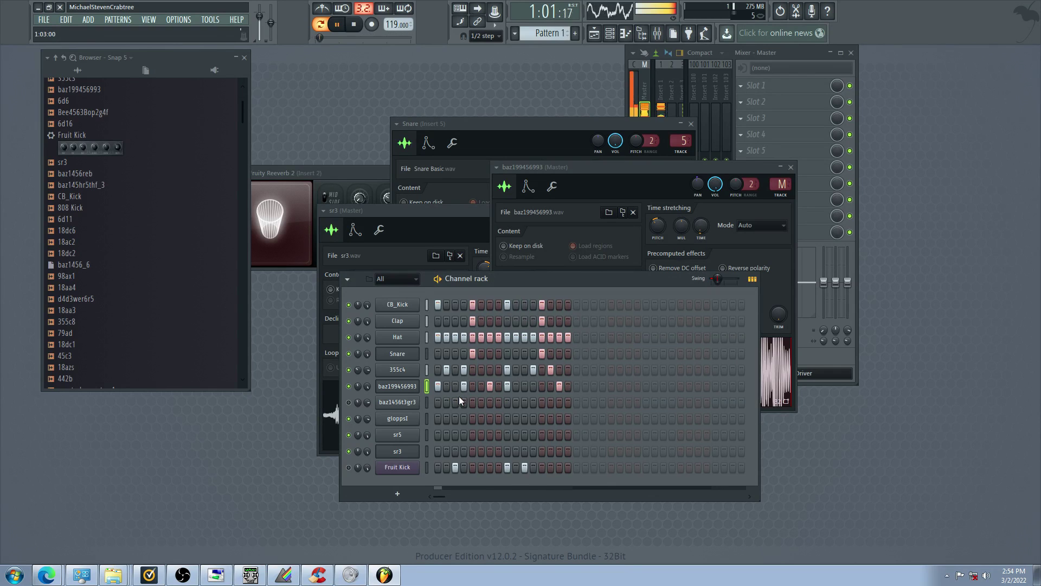
Set baz199456993's time-stretching pitch to +387 cents and clear all its hits except step 1
click(408, 389)
drag(657, 226, 657, 214)
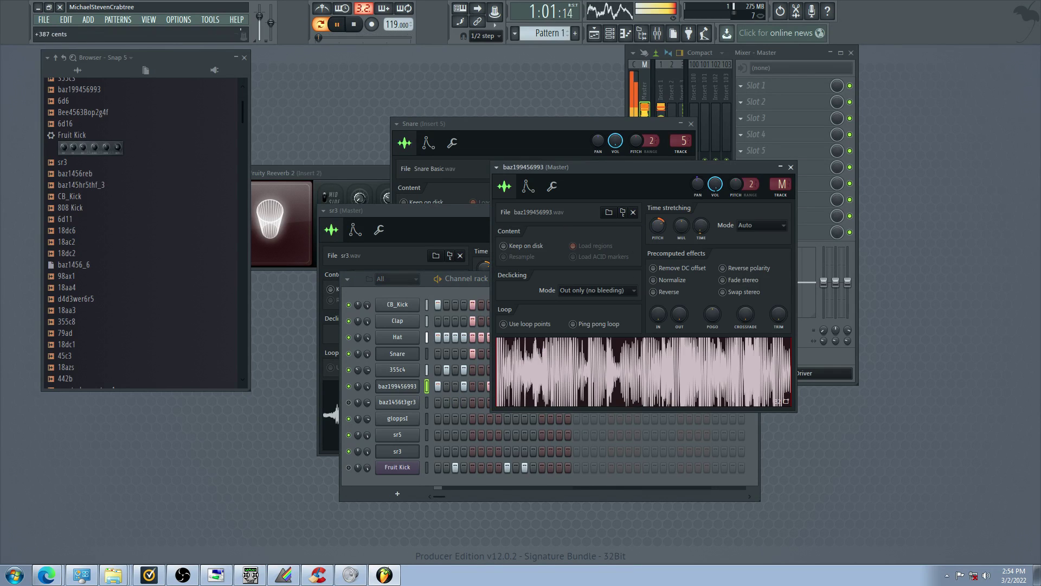
click(462, 388)
Reshape baz199456993's volume envelope by adjusting its hold and decay
click(397, 386)
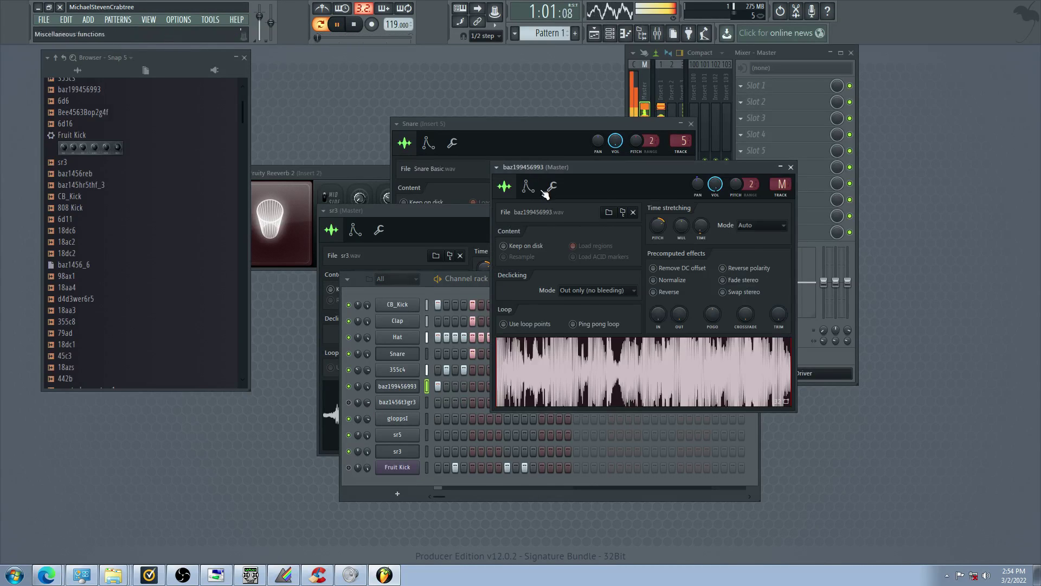
click(527, 186)
drag(549, 296, 549, 305)
drag(566, 298, 598, 297)
Unmute baz1456t3gr3 and Fruit Kick, and mute sr5 and sr3
click(349, 402)
click(349, 435)
click(350, 466)
click(350, 451)
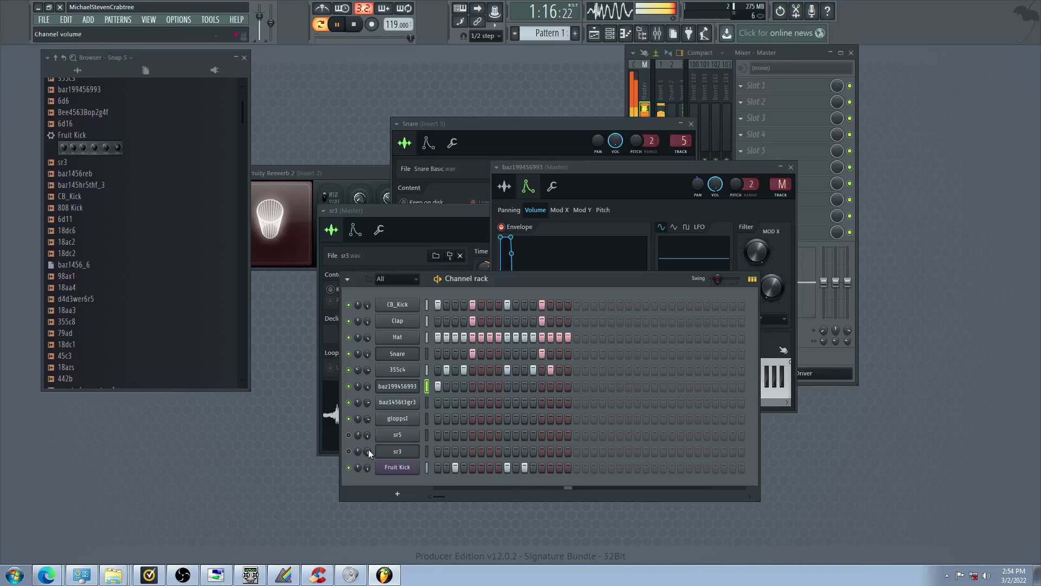
Clear Fruit Kick's hits, mute baz199456993 and baz1456t3gr3, and place a gloppsl hit on step 4
right_click(456, 468)
click(457, 467)
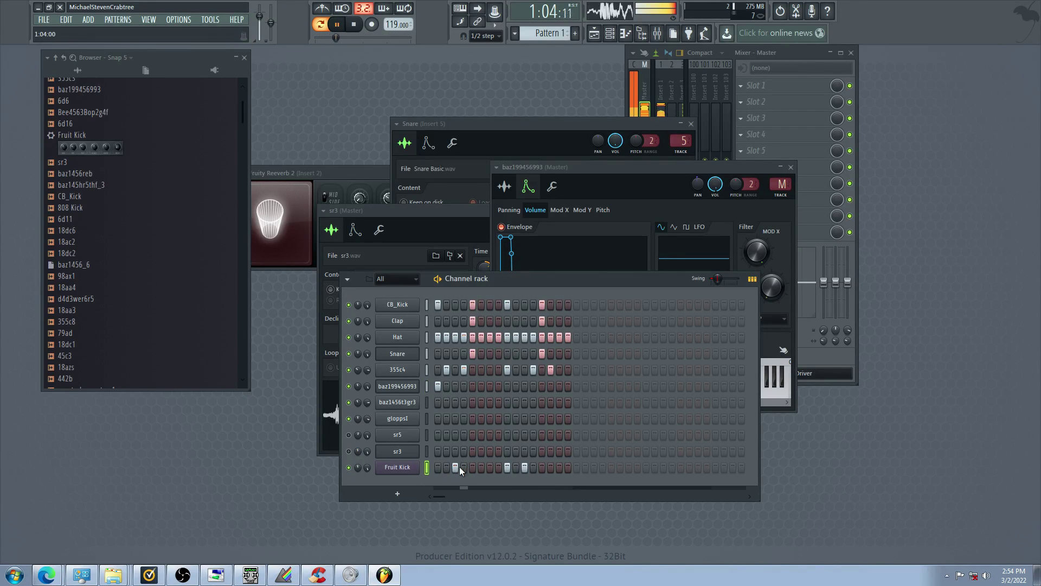
click(437, 420)
click(349, 386)
click(349, 402)
right_click(440, 420)
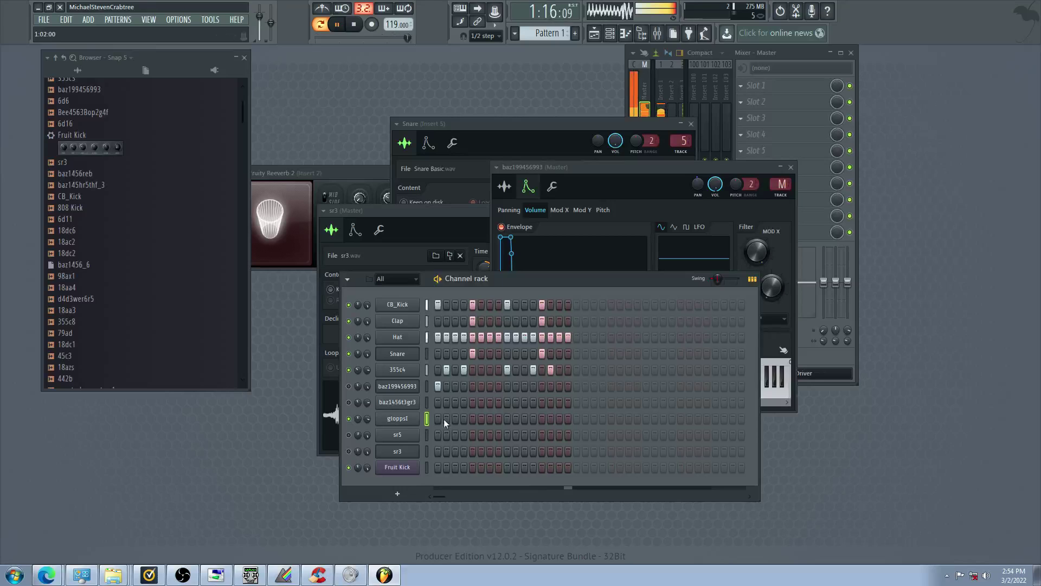
click(462, 419)
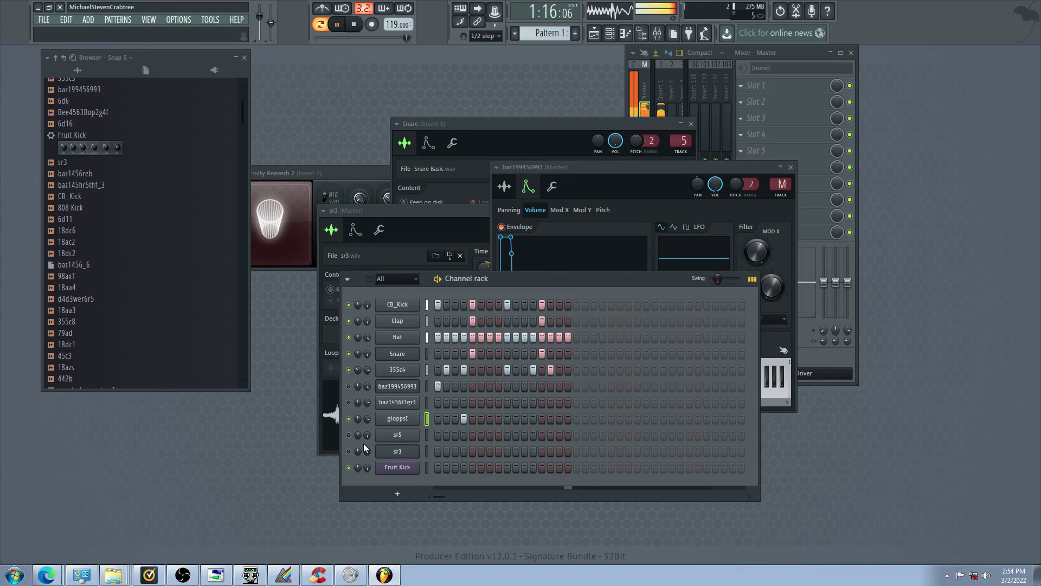
Unmute sr5 with a hit on step 1, reverse its sample and reset its time-stretching pitch
click(349, 435)
click(438, 435)
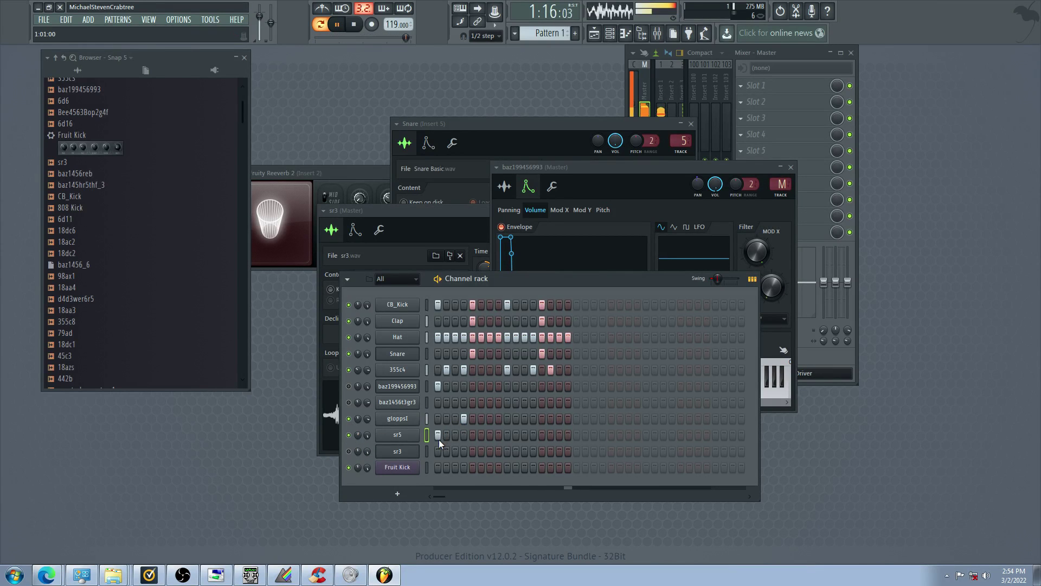
click(407, 437)
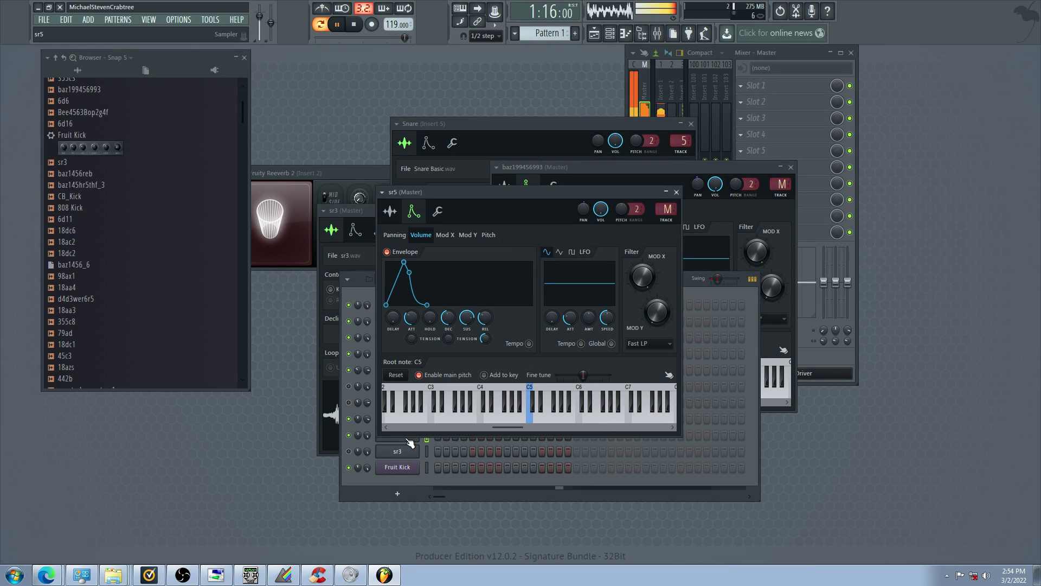
click(390, 211)
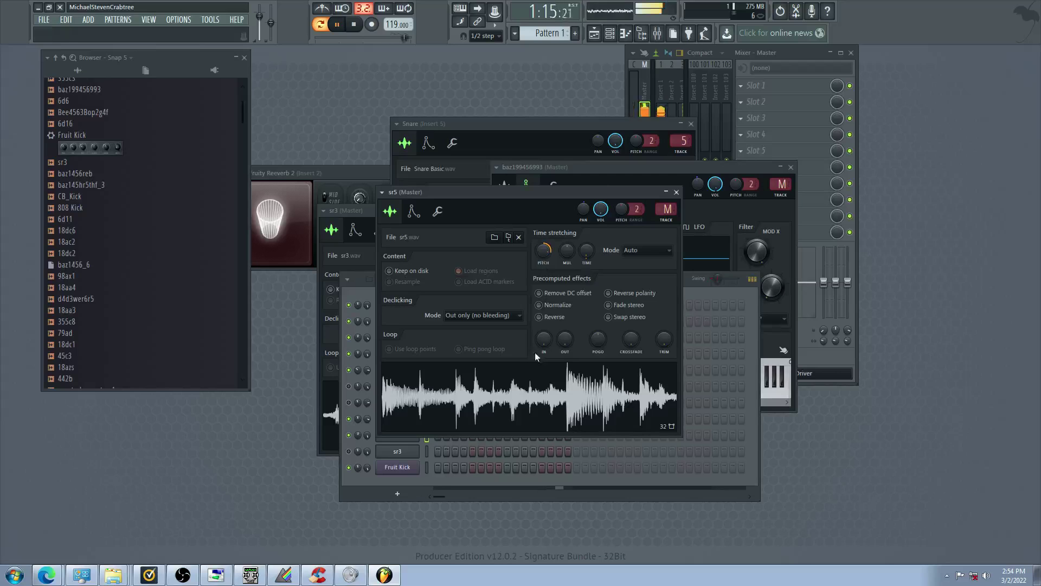
click(544, 318)
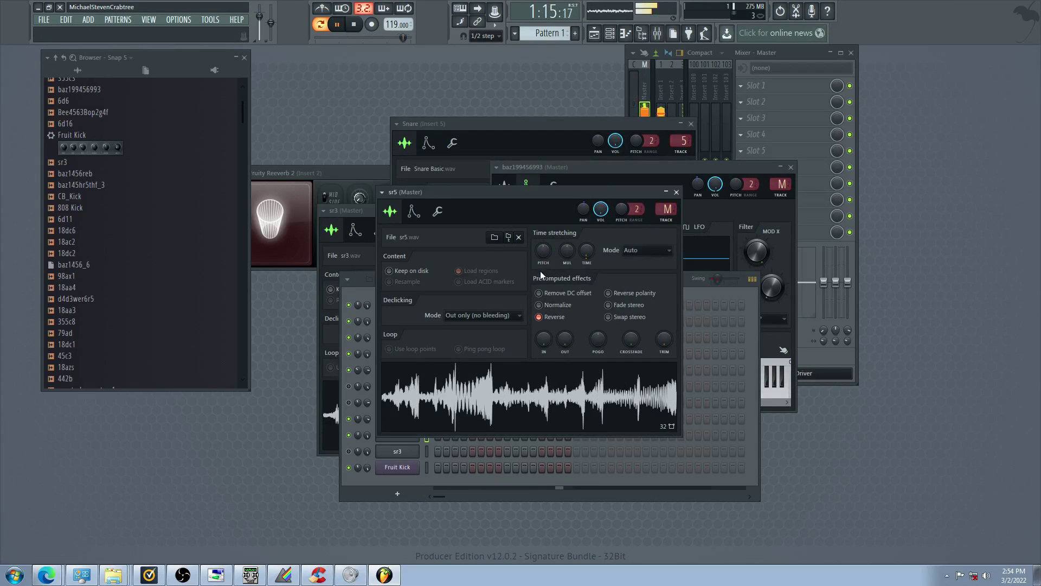
Clear the gloppsl and sr5 hits, try an sr5 hit on step 2, and add an sr3 hit on step 1
click(355, 442)
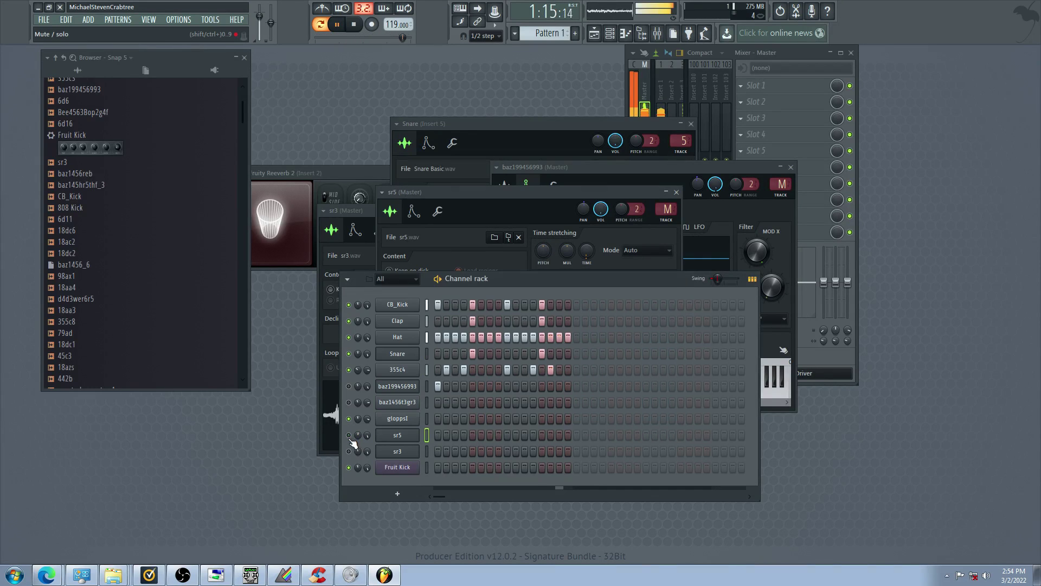
click(446, 435)
click(447, 435)
click(438, 452)
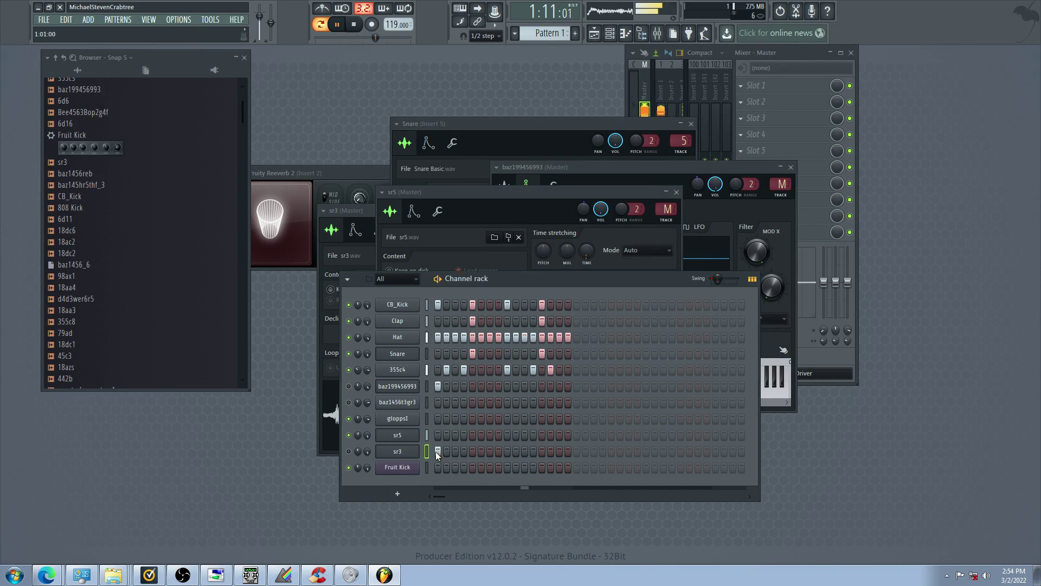
Turn off the Reverse effect on sr3's sample and clear its step 1 hit
click(408, 455)
click(404, 452)
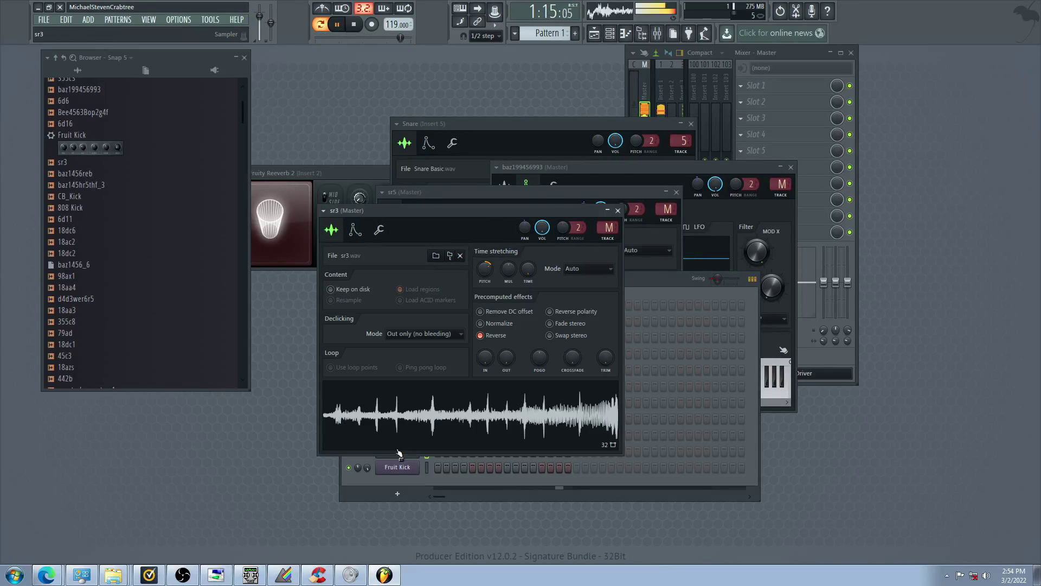
click(487, 337)
click(394, 470)
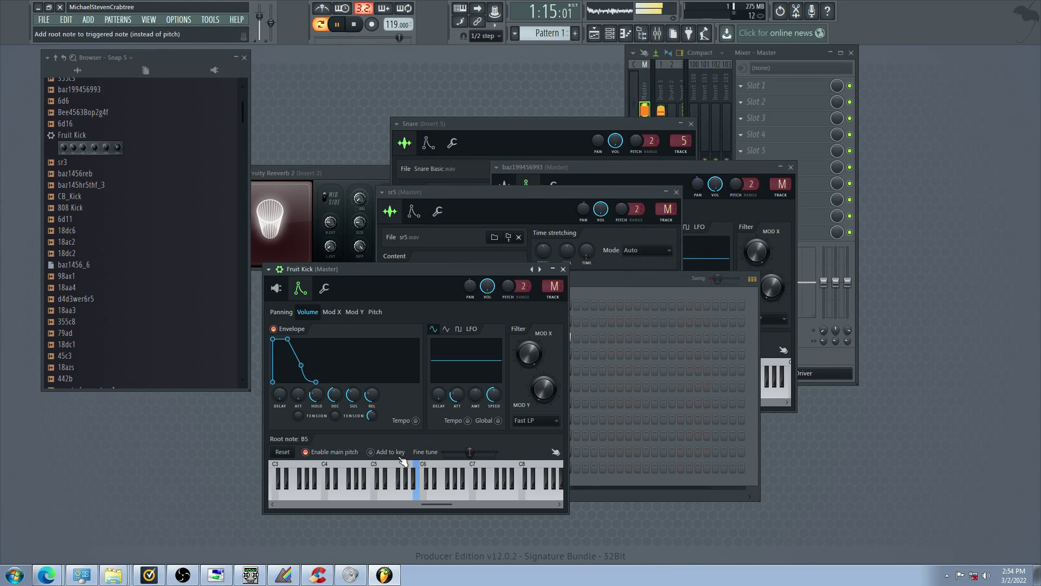
click(206, 474)
Check sr3's miscellaneous sampler settings and place an sr5 hit on step 2
click(428, 450)
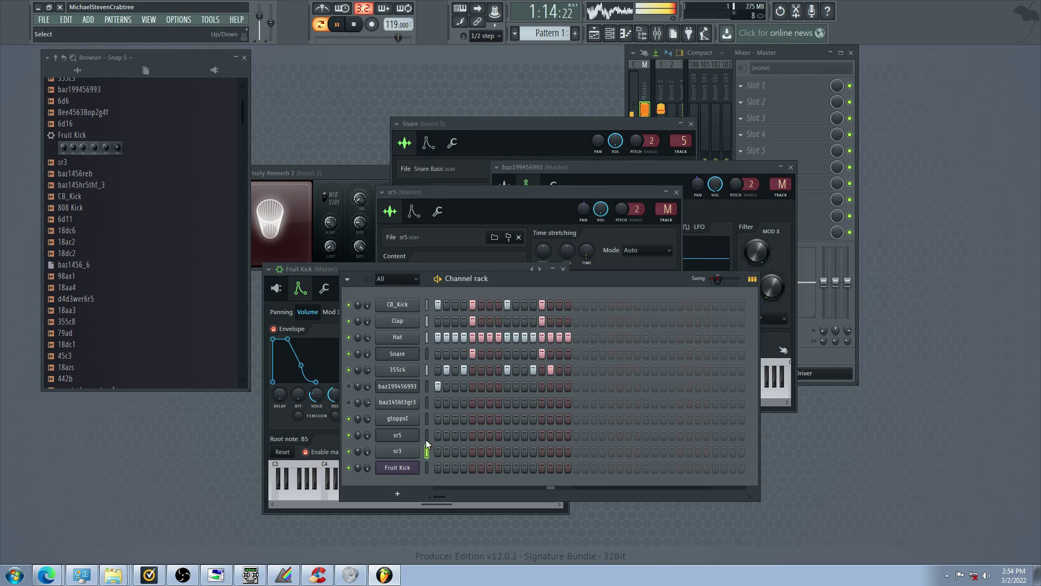
click(401, 451)
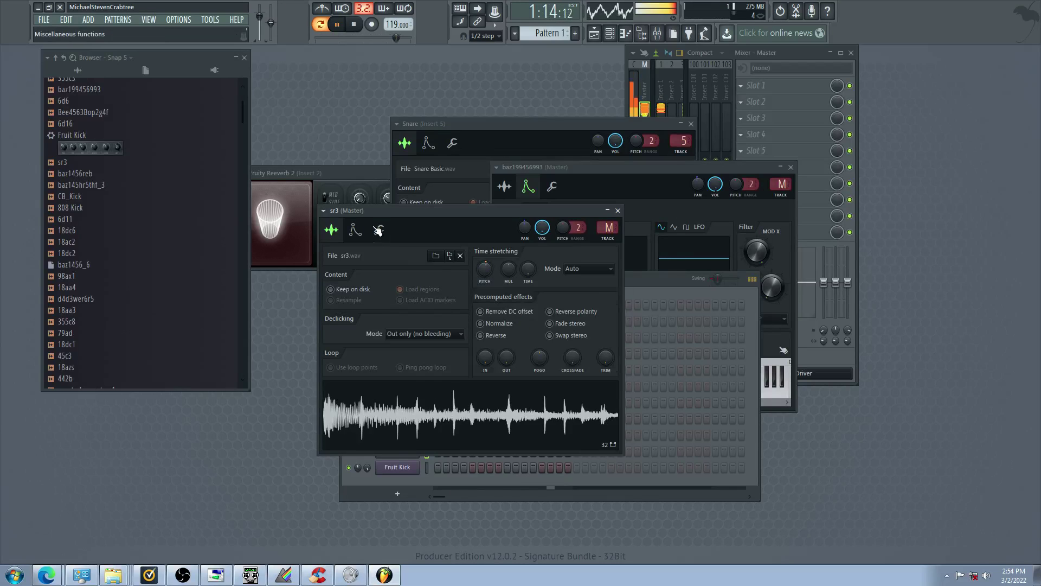
click(379, 229)
click(271, 479)
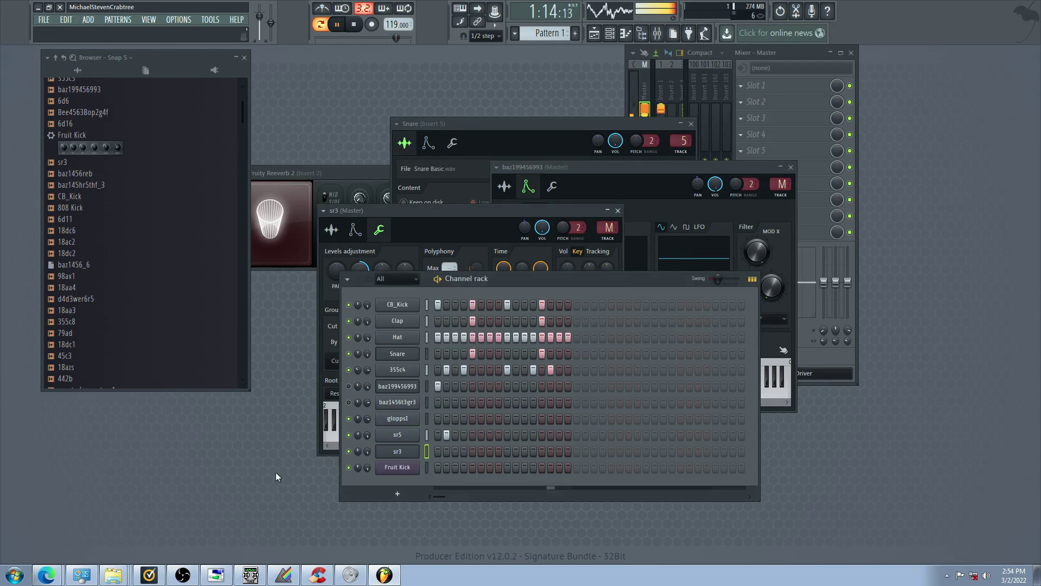
Clear sr5's step 2 hit, place an sr3 hit on step 1, and replace the 355c4 sample with 79ad
click(437, 455)
click(446, 435)
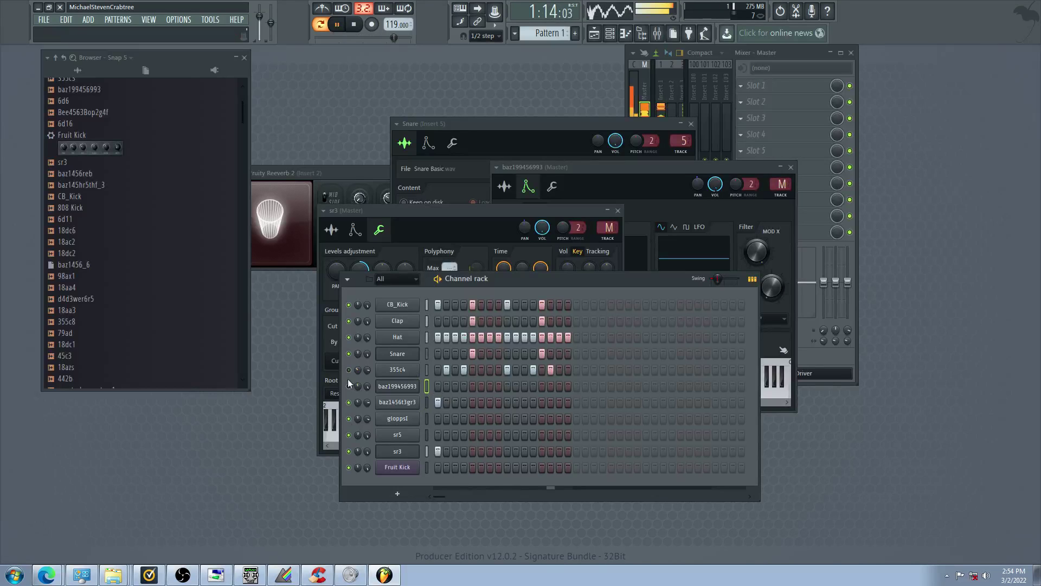
drag(201, 335, 398, 371)
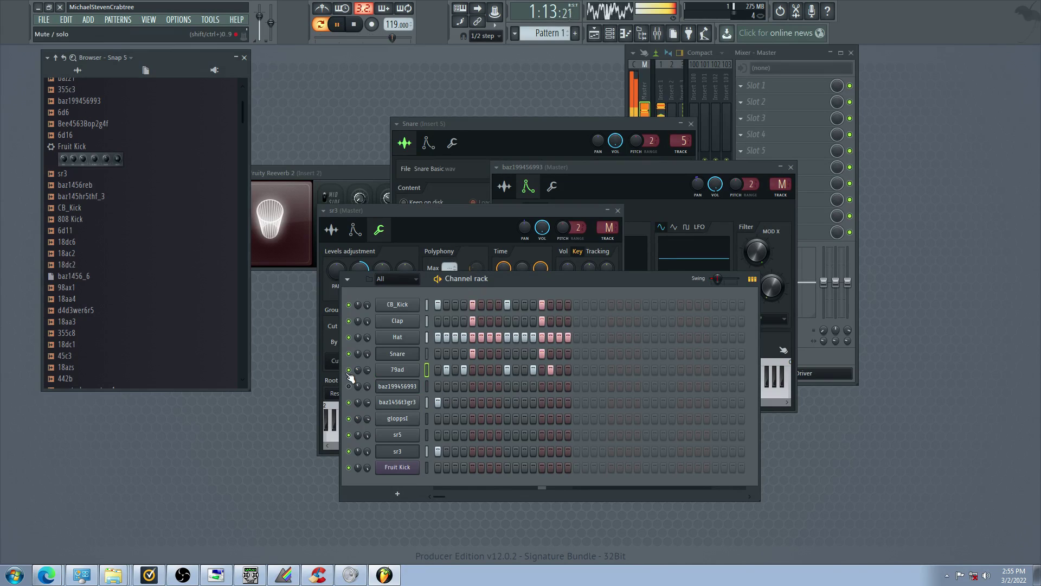
Mute baz1456t3gr3 and gloppsl, and lengthen the release of the 79ad channel's volume envelope
click(349, 386)
click(349, 403)
click(349, 419)
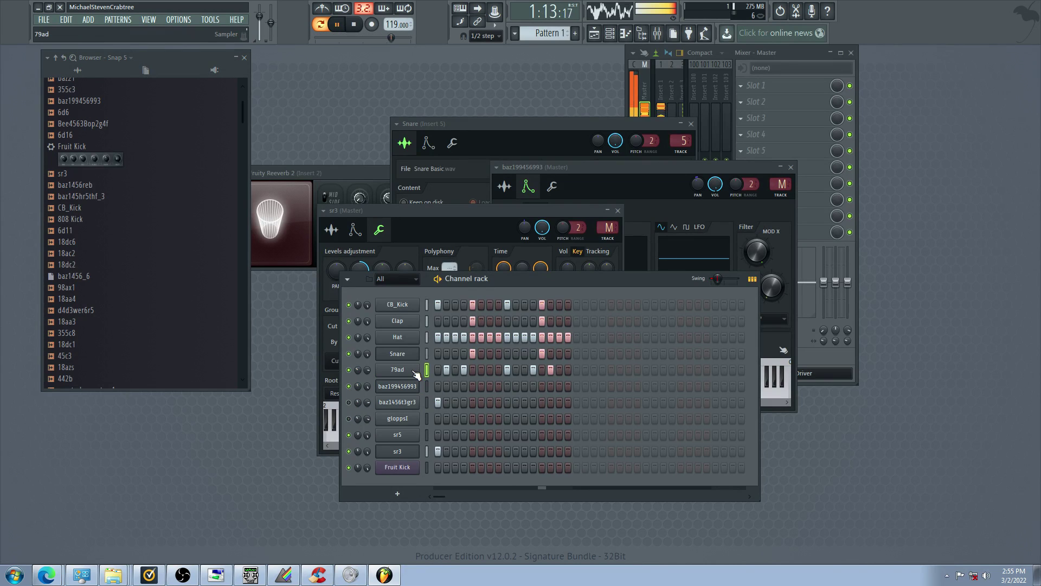
click(413, 370)
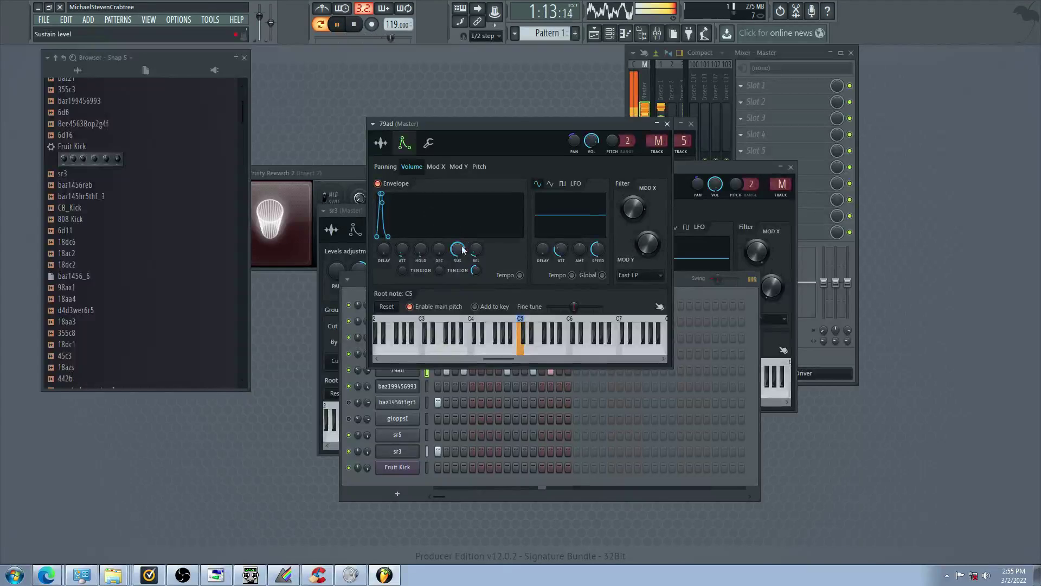
mouse_move(476, 250)
mouse_down()
mouse_move(476, 225)
mouse_move(484, 255)
mouse_up()
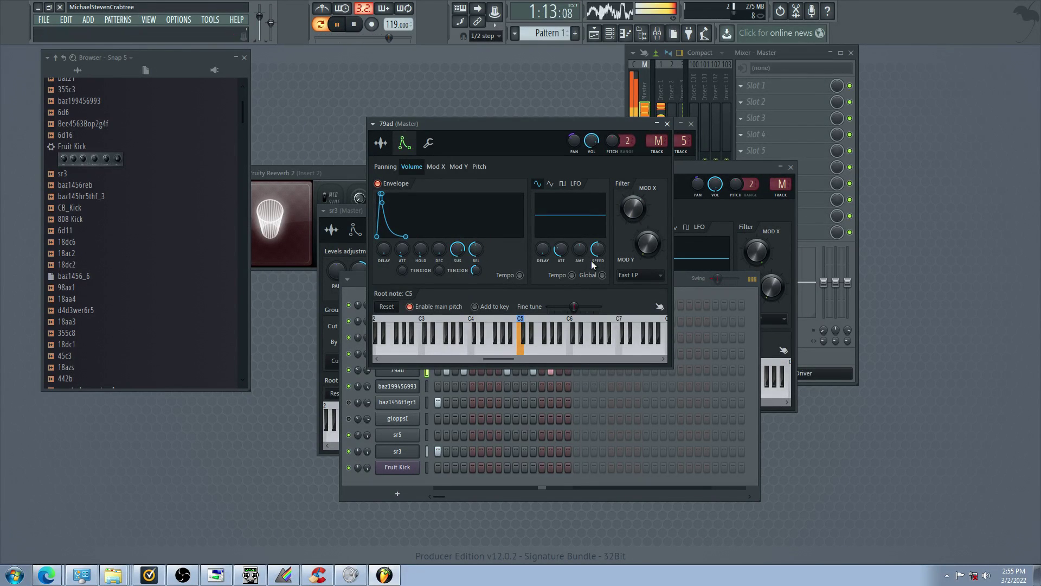
Clear sr3's step 1 hit and place a gloppsl hit on step 1 instead
click(441, 447)
click(441, 435)
click(441, 434)
click(439, 419)
Mute the baz1456t3gr3 and Hat channels and set the swing amount to 0%
click(349, 401)
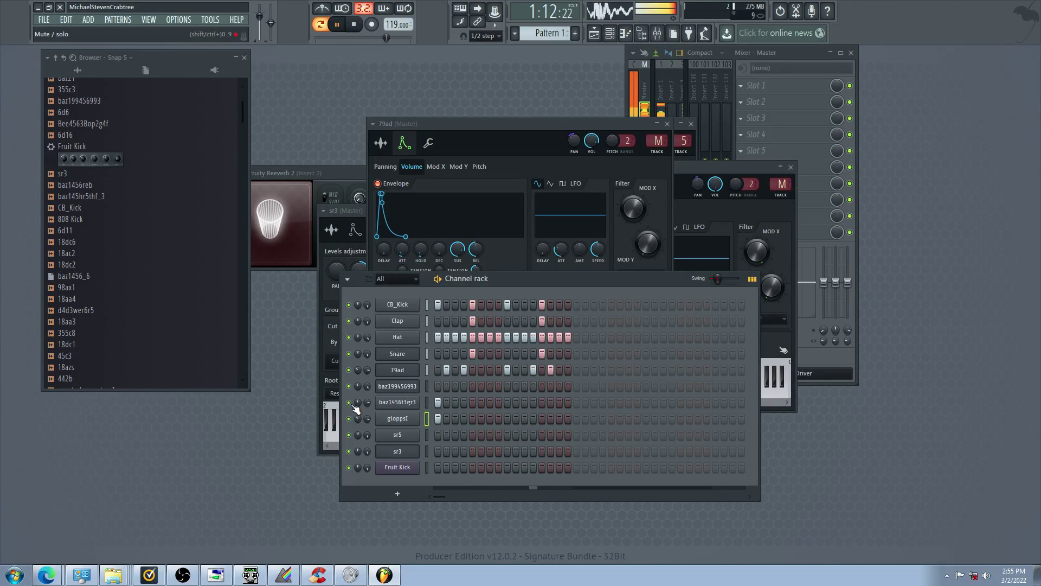
click(349, 402)
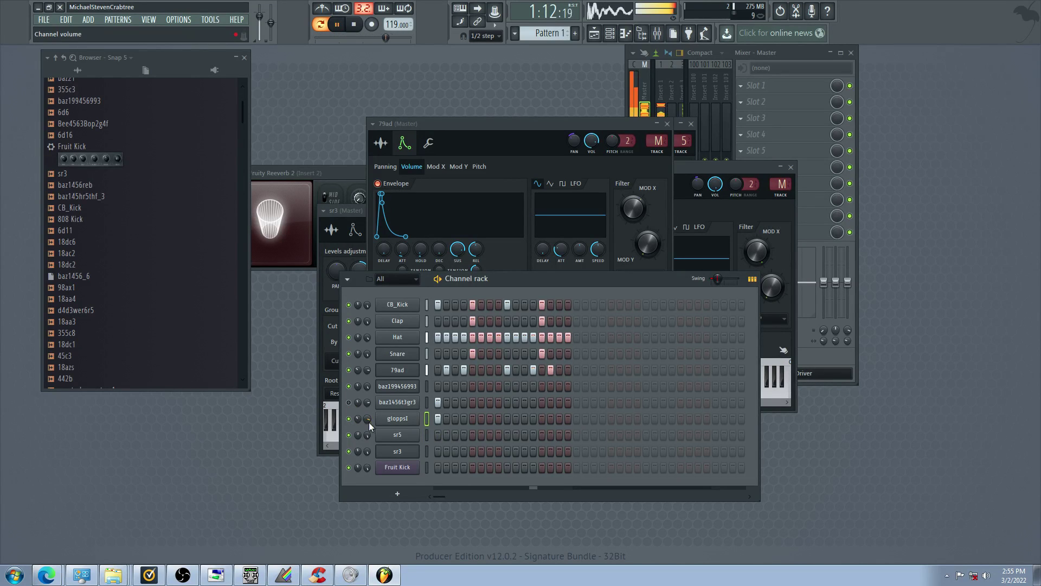
click(349, 338)
drag(718, 279, 711, 278)
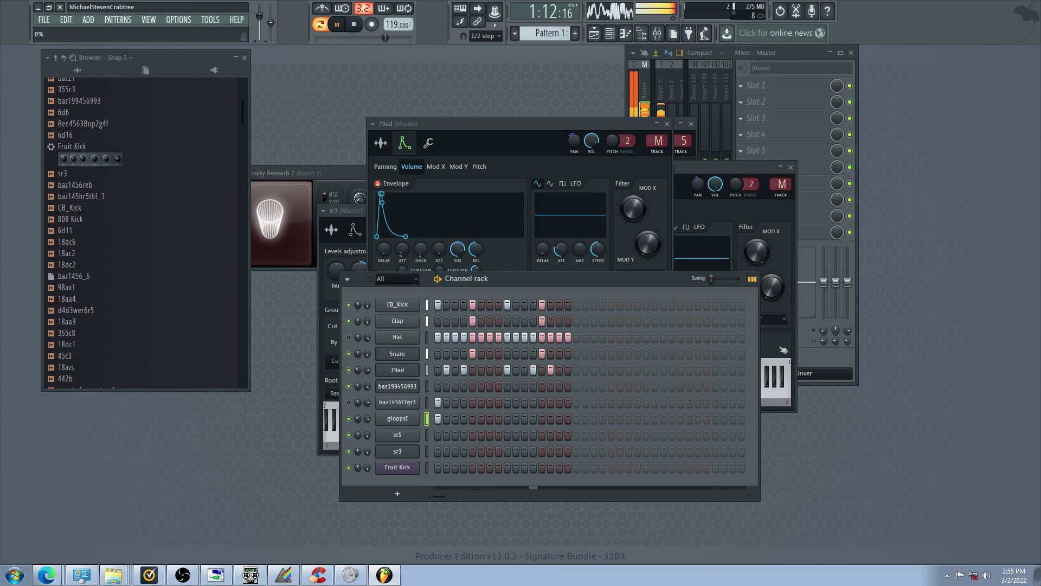
Lengthen the decay, lower the sustain and shorten the release of gloppsl's volume envelope
click(401, 418)
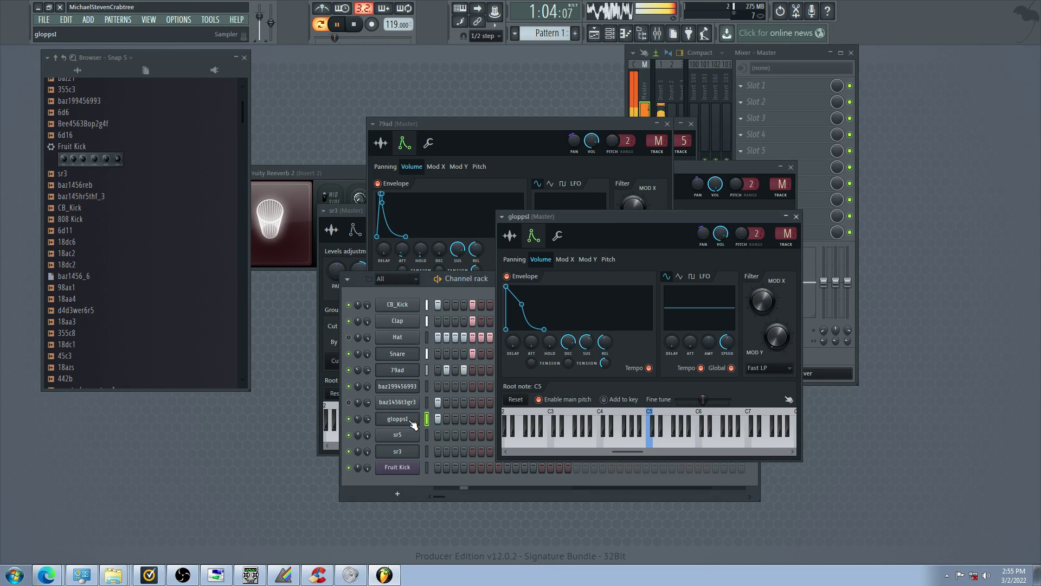
click(534, 235)
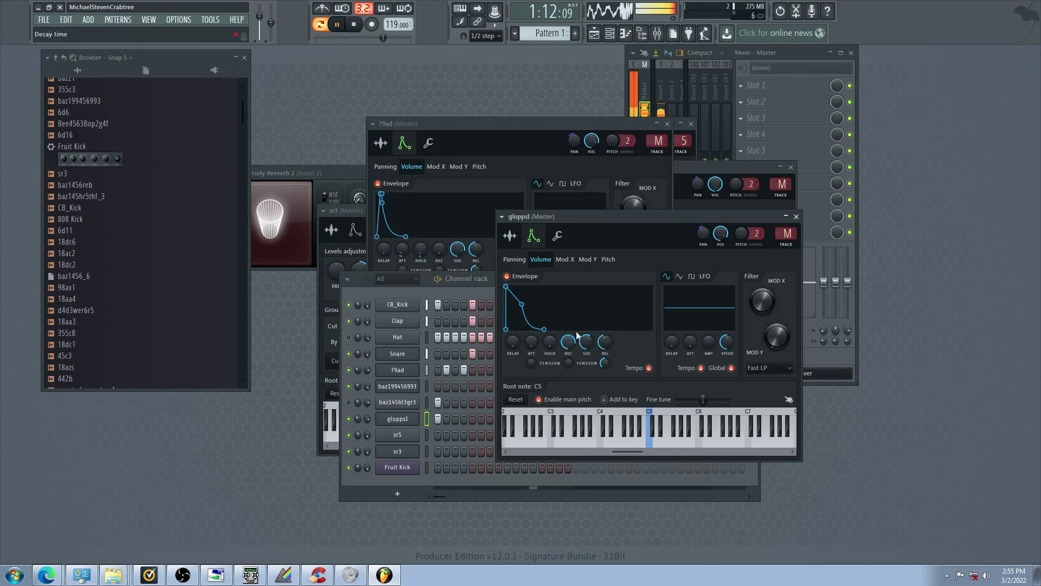
drag(605, 342, 605, 360)
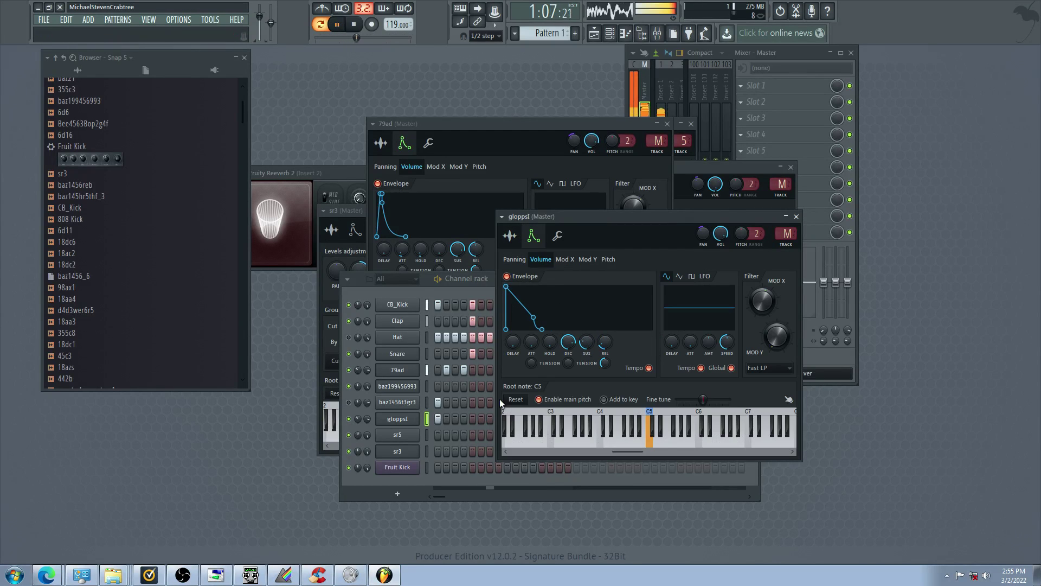
Replace gloppsl's step 1 hit with hits on steps 2, 7 and 9
click(463, 411)
click(448, 418)
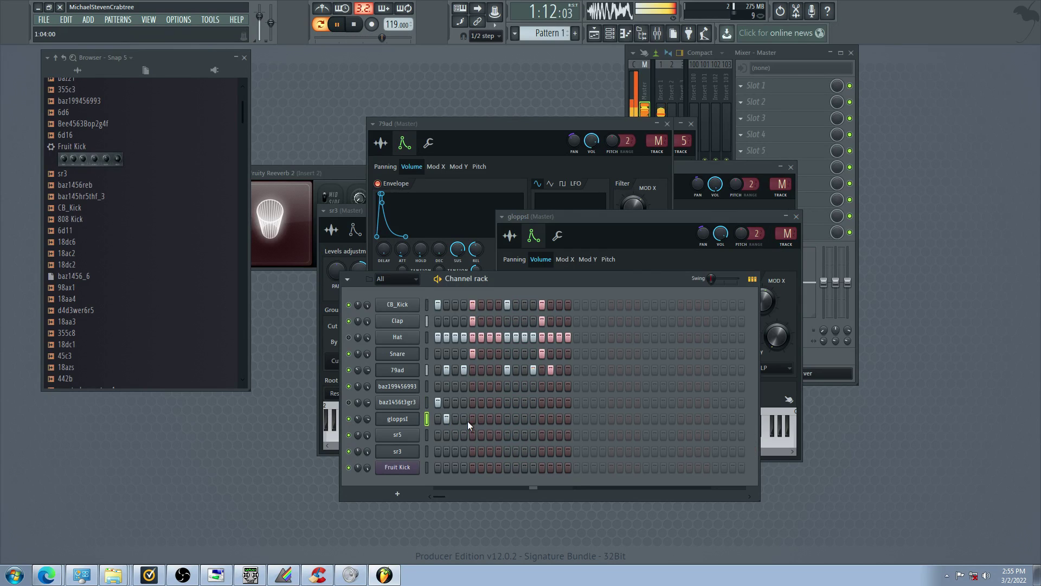
click(490, 419)
click(508, 419)
Shorten the decay of gloppsl's volume envelope and change its sample's time-stretching pitch
click(398, 419)
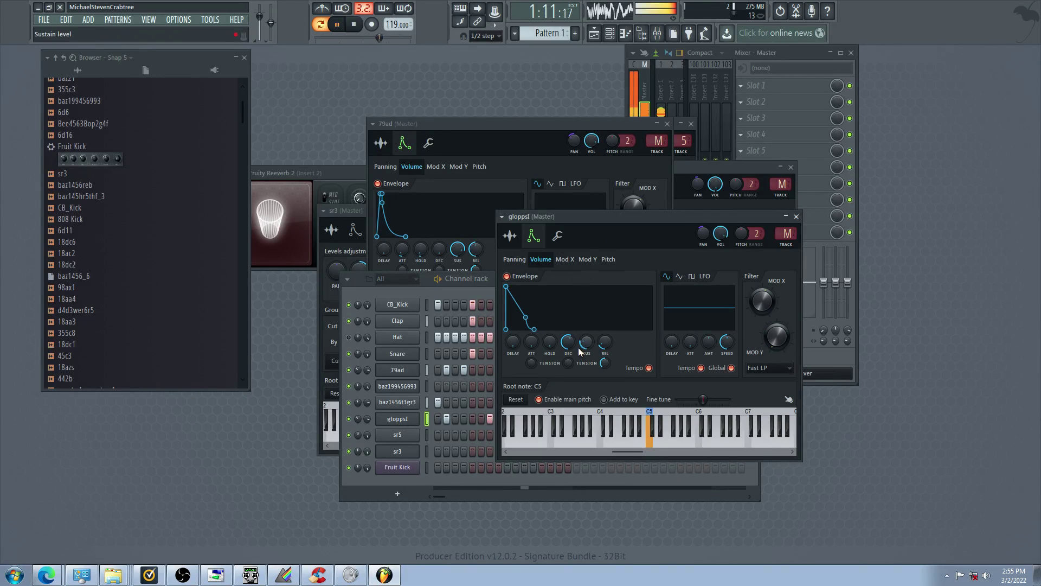
click(510, 236)
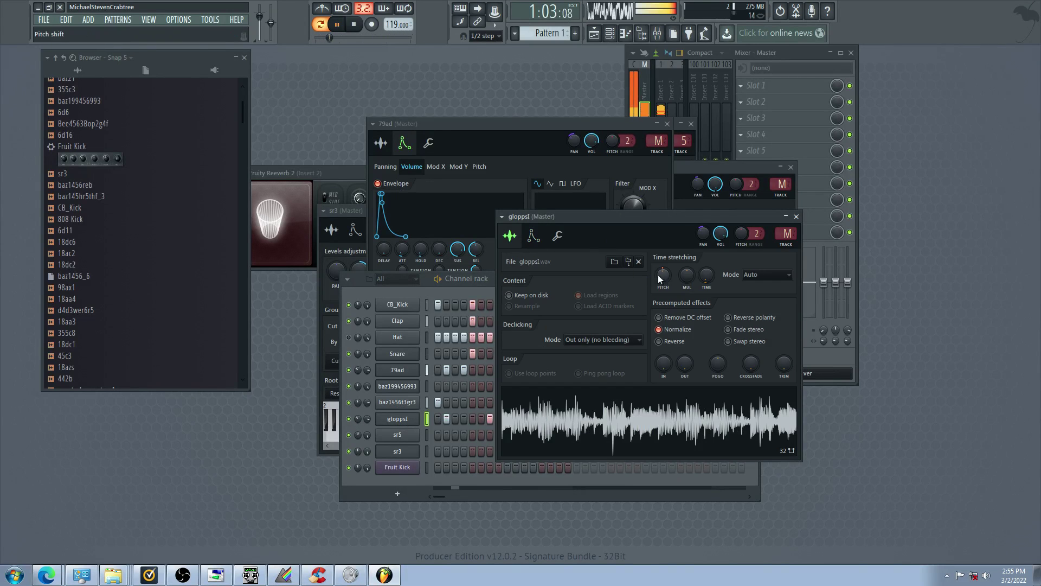
Clear baz1456t3gr3's step 1 hit and mute the 79ad, baz1456t3gr3 and sr5 channels
click(436, 402)
click(349, 370)
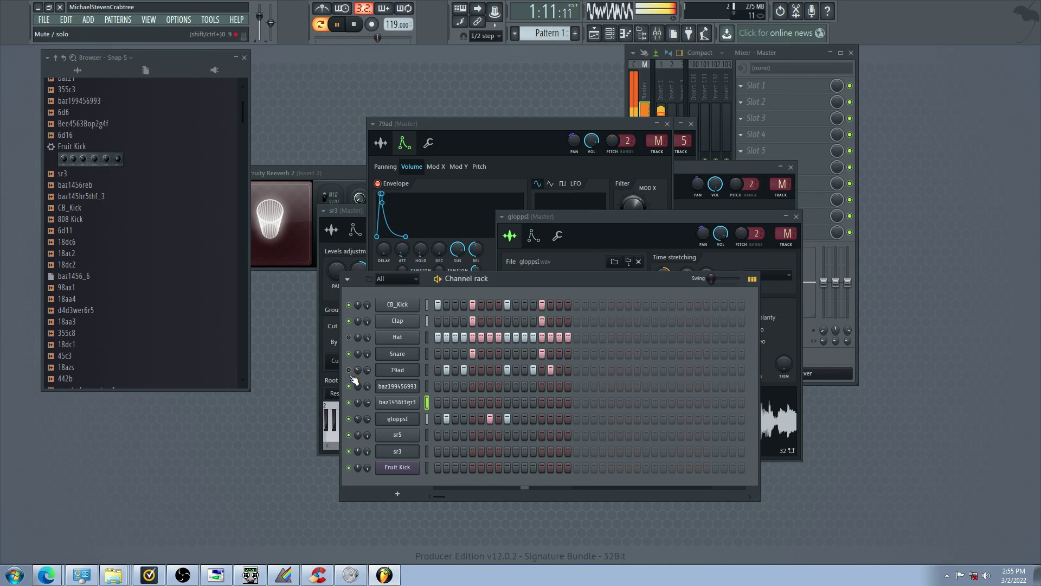
click(349, 402)
click(348, 435)
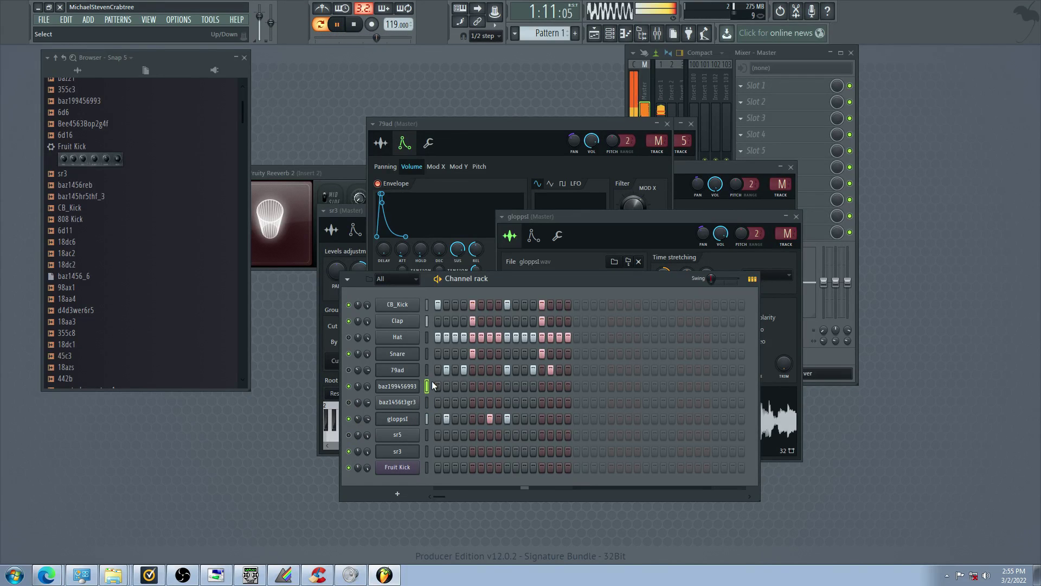
Unmute the Hat channel, mute Snare and baz199456993, and place a hit on step 1 of baz1456t3gr3
click(349, 338)
click(348, 353)
click(349, 387)
click(437, 402)
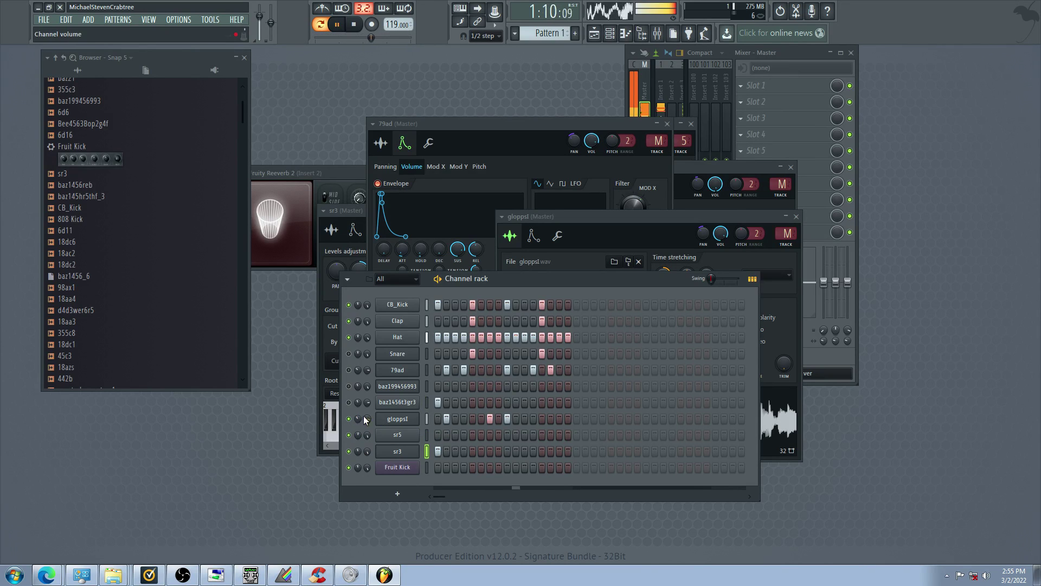
Reverse the gloppsI sample and set its time-stretching pitch to about +283 cents
click(404, 420)
click(406, 420)
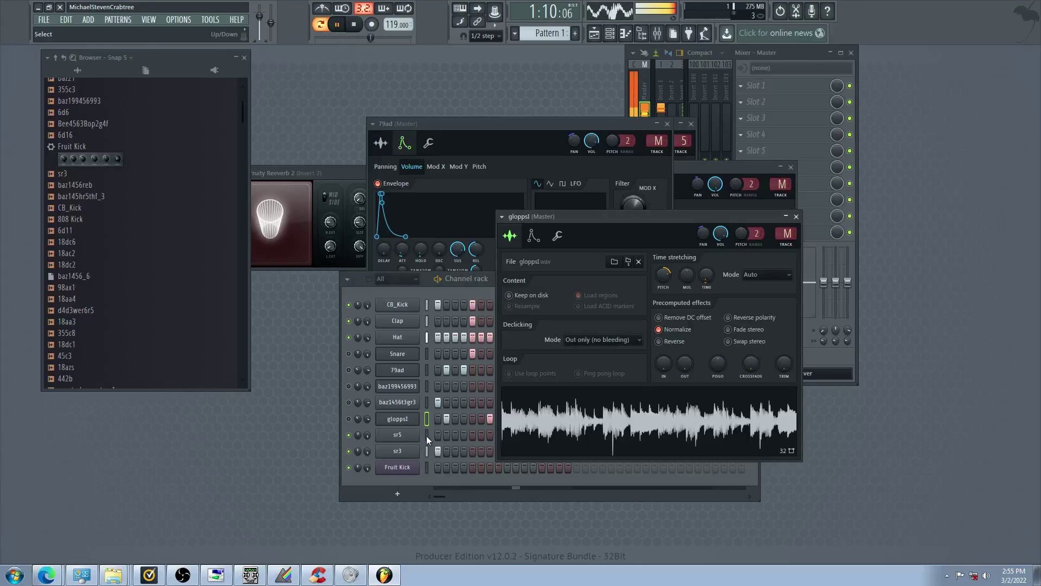
click(674, 339)
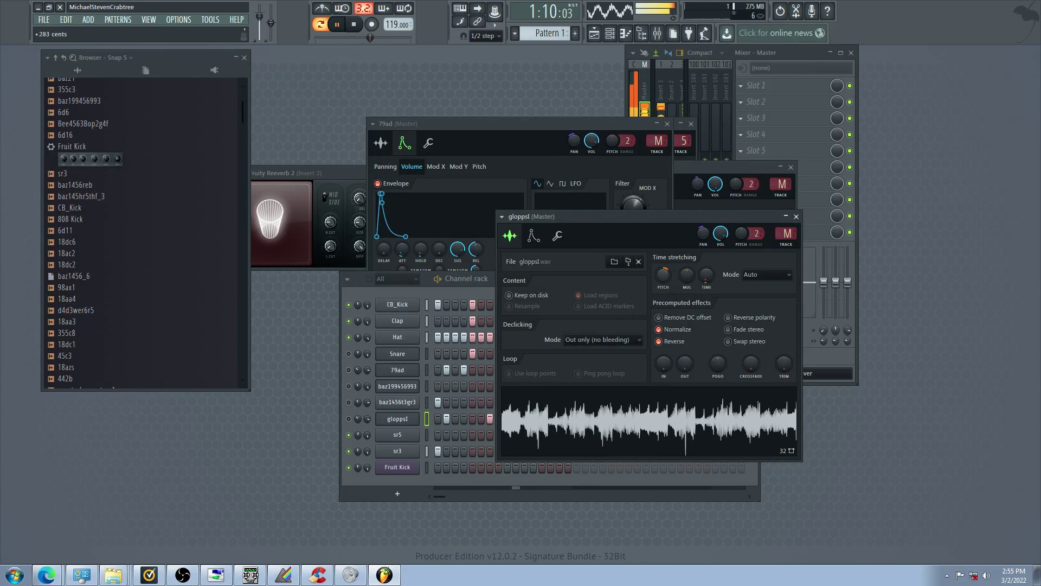
Try a hit on step 2 of sr5 in place of sr3's step 1 hit, and restore the sr3 hit
click(438, 451)
click(447, 434)
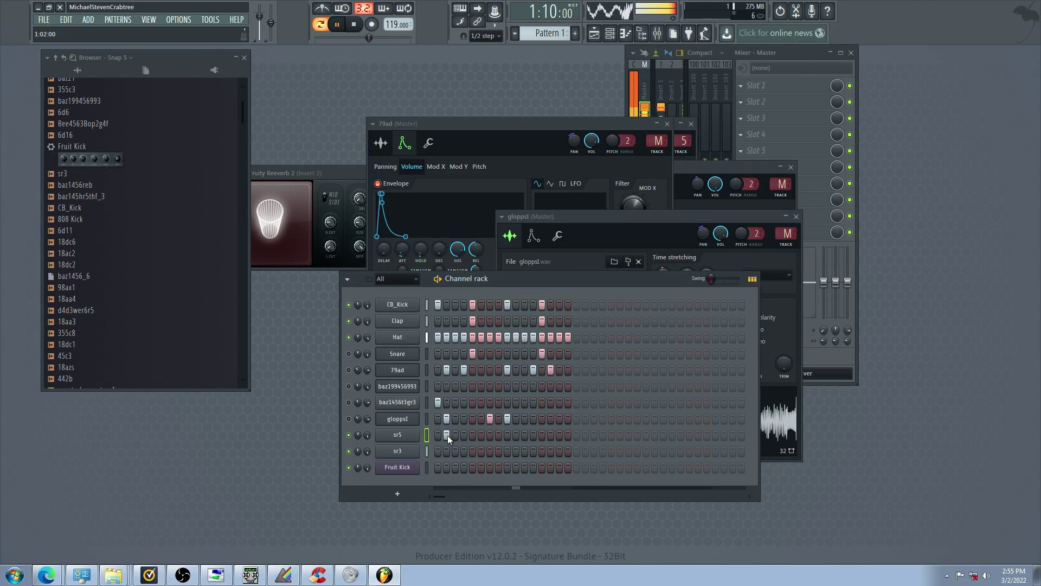
click(438, 450)
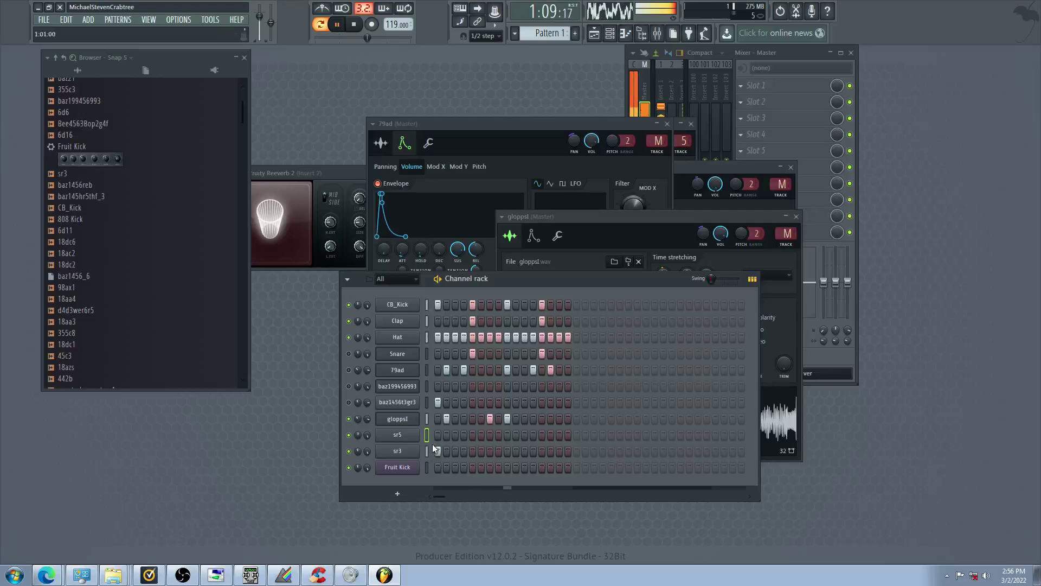
Mute the gloppsI channel and move 79ad's first hit from step 2 to step 1
click(348, 420)
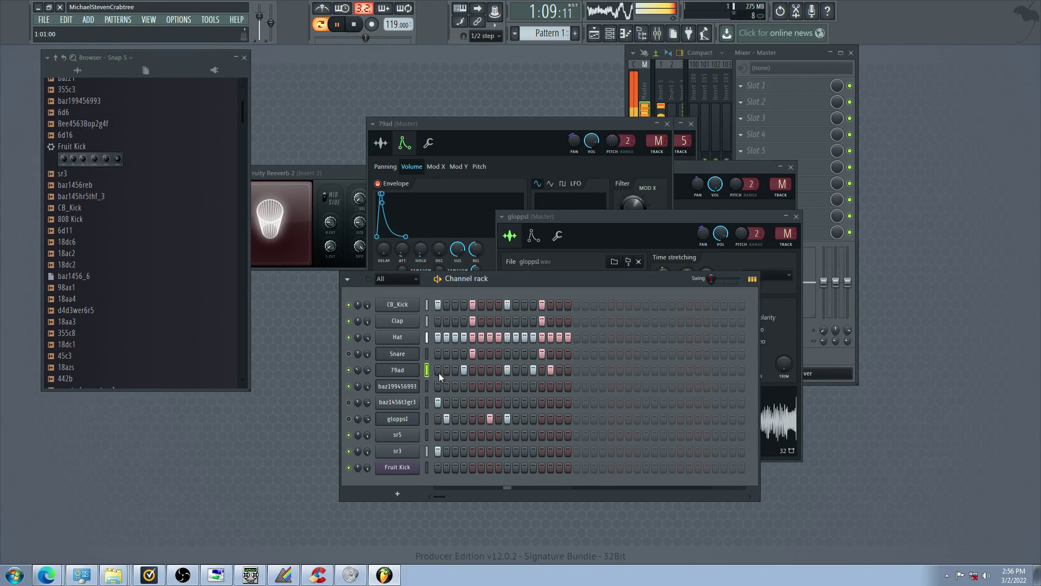
click(404, 372)
click(405, 373)
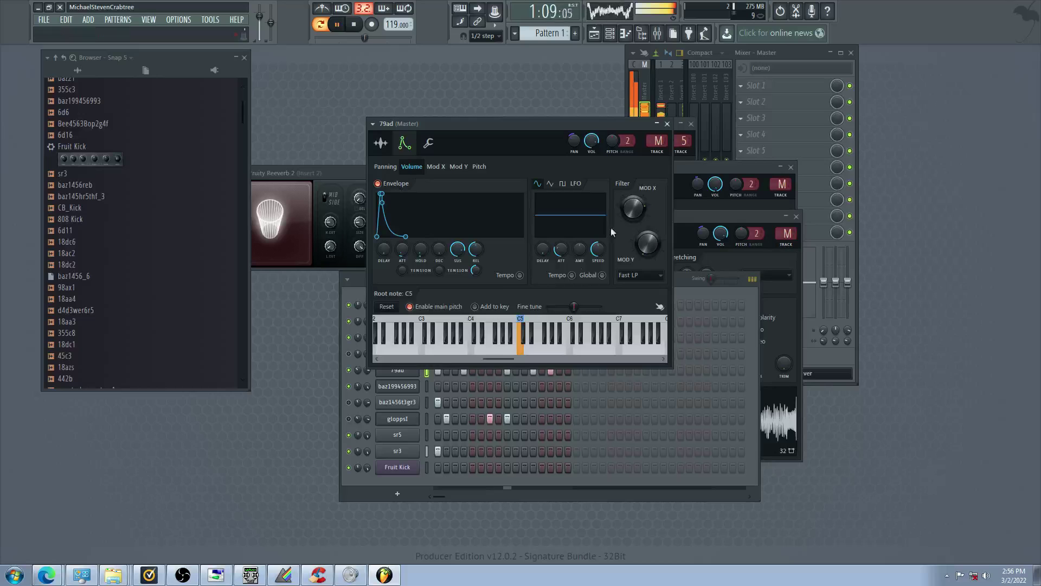
click(353, 382)
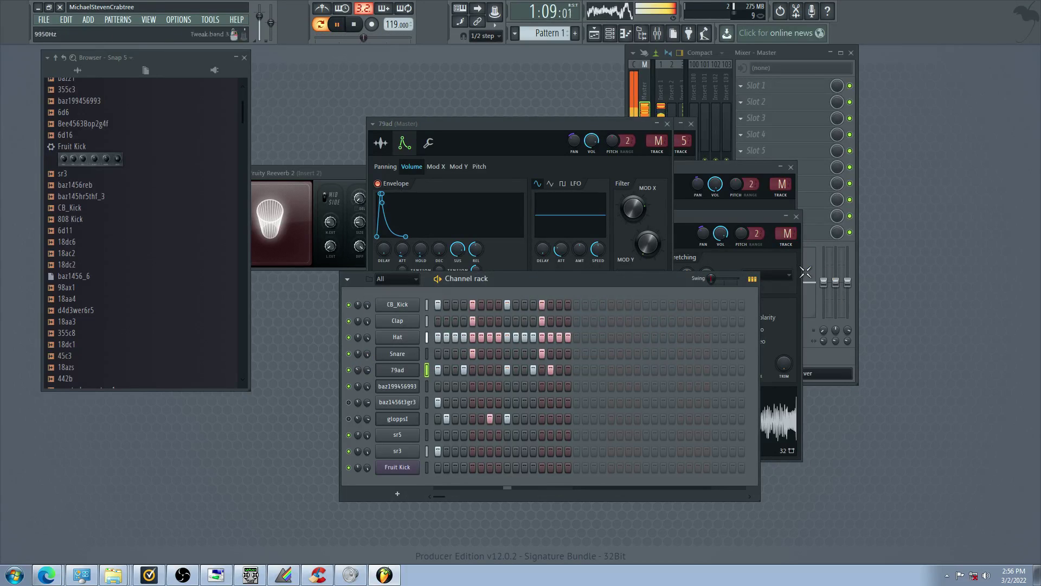
Raise the channel rack swing slightly, mute the Hat channel and unmute Snare
mouse_move(712, 279)
mouse_down()
mouse_move(726, 280)
mouse_move(716, 280)
mouse_up()
click(349, 338)
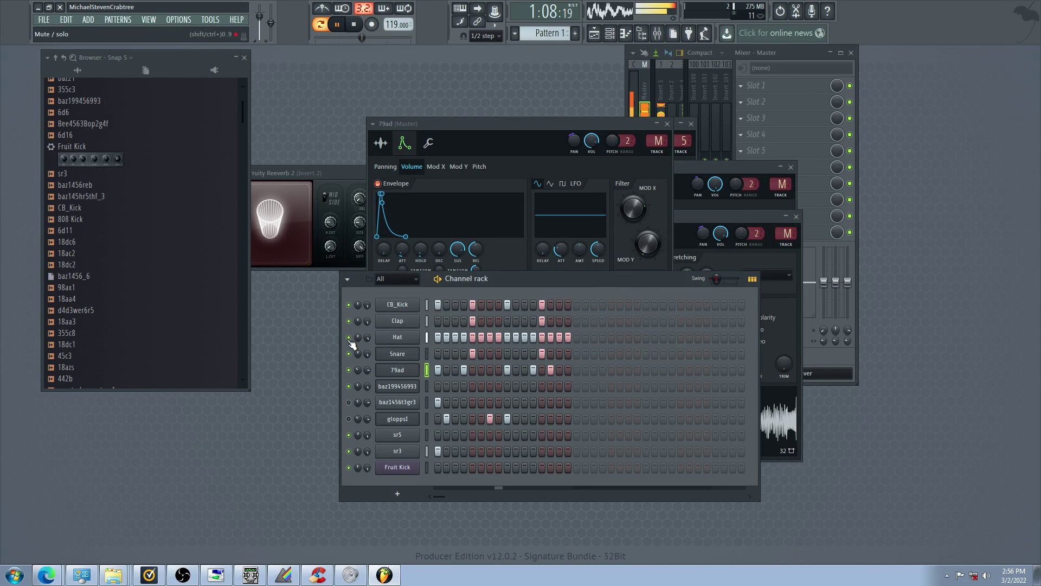
Set the CB_Kick channel's root note to B4
click(397, 305)
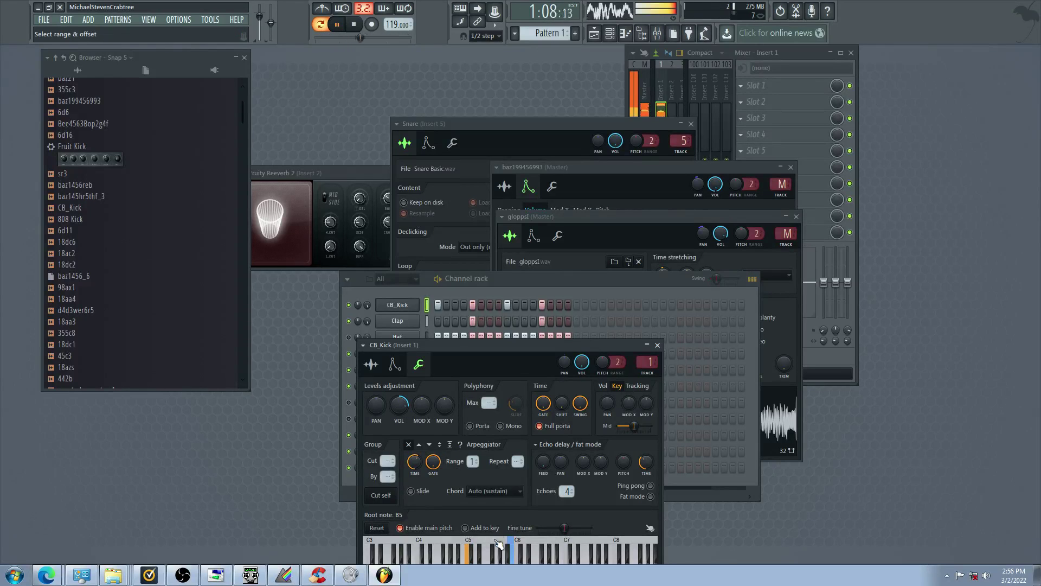
click(459, 552)
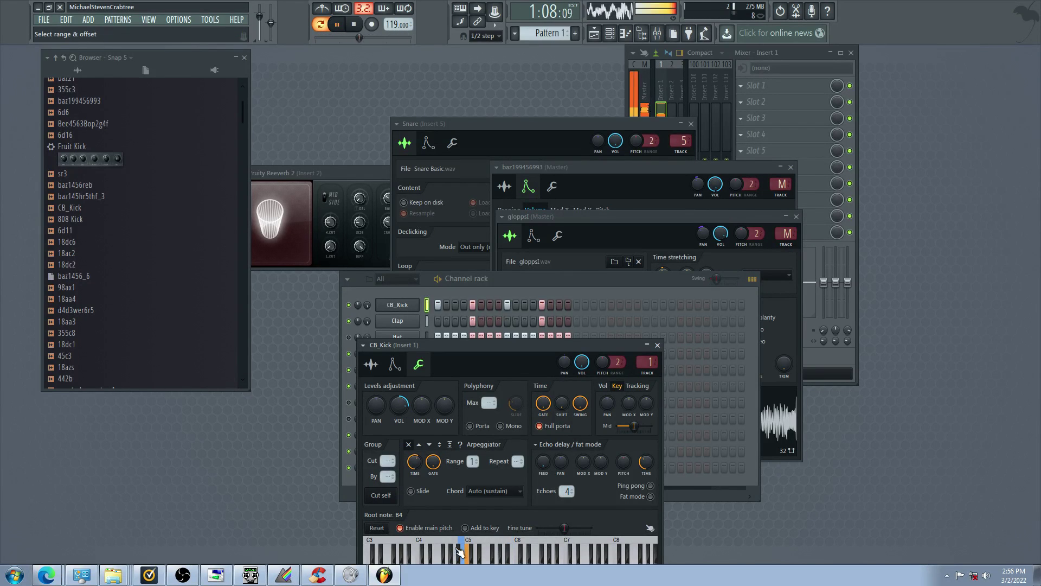
click(299, 490)
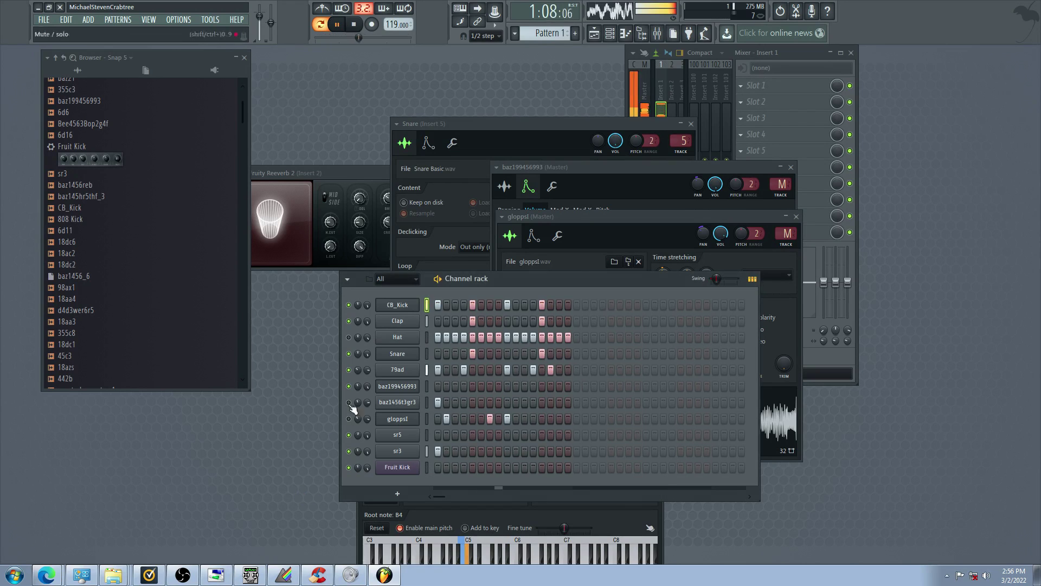
Mute Clap, Snare, baz199456993 and Fruit Kick, and unmute baz1456t3gr3
click(348, 354)
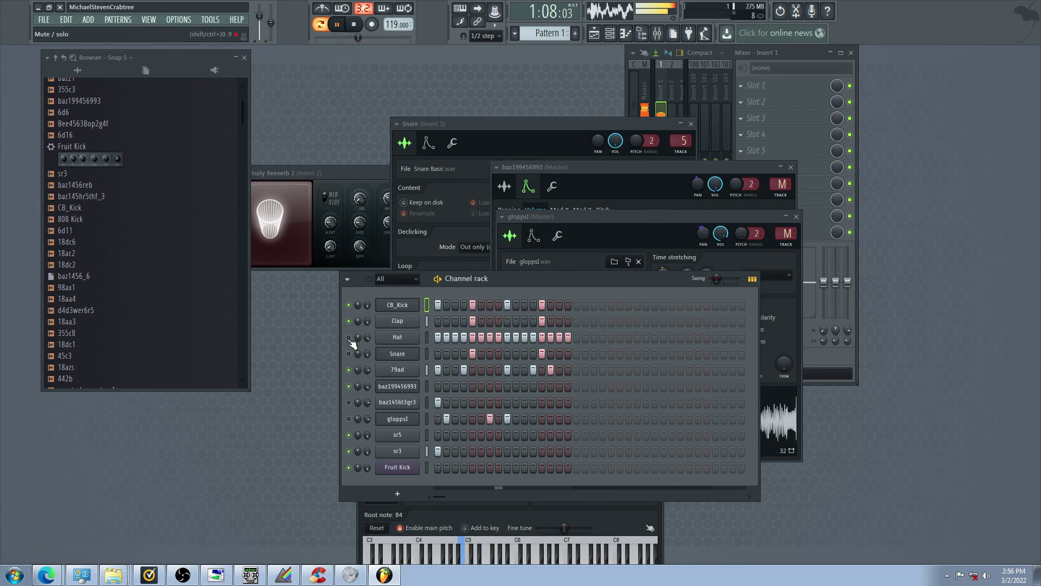
click(348, 418)
click(350, 403)
click(350, 387)
click(350, 450)
click(349, 419)
click(350, 466)
click(350, 452)
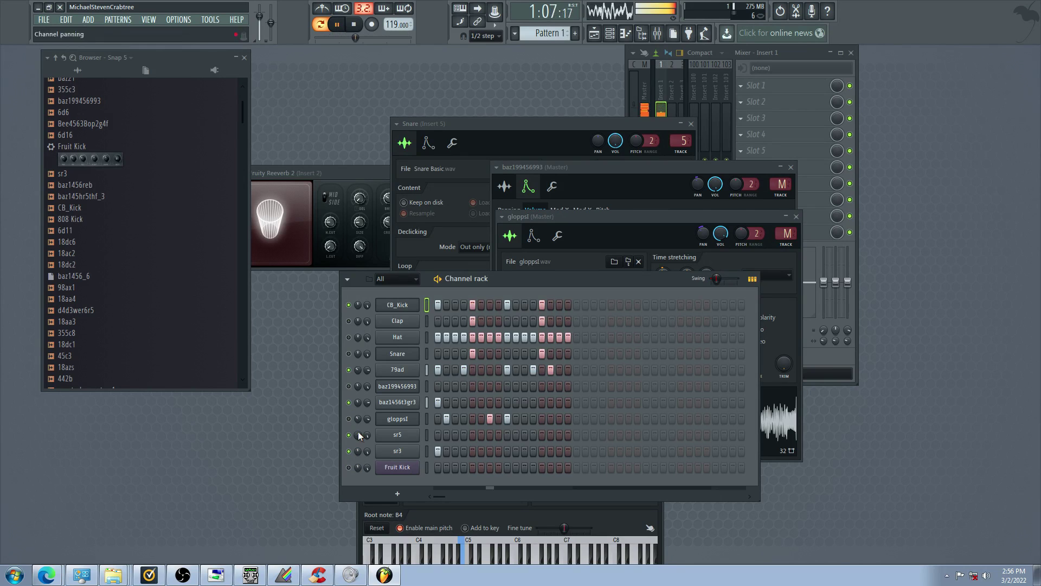
Lengthen the volume envelope release of baz1456t3gr3 slightly and raise the sample's time-stretching pitch
click(398, 402)
click(374, 124)
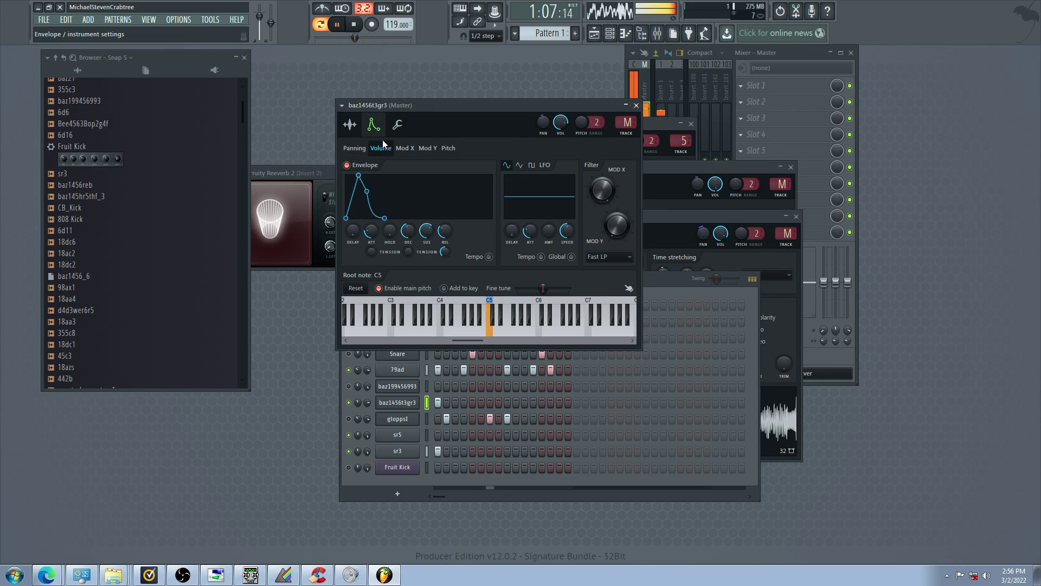
drag(443, 230, 443, 220)
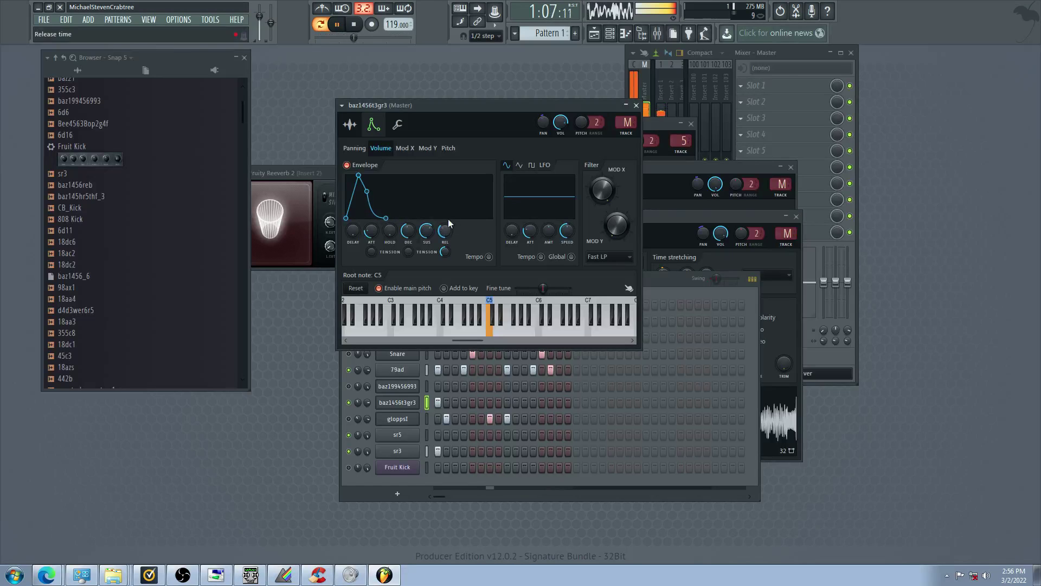
click(350, 125)
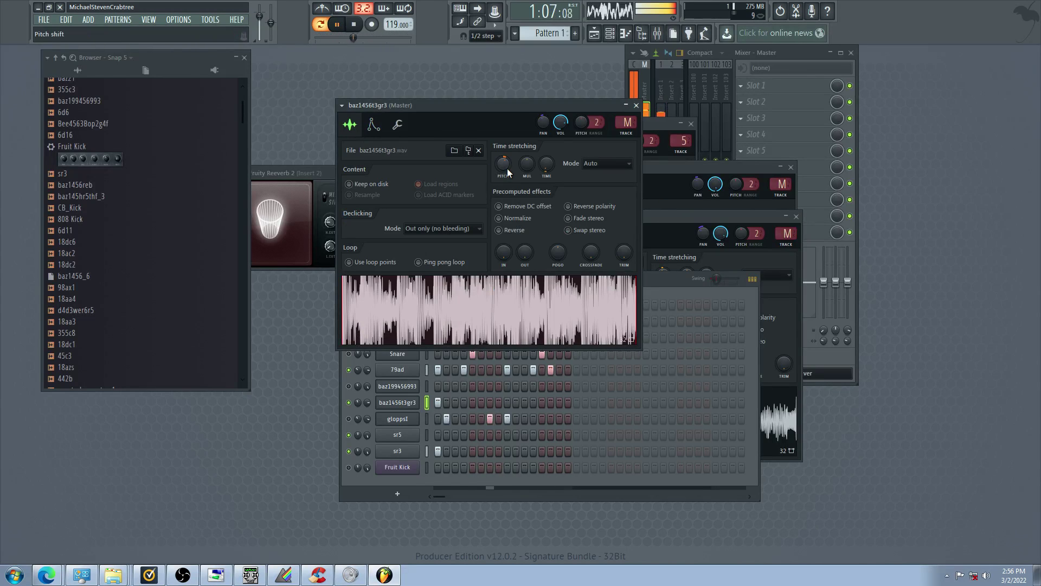
Clear all gloppsI hits and unmute that channel, mute baz1456t3gr3 and unmute baz199456993
click(354, 425)
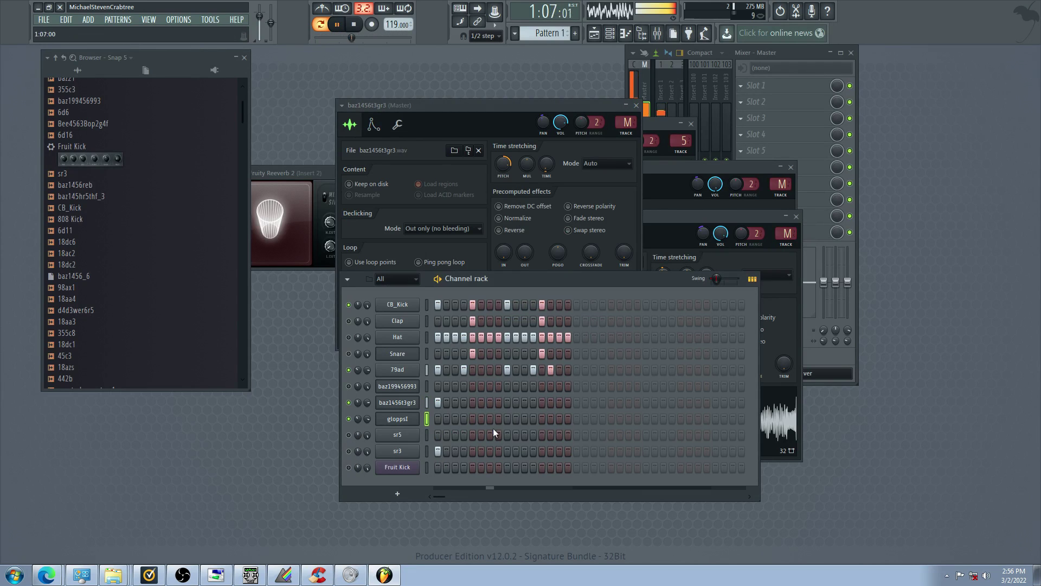
click(349, 386)
click(349, 402)
click(348, 419)
click(349, 419)
Toggle Clap, Hat and Snare to compare them, keeping Hat unmuted and Clap muted
click(349, 354)
click(349, 337)
click(349, 321)
click(349, 353)
click(351, 352)
click(350, 323)
click(350, 336)
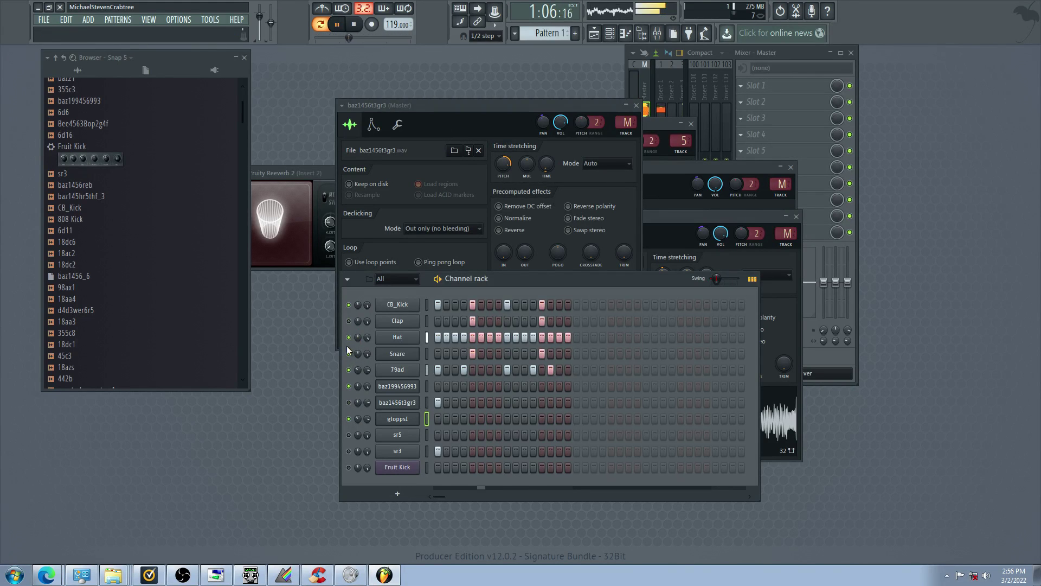
click(349, 370)
click(349, 386)
click(349, 418)
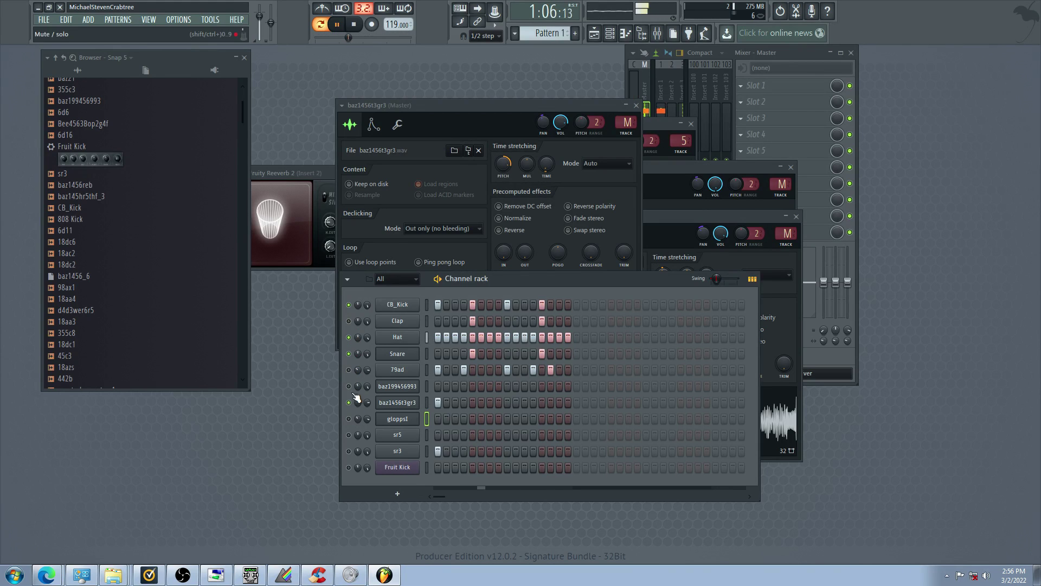
Clear all hits from the 79ad channel, and unmute 79ad and baz199456993
click(427, 369)
click(348, 372)
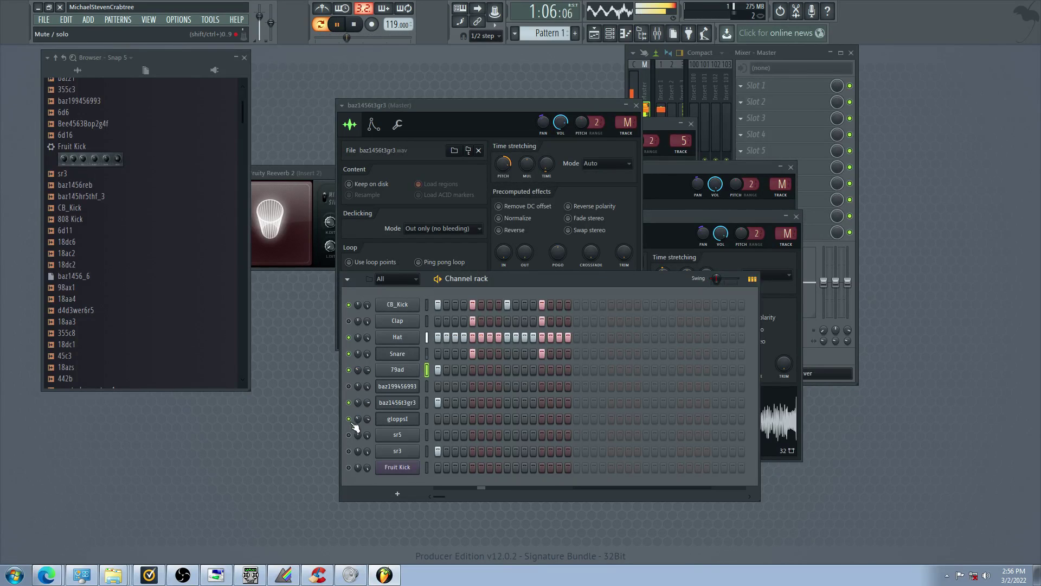
click(349, 385)
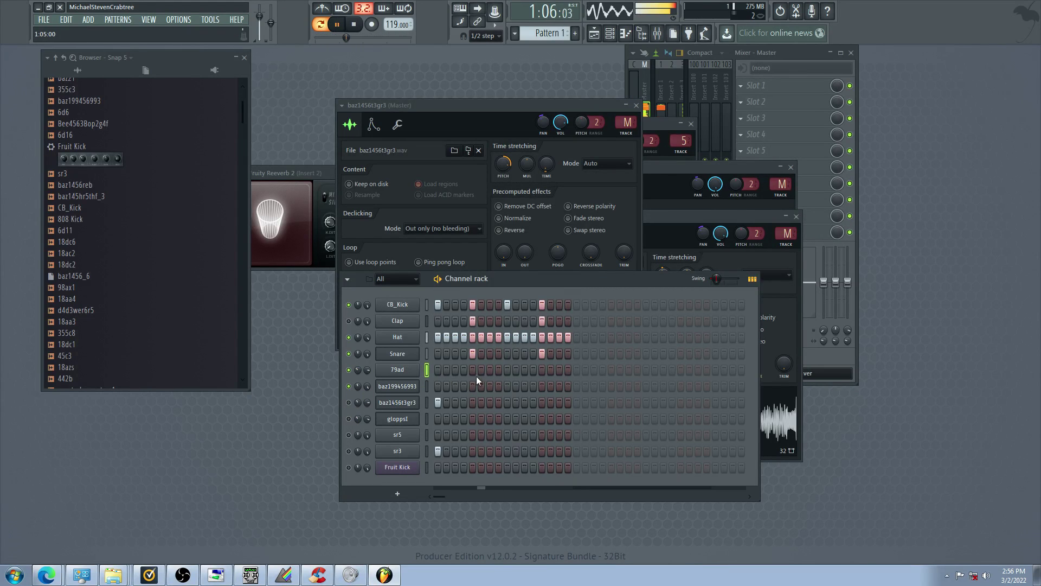
Try hits on steps 1, 7 and 9 of 79ad and remove them again
click(439, 371)
click(491, 371)
click(507, 371)
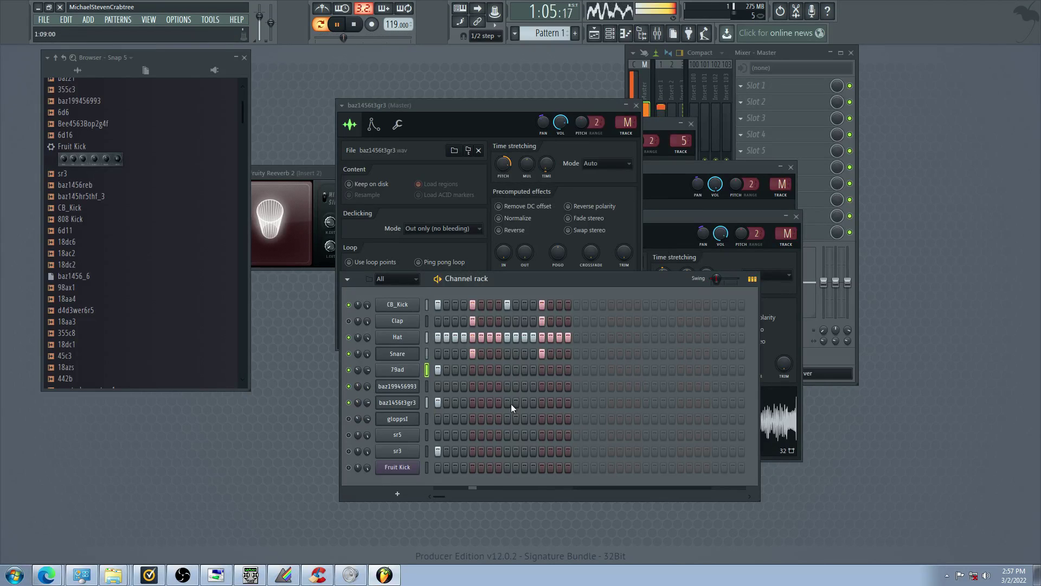
click(438, 370)
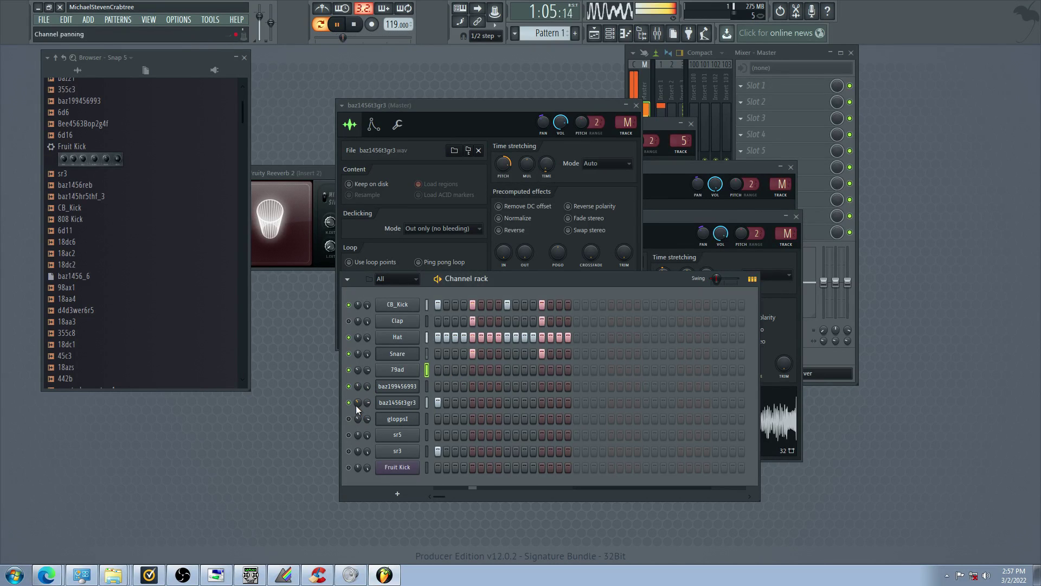
Mute baz199456993 and baz1456t3gr3, unmute gloppsI and sr3, and place a hit on step 2 of 79ad
click(349, 387)
click(348, 420)
click(349, 436)
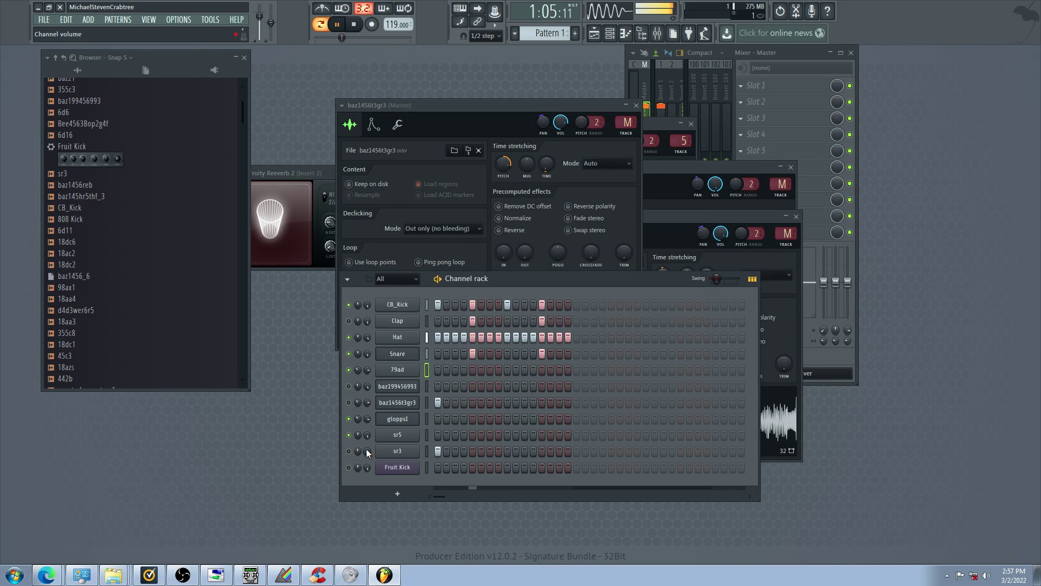
click(349, 452)
click(349, 435)
click(448, 370)
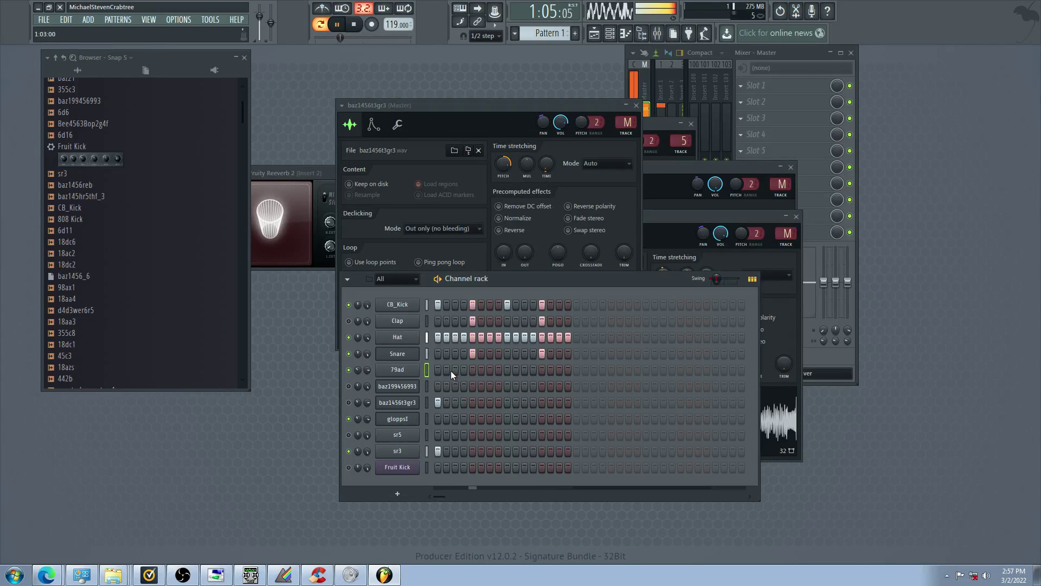
Mute sr3 and gloppsI, and unmute Fruit Kick, sr5, baz1456t3gr3 and baz199456993
click(349, 468)
click(348, 451)
click(349, 434)
click(349, 419)
click(350, 402)
click(350, 388)
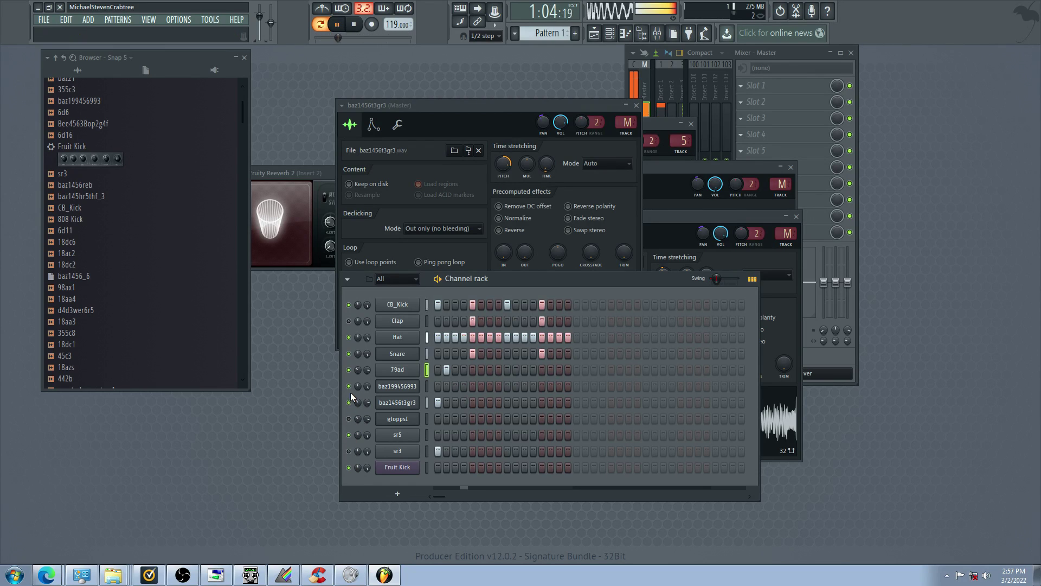
Mute baz199456993, sr5 and baz1456t3gr3, unmute Clap and gloppsI, and place a hit on step 1 of gloppsI
click(349, 419)
click(348, 435)
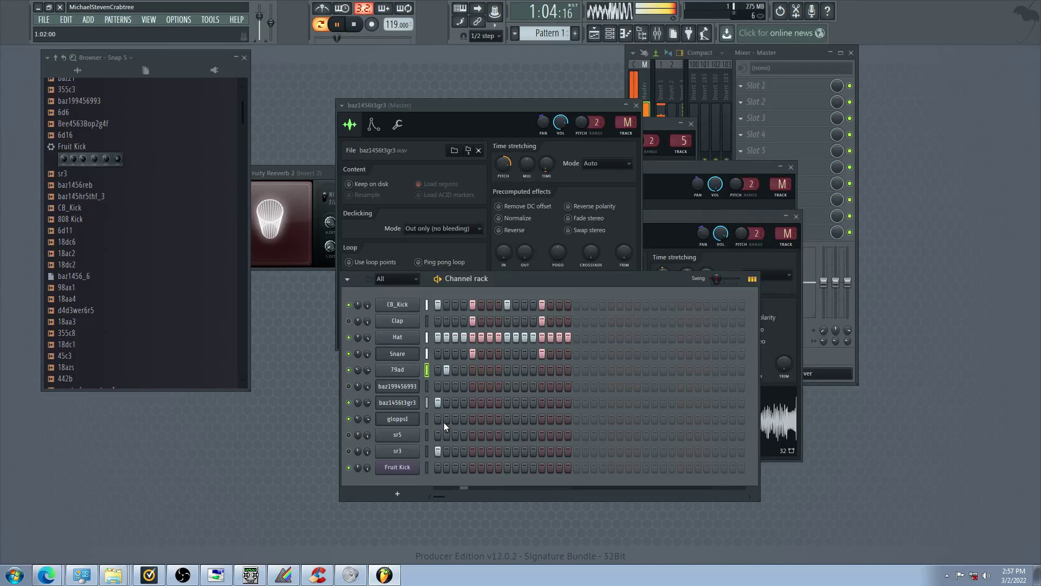
click(348, 419)
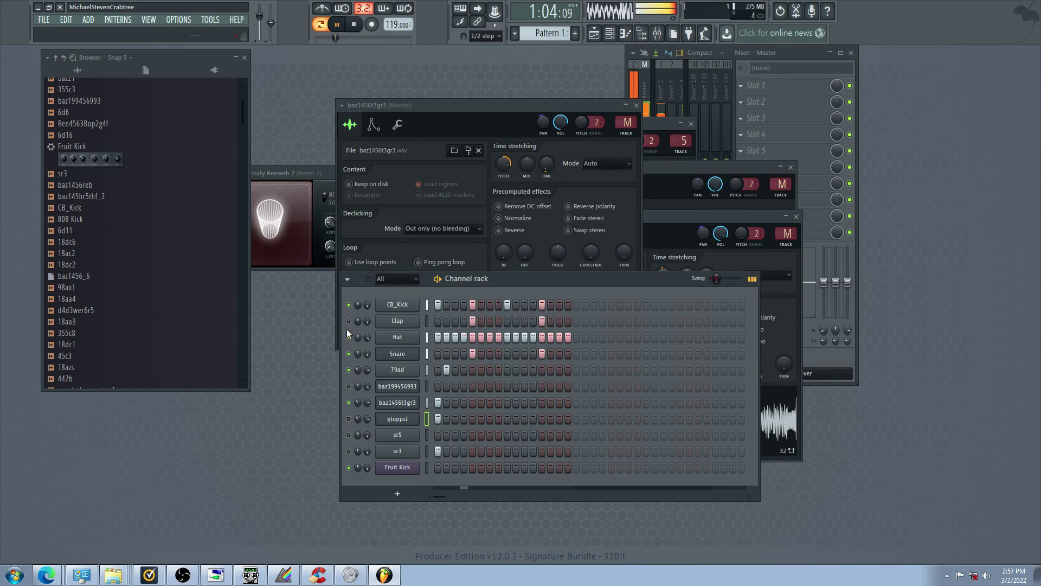
click(349, 419)
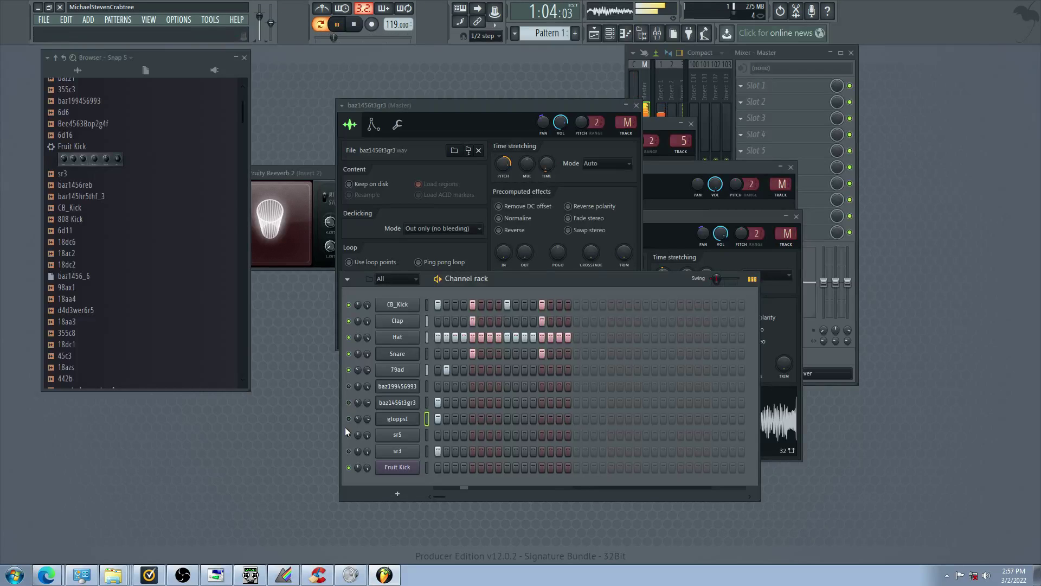
Try the 79ad hit on step 1 and return it to step 2
right_click(447, 370)
click(438, 370)
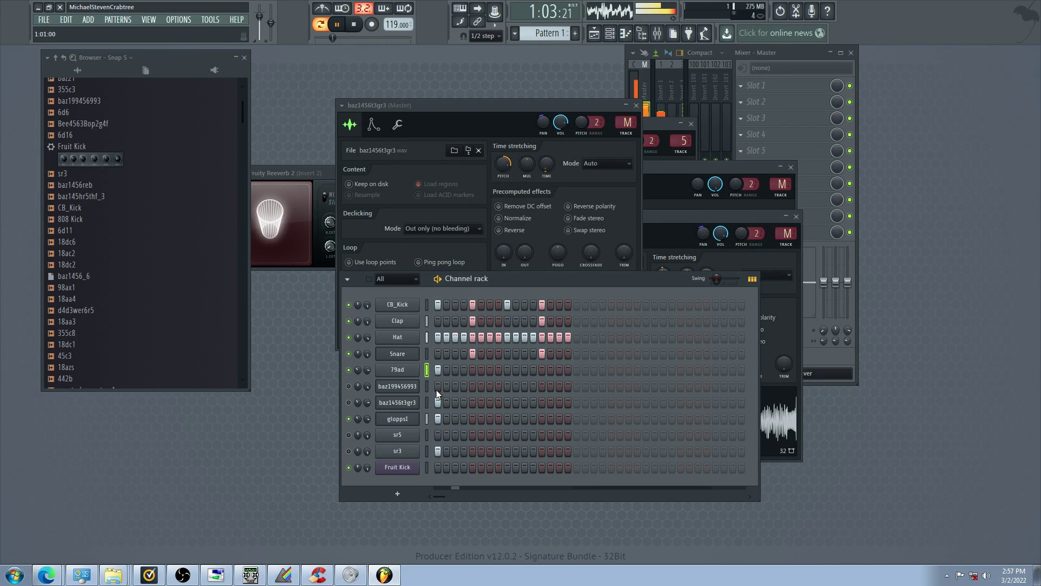
click(438, 371)
click(447, 369)
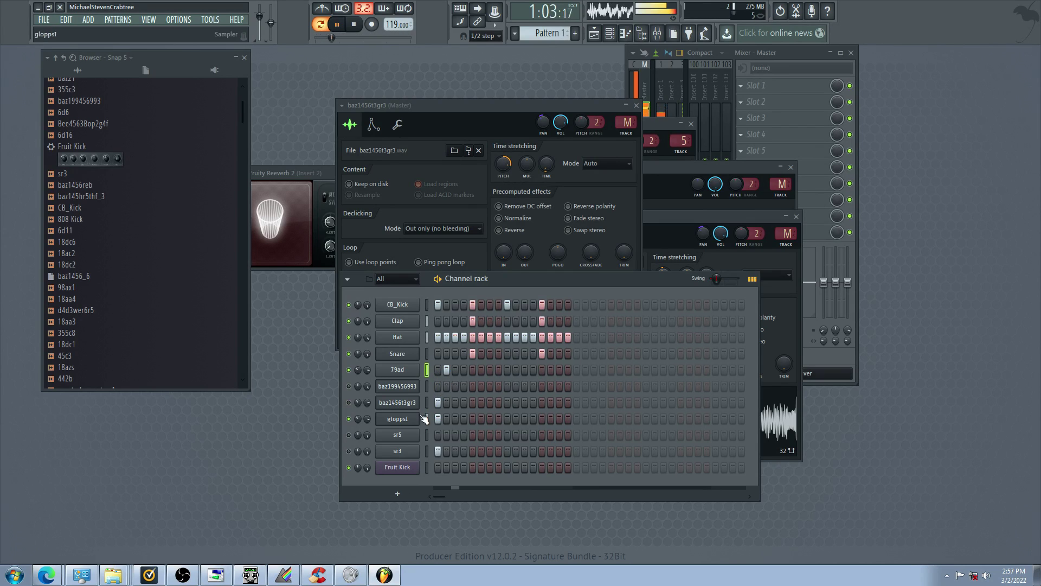
Remove sr3's step 1 hit, place a hit on step 2 of sr5, and unmute sr5 and sr3
click(439, 451)
click(447, 435)
click(349, 434)
click(349, 418)
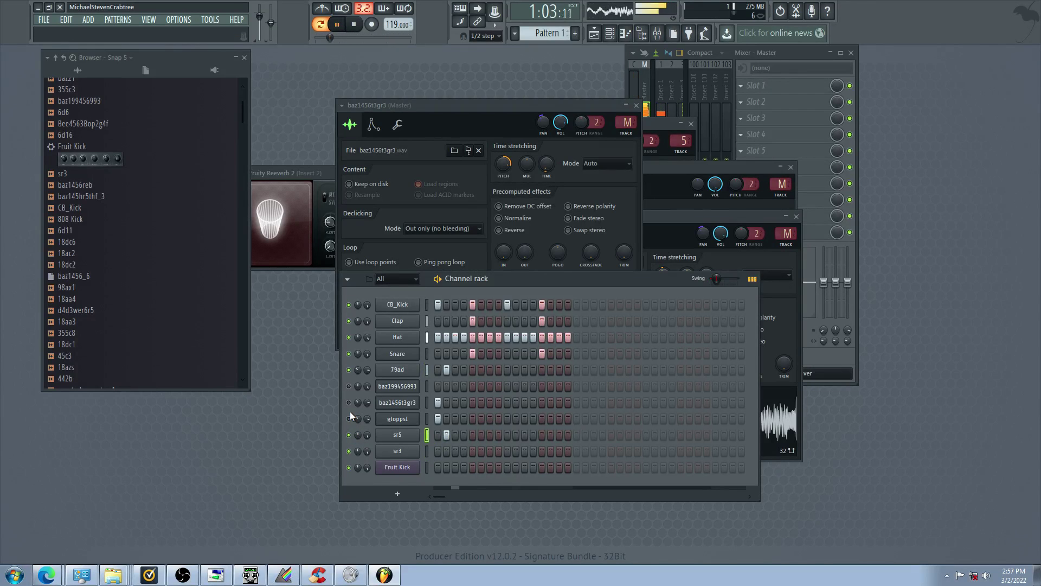
Remove the sr5 hit and unmute gloppsI and baz199456993, keeping baz1456t3gr3 muted
click(349, 403)
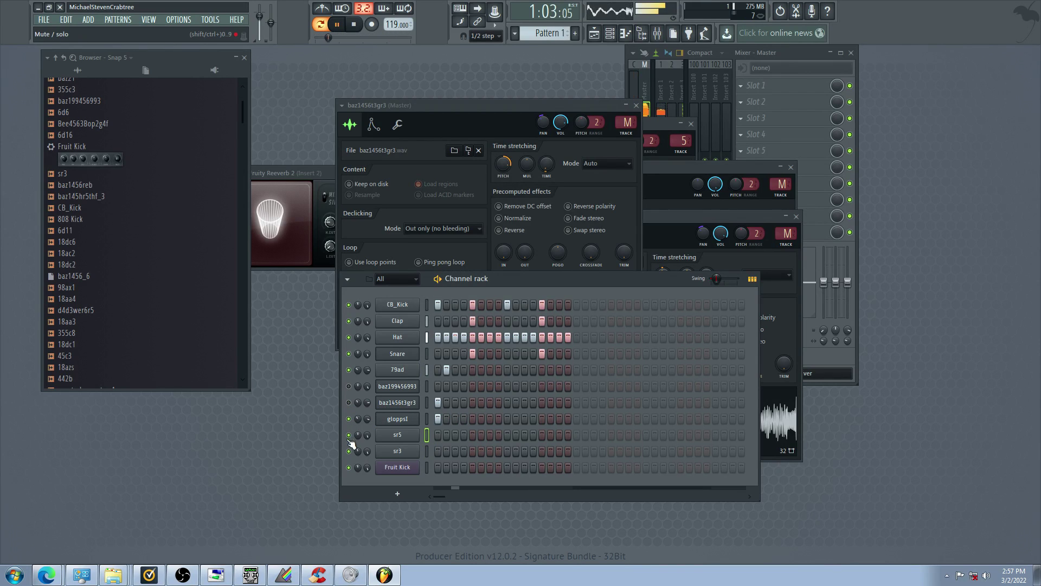
click(349, 403)
click(349, 386)
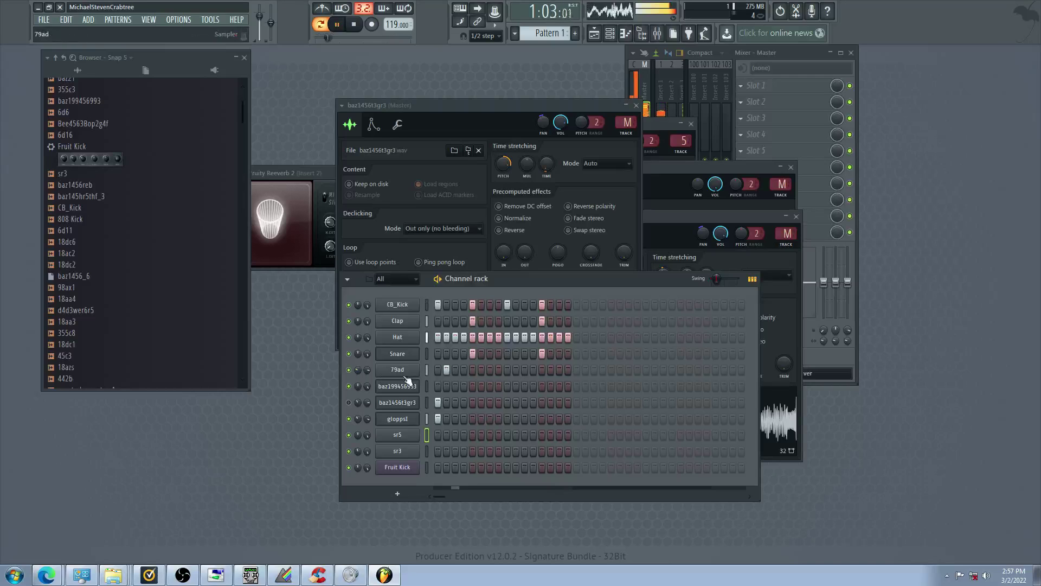
Place 79ad hits on steps 7, 9 and 12, mute sr5, and unmute baz1456t3gr3
click(491, 370)
click(507, 371)
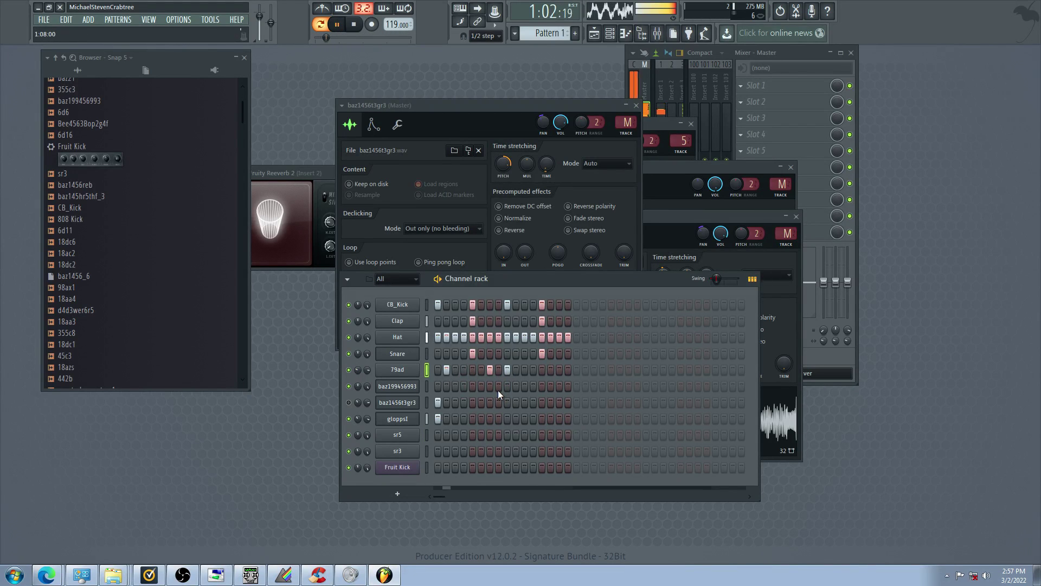
click(348, 435)
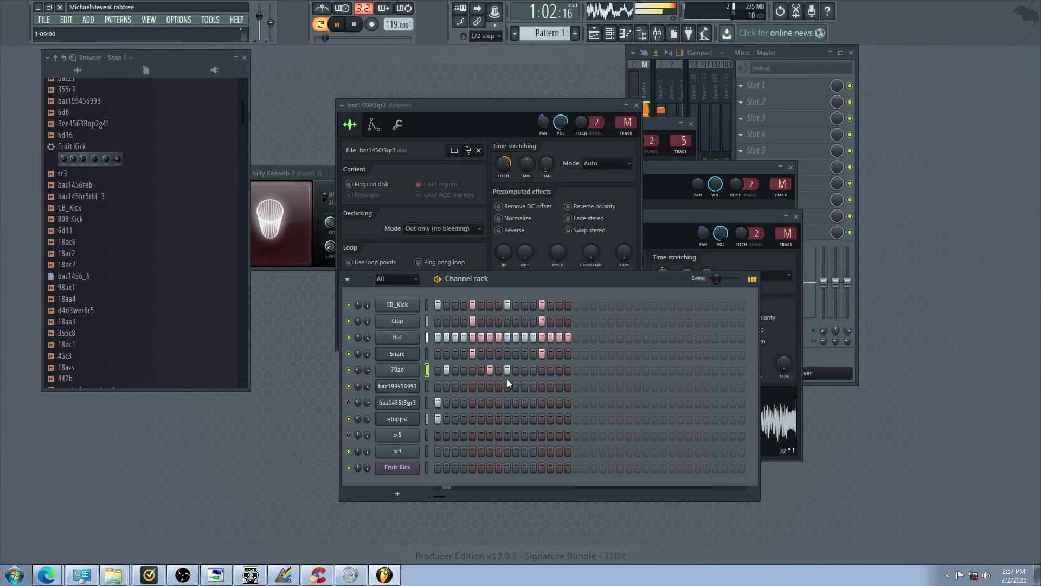
right_click(524, 374)
click(534, 374)
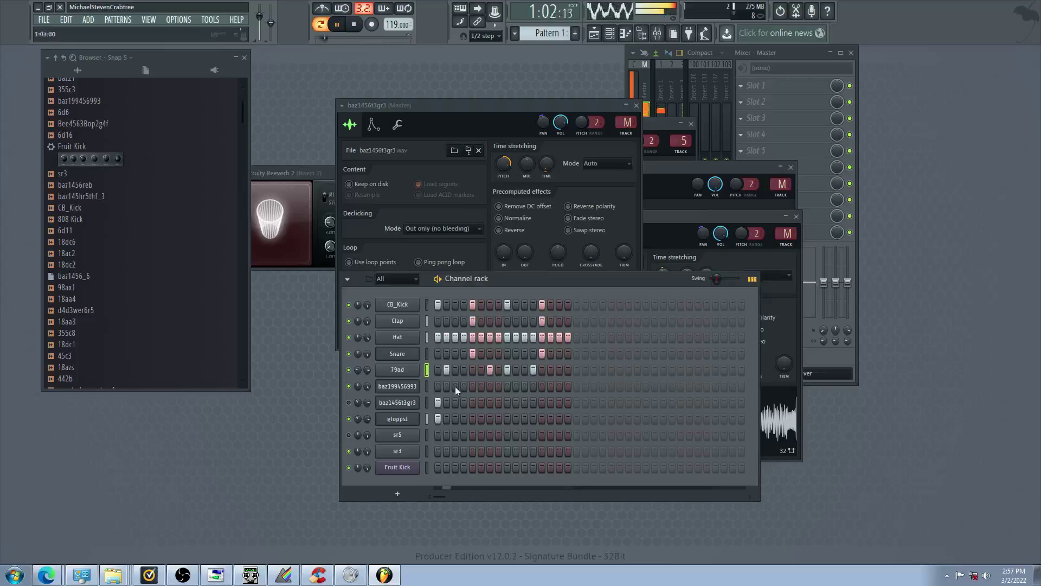
click(349, 387)
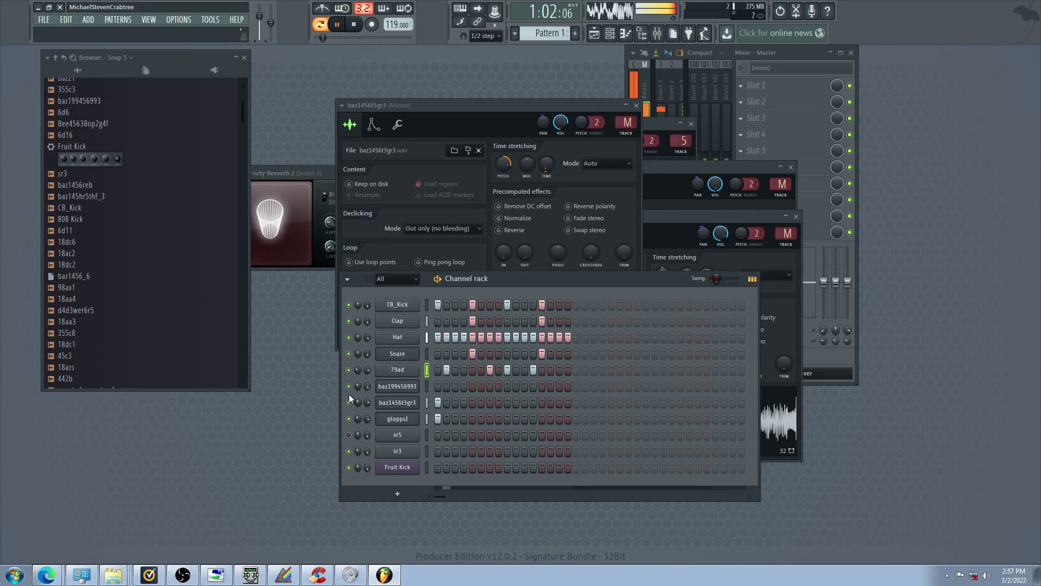
Raise the 79ad sample's pitch shift, unmute sr5, and mute gloppsI and sr3
click(395, 372)
click(380, 143)
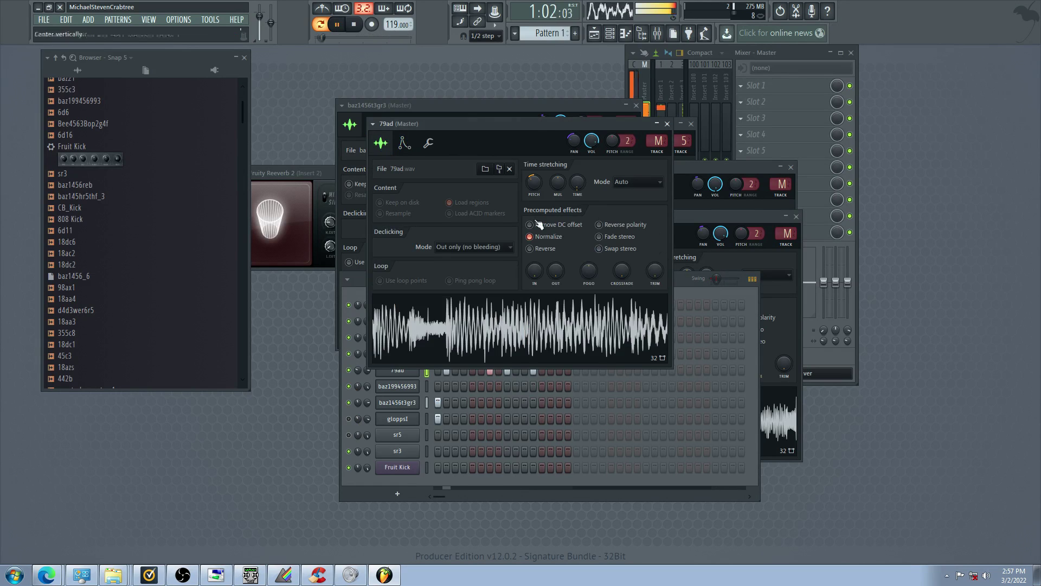
drag(533, 183, 533, 171)
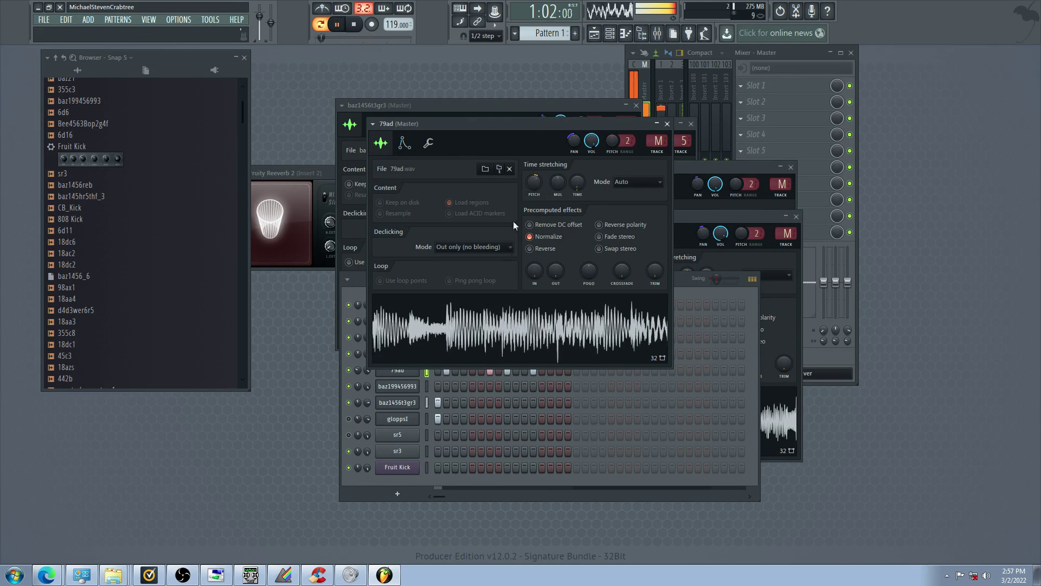
click(351, 479)
click(350, 436)
click(350, 452)
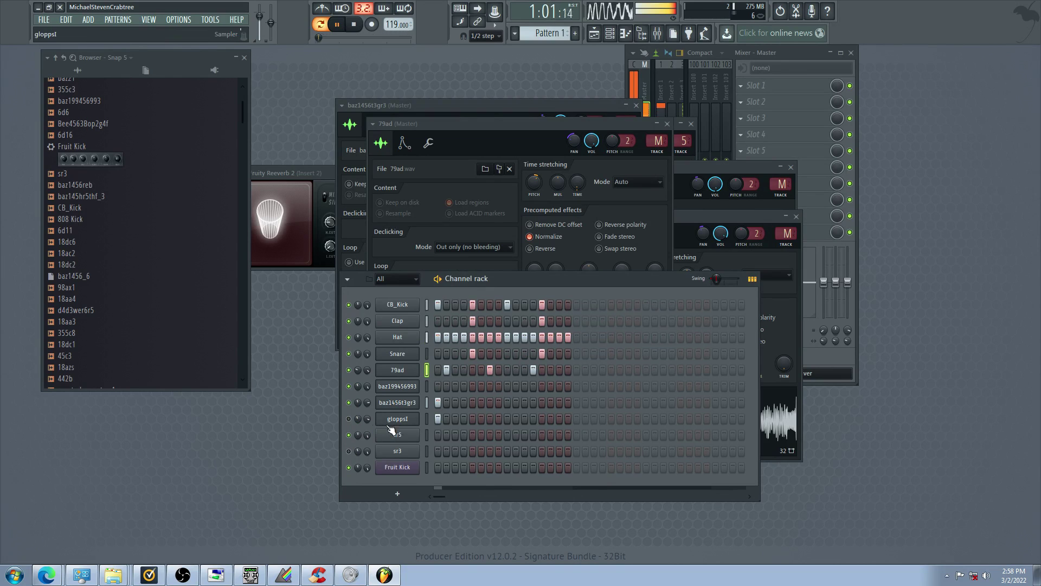
Fill in 79ad with hits on steps 4, 6, 8, 9 and 10, and adjust its sample's pitch shift
click(465, 370)
click(490, 370)
click(481, 370)
click(498, 370)
click(507, 370)
click(516, 370)
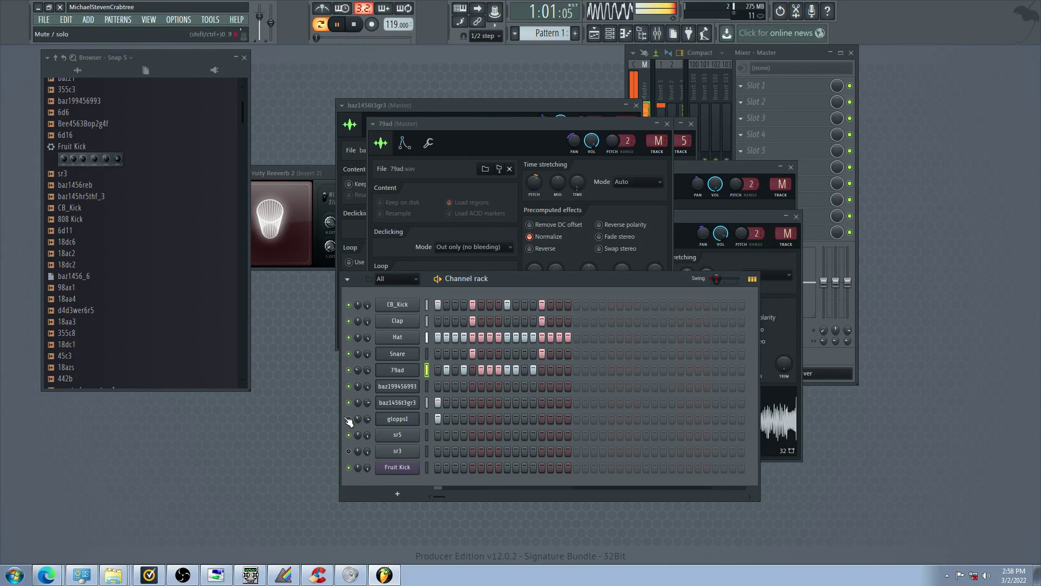
click(398, 369)
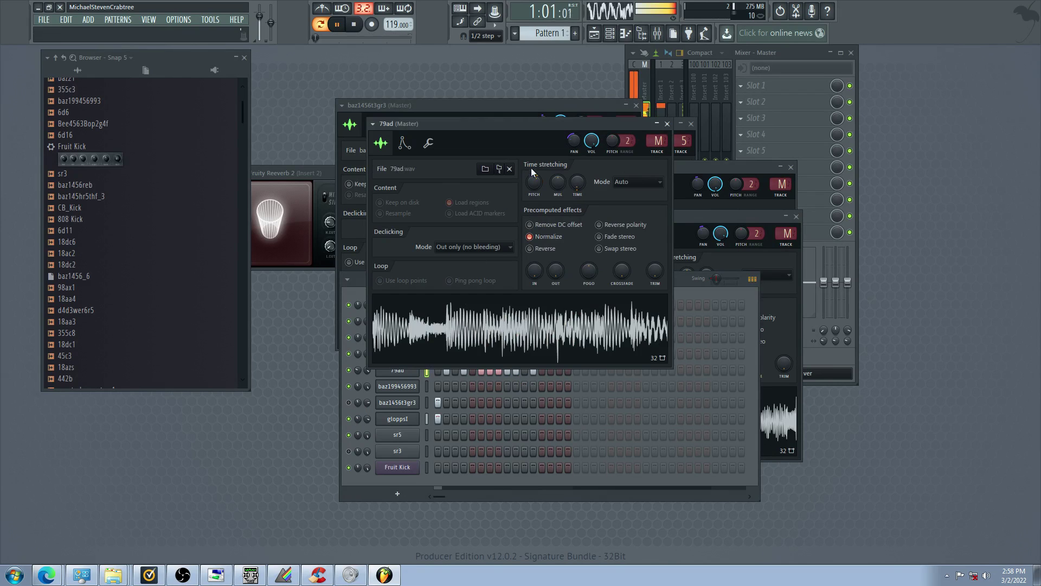
click(374, 424)
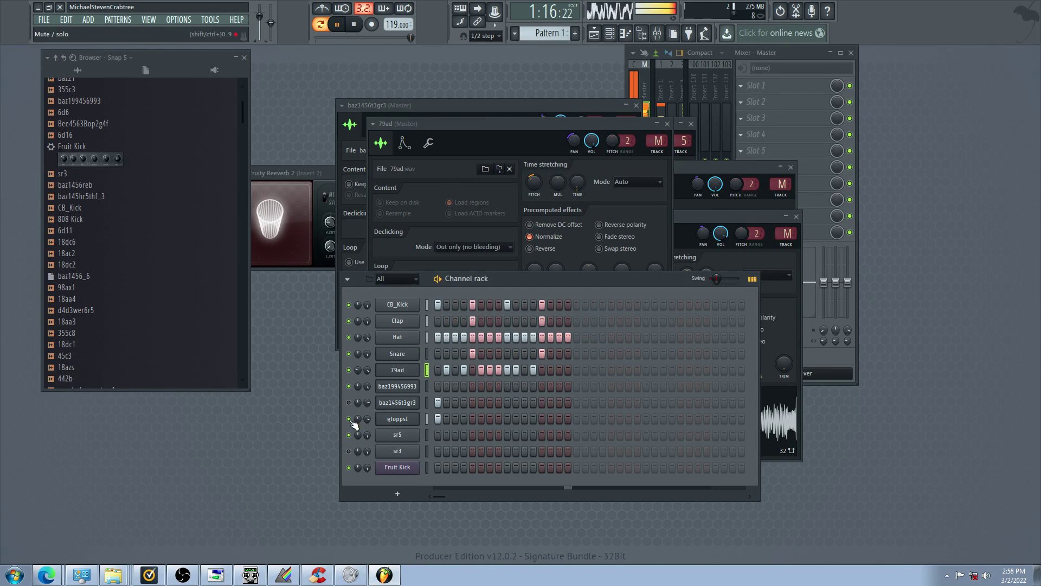
Try a hit on sr5, place a hit on step 1 of sr3 instead, and mute gloppsI
click(438, 438)
right_click(438, 439)
click(447, 435)
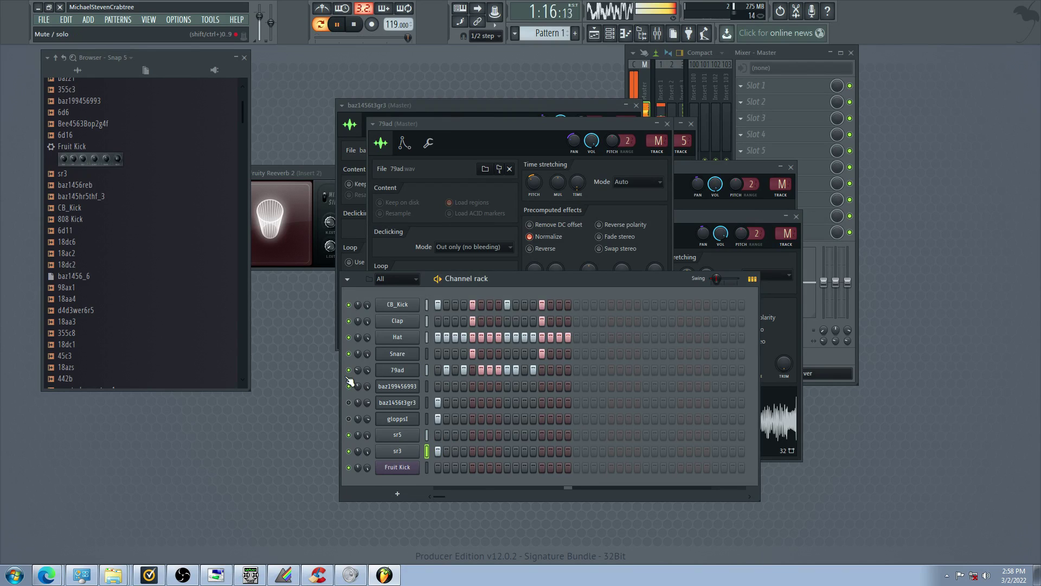
Reverse the sr5 sample, mute 79ad, and open the sr3 channel settings
click(398, 436)
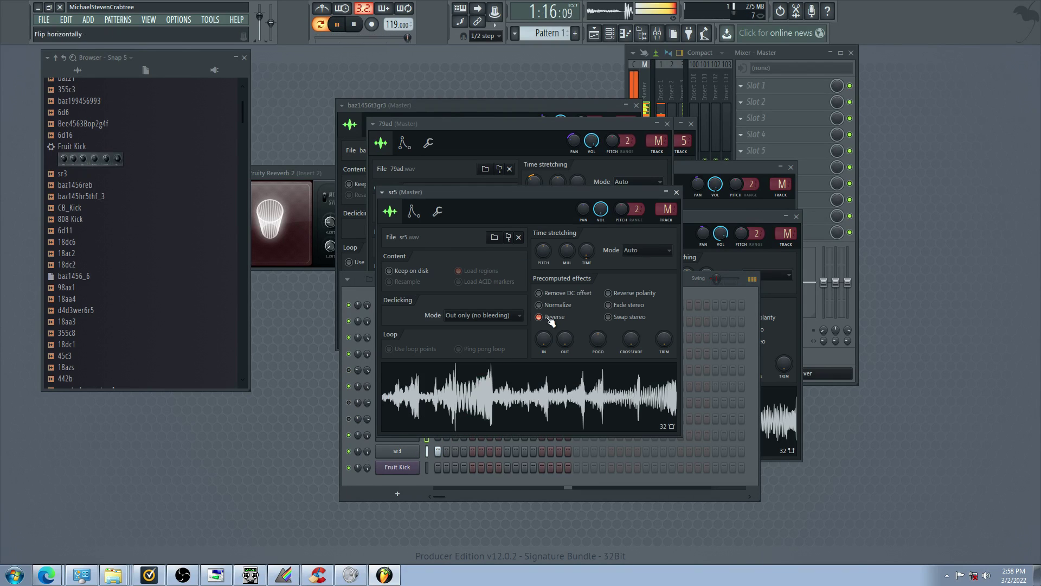
click(416, 445)
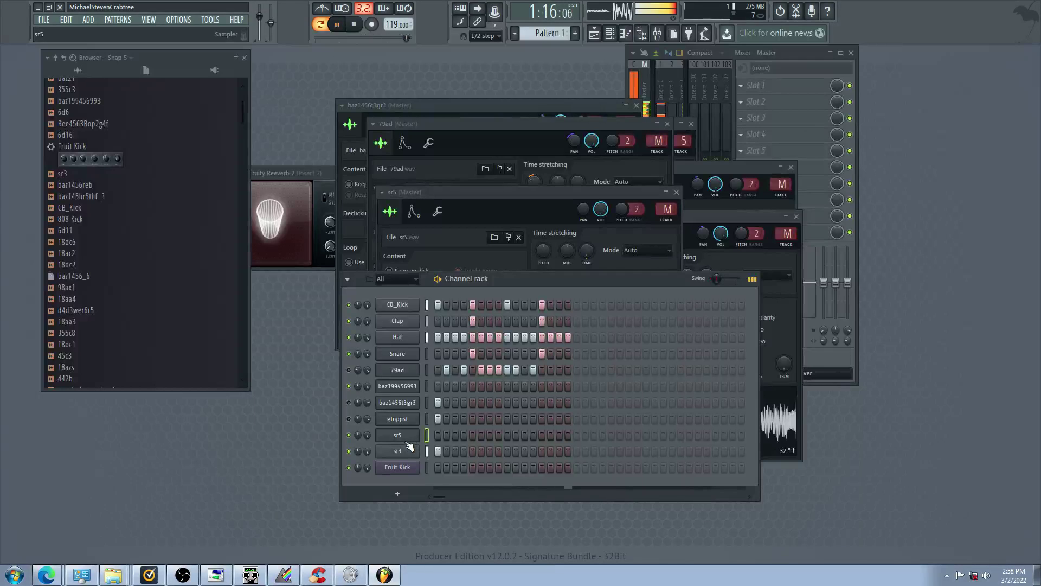
click(408, 452)
click(389, 459)
Raise the pitch shift of the muted 79ad sample
click(402, 371)
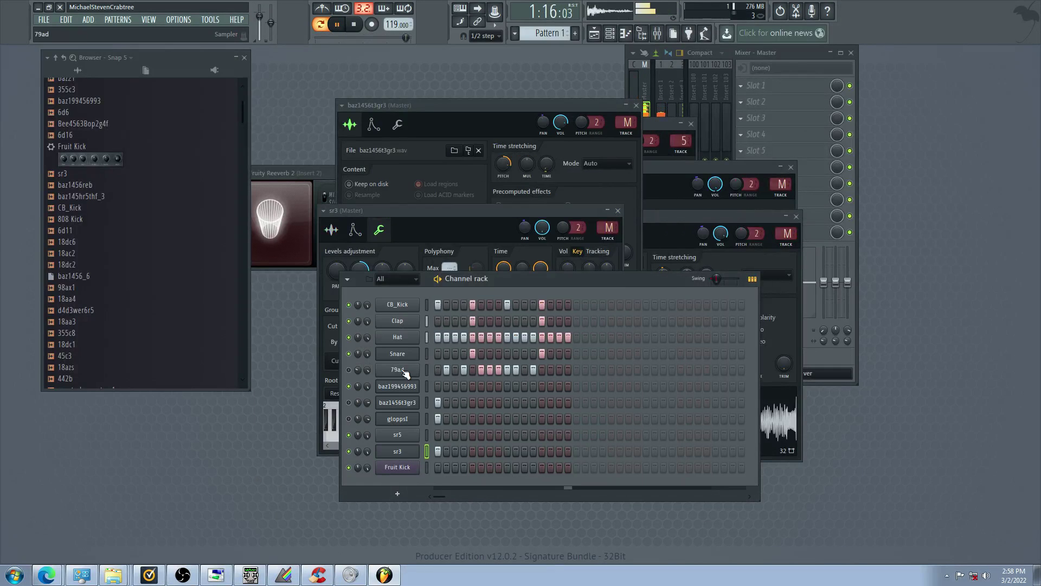
click(402, 371)
drag(534, 183, 534, 169)
click(373, 360)
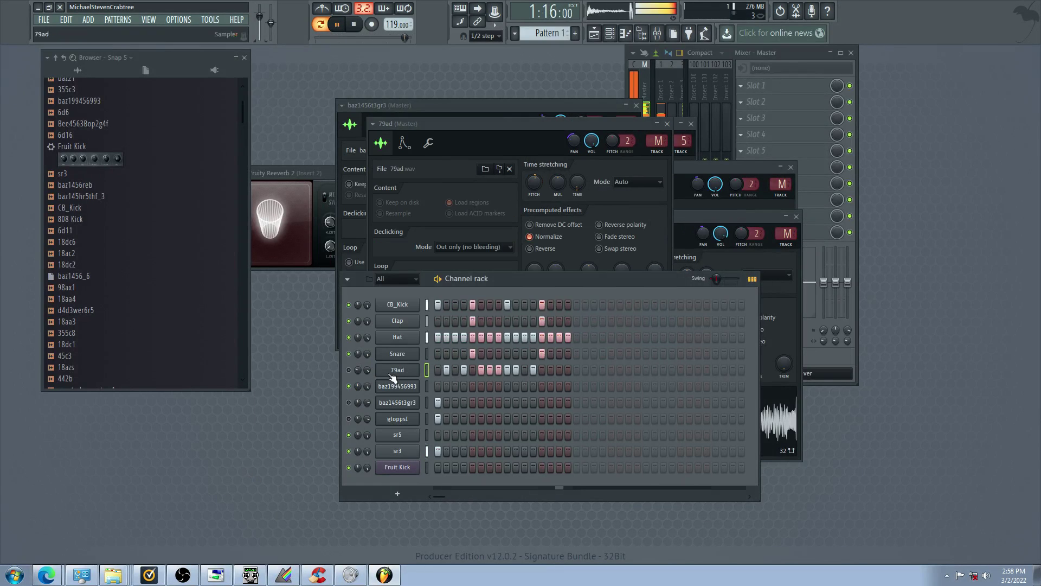
Unmute 79ad and gloppsI, mute sr3, and clear 79ad's hits from steps 6 through 12
click(348, 370)
click(348, 419)
click(349, 435)
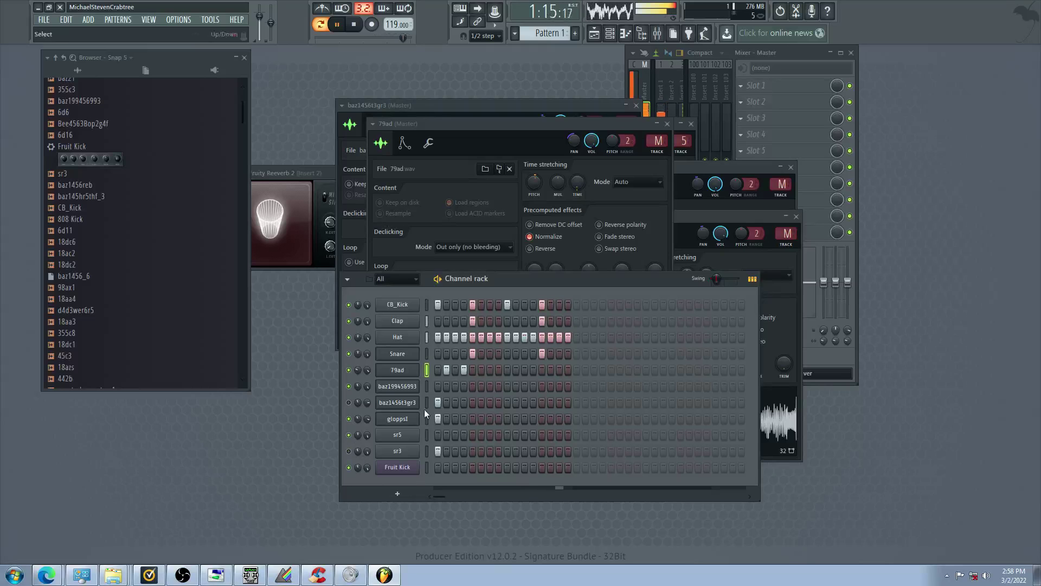
Place 79ad hits on steps 8, 10, 12 and 15, and turn on Reverse for its sample
right_click(542, 372)
click(533, 372)
click(559, 372)
click(404, 370)
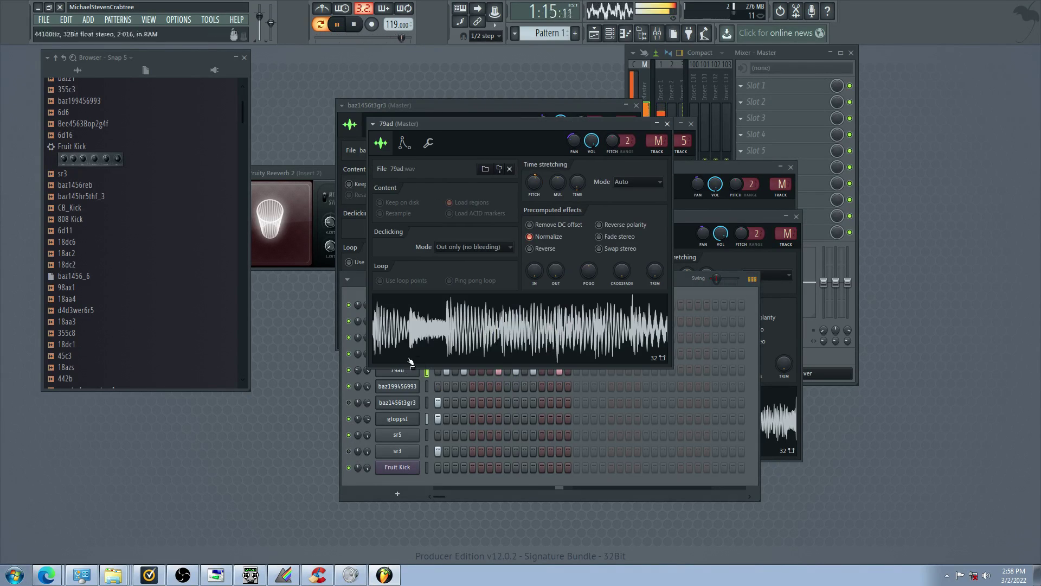
click(544, 248)
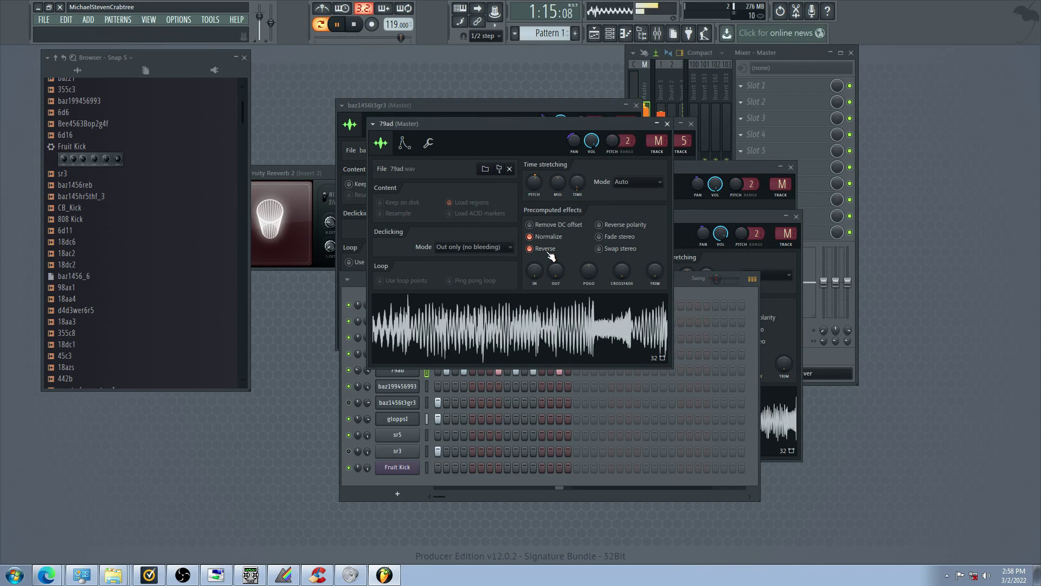
Mute gloppsI and sr5, unmute baz1456t3gr3, and lower the main swing to its minimum
click(355, 428)
click(349, 451)
click(349, 435)
click(348, 418)
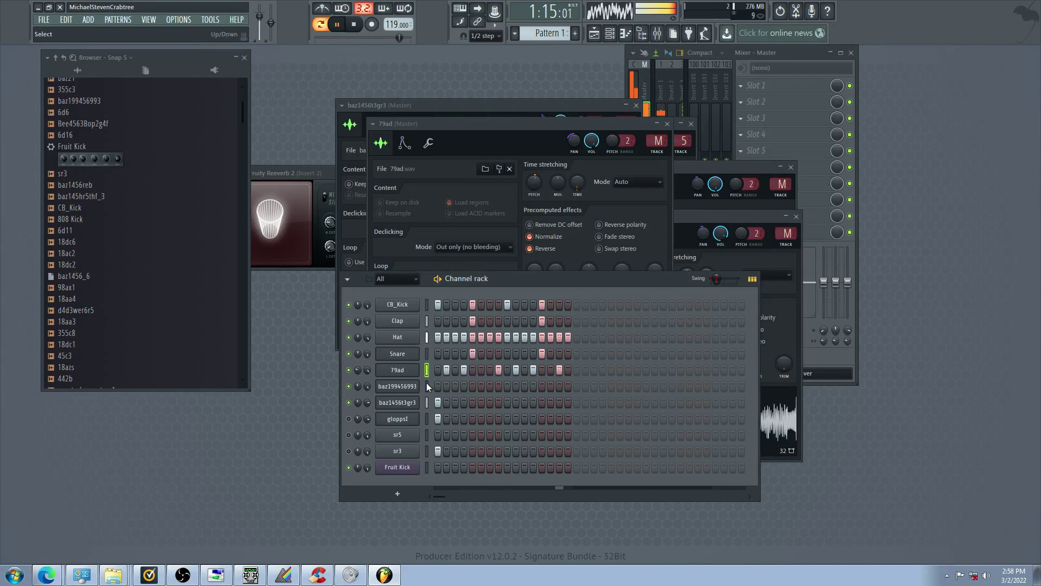
drag(719, 282, 710, 282)
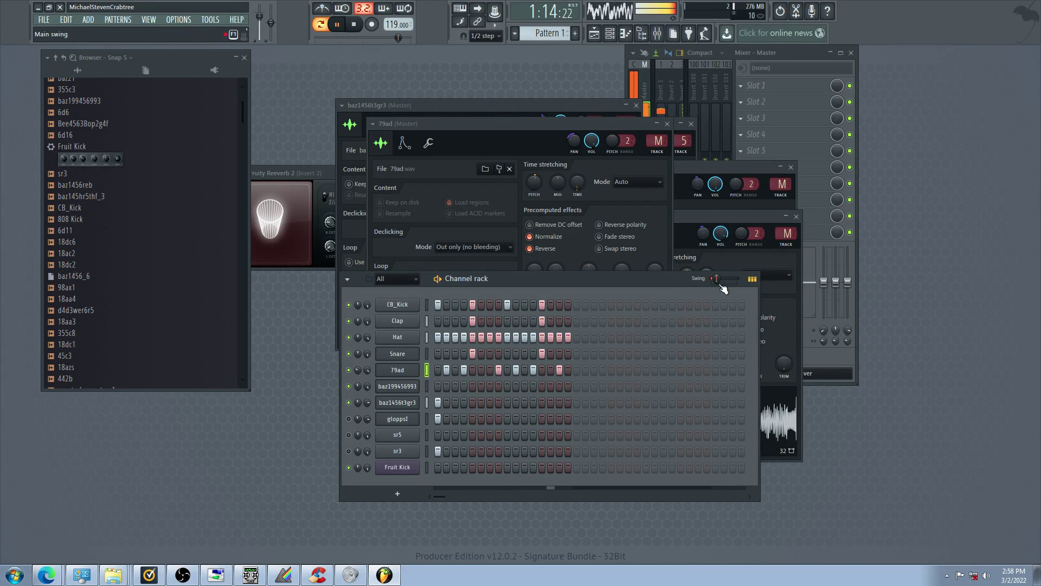
Turn off Reverse on the 79ad sample and raise its pitch shift
click(408, 371)
click(408, 370)
click(542, 250)
drag(536, 180, 536, 160)
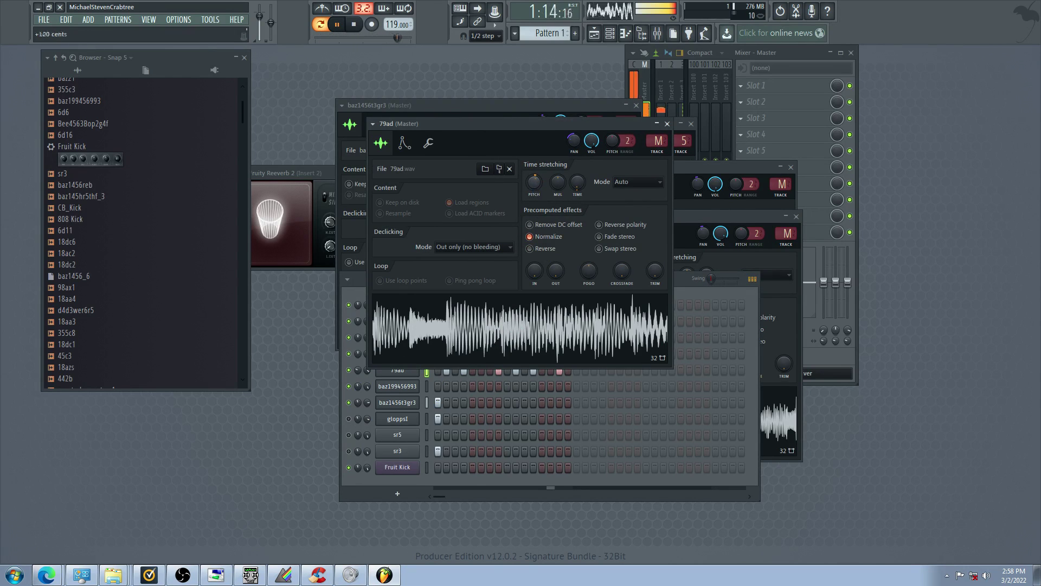
click(363, 420)
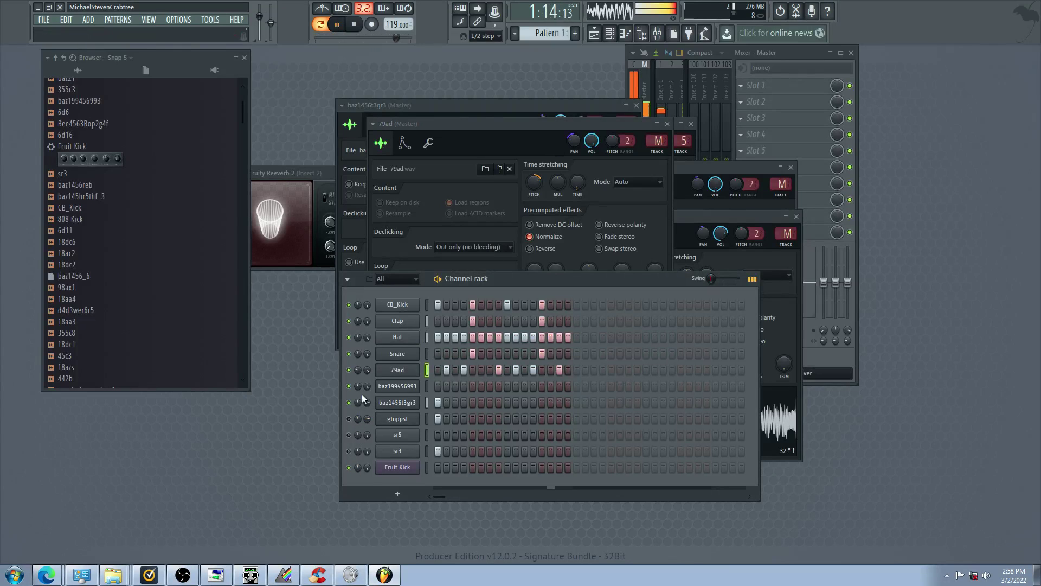
Rearrange the 79ad hits so they fall on steps 1, 3, 4, 7, 10, 12 and 15
click(443, 370)
click(455, 371)
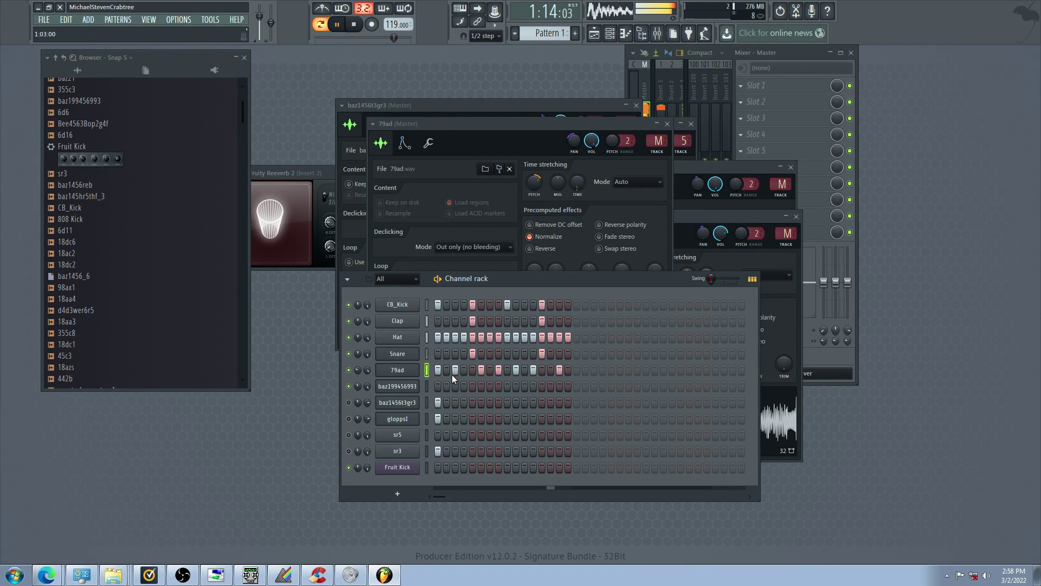
click(471, 371)
right_click(498, 370)
right_click(472, 371)
click(464, 371)
click(490, 371)
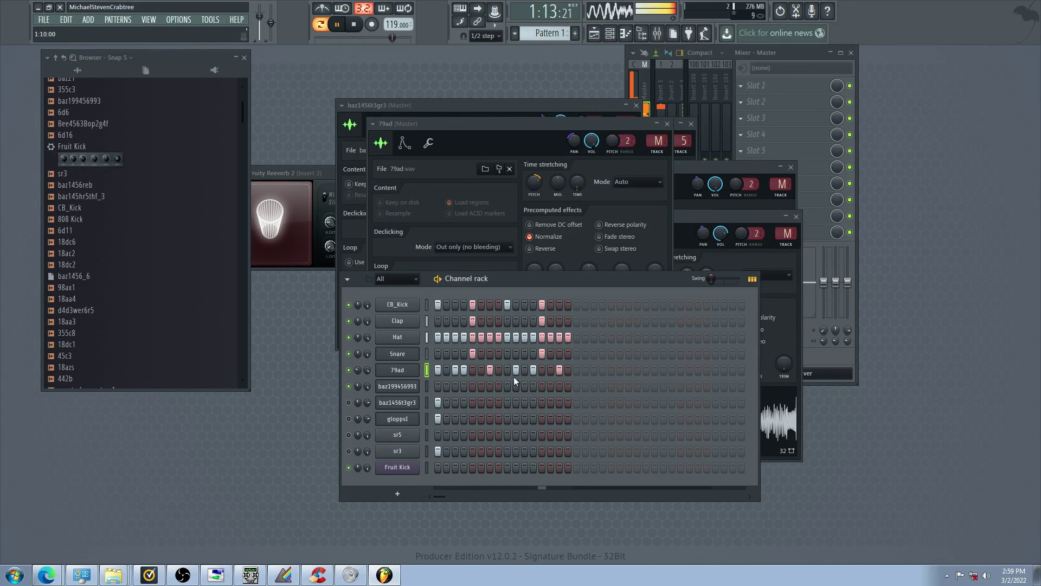
Lower the 79ad sample's pitch shift, unmute gloppsI, and place a hit on step 1 of the muted sr5
click(411, 371)
click(411, 371)
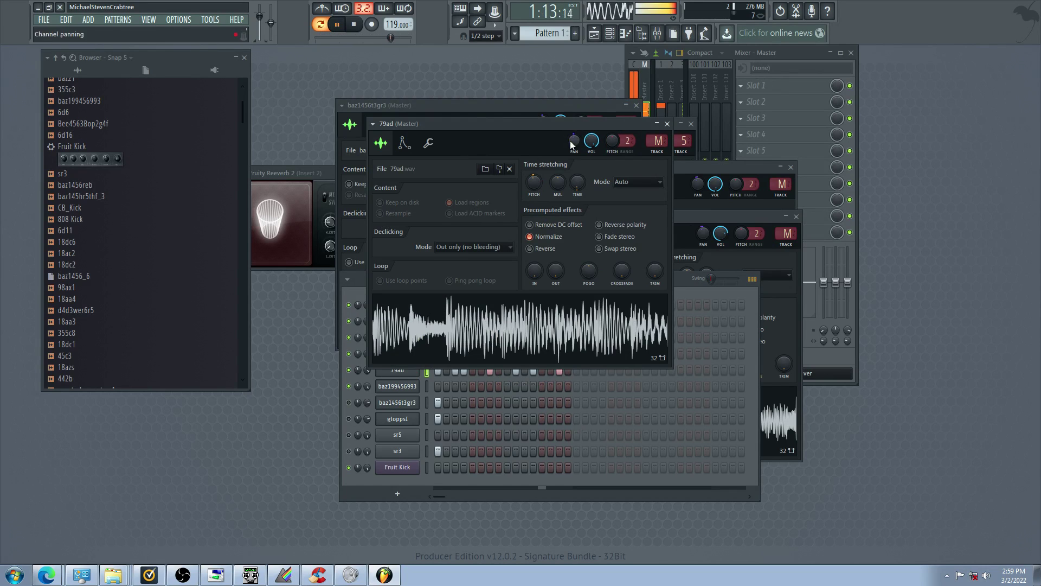
click(350, 424)
click(427, 435)
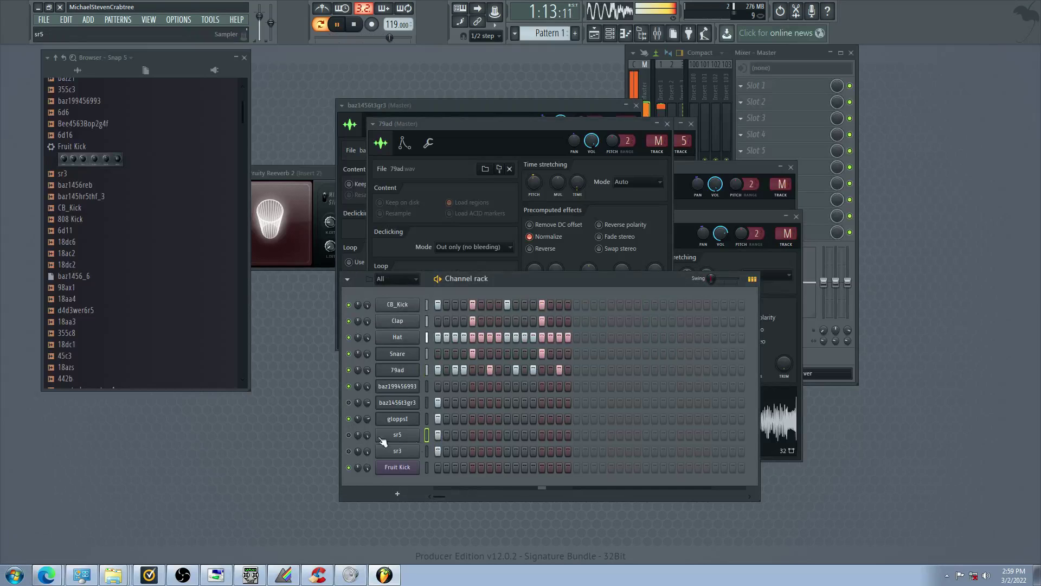
Mute CB_Kick and 79ad, and add the 355c8 sample as a new channel above gloppsI with a hit on step 2
click(349, 305)
drag(172, 338, 418, 415)
click(446, 421)
right_click(410, 420)
click(431, 460)
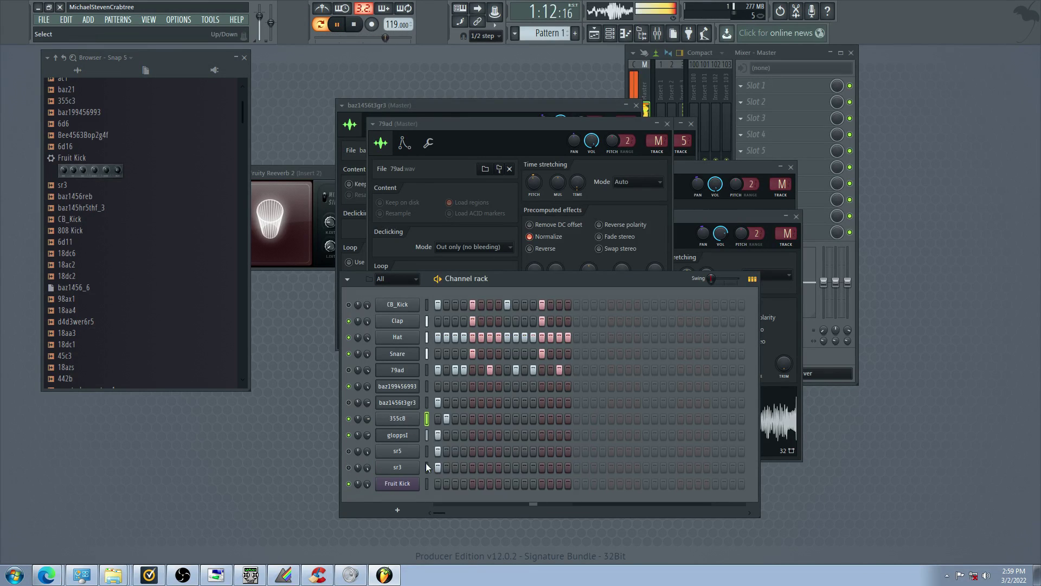
click(398, 419)
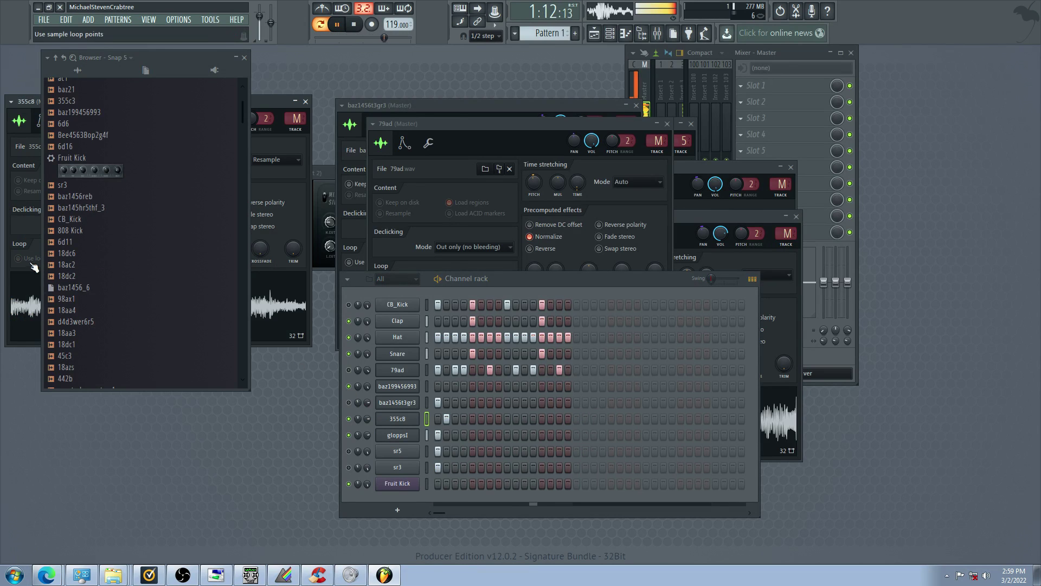
drag(278, 99, 551, 87)
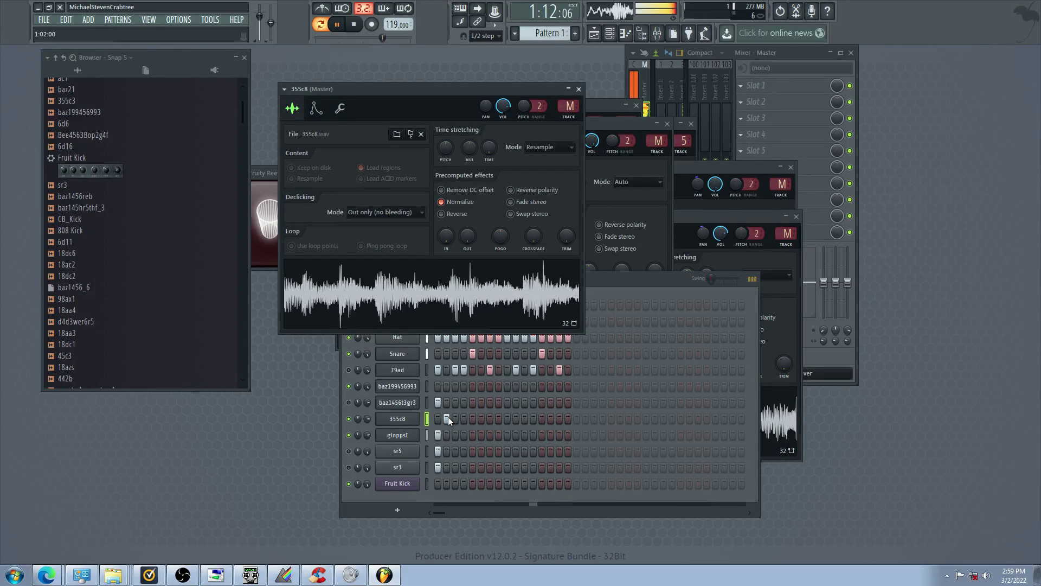
click(339, 107)
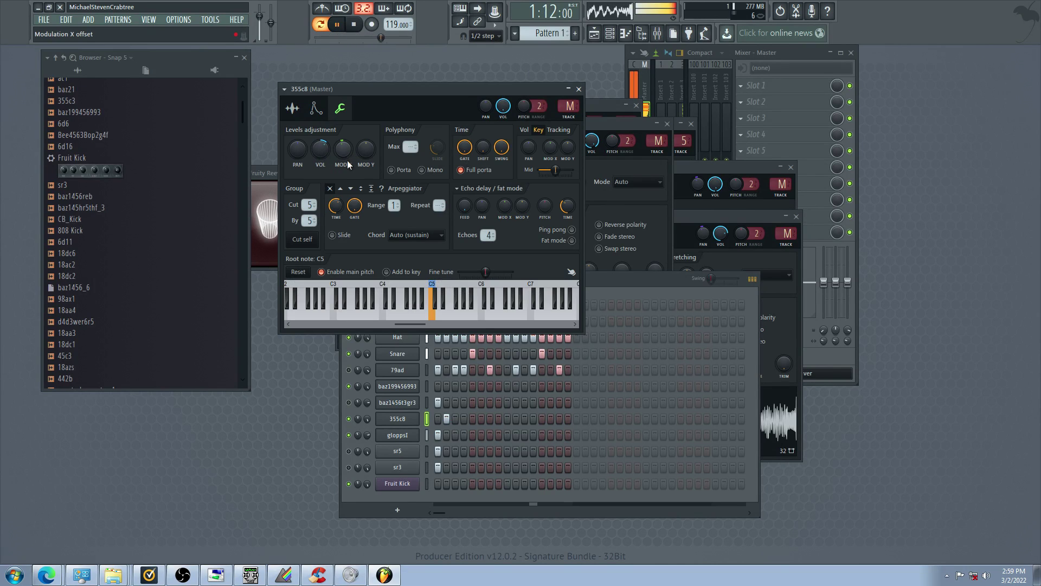
click(347, 392)
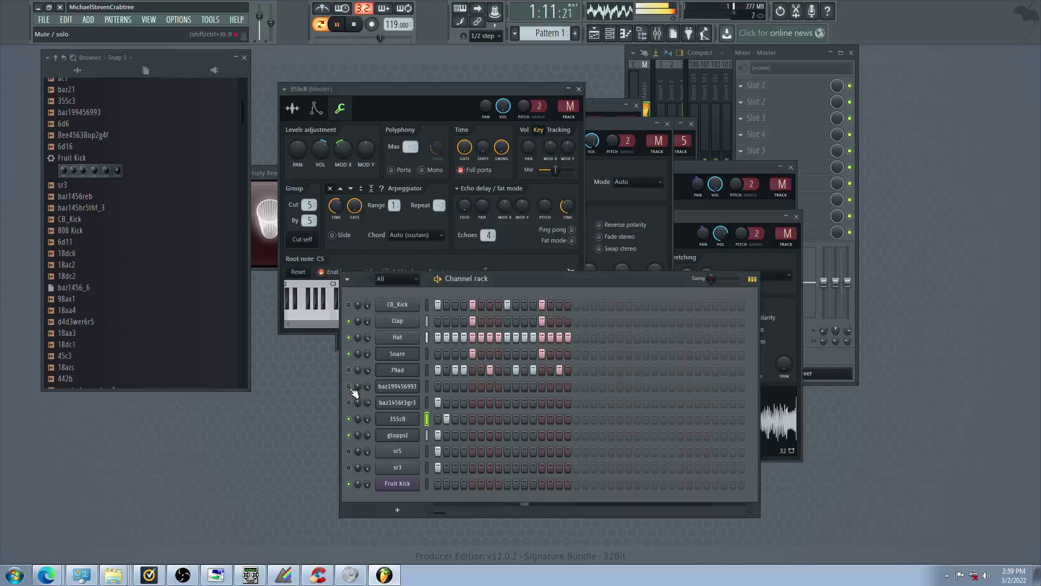
Unmute 79ad and replace its hits on steps 1 and 3 with one on step 2
click(463, 371)
click(436, 371)
click(446, 371)
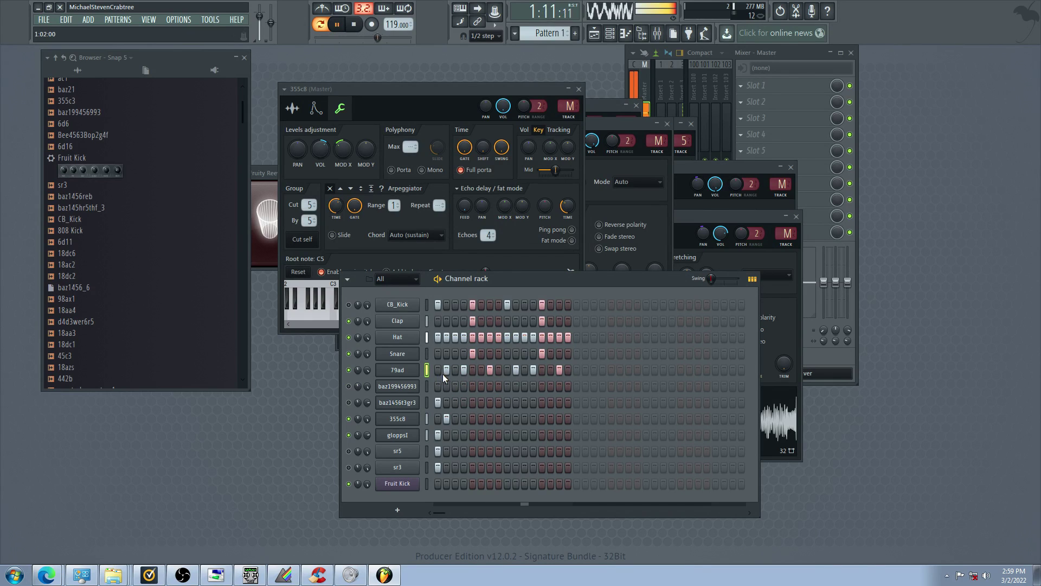
Adjust the sustain and release of 79ad's volume envelope and lower its sample's pitch shift
click(397, 370)
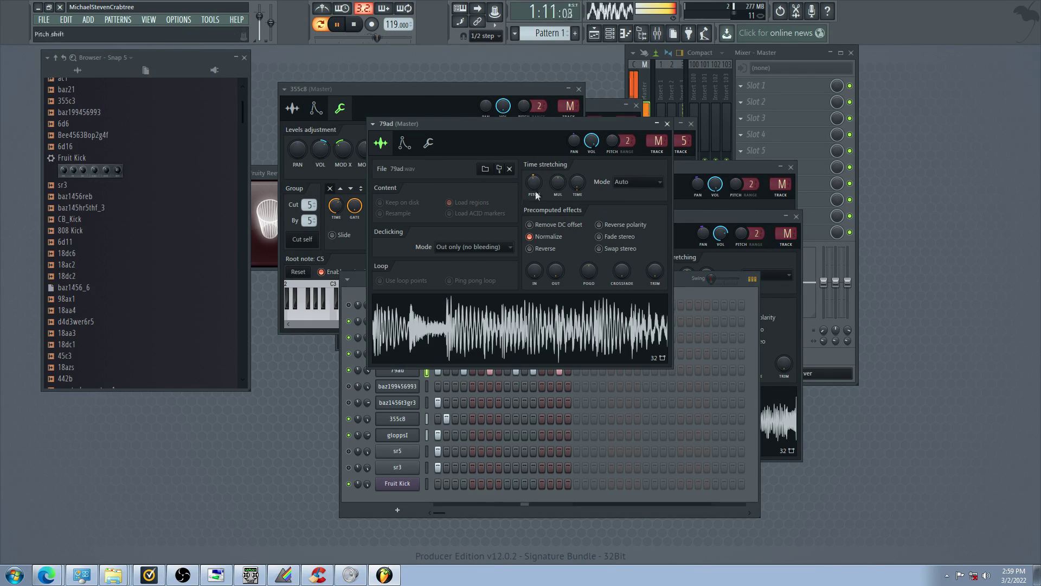
click(404, 143)
mouse_move(456, 249)
mouse_down()
mouse_move(456, 237)
mouse_move(438, 237)
mouse_move(477, 254)
mouse_up()
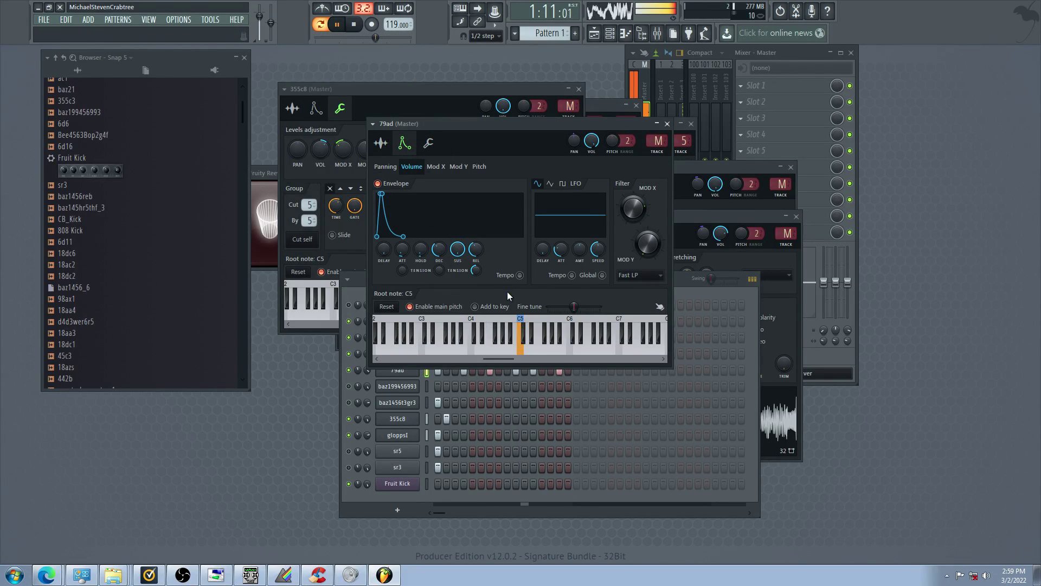
click(382, 144)
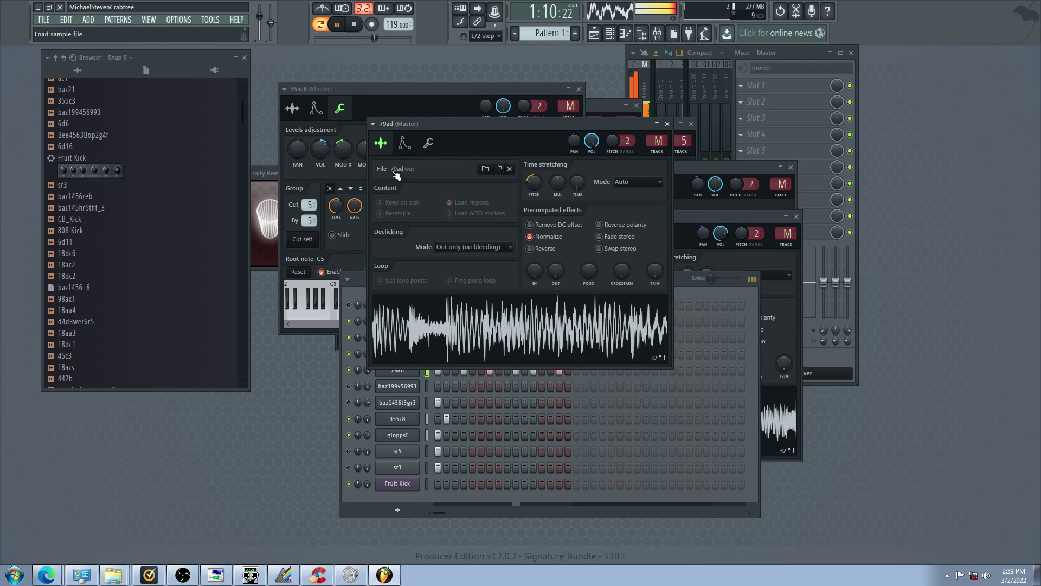
Raise the 79ad sample's pitch shift and adjust the gloppsI sample's pitch shift
drag(534, 183, 534, 172)
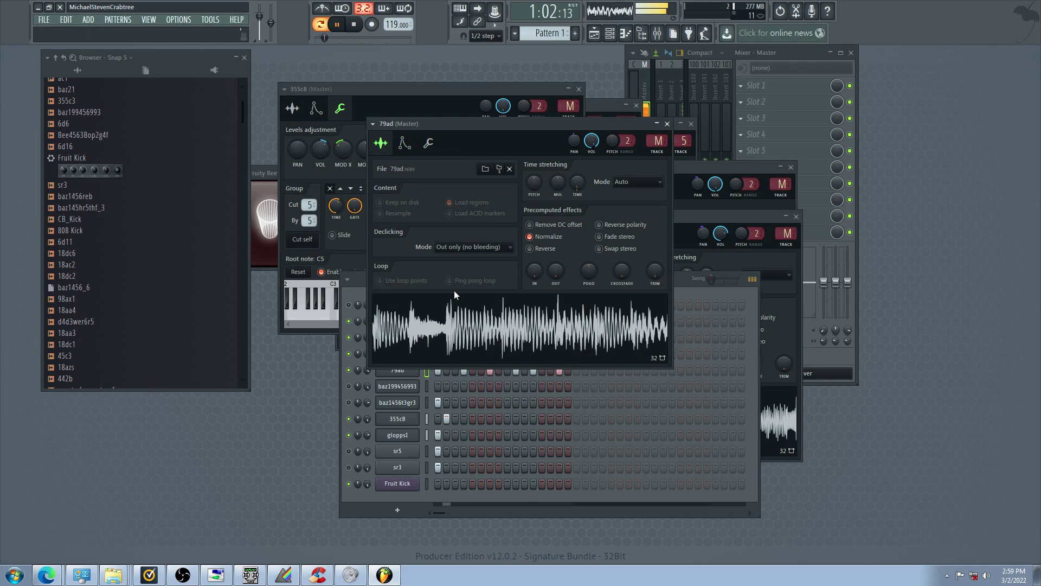
click(349, 435)
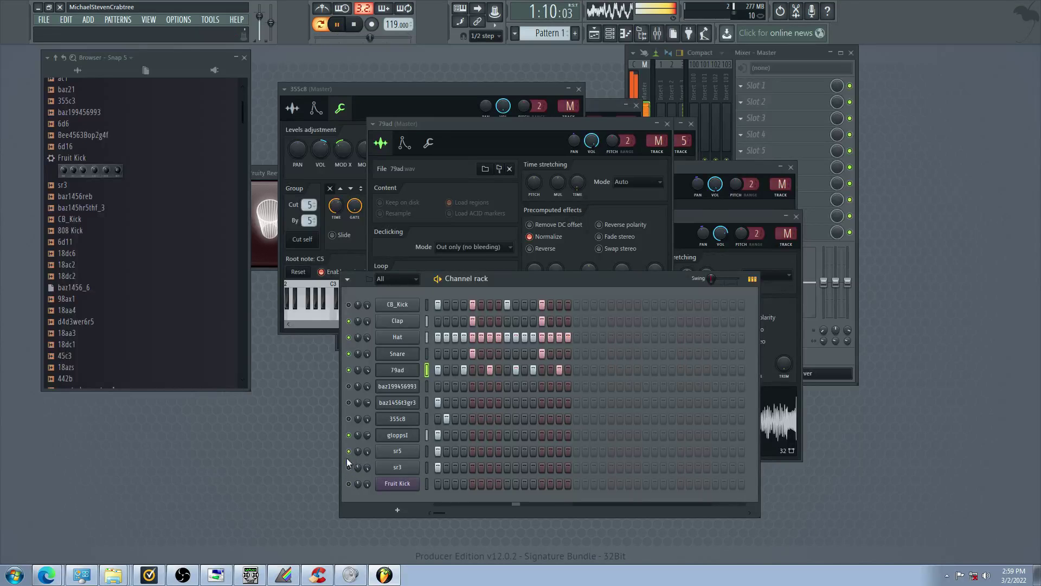
click(397, 435)
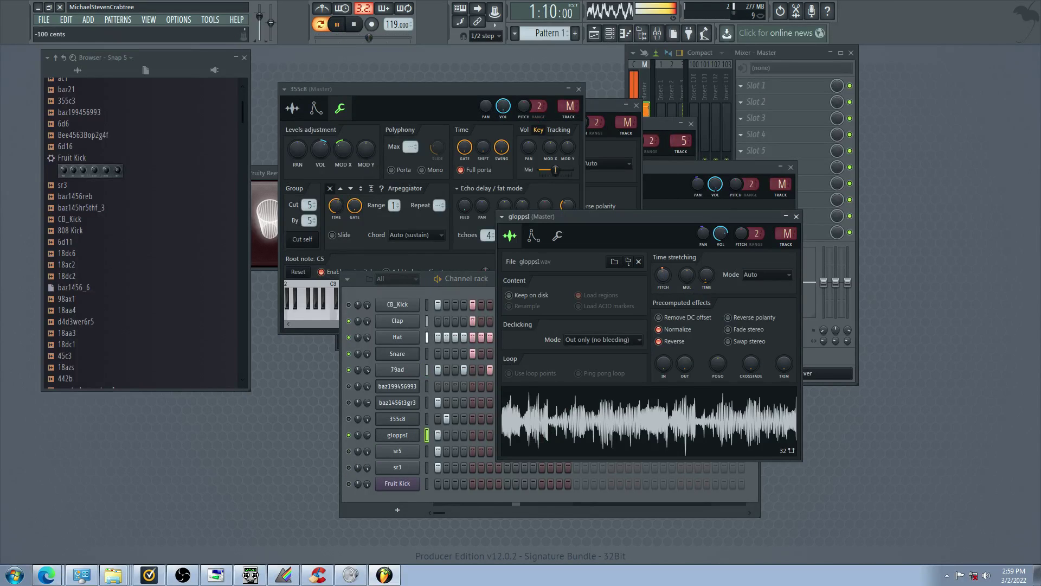
click(354, 470)
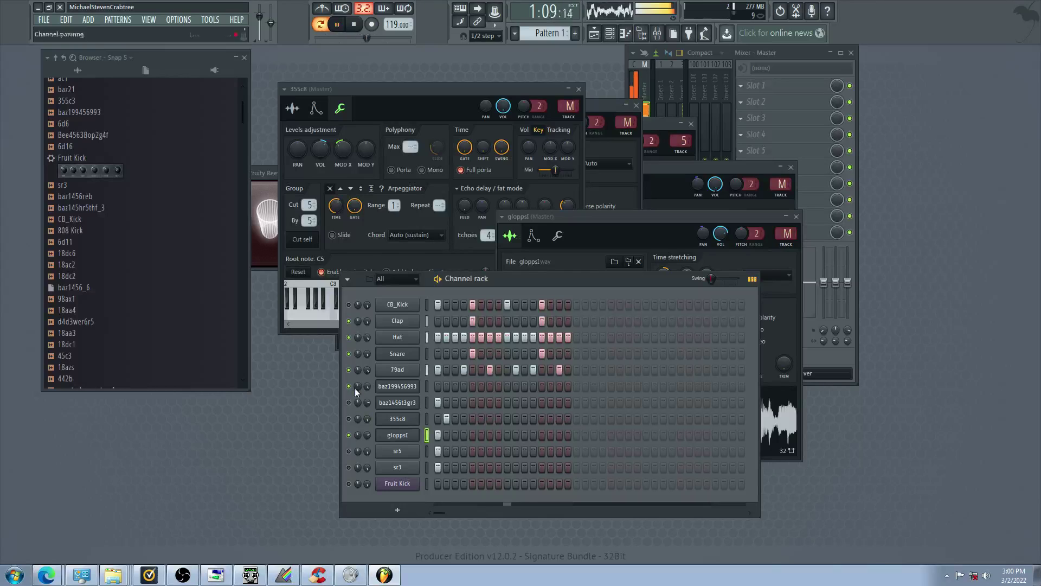
Lengthen the attack in 79ad's volume envelope and raise the feed level of its echo delay
click(398, 369)
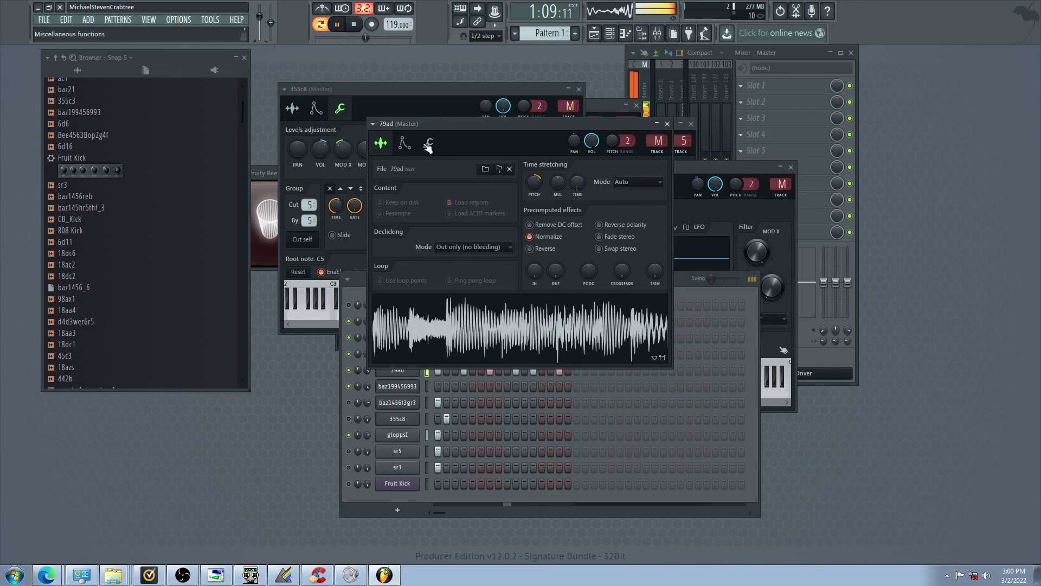
click(405, 143)
drag(439, 252, 402, 262)
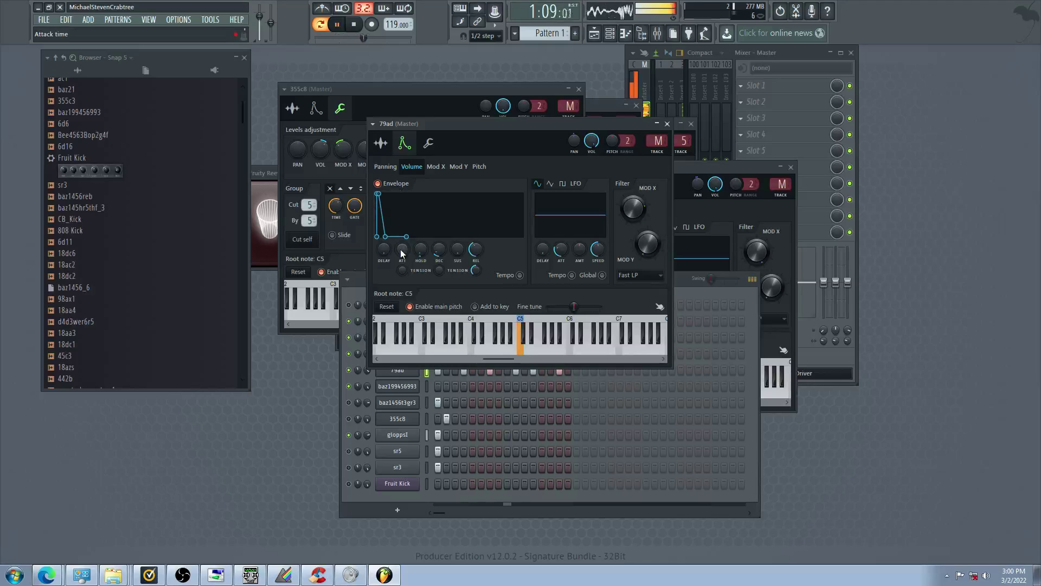
drag(400, 251, 400, 255)
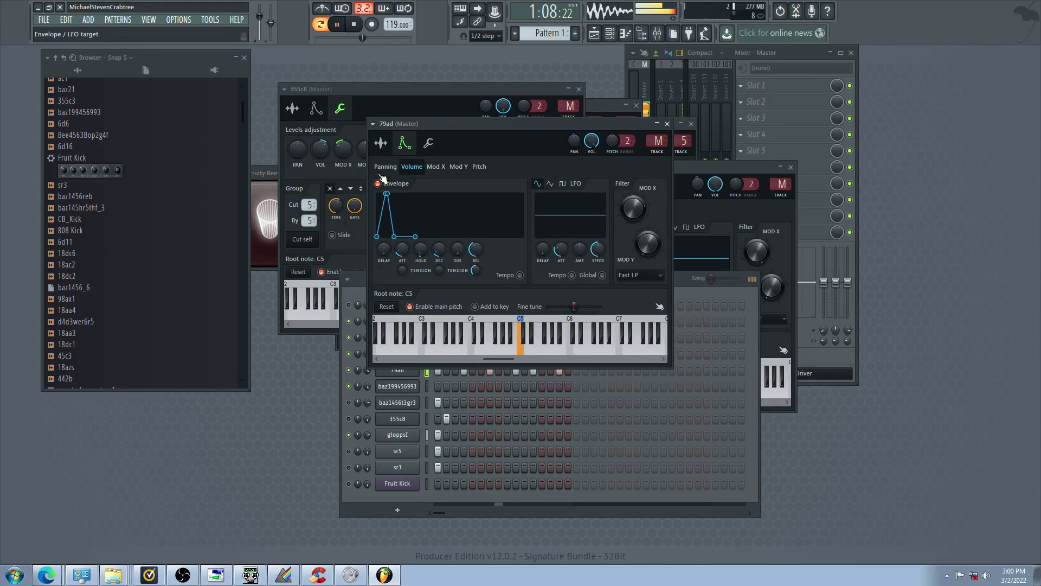
click(387, 146)
click(428, 143)
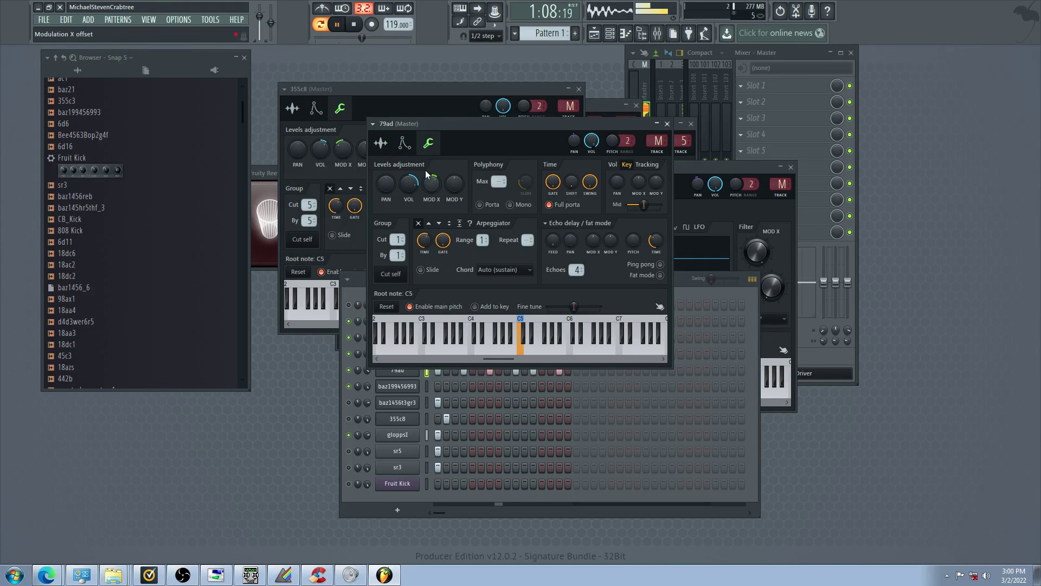
drag(552, 240, 553, 231)
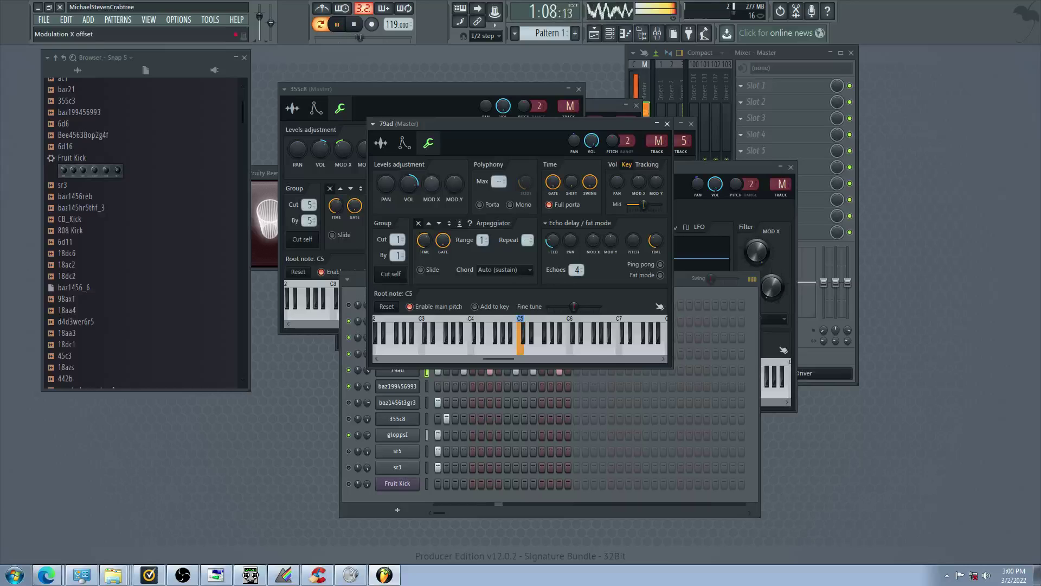
Unmute sr5, replace its hit on step 1 with one on step 9, and adjust its sample's pitch shift
click(353, 408)
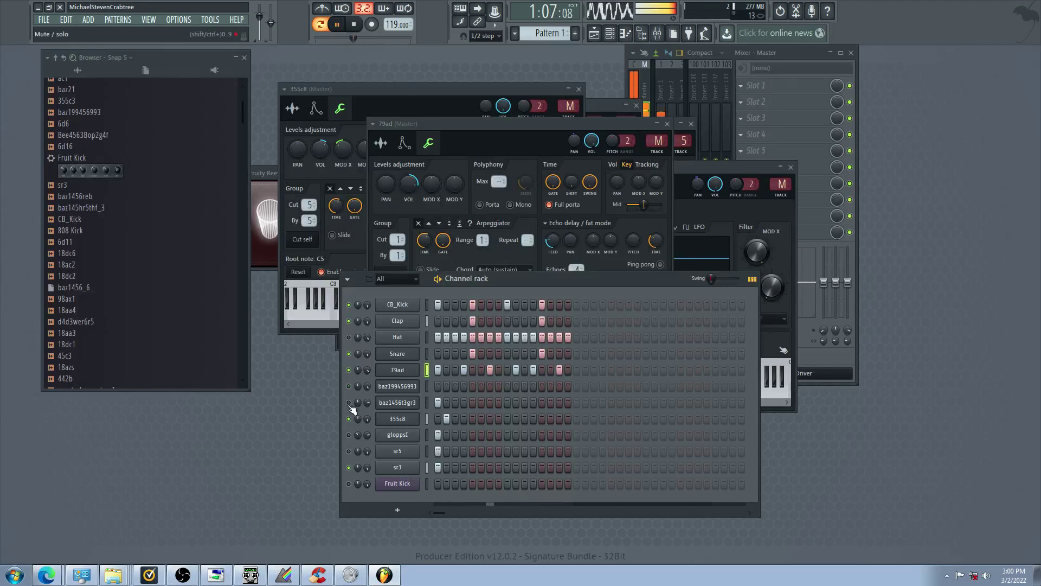
right_click(439, 467)
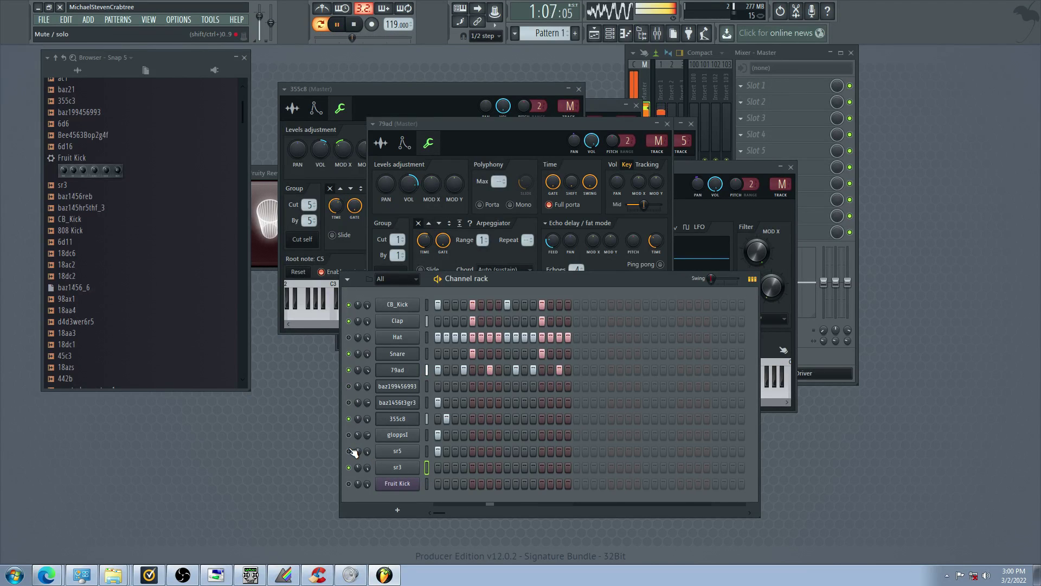
click(507, 451)
click(411, 452)
drag(541, 254, 540, 239)
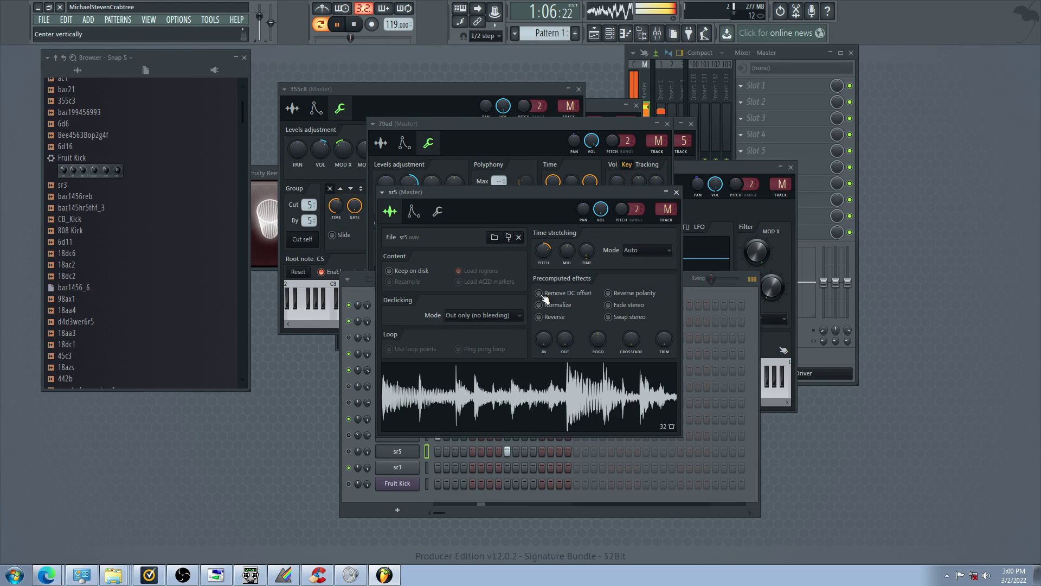
click(348, 451)
click(438, 468)
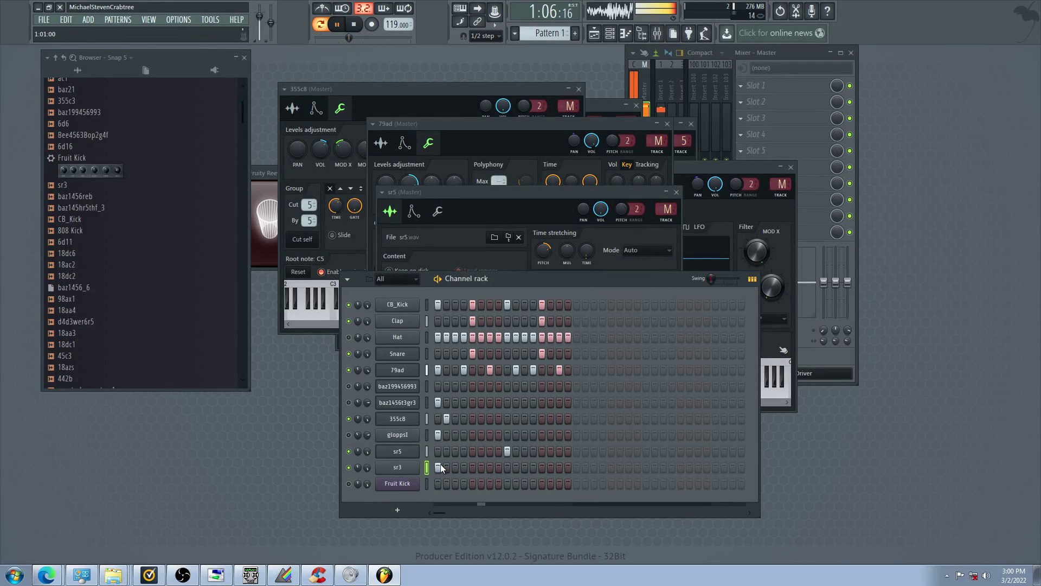
click(418, 454)
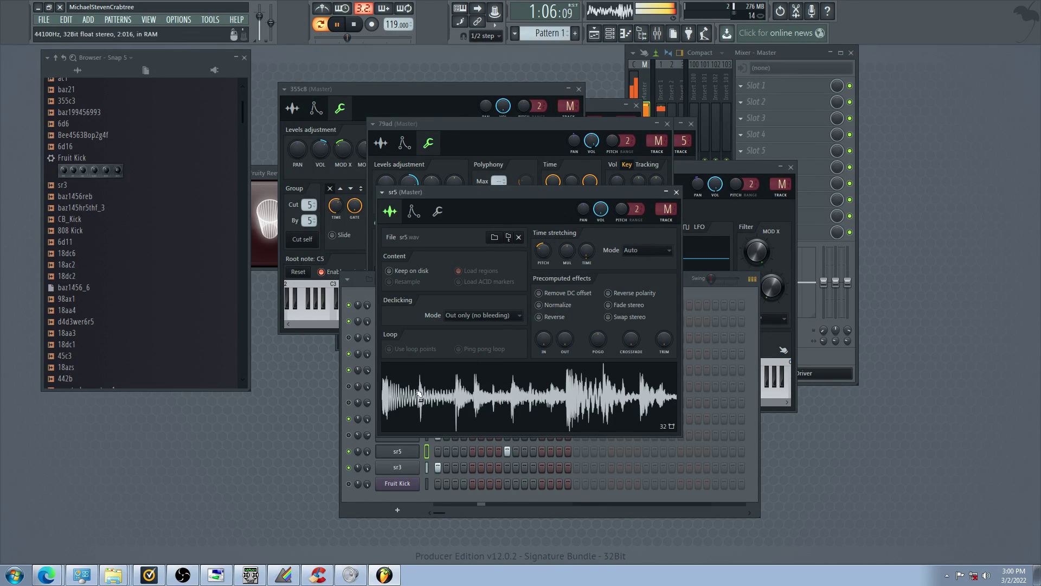
click(345, 459)
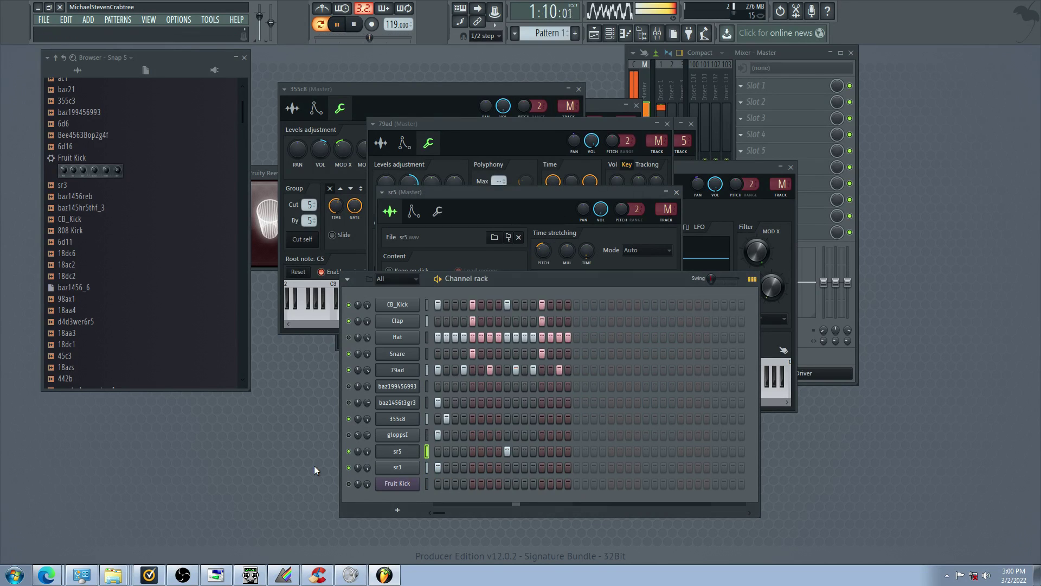
Audition mute combinations of baz199456993, baz1456t3gr3, 355c8 and gloppsI, leaving only baz1456t3gr3 of the four on
click(348, 387)
click(348, 404)
click(348, 403)
click(349, 419)
click(438, 387)
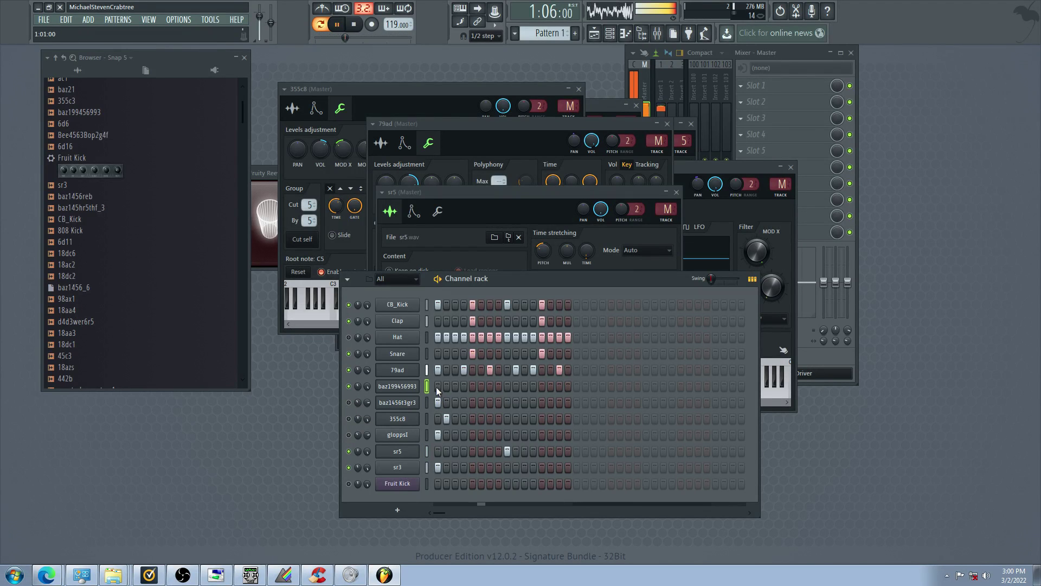
click(349, 419)
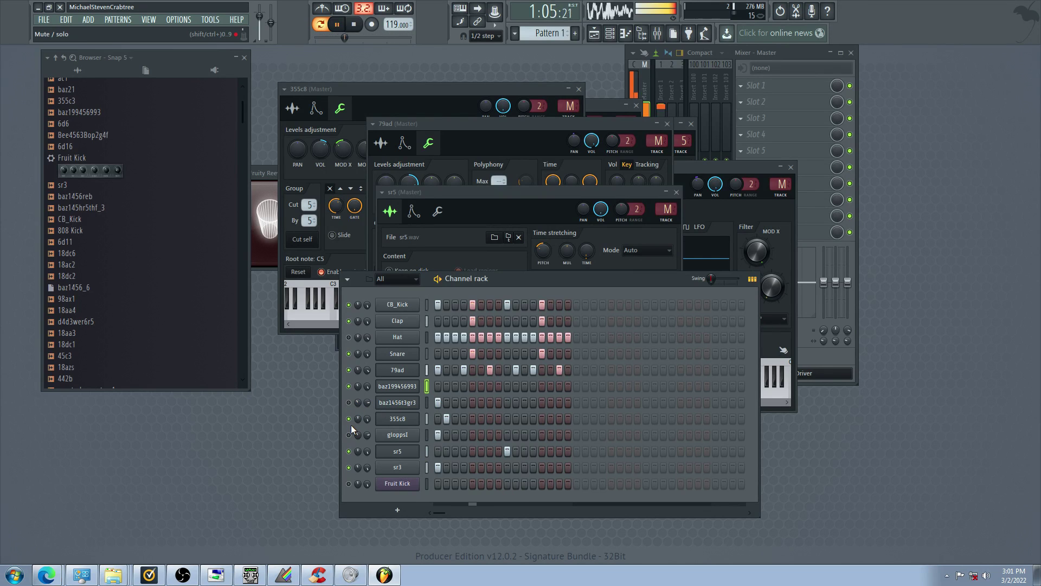
click(349, 435)
click(348, 419)
click(348, 402)
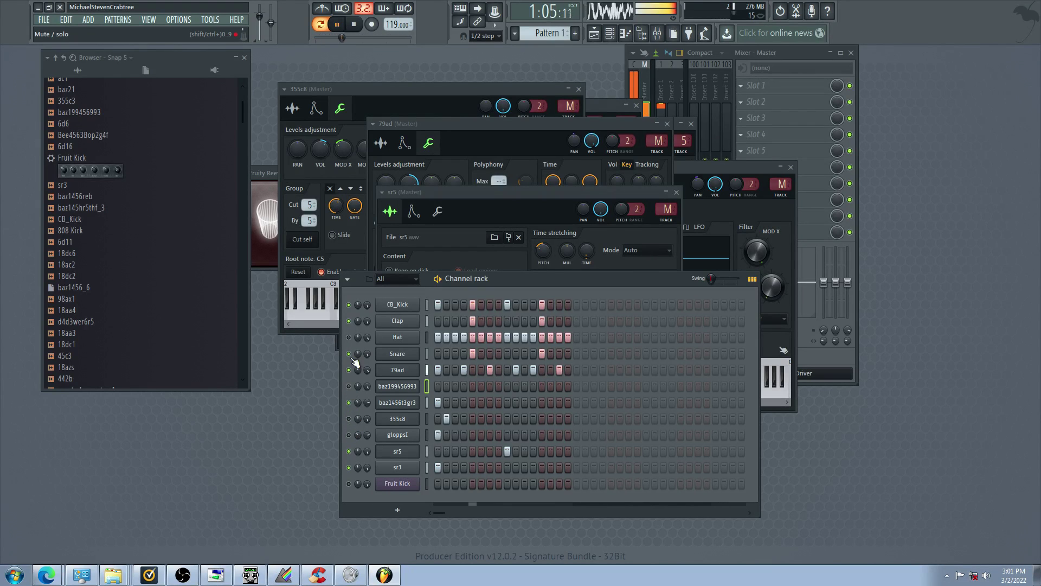
click(350, 337)
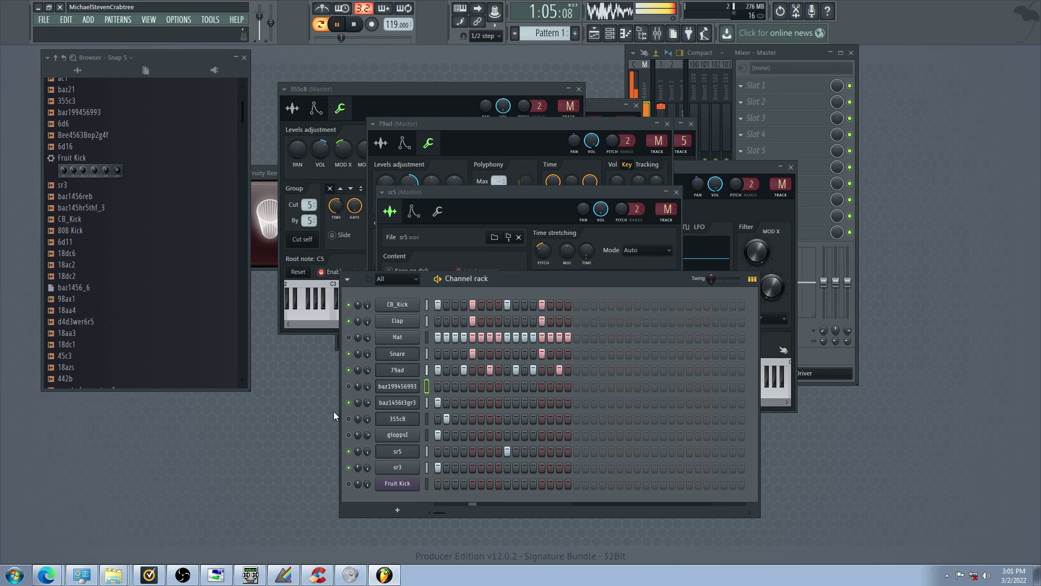
Mute baz1456t3gr3 and sr3, and unmute baz199456993 and Fruit Kick
click(350, 452)
click(350, 436)
click(350, 468)
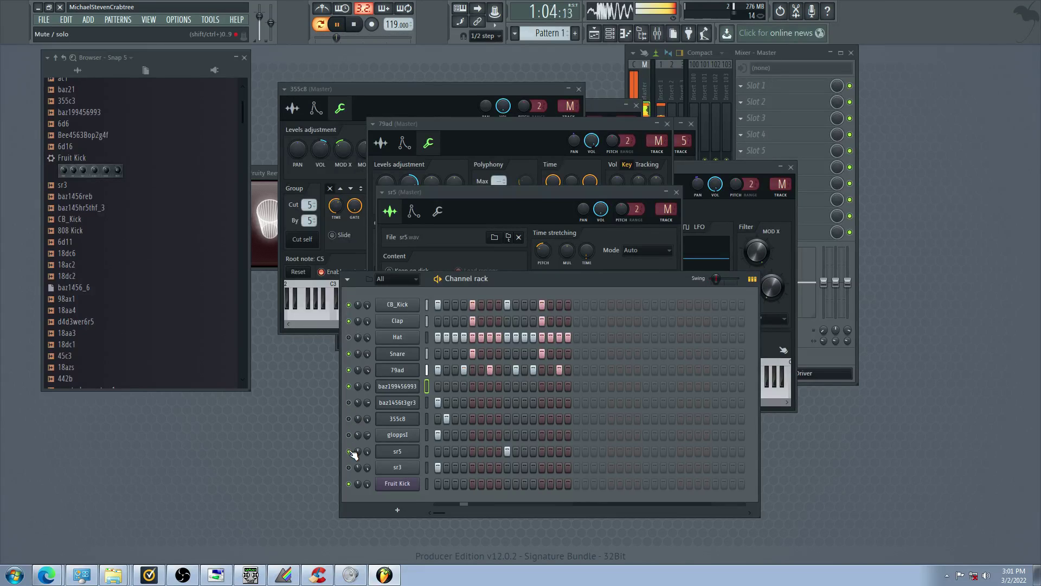
Add a baz199456993 hit on step 1 and lower its sample's pitch shift
click(410, 389)
click(409, 389)
click(507, 188)
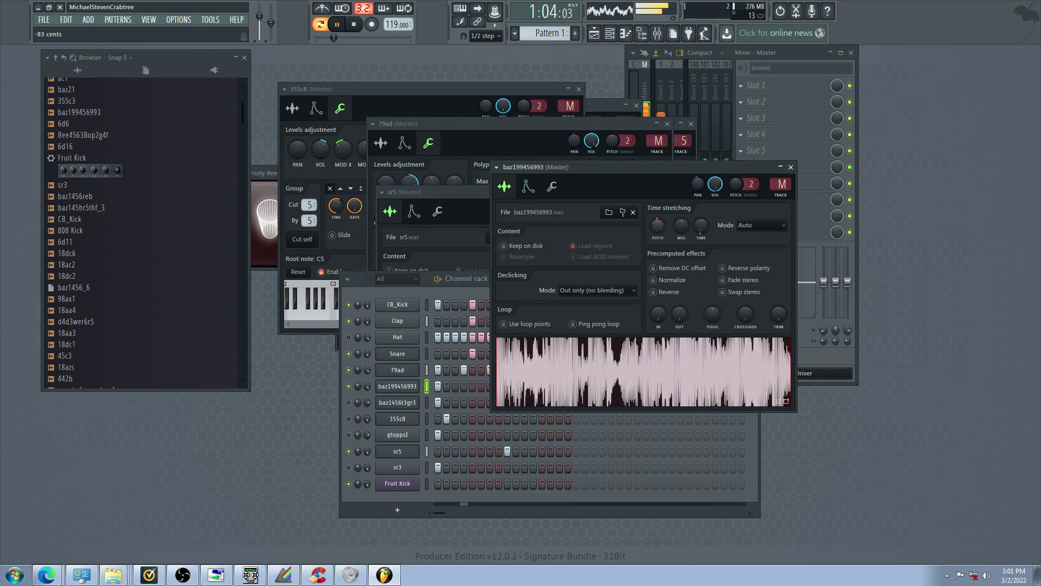
drag(653, 229, 653, 234)
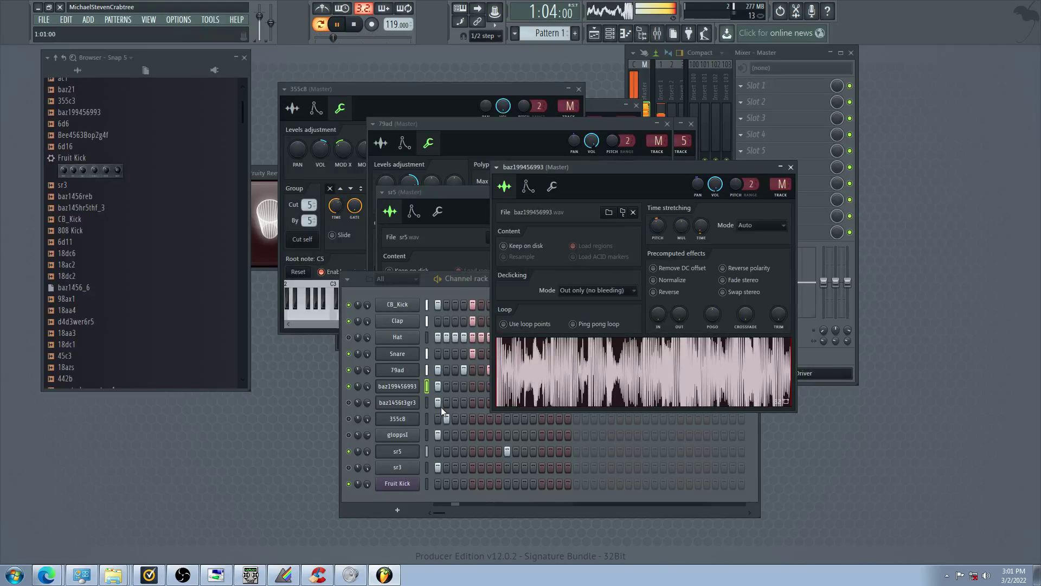
Unmute 355c8, gloppsI, baz1456t3gr3 and Hat, mute Snare, and add a baz199456993 hit on step 9
click(349, 435)
click(349, 419)
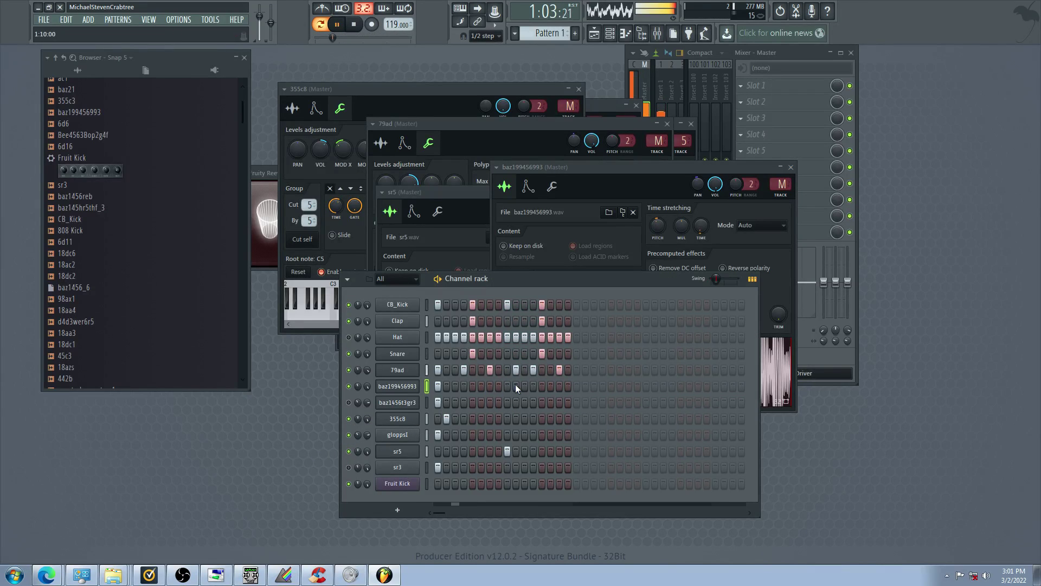
click(349, 435)
click(349, 402)
click(348, 337)
click(349, 354)
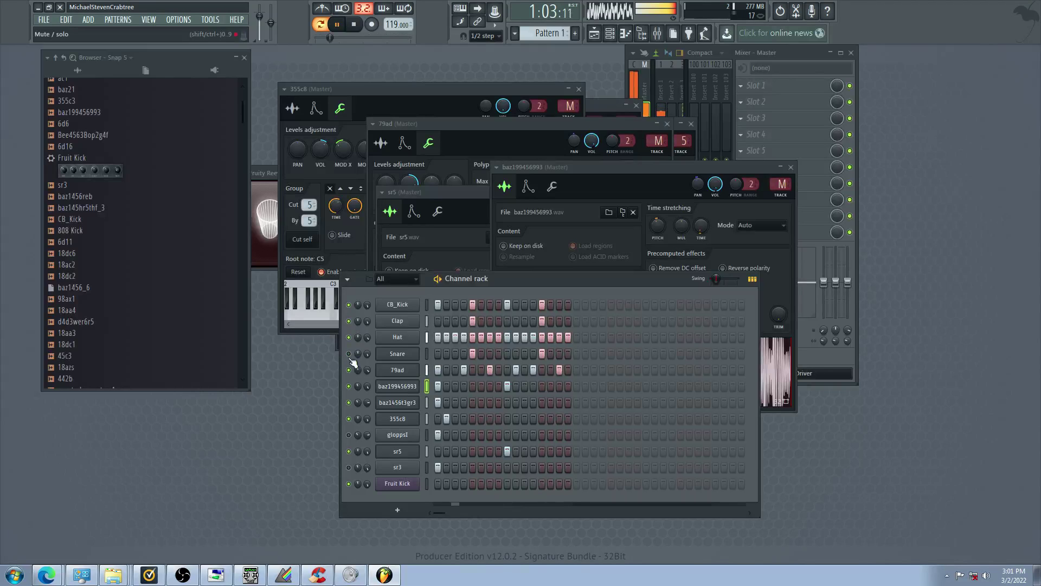
click(349, 434)
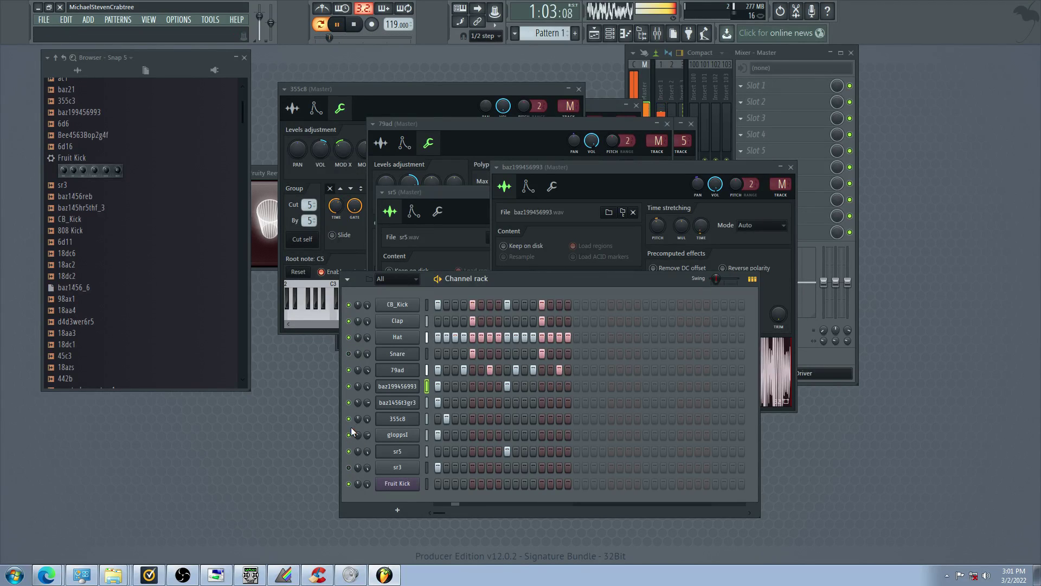
Mute the baz199456993, baz1456t3gr3 and sr5 channels
click(348, 390)
click(348, 401)
click(349, 450)
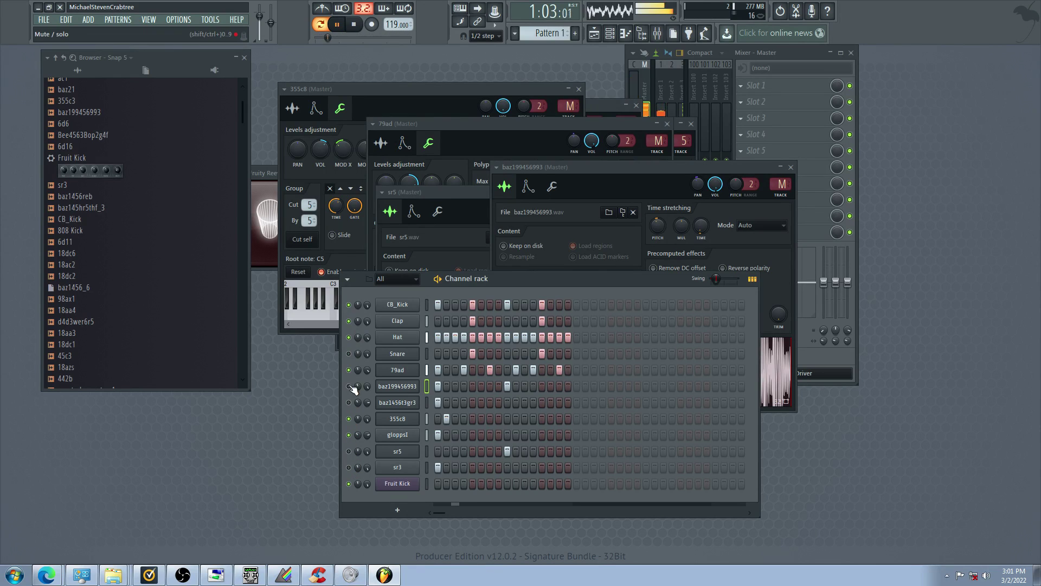
Try several root notes for the Clap channel and set it to D#6
click(397, 320)
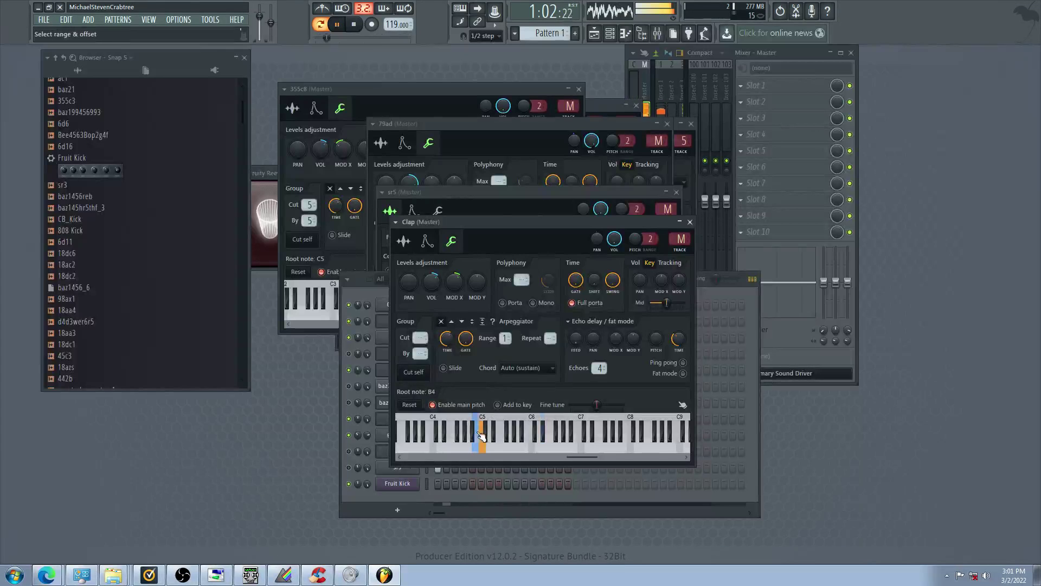
right_click(444, 434)
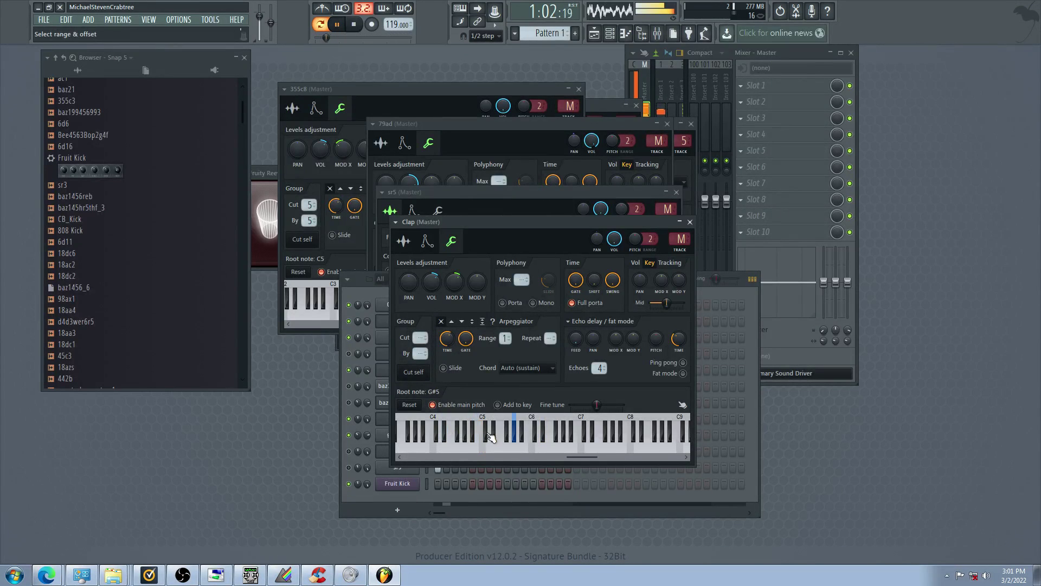
right_click(543, 433)
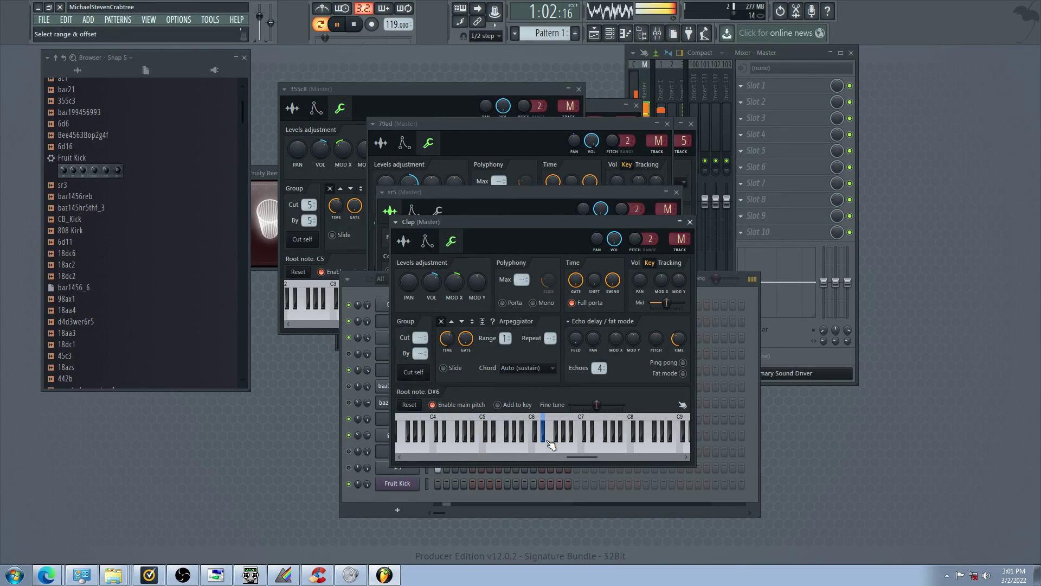
click(382, 329)
Set CB_Kick's root note to F4, unmute Snare and baz199456993, and mute 355c8
click(399, 310)
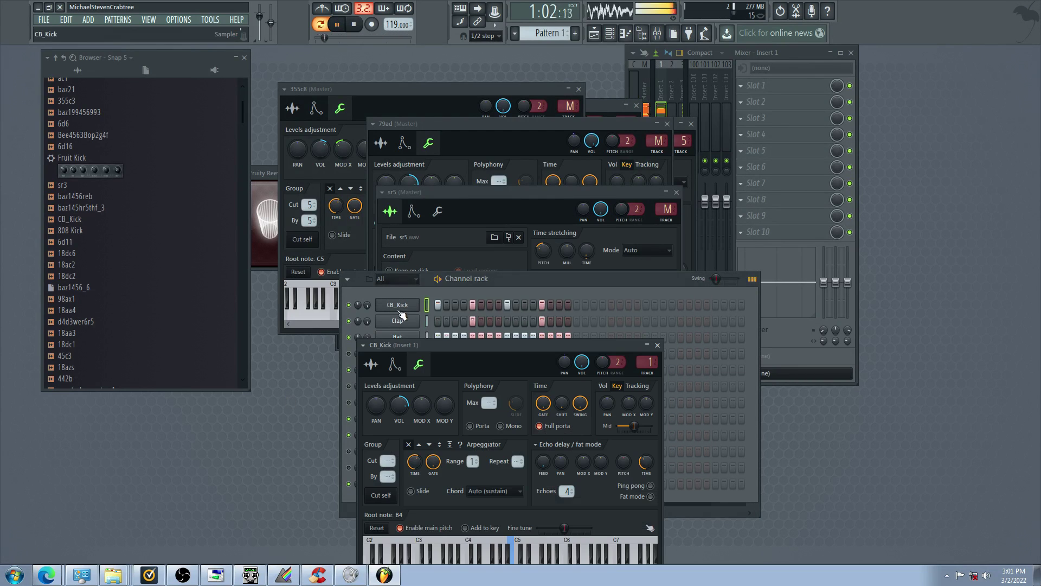
right_click(490, 552)
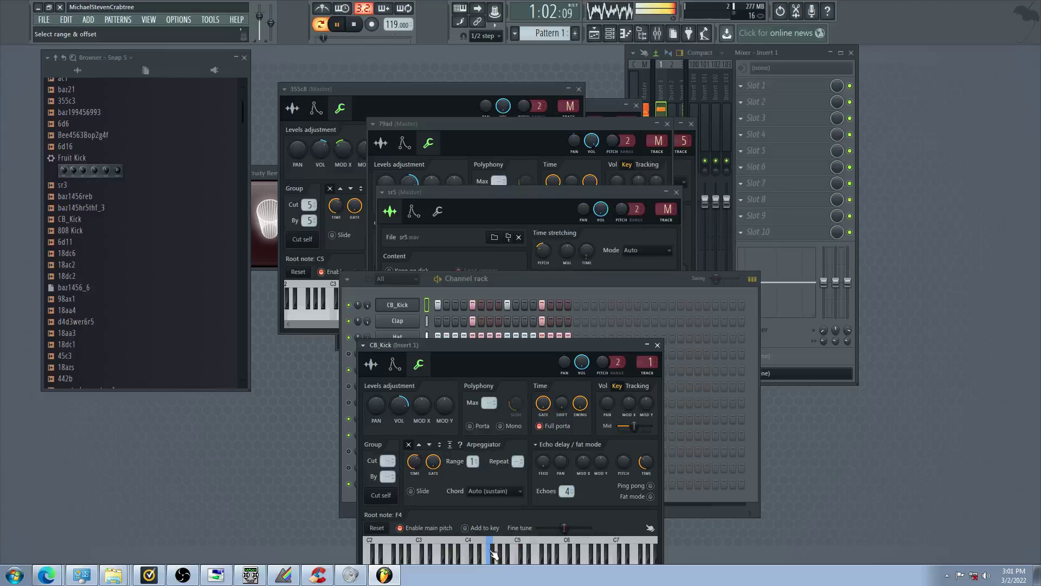
click(344, 484)
click(348, 402)
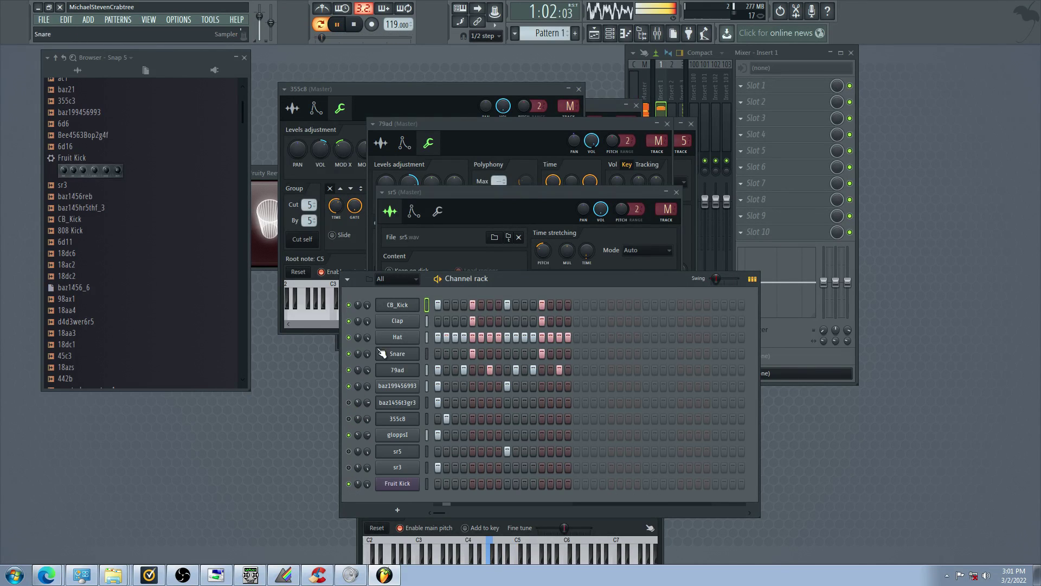
Recheck the Clap and CB_Kick channel settings, and mute the 79ad channel
click(408, 320)
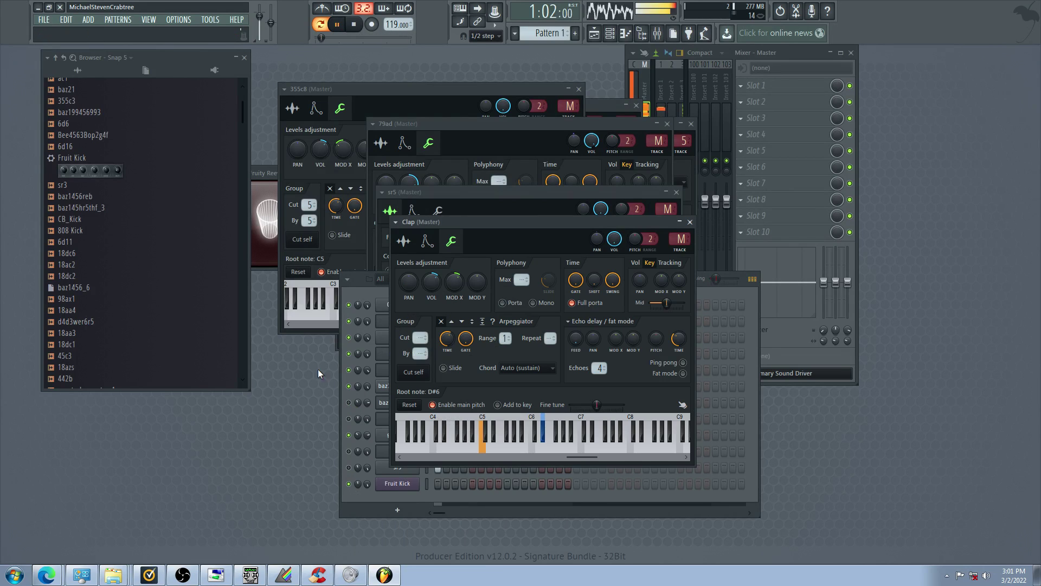
click(384, 345)
click(406, 310)
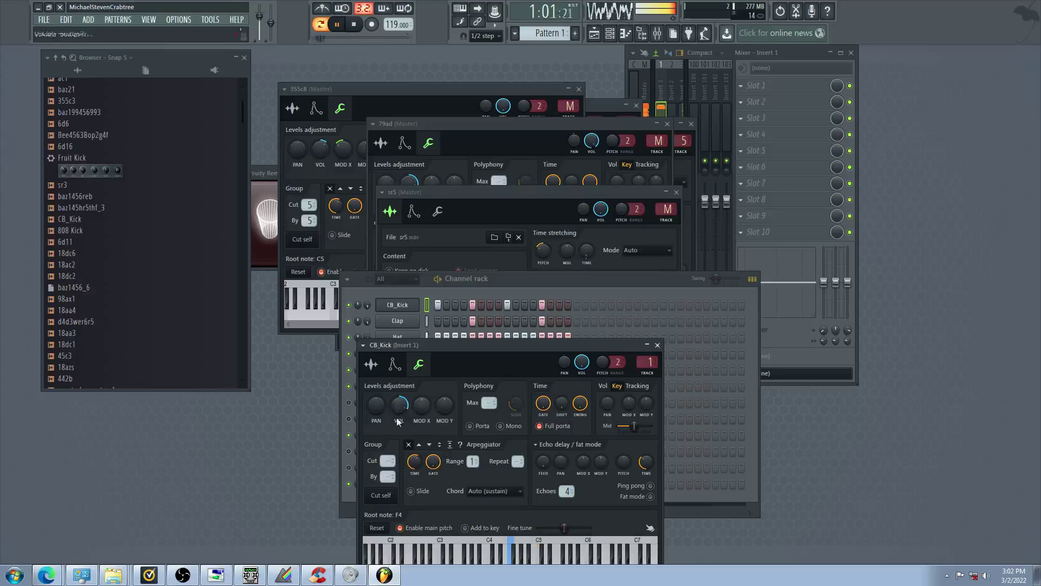
click(345, 455)
click(350, 372)
click(349, 388)
click(350, 406)
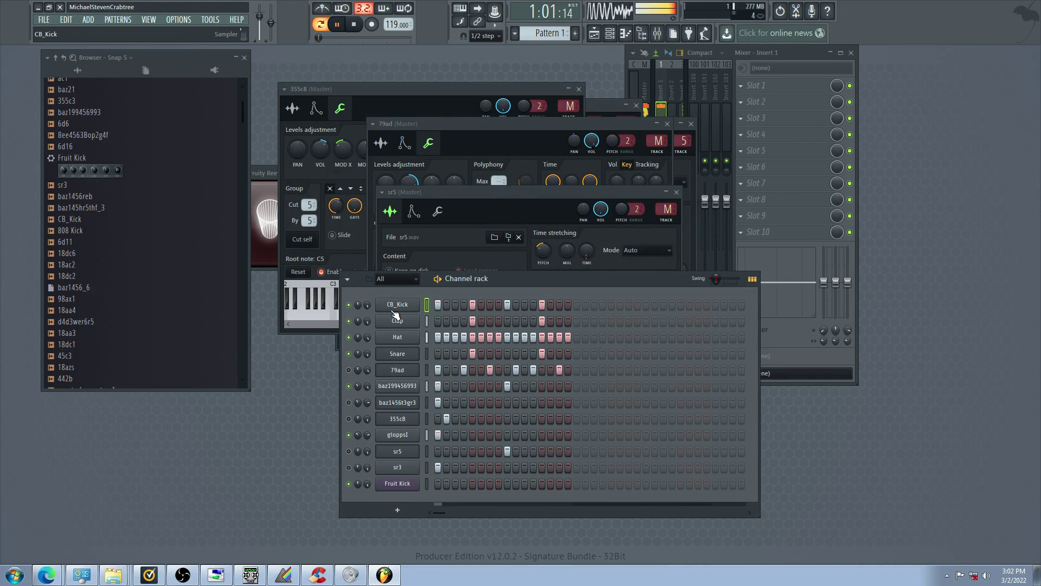
Set the CB_Kick sample's pitch shift to about -388 cents, unmute 79ad, and mute gtoppsI
click(396, 307)
click(374, 363)
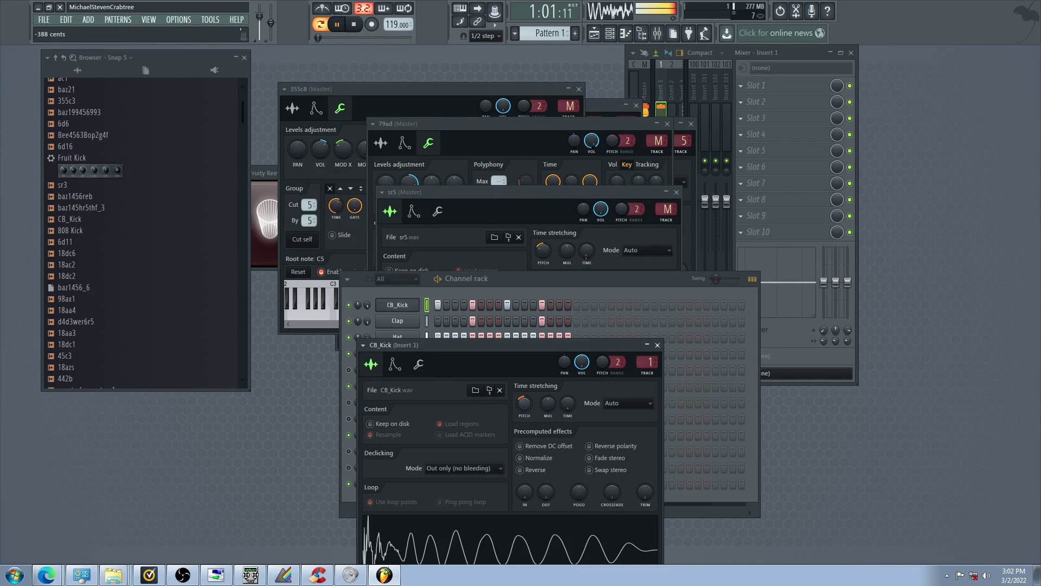
drag(524, 403, 524, 410)
click(348, 495)
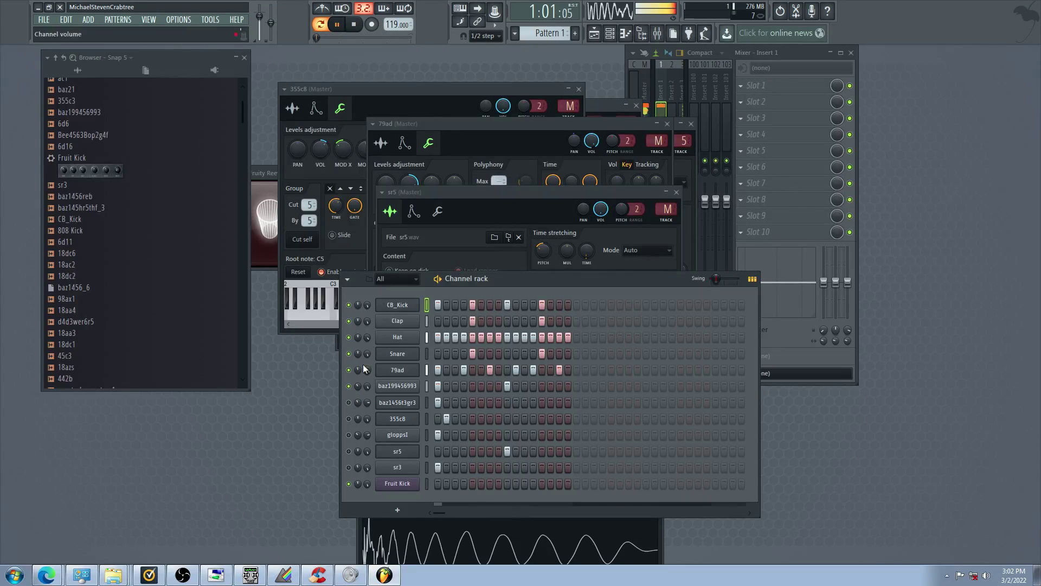
Recheck the CB_Kick and baz199456993 sample settings while auditioning baz1456t3gr3 unmuted
click(397, 305)
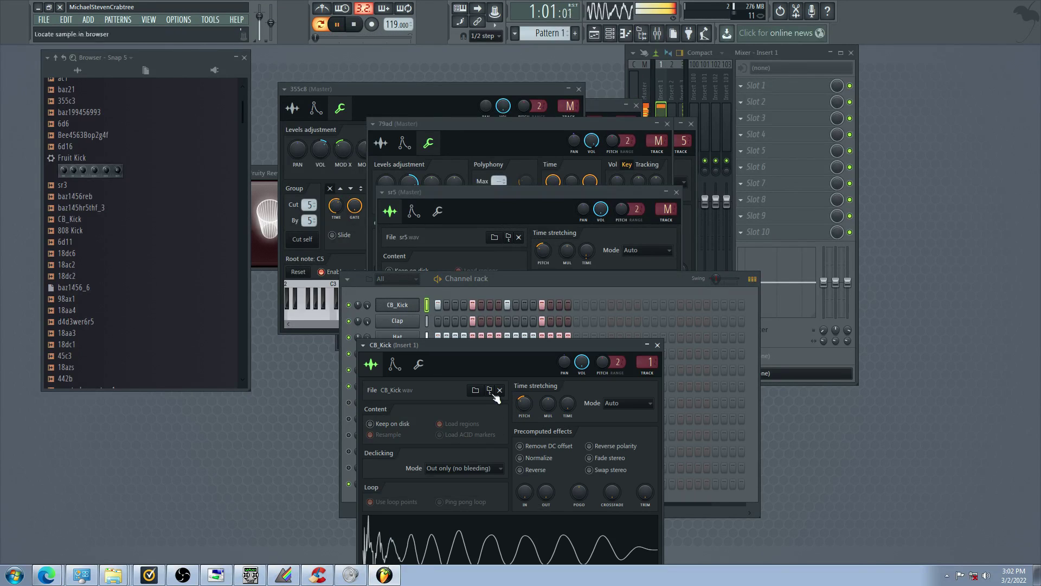
key(F6)
click(350, 387)
click(349, 403)
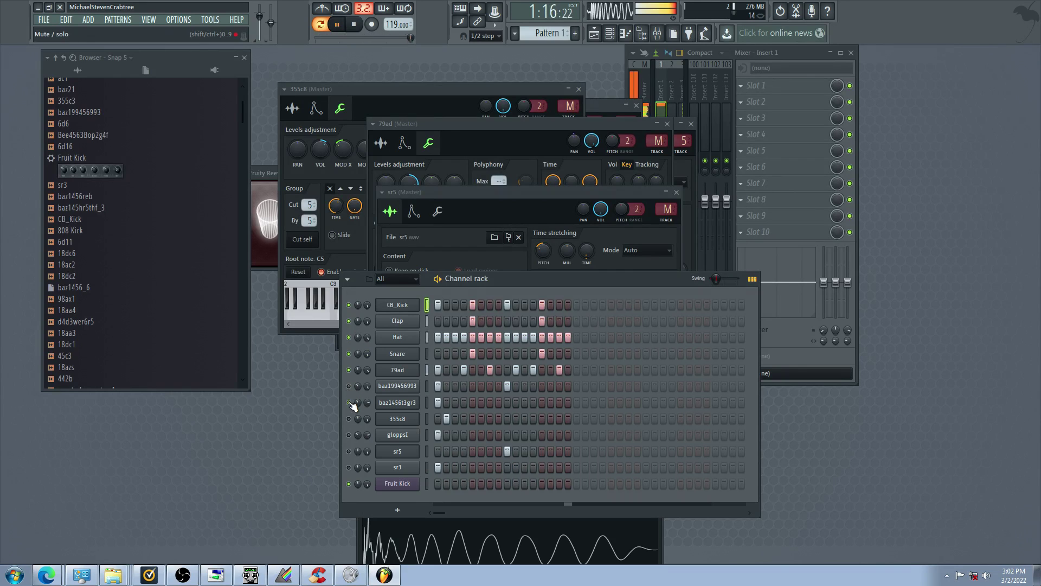
click(349, 385)
click(401, 386)
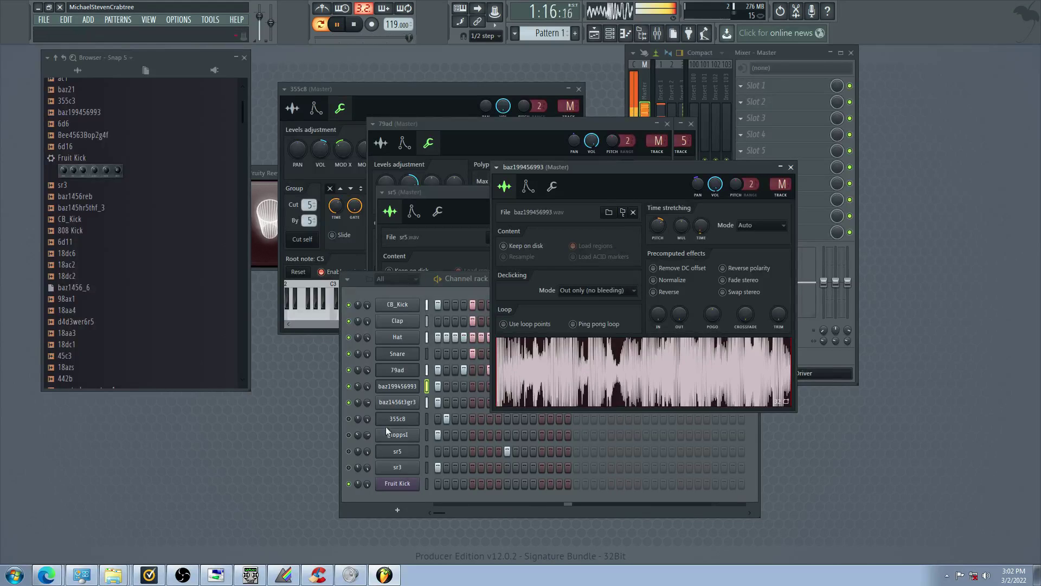
key(F6)
Mute baz1456t3gr3 and Fruit Kick, unmute 355c8, sr5 and sr3, and remove baz199456993's hit on step 9
click(349, 402)
click(349, 418)
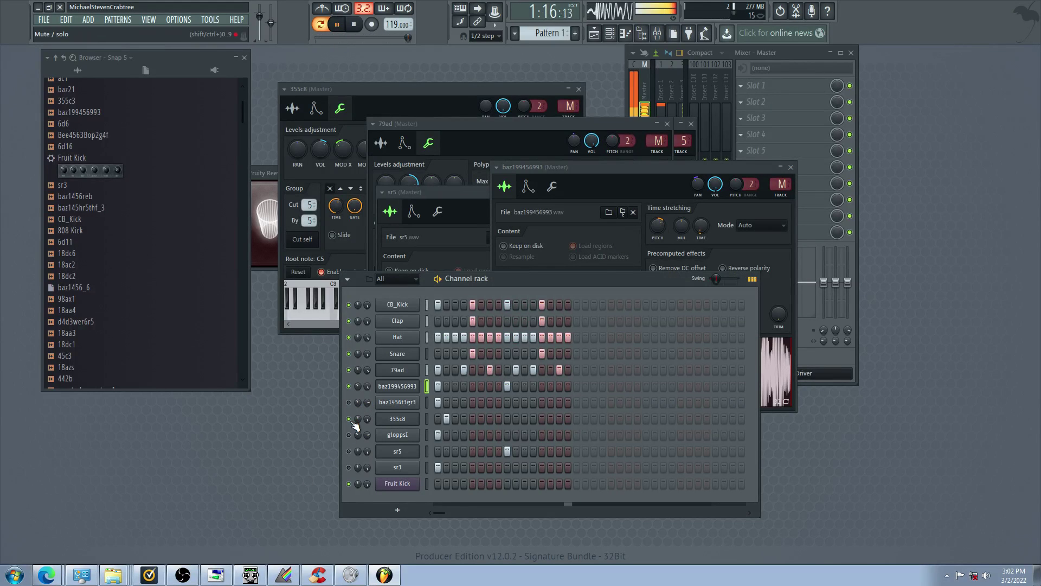
click(348, 467)
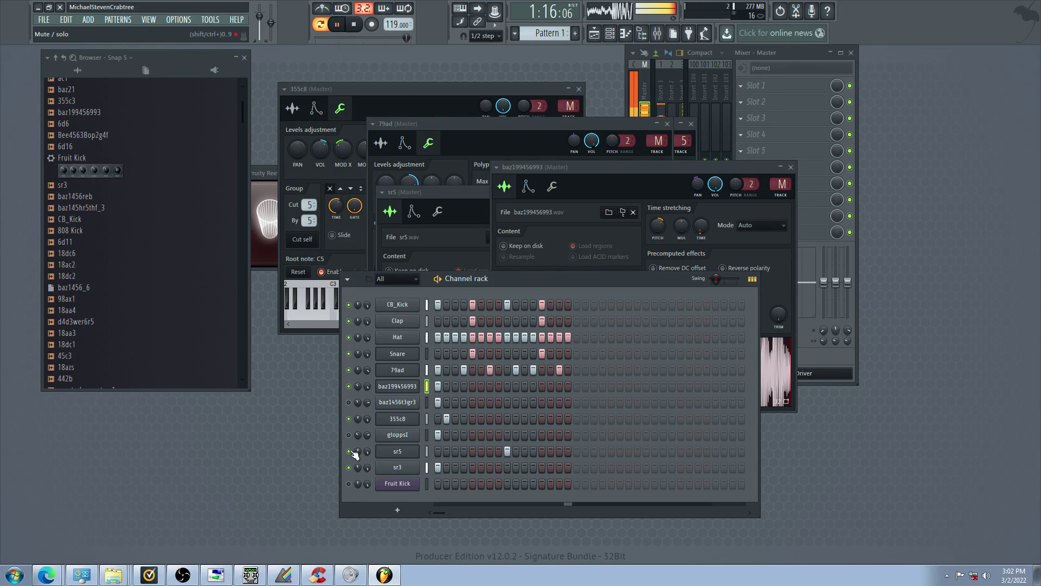
Raise the sr3 sample's pitch and try reversing the sample
click(415, 467)
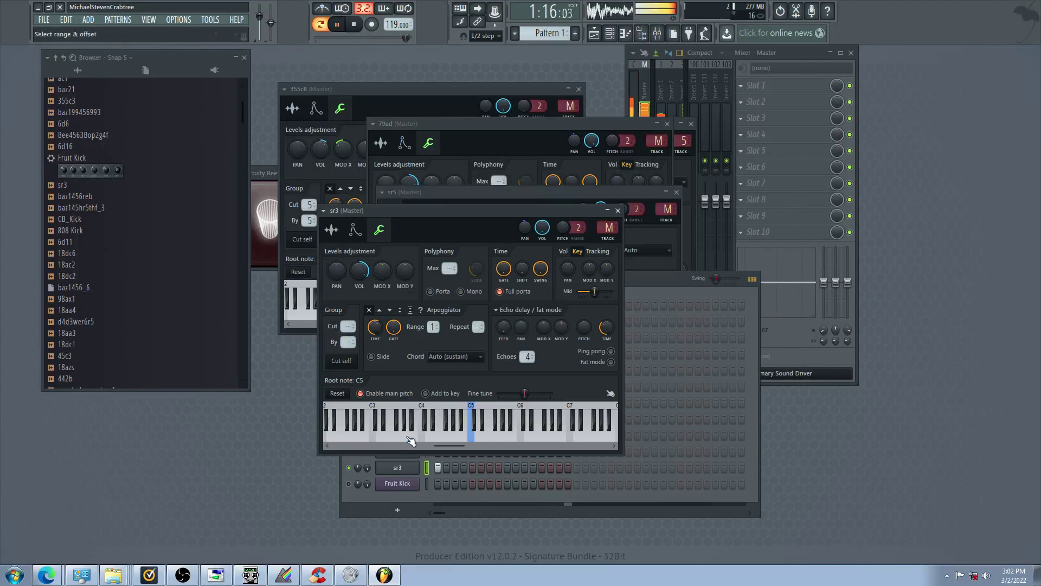
drag(485, 277, 485, 247)
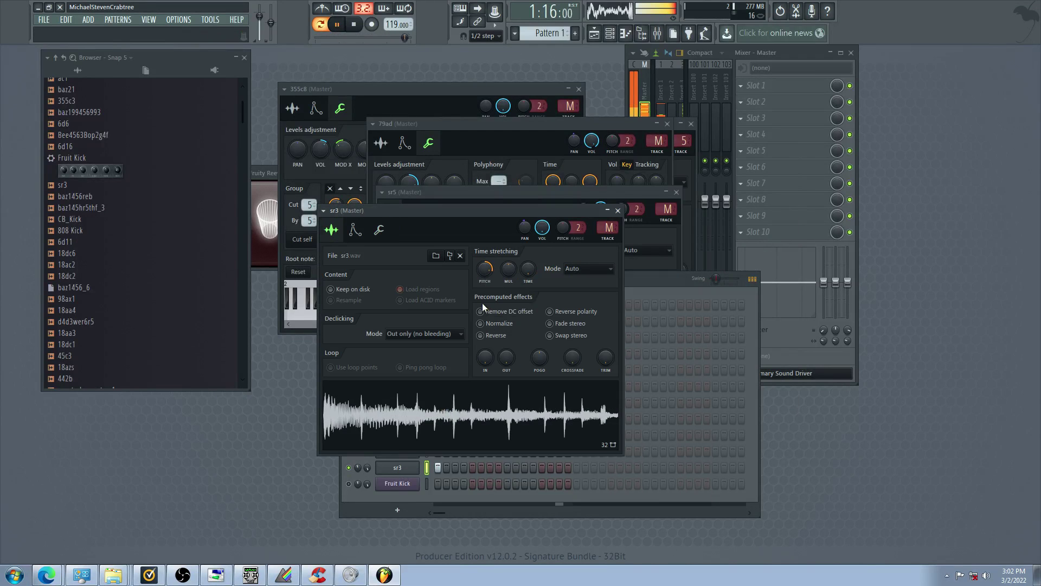
click(480, 335)
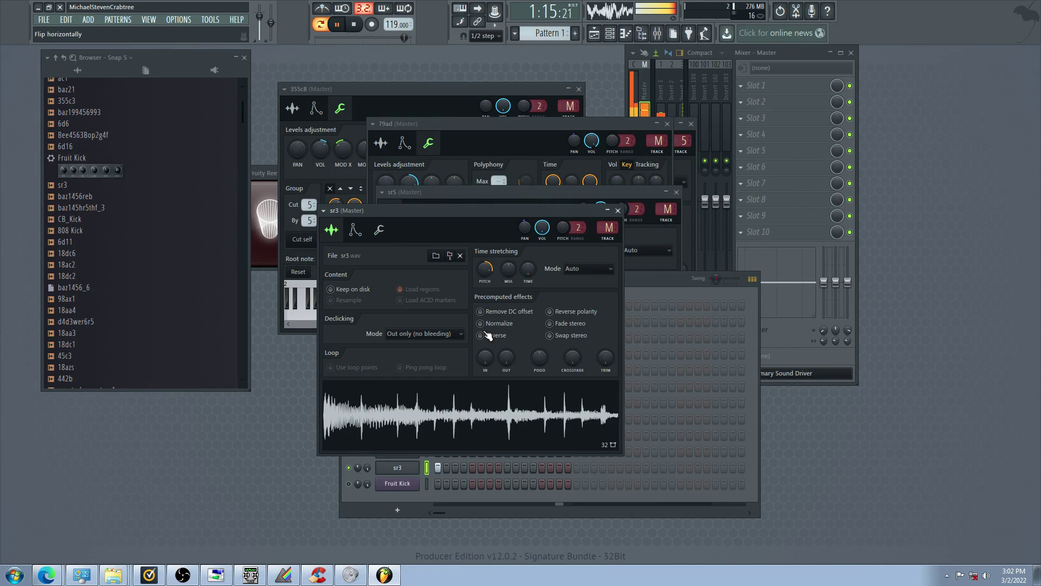
Move the sr3 hit from step 1 to step 2, mute 79ad and 355c8, and unmute baz1456t3gr3 and gtoppsI
click(437, 469)
click(445, 469)
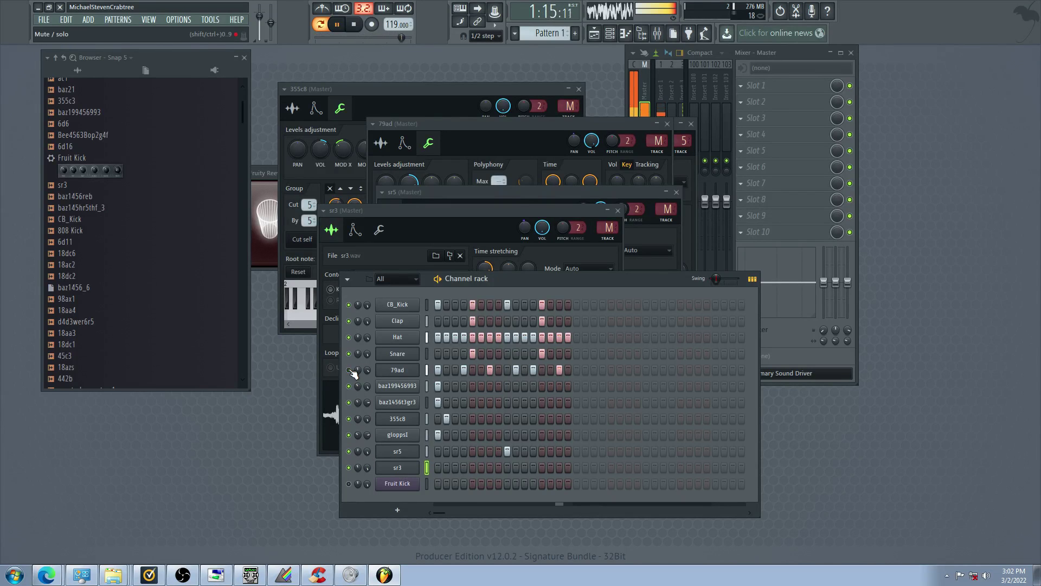
click(349, 404)
click(349, 420)
click(447, 468)
click(445, 468)
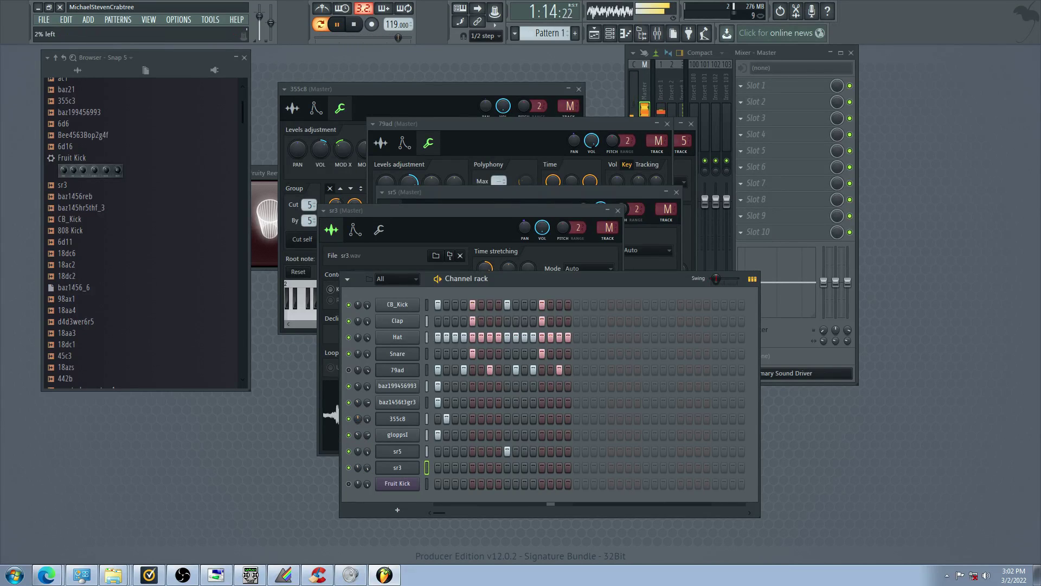
click(446, 467)
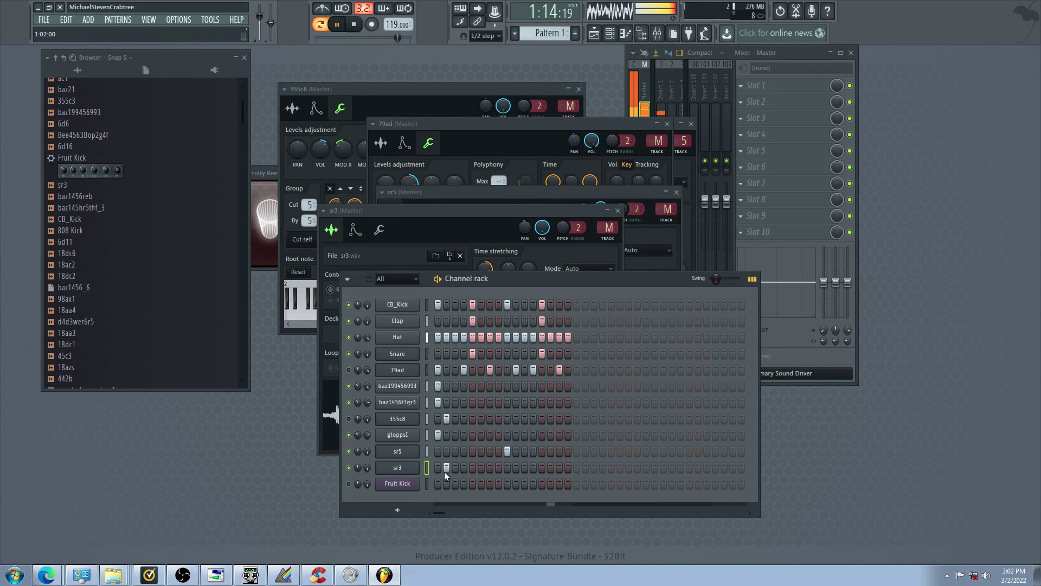
Adjust the 355c8 sample's pitch, unmute that channel, and clear the sr3 hit on step 2
click(398, 419)
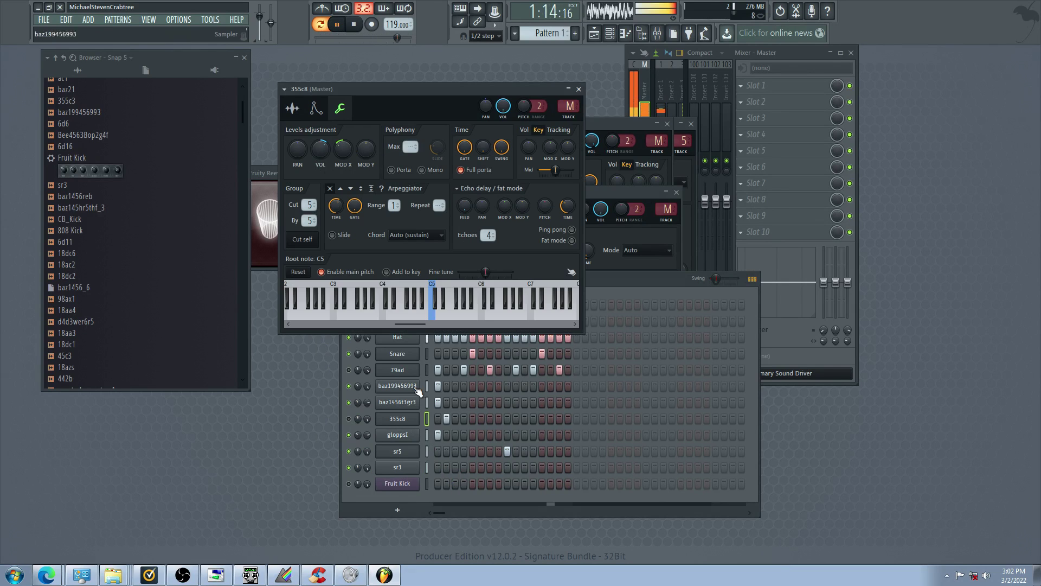
click(293, 109)
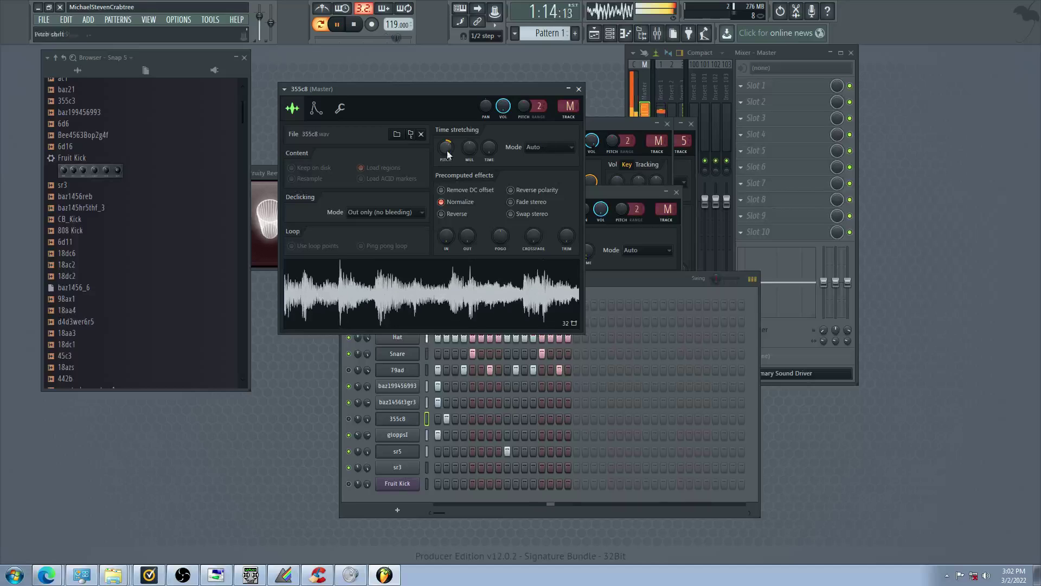
click(447, 468)
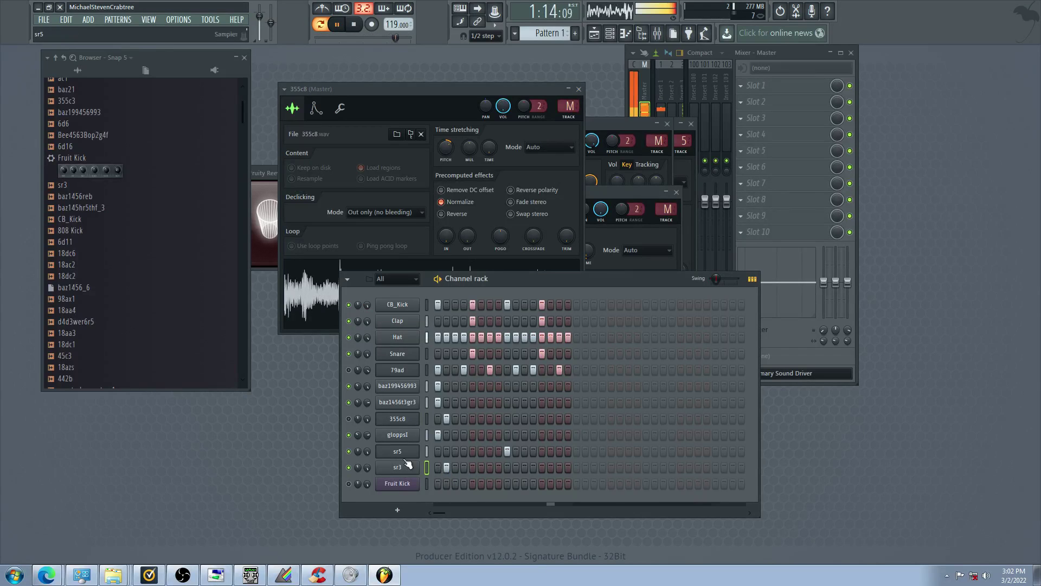
click(446, 468)
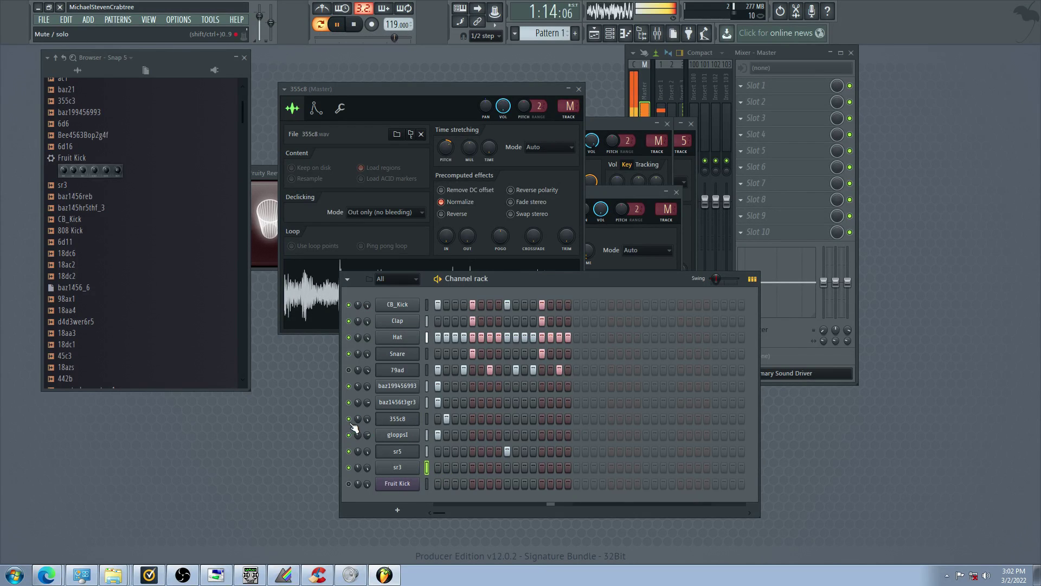
Mute the sr5, gtoppsI, baz1456t3gr3 and baz199456993 channels, and unmute 79ad
click(349, 451)
click(348, 402)
click(350, 386)
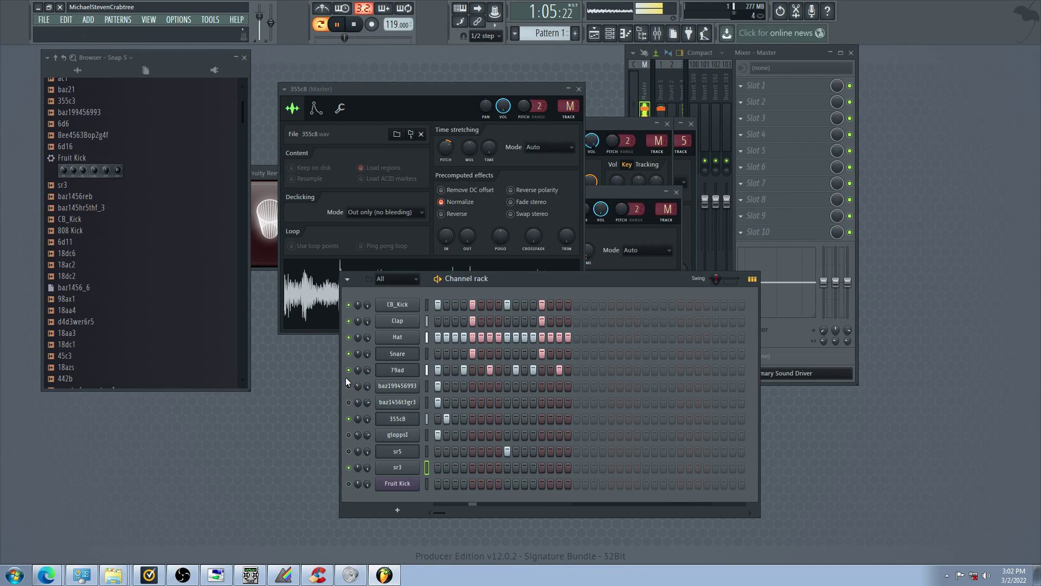
click(184, 576)
click(195, 573)
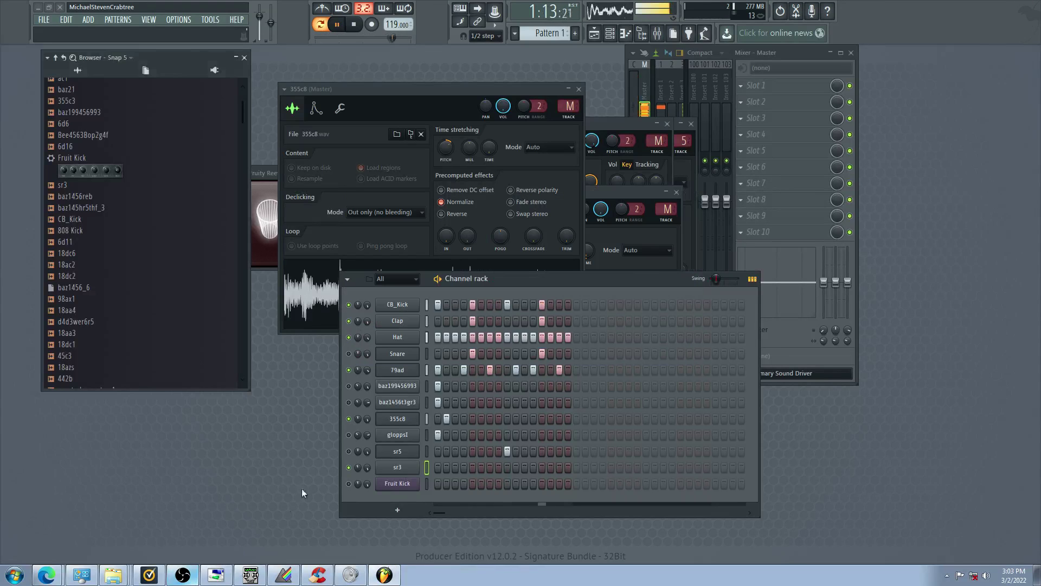
Unmute baz199456993, gtoppsI and sr5, mute 355c8, and try an sr3 hit on step 1 with baz1456t3gr3
click(349, 387)
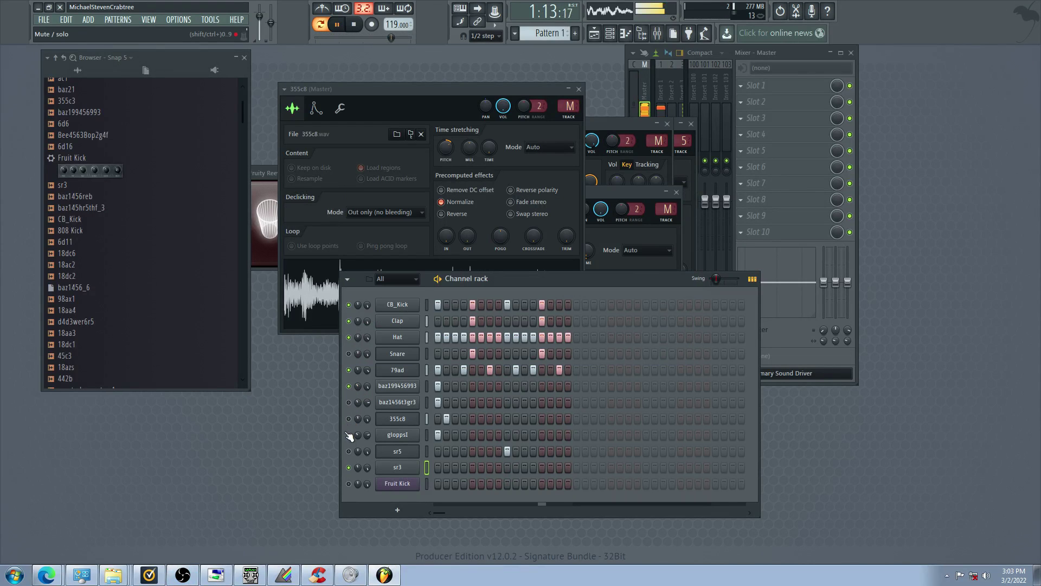
click(438, 467)
click(350, 401)
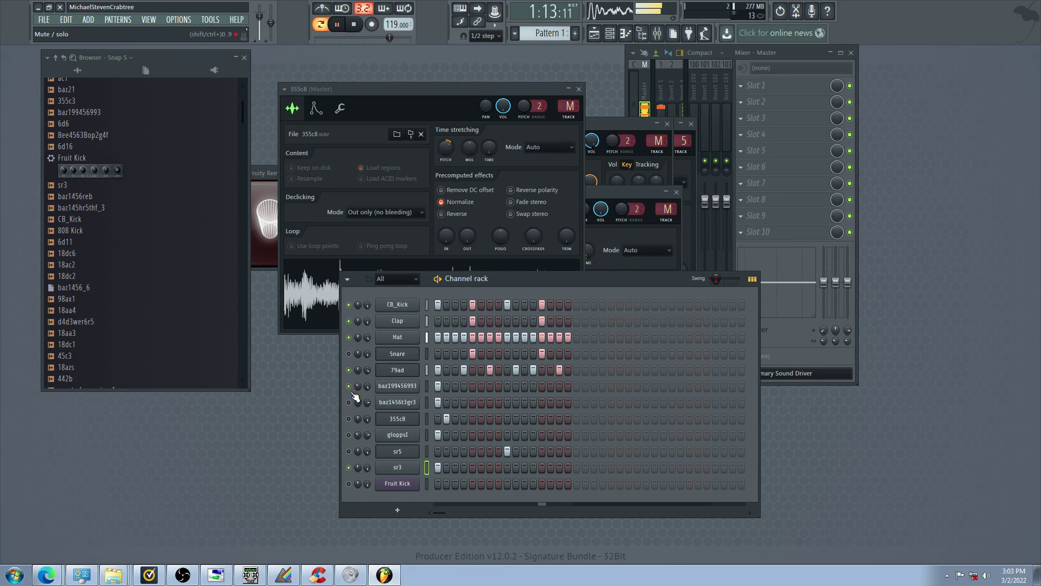
click(348, 435)
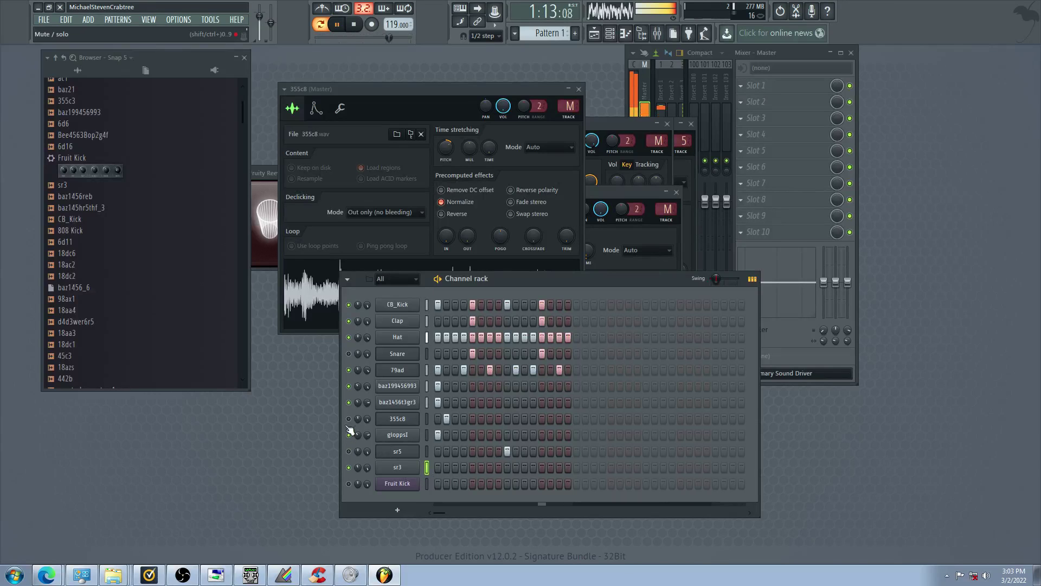
click(349, 402)
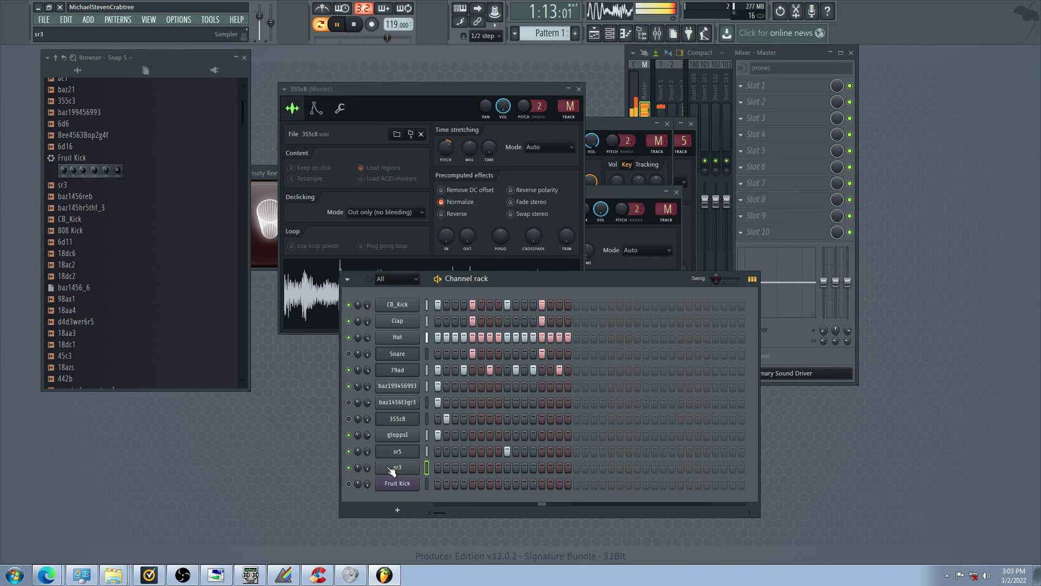
Adjust the sr5 channel's volume level and modulation X offset
click(398, 453)
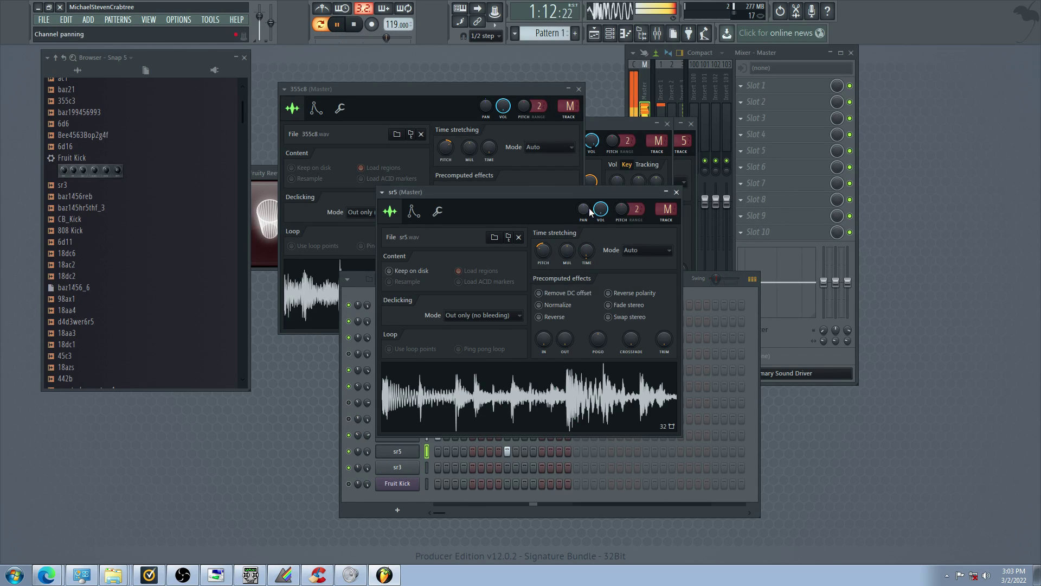
click(438, 212)
click(418, 215)
click(436, 216)
drag(418, 253, 418, 255)
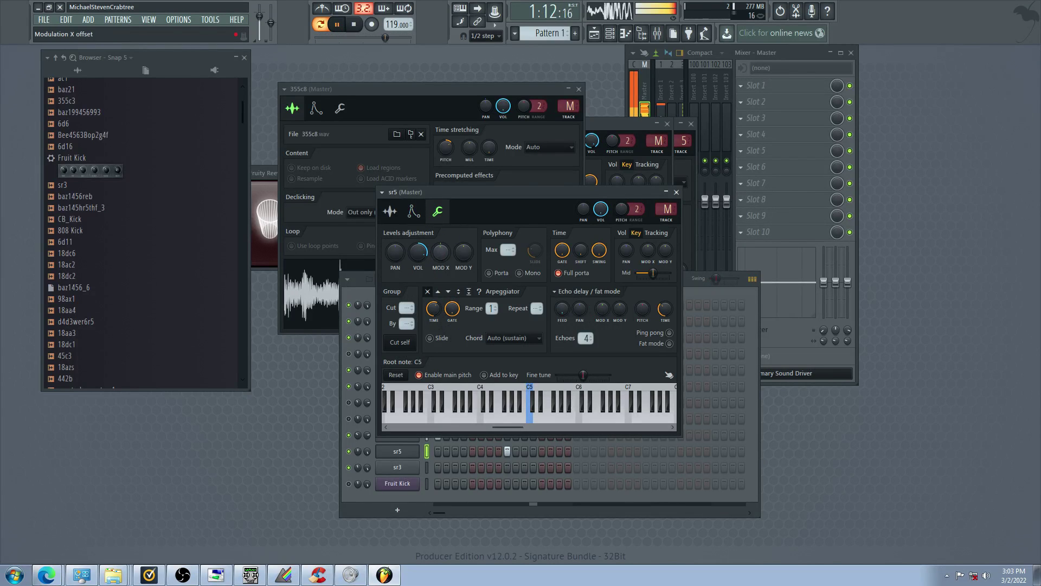
Mute sr3, gtoppsI, 355c8, baz1456t3gr3, baz199456993 and Hat, and unmute Snare
click(354, 459)
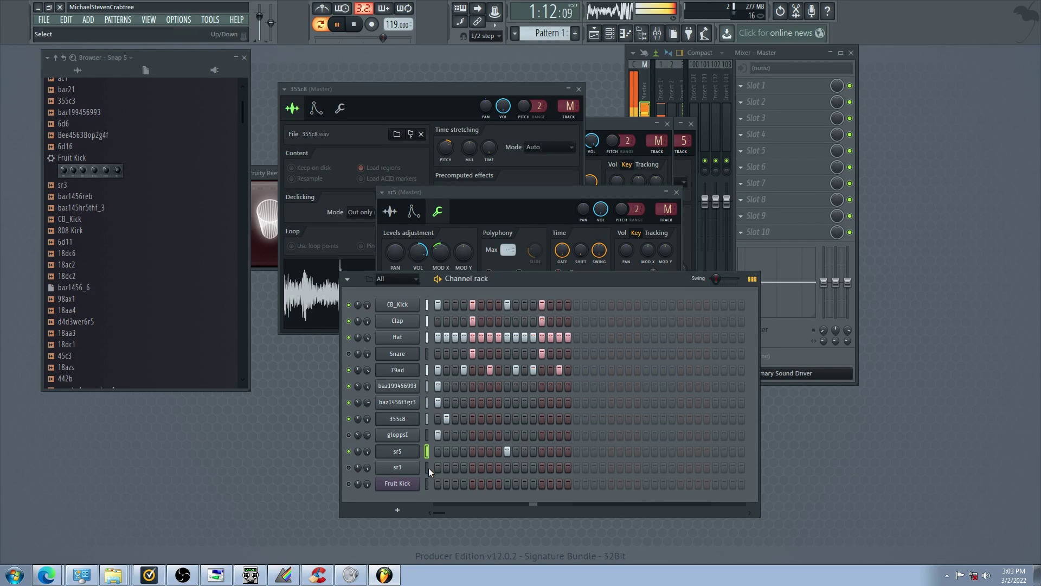
drag(354, 418, 353, 382)
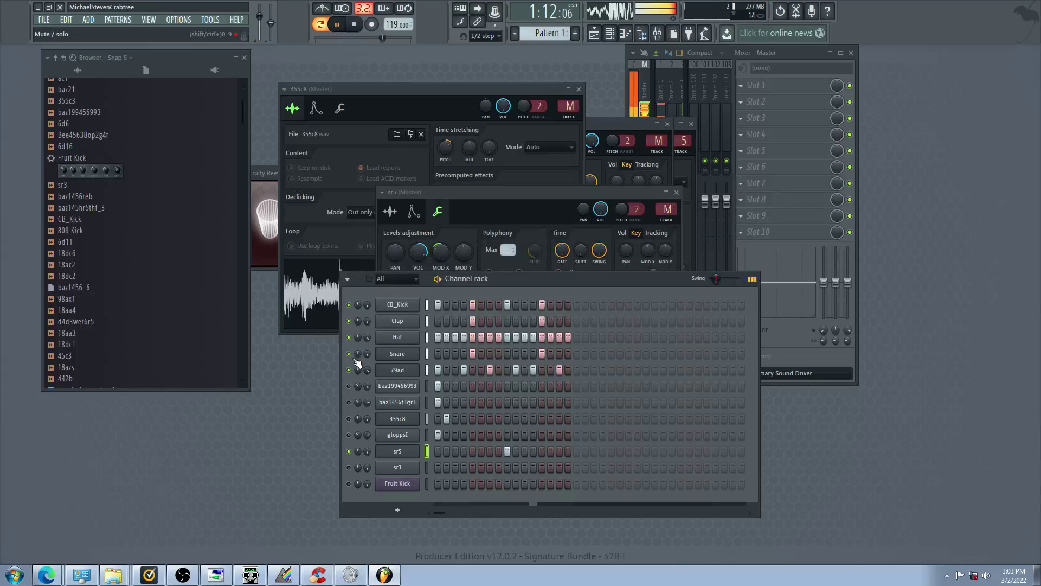
click(353, 353)
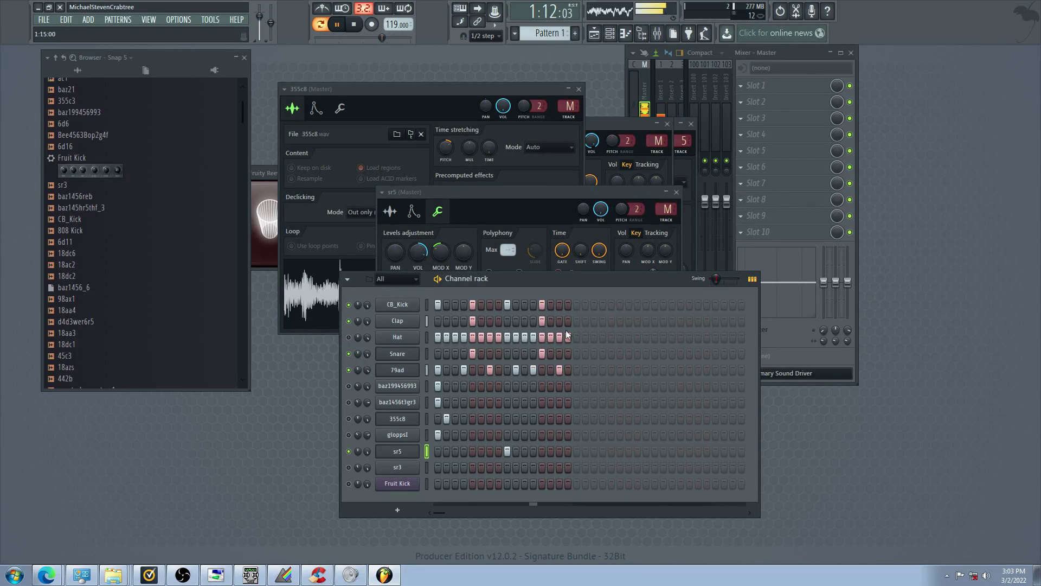
Lower the channel rack's swing amount, mute 79ad and sr5, and unmute baz199456993
mouse_move(723, 284)
mouse_down()
mouse_move(734, 284)
mouse_move(711, 278)
mouse_up()
click(349, 451)
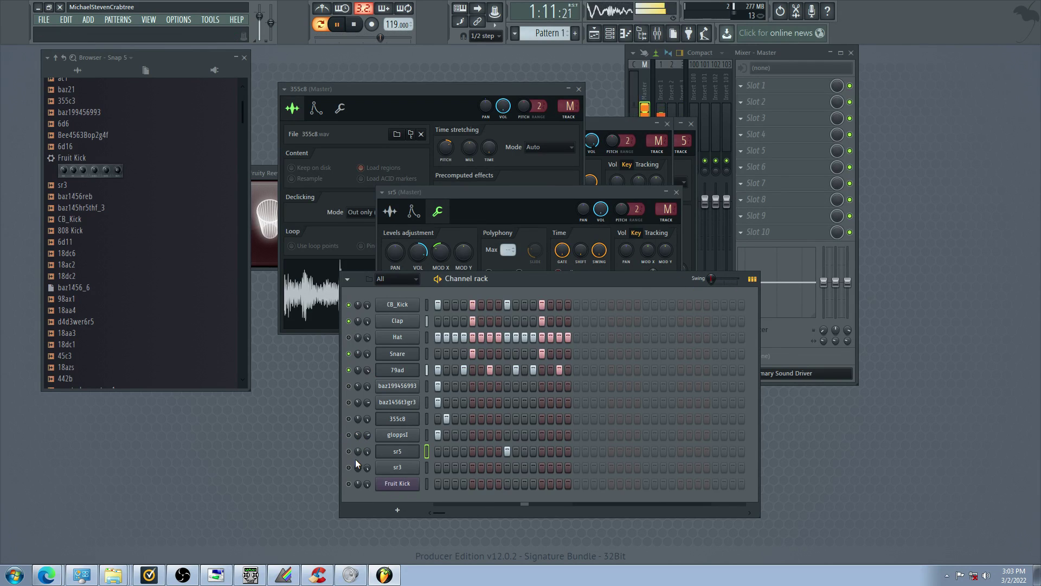
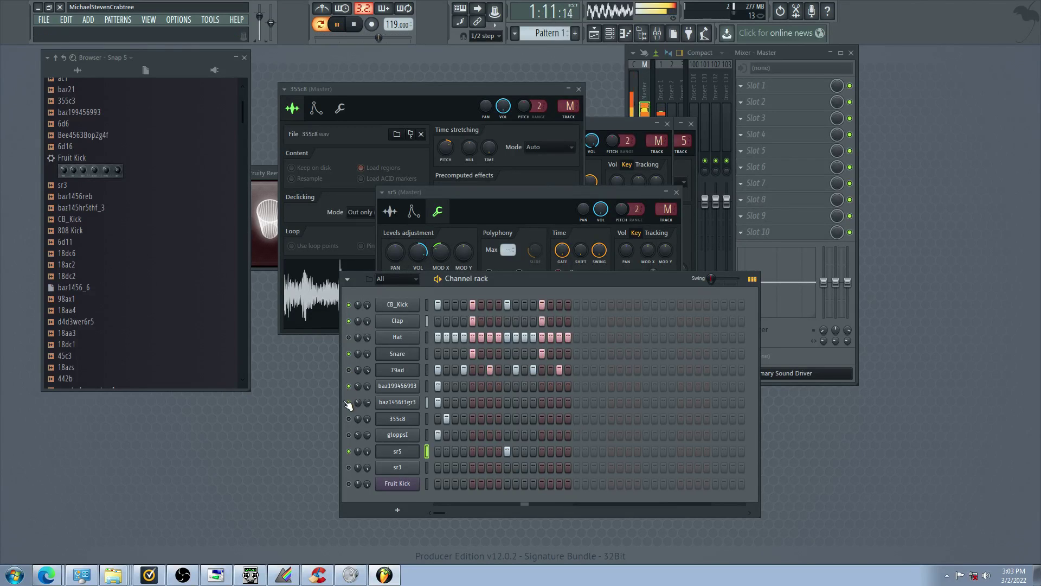
click(350, 451)
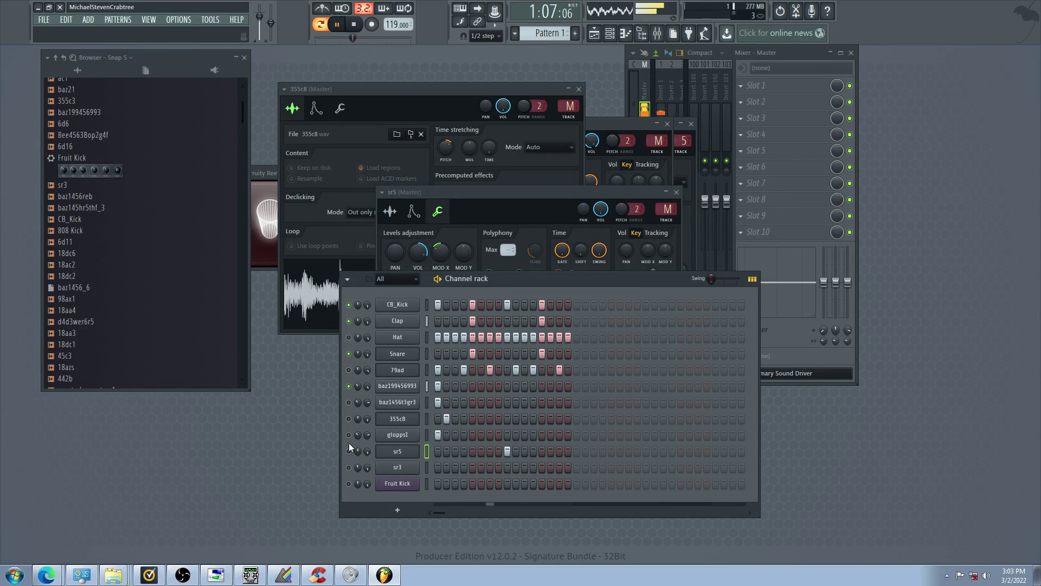
Mute baz199456993, unmute baz1456t3gr3, and try a baz1456t3gr3 hit on step 9
click(351, 387)
click(508, 405)
click(508, 404)
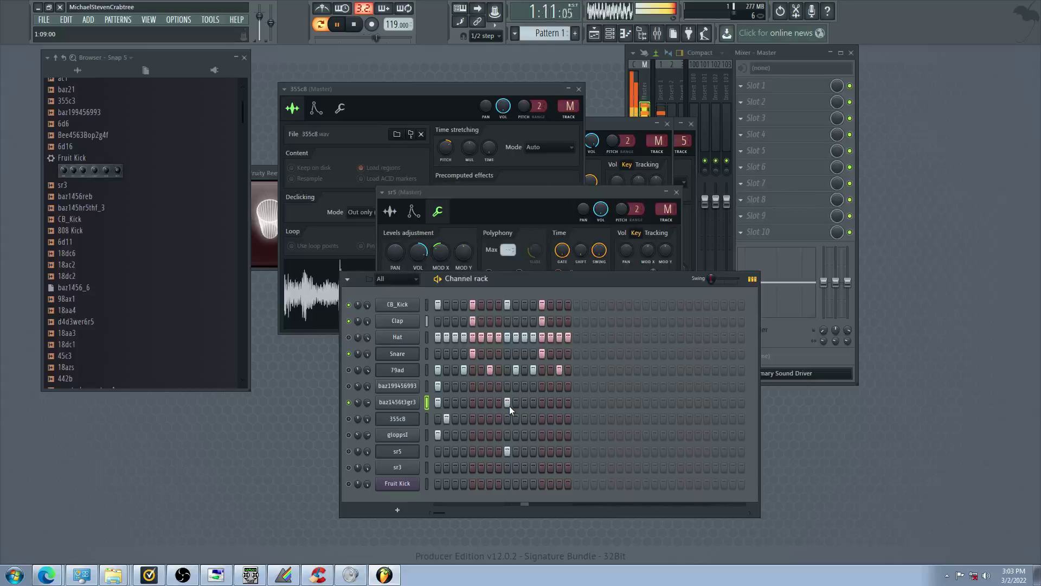
Lower the baz1456t3gr3 sample's pitch and audition it with gtoppsI and 355c8
click(411, 402)
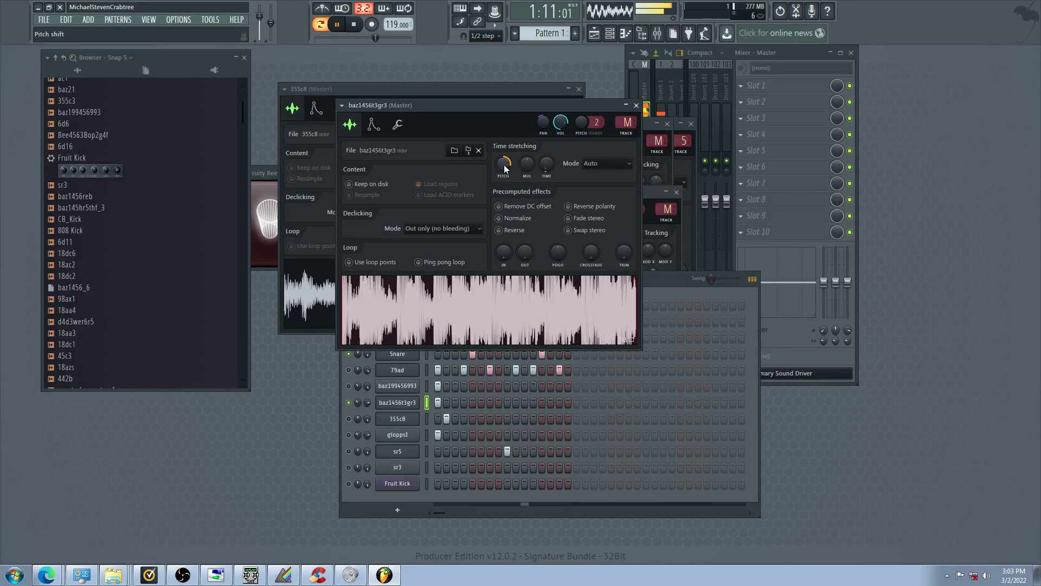
click(349, 435)
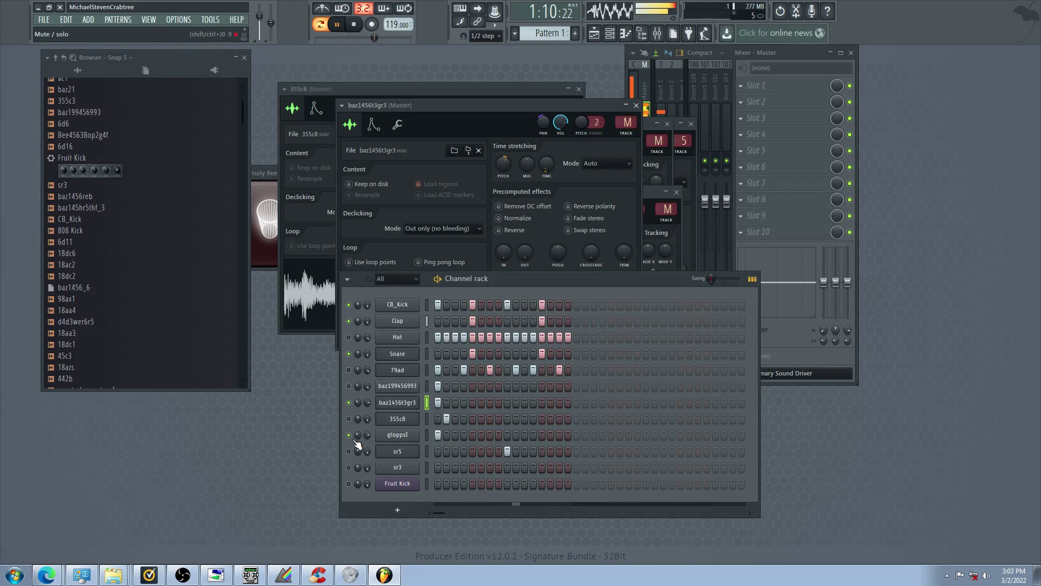
click(350, 435)
click(350, 419)
click(399, 404)
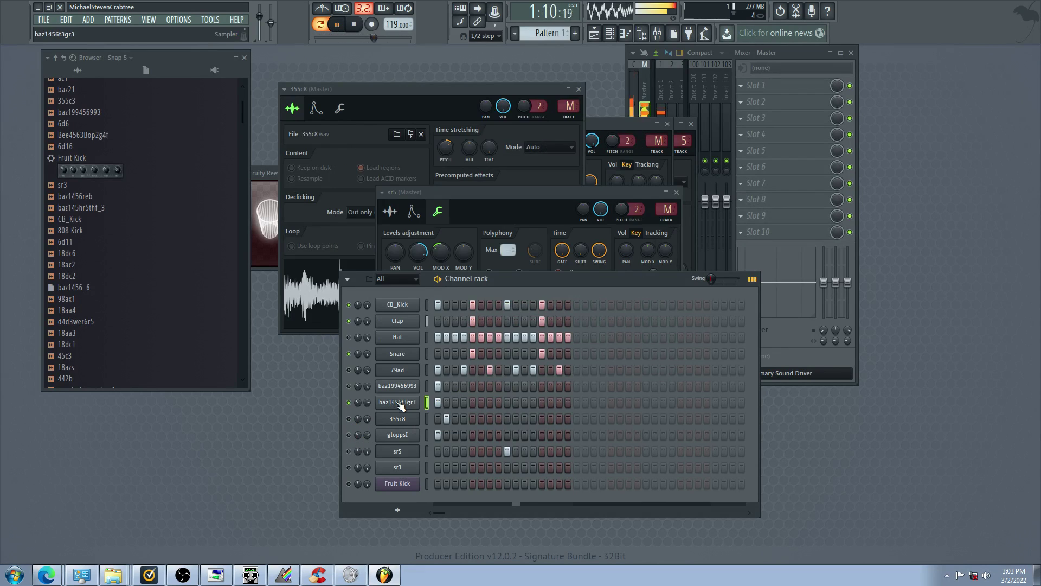
Enable baz1456t3gr3's volume envelope and adjust its sustain and release
click(399, 403)
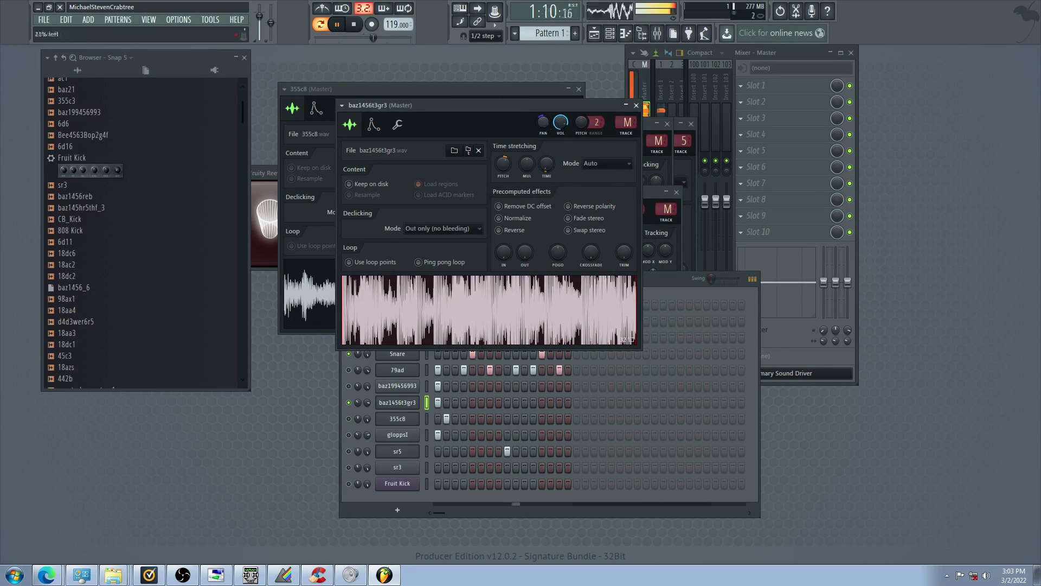
click(373, 124)
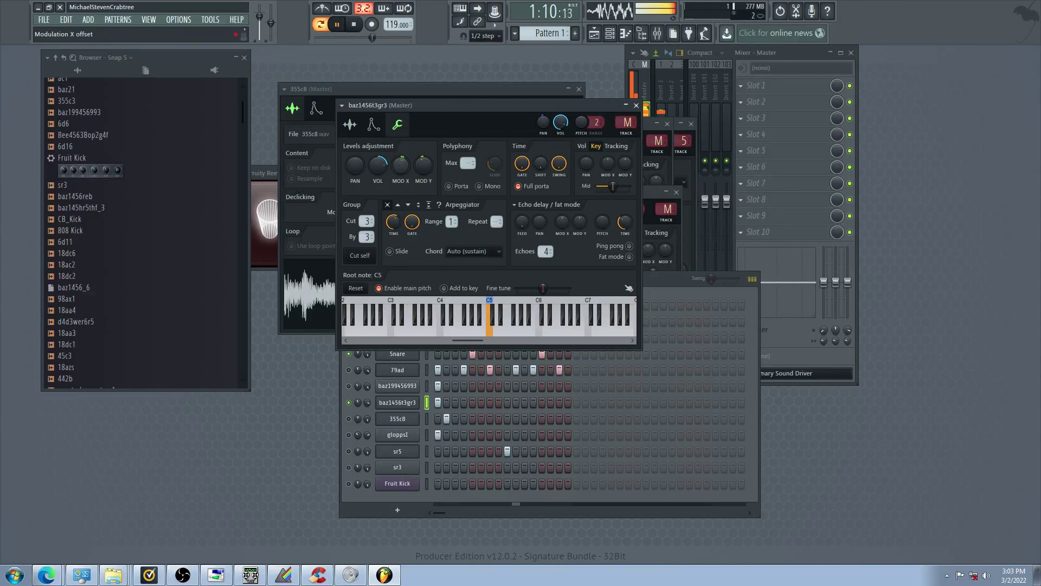
click(381, 147)
mouse_move(427, 237)
mouse_down()
mouse_move(374, 242)
mouse_move(442, 240)
mouse_up()
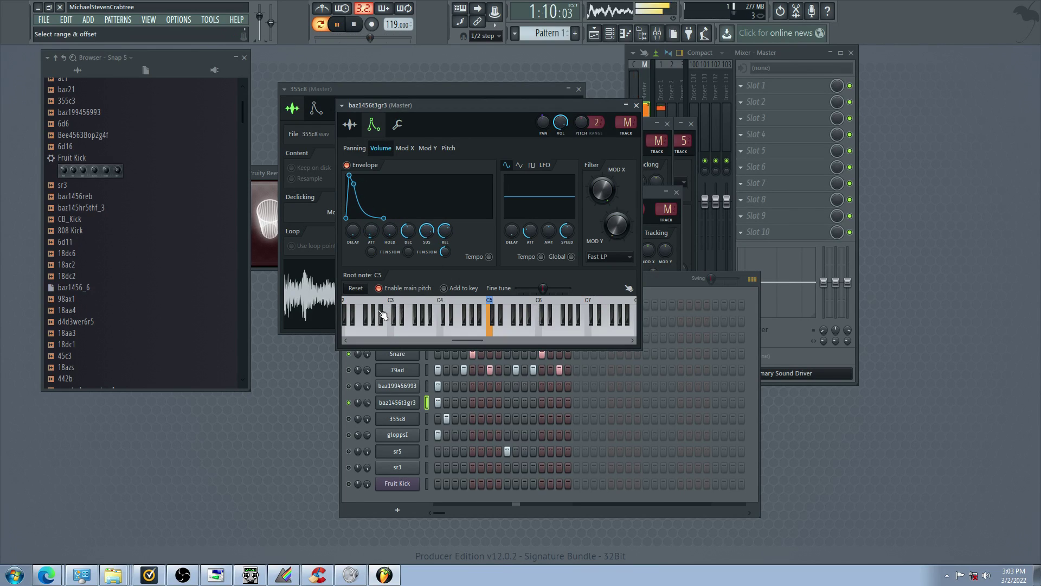
Unmute 79ad, audition gtoppsI against 355c8, and leave 355c8 playing with baz1456t3gr3 muted
click(358, 386)
click(349, 435)
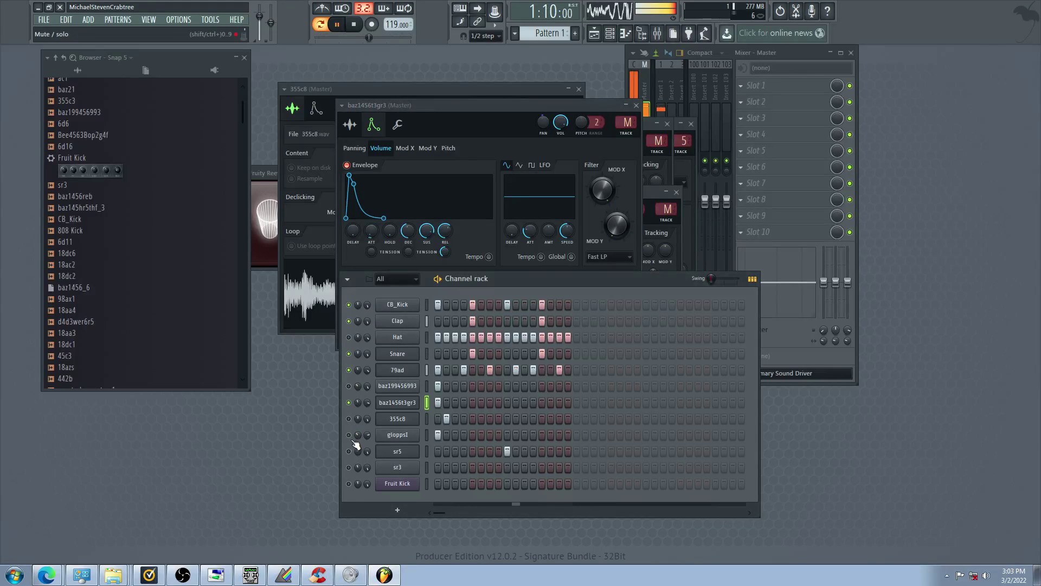
click(350, 420)
click(350, 435)
click(350, 418)
Bring up baz1456t3gr3's sample settings, unmute baz1456t3gr3 and gtoppsI, and mute 355c8
double_click(396, 405)
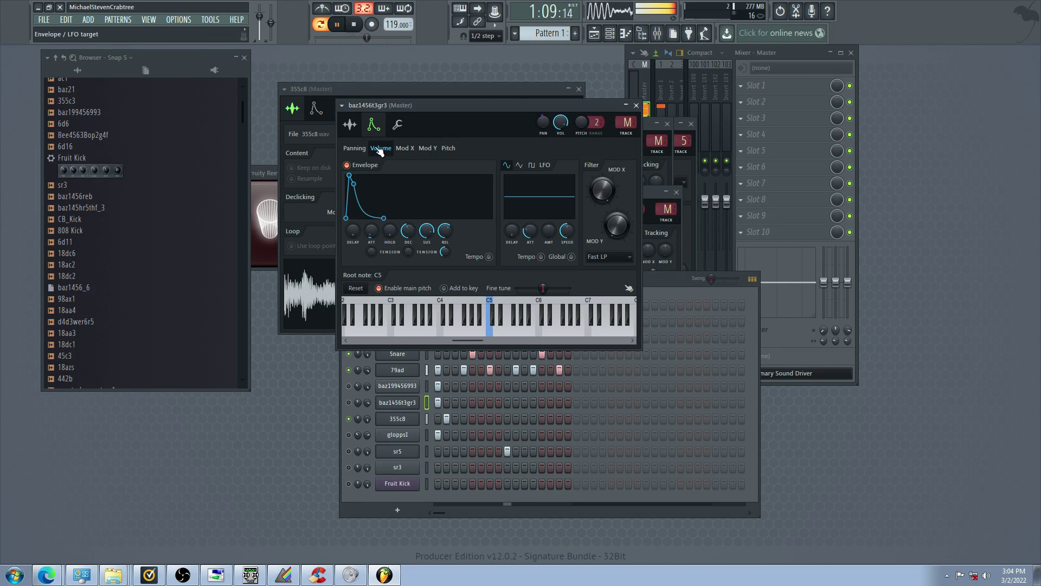
click(350, 125)
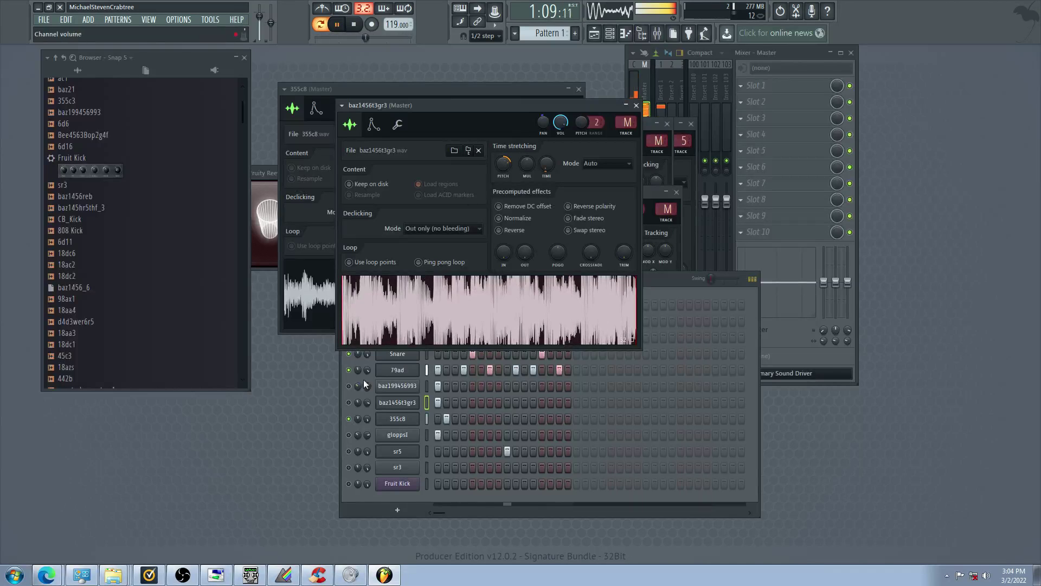
click(350, 404)
click(349, 419)
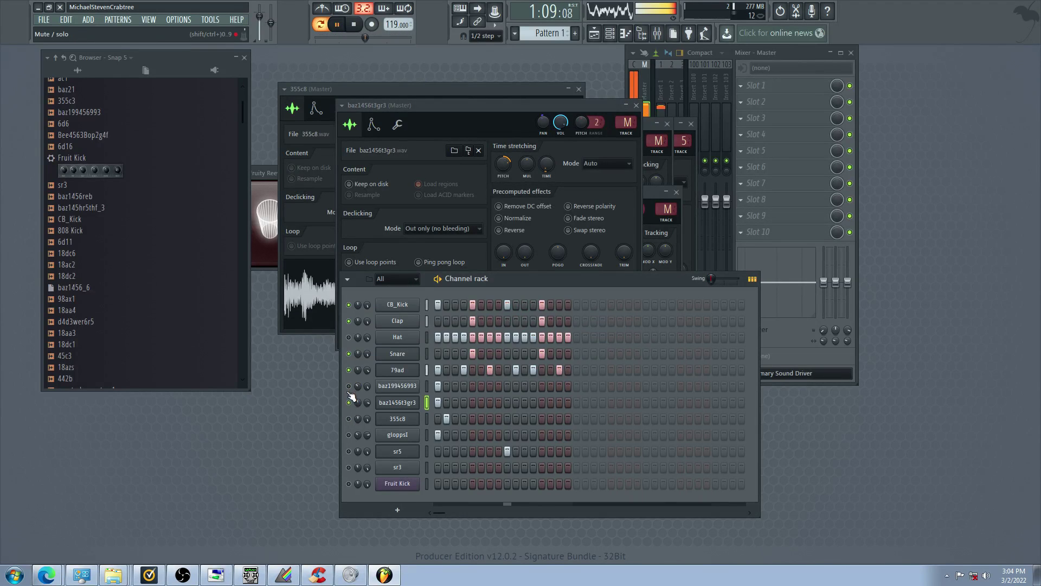
click(348, 435)
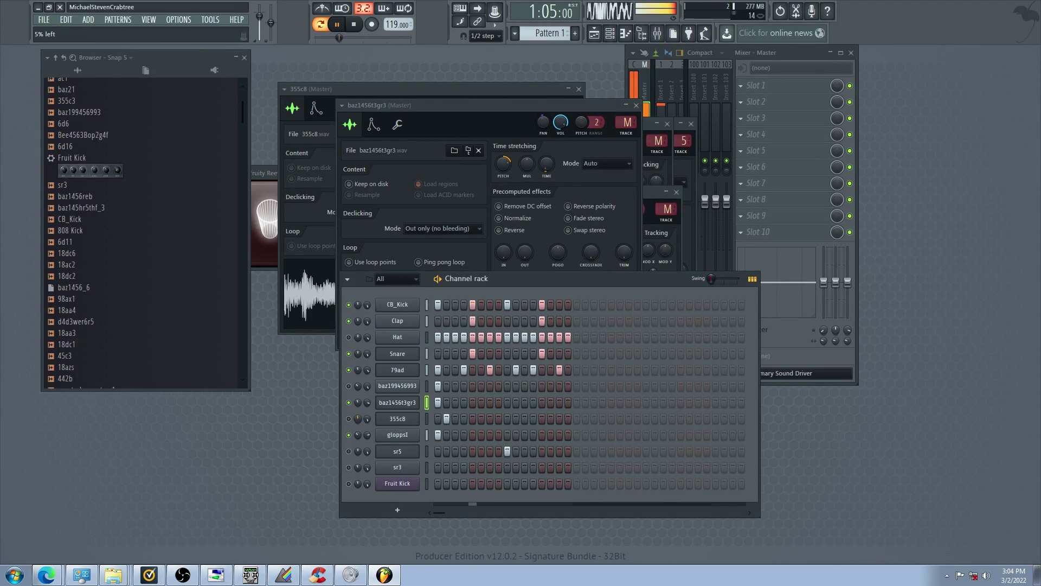
Mute CB_Kick, Clap, Snare and 79ad, keep Hat muted, and unmute baz199456993
click(349, 353)
click(349, 338)
click(349, 321)
click(349, 337)
click(348, 370)
click(349, 386)
Bring up 79ad's sample settings, unmute 79ad, and mute baz199456993
click(397, 370)
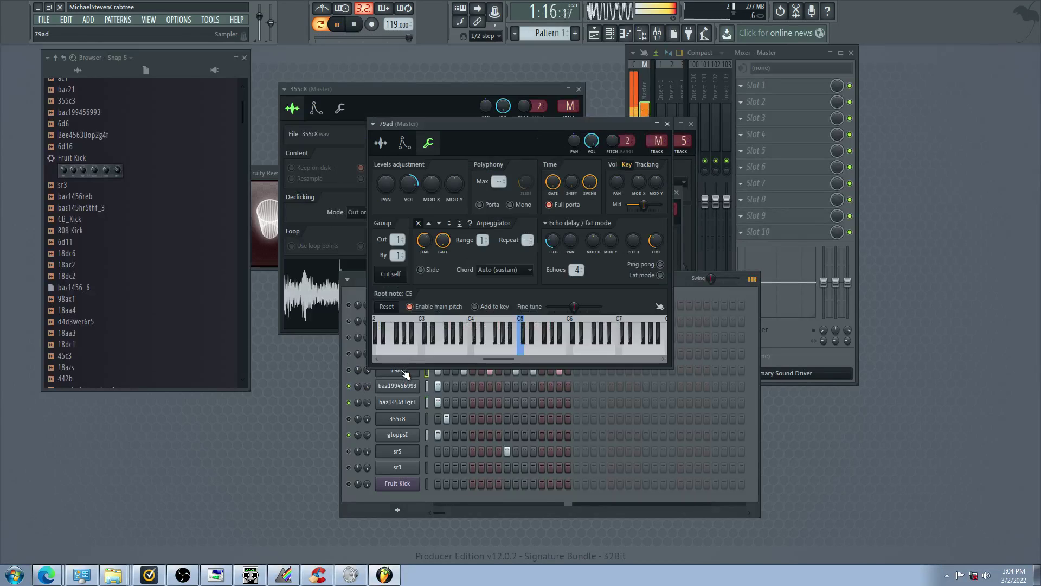
click(387, 147)
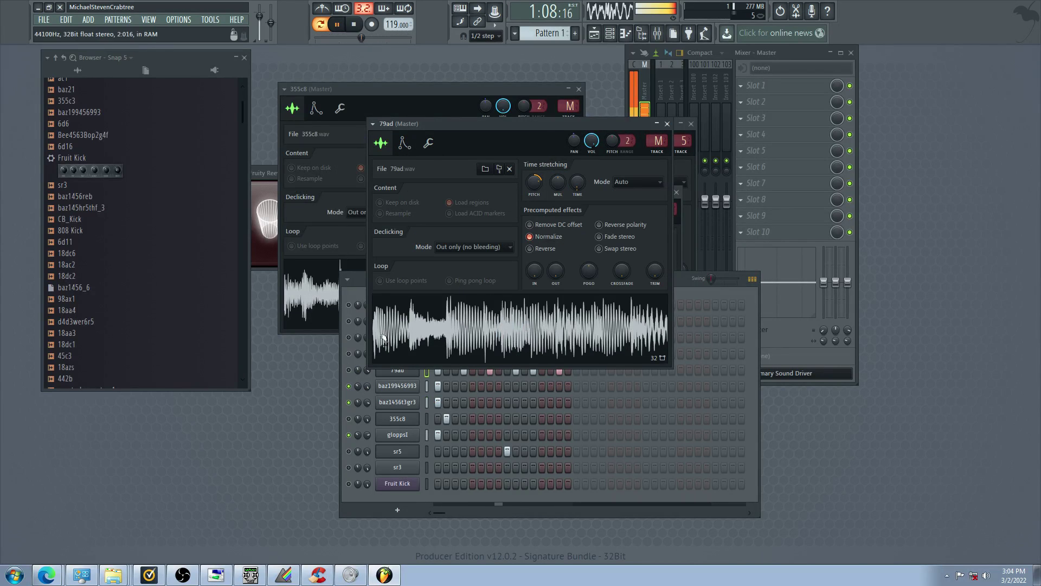
click(352, 376)
click(349, 370)
click(348, 386)
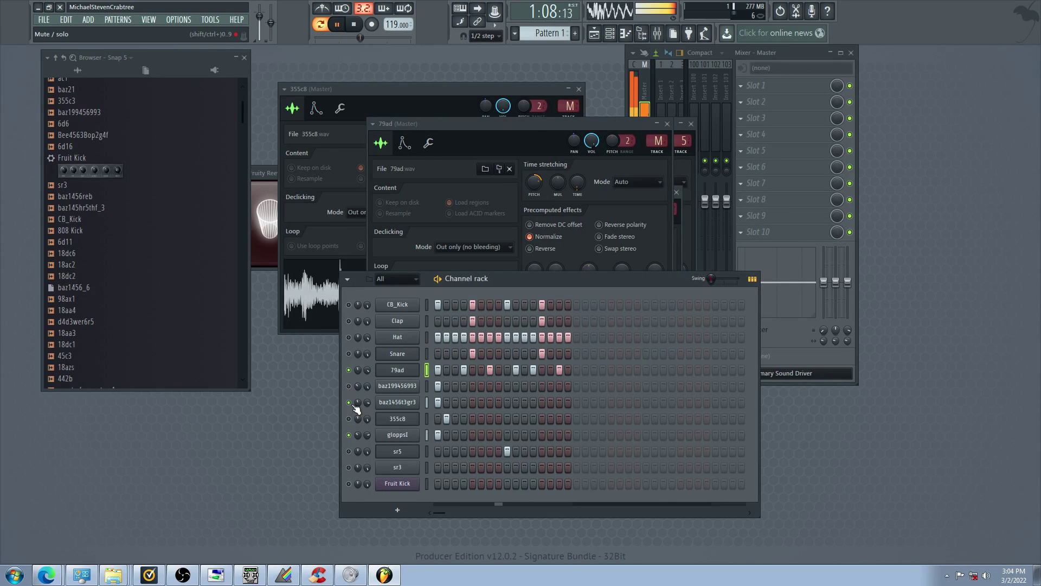
click(348, 419)
click(350, 435)
click(349, 387)
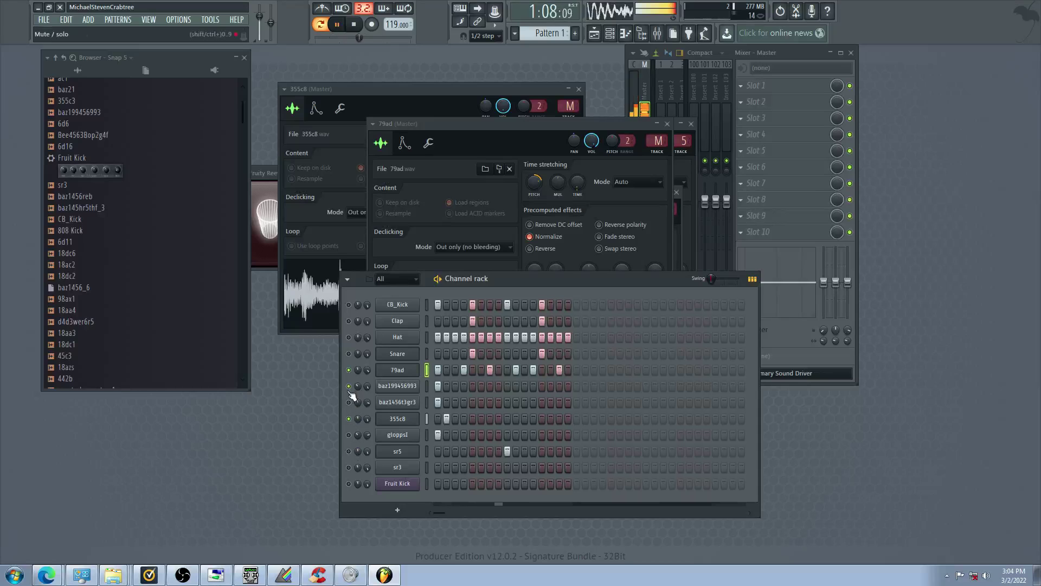
Unmute Clap, baz1456t3gr3 and gtoppsI, and mute 79ad and 355c8
click(349, 354)
click(348, 321)
click(349, 419)
click(349, 435)
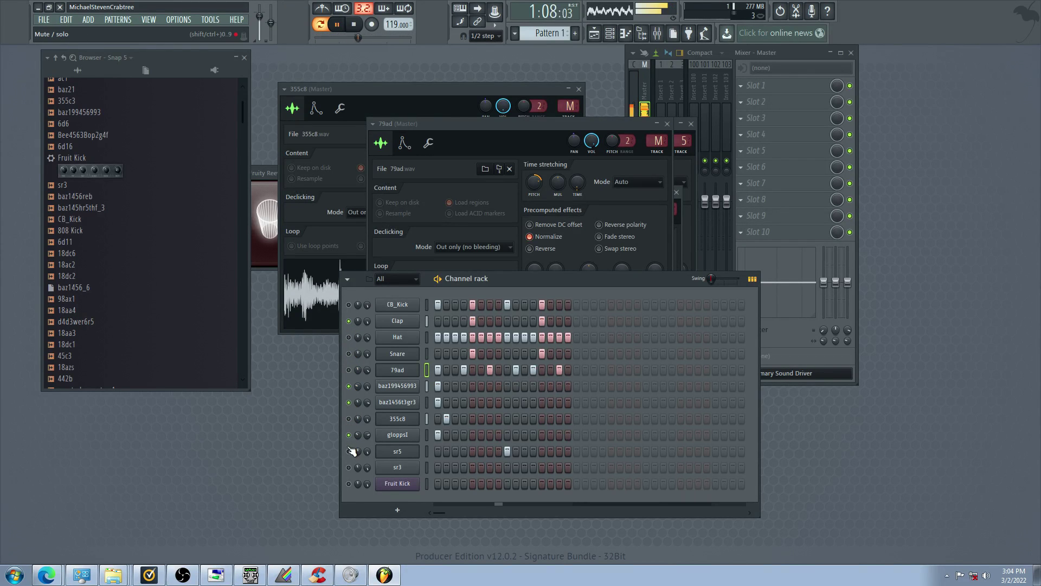
Mute baz199456993 and gtoppsI, try a baz1456t3gr3 hit on step 9, and unmute 355c8 and sr5
click(349, 387)
click(349, 403)
click(350, 435)
click(349, 435)
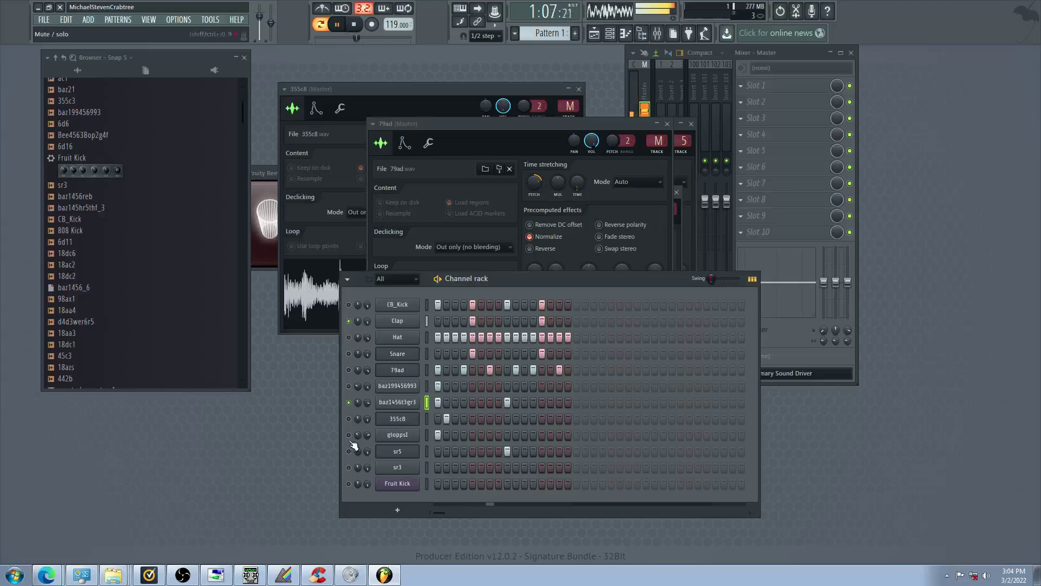
click(348, 419)
click(349, 435)
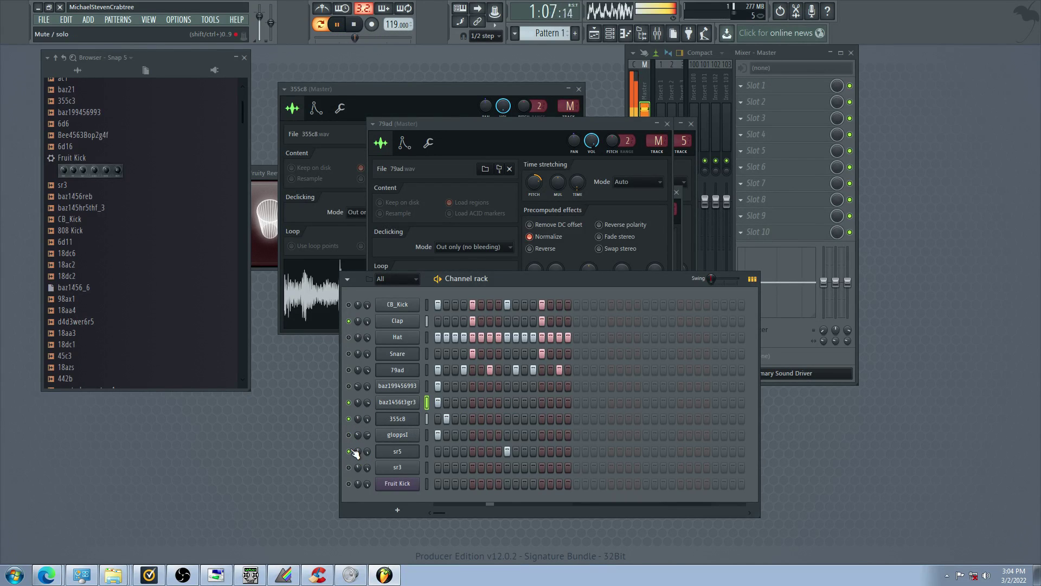
Try an sr3 hit on step 2 with sr3 unmuted and 355c8 and sr5 muted, and pan 79ad slightly
click(349, 468)
click(446, 468)
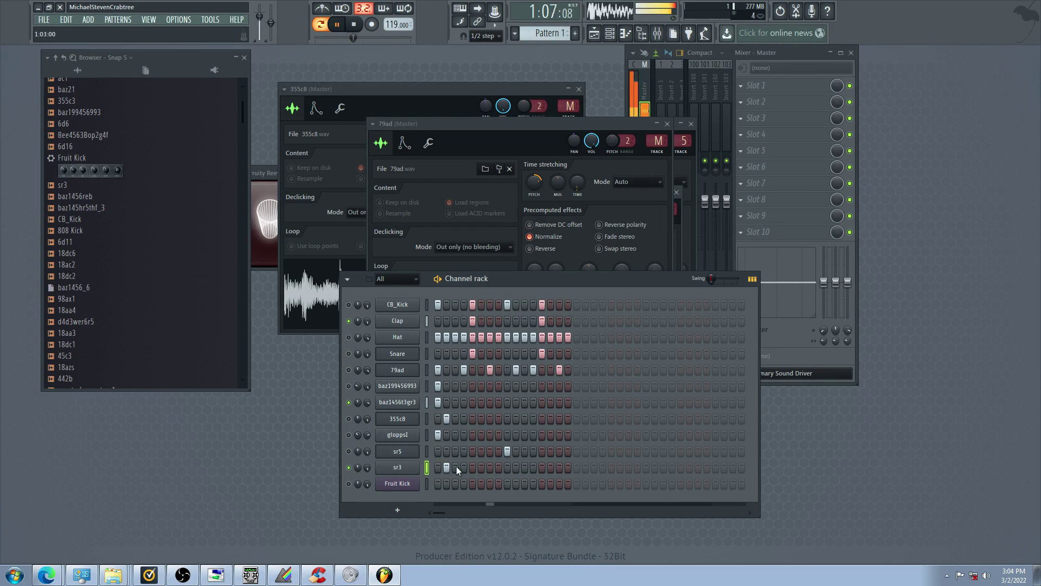
drag(358, 370, 358, 375)
click(349, 370)
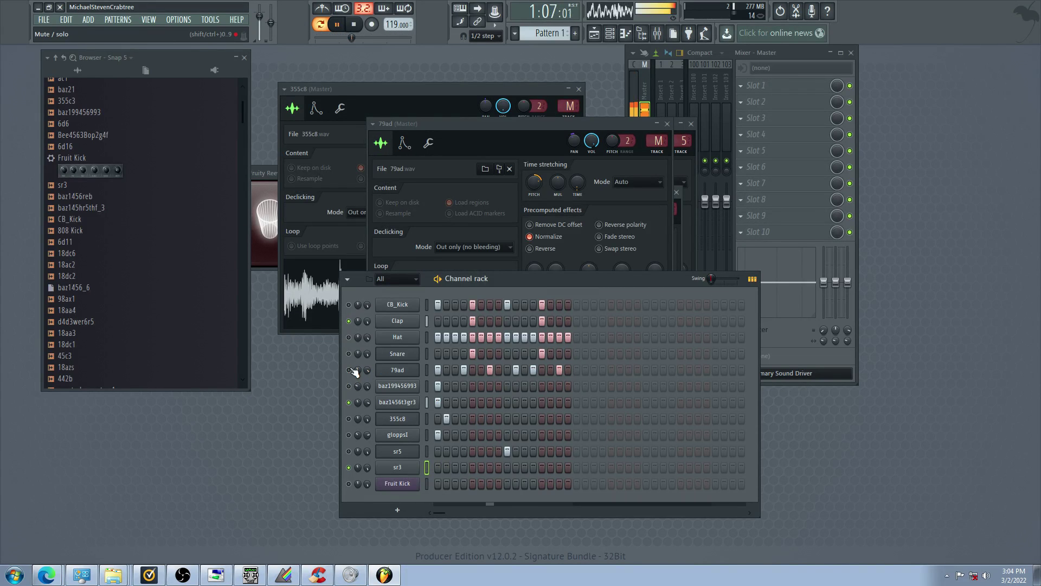
Check baz1456t3gr3's channel settings and unmute gtoppsI, 79ad, Snare and Hat
click(404, 402)
click(405, 404)
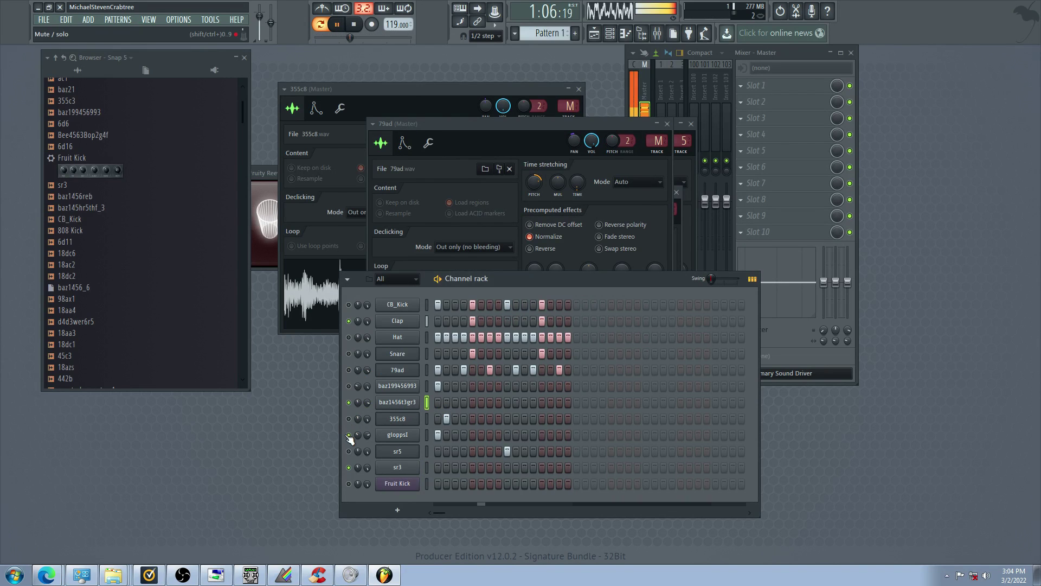
click(350, 371)
click(350, 354)
click(350, 337)
click(349, 338)
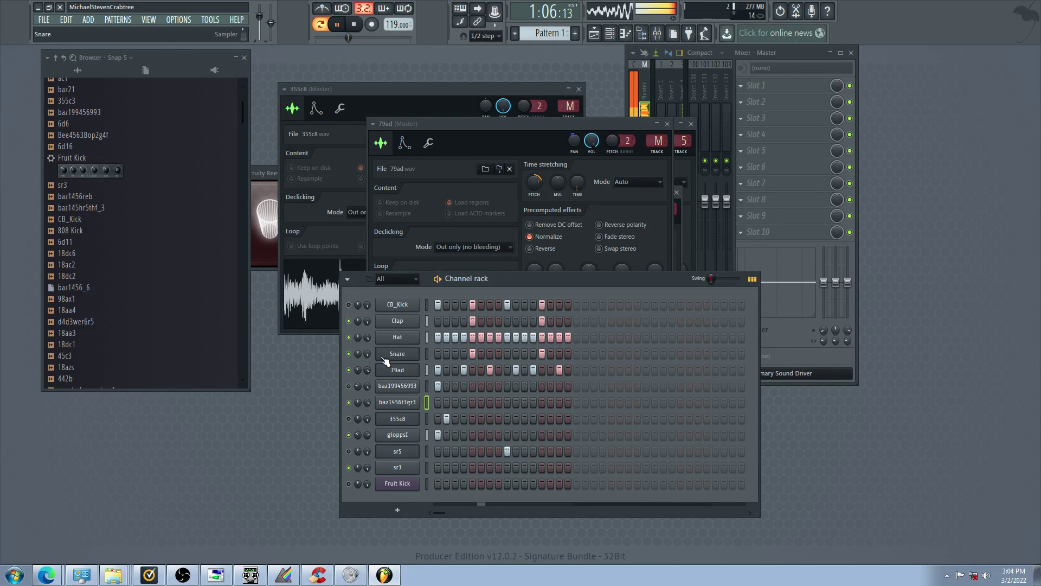
Clear the CB_Kick hits on steps 5, 9 and 13, and unmute CB_Kick
right_click(507, 305)
right_click(542, 305)
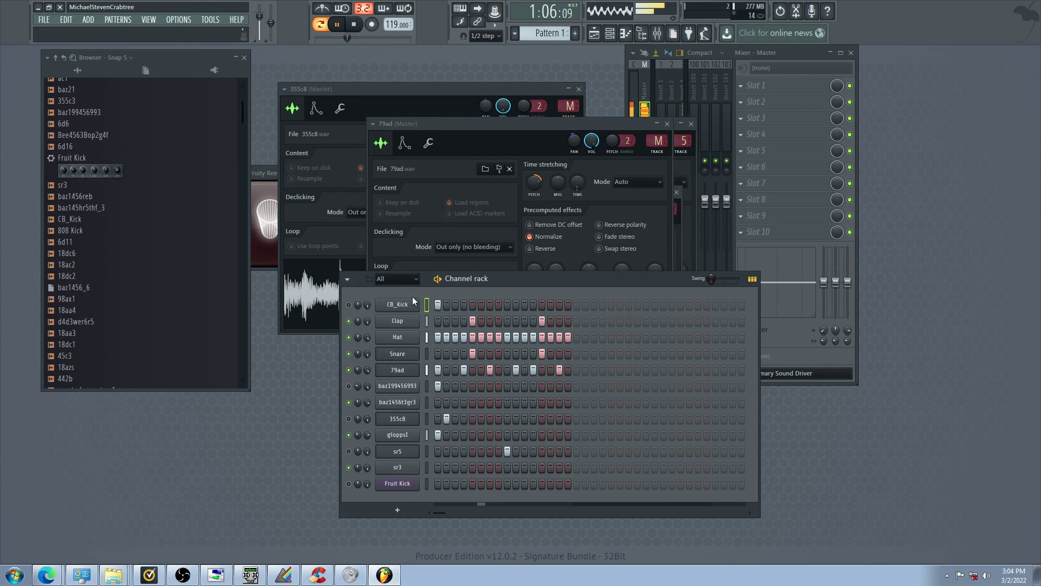
click(349, 305)
Try additional CB_Kick hits on steps 7, 10, 12 and 15
click(489, 305)
click(507, 305)
click(516, 304)
right_click(507, 304)
click(533, 304)
click(550, 305)
right_click(551, 304)
click(560, 305)
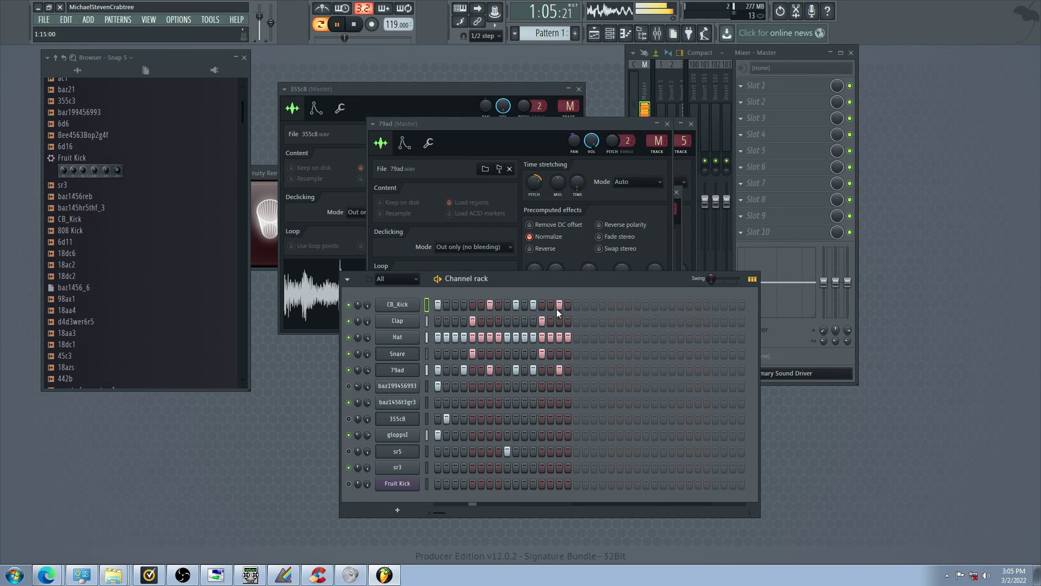
Lower CB_Kick's sample pitch and set its levels-adjustment volume to about 181%
click(397, 305)
drag(522, 409, 525, 419)
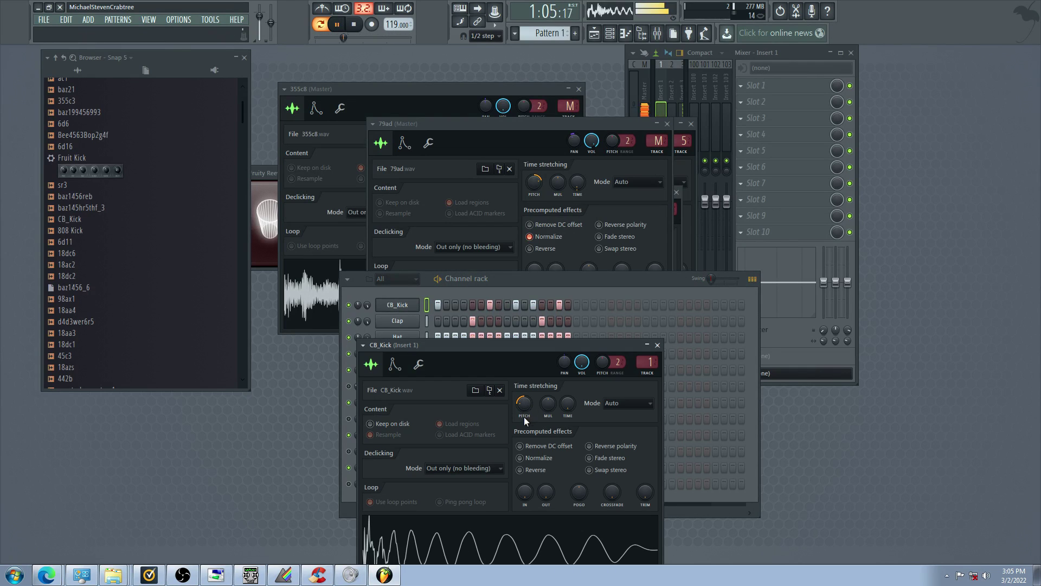
click(418, 364)
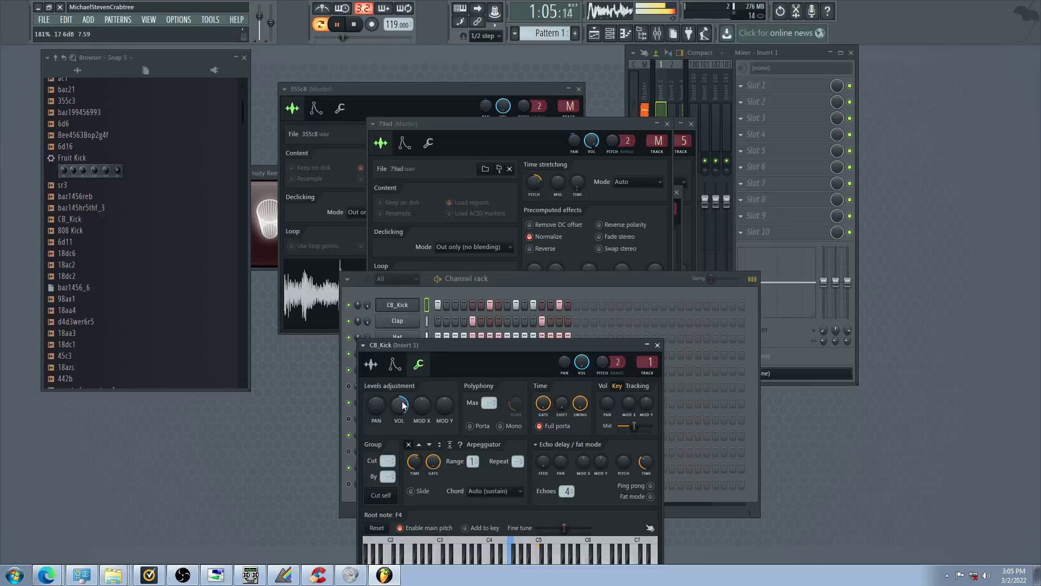
click(300, 437)
Unmute 355c8, mute gtoppsI and baz1456t3gr3, and try an sr3 hit on step 2
click(350, 419)
click(348, 435)
click(349, 402)
click(349, 467)
click(349, 467)
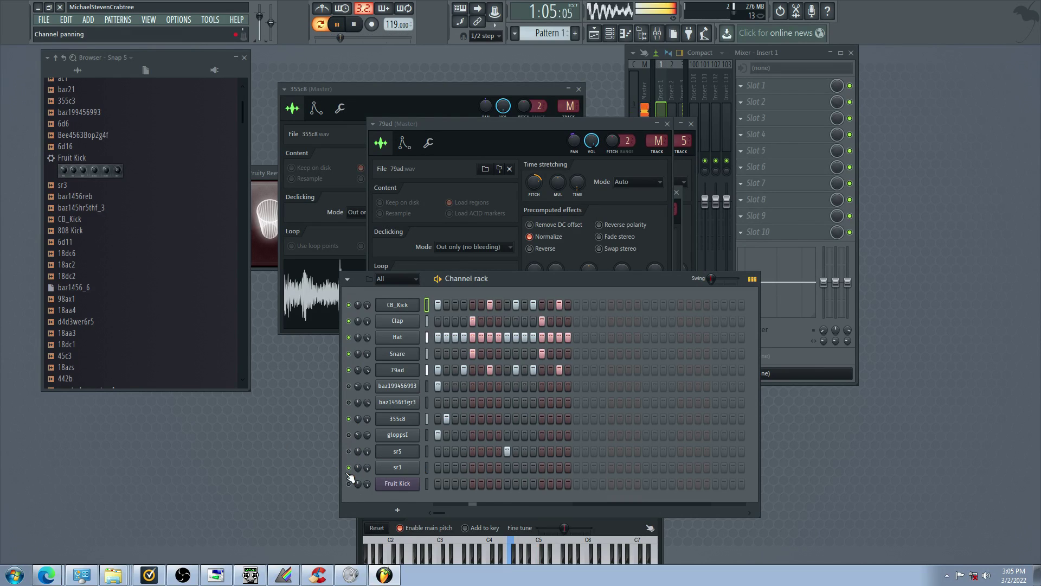
click(447, 470)
right_click(446, 466)
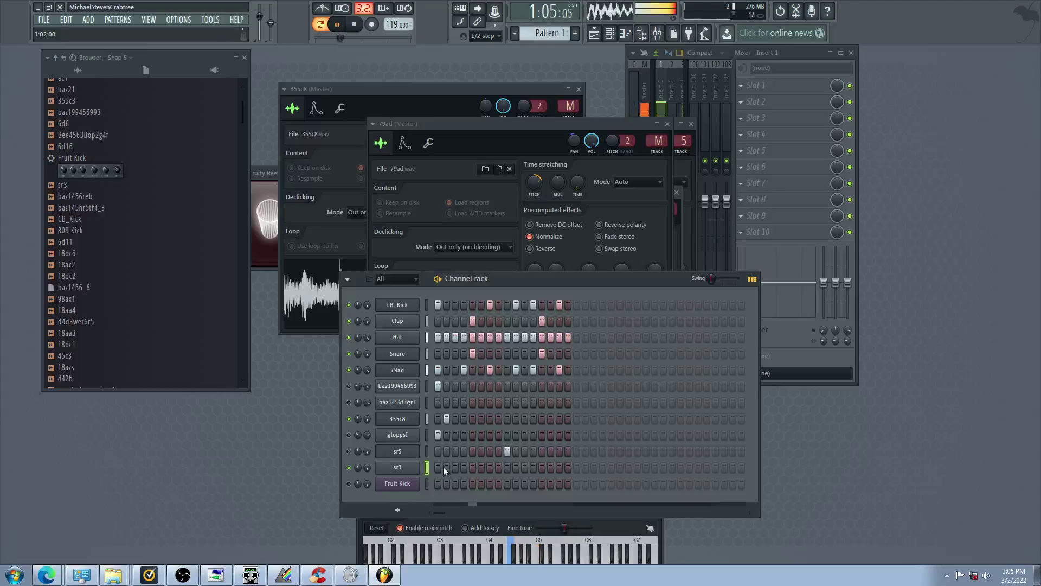
Place a baz1456t3gr3 hit on step 1, unmute it and baz199456993, and mute 355c8, sr3 and Hat
click(349, 403)
click(436, 403)
click(349, 419)
click(349, 468)
click(348, 453)
click(348, 386)
click(349, 337)
Clear the CB_Kick hits on steps 7, 10, 12 and 15, and place one on step 11
click(489, 305)
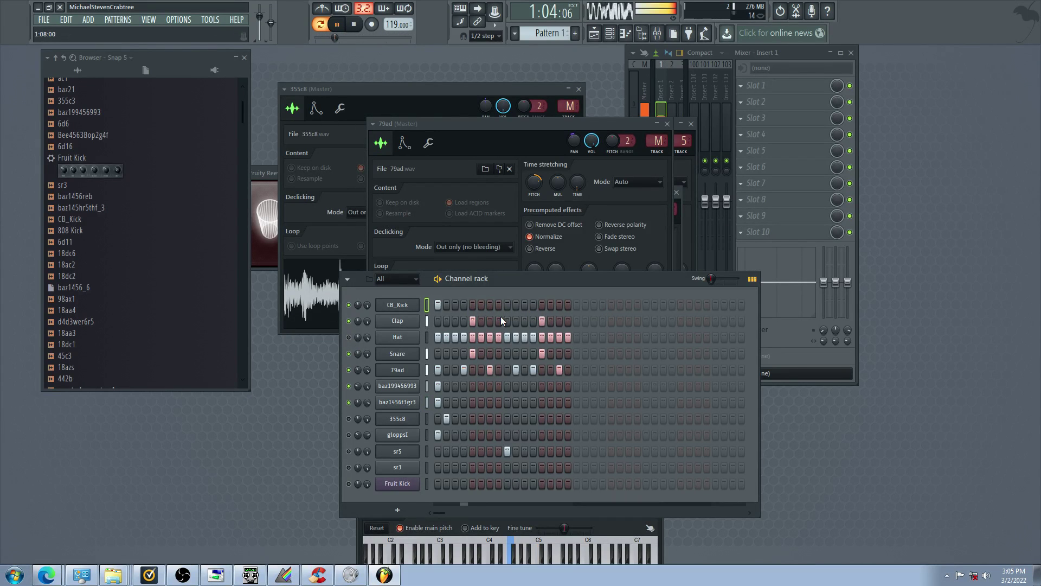
click(490, 305)
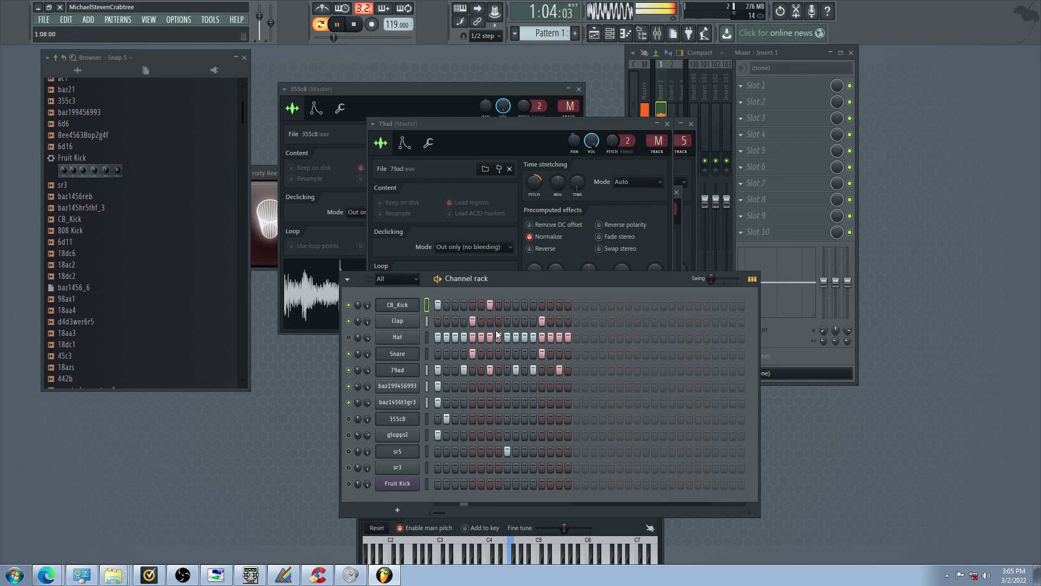
click(490, 305)
click(525, 305)
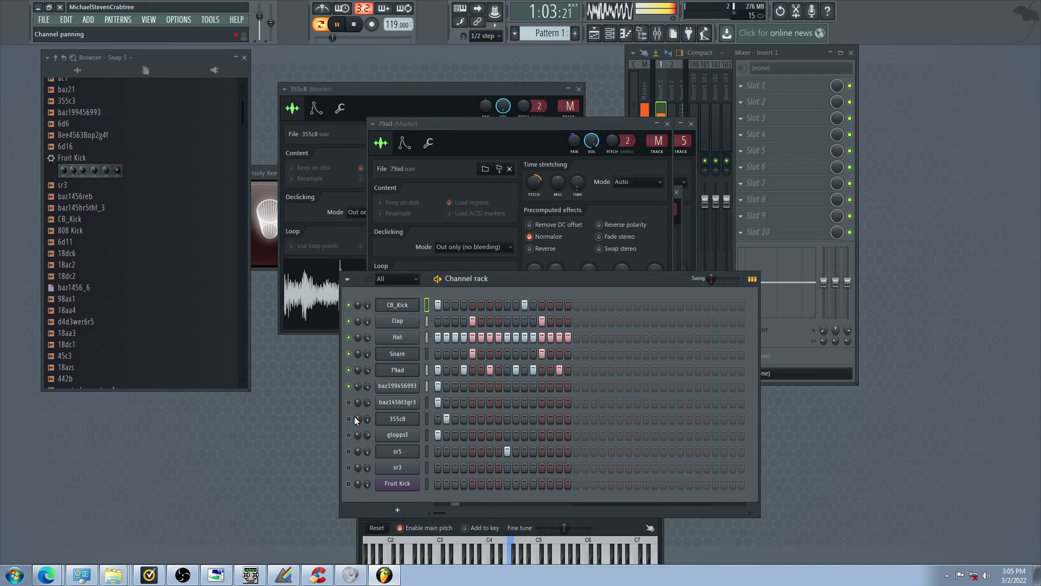
Lower baz1456t3gr3's sample pitch and move its hit from step 1 to step 9
click(399, 403)
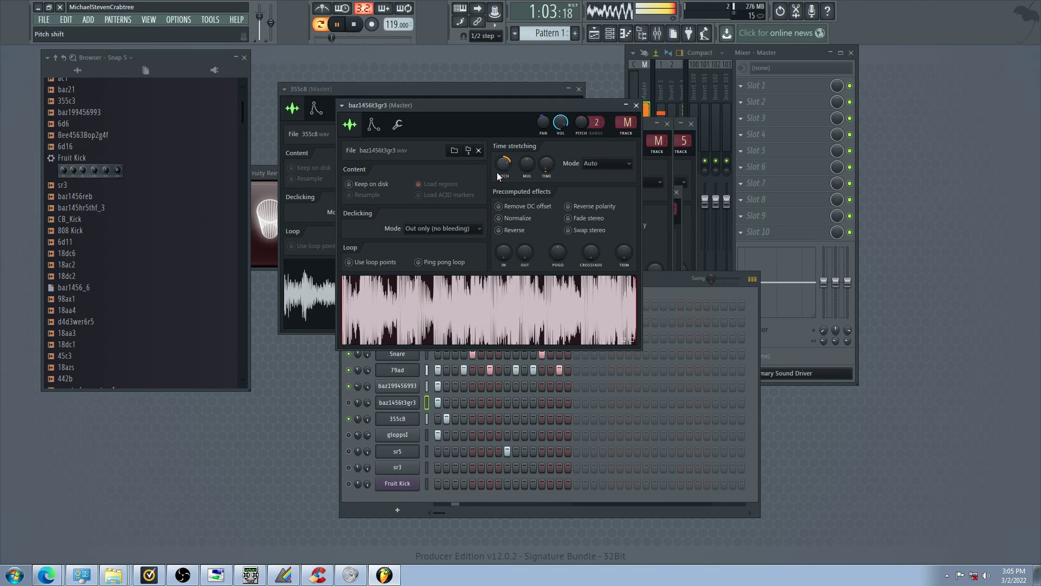
click(349, 404)
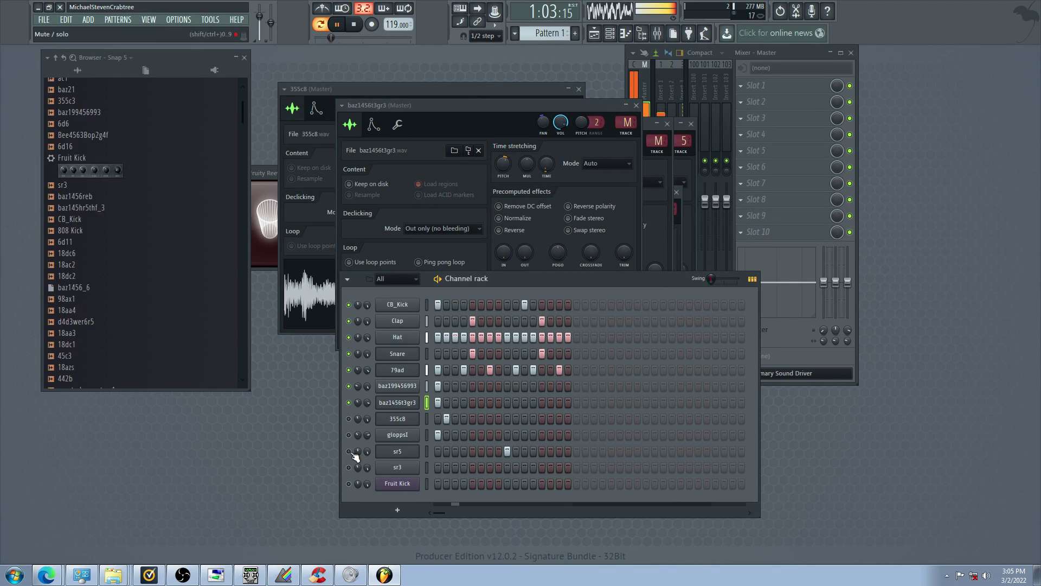
click(438, 402)
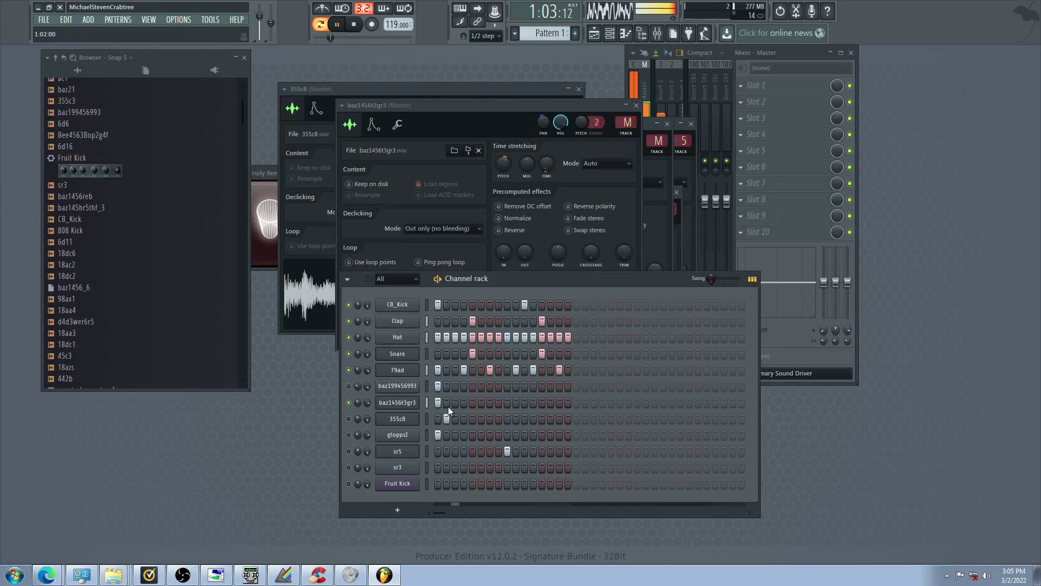
click(507, 402)
Unmute 355c8, gtoppsI, sr5 and sr3, mute baz1456t3gr3, and audition the mix with 79ad switched off and on
click(349, 418)
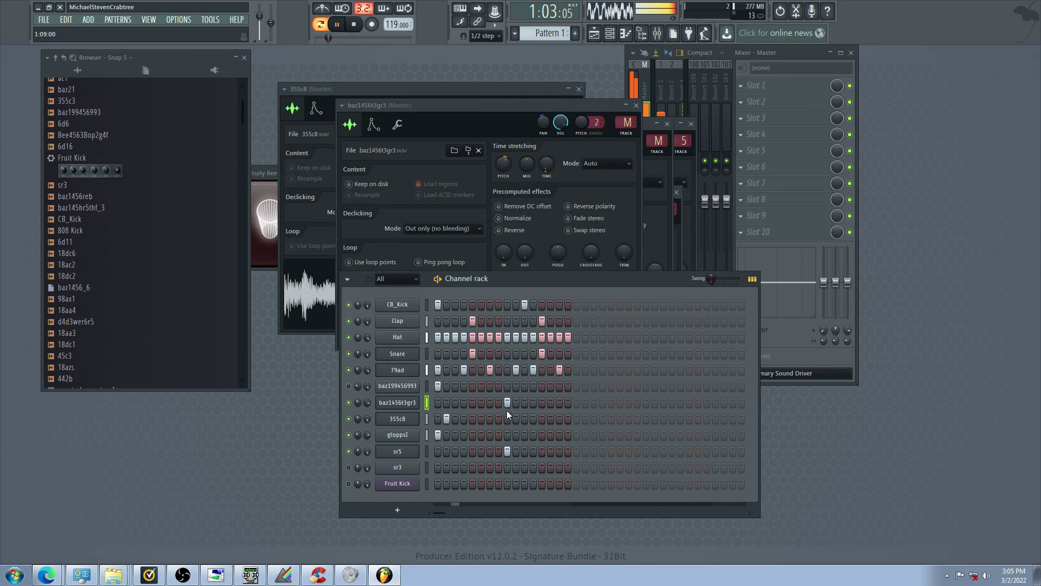
click(349, 402)
click(349, 370)
click(349, 370)
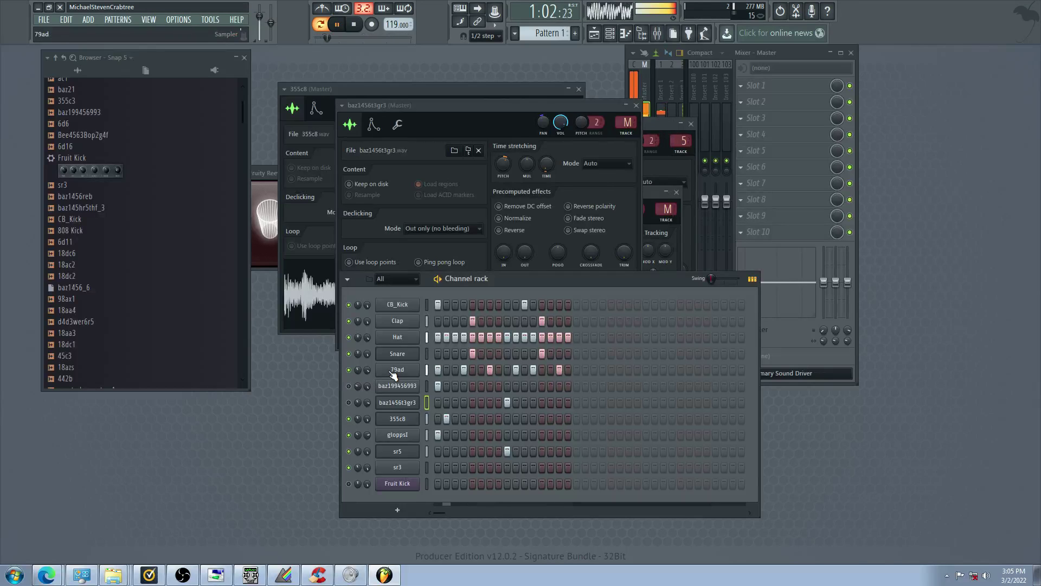
Lower 79ad's sample pitch and toggle its hit on step 1
click(397, 370)
click(265, 433)
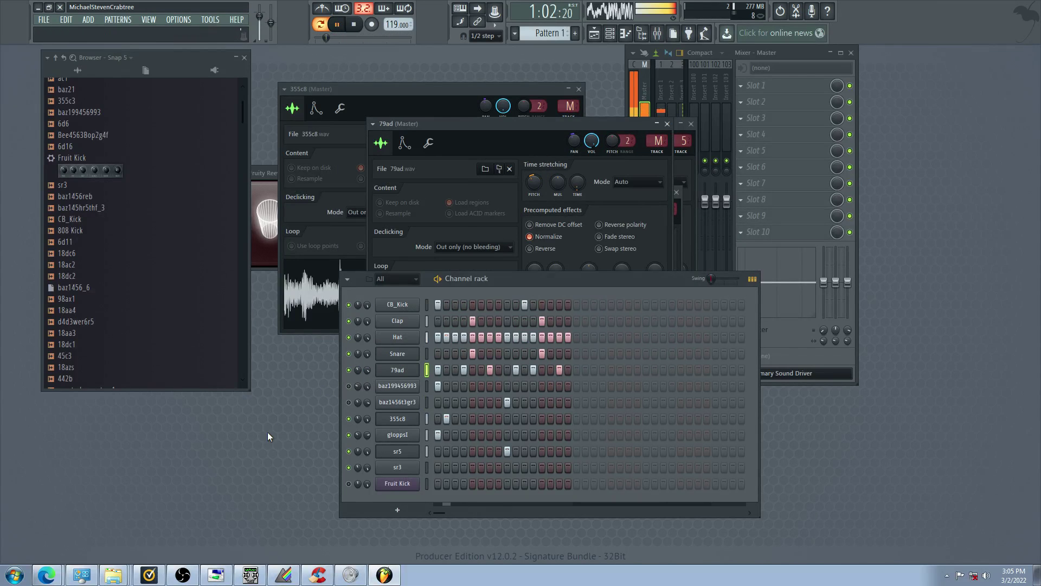
click(437, 370)
Mute 355c8 and gtoppsI, and readjust 79ad's sample pitch
click(349, 419)
click(349, 435)
click(397, 371)
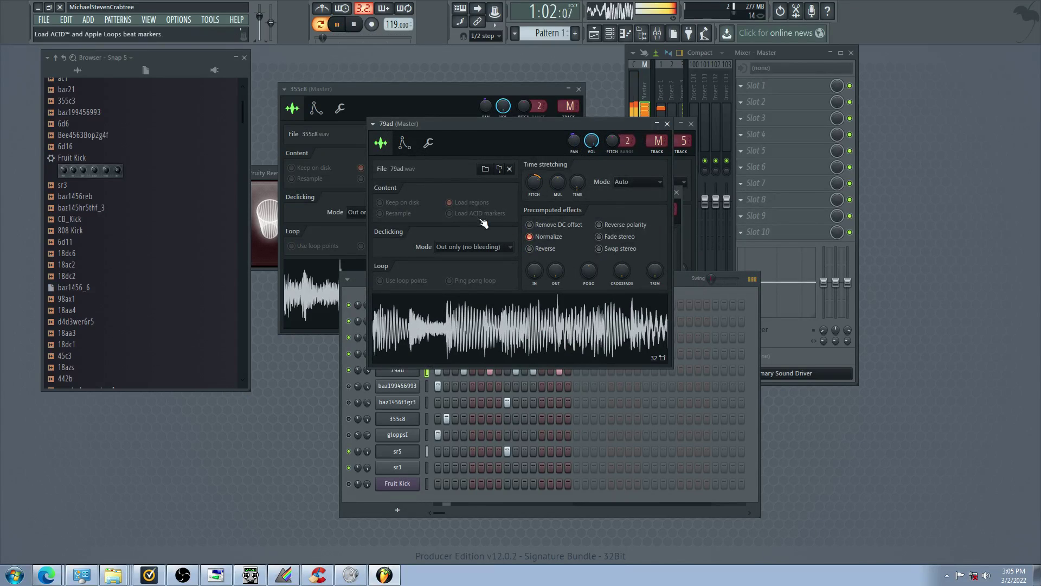
Lengthen the attack of 79ad's volume envelope and return its sample pitch shift to neutral
click(428, 143)
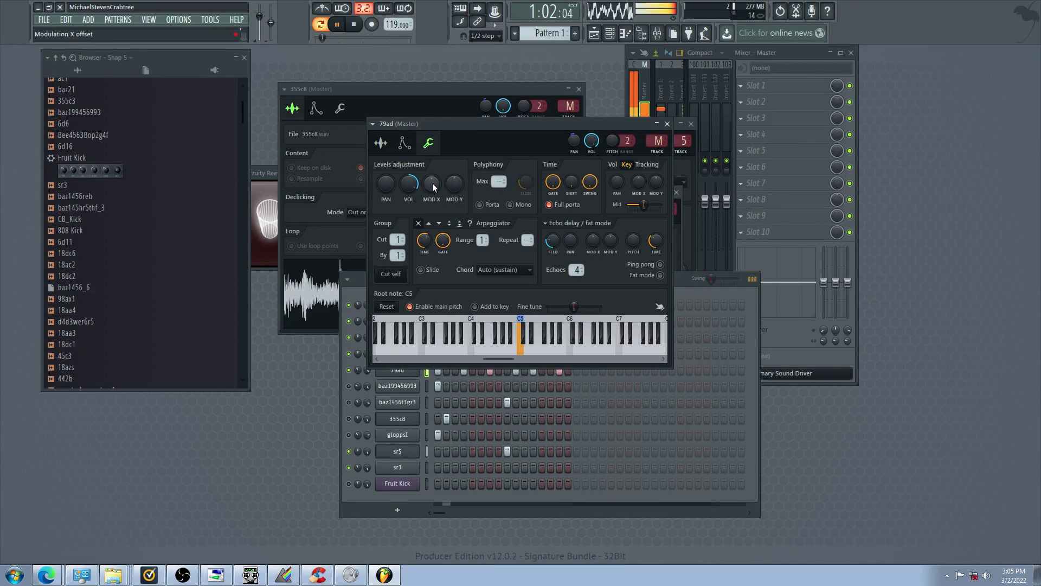
click(405, 144)
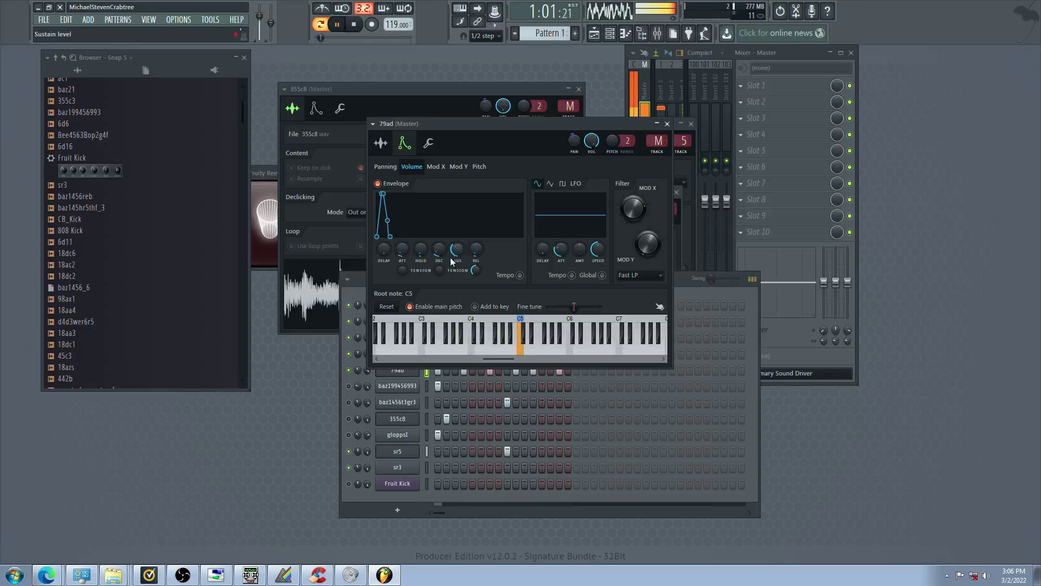
drag(403, 248, 405, 240)
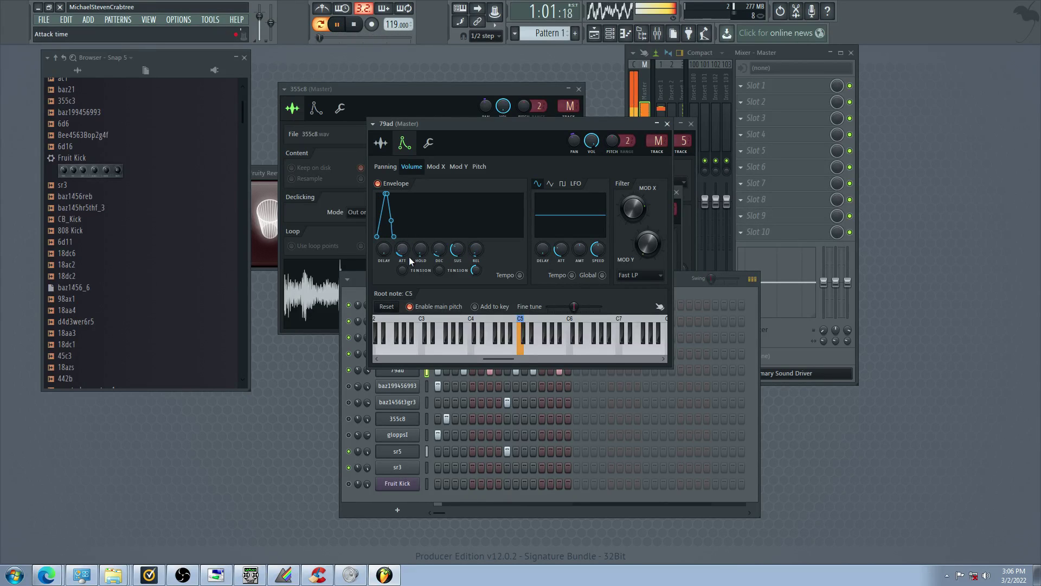
click(381, 143)
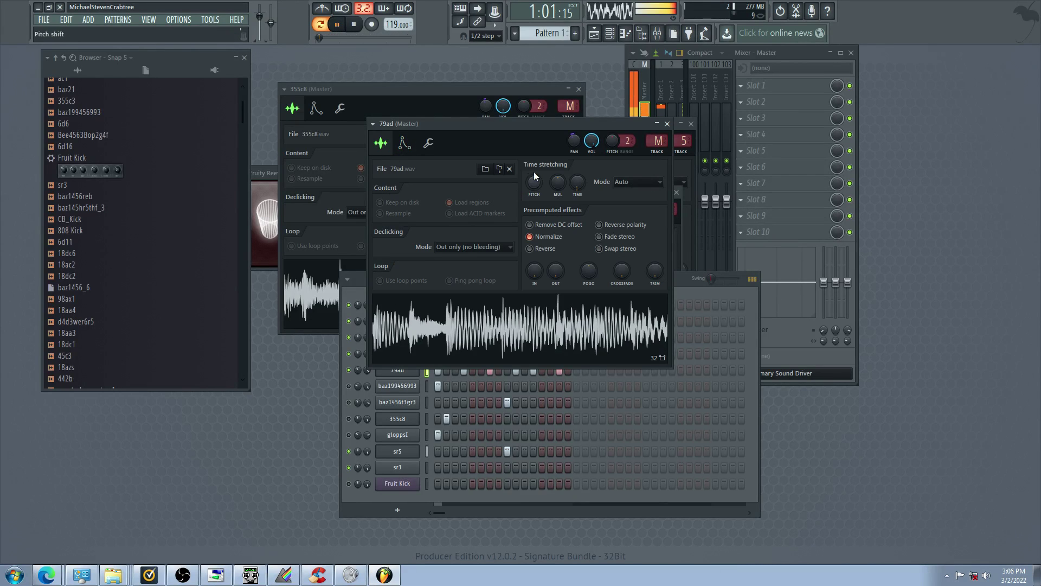
Toggle 355c8 on and off in the mix and unmute baz199456993 and baz1456t3gr3
click(349, 419)
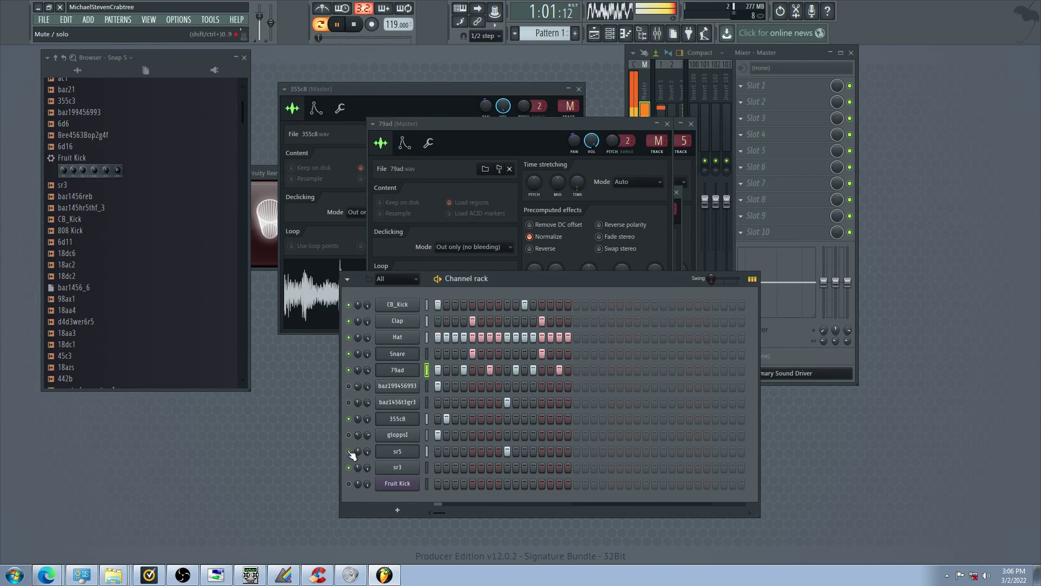
click(349, 419)
click(348, 386)
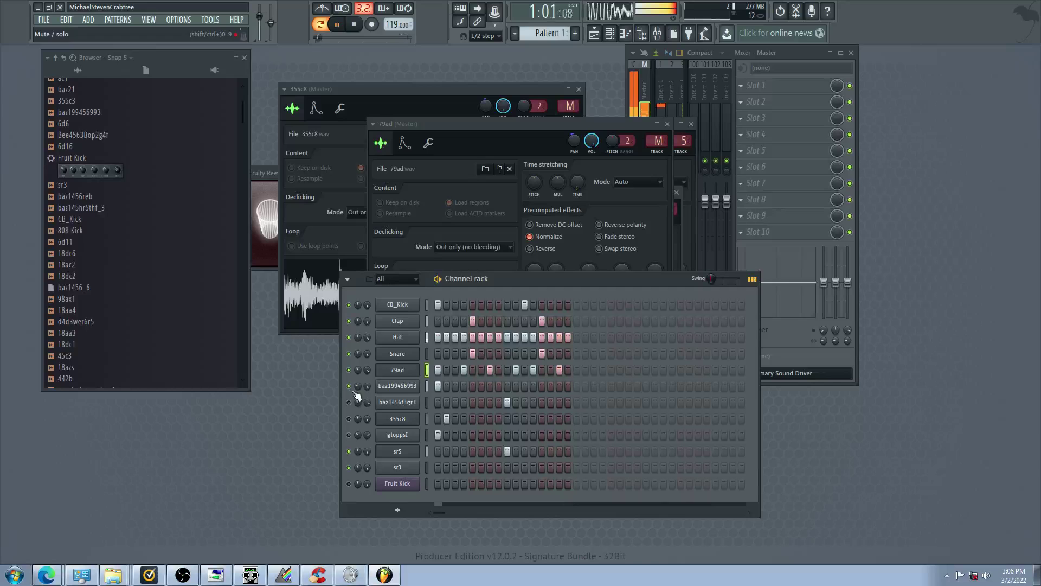
click(350, 401)
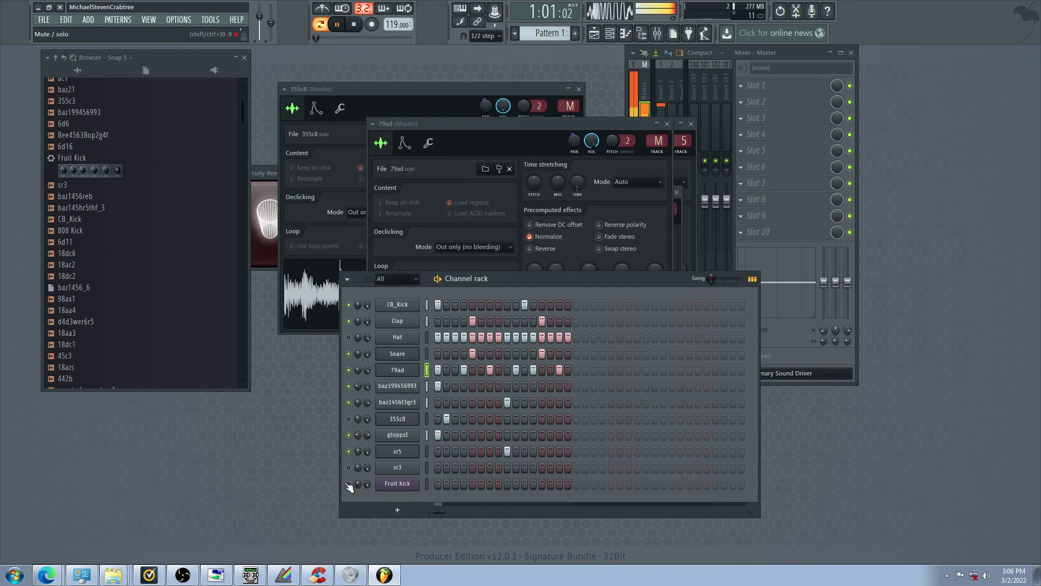
Mute gtoppsI, baz1456t3gr3, baz199456993, 79ad and 355c8 to hear only CB_Kick, Clap, Hat and Snare
click(348, 435)
click(349, 418)
click(349, 402)
click(349, 386)
click(348, 369)
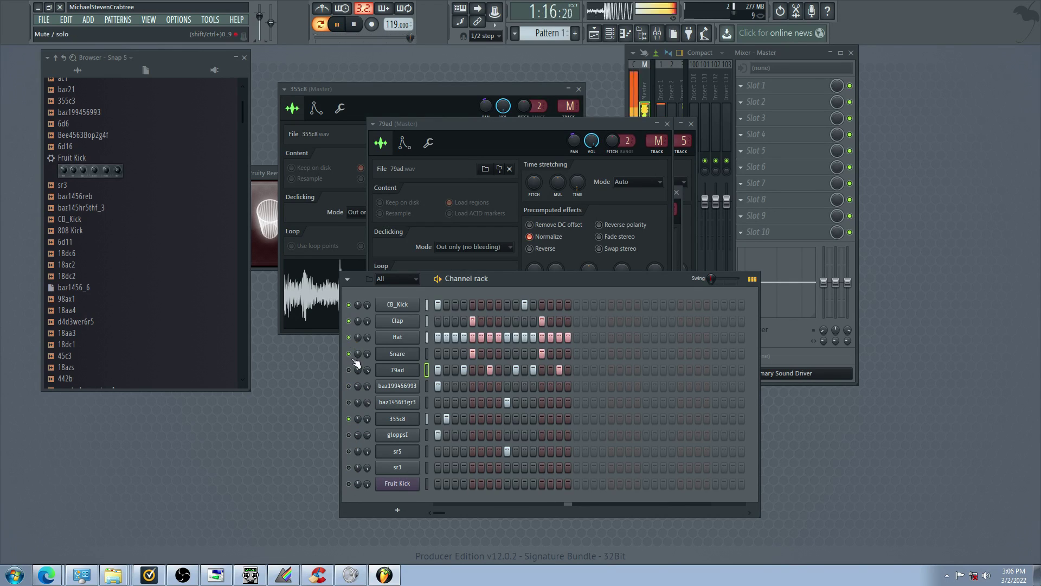
click(350, 419)
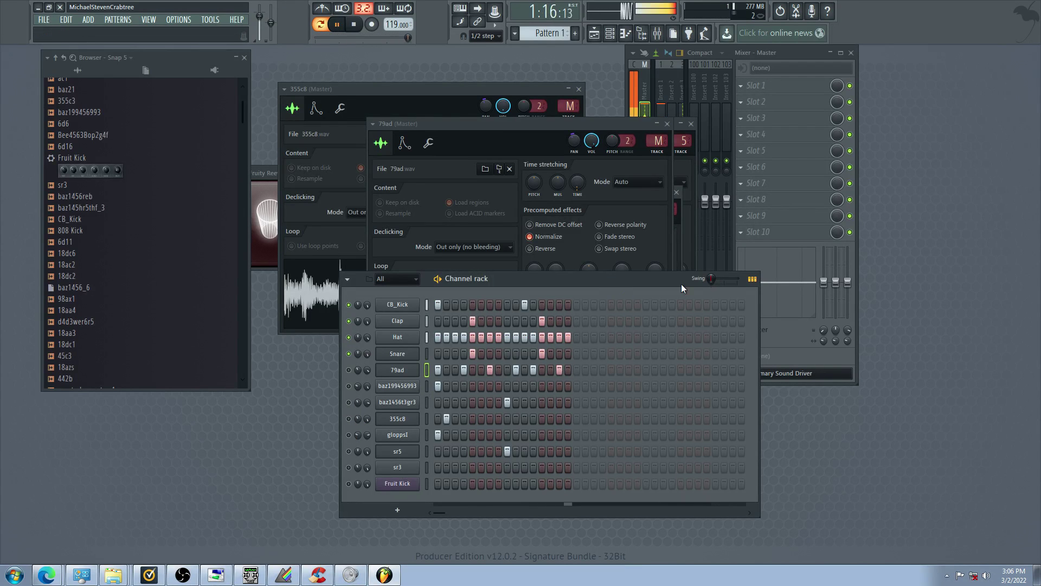
Unmute 79ad, try extra hits on steps 2, 3 and 5, and clear steps 2 to 5
click(349, 370)
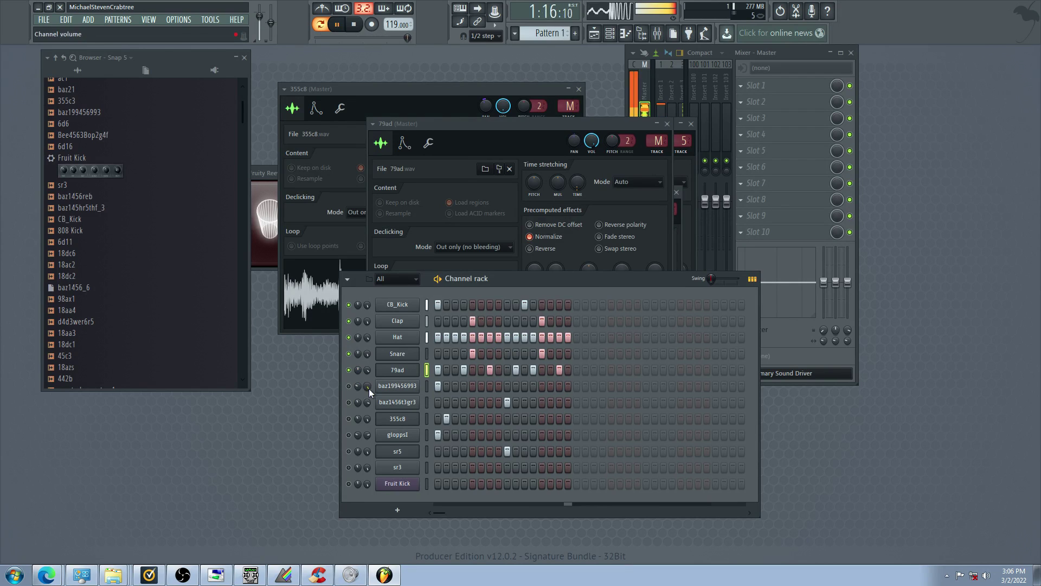
click(403, 373)
click(447, 370)
click(456, 370)
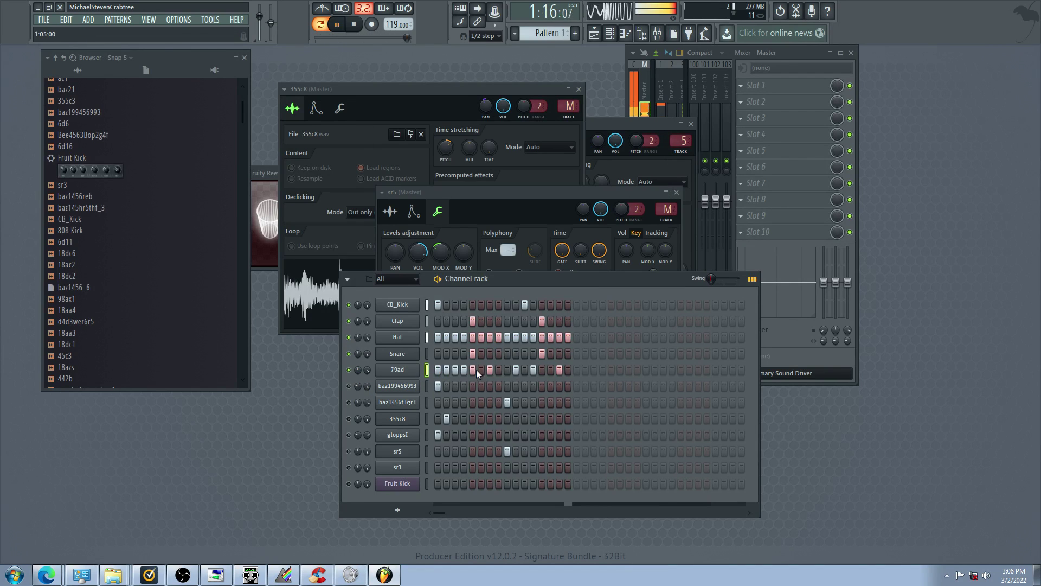
click(438, 370)
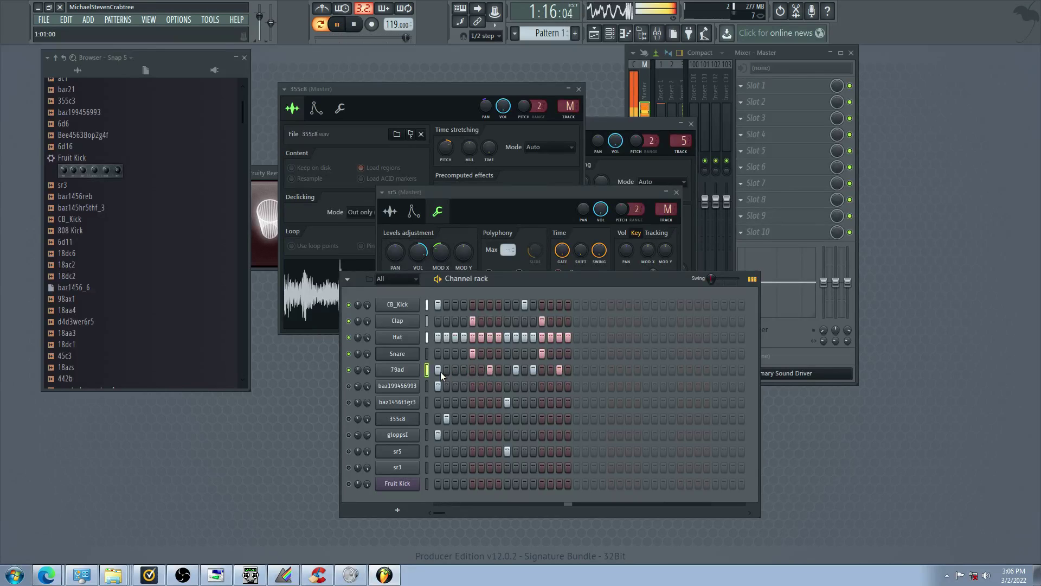
Unmute 355c8 and gtoppsI, and raise 79ad's sample pitch
click(349, 418)
click(349, 435)
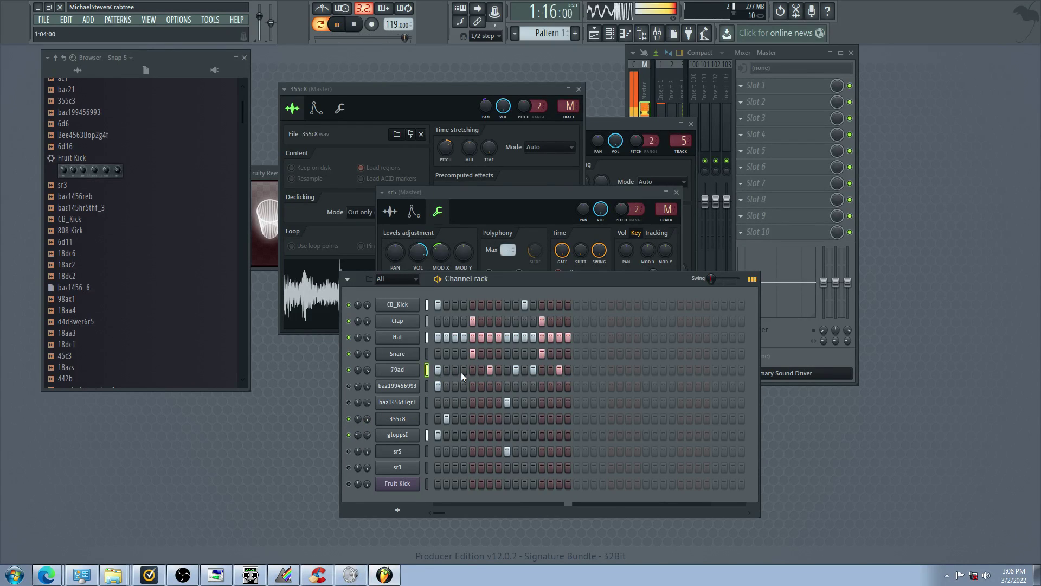
click(398, 369)
drag(534, 183, 534, 170)
Unmute baz1456t3gr3, open its channel settings, and clear 79ad's hits on steps 1 to 12
click(351, 402)
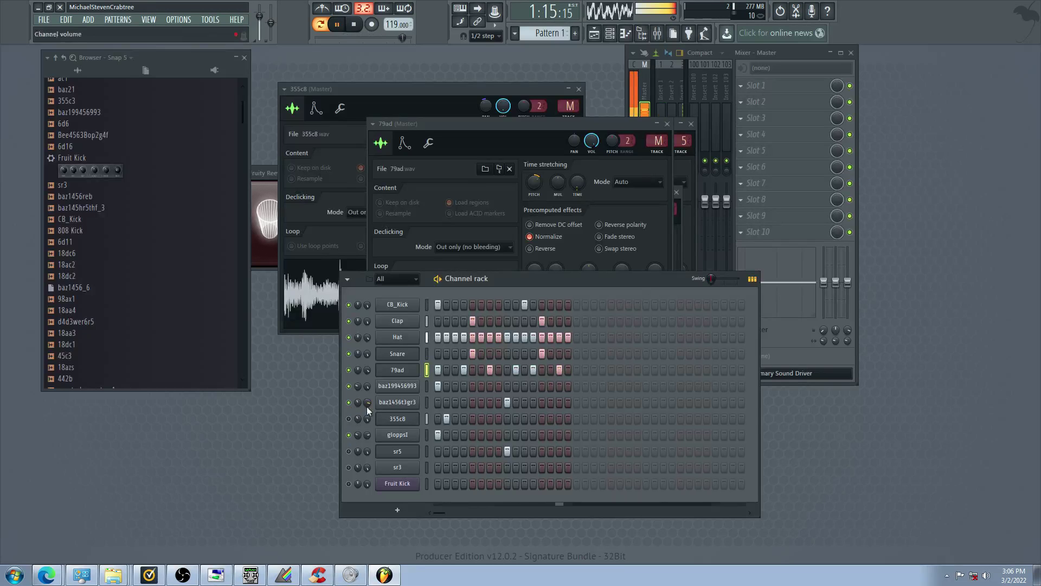
click(398, 402)
right_click(465, 372)
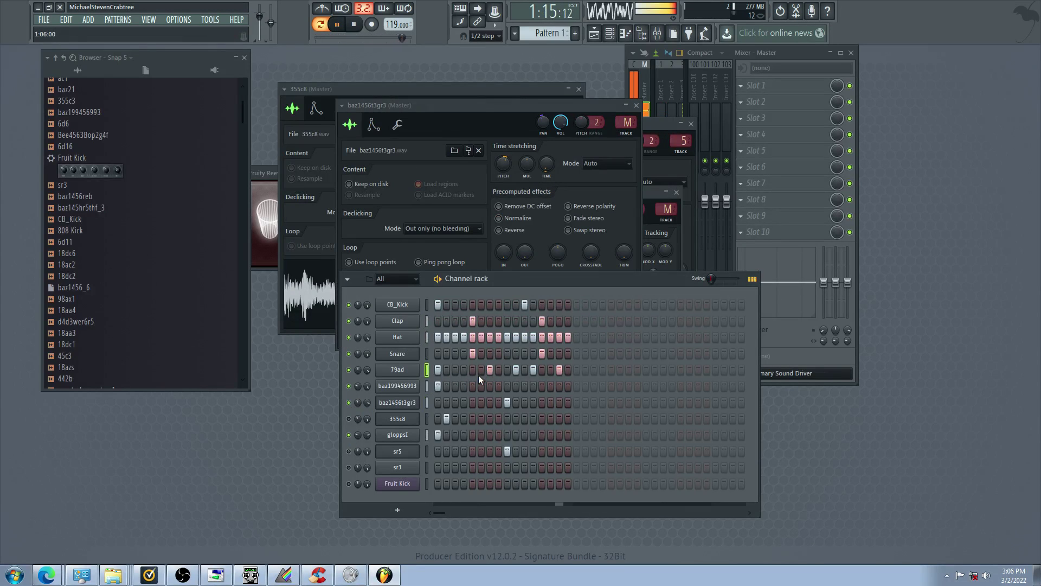
Mute gtoppsI, unmute sr5, and compare the mix with baz1456t3gr3 and 355c8 switched on in turn
click(348, 402)
click(349, 418)
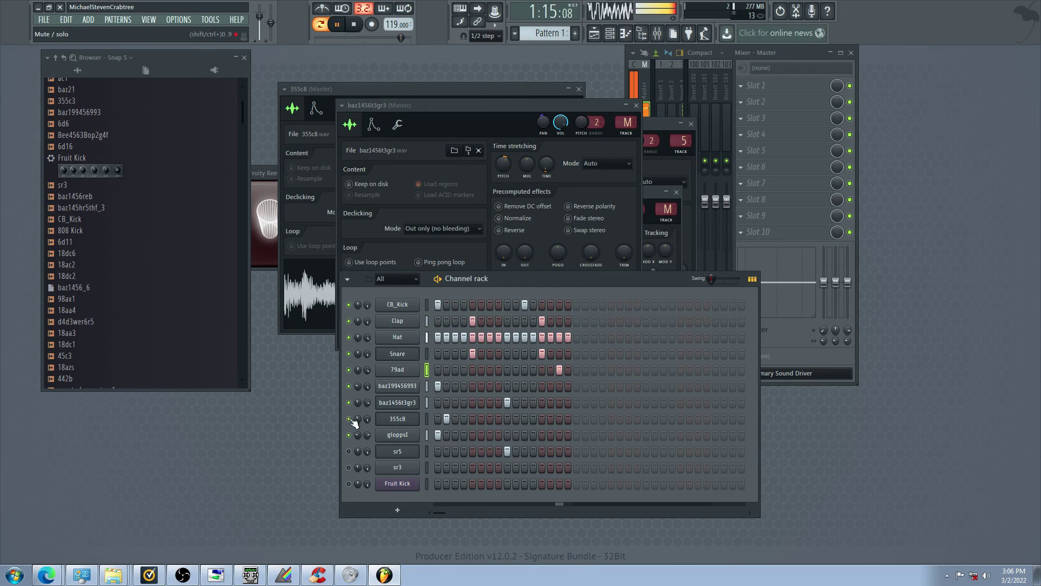
click(349, 434)
click(349, 451)
click(349, 419)
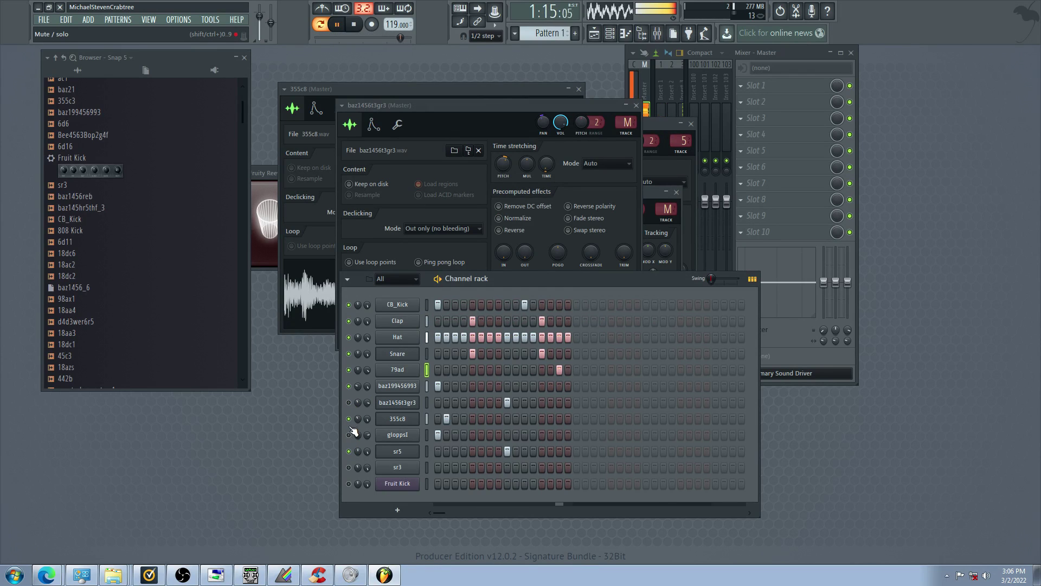
click(349, 402)
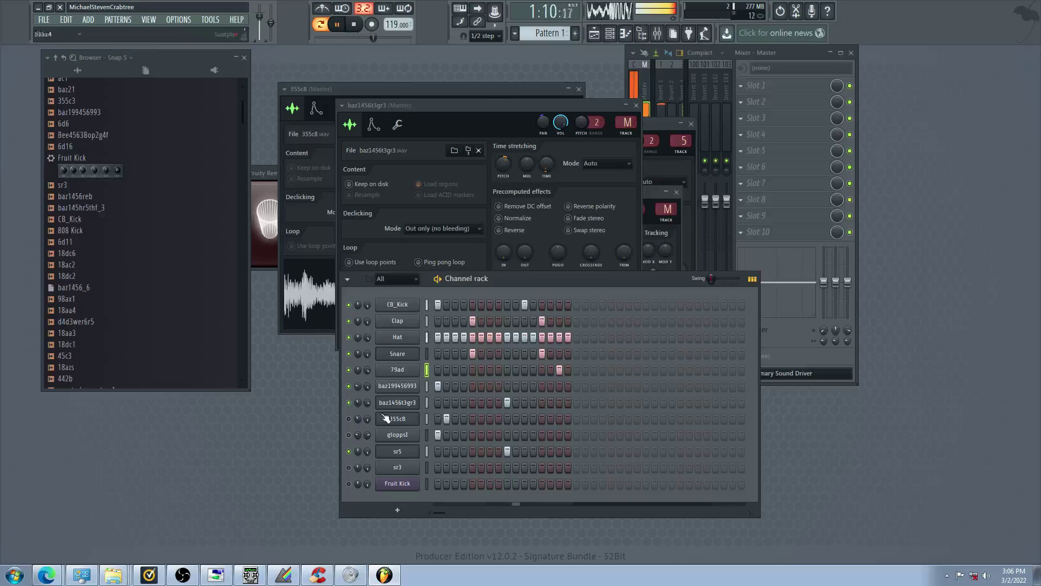
Rearrange 79ad's hits so they fall on steps 1, 3, 8 and 15
click(447, 370)
click(438, 370)
click(455, 370)
click(481, 371)
click(490, 371)
click(498, 371)
click(491, 373)
Unmute 355c8, mute baz1456t3gr3, and lower 79ad's sample pitch
click(348, 419)
click(349, 403)
click(397, 369)
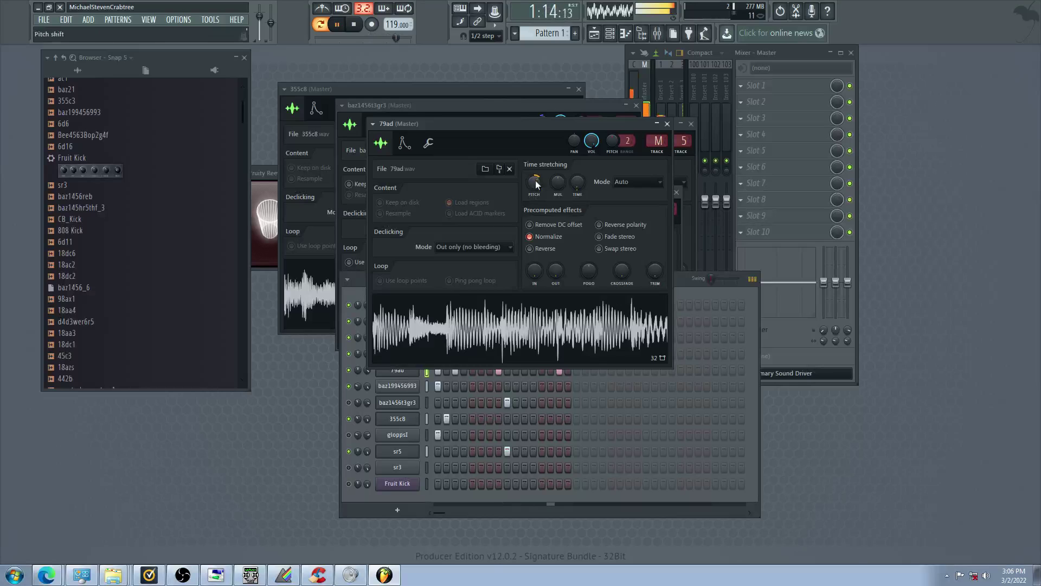
Mute CB_Kick, Clap, Hat, Snare, baz199456993 and 355c8 to isolate 79ad with sr5
click(350, 467)
click(349, 435)
click(349, 370)
click(348, 304)
click(349, 321)
click(349, 337)
click(348, 354)
click(348, 369)
click(349, 385)
click(349, 419)
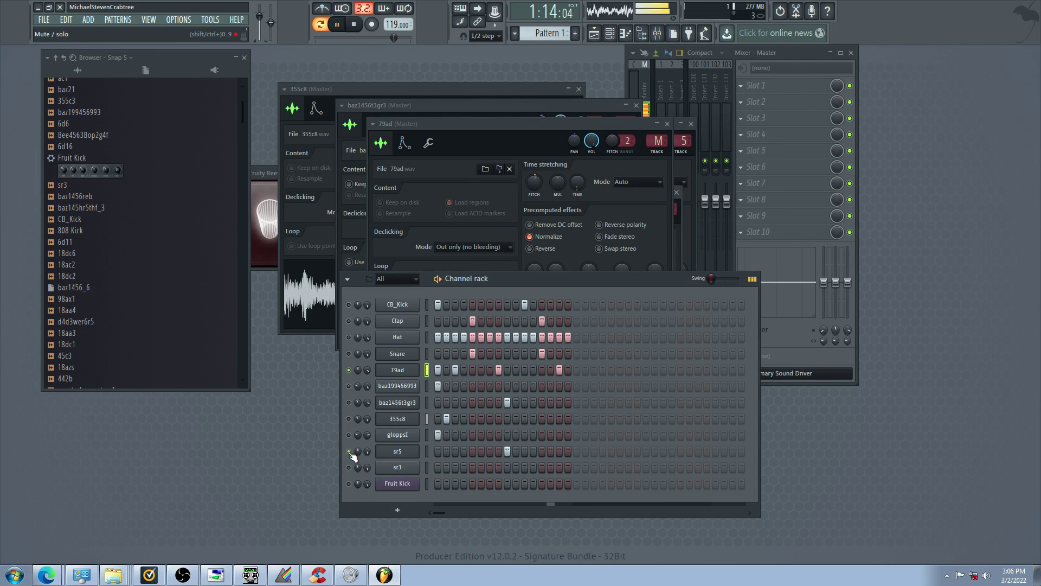
Audition baz199456993 and baz1456t3gr3 against 79ad and sr5, and open 79ad's miscellaneous settings
click(348, 386)
click(349, 402)
click(349, 402)
click(398, 370)
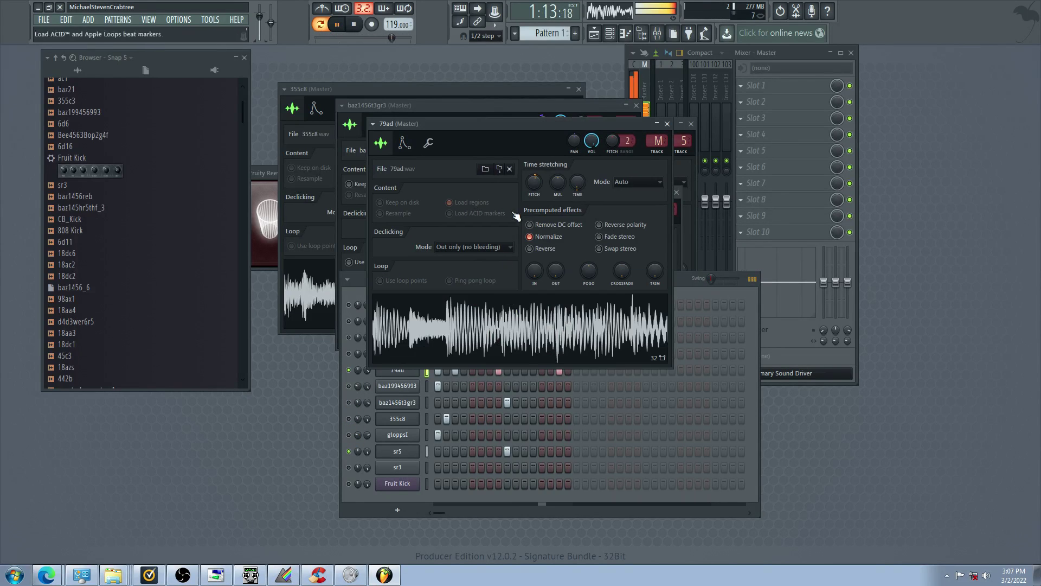
click(428, 142)
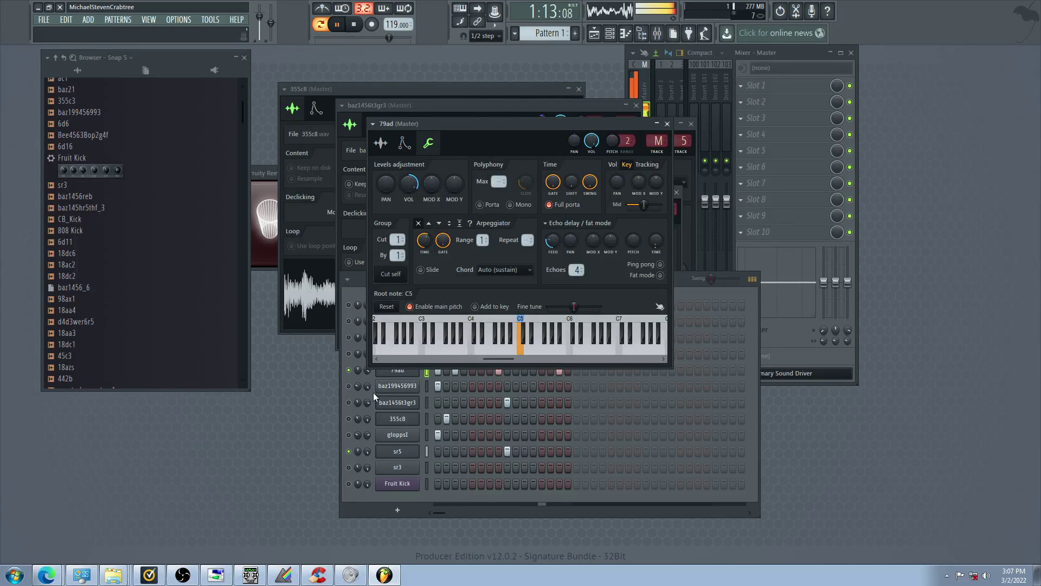
Unmute Snare and 355c8, mute sr5, and audition the mix with baz199456993 and baz1456t3gr3 on and off
click(353, 412)
click(349, 419)
click(349, 386)
click(349, 353)
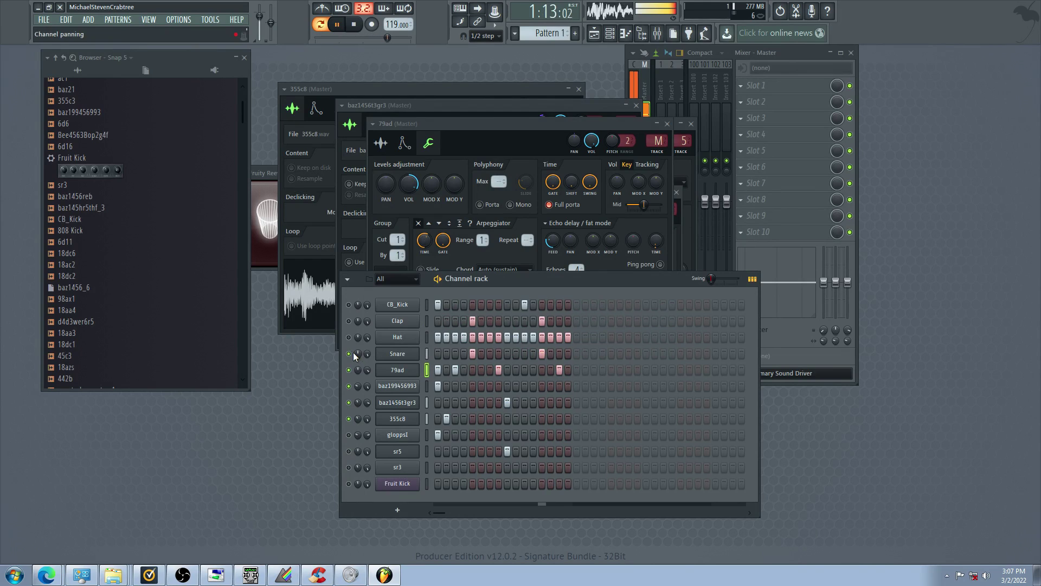
click(349, 386)
click(348, 403)
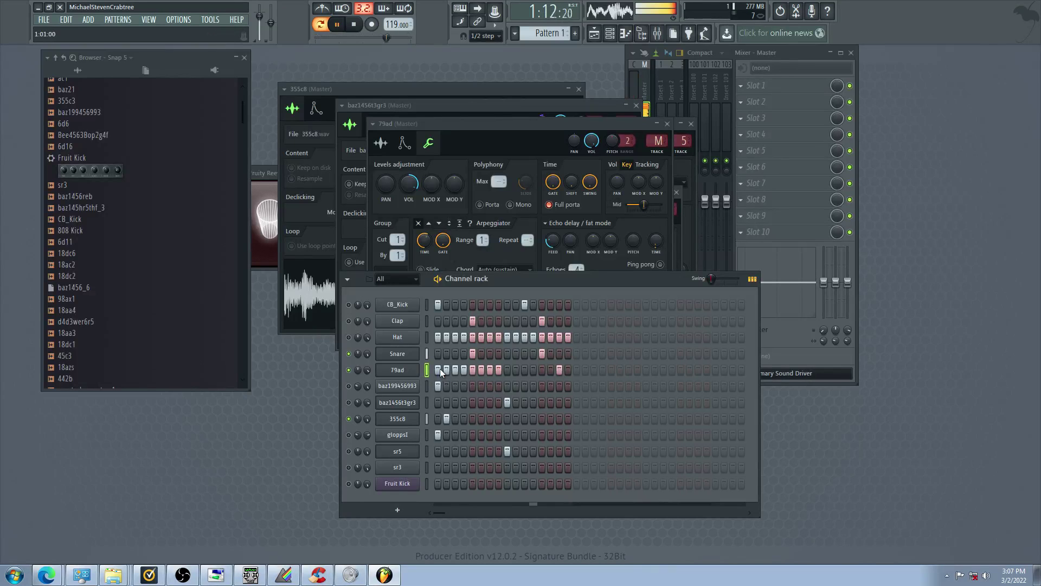
Fill 79ad's steps 1 to 8 and add a hit on step 10
drag(464, 370, 456, 371)
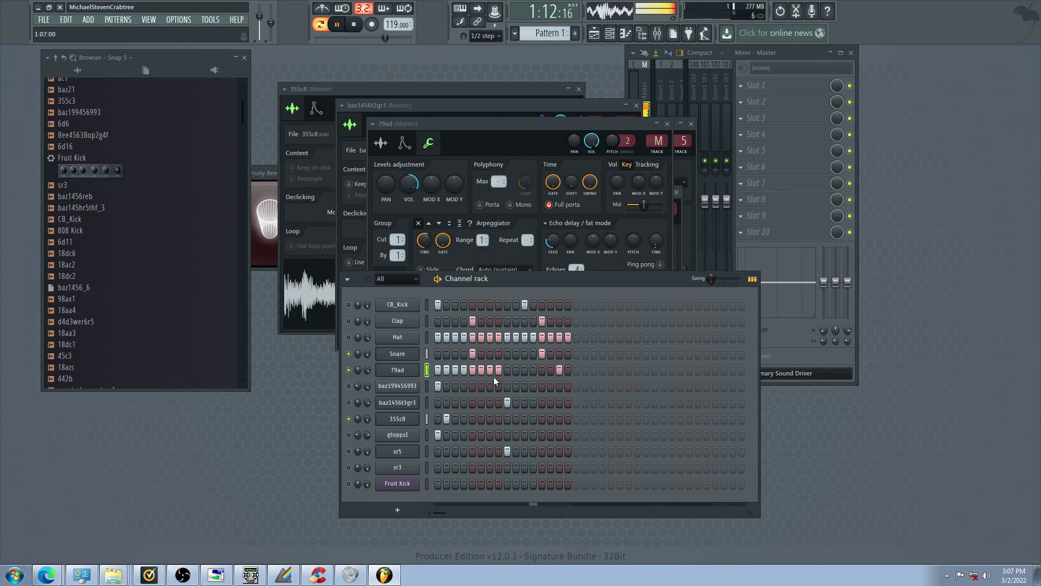
click(515, 370)
click(521, 372)
click(516, 370)
Mute 355c8, unmute baz1456t3gr3 and baz199456993, and audition the mix with 79ad off and on
click(349, 418)
click(349, 402)
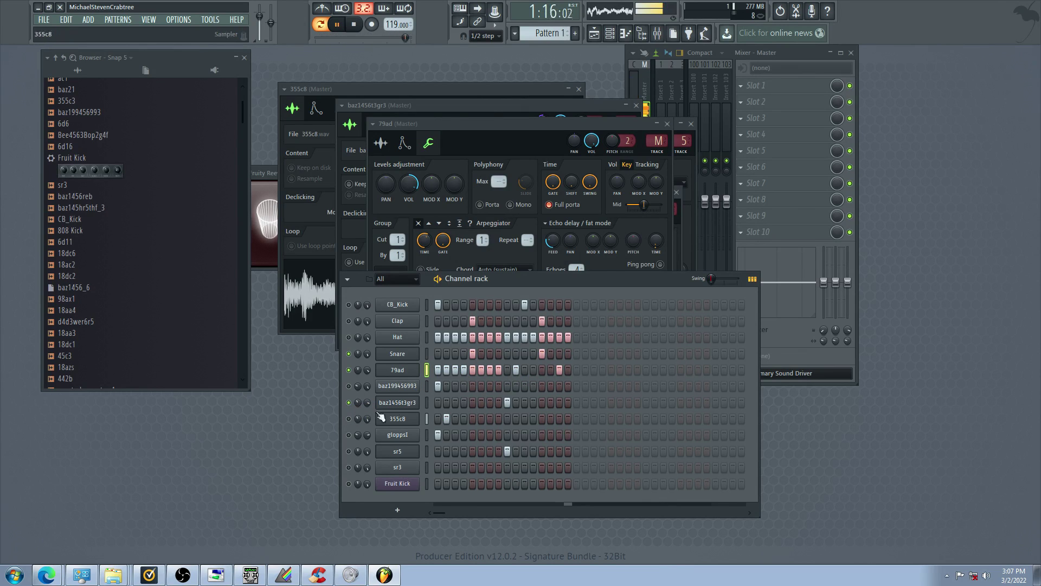
click(349, 371)
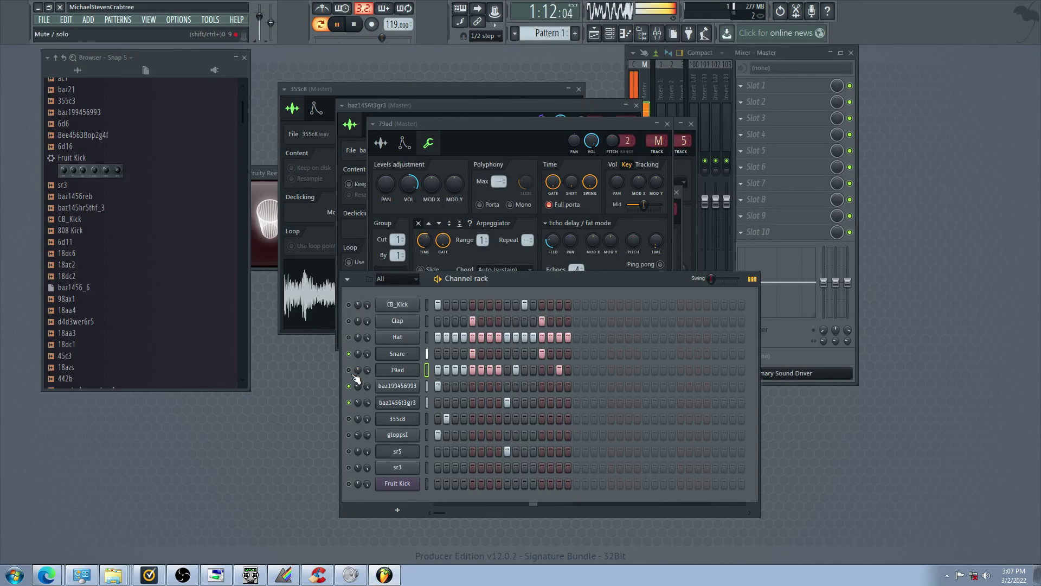
Thin out 79ad's opening run by clearing its hits on steps 2, 4, 6 and 8
click(479, 373)
click(496, 374)
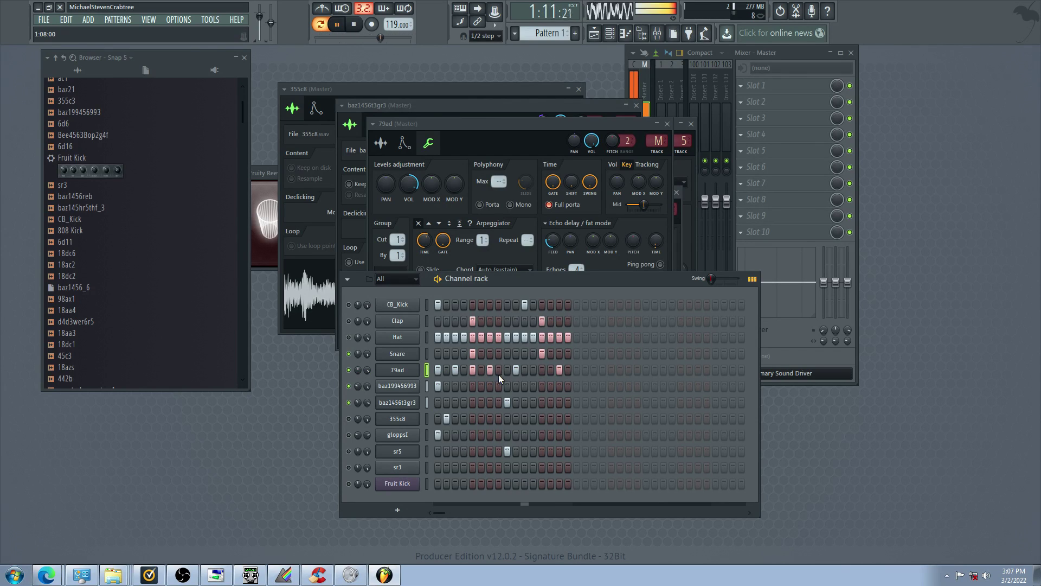
click(524, 375)
Raise 79ad's Mod X level and lengthen the release of its volume envelope
click(398, 370)
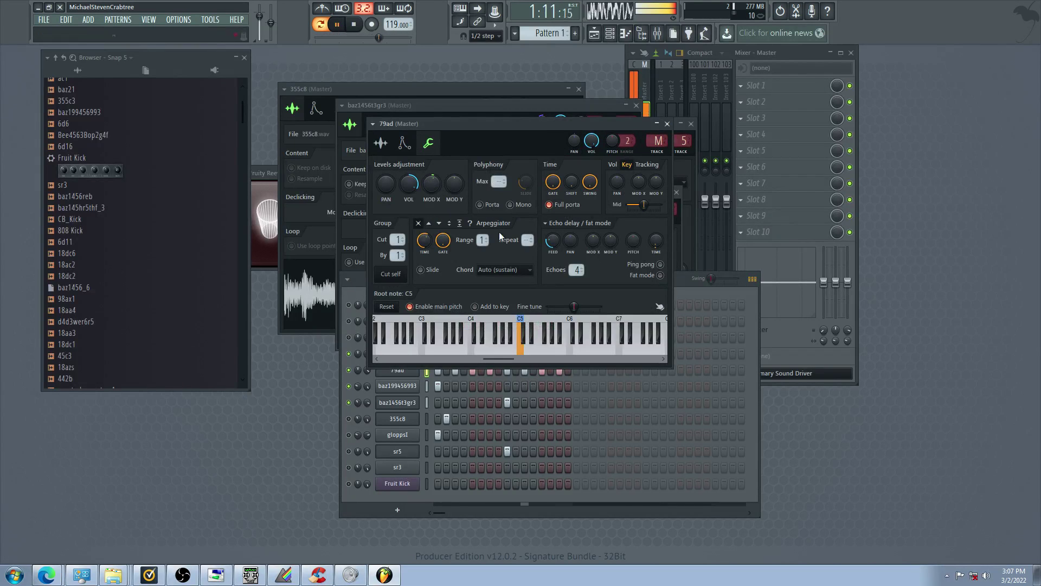
click(404, 143)
mouse_move(406, 247)
mouse_down()
mouse_move(405, 262)
mouse_move(408, 240)
mouse_move(411, 249)
mouse_up()
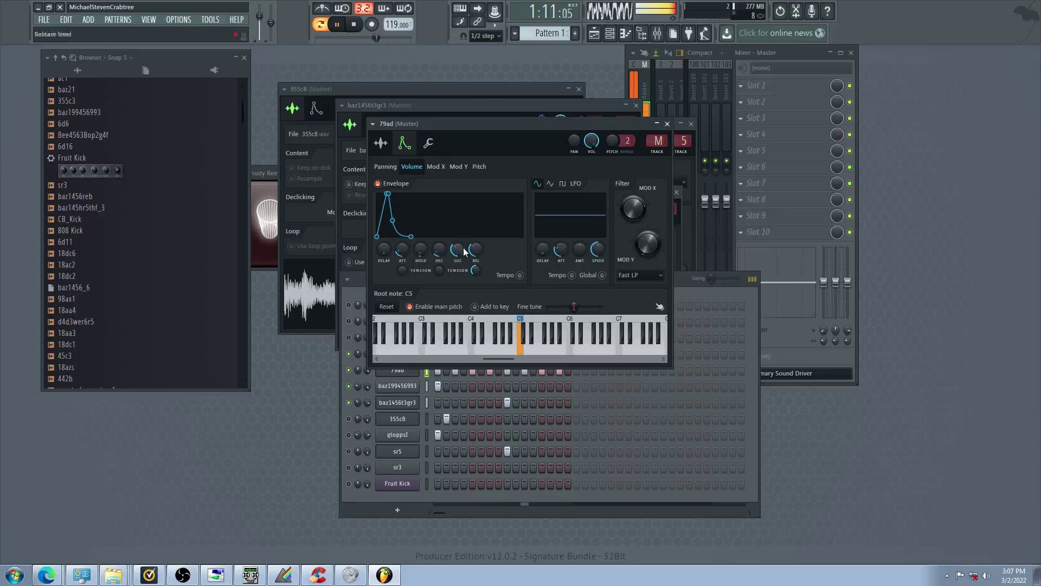
Replace 79ad's hits with a single hit on step 4, and unmute CB_Kick, Clap, Hat and 355c8
click(441, 372)
click(446, 370)
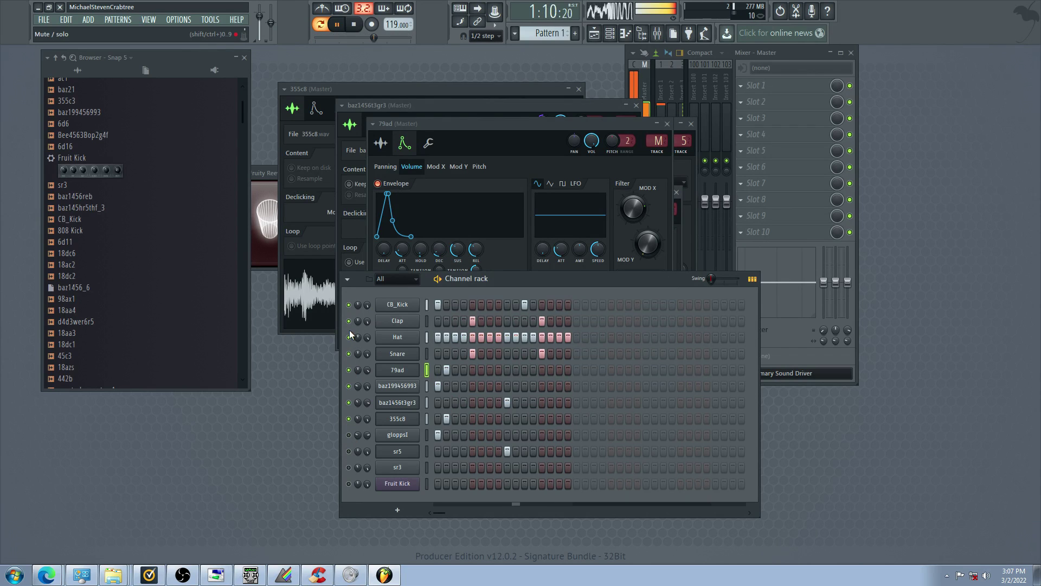
click(446, 370)
click(463, 369)
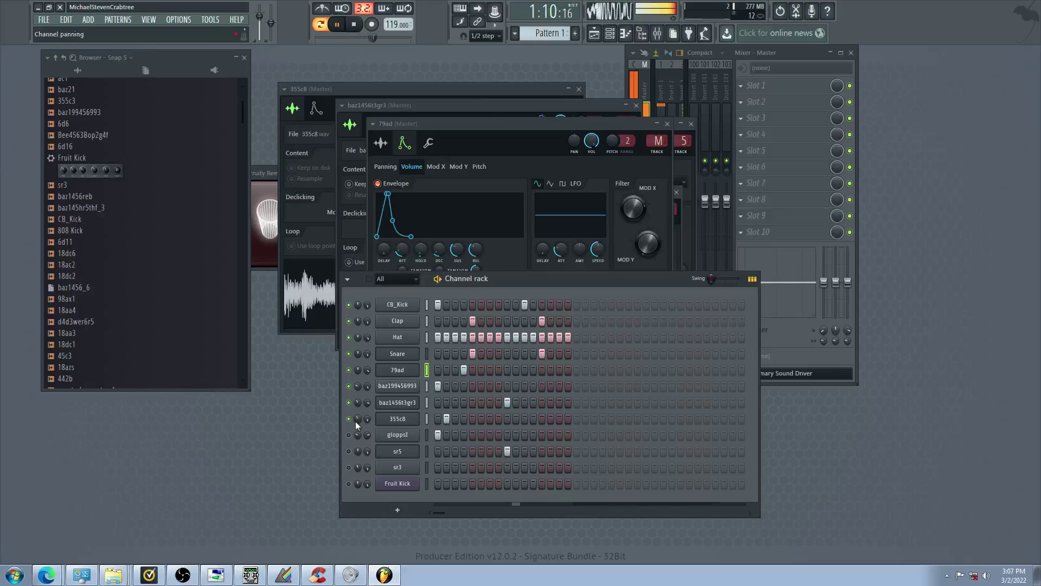
Readjust the sustain and attack of 79ad's volume envelope, and unmute gtoppsI
click(406, 374)
mouse_move(460, 252)
mouse_down()
mouse_move(459, 238)
mouse_move(476, 260)
mouse_up()
drag(405, 242, 408, 252)
click(381, 143)
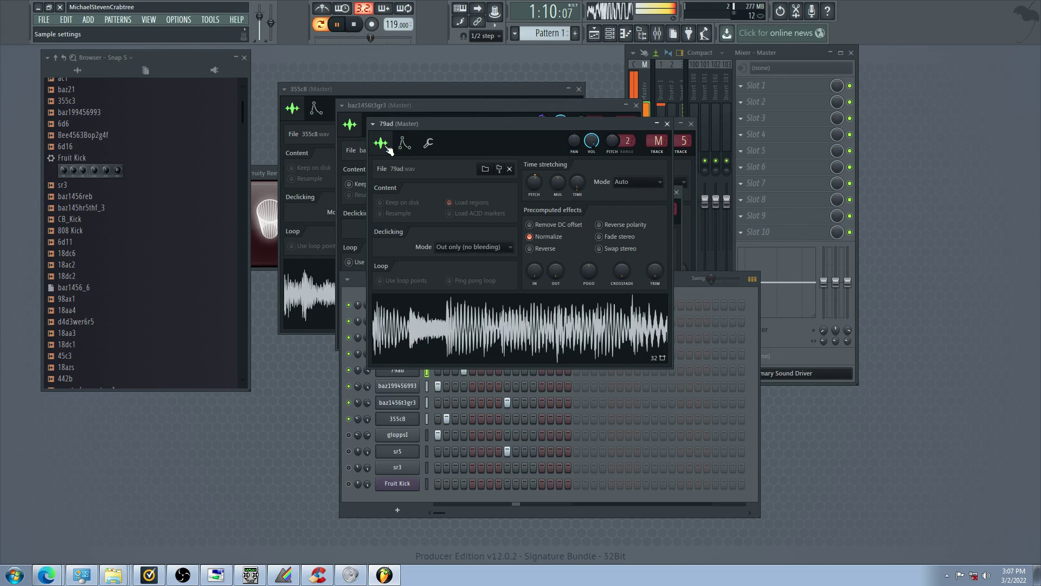
scroll(535, 187, down, 2)
click(428, 143)
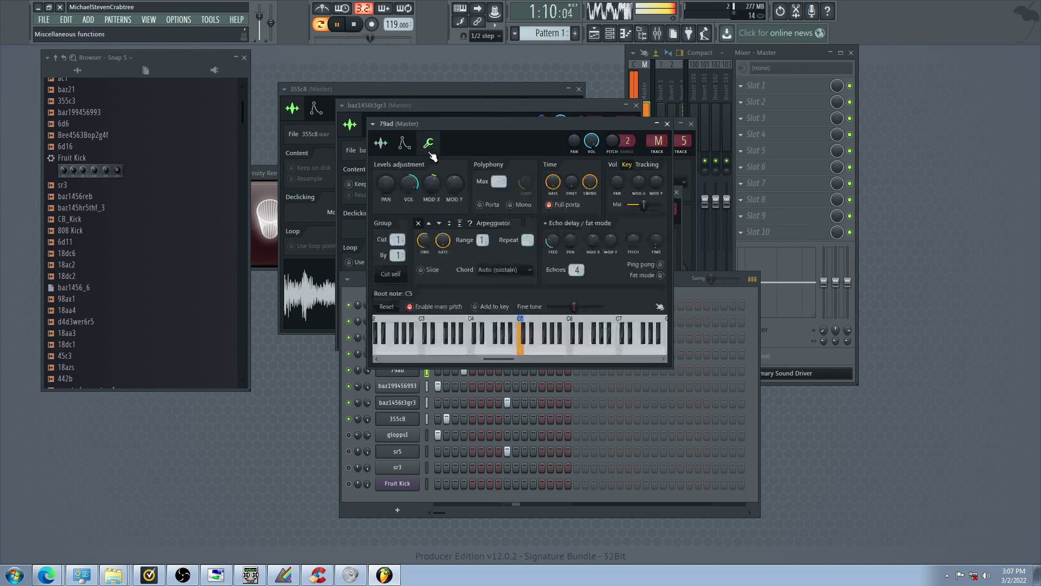
click(353, 442)
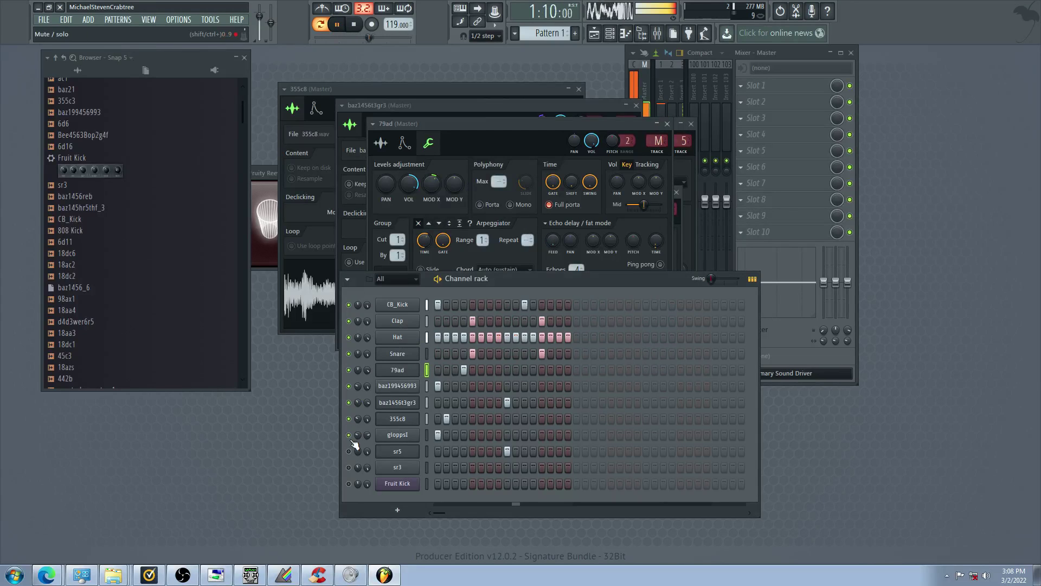
Add 79ad hits on steps 8 through 12 and on step 15
click(349, 435)
click(507, 356)
click(500, 356)
right_click(506, 356)
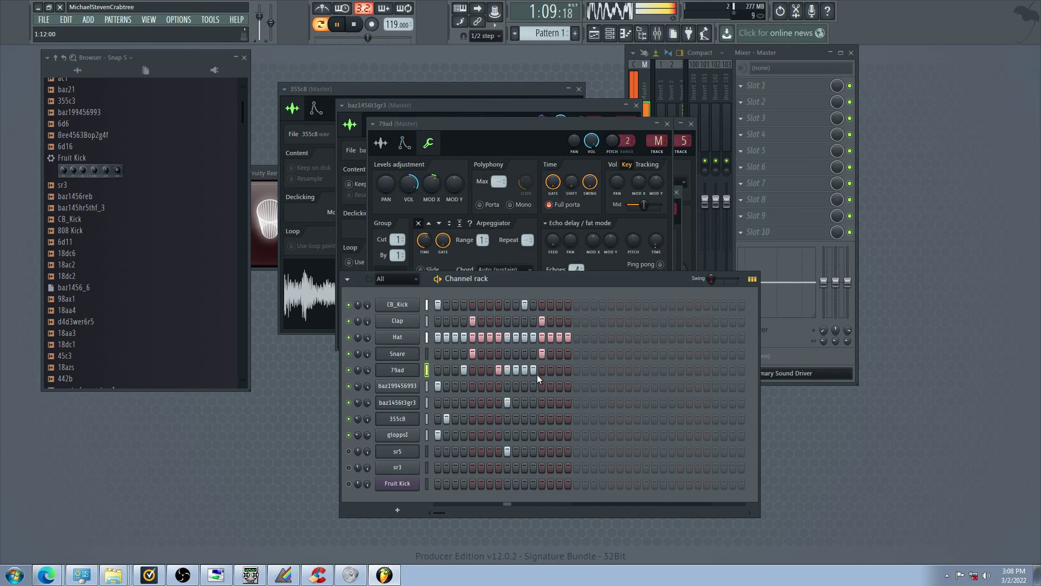
click(559, 370)
Mute gtoppsI, baz199456993 and baz1456t3gr3, leaving 355c8 playing with the drums and 79ad
click(348, 419)
click(349, 435)
click(350, 386)
click(349, 403)
click(348, 419)
click(349, 386)
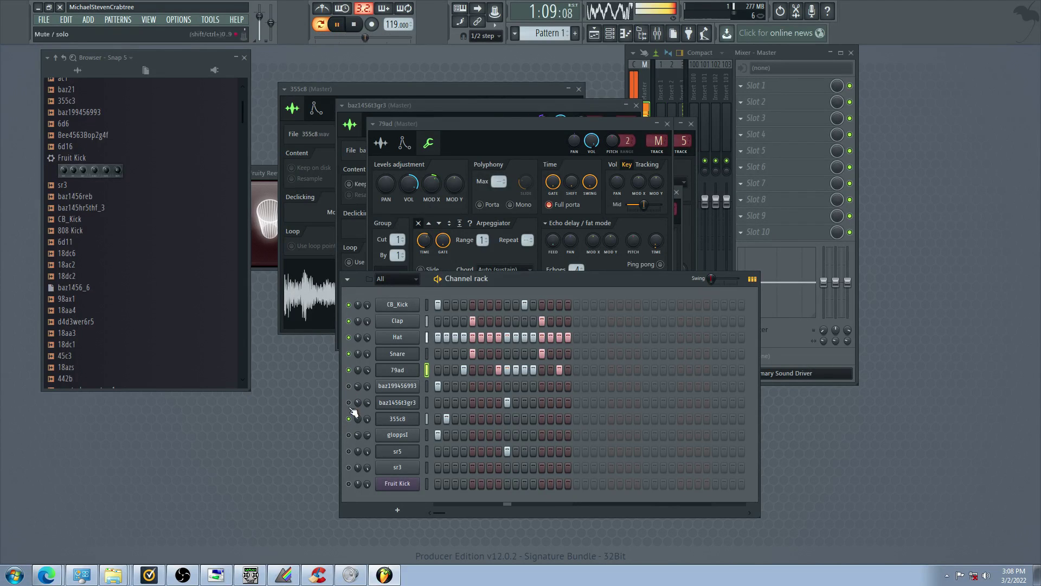
Audition baz1456t3gr3 and sr5 alongside 355c8 with Snare, 79ad and baz199456993 muted
click(348, 434)
click(349, 354)
click(348, 403)
click(349, 386)
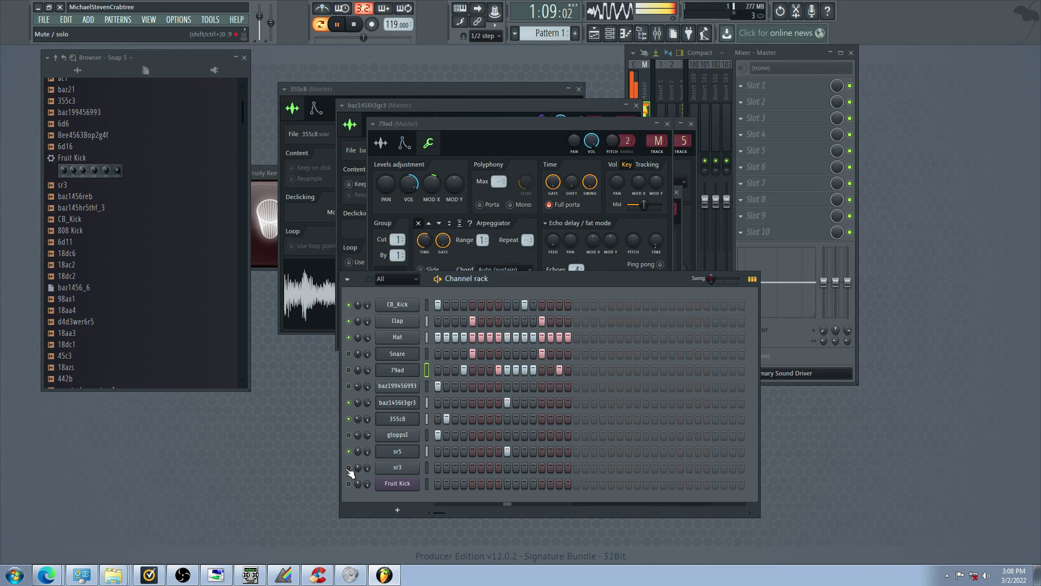
Check sr5's volume envelope and sample settings, and open gtoppsI's sample settings
click(396, 452)
click(414, 211)
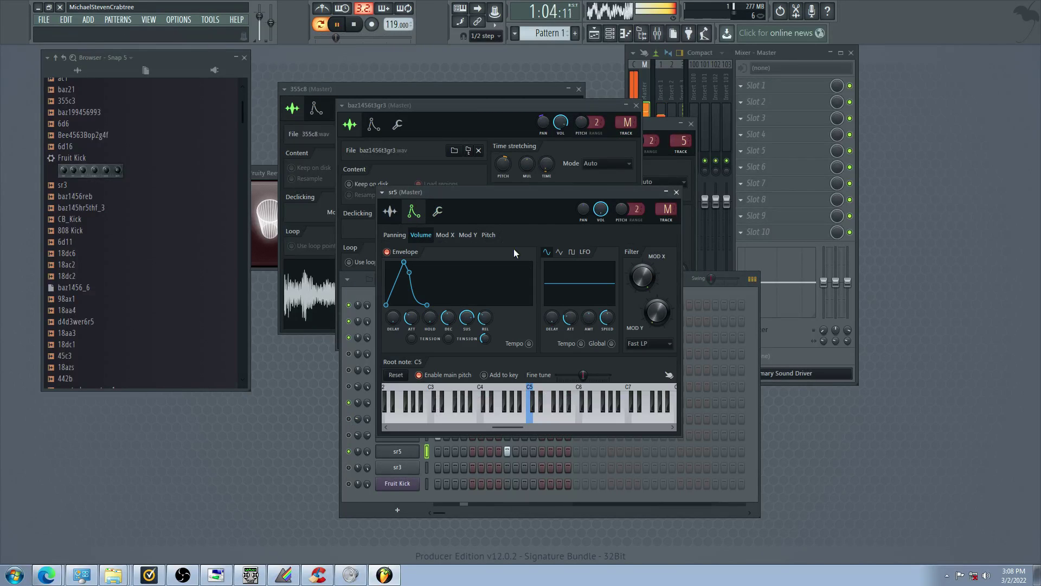
click(390, 211)
click(358, 496)
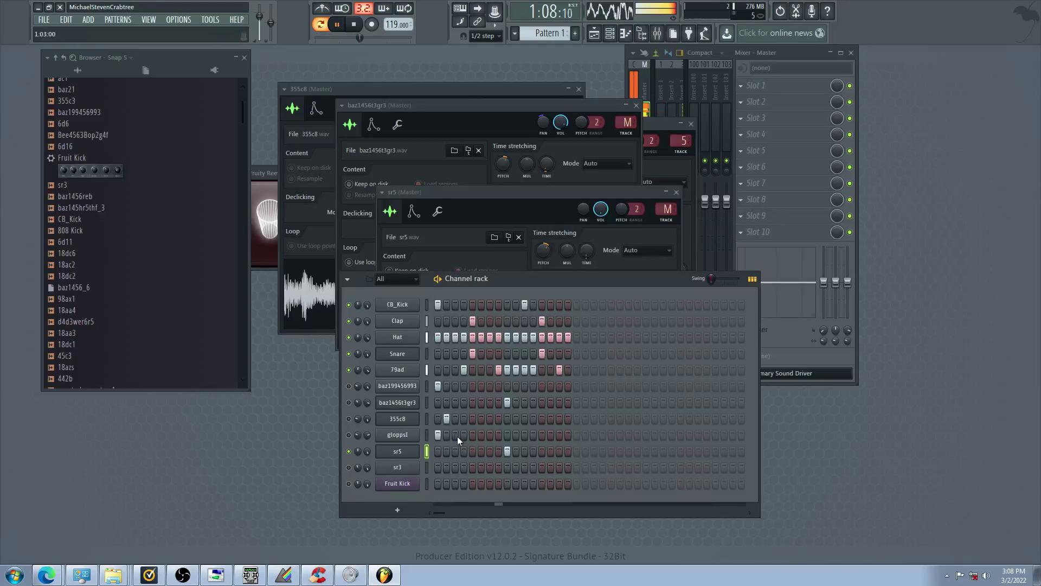
click(398, 436)
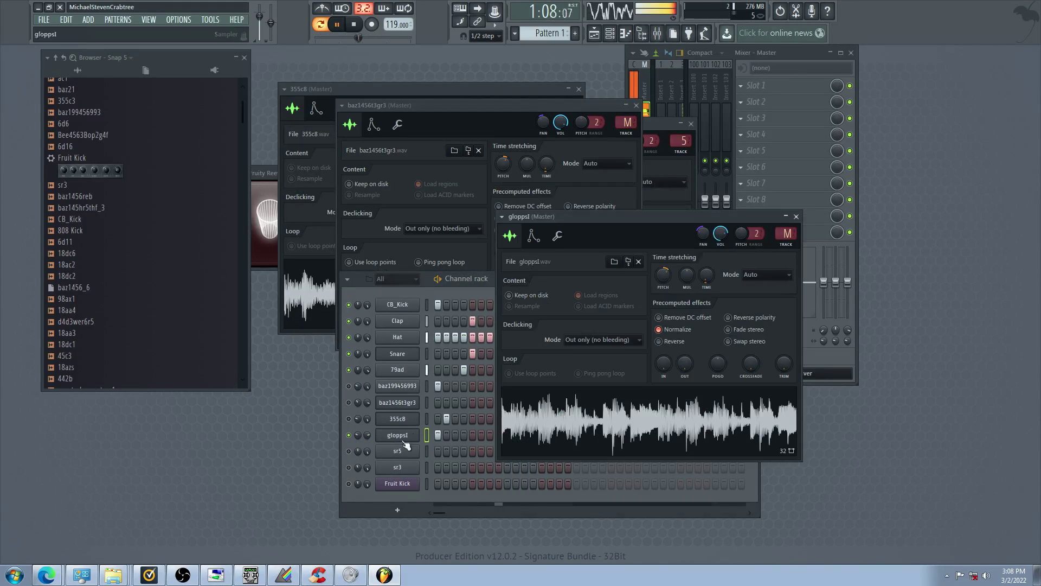
Adjust 355c8's pitch shift, with 355c8 and baz199456993 unmuted
click(350, 421)
click(349, 419)
click(404, 418)
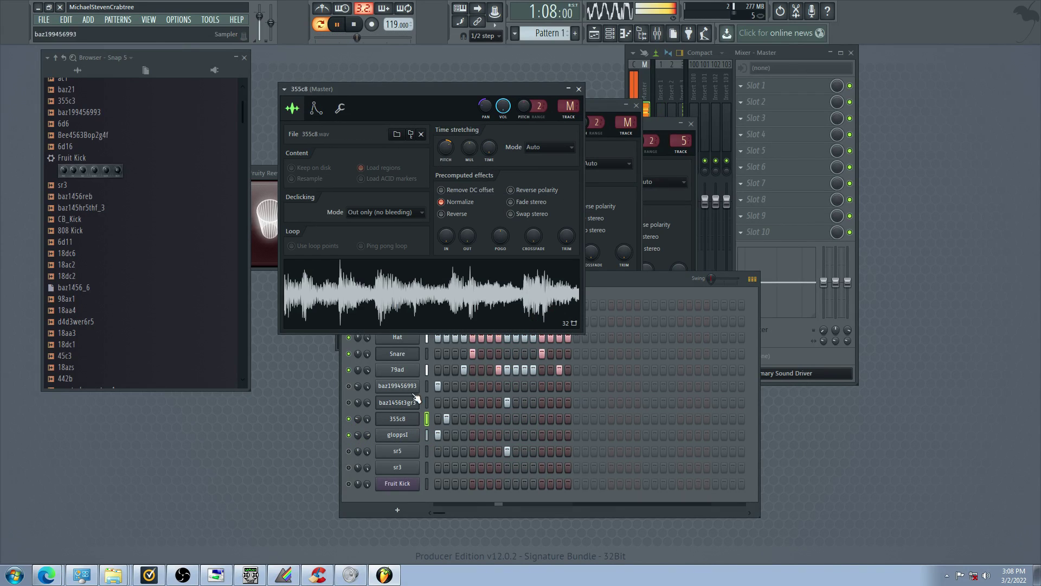
drag(448, 149, 490, 103)
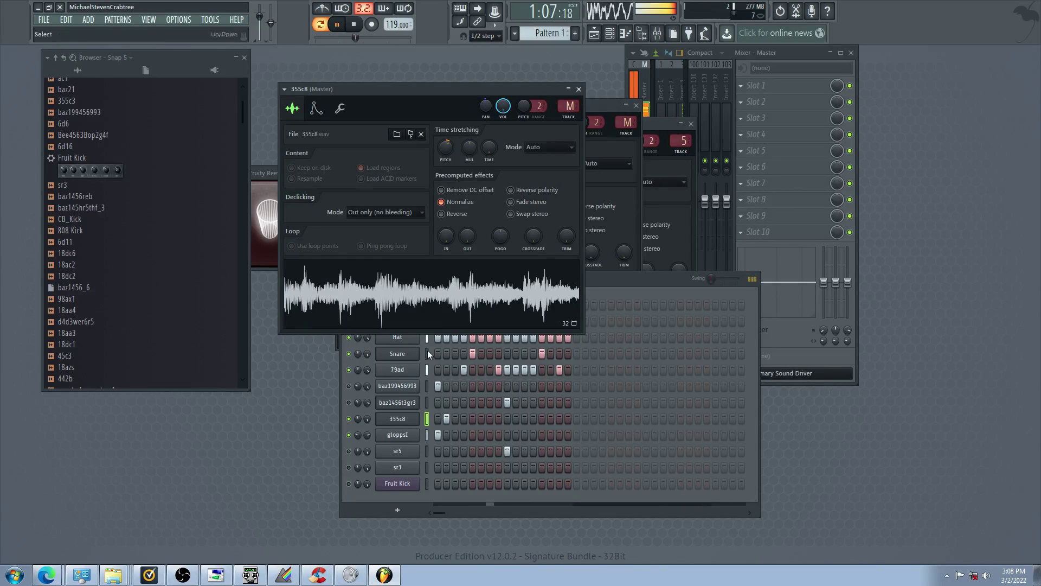
click(343, 380)
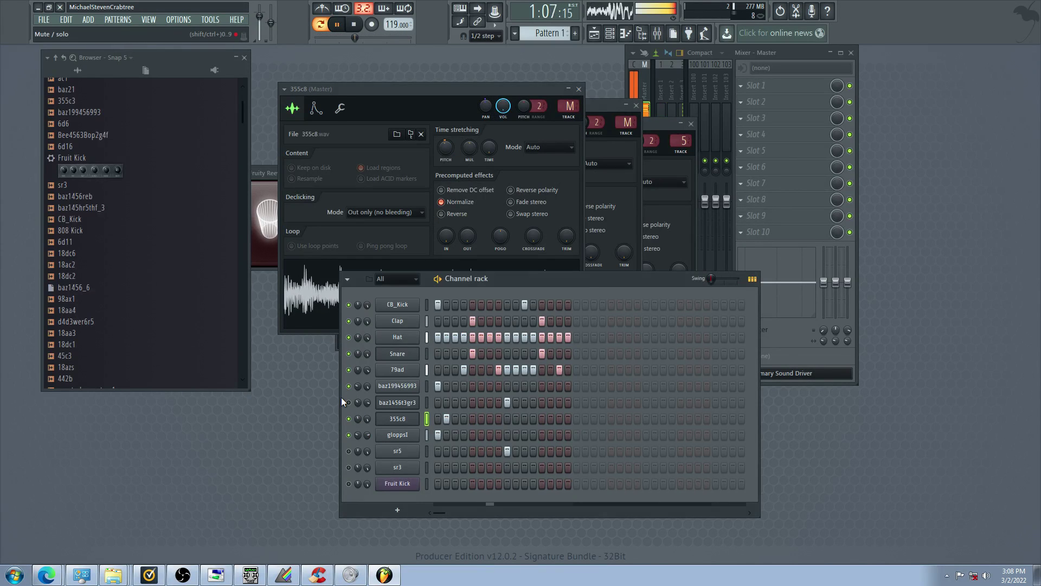
Thin out 79ad by clearing its hits on steps 9, 10 and 12
click(508, 370)
click(534, 373)
click(523, 370)
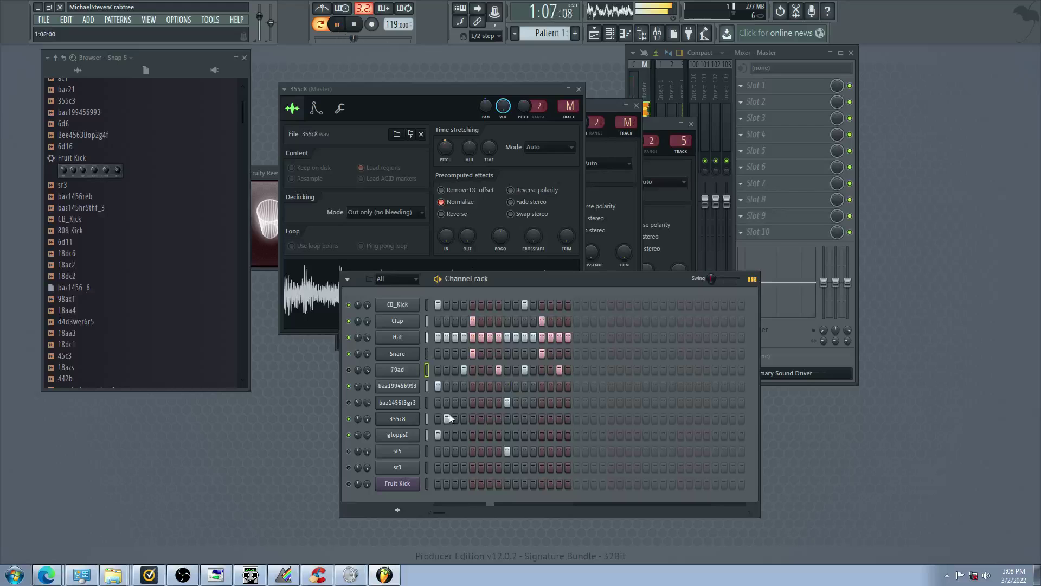
Raise 79ad's pitch shift and unmute the channel
click(398, 370)
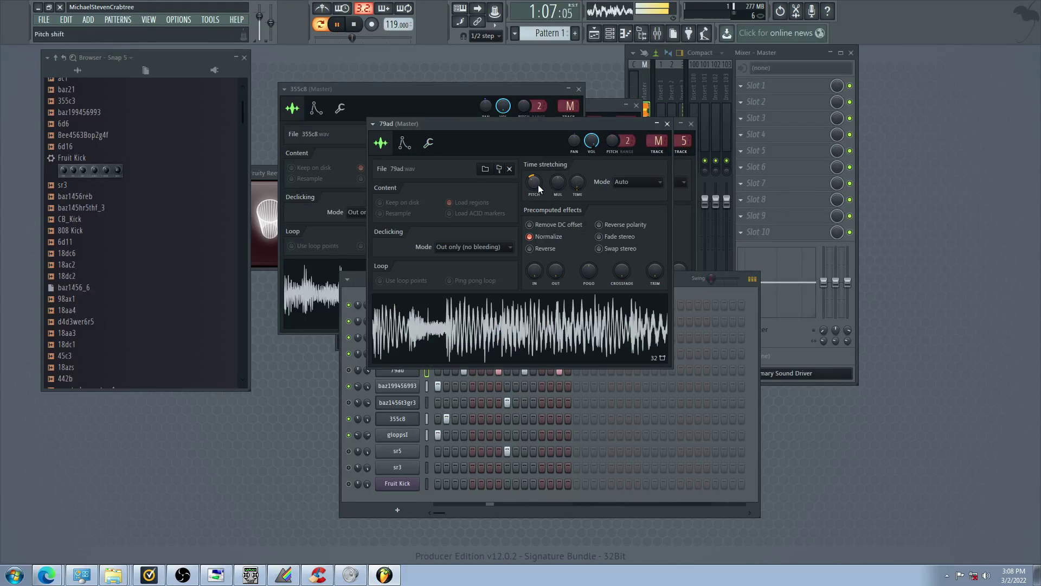
drag(538, 188, 540, 176)
click(356, 374)
click(356, 374)
click(349, 371)
Move 79ad's early hit from step 4 to step 1
click(446, 370)
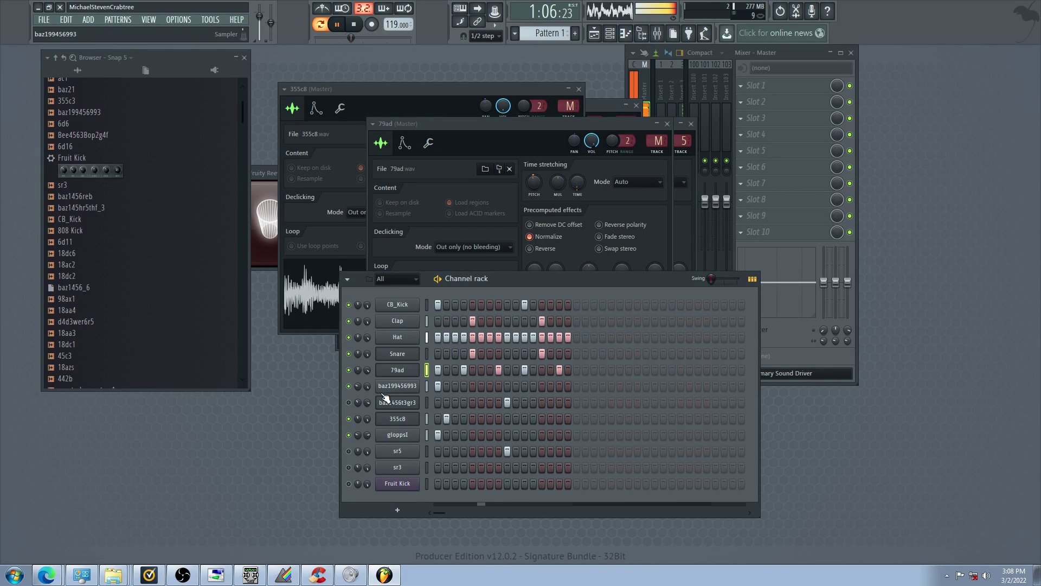
right_click(445, 372)
click(454, 373)
right_click(463, 373)
click(455, 372)
Mute 355c8, gtoppsI, 79ad and Hat, and unmute baz1456t3gr3 and sr3
click(350, 403)
click(349, 419)
click(349, 436)
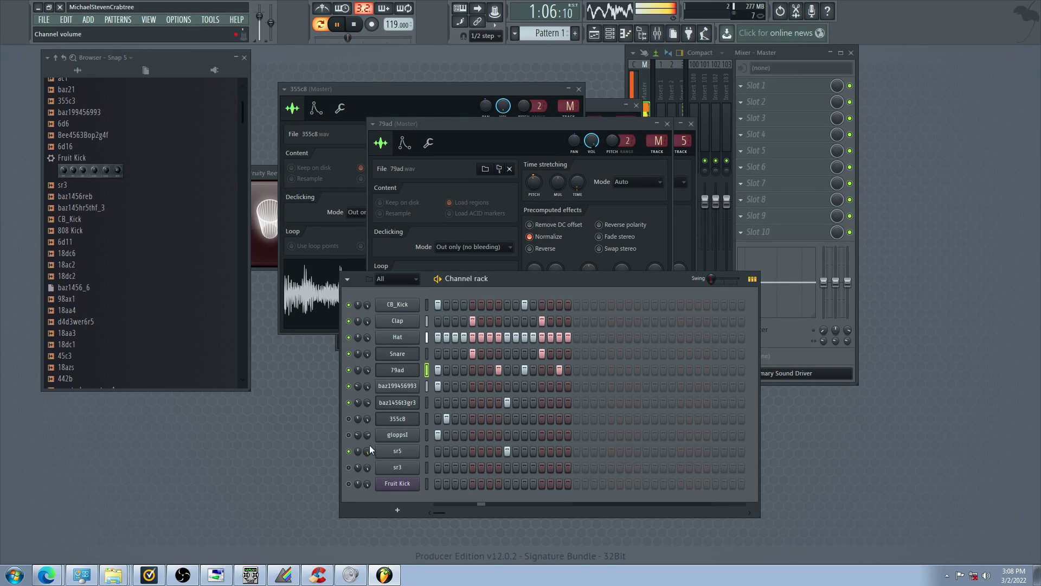
click(349, 370)
click(348, 338)
click(349, 468)
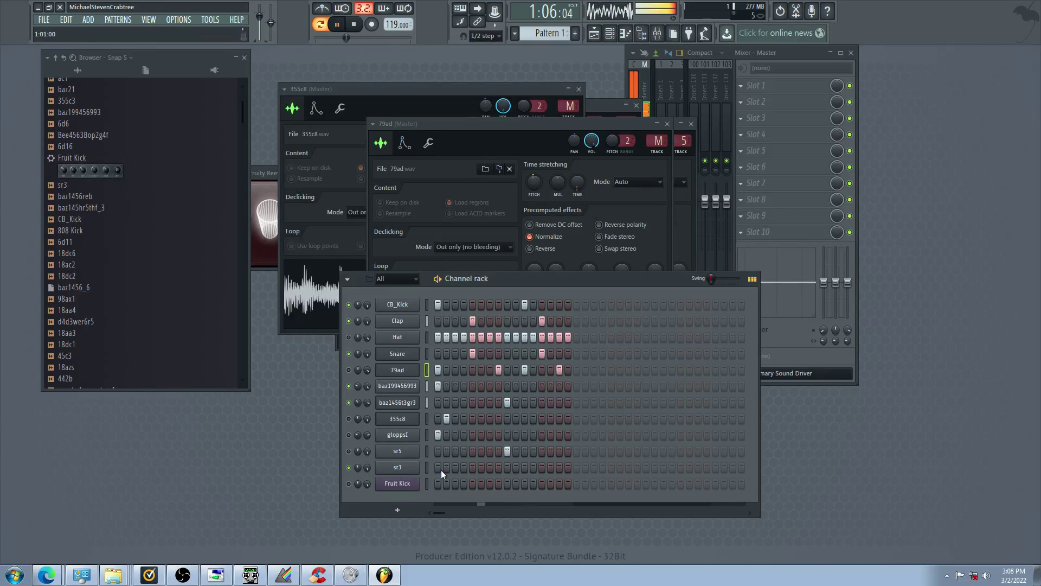
Audition sr5 in place of sr3, and mute baz1456t3gr3 so baz199456993 plays with the drums
click(427, 468)
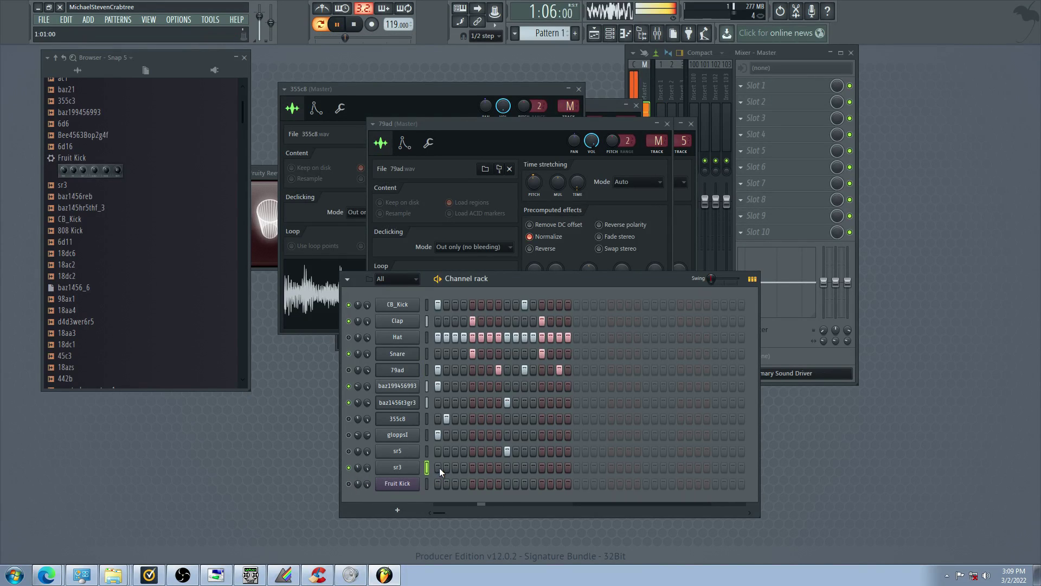
click(349, 451)
click(349, 468)
click(349, 419)
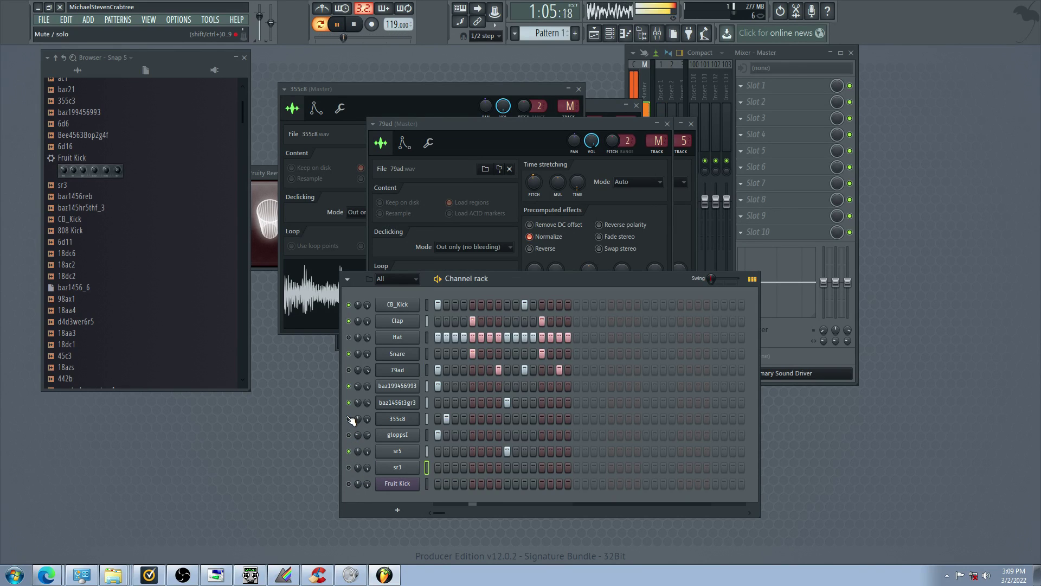
click(348, 418)
click(349, 403)
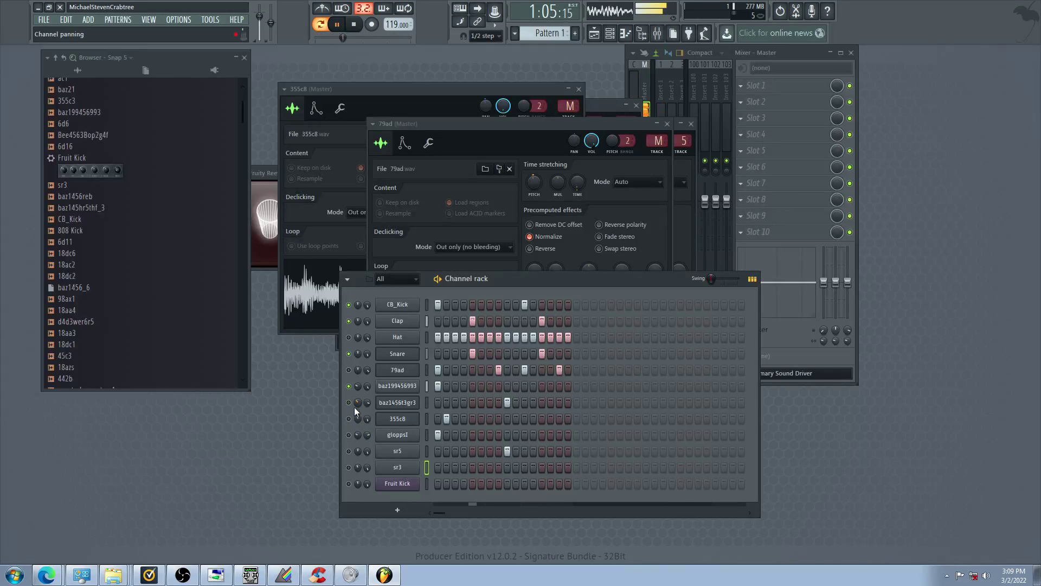
Check baz199456993's sample settings and levels adjustment, and unmute 79ad
click(398, 386)
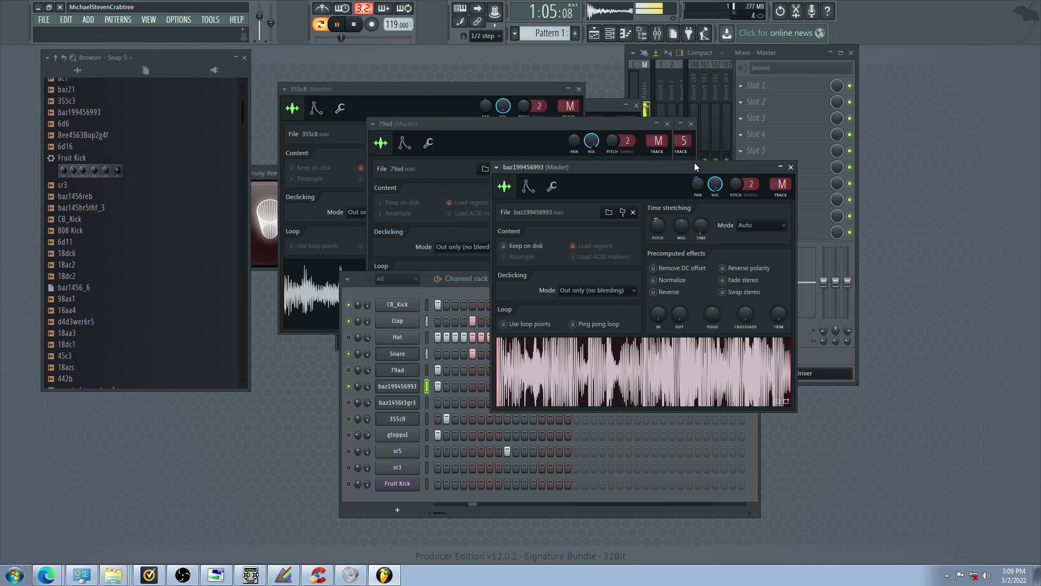
click(552, 186)
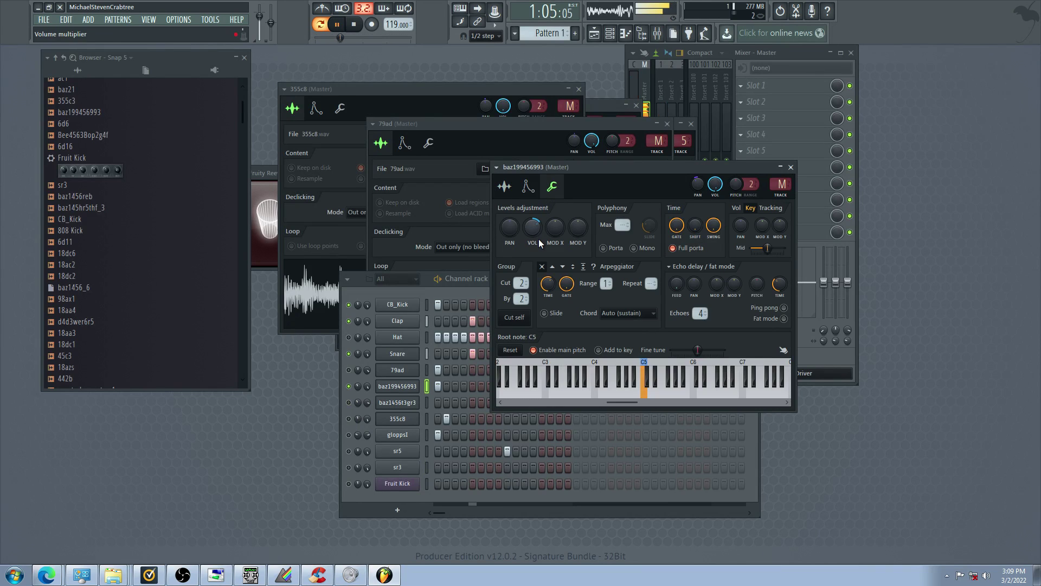
click(348, 370)
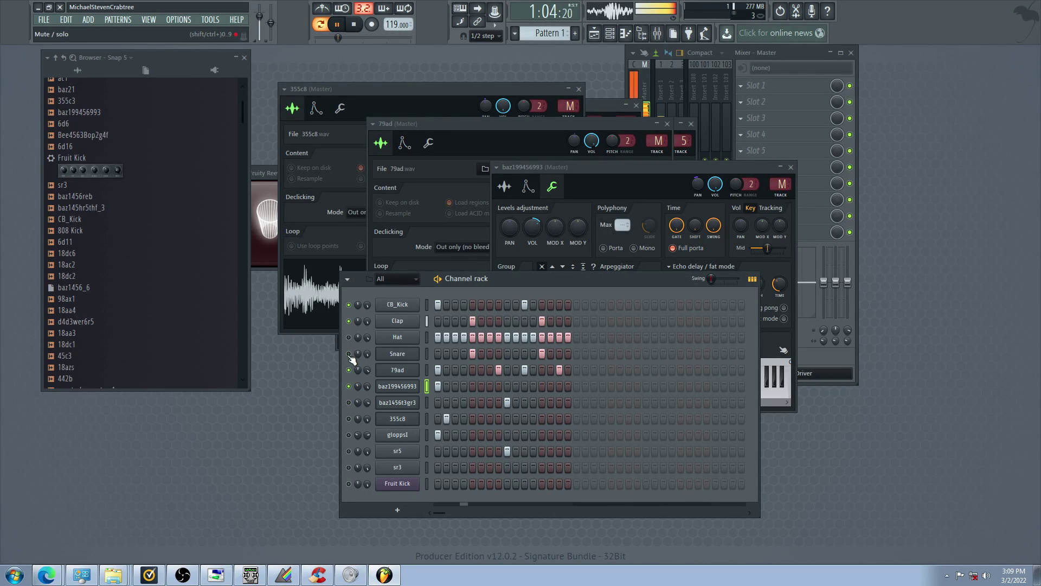
Raise baz1456t3gr3's pitch shift, unmute it and mute 355c8
click(398, 403)
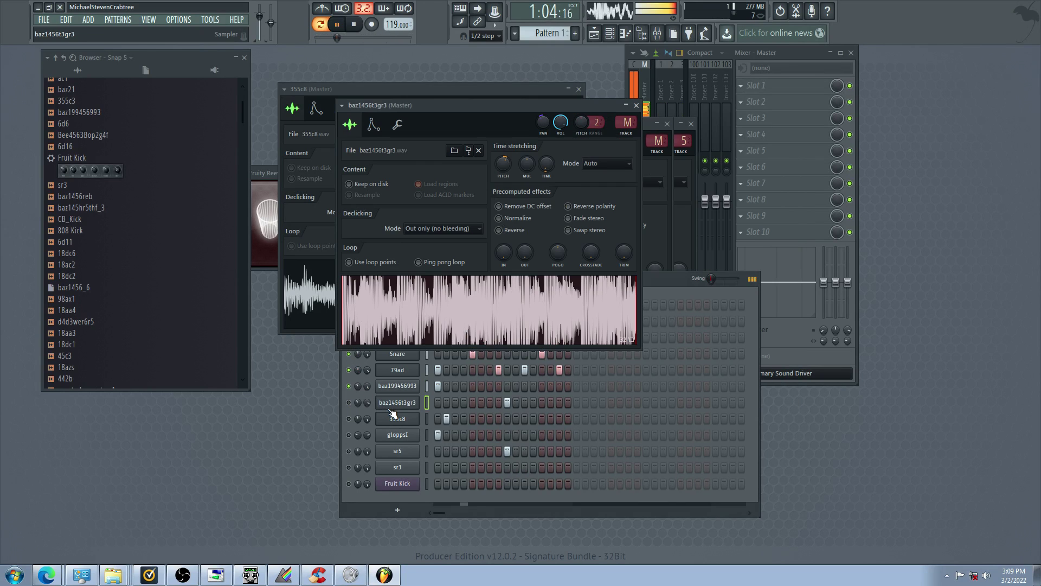
drag(503, 167, 502, 160)
click(346, 395)
click(348, 403)
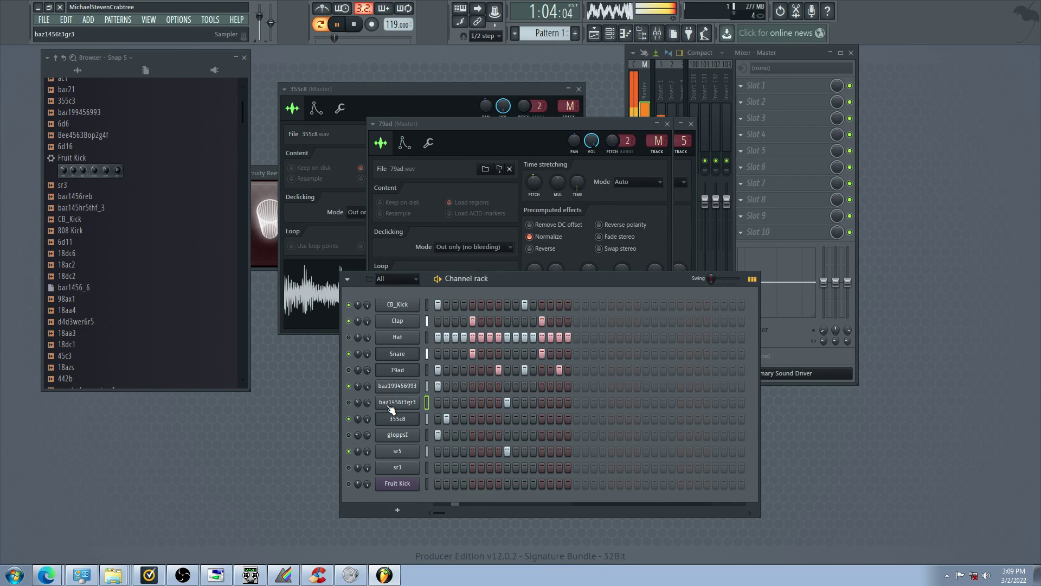
click(493, 164)
click(349, 419)
click(353, 402)
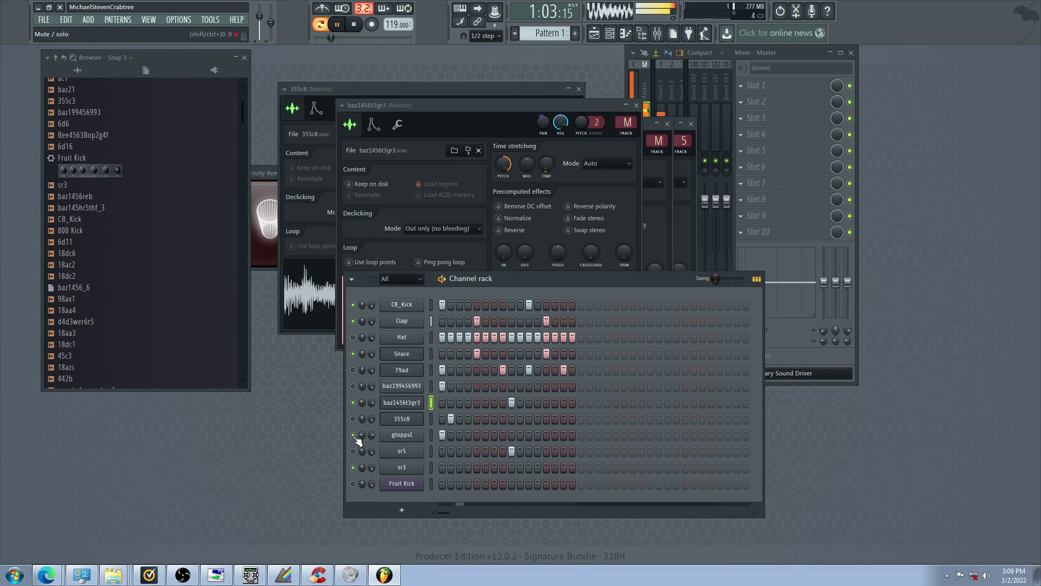
Lower baz1456t3gr3's pitch shift and place its hits on steps 7 and 9
click(410, 405)
click(410, 405)
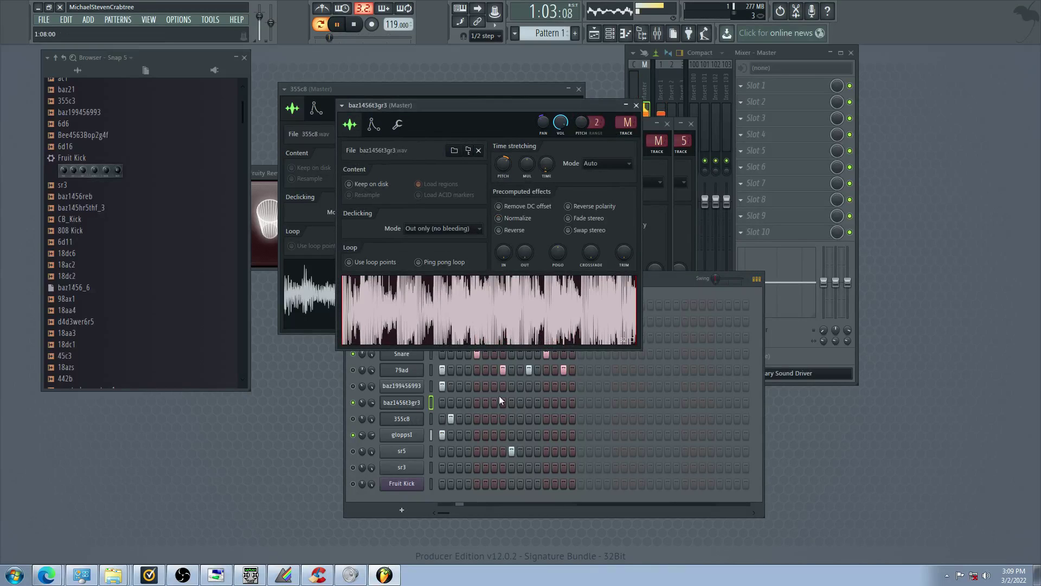
click(511, 402)
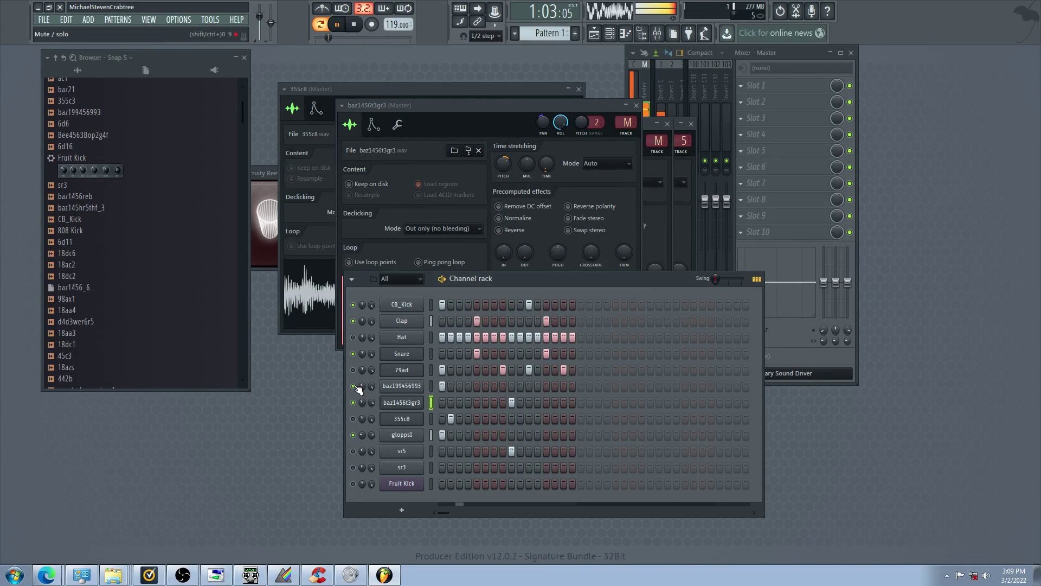
click(495, 402)
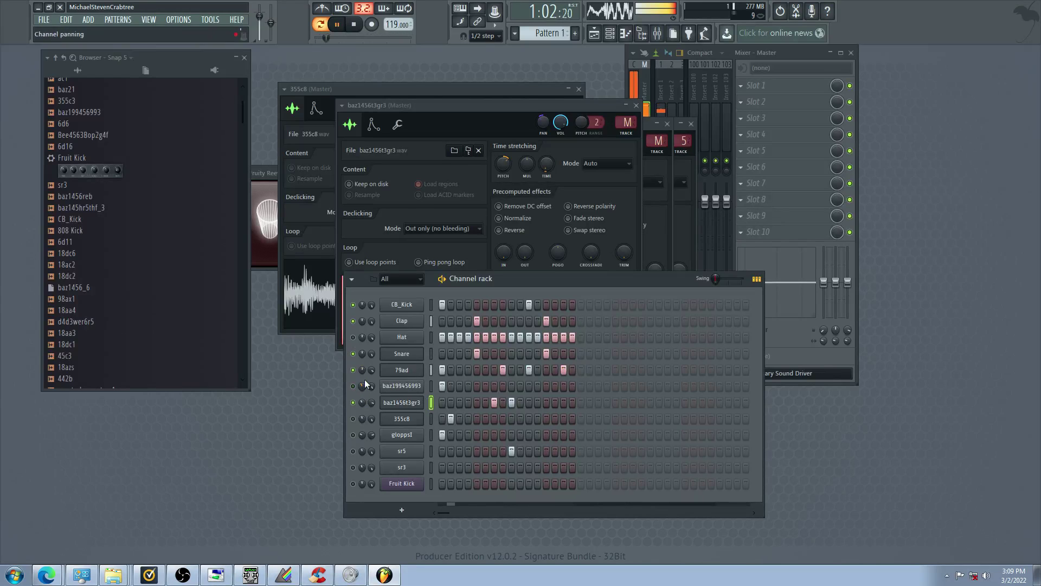
Replace 79ad's hits with steps 7 and 9, and clear baz199456993's hit on step 1
drag(444, 373, 565, 374)
click(495, 370)
click(512, 371)
click(432, 386)
Unmute gtoppsI, keep 355c8 muted, and raise 79ad's pitch shift
click(353, 435)
click(353, 418)
click(402, 374)
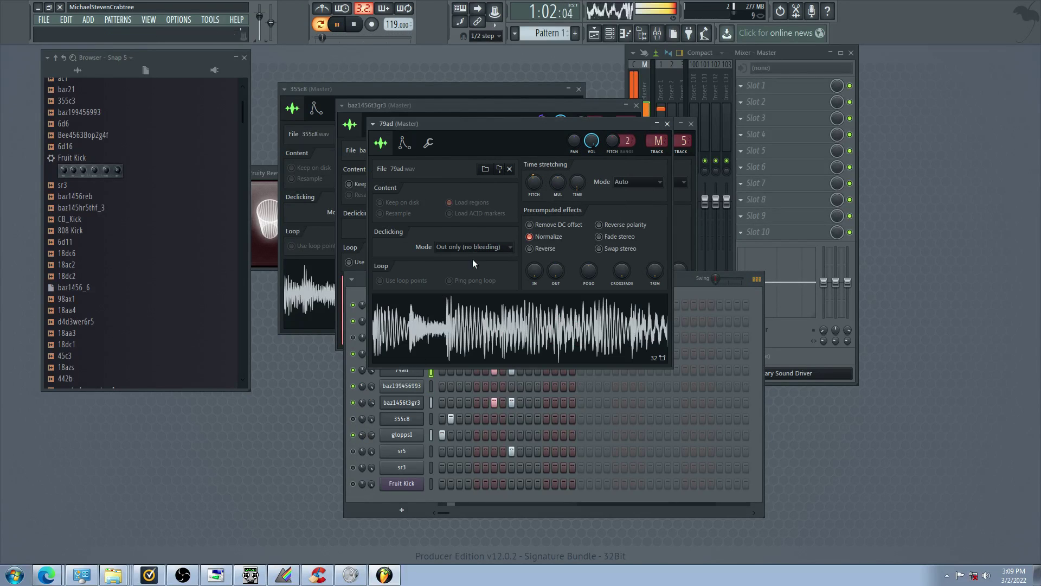
click(376, 400)
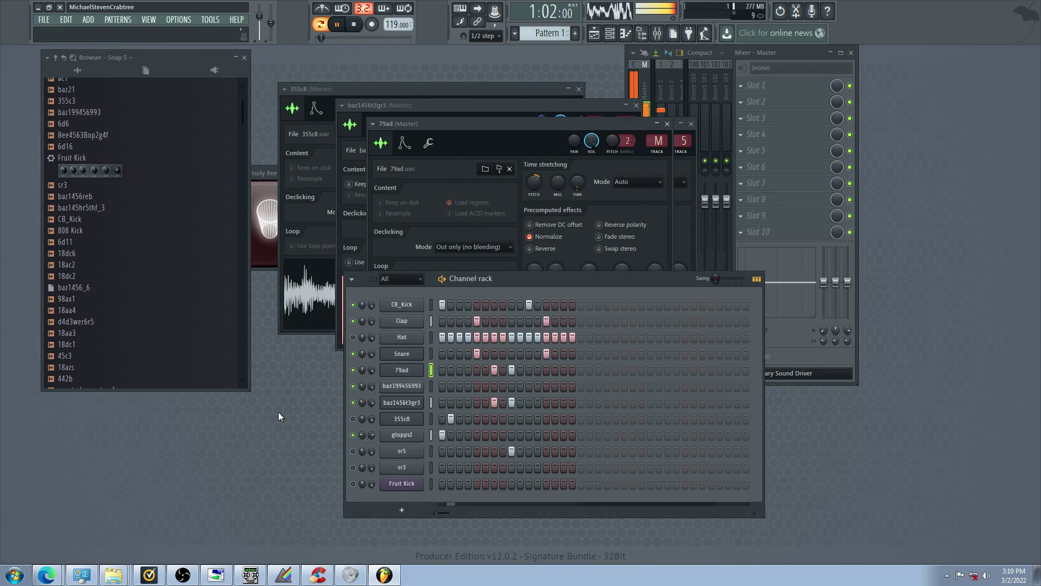
Load the 98ax1 sample from the browser into the 79ad channel
drag(225, 300, 330, 356)
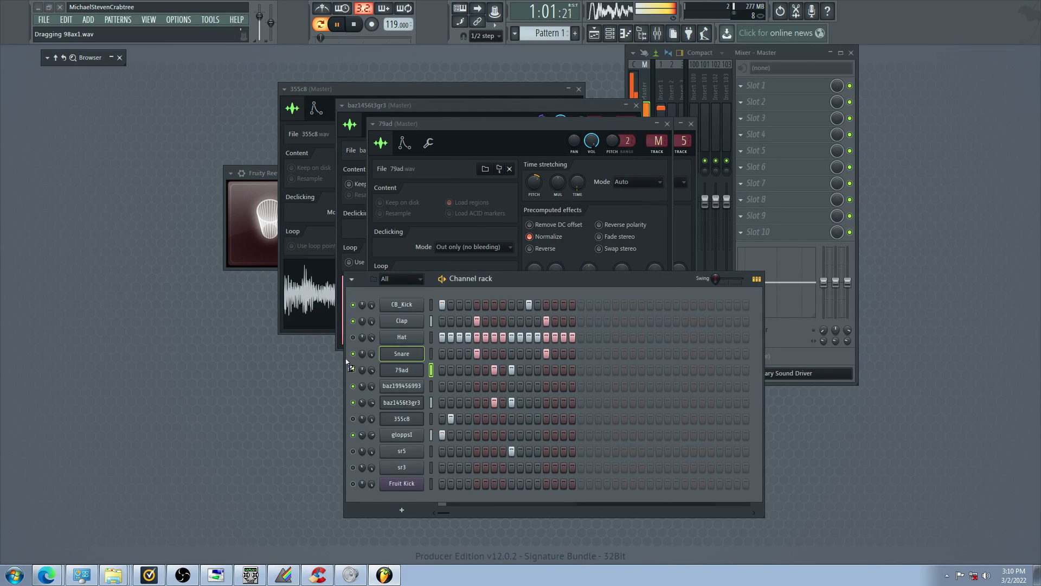
drag(413, 381, 412, 373)
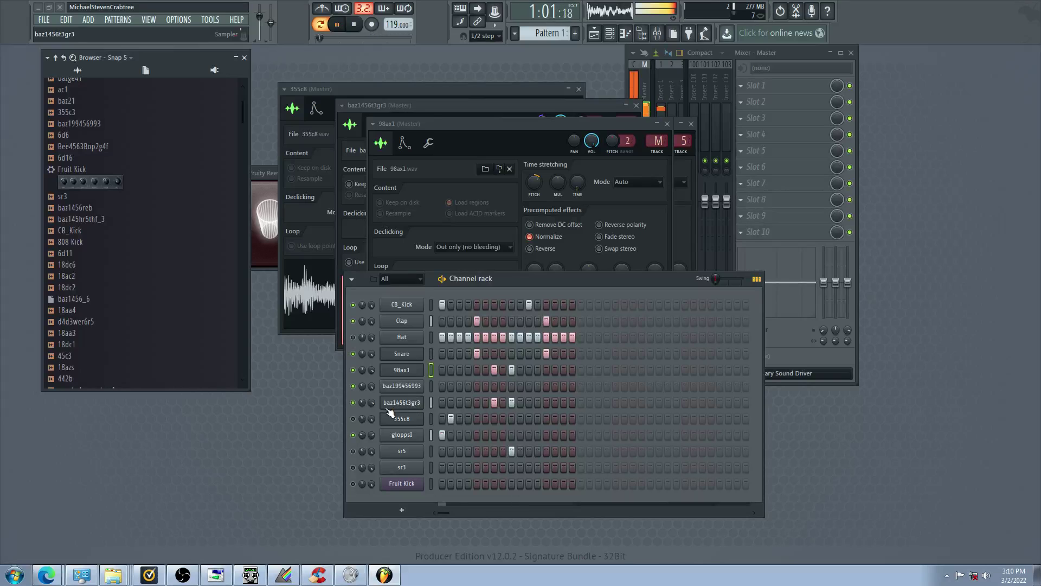
Mute baz199456993 and gtoppsI, and unmute sr5 and baz1456t3gr3 to play with 98ax1
click(353, 387)
click(353, 402)
click(352, 435)
click(353, 451)
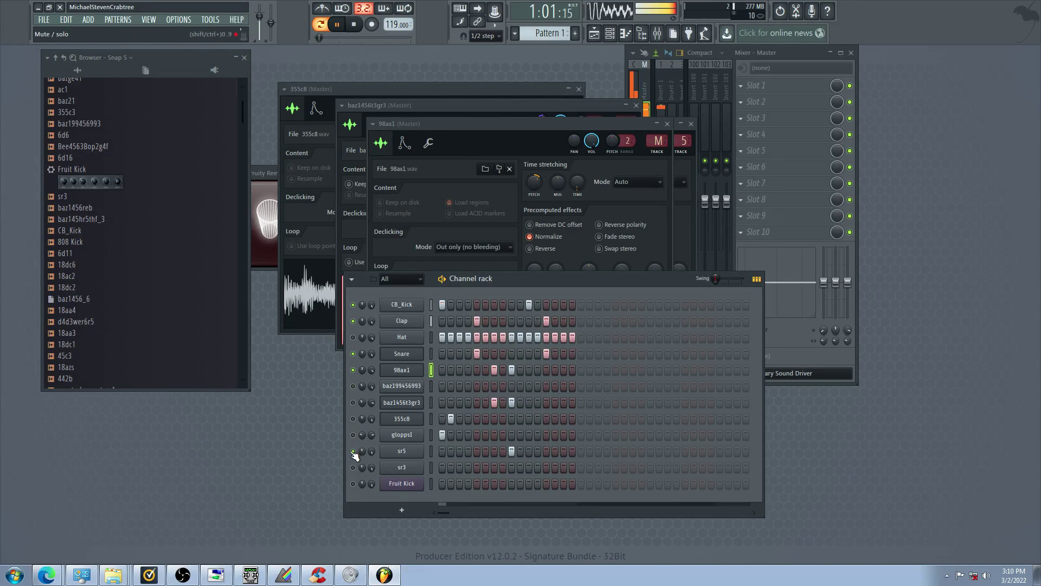
click(353, 402)
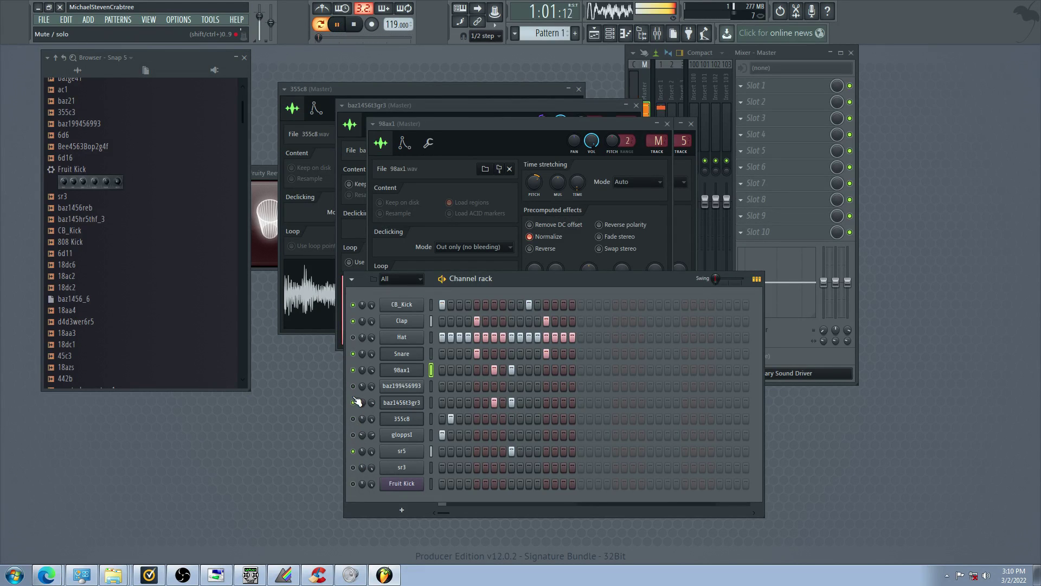
Raise the pitch shift in 98ax1's sample settings
click(494, 371)
click(495, 251)
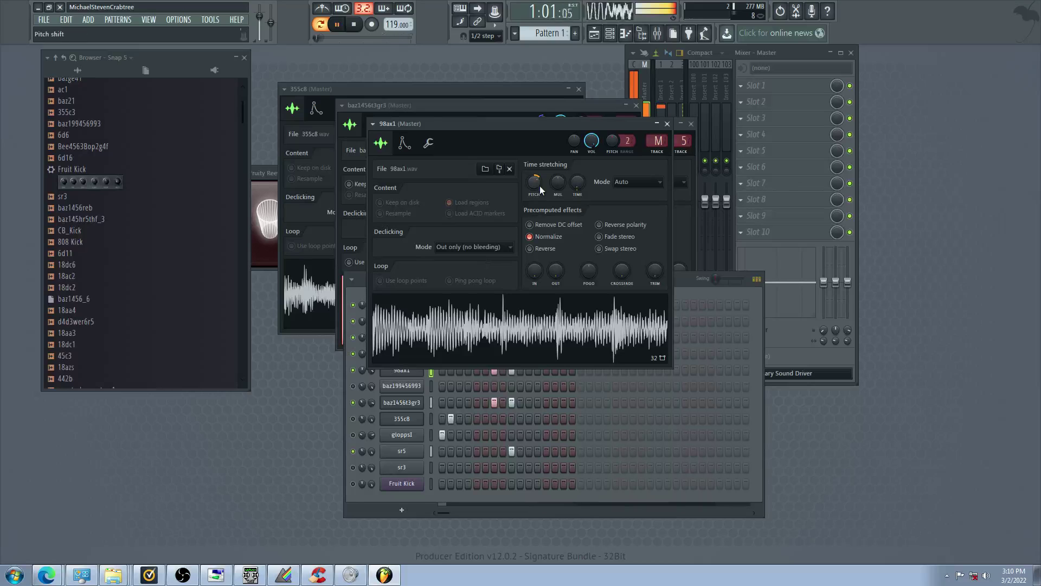
click(428, 143)
click(382, 145)
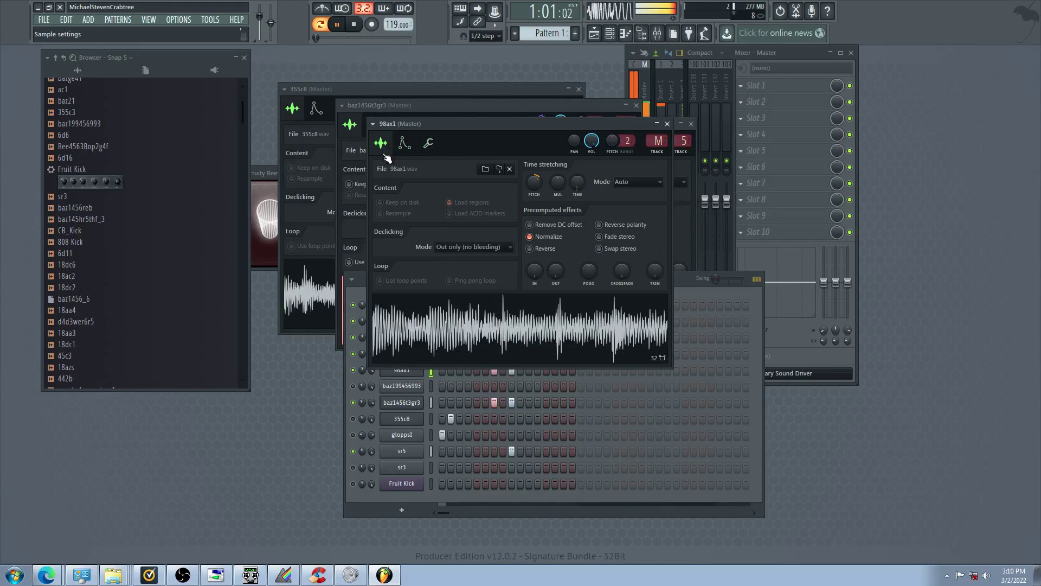
drag(538, 186, 537, 178)
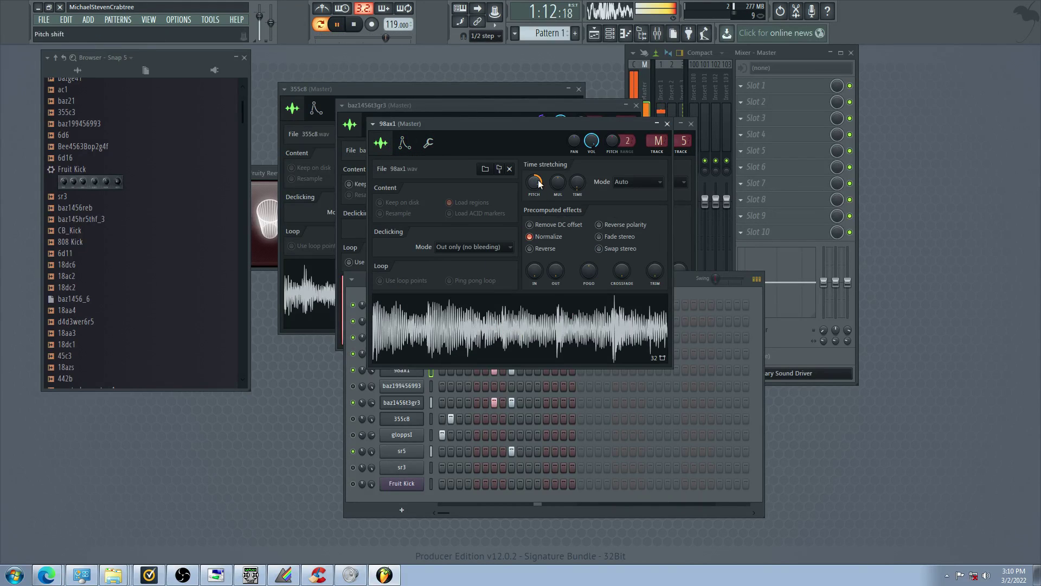
Mute baz1456t3gr3 and sr5, and unmute baz199456993, 355c8 and gtoppsI to play with 98ax1
click(357, 425)
click(354, 372)
click(354, 435)
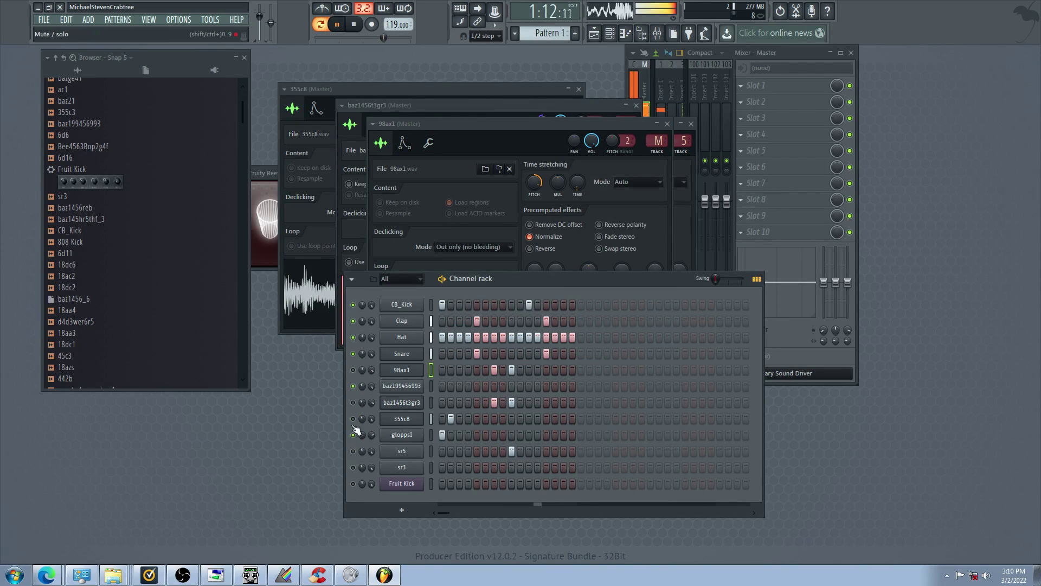
click(353, 370)
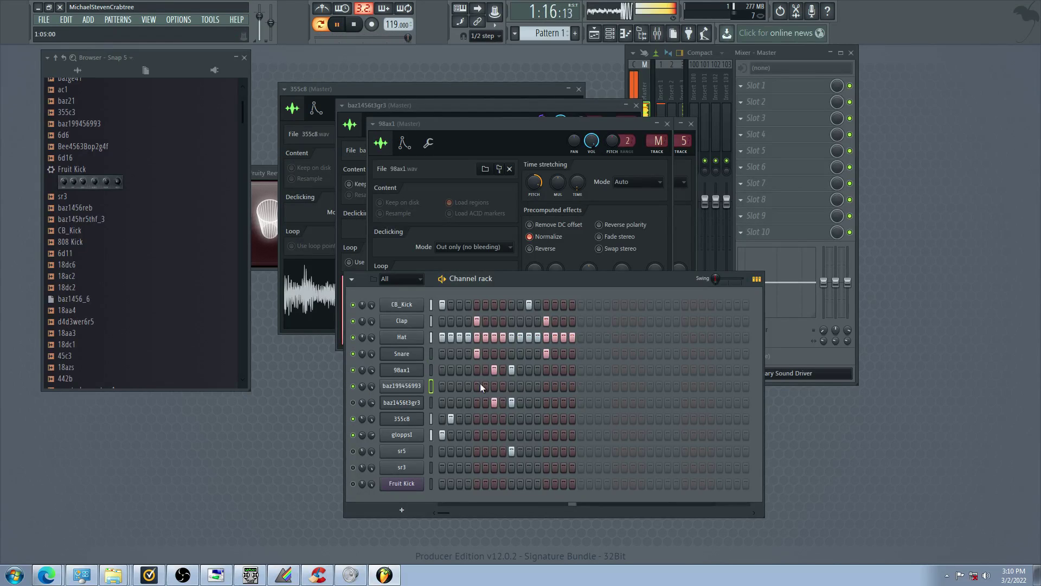
Replace 98ax1's hits with a single hit on step 1, mute gtoppsI and 355c8, and unmute baz1456t3gr3
click(442, 371)
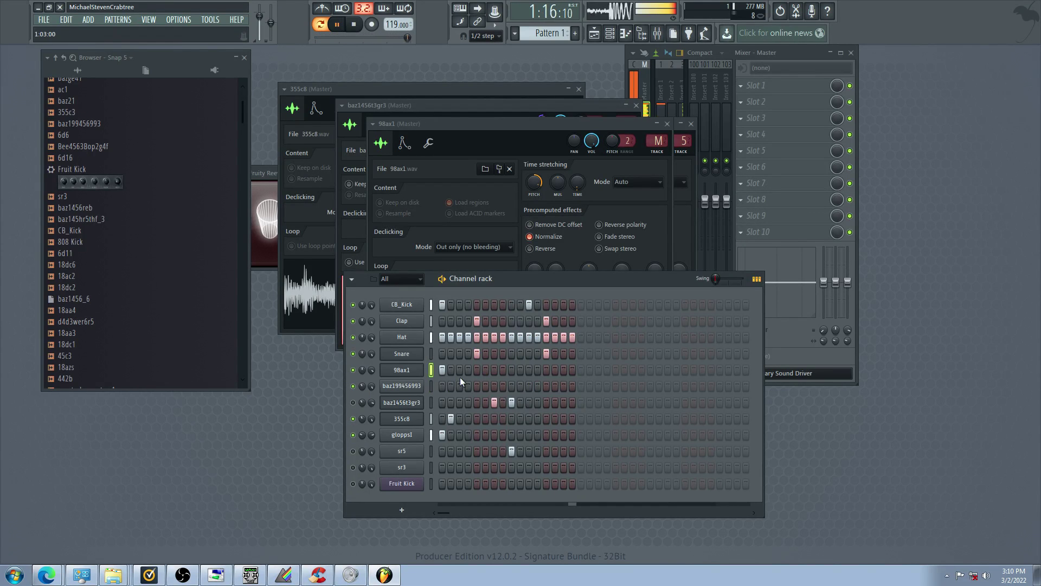
click(353, 434)
click(353, 403)
click(353, 419)
Lower the pitch shift of baz1456t3gr3 and reduce the sustain in its volume envelope
click(402, 403)
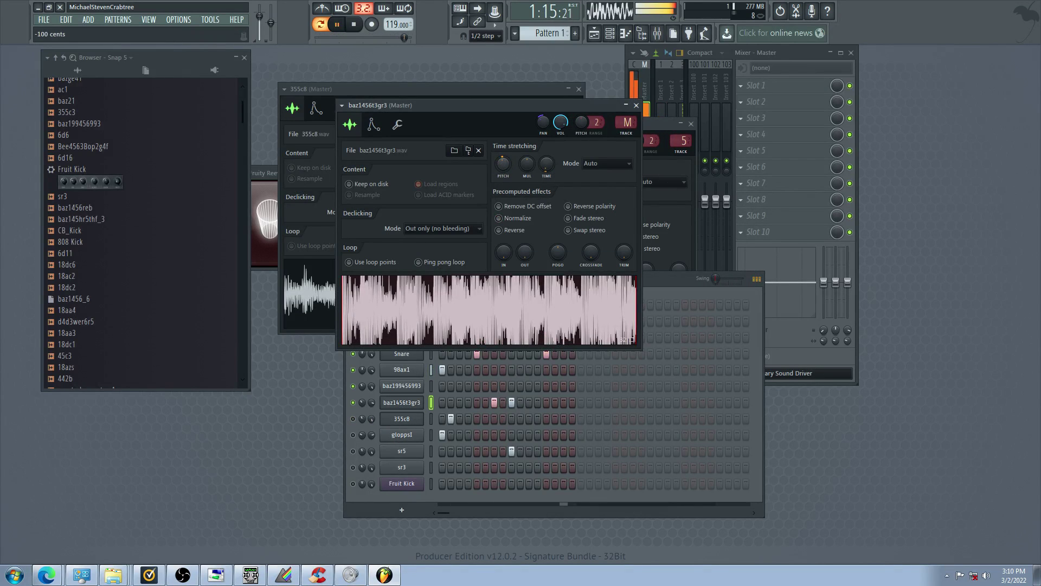
drag(499, 162, 499, 169)
click(374, 125)
drag(427, 231, 427, 242)
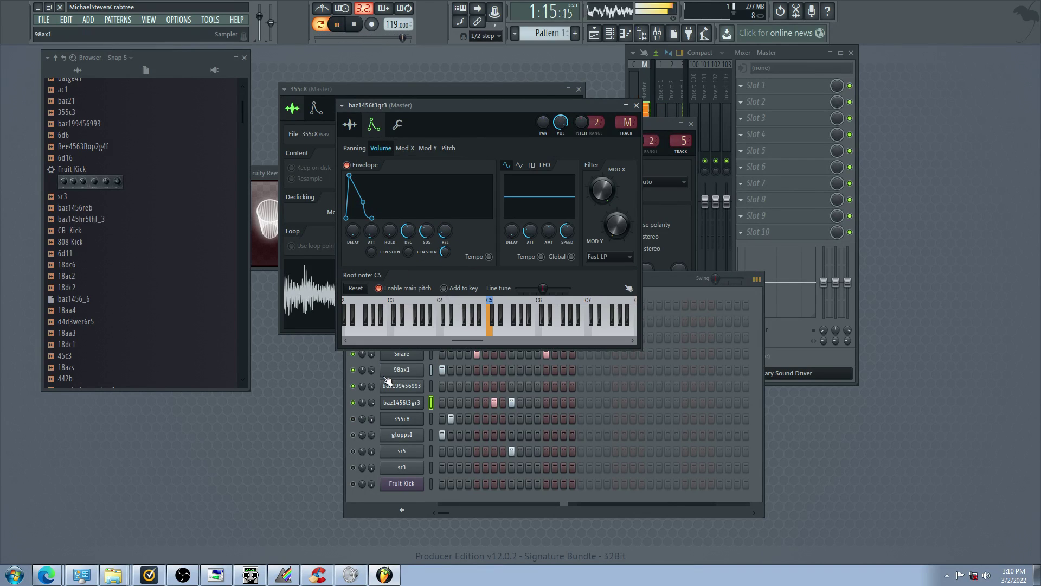
Mute baz1456t3gr3, unmute 355c8, and lower the pitch shift of 98ax1
click(353, 402)
click(353, 418)
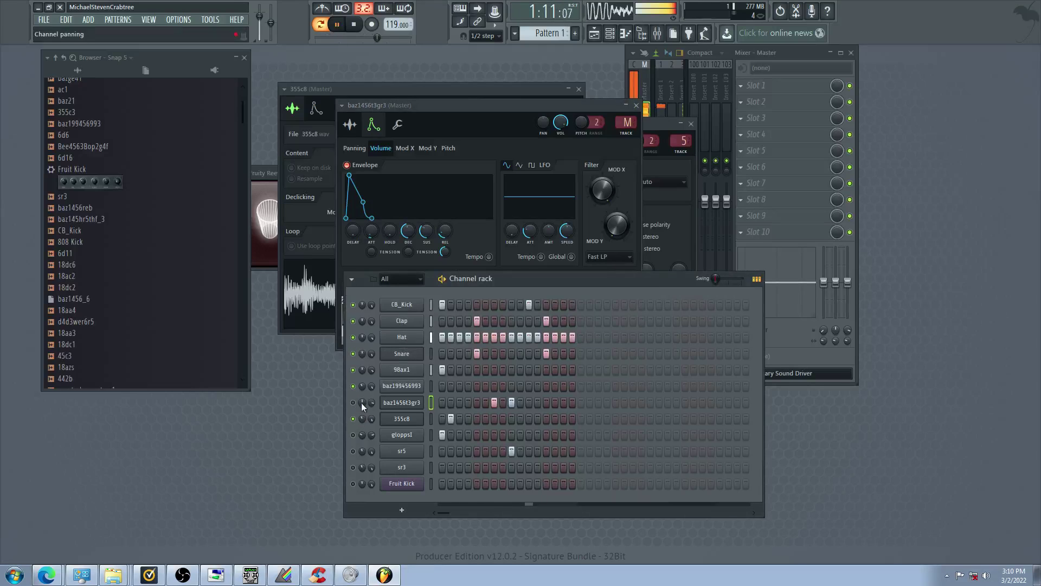
click(406, 370)
drag(534, 182, 534, 187)
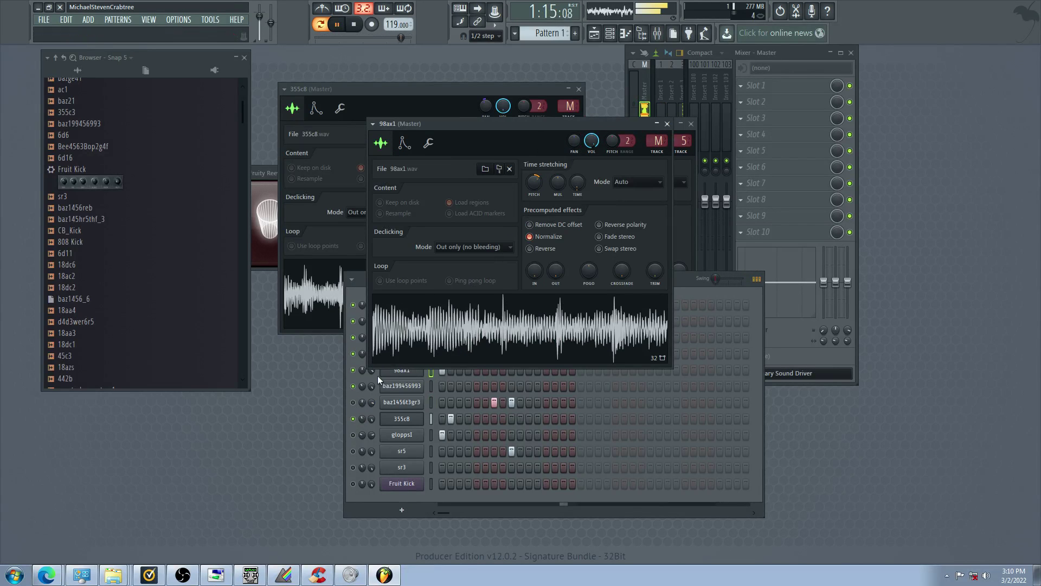
click(368, 392)
click(353, 419)
click(353, 452)
click(353, 435)
click(354, 402)
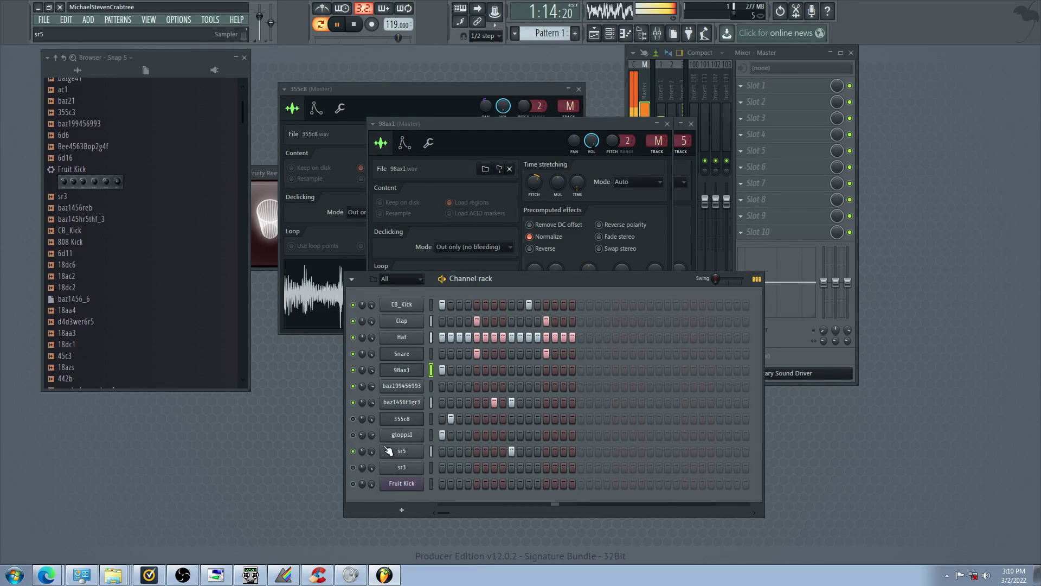
Fill steps 1 to 7 of the gtoppsI channel and unmute it alongside sr5, with 355c8 muted
click(353, 418)
drag(452, 434, 494, 434)
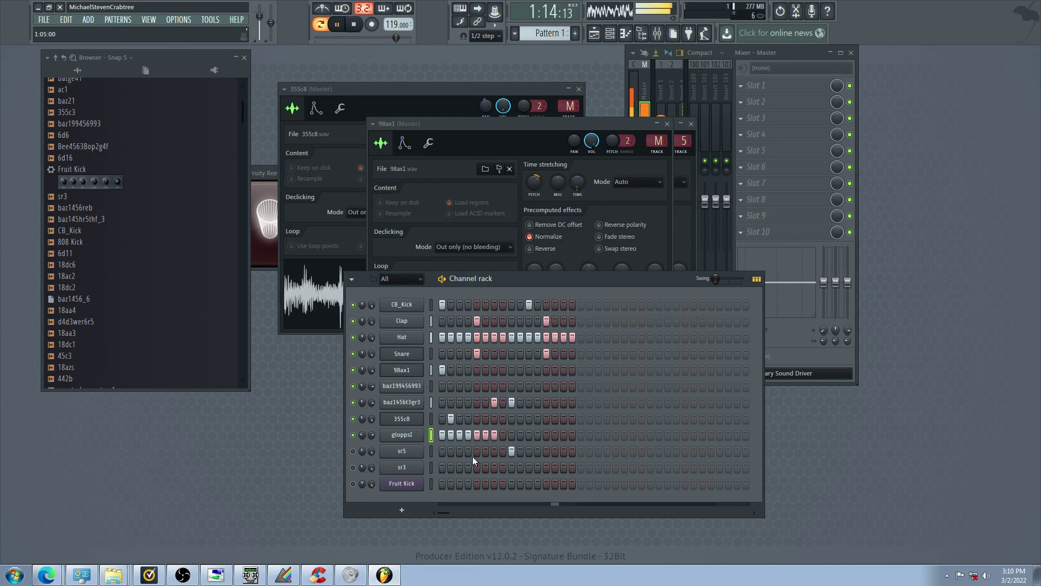
click(353, 450)
click(353, 419)
Reduce the decay and sustain in the volume envelope of gtoppsI
click(401, 434)
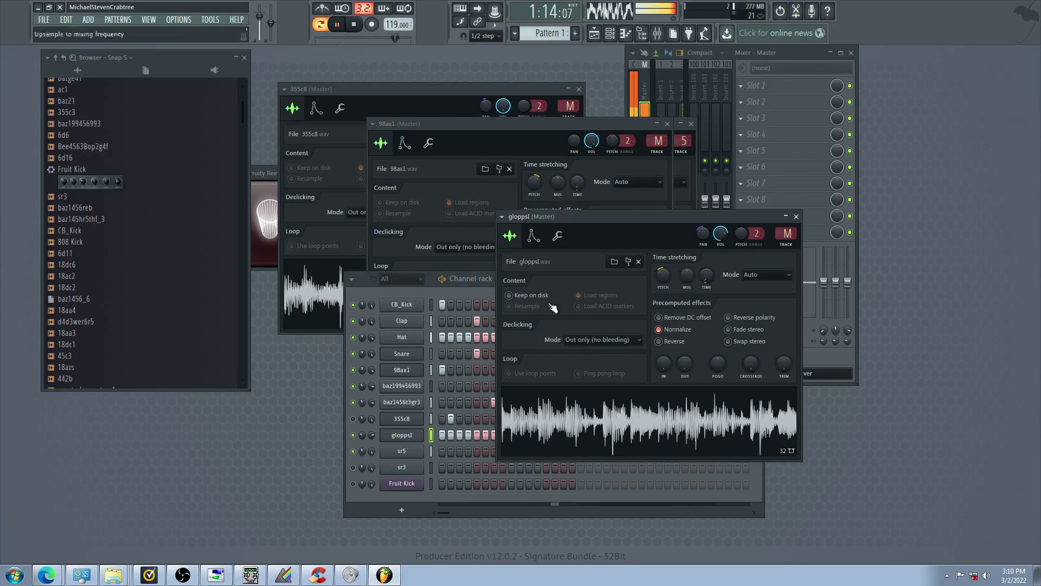
click(534, 235)
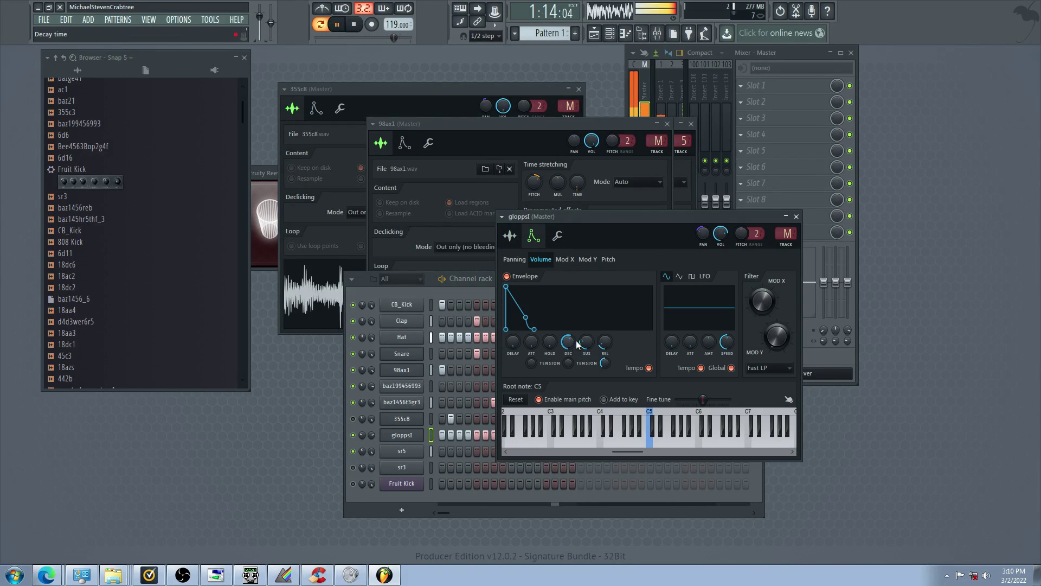
drag(582, 343, 583, 345)
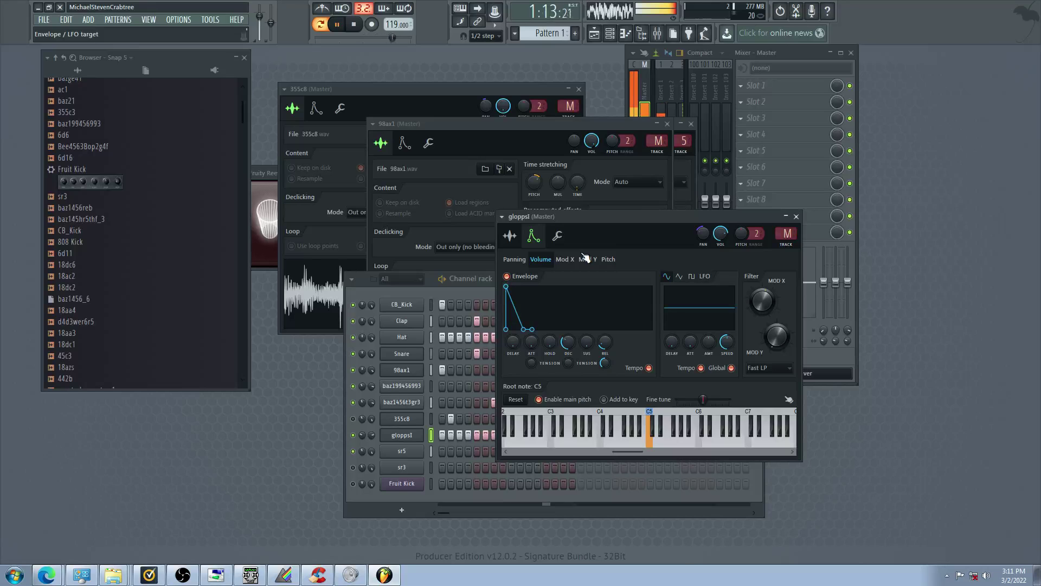
Audition the beat without Clap and Hat, toggling Snare and 98ax1, with baz199456993 and baz1456t3gr3 unmuted
click(353, 402)
click(353, 387)
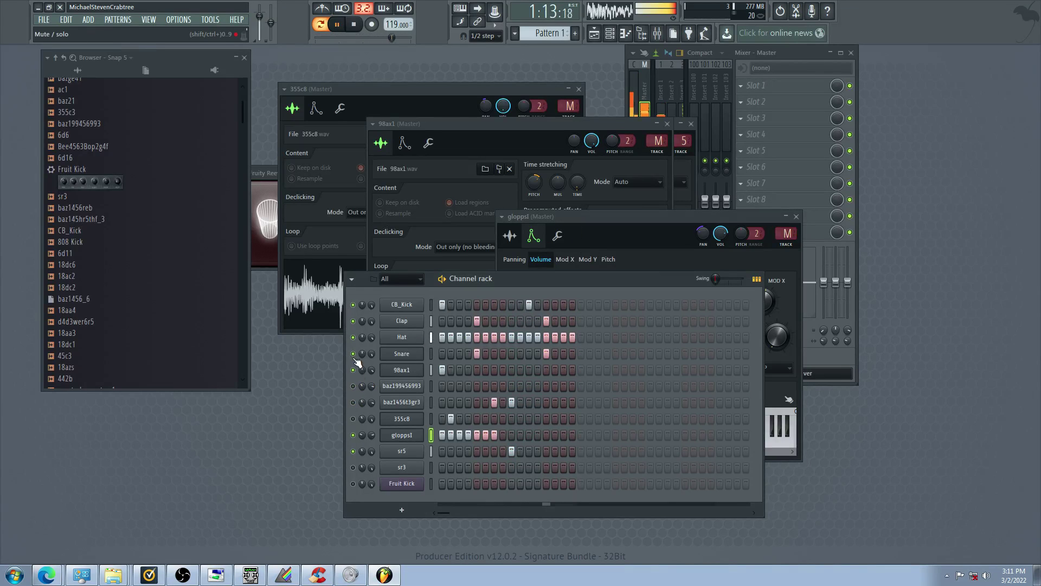
click(353, 321)
click(353, 353)
click(353, 370)
click(354, 386)
click(353, 401)
click(353, 370)
Try a lower pitch shift on the 98ax1 sample, check its miscellaneous settings, and raise the pitch shift
click(393, 372)
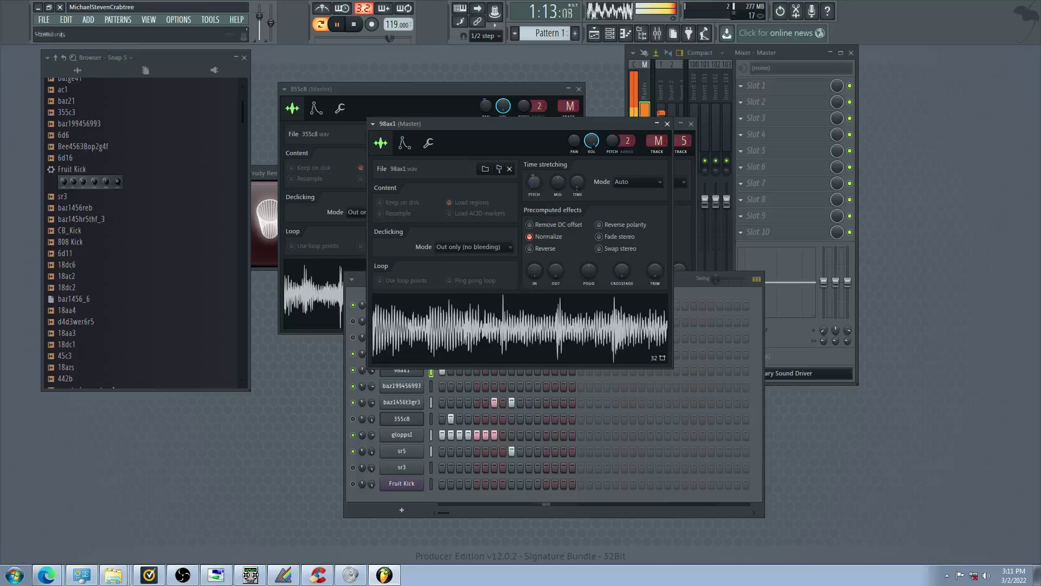
drag(534, 183, 534, 194)
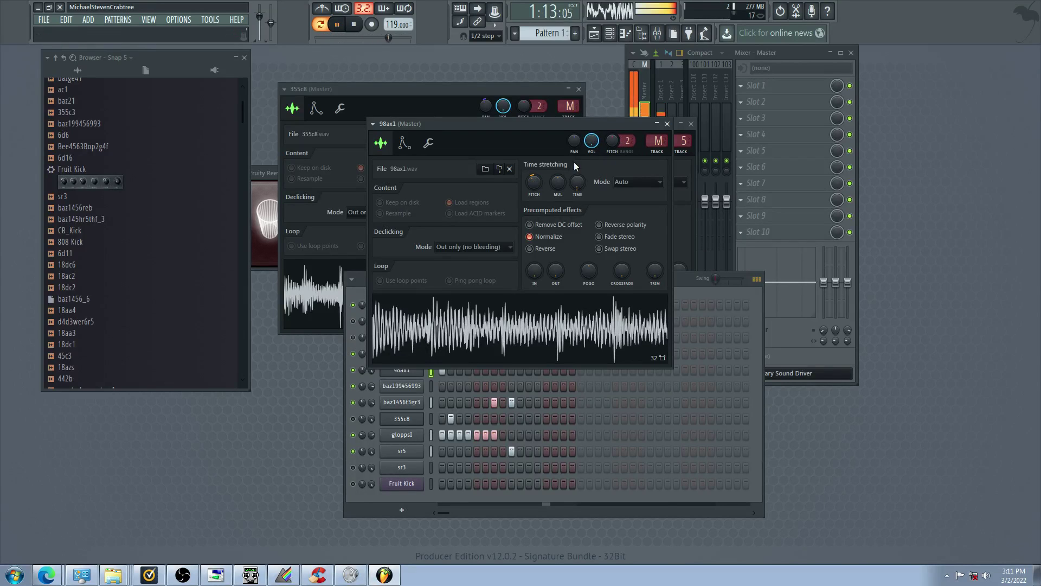
click(428, 142)
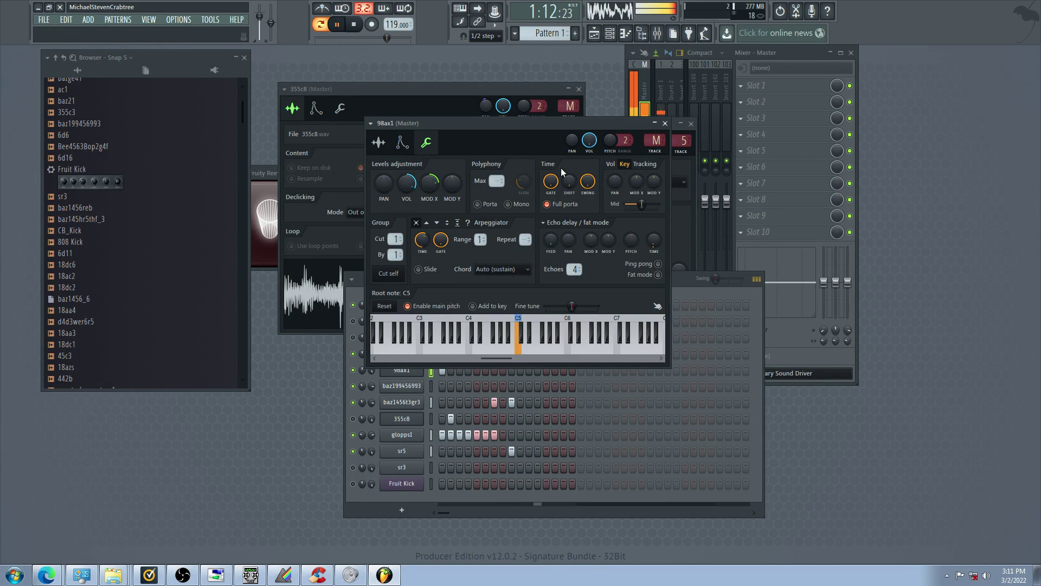
click(380, 144)
drag(533, 183, 532, 158)
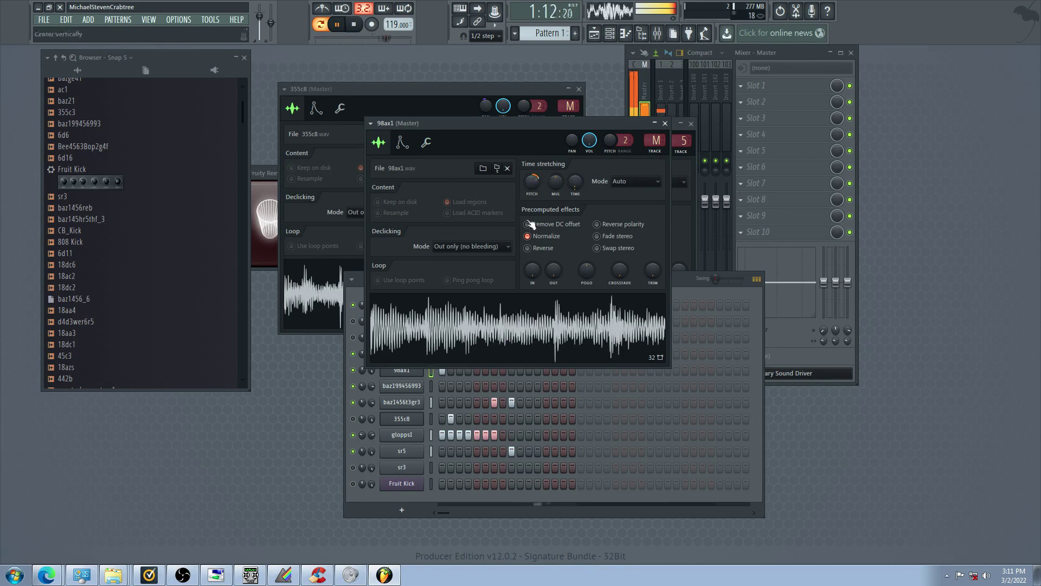
Mute gtoppsI and sr5, unmute 355c8, and add CB_Kick hits on steps 3, 6, 8 and 15
click(352, 420)
click(353, 451)
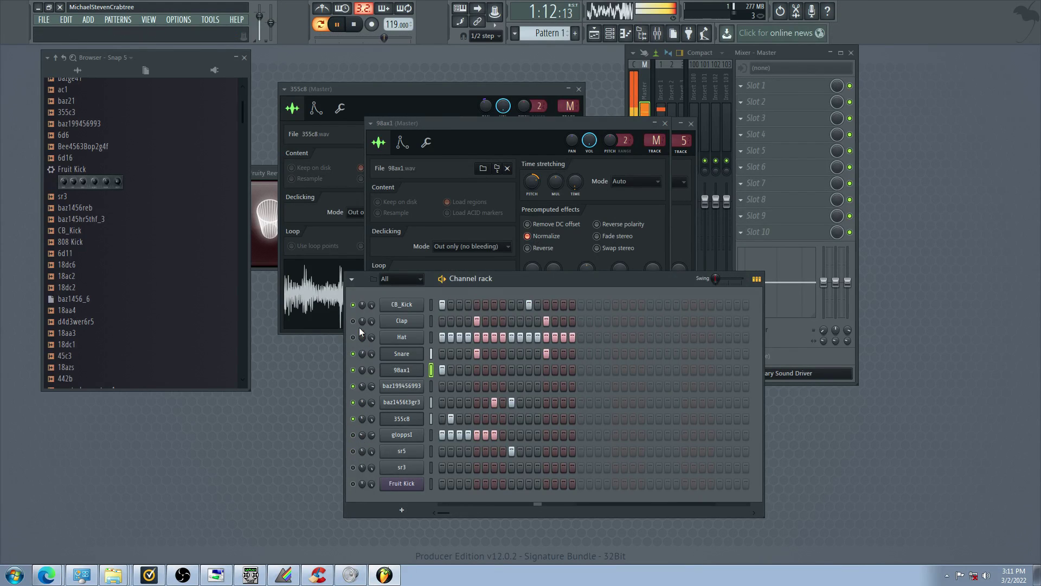
click(461, 305)
click(485, 305)
click(519, 307)
click(529, 307)
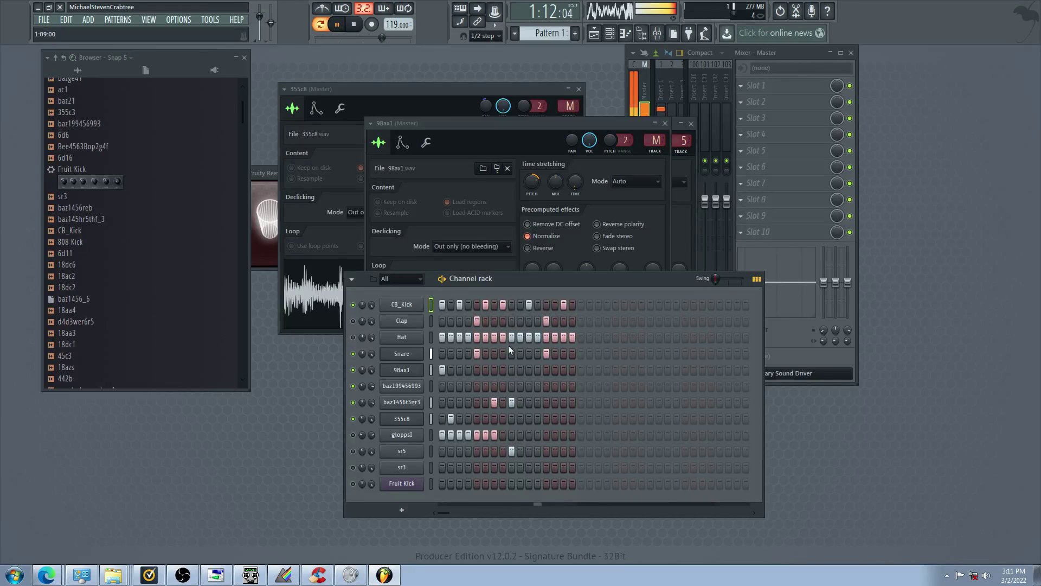
Mute Snare, 355c8 and baz199456993, unmute Clap, Hat and gtoppsI, and raise the main swing slightly
click(353, 420)
click(353, 435)
click(354, 371)
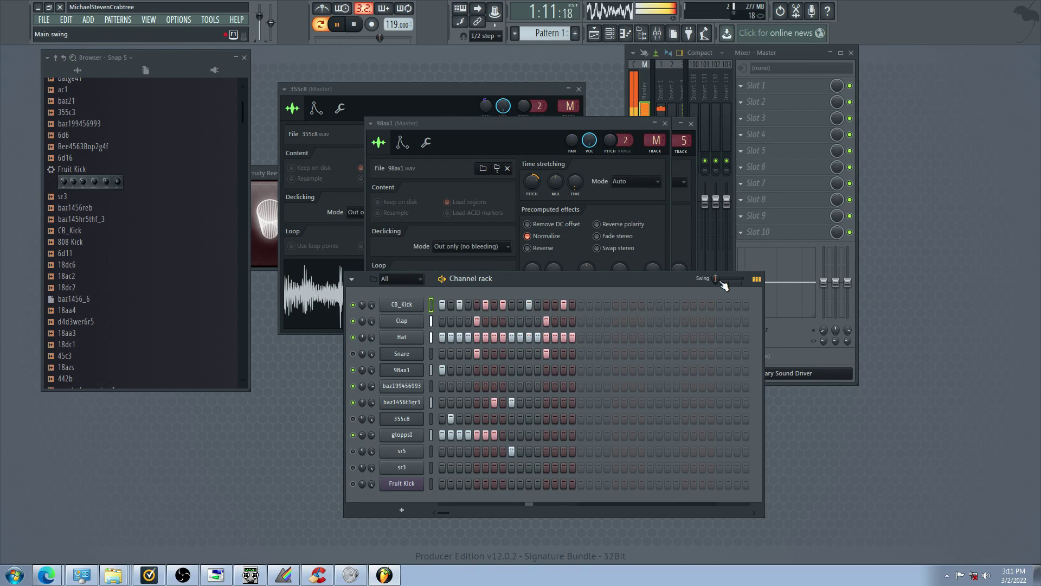
click(353, 386)
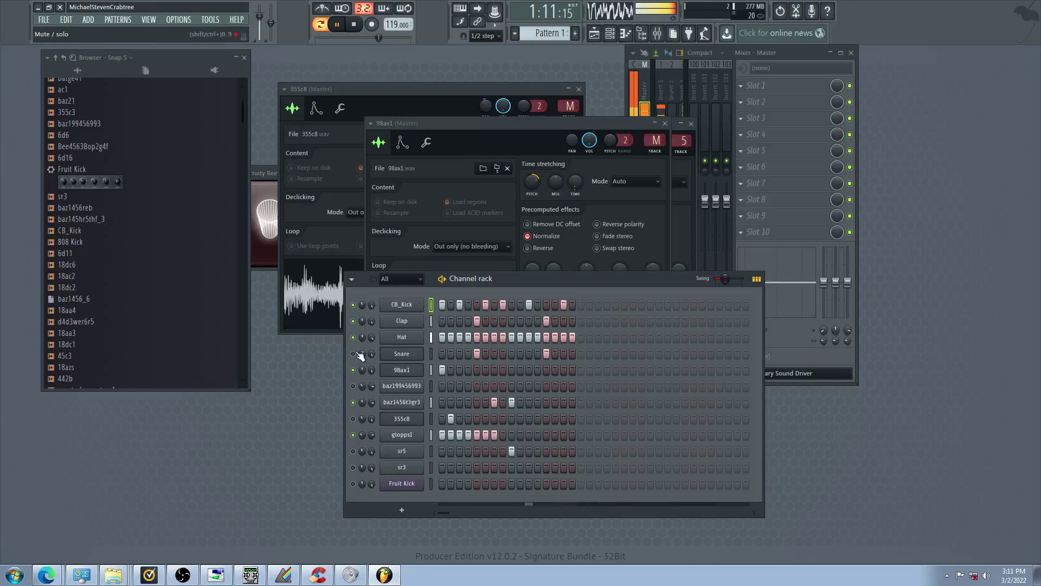
Place a baz199456993 hit on step 1 and unmute it with Snare, muting 98ax1 and gtoppsI
click(353, 338)
click(353, 370)
click(354, 385)
click(442, 386)
click(353, 434)
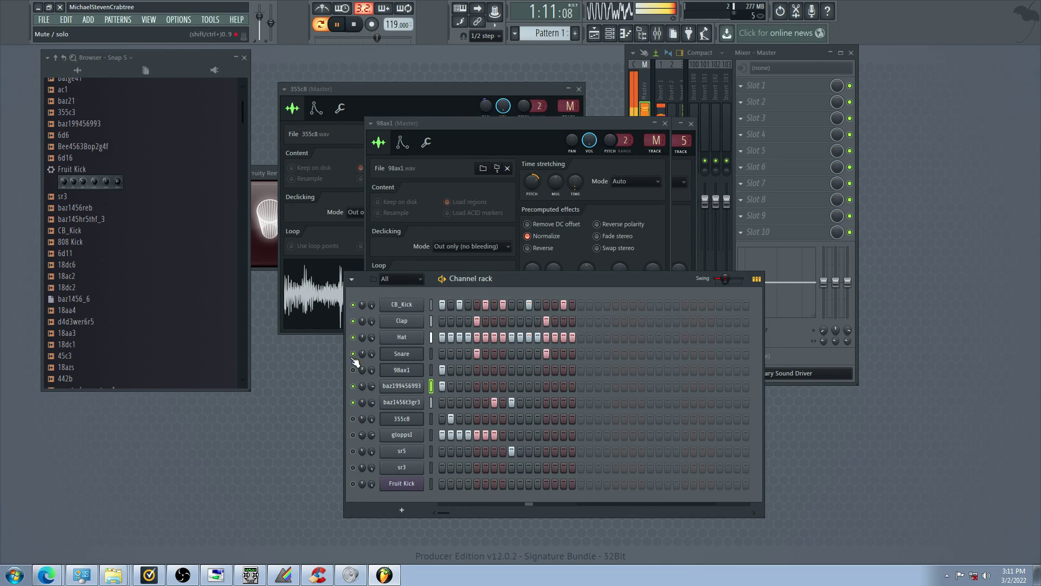
Raise CB_Kick's root note to the key just below C5
click(401, 303)
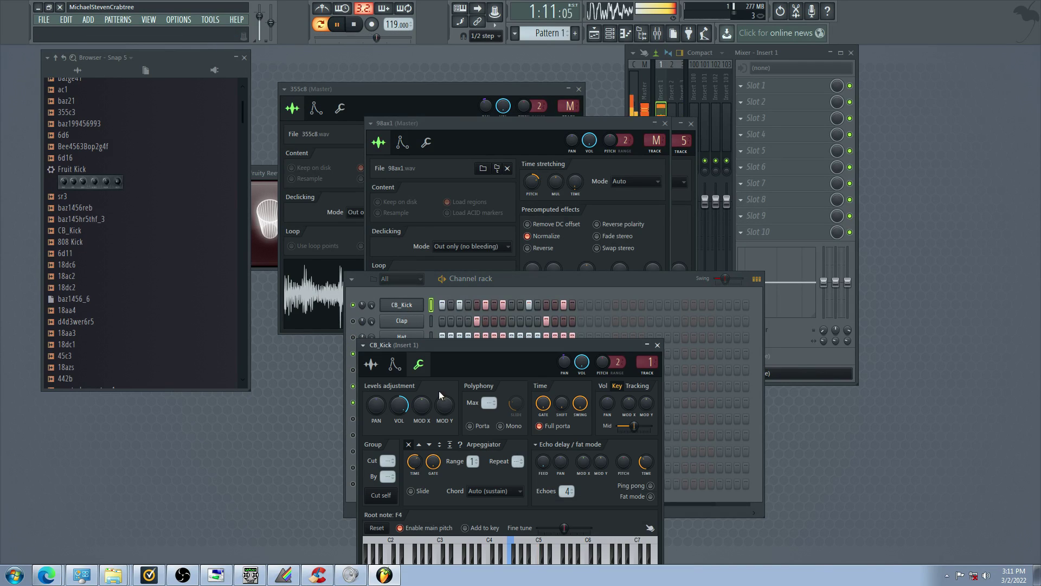
click(546, 548)
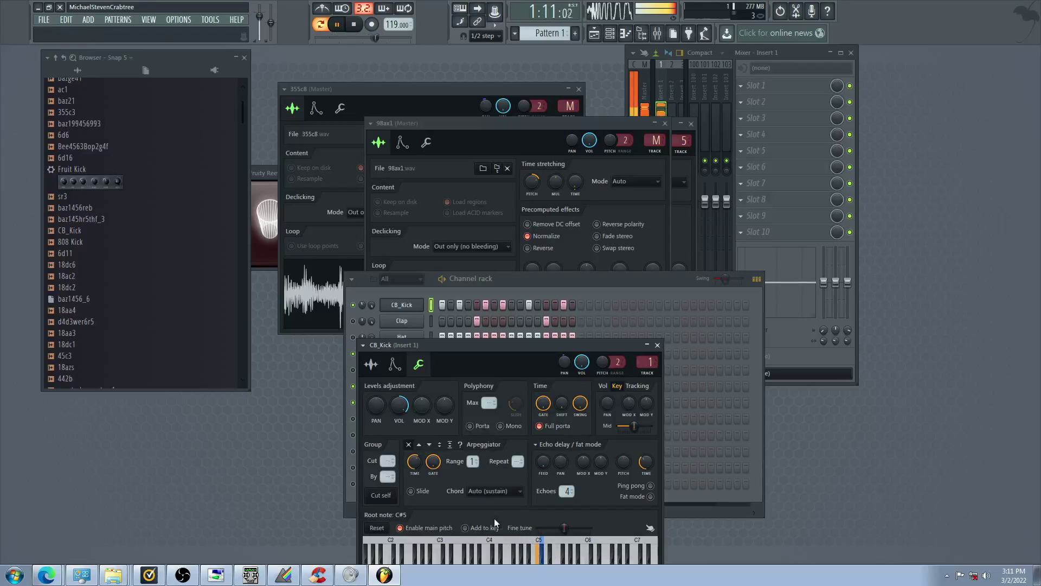
click(535, 553)
Mute baz1456t3gr3 and unmute 98ax1, 355c8 and gtoppsI
click(353, 435)
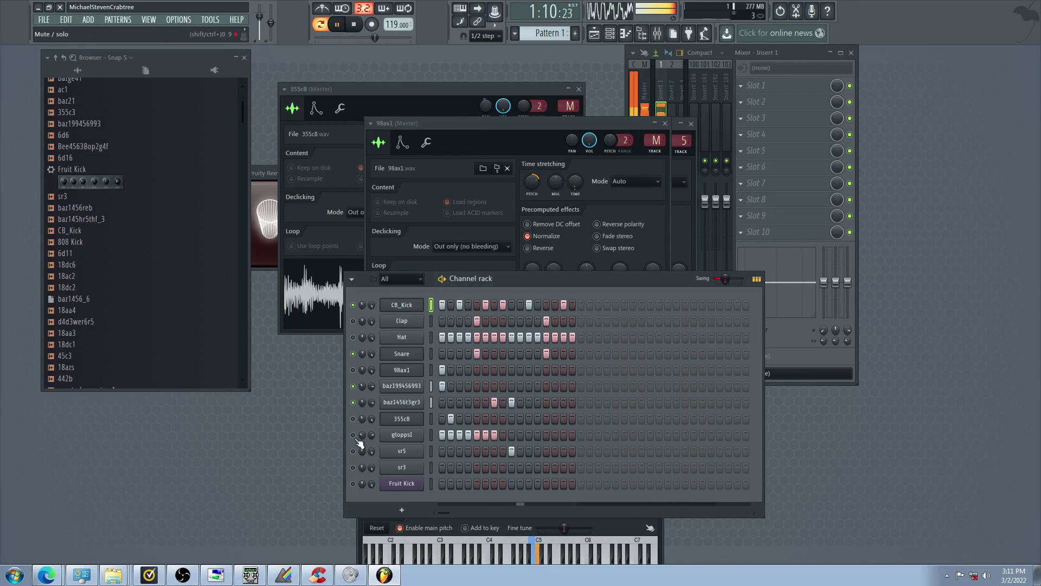
click(353, 402)
click(354, 370)
Rearrange the CB_Kick hits so they fall on steps 1, 3, 6, 9, 11 and 15
right_click(460, 305)
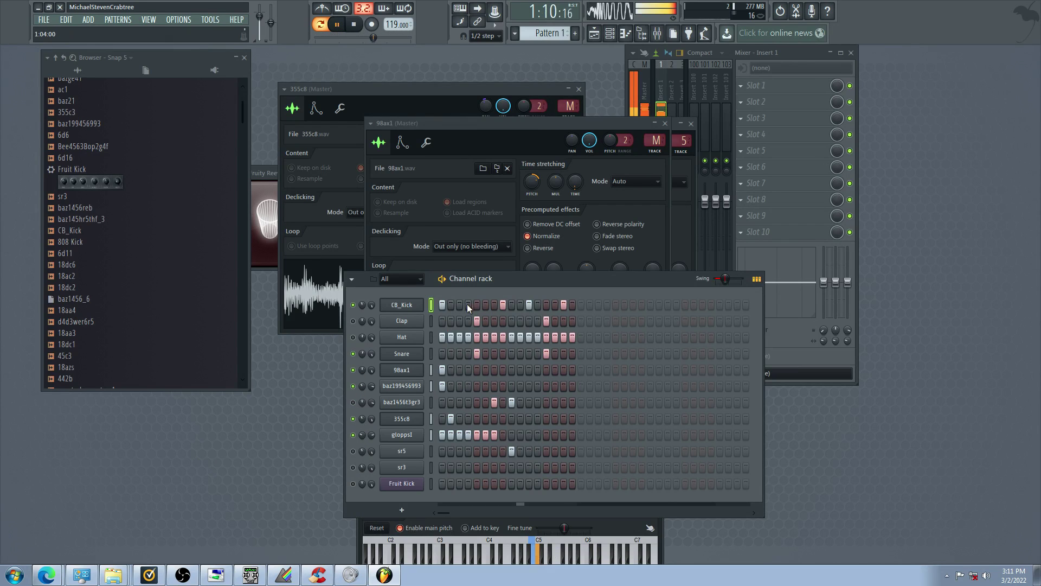
click(459, 305)
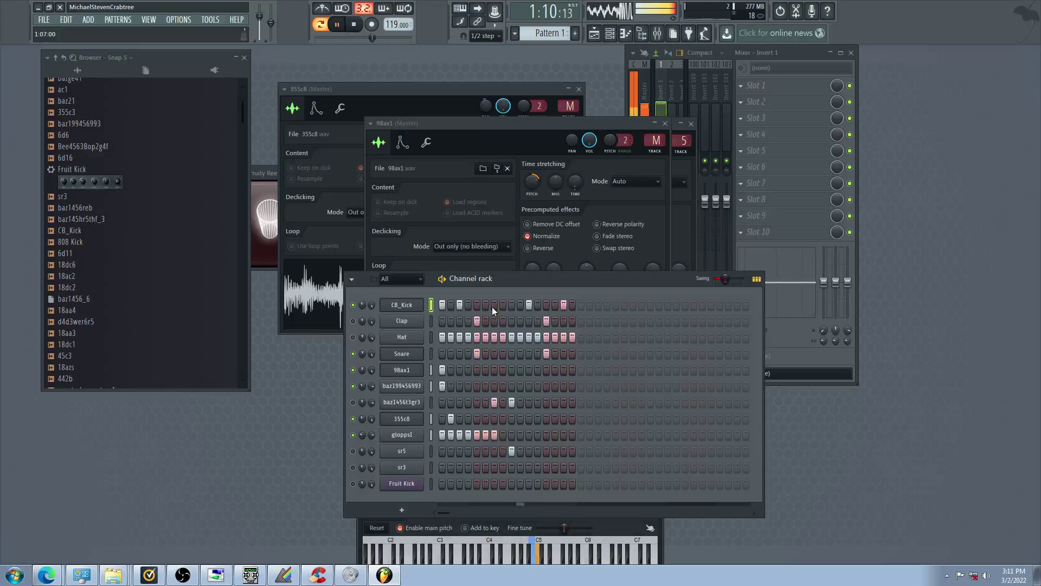
click(529, 305)
click(511, 305)
click(563, 305)
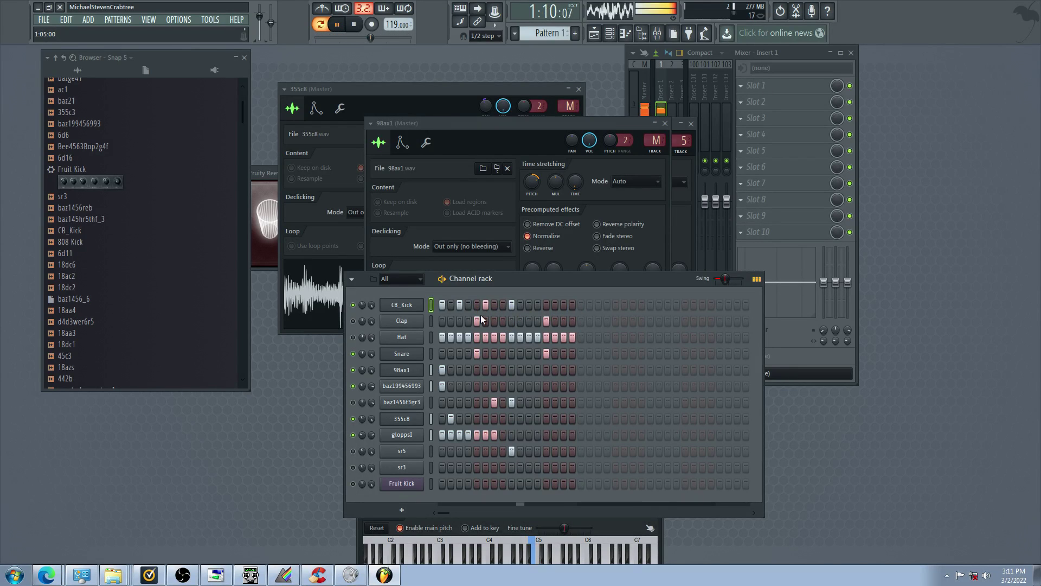
click(528, 305)
click(555, 305)
click(555, 305)
click(564, 304)
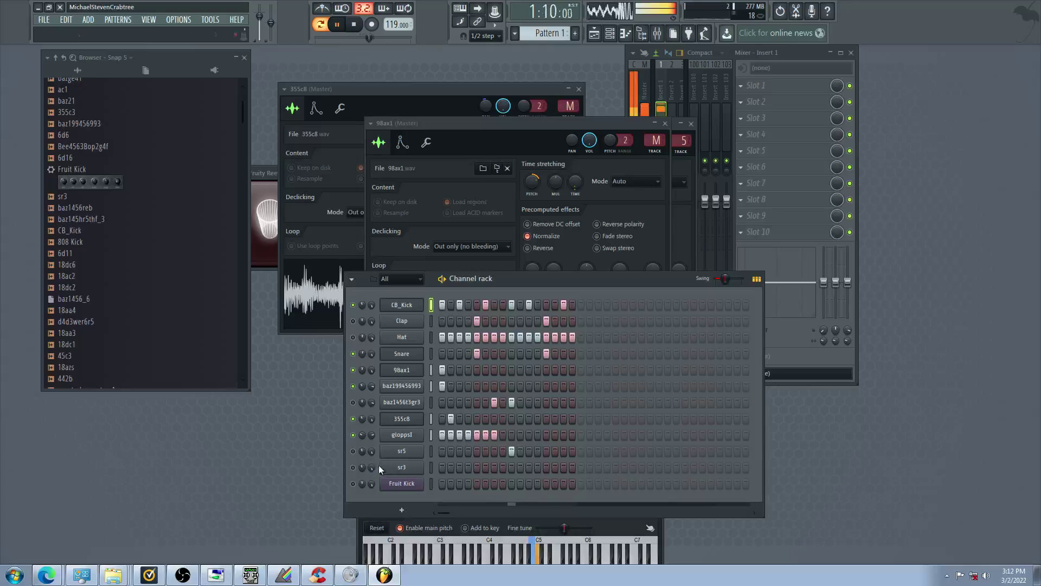
Unmute sr5 and reduce the gtoppsI channel to a single hit on step 1
click(353, 450)
click(354, 440)
drag(442, 435, 495, 435)
click(353, 434)
click(442, 434)
Try the 18azs sample in the gtoppsI channel, and replace it with baz145hr5thf_3 from the browser
click(179, 357)
drag(179, 357, 271, 438)
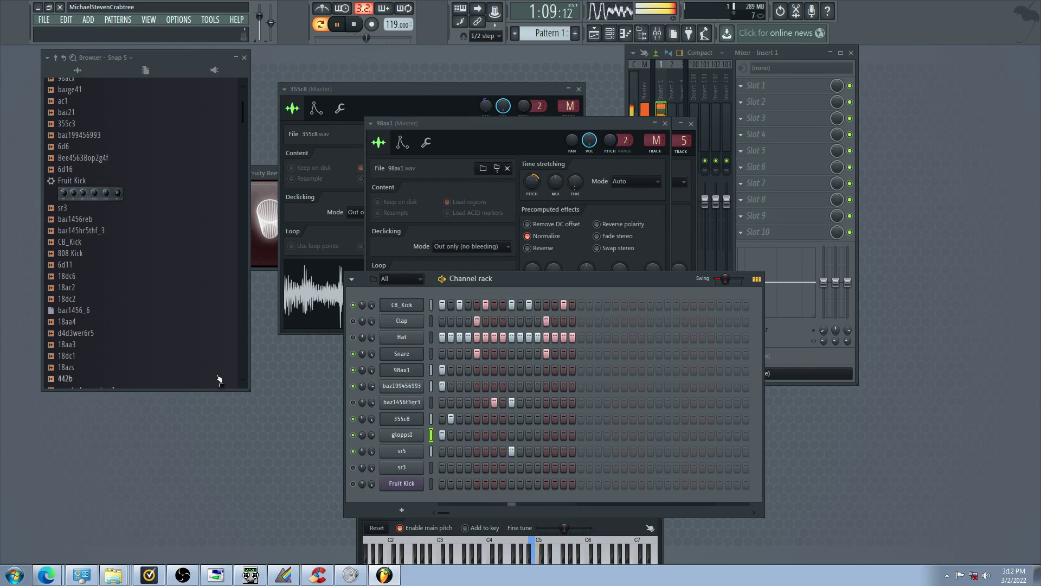
drag(219, 373, 402, 435)
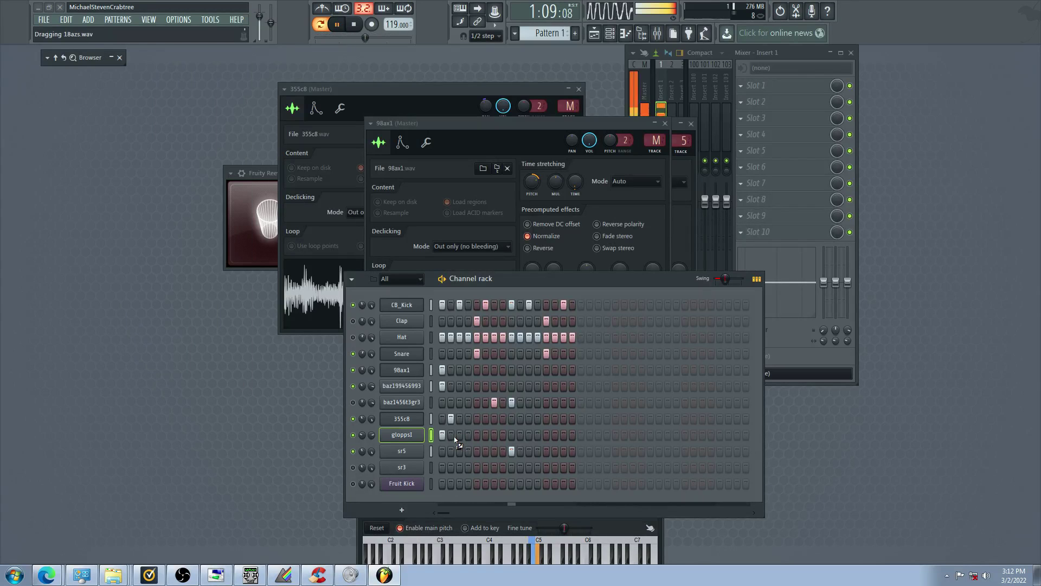
click(450, 435)
click(451, 439)
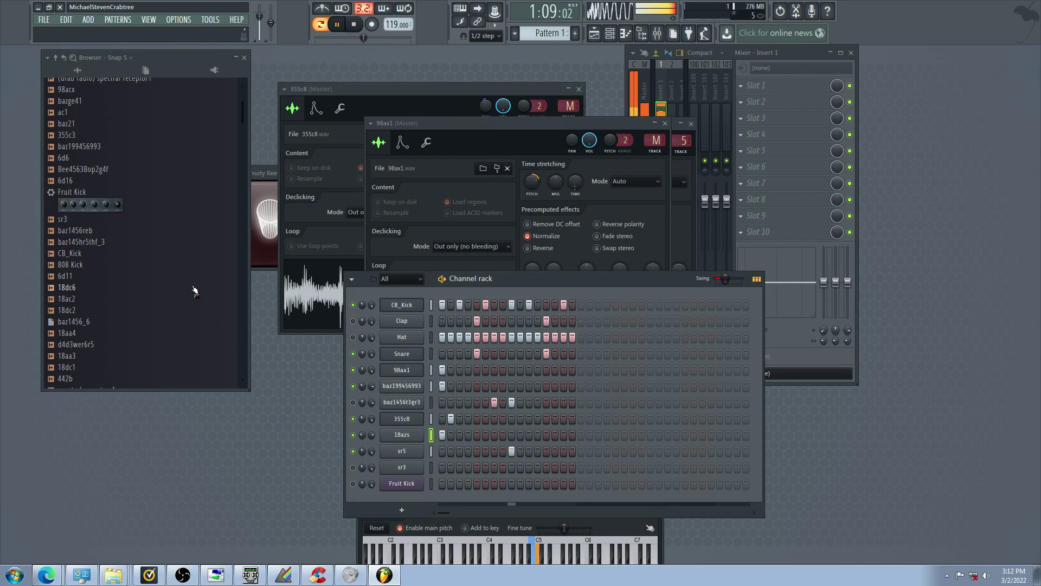
drag(211, 242, 434, 437)
Mute CB_Kick, Snare and 355c8, and unmute Clap and baz1456t3gr3
click(353, 402)
click(353, 354)
click(353, 321)
click(354, 305)
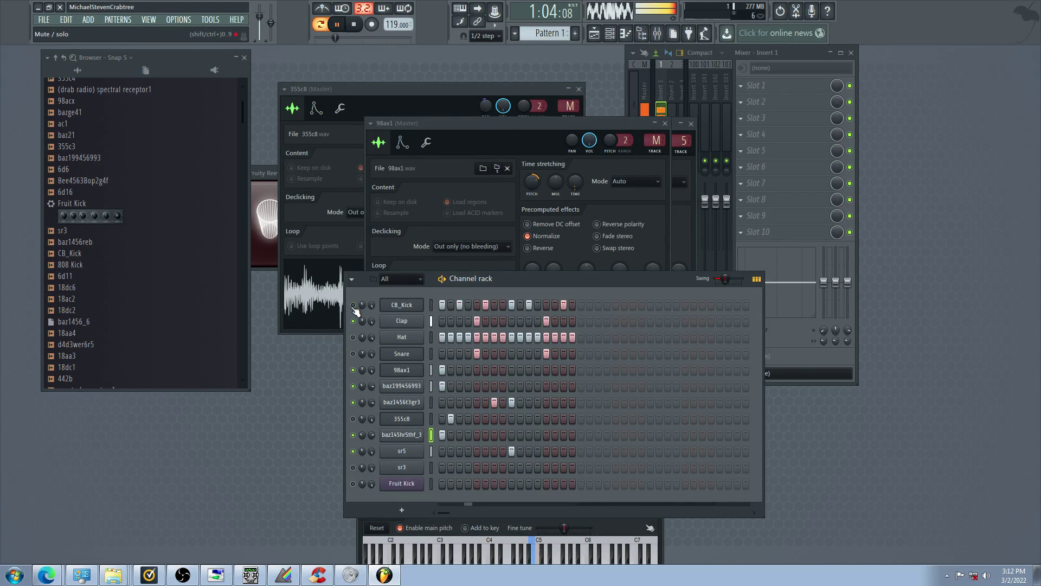
Swap sr5 for sr3, mute 98ax1 and baz1456t3gr3, and bring Snare back in
click(353, 402)
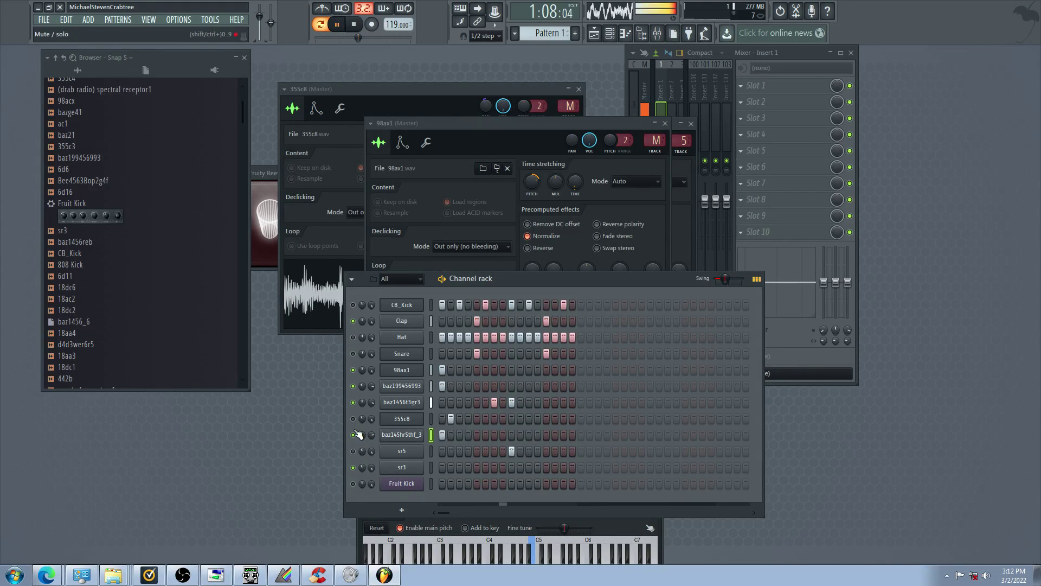
click(353, 354)
click(353, 337)
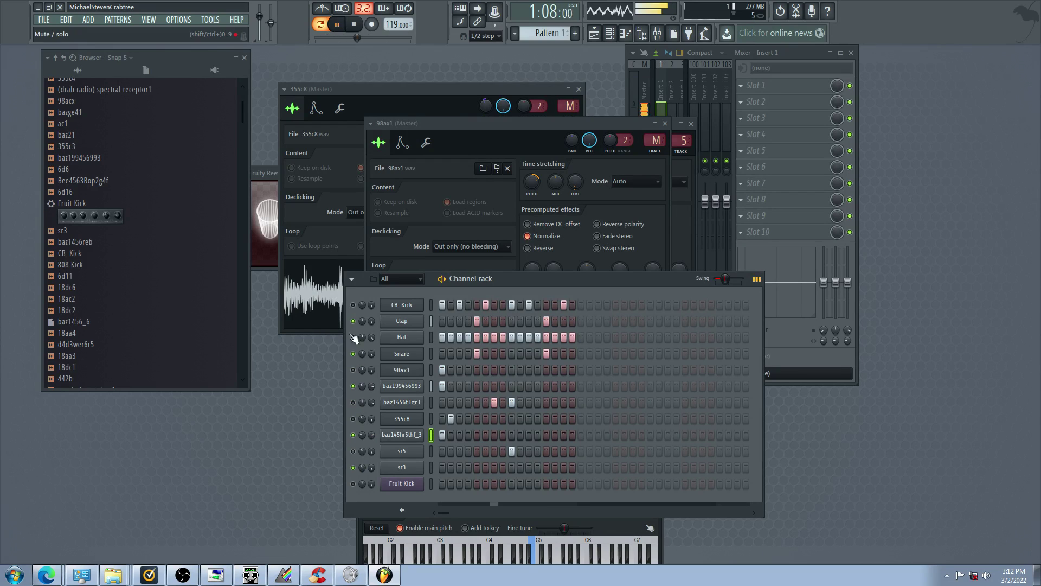
Unmute CB_Kick, Hat and 98ax1, mute Snare, and bring up the 98ax1 sample settings
click(353, 305)
click(353, 321)
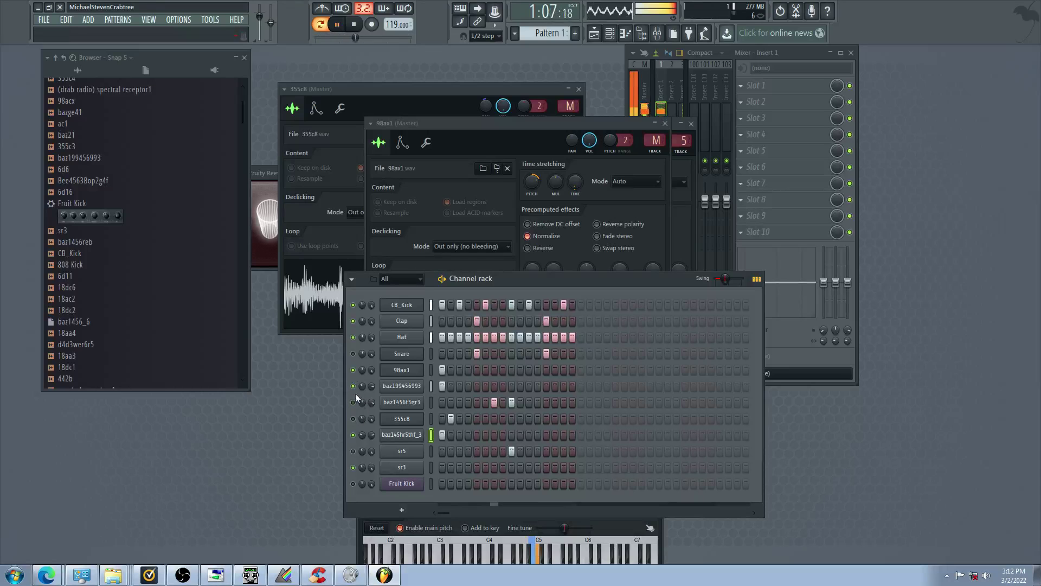
click(408, 371)
click(407, 371)
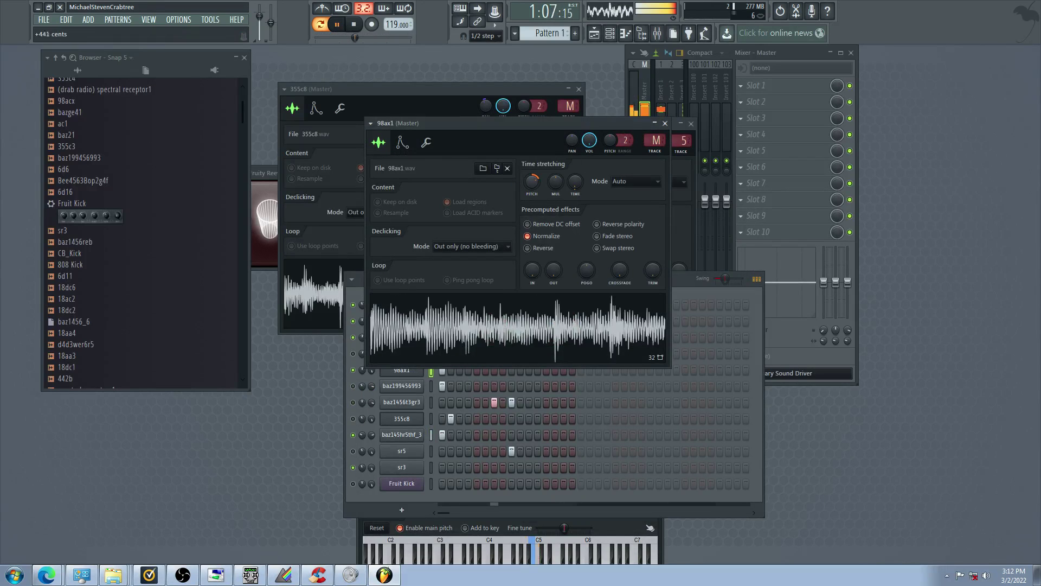
Mute baz199456993 and sr3, and unmute 355c8 and sr5
click(353, 435)
click(353, 419)
click(353, 451)
click(354, 468)
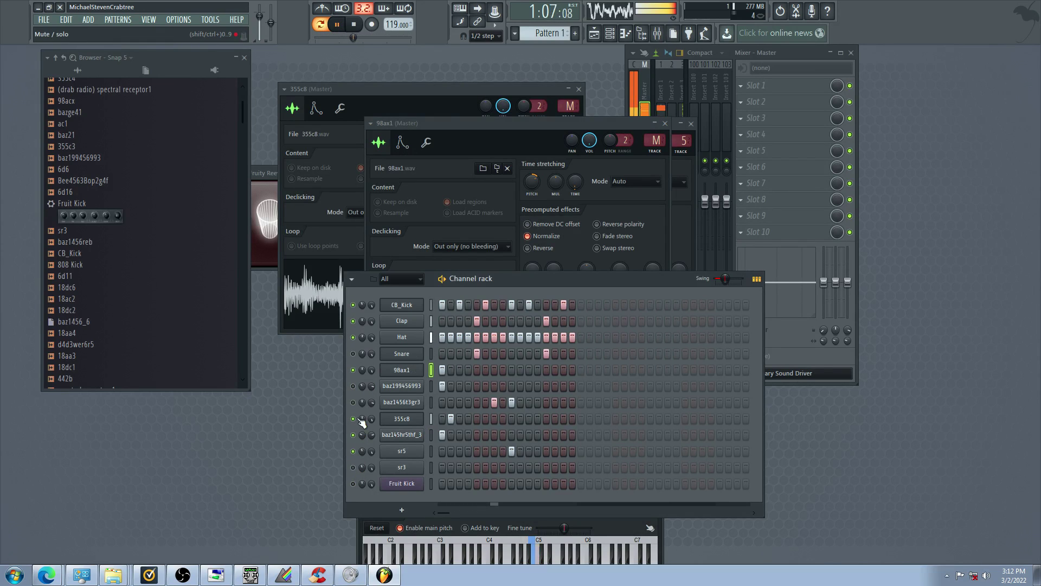
Mute 355c8, baz145hr5thf_3 and sr5, and bring baz199456993 back in
click(354, 434)
click(353, 452)
click(353, 436)
click(353, 419)
click(353, 387)
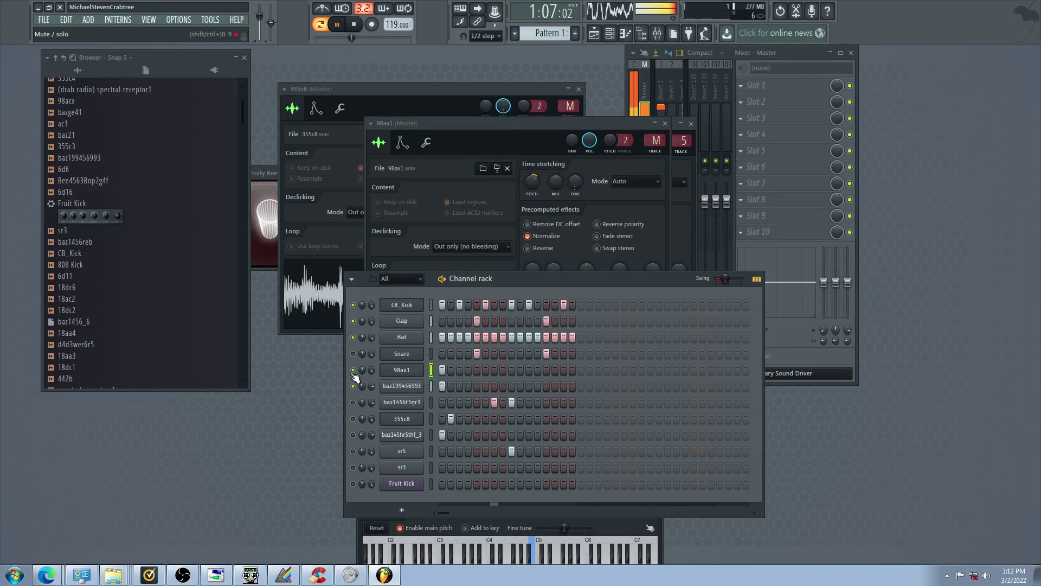
Open the baz199456993 channel settings and check its level offsets and sample properties
click(397, 389)
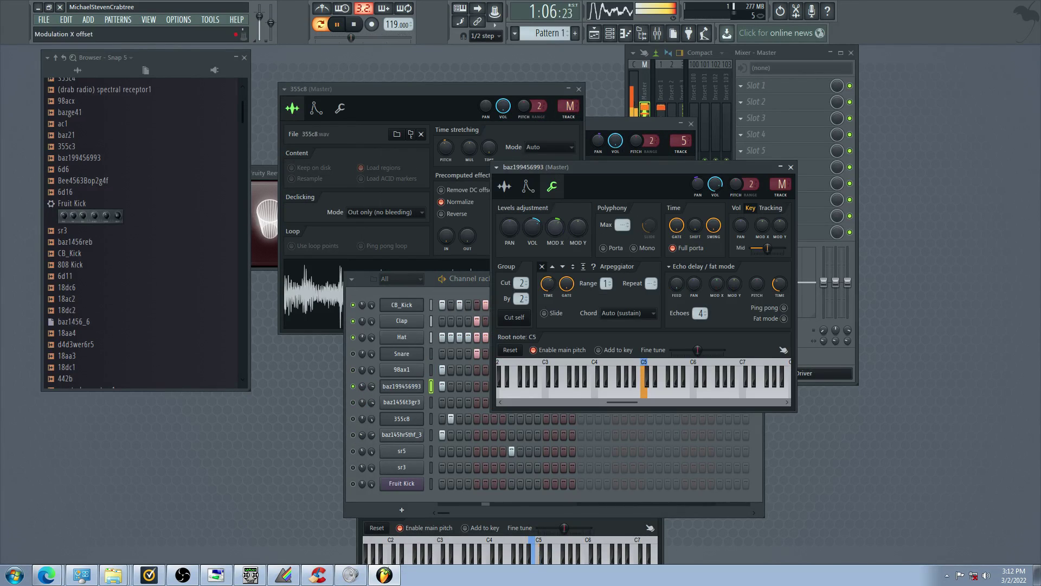
drag(533, 227, 533, 223)
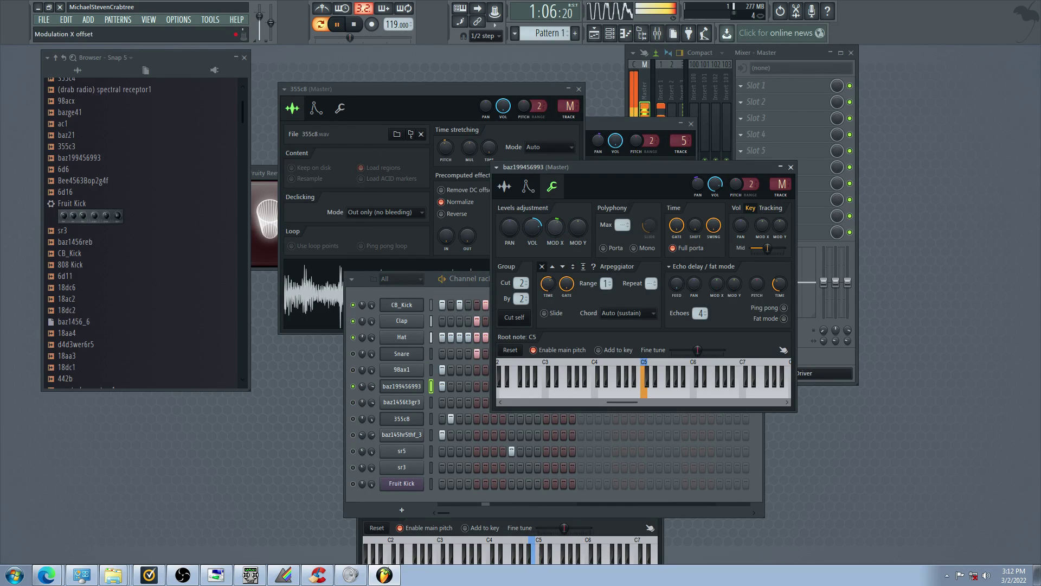
click(505, 187)
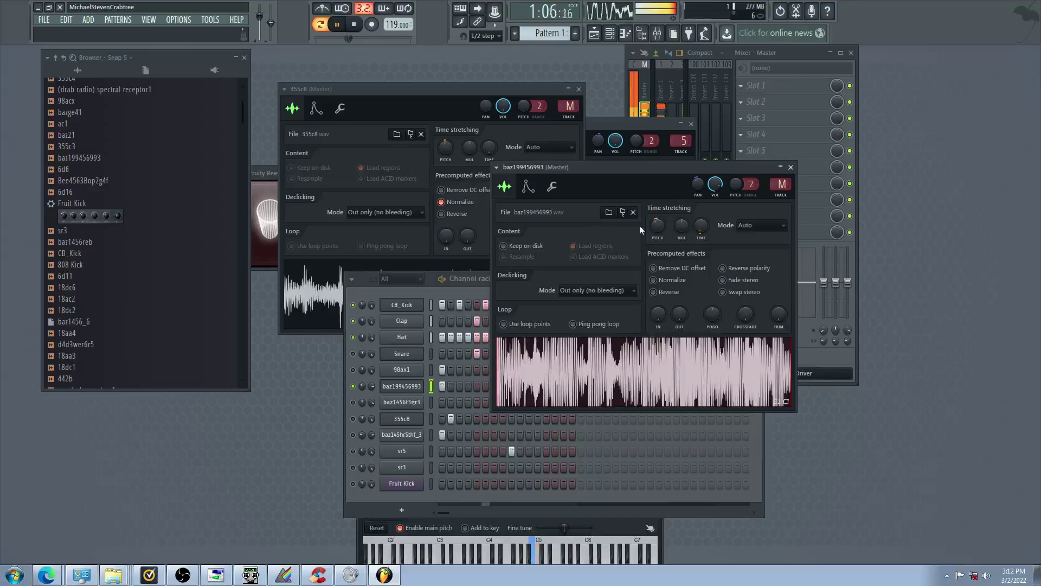
Unmute Snare, 98ax1, baz1456t3gr3, 355c8 and baz145hr5thf_3 to hear the fuller combination
click(358, 379)
click(354, 355)
click(353, 370)
click(353, 402)
click(353, 420)
click(354, 435)
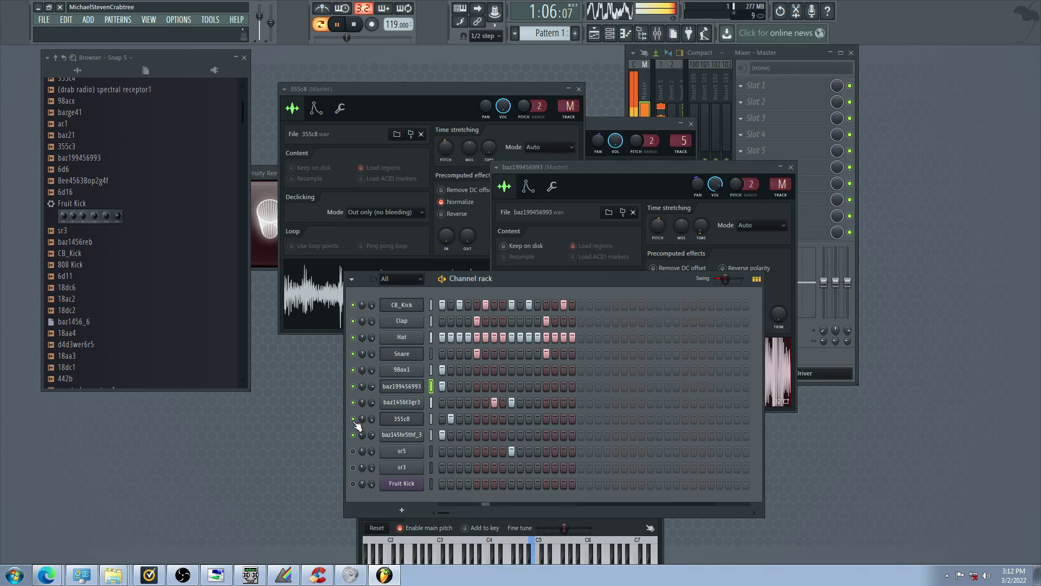
Mute baz1456t3gr3, 355c8 and baz145hr5thf_3, keeping baz199456993 playing
click(353, 403)
click(354, 435)
click(353, 386)
click(353, 386)
Check the 98ax1 channel's level and envelope settings, and try reversing its sample
click(392, 386)
click(401, 369)
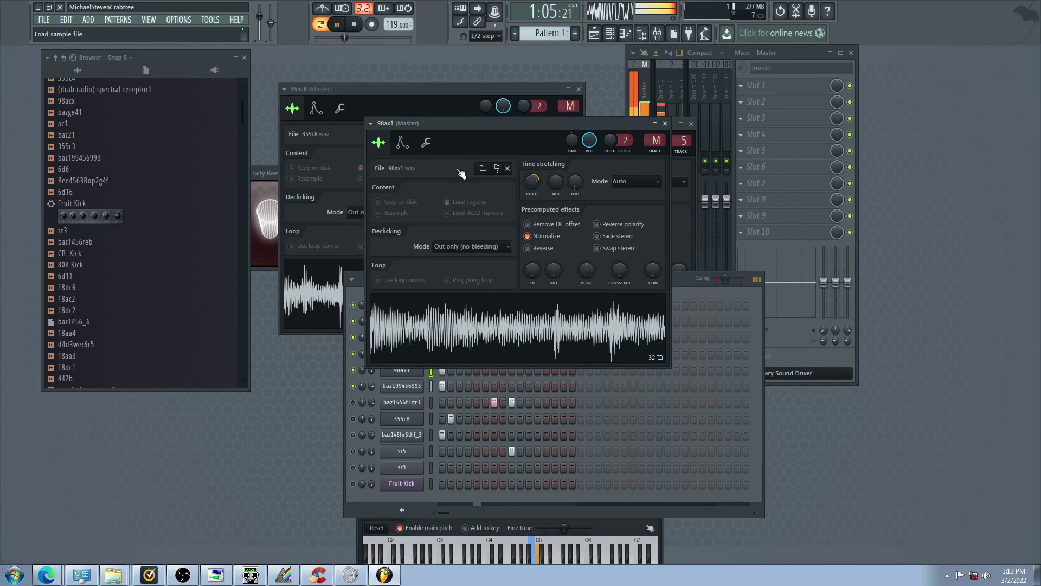
click(427, 143)
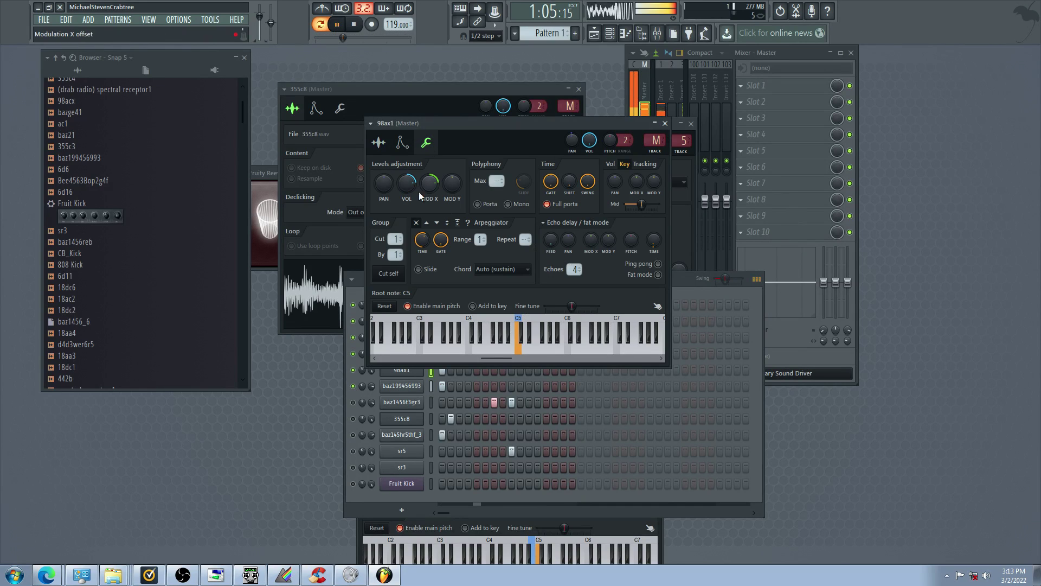
click(402, 142)
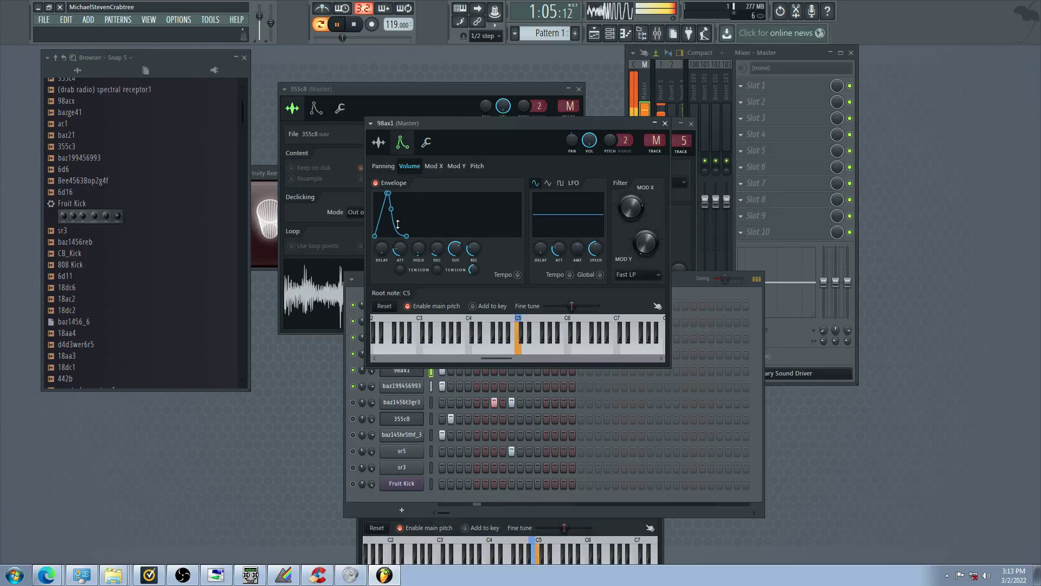
click(378, 142)
click(527, 248)
Move the 98ax1 hit from step 1 to step 2, and unmute baz1456t3gr3
click(358, 426)
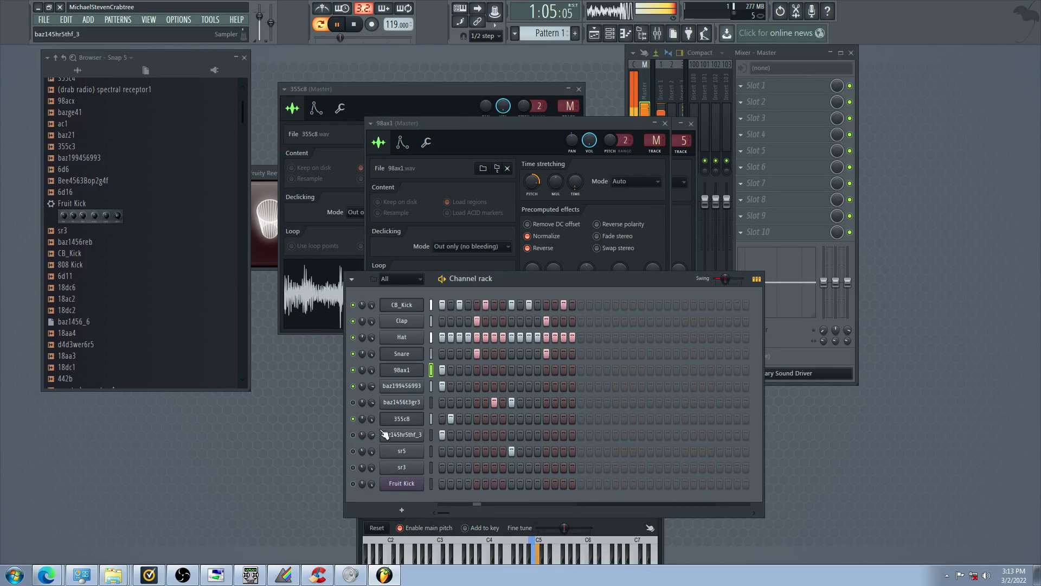
right_click(445, 372)
click(450, 372)
drag(353, 429, 354, 433)
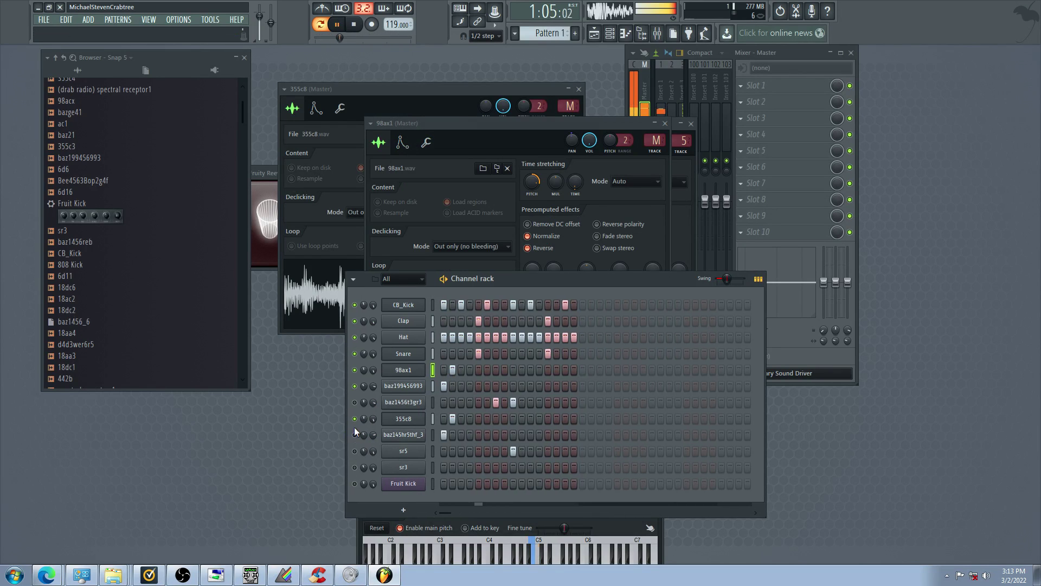
click(355, 434)
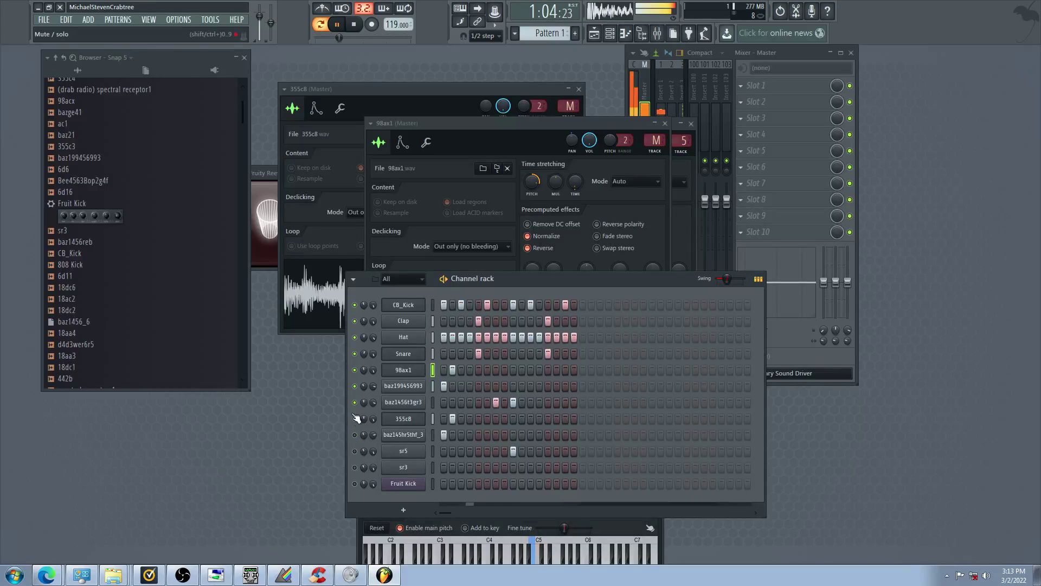
Try the 98ax1 hit on step 4, return it to step 1, and unmute baz145hr5thf_3 and sr5
right_click(455, 371)
click(468, 371)
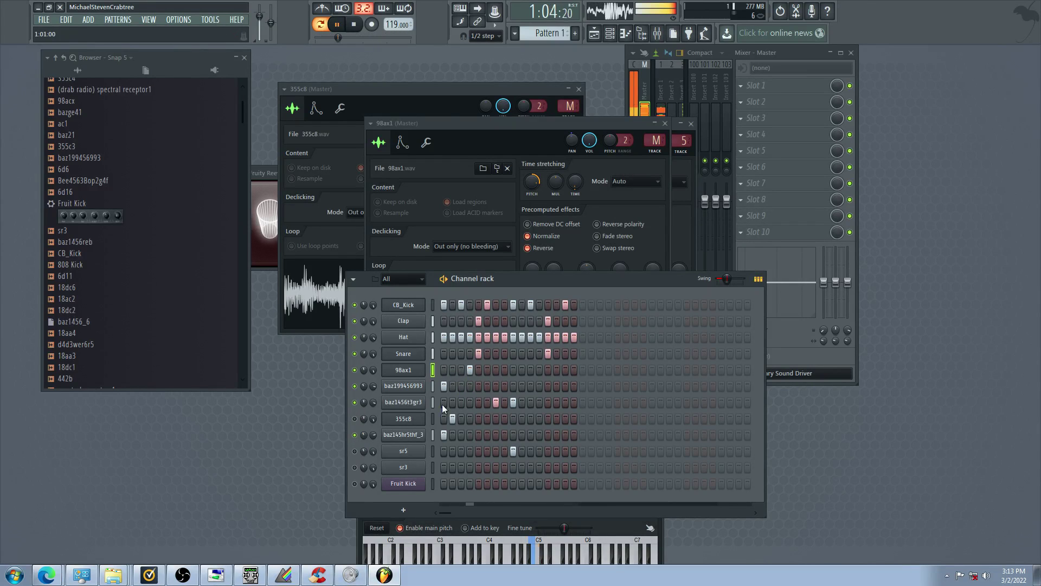
click(356, 451)
click(356, 435)
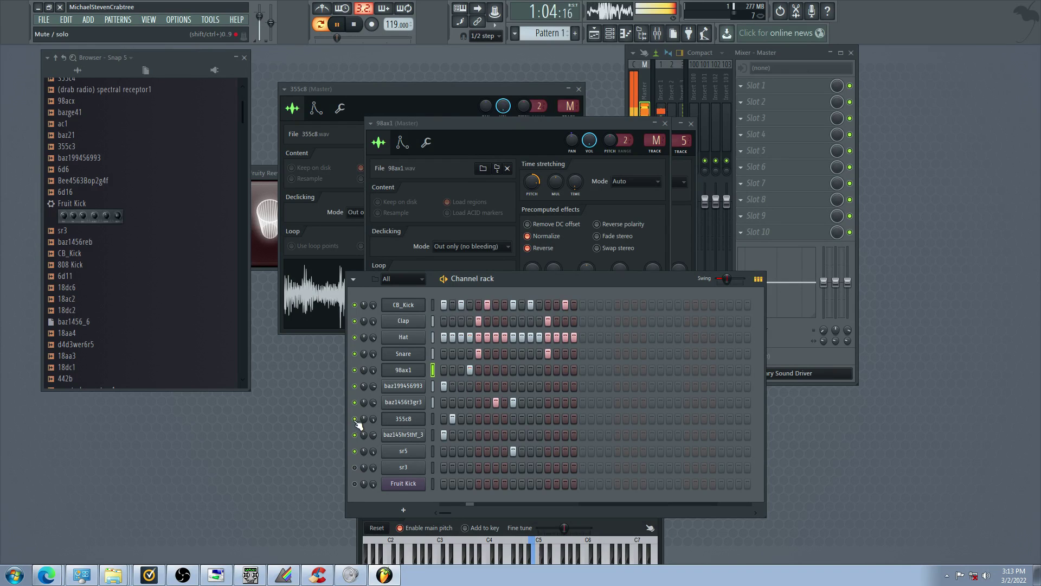
click(470, 370)
click(443, 371)
Turn off Normalize and Reverse for the 98ax1 sample, and raise its pitch
click(411, 372)
click(411, 372)
click(545, 237)
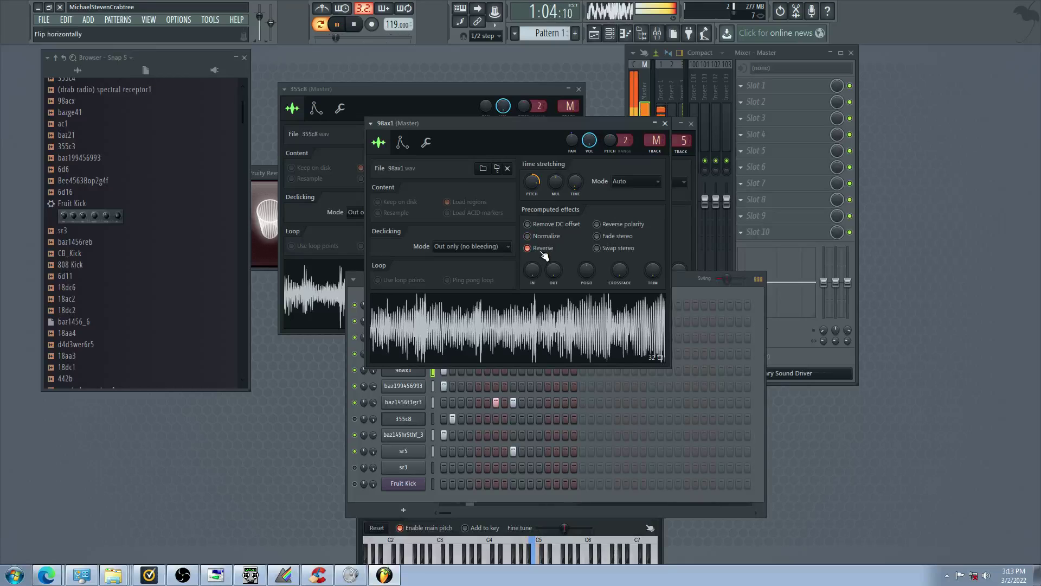
click(543, 249)
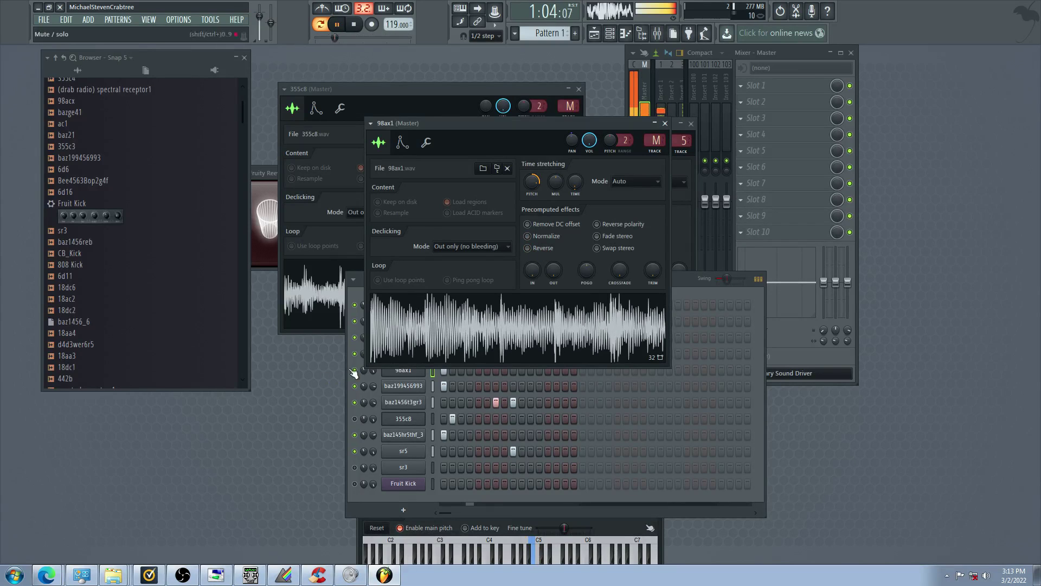
drag(535, 186, 533, 176)
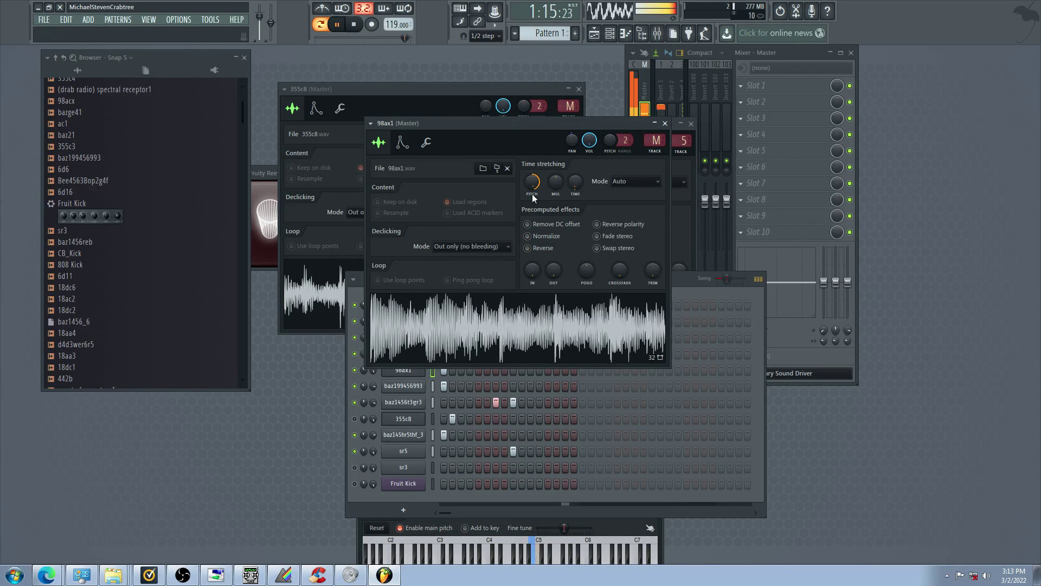
Replace the 98ax1 sample with 442b, mute baz199456993, baz1456t3gr3 and baz145hr5thf_3, and unmute 355c8 with adjusted panning
click(240, 418)
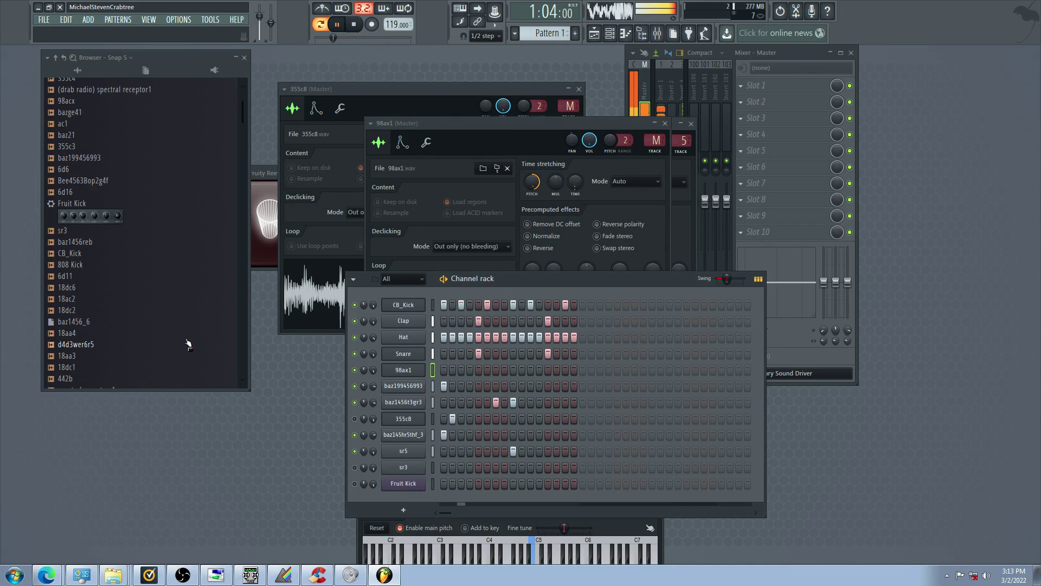
drag(187, 367, 386, 373)
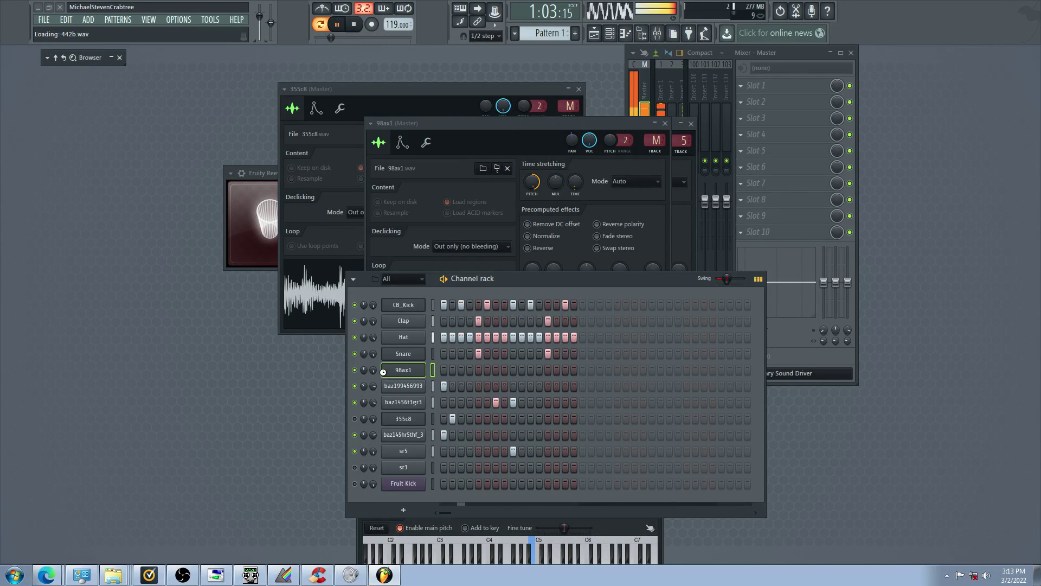
click(354, 386)
click(355, 402)
click(355, 419)
drag(364, 418, 364, 459)
click(354, 435)
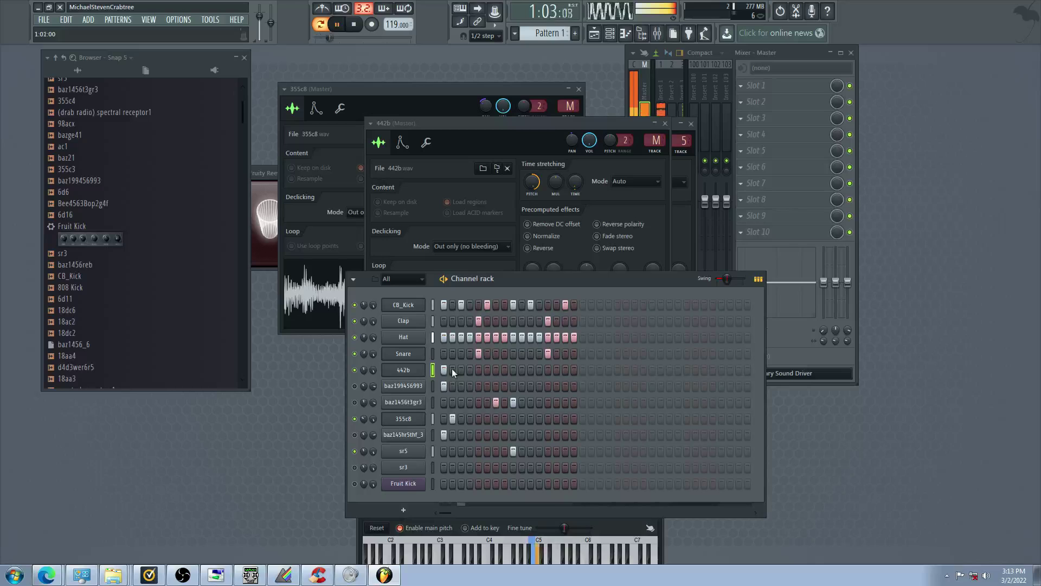
Clear the 442b hit on step 1, mute sr5, and unmute baz145hr5thf_3 and sr3
click(354, 418)
click(355, 435)
click(354, 450)
click(355, 467)
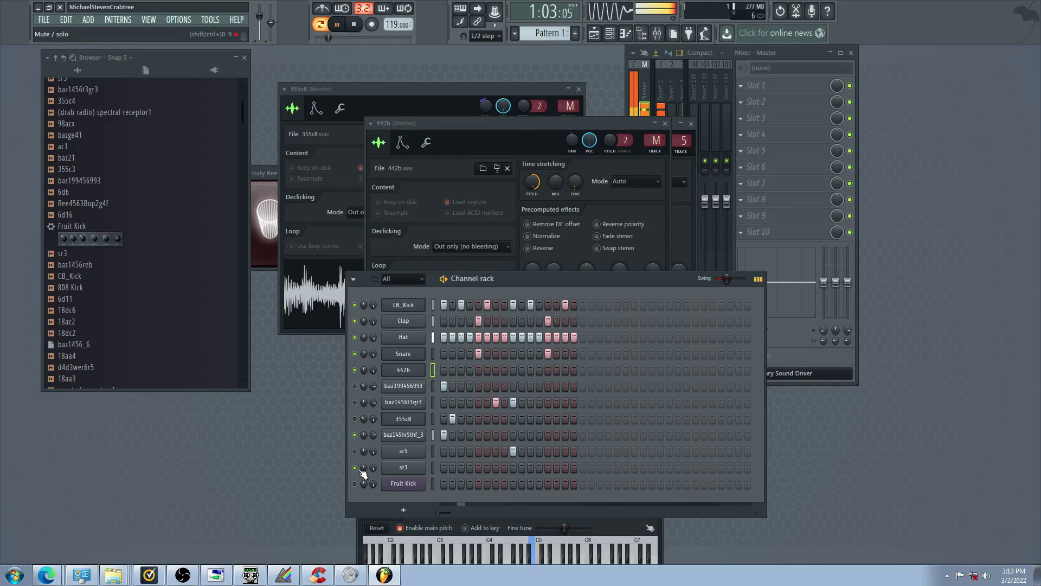
click(355, 419)
Lower the 442b sample's pitch and place its hit back on step 1
click(415, 373)
click(415, 373)
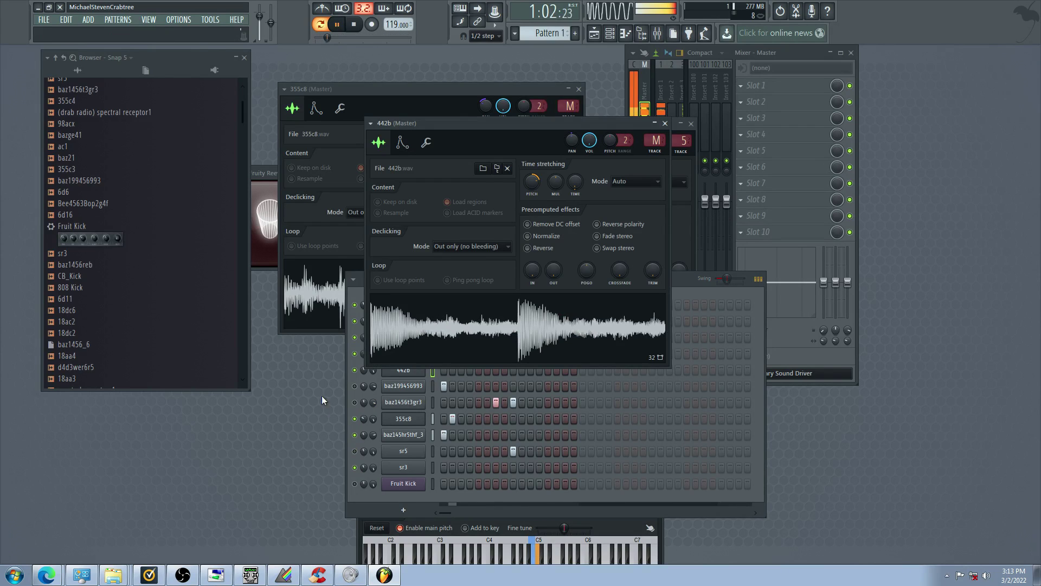
click(444, 370)
Mute CB_Kick, unmute baz199456993 and baz1456t3gr3, and add a 442b hit on step 7
click(354, 305)
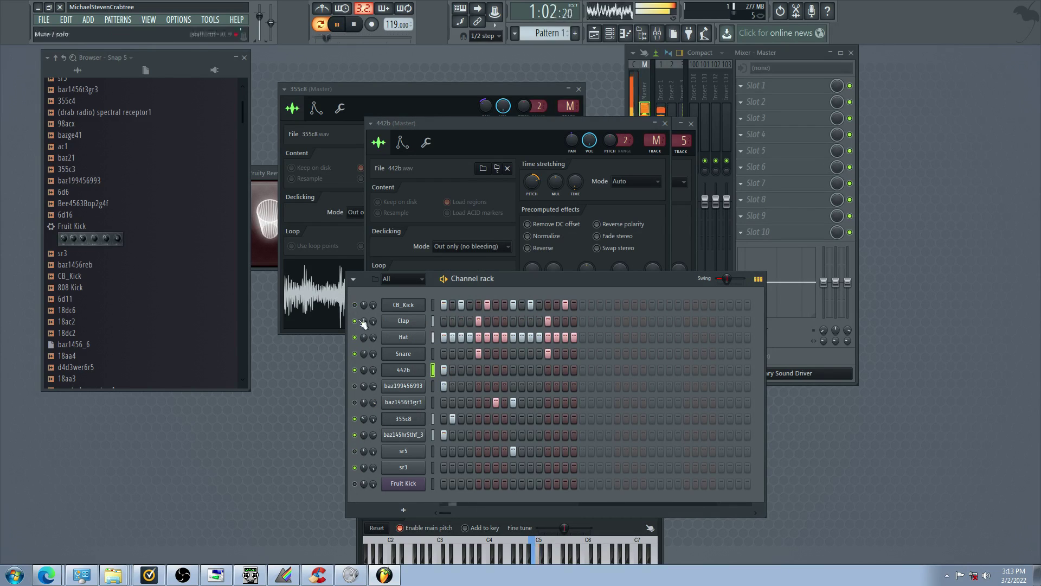
click(355, 386)
click(354, 402)
click(495, 370)
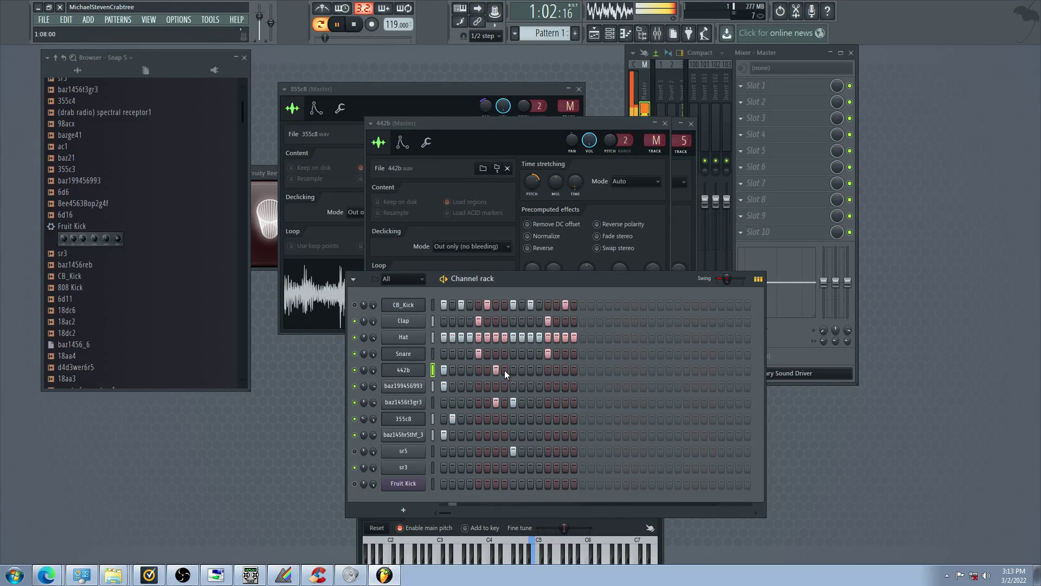
Clear all hits from the 442b channel
right_click(397, 372)
click(397, 372)
right_click(496, 371)
right_click(511, 372)
right_click(443, 372)
Mute 355c8, baz145hr5thf_3 and sr3, and unmute Fruit Kick
click(355, 420)
click(355, 451)
click(355, 483)
click(355, 469)
Program Fruit Kick hits on steps 1, 7, 9, 11 and 13
drag(444, 485, 487, 496)
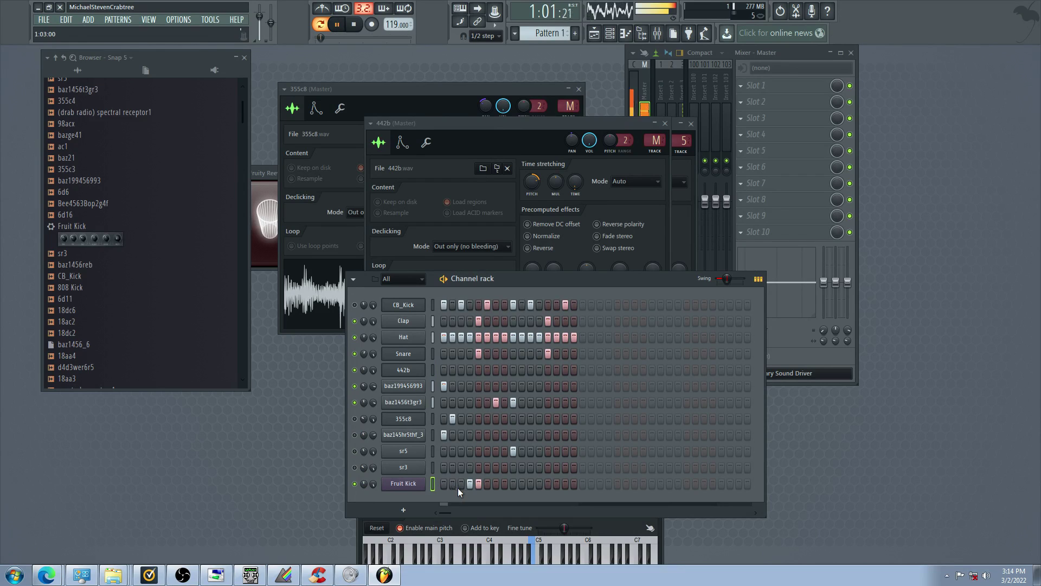
click(445, 484)
click(479, 484)
click(468, 485)
click(495, 485)
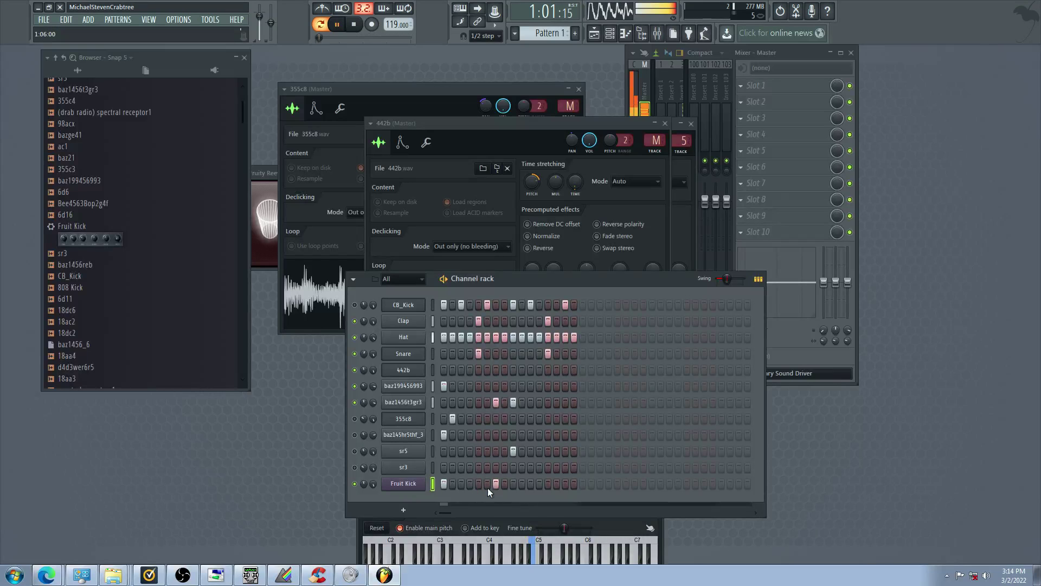
click(515, 484)
click(549, 484)
Unmute baz145hr5thf_3, mute baz199456993, baz1456t3gr3 and Hat, and add a 442b hit on step 1
click(356, 435)
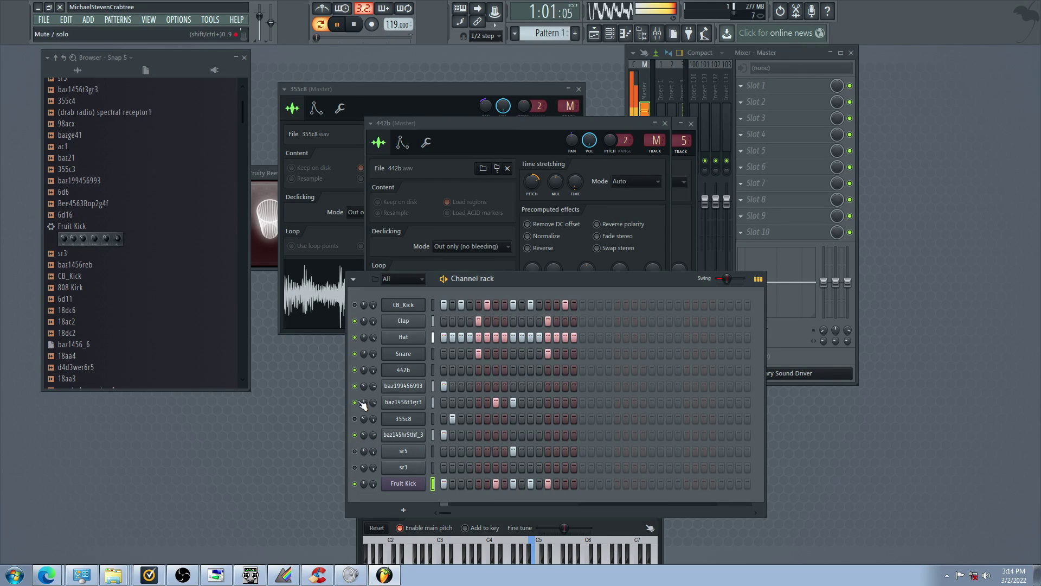
click(356, 403)
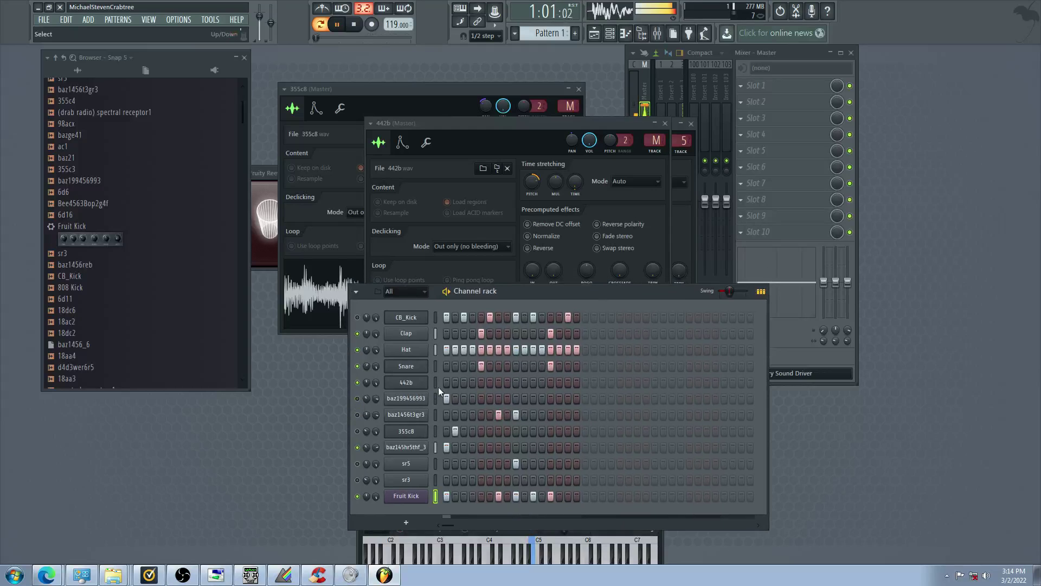
click(436, 382)
click(357, 350)
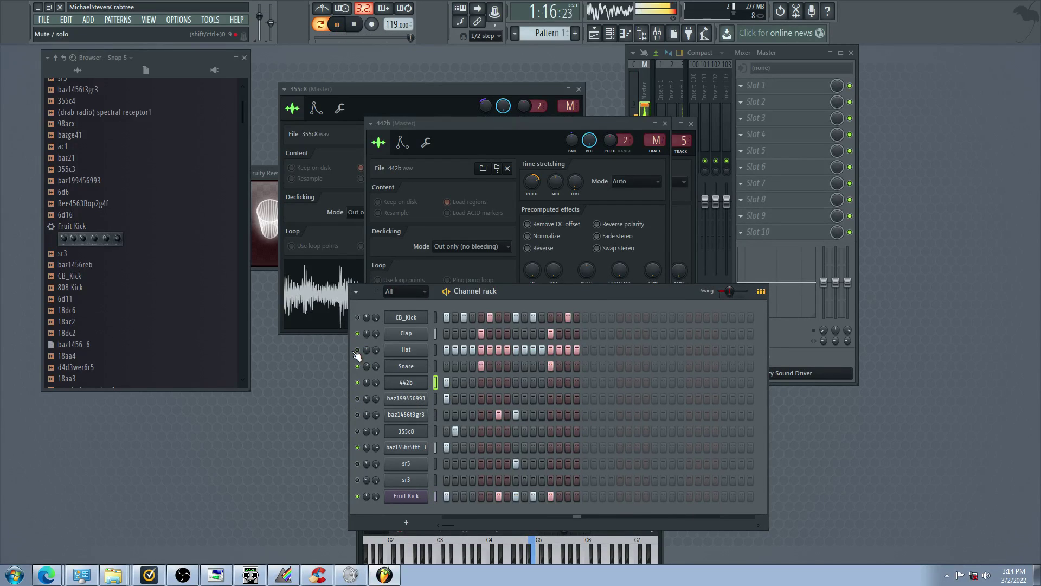
Unmute CB_Kick and try extra 442b hits on steps 4 and 7, taking the step 4 hit back out
click(448, 382)
click(447, 384)
click(472, 386)
click(498, 384)
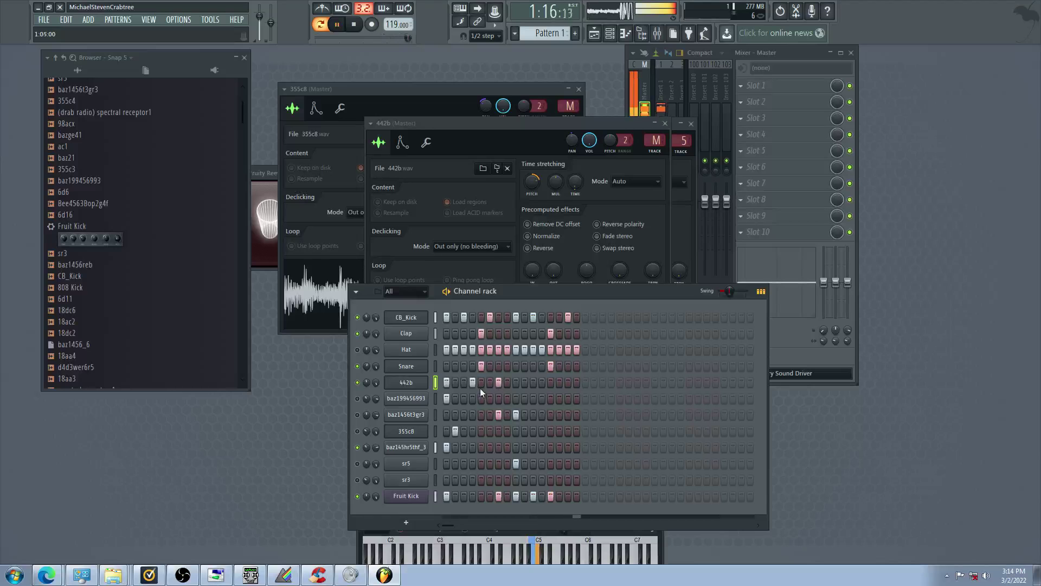
click(472, 384)
Lower the 442b pitch, keep only its step 1 hit, and swap baz145hr5thf_3 for 355c8
click(416, 384)
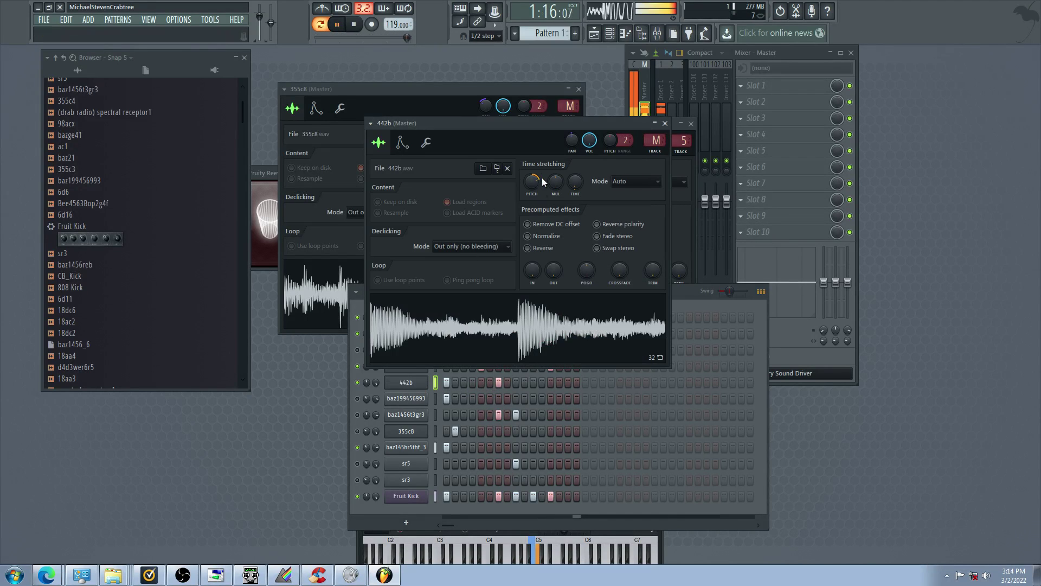
drag(541, 190, 529, 195)
click(358, 447)
click(358, 431)
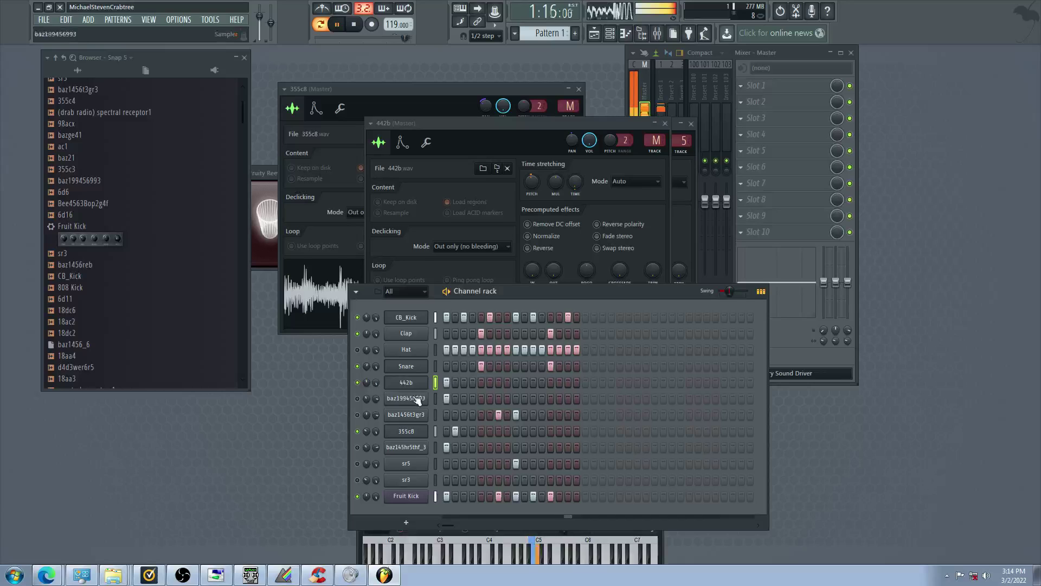
Unmute Hat and baz1456t3gr3, and swap 355c8 back for baz145hr5thf_3
click(359, 351)
click(358, 415)
click(358, 430)
click(359, 447)
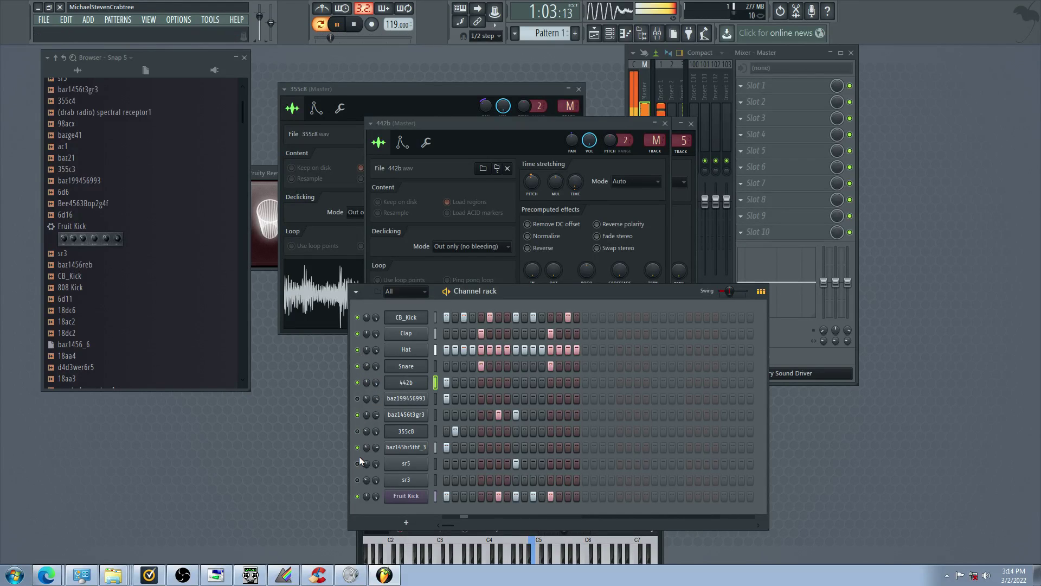
Move the 442b hit to step 3, try sr5 in the mix, and mute baz145hr5thf_3 and Fruit Kick
click(464, 382)
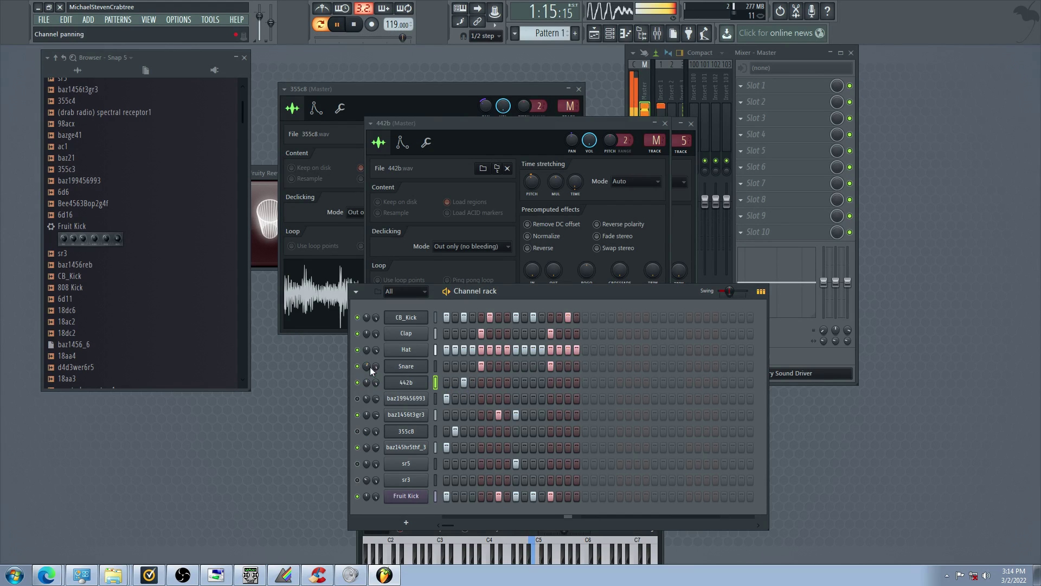
click(358, 415)
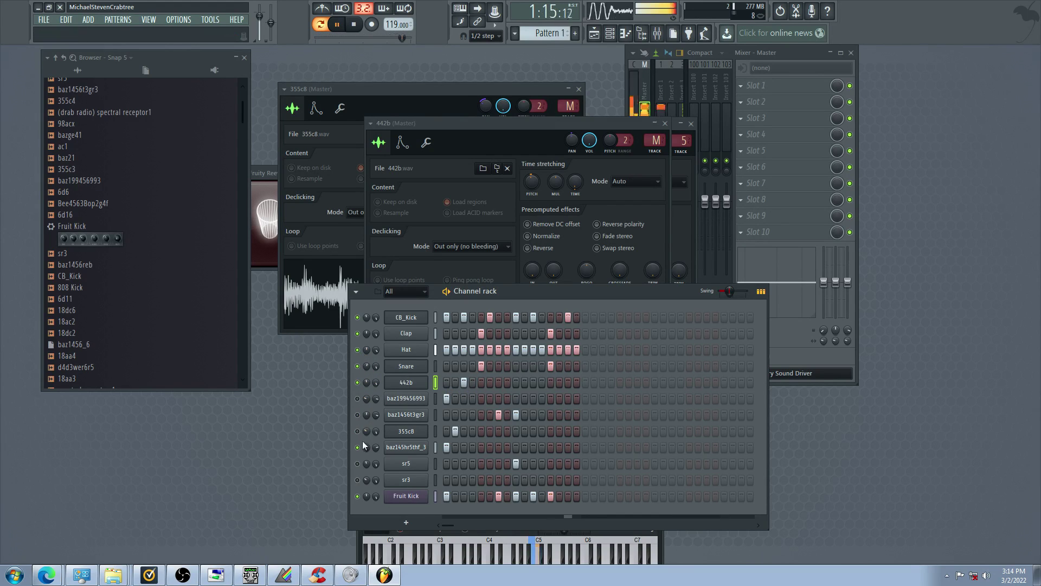
click(358, 463)
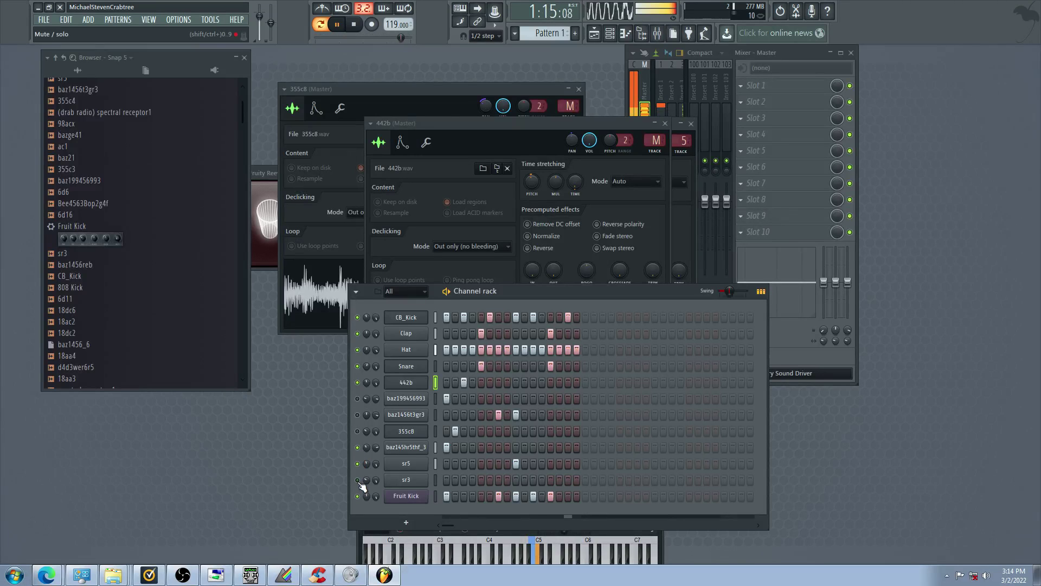
click(357, 496)
click(357, 446)
drag(358, 431, 358, 415)
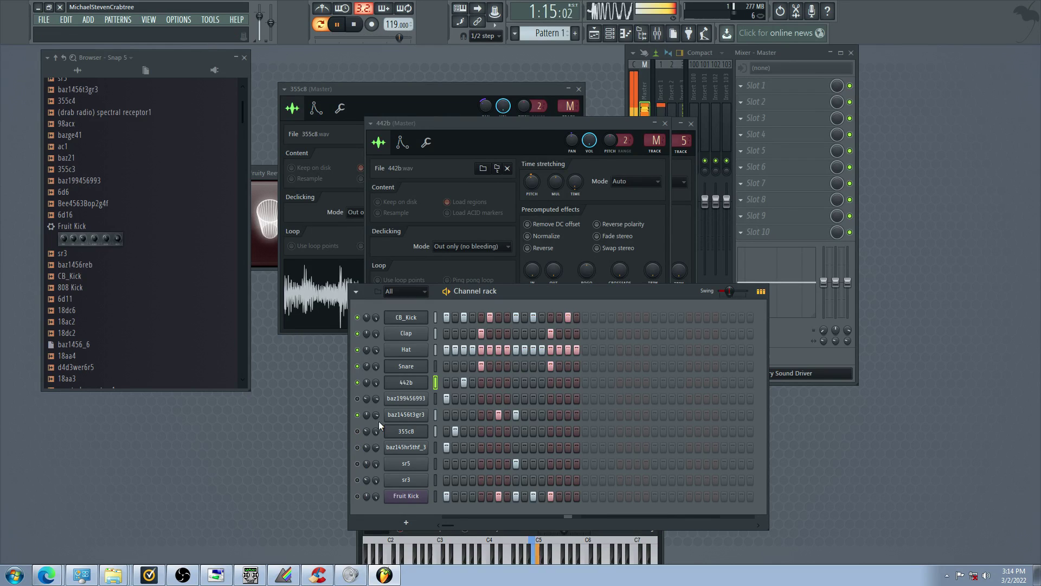
Raise the baz1456t3gr3 sample's pitch, and unmute baz145hr5thf_3 and 355c8
click(406, 414)
click(350, 124)
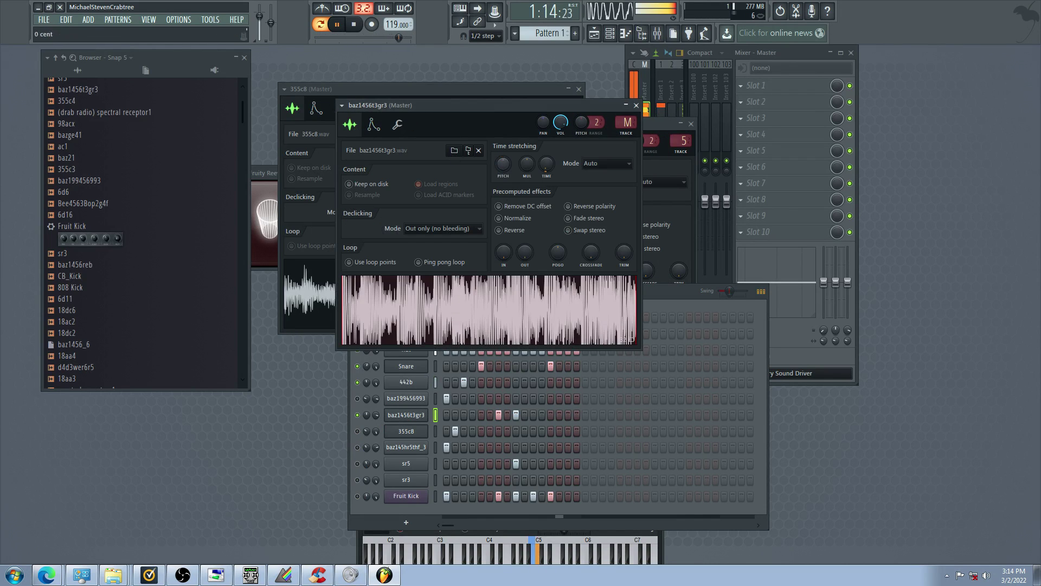
click(358, 448)
click(358, 430)
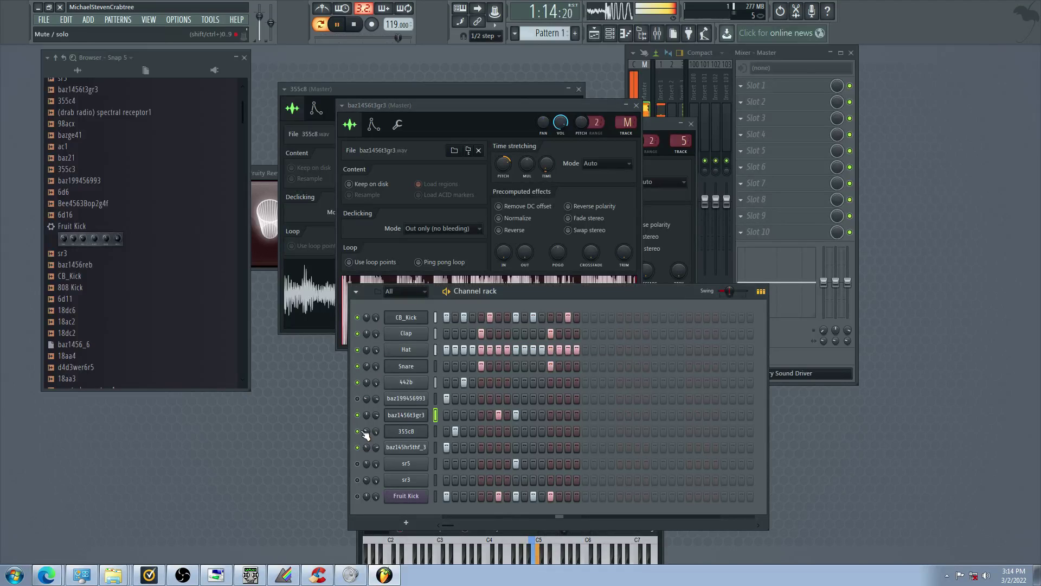
Unmute baz199456993 and sr5, mute baz145hr5thf_3, Snare and CB_Kick, and remove the baz1456t3gr3 hit on step 7
click(358, 398)
click(357, 414)
click(358, 465)
click(357, 448)
click(358, 416)
click(358, 366)
click(359, 319)
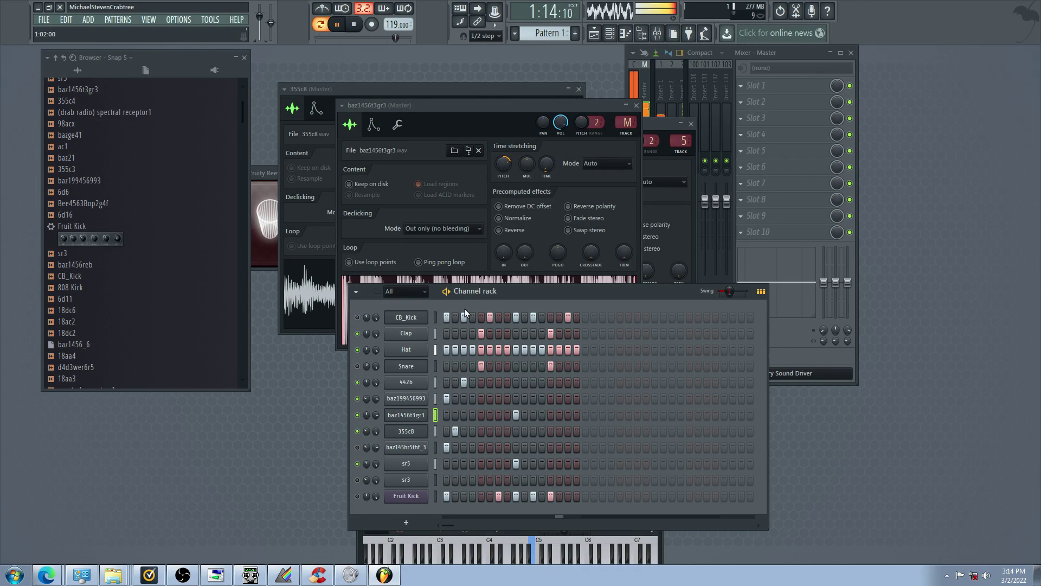
Unmute Fruit Kick, and mute sr5, 355c8 and baz199456993
click(358, 496)
click(358, 464)
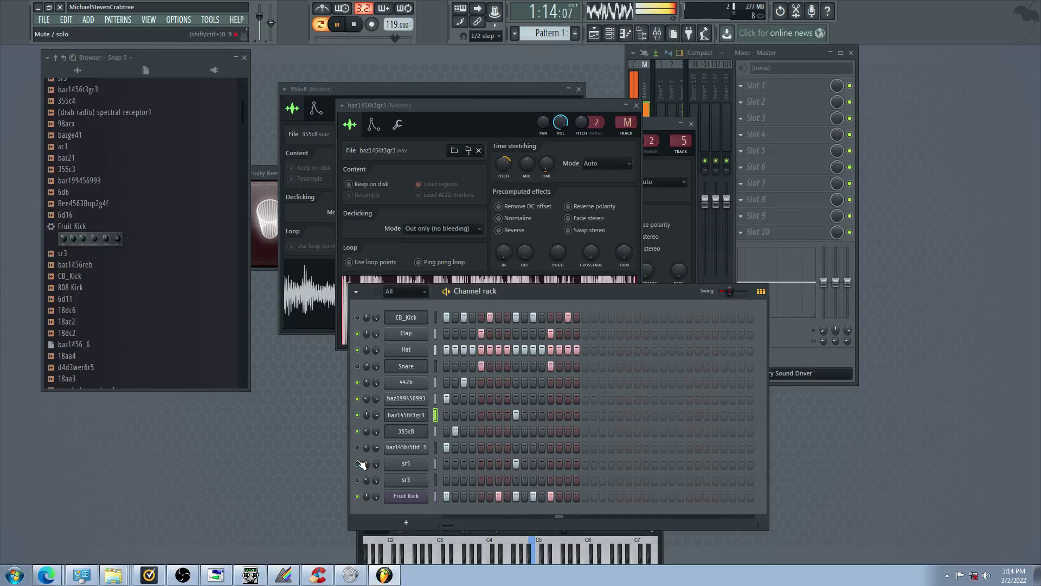
click(357, 447)
click(357, 432)
click(358, 416)
click(358, 401)
Mute 442b and Hat, unmute Snare, and swap baz1456t3gr3 for 355c8
click(358, 384)
click(358, 367)
click(357, 353)
click(358, 415)
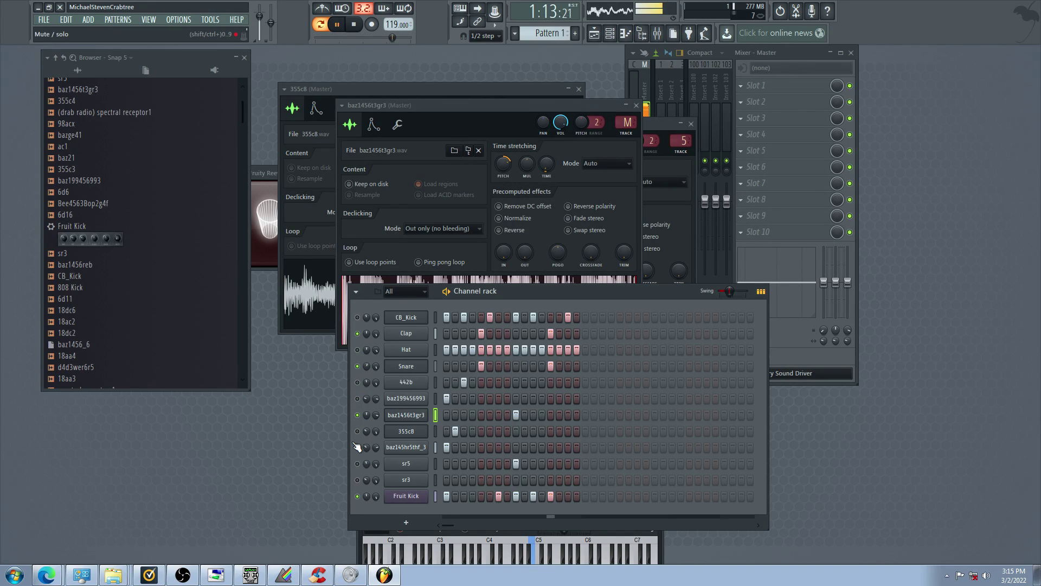
click(357, 431)
click(358, 414)
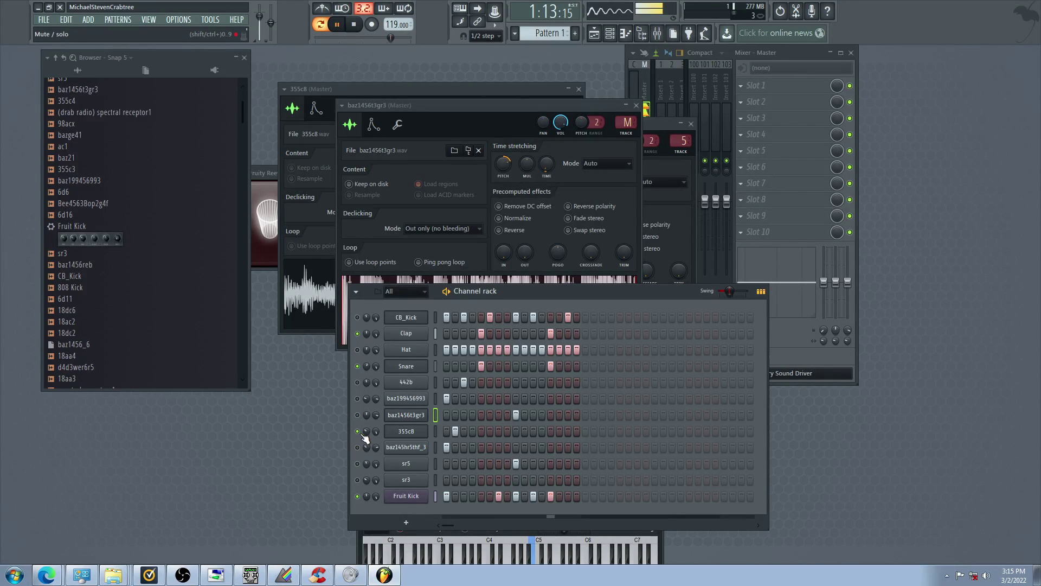
Give 355c8 an echo delay with 8 echoes, raised feed and lowered time, and adjust its Mod X level
click(400, 433)
click(400, 433)
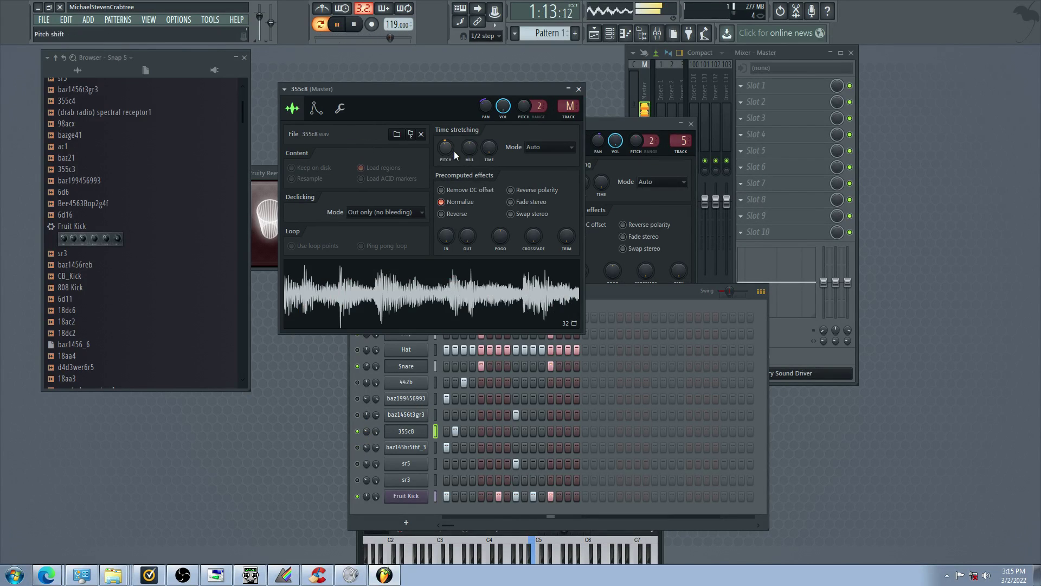
click(331, 111)
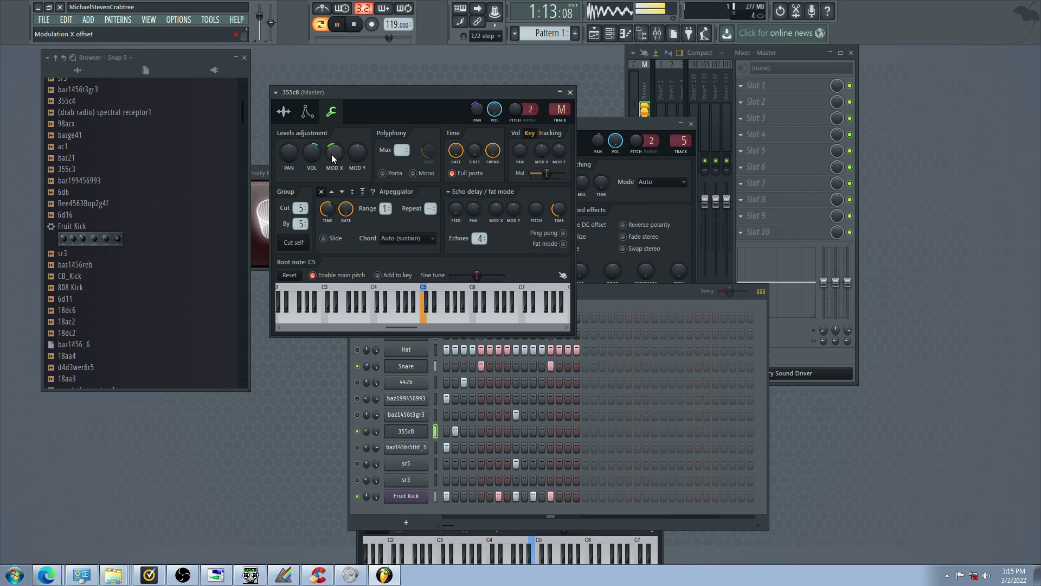
drag(335, 153, 335, 149)
drag(456, 209, 456, 203)
drag(480, 239, 479, 222)
drag(559, 212, 558, 225)
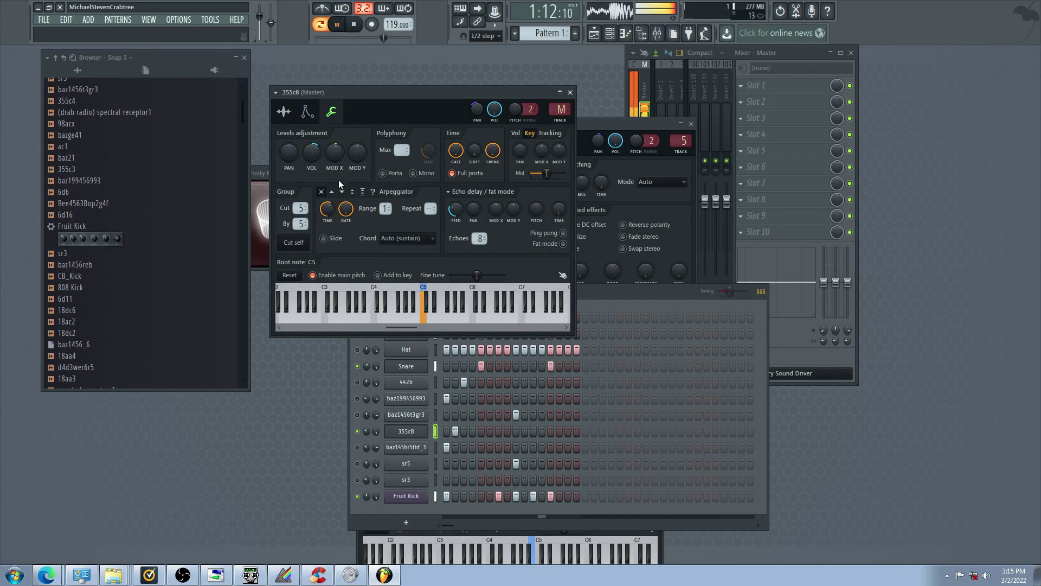
drag(335, 152, 342, 168)
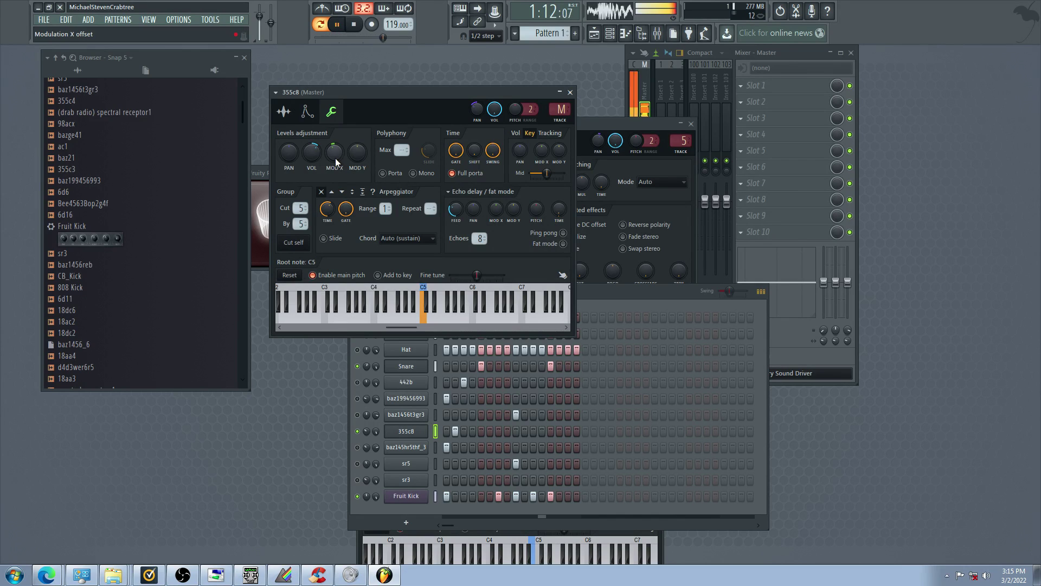
Unmute baz1456t3gr3, baz199456993 and 442b, mute Clap, and try Hat in the mix before muting it again
click(357, 415)
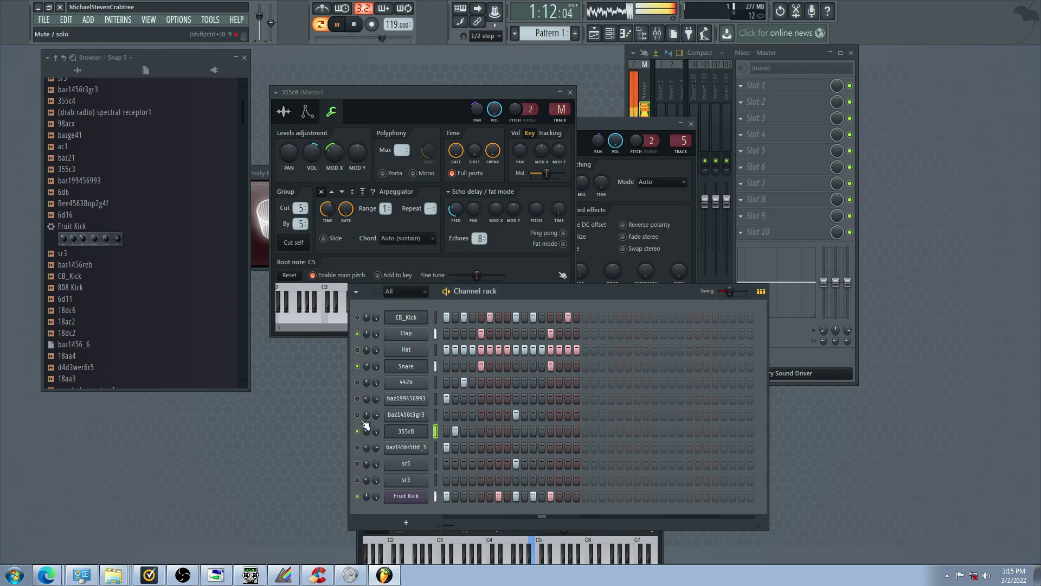
click(358, 350)
click(357, 334)
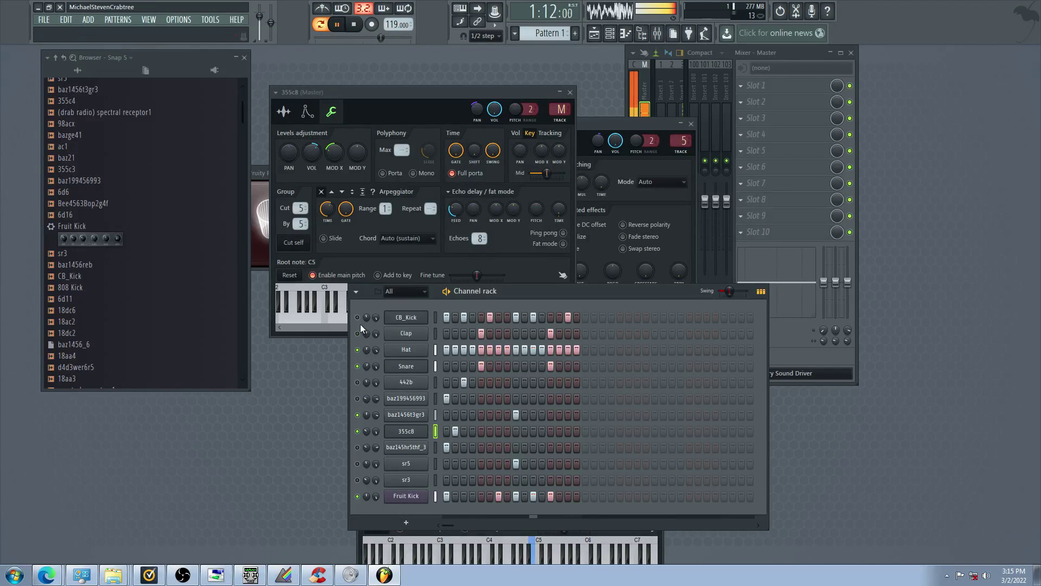
click(357, 317)
click(357, 399)
click(358, 317)
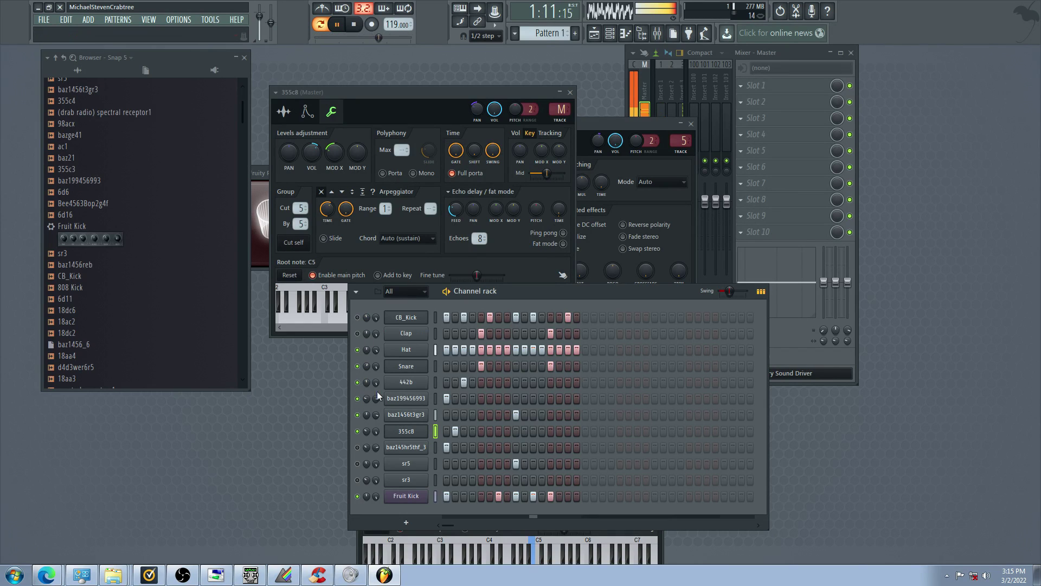
click(357, 351)
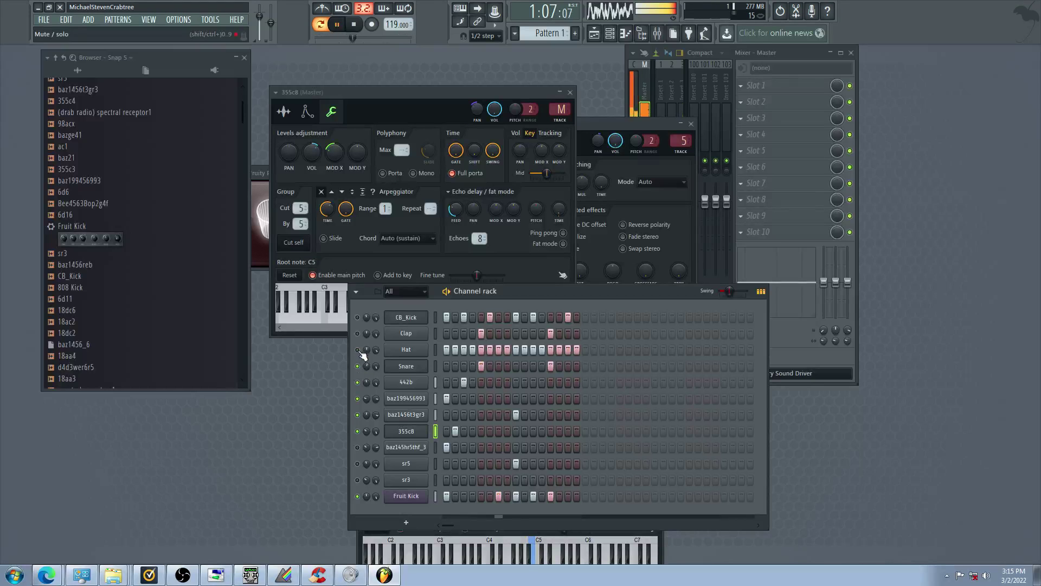
Unmute CB_Kick and reduce its pattern to hits on steps 3 and 15
click(436, 319)
click(358, 317)
drag(479, 316, 587, 329)
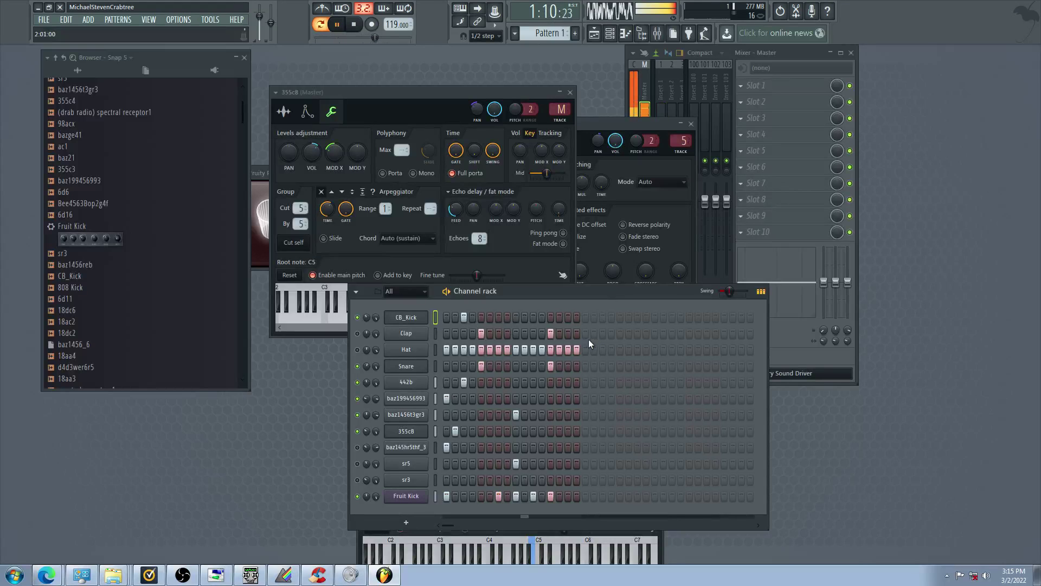
click(568, 318)
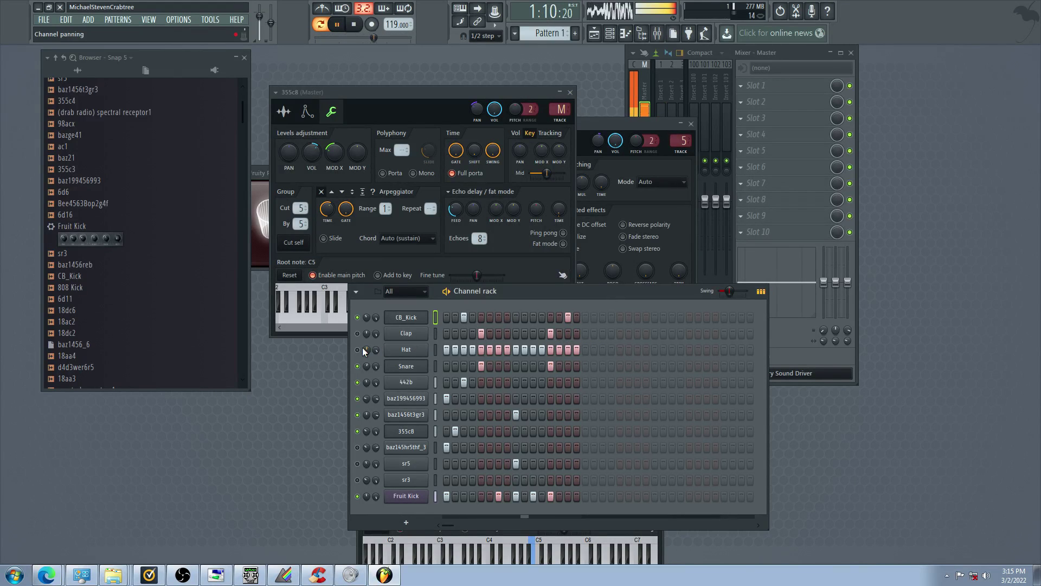
Swap 355c8 for baz145hr5thf_3, unmute sr5 and Hat, and add CB_Kick hits on steps 10 and 12
click(357, 432)
click(358, 447)
click(357, 464)
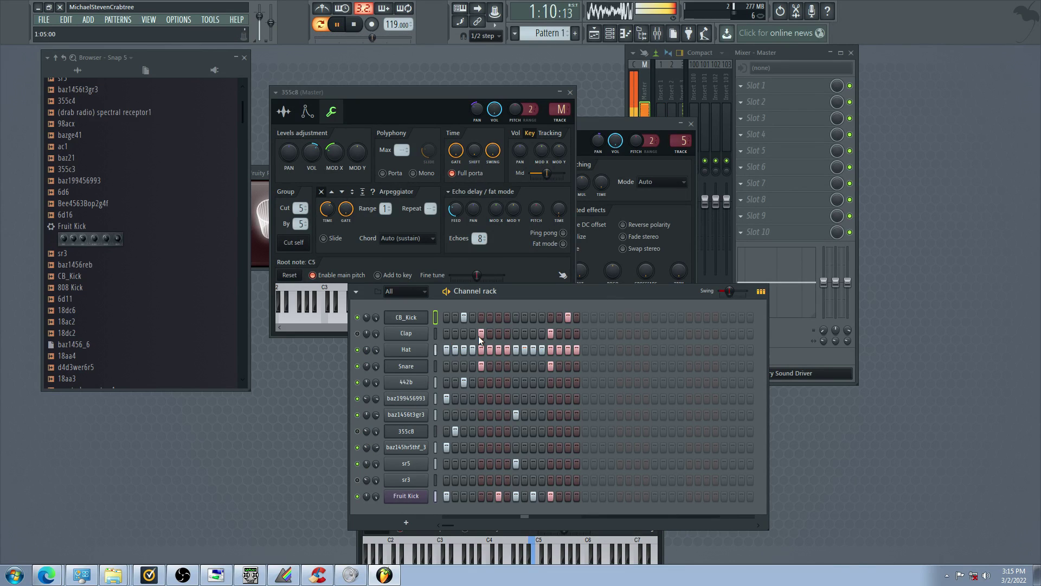
click(525, 318)
click(542, 318)
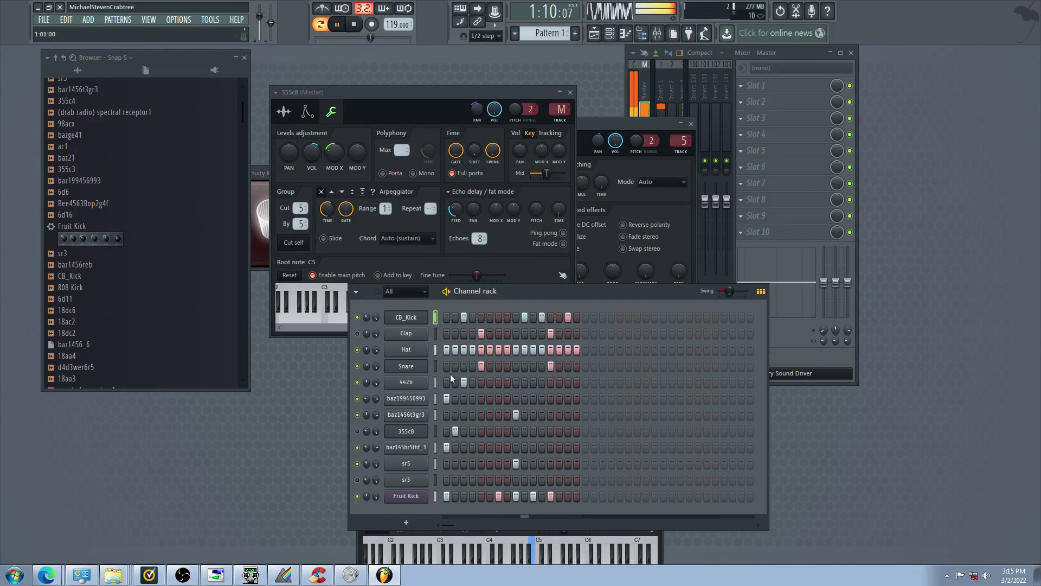
Unmute Clap, mute Hat and 442b, and remove the CB_Kick hit on step 12
click(357, 367)
click(358, 351)
click(358, 383)
right_click(542, 318)
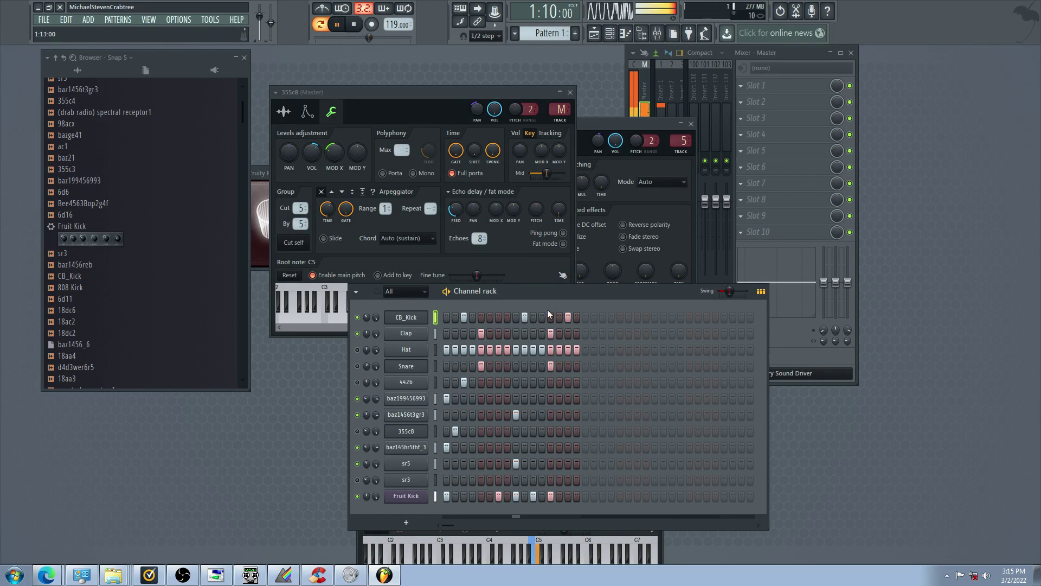
Mute baz145hr5thf_3, baz1456t3gr3 and baz199456993, unmute 355c8 and sr3, and add an sr3 hit on step 2
click(358, 431)
click(358, 449)
click(358, 415)
click(358, 400)
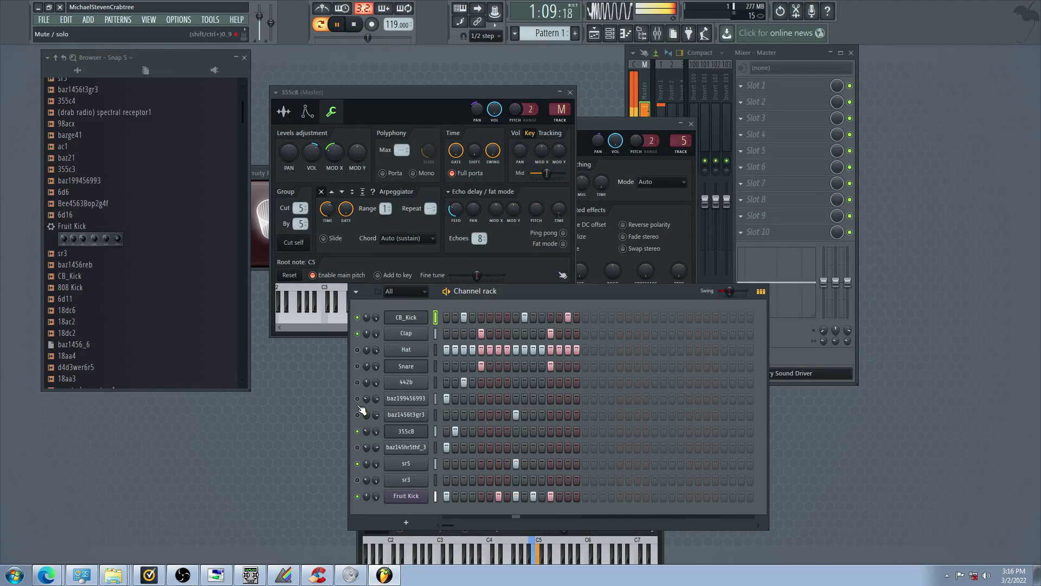
click(358, 480)
click(455, 480)
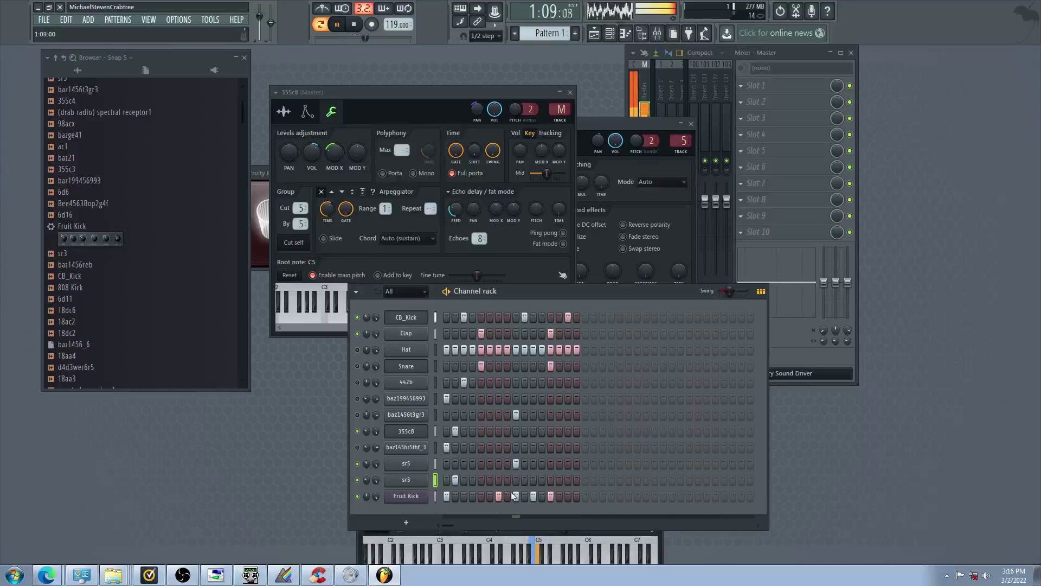
Keep only Fruit Kick's step 1 hit, mute 355c8, sr5 and sr3, and unmute baz1456t3gr3
right_click(534, 496)
right_click(551, 497)
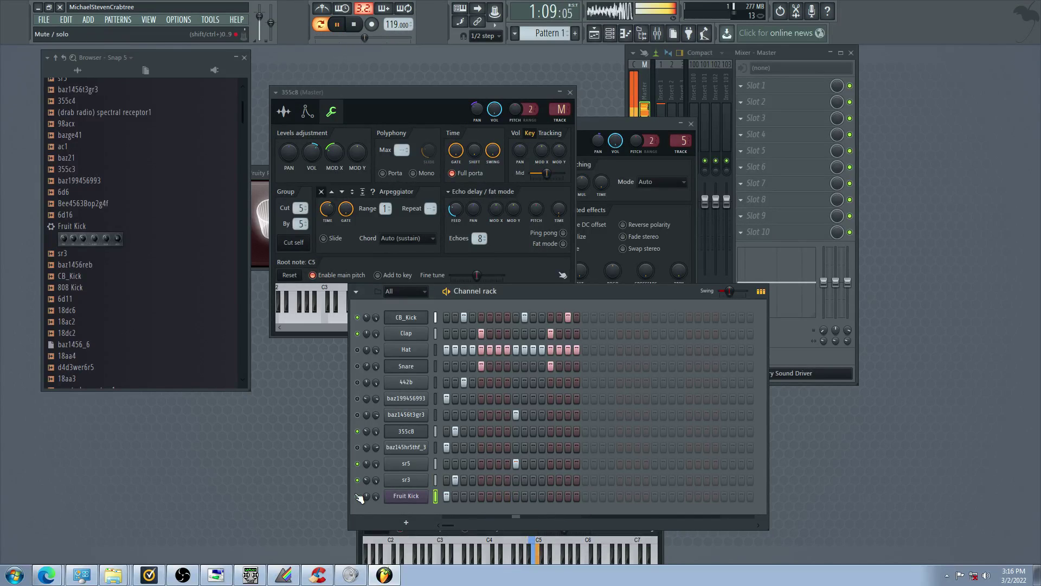
click(358, 464)
click(358, 447)
click(358, 431)
click(358, 448)
click(358, 415)
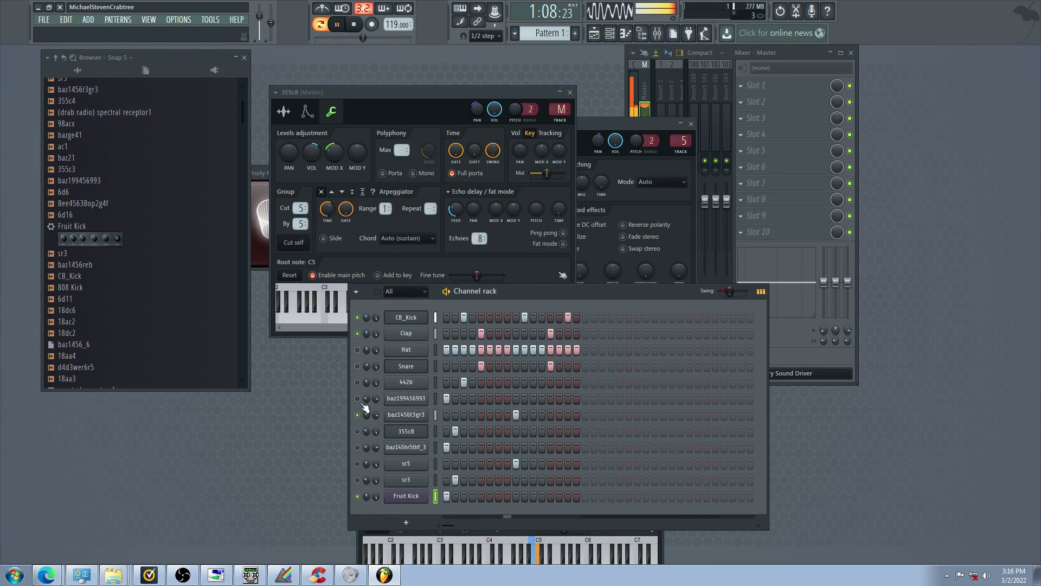
Adjust the baz1456t3gr3 sample's pitch, unmute baz145hr5thf_3 and sr5, and mute Fruit Kick
click(407, 414)
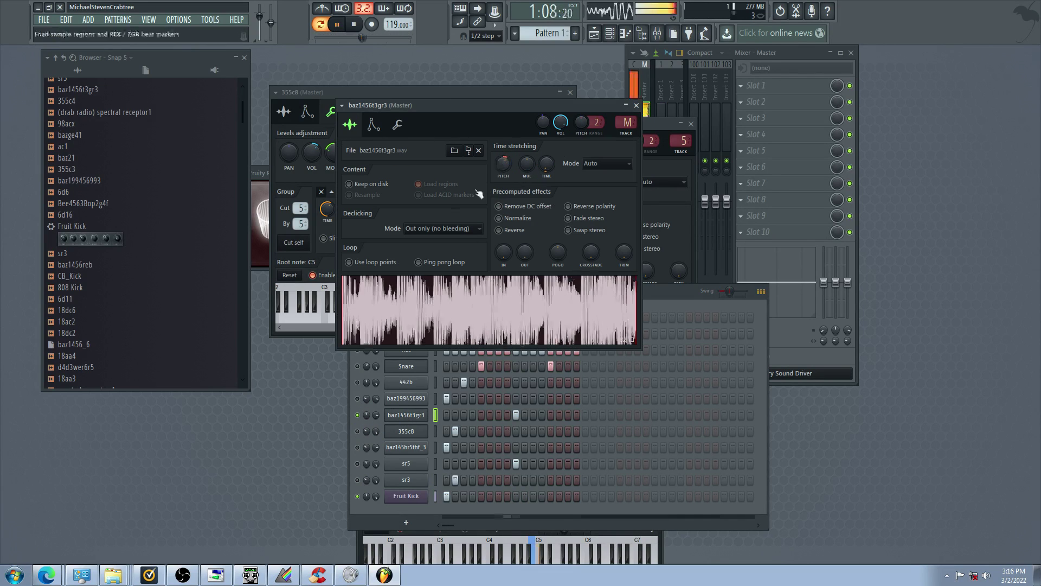
click(358, 447)
click(358, 464)
click(358, 496)
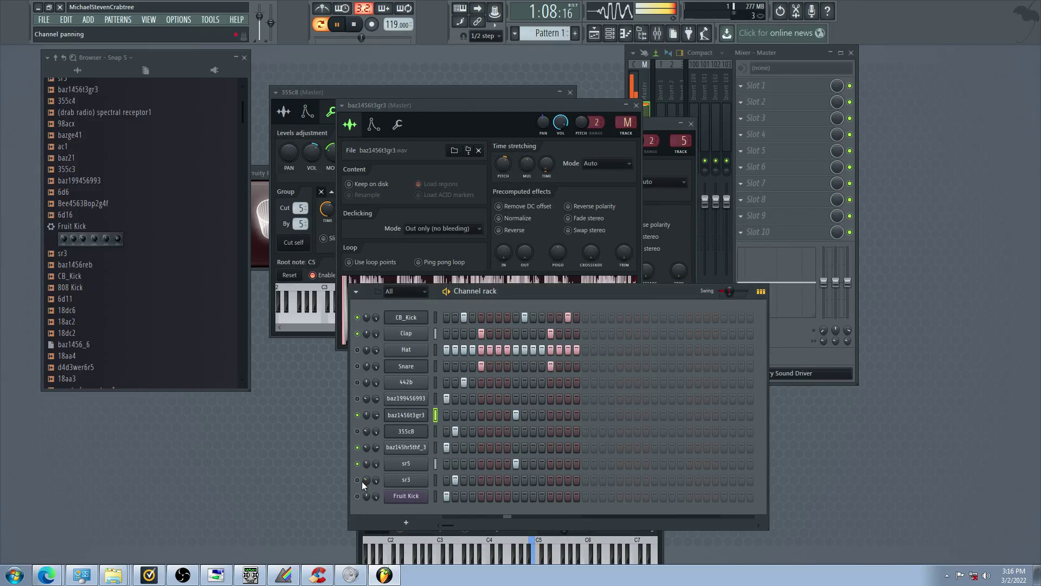
Mute sr5 and baz145hr5thf_3, unmute baz199456993, and move the 442b hit to step 2
click(357, 464)
click(358, 448)
click(358, 399)
click(464, 384)
click(457, 385)
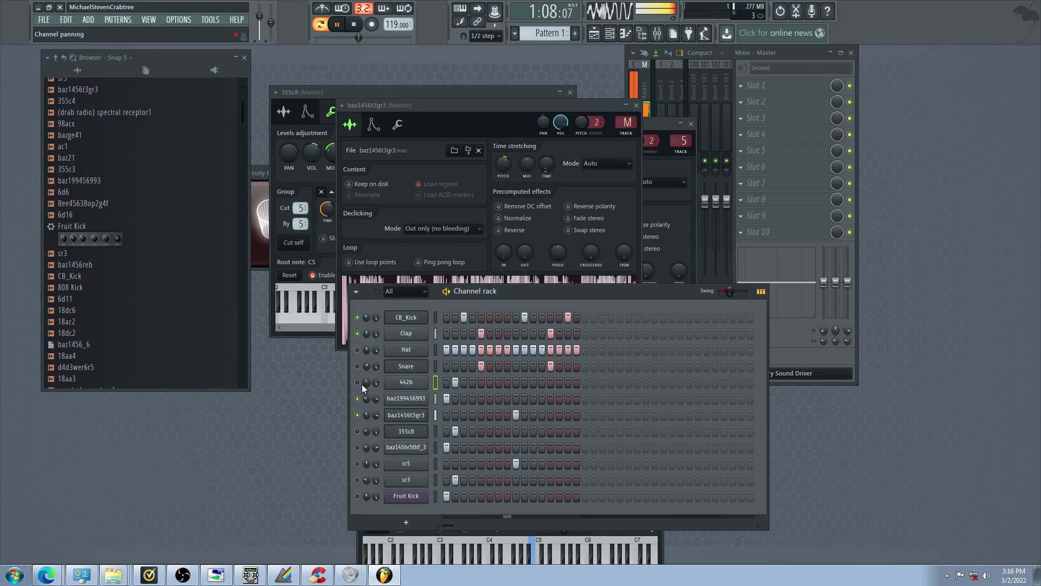
Unmute Snare, 442b and sr5, move the 442b hit to step 1, and mute baz199456993 and baz1456t3gr3
click(358, 366)
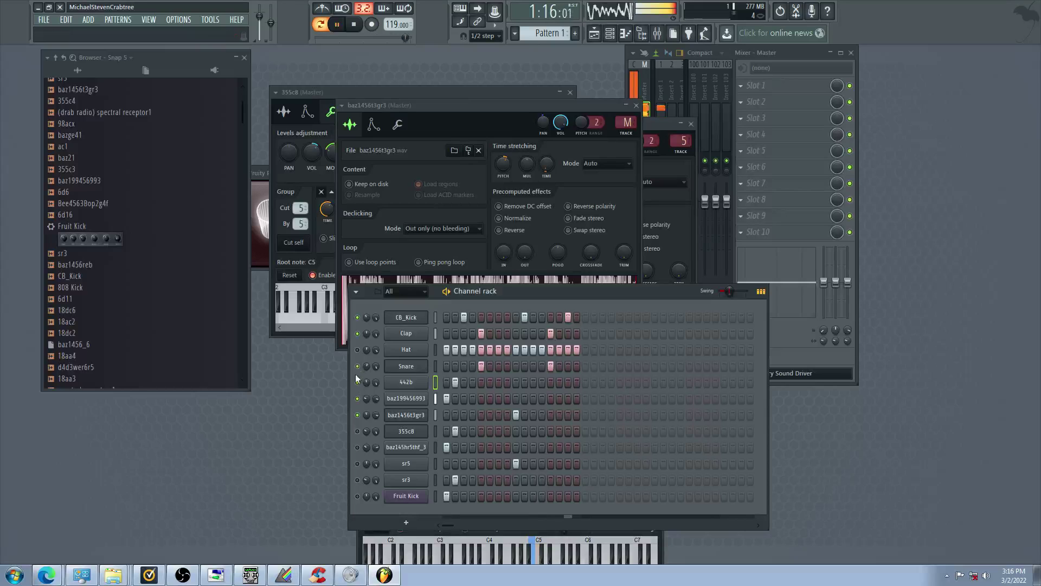
click(455, 383)
click(447, 383)
click(357, 448)
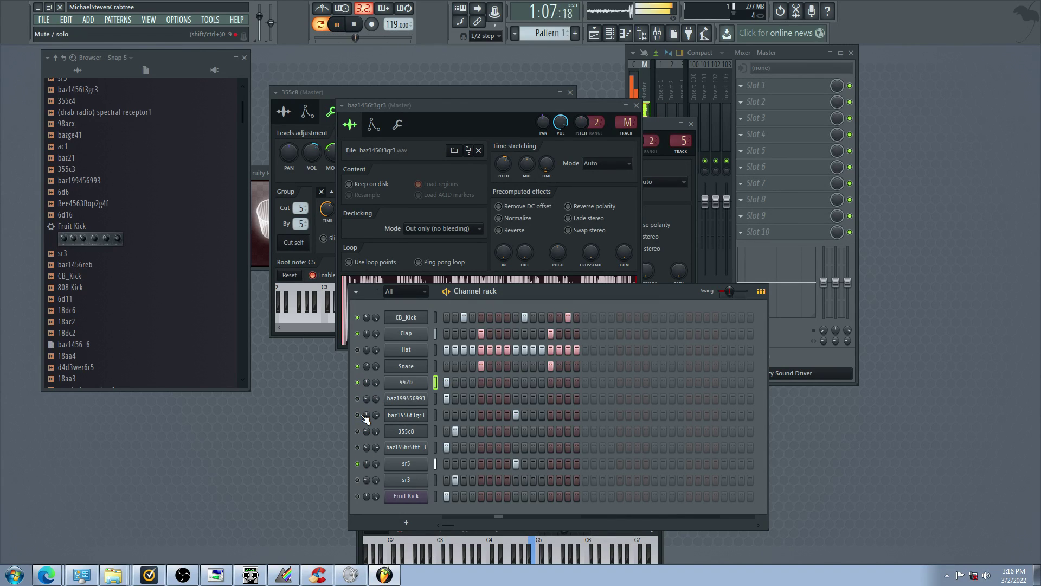
Raise the 442b sample's pitch, and unmute baz145hr5thf_3 and baz1456t3gr3
click(406, 382)
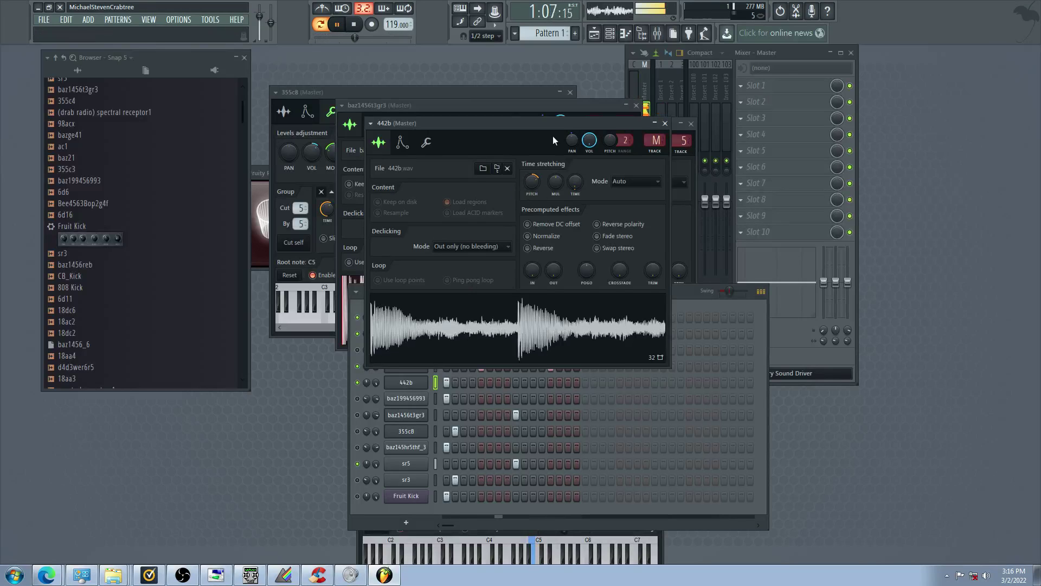
click(358, 447)
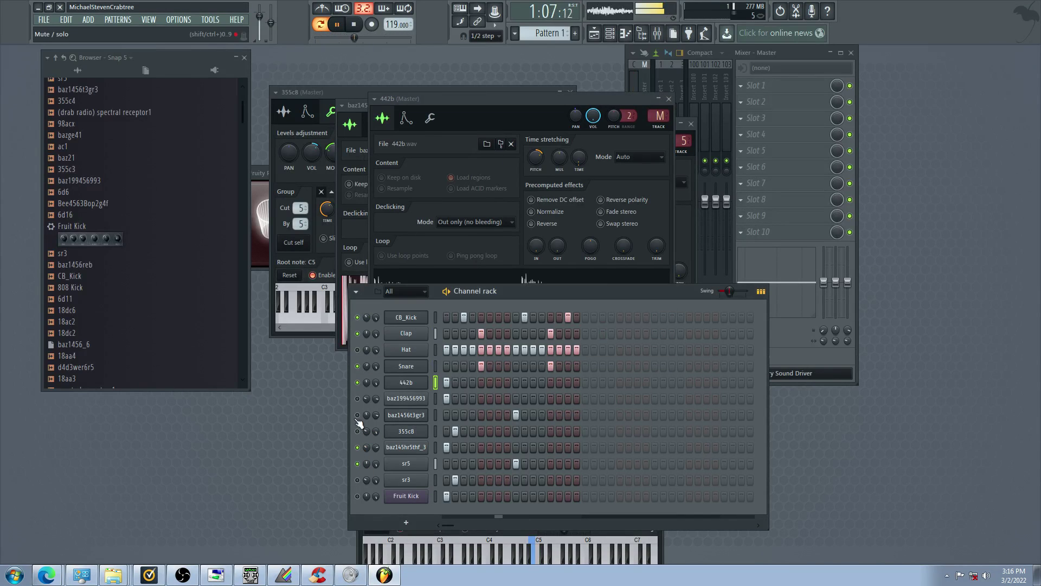
click(358, 414)
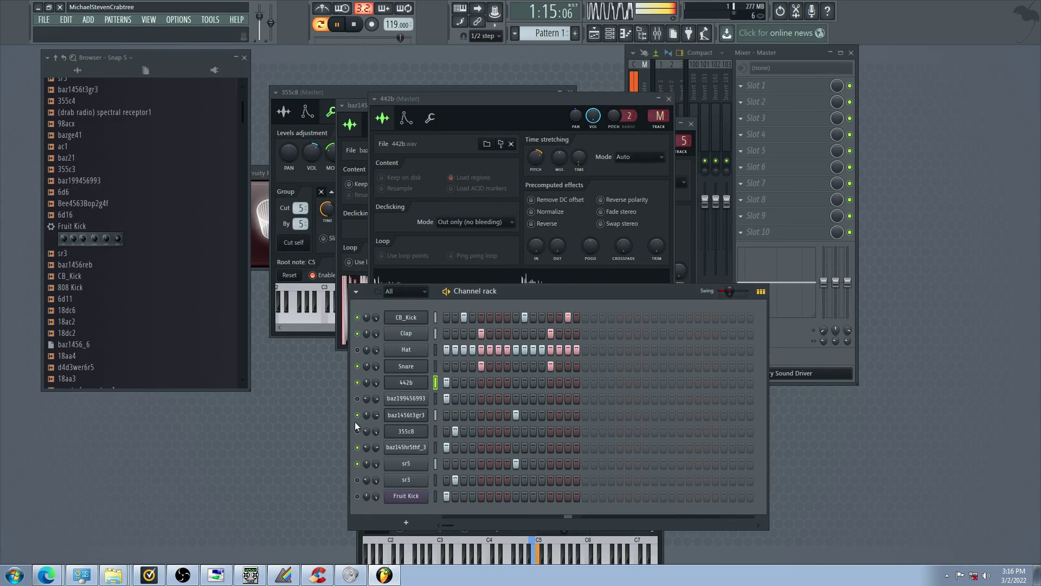
Try the 442b hit on step 3, and move it to step 4
click(464, 382)
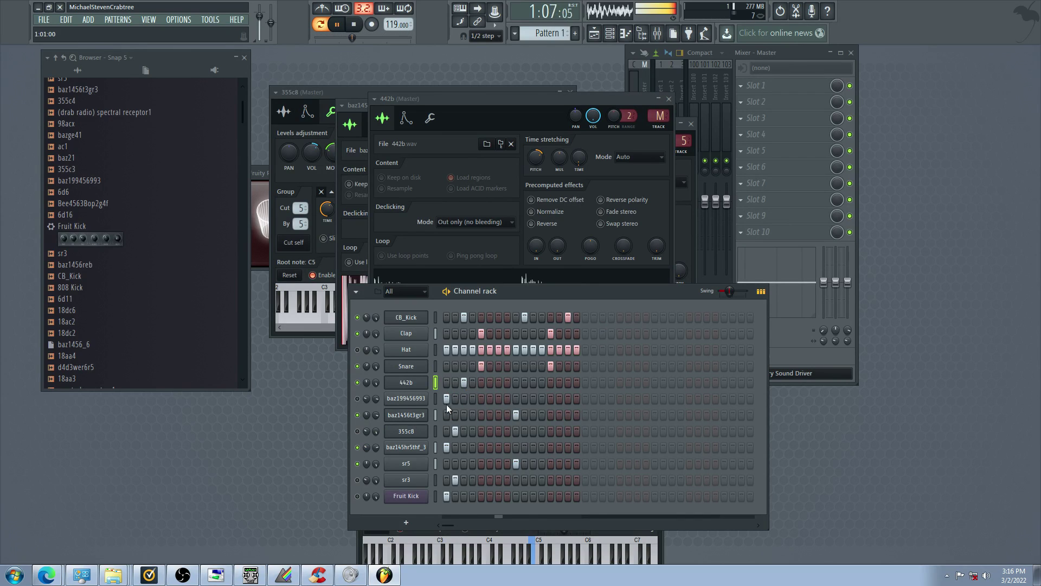
right_click(464, 384)
click(473, 385)
Audition sr3 briefly, and mute baz145hr5thf_3, sr5 and baz1456t3gr3
click(357, 447)
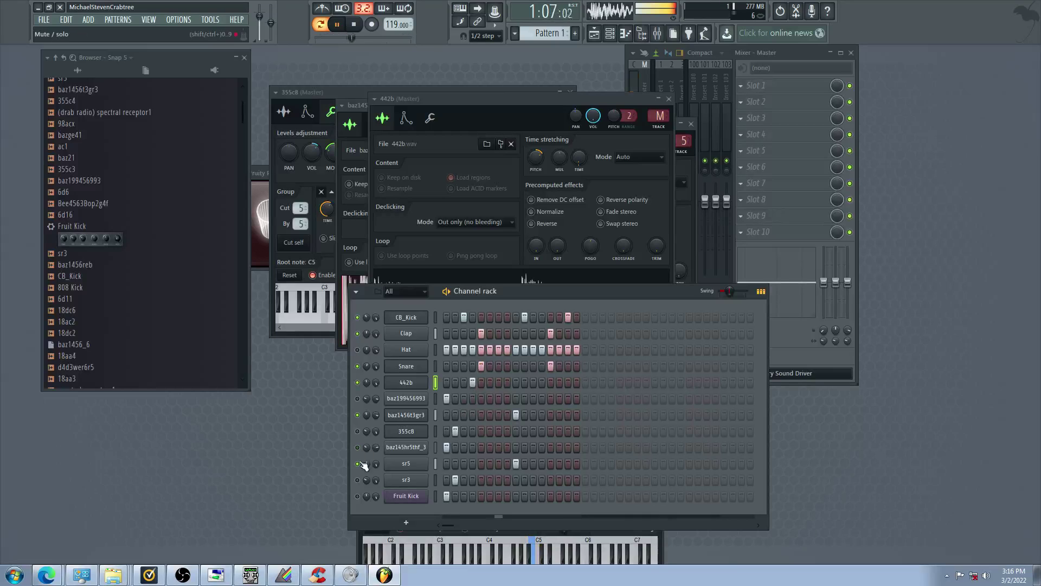
click(357, 464)
click(358, 480)
click(357, 416)
click(357, 463)
click(358, 480)
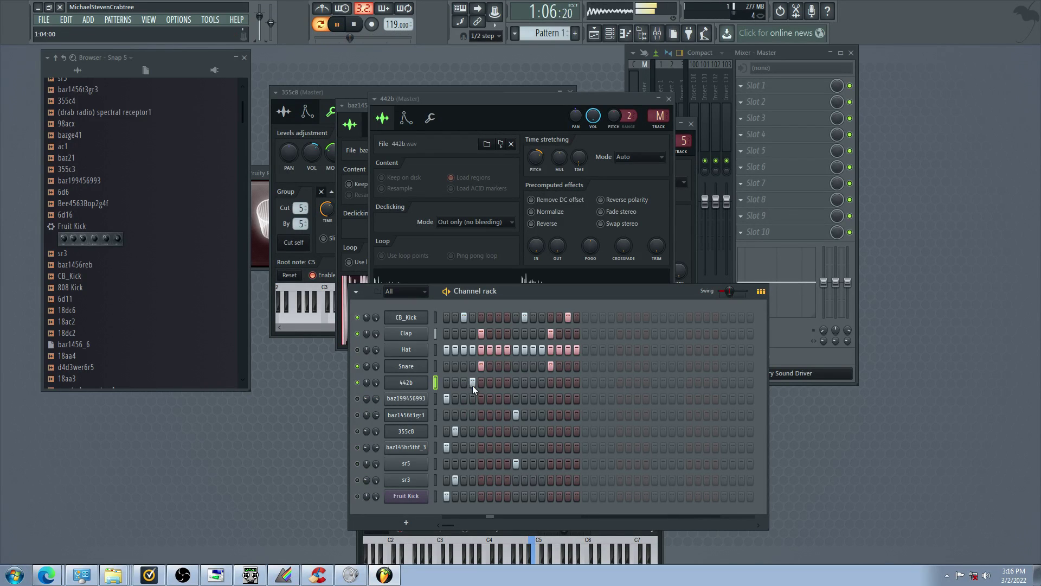
Try reversing the 442b sample, with its hit placed on step 4
click(418, 384)
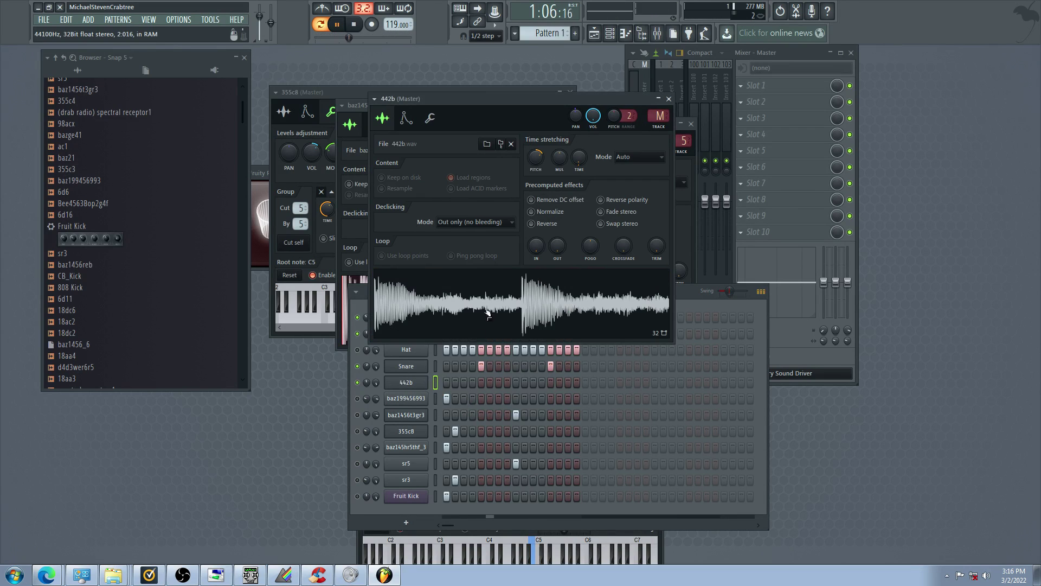
click(532, 223)
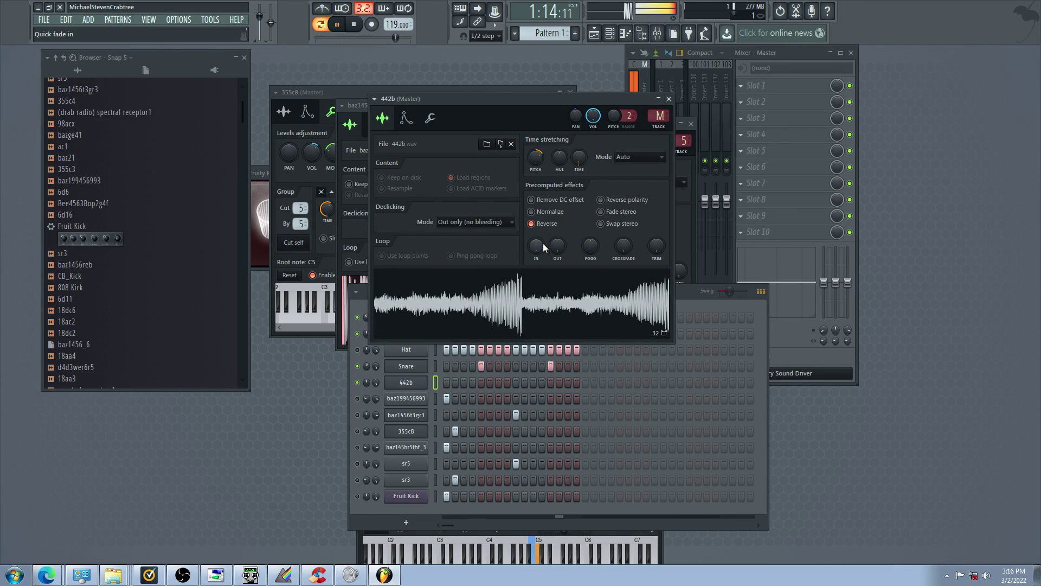
click(474, 384)
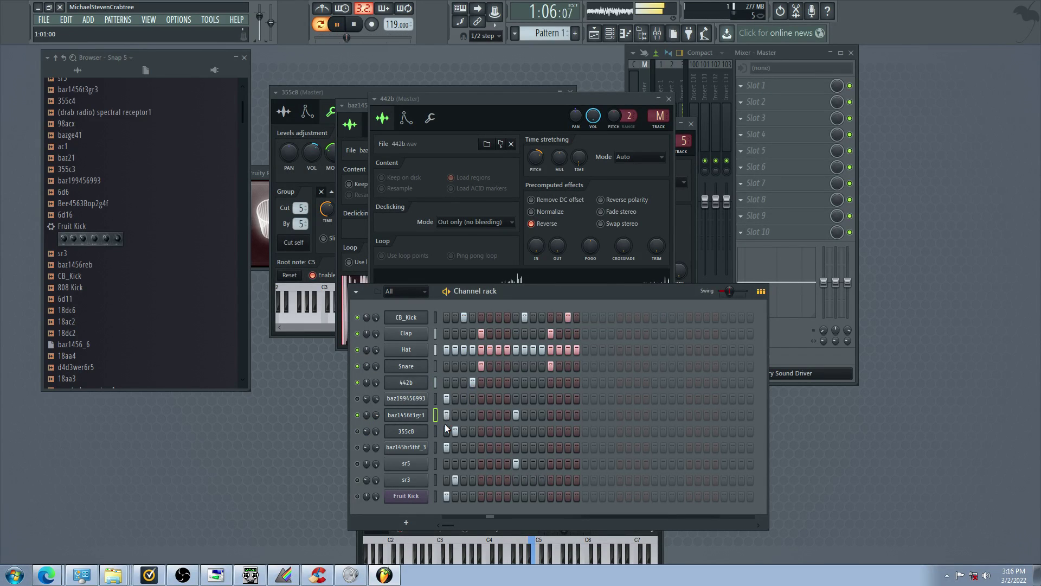
Lower the 442b sample's pitch, turn off its Reverse effect, and move its hit to step 1
double_click(416, 385)
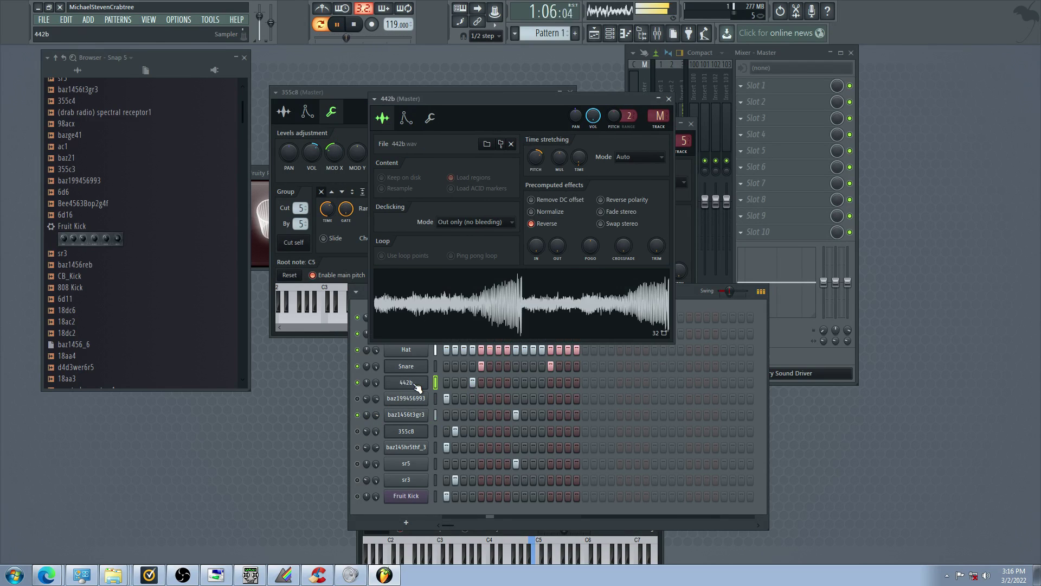
drag(539, 154, 538, 159)
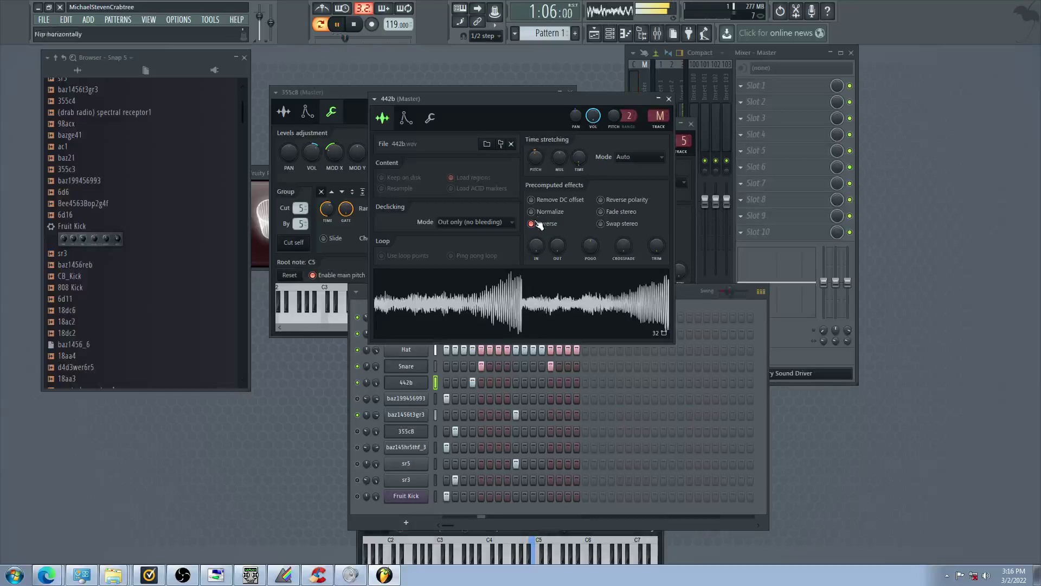
click(535, 223)
click(472, 383)
click(447, 385)
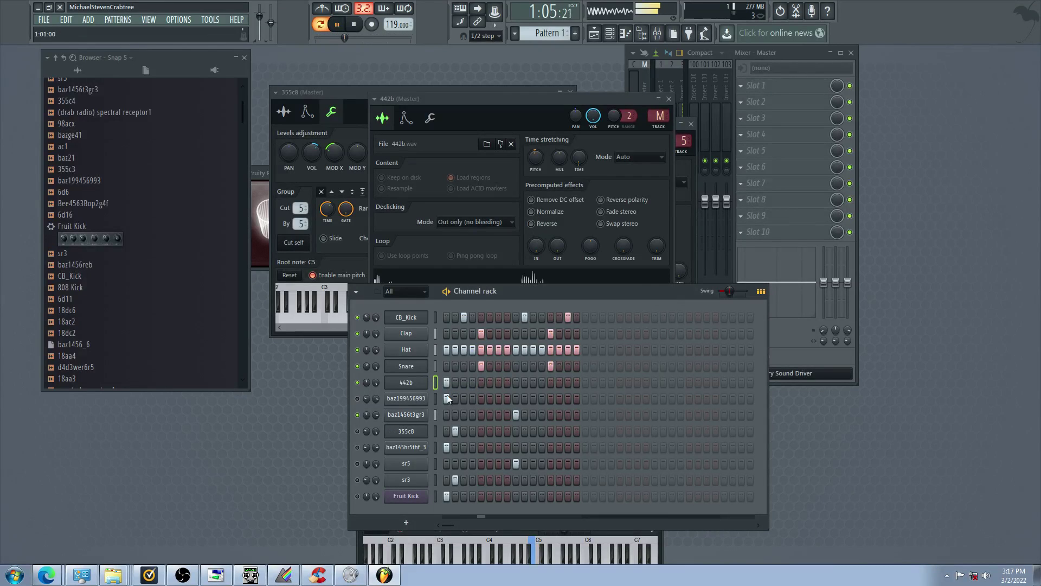
Audition baz199456993, 355c8 and sr3, and settle on baz1456t3gr3, baz145hr5thf_3 and Fruit Kick unmuted with Hat muted
click(357, 414)
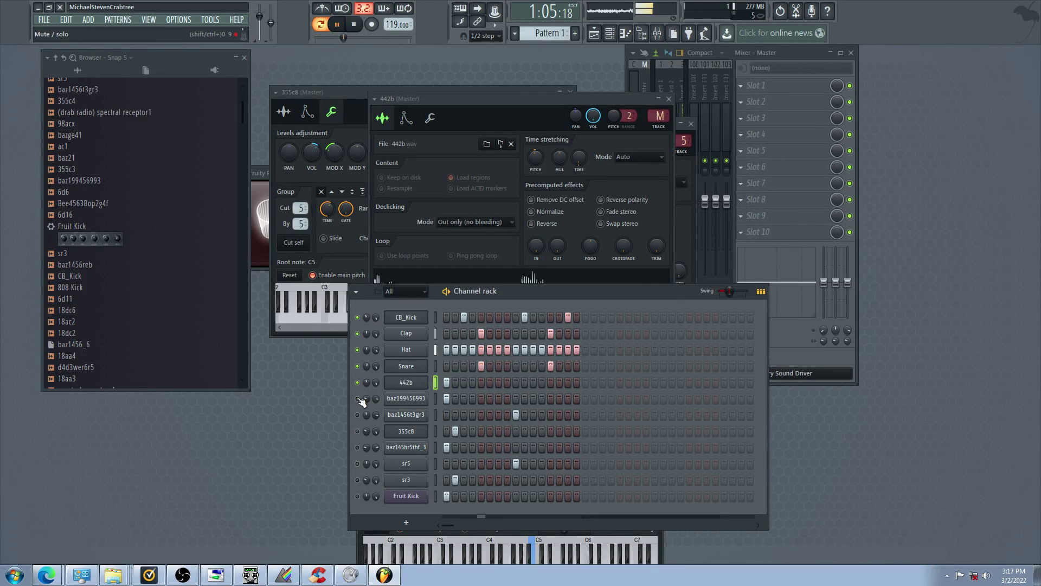
click(357, 480)
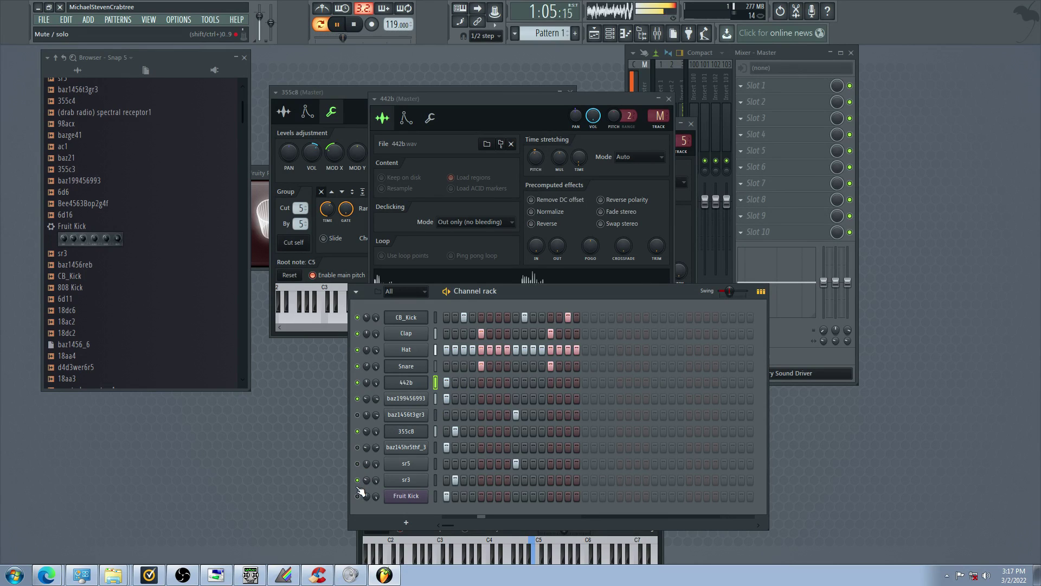
click(357, 415)
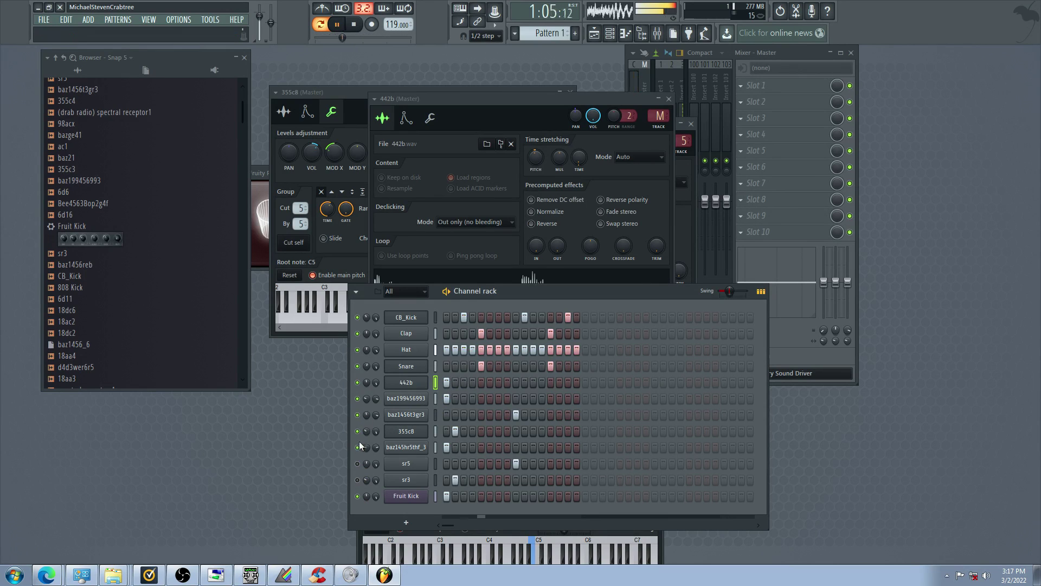
click(357, 398)
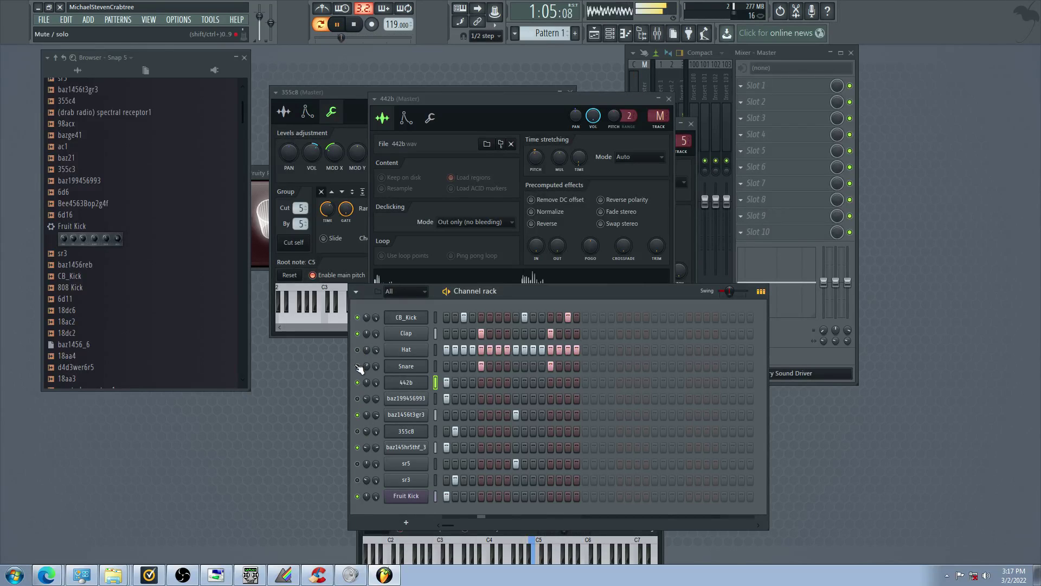
click(356, 350)
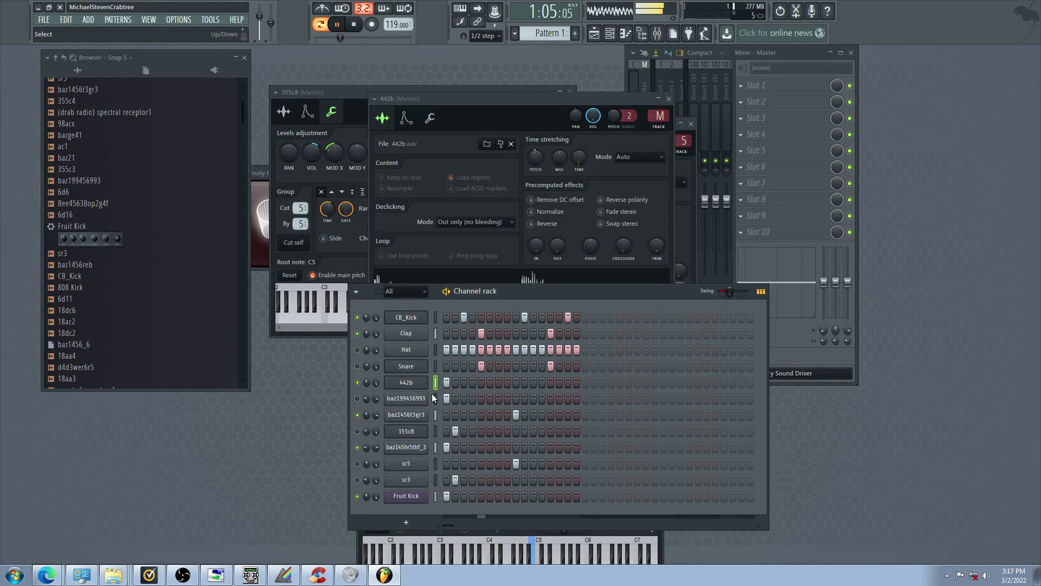
Clear all hits from the 442b row, unmute 355c8 and sr5, and mute baz145hr5thf_3
click(517, 382)
click(446, 382)
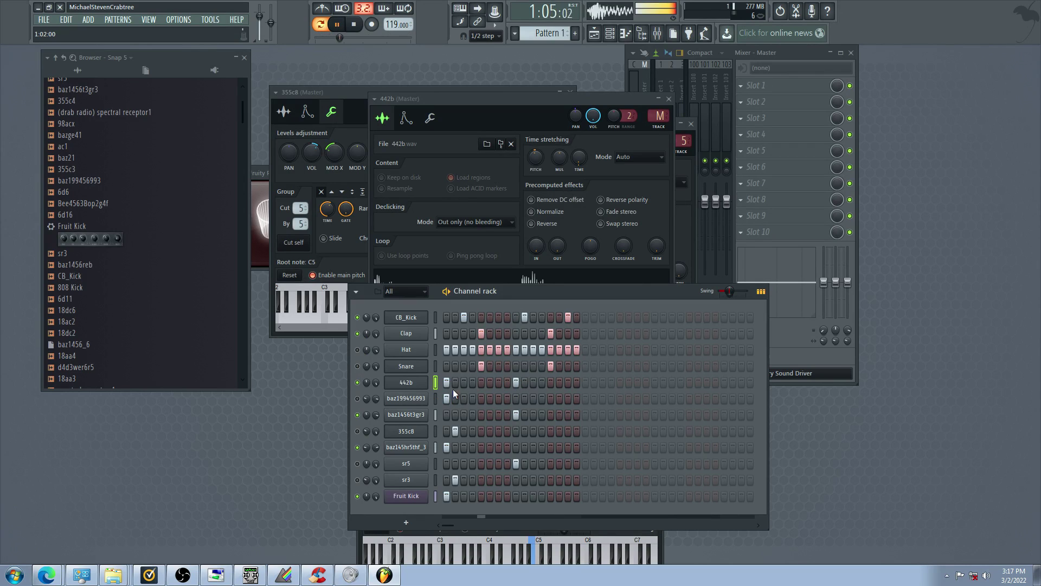
click(357, 431)
click(357, 448)
click(357, 464)
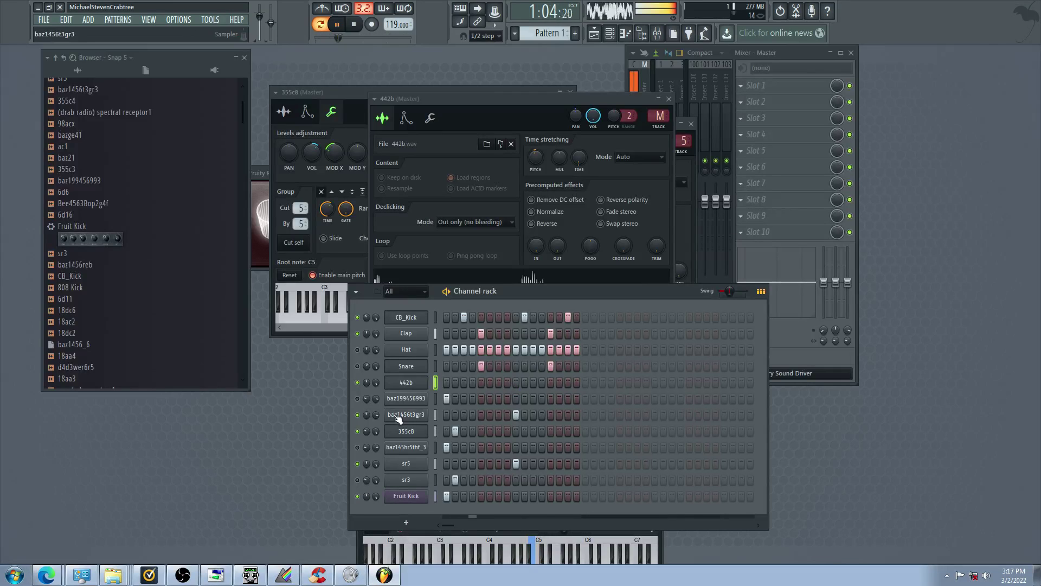
Mute 442b, baz1456t3gr3, 355c8 and sr5, and unmute baz199456993 and baz145hr5thf_3
click(358, 415)
click(358, 432)
click(359, 464)
click(357, 448)
click(357, 399)
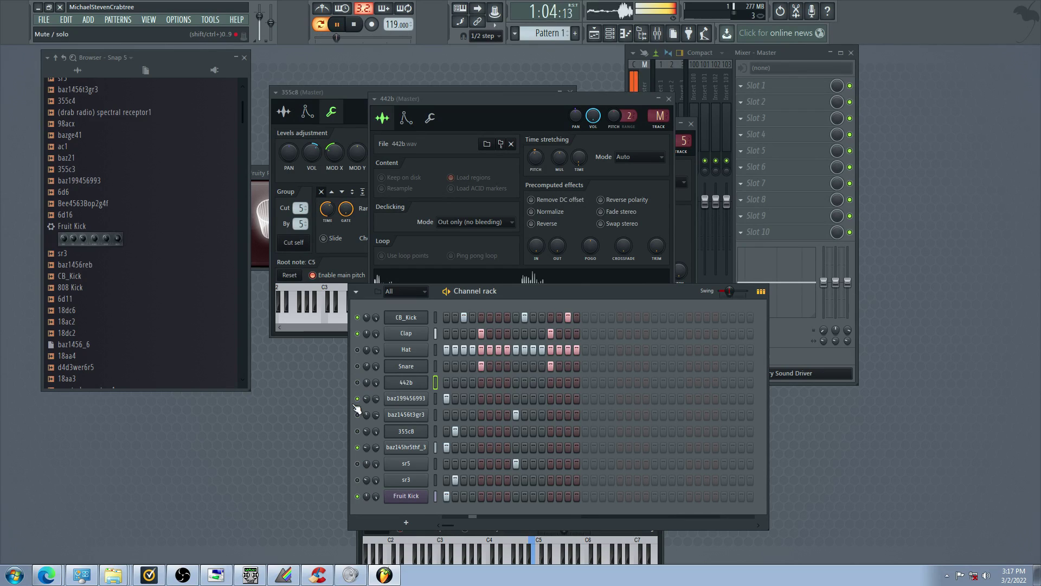
Add hits on steps 7 and 11 of the baz199456993 row
click(498, 399)
right_click(499, 401)
click(499, 399)
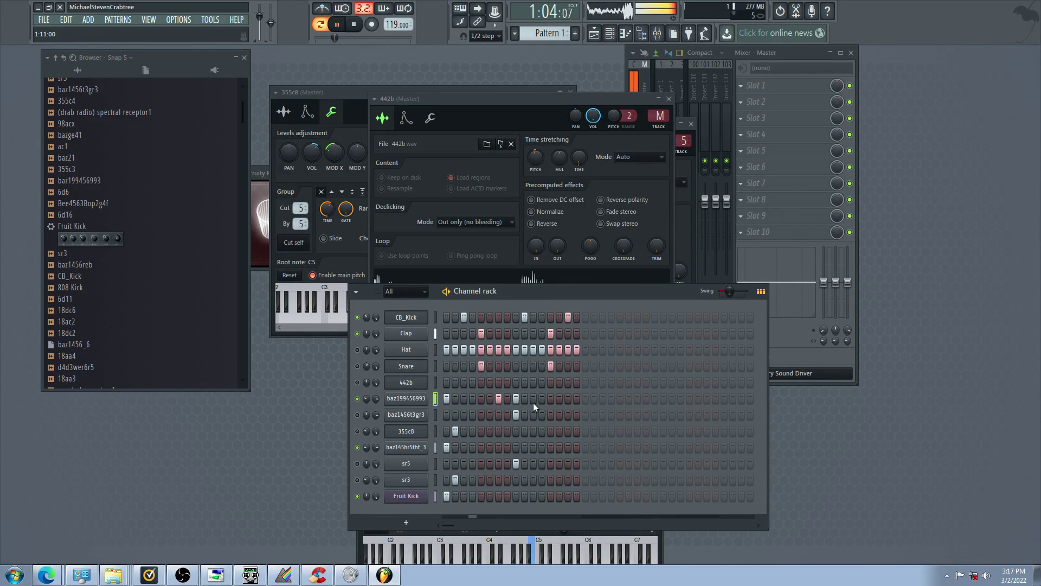
click(514, 403)
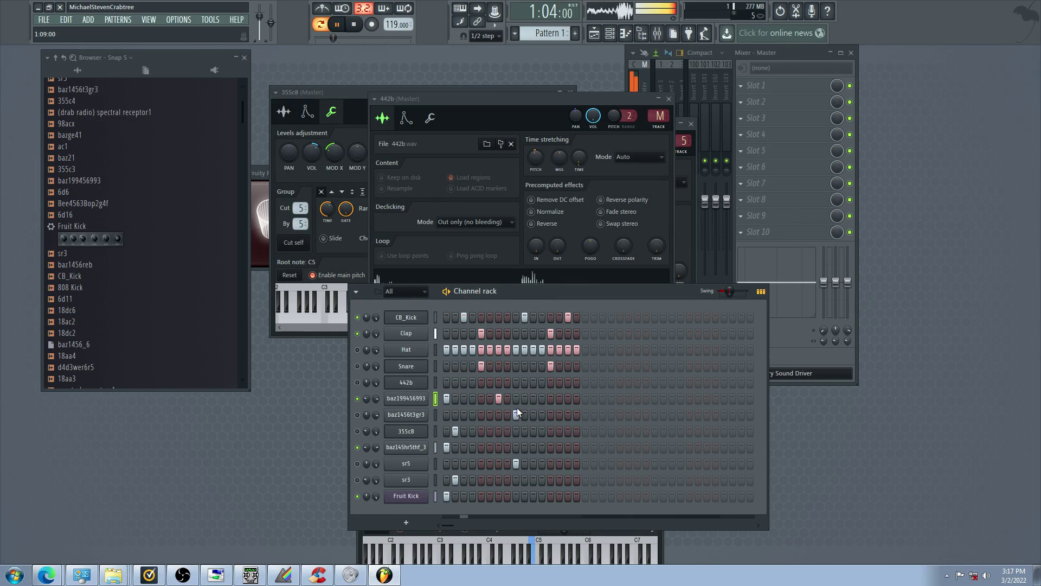
right_click(517, 401)
click(532, 402)
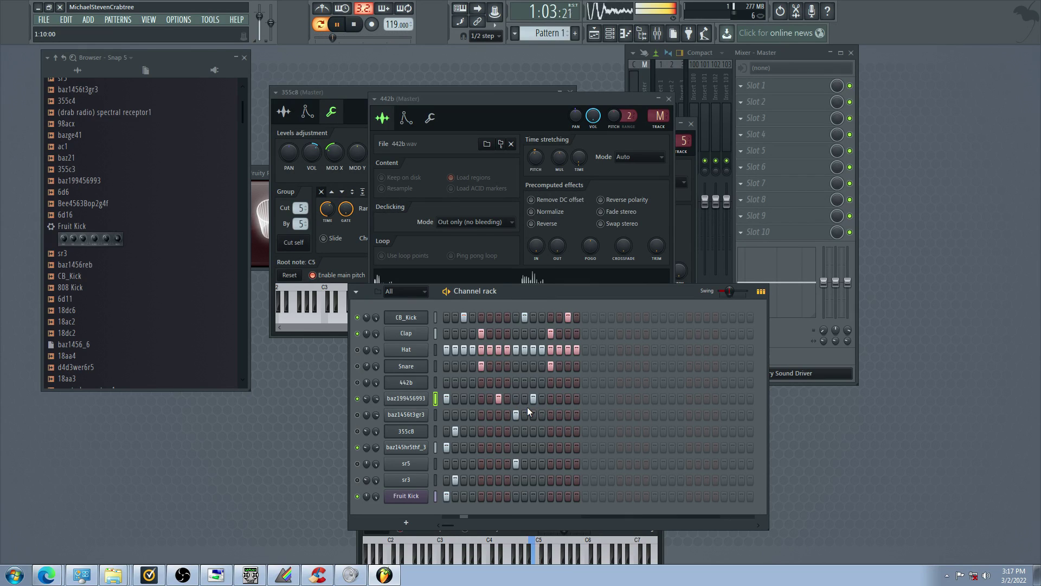
Mute baz145hr5thf_3, unmute 355c8, and set the 355c8 sample's pitch shift to +500 cents
click(358, 447)
click(407, 431)
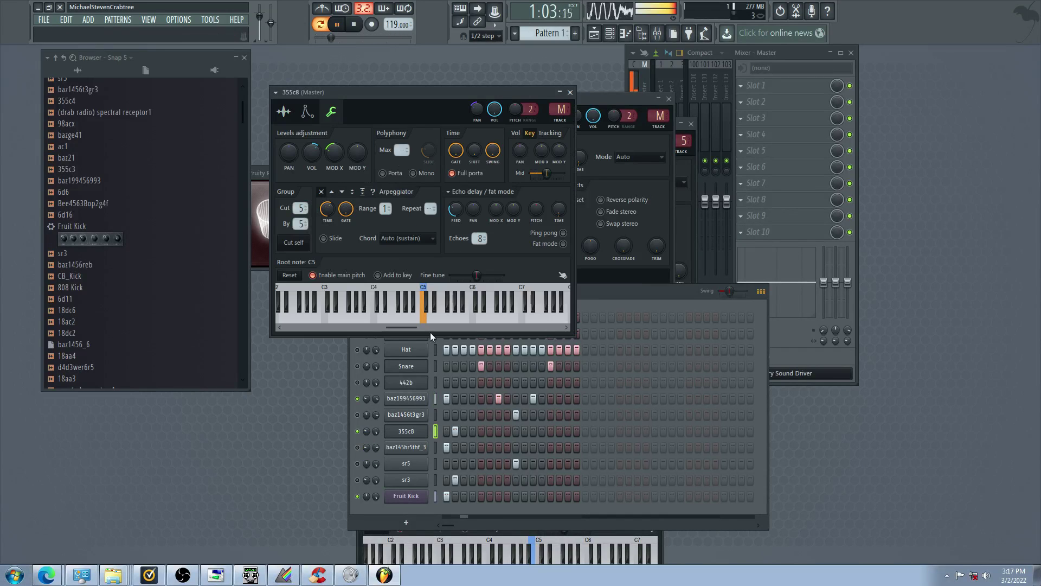
click(283, 112)
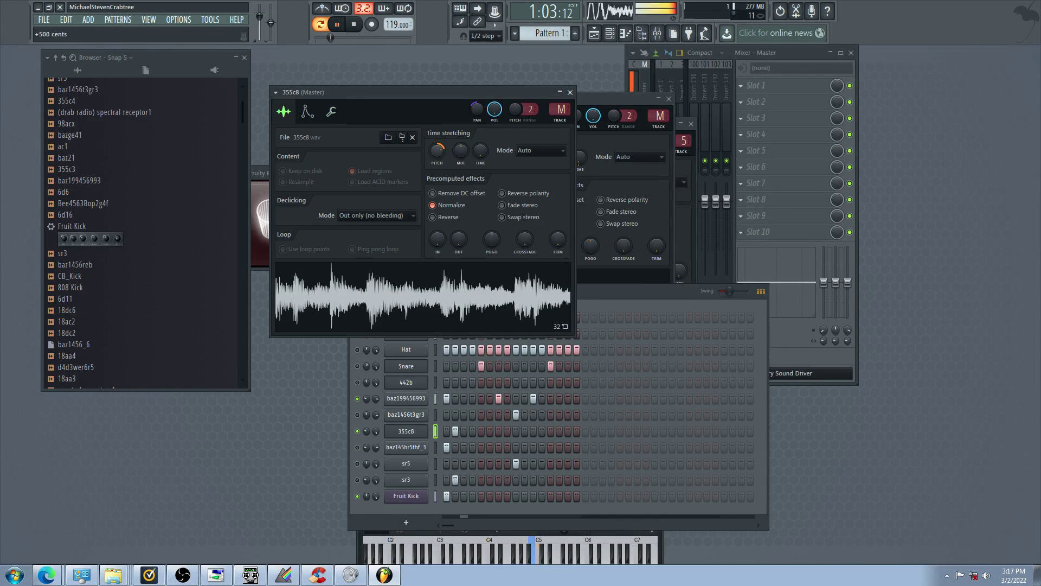
Mute Clap, unmute Hat, 442b and baz145hr5thf_3, and clear the CB_Kick and Fruit Kick rows
click(357, 382)
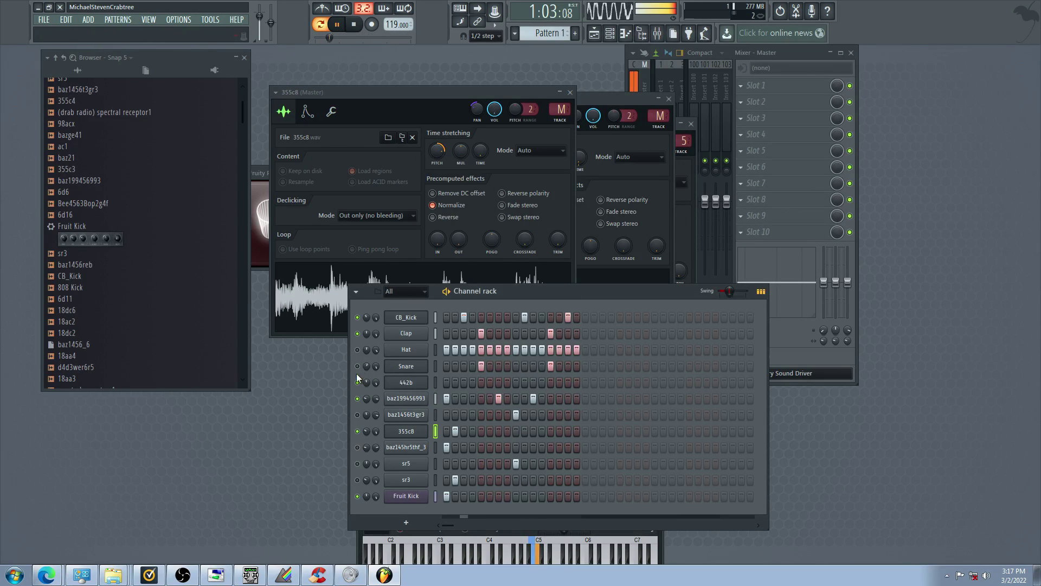
click(357, 333)
click(358, 447)
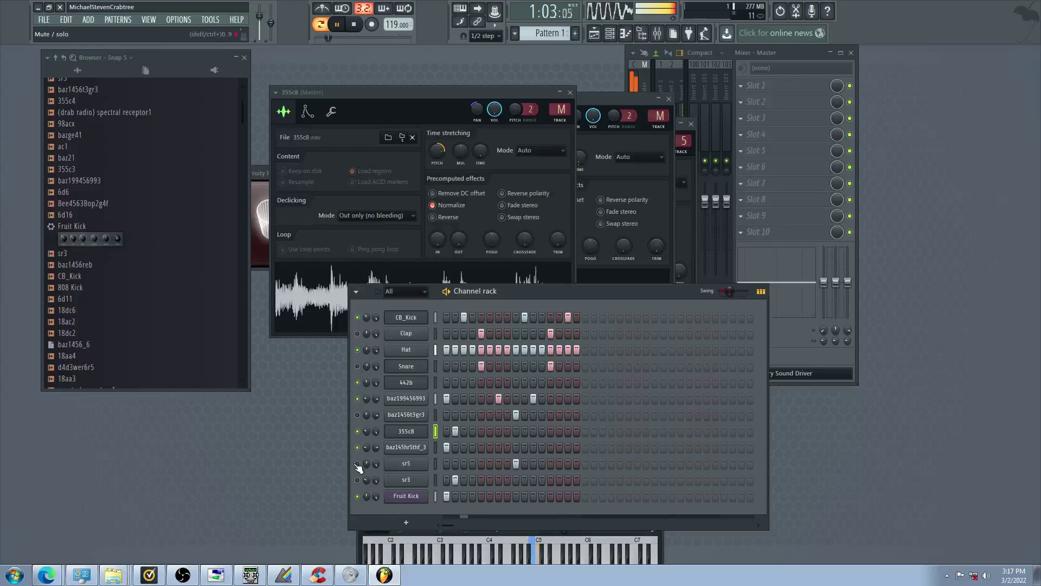
click(465, 317)
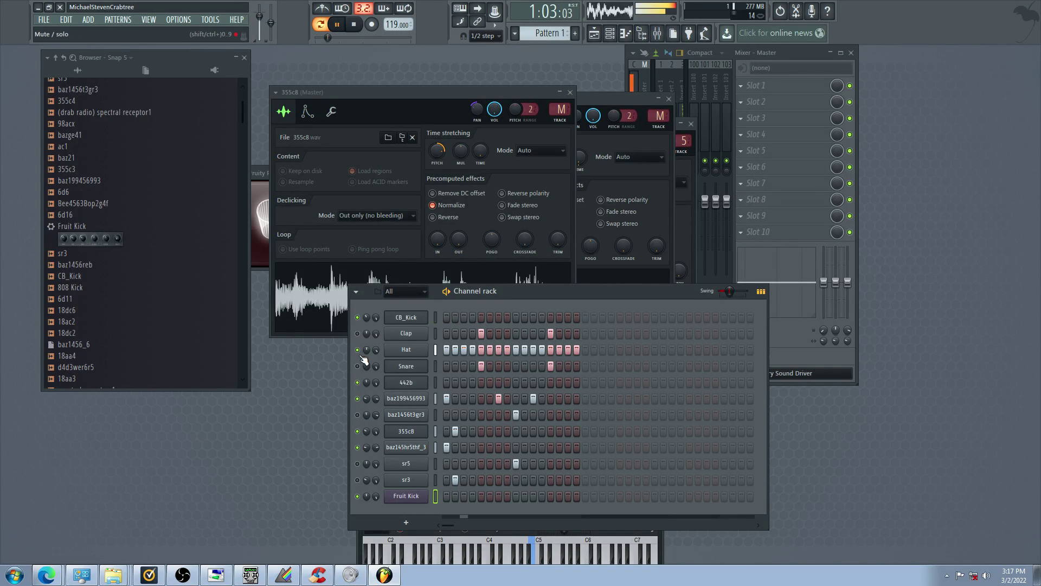
Mute 442b, baz199456993 and baz145hr5thf_3, and unmute Clap, Hat, baz1456t3gr3, sr5 and sr3
click(358, 414)
click(358, 403)
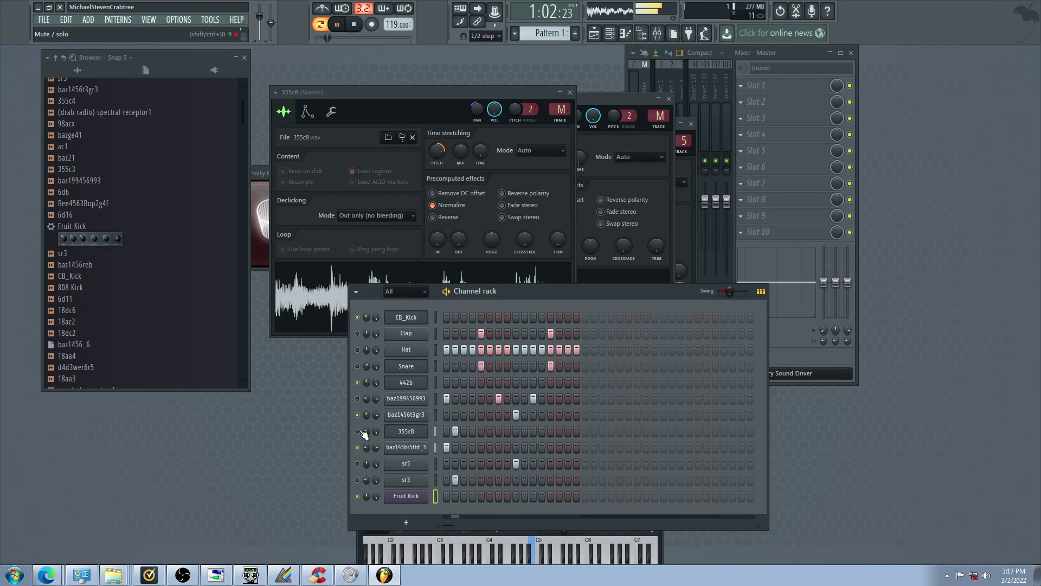
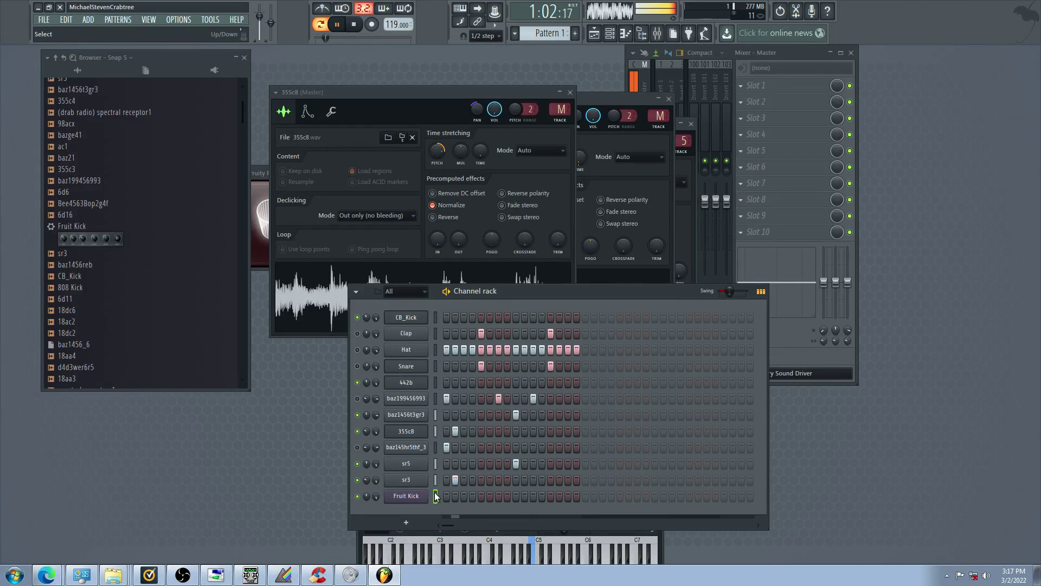
click(358, 334)
click(357, 350)
click(357, 383)
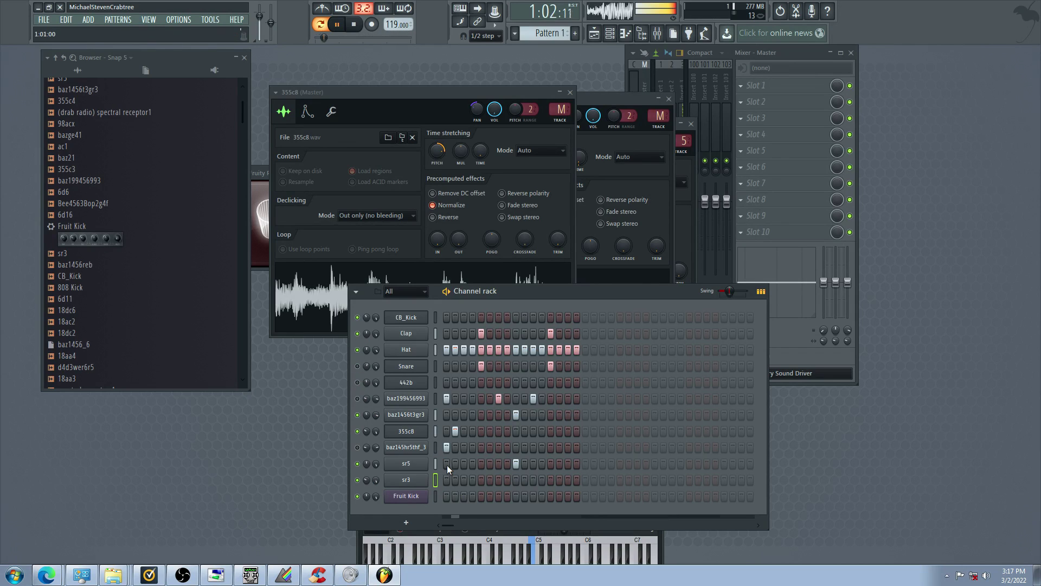
Lower the sr3 sample's pitch shift, and unmute Snare, 442b and baz199456993
click(407, 480)
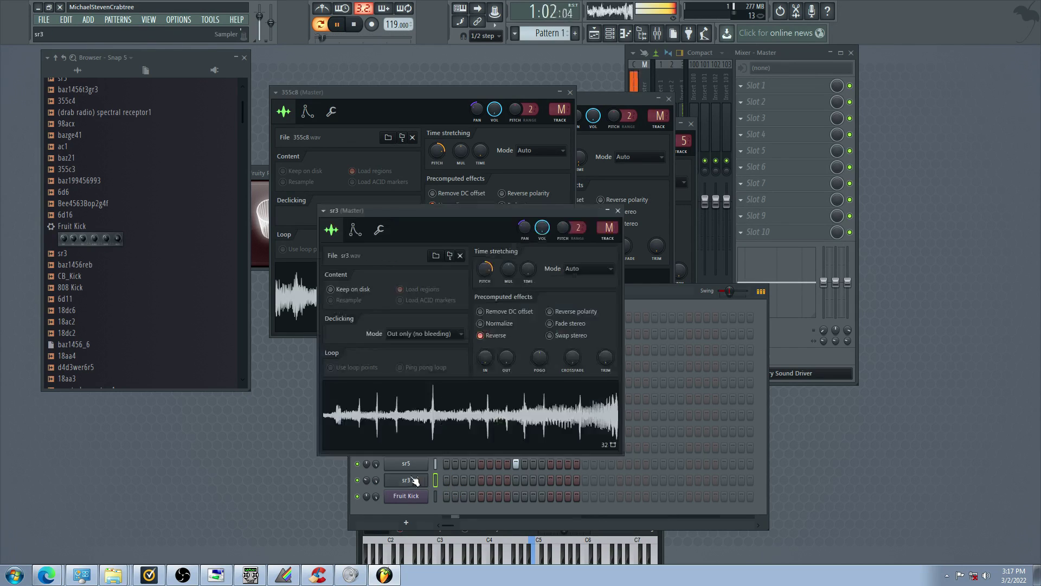
drag(488, 273, 487, 287)
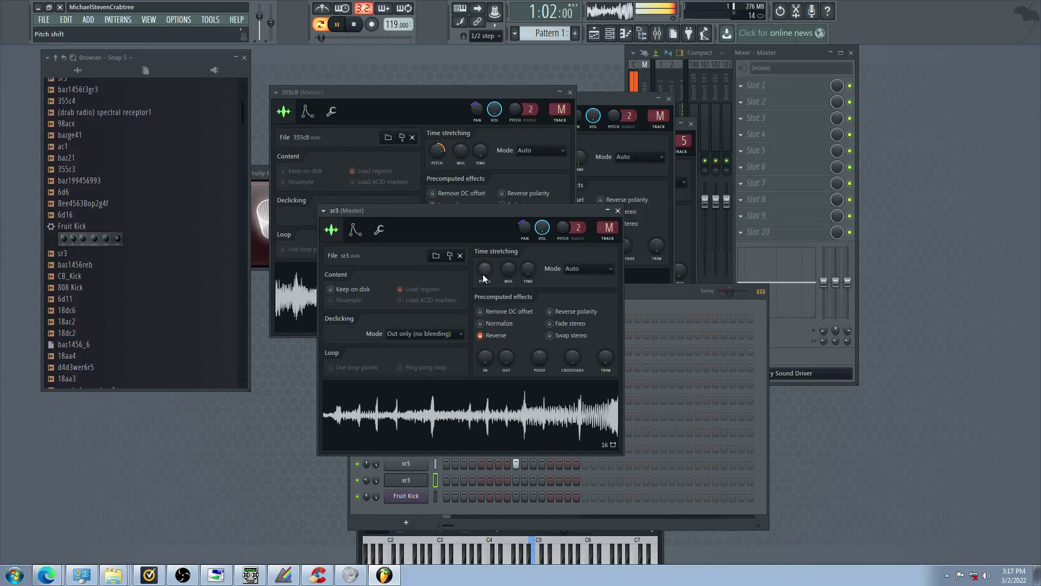
click(454, 481)
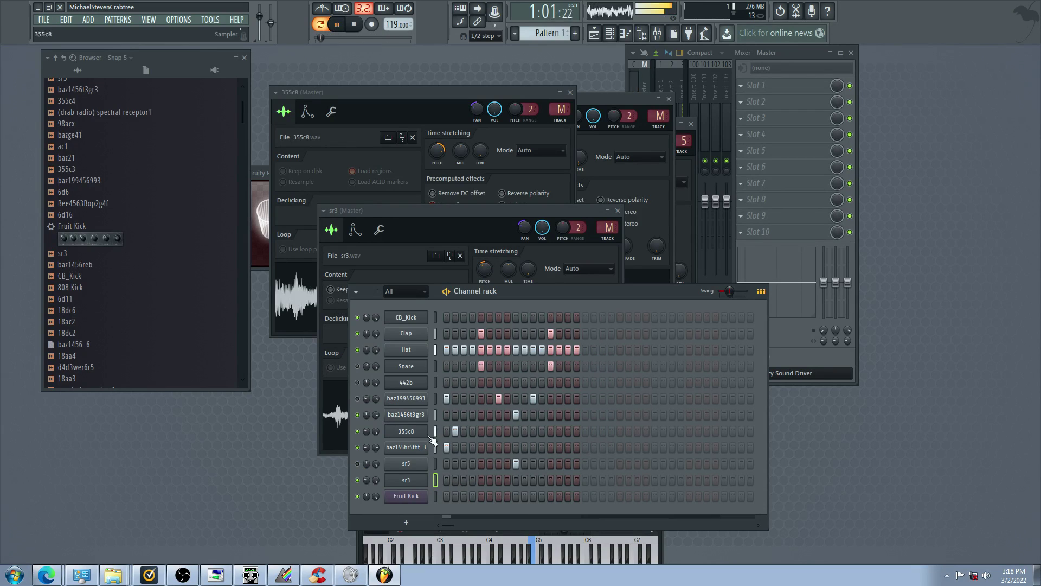
click(357, 367)
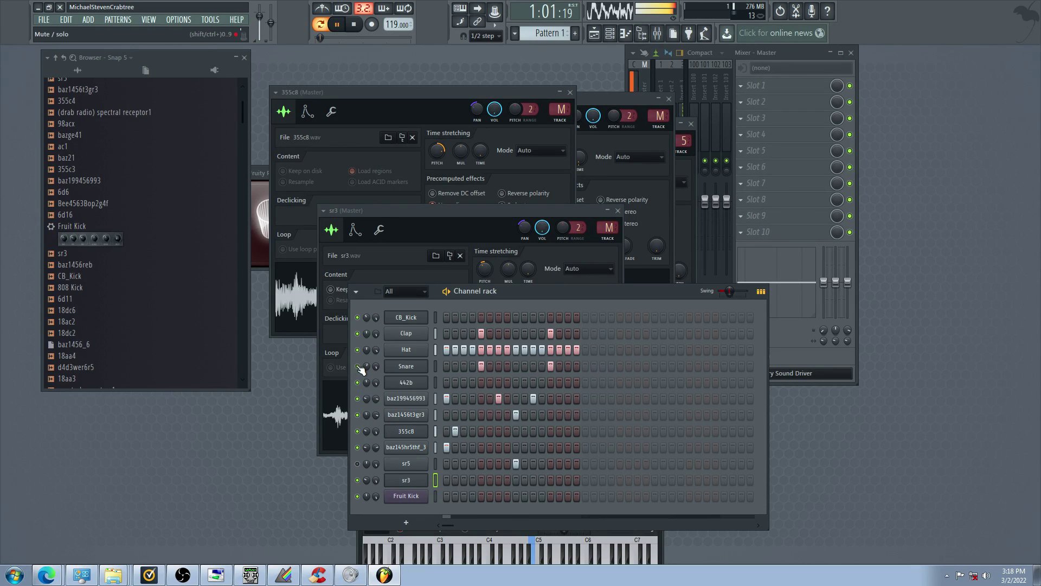
Try a hit on step 2 of the sr3 row
click(454, 481)
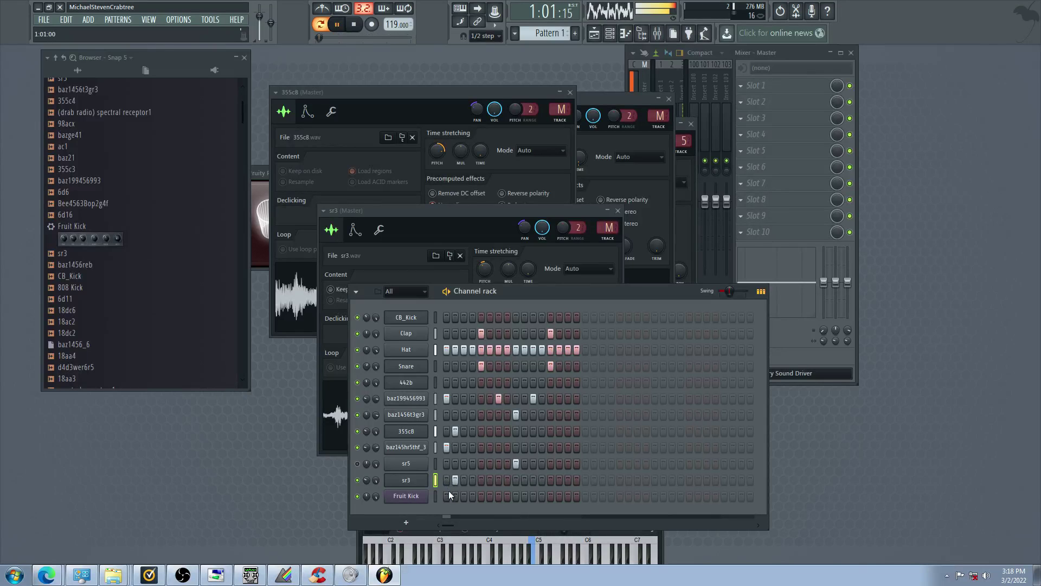
click(455, 480)
click(435, 480)
Place a CB_Kick hit on step 1, unmute sr5, and mute CB_Kick, 355c8 and baz145hr5thf_3
click(357, 464)
click(358, 448)
click(357, 430)
click(358, 432)
click(357, 317)
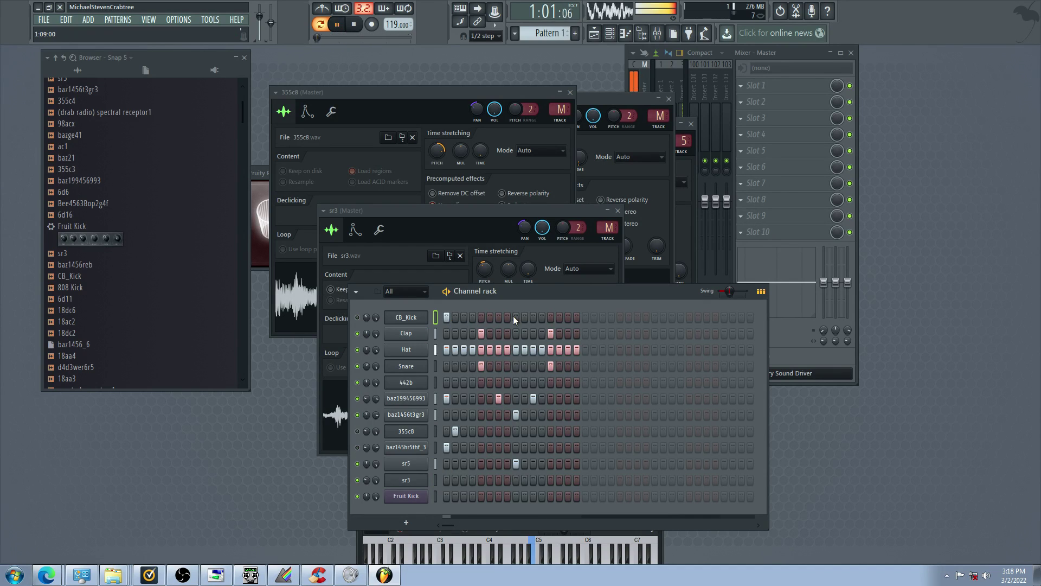
Add CB_Kick hits on steps 4, 7, 9, 11, 12, 13 and 15
click(498, 317)
click(533, 317)
click(568, 318)
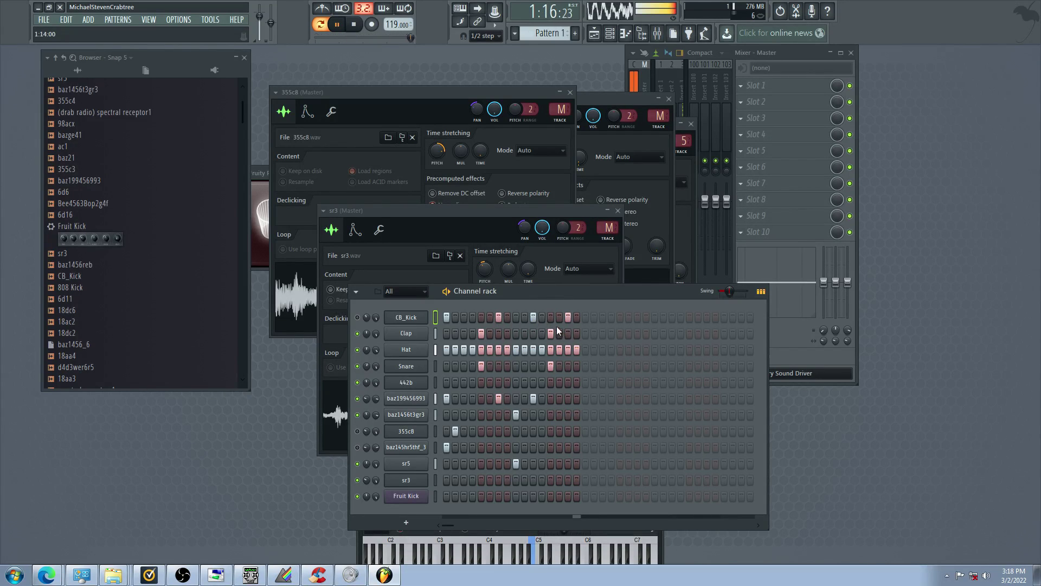
click(516, 317)
click(551, 317)
click(542, 318)
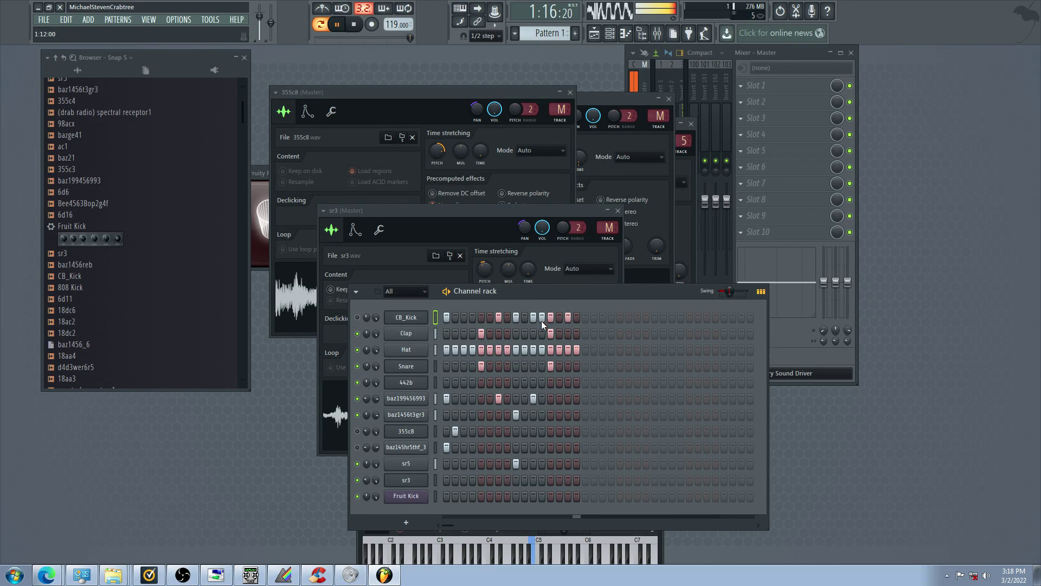
click(473, 319)
Unmute CB_Kick, and mute sr5, baz145hr5thf_3 and 355c8
click(358, 317)
click(358, 463)
click(357, 448)
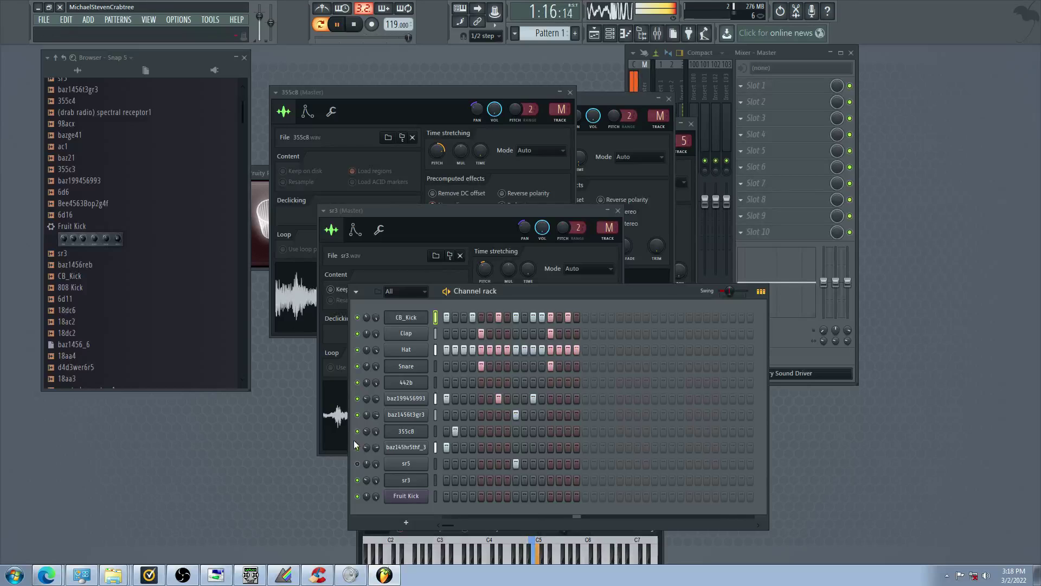
click(357, 432)
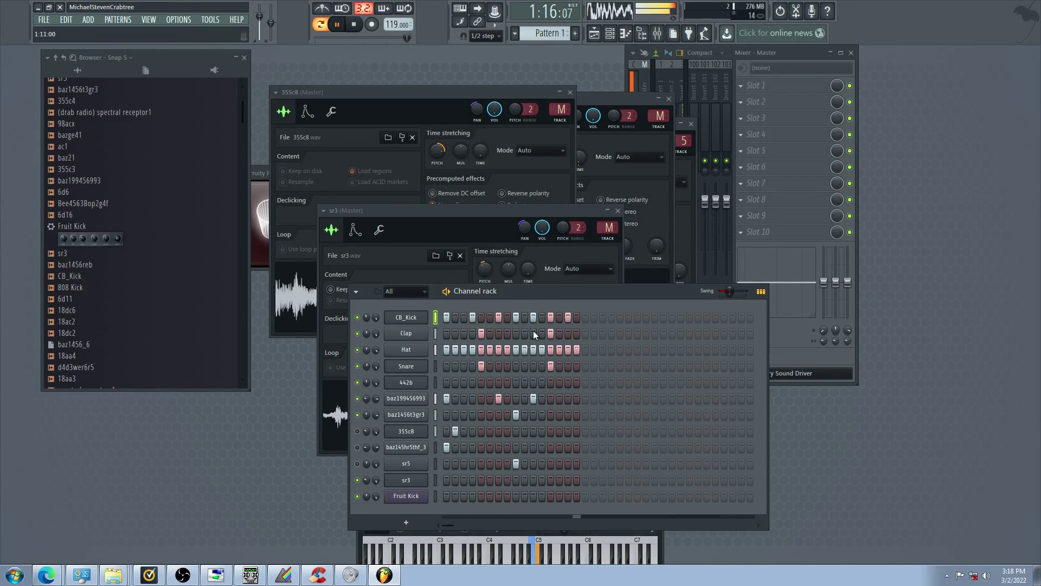
Strip the CB_Kick row down to hits on steps 1 and 7
click(464, 318)
click(473, 318)
right_click(516, 318)
click(498, 317)
click(567, 317)
click(533, 317)
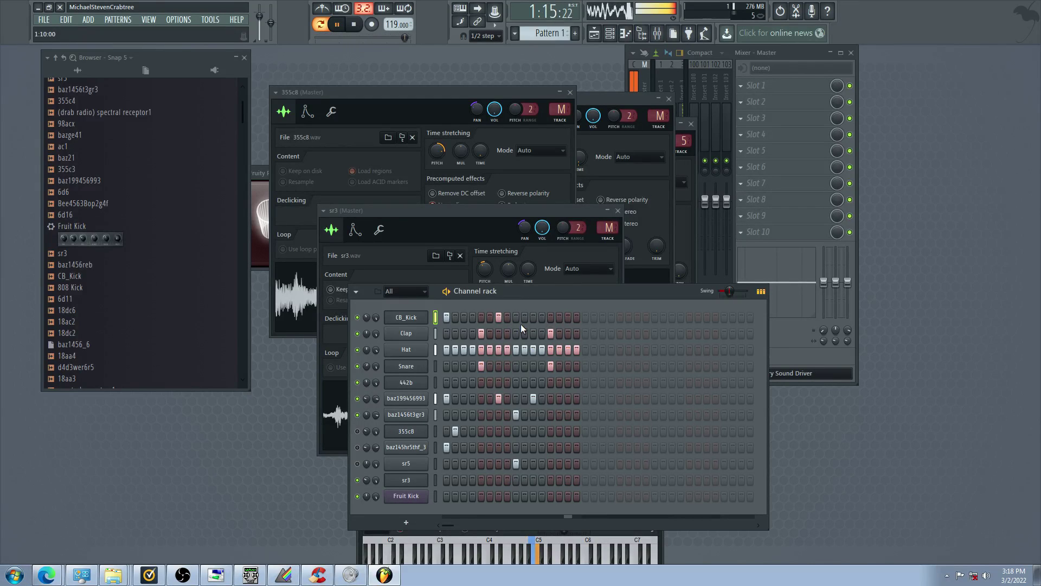
Try extra CB_Kick hits on steps 10 and 12
click(525, 317)
click(541, 317)
click(559, 317)
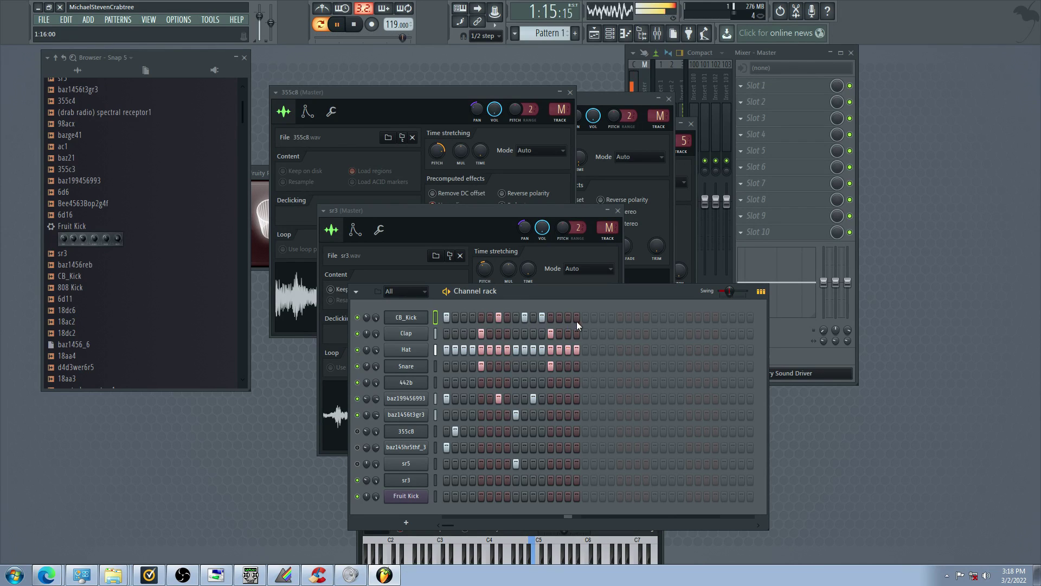
Rework the CB_Kick row so its hits fall on steps 1, 9, 11 and 15
click(541, 317)
click(533, 318)
click(525, 317)
click(516, 318)
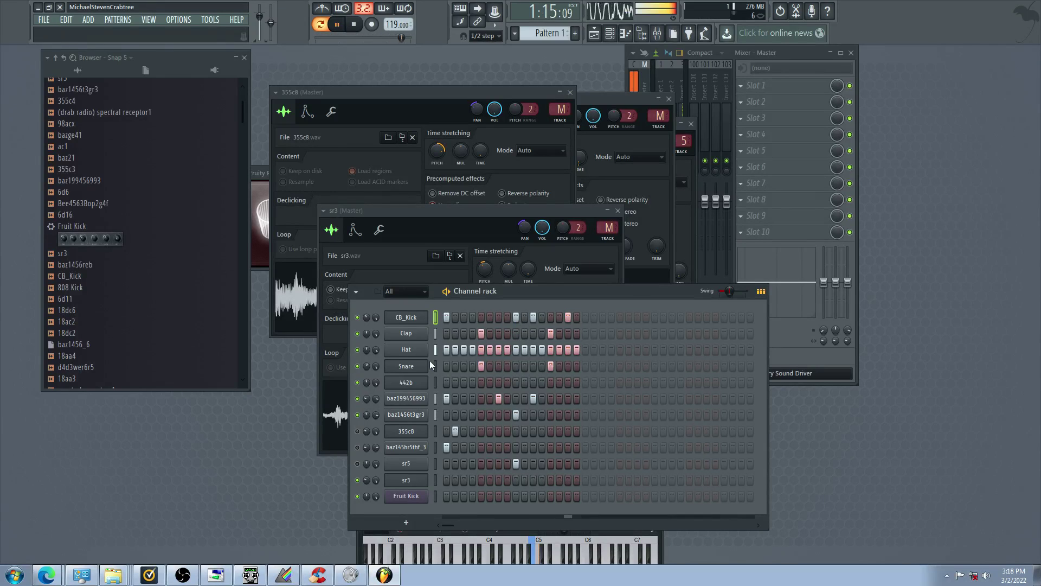
Mute baz199456993, baz1456t3gr3, 355c8 and sr3, and unmute baz145hr5thf_3 and sr5
click(357, 415)
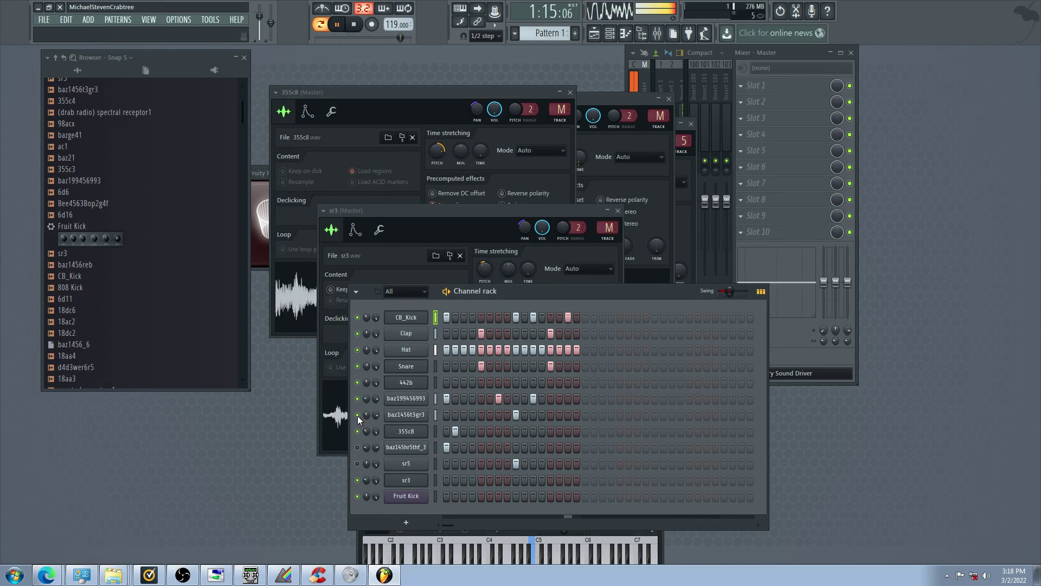
click(358, 464)
click(366, 432)
click(357, 432)
click(358, 447)
click(357, 399)
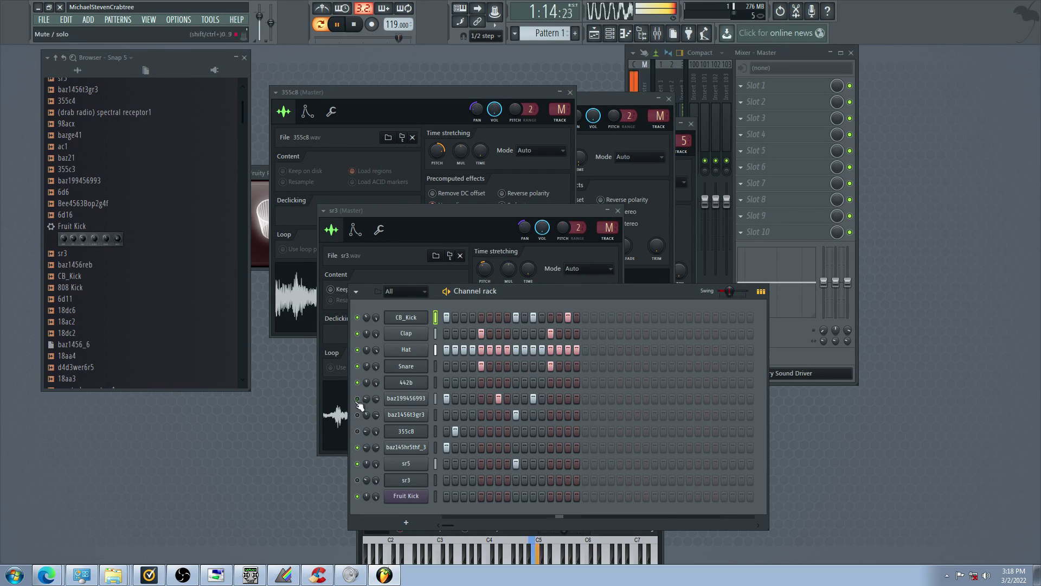
Mute 442b and baz145hr5thf_3, and unmute baz1456t3gr3 and 355c8
click(357, 382)
click(358, 414)
click(357, 432)
click(358, 447)
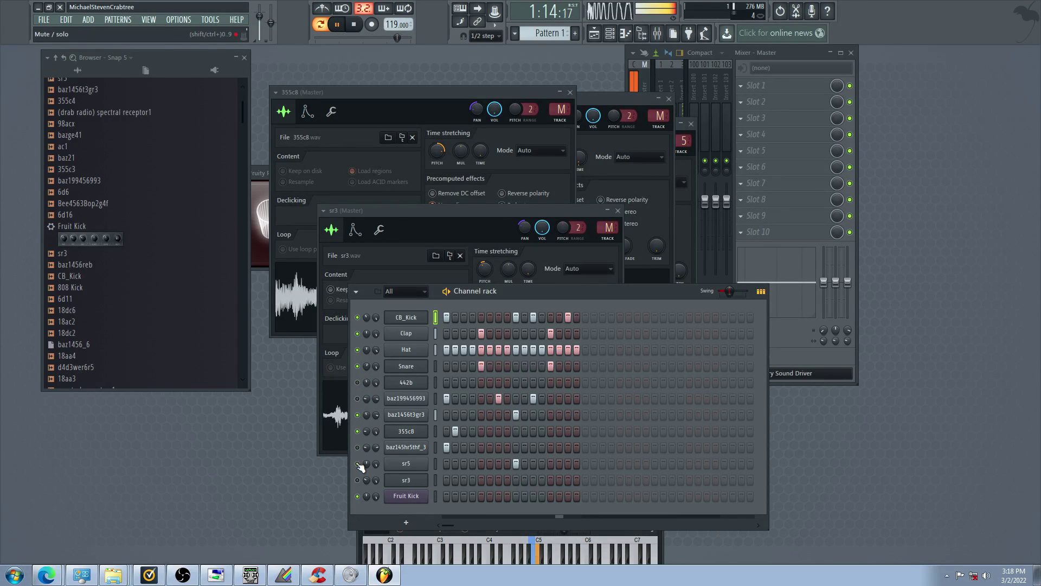
Remove the CB_Kick hit on step 11 and add one on step 6
click(533, 318)
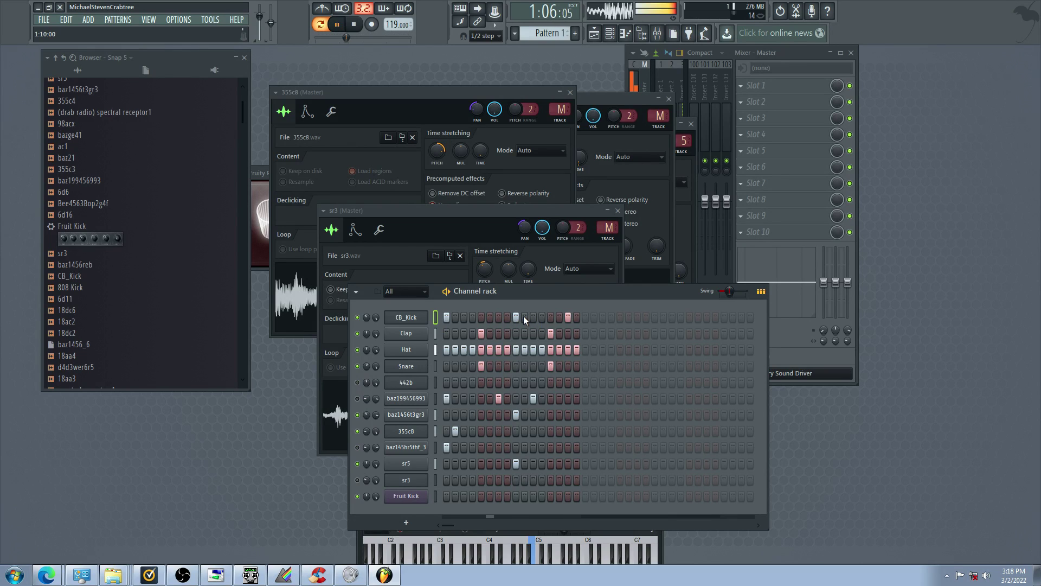
click(491, 318)
click(490, 320)
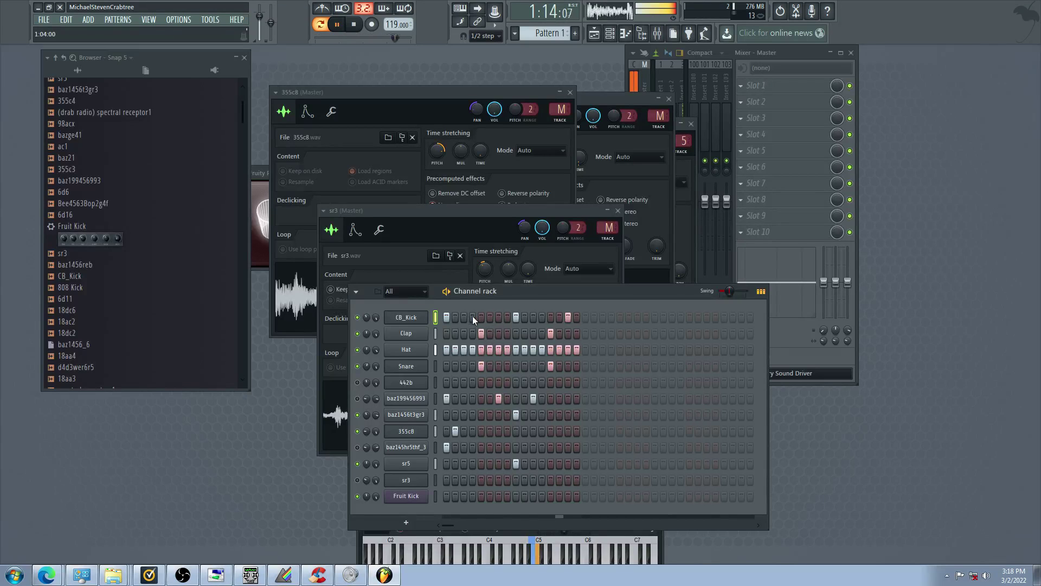
click(532, 318)
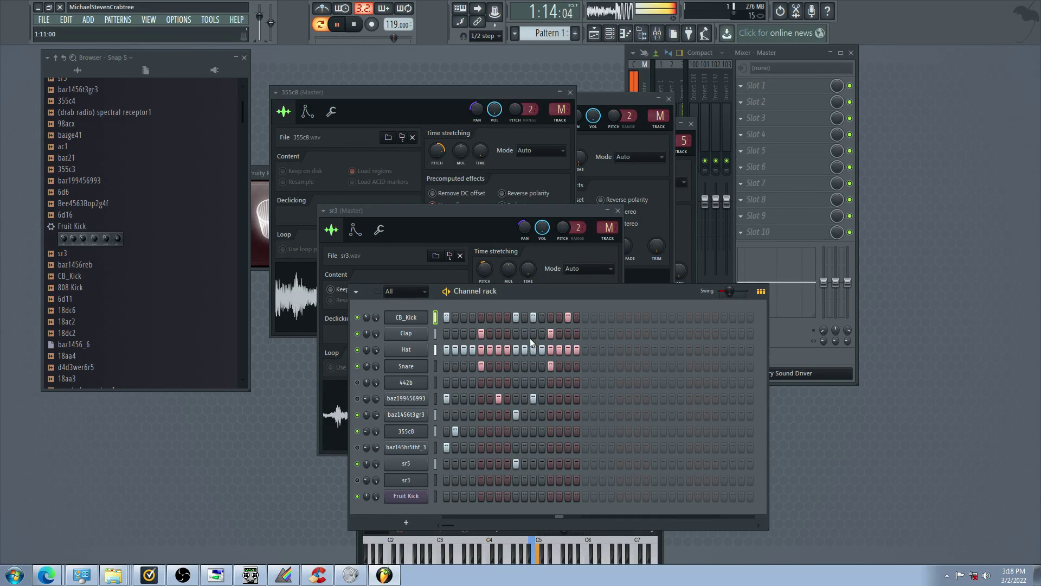
click(537, 320)
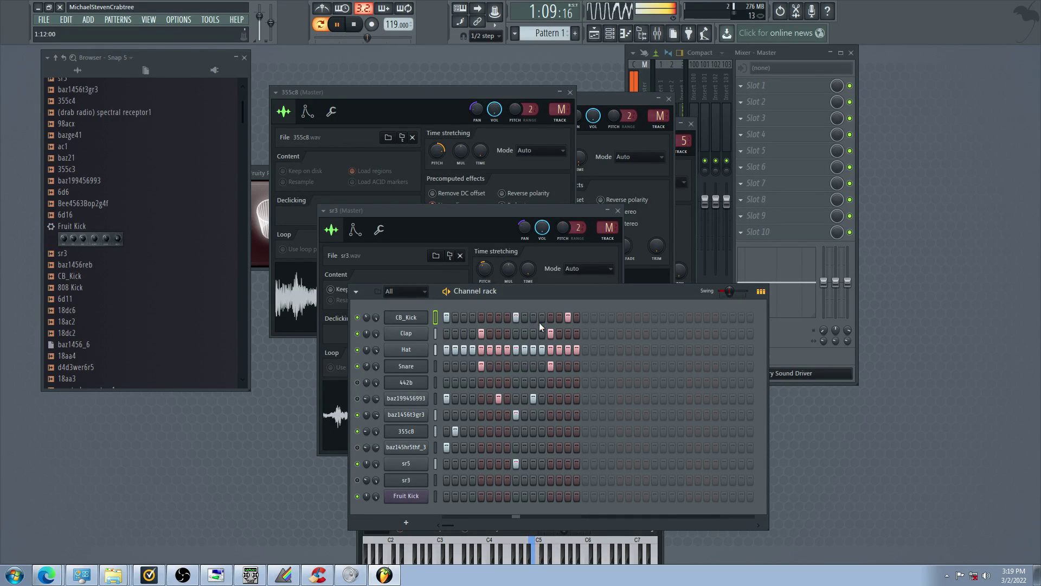
click(498, 317)
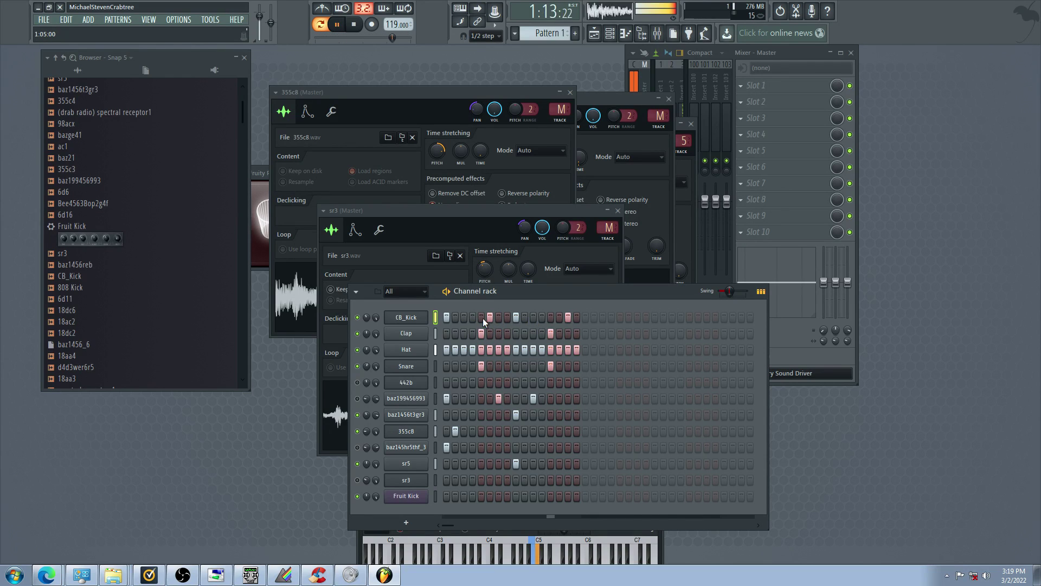
Clear the CB_Kick hits on steps 1 and 6, mute baz1456t3gr3, 355c8 and sr5, and unmute baz199456993 and sr3
click(447, 318)
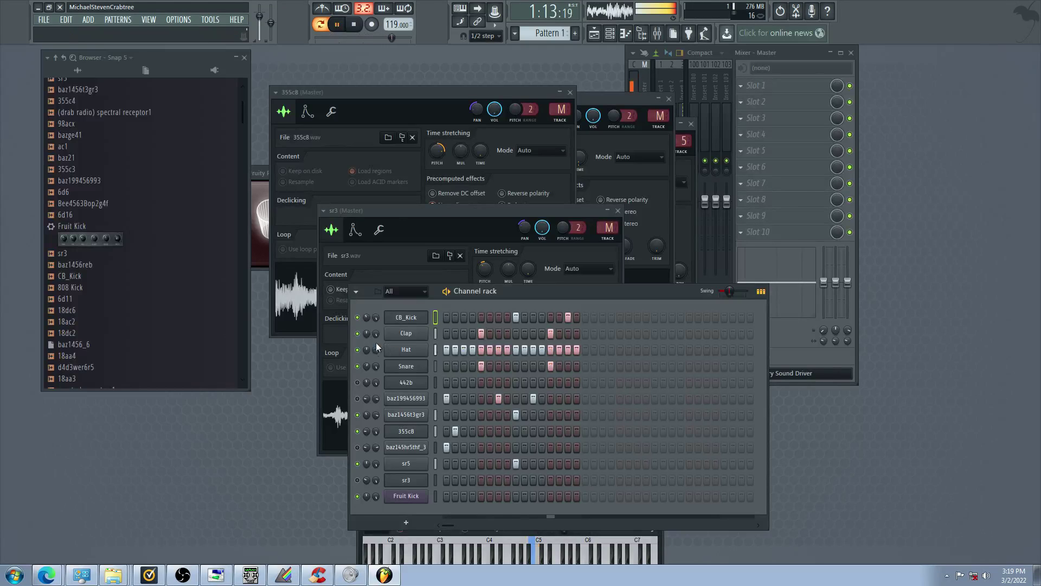
click(358, 398)
click(359, 415)
click(358, 431)
click(357, 464)
click(359, 481)
Add an sr3 hit on step 2, and unmute 355c8 and baz145hr5thf_3
click(435, 480)
click(455, 480)
click(358, 431)
click(357, 447)
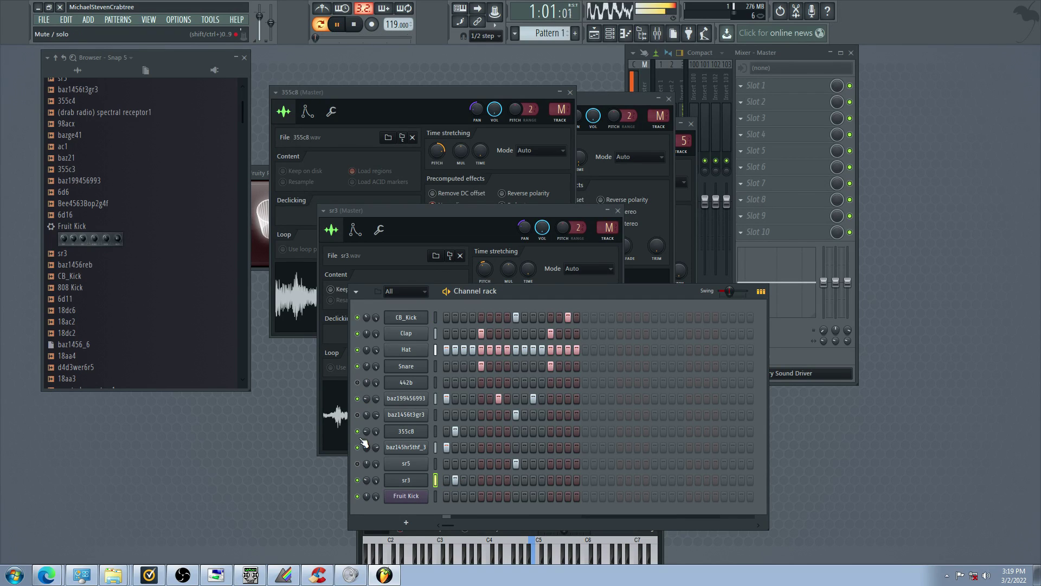
Raise the sr3 channel's time-stretching pitch, Mod X level and echo delay feedback
click(422, 484)
drag(484, 269, 484, 253)
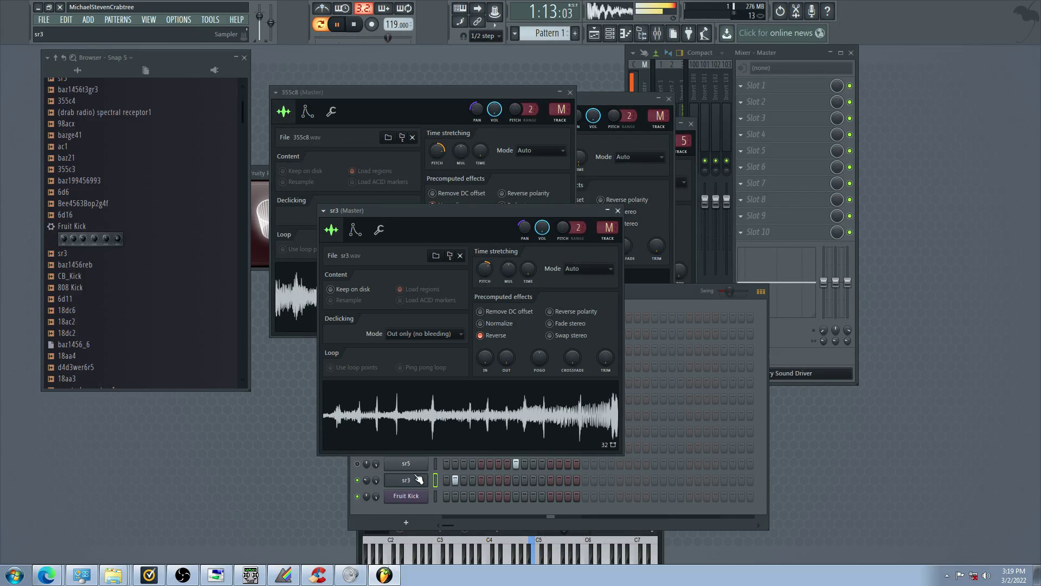
drag(378, 210, 378, 225)
click(380, 244)
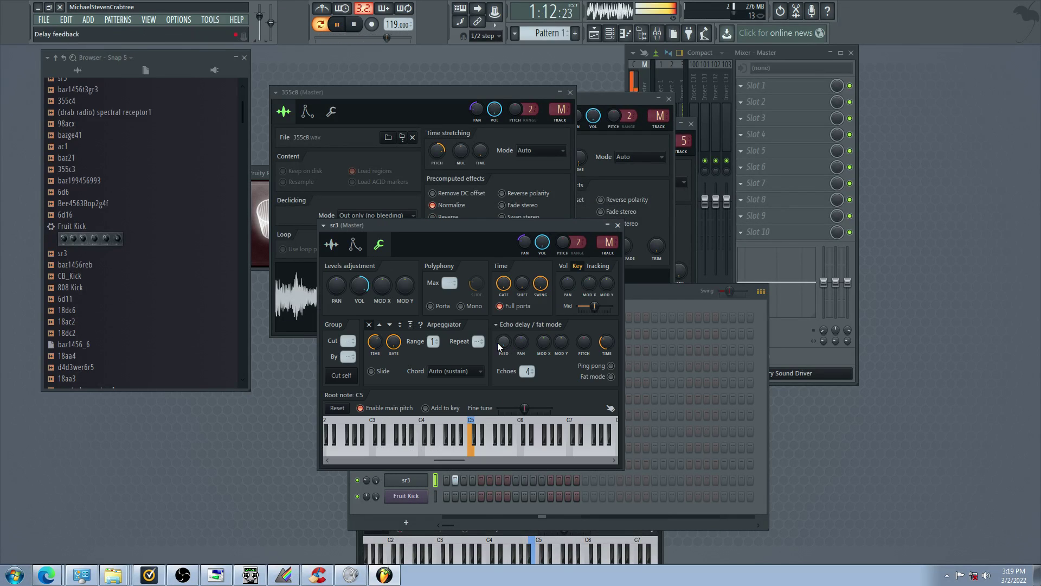
drag(387, 291, 387, 280)
drag(500, 345, 500, 334)
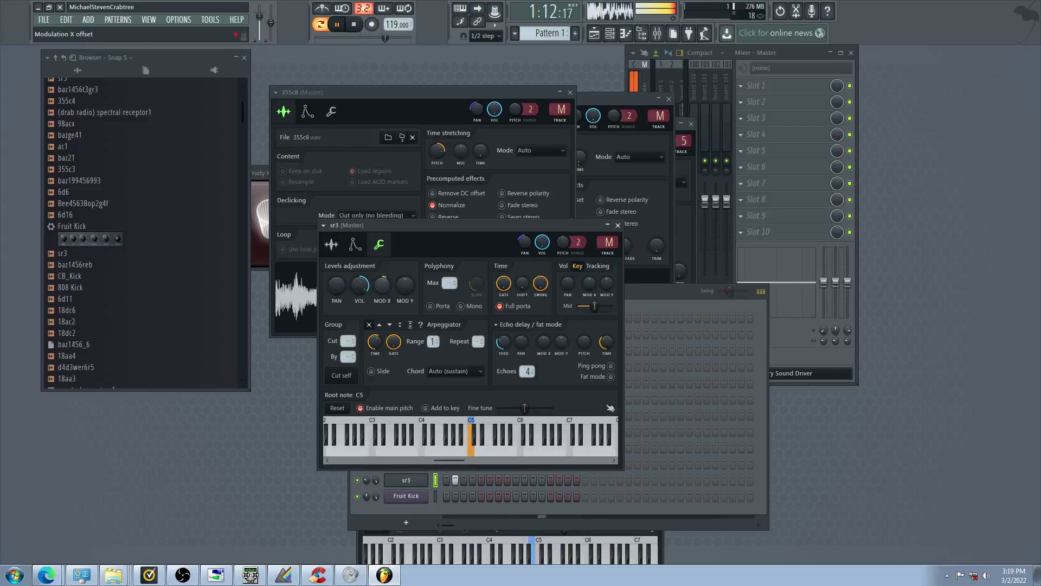
Mute 355c8 and baz199456993, and unmute 442b
click(357, 506)
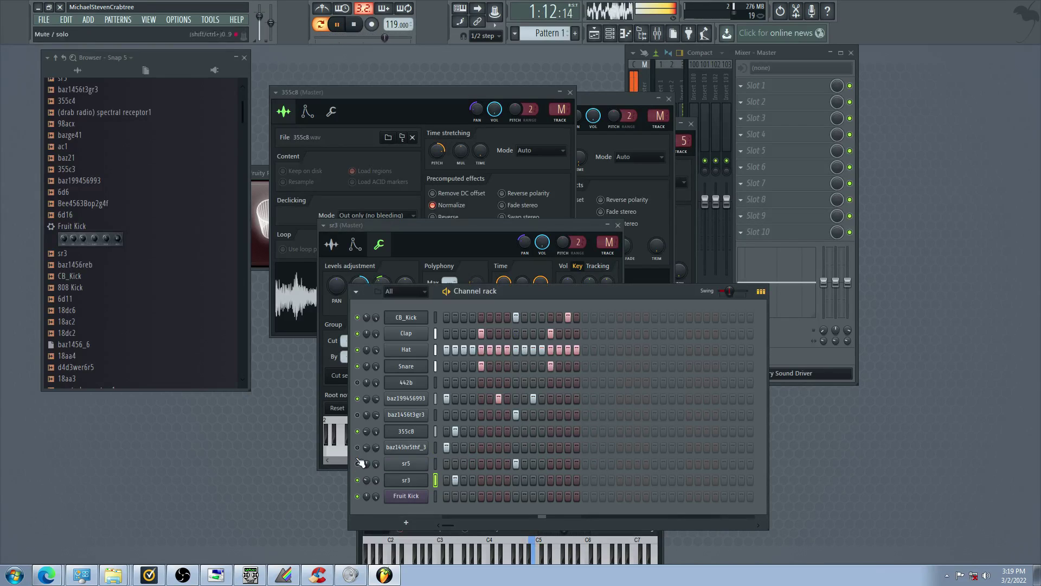
click(357, 432)
click(358, 399)
click(358, 383)
Try 442b hits on steps 2 and 1, and settle on a single hit on step 5
click(455, 385)
click(455, 382)
click(446, 382)
click(447, 382)
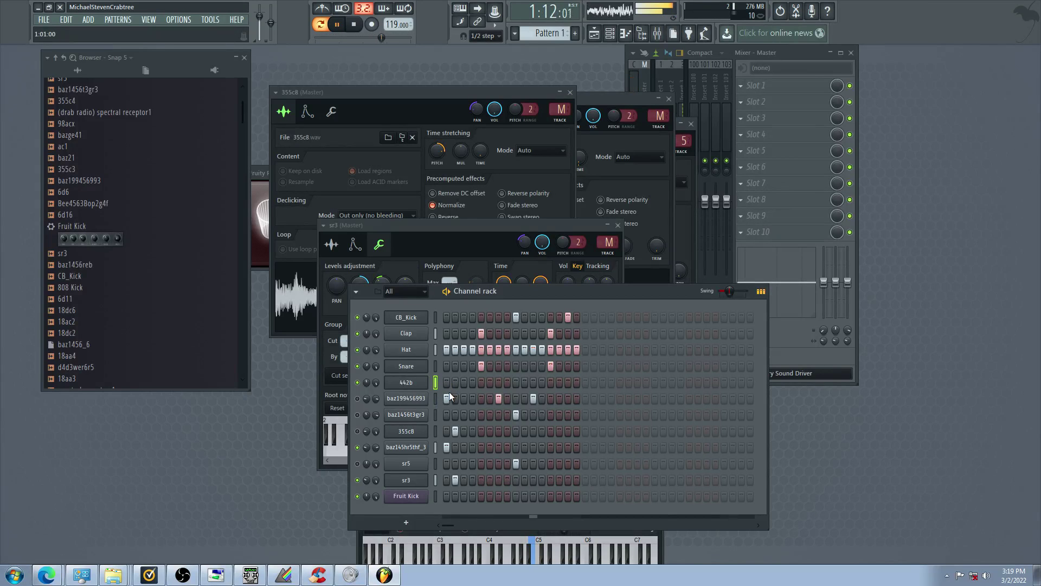
click(481, 383)
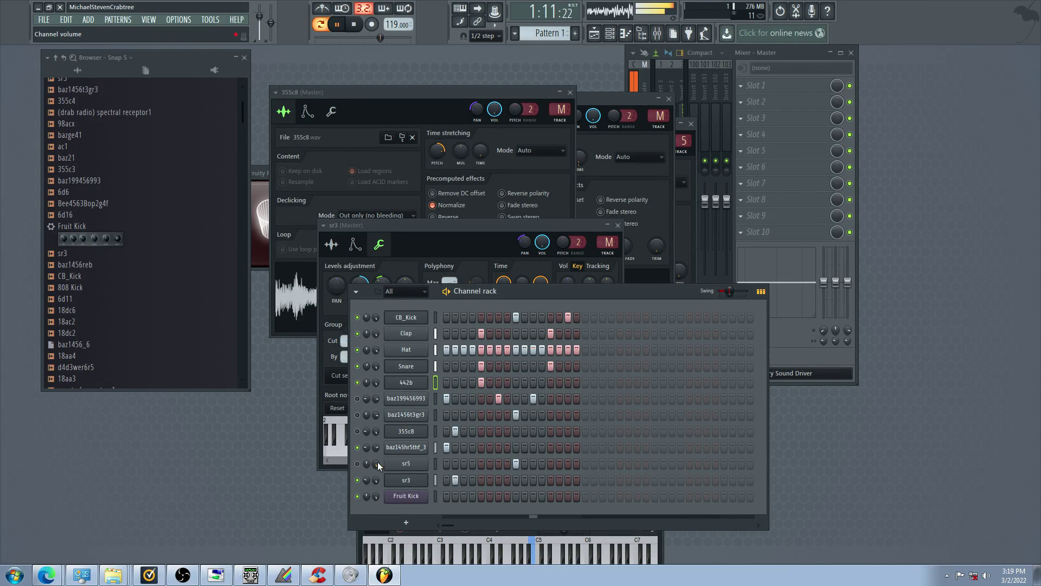
Mute Fruit Kick, sr3 and baz145hr5thf_3, and unmute 355c8
click(358, 497)
click(357, 464)
click(357, 448)
click(358, 432)
click(359, 463)
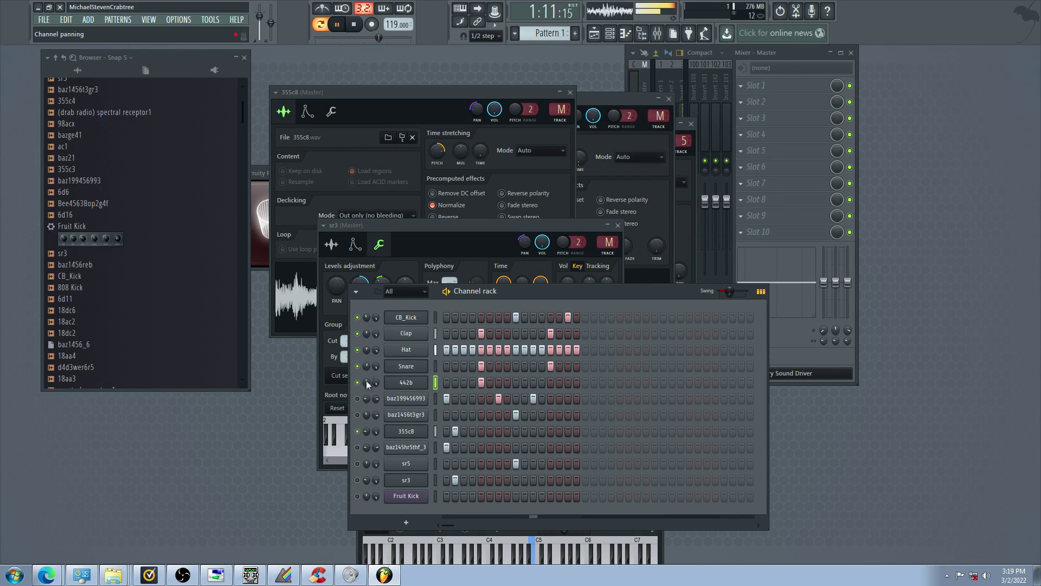
Add CB_Kick hits on steps 1, 4 and 7
click(447, 318)
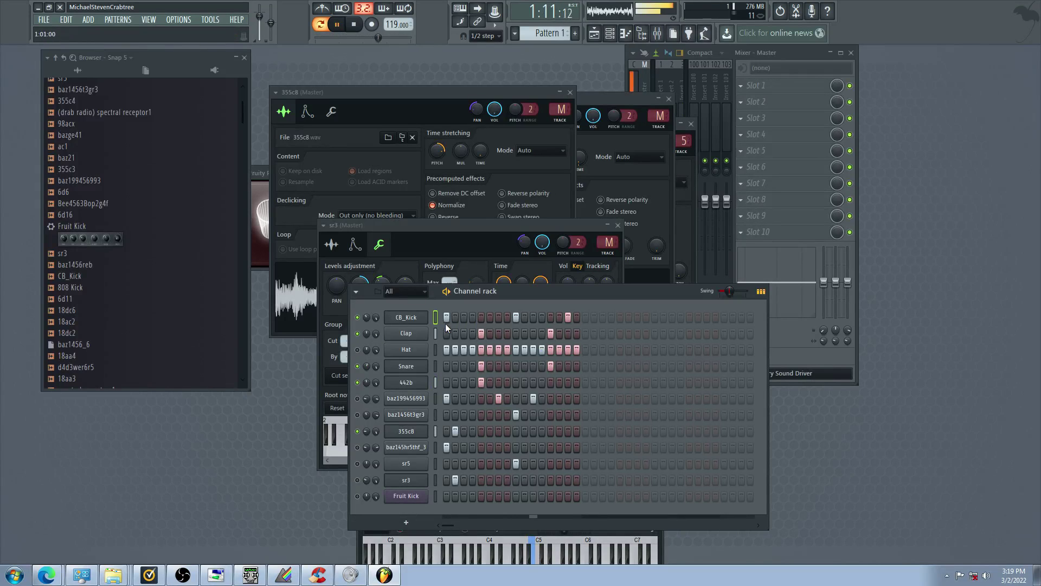
click(473, 317)
click(499, 317)
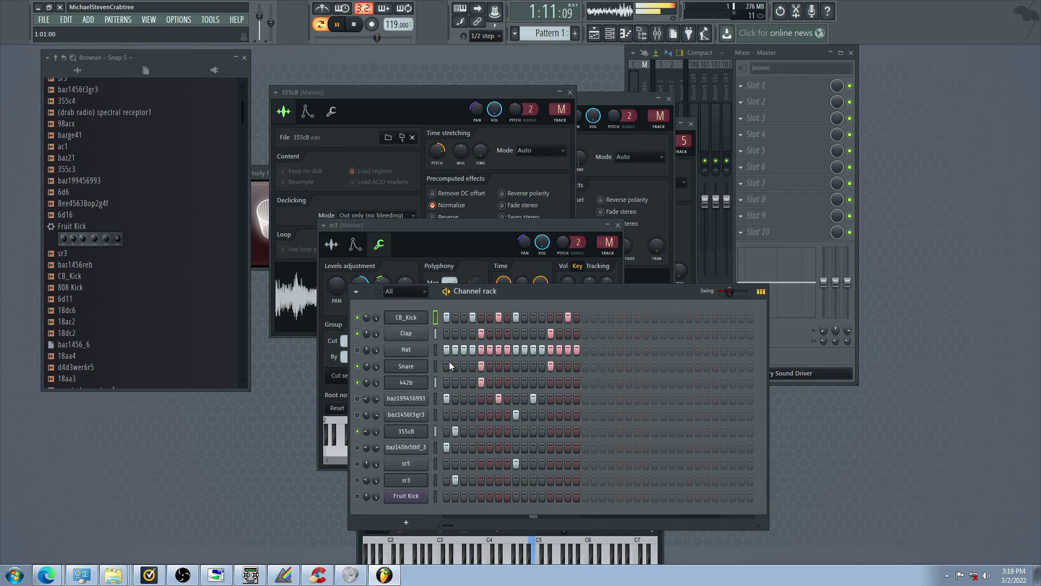
Unmute Fruit Kick and add its hits on steps 3, 11, 14 and 16
click(357, 496)
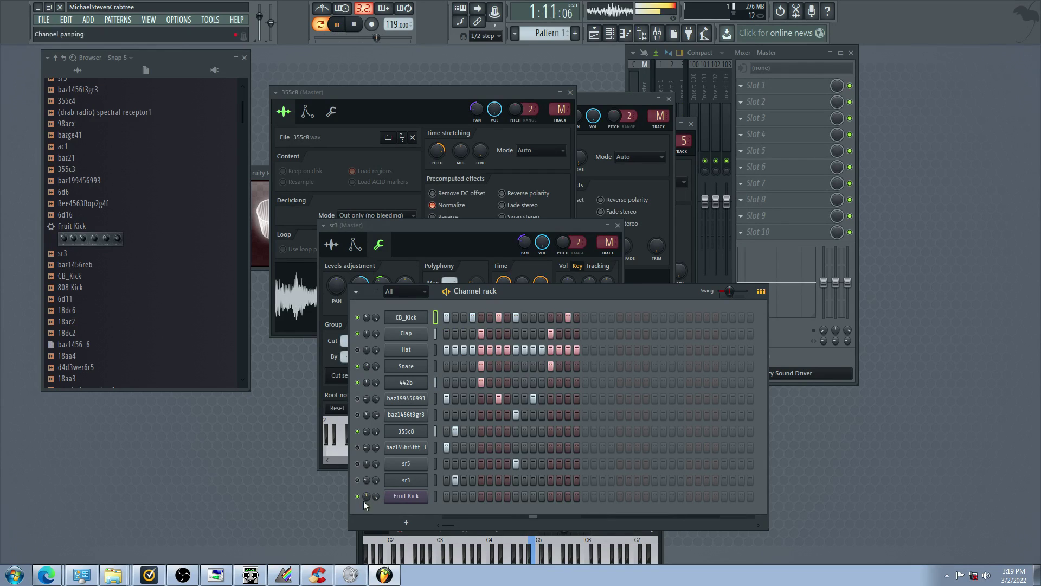
click(464, 496)
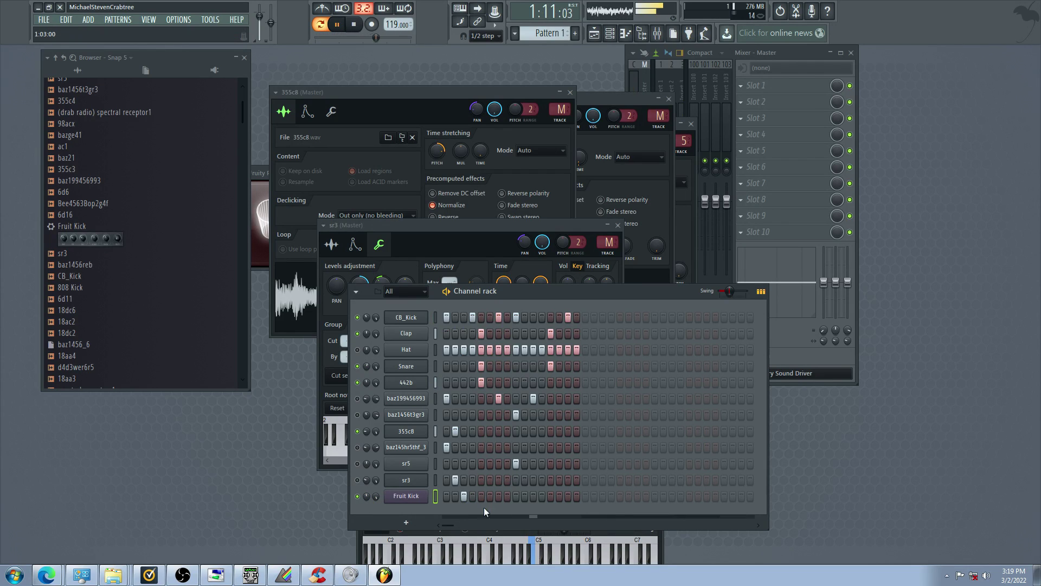
click(533, 496)
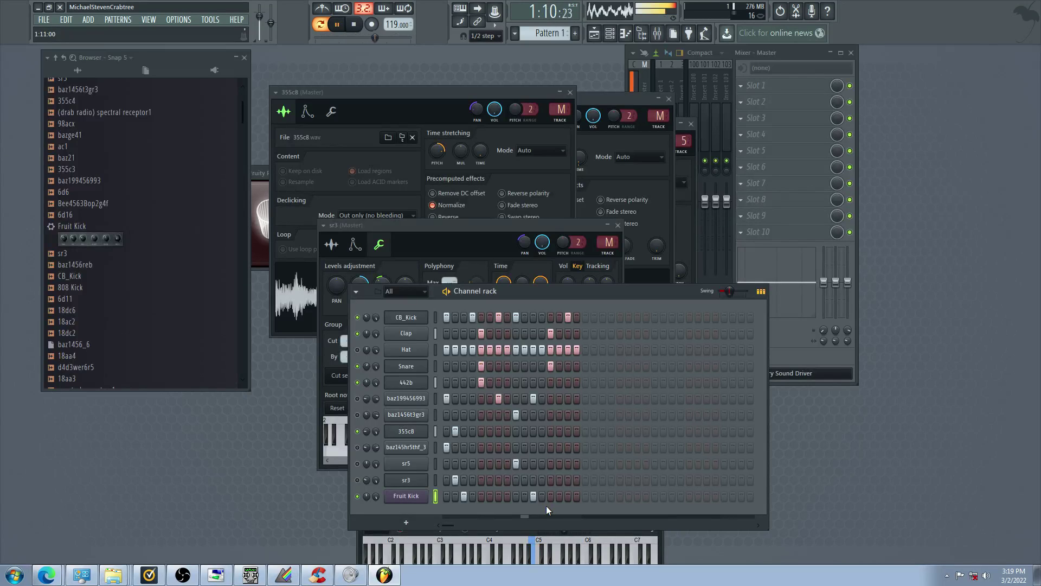
click(559, 496)
click(577, 496)
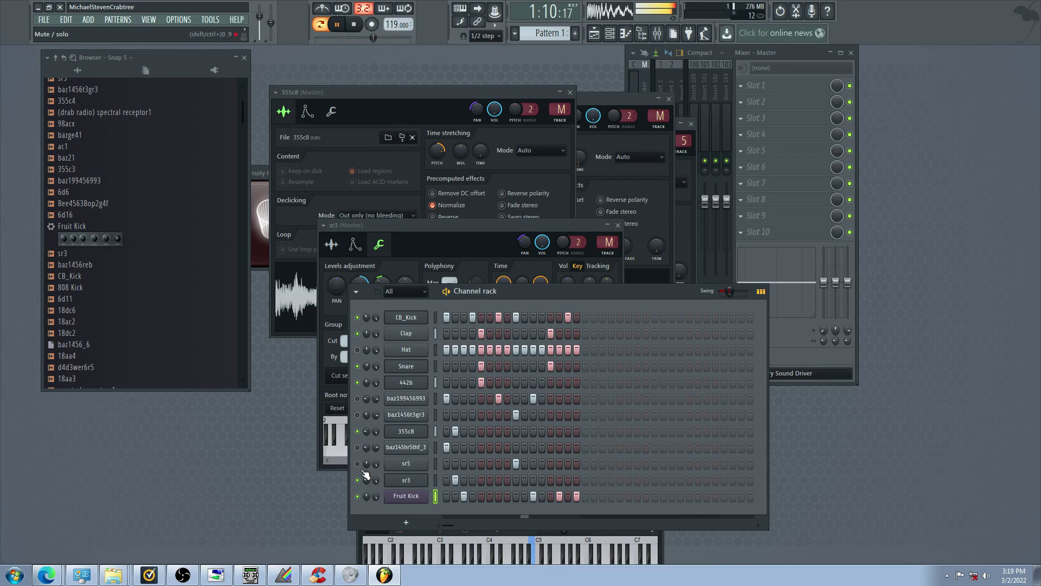
Set the channel rack swing to 0% and mute Hat, 442b, 355c8, sr5 and sr3
drag(730, 291, 722, 291)
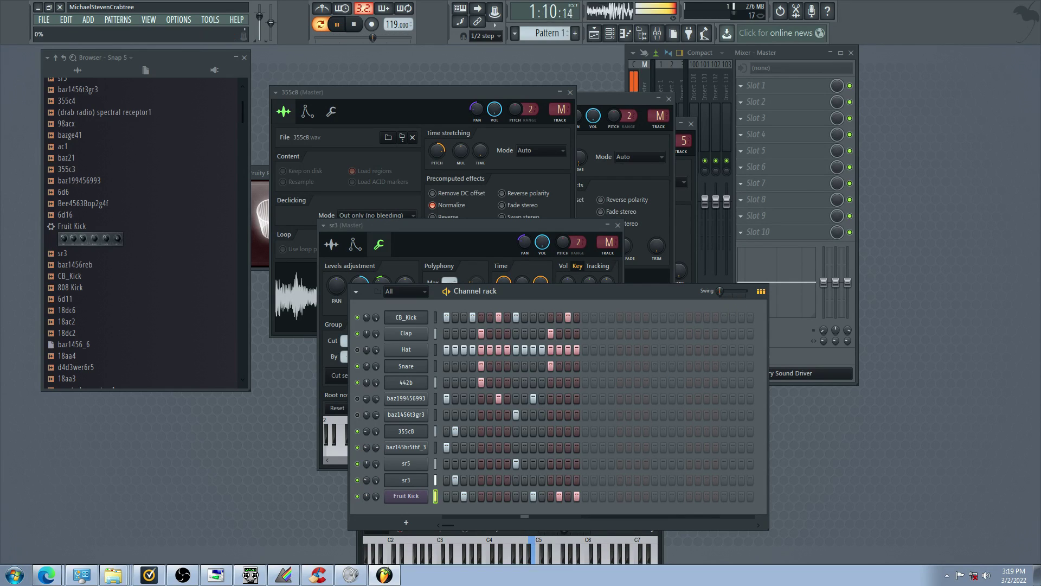
click(358, 351)
click(358, 399)
click(358, 431)
click(358, 448)
click(356, 464)
click(357, 480)
click(357, 447)
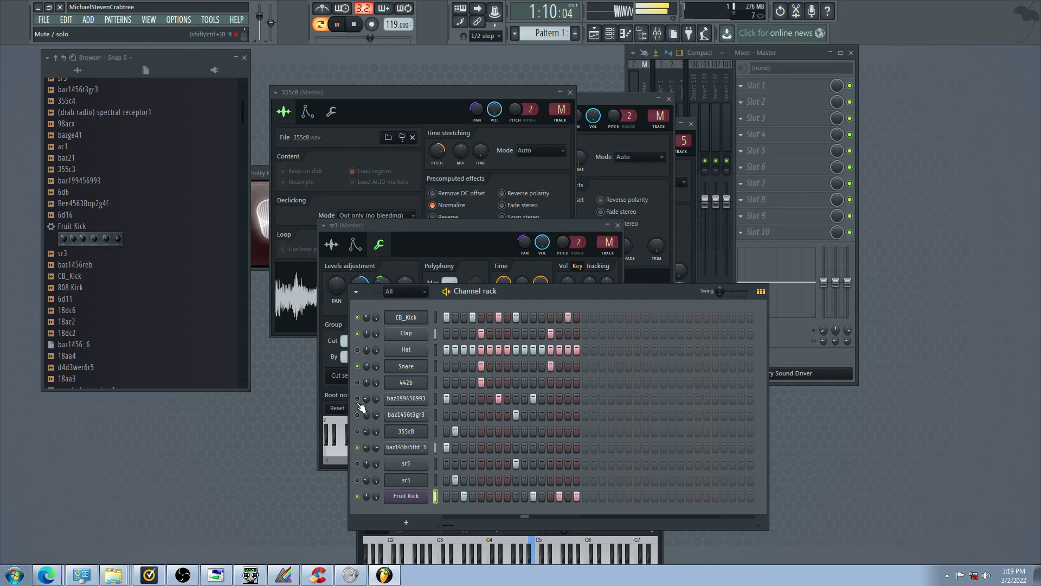
Unmute 442b, baz1456t3gr3 and sr5, and lower the pitch of the baz1456t3gr3 sample
click(357, 464)
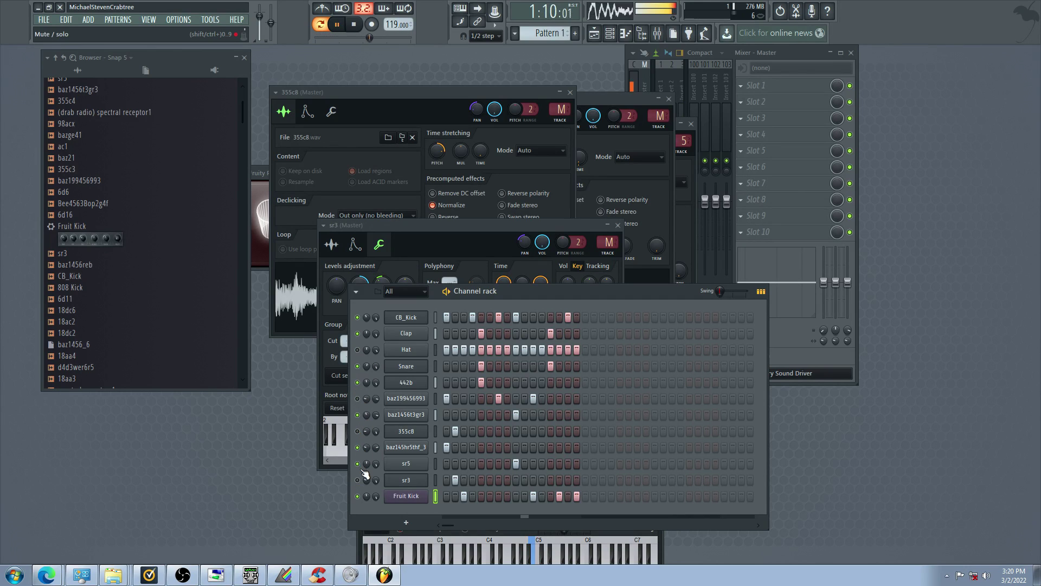
click(406, 415)
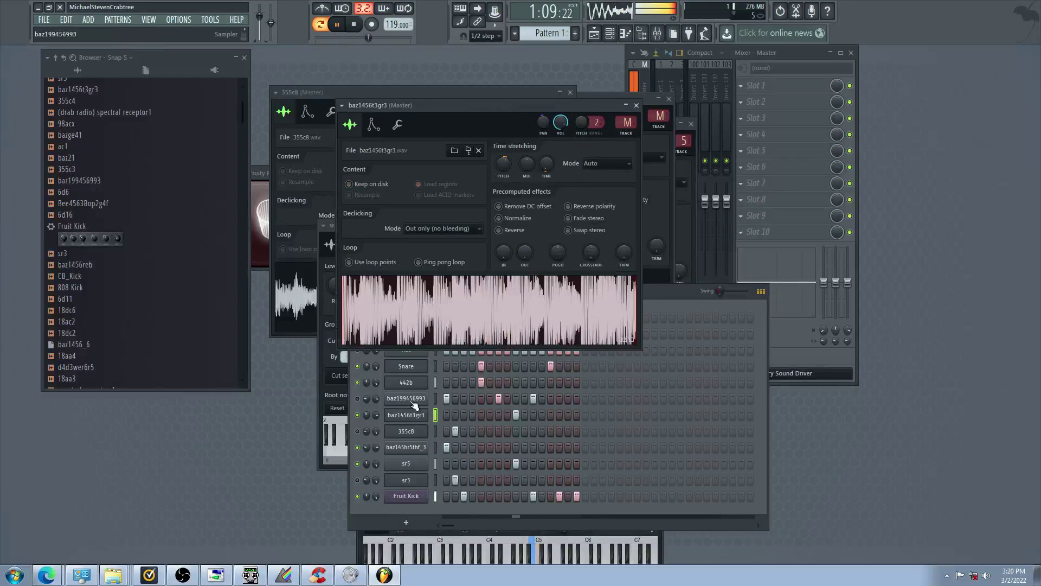
drag(503, 163, 503, 176)
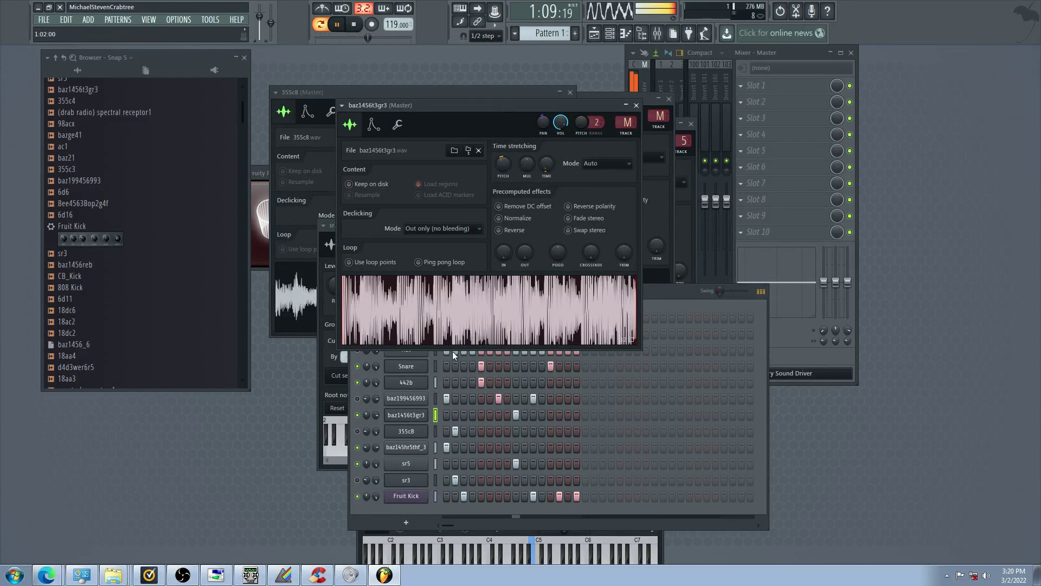
Mute baz1456t3gr3, baz145hr5thf_3 and sr5, unmute 355c8, and set the 442b sample's pitch to +300 cents
click(357, 448)
click(357, 464)
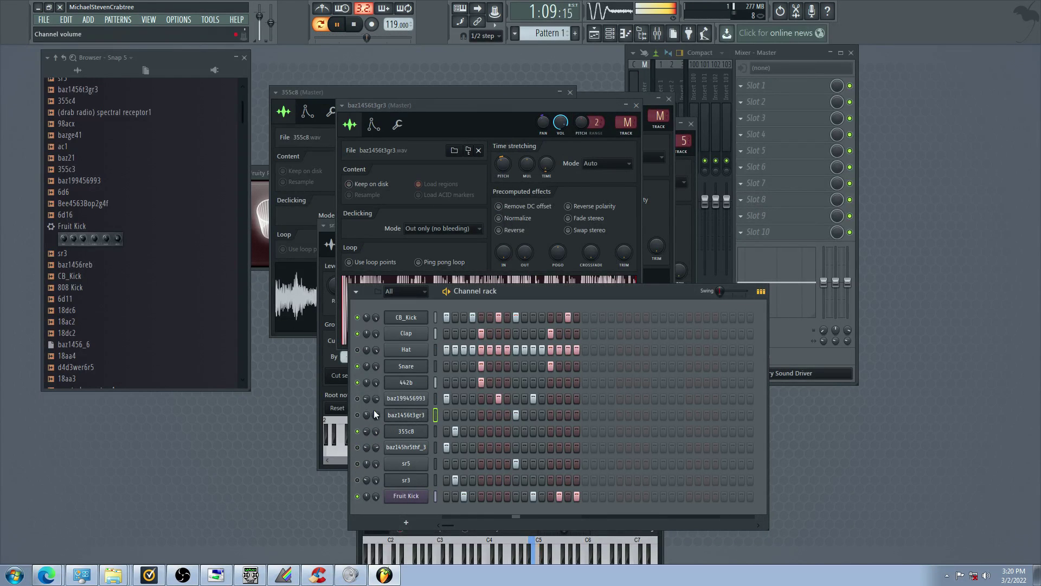
click(406, 382)
drag(535, 157, 536, 142)
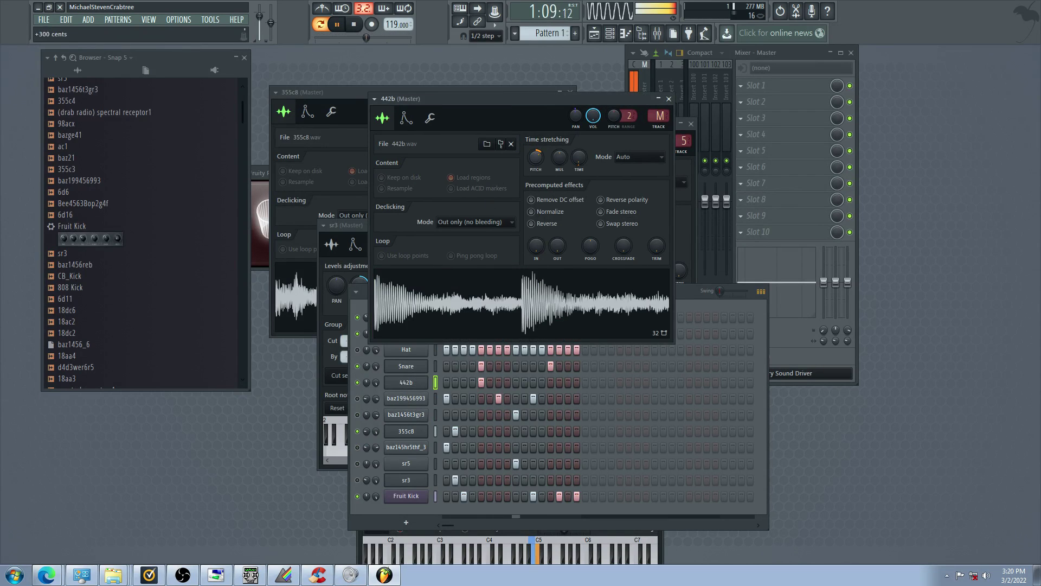
drag(523, 98, 533, 70)
Mute Fruit Kick and try different mute combinations of sr5, sr3, baz145hr5thf_3 and 355c8
click(357, 464)
click(358, 480)
click(358, 497)
click(358, 464)
click(358, 448)
click(358, 432)
drag(367, 415, 367, 420)
Move the 442b hit to step 3, unmute baz199456993, and mute baz145hr5thf_3 and sr5
right_click(479, 385)
click(464, 383)
click(357, 398)
click(357, 431)
click(356, 464)
click(356, 480)
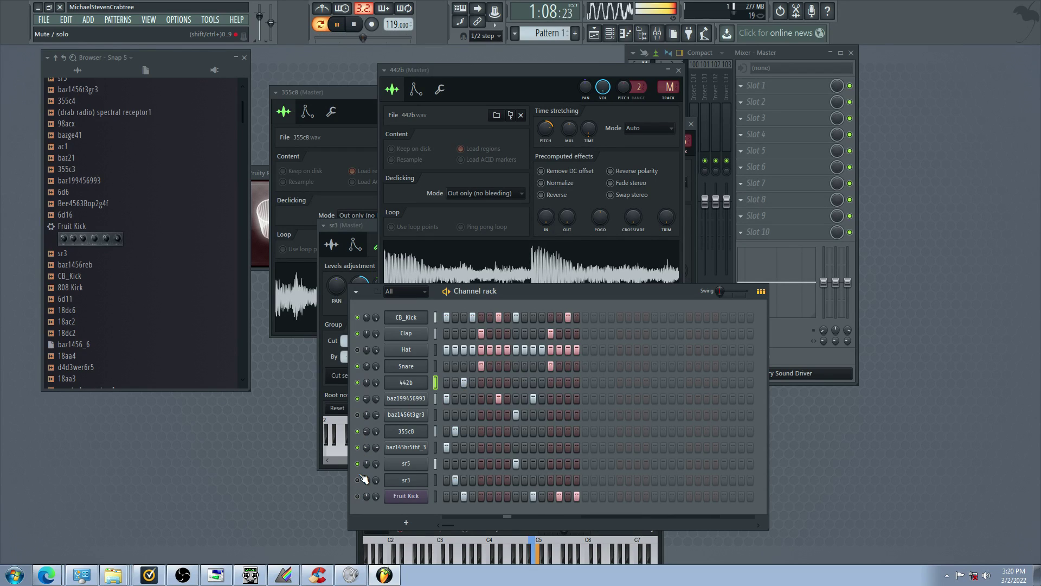
click(357, 465)
click(357, 448)
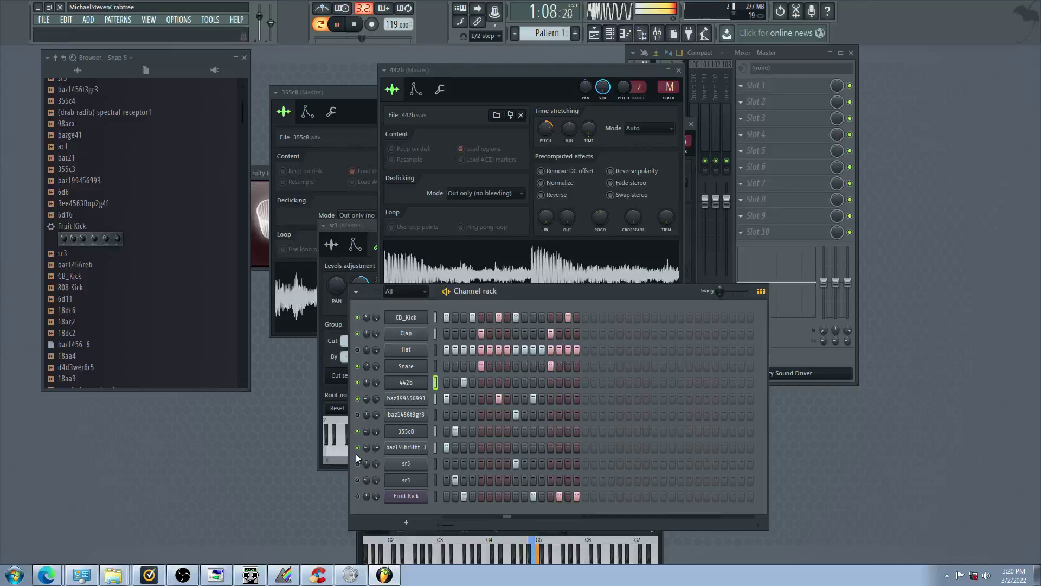
Unmute Hat and rework the CB_Kick row so its hits fall only on steps 3 and 15
click(358, 351)
right_click(473, 317)
click(479, 317)
right_click(498, 317)
right_click(517, 318)
right_click(481, 317)
click(463, 318)
right_click(447, 317)
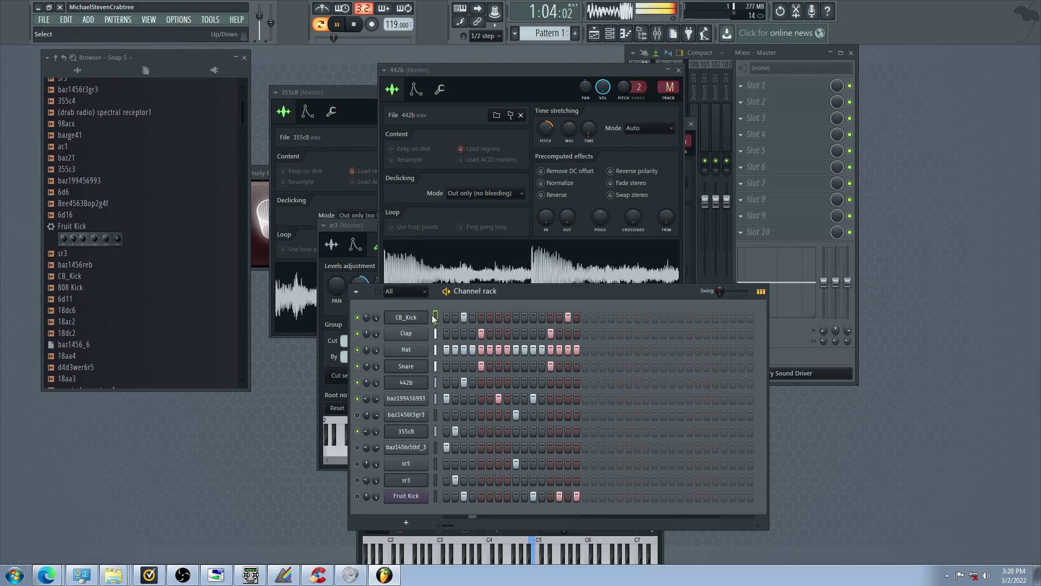
Add CB_Kick hits on steps 7, 9 and 11
click(490, 317)
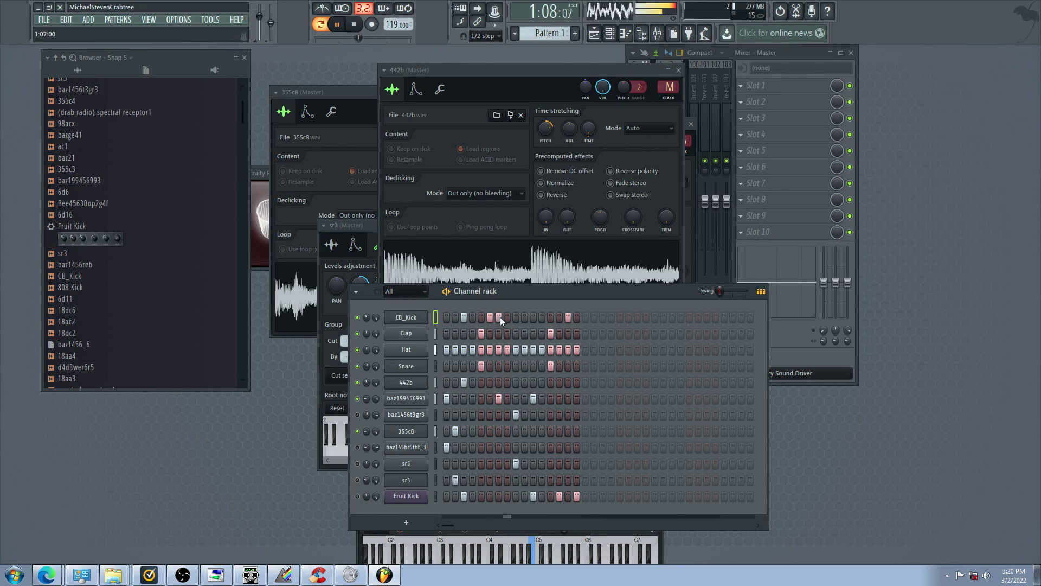
right_click(491, 320)
click(499, 321)
click(516, 320)
click(525, 320)
click(533, 321)
right_click(526, 321)
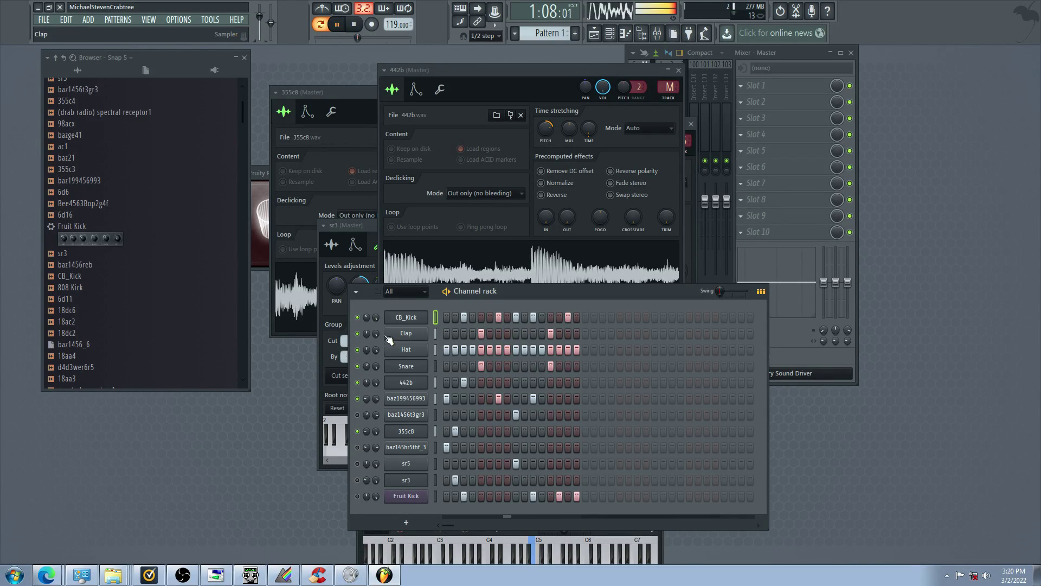
Unmute baz1456t3gr3, and mute Hat, 355c8 and 442b
click(357, 413)
click(358, 431)
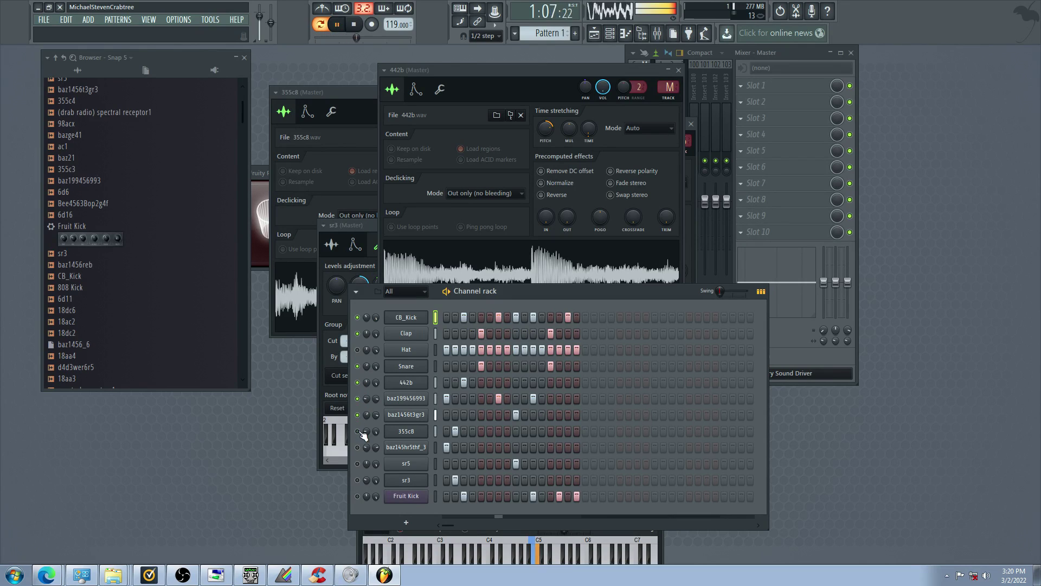
click(358, 383)
Replace the 442b channel's sample with 18aa4 after trying d4d3wer6r5, and move its hit to step 1
drag(76, 367, 386, 383)
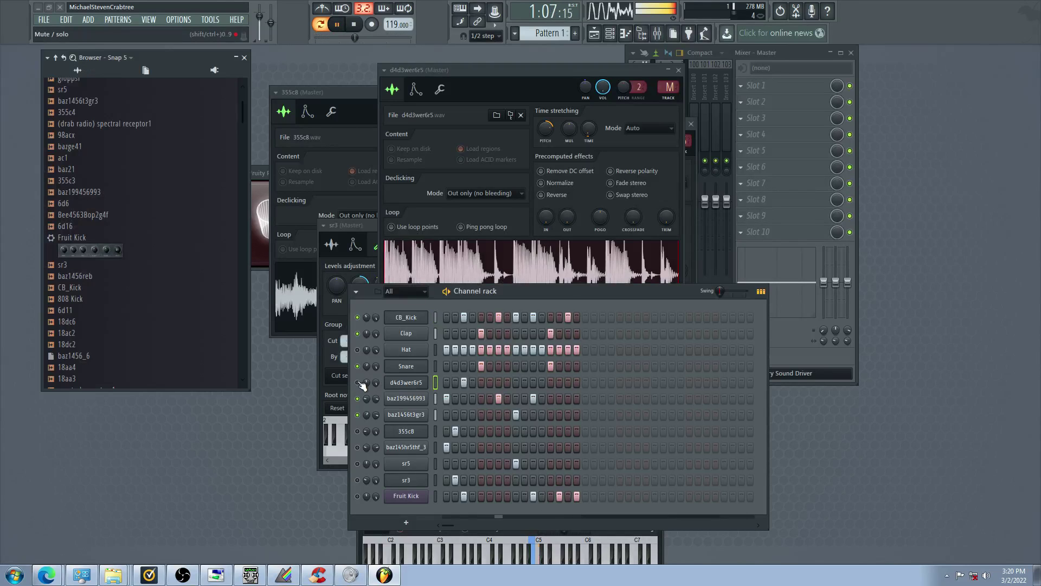
drag(193, 372, 406, 382)
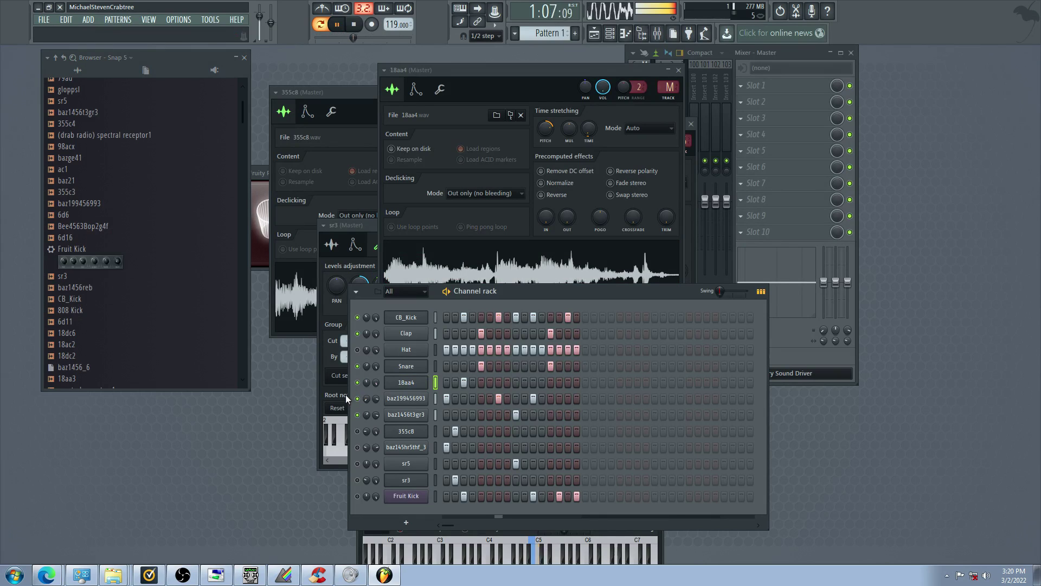
click(447, 382)
Try different mute combinations of baz199456993, baz1456t3gr3, 355c8, baz145hr5thf_3 and sr5 against the 18aa4 sample
click(357, 415)
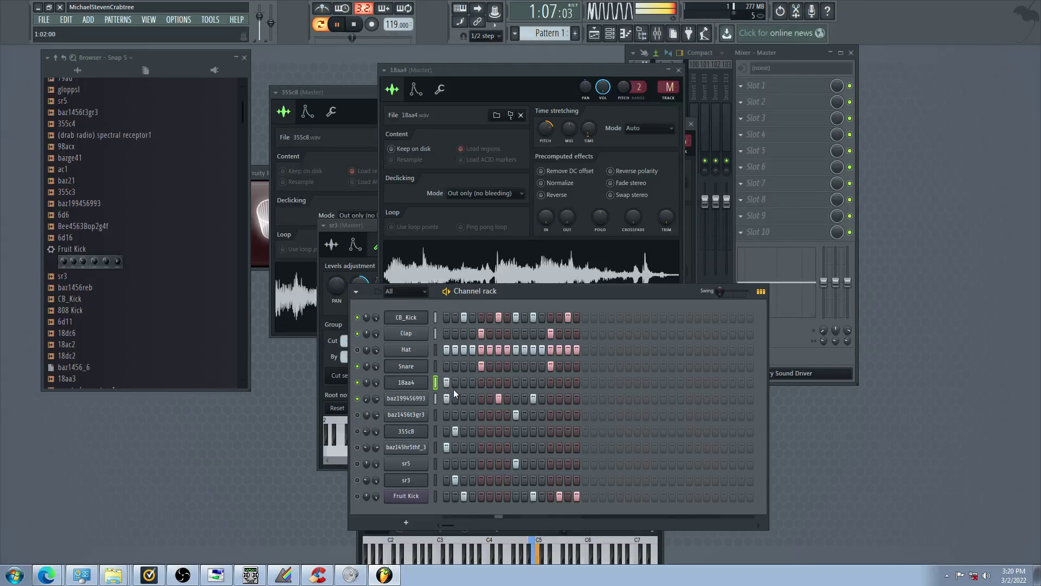
right_click(425, 382)
click(383, 385)
click(357, 399)
click(357, 431)
click(357, 464)
click(358, 447)
click(358, 414)
click(357, 431)
click(358, 448)
click(358, 463)
click(358, 398)
Rework the CB_Kick row so its hits fall on steps 1, 5, 9 and 13
right_click(464, 318)
click(447, 318)
click(490, 319)
click(483, 320)
right_click(490, 319)
right_click(499, 316)
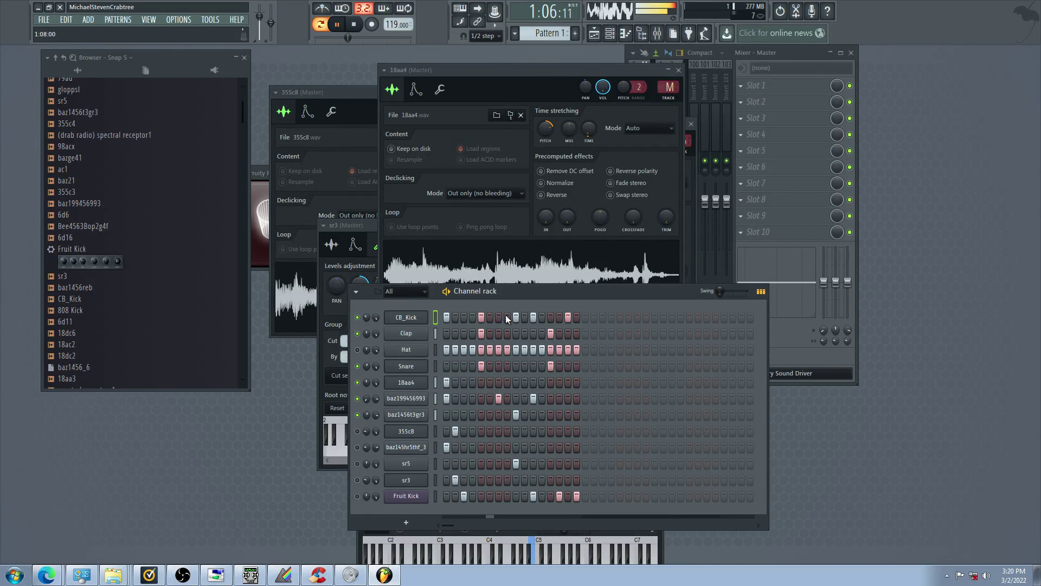
right_click(534, 320)
click(551, 318)
click(568, 318)
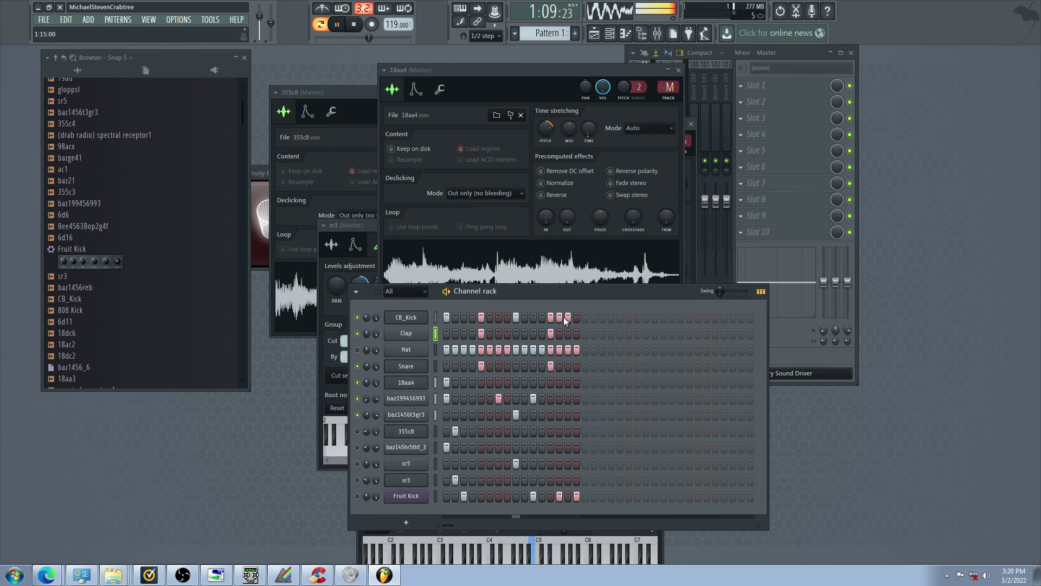
Mute baz1456t3gr3, and unmute 355c8 and baz145hr5thf_3
click(357, 399)
click(358, 416)
click(358, 448)
click(358, 432)
click(358, 383)
click(359, 400)
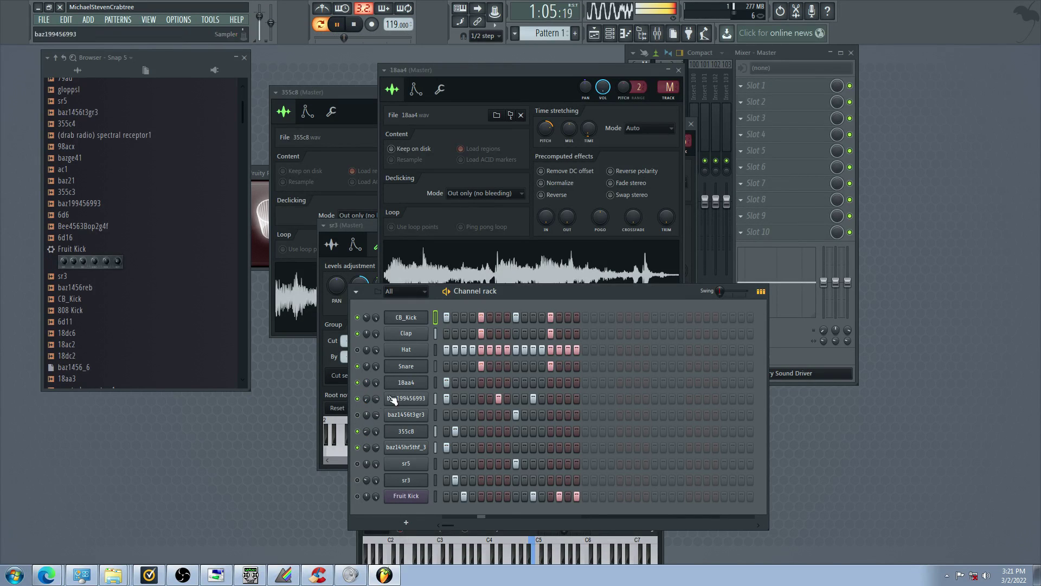
Reshape the 18aa4 volume envelope by dropping the sustain to zero, lengthening the attack and decay, and adding a short hold
click(406, 382)
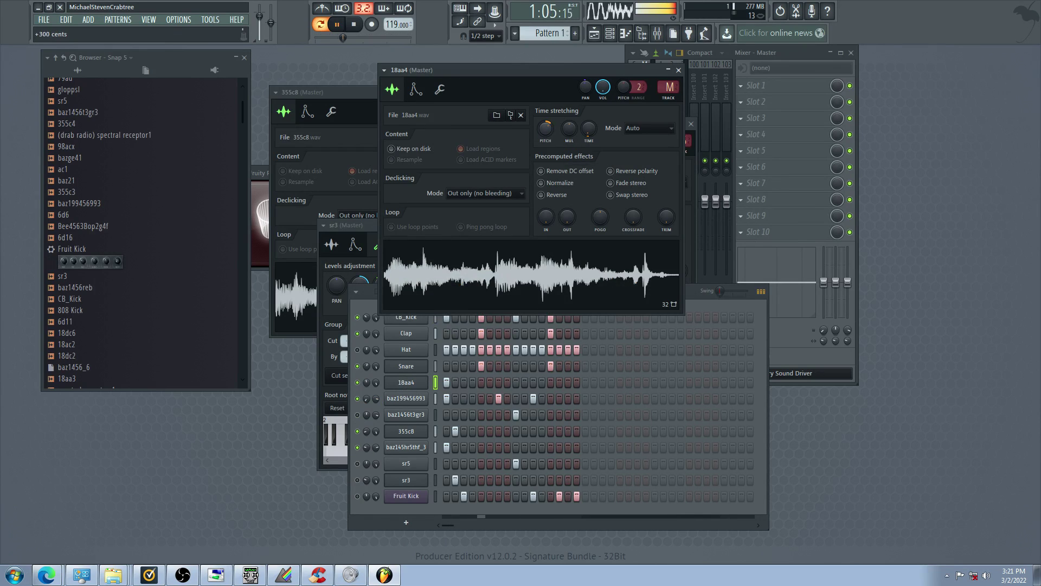
click(416, 89)
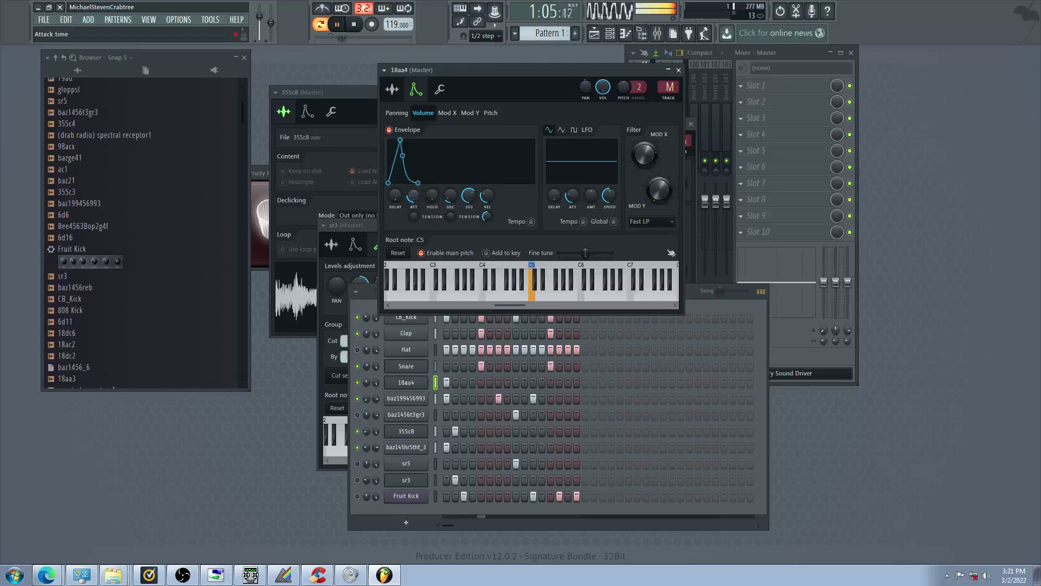
drag(480, 200, 479, 228)
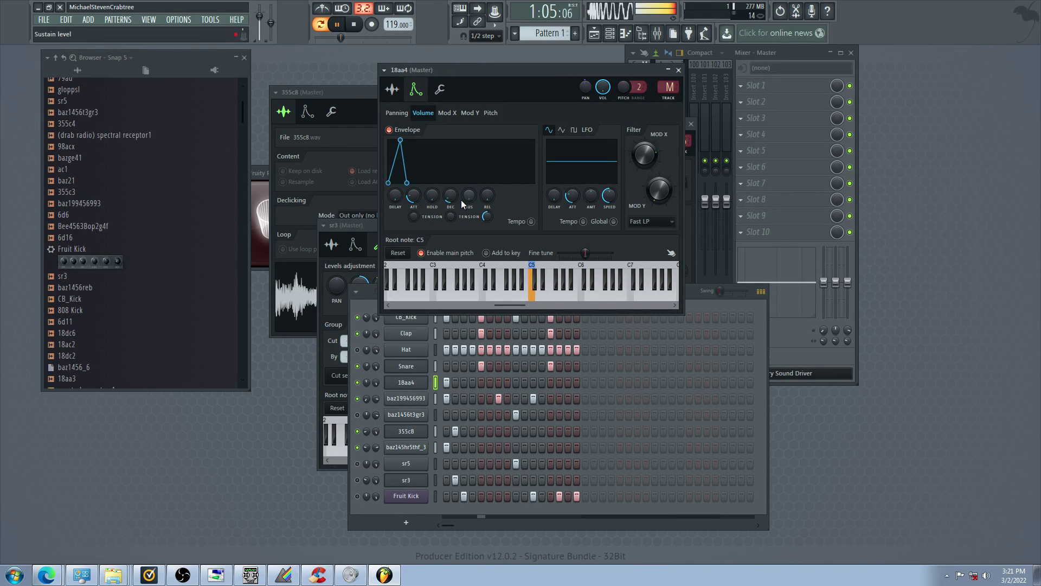
mouse_move(415, 198)
mouse_down()
mouse_move(415, 183)
mouse_move(414, 211)
mouse_move(453, 186)
mouse_move(415, 198)
mouse_move(454, 203)
mouse_move(432, 192)
mouse_up()
Unmute Hat and baz1456t3gr3 and mute baz199456993, after trying sr5, sr3 and Fruit Kick in the mix
click(358, 350)
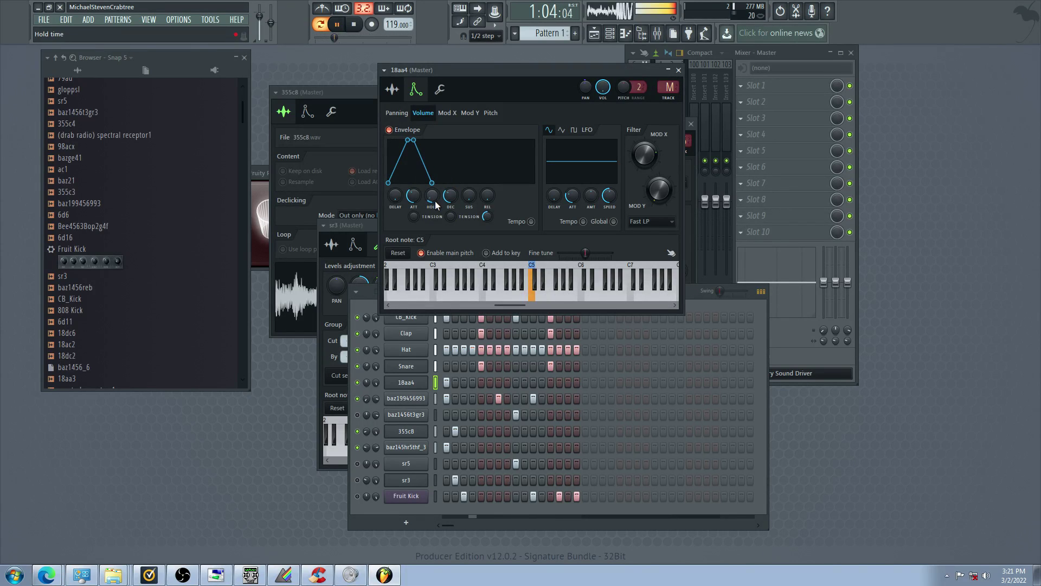
click(358, 416)
click(358, 447)
click(359, 465)
click(357, 481)
click(357, 463)
click(357, 415)
click(358, 399)
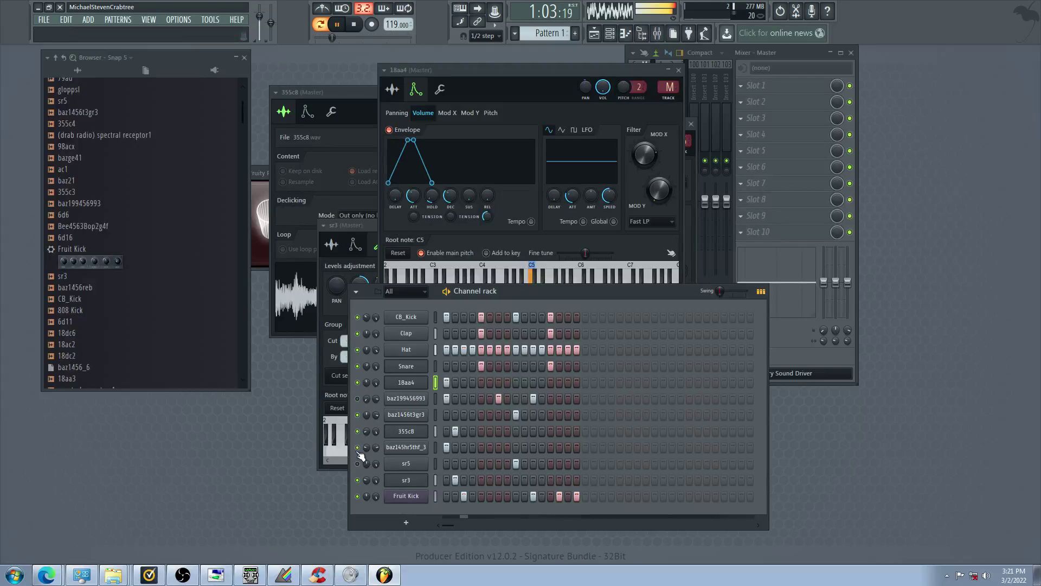
click(358, 415)
click(358, 448)
click(358, 480)
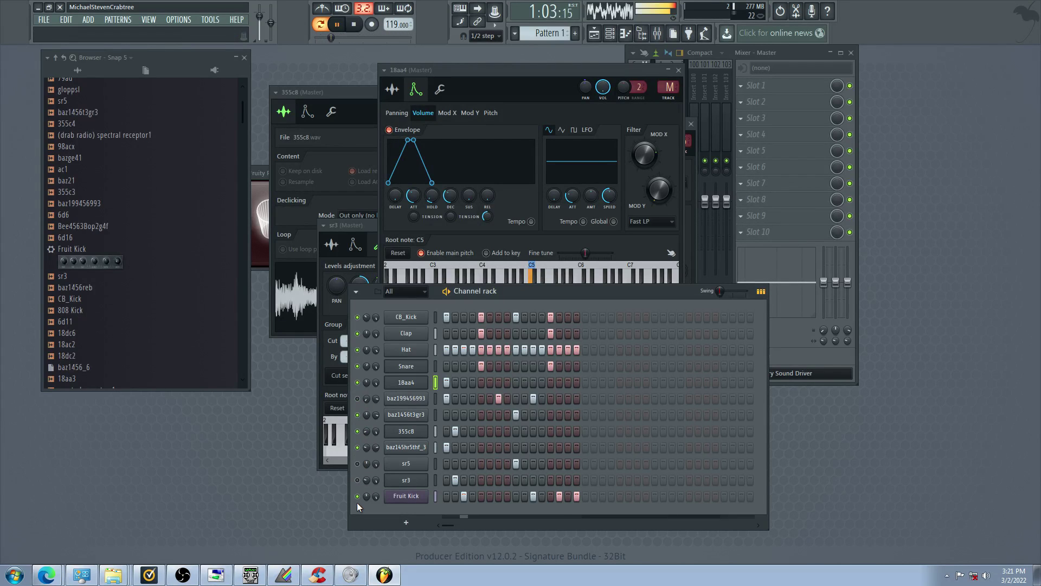
Raise the 18aa4 sample's pitch, and play baz199456993 instead of baz1456t3gr3
click(392, 89)
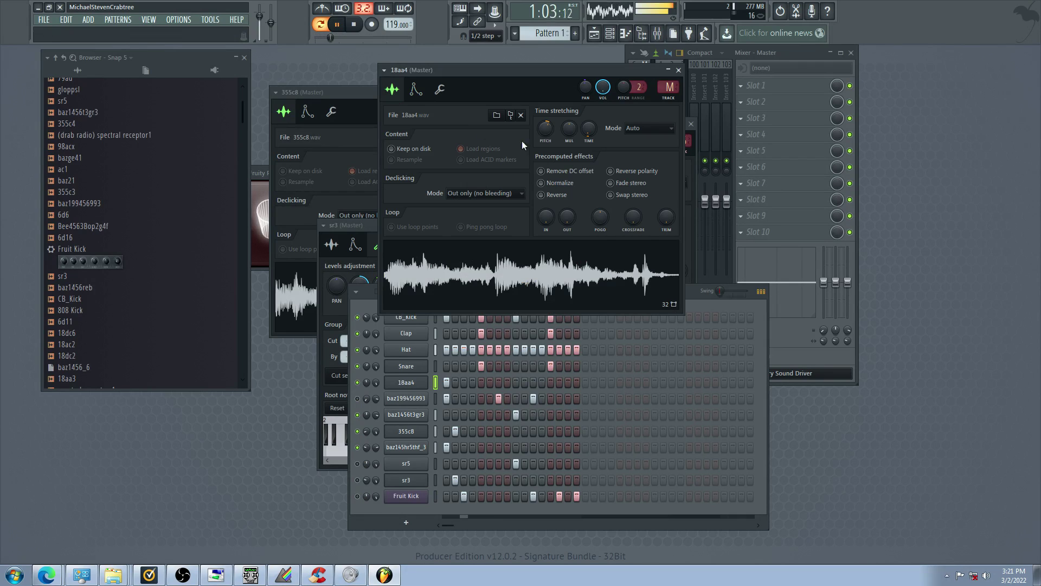
drag(546, 128, 545, 119)
click(357, 399)
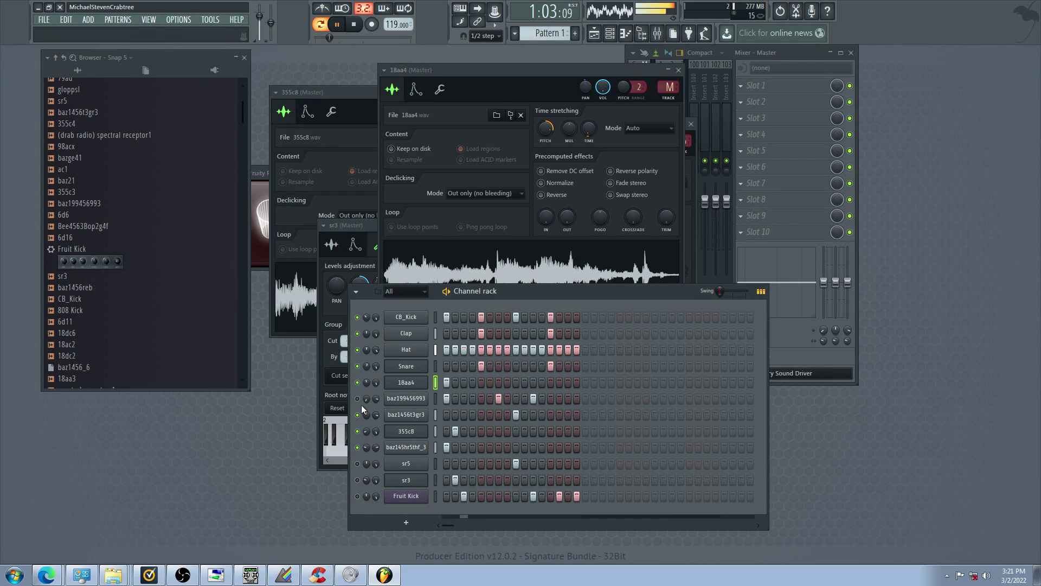
click(357, 415)
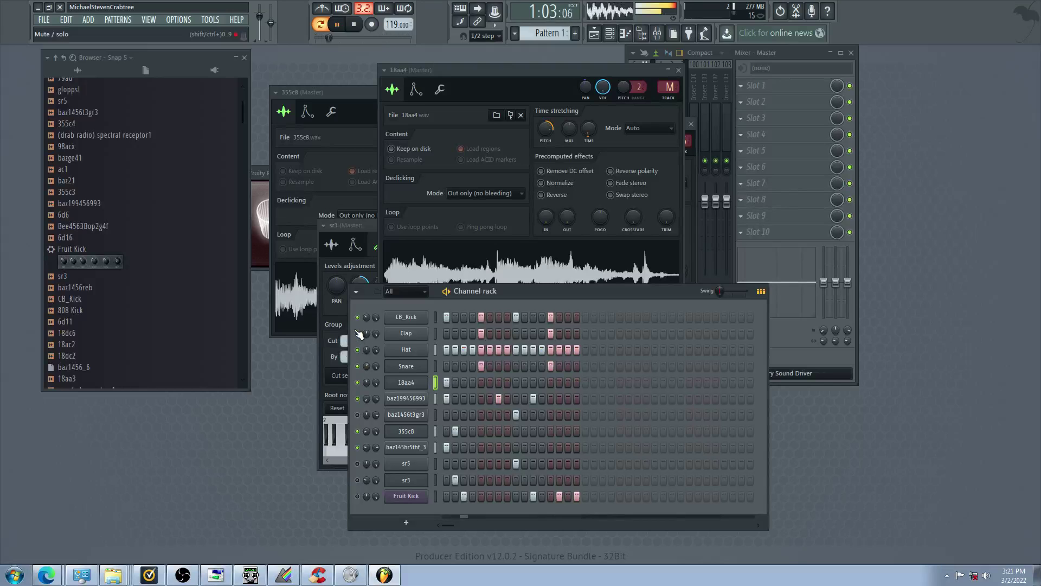
Mute Hat, baz199456993, 355c8 and baz145hr5thf_3, leaving 18aa4 playing with the kick, clap and snare
click(357, 350)
click(358, 382)
click(358, 432)
click(358, 447)
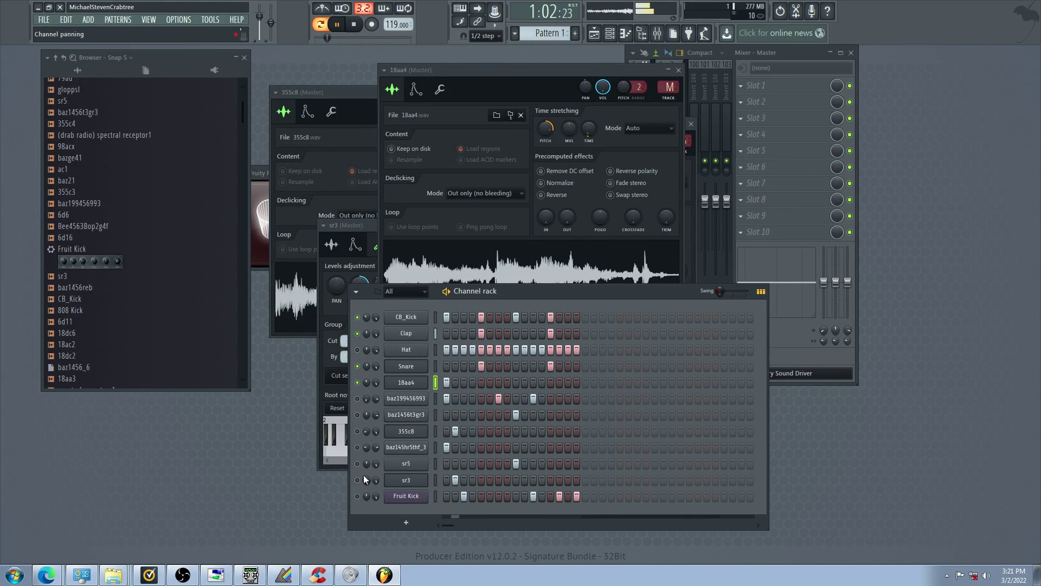
Try extra 18aa4 hits on steps 7 and 9
click(499, 382)
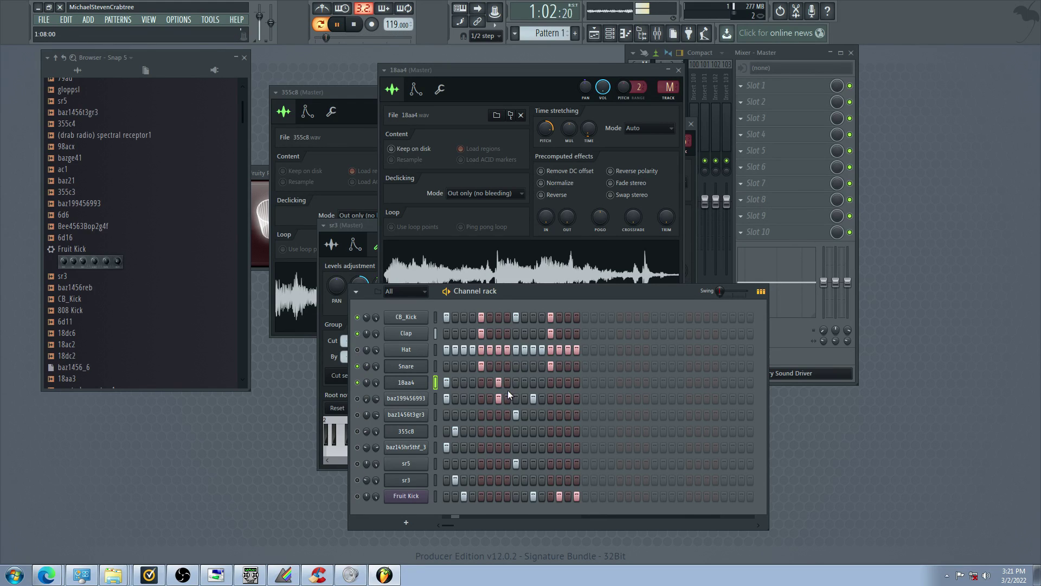
click(516, 383)
right_click(516, 383)
right_click(499, 383)
Unmute baz199456993 with only its step 1 hit kept, and lower the 18aa4 sample's pitch
click(358, 399)
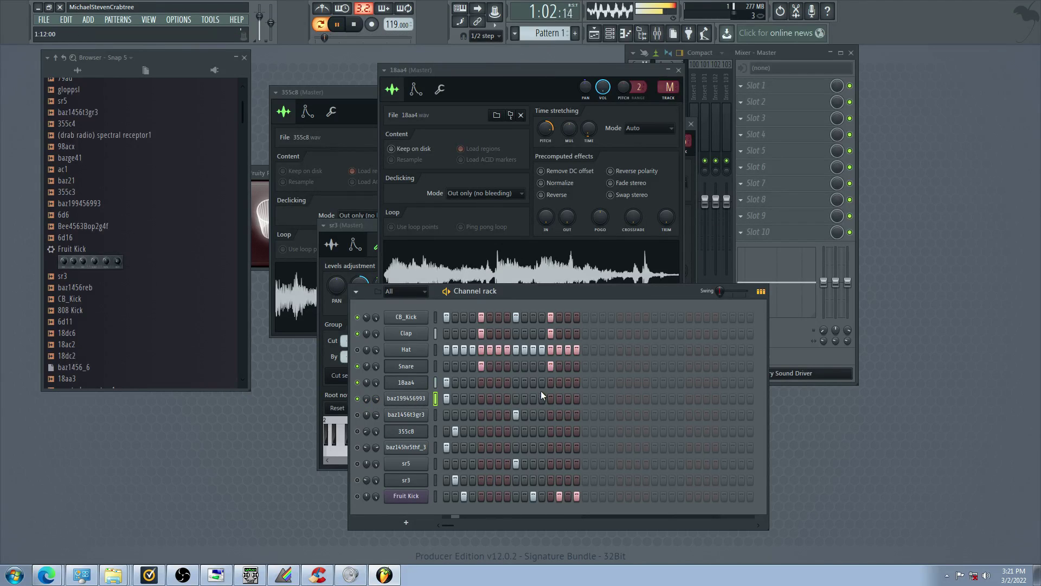
click(503, 181)
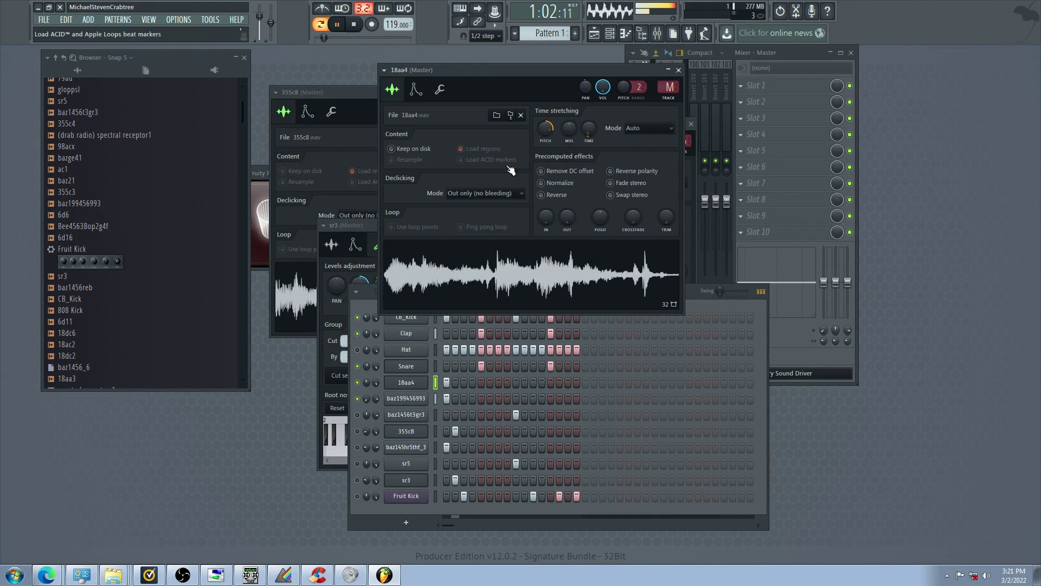
drag(546, 129, 546, 143)
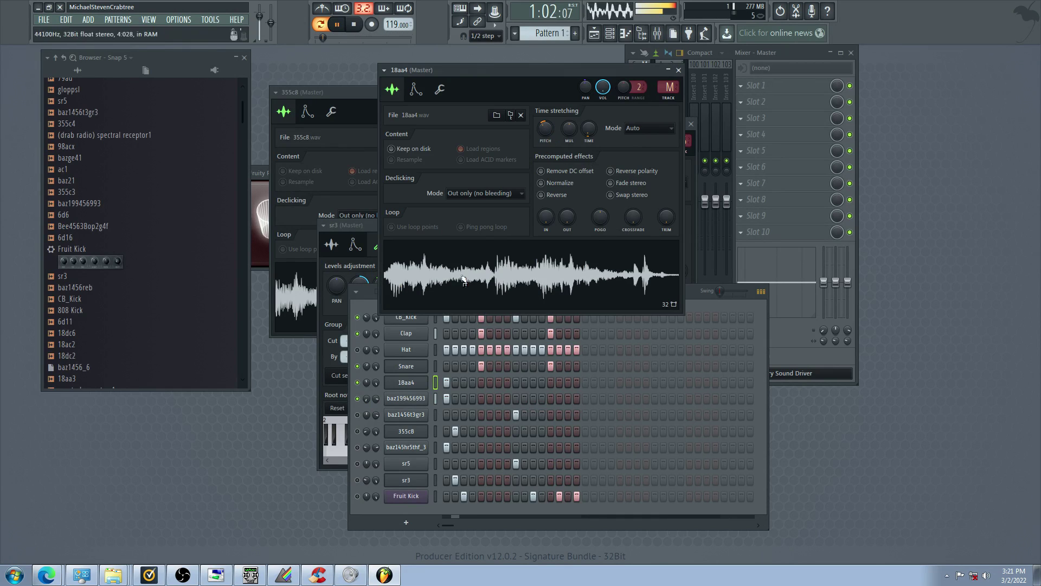
Keep baz199456993 playing after trying baz1456t3gr3 in its place, and swap Clap and Snare for Hat
click(358, 400)
click(358, 416)
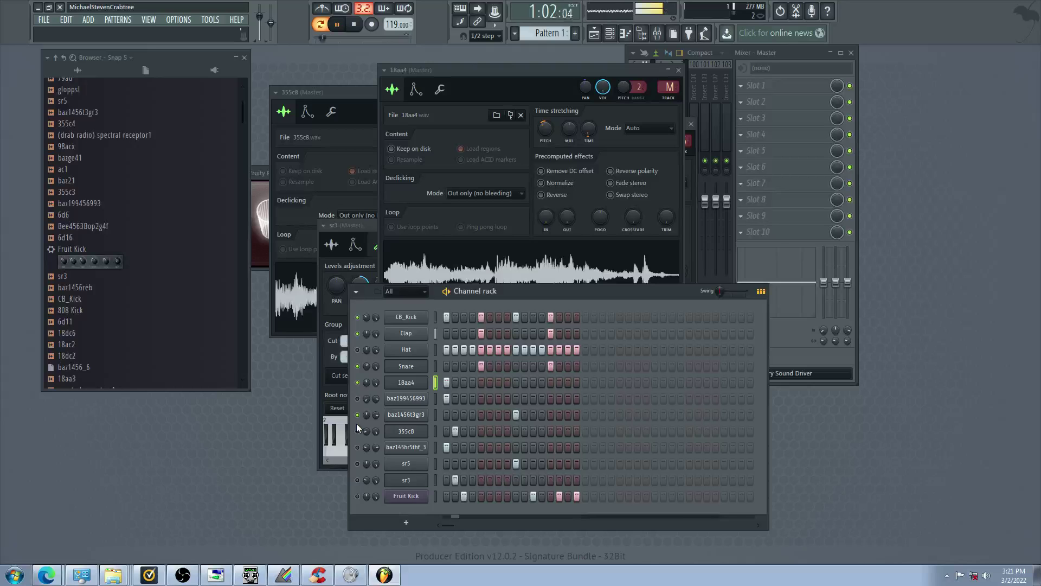
click(357, 416)
click(358, 399)
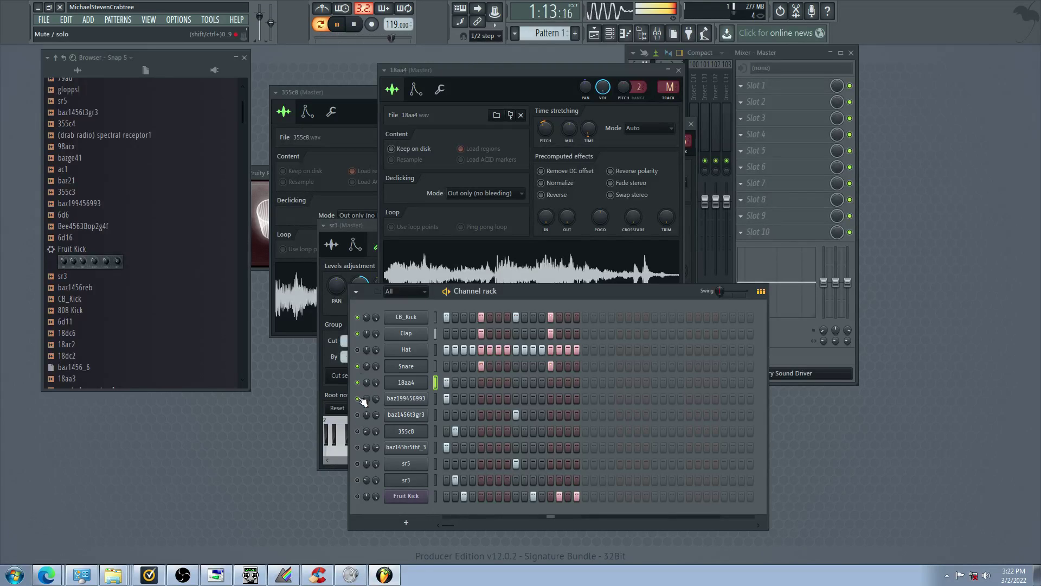
click(357, 333)
click(357, 366)
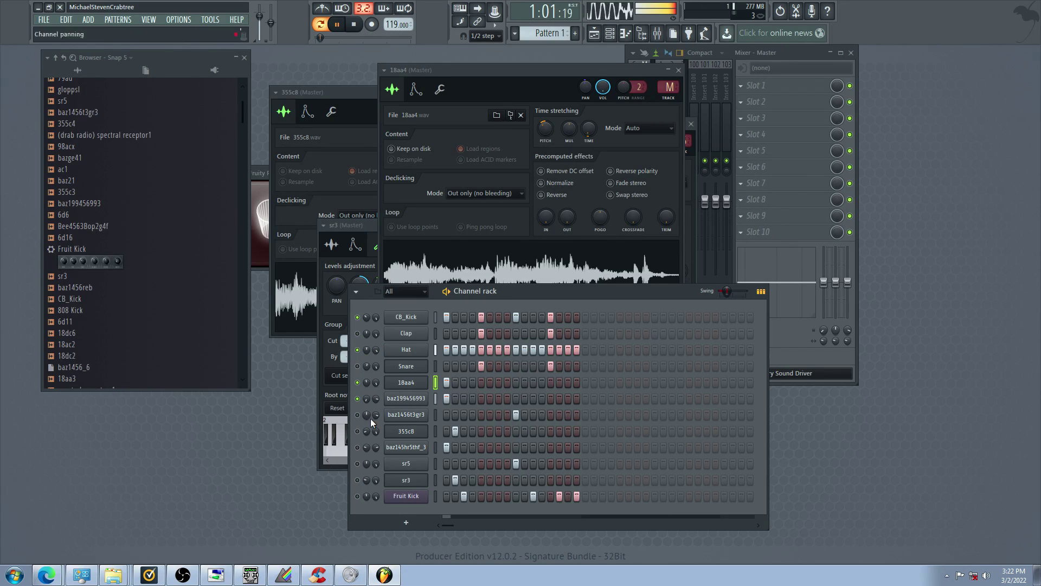
Unmute baz145hr5thf_3, sr3 and Fruit Kick, and move Fruit Kick's step 3 hit to step 2
click(357, 463)
click(358, 496)
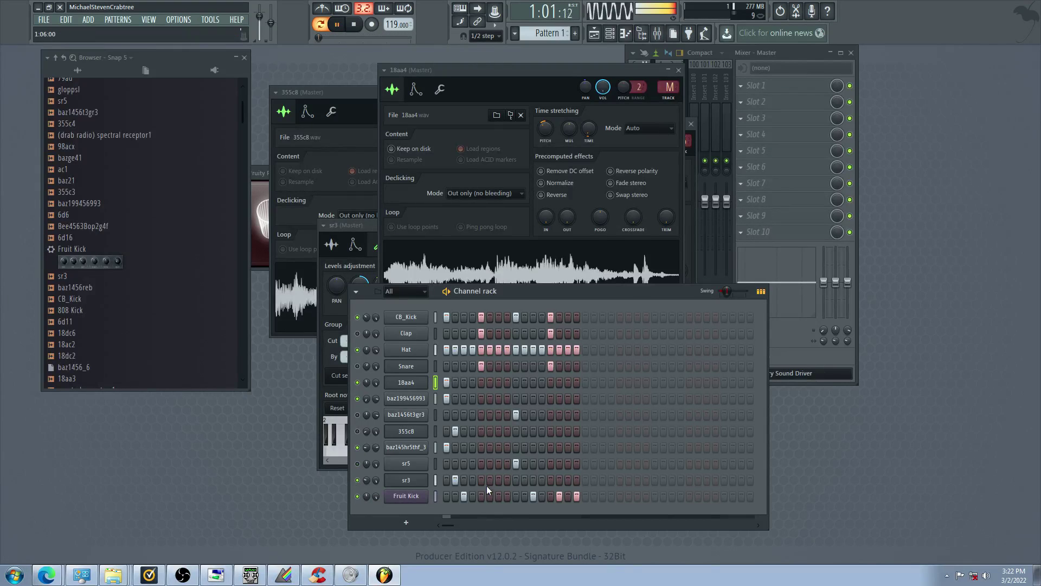
click(455, 496)
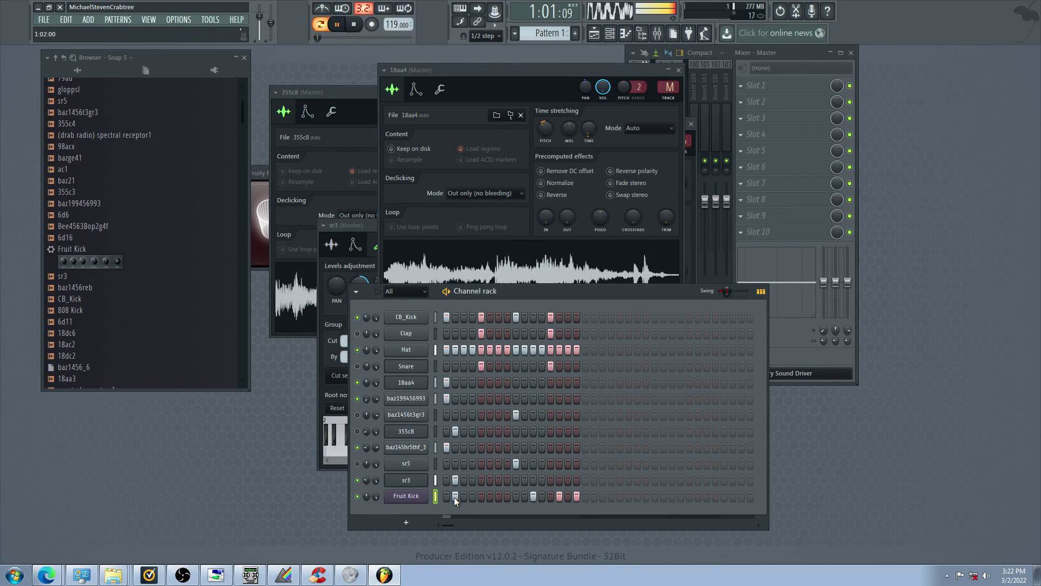
Mute sr3 and unmute baz1456t3gr3, after trying sr5 and 355c8 in the mix
click(357, 463)
click(357, 431)
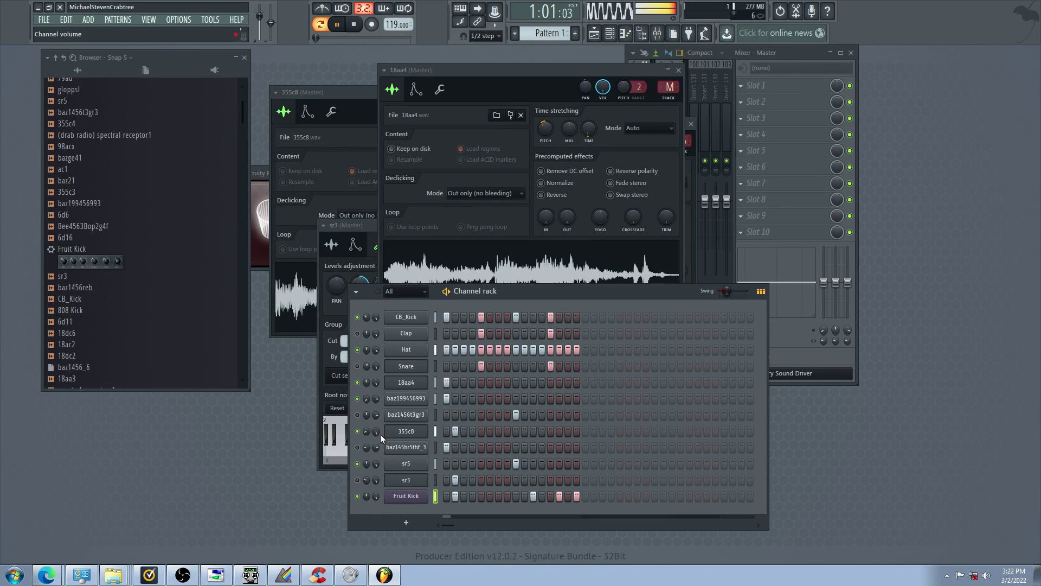
click(357, 463)
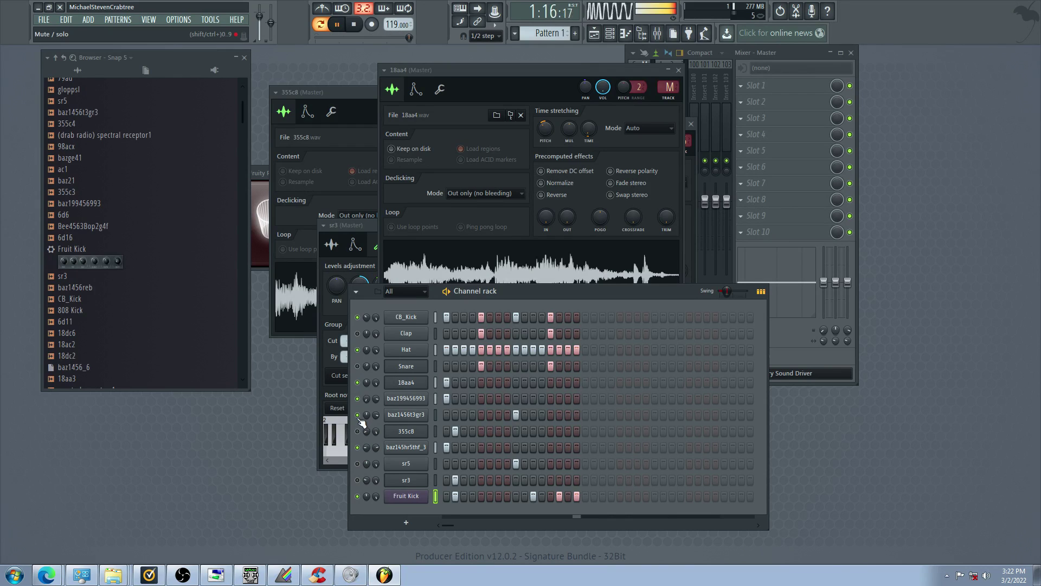
Reopen the 18aa4 sampler settings, and try Hat and Snare muted and unmuted
click(413, 384)
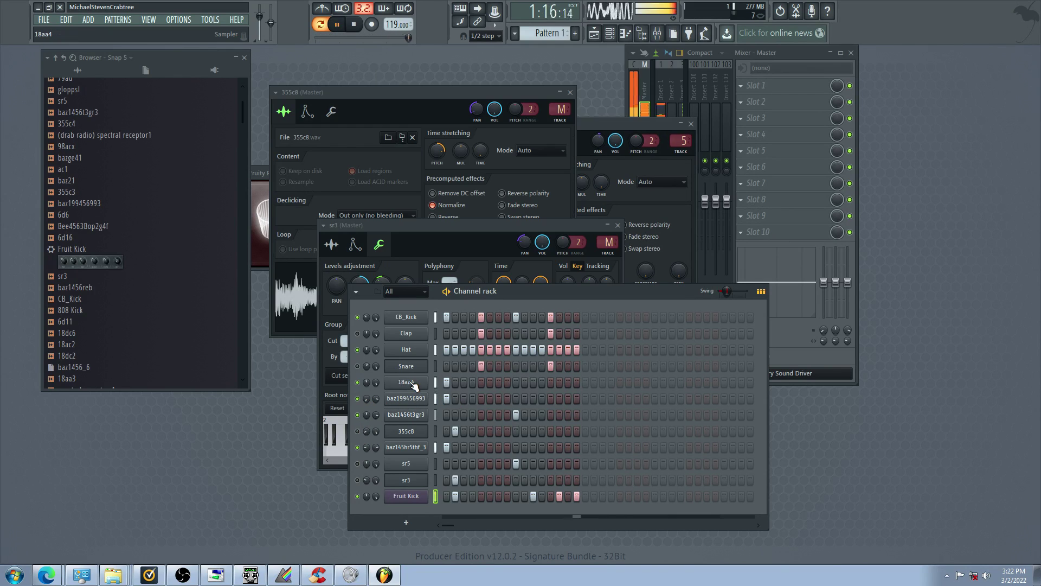
click(413, 384)
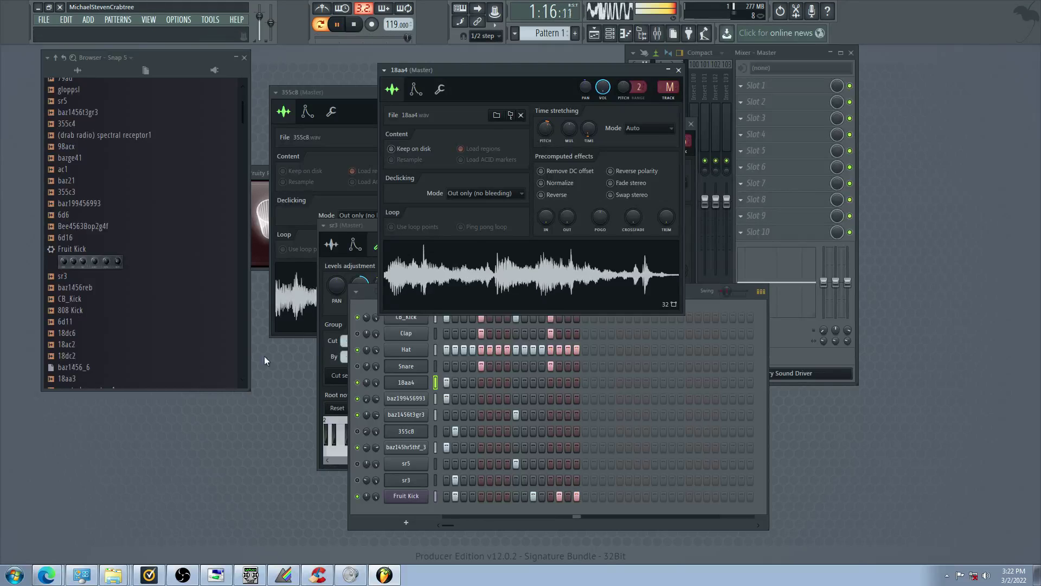
click(306, 367)
click(357, 350)
click(357, 367)
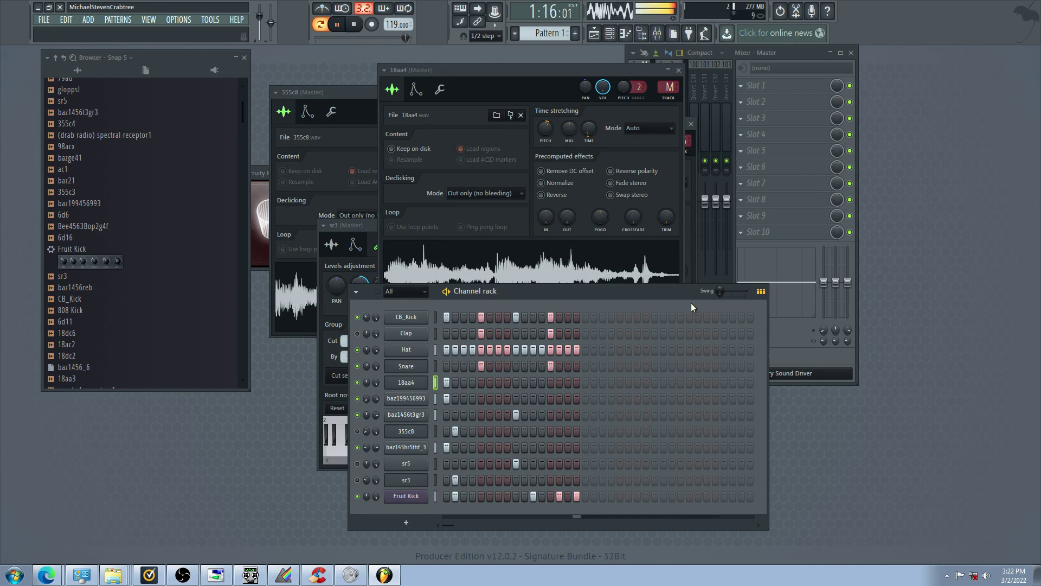
Try moving the baz199456993 hit from step 1 to step 3
click(447, 398)
click(464, 398)
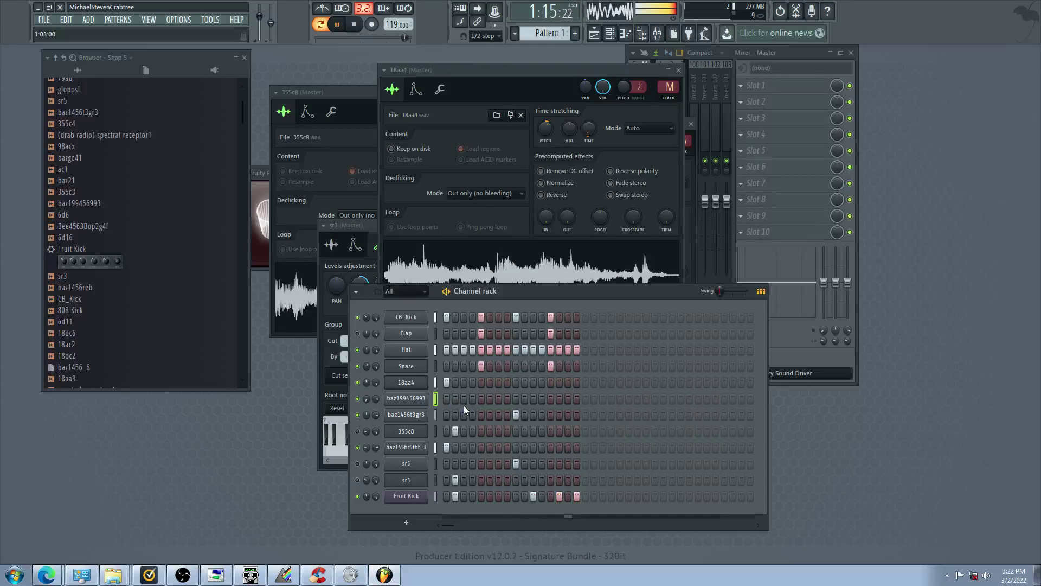
click(464, 399)
click(446, 398)
Try the 18aa4 hit on step 3 and baz145hr5thf_3 muted, and clear all hits from the 18aa4 row
click(447, 383)
click(464, 382)
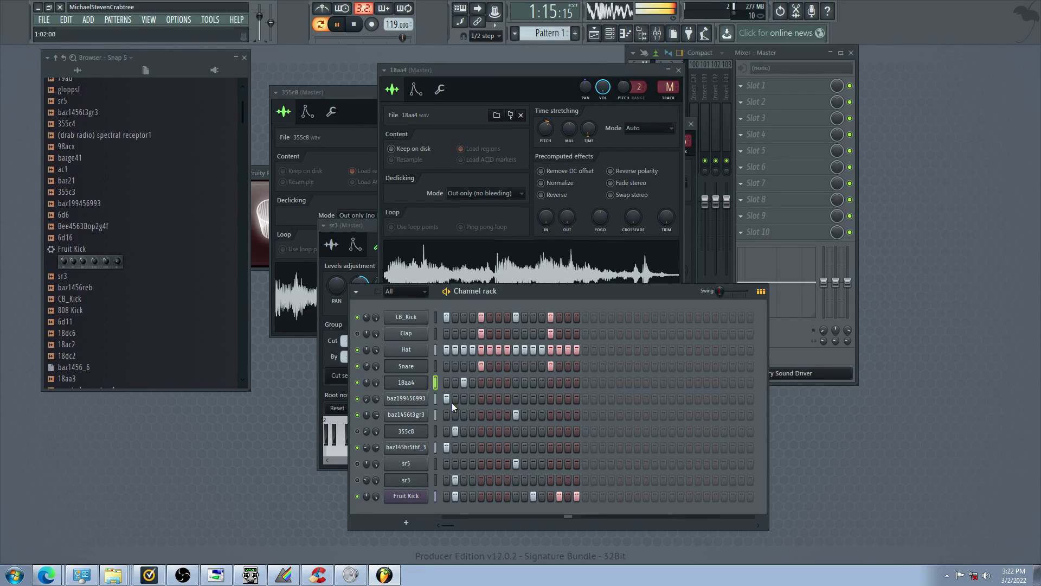
click(357, 447)
click(461, 384)
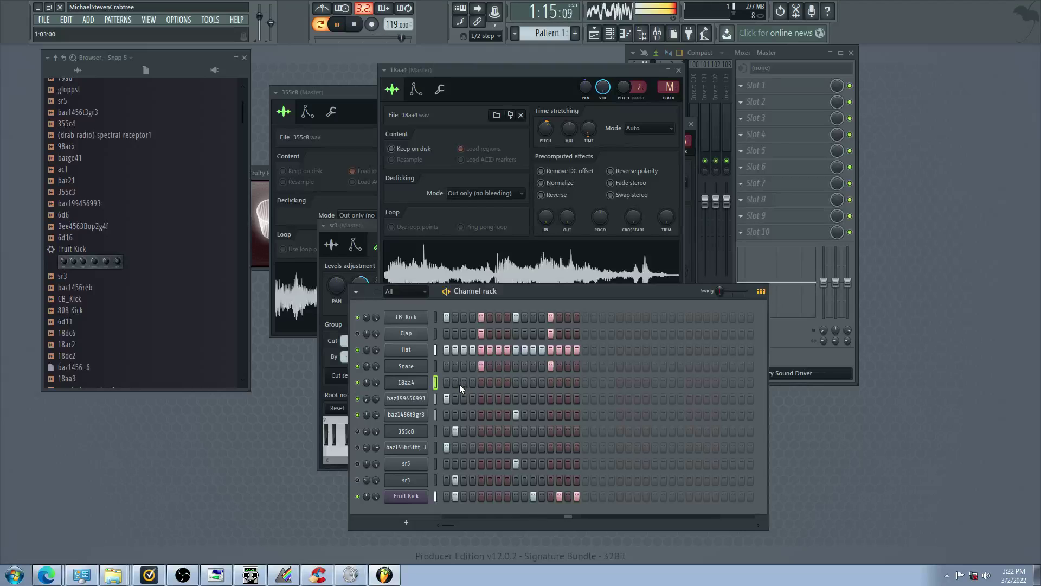
click(447, 383)
Rework the channel mutes so that only Clap, Hat, 18aa4, baz199456993, sr3 and Fruit Kick play
click(358, 350)
click(357, 349)
click(357, 447)
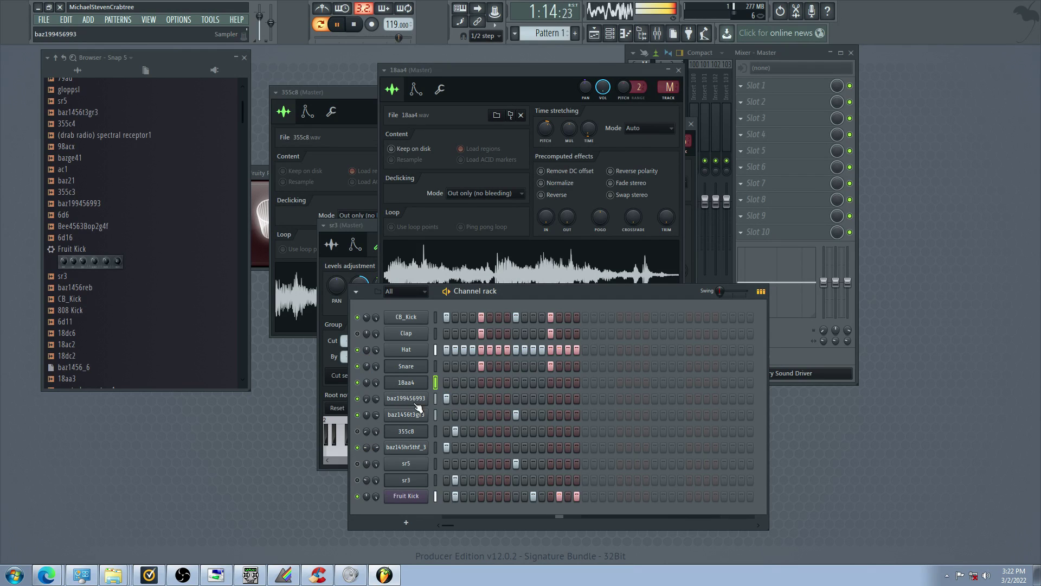
click(357, 399)
click(358, 383)
drag(351, 343, 354, 346)
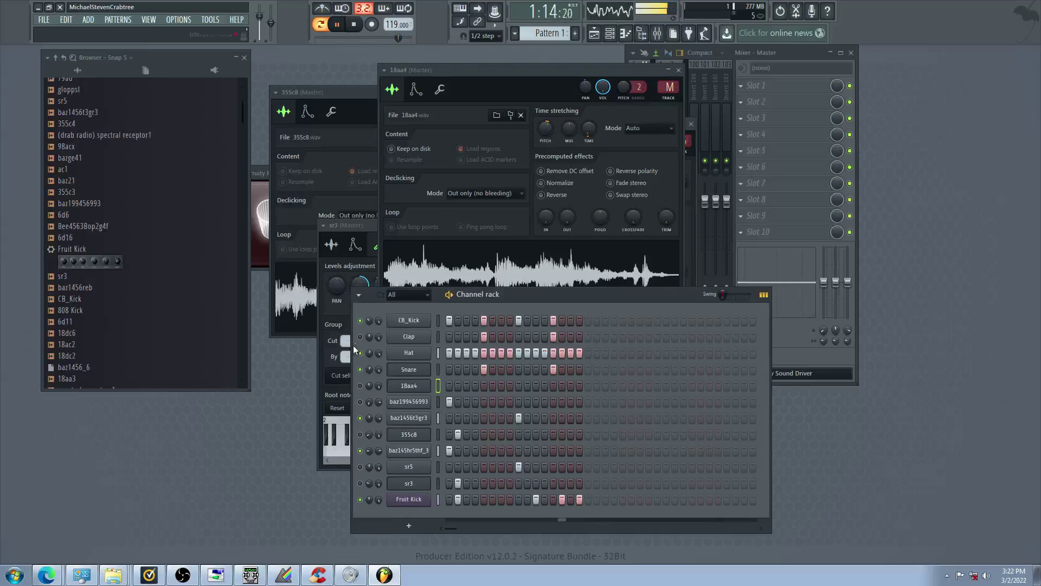
click(367, 477)
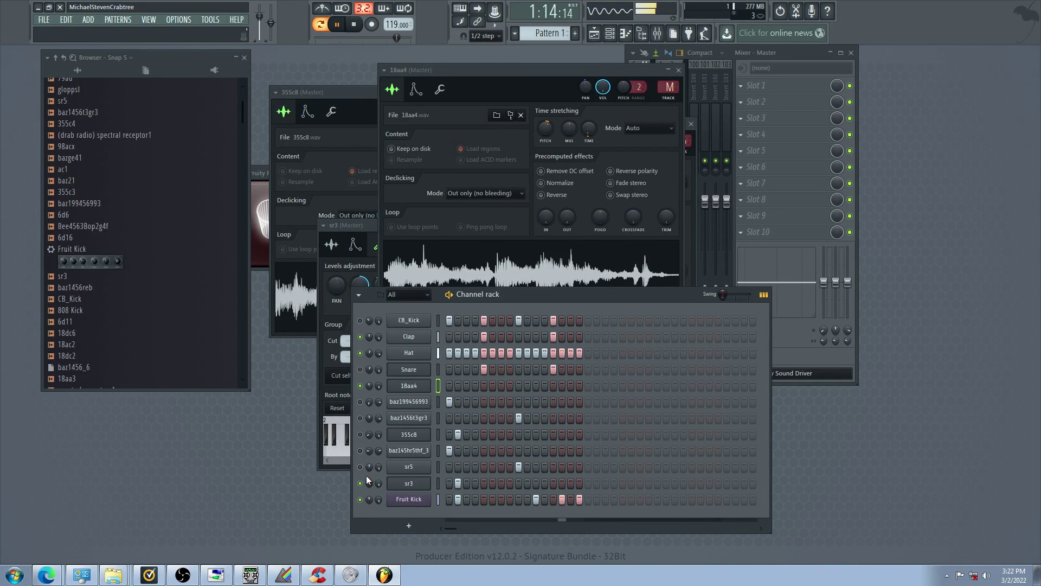
click(361, 403)
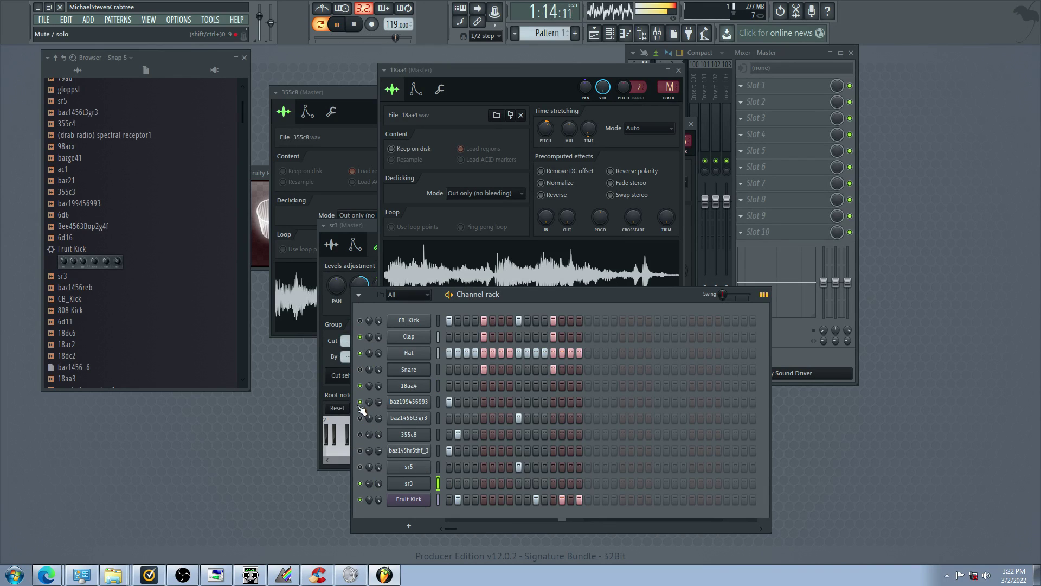
Clear the step 1 hit of baz199456993 and the step 2 hit of sr3, and unmute baz145hr5thf_3
click(410, 403)
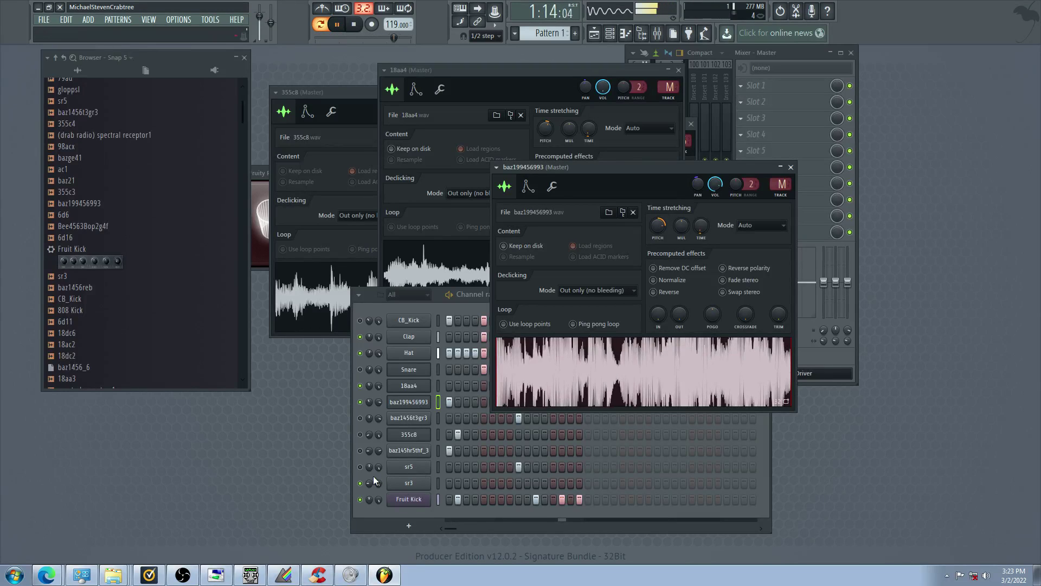
click(458, 483)
click(458, 499)
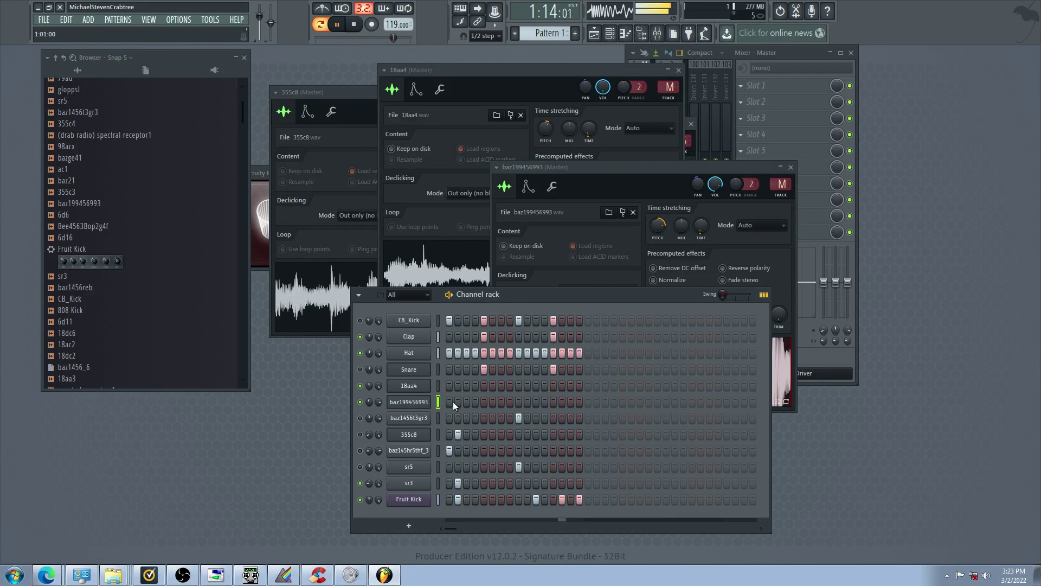
click(457, 483)
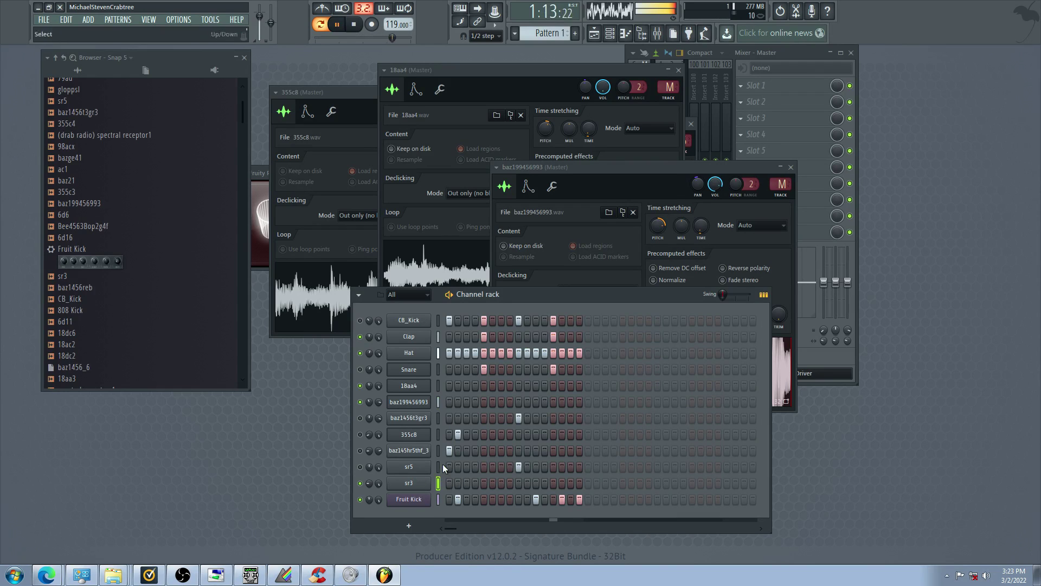
click(360, 451)
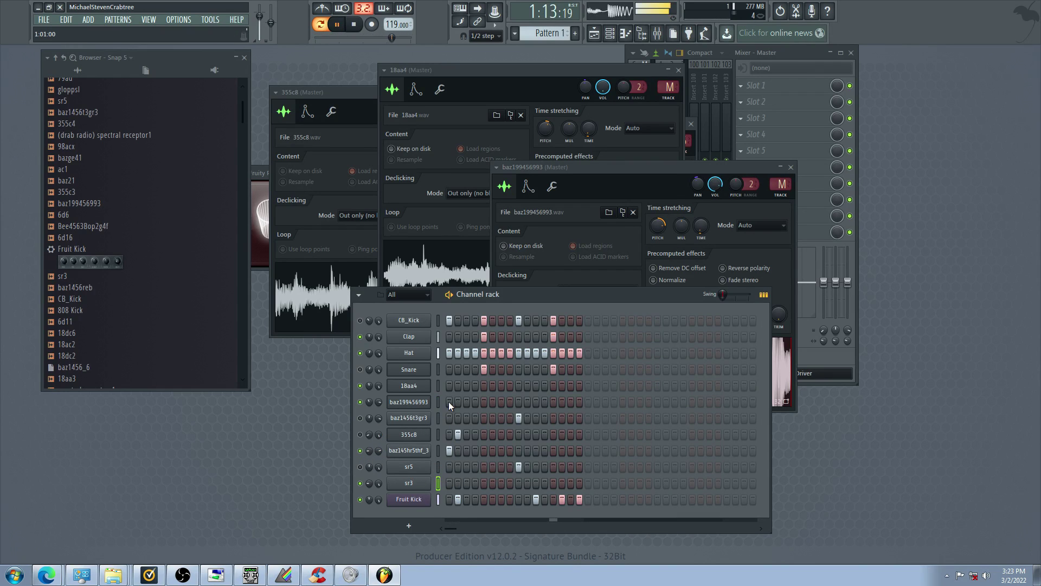
Set the baz199456993 sample's pitch to +400 cents and place its hit on step 1
click(425, 403)
click(425, 403)
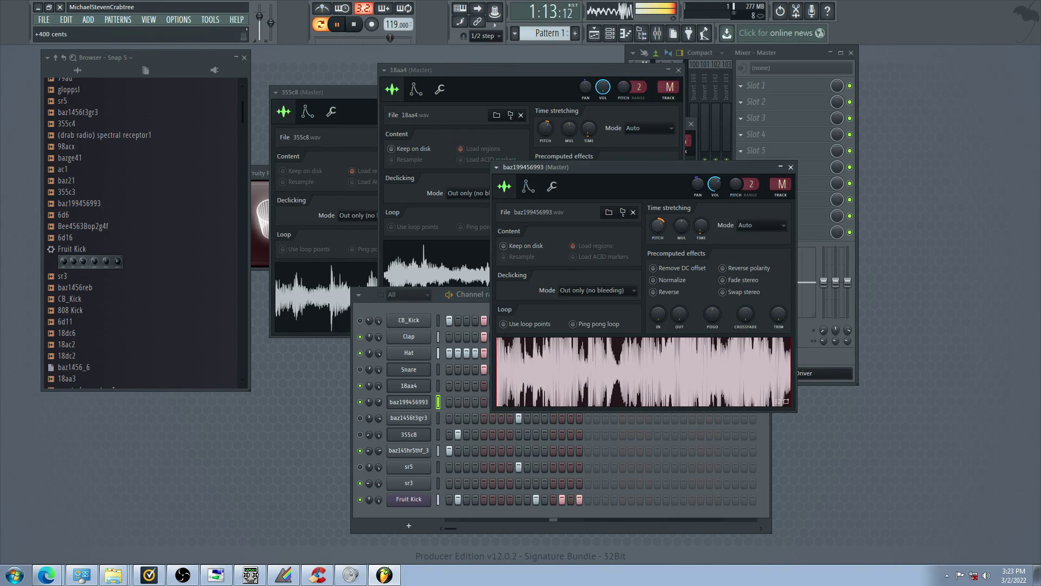
click(452, 403)
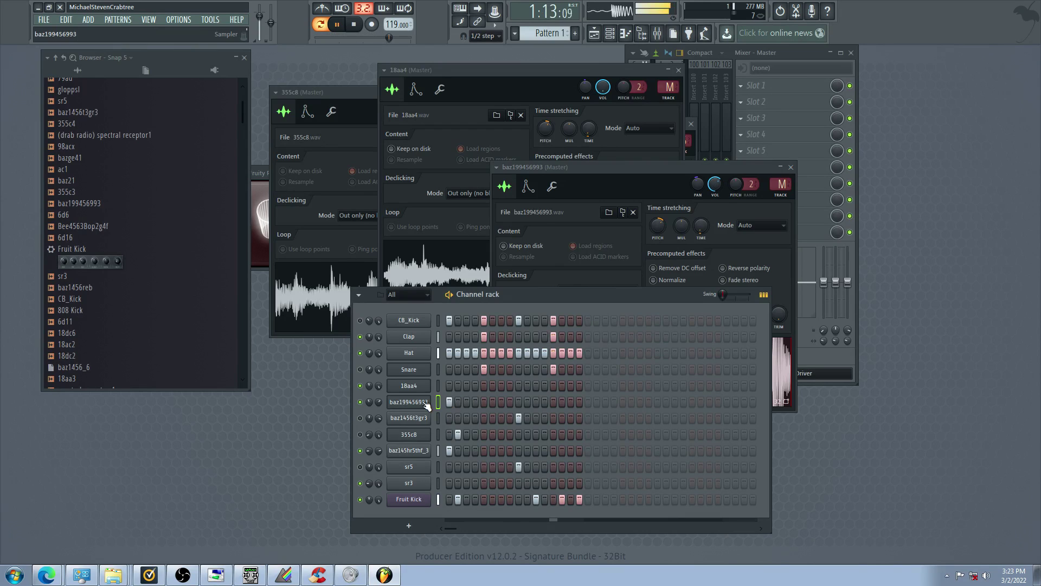
Adjust the sustain level in the volume envelope of baz199456993
click(425, 404)
click(528, 186)
drag(581, 293, 525, 279)
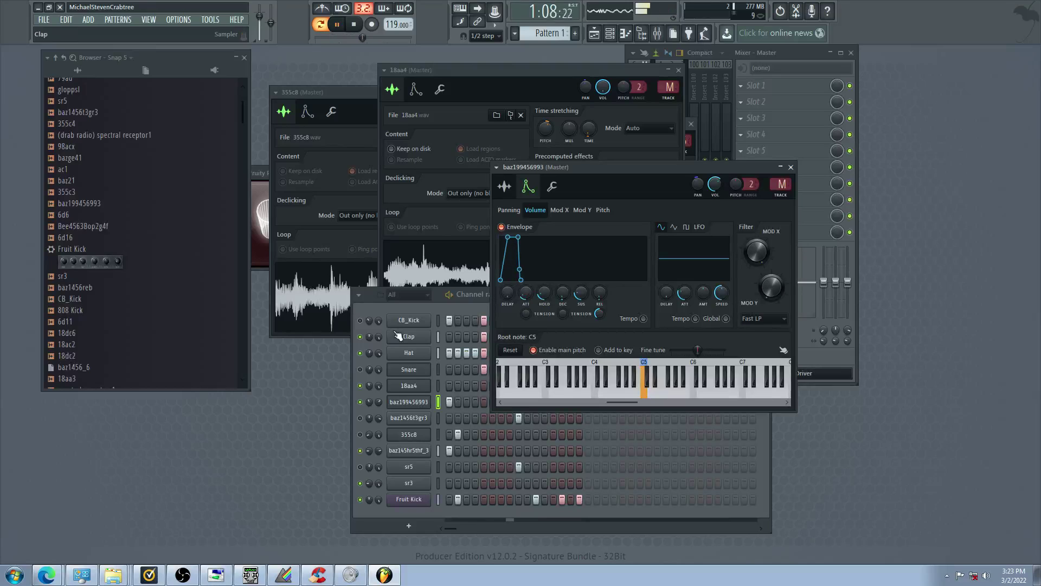
Unmute Snare, 355c8 and sr5, and mute baz145hr5thf_3 and sr3
click(360, 369)
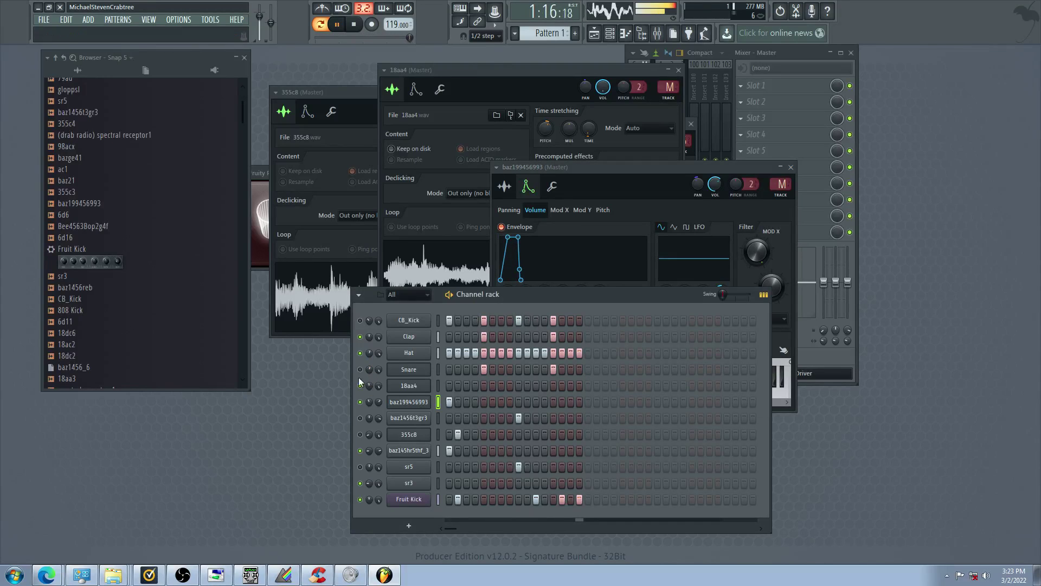
click(360, 467)
click(360, 450)
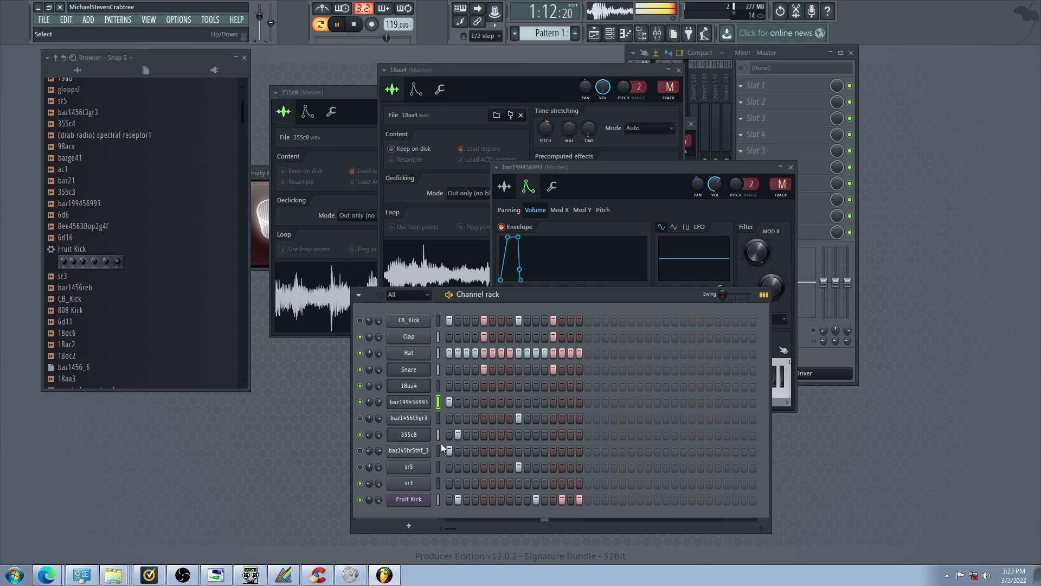
click(360, 466)
click(360, 483)
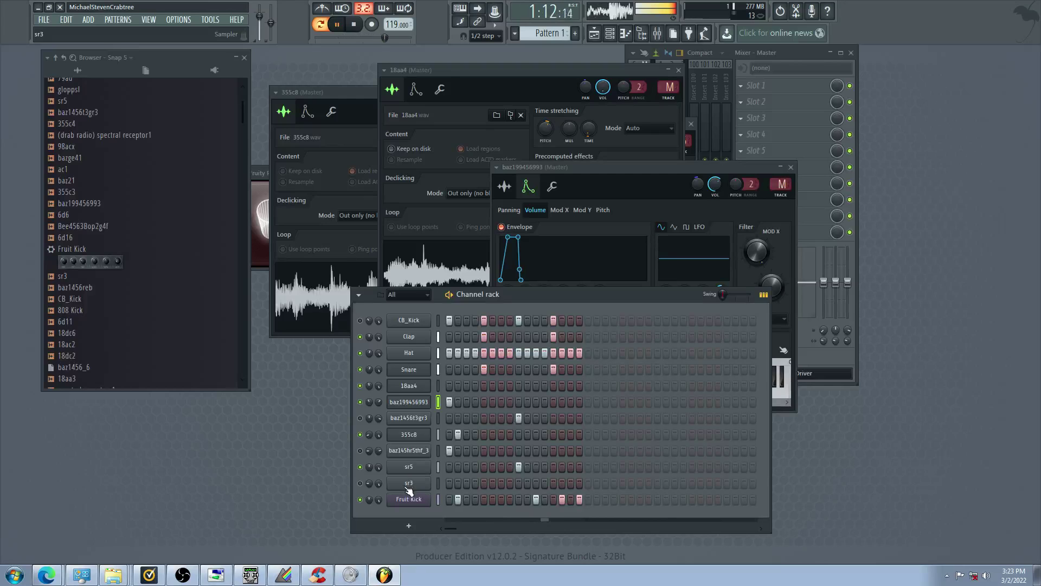
Reset the pitch shift of the sr5 sample and try baz145hr5thf_3 unmuted alongside it
click(410, 468)
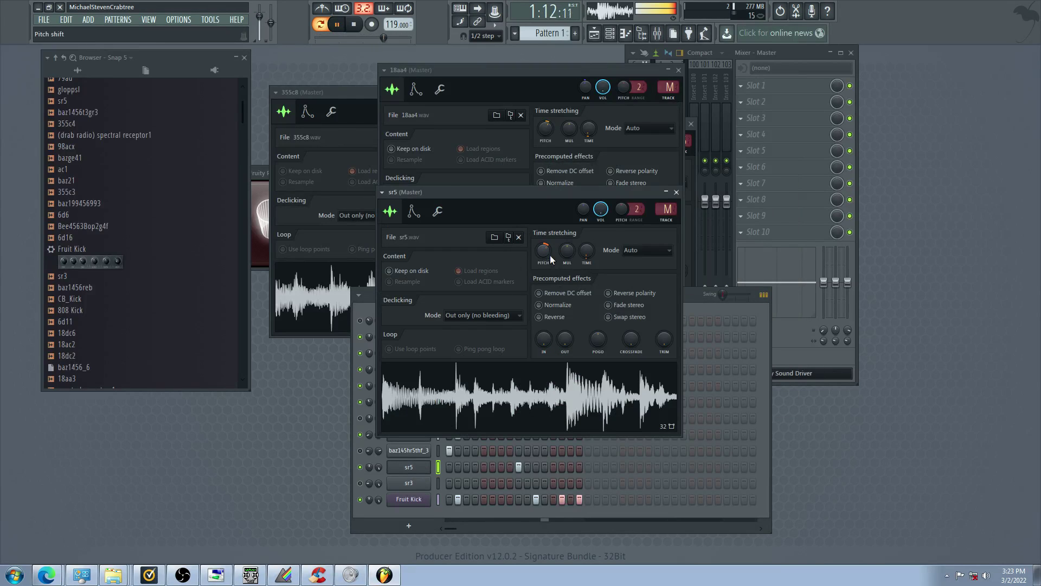
click(413, 211)
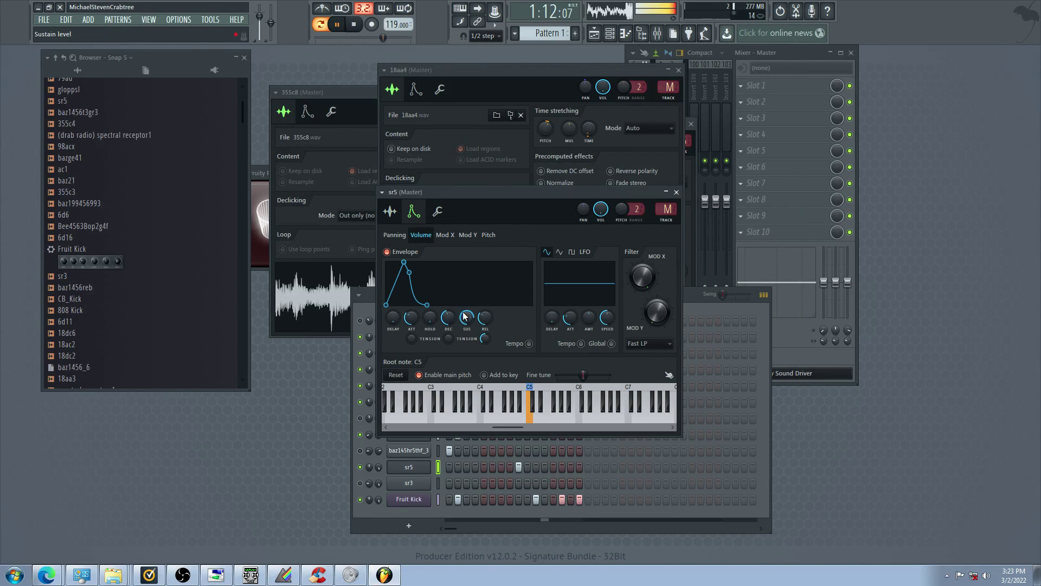
click(390, 211)
drag(544, 251, 544, 255)
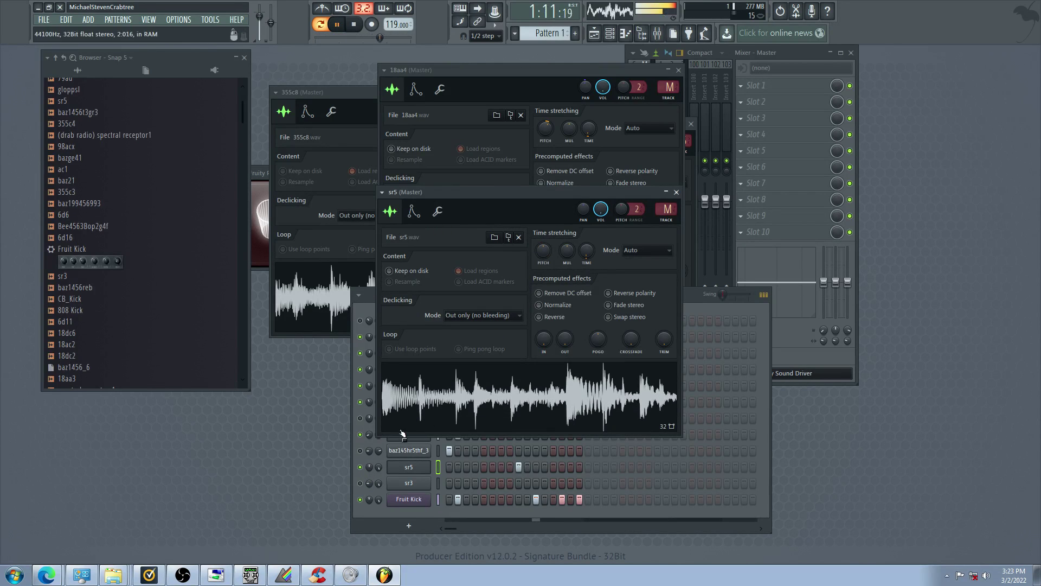
click(362, 473)
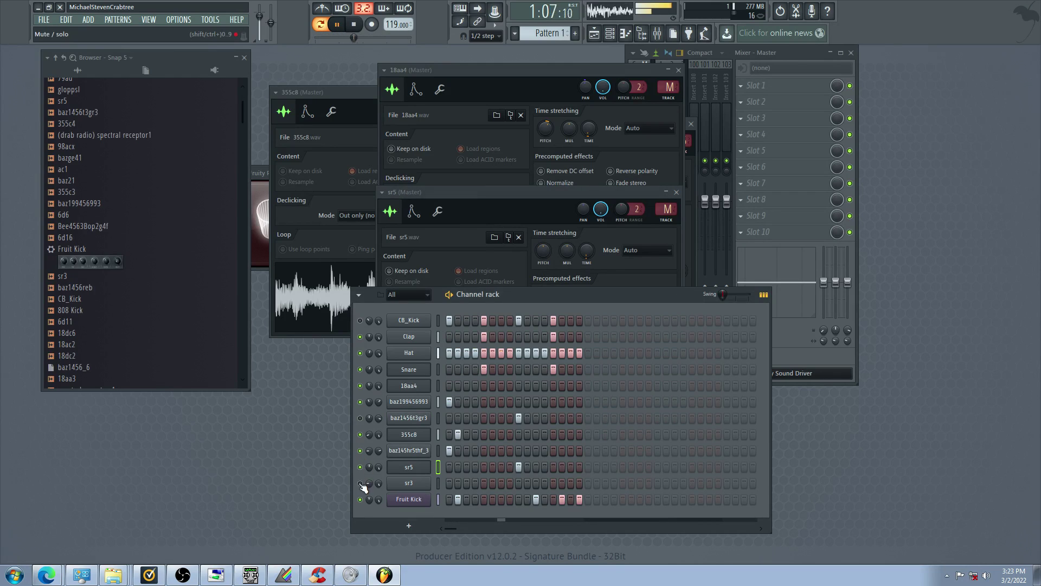
Shorten the attack and bring the sustain down to zero in sr5's volume envelope
click(410, 467)
click(414, 212)
mouse_move(411, 317)
mouse_down()
mouse_move(412, 333)
mouse_move(411, 322)
mouse_up()
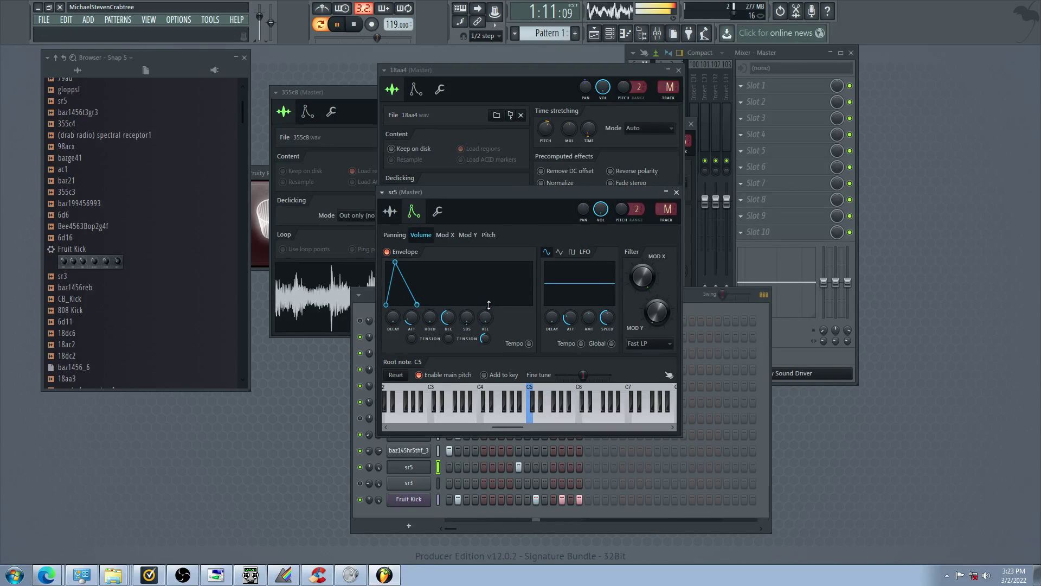
Open the 355c8 sampler settings and mute baz199456993, 355c8 and sr5
click(361, 441)
click(426, 436)
click(427, 435)
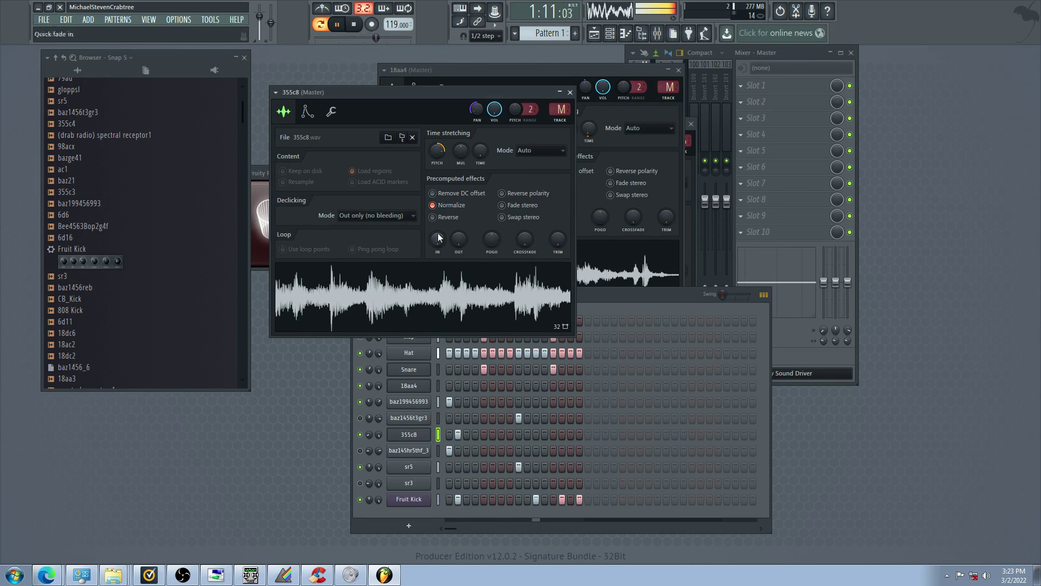
click(361, 418)
click(360, 402)
click(360, 418)
click(360, 434)
click(360, 467)
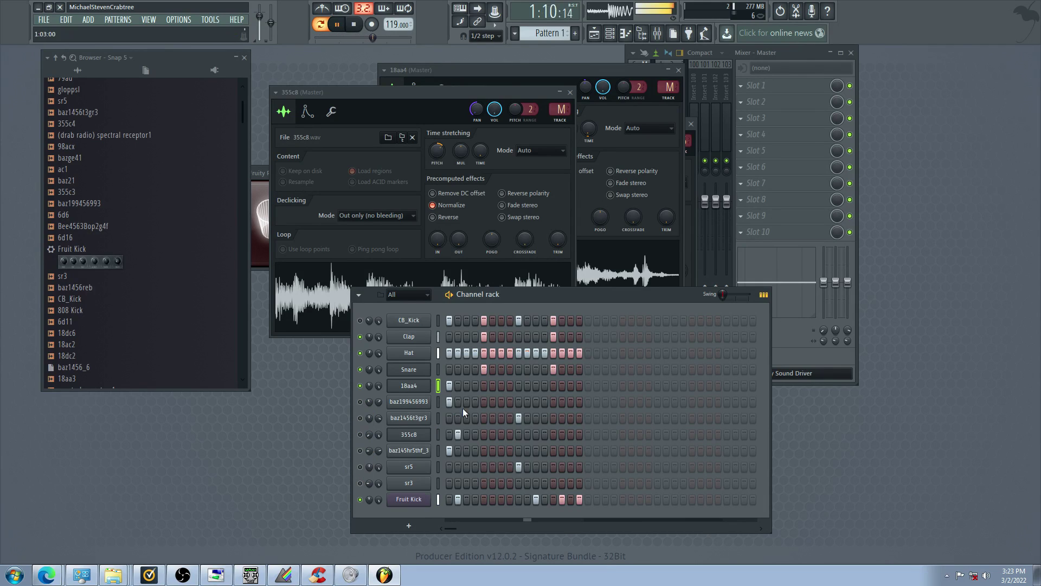
Unmute baz1456t3gr3, mute Hat, and place the only 18aa4 hit on step 10 after trying it on step 1
click(362, 418)
click(362, 352)
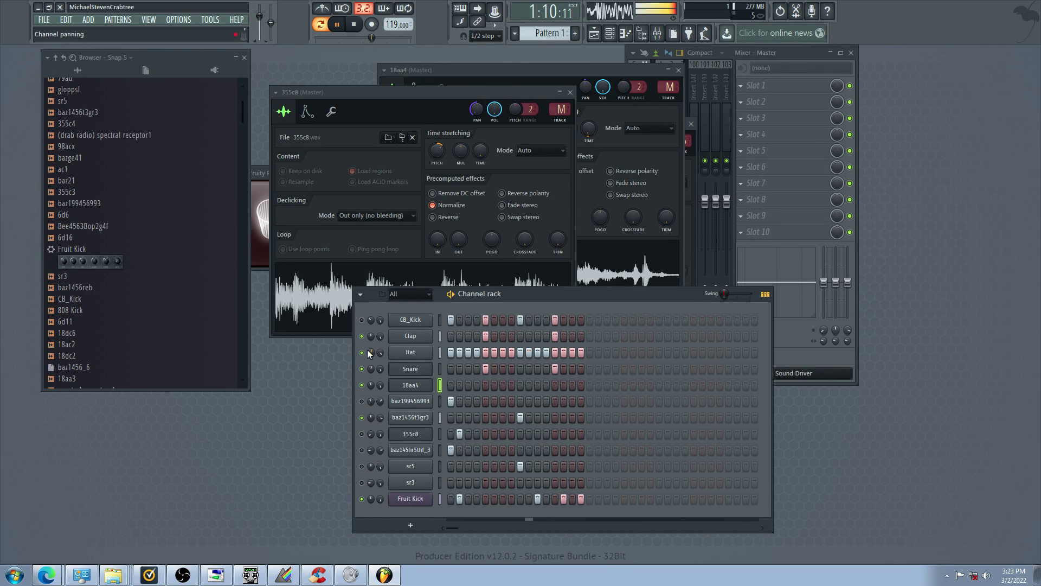
click(453, 385)
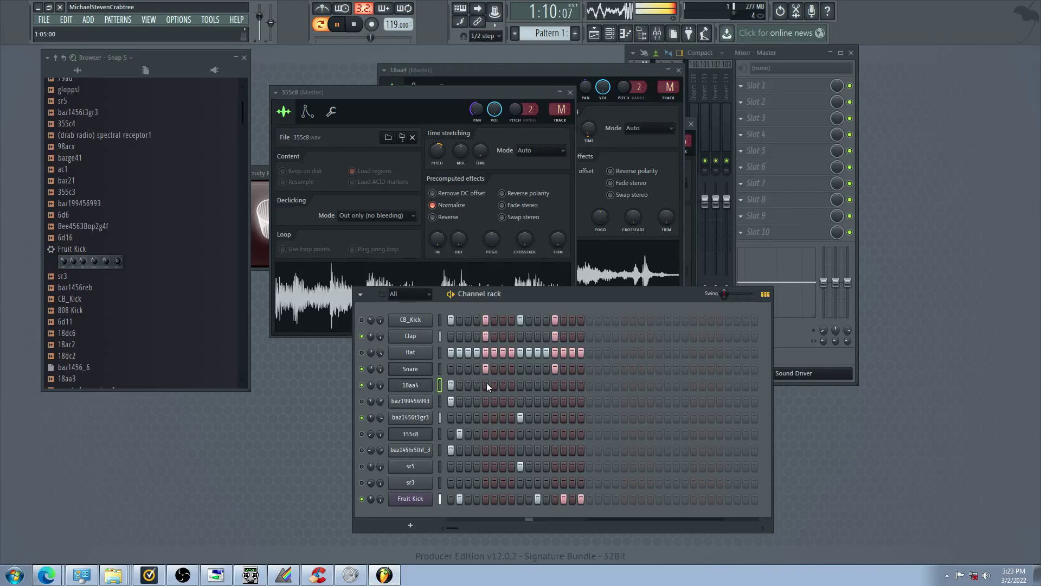
click(529, 386)
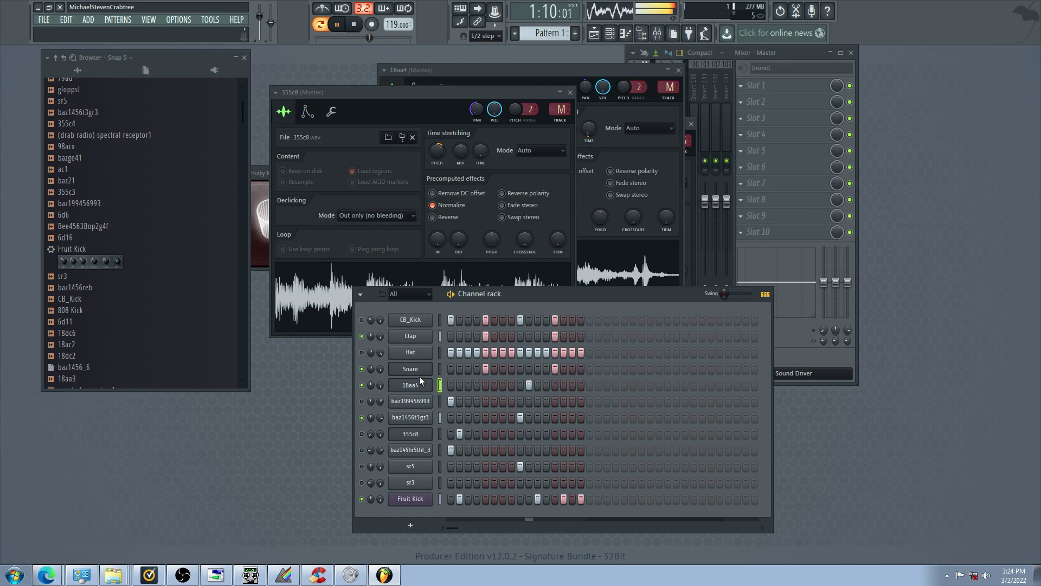
Try the beat with baz199456993, baz1456t3gr3, 355c8 and sr5 unmuted and baz145hr5thf_3 muted
click(362, 418)
click(362, 434)
click(361, 449)
click(361, 449)
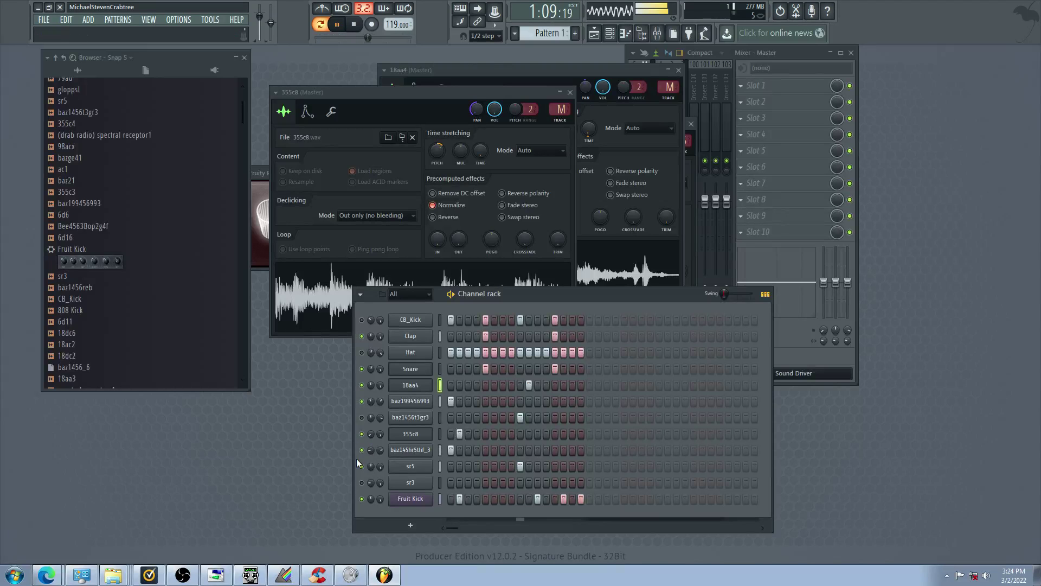
drag(357, 432, 361, 438)
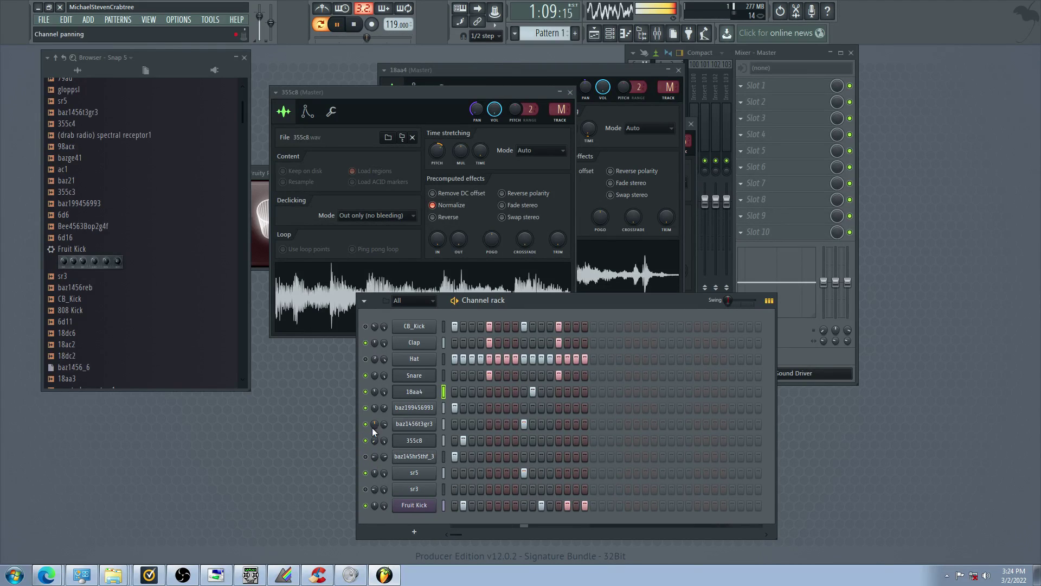
Try the beat with CB_Kick unmuted and Clap, Hat and Snare muted
click(363, 373)
drag(362, 366, 363, 363)
click(366, 355)
click(367, 338)
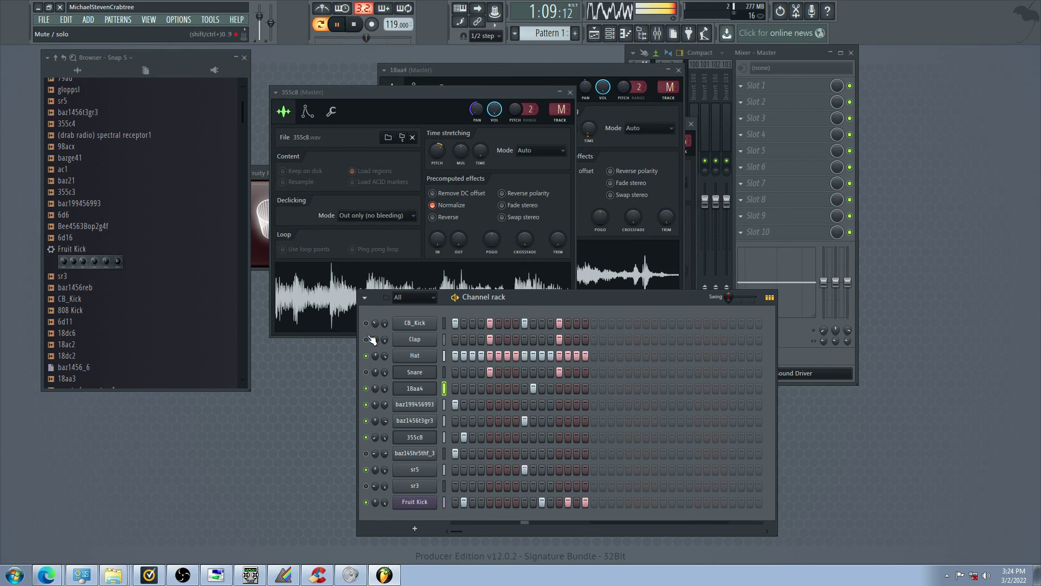
click(368, 328)
click(365, 355)
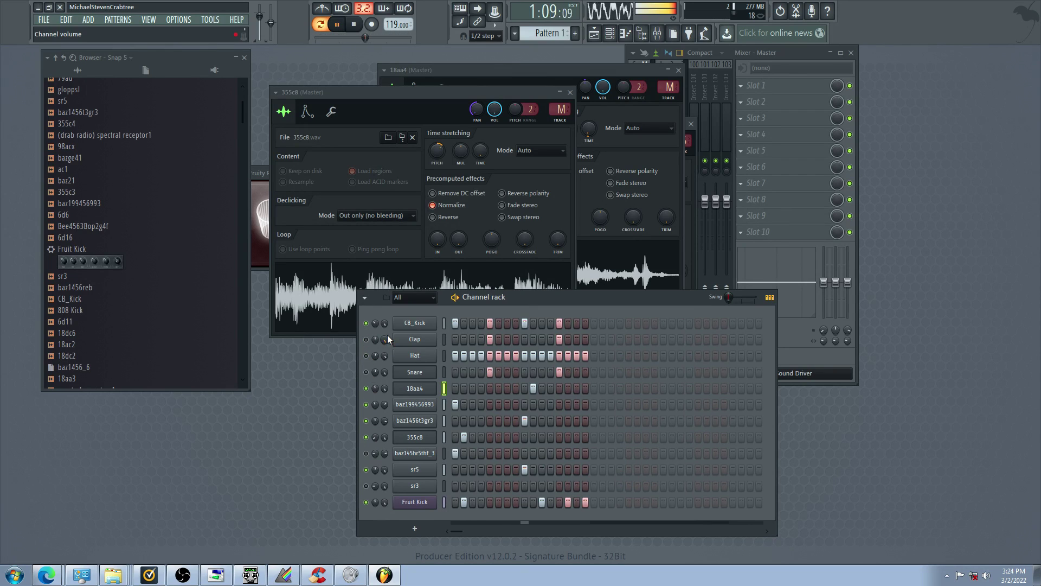
Mute 355c8 and unmute Snare, leaving baz145hr5thf_3 muted and sr5, baz1456t3gr3 and baz199456993 playing
click(366, 453)
click(366, 469)
click(367, 452)
click(366, 436)
click(367, 421)
click(366, 421)
click(366, 404)
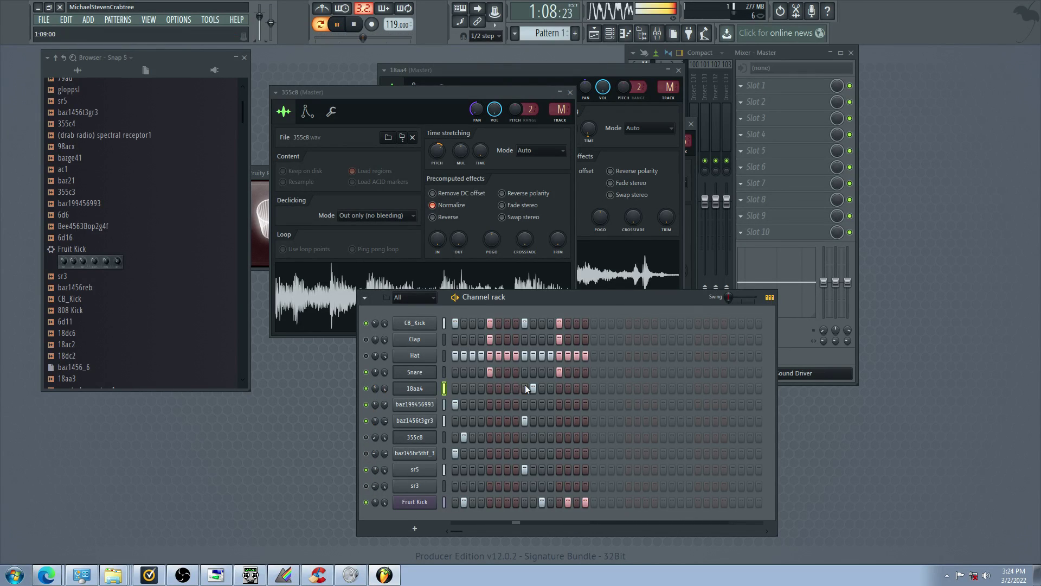
Try a higher pitch on the 18aa4 sample and an extra hit on step 9, leaving only the step 10 hit
click(406, 389)
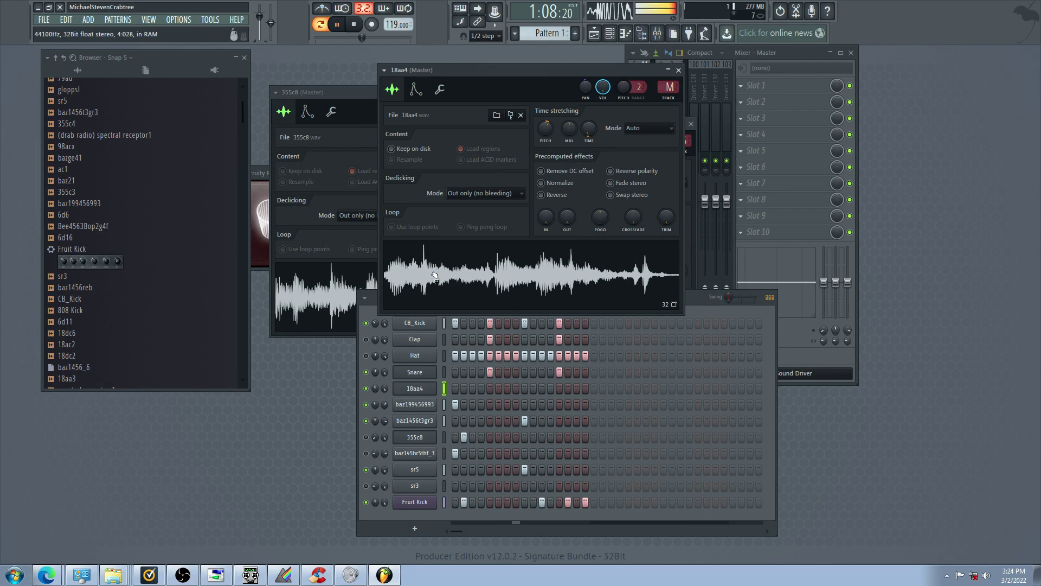
click(534, 388)
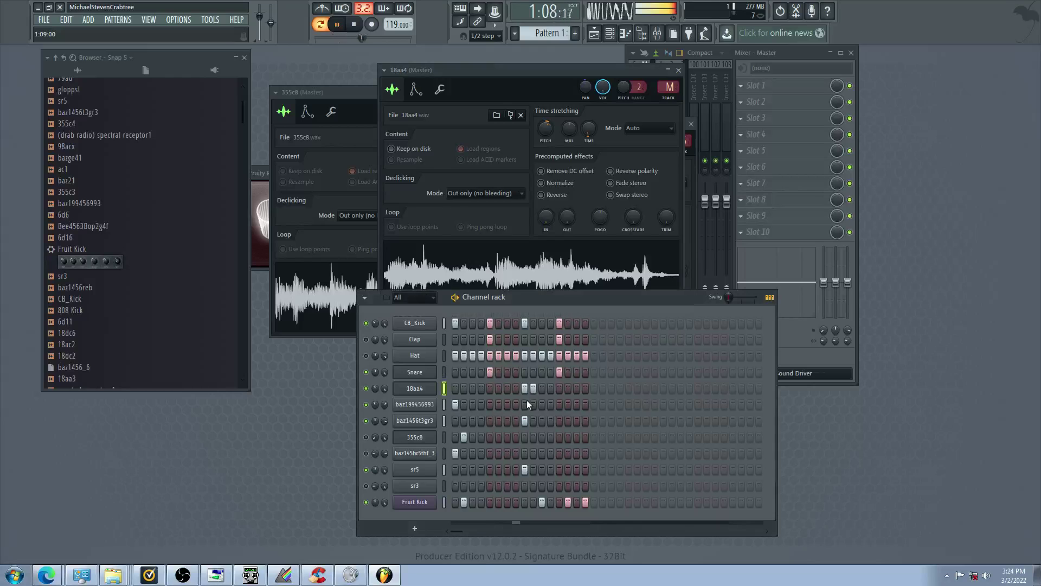
click(417, 388)
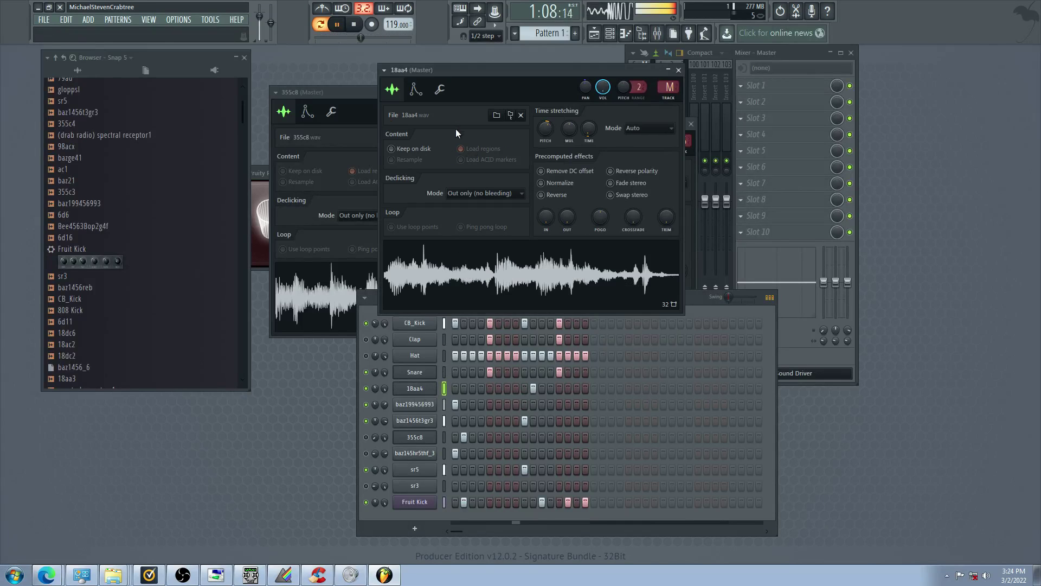
click(437, 91)
click(416, 89)
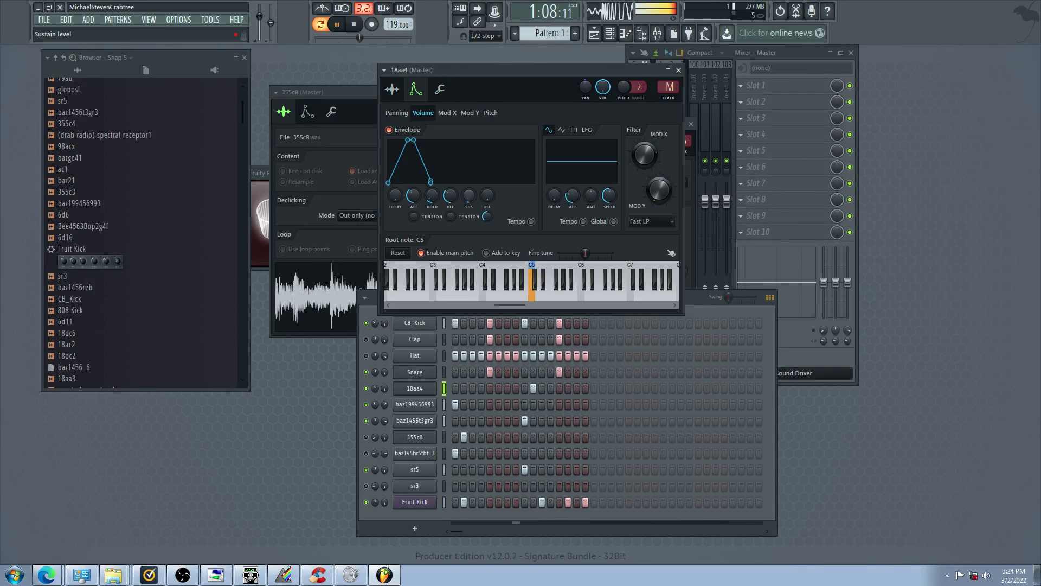
click(393, 90)
drag(548, 134, 547, 113)
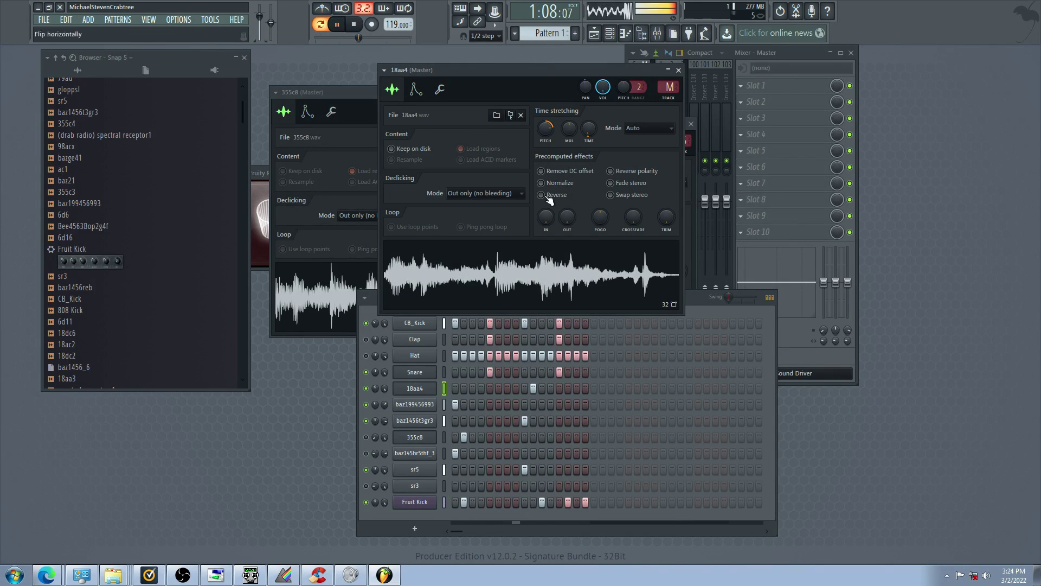
click(529, 400)
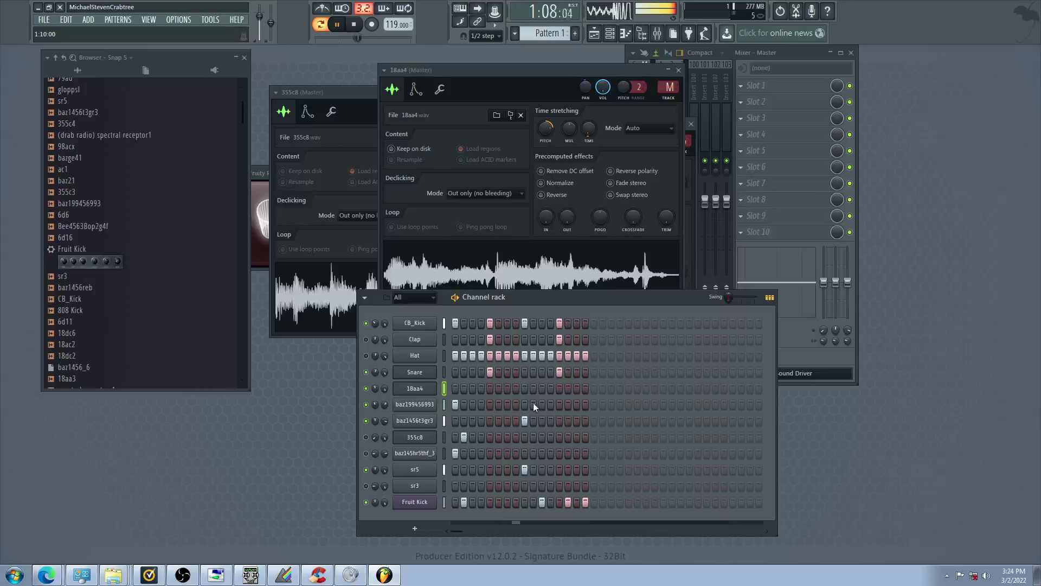
click(532, 389)
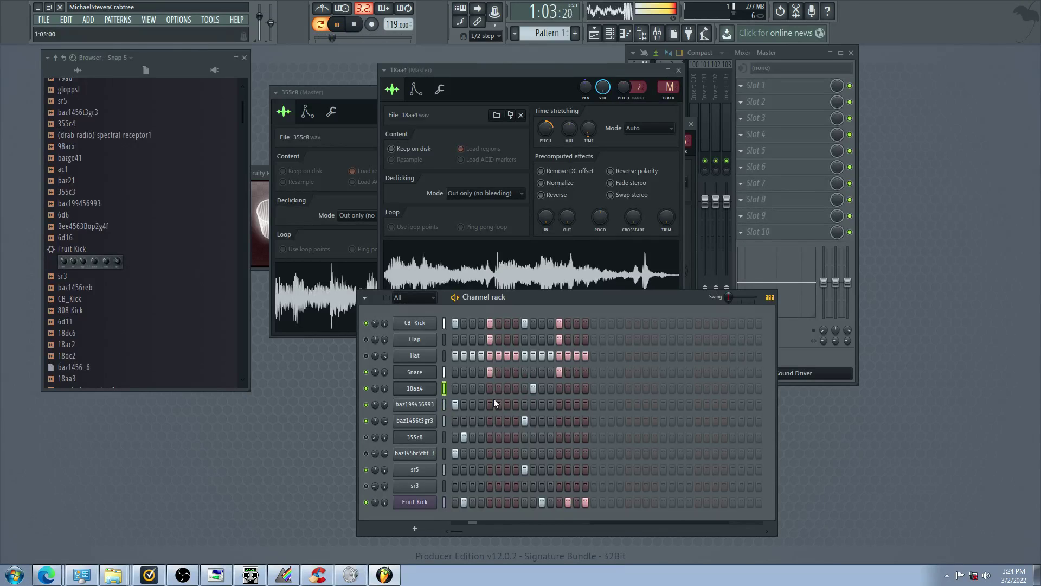
Mute baz1456t3gr3, baz199456993, sr5 and Fruit Kick, keeping sr3 muted
click(368, 425)
click(369, 409)
click(365, 473)
click(369, 487)
click(368, 504)
click(367, 487)
Clear the step 10 hit of 18aa4, unmute Clap and Hat, and mute CB_Kick
right_click(532, 392)
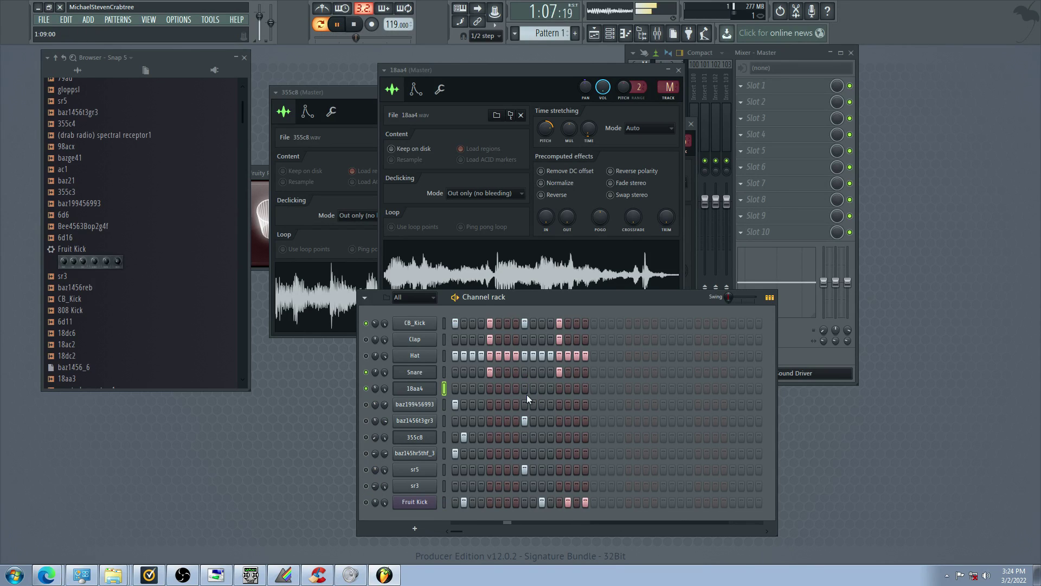
click(367, 355)
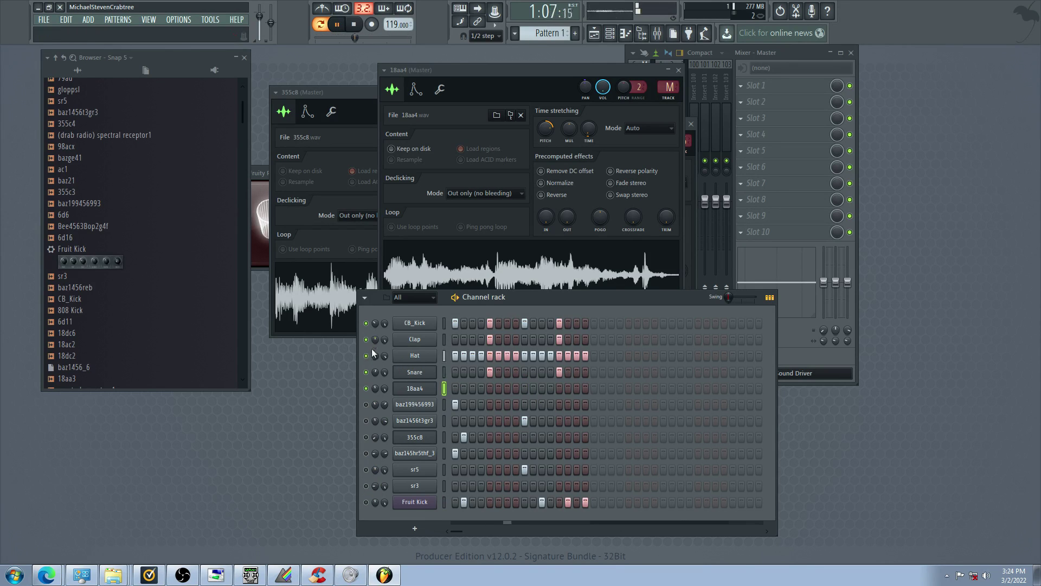
click(367, 339)
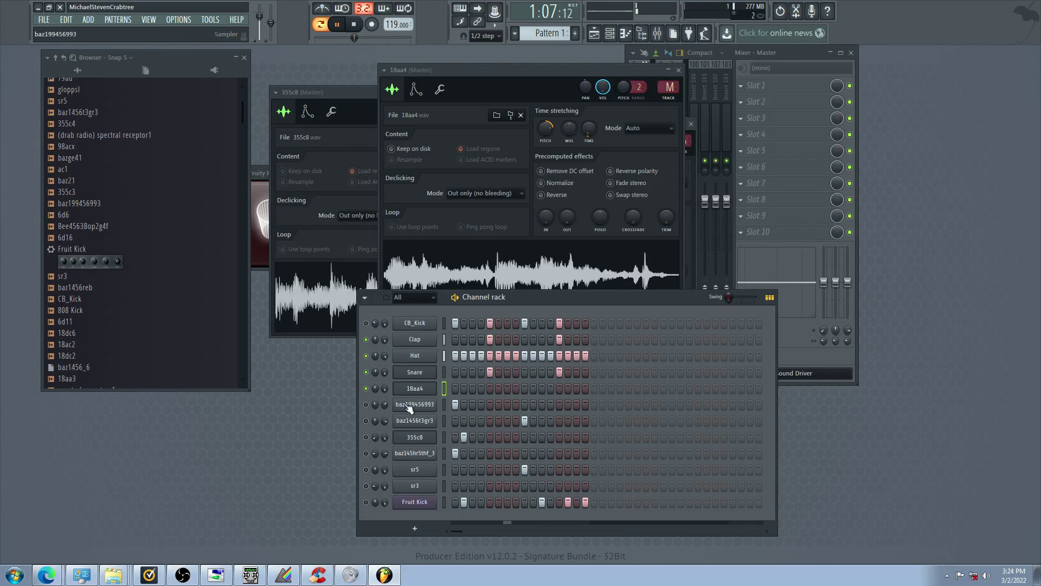
Lower the 18aa4 sample's pitch and place its hit on step 1
click(426, 391)
drag(546, 128, 544, 155)
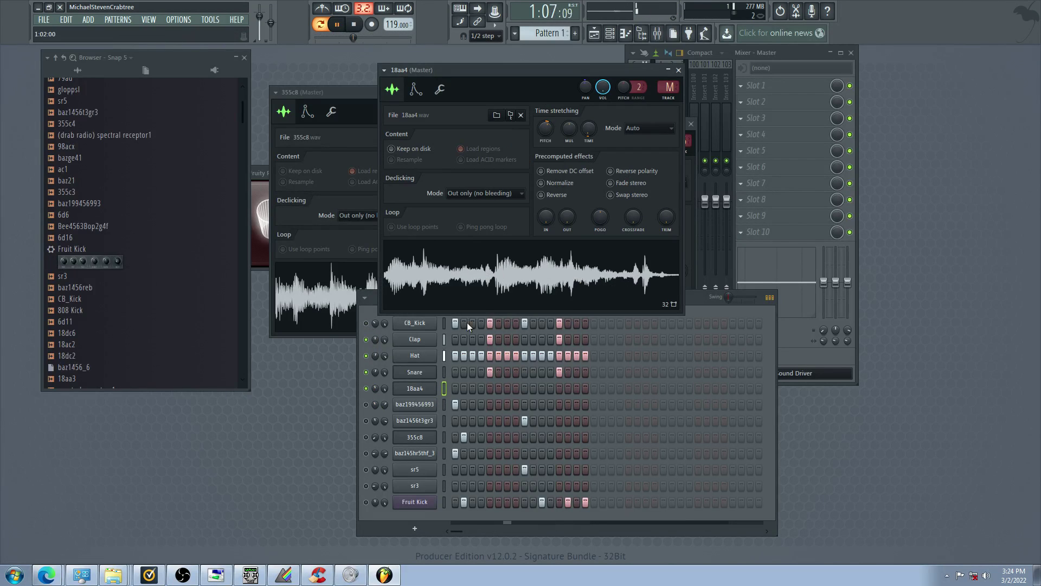
click(468, 390)
click(456, 389)
click(456, 391)
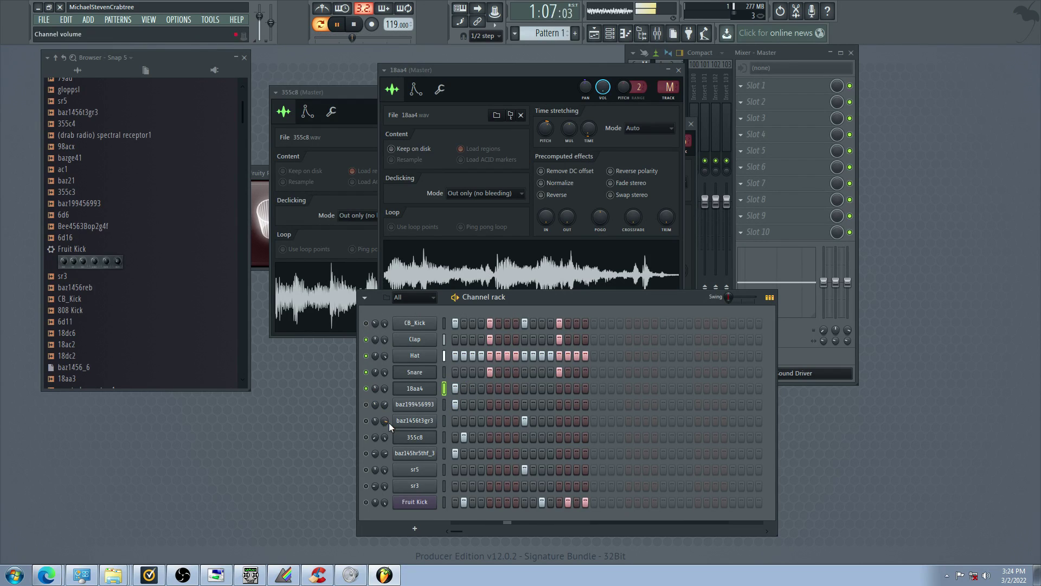
Move the 18aa4 hit from step 1 to step 10, keeping baz1456t3gr3 and 355c8 muted
click(366, 422)
click(366, 437)
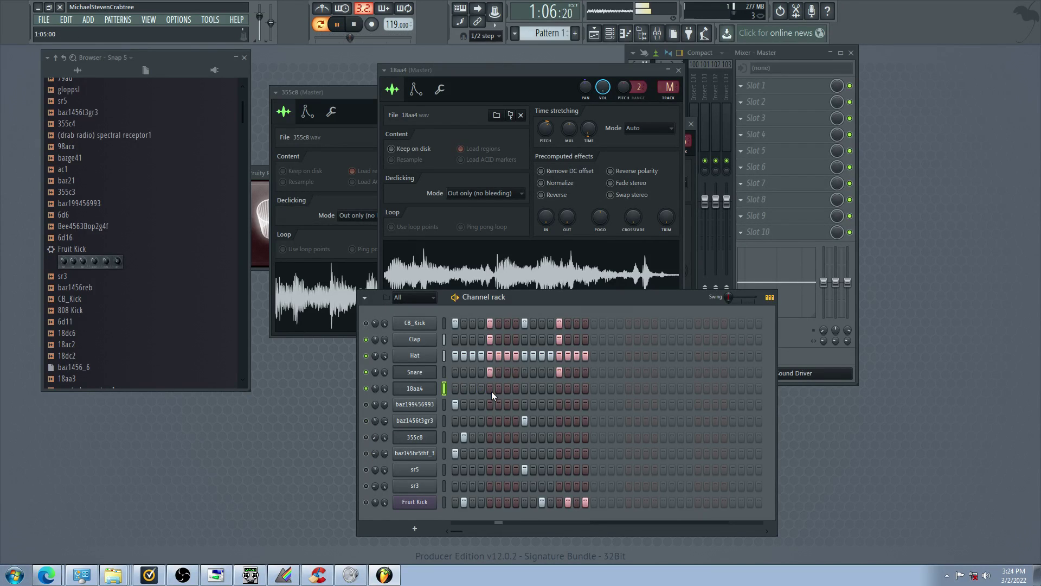
click(532, 390)
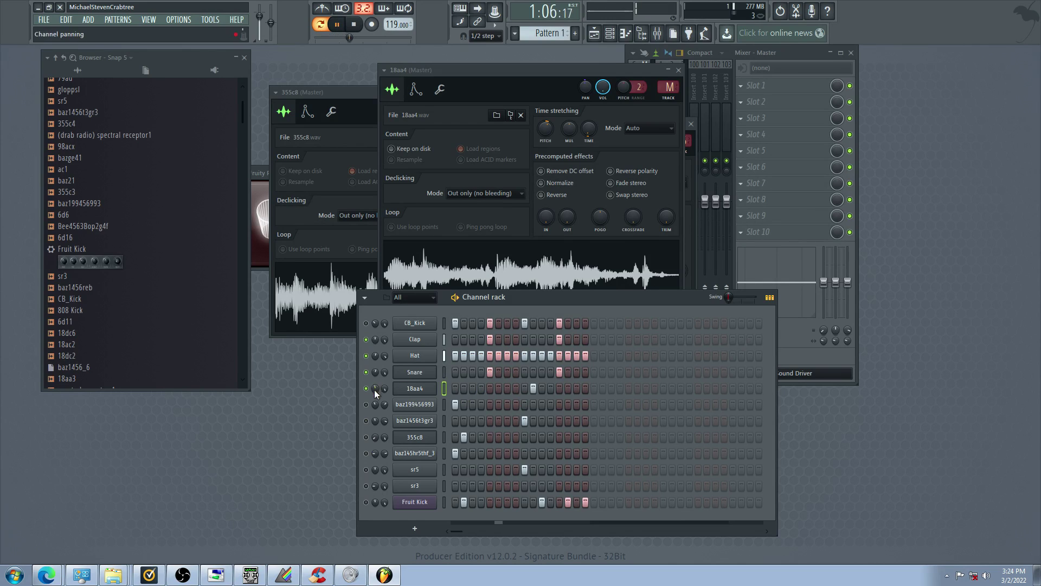
Unmute 355c8, baz199456993 and CB_Kick, and clear the 18aa4 hit on step 10
click(366, 437)
click(366, 421)
click(366, 404)
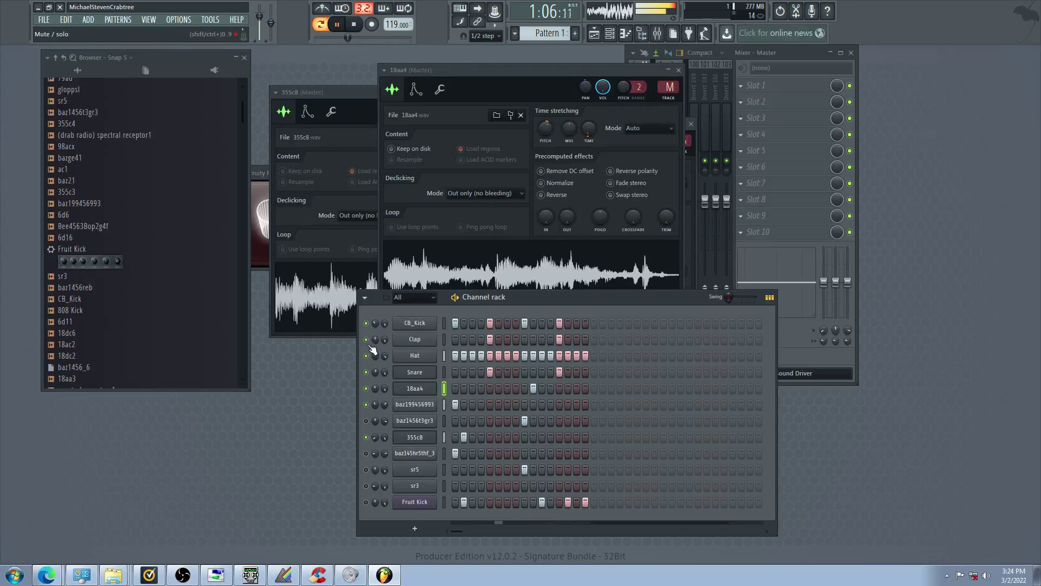
click(534, 389)
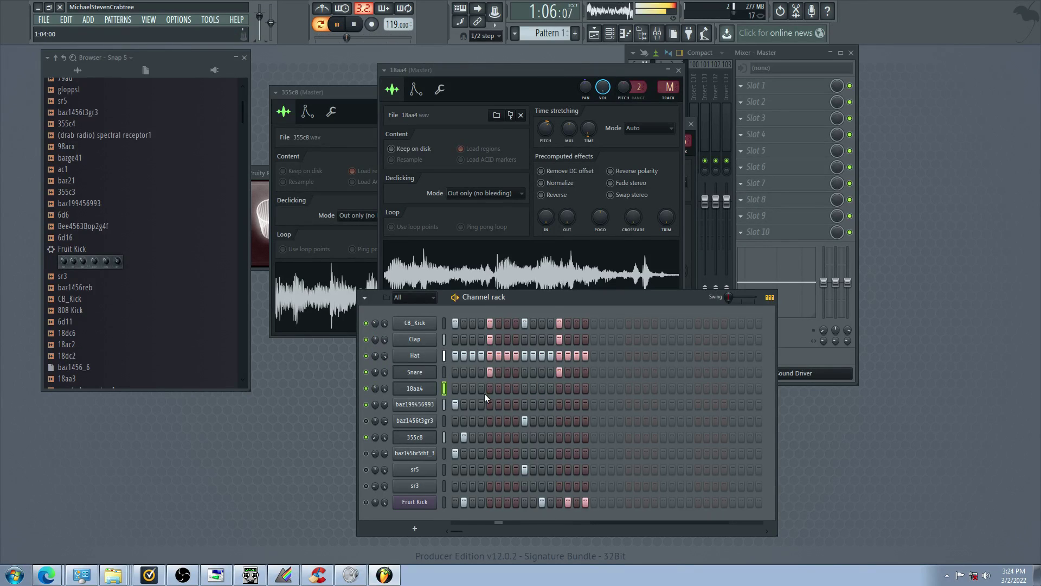
Try an 18aa4 hit on step 1, and unmute baz145hr5thf_3 and sr5
click(455, 388)
click(366, 437)
click(366, 453)
click(366, 470)
click(455, 389)
click(366, 437)
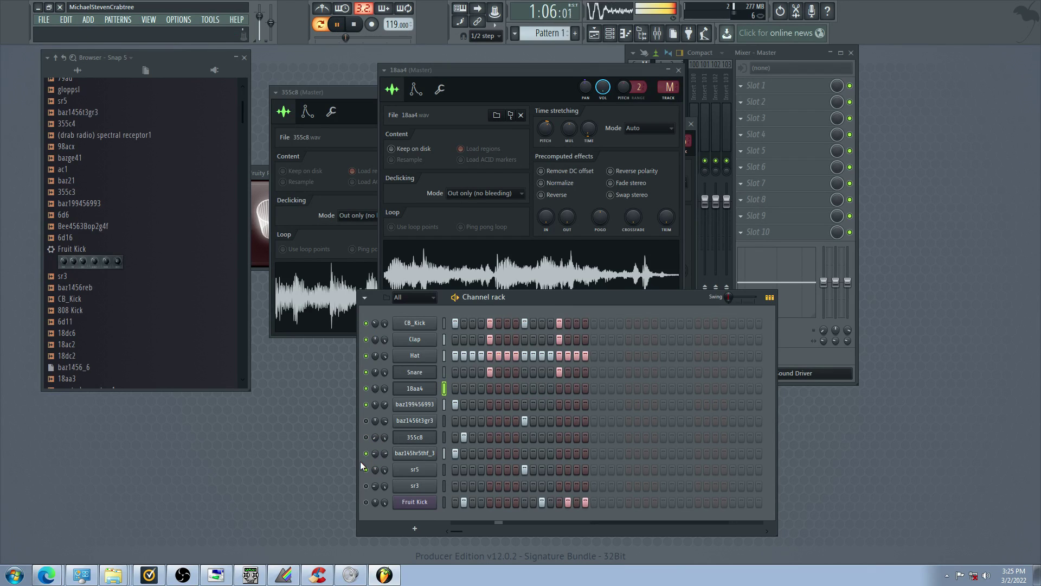
drag(375, 454, 375, 453)
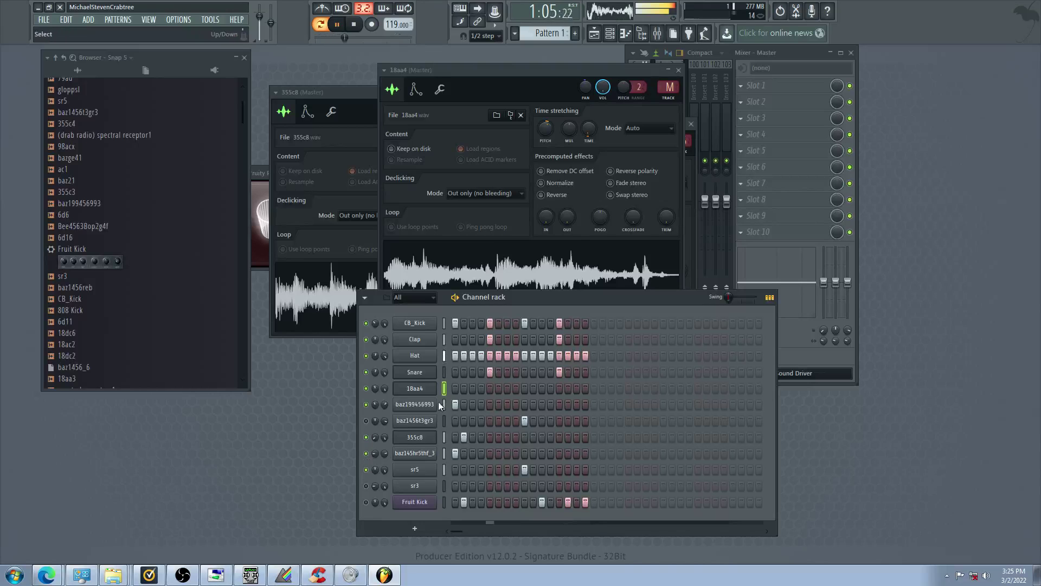
Open the 18aa4 sampler settings, place an 18aa4 hit on step 1 and clear the baz199456993 hit on step 1
click(407, 389)
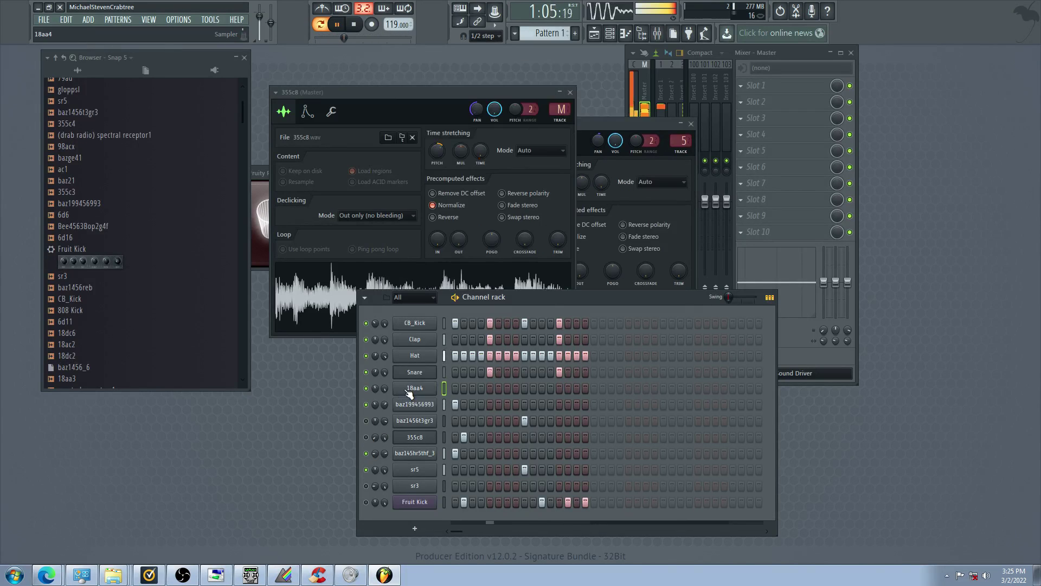
click(408, 390)
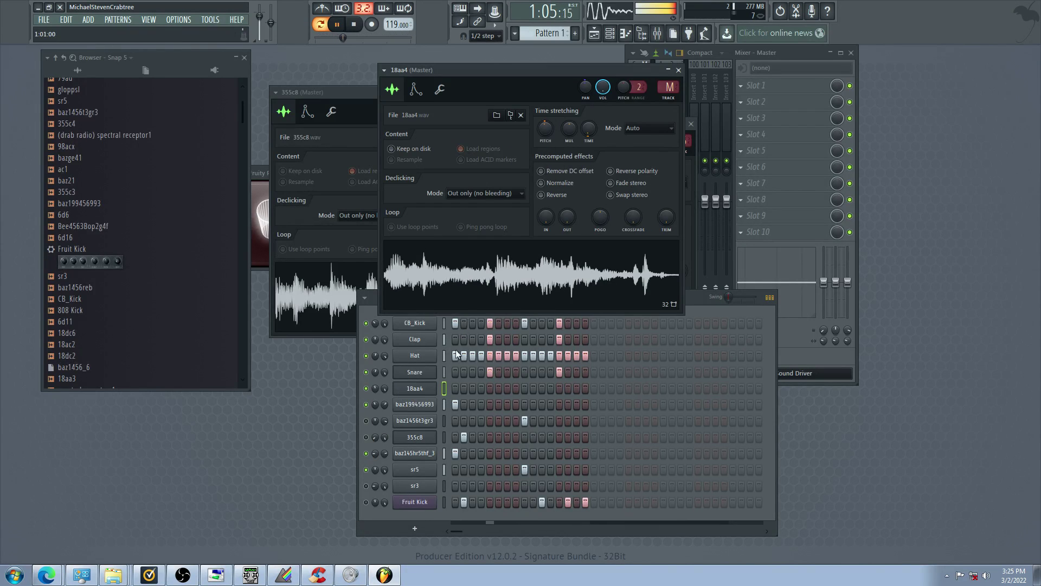
click(457, 390)
right_click(456, 403)
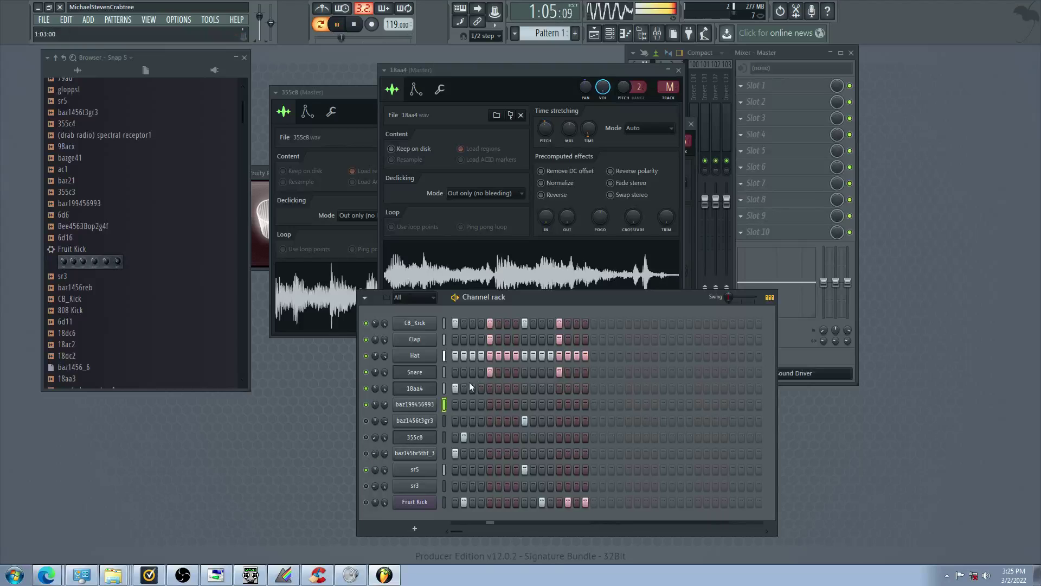
Unmute baz1456t3gr3 and baz145hr5thf_3, and mute sr5 and Hat
click(366, 421)
click(367, 453)
click(366, 470)
click(366, 355)
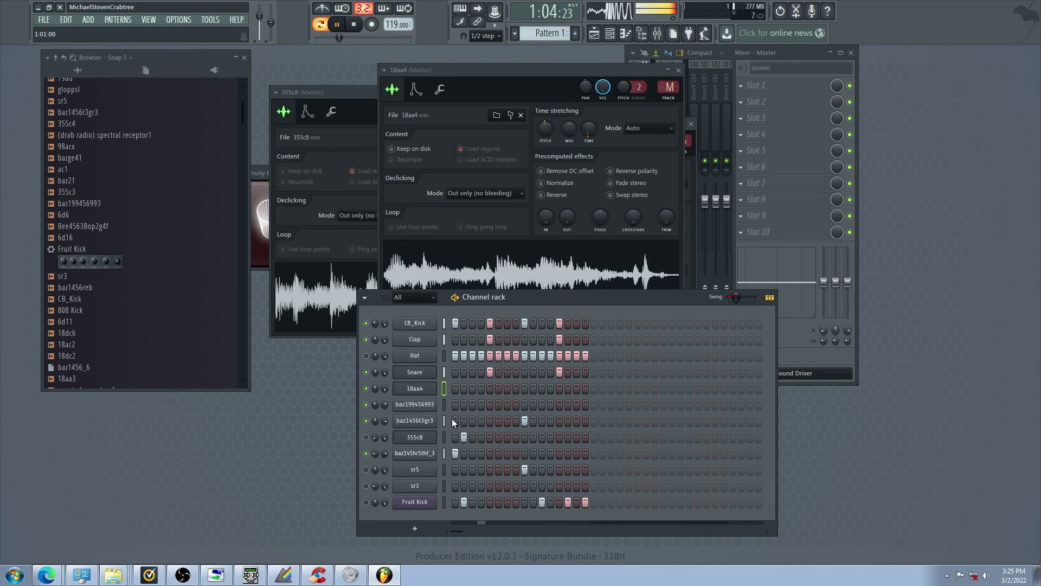
Raise the sustain of the baz145hr5thf_3 volume envelope and unmute 355c8
click(431, 451)
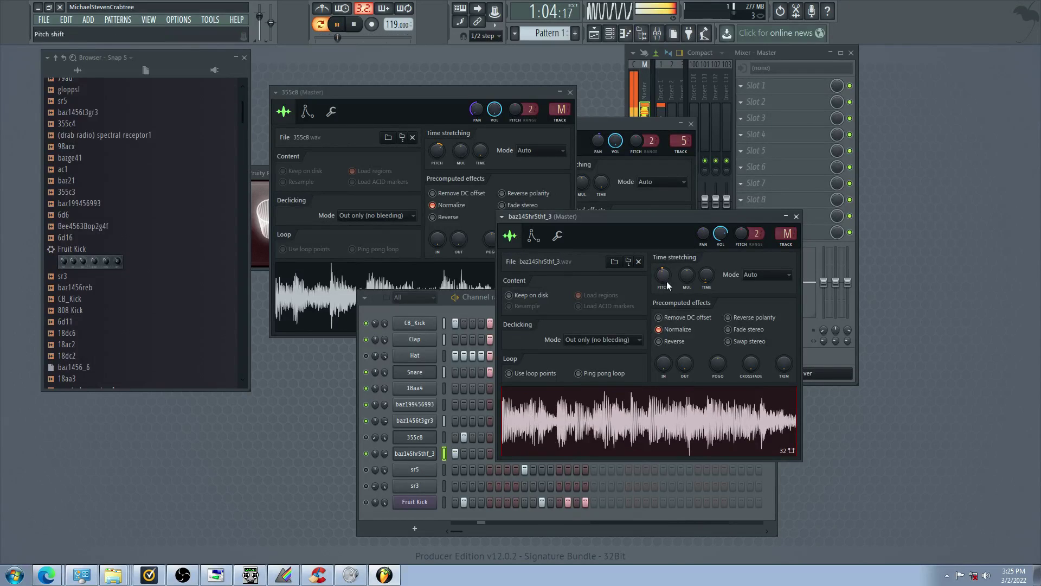
click(534, 234)
drag(586, 342, 585, 319)
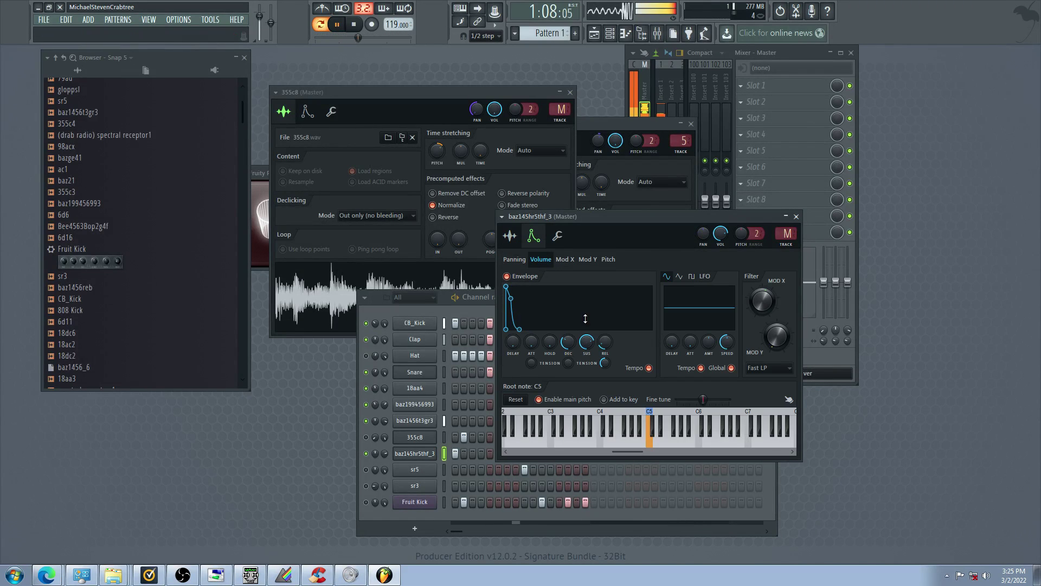
click(367, 438)
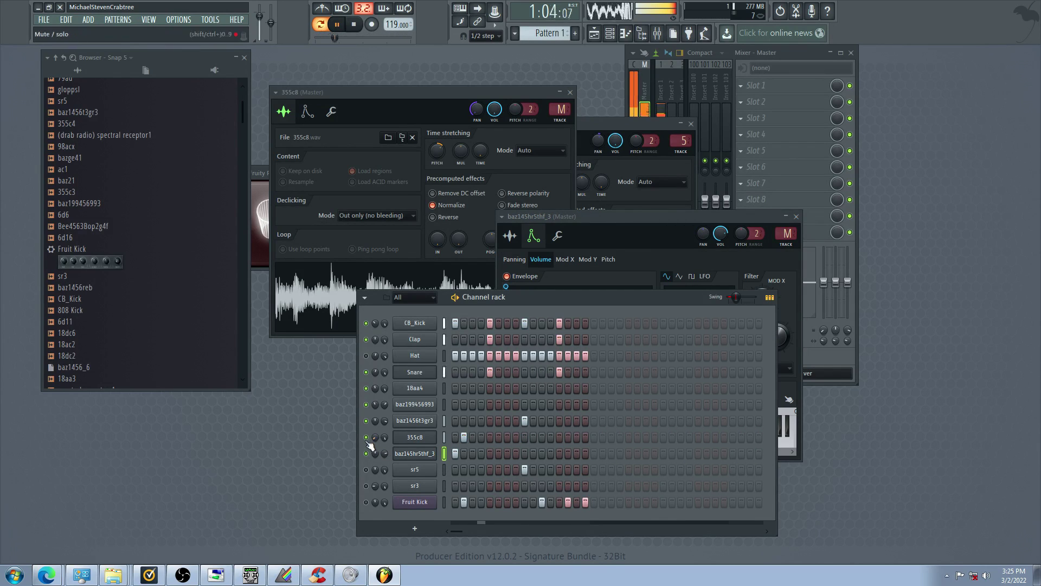
Raise the baz145hr5thf_3 sample's time-stretching pitch
click(415, 454)
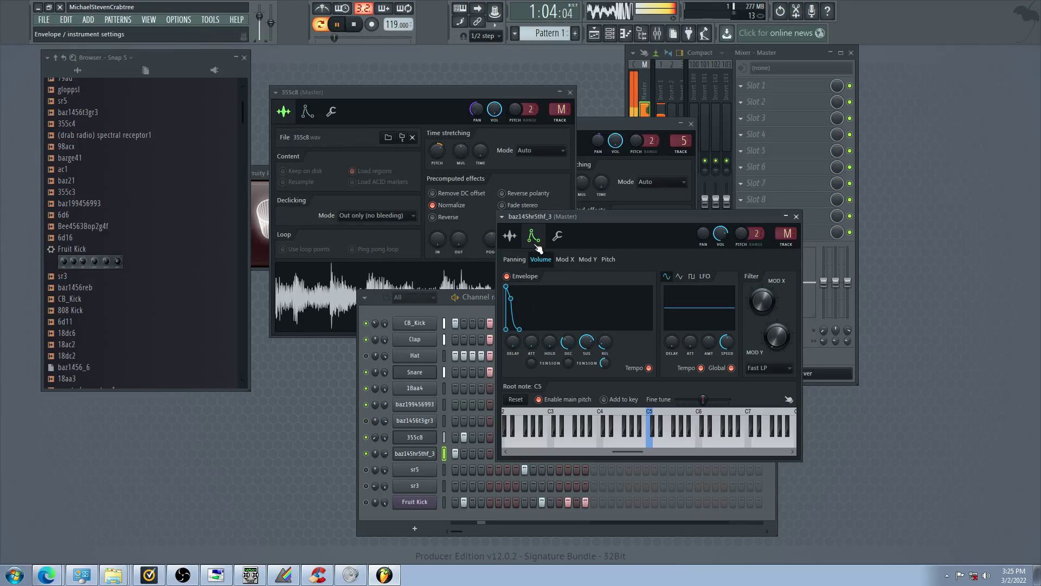
click(510, 237)
drag(664, 279, 663, 267)
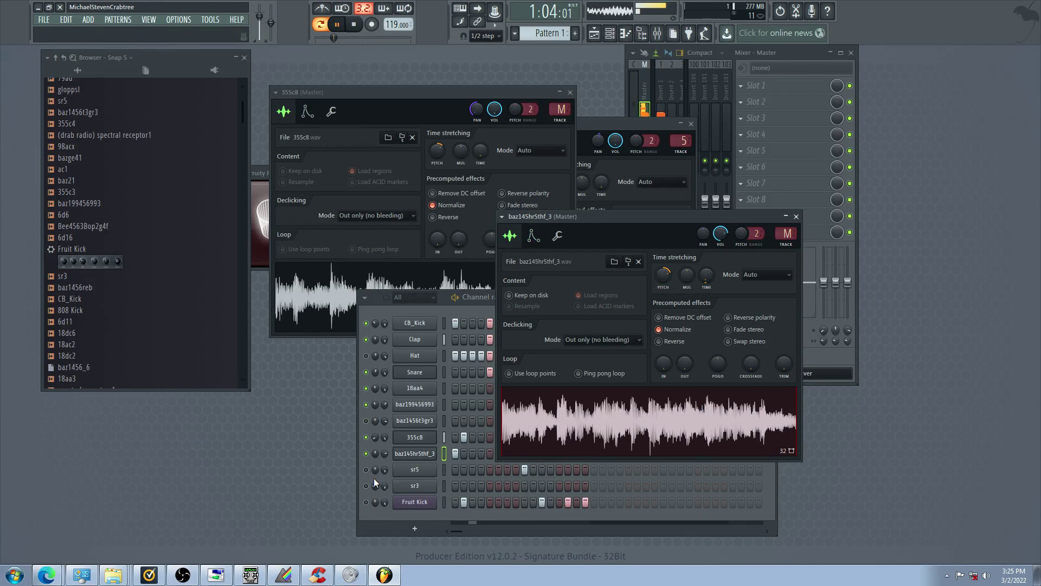
Try a baz199456993 hit on step 1 and place the 18aa4 hit on step 1 in its place
click(455, 404)
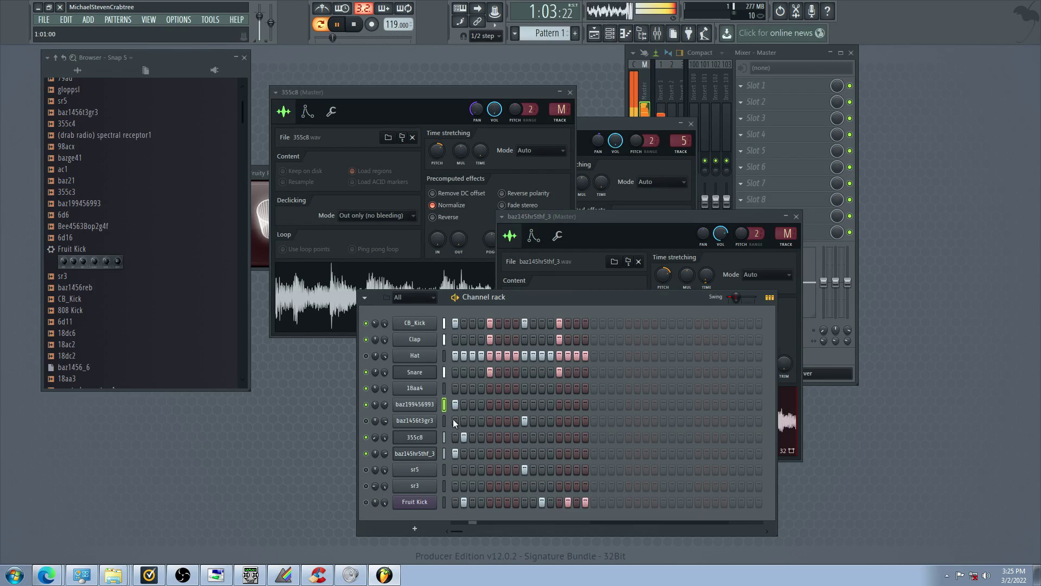
click(456, 389)
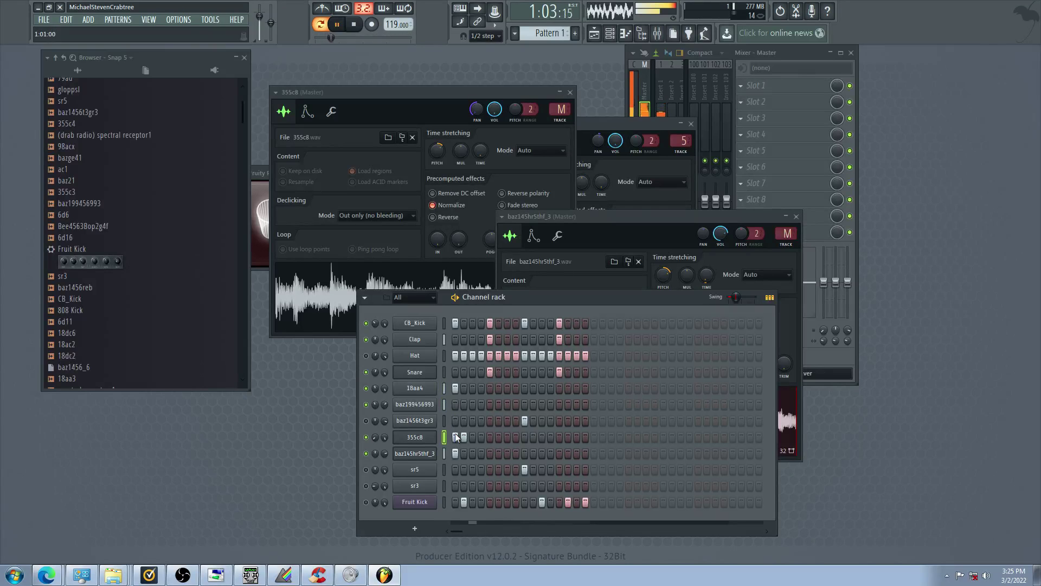
click(455, 405)
click(481, 389)
click(481, 388)
click(455, 389)
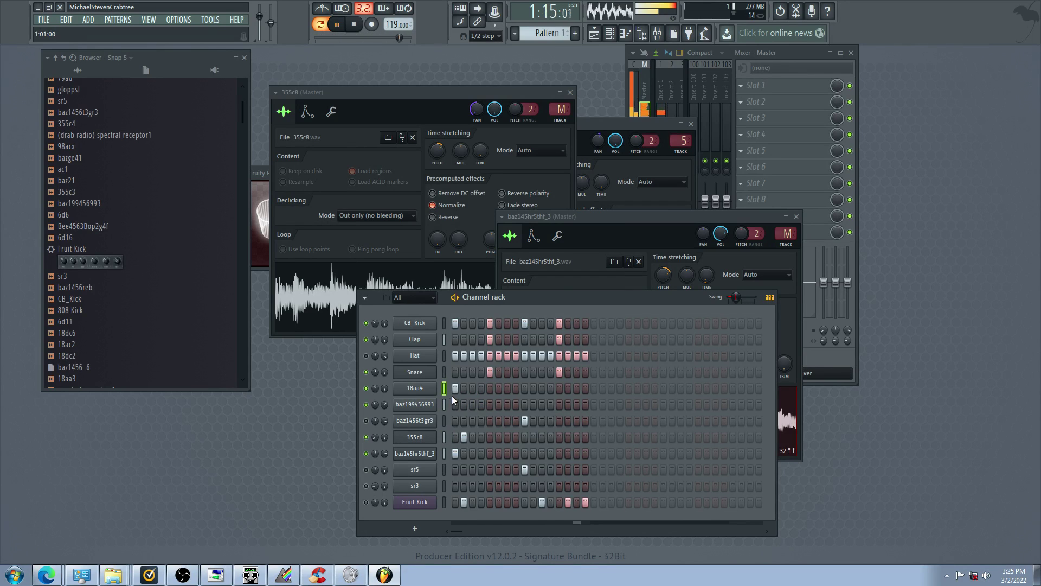
Mute baz199456993, 355c8 and baz145hr5thf_3, and unmute sr5 and Fruit Kick
drag(372, 403, 372, 408)
click(366, 409)
click(367, 443)
click(367, 459)
click(367, 475)
click(367, 507)
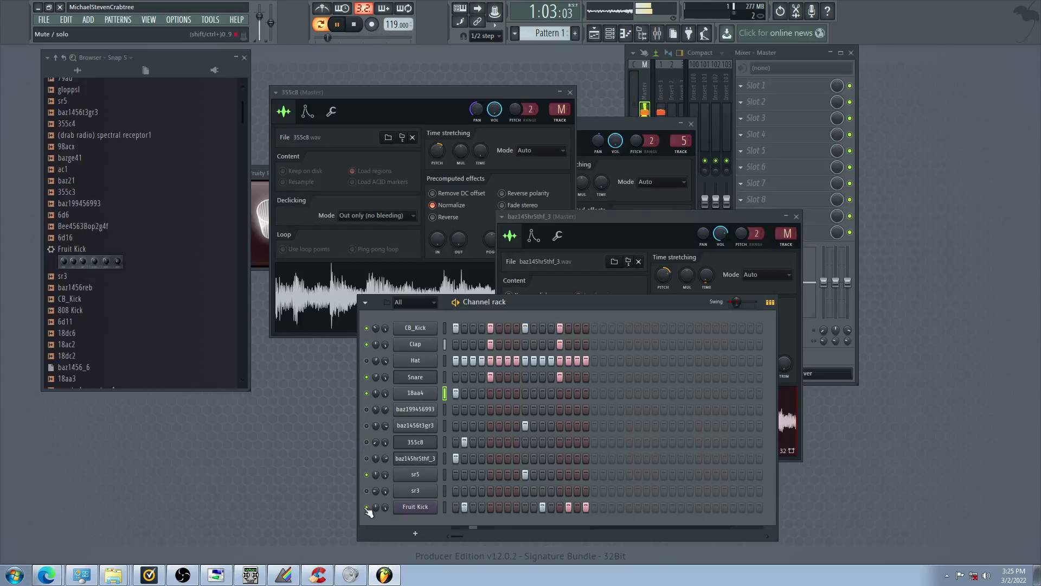
Mute Fruit Kick and sr5, keep sr3 muted, and unmute baz145hr5thf_3
click(368, 493)
click(367, 507)
click(367, 491)
click(366, 474)
click(366, 458)
Reshape the 18aa4 volume envelope to a short attack and hold without sustain, with its hit on step 1
click(430, 395)
right_click(454, 395)
click(419, 397)
click(420, 397)
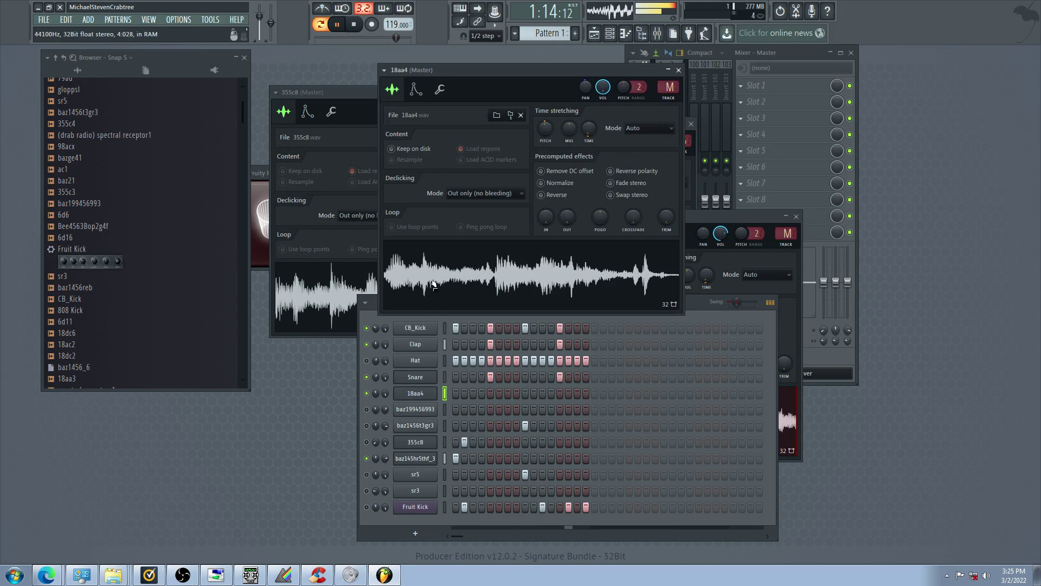
click(416, 91)
drag(467, 195, 414, 206)
click(454, 411)
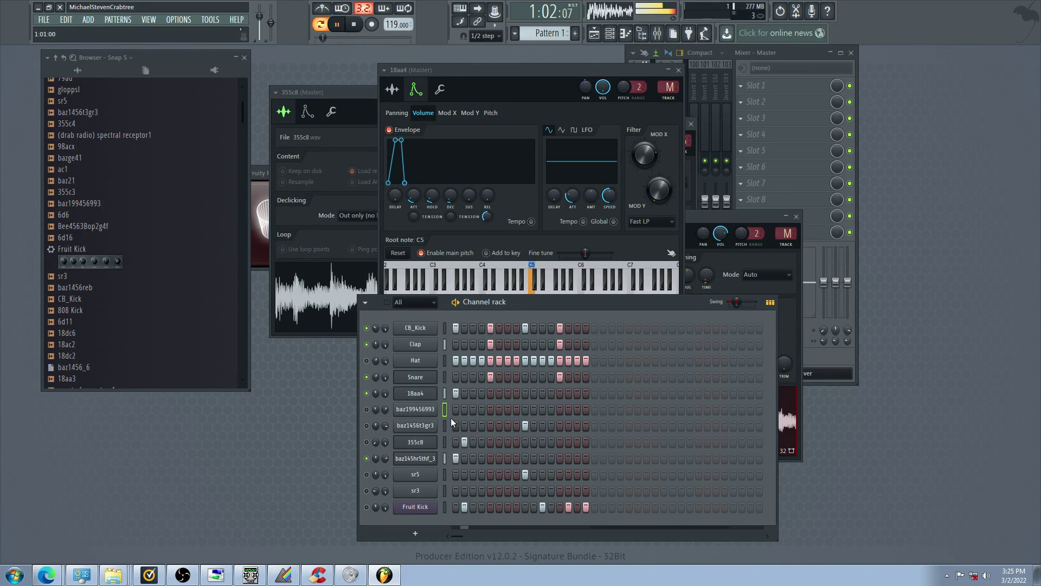
Lengthen the hold and decay of the 18aa4 volume envelope, and unmute Hat
mouse_move(433, 196)
mouse_down()
mouse_move(435, 174)
mouse_move(435, 206)
mouse_up()
click(367, 360)
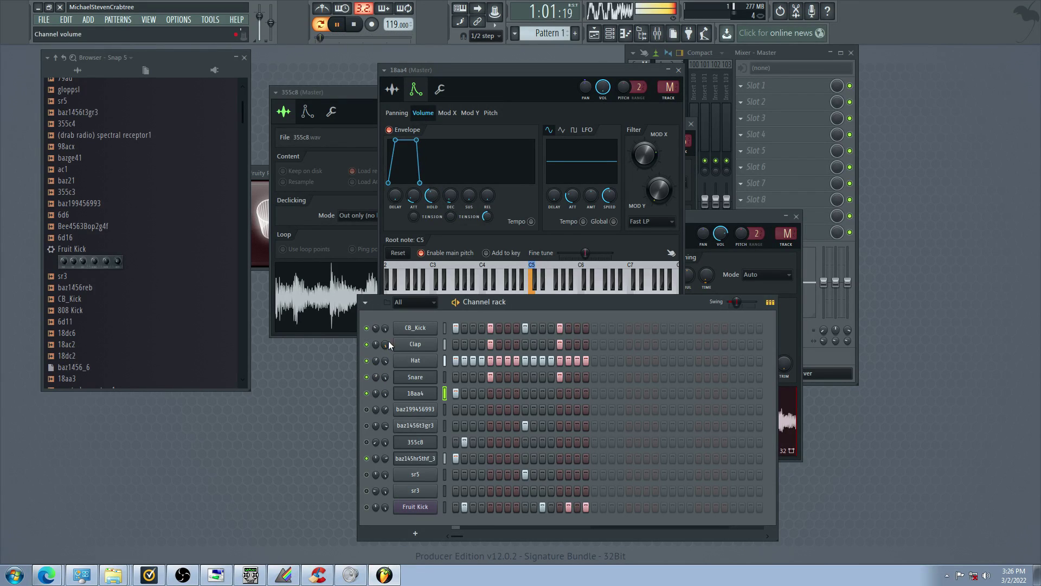
drag(454, 202, 454, 197)
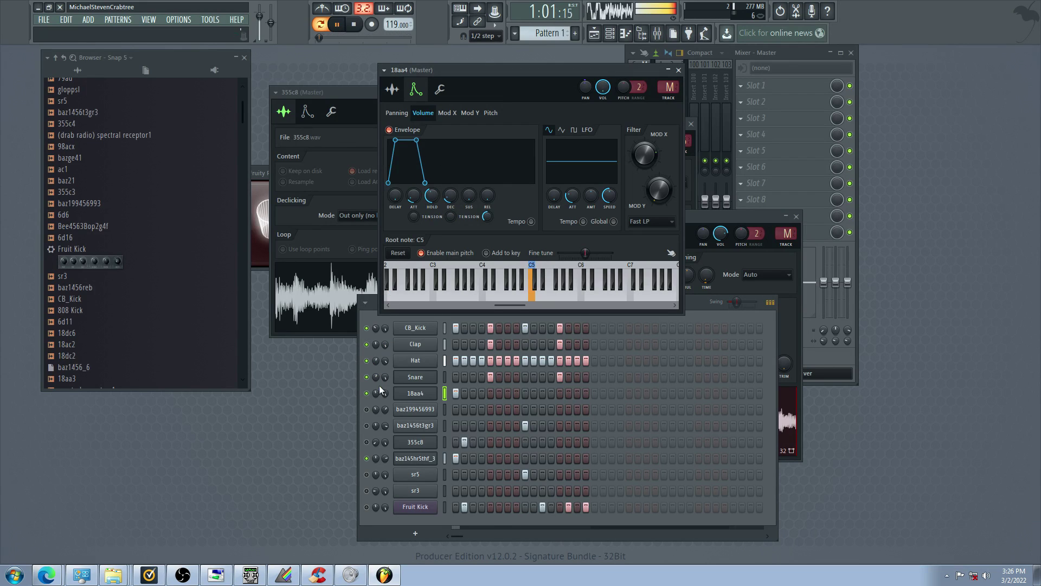
Unmute 355c8, sr5, Fruit Kick, baz1456t3gr3 and baz199456993, mute baz145hr5thf_3, and lengthen 18aa4's decay a little more
click(368, 442)
click(368, 458)
click(368, 475)
click(367, 506)
drag(446, 202, 451, 196)
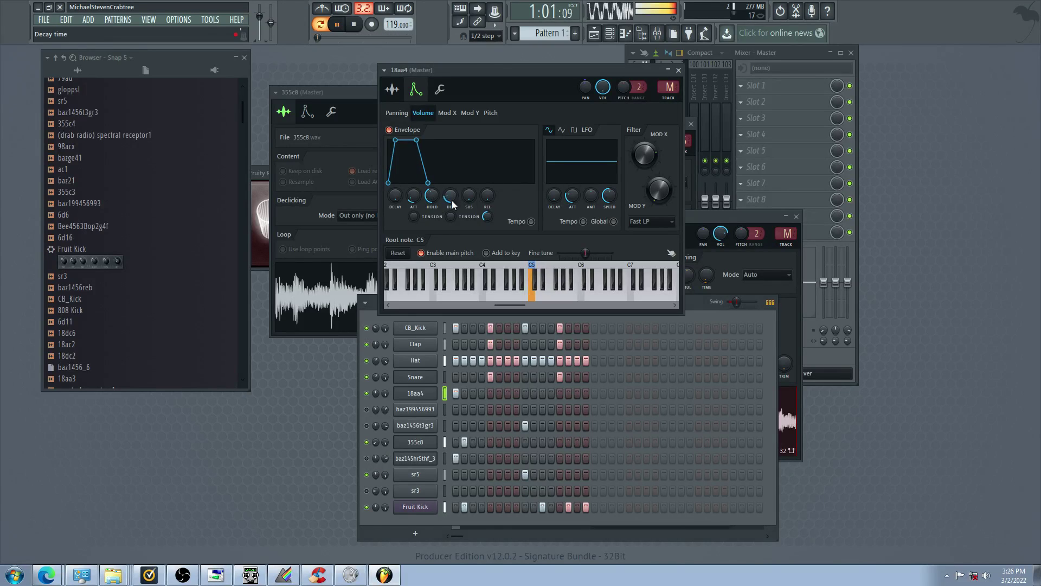
click(373, 437)
click(368, 409)
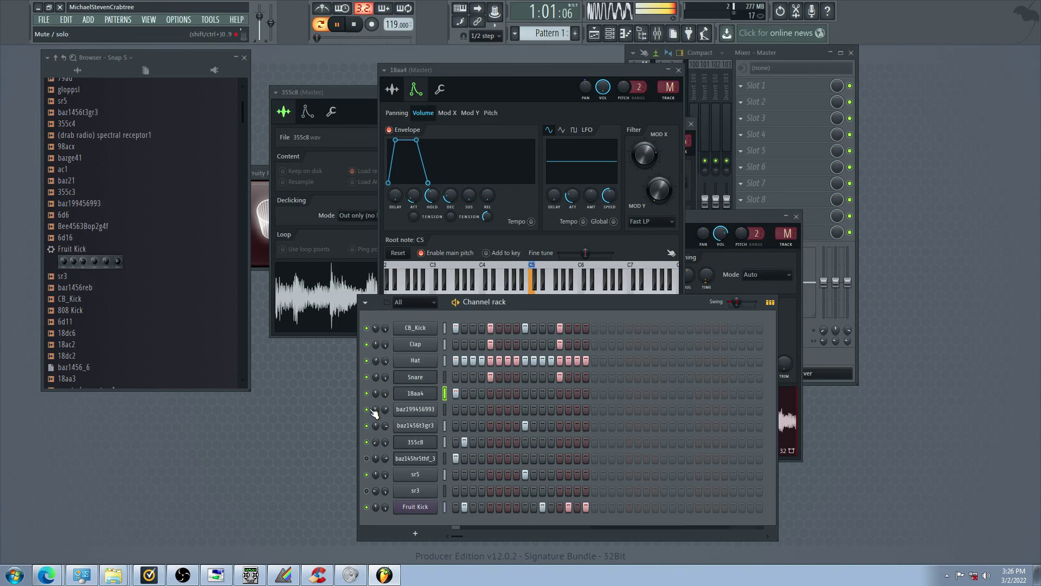
Raise the 18aa4 sample's pitch, mute 355c8 and sr5, and unmute baz145hr5thf_3
click(398, 94)
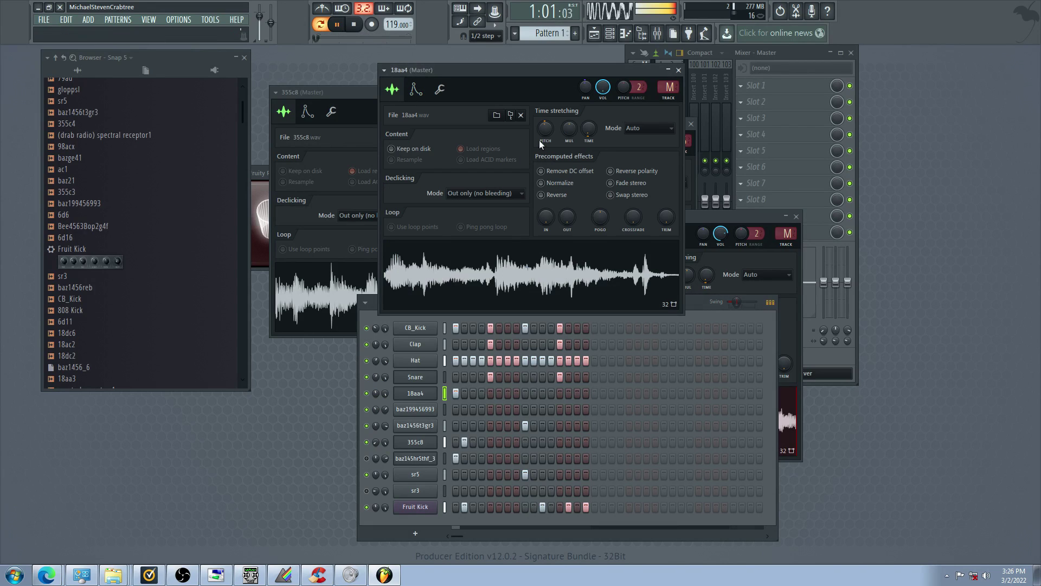
click(367, 442)
click(368, 474)
click(368, 458)
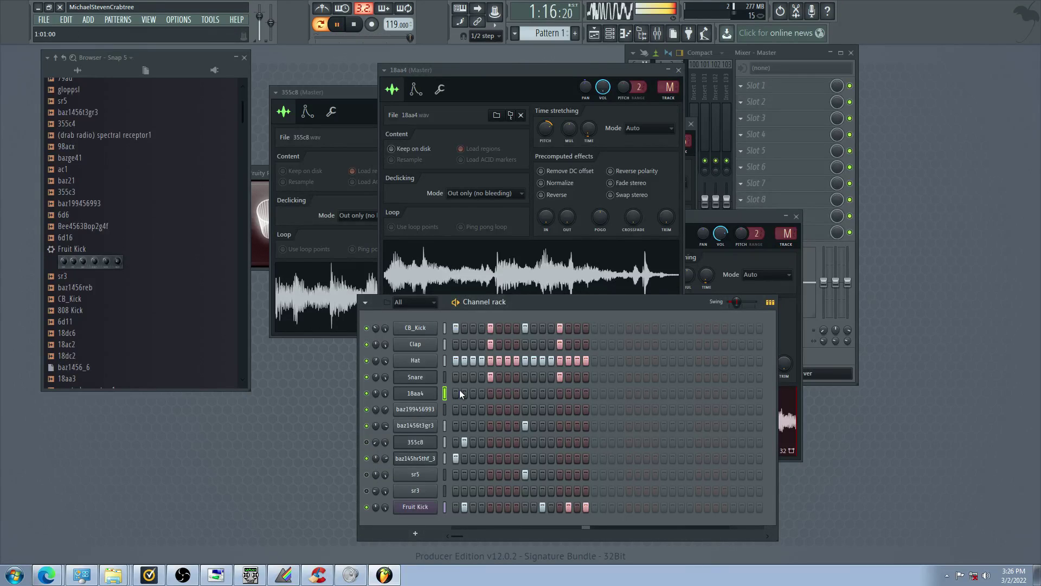
Unmute 355c8, and mute baz145hr5thf_3, baz1456t3gr3 and Hat
click(366, 442)
click(366, 459)
click(367, 426)
click(367, 361)
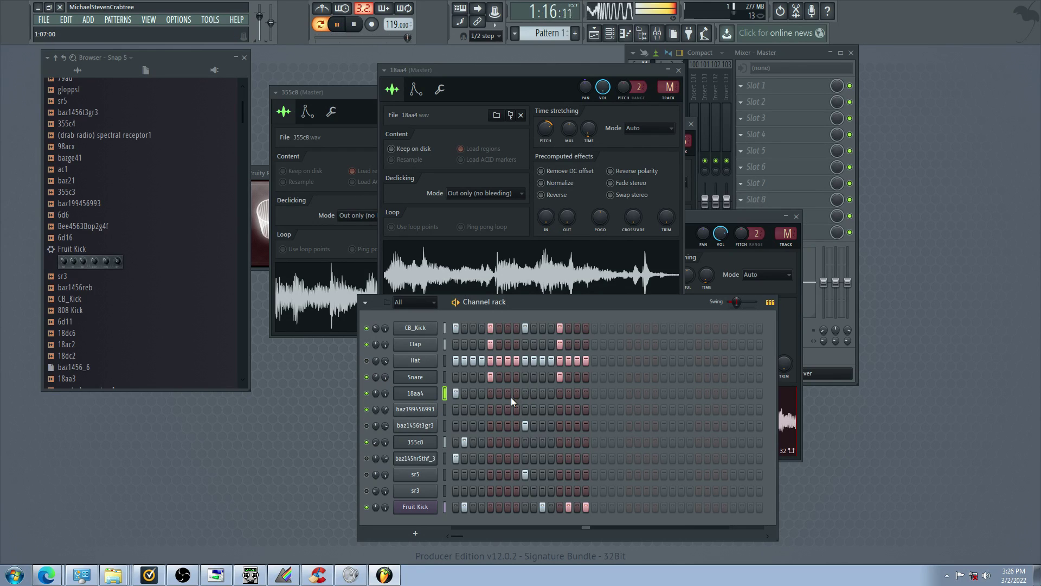
Try extra 18aa4 hits on steps 7, 10, 12 and 15 alongside the one on step 1
click(577, 393)
click(551, 394)
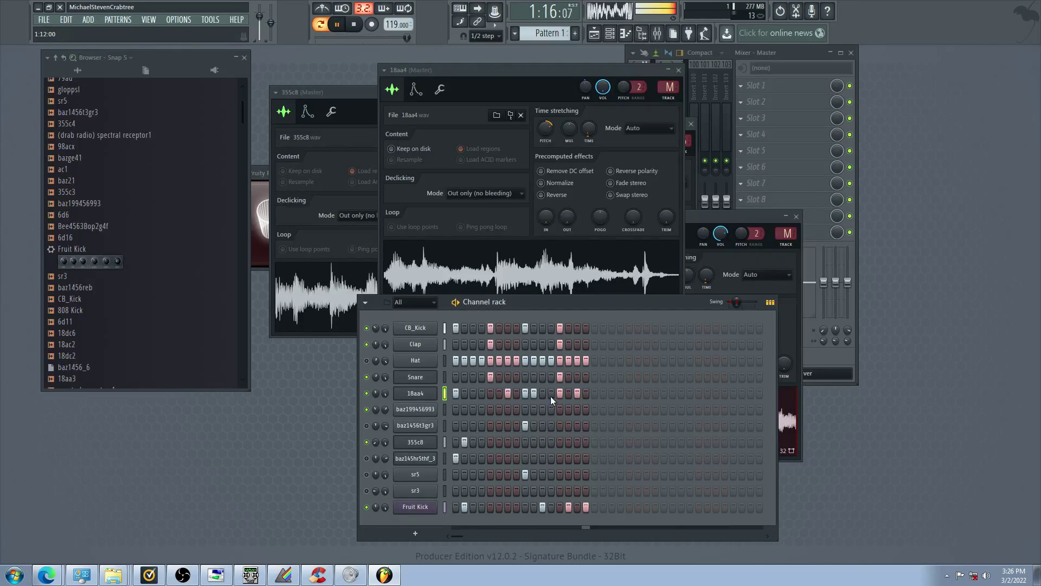
click(533, 393)
click(525, 394)
click(516, 393)
click(517, 394)
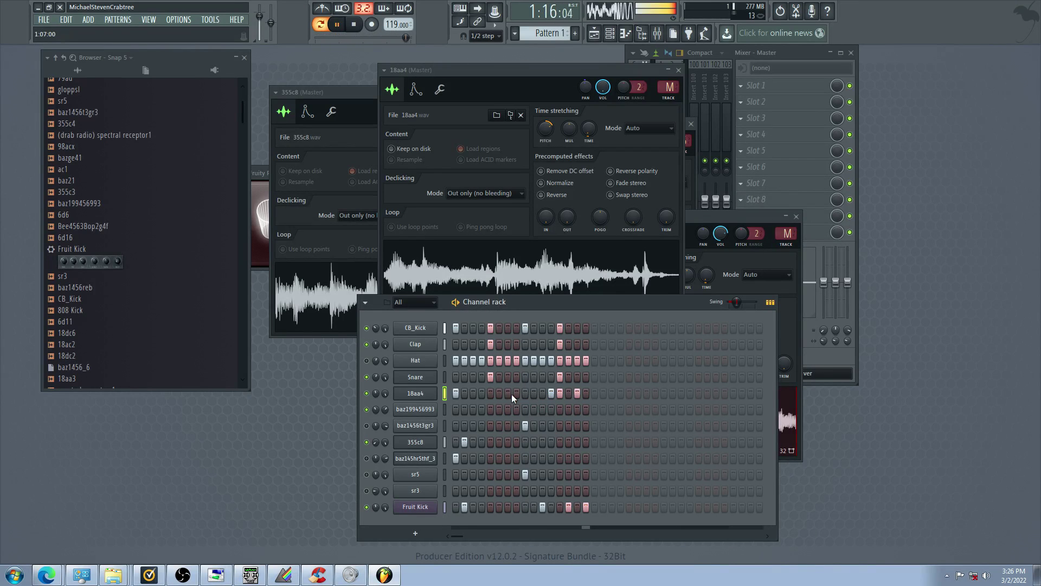
click(534, 393)
click(551, 394)
click(560, 393)
click(551, 393)
Lower the 18aa4 sample's pitch, unmute sr3, sr5 and baz145hr5thf_3, and mute 355c8 and baz199456993
click(415, 394)
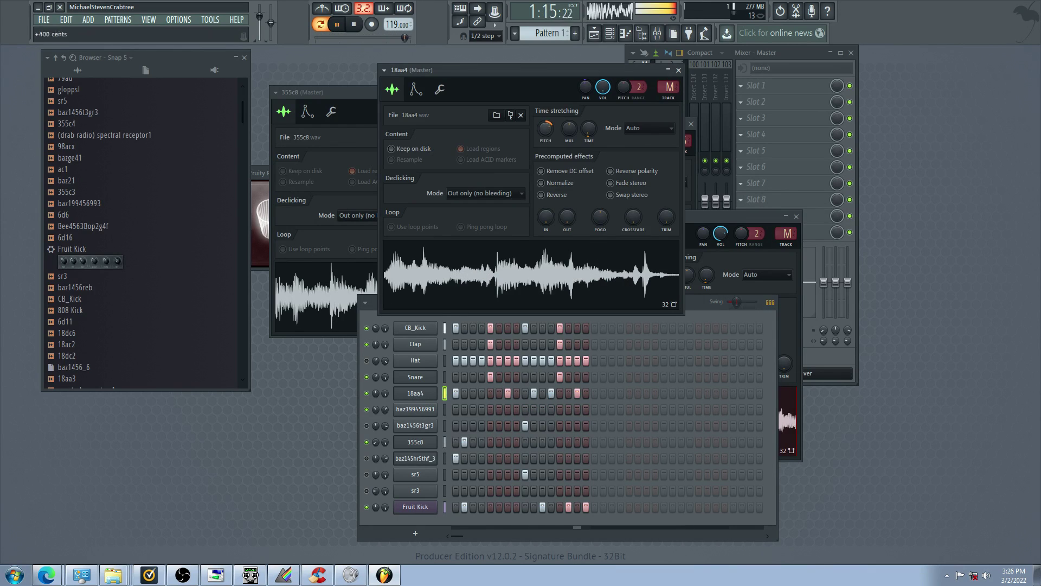
click(373, 480)
click(367, 475)
click(367, 458)
click(367, 442)
click(367, 410)
Clear the 18aa4 hits on steps 7, 10, 12 and 15, and unmute Hat and 355c8
drag(508, 395, 586, 395)
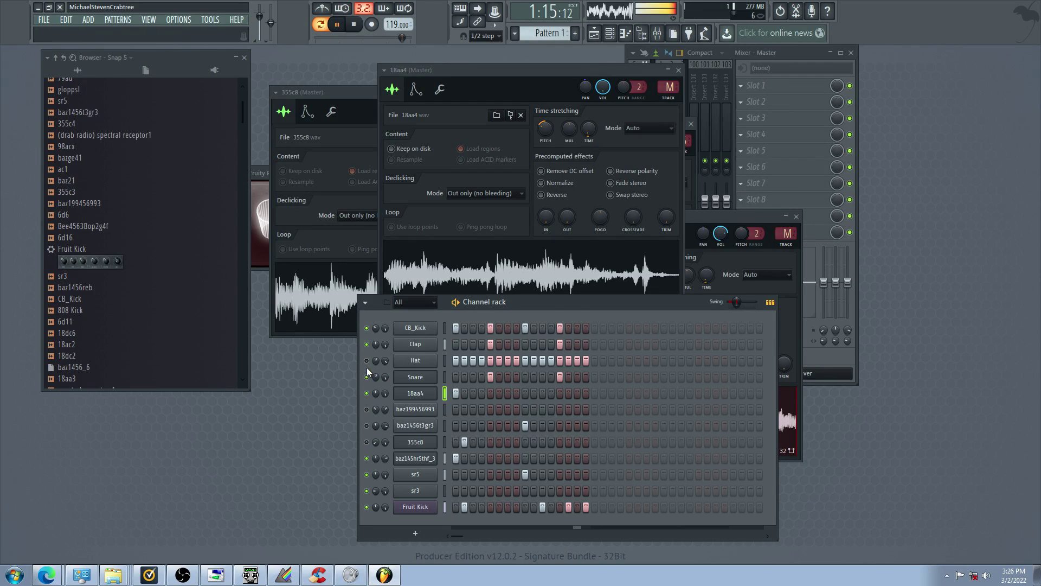
click(370, 442)
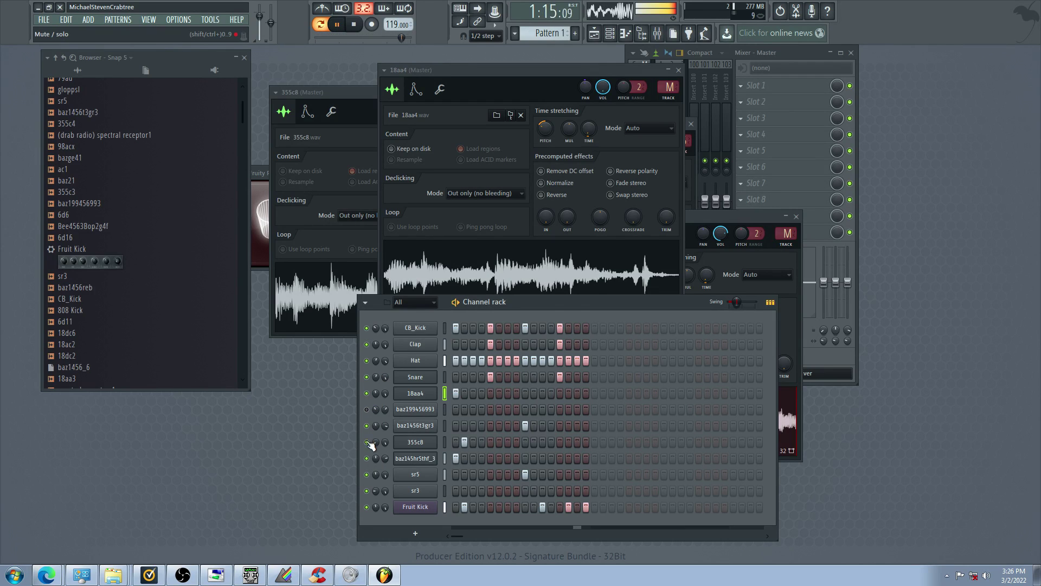
click(372, 426)
Raise the sustain and cut the release of the 18aa4 volume envelope, and clear its hit on step 1
click(417, 393)
click(421, 393)
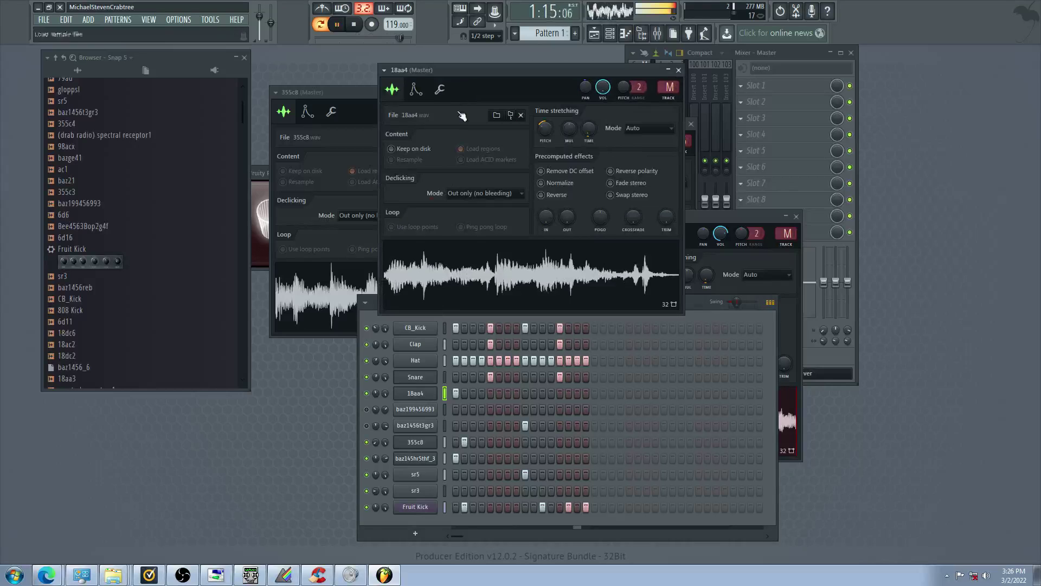
click(417, 90)
drag(487, 196, 485, 215)
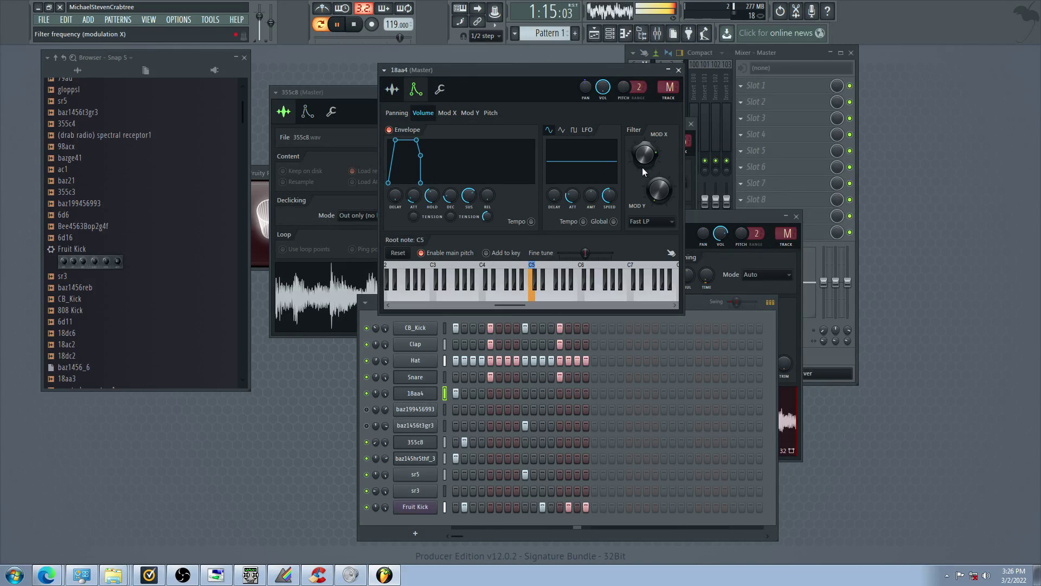
click(456, 394)
Mute baz145hr5thf_3, sr5, 355c8 and baz1456t3gr3
click(367, 426)
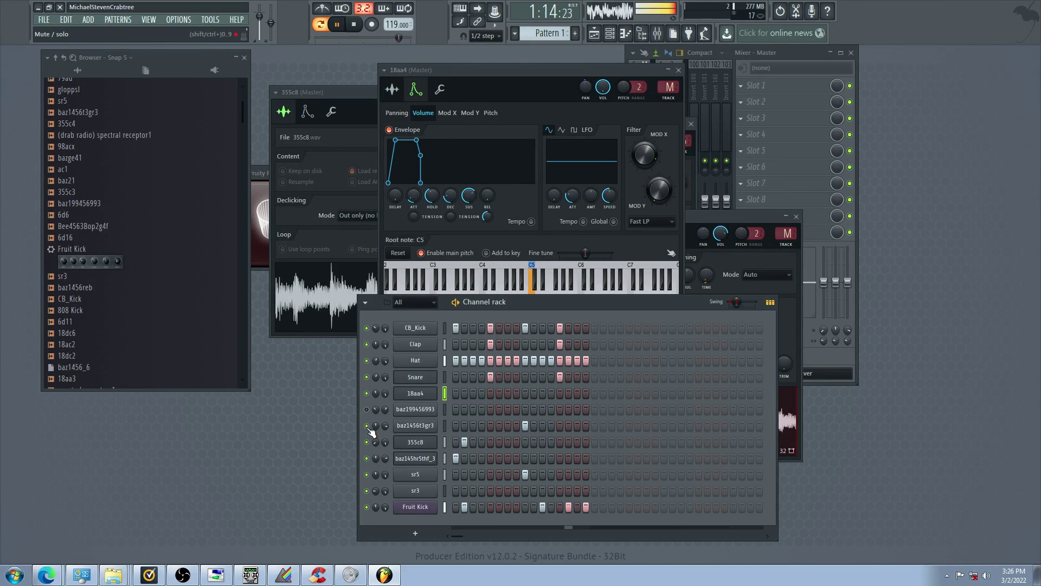
click(367, 460)
click(367, 477)
click(366, 443)
click(366, 428)
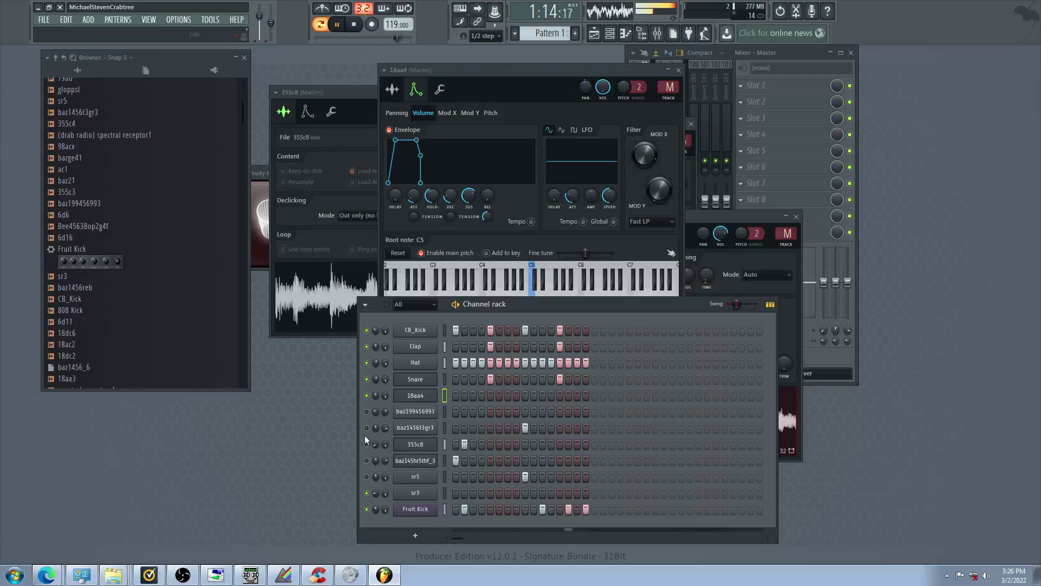
Mute Hat, try an 18aa4 hit on step 1, and raise the 18aa4 sample's pitch
click(457, 396)
click(367, 363)
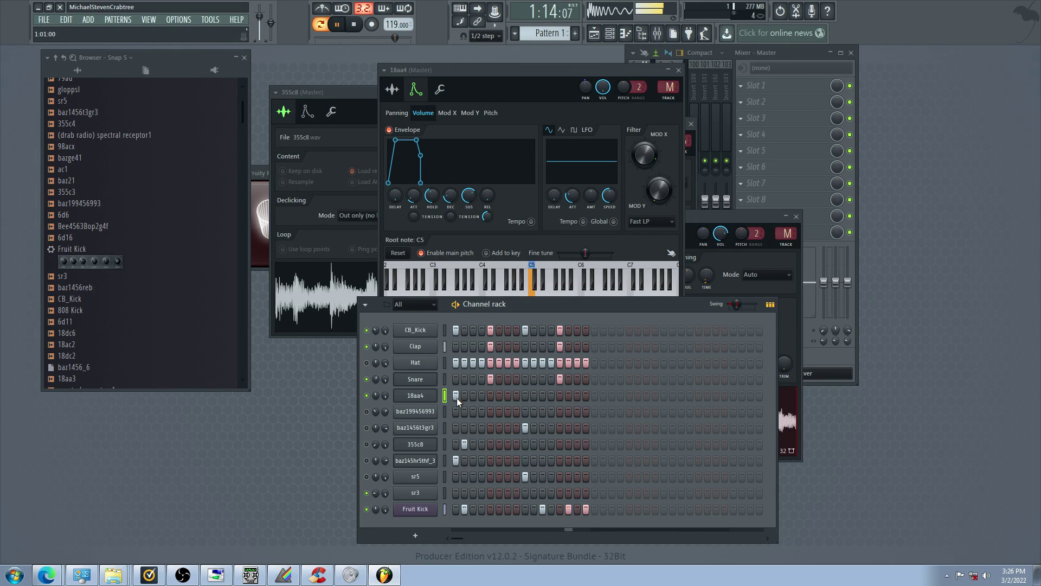
click(425, 399)
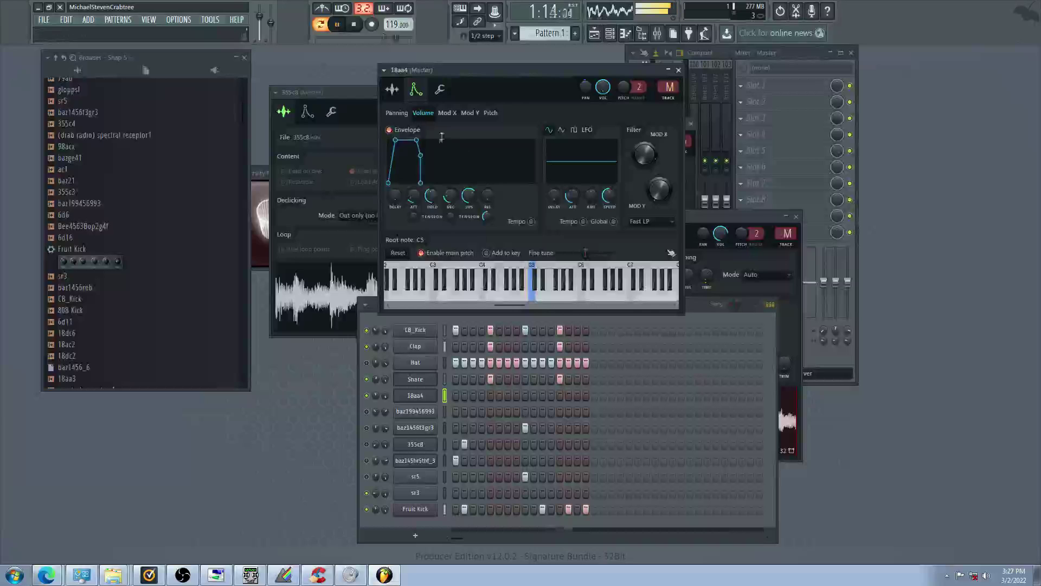
click(392, 89)
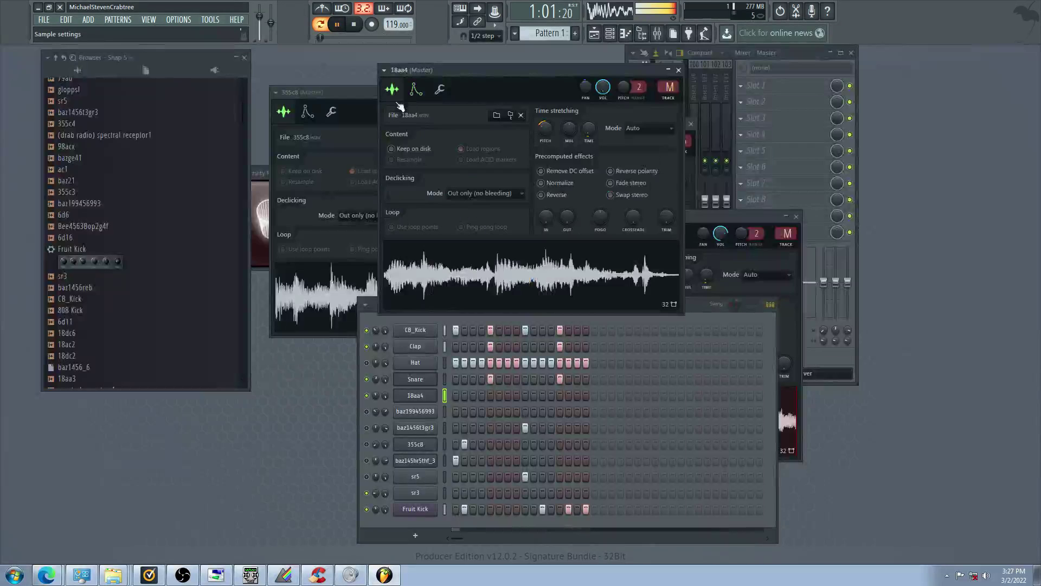
Place a baz199456993 hit on step 2 and an 18aa4 hit on step 1
click(445, 412)
click(465, 412)
click(464, 396)
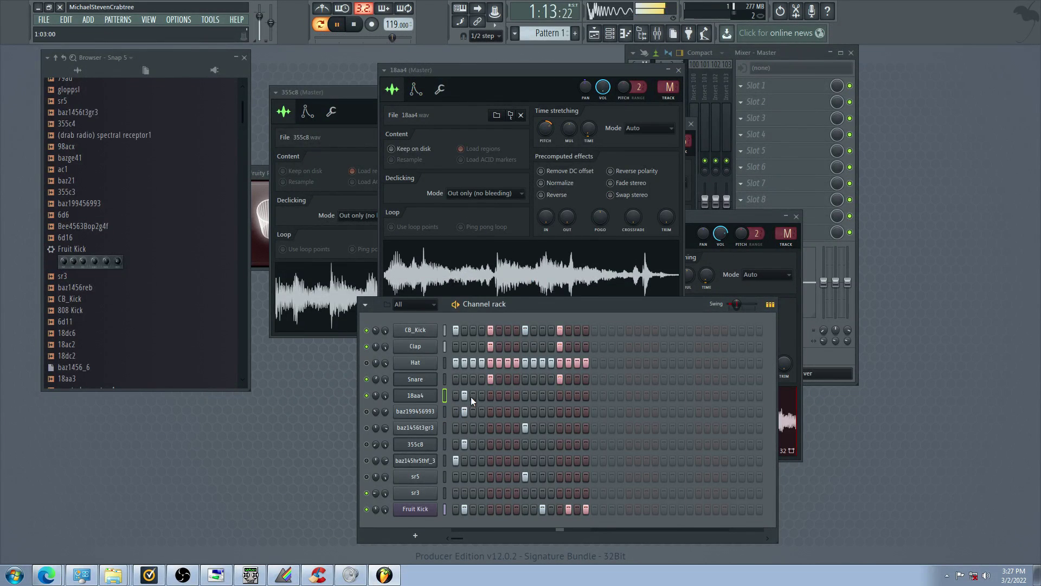
click(456, 395)
Mute Snare and CB_Kick, leaving Hat muted as well
click(367, 379)
click(366, 363)
click(367, 330)
click(367, 363)
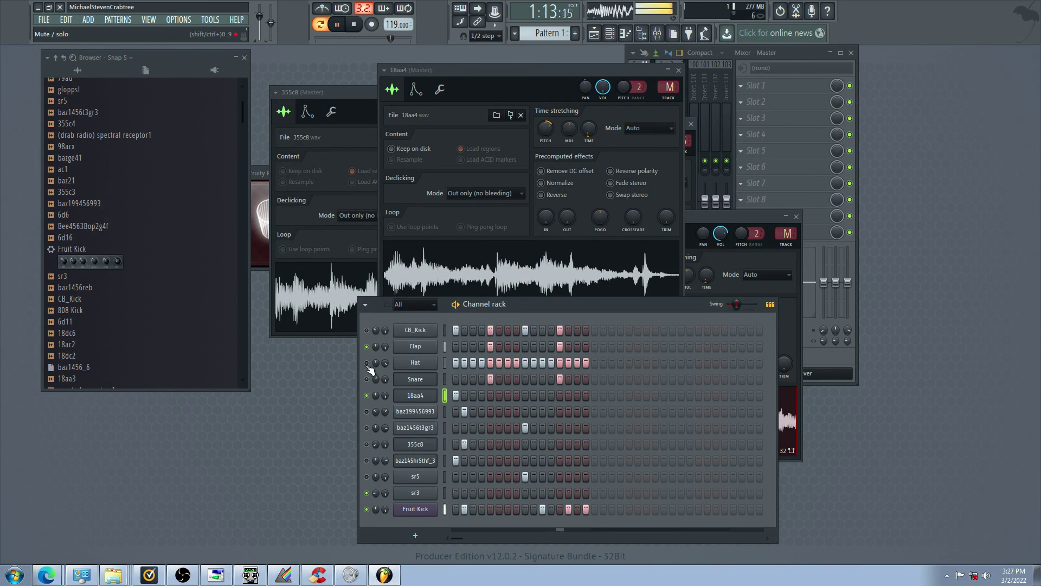
Add a baz1456t3gr3 hit on step 17, keeping the 18aa4 hit only on step 1
click(456, 395)
click(595, 396)
click(597, 429)
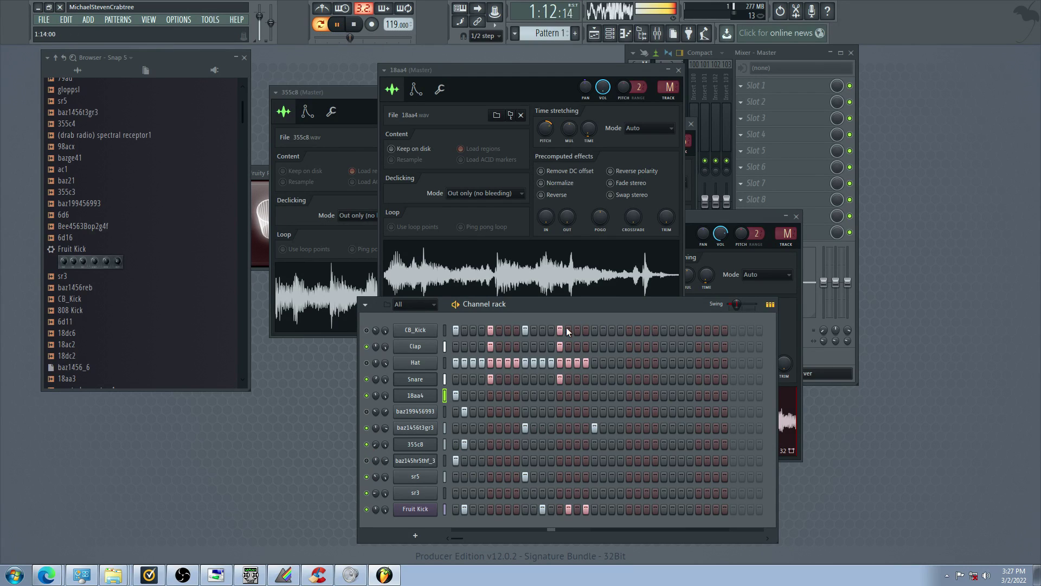
Mute sr3 and unmute baz145hr5thf_3, keeping sr5 active
drag(359, 471, 360, 476)
click(368, 480)
click(368, 497)
click(368, 481)
click(367, 465)
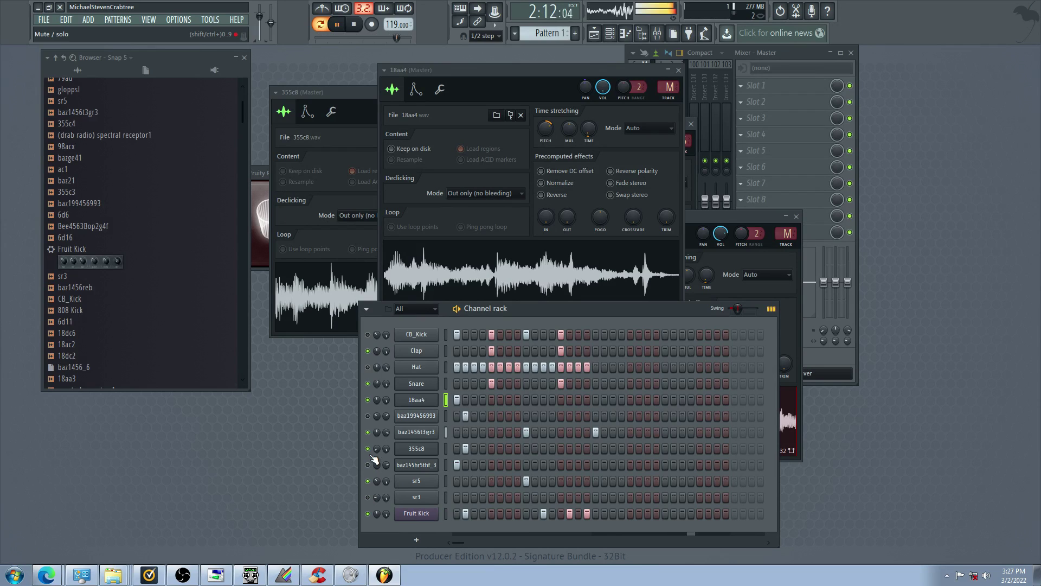
click(368, 481)
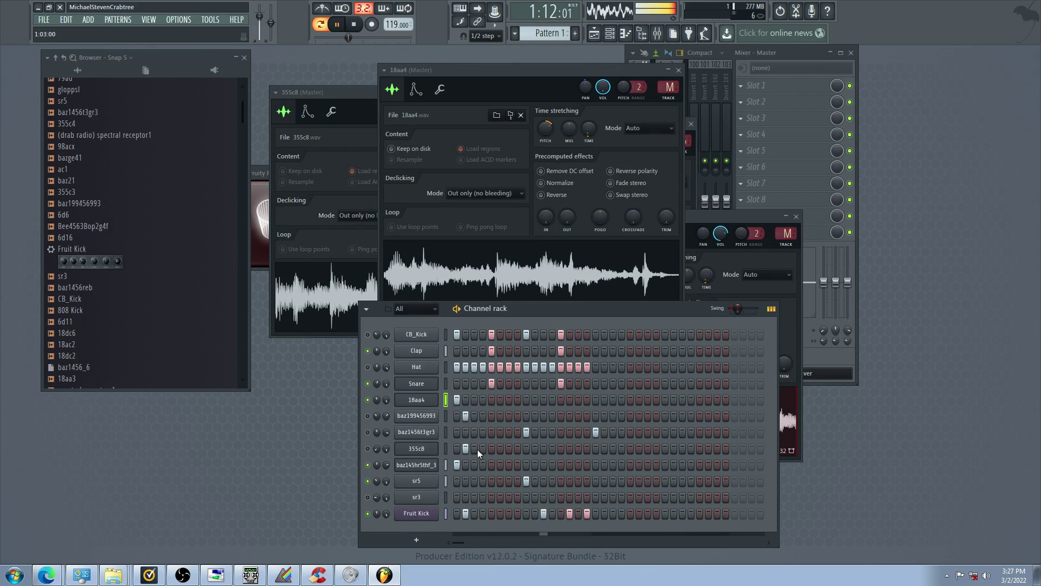
Add a baz145hr5thf_3 hit on step 17, mute 355c8, and clear the baz1456t3gr3 hit on step 9
click(595, 465)
click(417, 465)
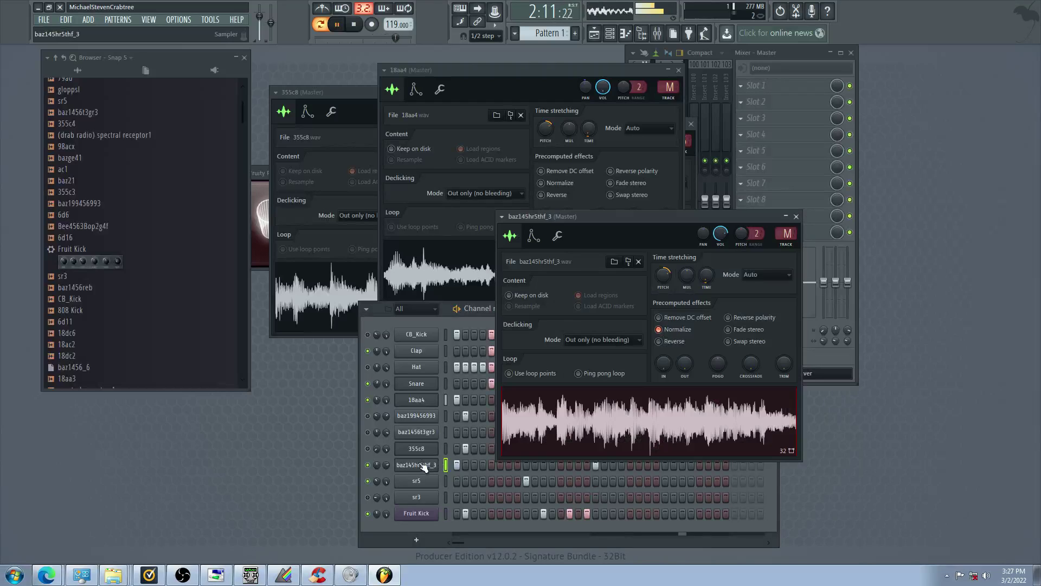
click(383, 444)
click(368, 448)
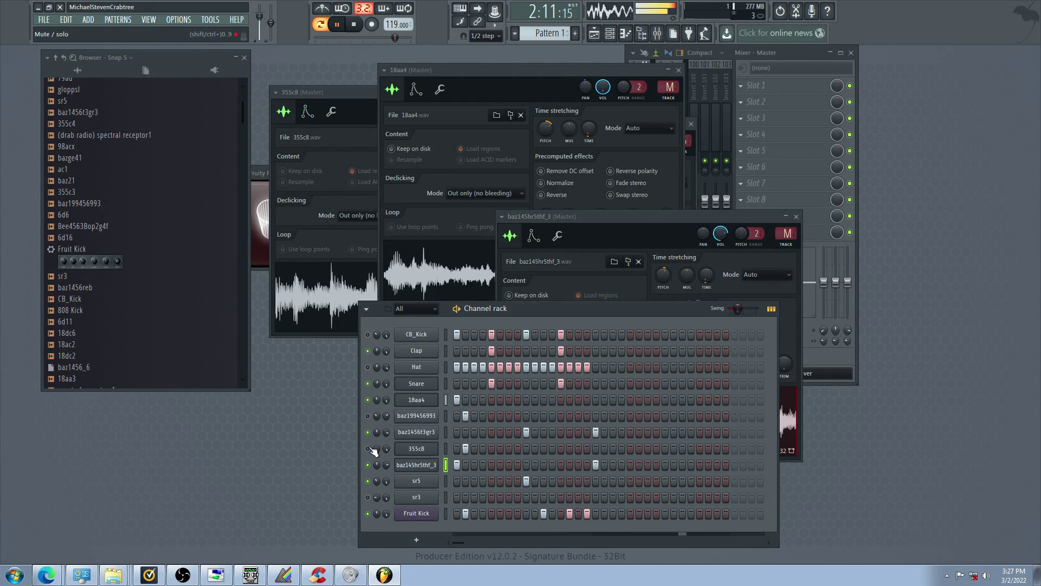
click(526, 432)
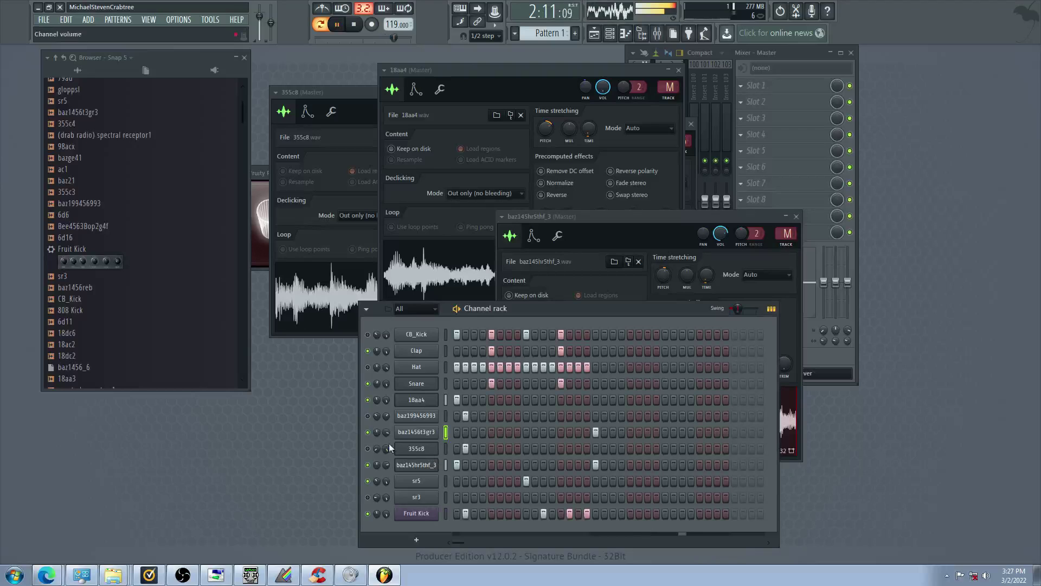
Fill the Hat pattern through step 32 and mute every channel except CB_Kick, Clap and 355c8
click(367, 399)
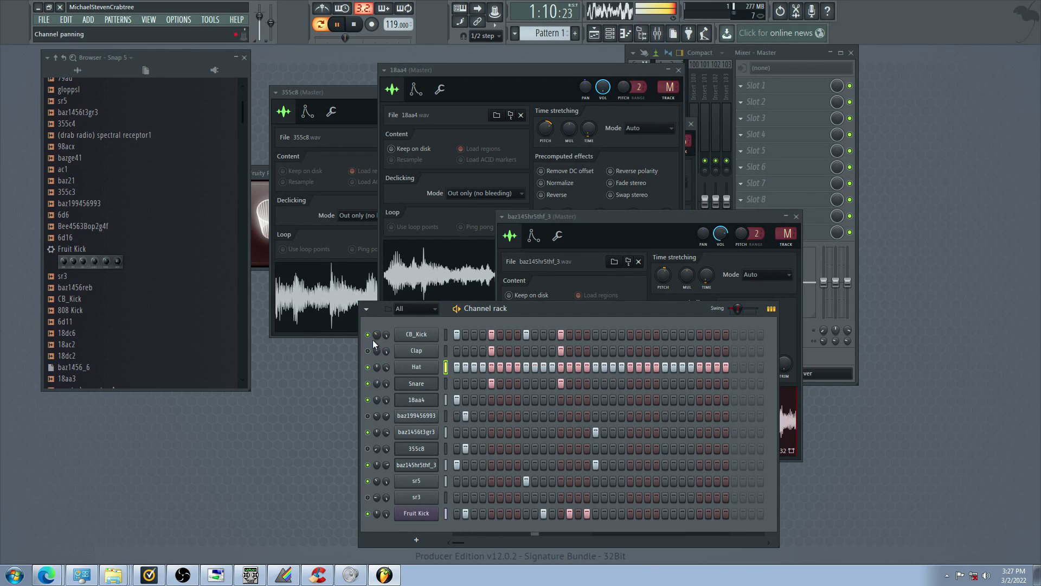
click(369, 400)
click(369, 433)
click(368, 449)
click(368, 465)
click(368, 481)
click(369, 497)
click(368, 514)
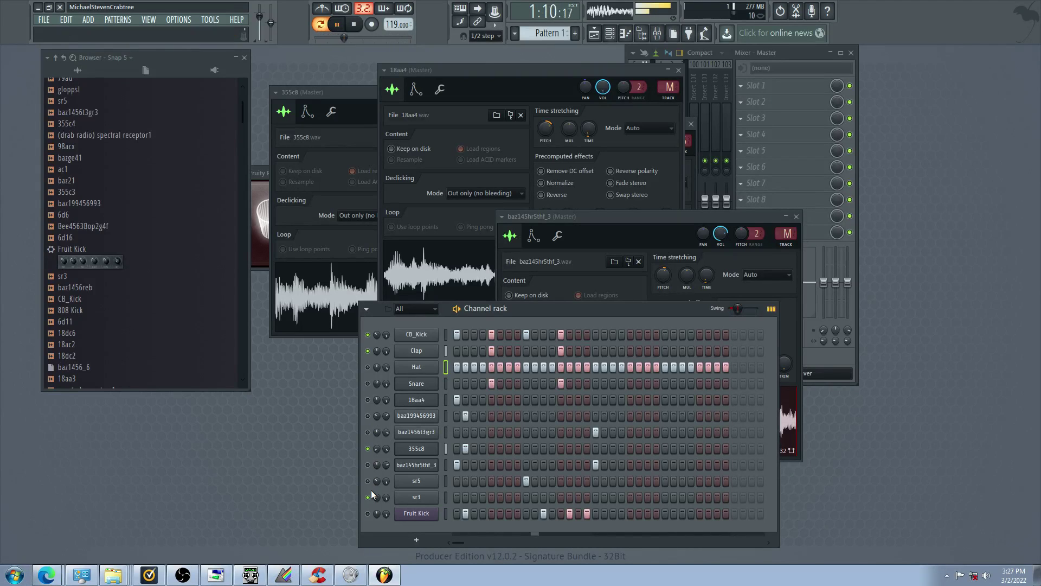
click(368, 497)
Add CB_Kick hits on steps 17, 21, 25 and 29 and a 355c8 hit on step 22, and unmute baz145hr5thf_3
click(595, 334)
click(630, 335)
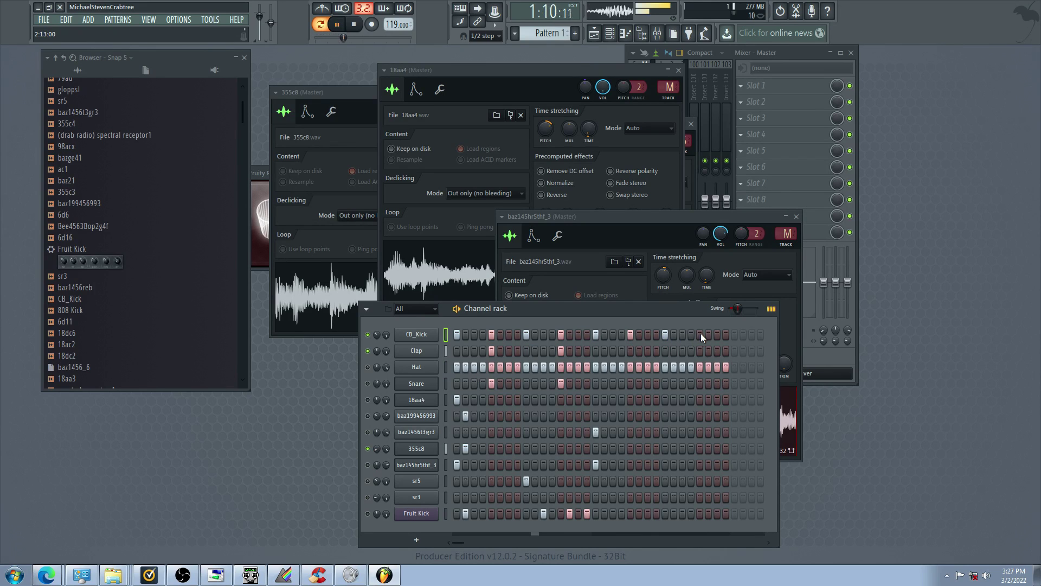
click(368, 465)
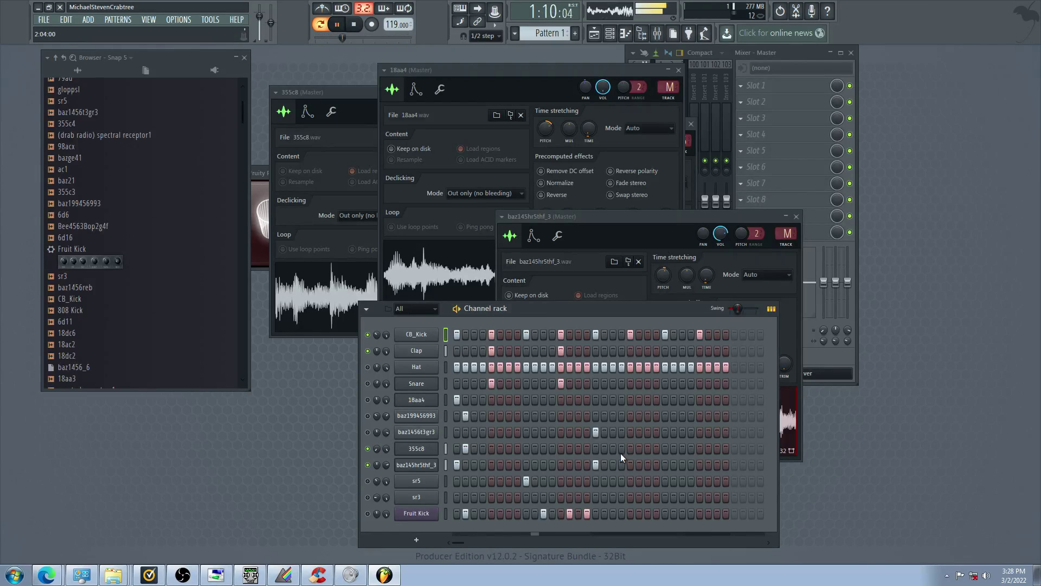
click(638, 449)
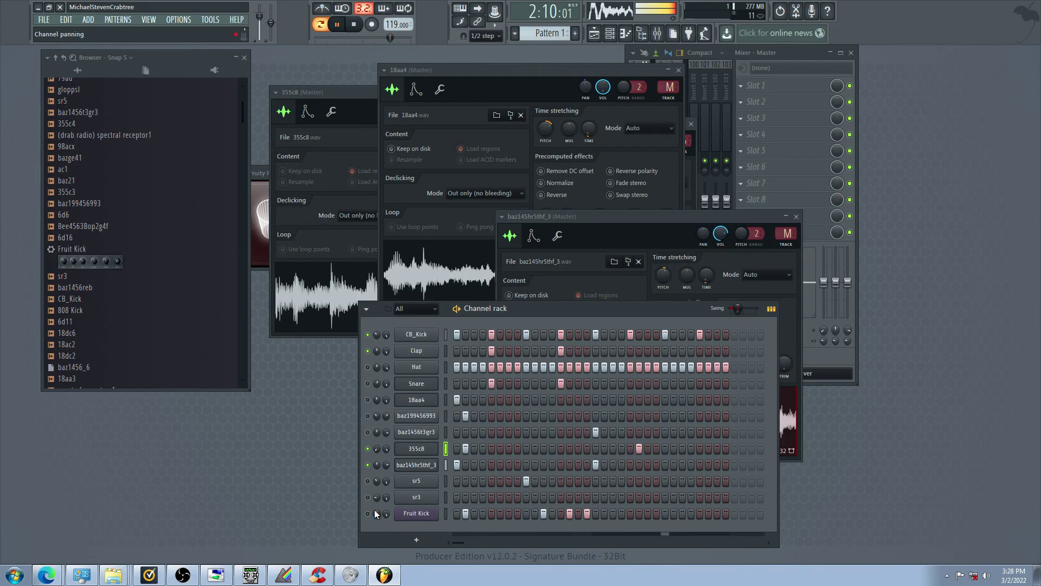
Unmute sr5, mute 355c8, and change the baz199456993 hits to steps 15 and 17
click(372, 482)
click(372, 448)
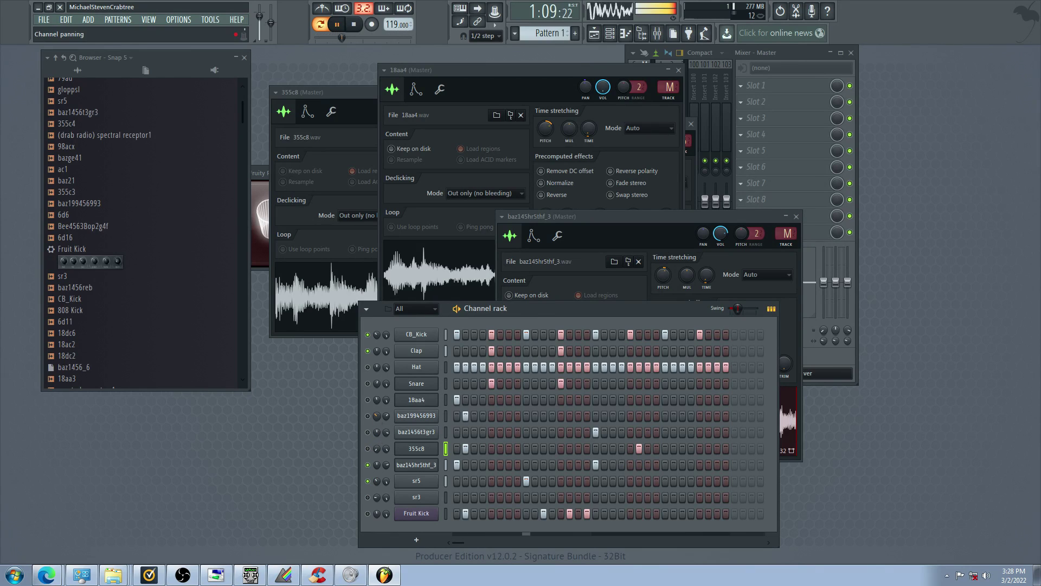
click(596, 416)
click(579, 416)
Raise the sustain of the baz199456993 volume envelope and raise the sample's pitch
click(427, 416)
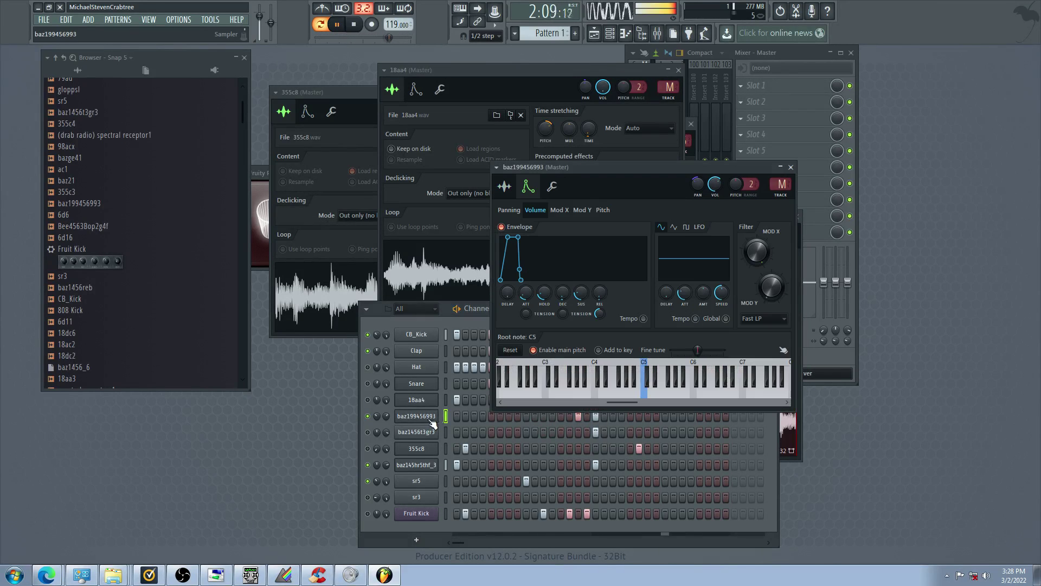
drag(581, 298, 582, 245)
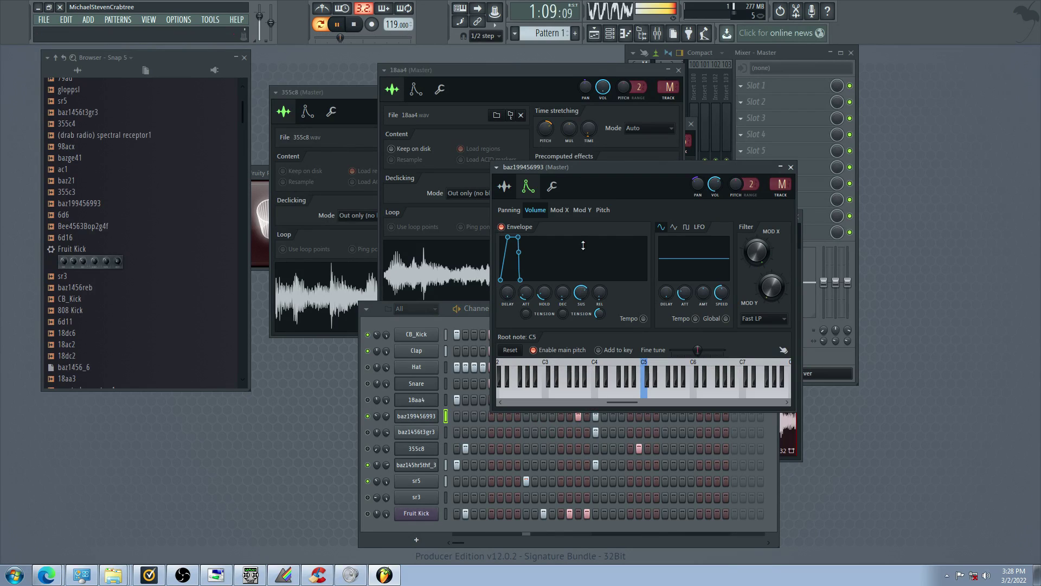
click(510, 188)
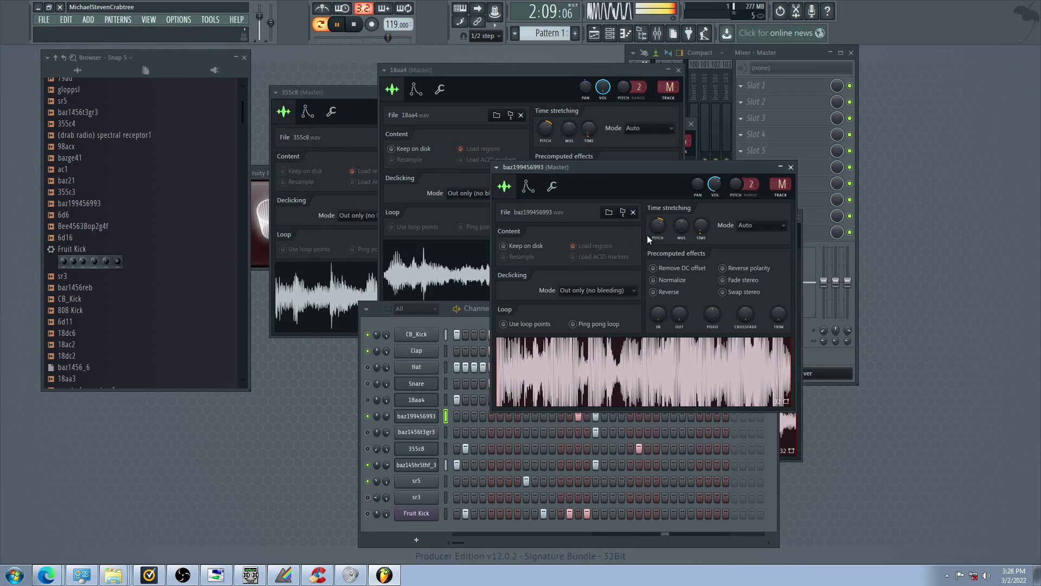
Turn the swing to minimum, unmute 18aa4 and Snare, and mute 355c8, baz145hr5thf_3 and sr5
click(374, 400)
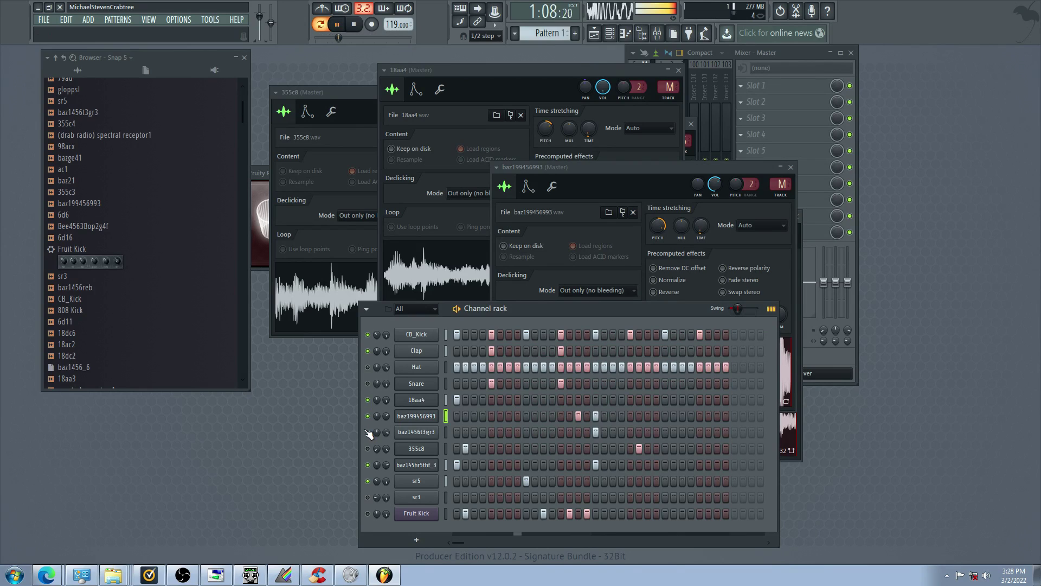
click(368, 449)
click(368, 367)
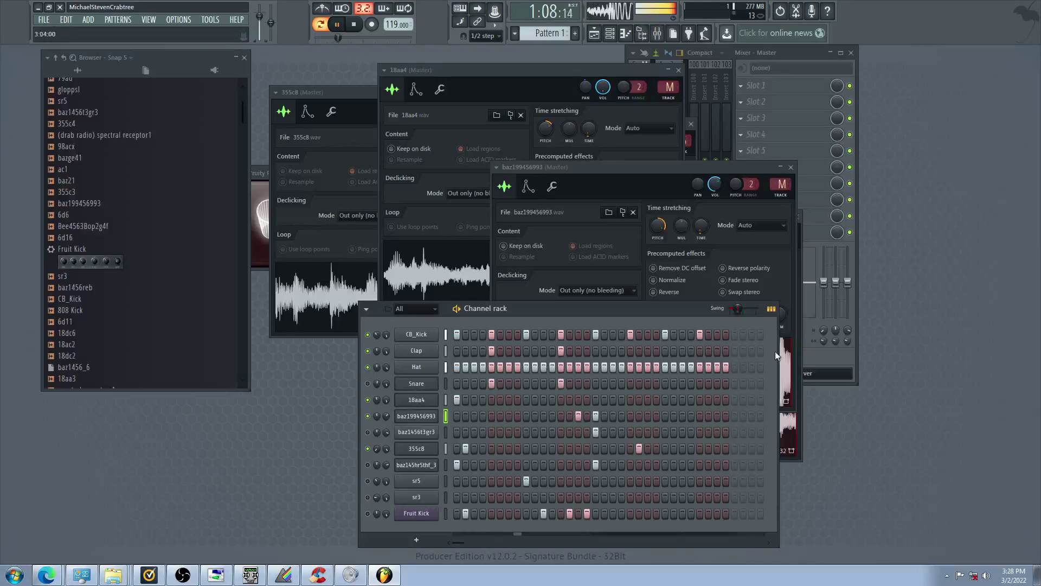
drag(738, 308, 730, 308)
click(368, 367)
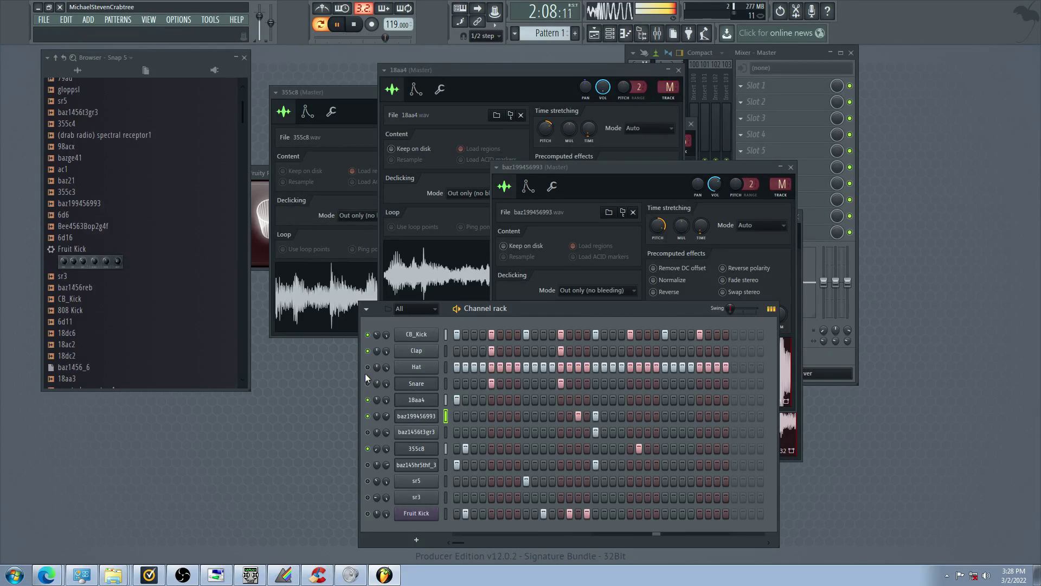
click(368, 416)
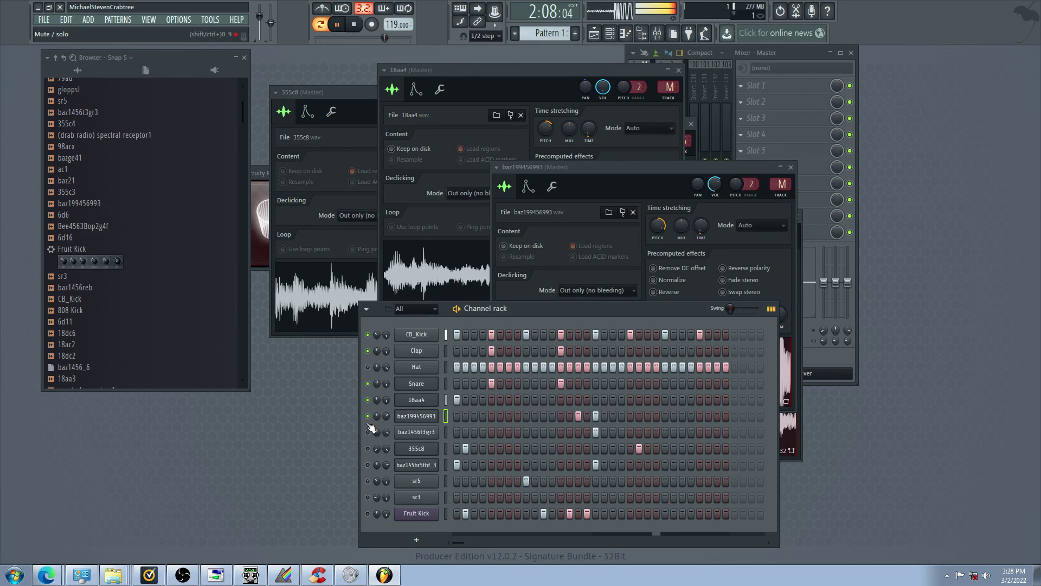
Lower the 18aa4 sample's pitch and replace the baz199456993 channel's sample with 18dc6
click(424, 403)
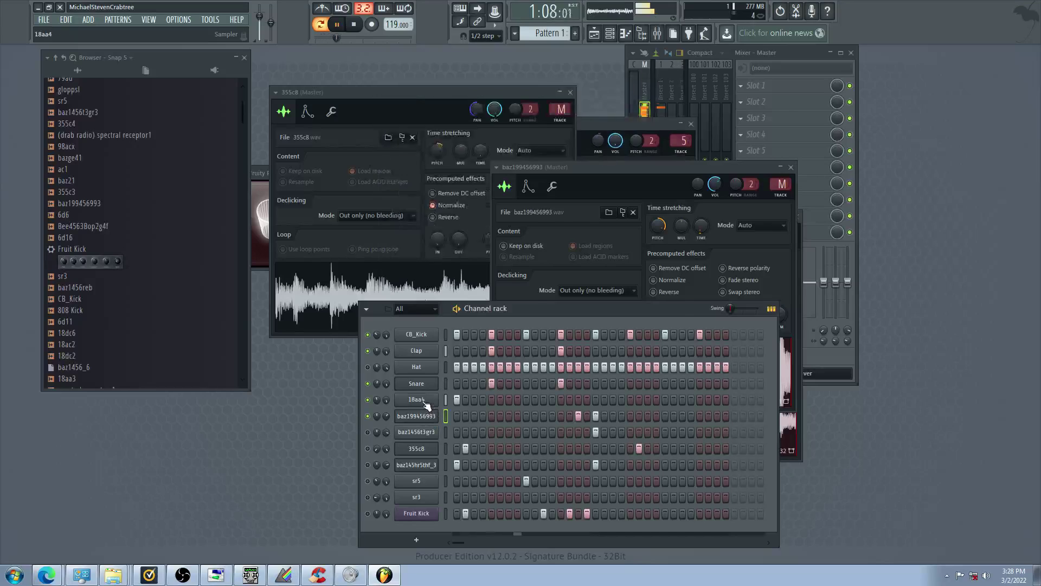
click(425, 404)
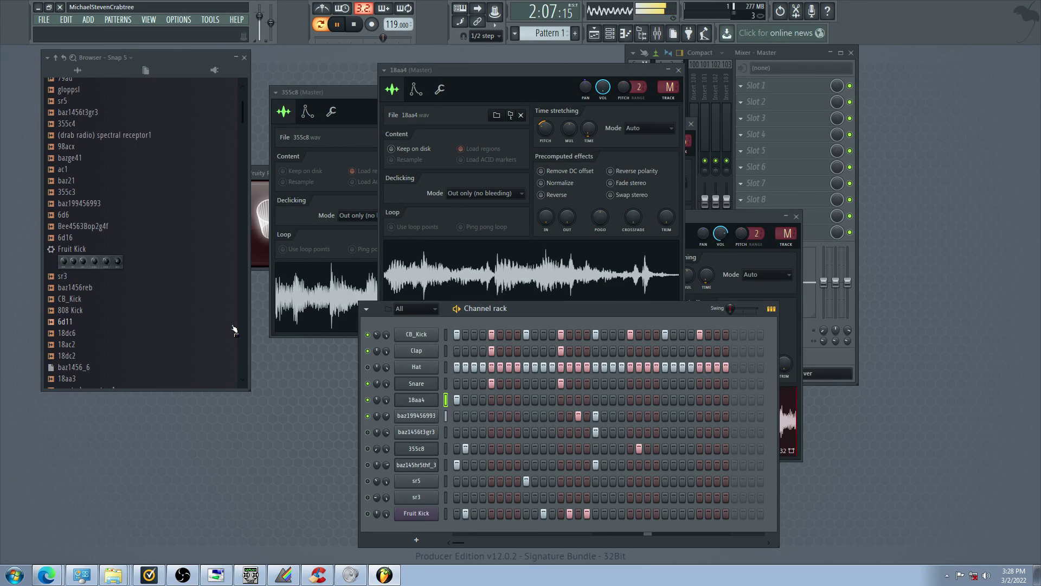
drag(235, 333, 444, 416)
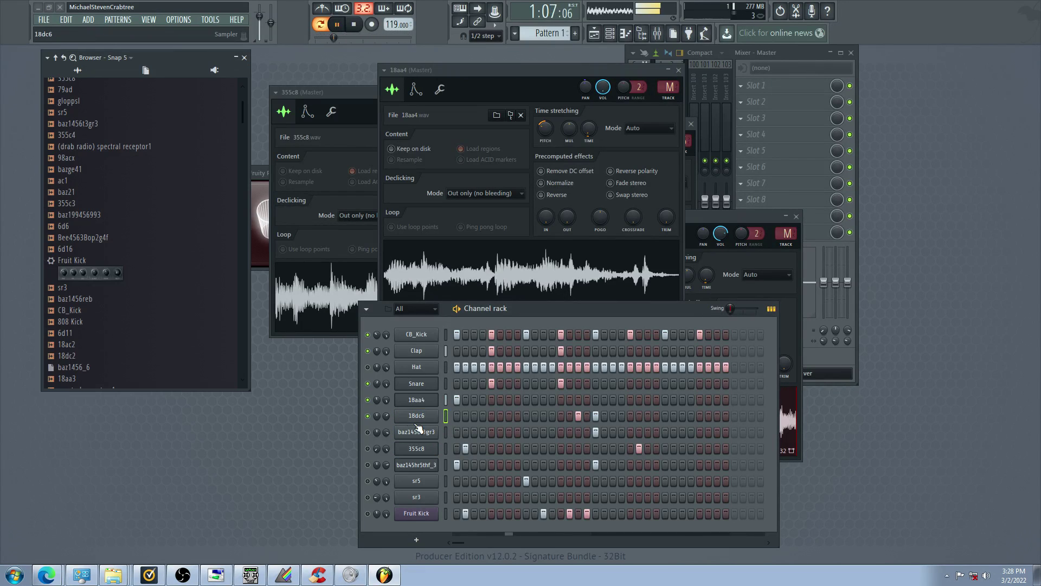
Mute 18aa4 and unmute 355c8, baz145hr5thf_3 and Fruit Kick, leaving sr5 and baz1456t3gr3 muted
click(369, 402)
drag(376, 463, 376, 468)
click(368, 482)
click(368, 481)
click(369, 465)
click(369, 513)
click(369, 480)
click(368, 433)
click(367, 481)
drag(377, 469, 377, 431)
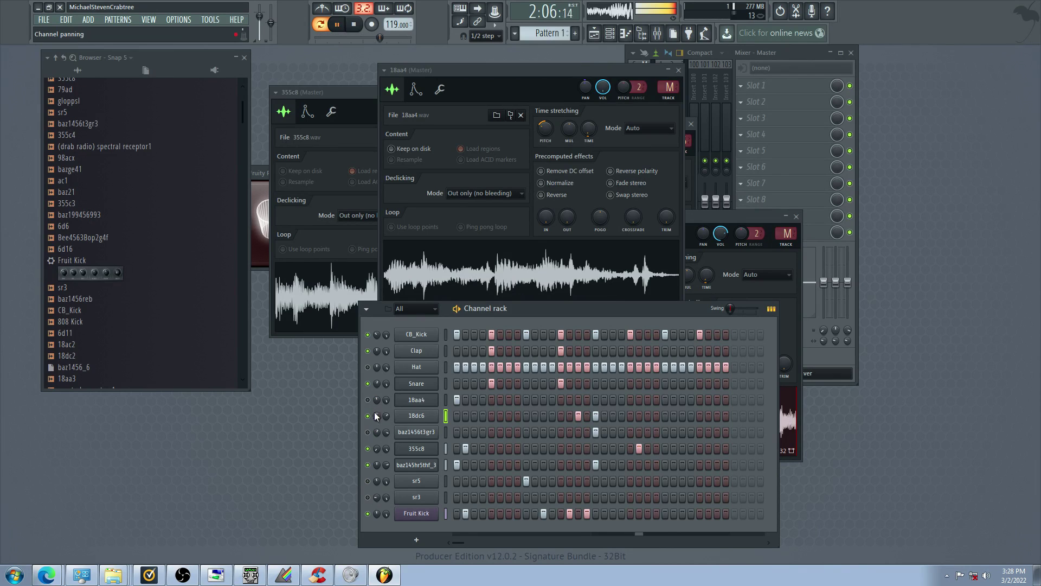
Replace the baz145hr5thf_3 channel's sample with 18aa3, and mute 18dc6 and 355c8
click(182, 358)
drag(67, 378, 420, 467)
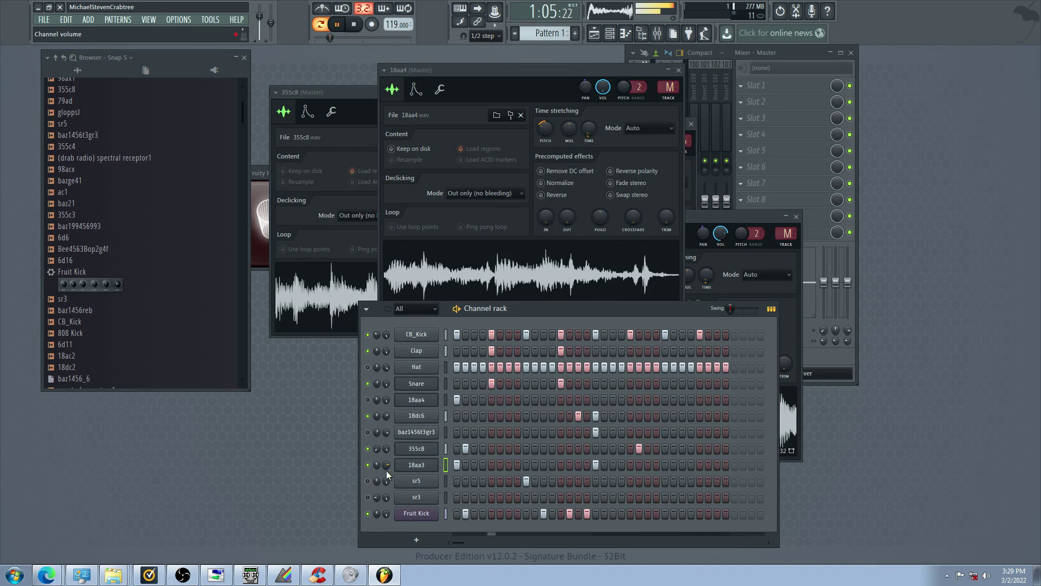
click(368, 416)
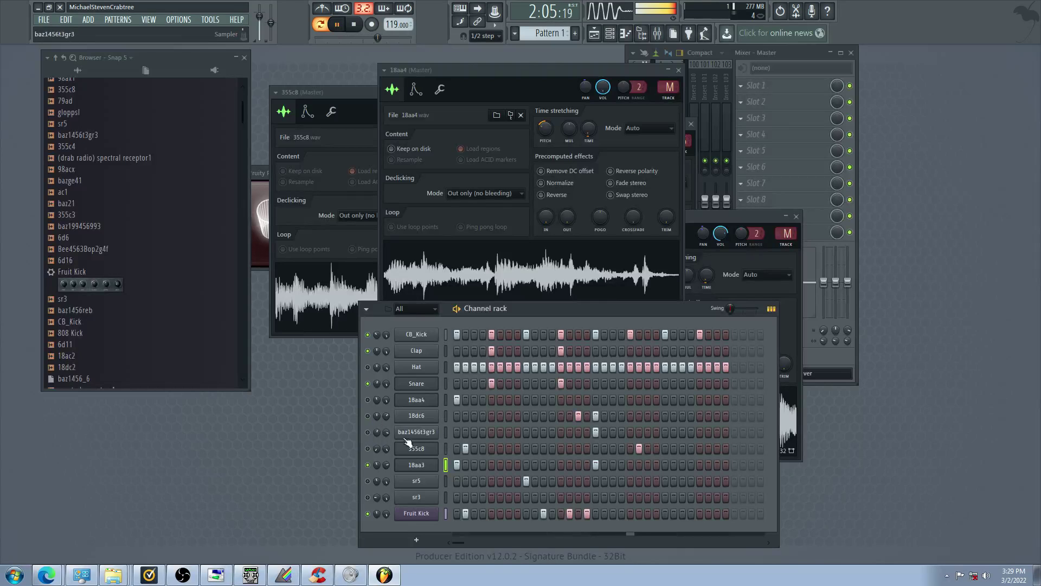
Clear the 18aa3 hit on step 17, move its opening hit to step 4, and unmute sr3
click(596, 465)
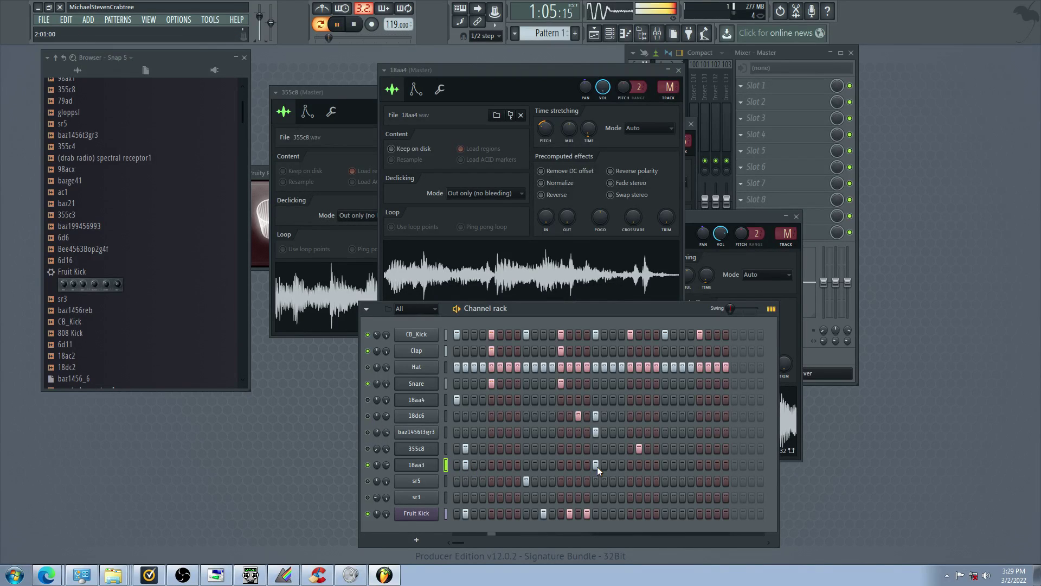
click(483, 467)
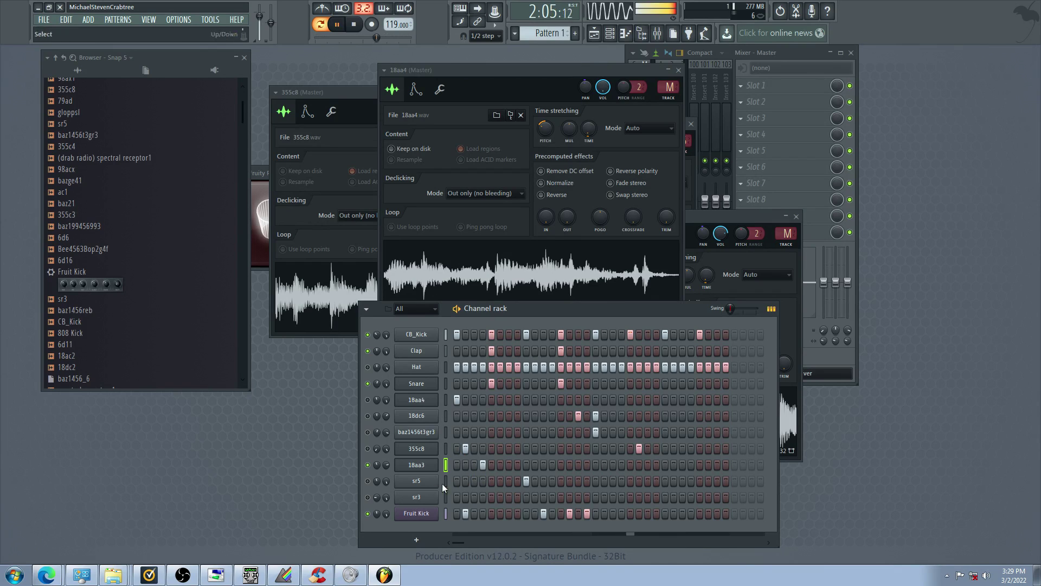
click(368, 498)
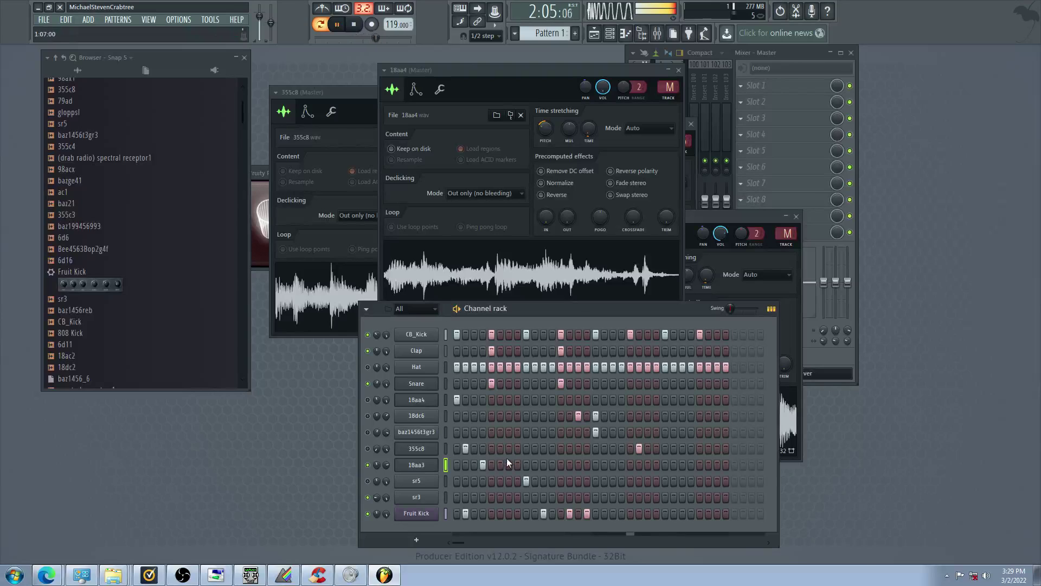
Add 18aa3 hits on steps 18 and 20
click(579, 466)
click(620, 466)
click(603, 466)
click(578, 465)
click(622, 466)
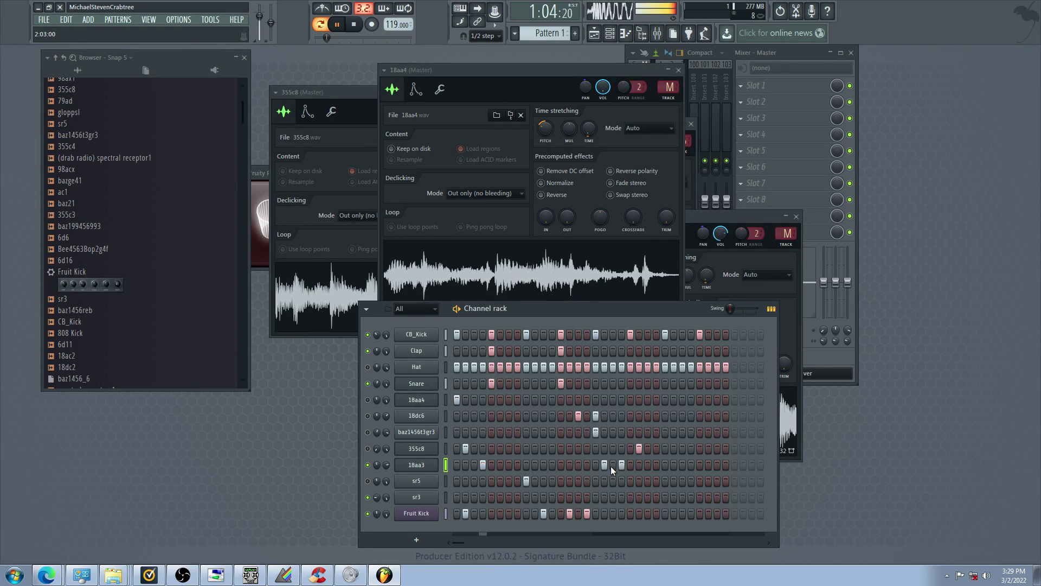
Clear the 18aa3 hit on step 20 and set the channel to cut itself, bringing up its miscellaneous settings
right_click(414, 452)
right_click(414, 465)
right_click(414, 464)
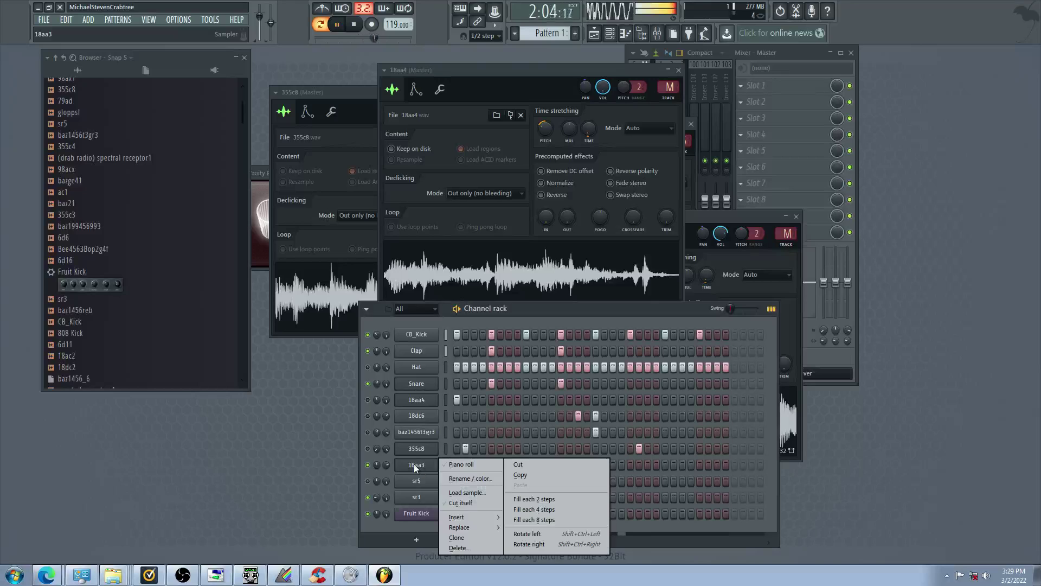
click(457, 504)
click(428, 465)
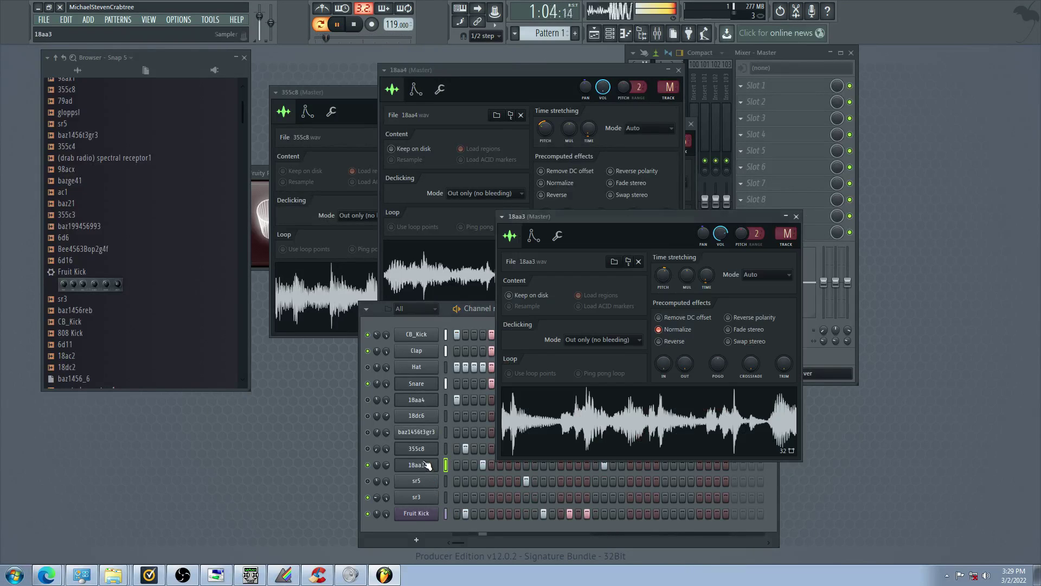
click(557, 235)
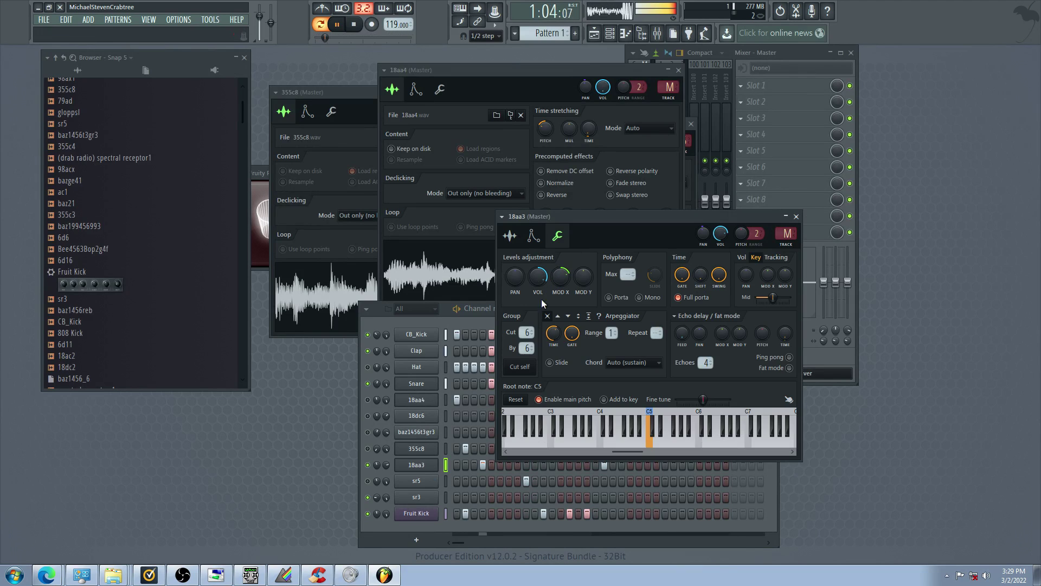
Mute Snare and Fruit Kick and unmute 18aa4 and baz1456t3gr3, leaving 18dc6, 355c8 and sr5 muted
click(366, 360)
click(368, 400)
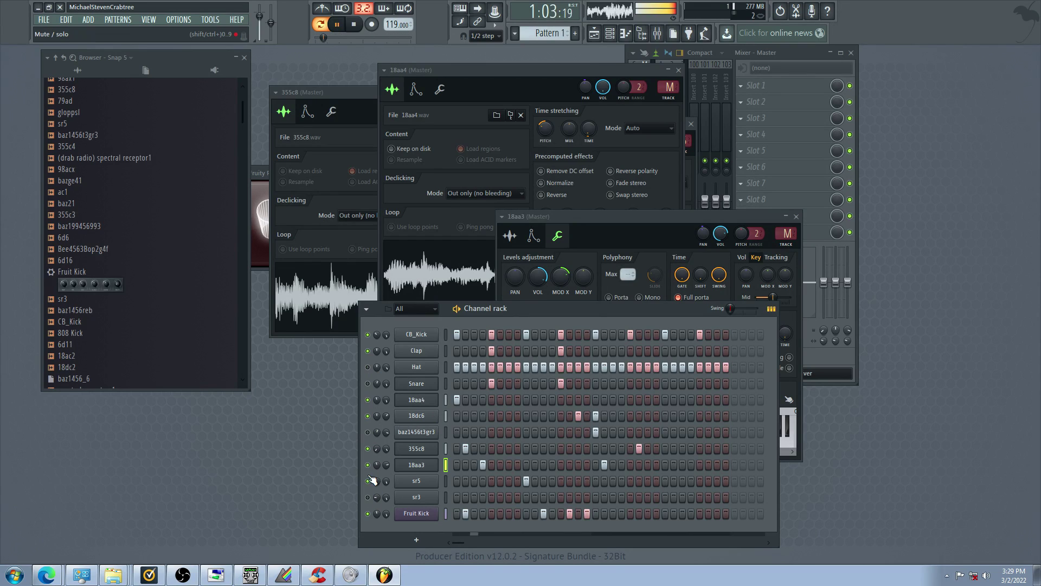
click(367, 513)
click(368, 465)
click(368, 448)
click(369, 416)
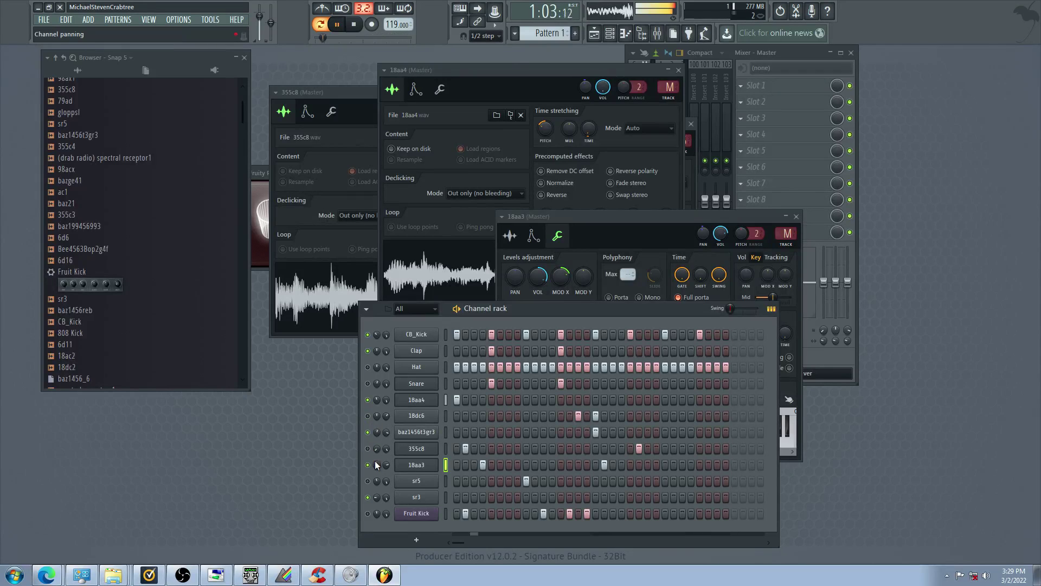
Clear the 18aa4 hit on step 1 and the 18aa3 hit on step 18, and show 18aa3's sample settings
click(448, 402)
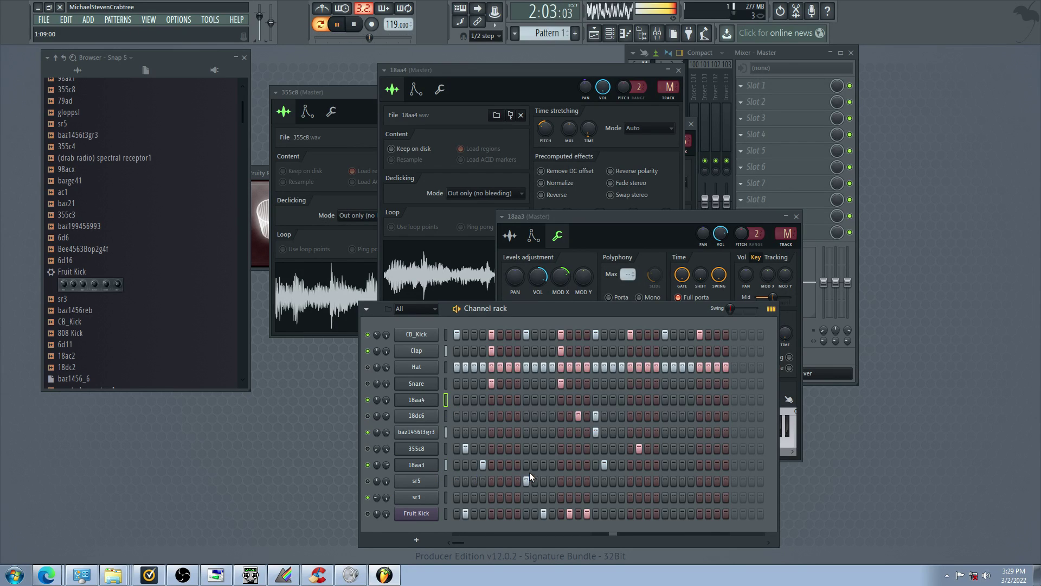
click(446, 465)
click(417, 465)
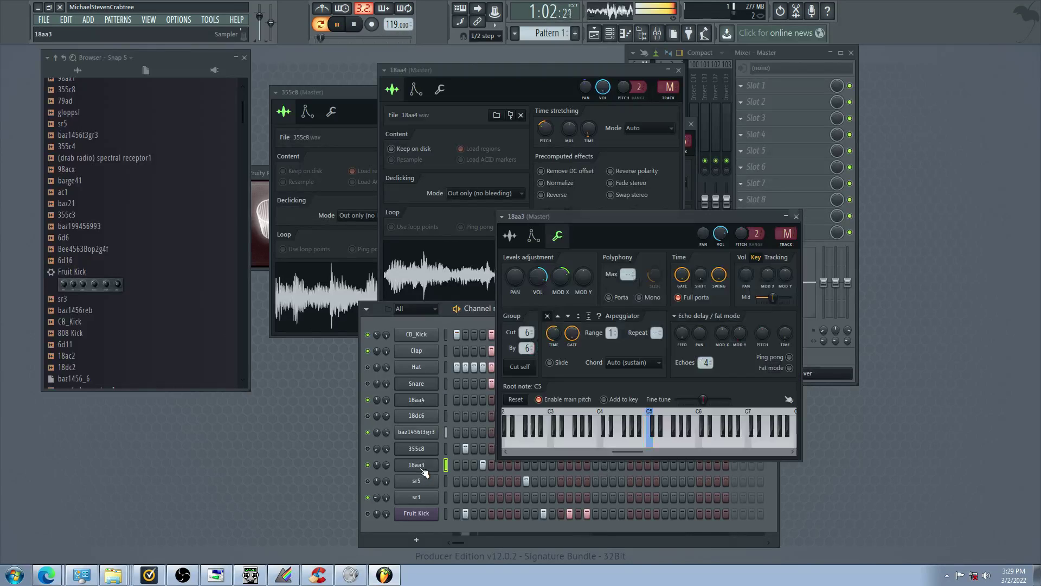
click(509, 236)
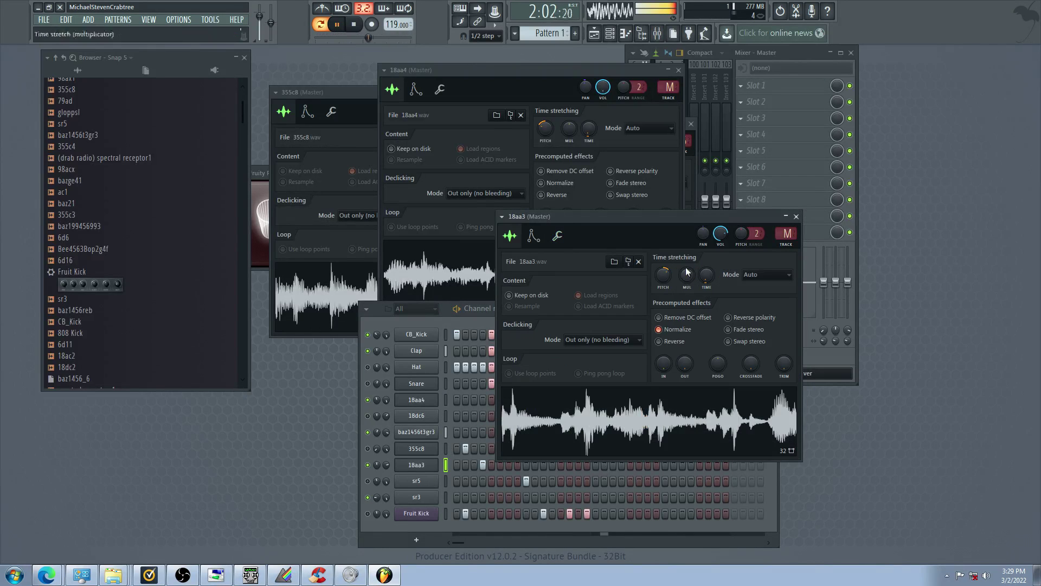
Unmute Hat, Snare and 355c8, and mute 18aa4 and baz1456t3gr3
click(368, 449)
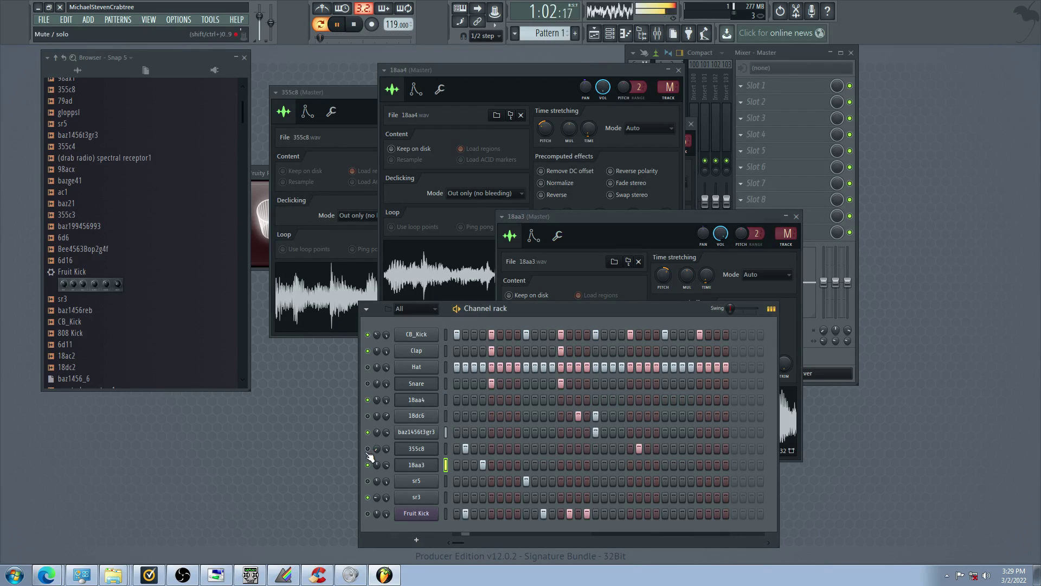
click(368, 433)
click(368, 400)
click(368, 383)
click(367, 368)
click(367, 351)
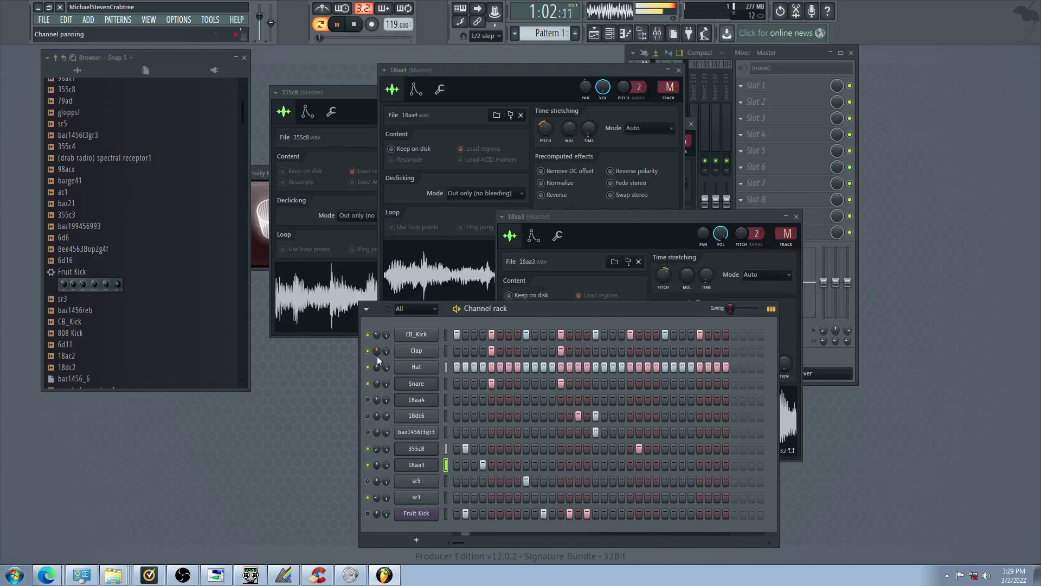
Try several root notes for the Clap channel, including G5, ending on G#4
click(416, 350)
drag(464, 282, 464, 270)
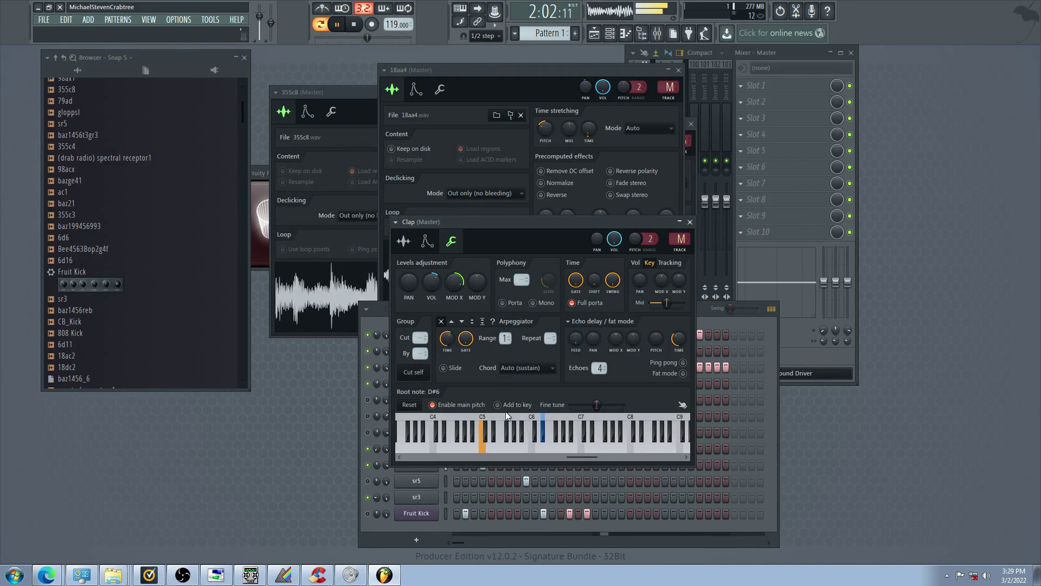
click(518, 442)
click(428, 241)
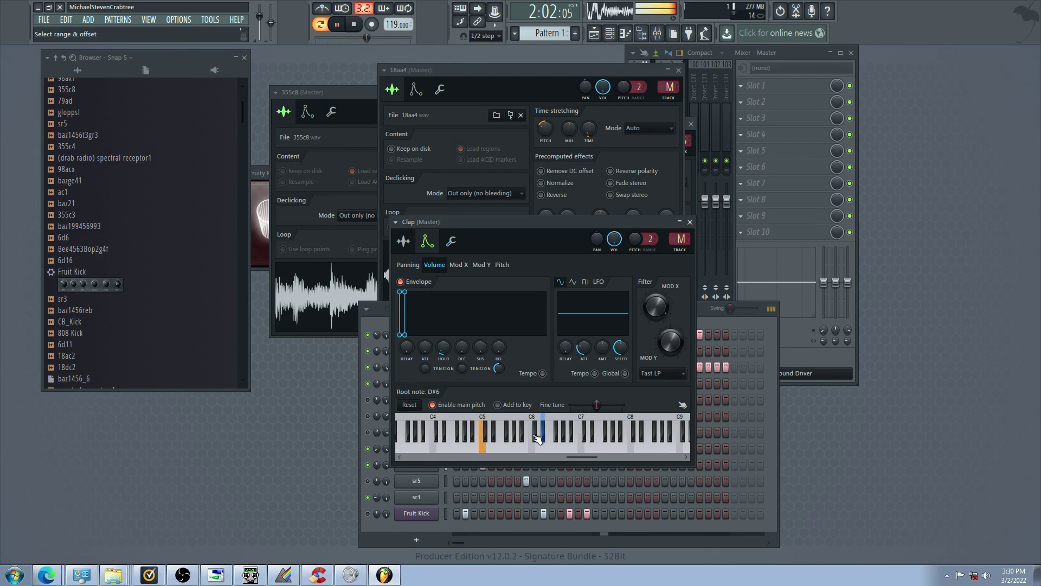
click(510, 442)
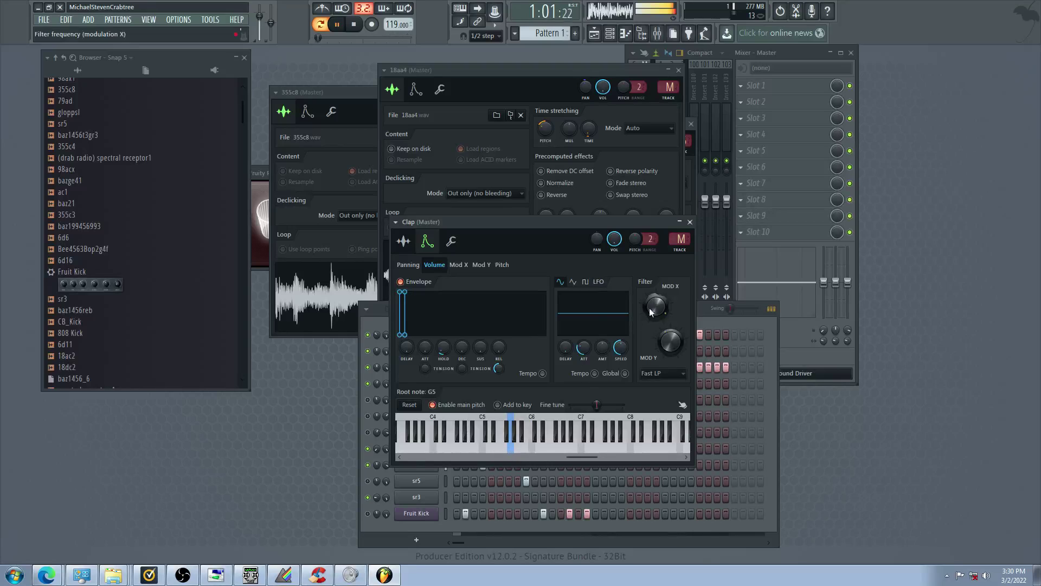
right_click(503, 433)
right_click(472, 434)
click(464, 431)
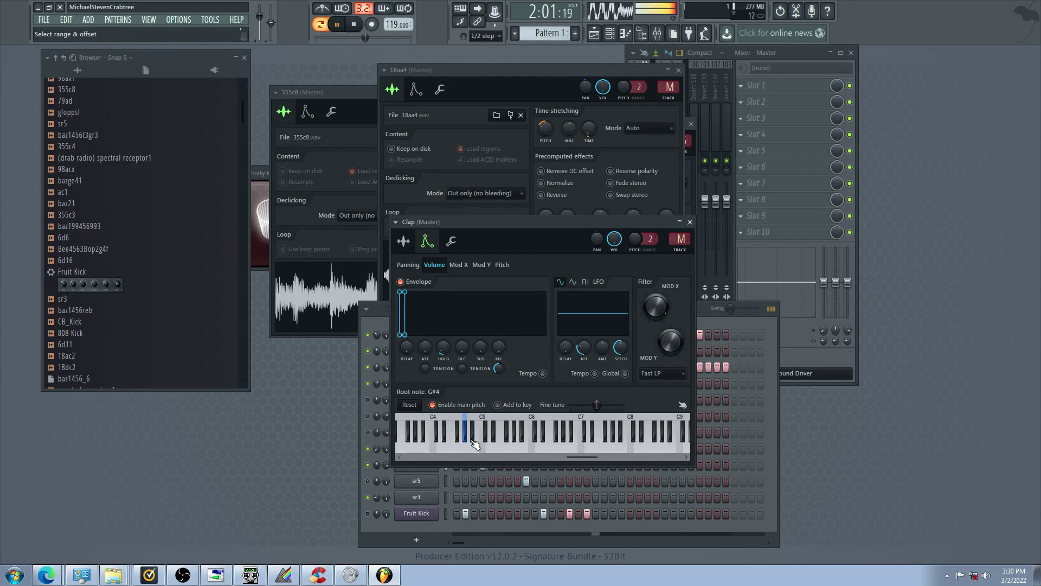
Add Clap hits on steps 21 and 29, and set the Clap channel's root note to D6
click(374, 487)
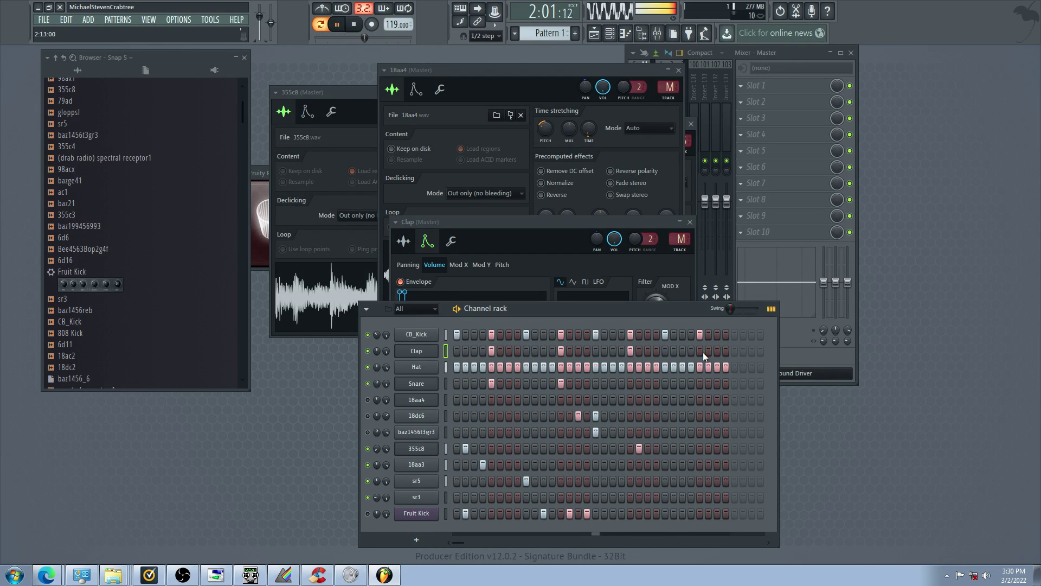
click(416, 351)
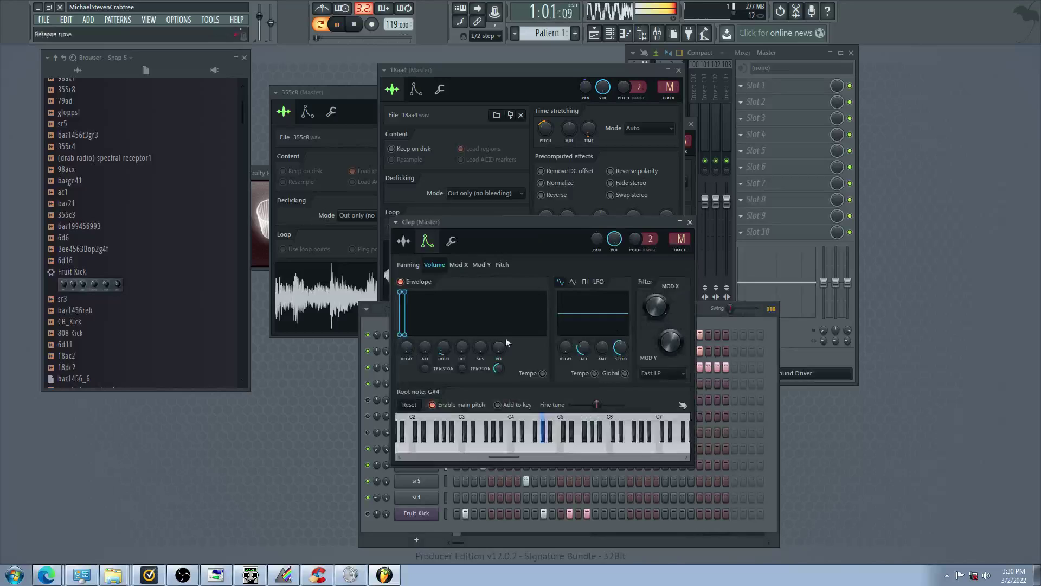
right_click(561, 431)
click(592, 431)
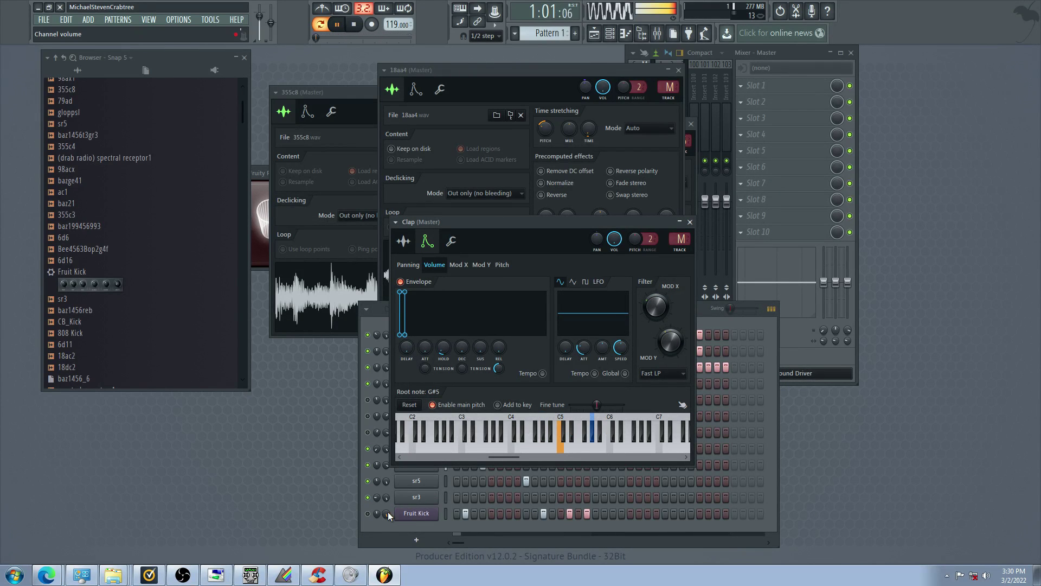
click(616, 443)
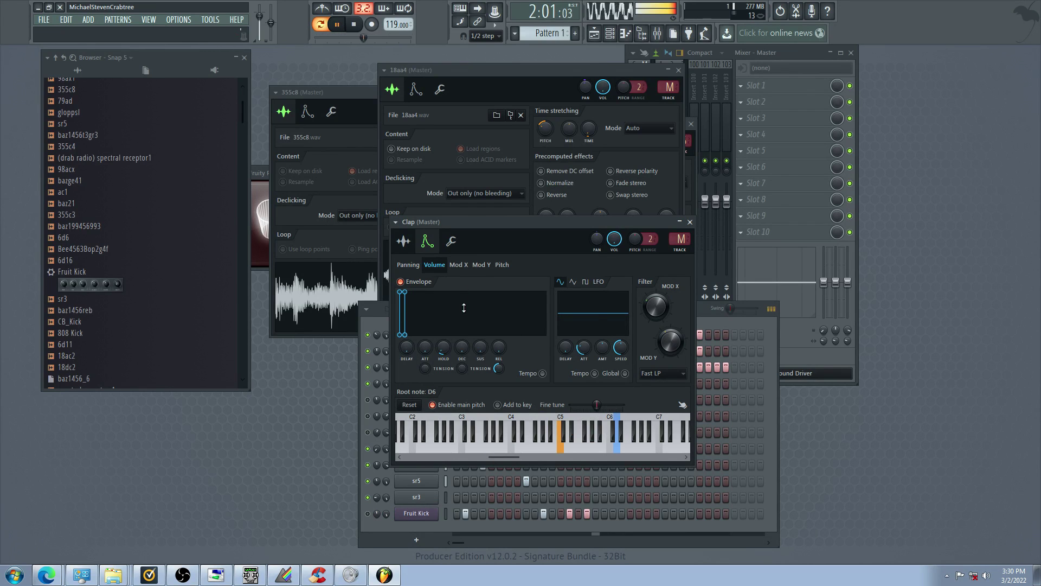
Unmute 18aa4, baz1456t3gr3 and Fruit Kick, and mute 355c8, 18aa3, sr5 and sr3
click(365, 422)
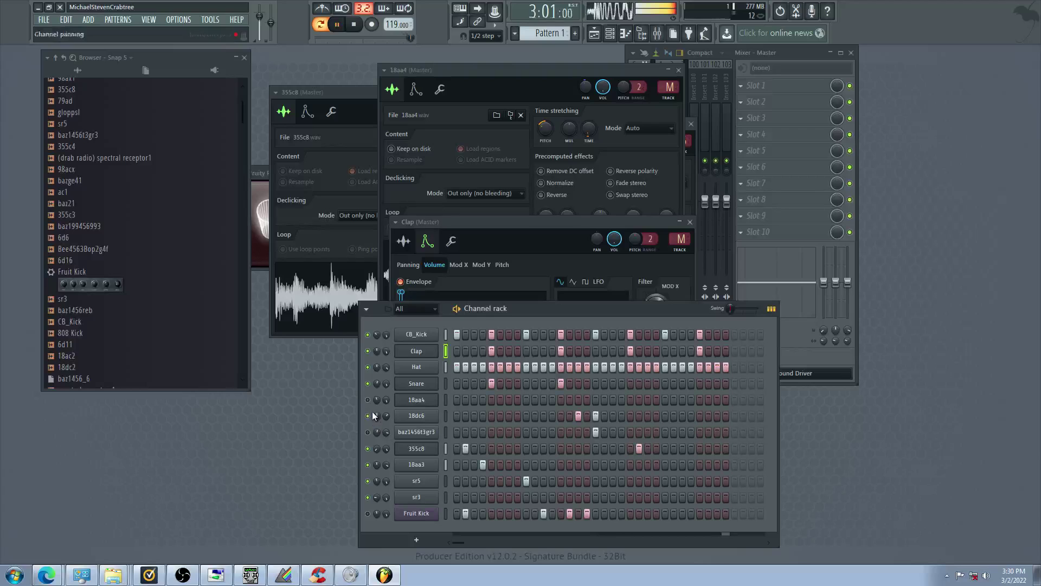
drag(374, 415, 374, 422)
click(369, 432)
click(369, 416)
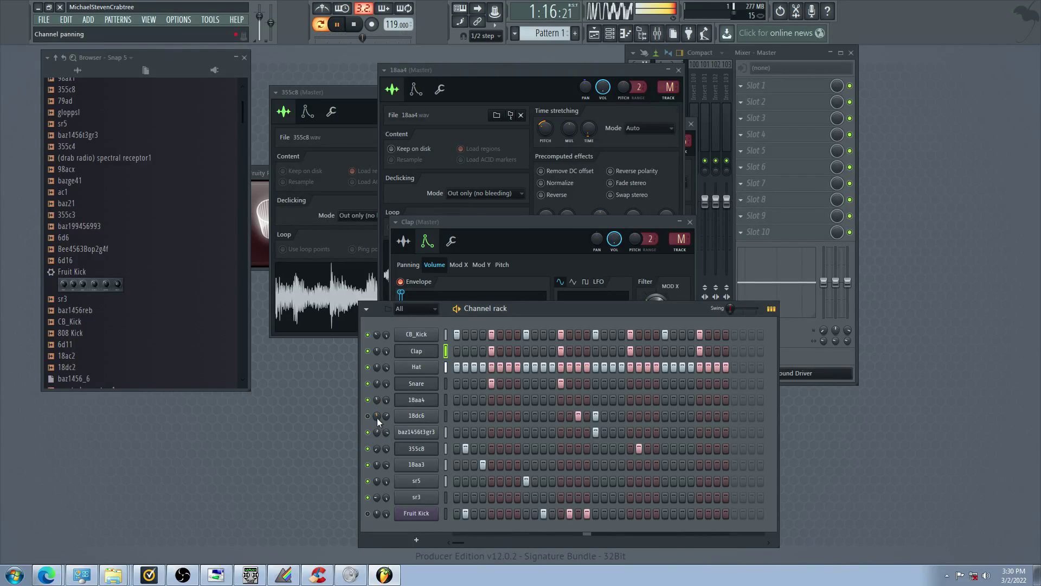
click(368, 448)
click(368, 464)
click(368, 514)
click(368, 481)
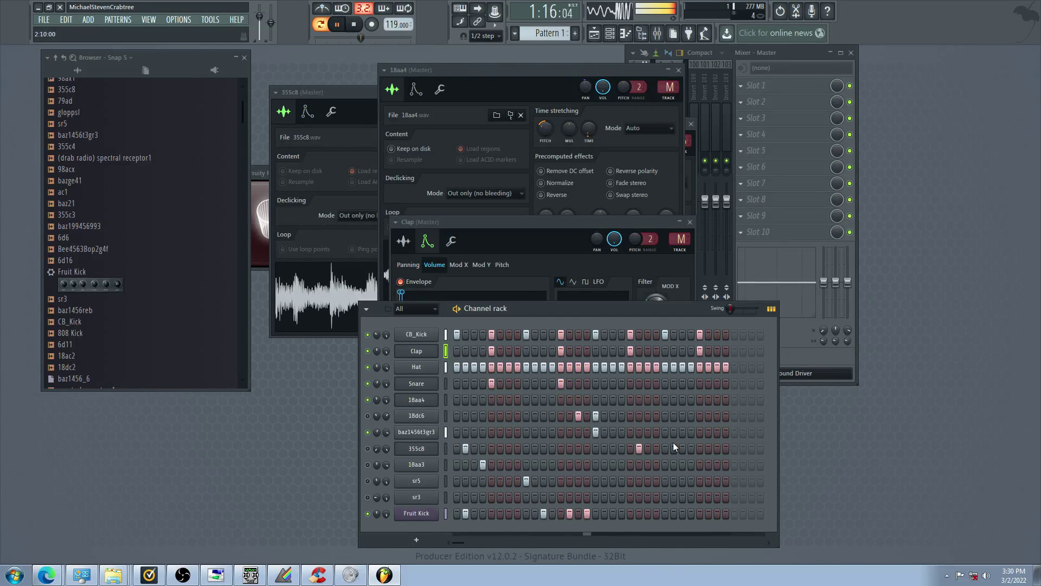
Try baz1456t3gr3 hits on step 23 and on step 1, removing each one again
click(648, 433)
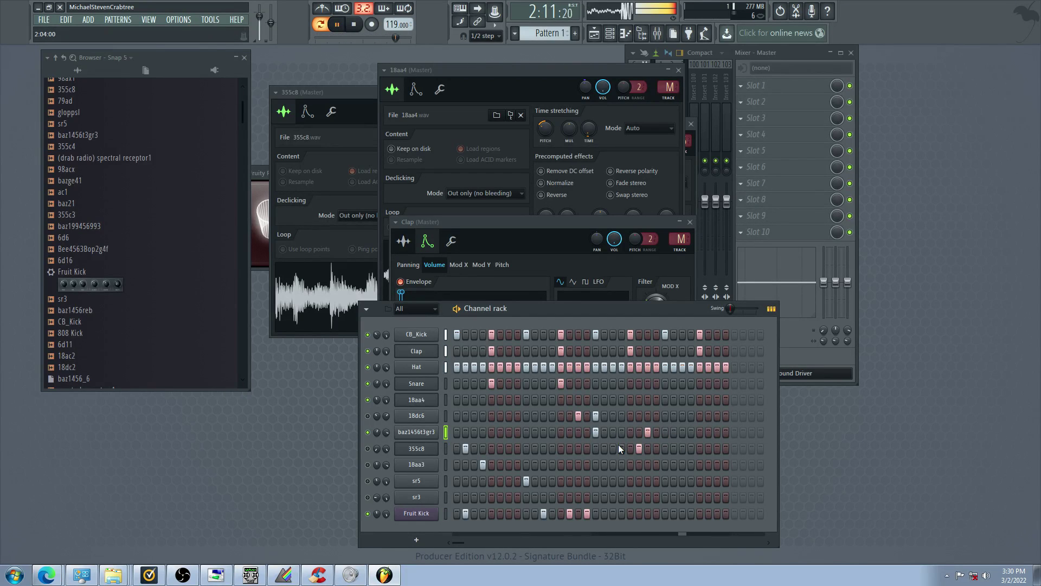
click(416, 430)
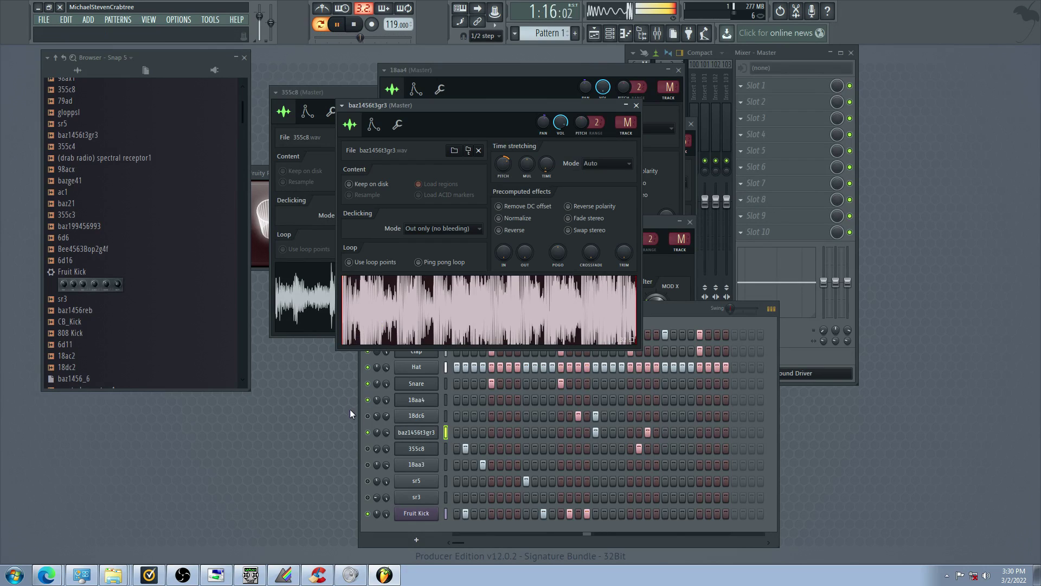
click(374, 425)
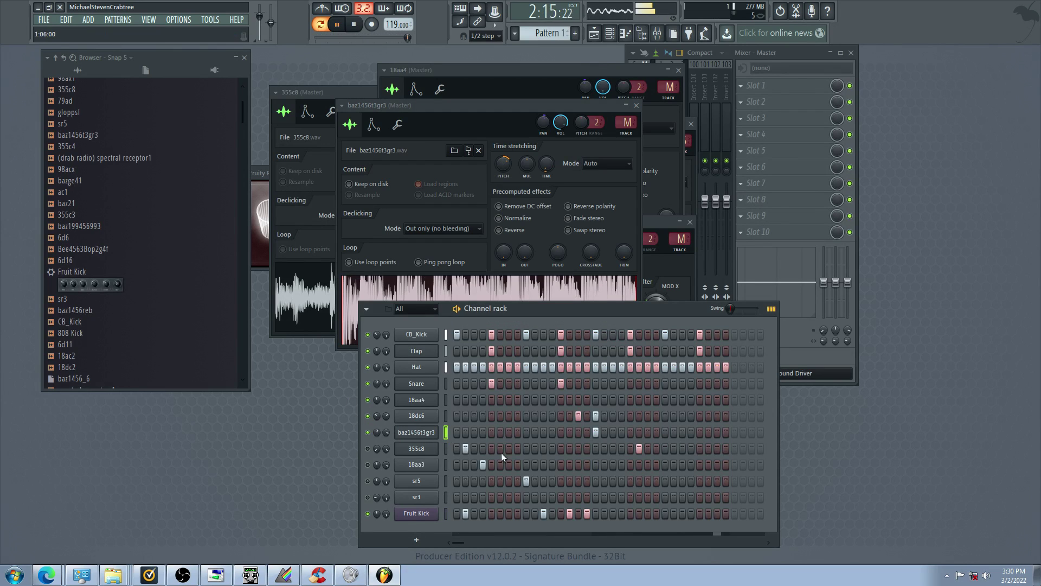
click(458, 432)
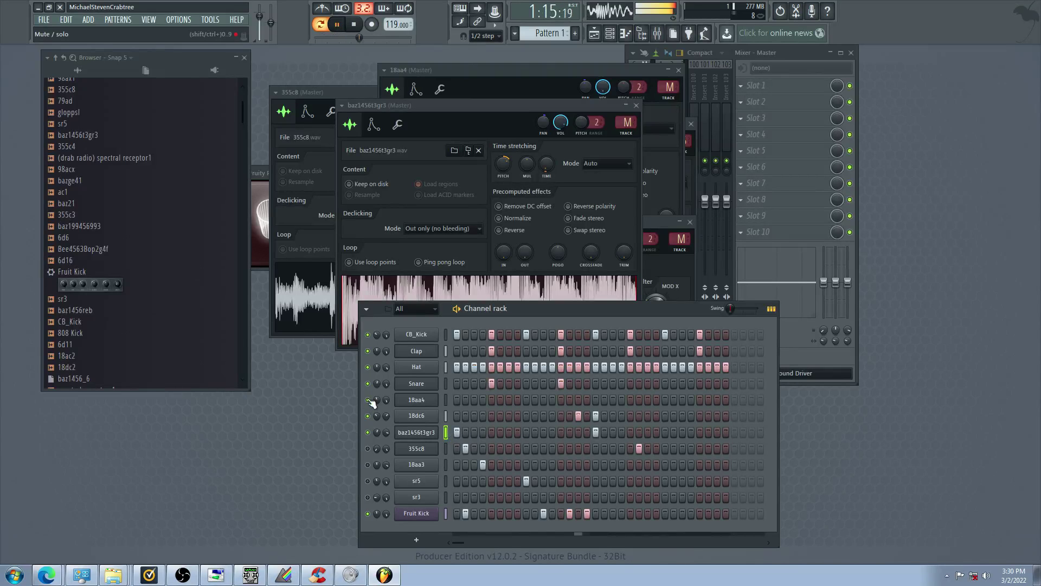
click(455, 432)
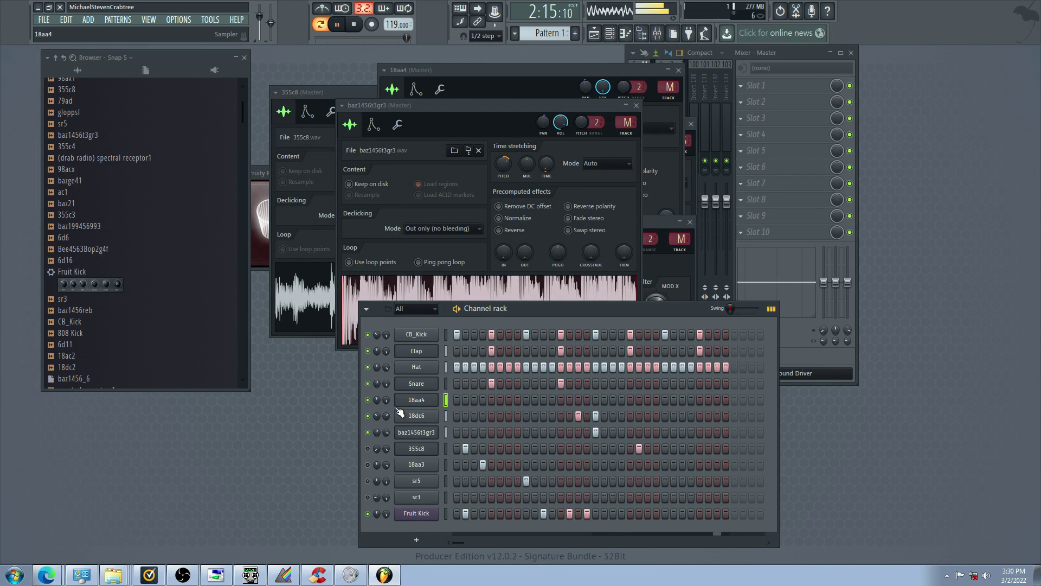
Mute 18aa4, baz1456t3gr3 and Fruit Kick, and unmute 355c8, 18aa3, sr5 and sr3
click(368, 401)
click(368, 432)
click(369, 465)
click(368, 465)
click(368, 497)
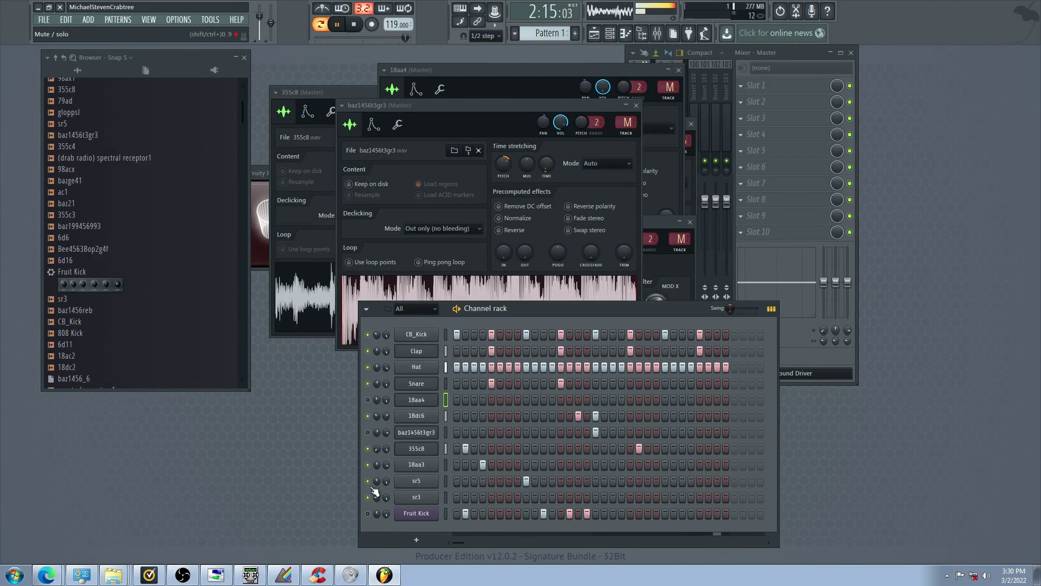
Fill 355c8 steps 24 to 31 with hits, mute 18dc6 and sr5, and unmute 18aa3 and Fruit Kick
click(415, 449)
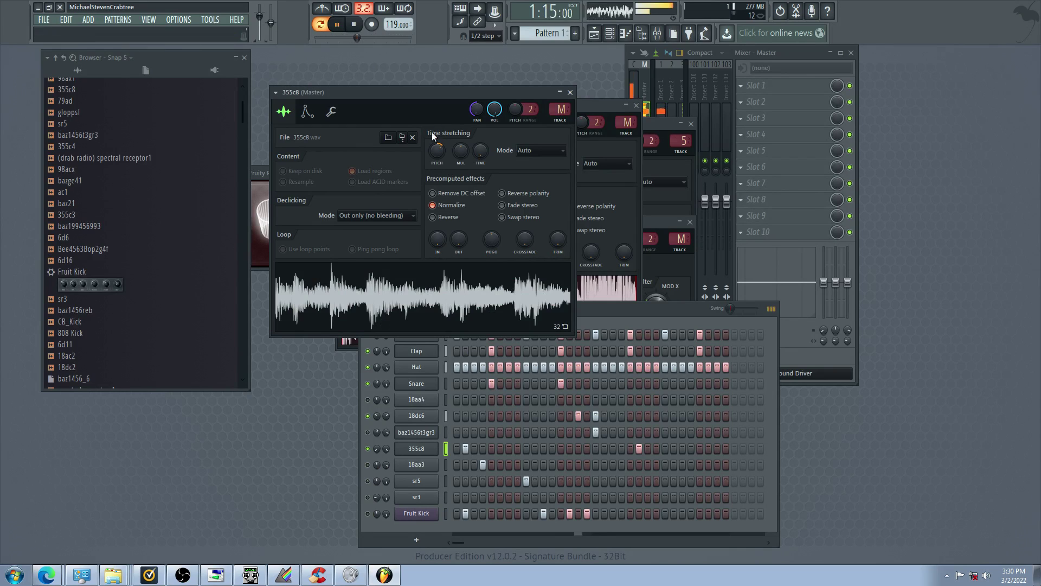
click(381, 435)
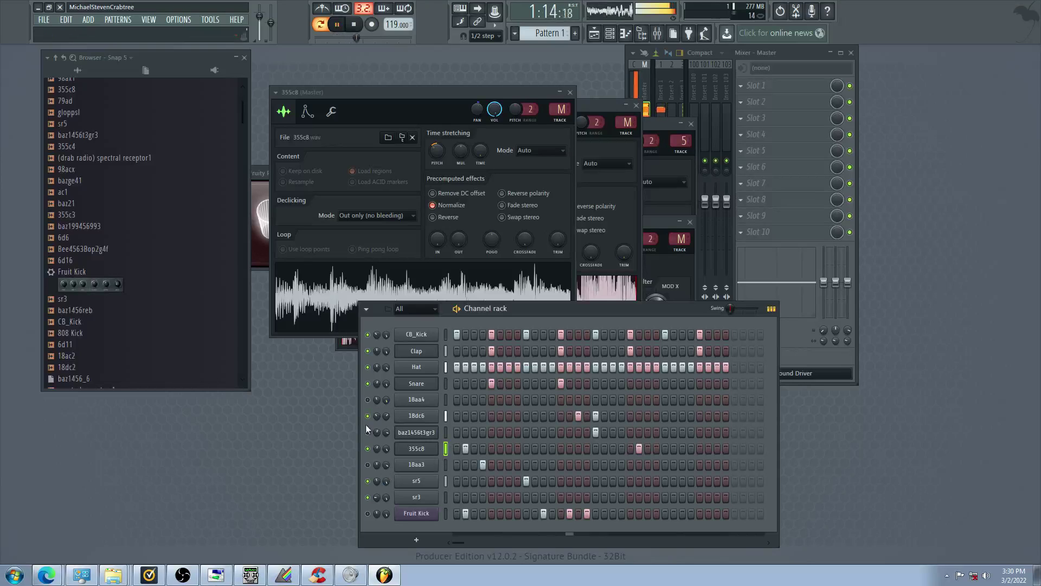
click(368, 465)
drag(657, 449, 718, 451)
click(368, 481)
click(368, 514)
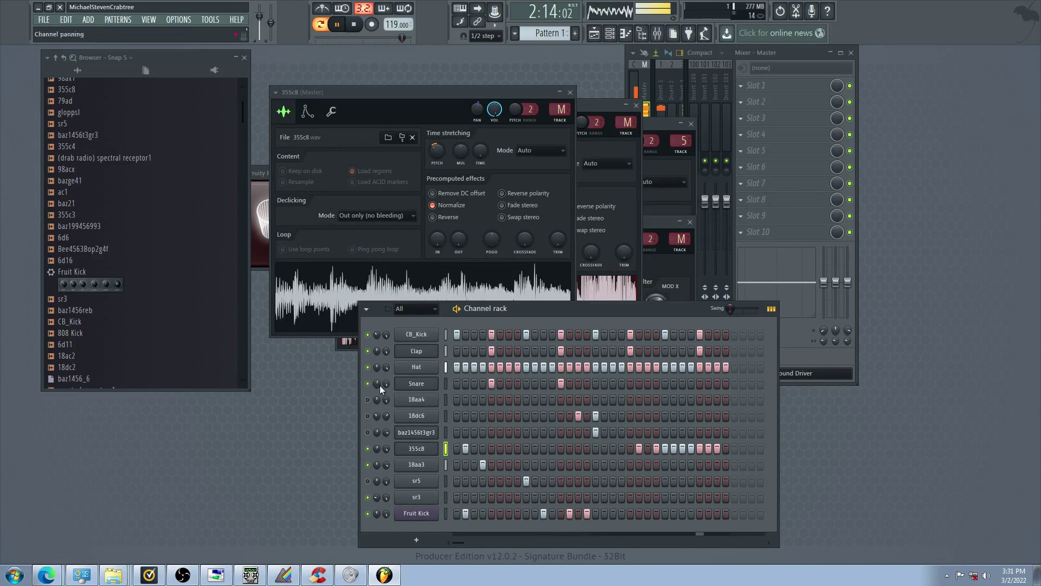
Try several root notes for the CB_Kick channel, including F#5, and settle on one just above C5
click(415, 335)
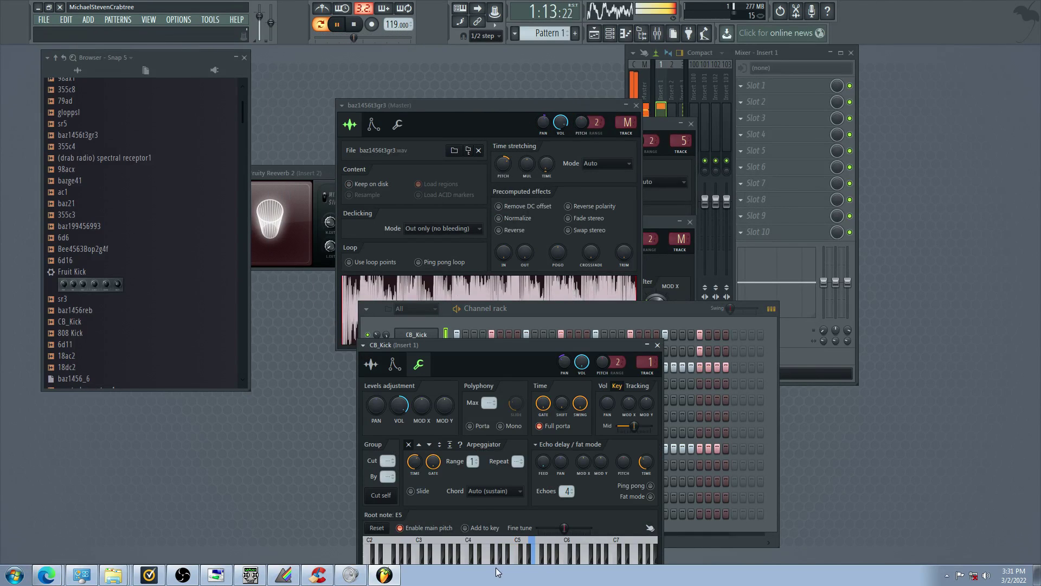
right_click(478, 558)
right_click(530, 556)
right_click(540, 557)
right_click(544, 554)
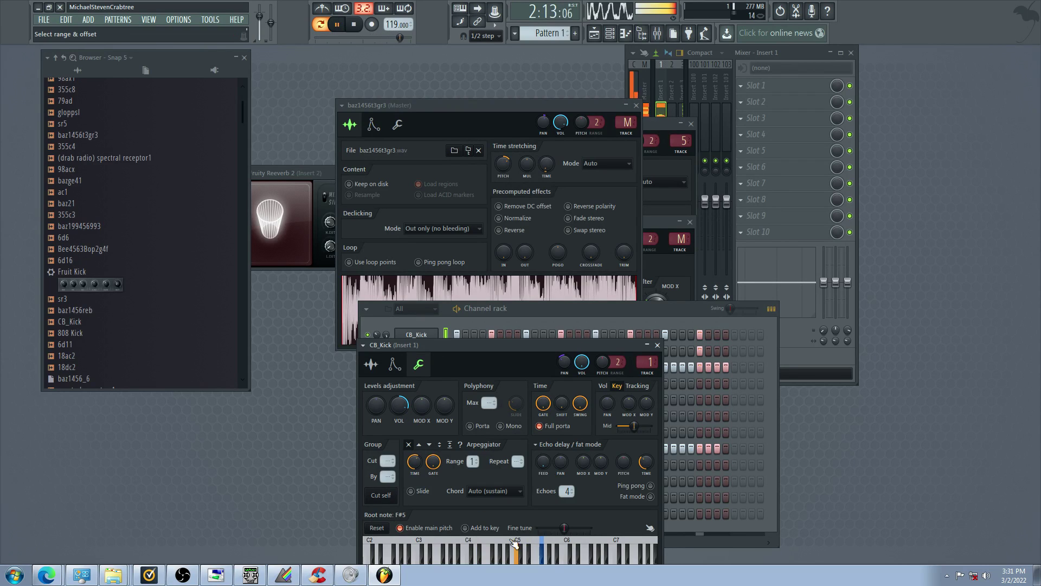
right_click(553, 557)
right_click(522, 555)
click(301, 476)
Mute 18aa3, Hat and sr3, unmute 18aa4 and sr5, and add sr5 hits on steps 1 and 7
click(368, 464)
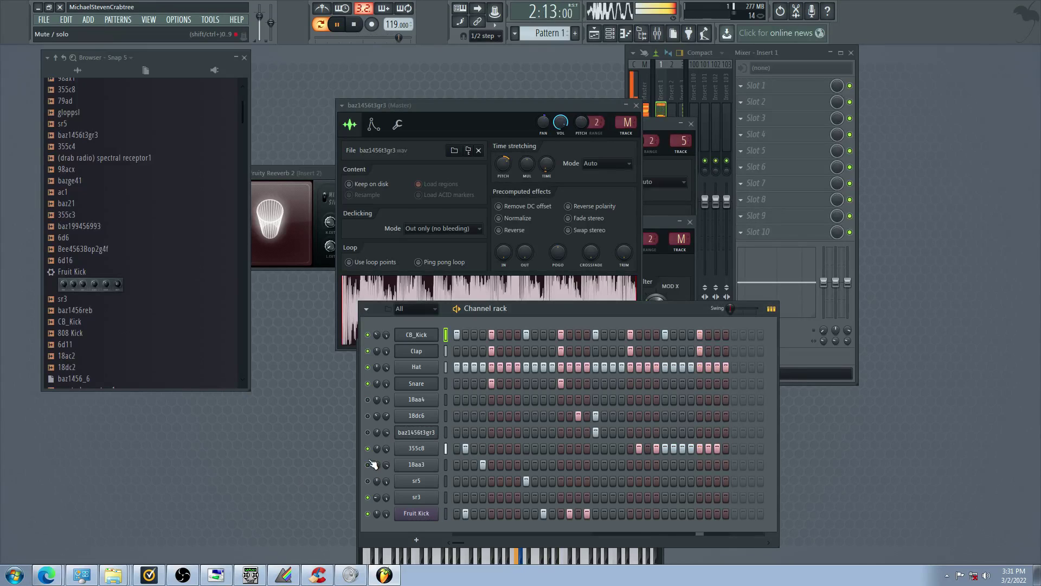
click(368, 399)
click(367, 367)
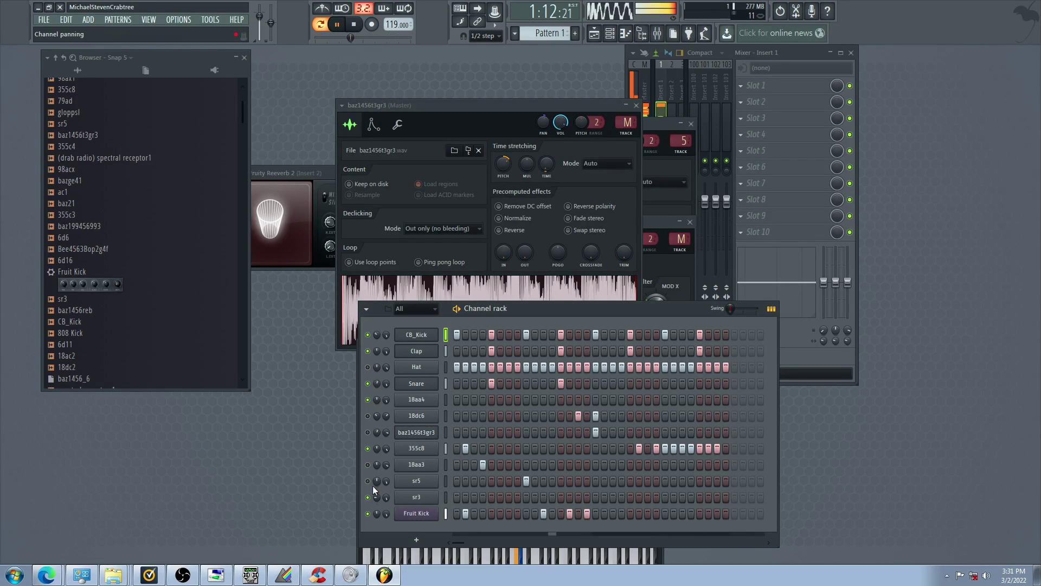
click(458, 481)
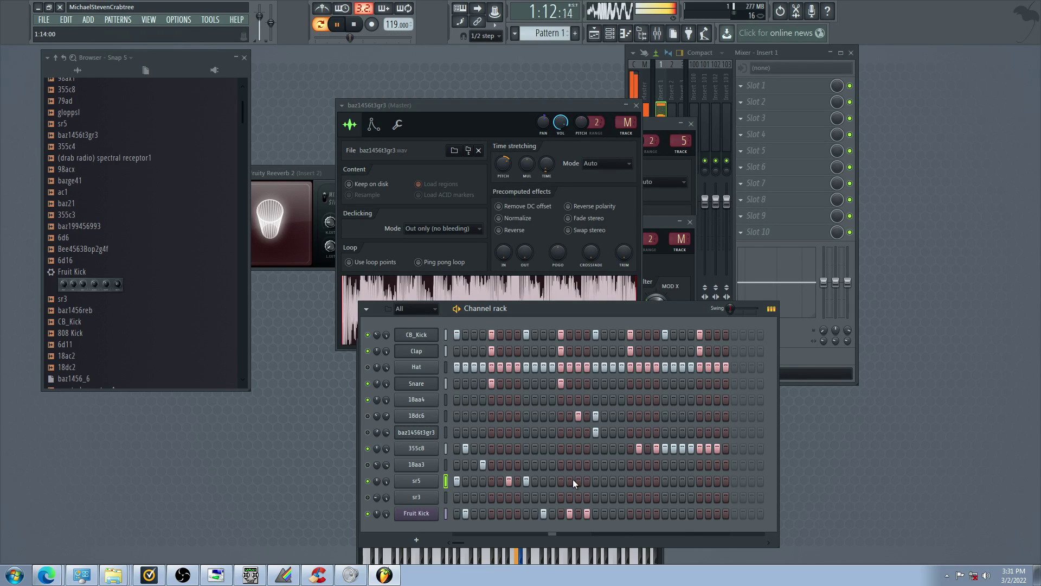
Lower the sustain of the sr5 volume envelope and raise the sample's time-stretching pitch
click(417, 481)
drag(467, 318, 468, 322)
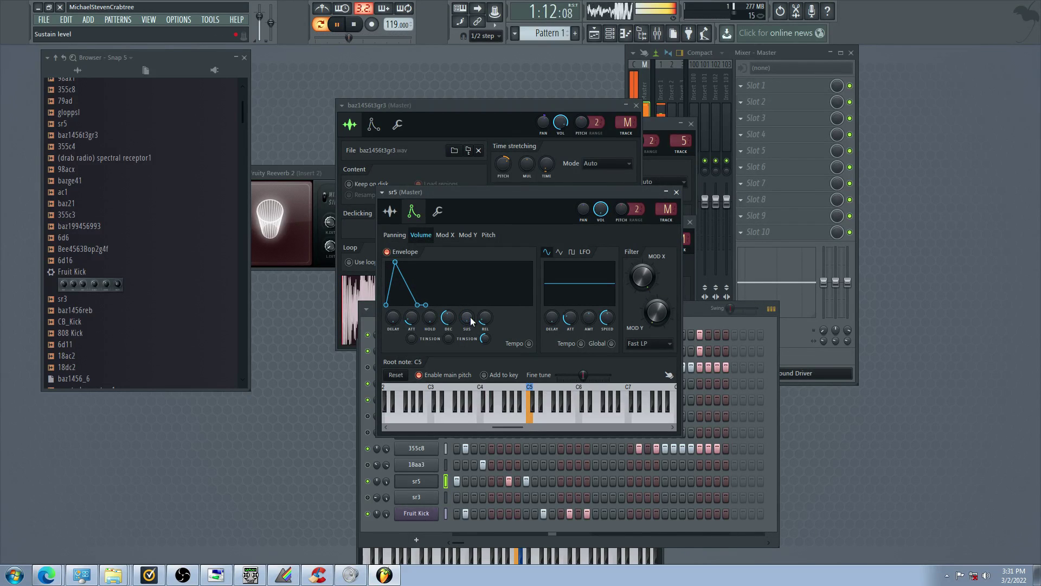
click(390, 211)
drag(539, 252, 538, 239)
Mute 355c8 and add sr5 hits on steps 12, 14, 17, 20, 23, 26, 28 and 29
click(369, 449)
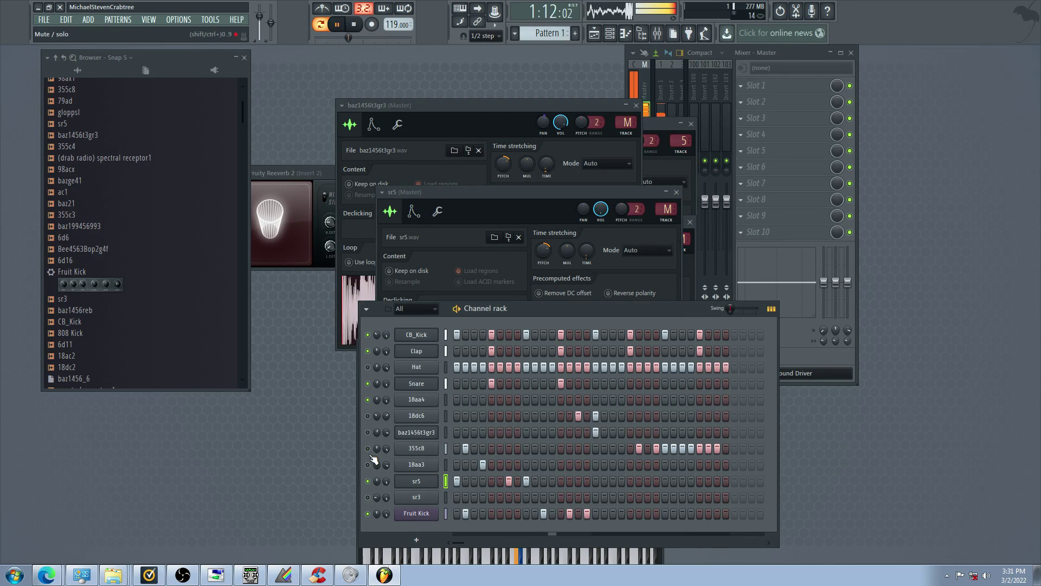
click(550, 482)
click(571, 481)
click(596, 480)
click(622, 482)
click(647, 481)
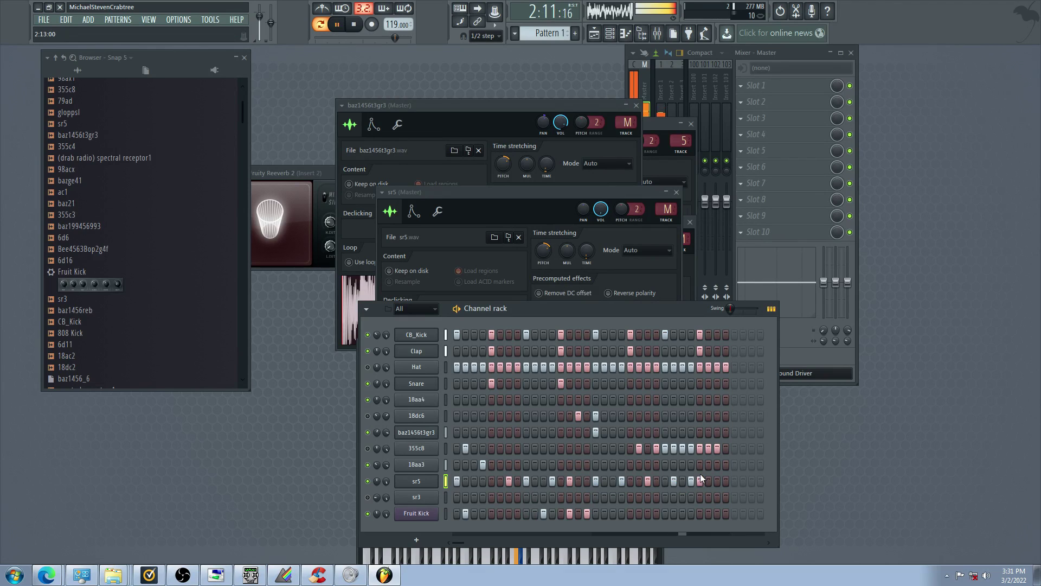
Mute Clap, Hat, Snare, baz1456t3gr3 and 18aa3, unmute 355c8, and try 18dc6 before muting it again
click(369, 367)
click(367, 383)
click(368, 367)
click(368, 351)
click(369, 416)
click(369, 432)
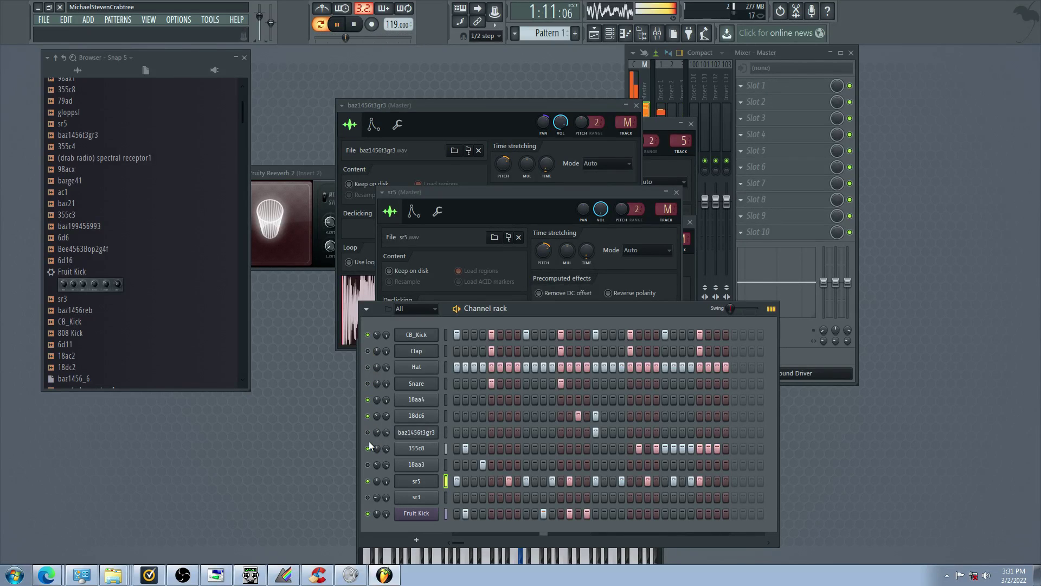
click(369, 416)
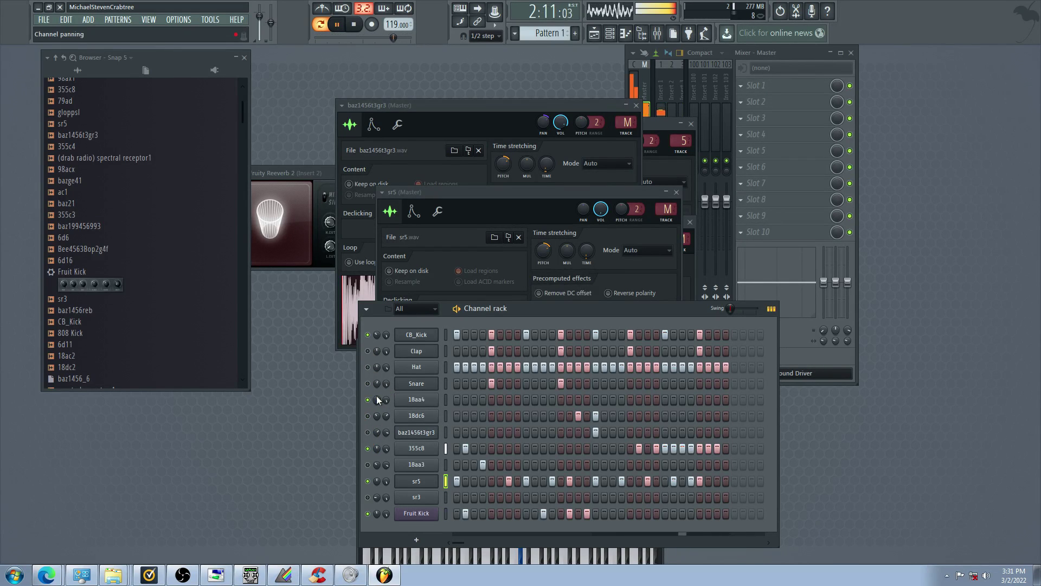
Try root notes G#4, G#3 and A4 for the CB_Kick channel and settle on F#4
click(416, 335)
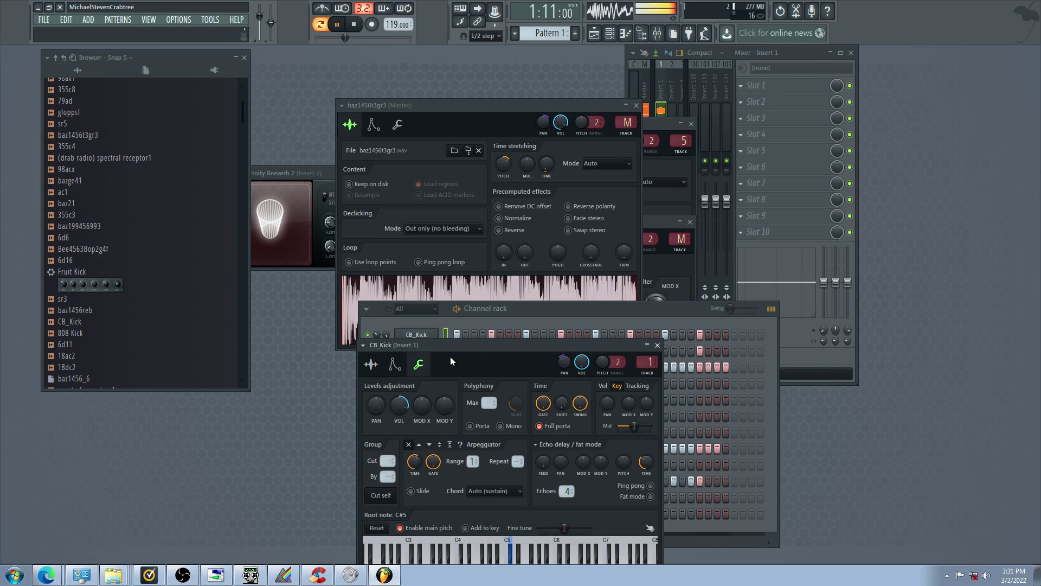
drag(457, 346, 466, 244)
right_click(494, 455)
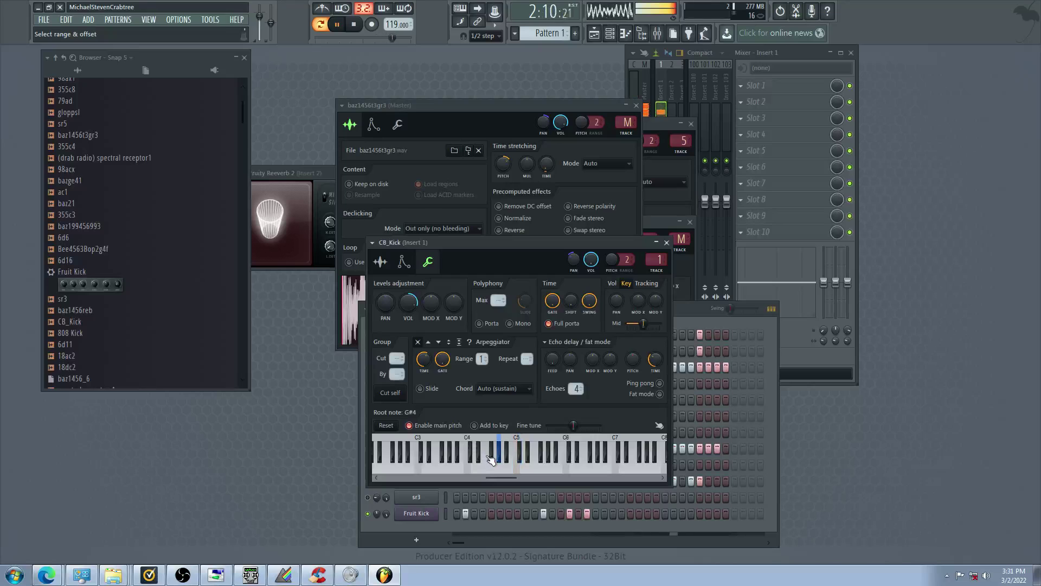
right_click(465, 456)
right_click(449, 454)
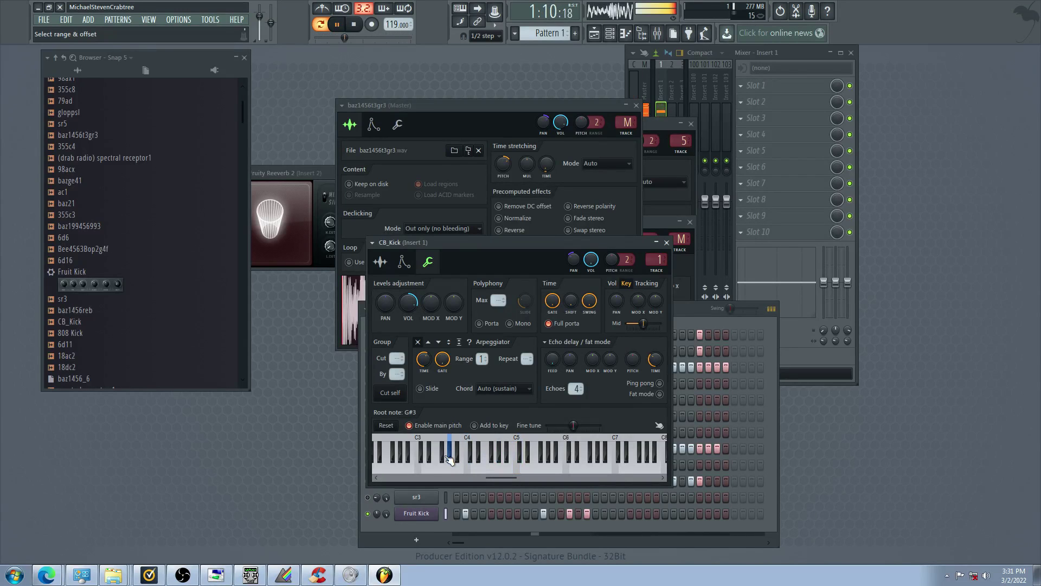
right_click(491, 459)
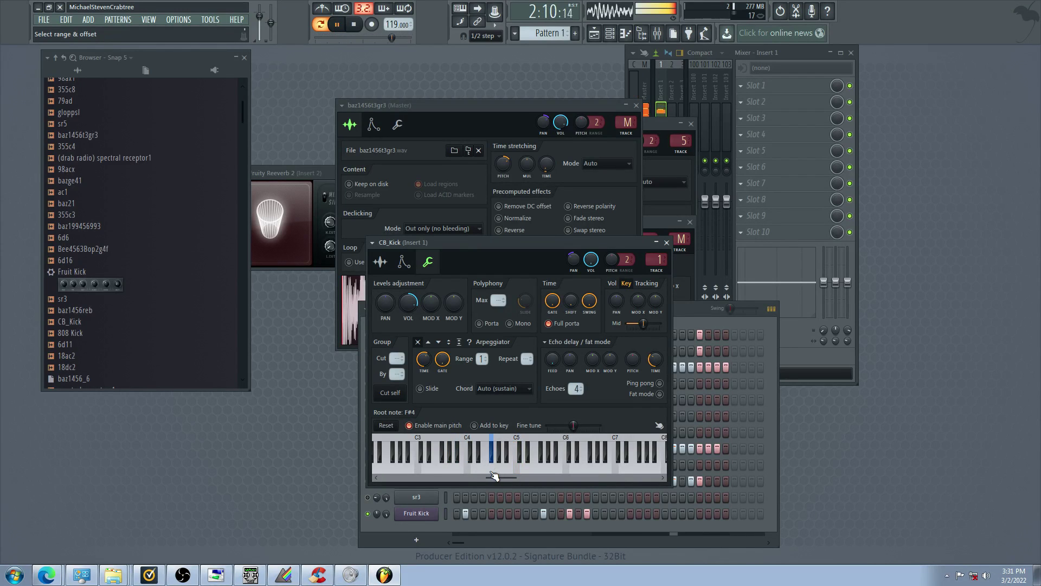
right_click(502, 459)
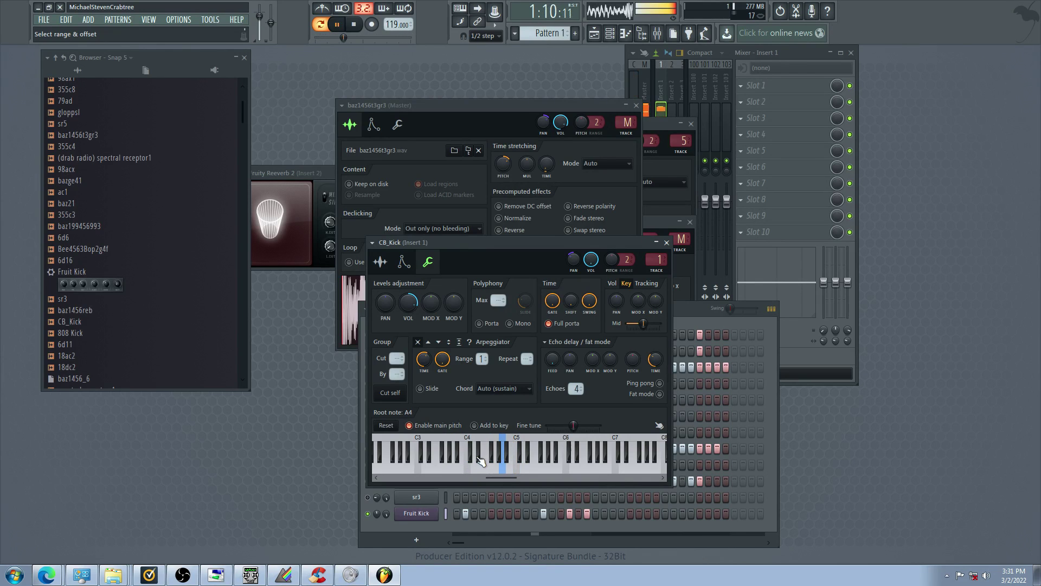
right_click(491, 458)
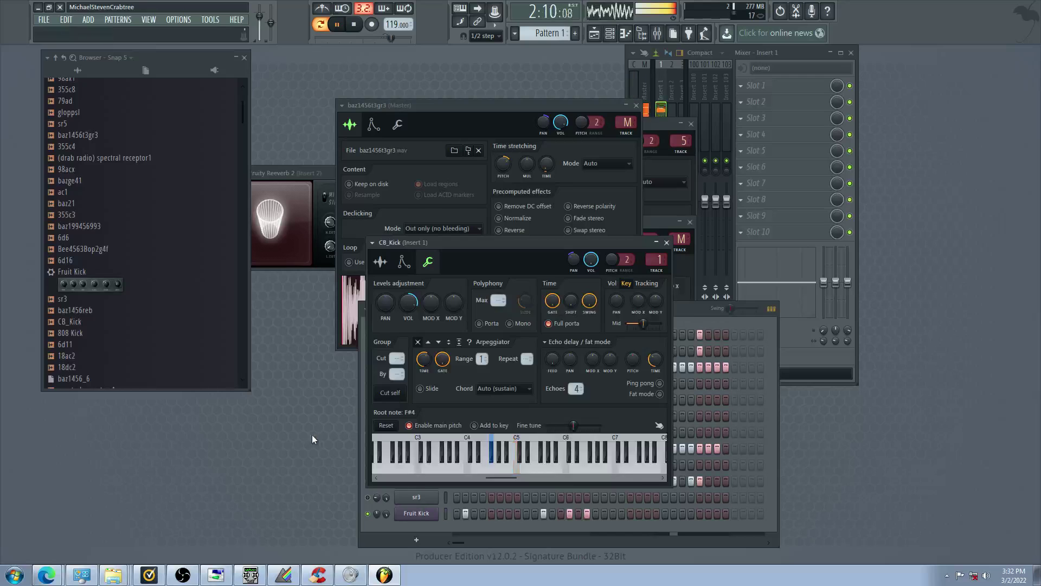
Reduce CB_Kick to hits on steps 1 and 7, unmute baz1456t3gr3 and 18aa3, and mute sr5 and Fruit Kick
click(362, 420)
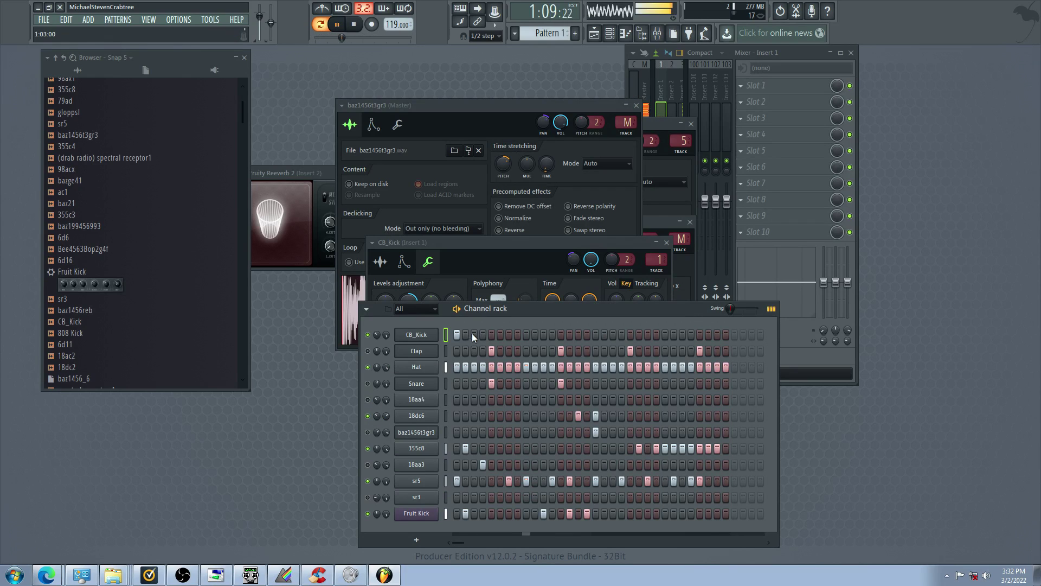
click(508, 335)
click(369, 433)
click(368, 448)
click(368, 465)
click(368, 481)
click(369, 513)
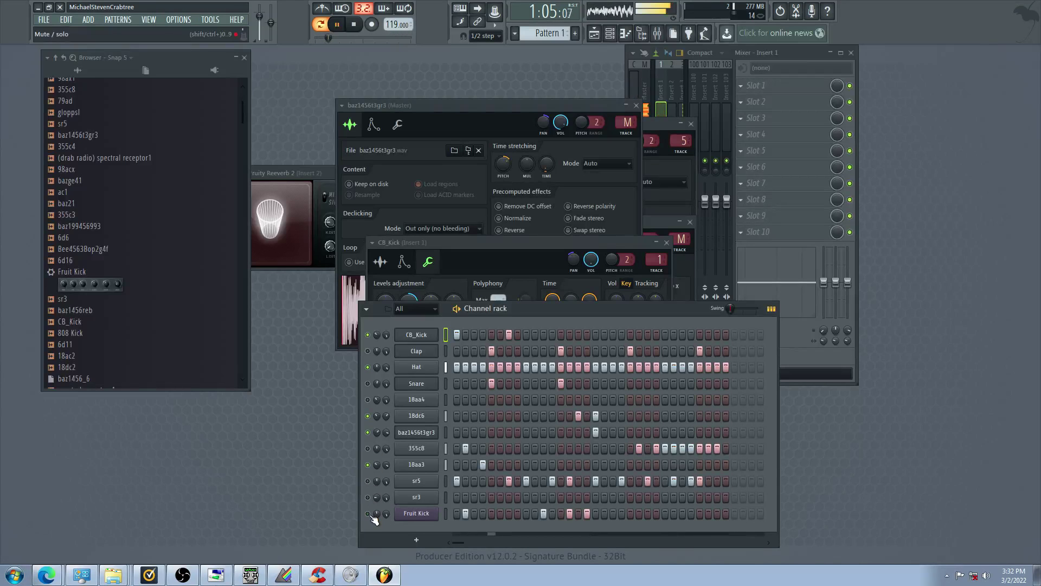
click(369, 449)
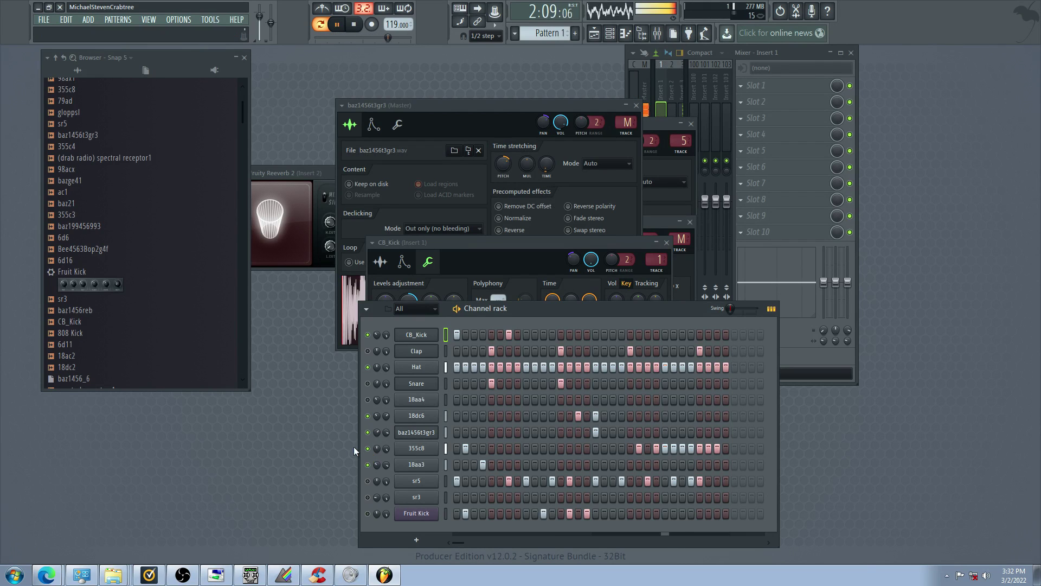
Mute baz1456t3gr3 and 18dc6, unmute 18aa4, and add an 18aa4 hit on step 1
click(368, 433)
click(368, 416)
click(368, 400)
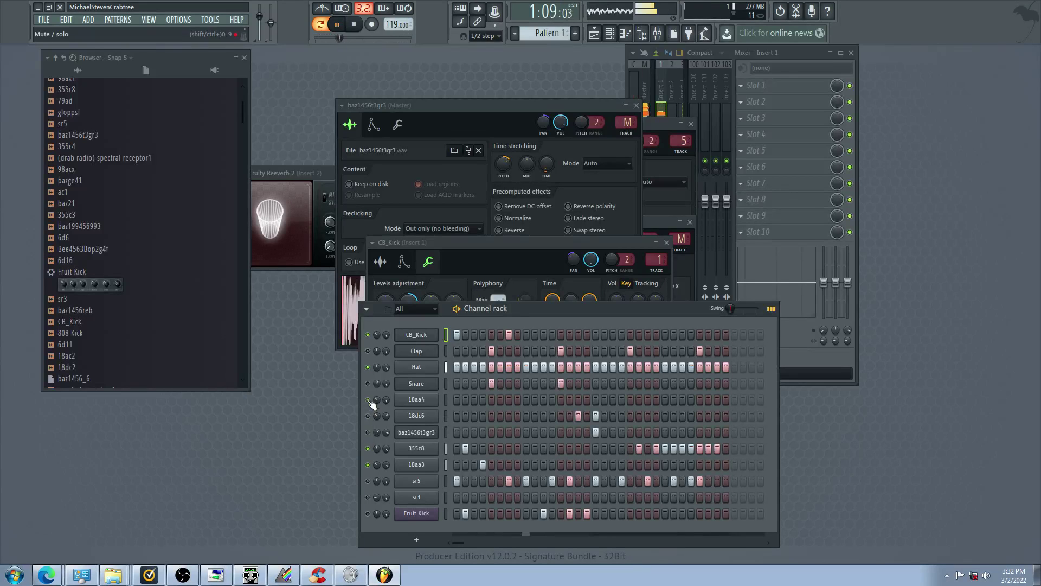
click(458, 400)
Mute 18aa3 and audition the beat with 355c8 and sr5 switched in and out
click(368, 448)
click(368, 465)
click(368, 481)
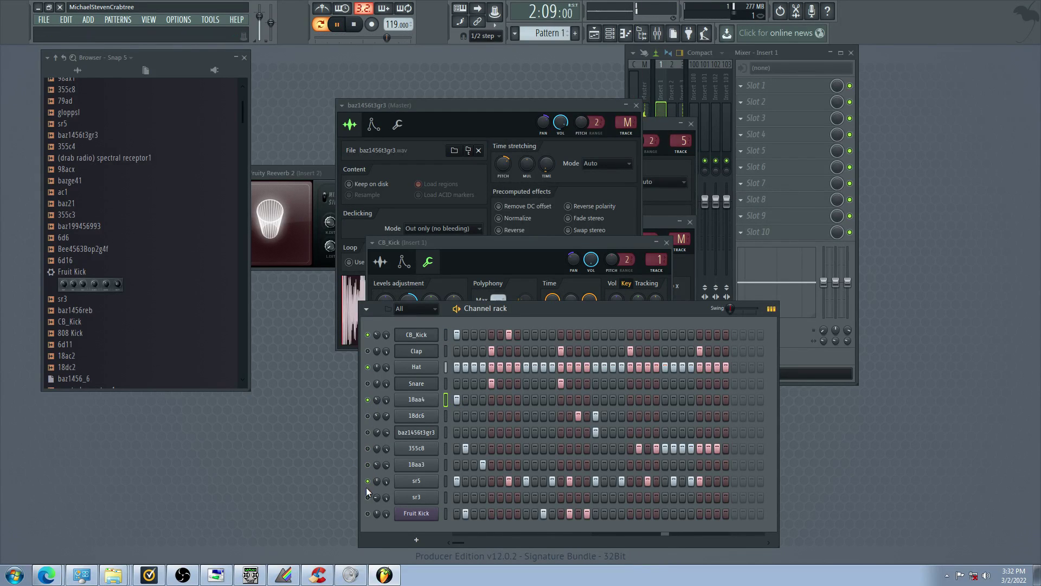
click(368, 449)
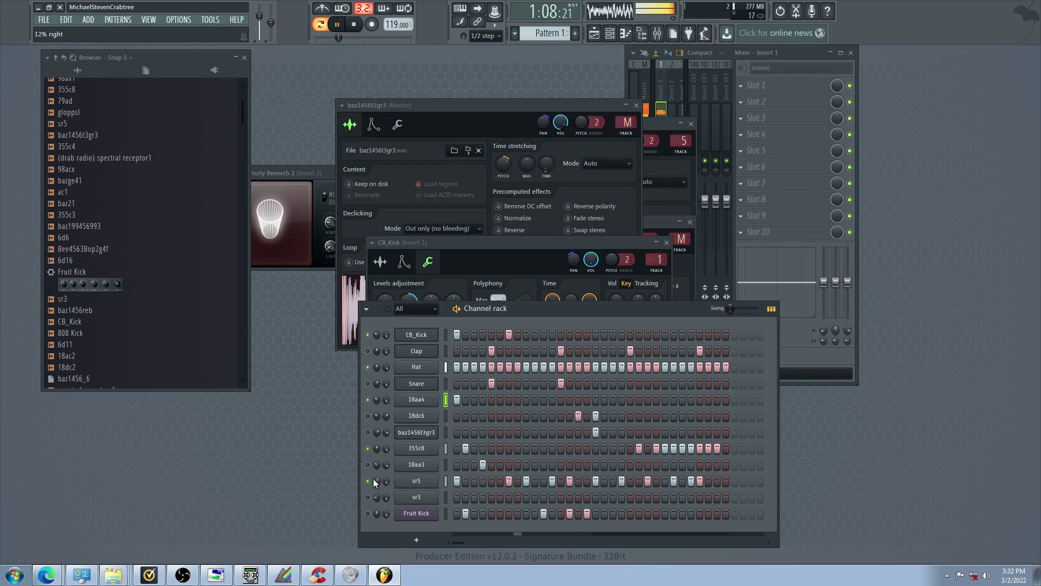
click(368, 481)
click(368, 449)
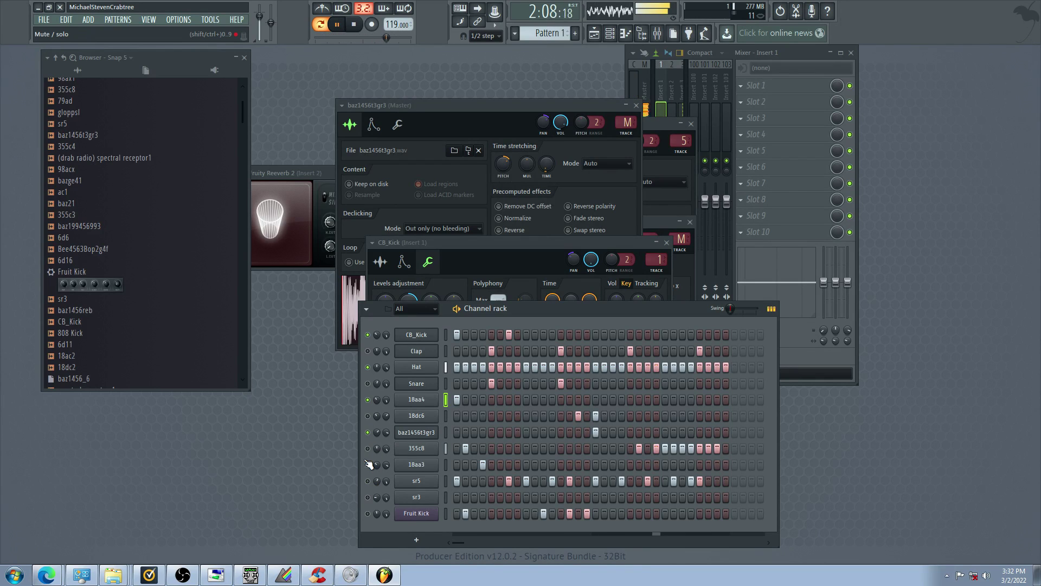
Mute baz1456t3gr3, Hat and CB_Kick, unmute 18dc6, and try Clap and Snare before muting both again
click(368, 432)
click(368, 416)
click(367, 384)
click(368, 367)
click(370, 349)
click(369, 336)
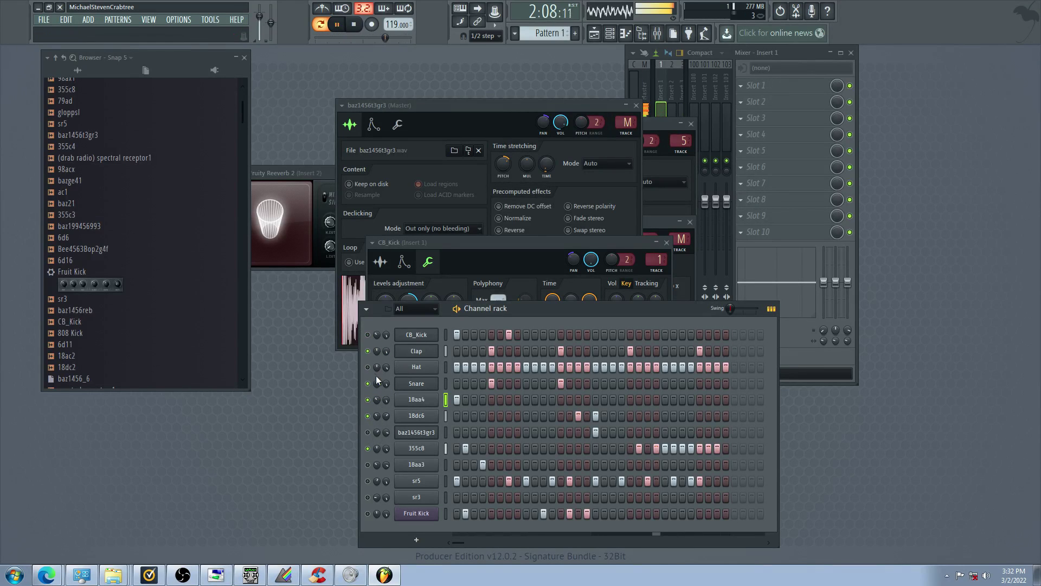
click(368, 350)
click(368, 383)
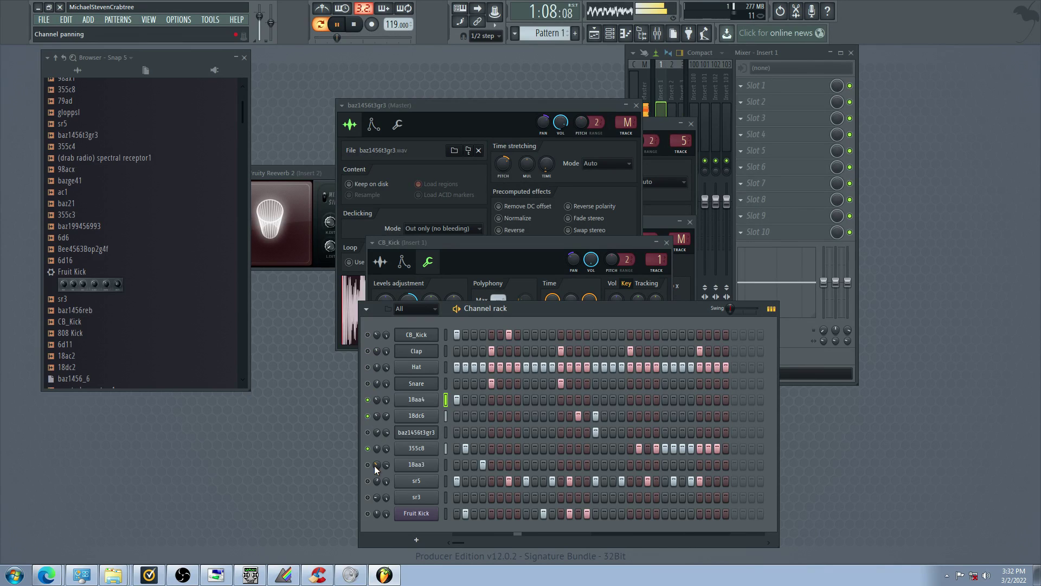
Unmute 18aa3 and remove the 355c8 hits on steps 26, 28 and 30, keeping 355c8 unmuted
click(368, 448)
click(368, 464)
click(691, 450)
click(708, 451)
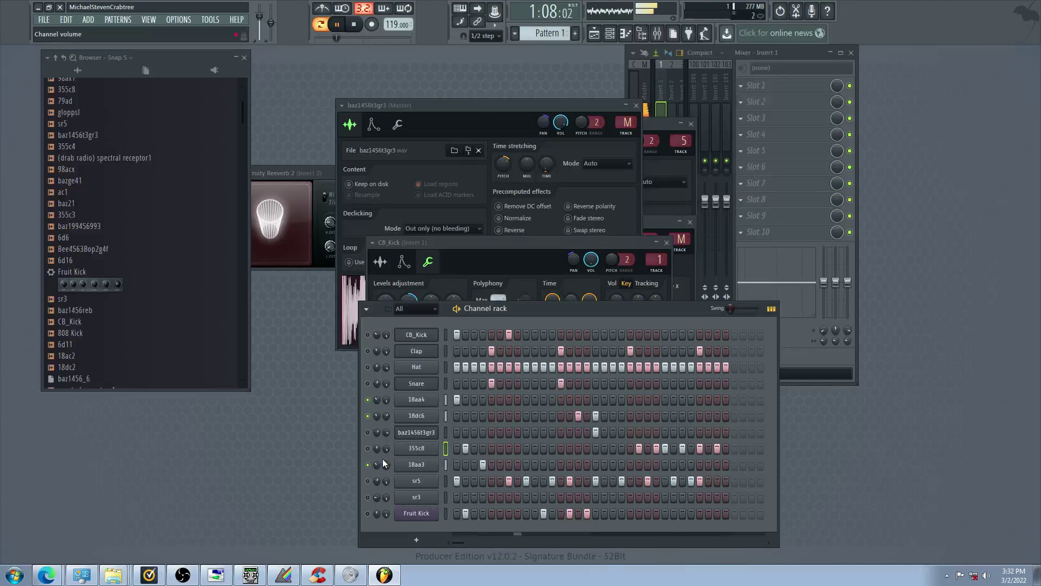
click(368, 448)
Raise the time-stretching pitch of the 355c8 sample, mute 18aa3, and unmute sr3 and sr5
click(416, 448)
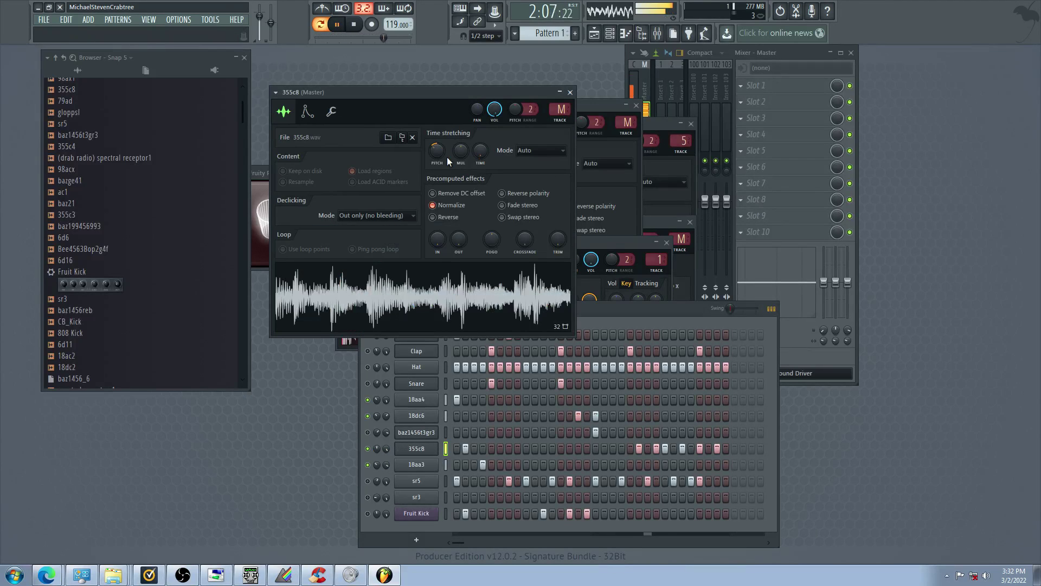
drag(435, 153, 435, 140)
click(368, 465)
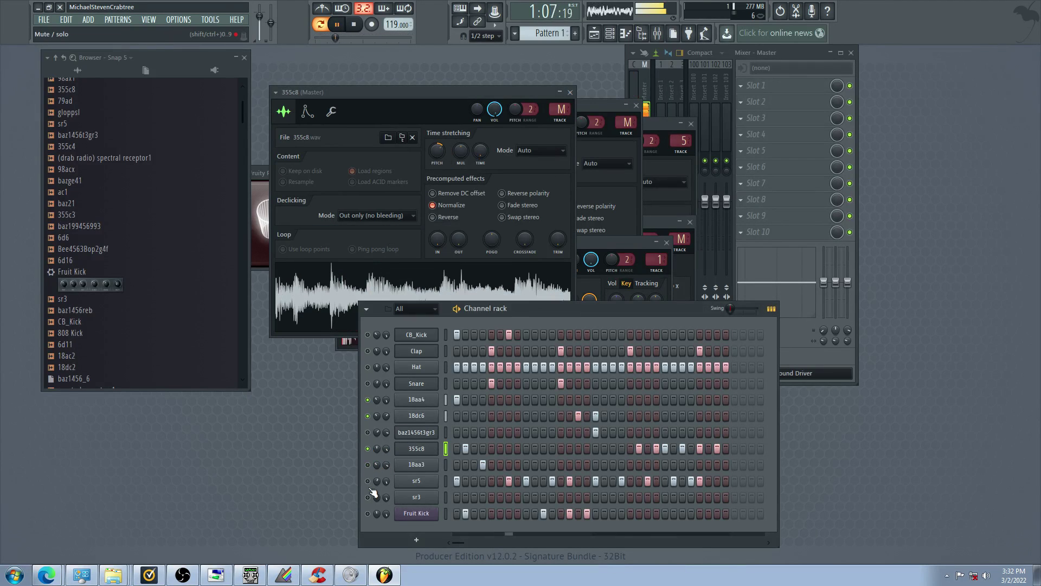
click(368, 497)
click(368, 480)
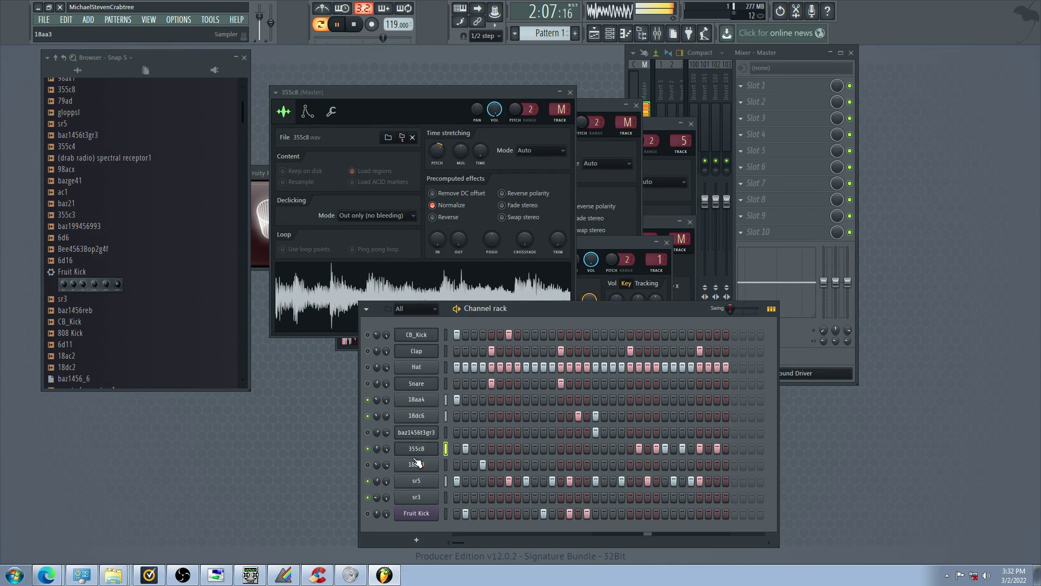
Restore the 355c8 hits on steps 26 and 28, lower the sample's time-stretching pitch, and mute 18dc6
click(690, 448)
click(434, 190)
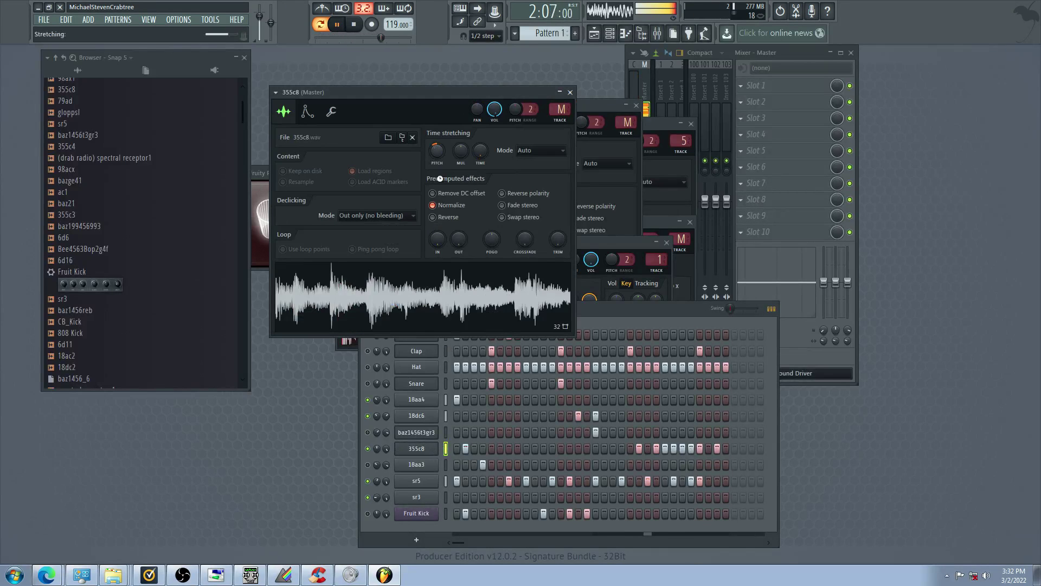
click(379, 419)
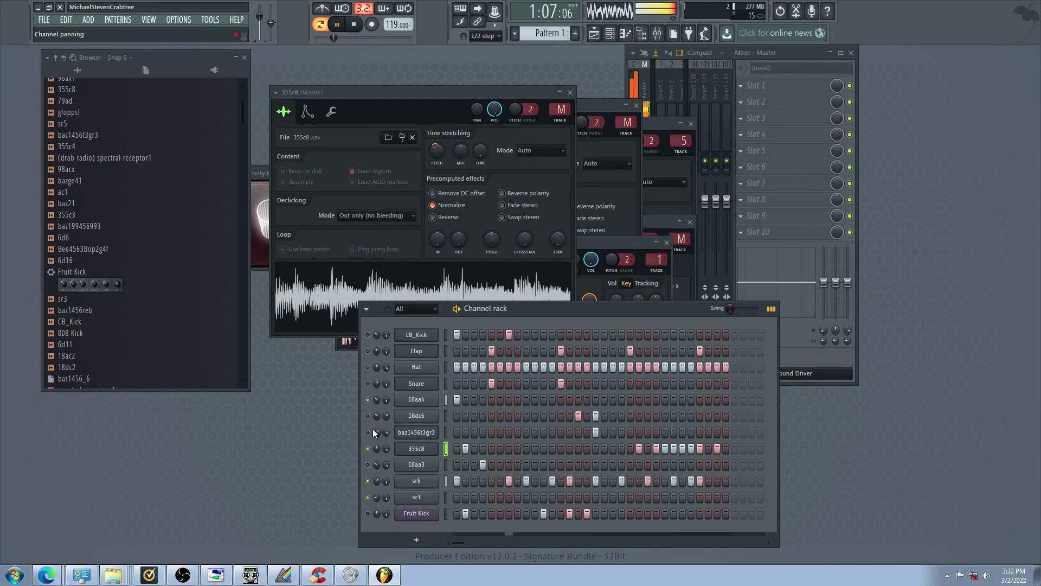
Unmute CB_Kick, Clap, Hat and Snare, and mute 18aa4, baz1456t3gr3 and 355c8
click(369, 384)
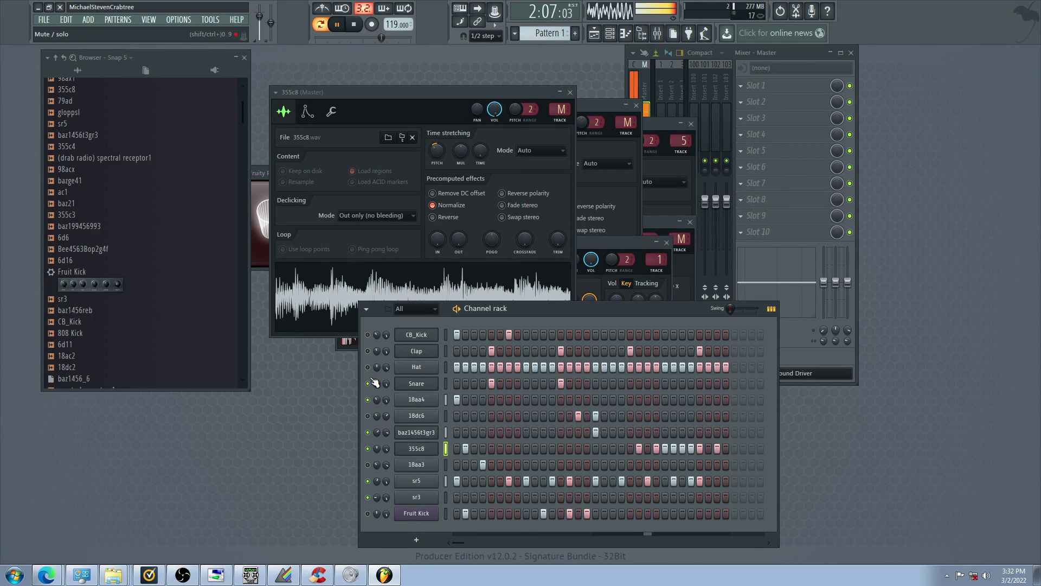
click(369, 367)
click(368, 351)
click(369, 334)
click(367, 400)
click(369, 416)
click(368, 432)
click(368, 449)
click(367, 416)
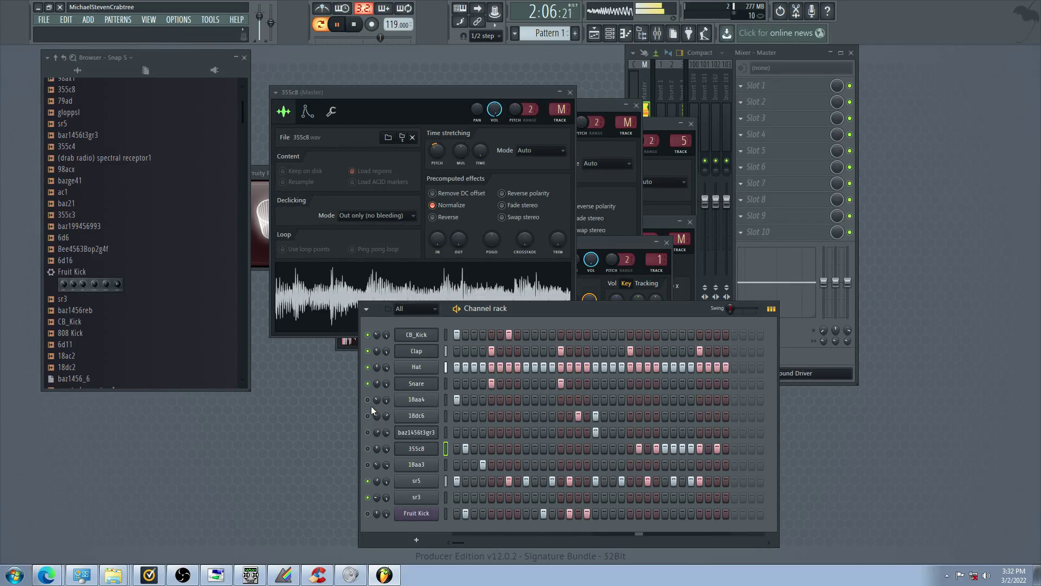
Unmute 18aa4, baz1456t3gr3 and 355c8, and move the first 355c8 hit from step 2 to step 1
click(368, 400)
click(368, 416)
click(368, 433)
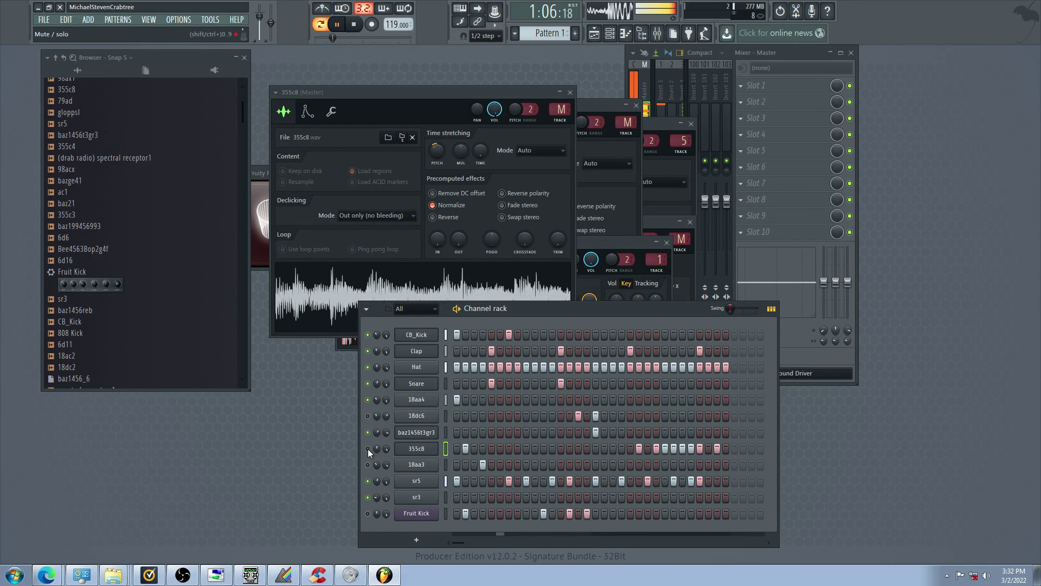
click(369, 465)
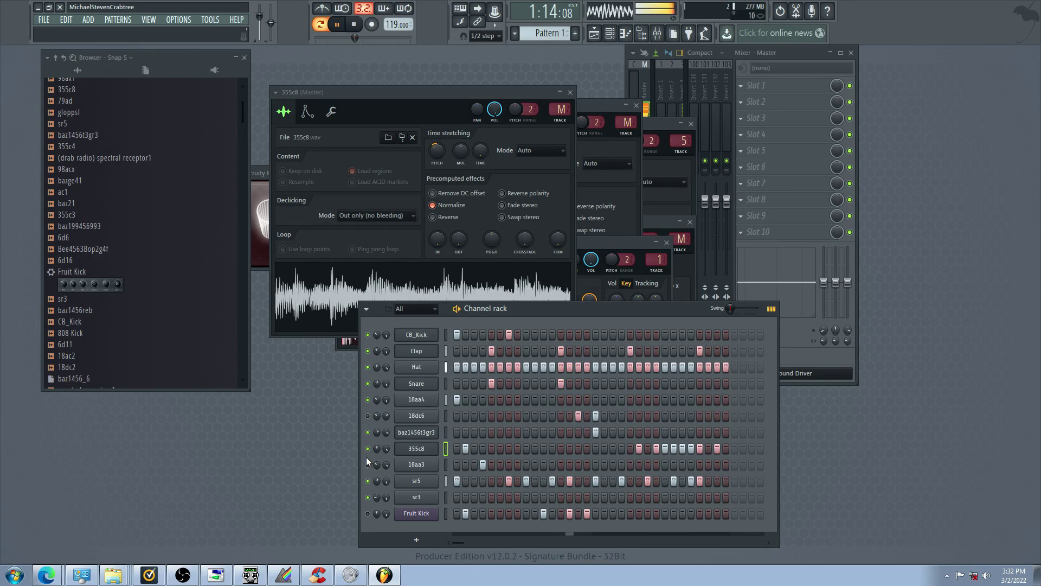
click(457, 448)
click(464, 449)
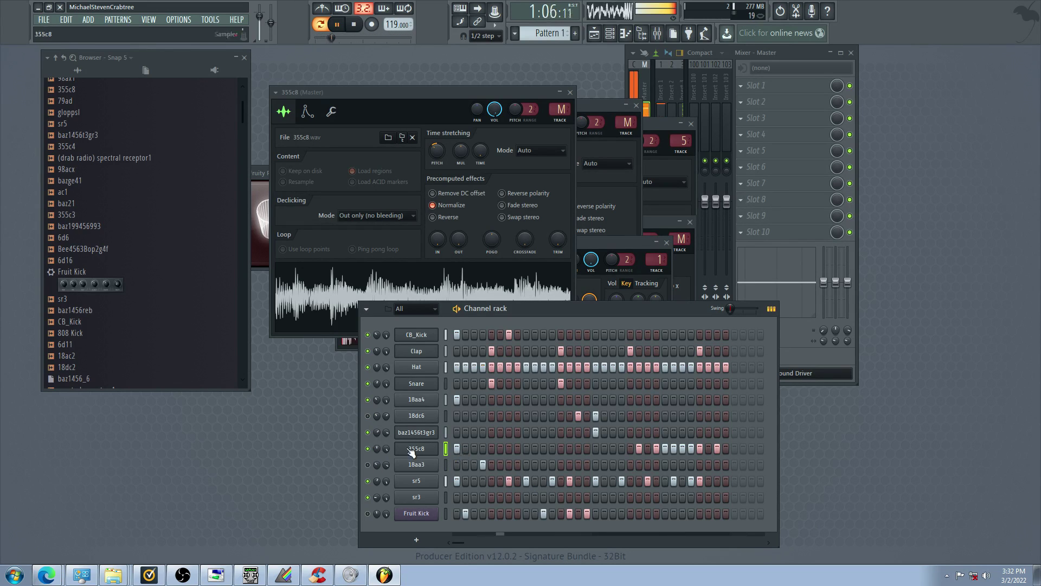
Unmute 18aa3 and Fruit Kick, and mute sr5 and sr3
click(368, 465)
click(368, 481)
click(369, 513)
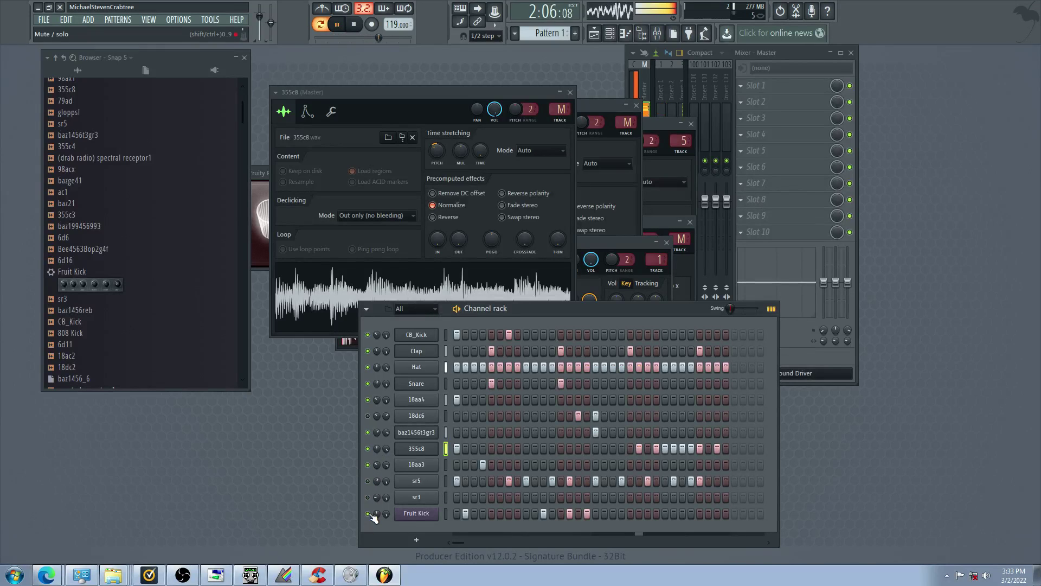
click(369, 497)
Mute Hat, baz1456t3gr3, 355c8, 18aa3 and Fruit Kick, leaving 18aa4 playing with CB_Kick, Clap and Snare
click(368, 513)
click(368, 432)
click(368, 416)
click(368, 400)
click(367, 416)
click(368, 449)
click(367, 465)
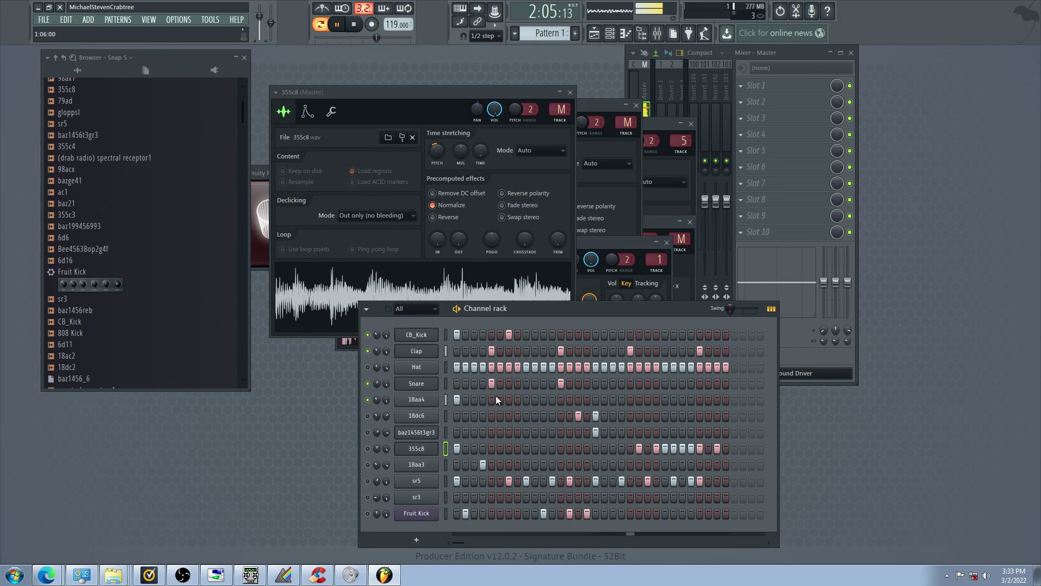
Shape the 18aa4 volume envelope by dropping the sustain to zero and adjusting the hold to a short length
click(416, 400)
click(416, 89)
drag(469, 195, 469, 233)
mouse_move(432, 197)
mouse_down()
mouse_move(452, 217)
mouse_move(429, 207)
mouse_up()
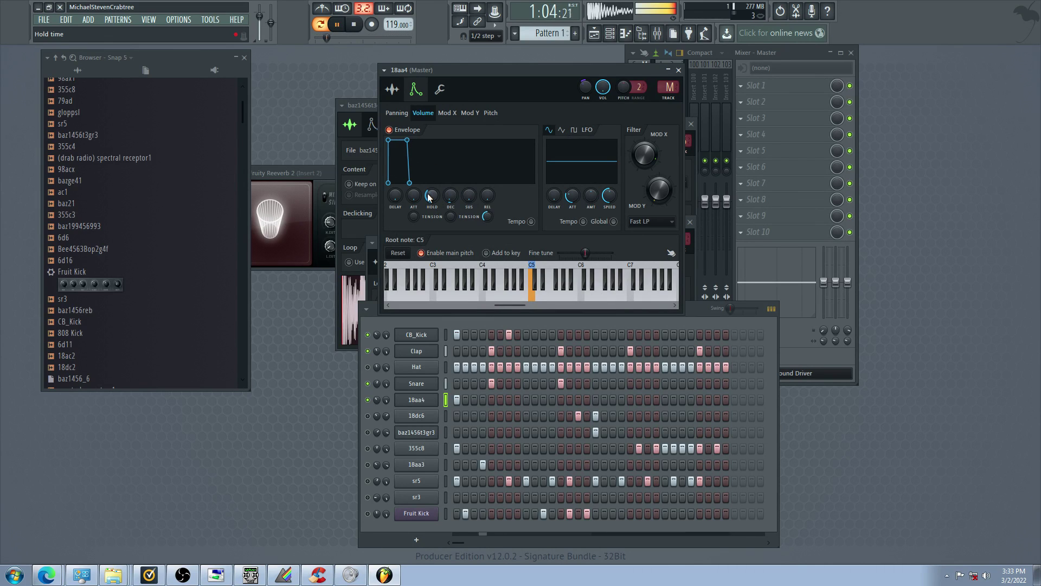
drag(432, 197, 428, 204)
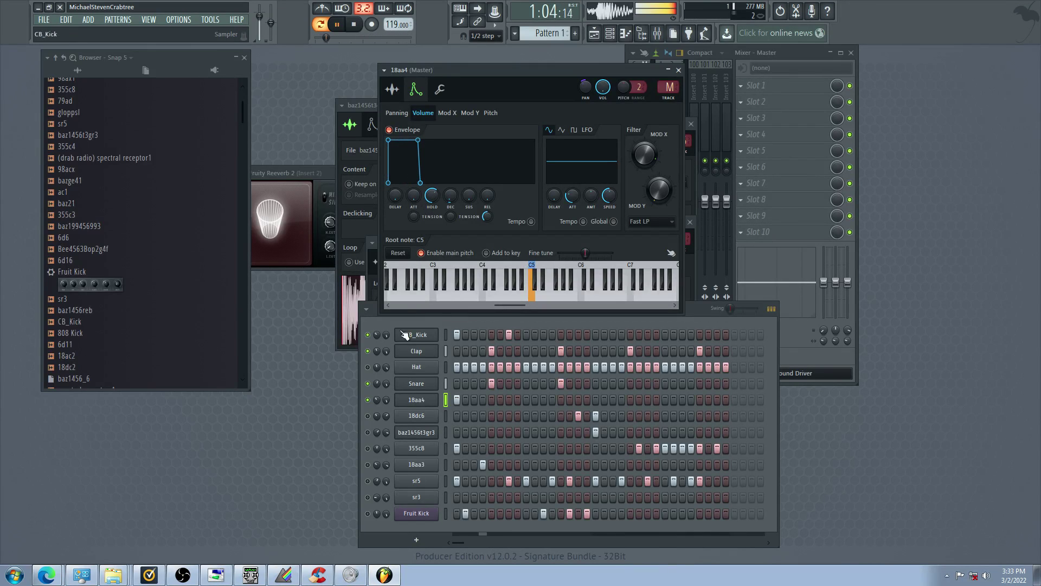
Show the 18aa4 sample settings, unmute baz1456t3gr3 and leave 355c8 muted
click(373, 448)
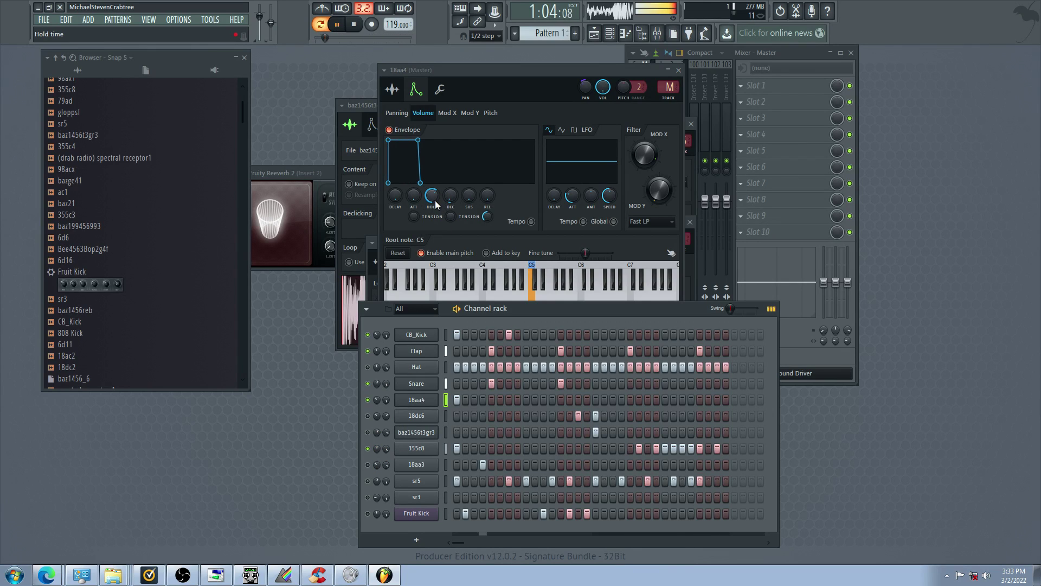
click(392, 89)
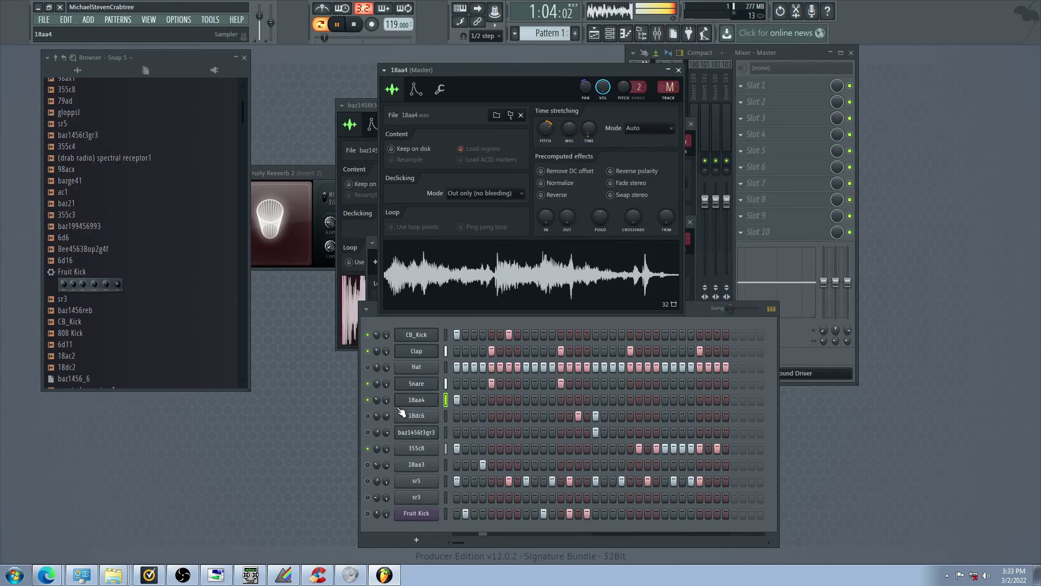
click(378, 447)
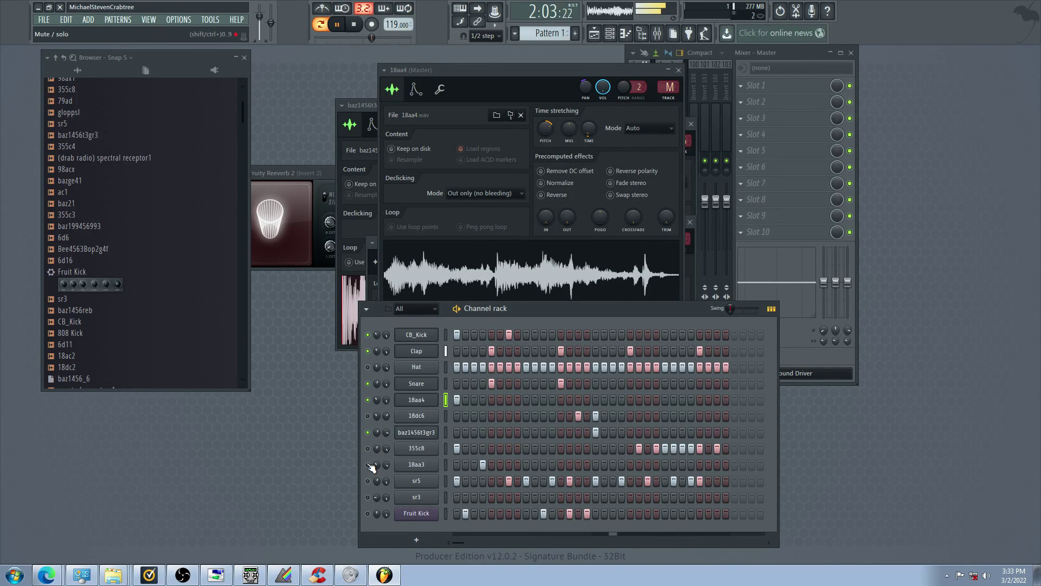
Unmute 18dc6 and lower its time-stretching pitch in the sample settings
click(368, 416)
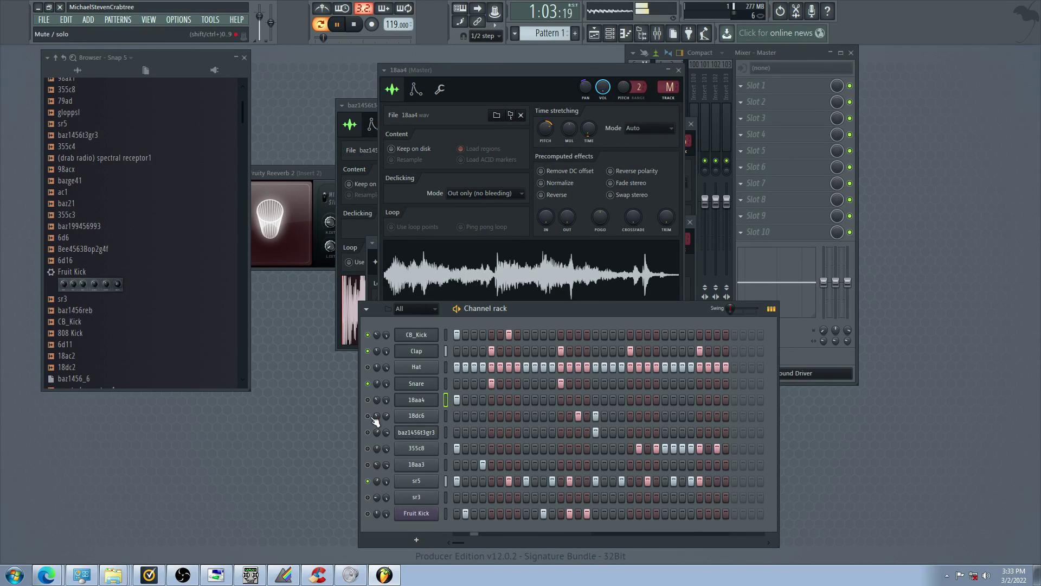
click(428, 416)
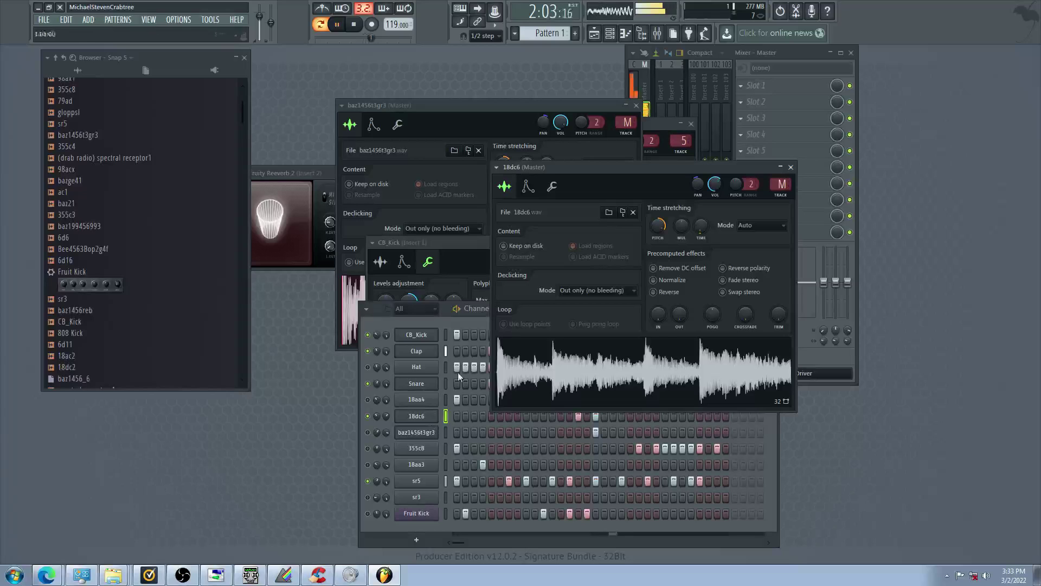
drag(657, 234, 655, 249)
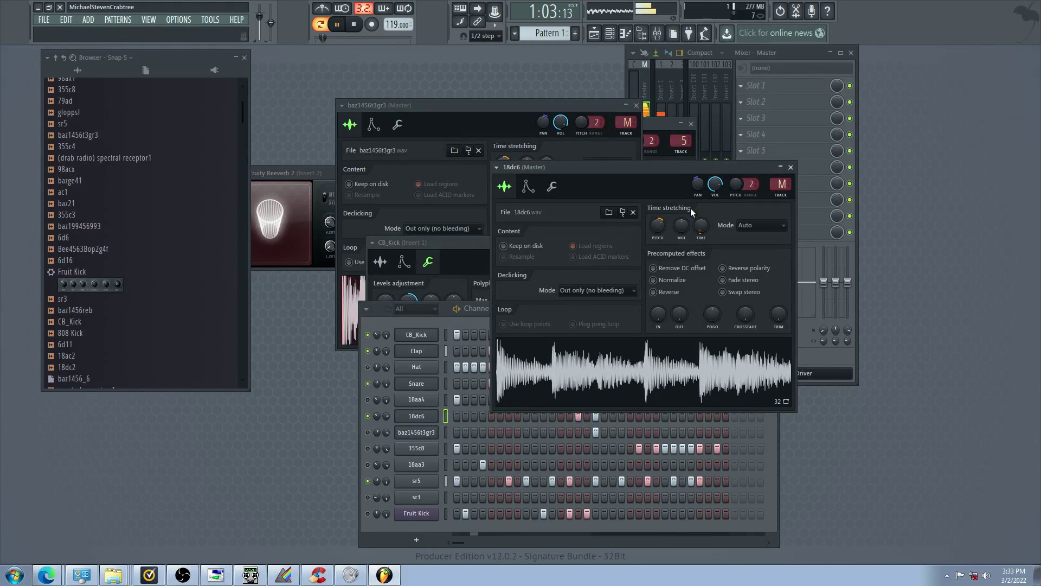
Unmute 18aa4, 355c8 and 18aa3, keeping 18dc6 and sr5 playing and baz1456t3gr3 muted
click(368, 485)
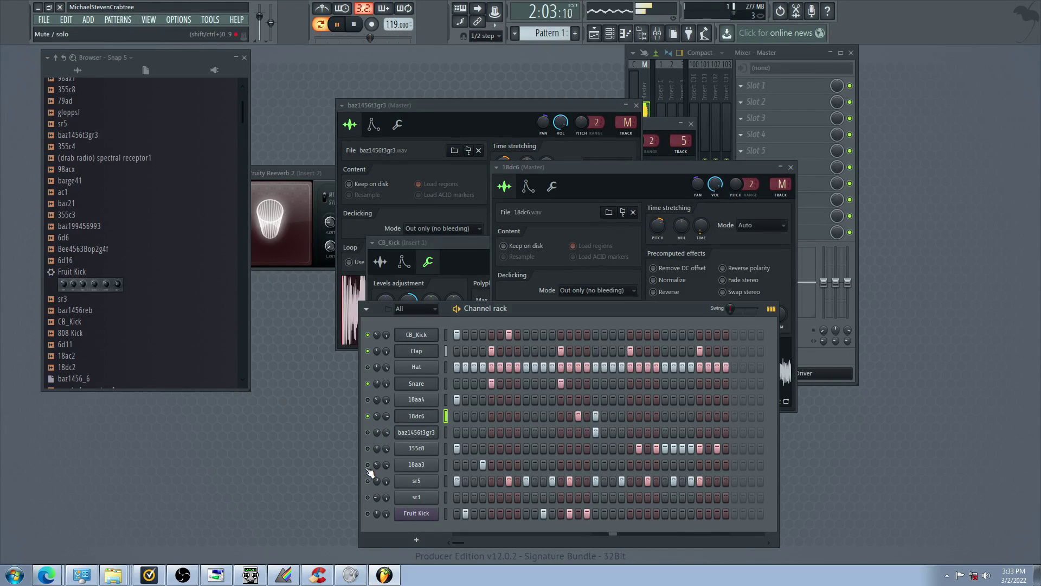
click(369, 465)
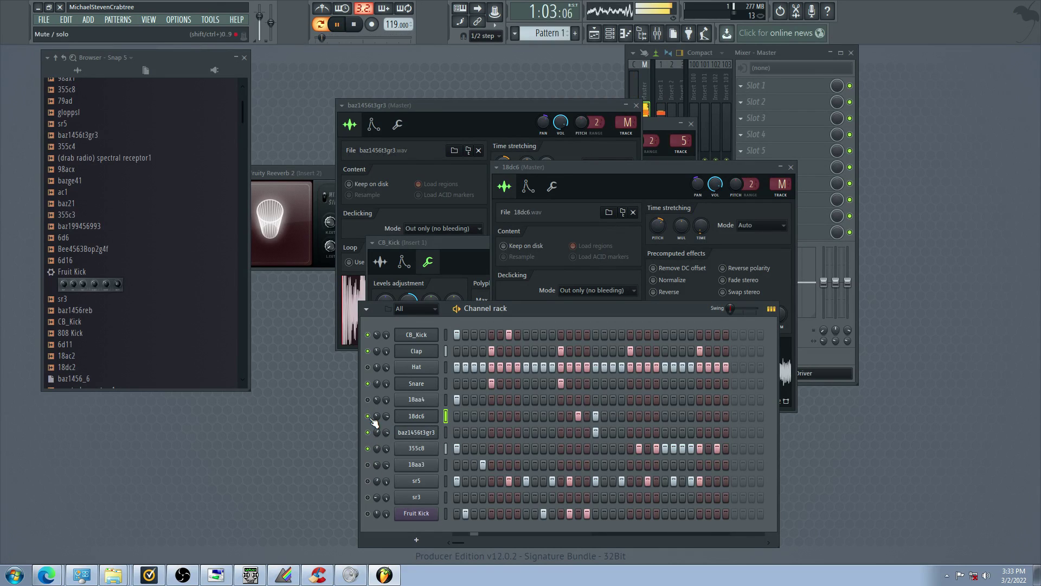
click(368, 448)
click(368, 465)
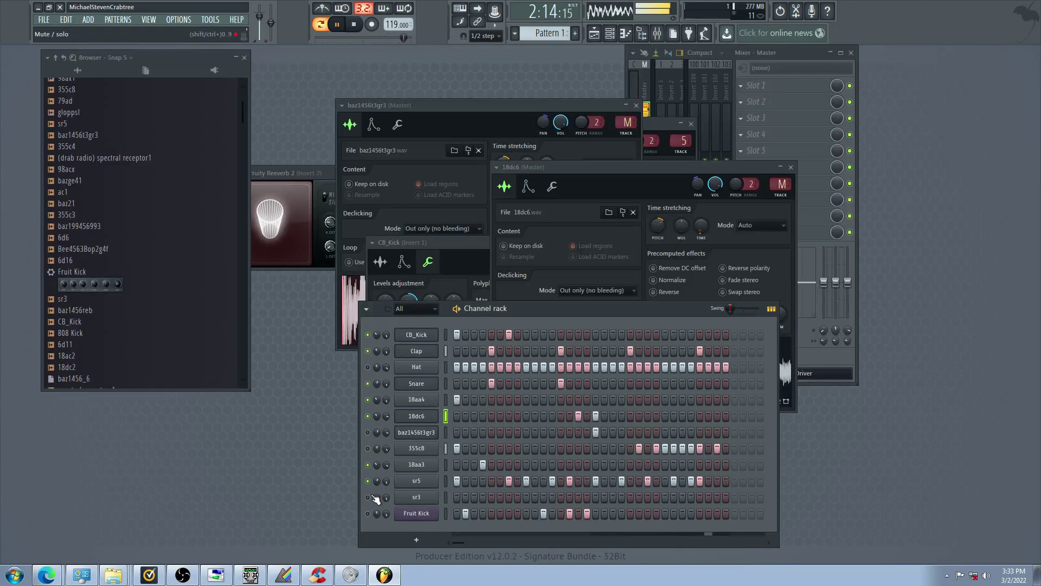
Open the sr5 sample settings and mute Snare, 18aa4, 18dc6, 355c8 and 18aa3
click(417, 481)
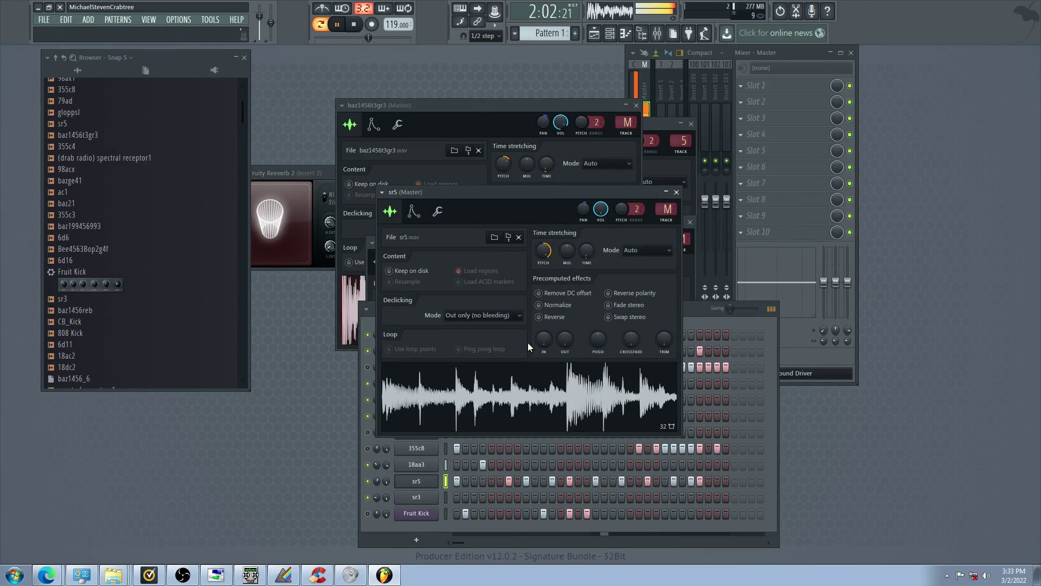
click(369, 488)
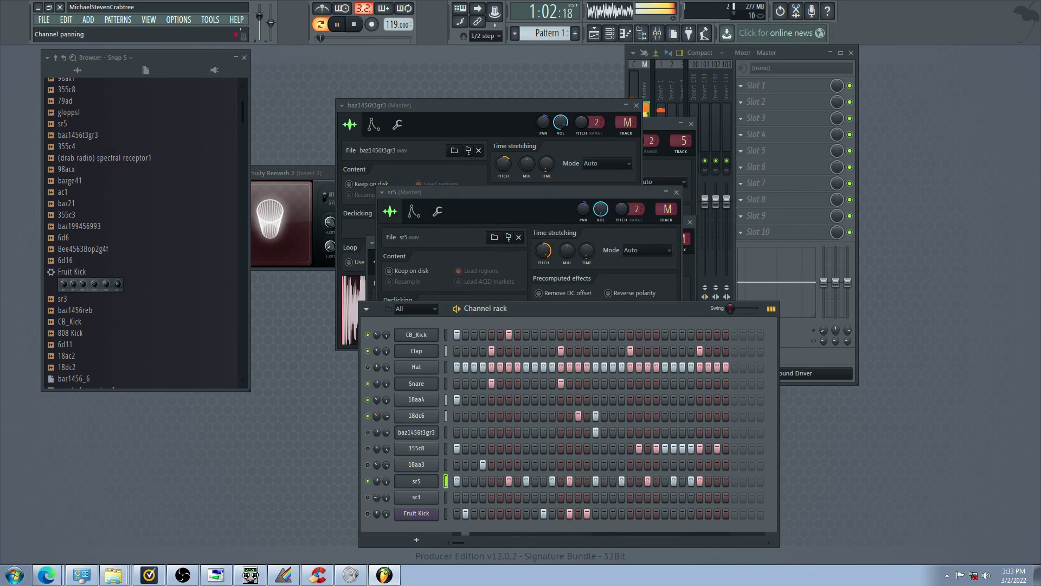
click(367, 400)
click(368, 384)
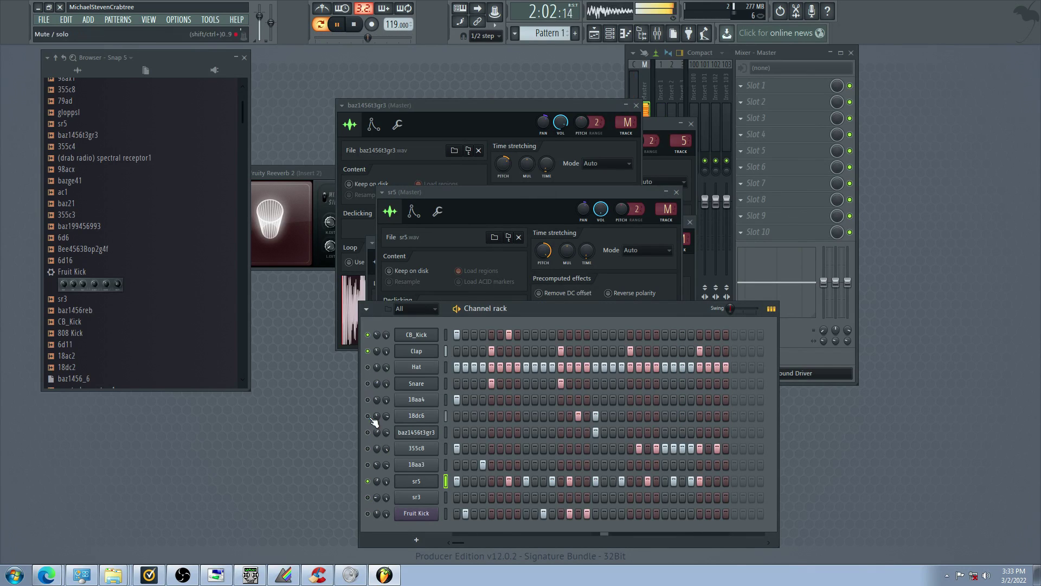
Unmute baz1456t3gr3, 355c8 and 18aa3, mute sr5, and open the 355c8 sample settings
click(368, 449)
click(368, 432)
click(369, 465)
click(369, 481)
click(427, 452)
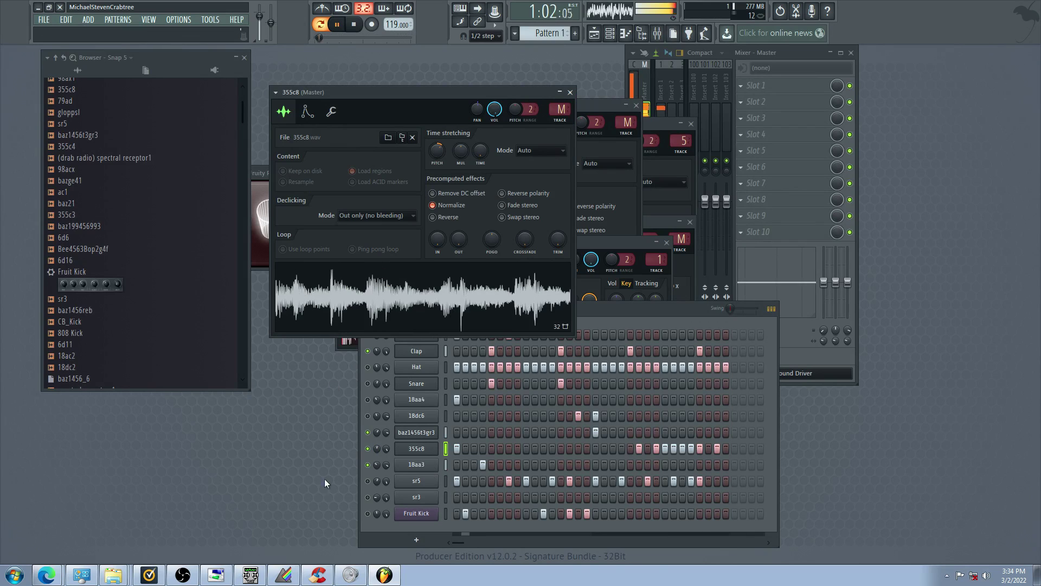
Unmute 18dc6, sr5 and sr3, and mute baz1456t3gr3, 355c8 and 18aa3
click(367, 479)
click(368, 495)
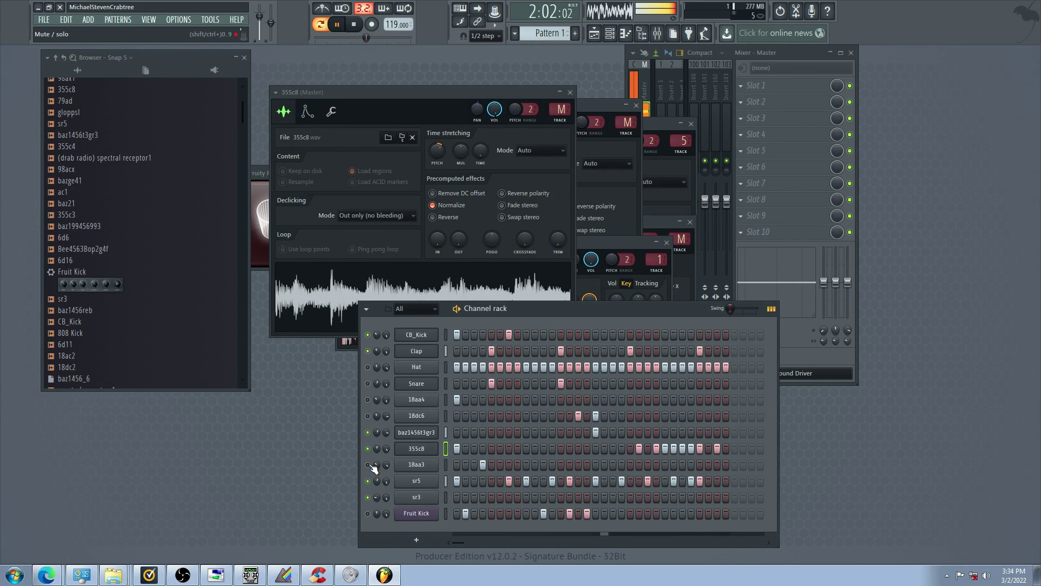
click(368, 464)
click(368, 432)
click(367, 416)
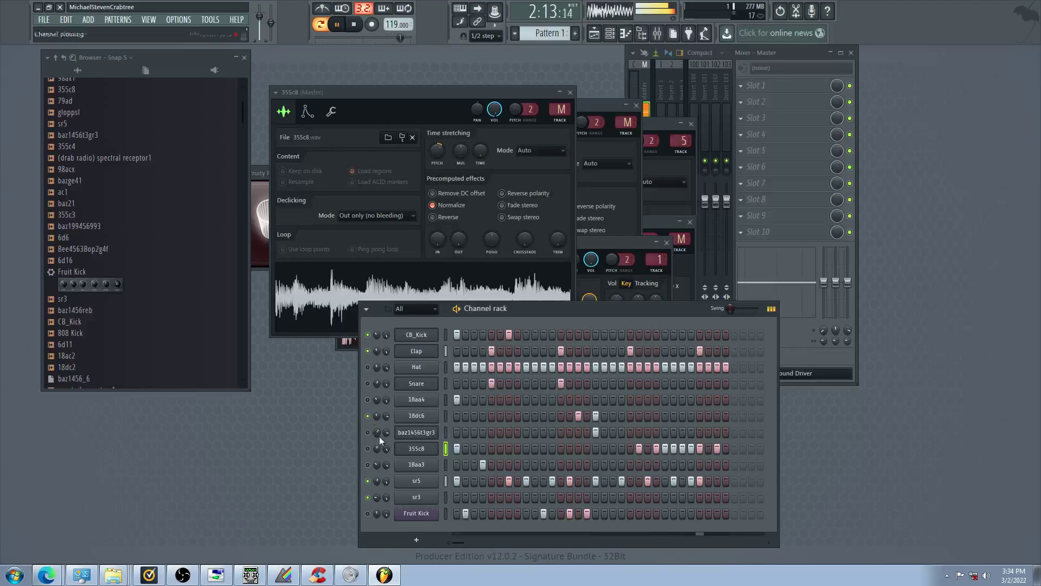
Add a baz1456t3gr3 hit on step 1 and CB_Kick hits on steps 11, 14, 17, 19, 20 and 22
click(456, 433)
click(446, 432)
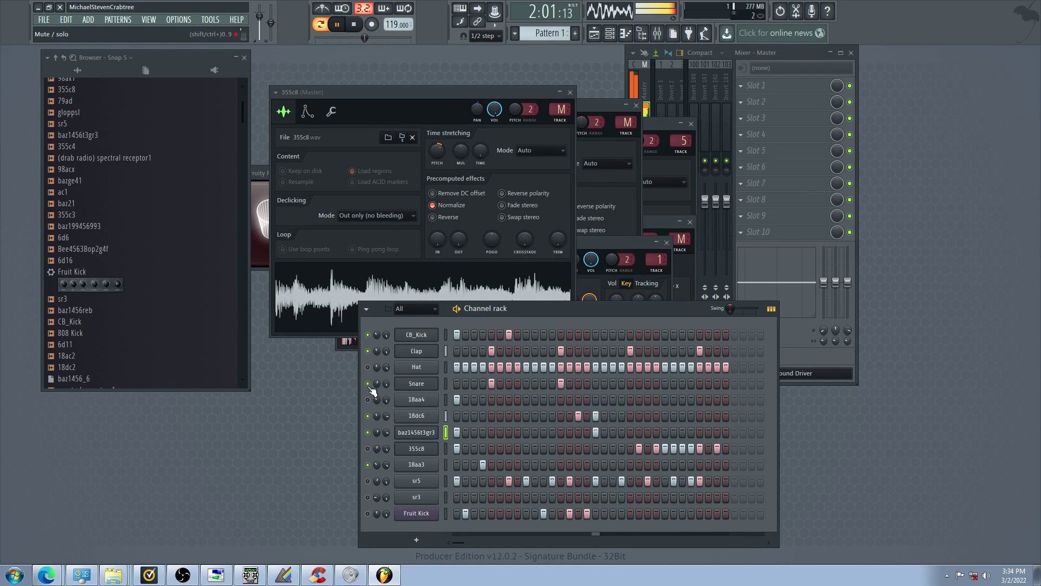
click(570, 335)
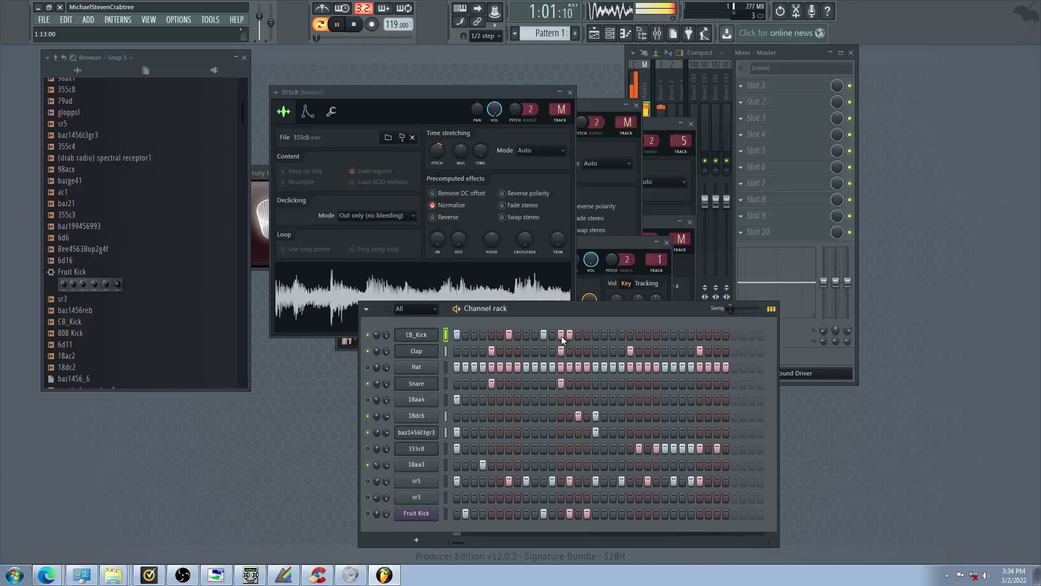
click(595, 335)
click(613, 334)
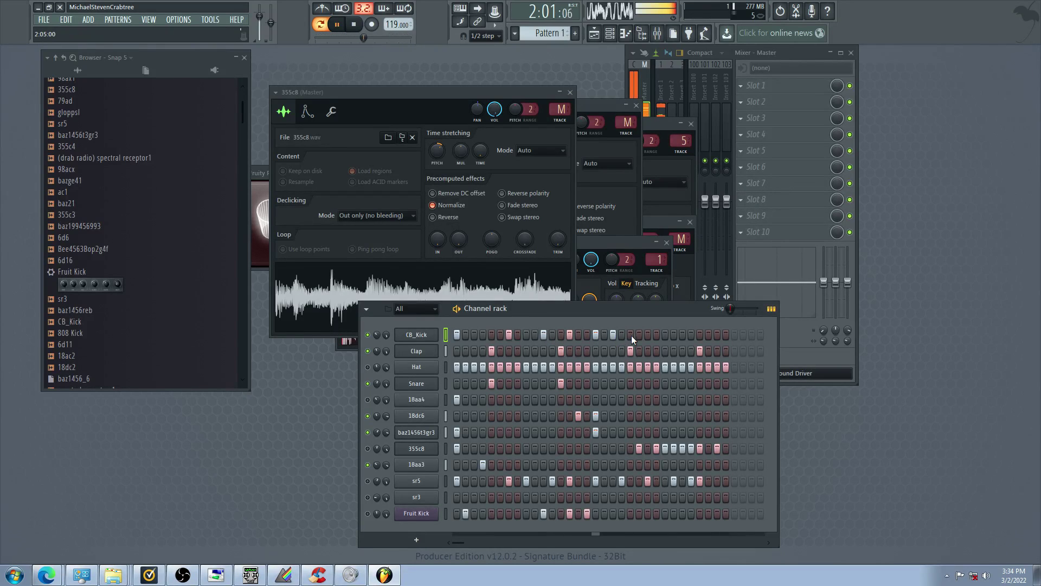
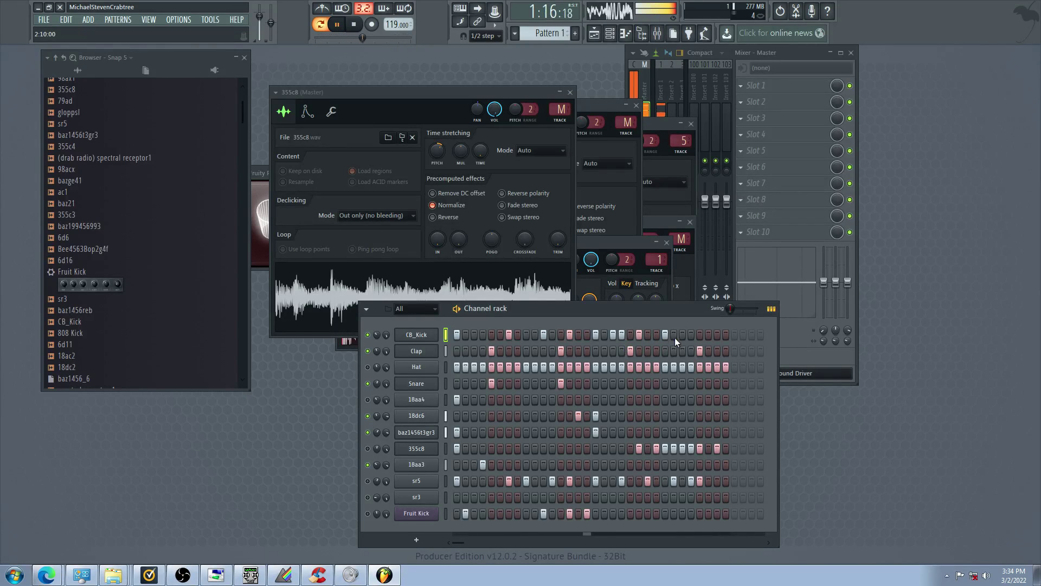
Unmute sr5 and sr3, mute 18aa3, and move the CB_Kick hit from step 20 to step 31
click(368, 483)
click(370, 470)
click(369, 496)
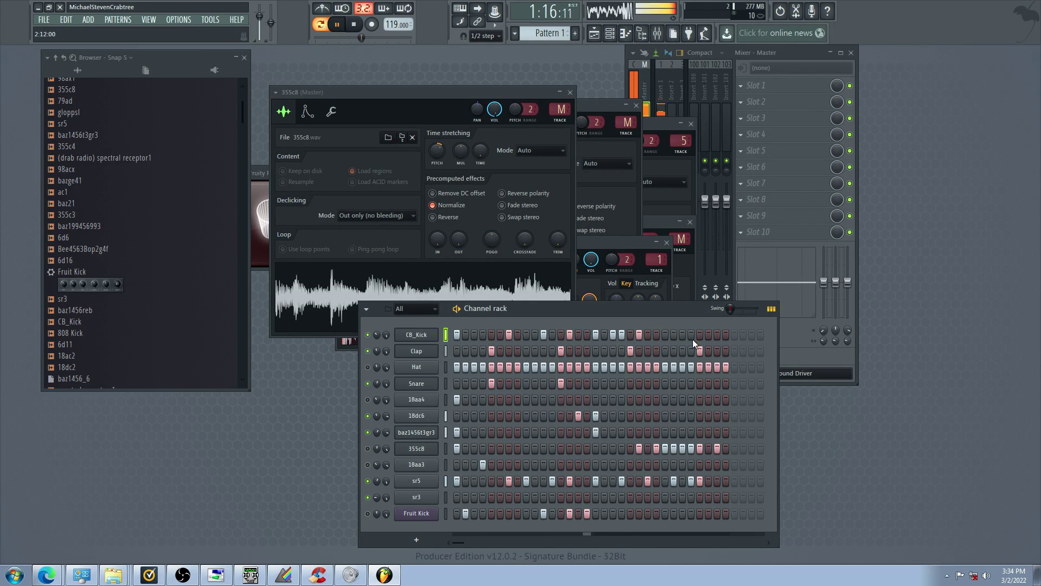
click(622, 337)
Unmute 18aa4 and 18aa3, and mute baz1456t3gr3, sr5 and sr3, leaving Fruit Kick muted
click(368, 415)
click(368, 432)
click(368, 465)
click(368, 481)
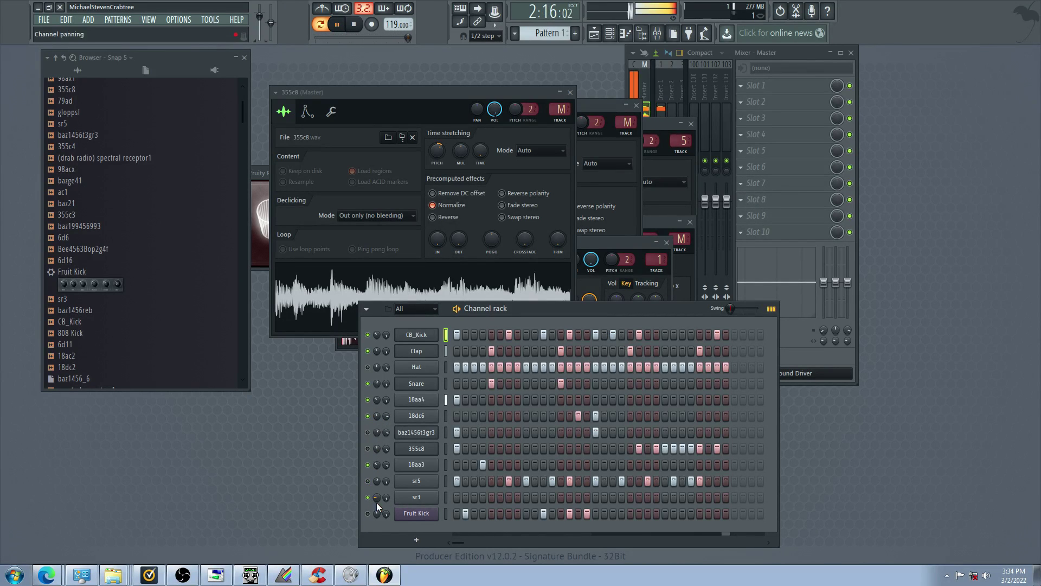
click(368, 513)
click(368, 514)
click(367, 482)
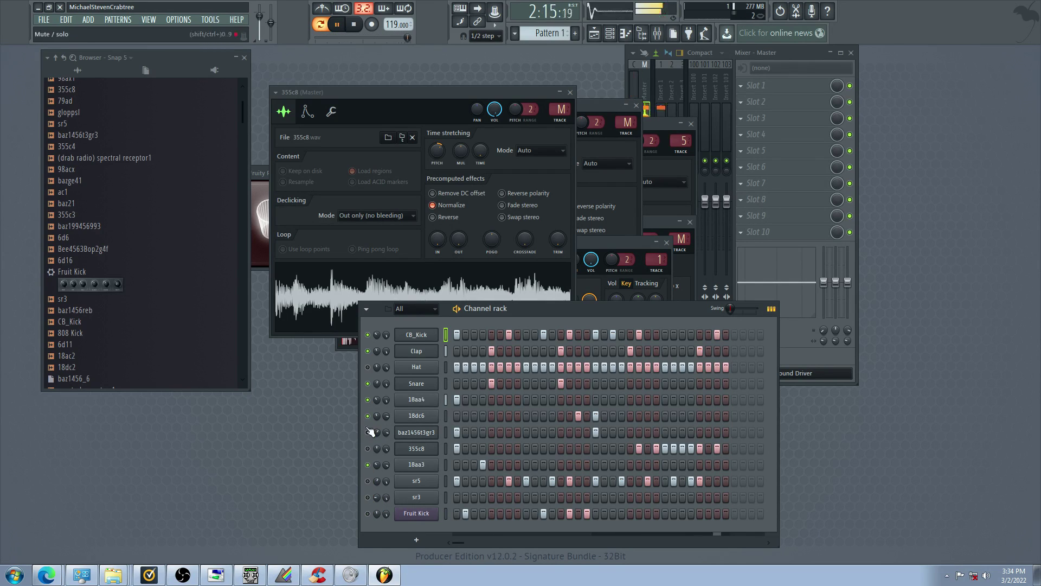
Shape the 18dc6 volume envelope with a short attack and hold and zero sustain, and raise its time-stretching pitch
click(416, 415)
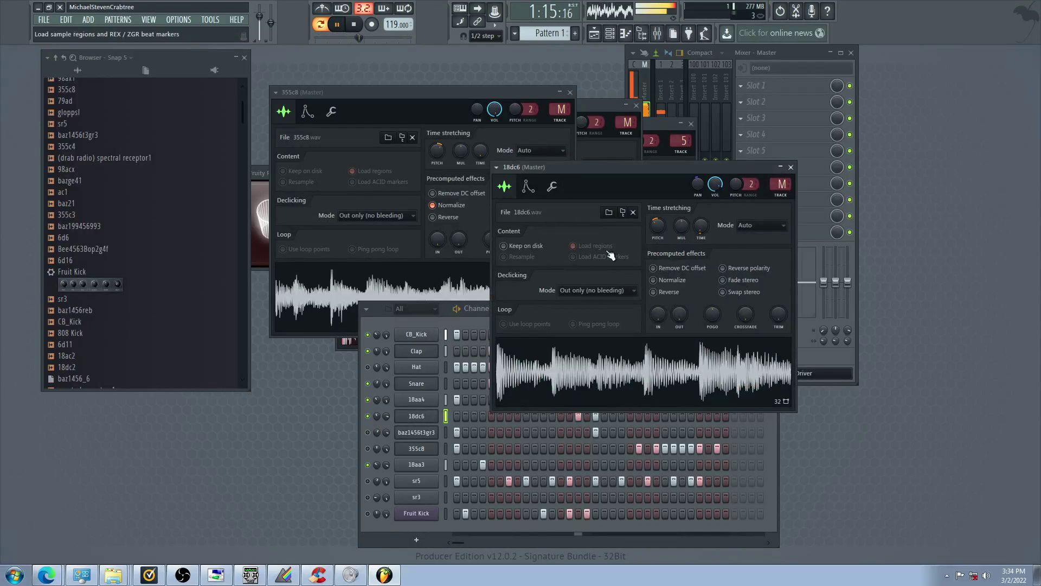
click(528, 186)
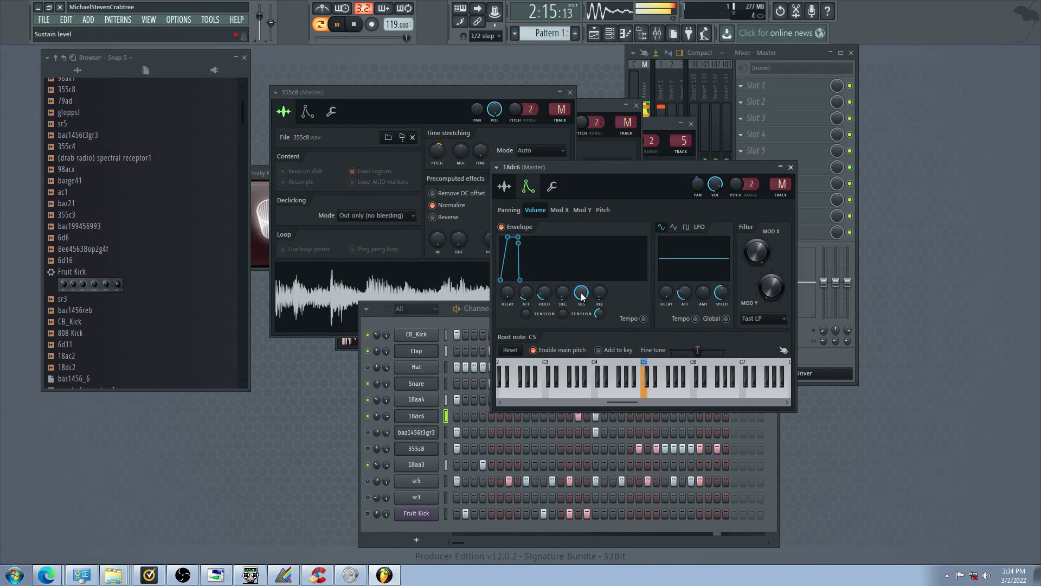
click(505, 186)
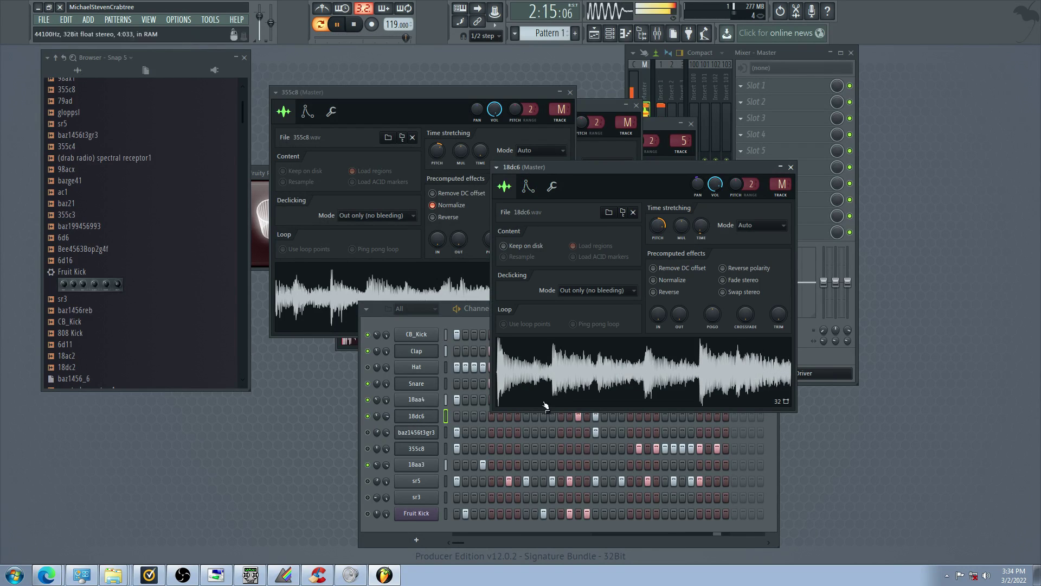
click(528, 186)
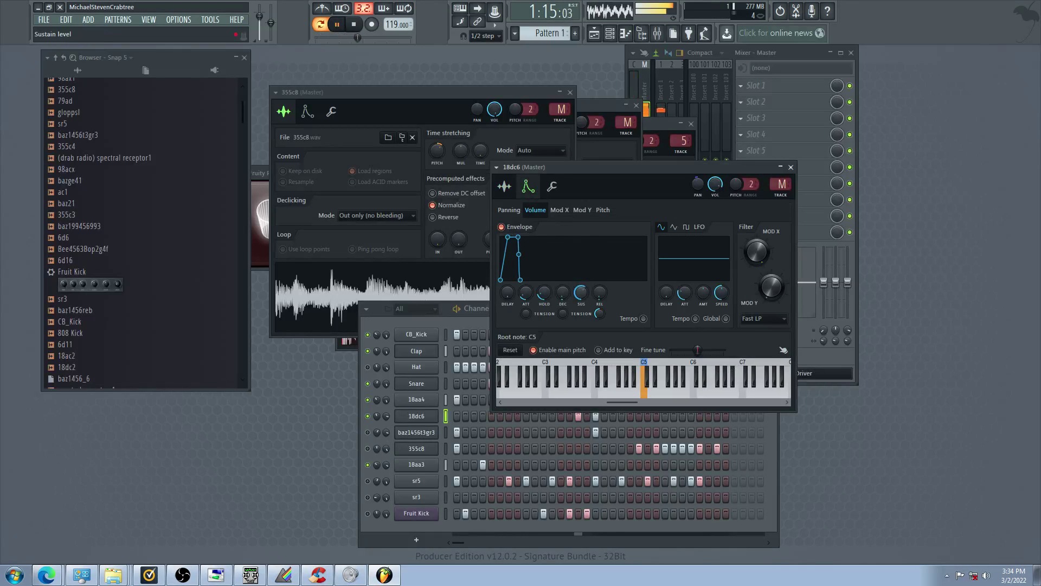
Unmute baz1456t3gr3 and turn the 18dc6 time-stretching pitch back down
click(372, 442)
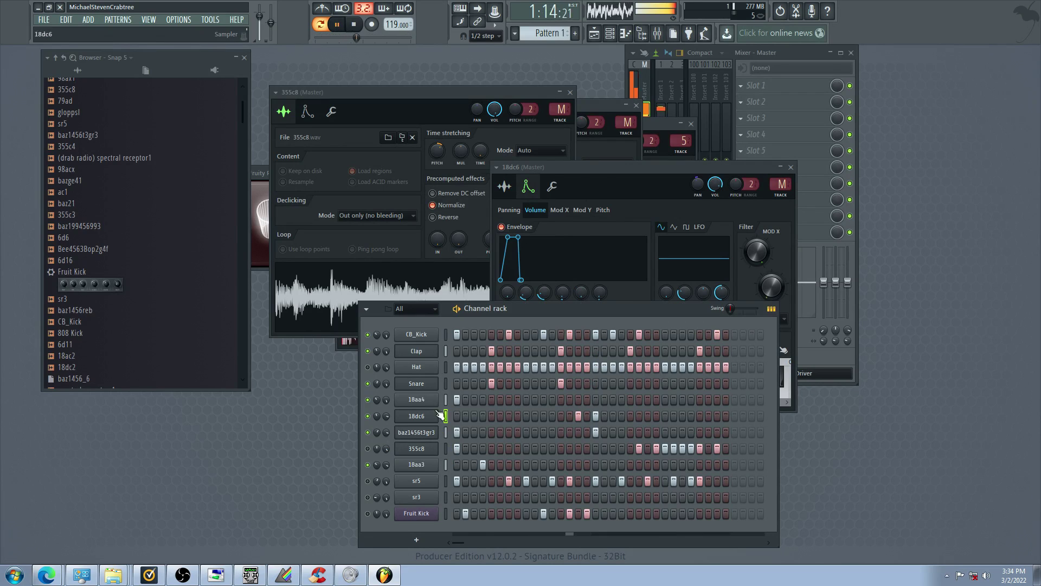
drag(595, 165, 598, 164)
click(507, 186)
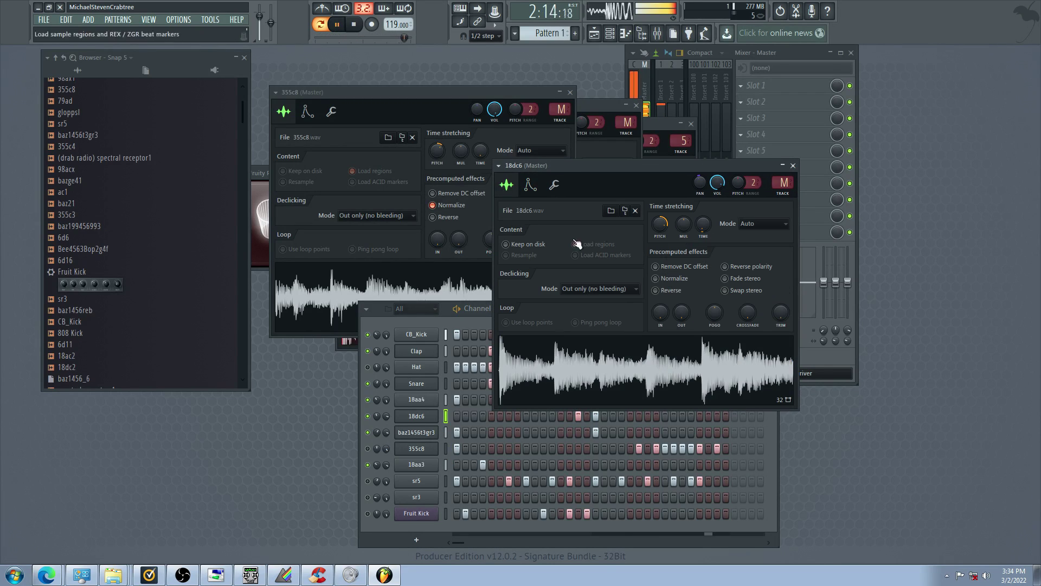
drag(658, 226, 659, 238)
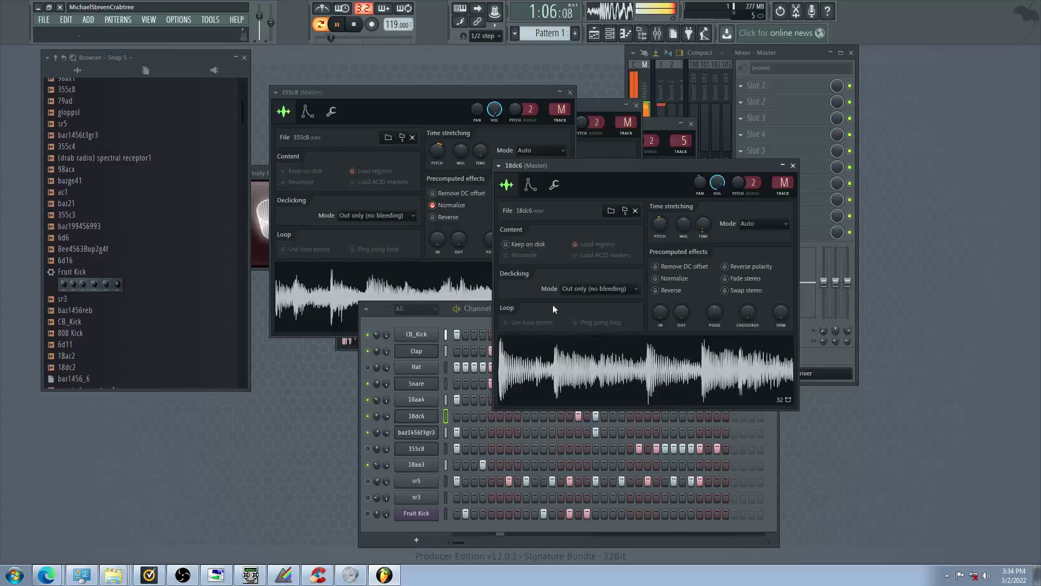
Unmute 355c8 and mute 18dc6 and 18aa3, keeping baz1456t3gr3 and 18aa4 playing
click(368, 436)
click(367, 454)
click(367, 470)
click(367, 438)
click(367, 417)
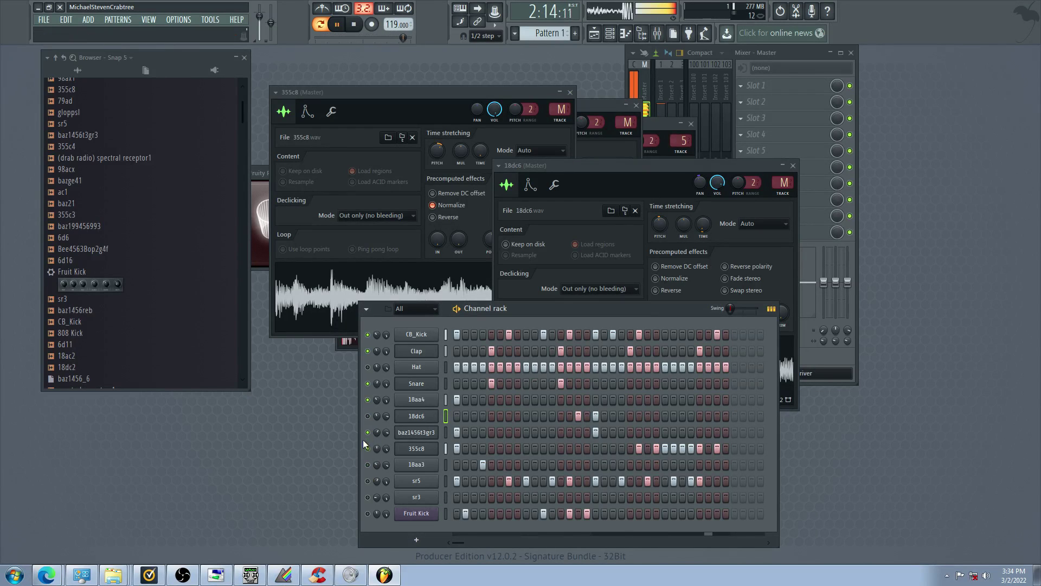
Unmute sr3, open the 18aa4 sample settings, and move the 18aa4 hit from step 1 to step 9
click(368, 497)
click(368, 481)
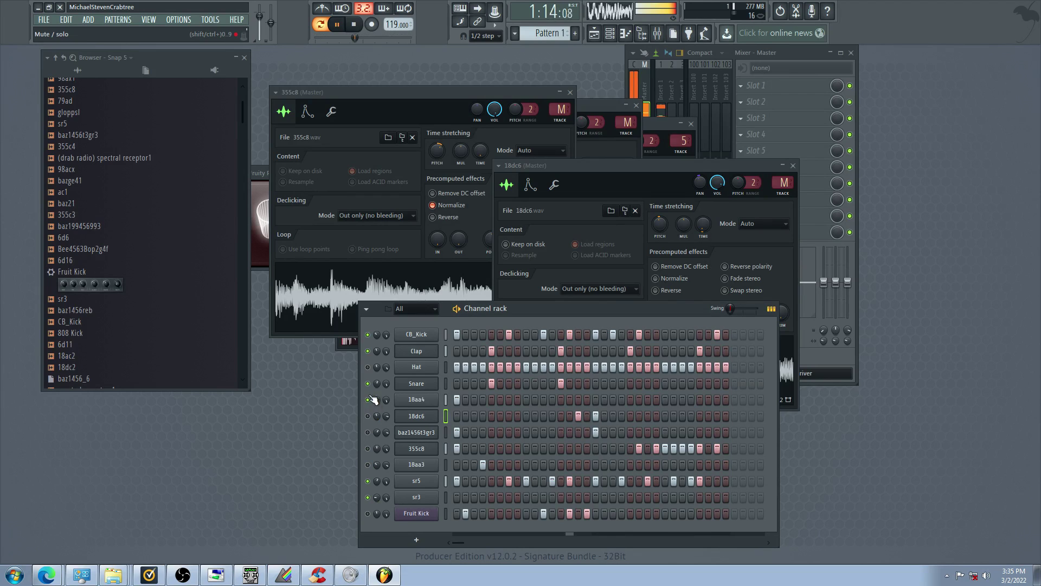
click(402, 400)
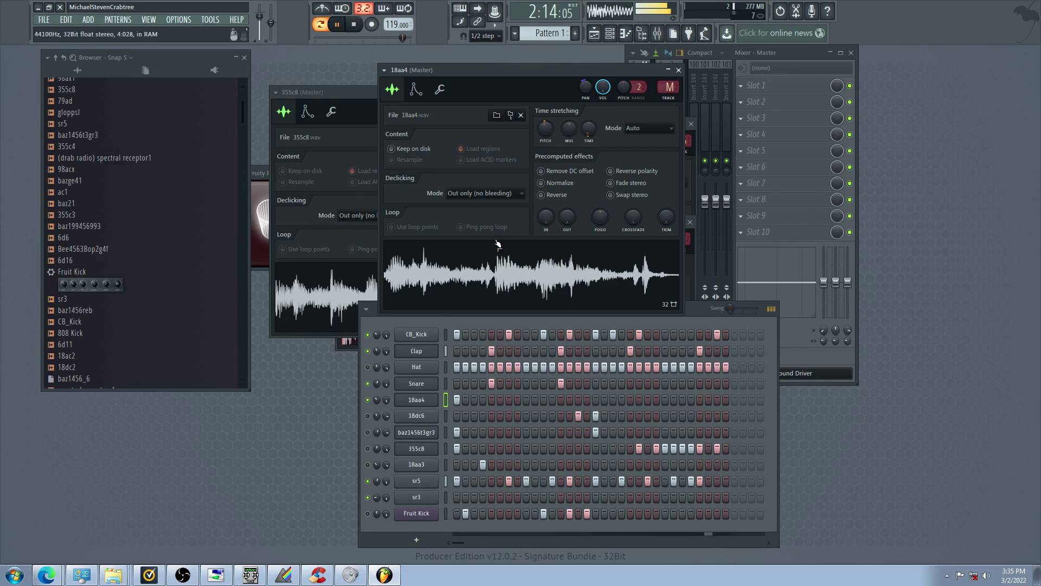
click(368, 464)
click(367, 481)
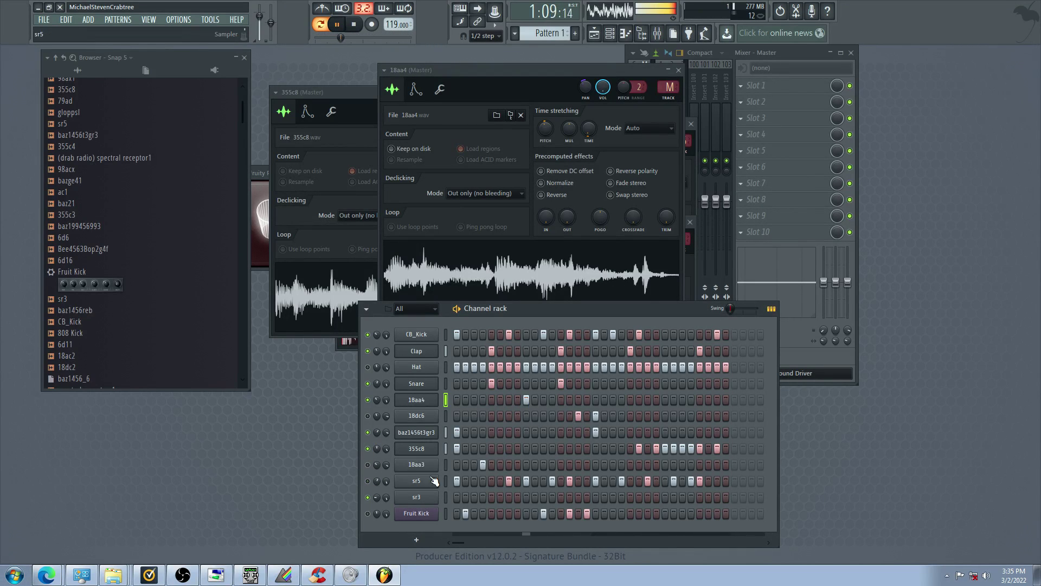
Unmute 18dc6, mute Clap, baz1456t3gr3, 355c8 and sr3, and move the 18aa4 hit back to step 1
click(368, 497)
click(368, 465)
click(368, 448)
click(368, 433)
click(368, 416)
click(459, 400)
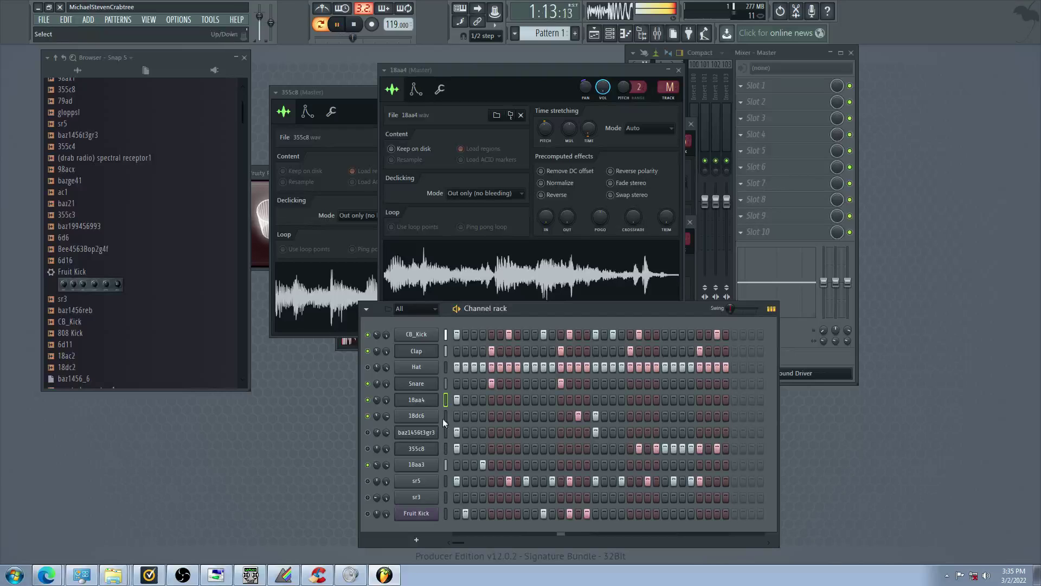
click(368, 449)
click(367, 351)
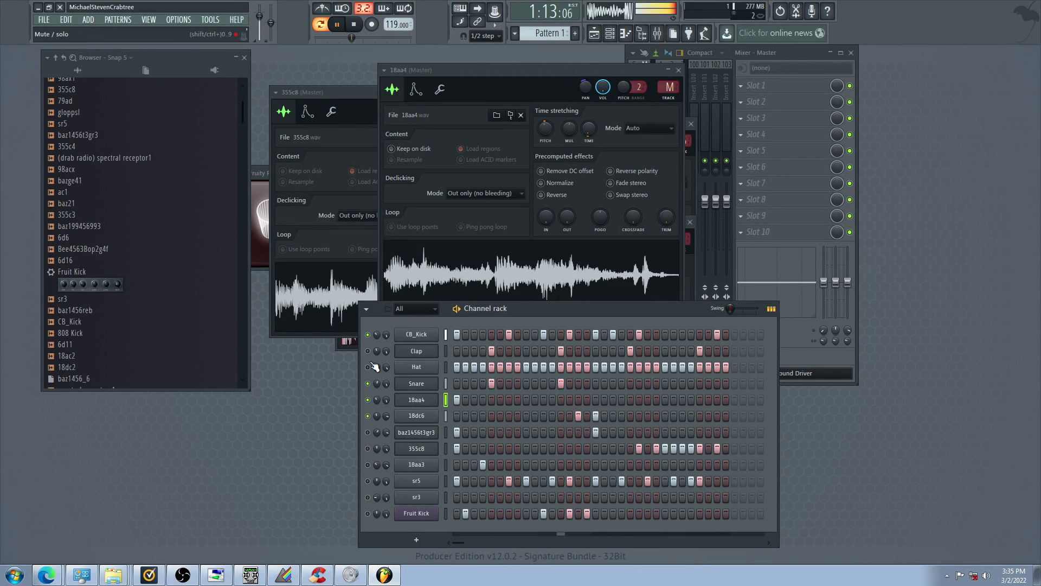
Unmute Clap, open the CB_Kick channel settings, and unmute sr3
click(367, 351)
click(423, 340)
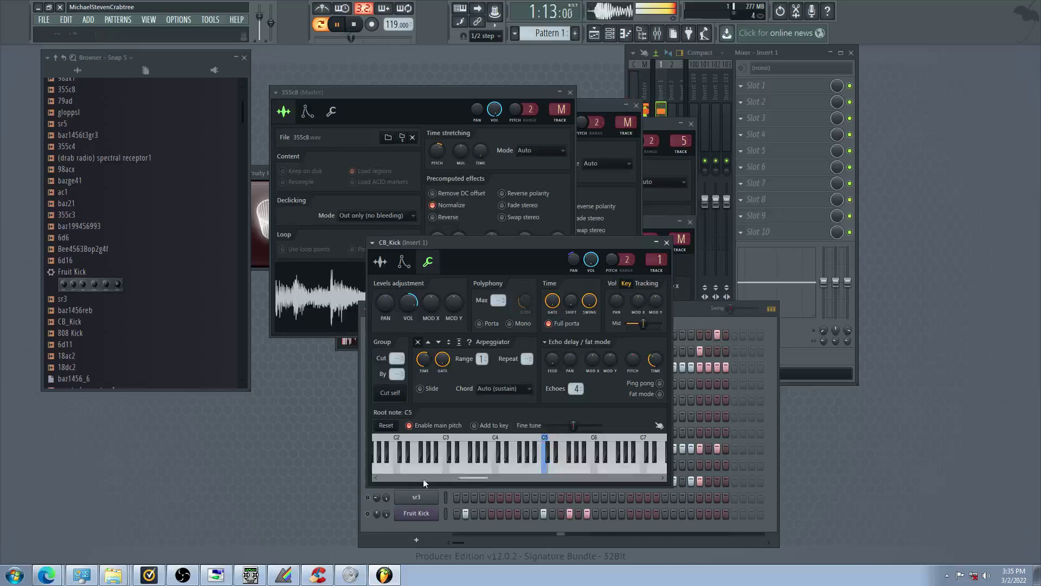
click(369, 507)
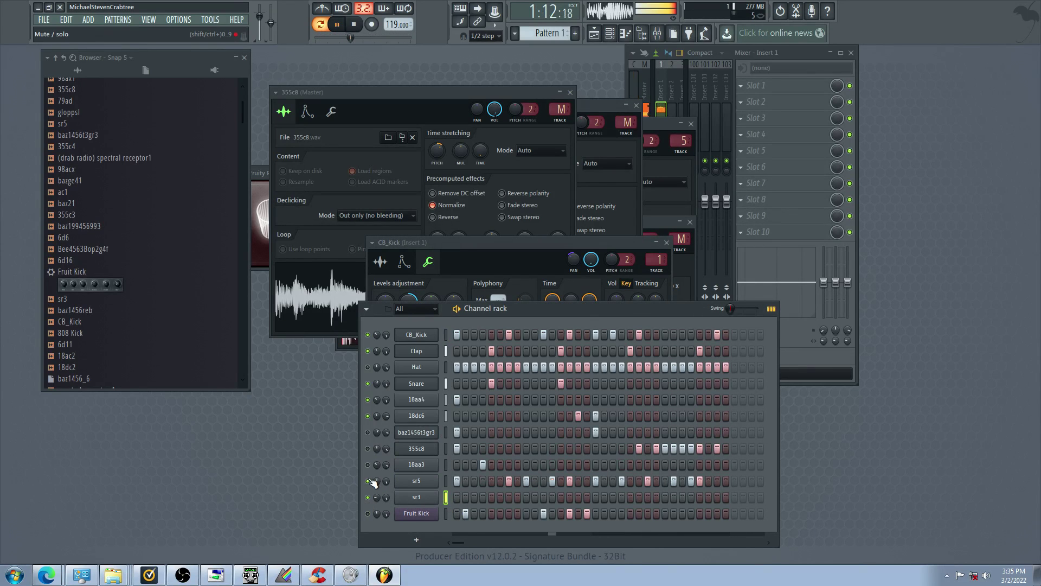
Add an sr3 hit on step 2 and raise the sr3 time-stretching pitch
click(423, 497)
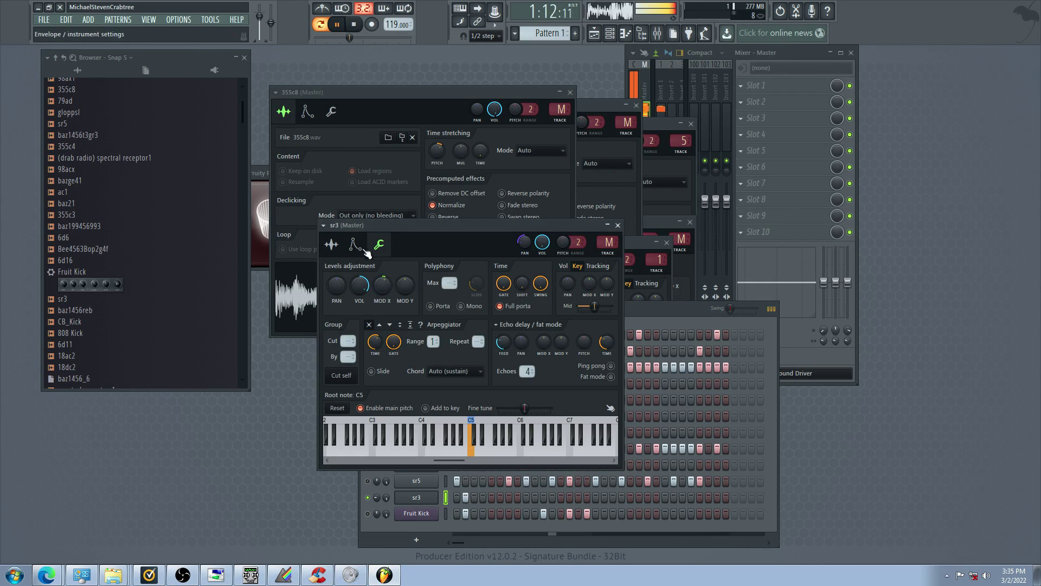
click(331, 244)
drag(485, 283, 485, 265)
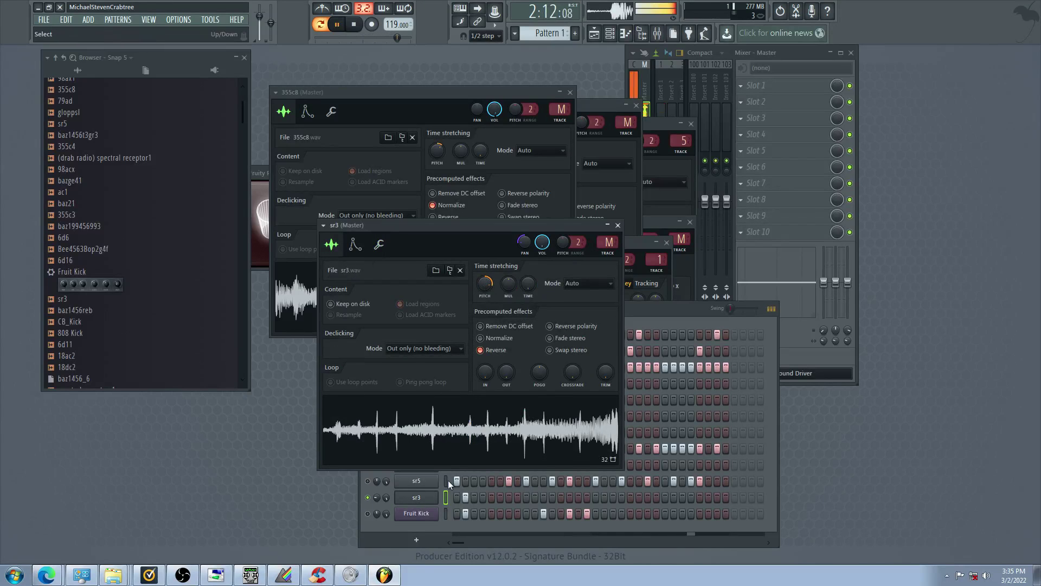
Try 355c8 and 18aa3 unmuted, mute both again along with sr3, and unmute sr5
click(373, 485)
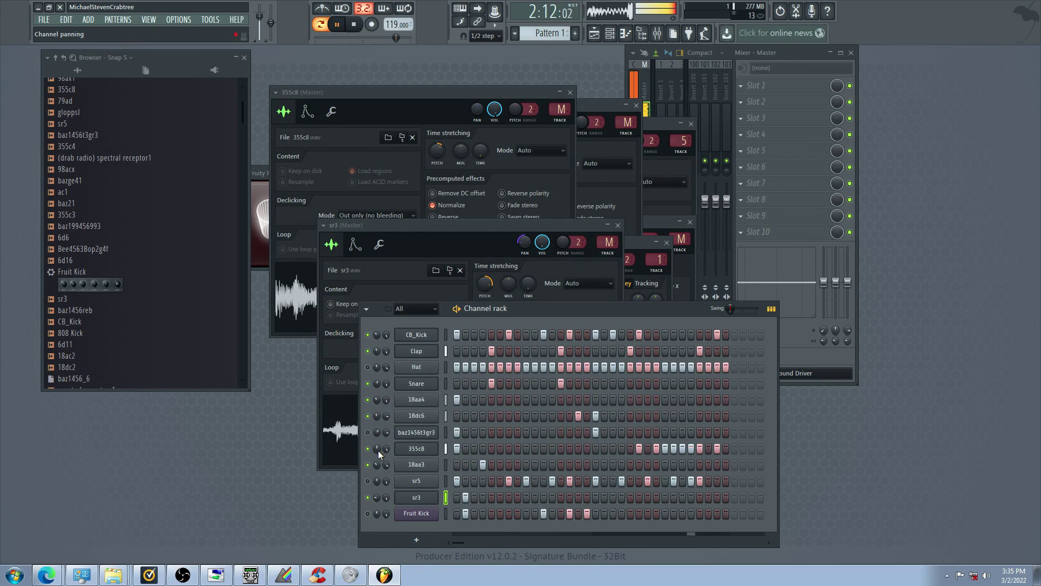
click(369, 465)
click(369, 497)
click(368, 482)
Raise the 18aa4 time-stretching pitch, mute 18aa4 and sr5, and unmute baz1456t3gr3 and 18aa3
click(417, 399)
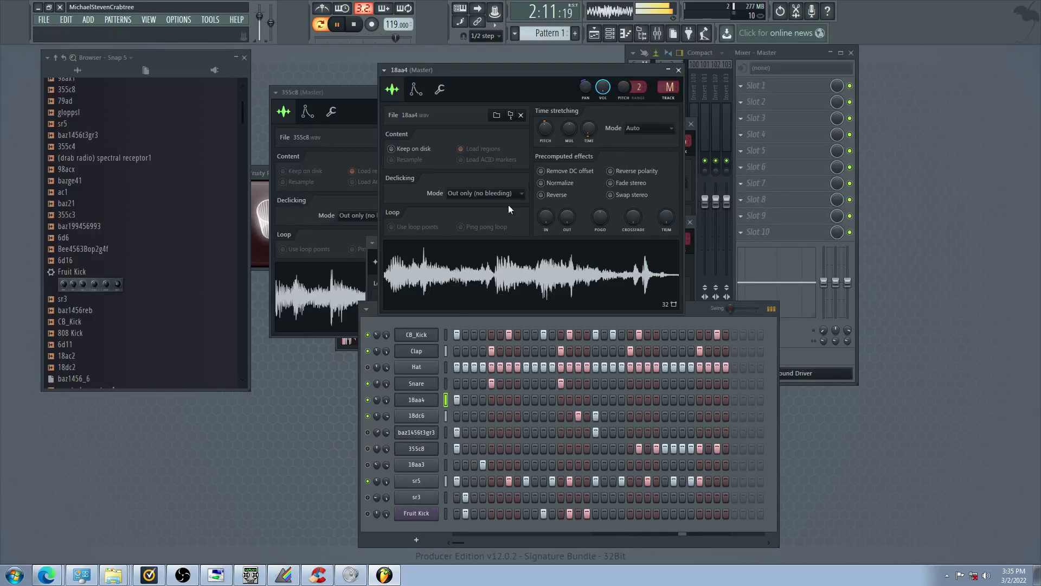
click(378, 407)
click(369, 433)
click(369, 449)
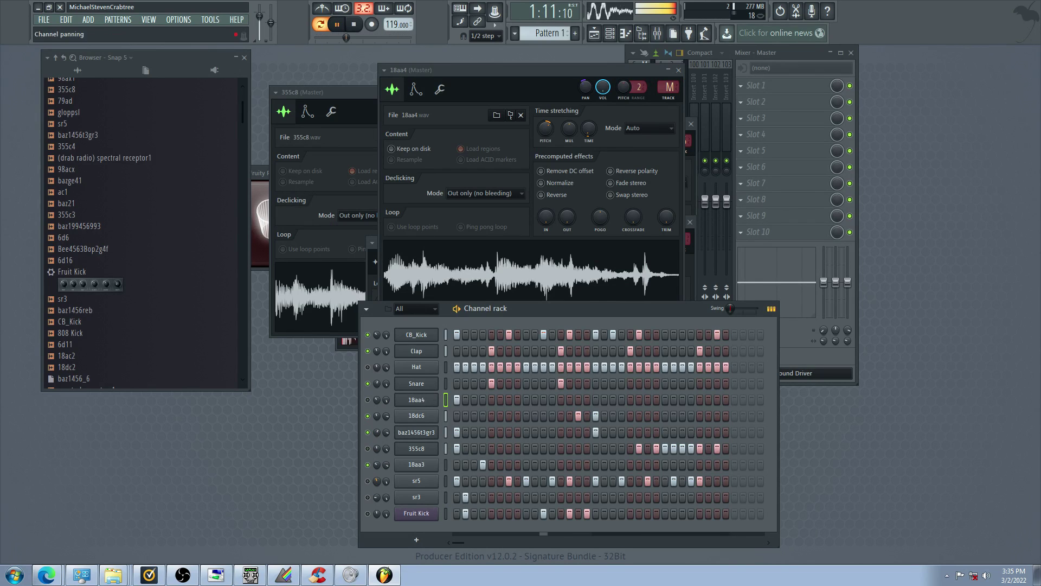
Remove the 355c8 hits on steps 26 and 28, keeping steps 25 and 27, and unmute 355c8
right_click(684, 451)
right_click(691, 452)
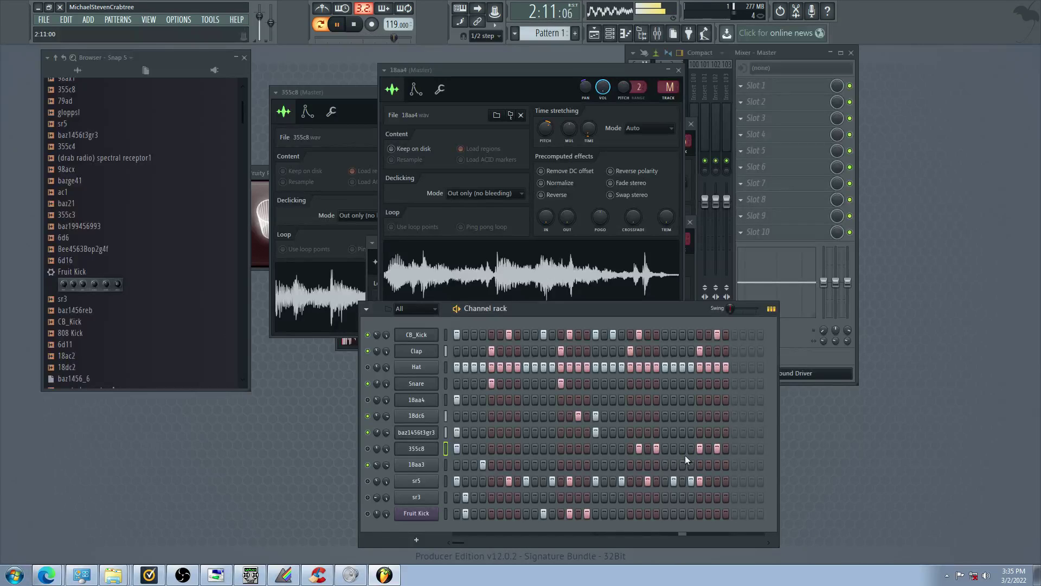
click(683, 449)
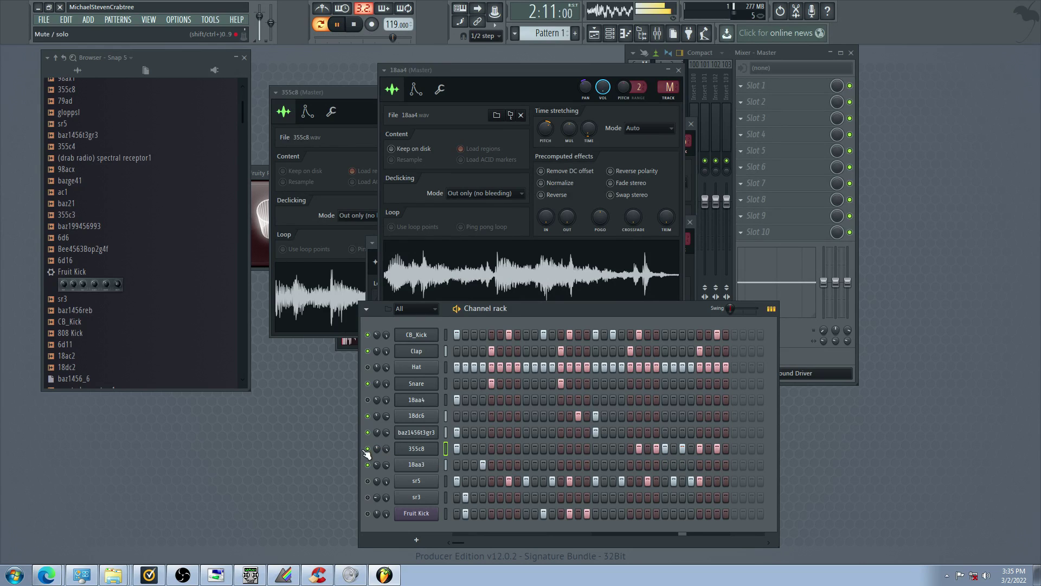
Unmute Hat and 18aa4, mute 18dc6 and 355c8, and try sr5 before muting it again
click(369, 481)
click(368, 416)
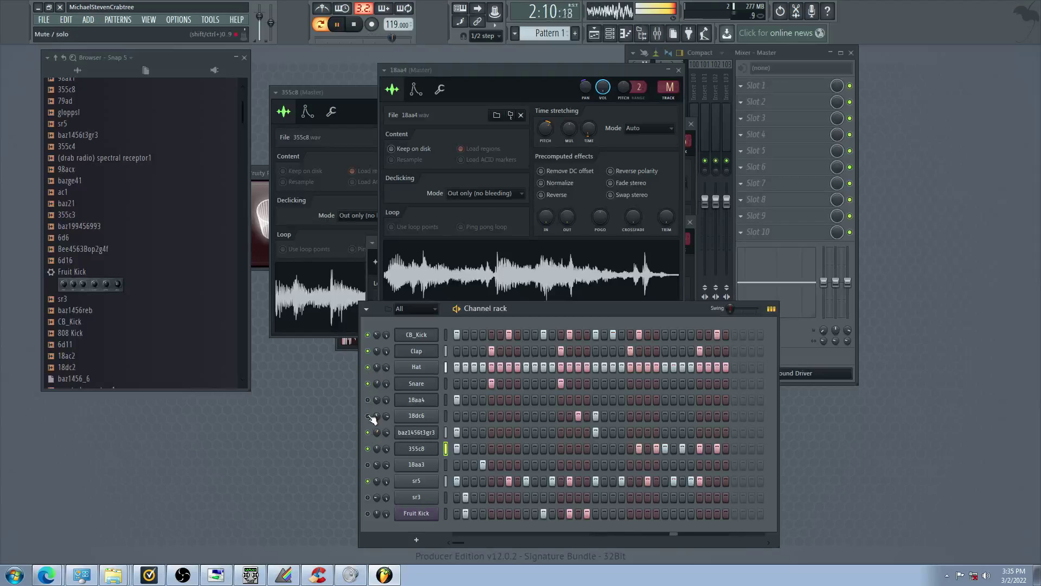
click(368, 465)
click(367, 481)
click(368, 448)
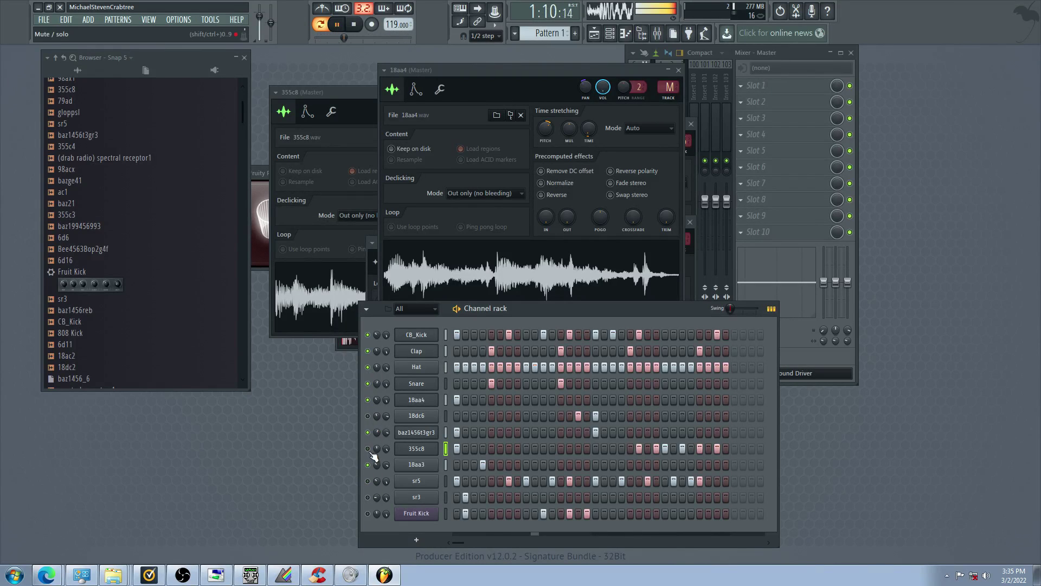
Mute 18aa4, baz1456t3gr3 and 18aa3, try 18dc6 before muting it again, and unmute 355c8
click(368, 416)
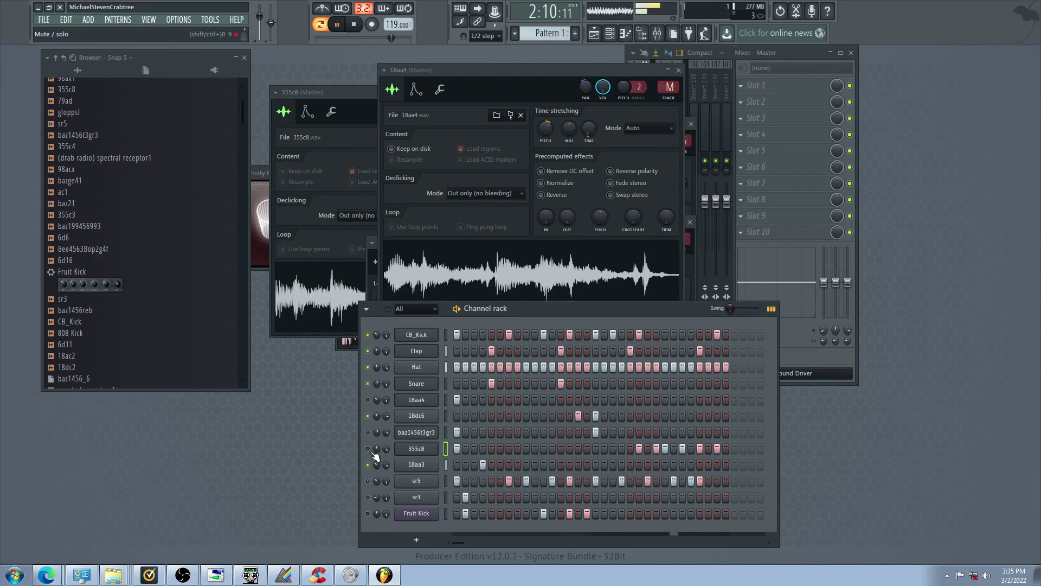
click(368, 465)
click(368, 416)
click(368, 448)
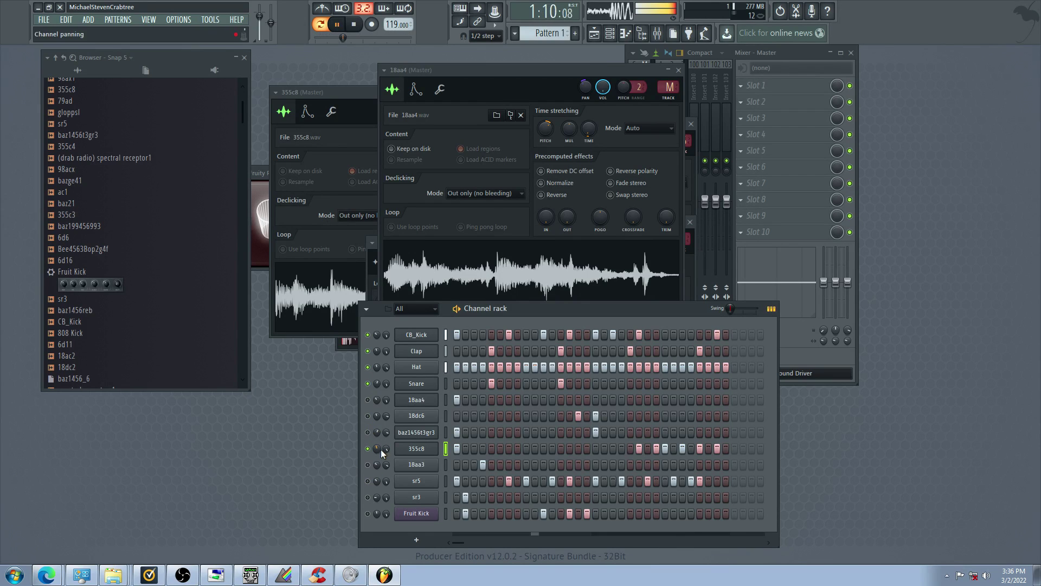
Shape the 355c8 volume envelope with minimum hold and release times and a reduced sustain level
click(415, 448)
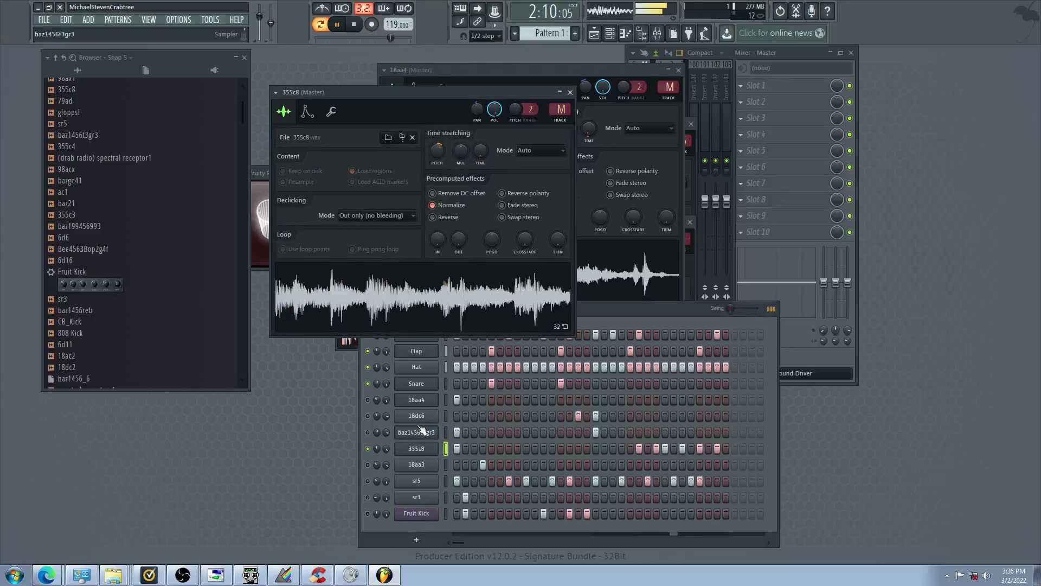
click(331, 111)
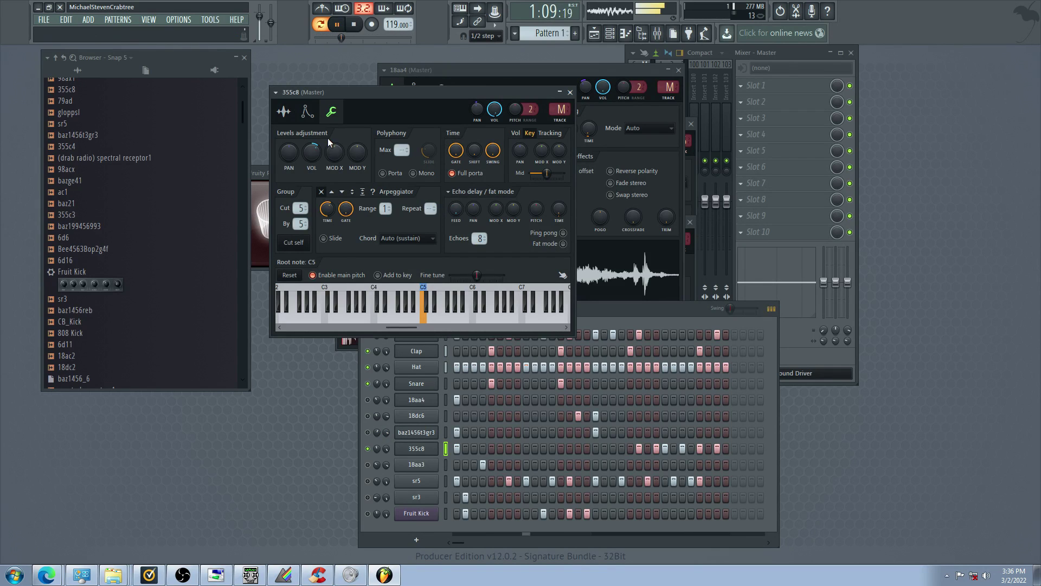
click(307, 112)
drag(360, 218, 342, 255)
drag(324, 219, 324, 240)
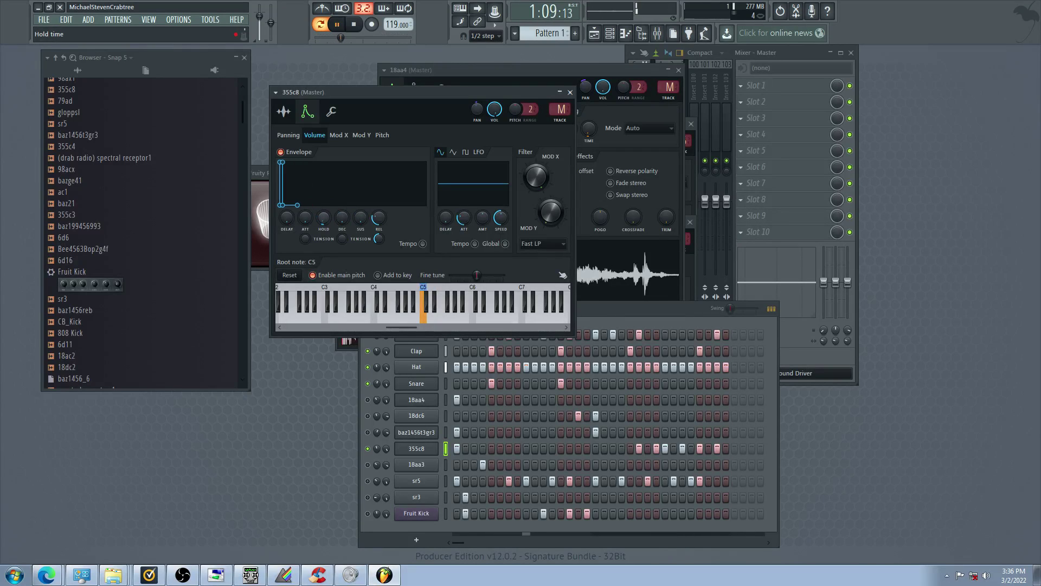
drag(378, 218, 378, 239)
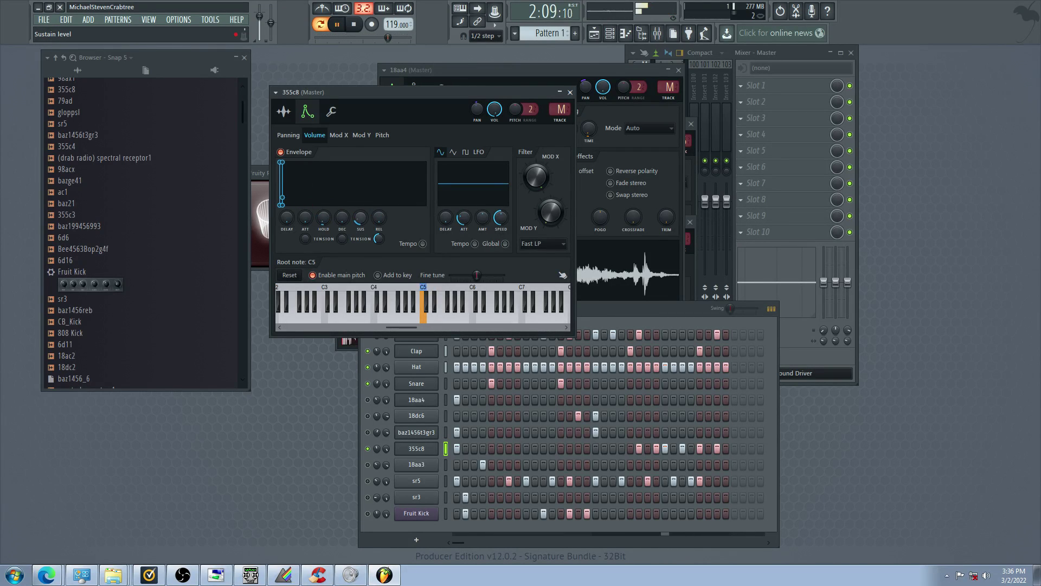
Adjust the 355c8 time-stretching pitch and change its Mod X level and echo delay feed
click(291, 115)
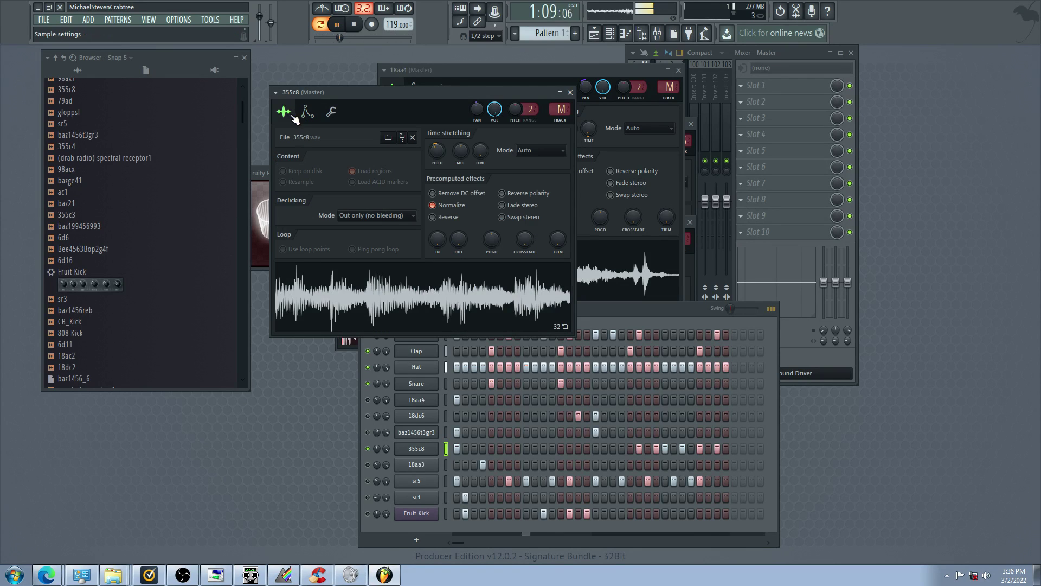
click(331, 111)
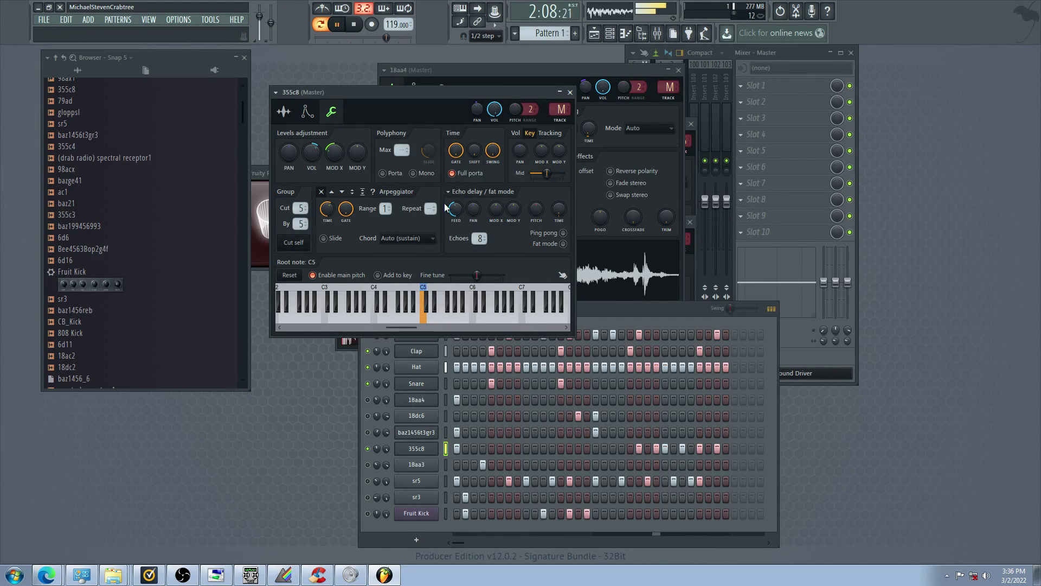
Unmute baz1456t3gr3, 18aa3 and sr5 alongside 355c8, and add Snare hits on steps 21 and 29
click(367, 432)
click(368, 449)
click(367, 465)
click(369, 482)
click(368, 450)
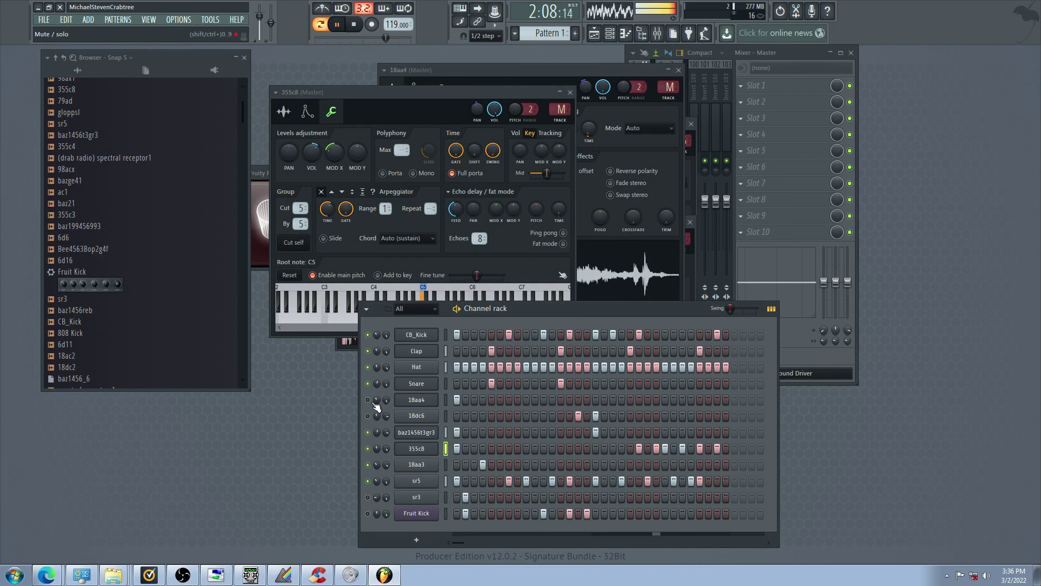
click(631, 384)
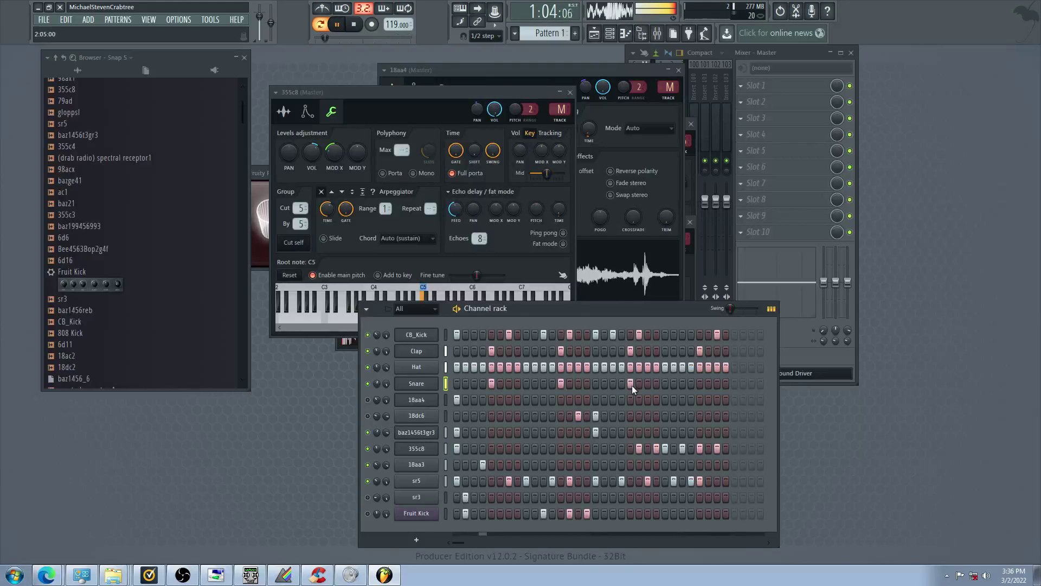
click(700, 383)
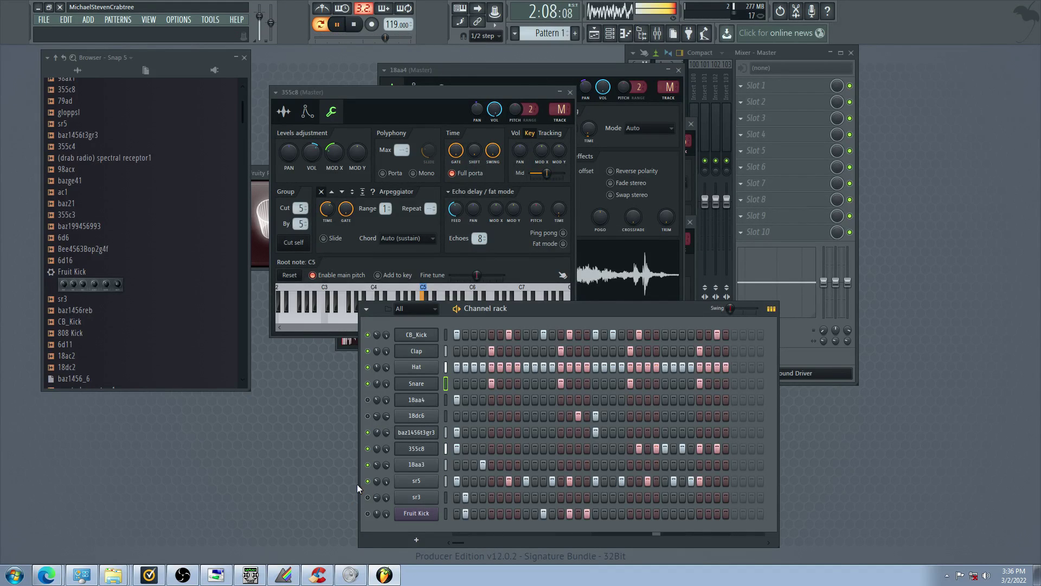
Mute baz1456t3gr3, 355c8, 18aa3 and sr5, and unmute sr3 and Fruit Kick
click(368, 433)
click(368, 449)
click(369, 482)
click(368, 465)
click(368, 497)
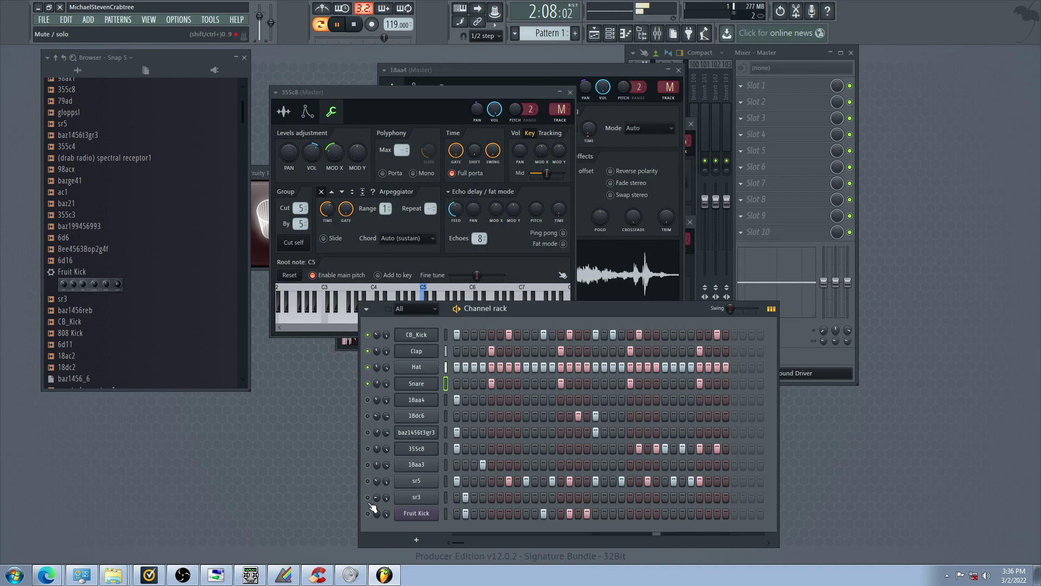
click(368, 513)
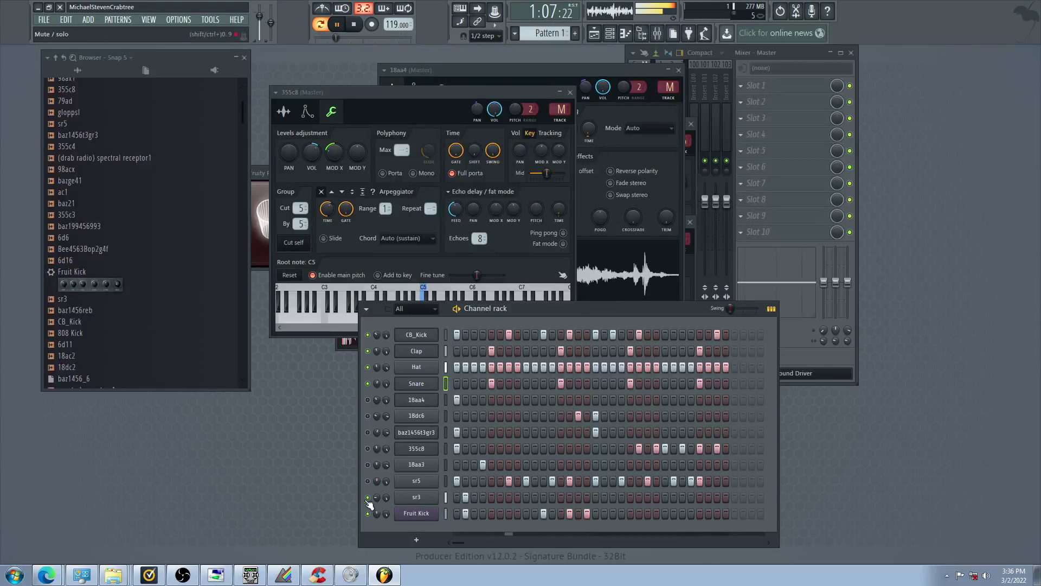
Mute sr3 and Hat, unmute 355c8 and sr5, and leave 18aa3 muted
click(368, 498)
click(368, 481)
click(367, 465)
click(368, 449)
click(368, 449)
click(368, 463)
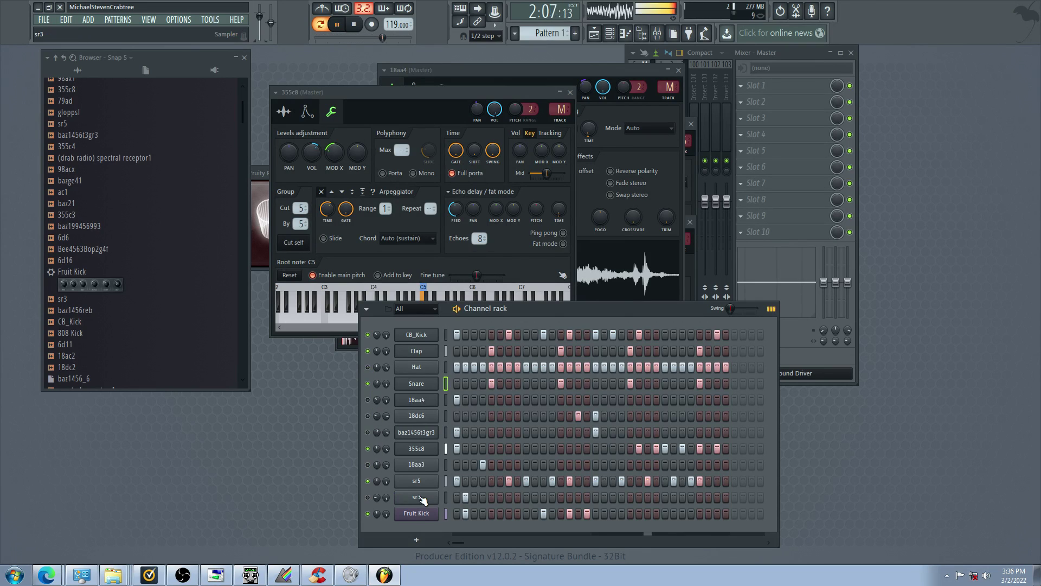
Repitch sr3 and pan it 61% left, unmute it with 18dc6, baz1456t3gr3 and 18aa3, and mute 355c8 and sr5
click(416, 497)
click(368, 497)
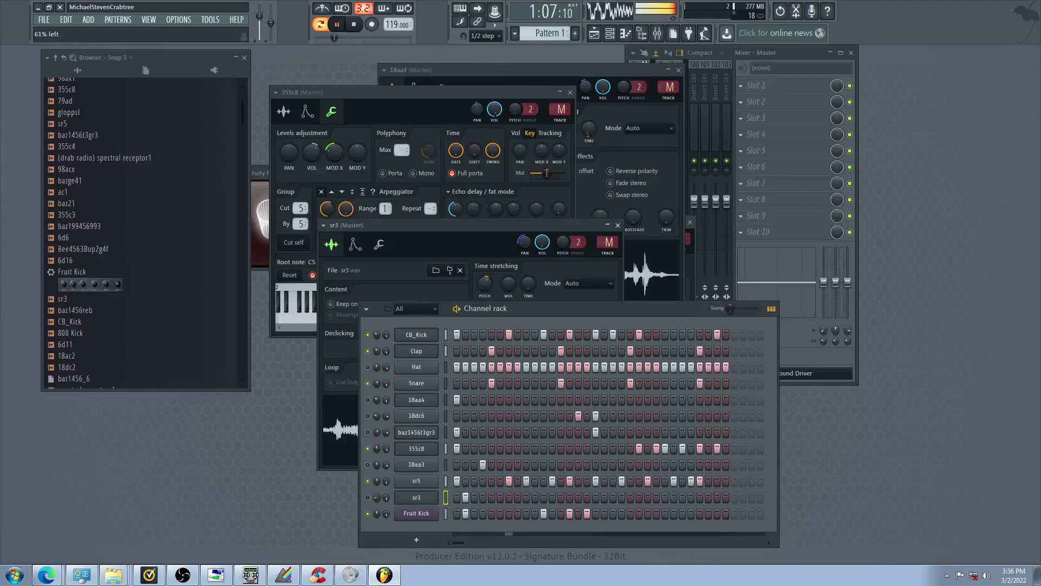
click(368, 451)
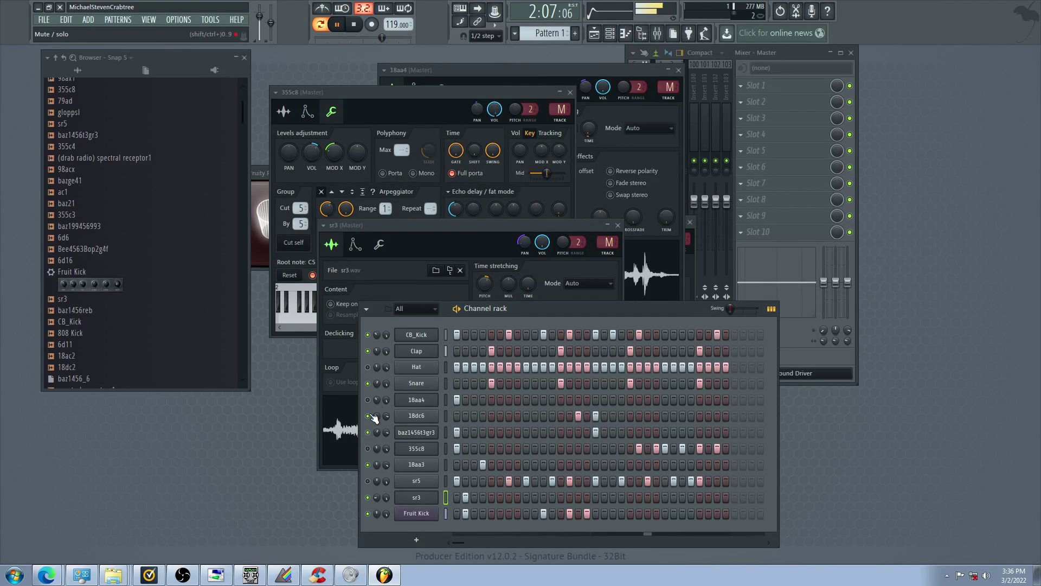
Try a CB_Kick hit on step 4, remove it, and mute 18dc6, baz1456t3gr3, 18aa3 and sr3
click(480, 337)
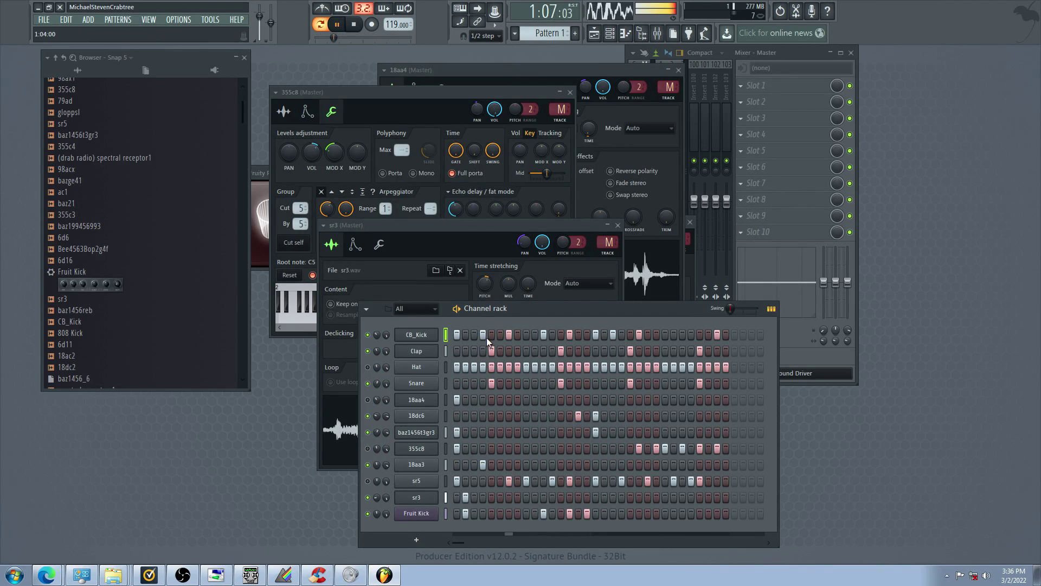
click(368, 498)
click(367, 481)
click(367, 416)
click(368, 432)
click(368, 497)
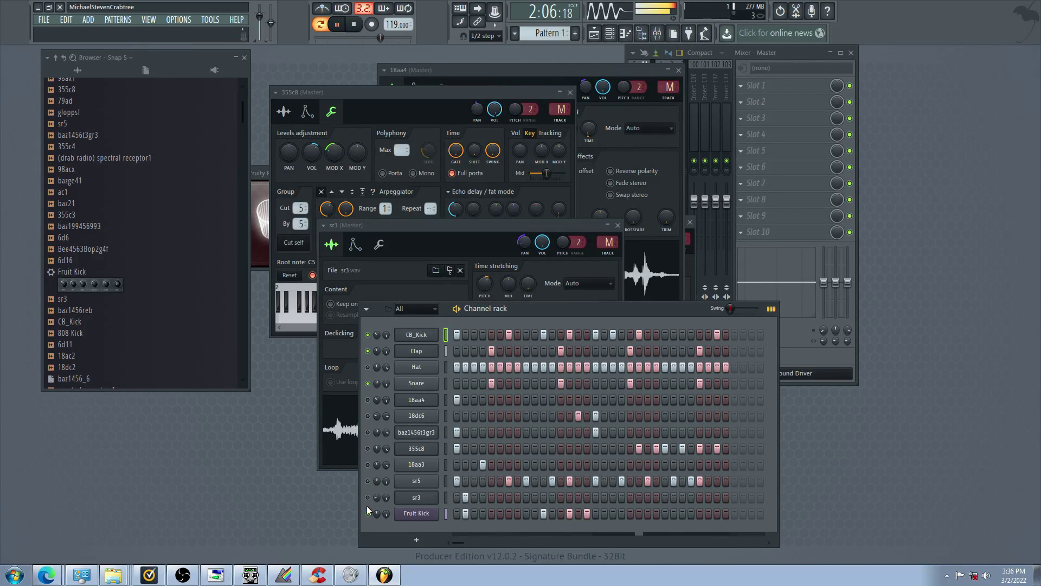
Unmute 355c8, 18aa3 and sr5, mute Fruit Kick, and add 355c8 hits on steps 2 to 9 and 11
click(369, 481)
click(368, 514)
click(369, 481)
click(368, 496)
click(369, 449)
click(368, 466)
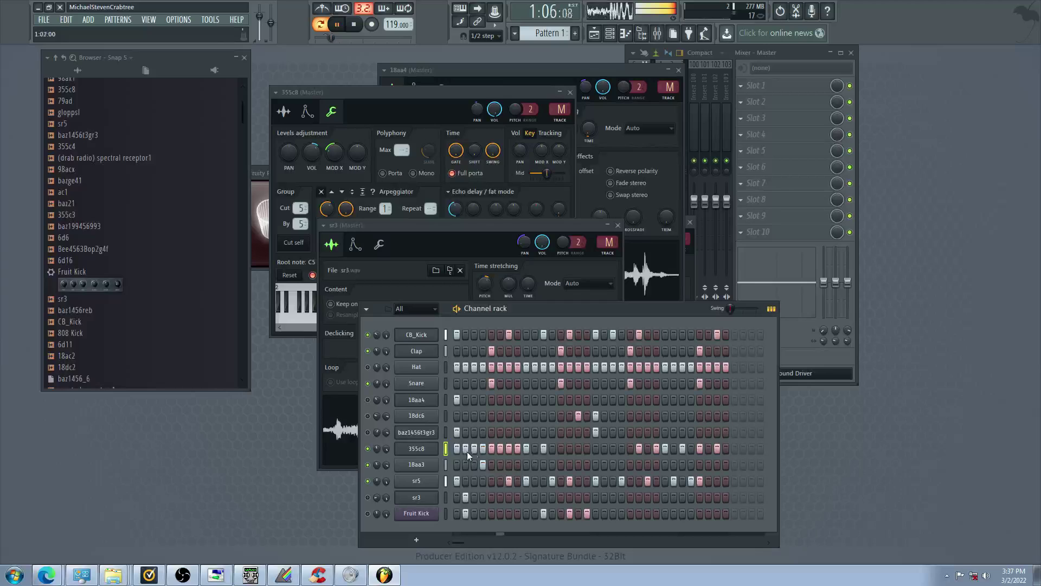
Lower the 355c8 Mod X level, turn its echo delay feed down to zero, and adjust its time-stretching pitch
click(433, 452)
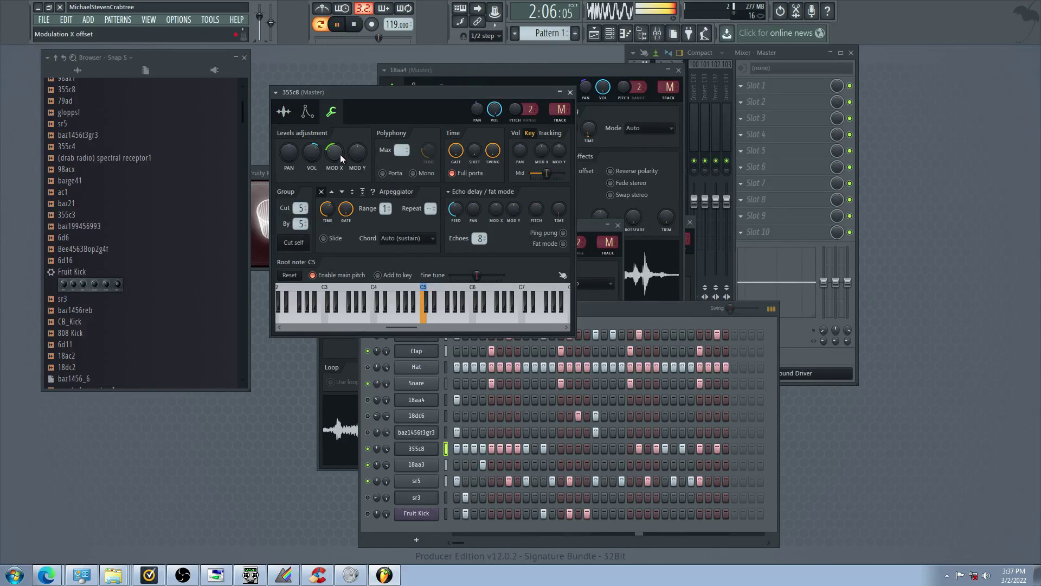
drag(340, 154, 341, 150)
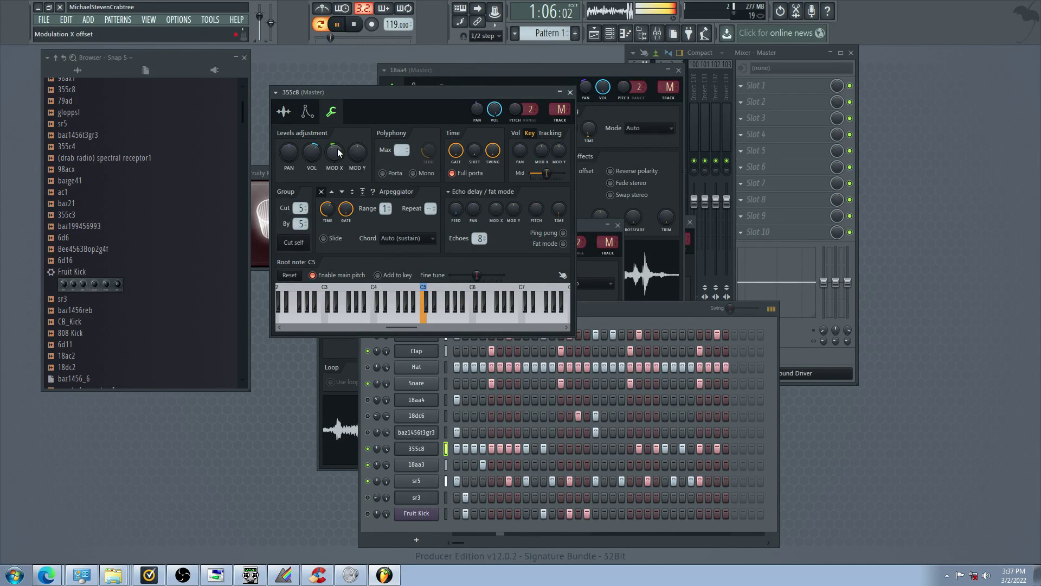
click(283, 111)
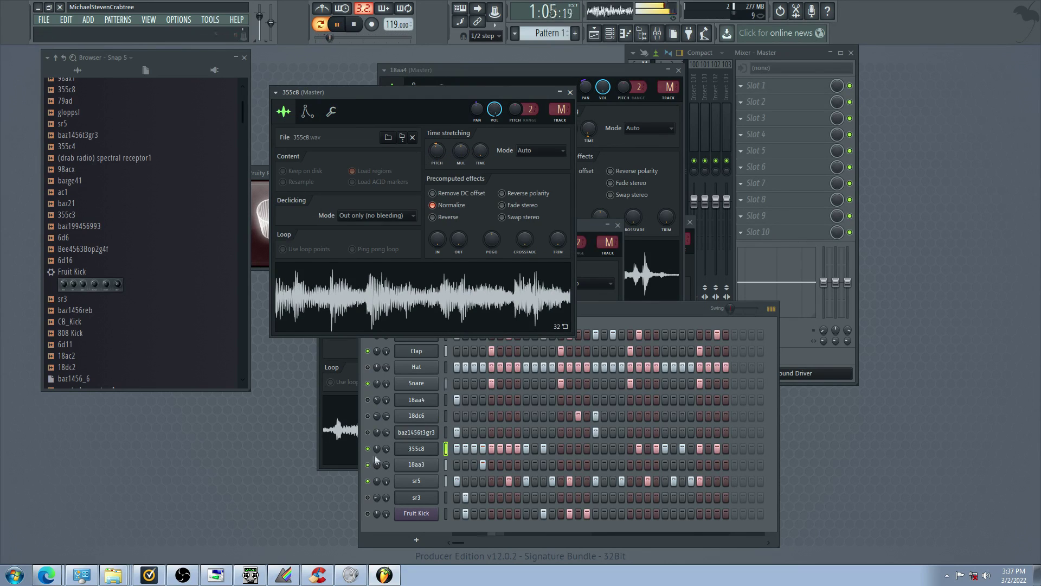
Remove the 355c8 hits on steps 2, 4 and 6, mute 18aa3, and unmute sr3
click(471, 454)
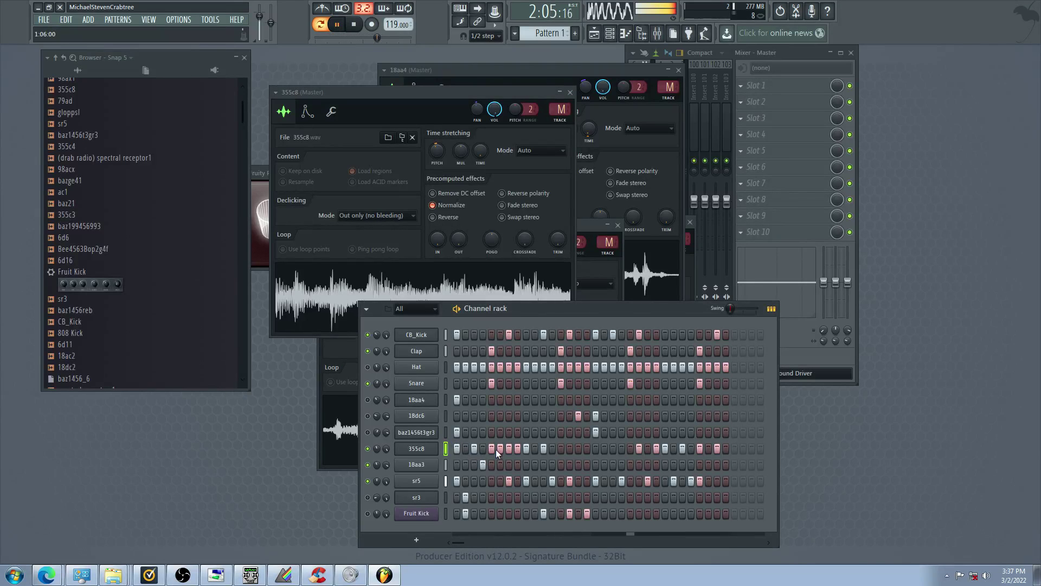
click(368, 497)
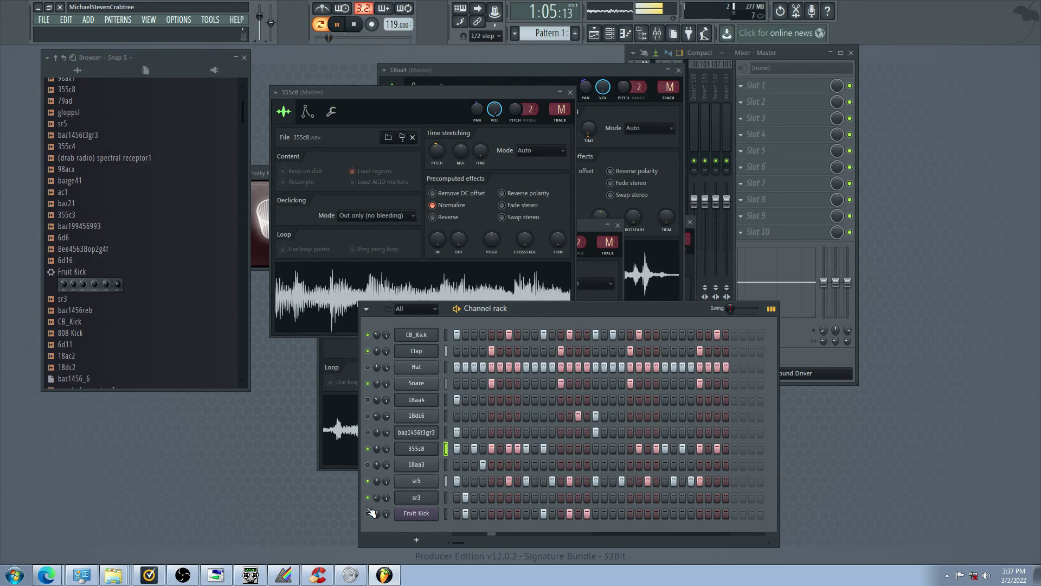
Unmute Fruit Kick and replace the 355c8 hits on steps 1 to 11 with a single hit on step 2
click(368, 513)
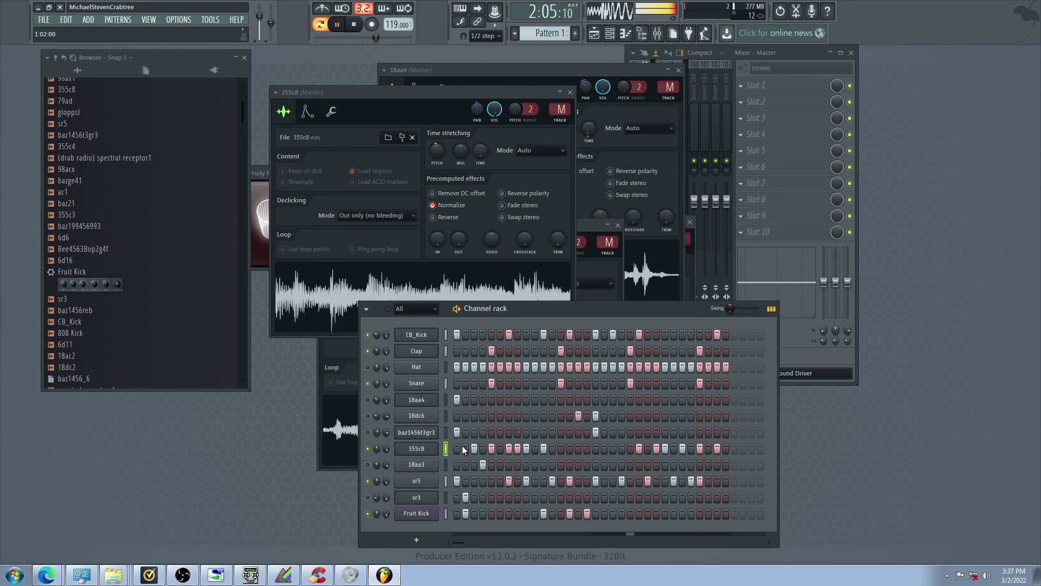
drag(478, 447, 577, 444)
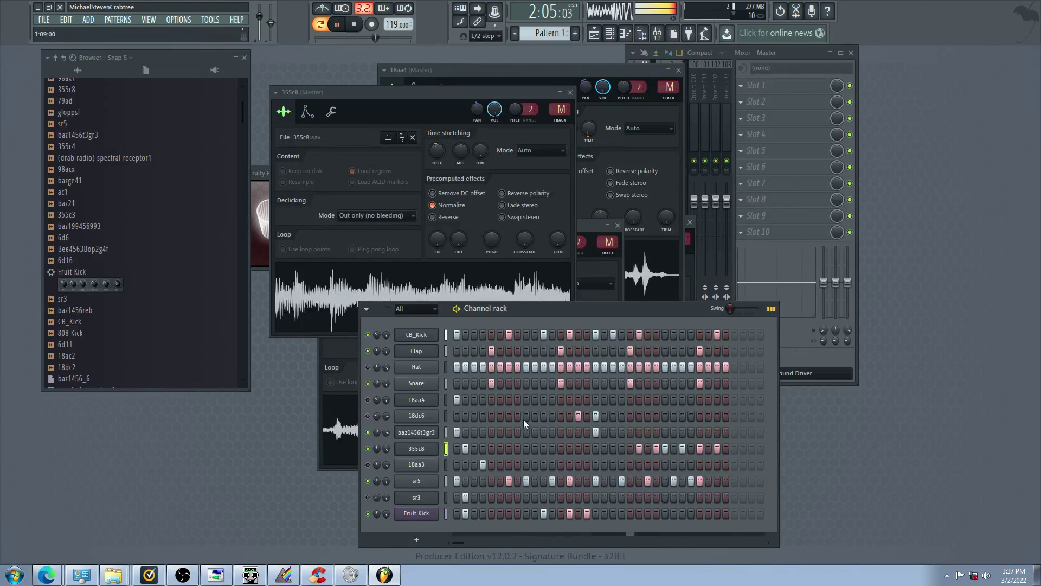
Unmute 18dc6 and raise the time-stretching pitch of the 355c8 sample
click(368, 433)
click(429, 450)
click(429, 450)
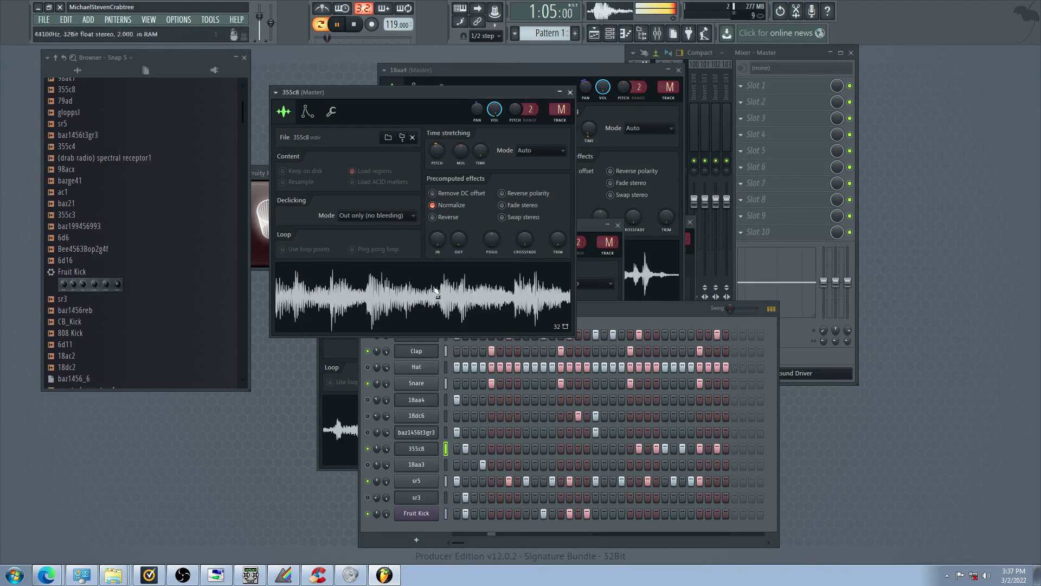
click(368, 417)
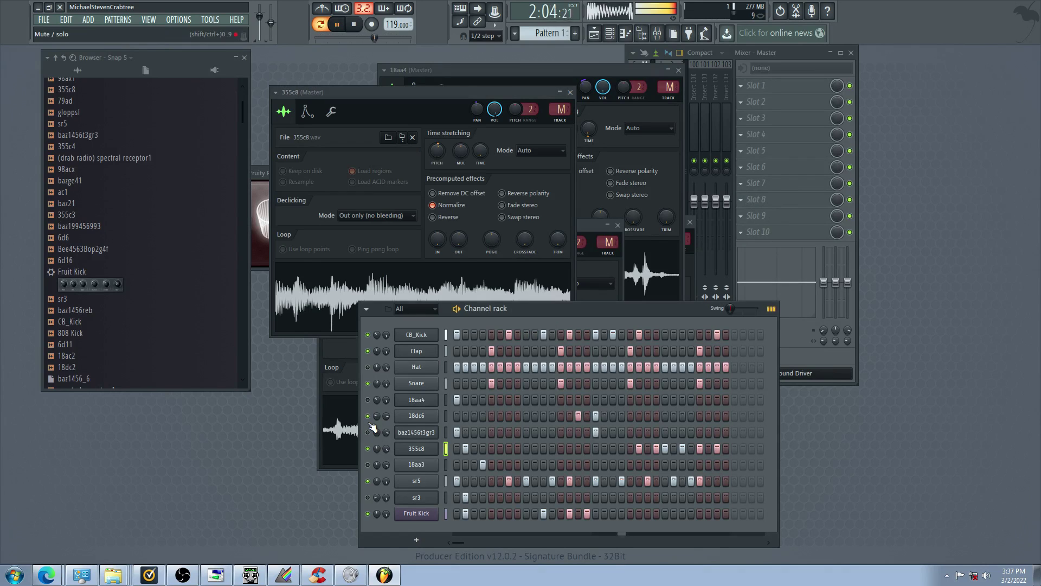
drag(437, 152, 437, 137)
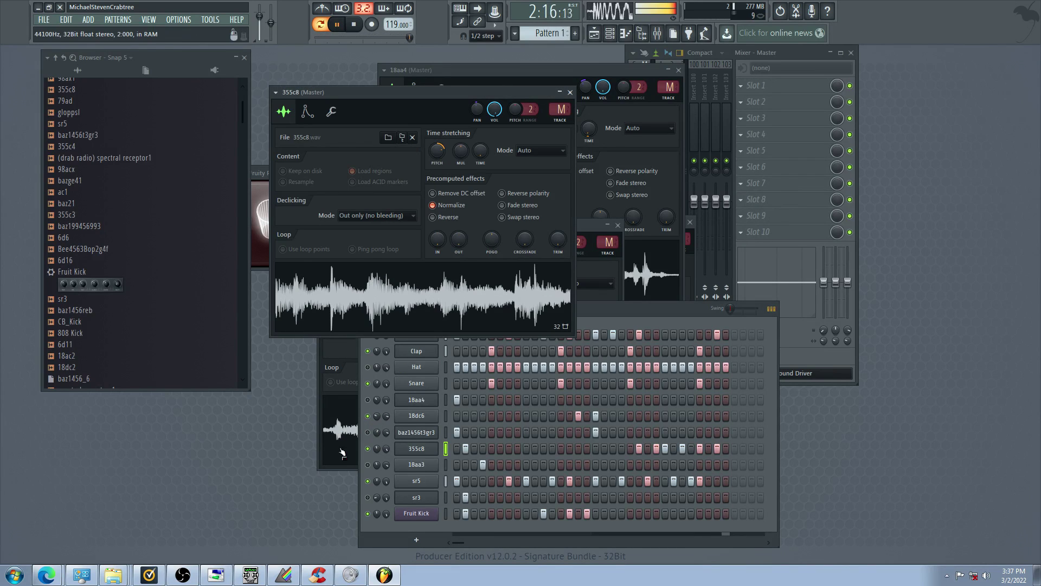
Unmute 18aa3 and adjust the time-stretching pitch of the sr5 sample
click(369, 465)
click(410, 482)
drag(544, 250, 544, 252)
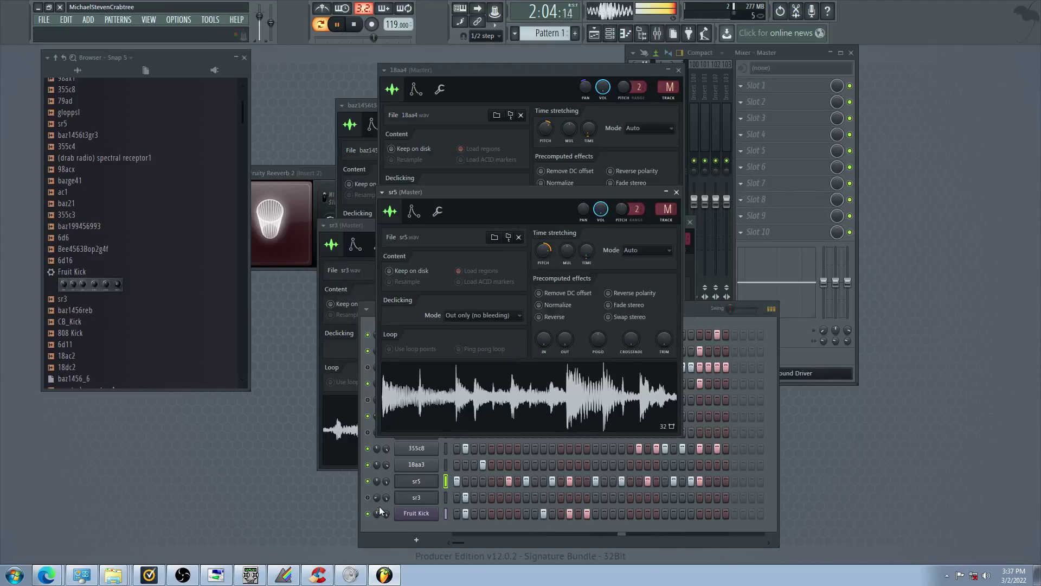
Unmute 18aa4 and mute Clap, Snare, 18dc6, baz1456t3gr3, 355c8 and 18aa3
click(382, 505)
click(367, 448)
click(368, 400)
click(369, 432)
click(369, 497)
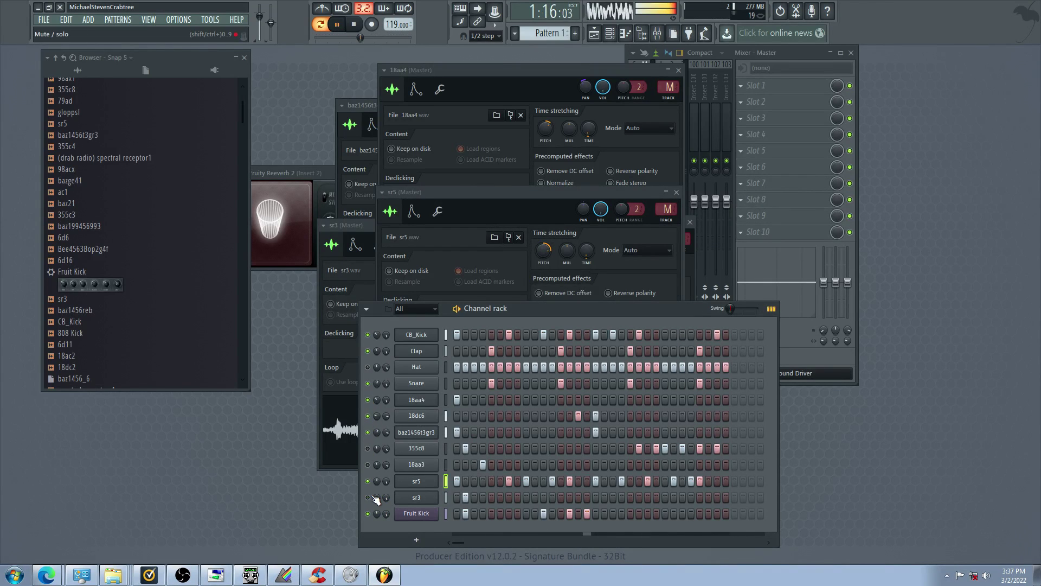
click(368, 434)
click(368, 384)
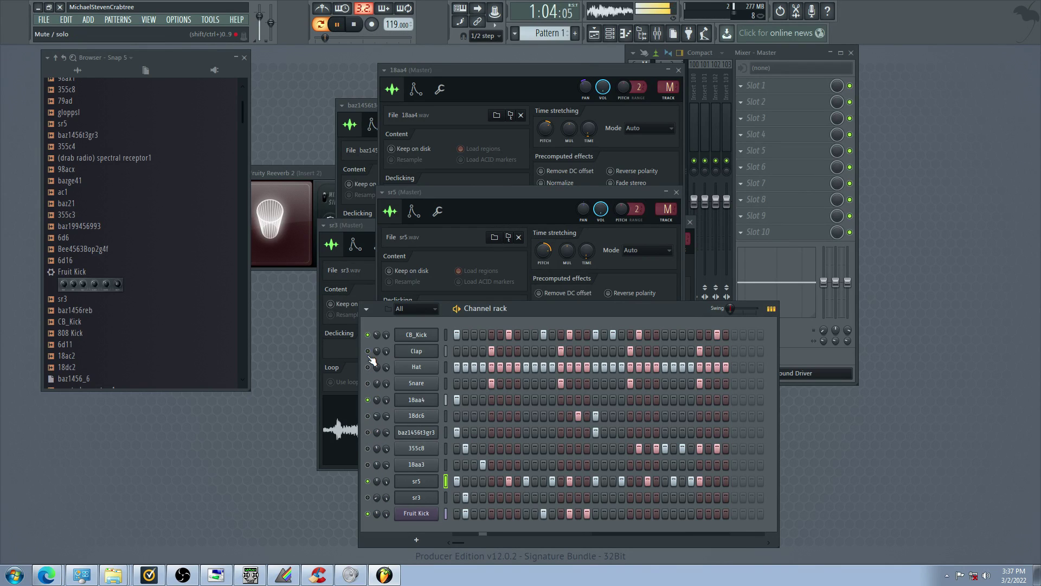
Mute CB_Kick and clear the sr5 steps down to a single hit on step 1
click(417, 480)
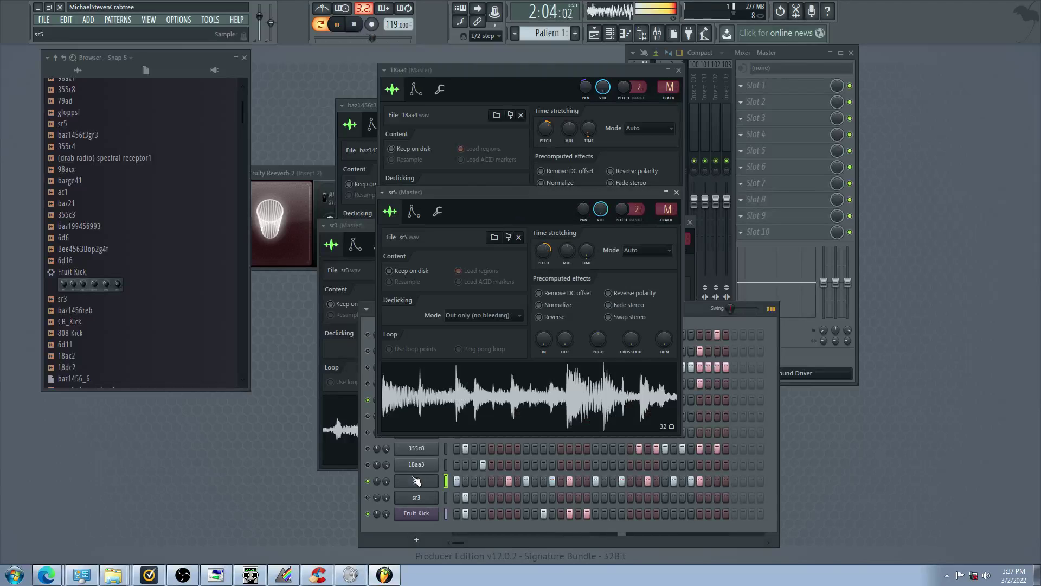
right_click(457, 481)
click(466, 482)
click(429, 482)
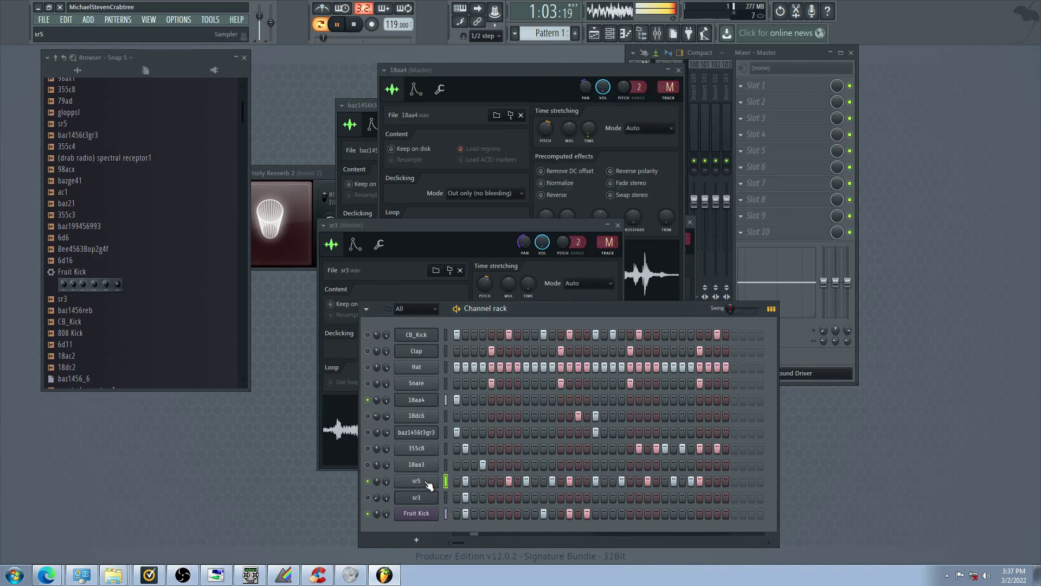
click(428, 482)
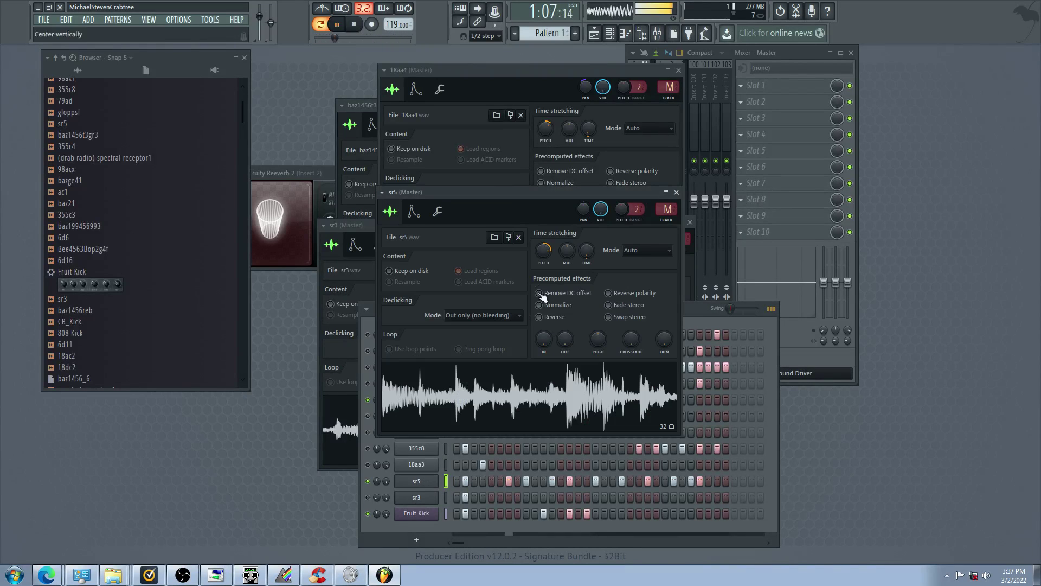
click(458, 484)
drag(492, 479, 773, 473)
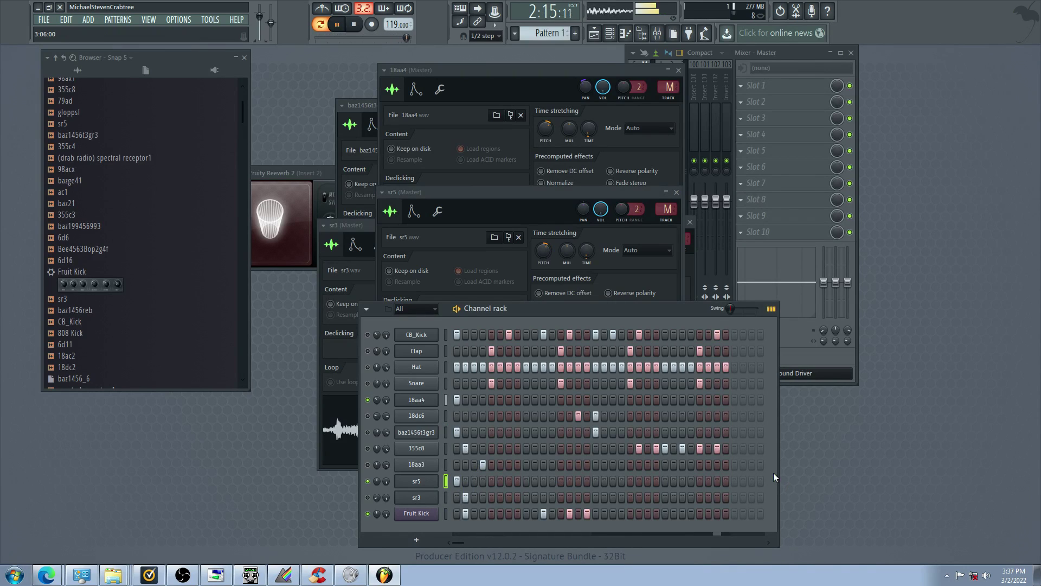
Enable the sr5 channel's volume envelope and adjust its shape
click(417, 482)
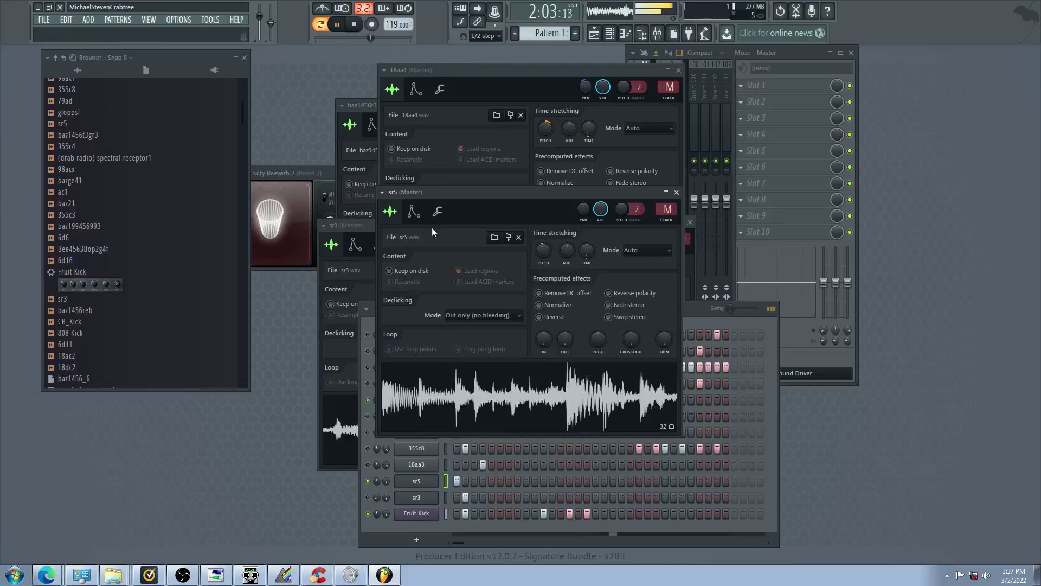
click(414, 211)
drag(450, 321, 462, 290)
Mute sr5 and 18aa4, and unmute baz1456t3gr3 and 18aa3
click(375, 479)
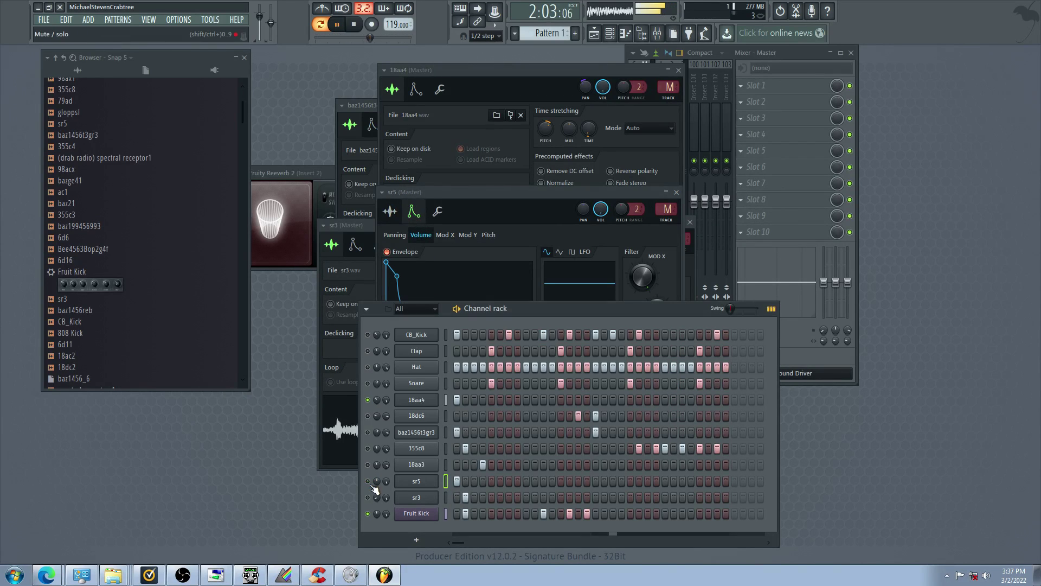
click(368, 432)
click(368, 400)
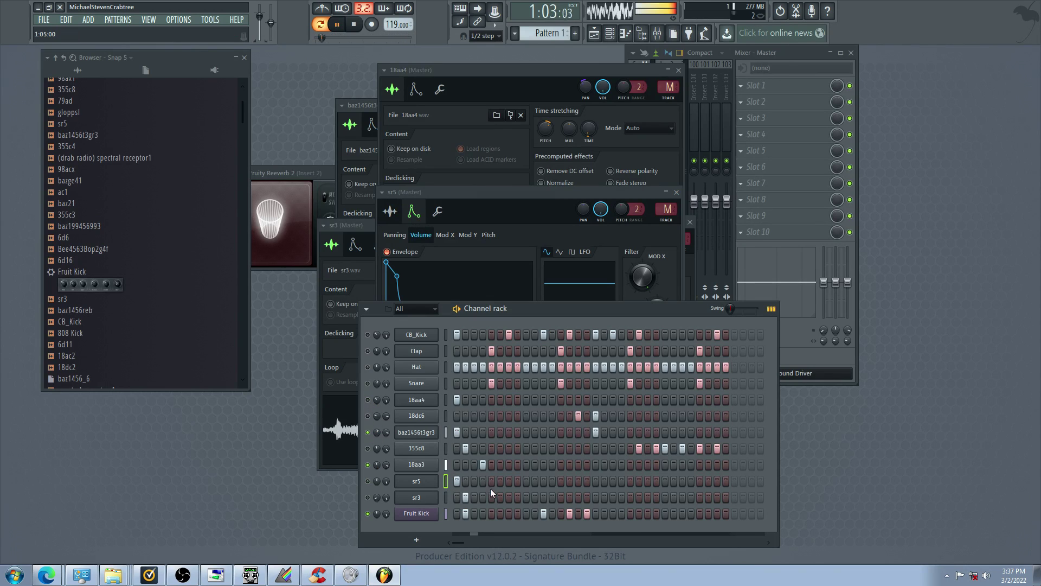
Unmute the sr5 channel and view its sample settings
click(367, 481)
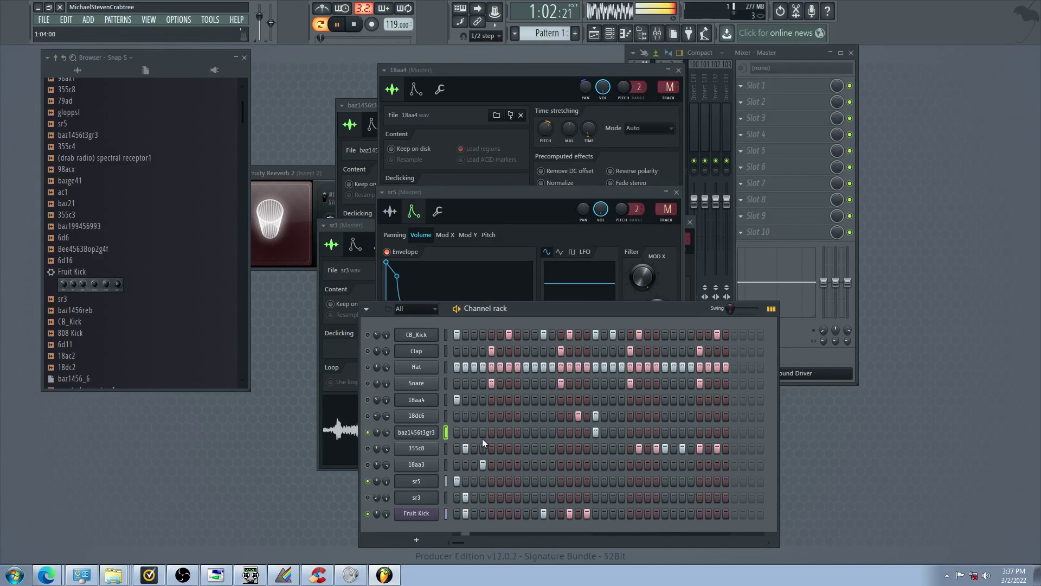
click(417, 481)
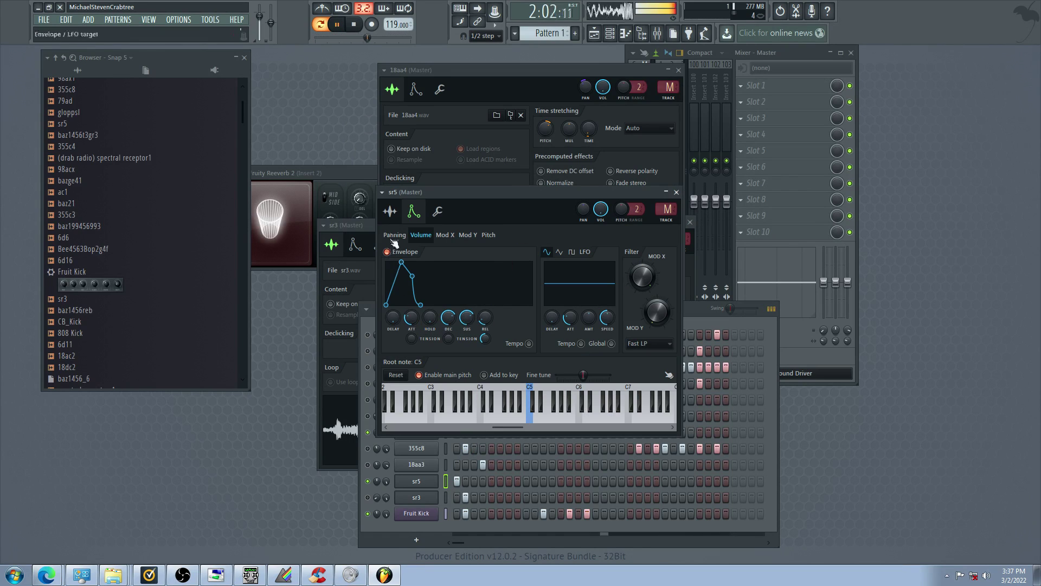
click(390, 212)
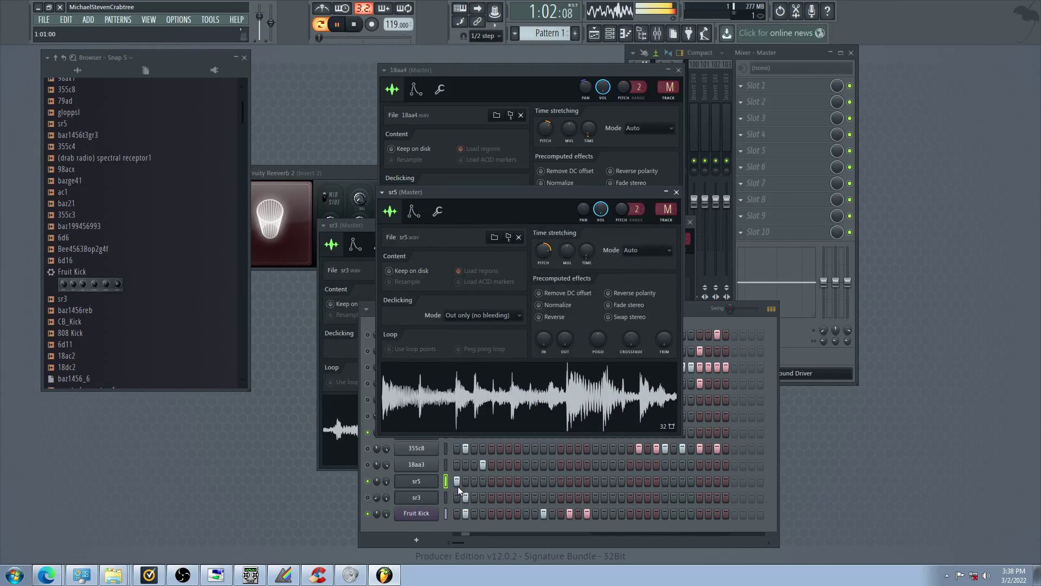
click(273, 484)
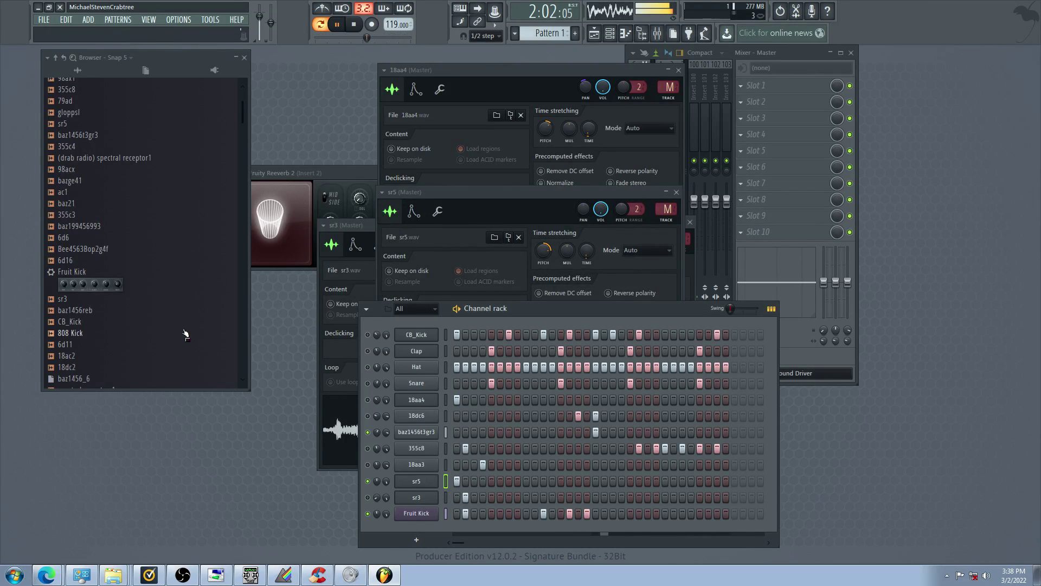
Try the 6d11 sample and the baz1456993 sample in place of sr5 on its channel
drag(190, 345, 428, 487)
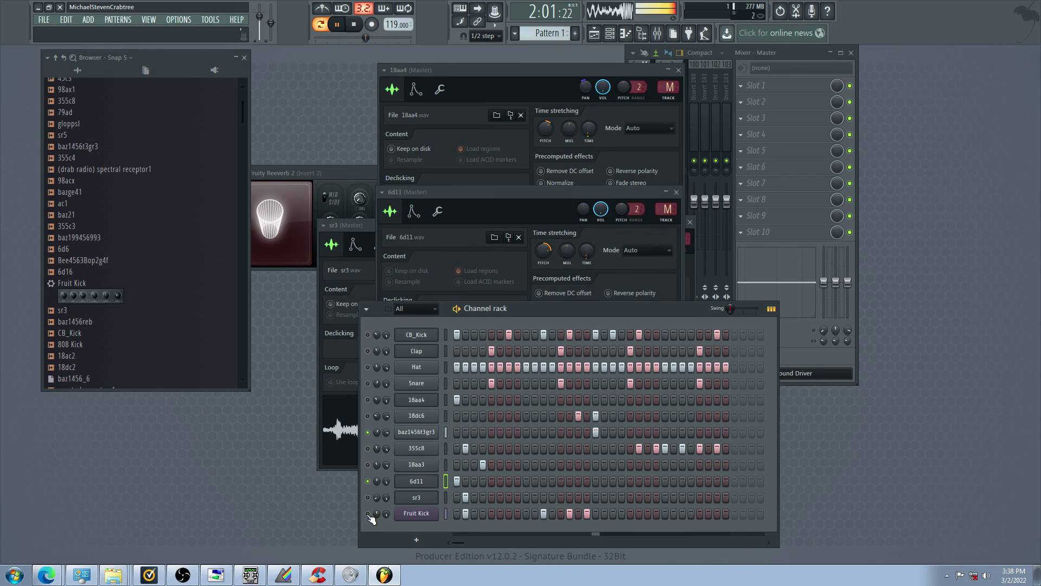
right_click(422, 481)
click(440, 487)
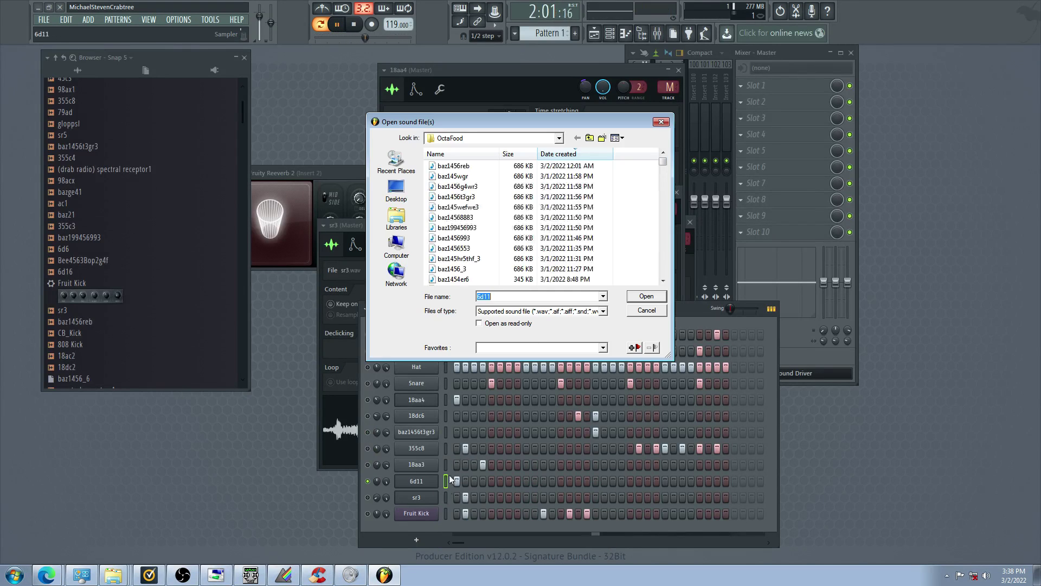
double_click(599, 241)
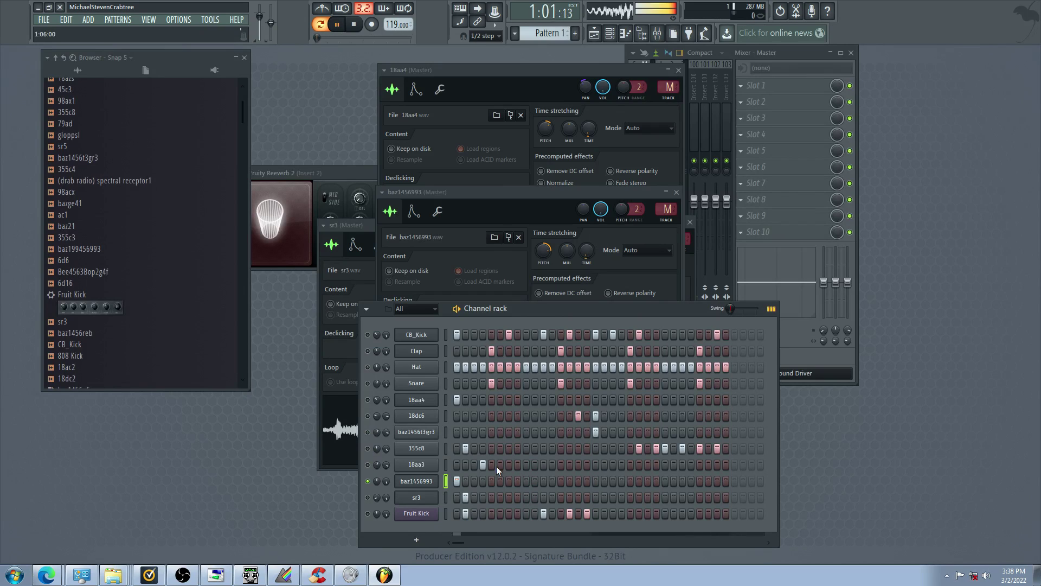
Replace the sample of the channel above sr3 with baz1456reb and place its note on step 1
click(457, 482)
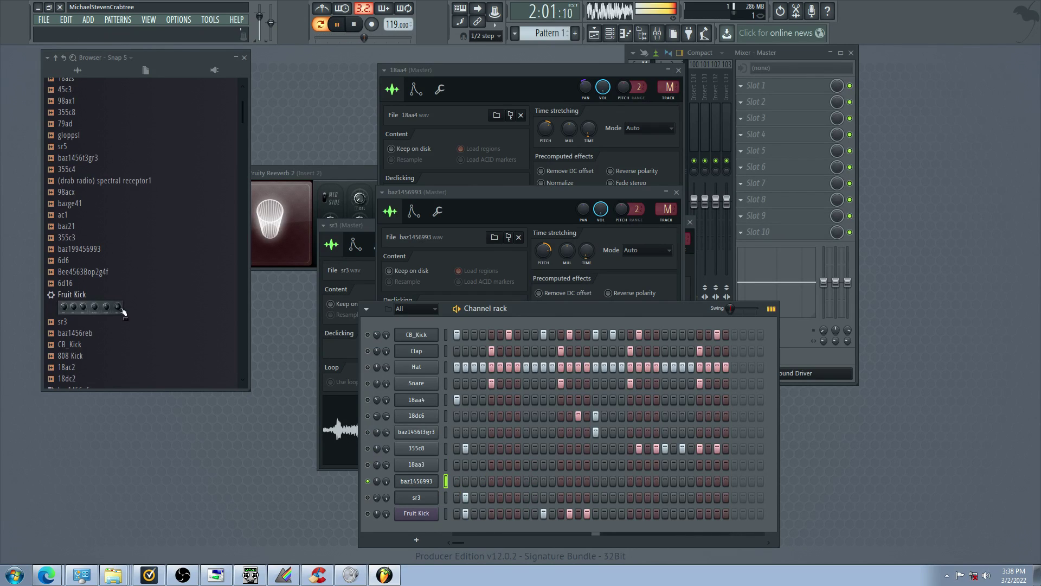
drag(124, 333, 403, 486)
click(457, 482)
Unmute the sr3, Fruit Kick, 18aa3 and 355c8 channels
click(368, 497)
click(367, 514)
click(368, 465)
click(368, 449)
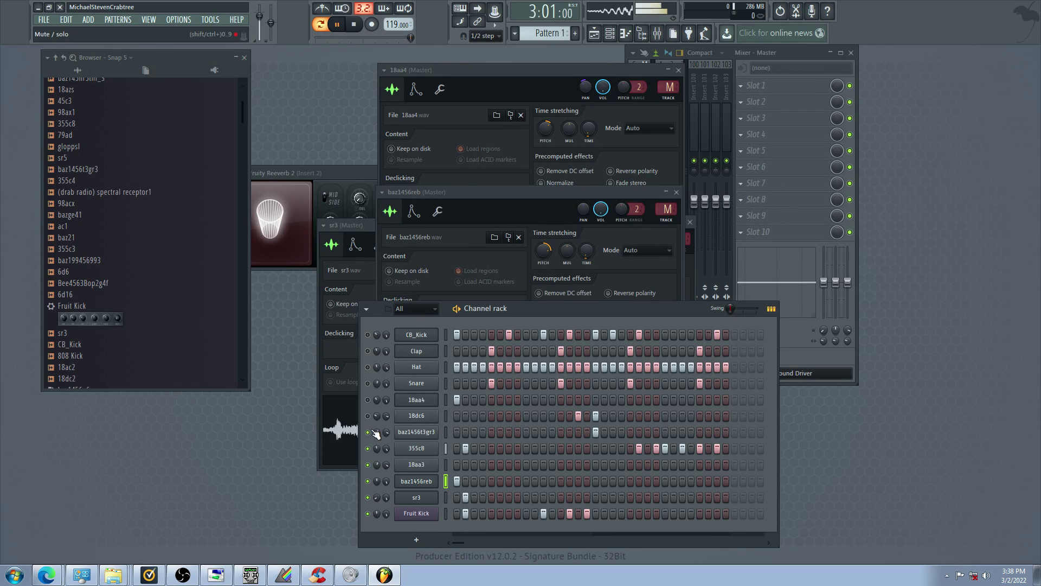
Unmute the Clap, CB_Kick, Hat, Snare and 18aa4 channels
click(369, 351)
click(368, 336)
click(369, 367)
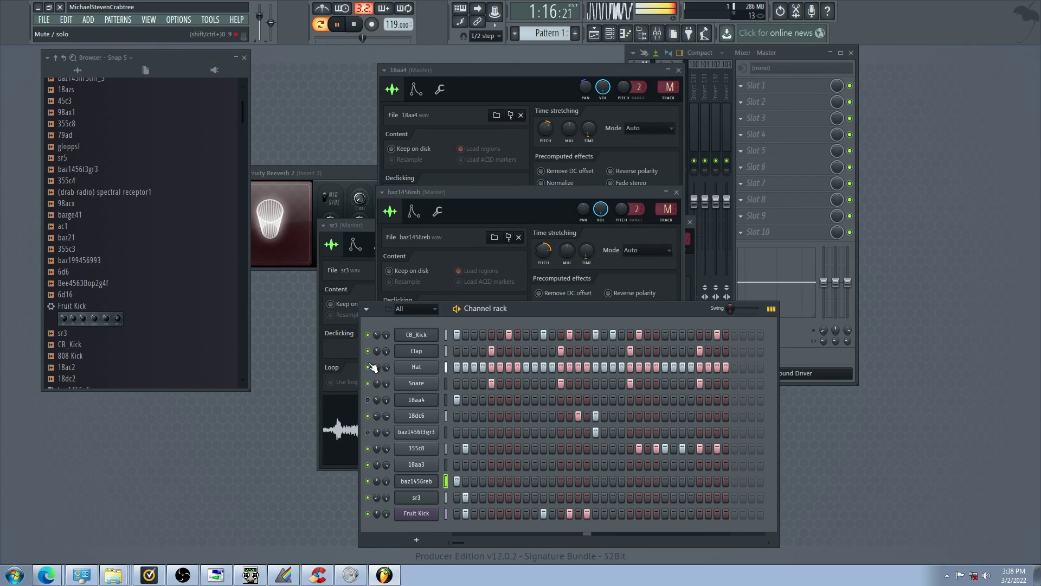
drag(377, 384, 377, 380)
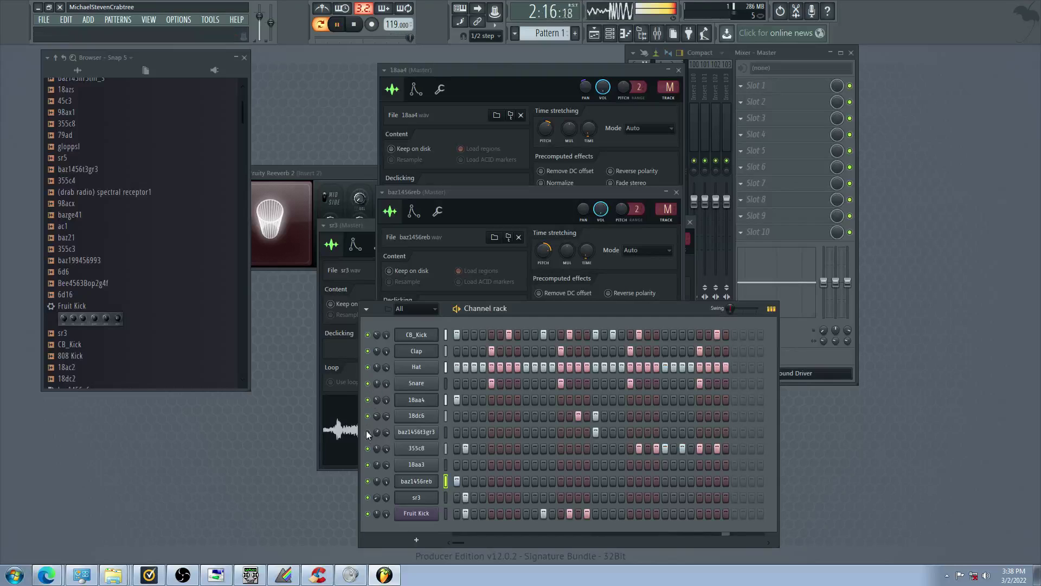
Mute the sr3, 18aa3, 355c8 and 18dc6 channels
drag(363, 496, 363, 498)
click(366, 499)
click(368, 467)
click(368, 452)
drag(374, 417, 374, 410)
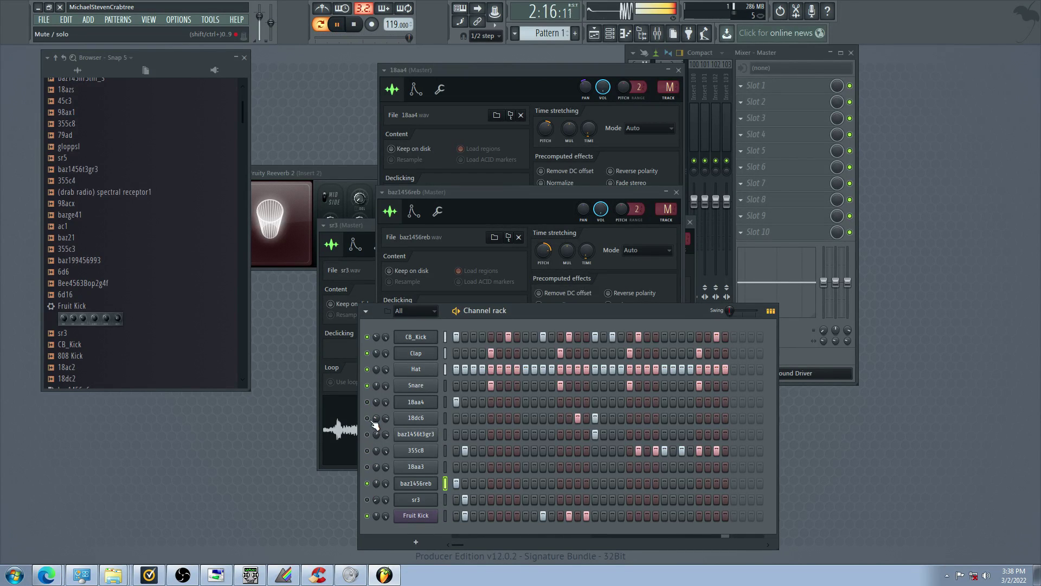
Examine the 18aa4 channel's volume envelope and sample settings
click(416, 402)
click(416, 402)
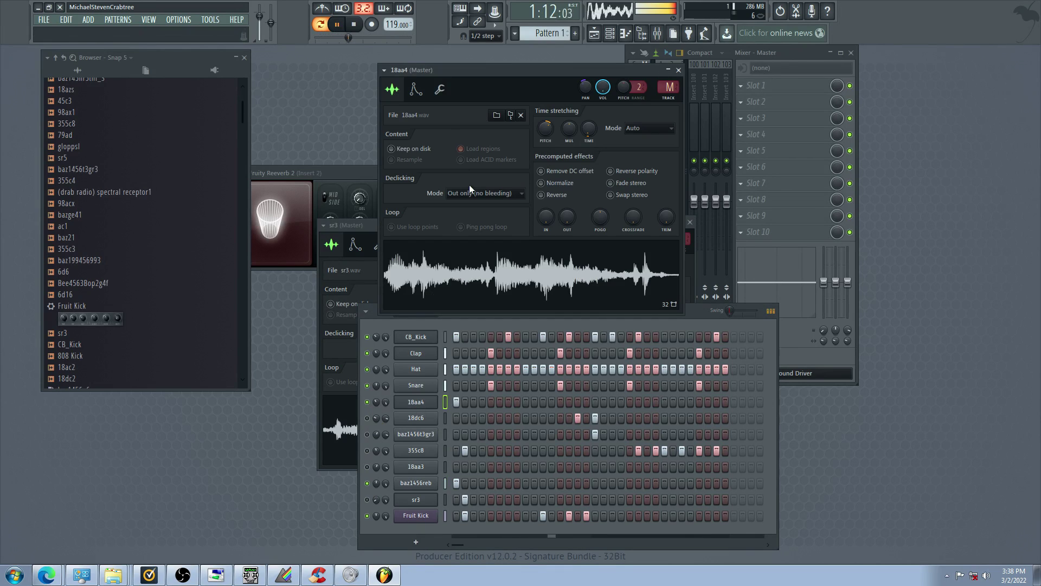
click(415, 89)
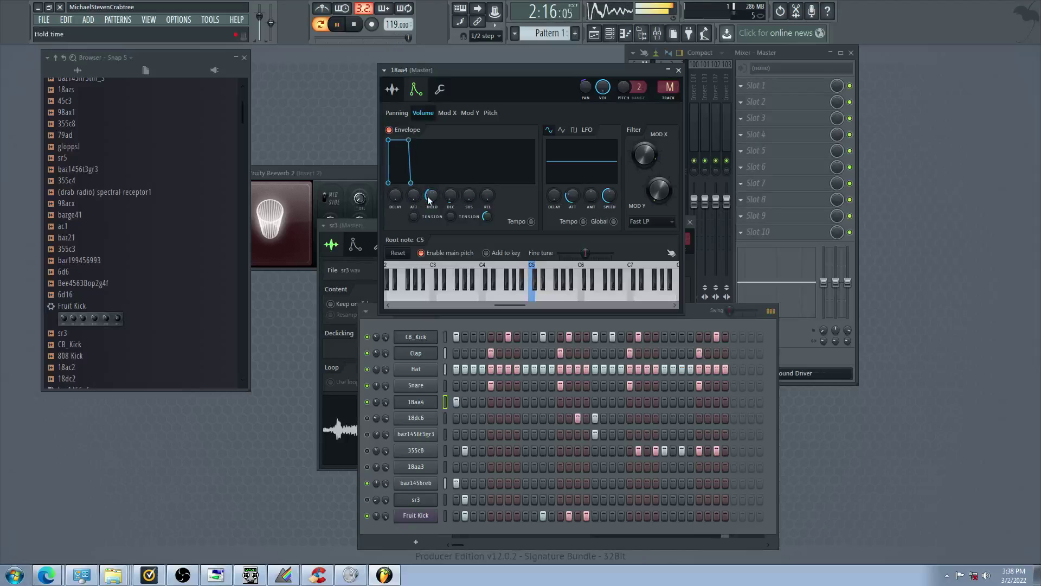
click(392, 89)
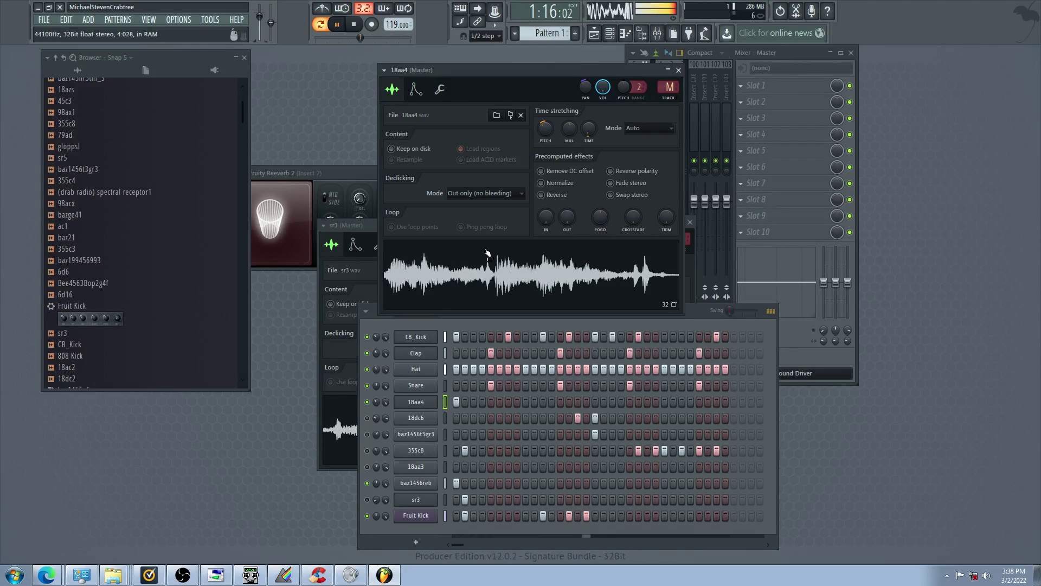
Unmute the 18dc6 and baz1456t3gr3 channels and mute 18aa4, Fruit Kick and CB_Kick
click(368, 484)
click(367, 484)
click(368, 434)
click(369, 418)
click(368, 404)
click(367, 450)
click(367, 515)
click(367, 337)
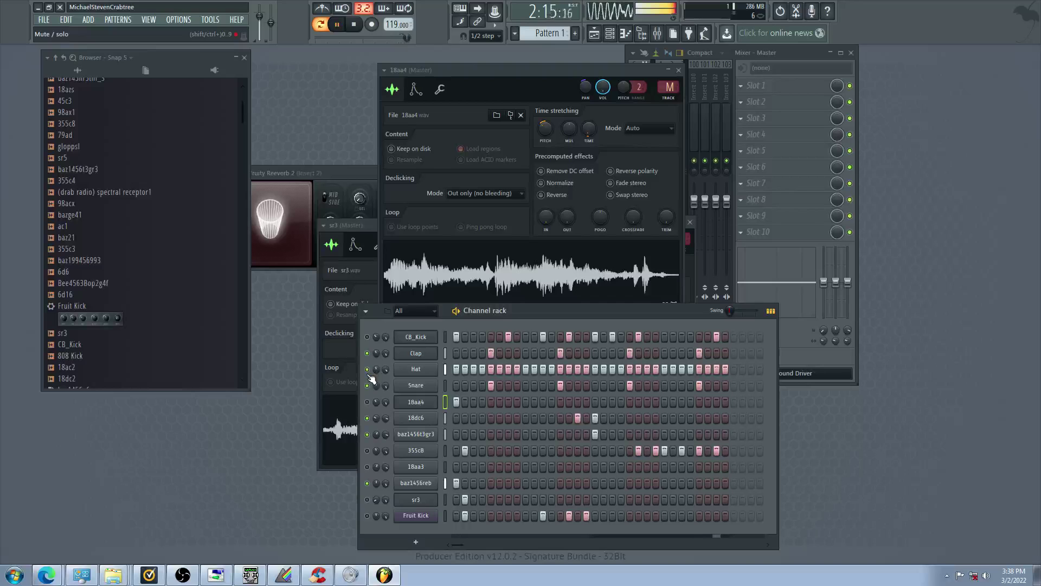
Check the sample settings of the baz1456reb channel and return to the channel rack
click(416, 482)
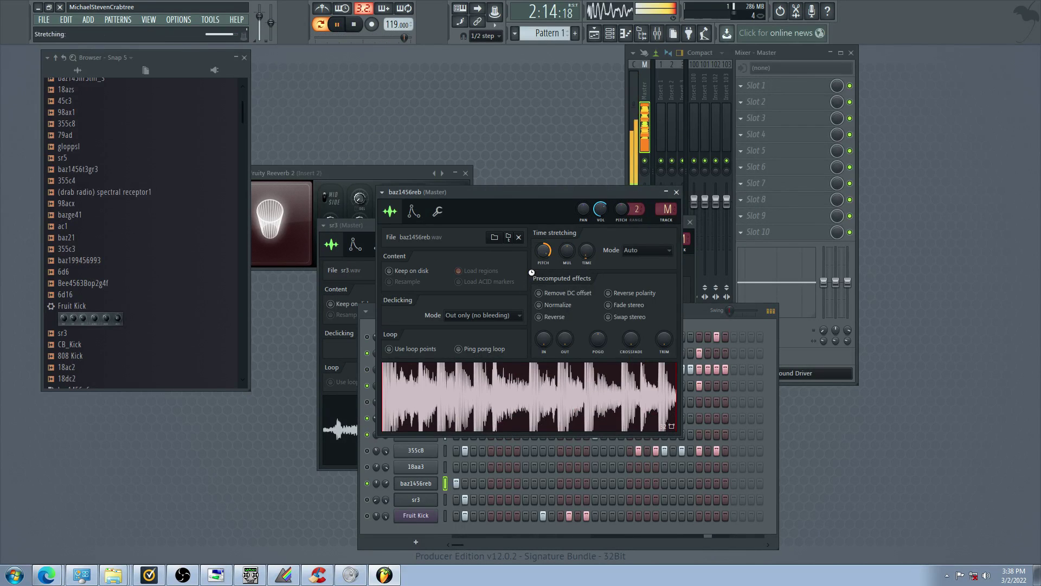
click(373, 506)
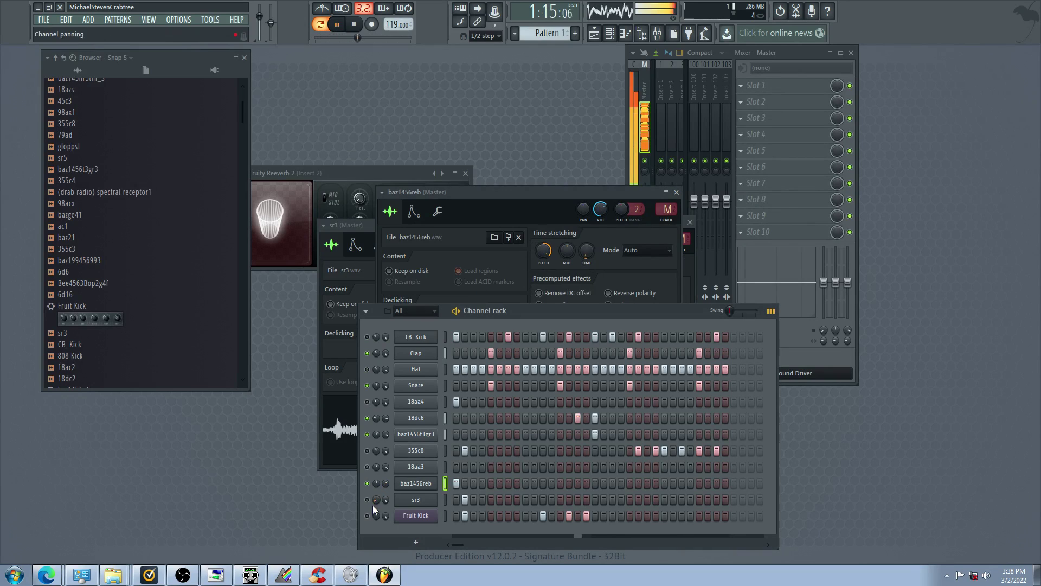
Mute the baz1456t3gr3 and 18dc6 channels and unmute 18aa4, Hat and CB_Kick
click(367, 434)
click(367, 417)
click(367, 402)
click(367, 370)
click(369, 336)
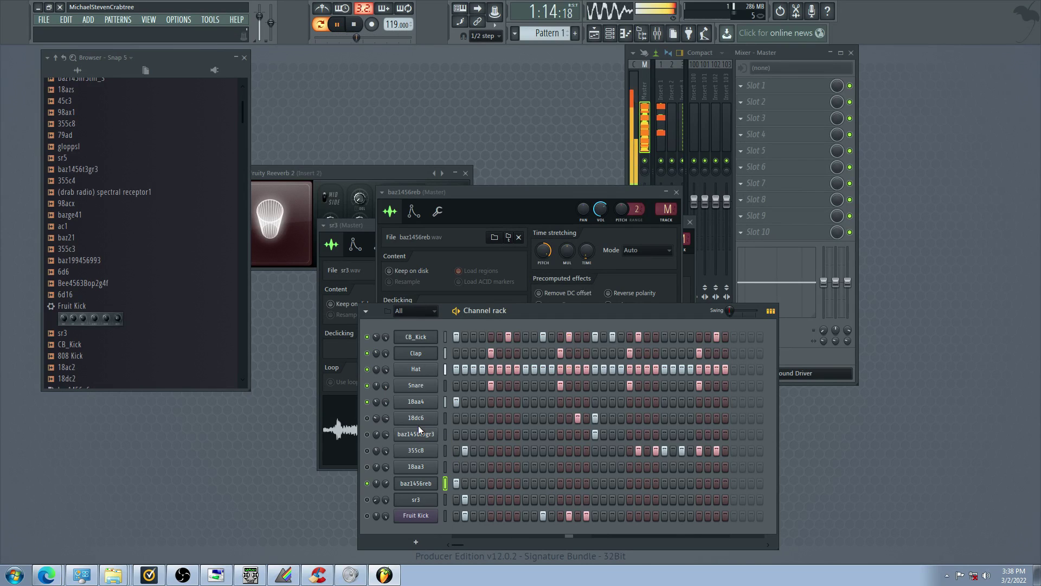
Raise the sustain level in the 18aa4 channel's volume envelope
click(429, 404)
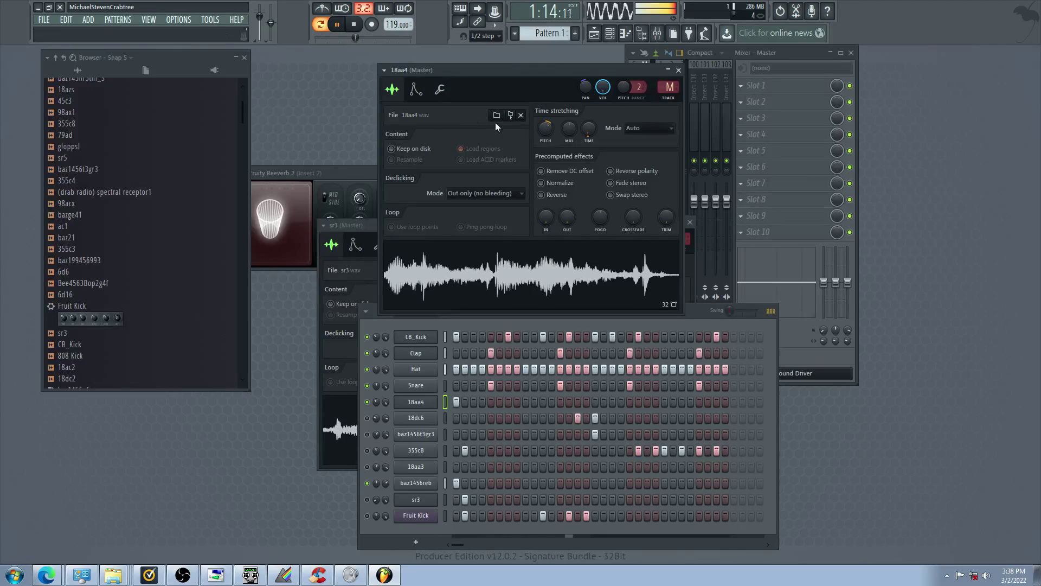
click(416, 89)
drag(470, 195, 475, 196)
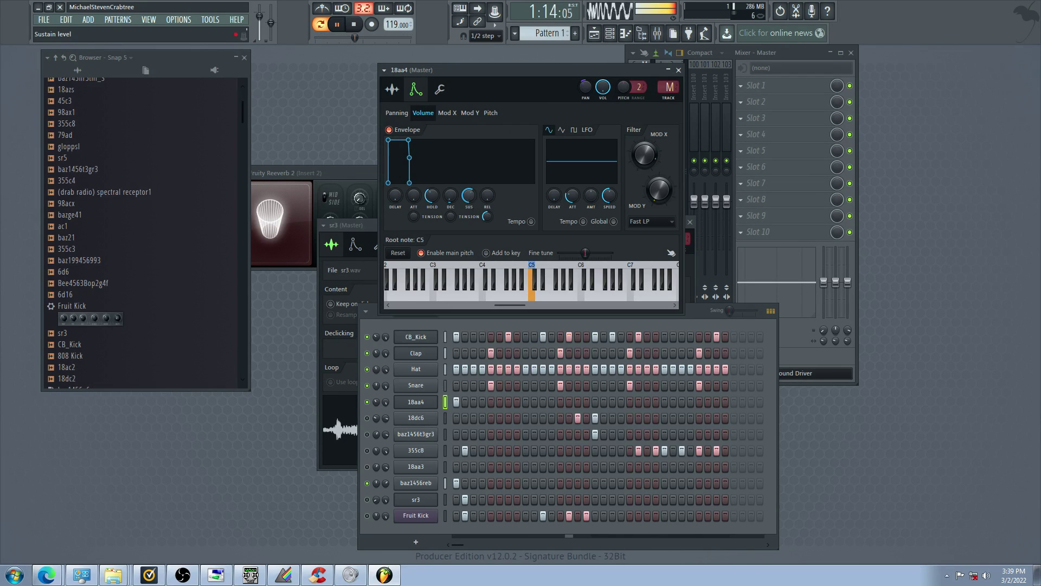
Audition the 355c8 and baz1456t3gr3 channels, ending with both and baz1456reb muted and sr3 unmuted
click(369, 451)
click(369, 484)
click(368, 467)
click(368, 469)
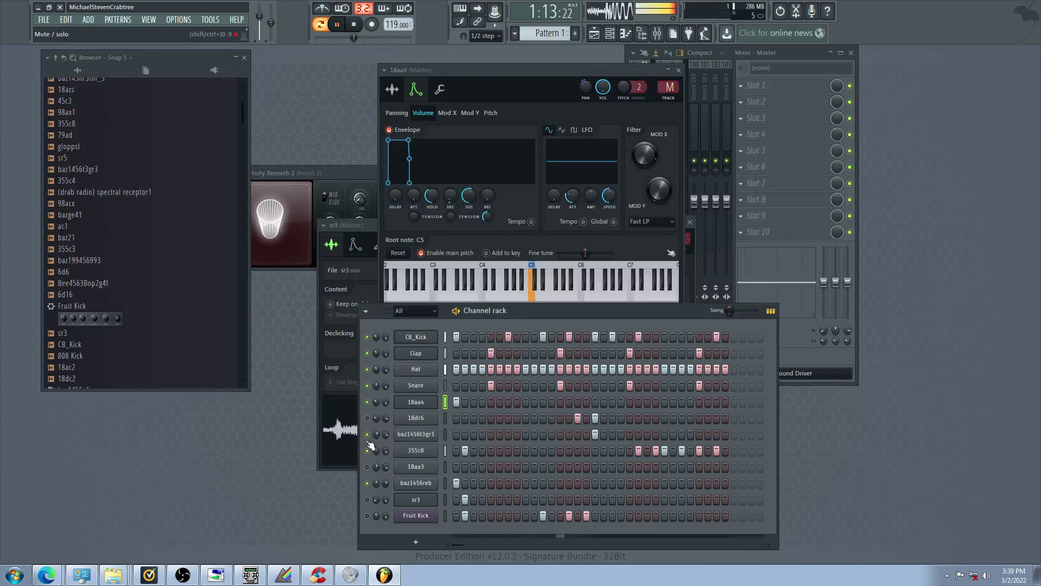
click(369, 452)
click(367, 482)
click(367, 499)
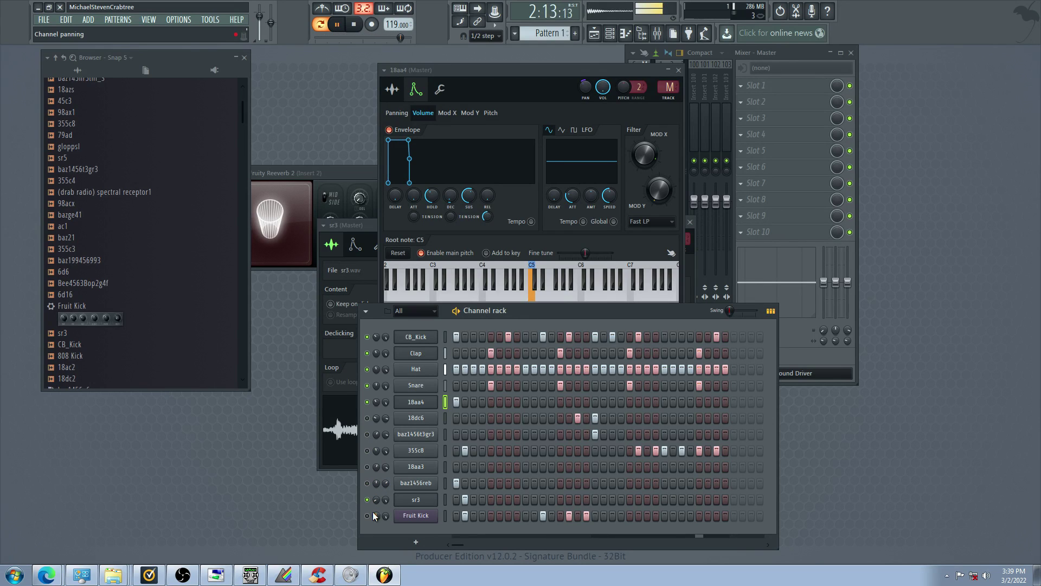
Toggle the mutes of sr3 and baz1456reb and unmute the 18aa3 channel
click(367, 499)
click(367, 483)
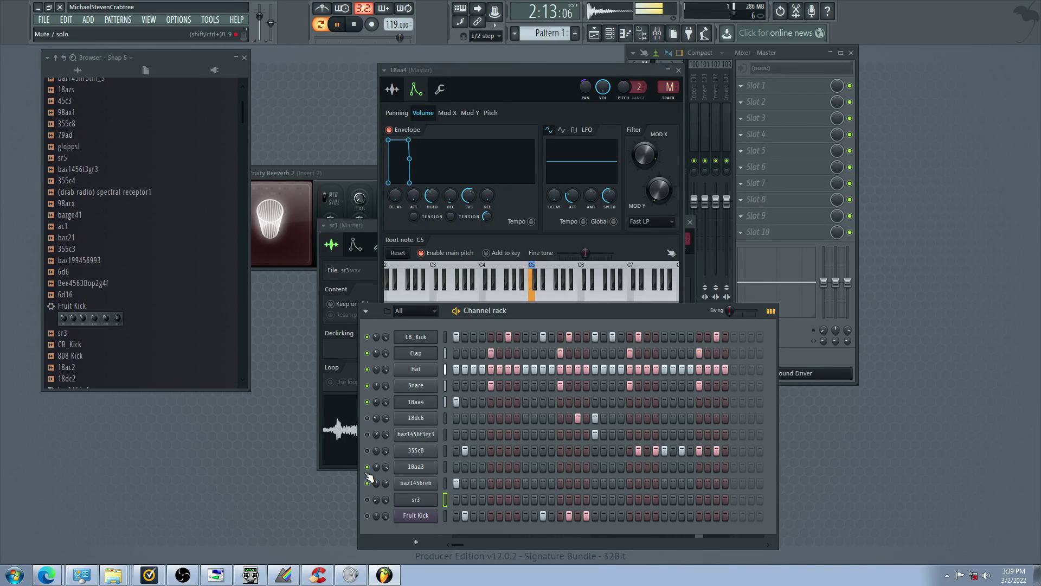
click(367, 499)
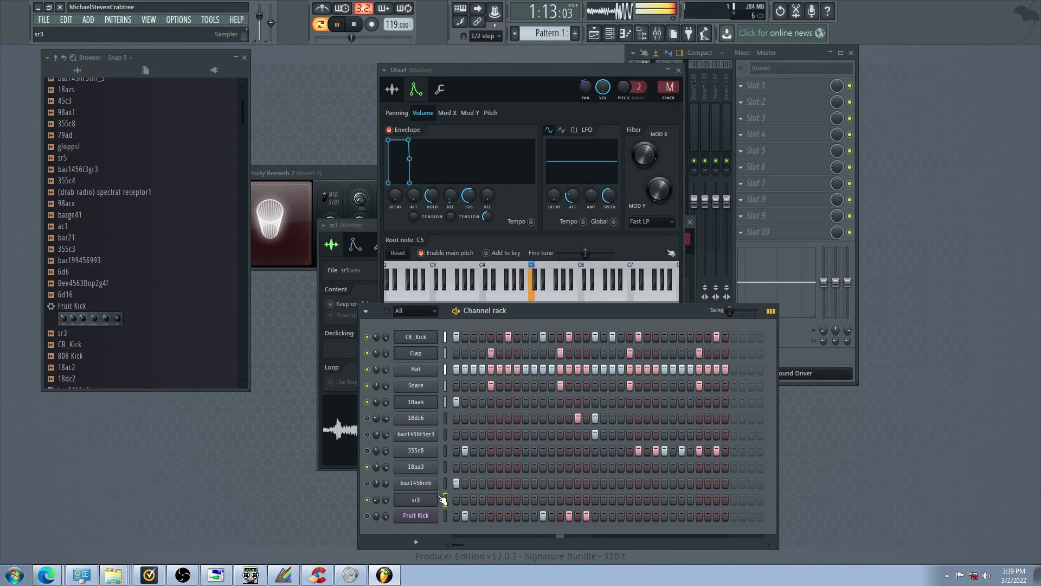
Place notes on step 2 of sr3 and on step 17 of baz1456reb and 355c8
click(465, 499)
click(595, 483)
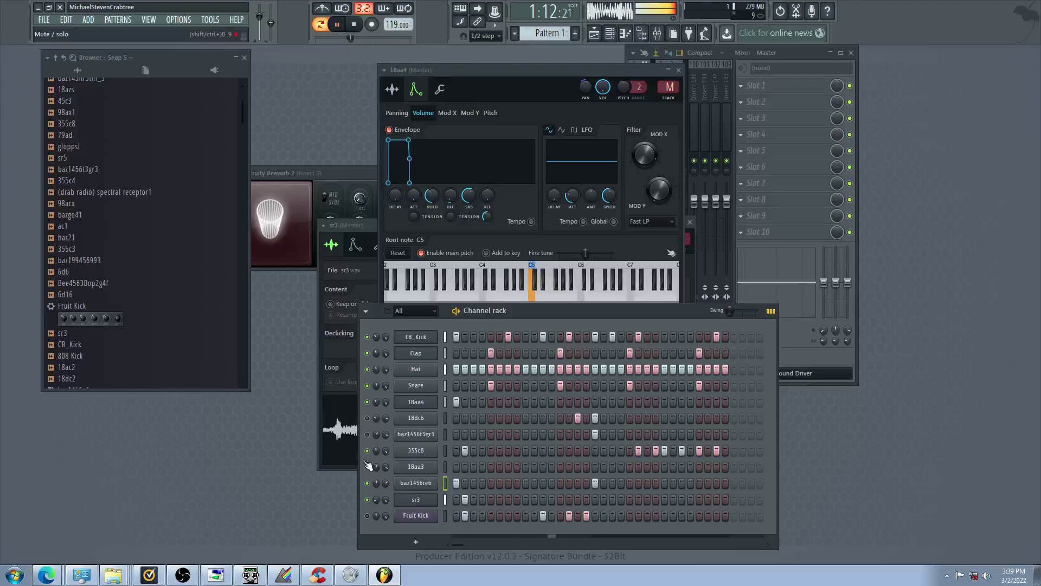
click(595, 450)
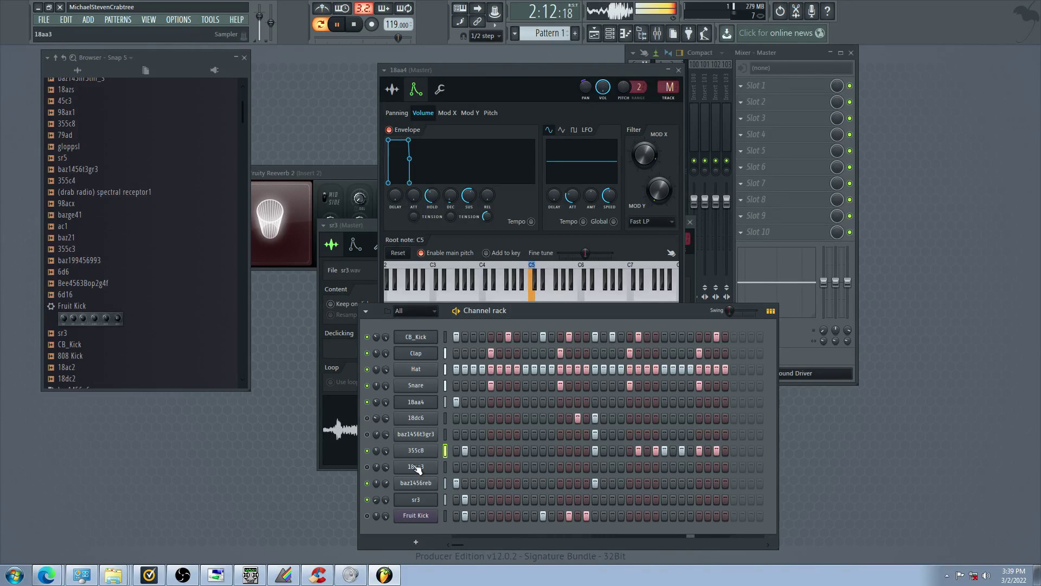
Clear the step 2 note of sr3 and the step 1 note of 18aa4
click(465, 500)
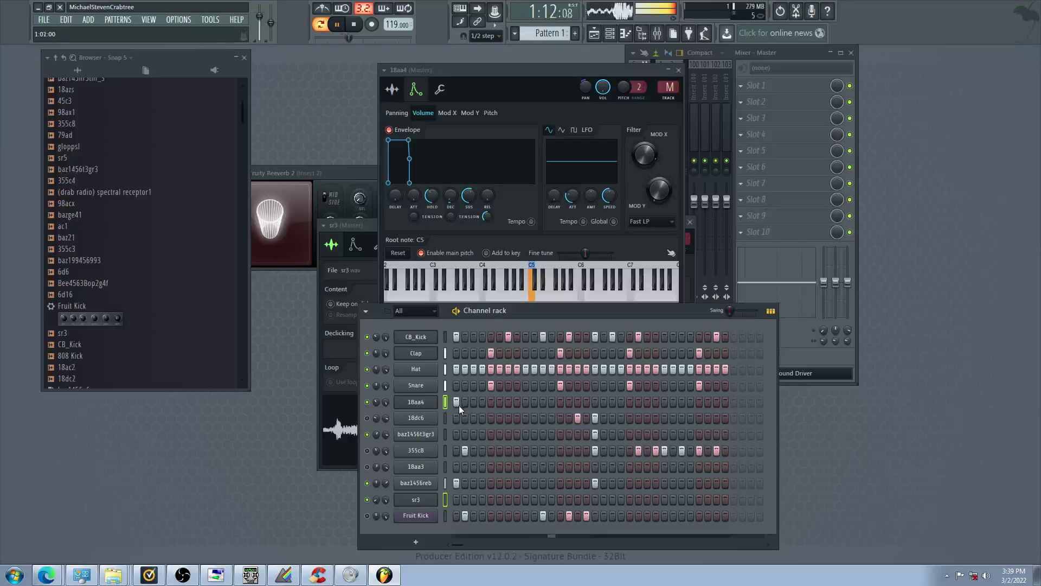
click(445, 402)
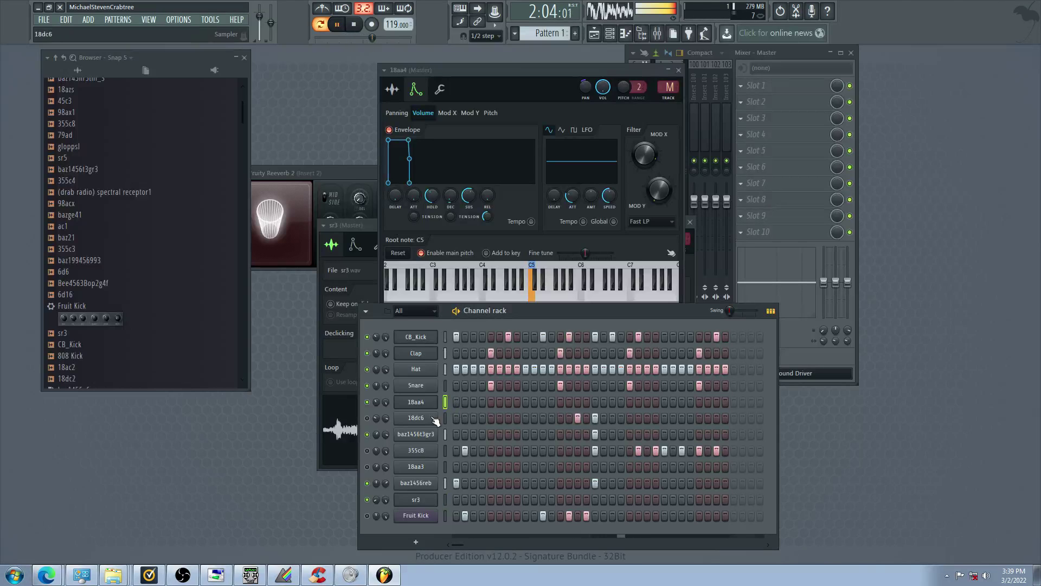
Mute the Clap, Hat, Snare and baz1456reb channels and unmute 355c8 and 18aa3
click(367, 386)
click(367, 451)
click(367, 483)
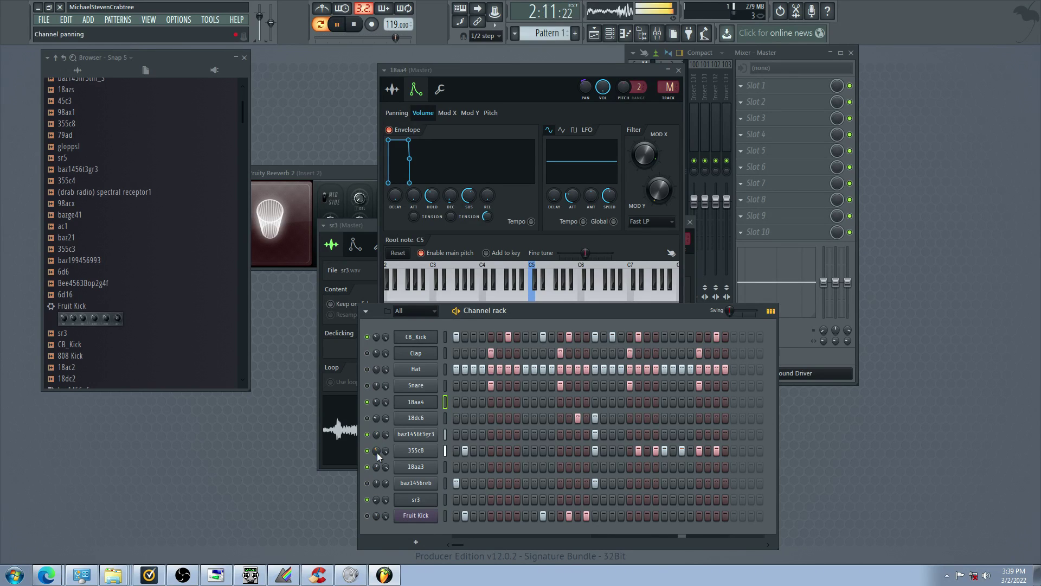
Clear all CB_Kick notes after step 1
drag(509, 337, 717, 338)
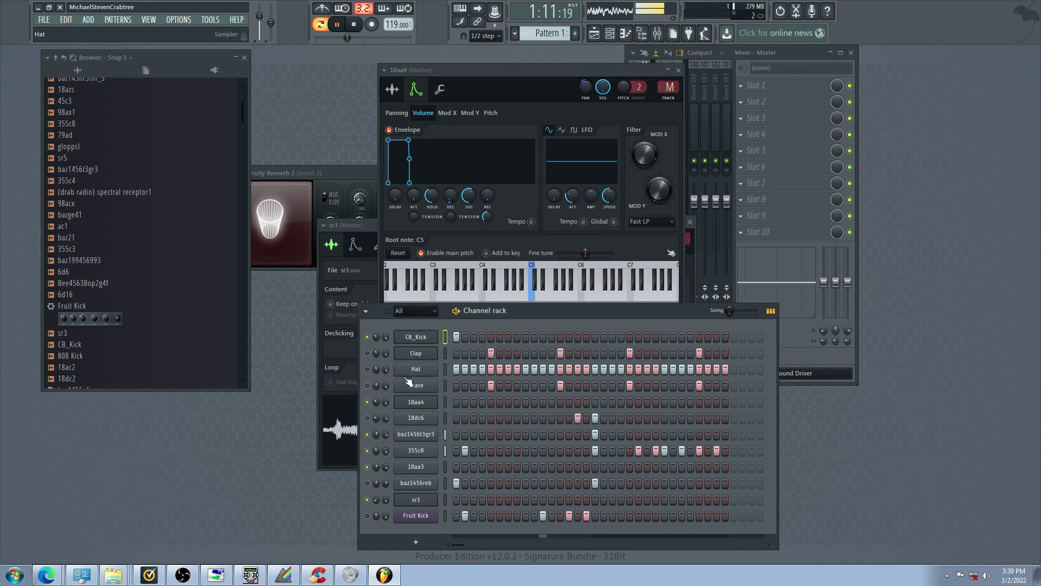
Mute the 355c8, 18aa3 and sr3 channels and unmute baz1456reb
click(368, 450)
click(367, 467)
click(367, 483)
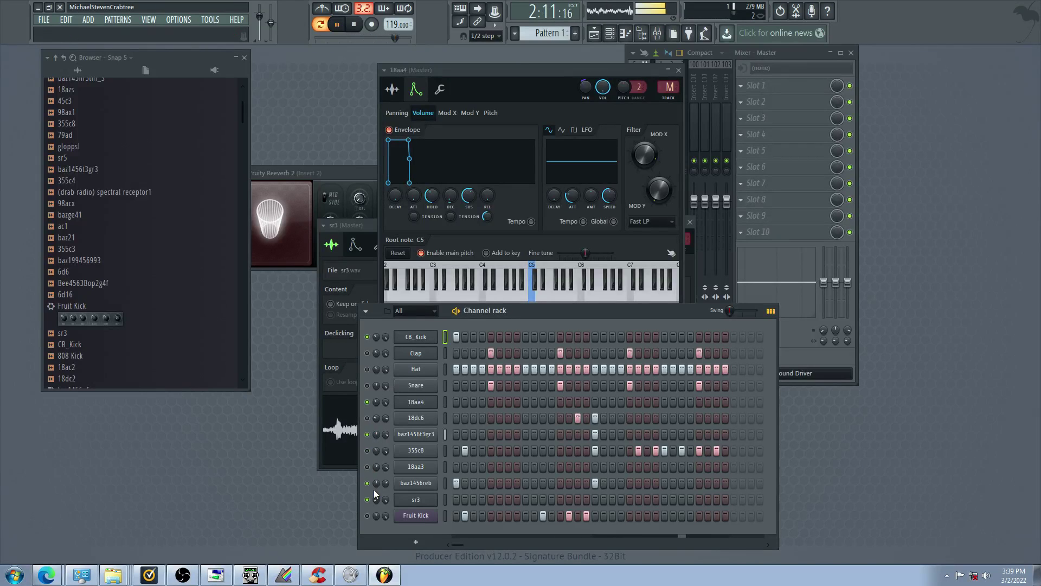
click(367, 499)
Unmute the 355c8 and 18aa3 channels and open the sample settings of baz1456t3gr3 and baz1456reb
click(421, 437)
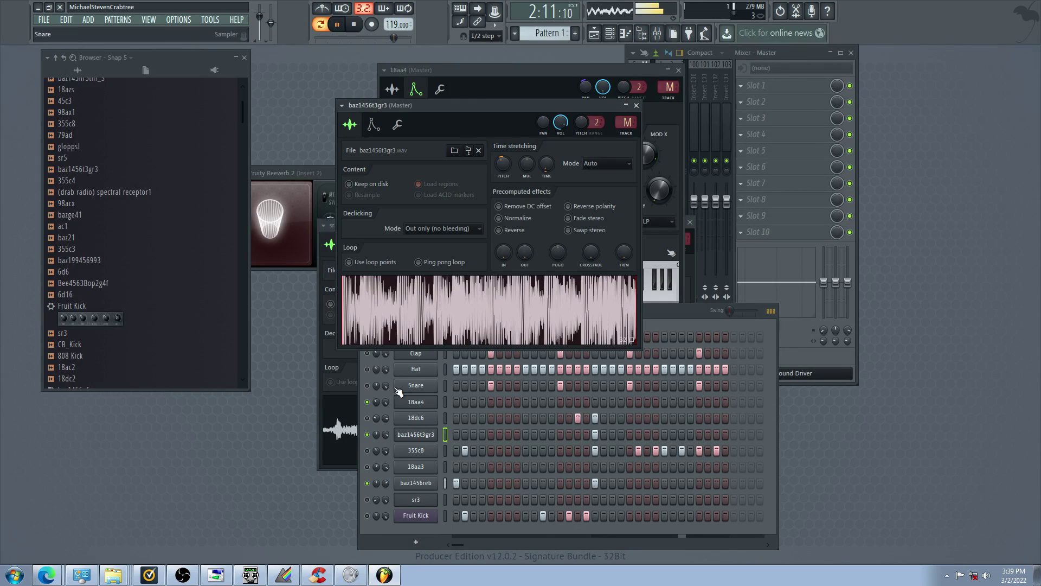
click(367, 483)
click(367, 483)
drag(376, 484, 372, 488)
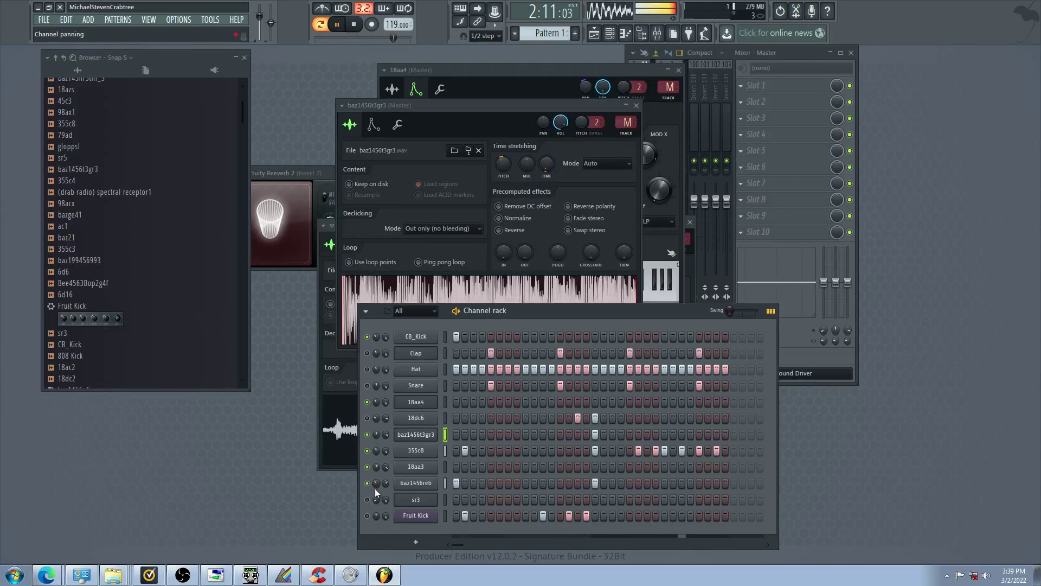
click(416, 483)
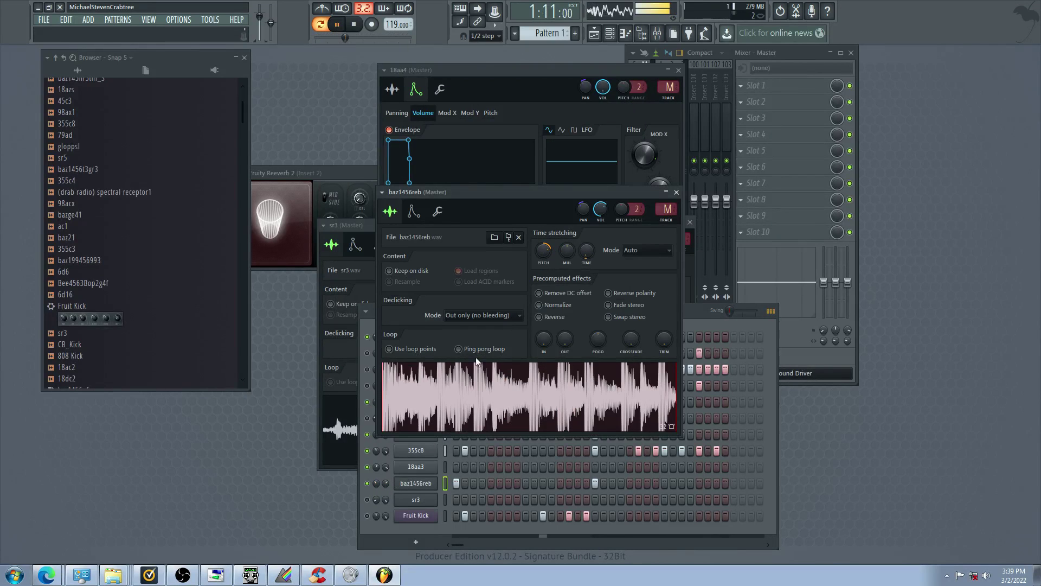
Place the 18aa3 note on step 4 and add an 18dc6 note on step 1
click(464, 467)
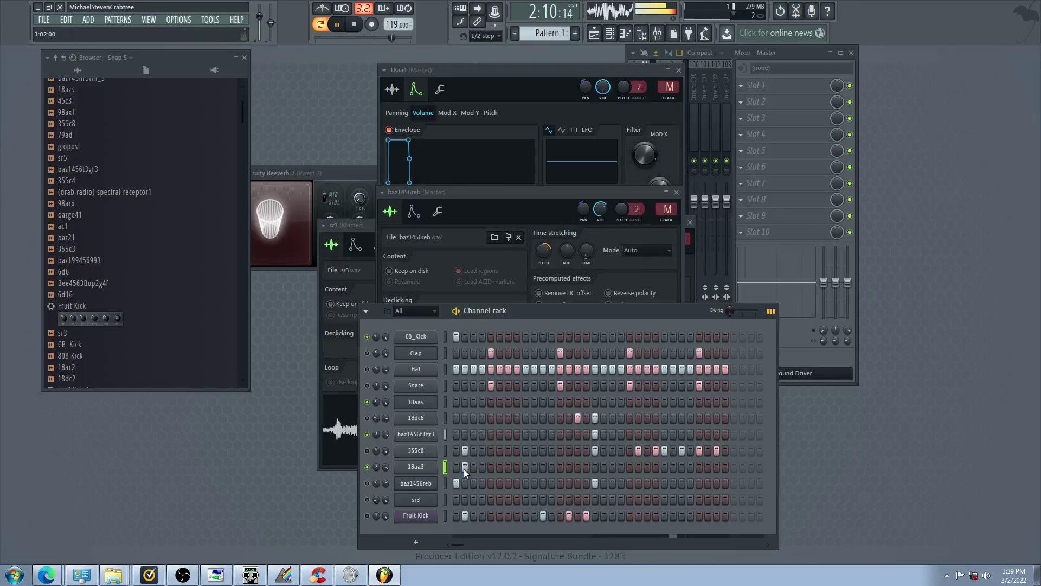
click(481, 467)
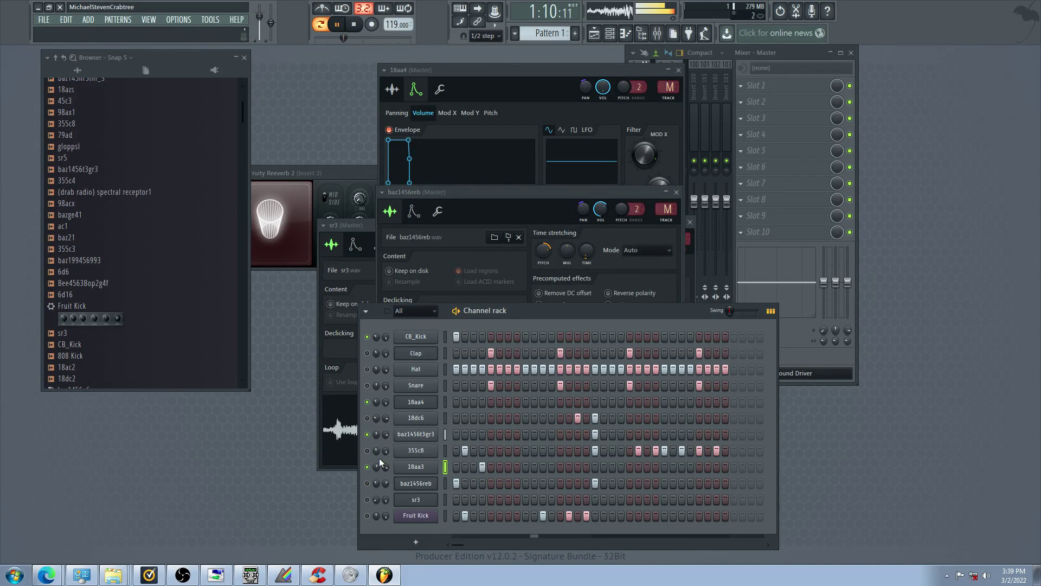
click(459, 417)
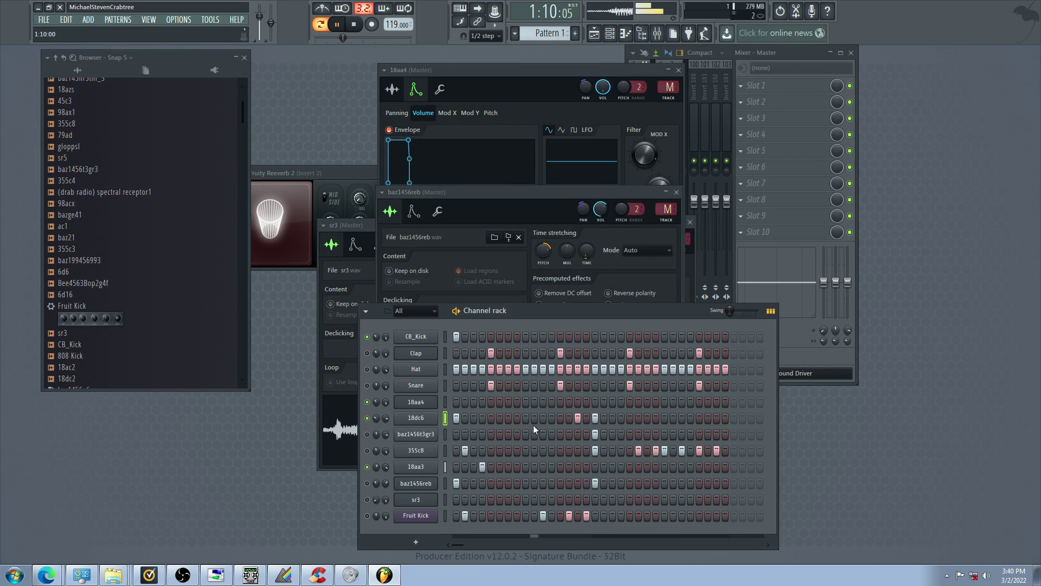
Mute CB_Kick and 18dc6, unmute baz1456t3gr3, and add an 18aa4 note on step 1
click(367, 337)
click(368, 386)
click(367, 402)
click(368, 385)
click(368, 402)
click(367, 418)
click(367, 434)
Add baz1456t3gr3 notes on steps 1, 3, 7 and 9
click(456, 434)
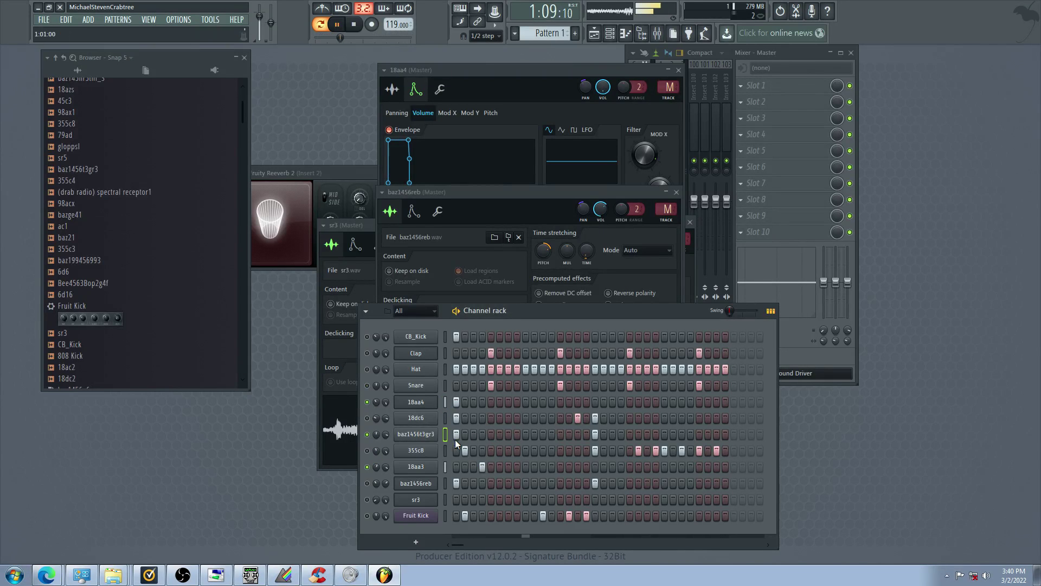
click(474, 434)
click(508, 434)
click(526, 434)
Shorten the decay and raise the sustain of baz1456t3gr3's volume envelope
click(416, 433)
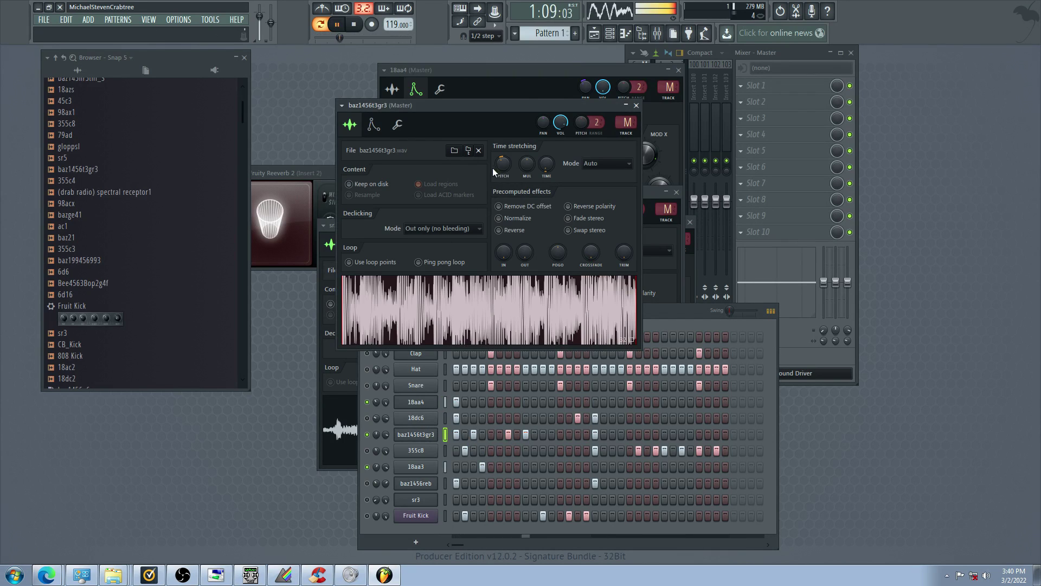
click(373, 125)
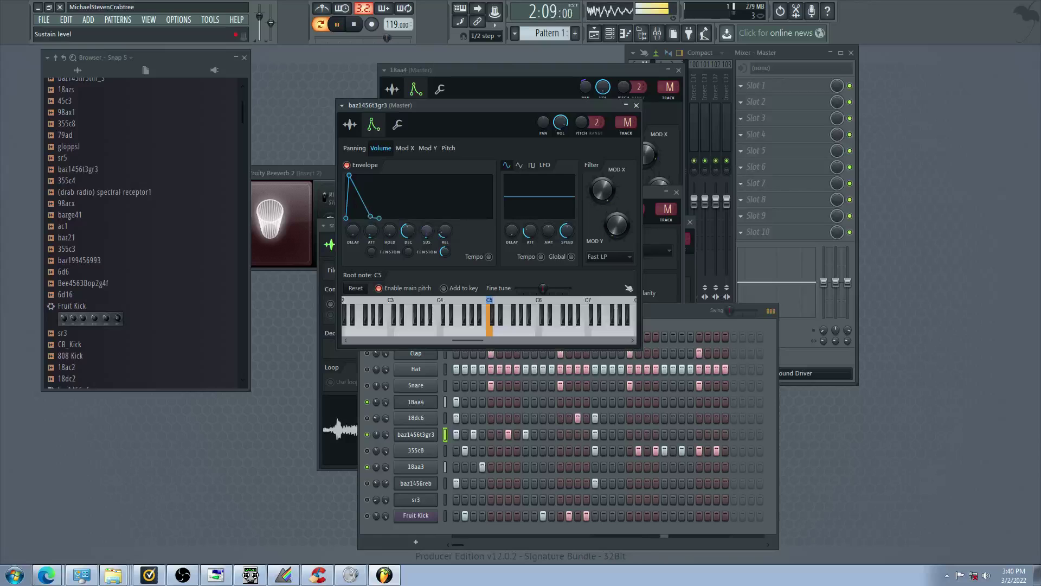
drag(372, 231, 427, 214)
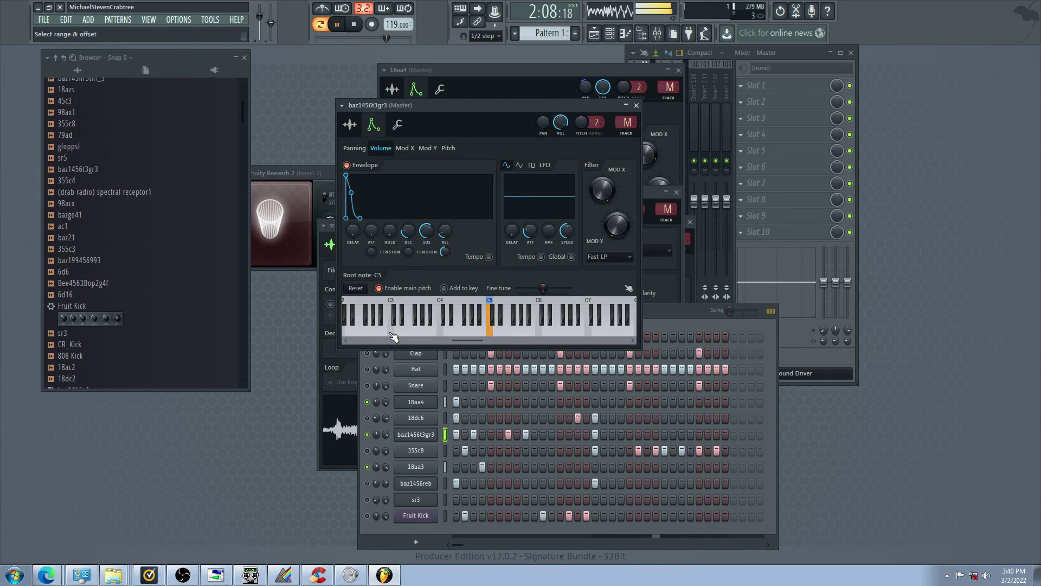
Unmute 355c8 and 18dc6, mute 18aa3, and open the sample settings of 18aa4
click(369, 441)
click(416, 450)
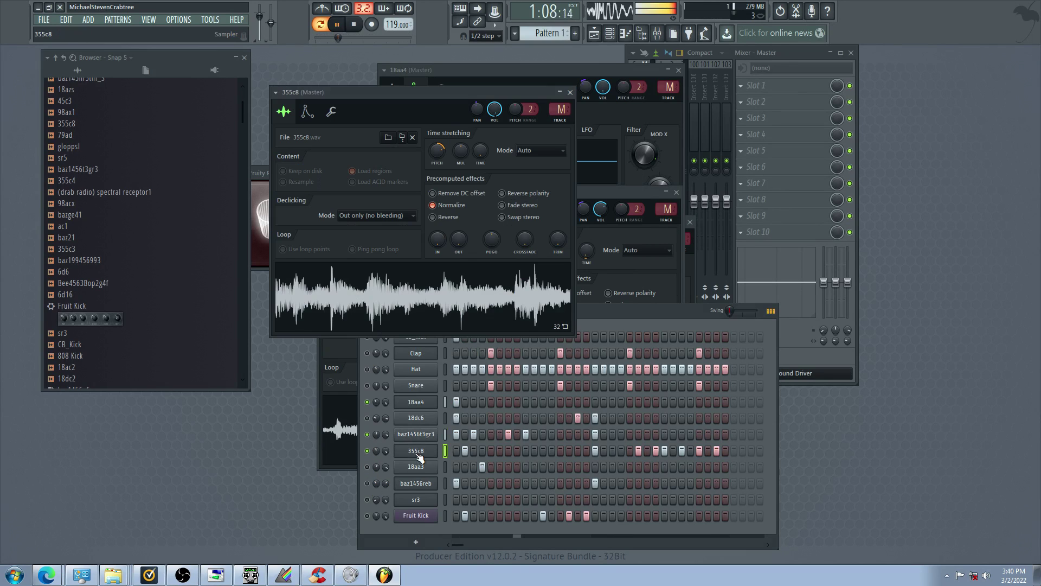
click(420, 402)
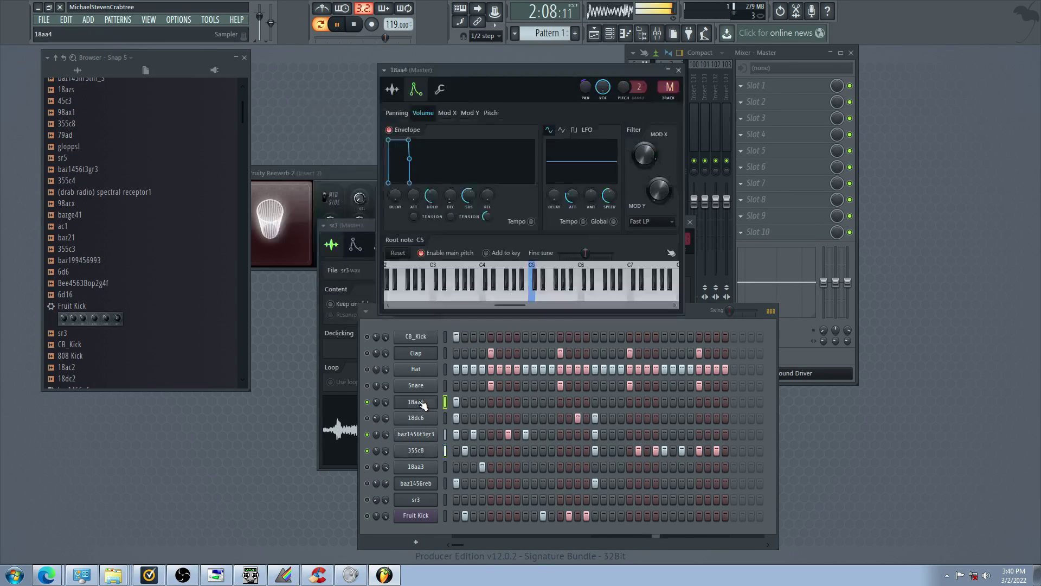
click(393, 89)
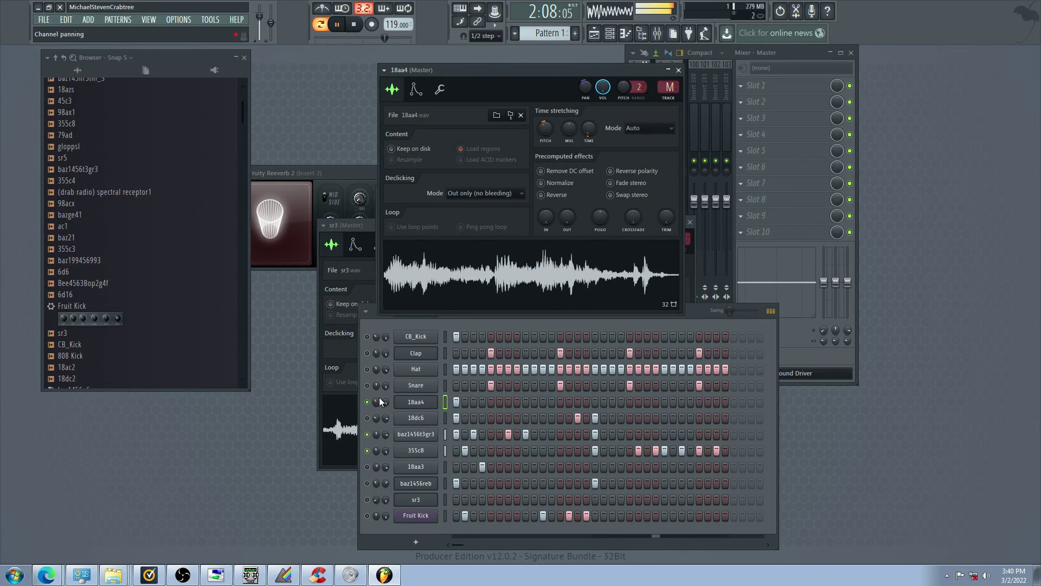
click(368, 418)
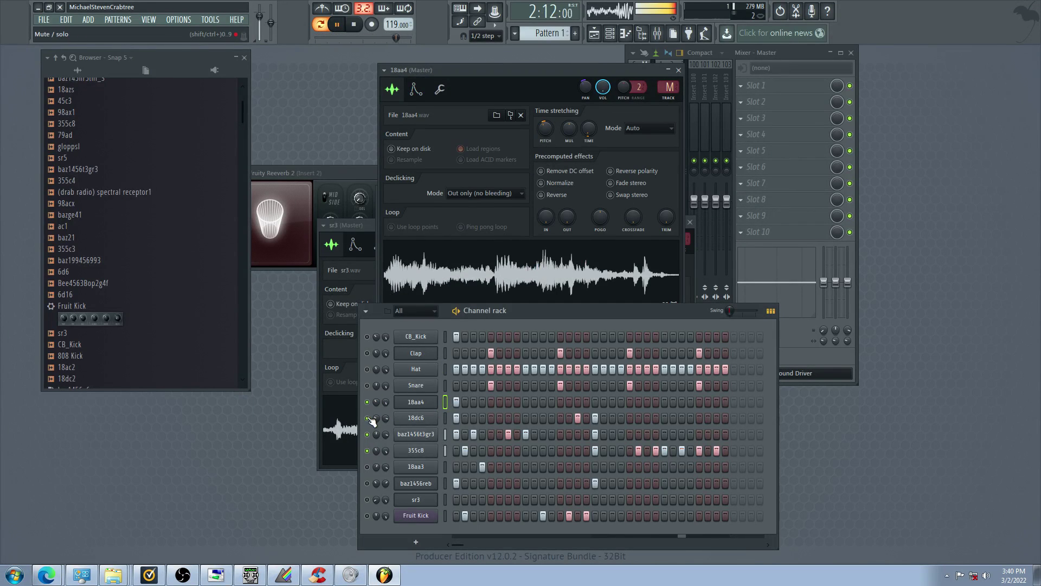
Shorten the hold of 18aa4's volume envelope and set its sample pitch to +300 cents
click(416, 402)
click(416, 89)
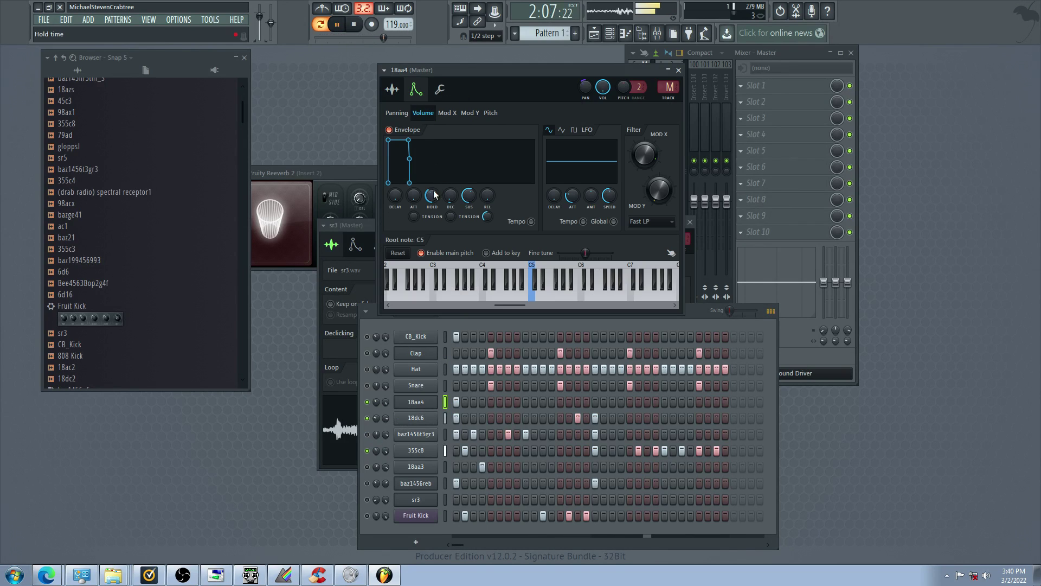
drag(466, 193, 433, 189)
click(391, 89)
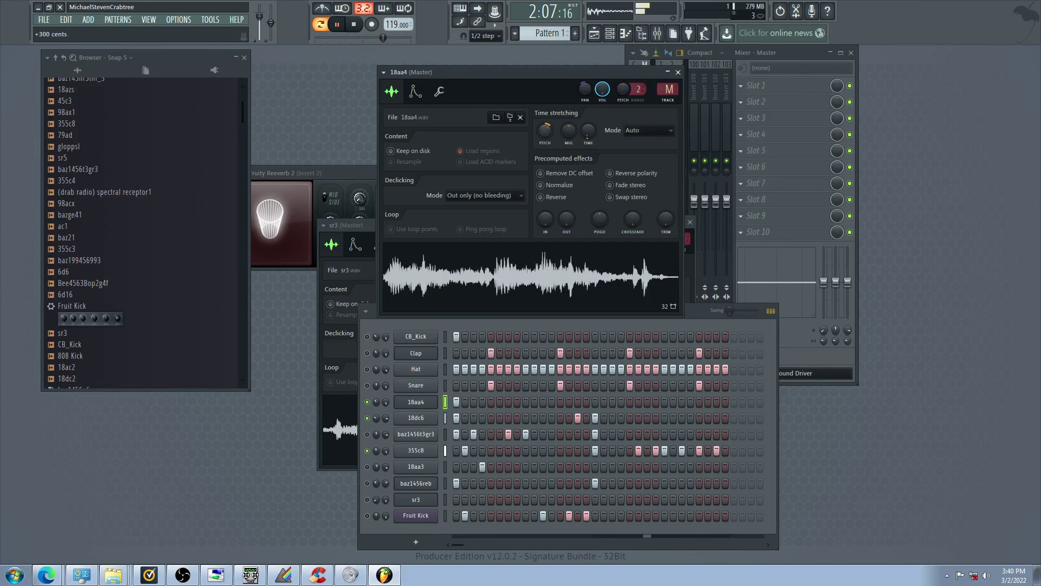
Mute 355c8, unmute baz1456t3gr3, and add 18aa4 notes on steps 7, 10, 15 and 17
click(369, 451)
click(368, 435)
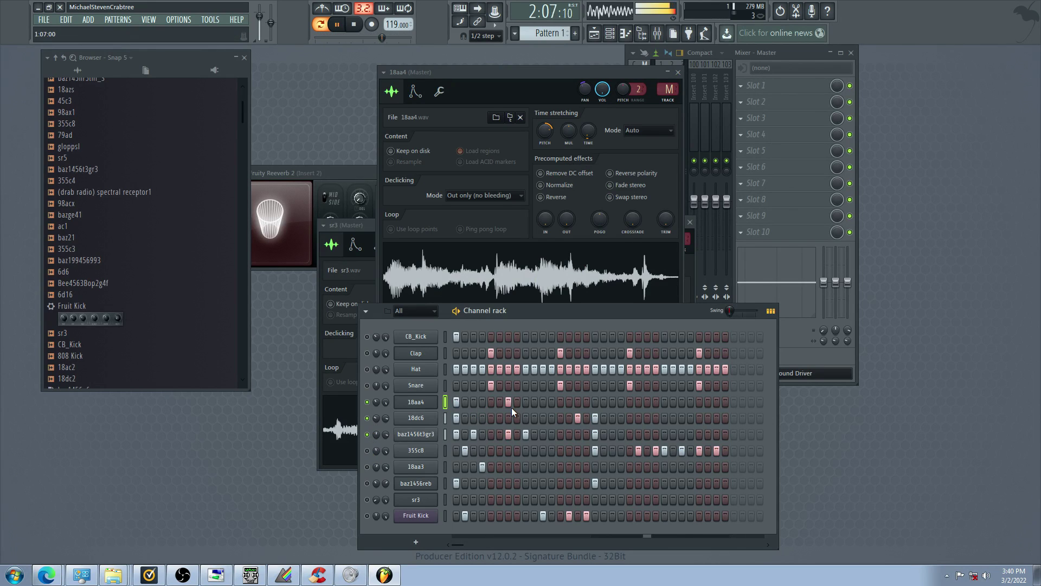
click(534, 401)
click(578, 402)
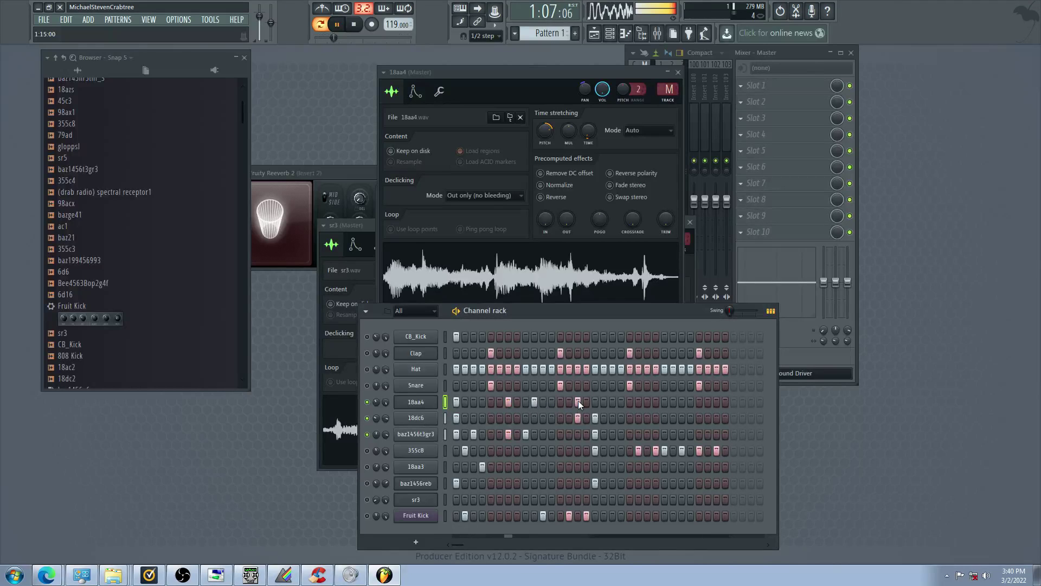
click(596, 403)
Check 18aa4's volume envelope and turn down its echo delay feed
click(417, 406)
click(440, 92)
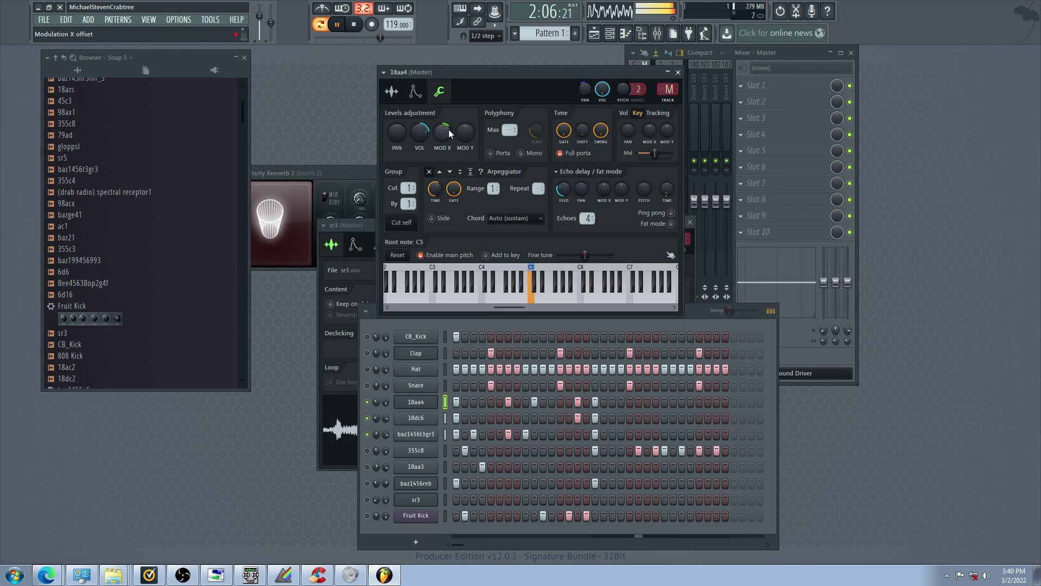
click(416, 92)
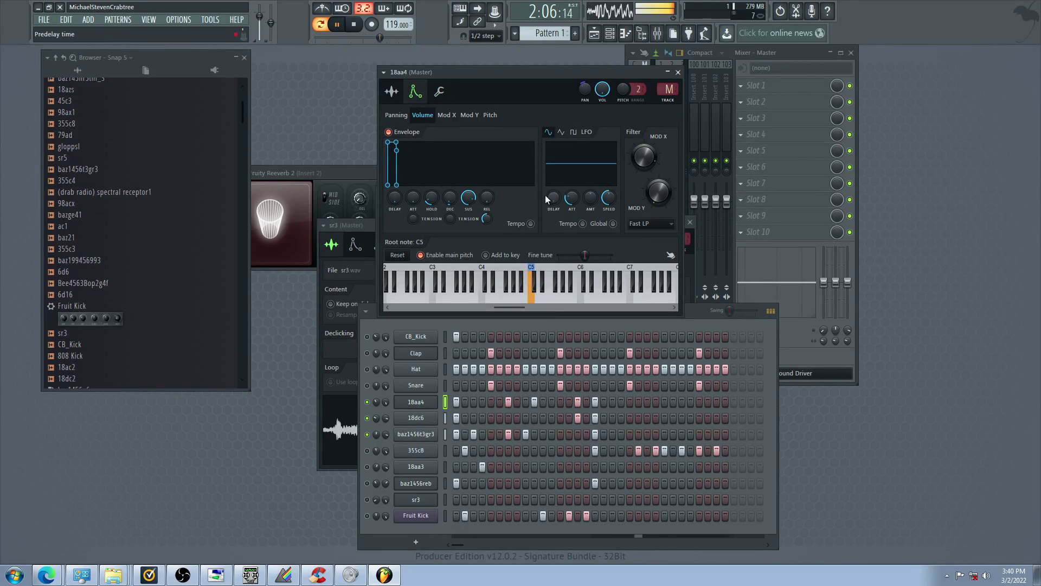
click(439, 92)
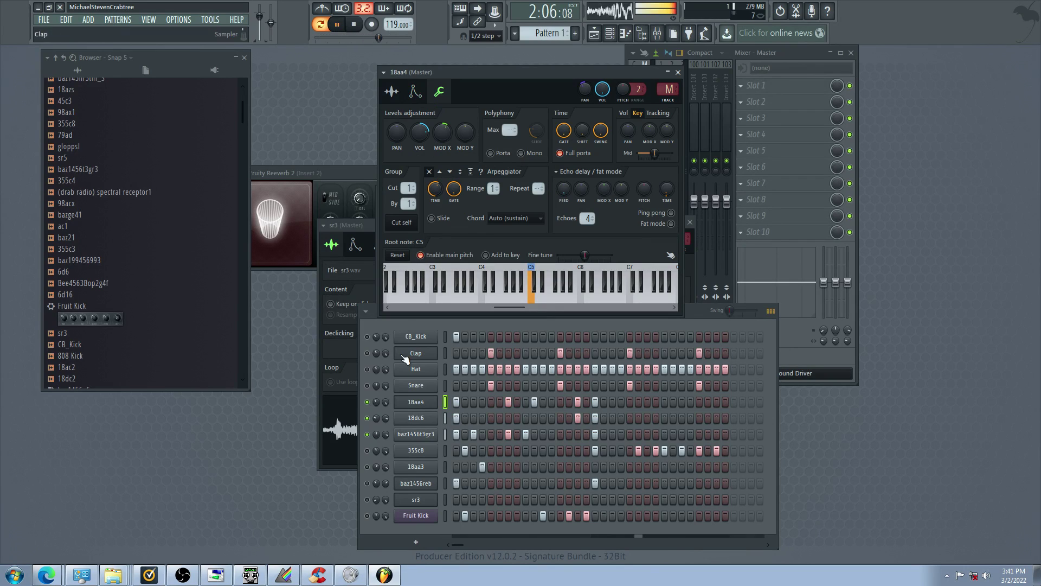
Unmute Snare, 355c8 and baz1456reb, and briefly try sr3 and Fruit Kick in the mix
click(372, 385)
click(367, 385)
click(367, 402)
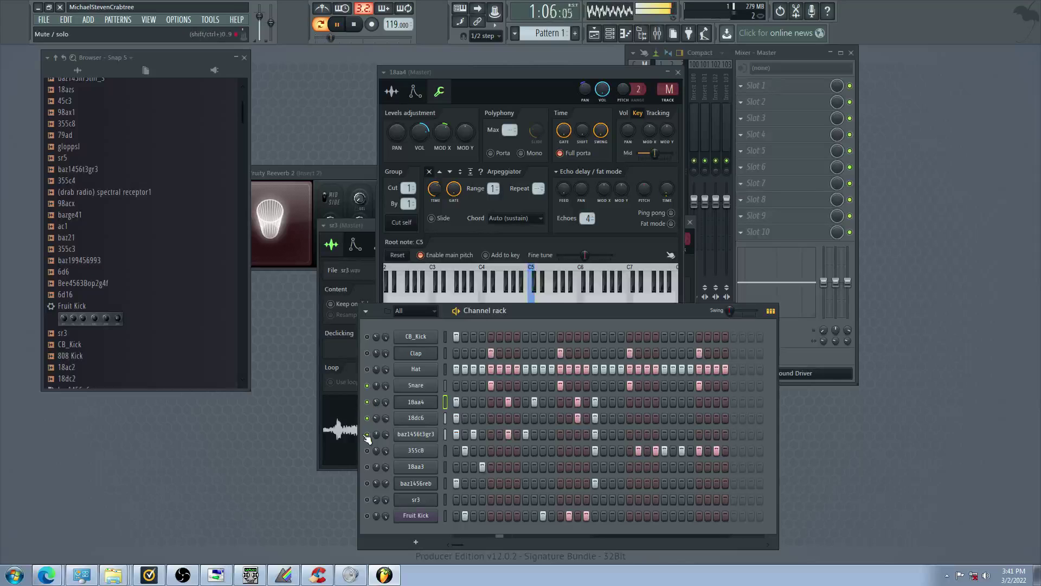
click(367, 483)
click(367, 516)
click(367, 500)
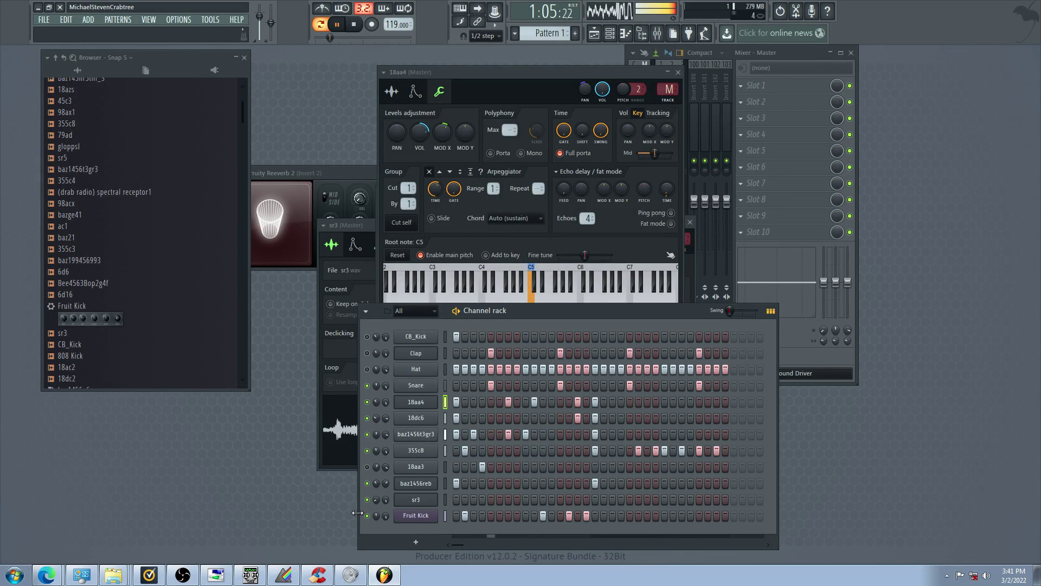
click(368, 500)
click(368, 516)
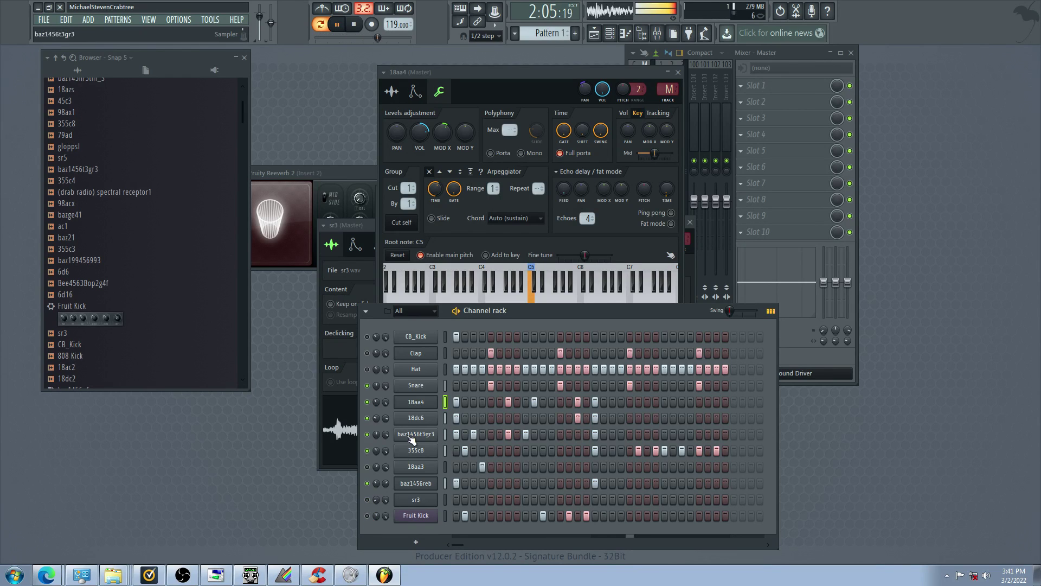
Mute 355c8 and baz1456reb, unmute 18aa3, and keep 18aa4, 18dc6 and baz1456t3gr3 playing
click(368, 453)
click(369, 404)
click(368, 420)
click(367, 435)
click(367, 467)
click(366, 484)
click(369, 404)
click(369, 418)
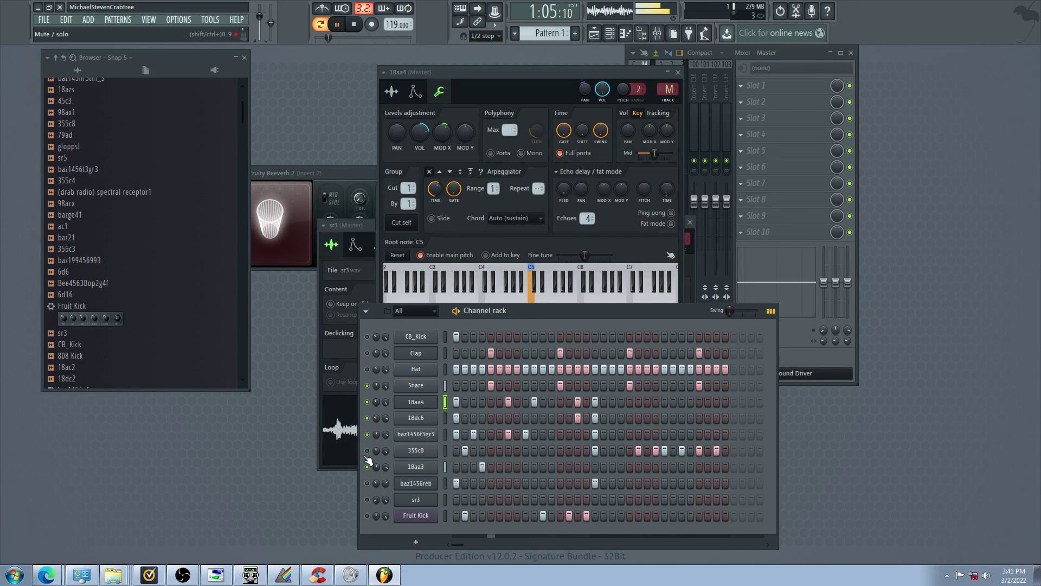
Clear all 18aa4 notes before step 17
right_click(508, 403)
right_click(457, 402)
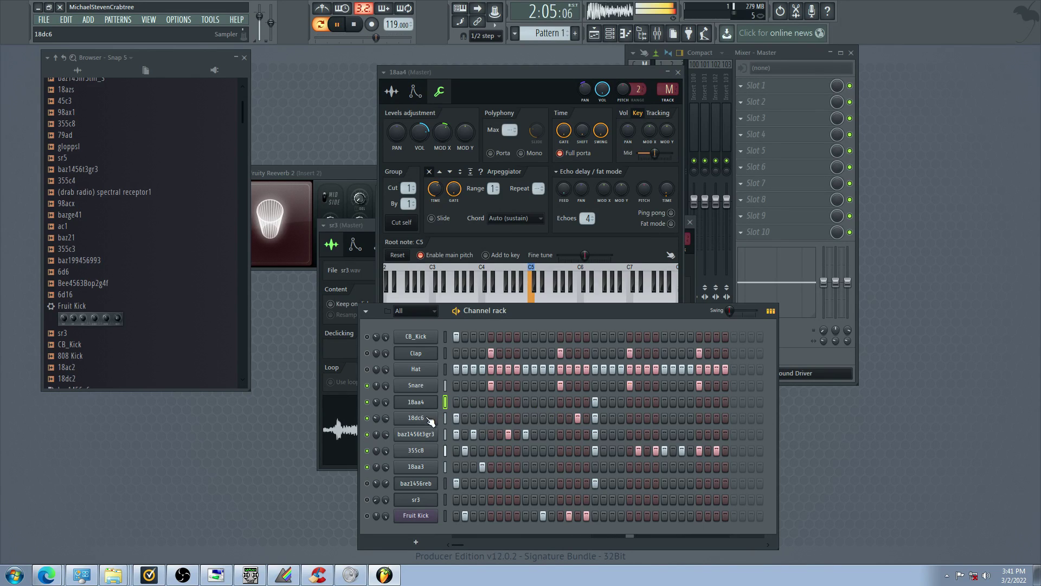
Mute 18aa3, unmute Fruit Kick and sr3, and place an sr3 note on step 2
click(367, 468)
click(367, 516)
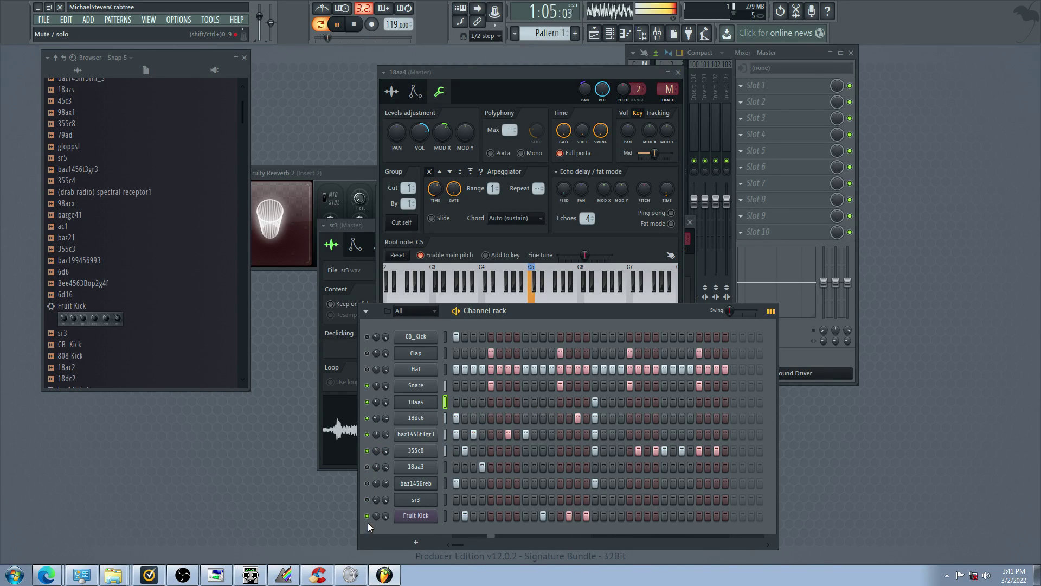
click(367, 499)
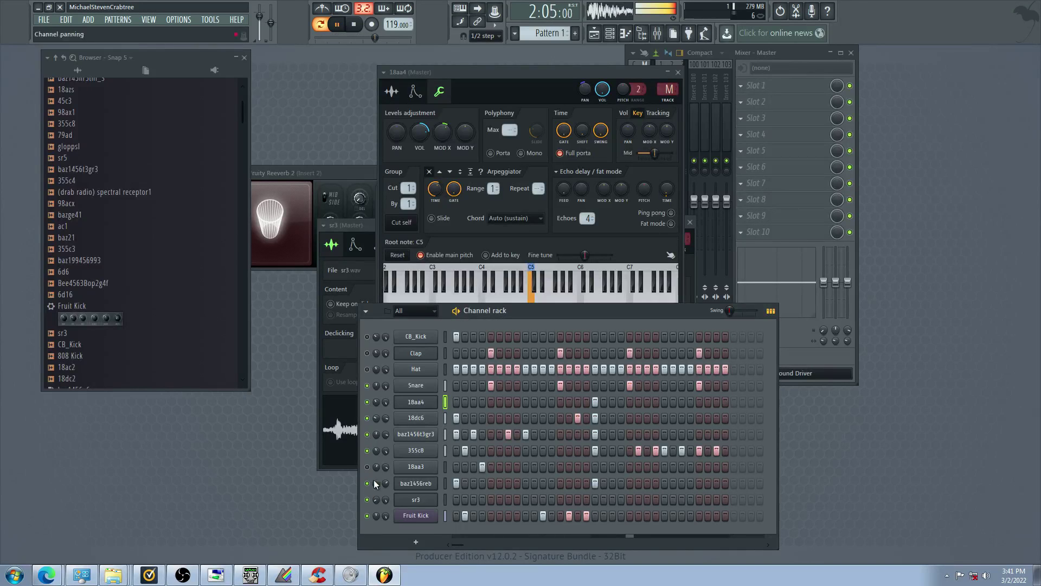
click(459, 498)
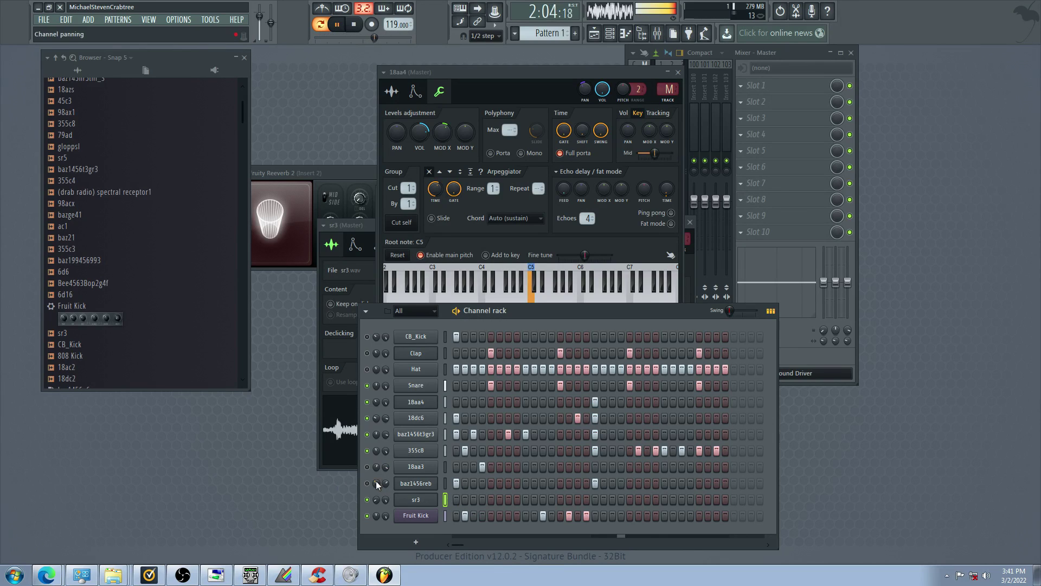
click(465, 500)
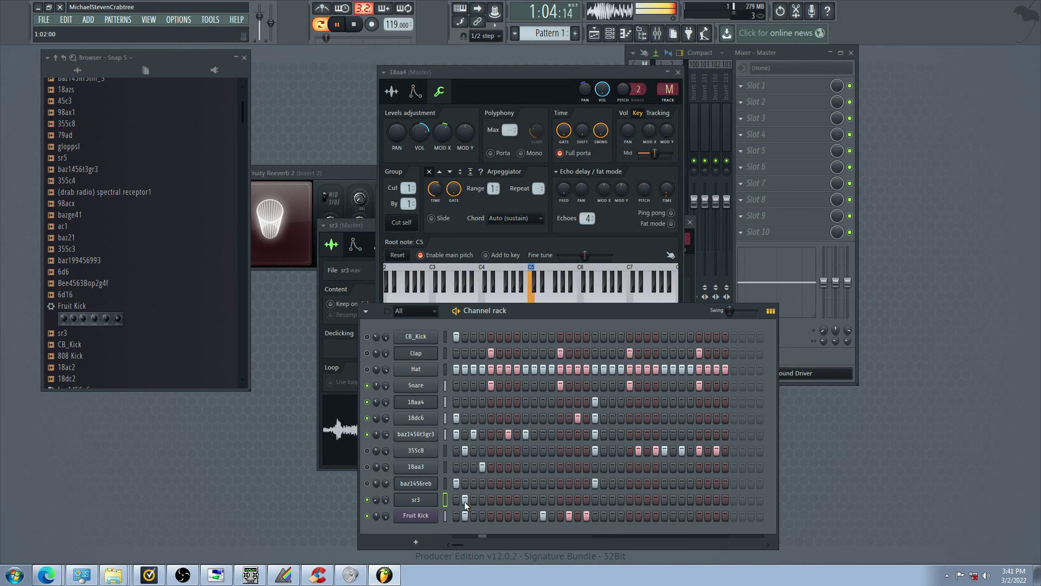
Adjust the sample pitch of baz1456t3gr3 and unmute 18aa3
click(416, 418)
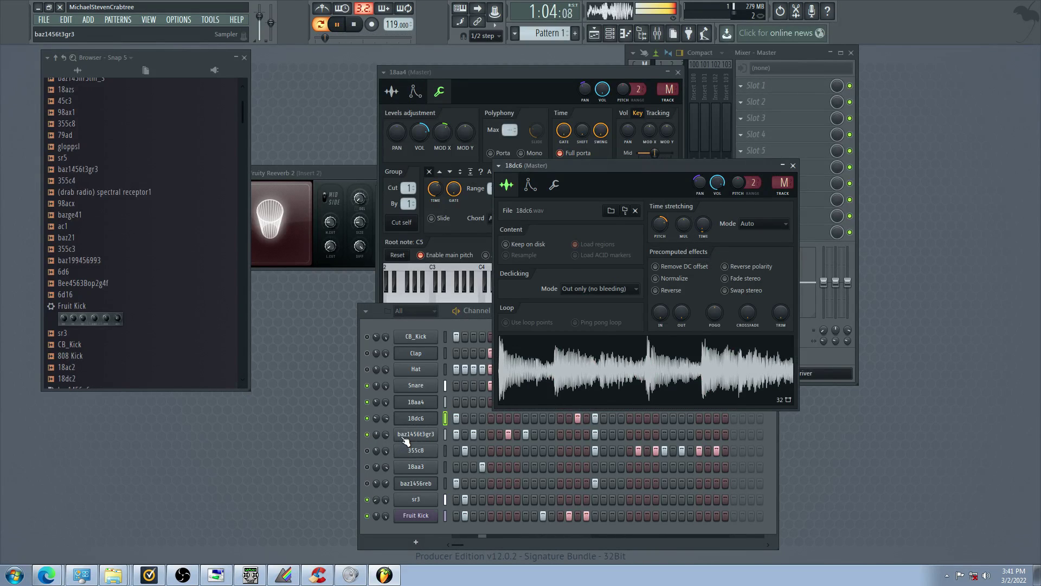
click(413, 434)
click(349, 124)
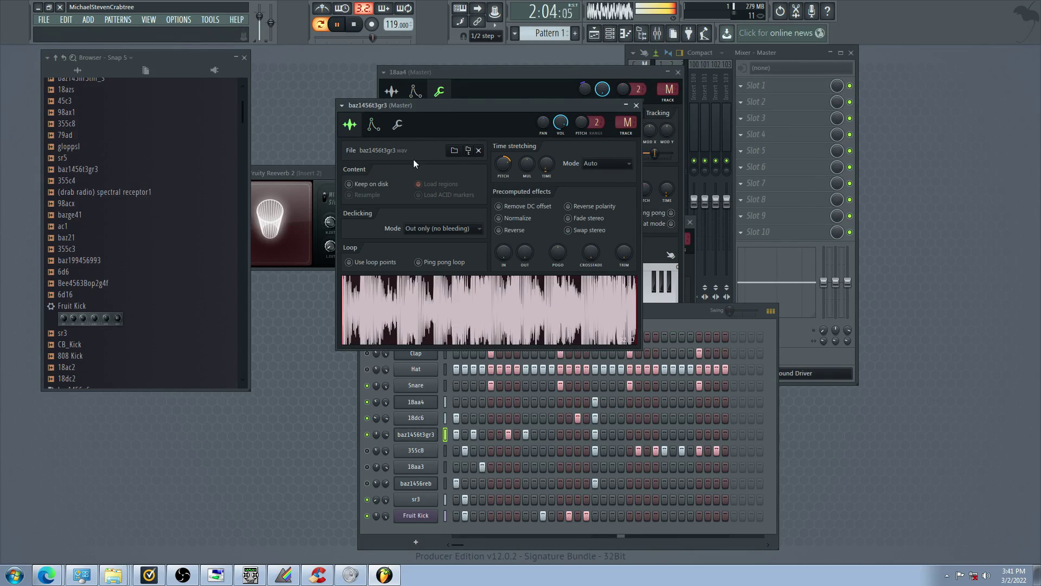
click(373, 454)
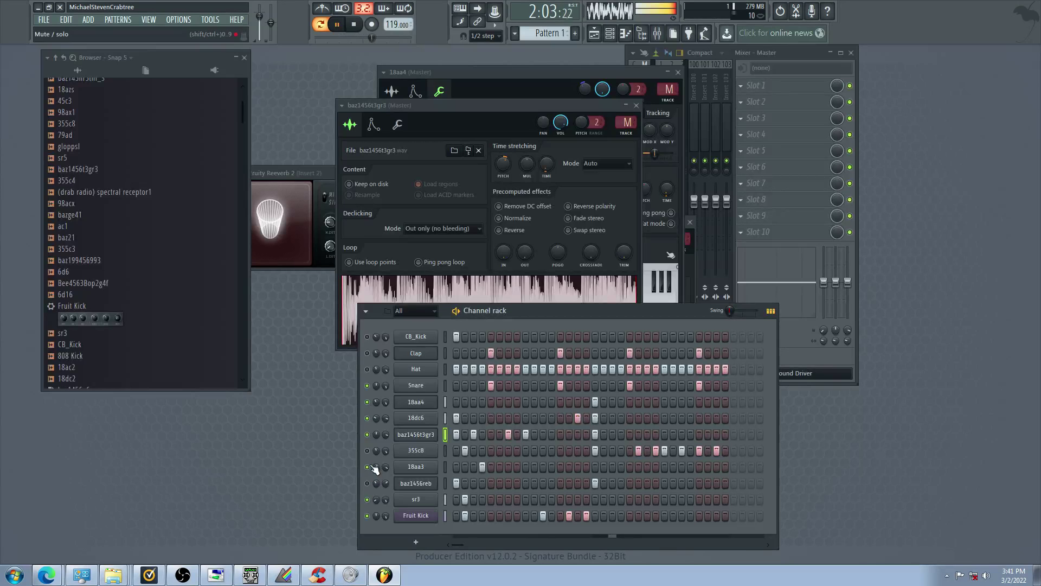
Move the sr3 note from step 2 to step 1 and turn off Reverse for its sample
right_click(465, 500)
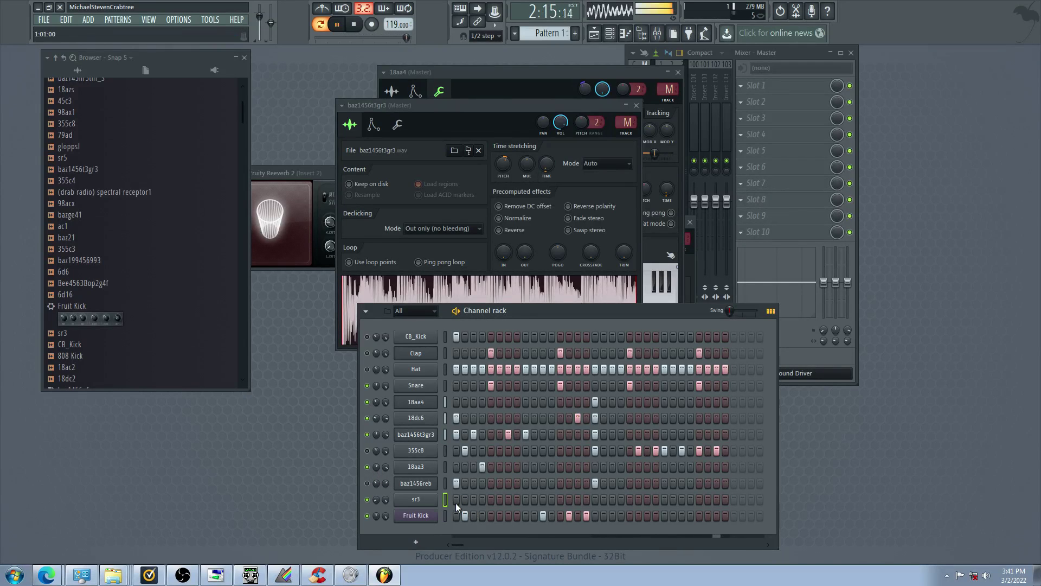
click(428, 499)
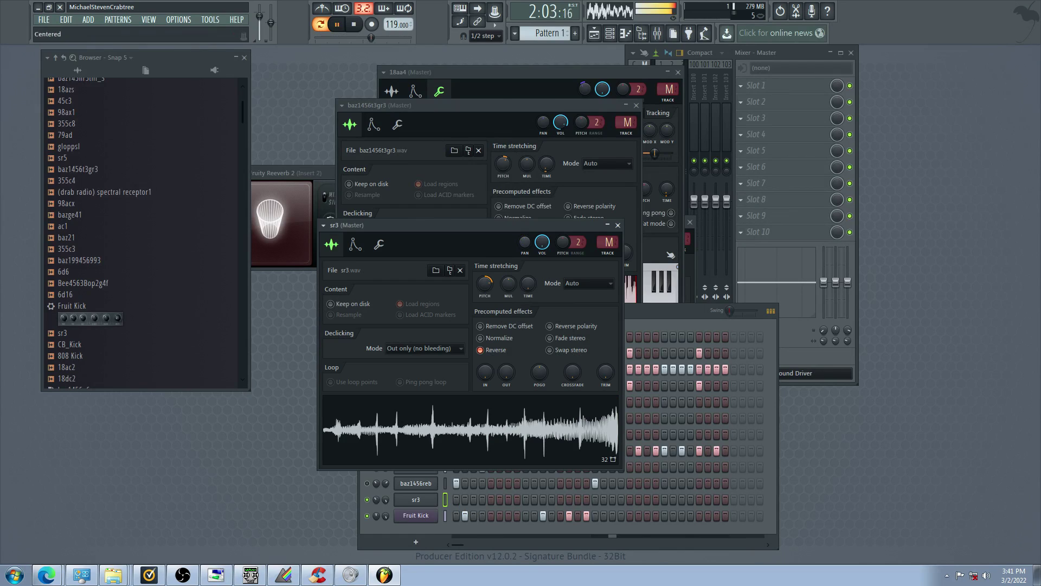
click(454, 501)
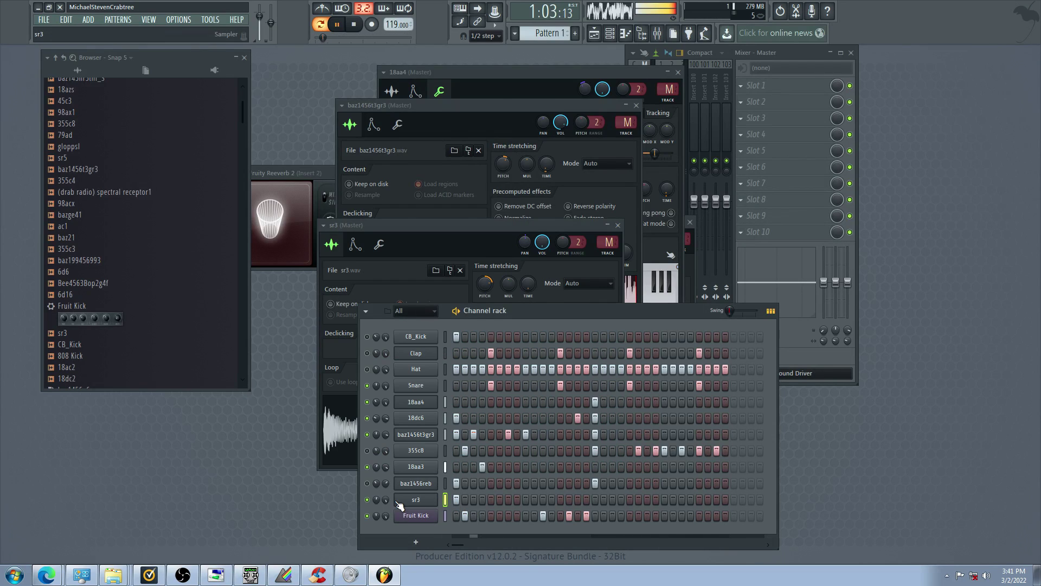
Mute 18aa3, unmute 355c8, and lower sr3's channel volume, leaving sr3 unmuted
click(368, 499)
click(367, 467)
click(367, 452)
drag(376, 450, 376, 452)
click(429, 501)
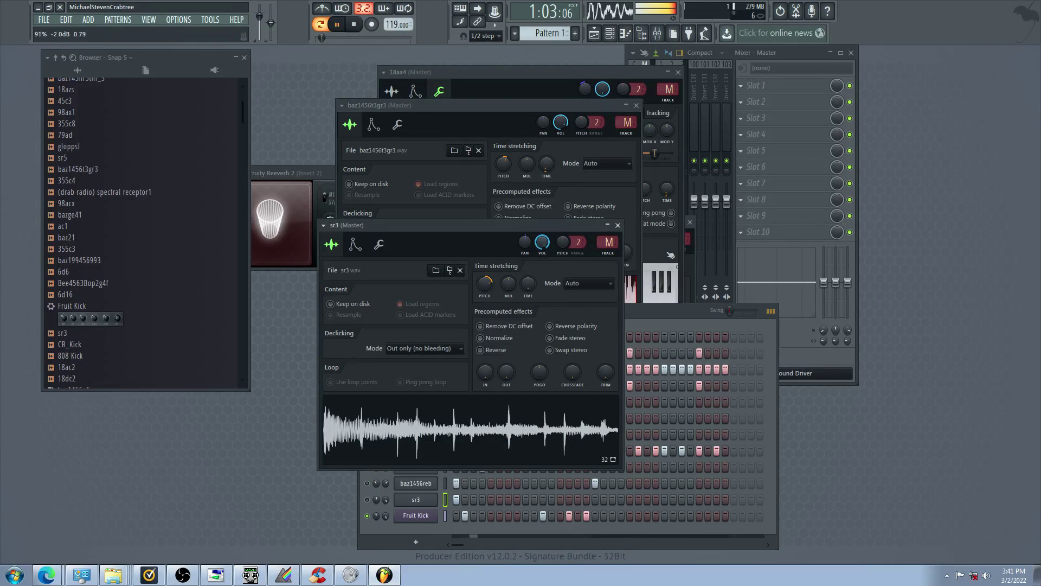
click(368, 500)
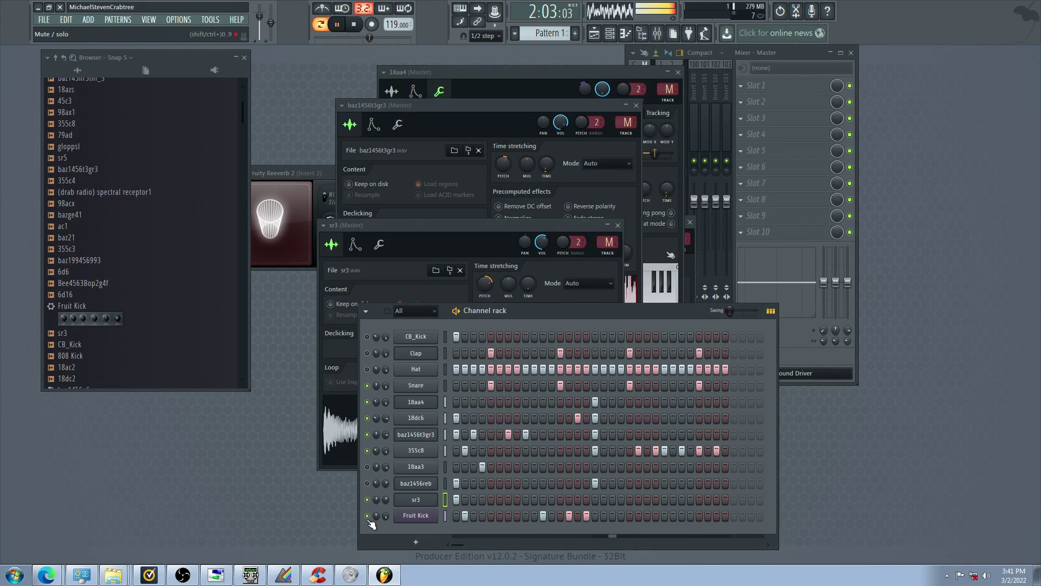
Unmute 18aa3 and mute 18aa4 and baz1456t3gr3, keeping 355c8 unmuted
click(367, 467)
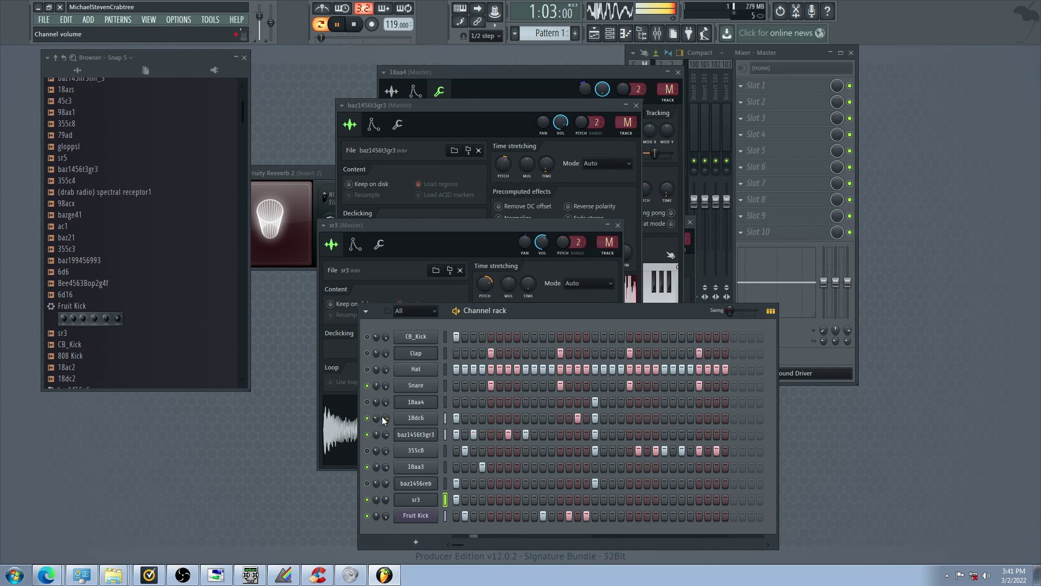
click(367, 434)
click(367, 450)
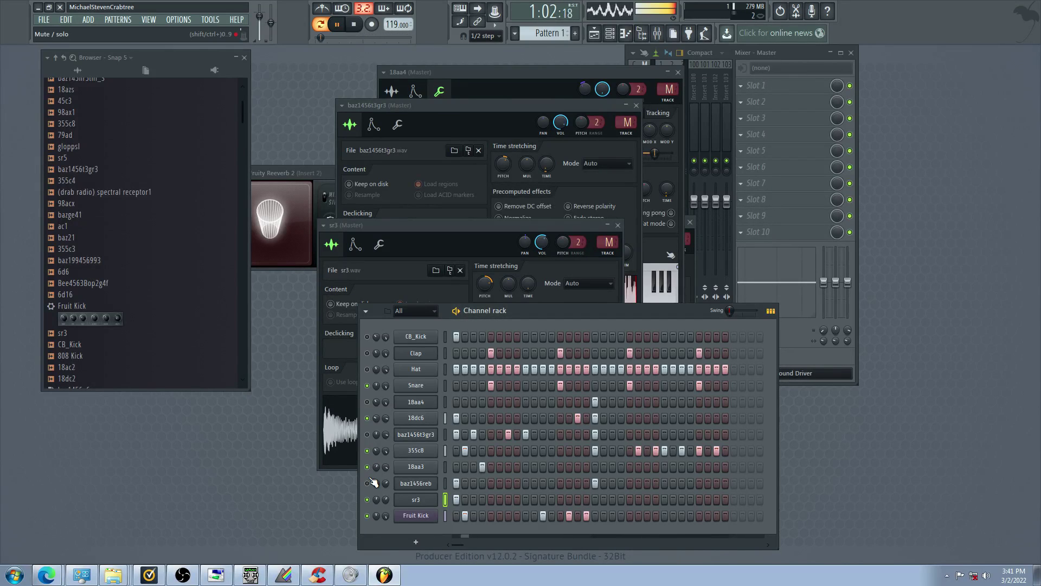
Toggle the mute of baz1456reb and lower its sample pitch
click(368, 483)
click(416, 484)
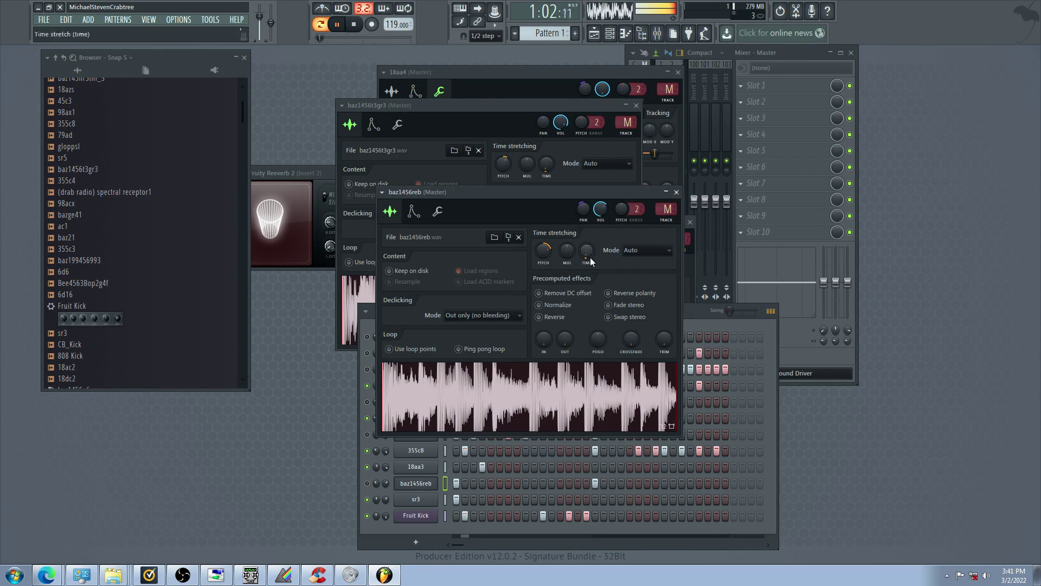
drag(543, 250, 543, 265)
Mute the sr3, baz1456reb and 355c8 channels
click(367, 497)
click(369, 483)
click(367, 451)
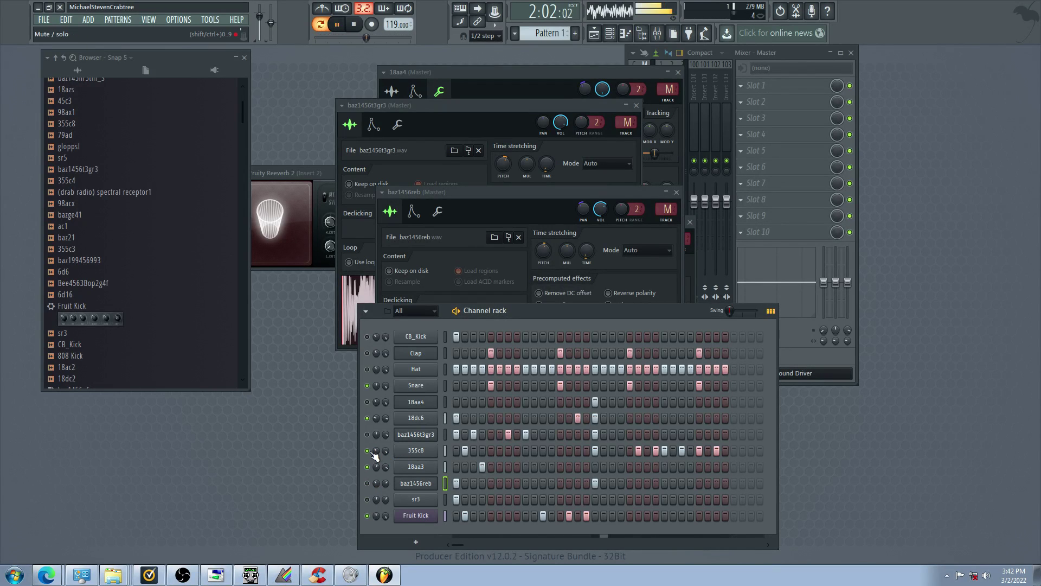
Open the 18aa3 sample settings, unmute baz1456t3gr3 and mute 18dc6
click(405, 466)
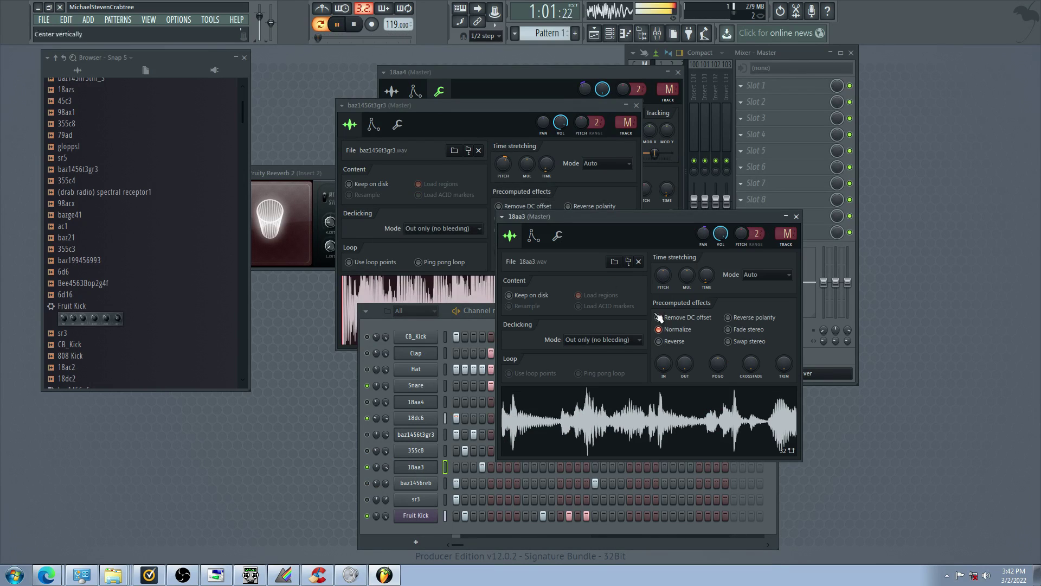
click(378, 435)
click(367, 434)
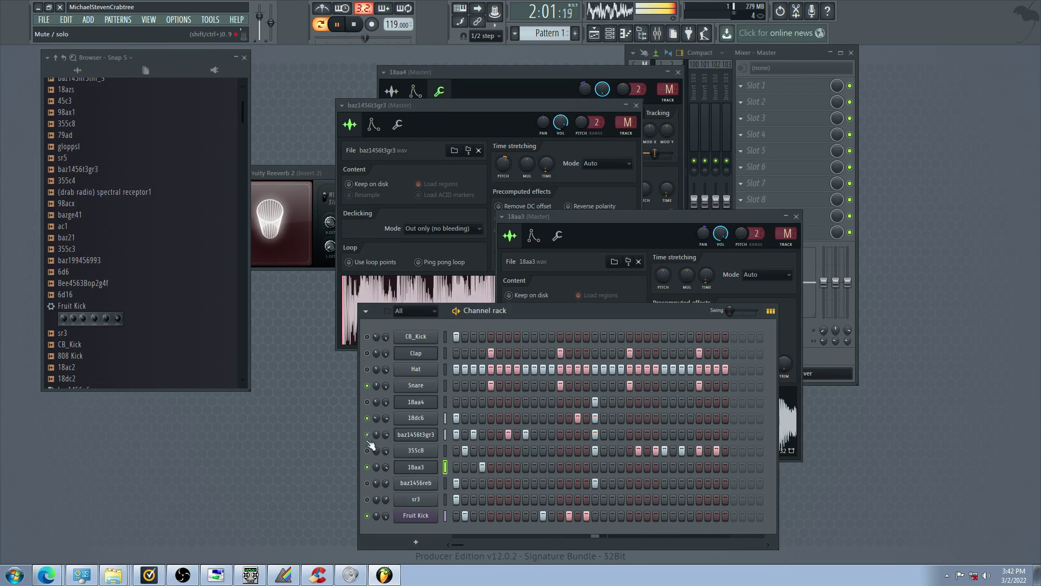
click(367, 418)
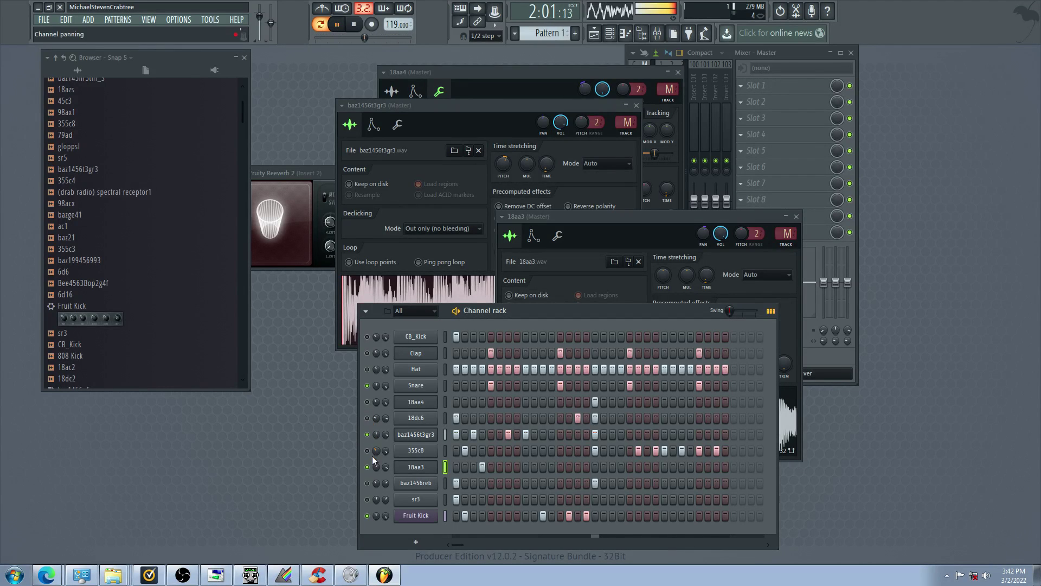
Adjust the sample pitch of 355c8, unmute 355c8 and sr3, and mute Fruit Kick
click(415, 452)
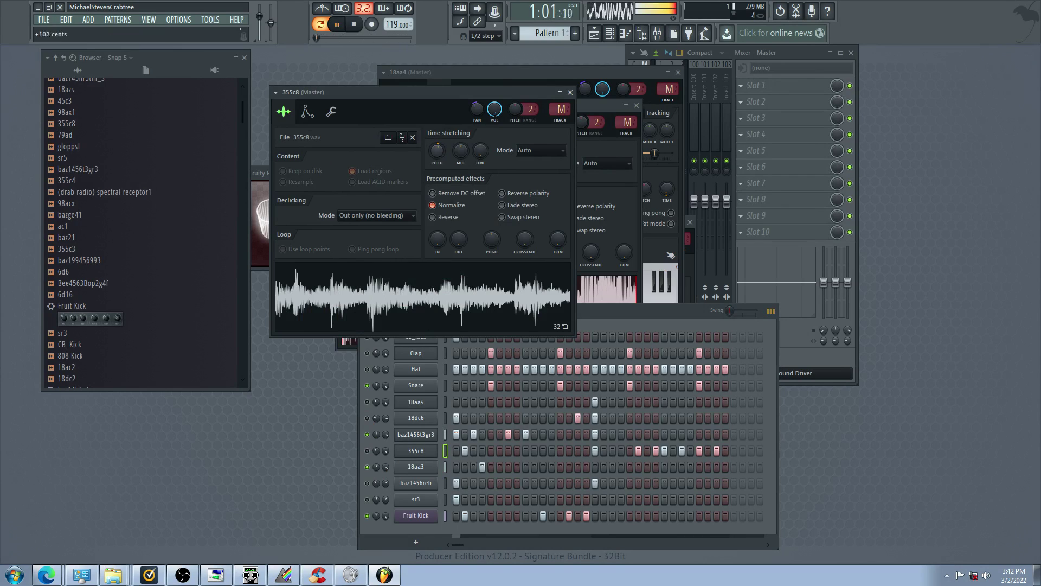
click(332, 113)
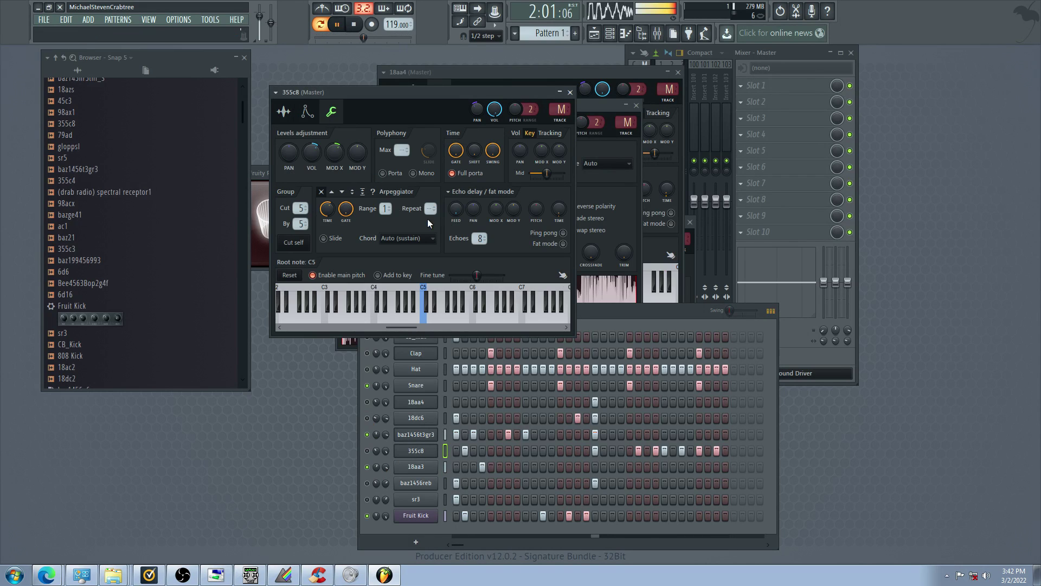
click(376, 465)
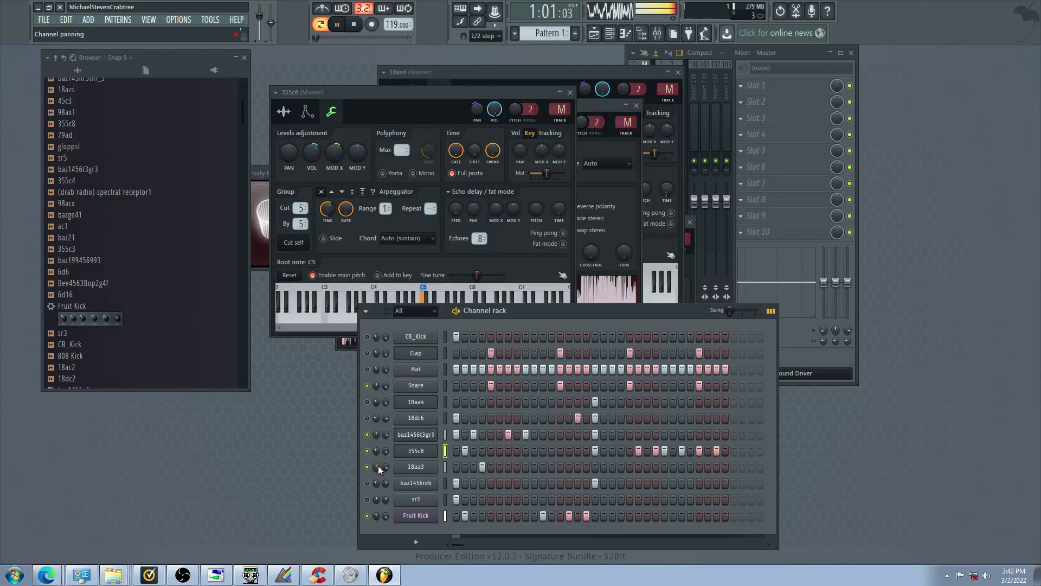
click(368, 499)
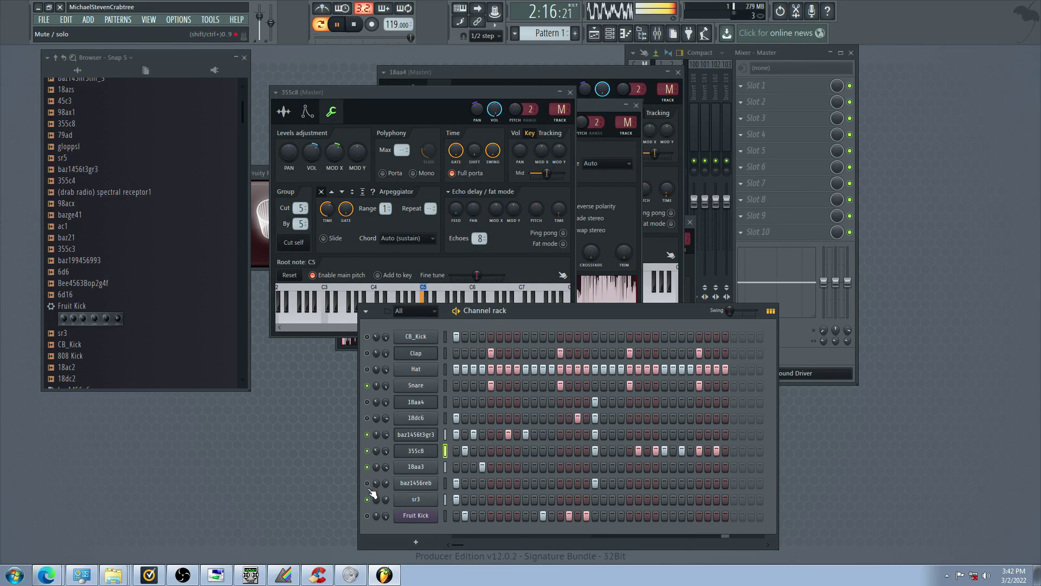
Mute sr3, 18aa3, 355c8 and baz1456t3gr3, unmute 18dc6, and remove the 18dc6 note from step 15
click(367, 499)
click(368, 467)
click(367, 450)
click(367, 435)
click(367, 417)
click(578, 418)
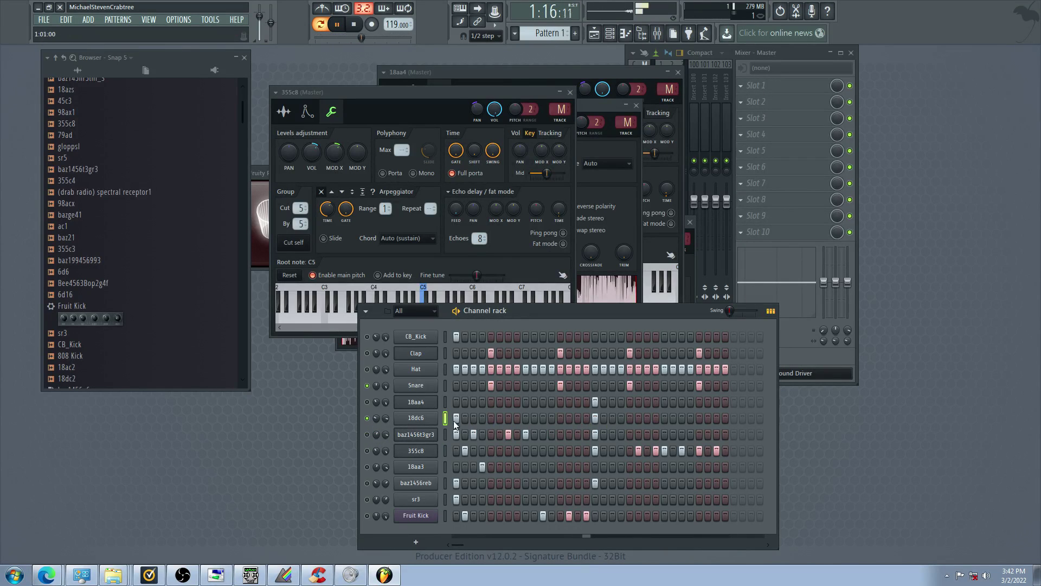
Adjust the sustain level in the volume envelope of 18dc6 and check its miscellaneous settings
click(417, 417)
click(530, 185)
mouse_move(585, 301)
mouse_down()
mouse_move(584, 292)
mouse_move(585, 302)
mouse_up()
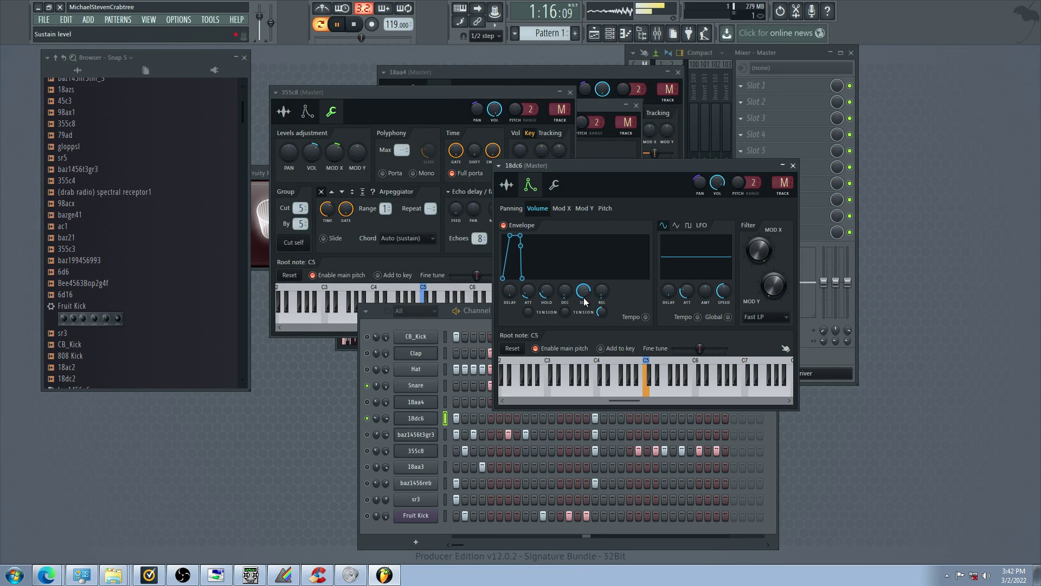
click(555, 185)
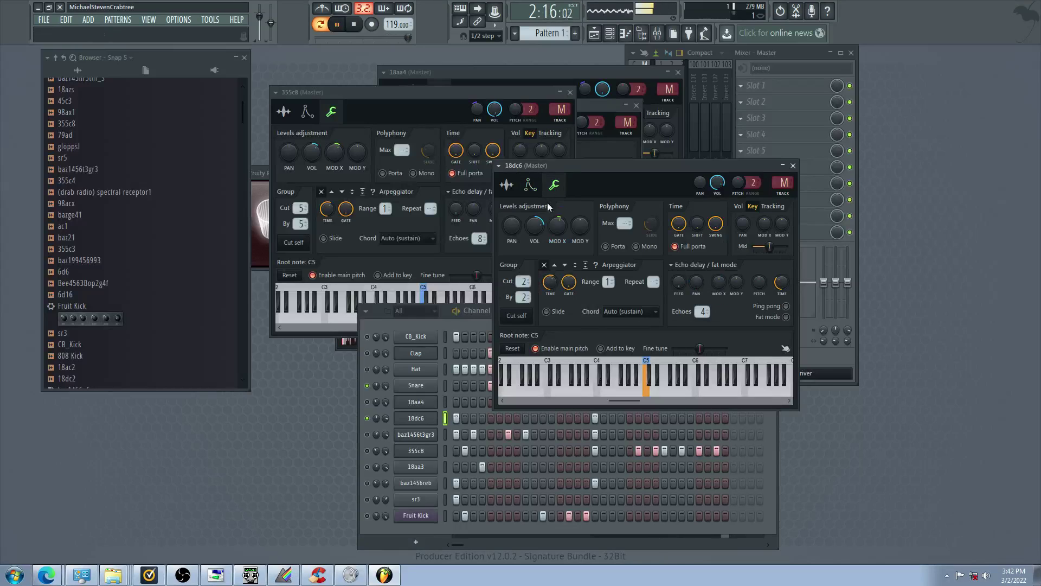
click(530, 185)
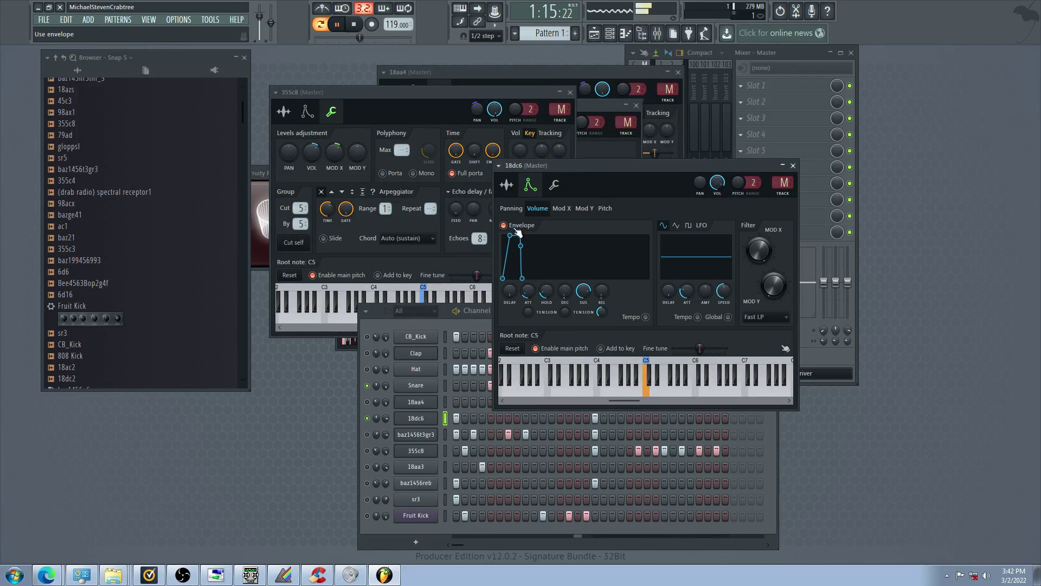
Enable the Global and Tempo options for the panning LFO of 18dc6
click(511, 208)
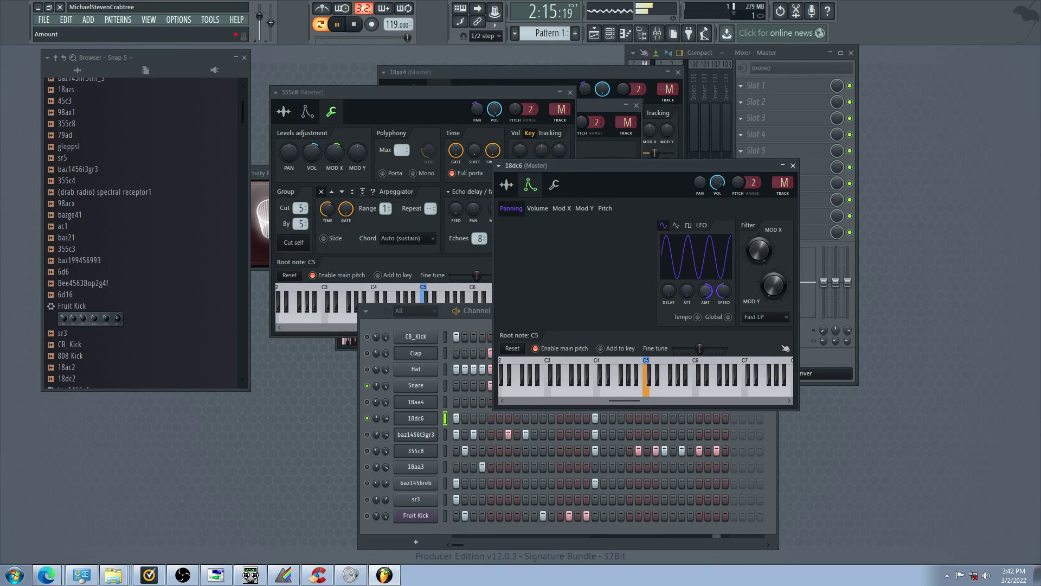
click(728, 317)
click(699, 317)
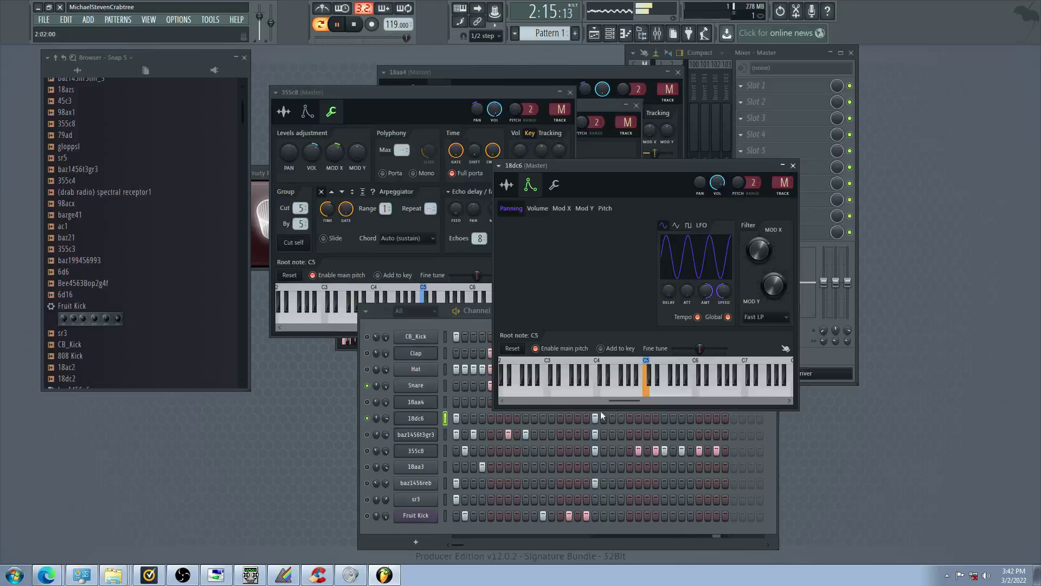
Unmute 355c8, baz1456t3gr3, 18aa3 and baz1456reb to hear them with 18dc6
click(379, 453)
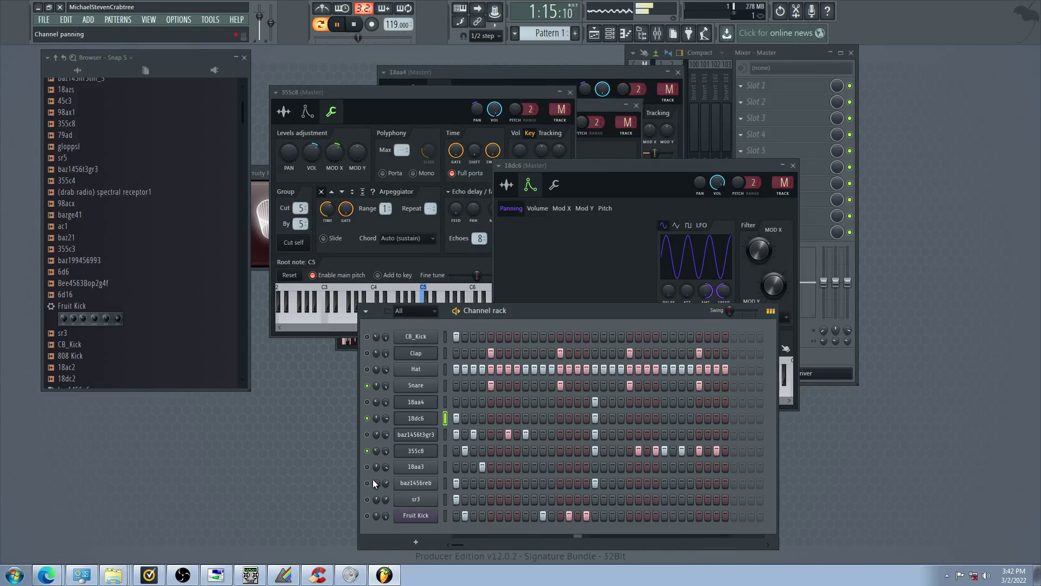
click(367, 467)
click(368, 482)
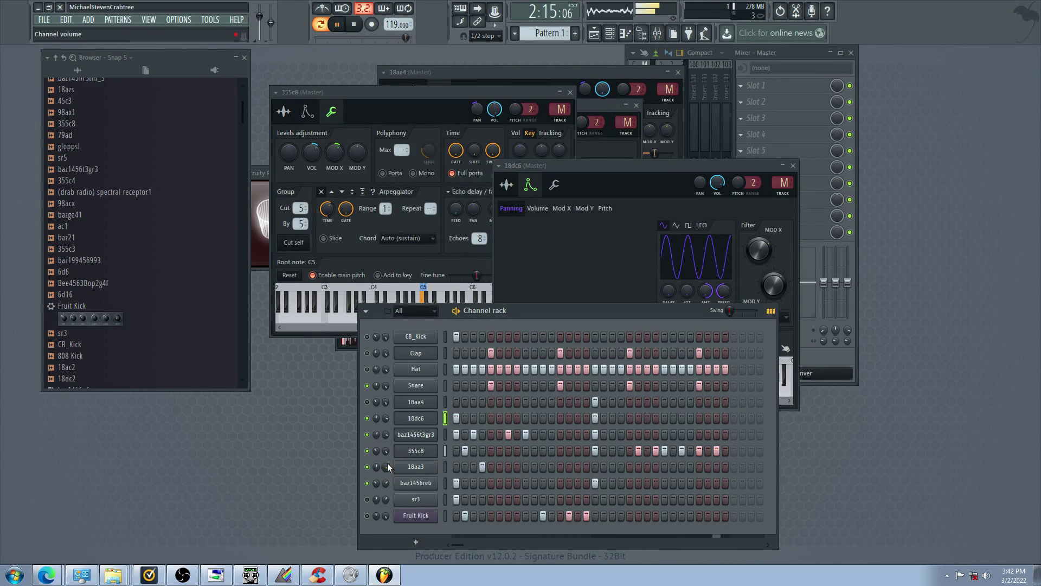
Mute 355c8, 18aa3, baz1456t3gr3, 18dc6 and baz1456reb, and unmute sr3
click(366, 450)
click(367, 468)
click(367, 435)
click(366, 419)
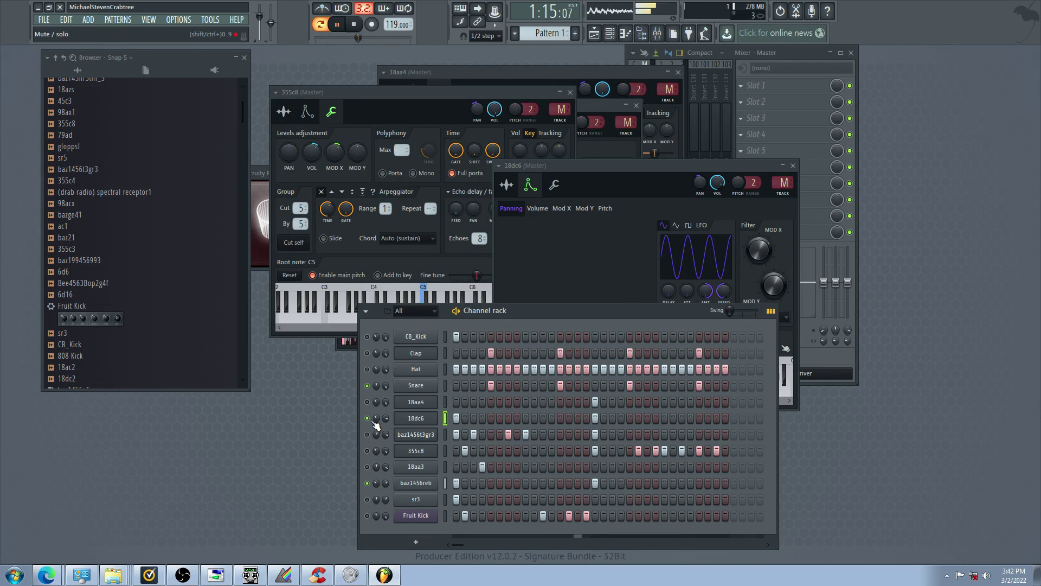
click(367, 466)
click(367, 499)
click(367, 483)
click(366, 466)
Lower the sample pitch of sr3
click(421, 500)
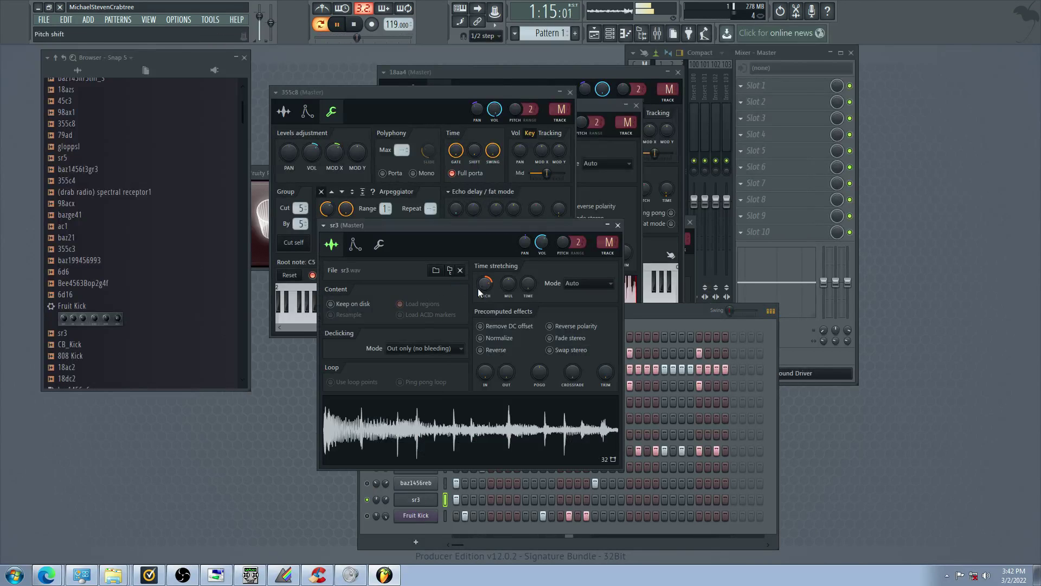
drag(484, 283, 485, 278)
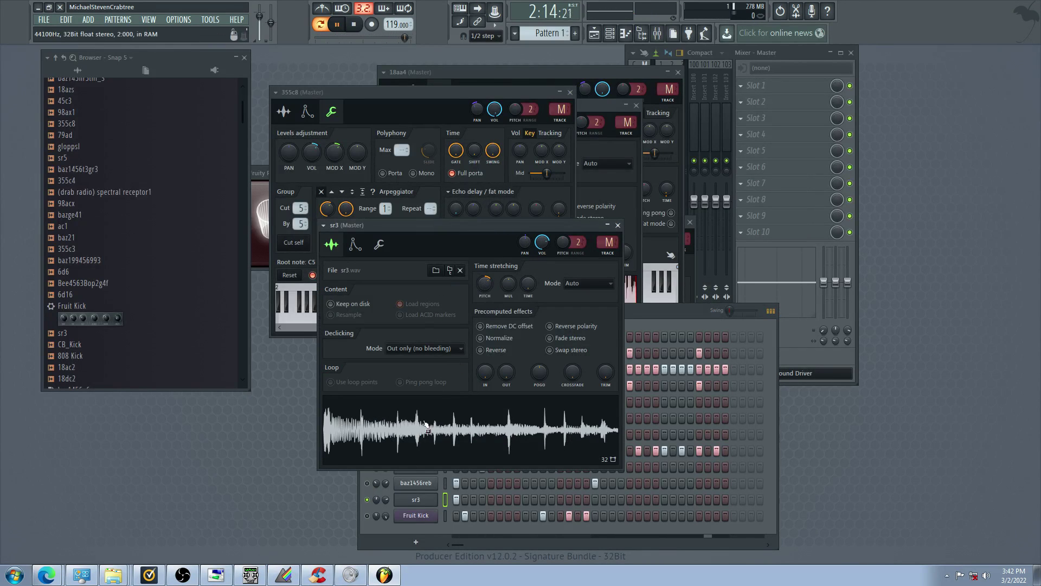
click(318, 516)
Place sr3 notes on steps 15 and 17
click(577, 501)
click(594, 503)
right_click(414, 499)
click(443, 503)
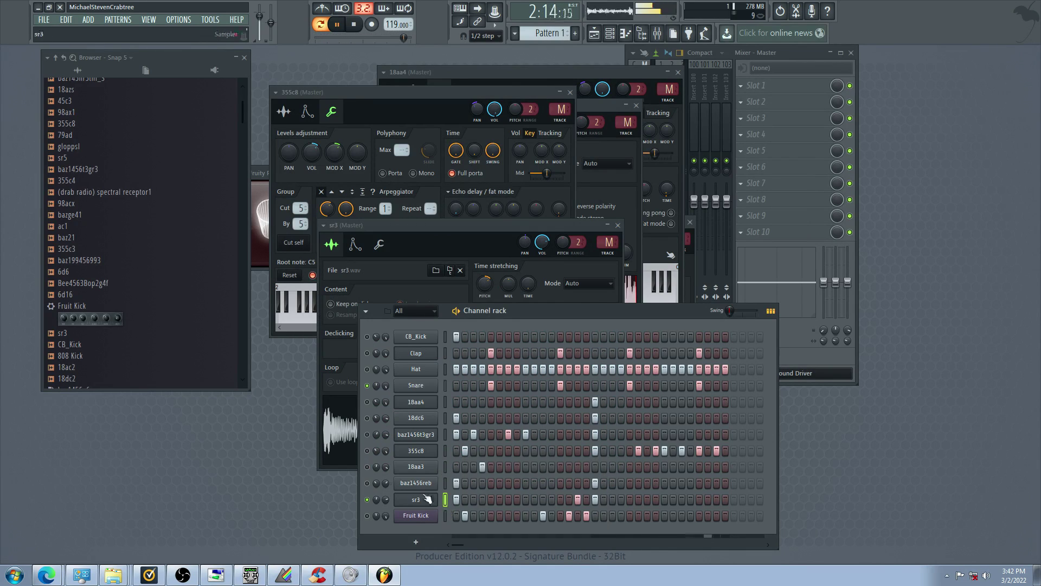
Unmute baz1456reb and raise the sample pitch of sr3
click(416, 499)
click(416, 500)
click(379, 245)
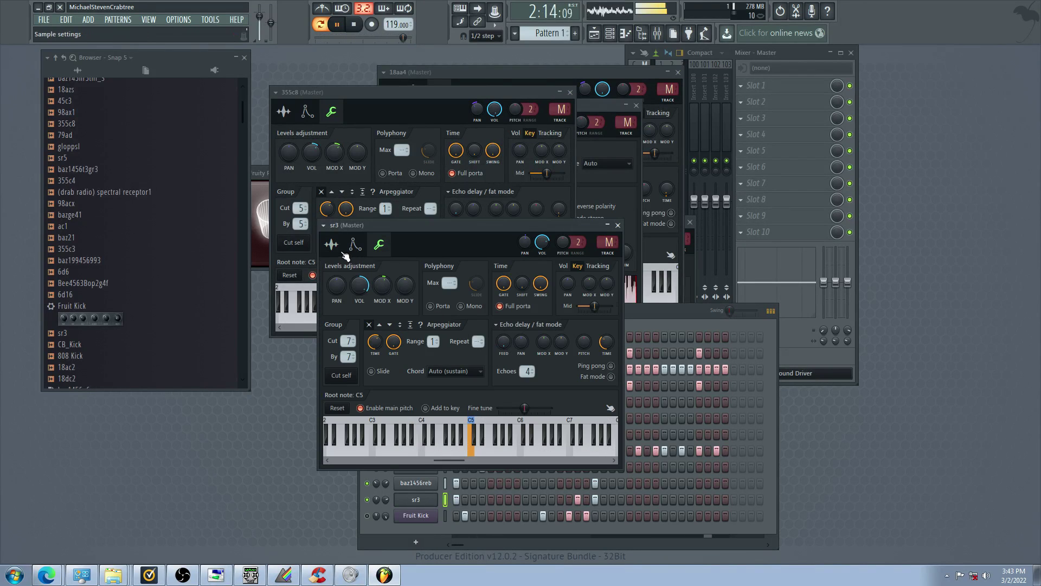
click(346, 253)
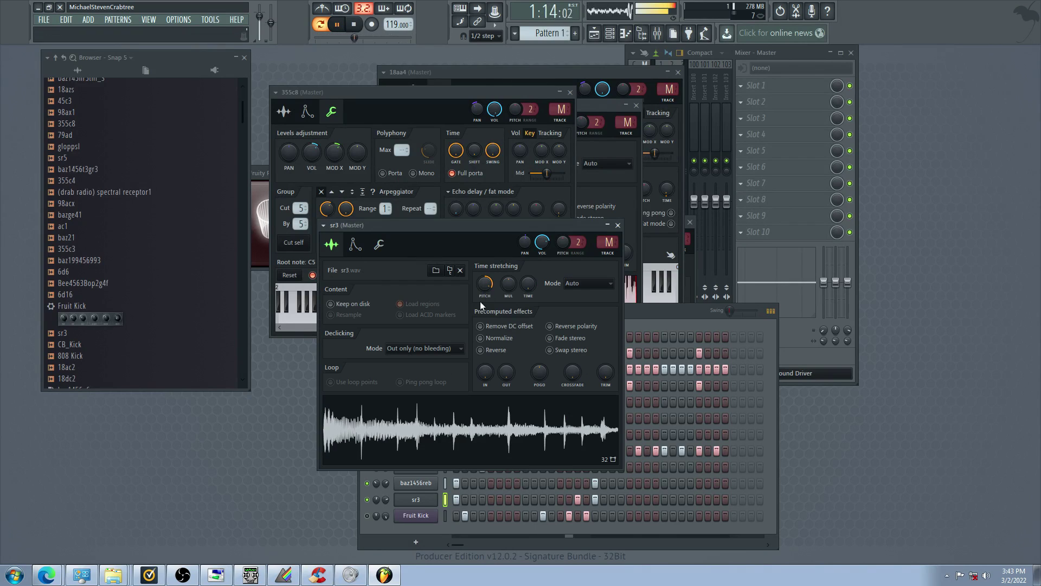
Mute baz1456reb, unmute 18aa3 and 355c8, and move the sr3 note from step 17 to step 15
click(367, 516)
click(367, 484)
click(368, 499)
click(369, 500)
click(368, 450)
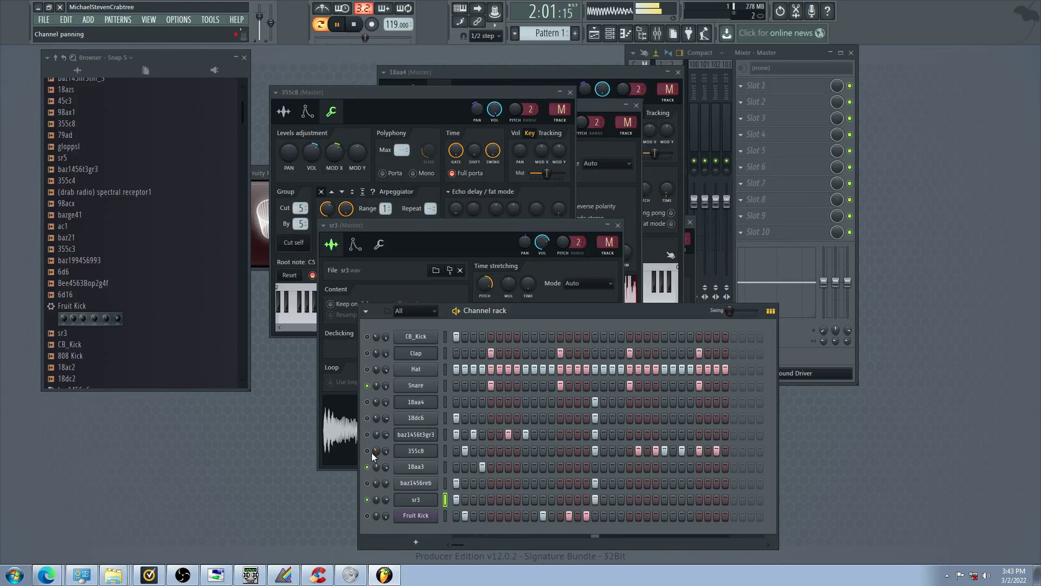
click(595, 498)
click(578, 500)
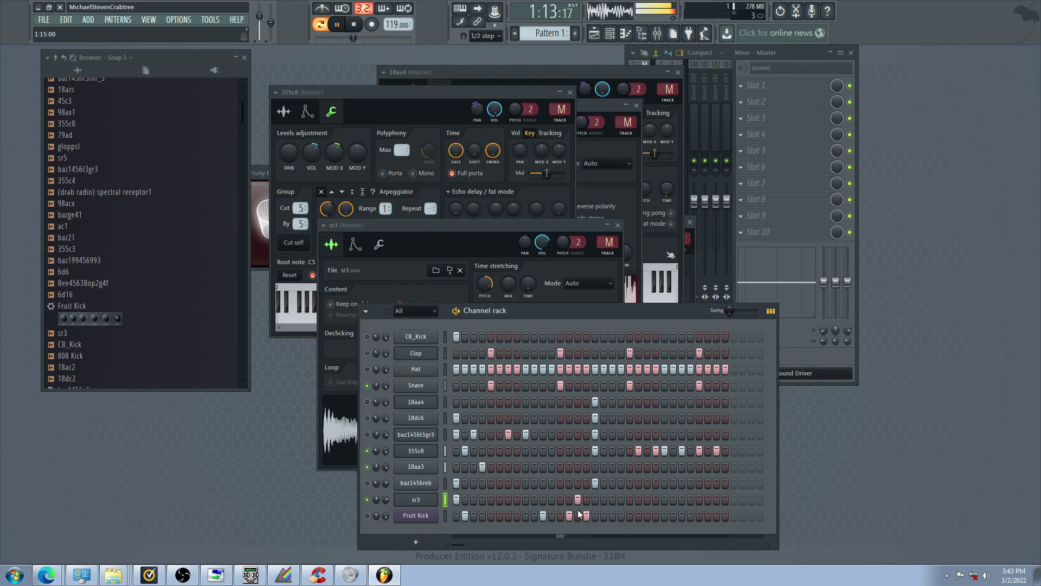
Unmute baz1456reb and 18dc6, leaving baz1456t3gr3 muted
click(367, 484)
click(367, 434)
click(368, 467)
click(368, 450)
click(368, 434)
click(368, 418)
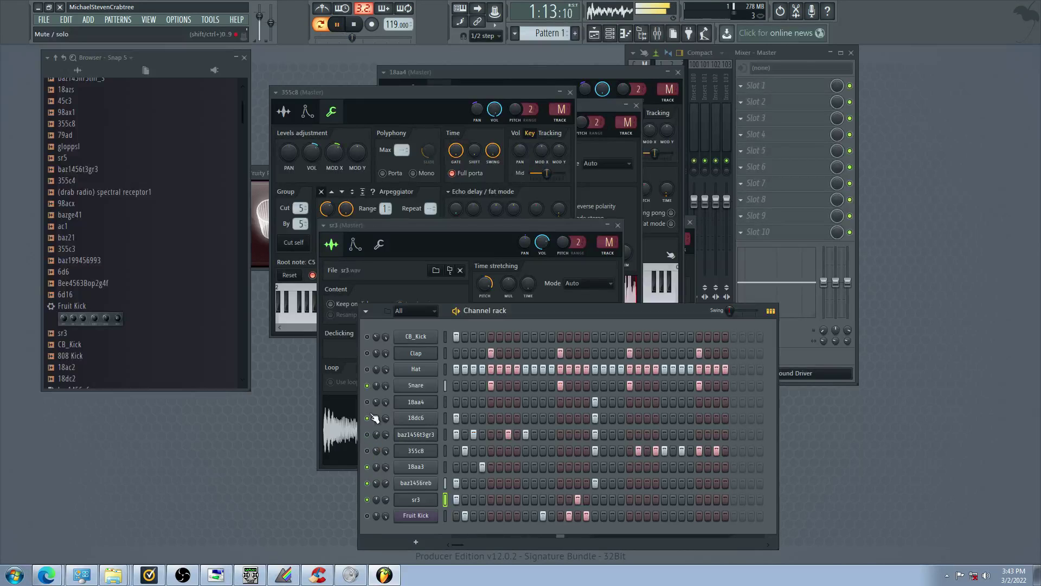
Mute 18aa3, baz1456reb and sr3, leaving Fruit Kick muted
click(367, 467)
click(367, 483)
click(368, 500)
click(367, 516)
click(367, 515)
Unmute 18aa4 and baz1456t3gr3, mute Snare and 18dc6, and place an 18aa4 note on step 1
click(367, 402)
click(367, 386)
click(367, 402)
click(367, 435)
click(367, 434)
click(367, 402)
click(367, 418)
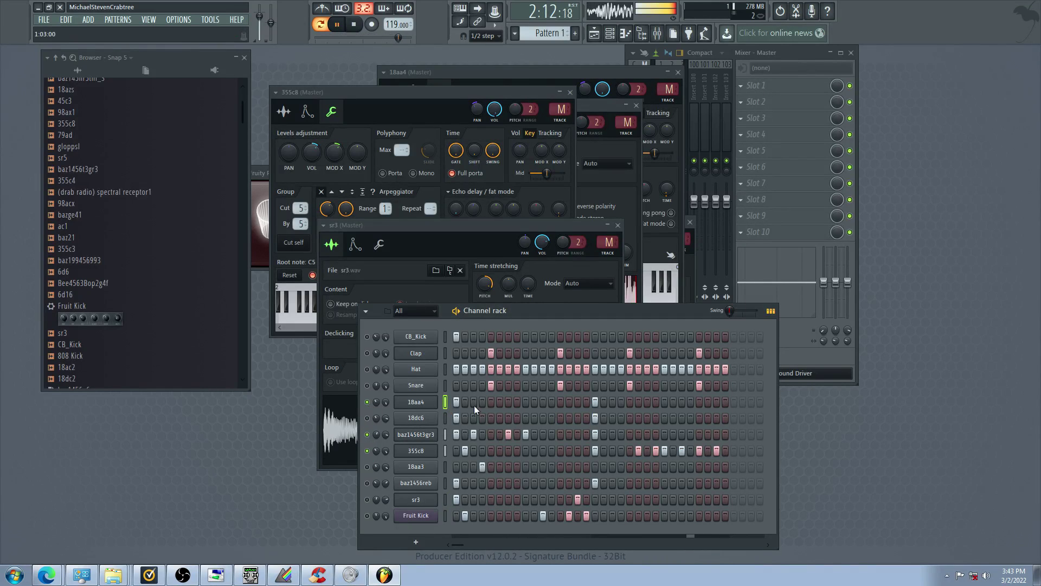
Clear the 18aa4 note on step 1, mute 18aa4, 355c8 and baz1456t3gr3, and unmute baz1456reb, sr3 and 18dc6
click(367, 467)
click(367, 483)
click(367, 499)
click(367, 467)
click(367, 451)
click(367, 435)
click(367, 402)
click(367, 418)
Try a higher sample pitch on 18dc6 and reset the pitch to its default
click(434, 418)
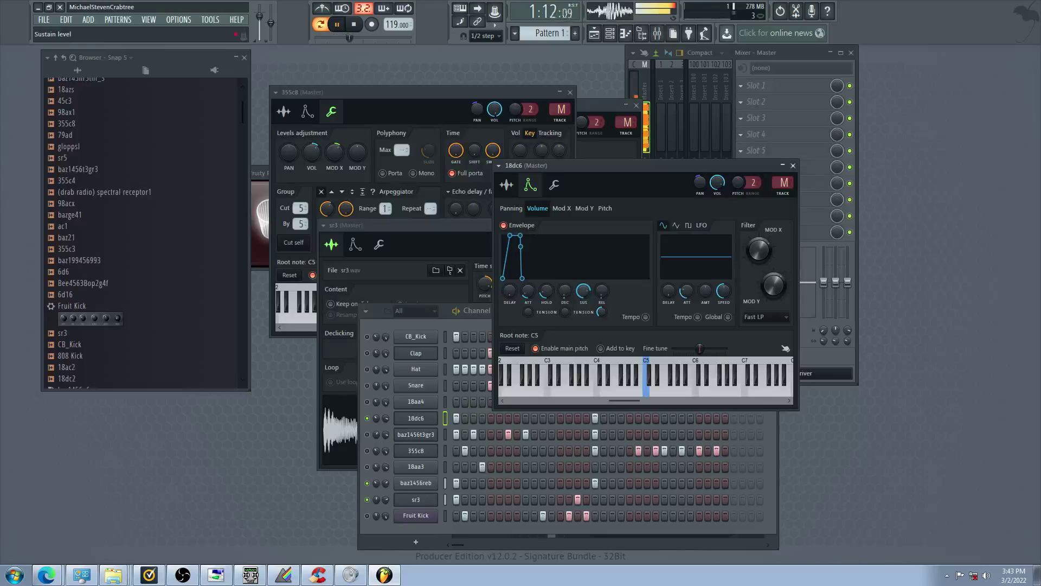
click(507, 185)
drag(661, 223, 661, 190)
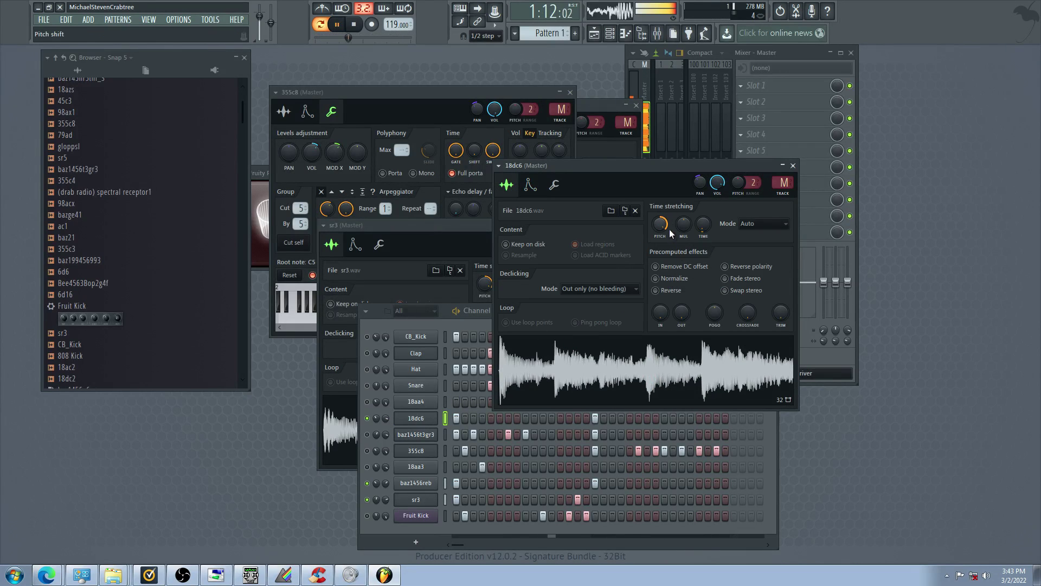
alt+click(661, 223)
Mute baz1456reb and sr3 and unmute Fruit Kick
click(368, 483)
click(368, 499)
click(367, 516)
Move the Fruit Kick note from step 2 to step 3 and add notes on steps 6 and 8
click(474, 517)
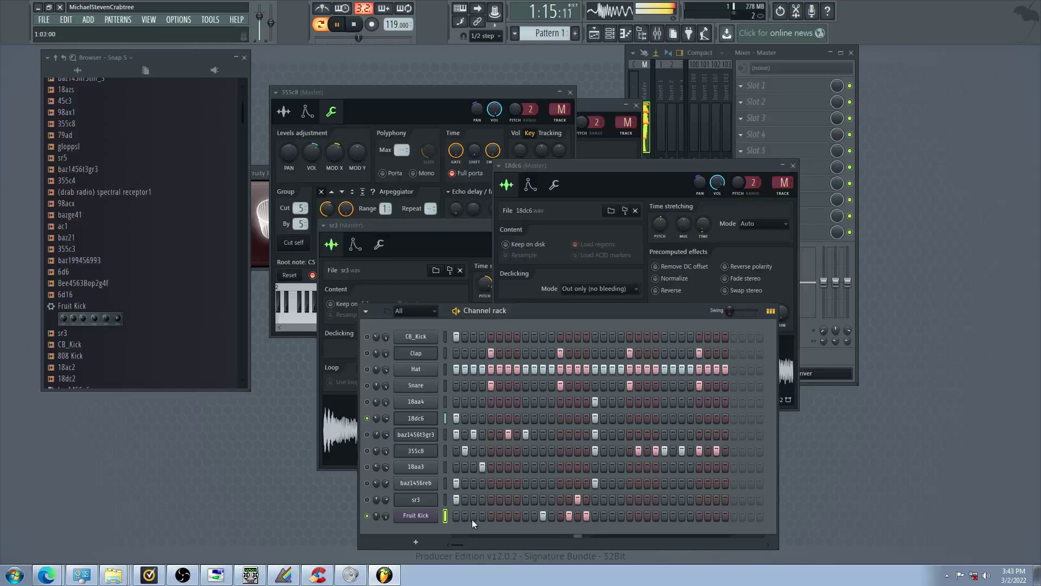
click(516, 516)
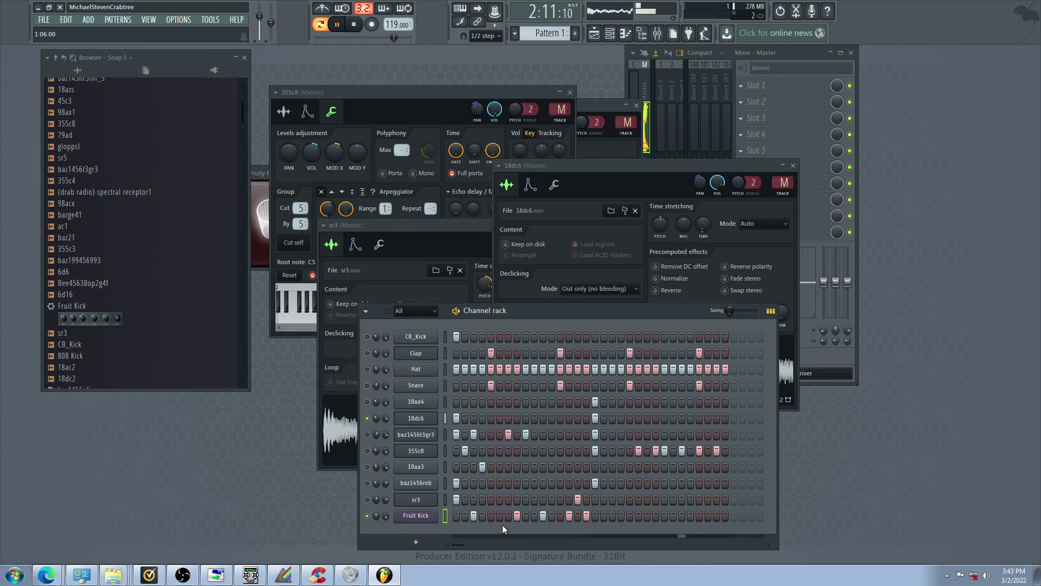
click(498, 518)
Unmute CB_Kick and add its notes on steps 9 and 17
click(368, 336)
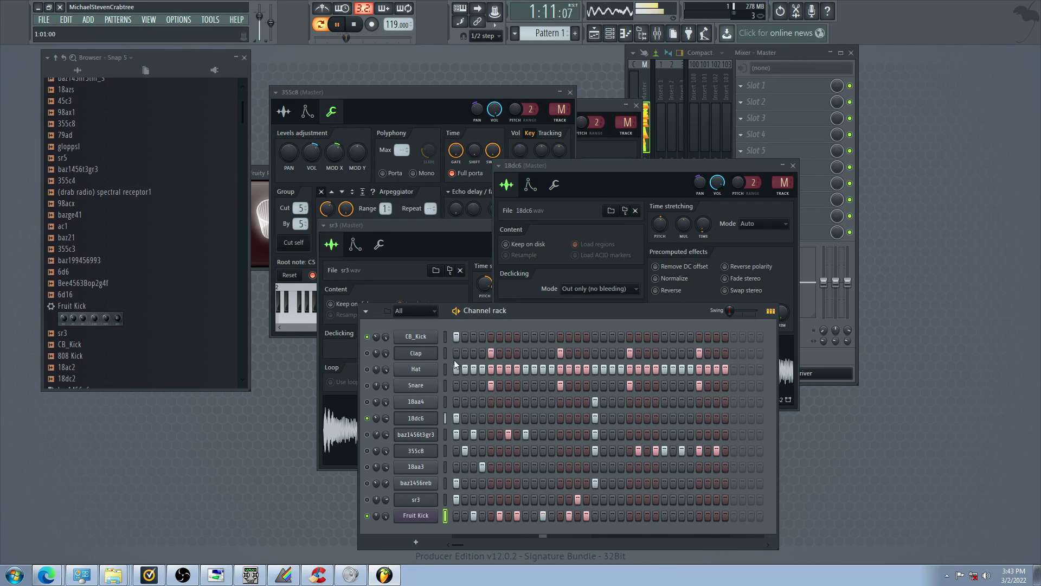
click(526, 339)
click(595, 337)
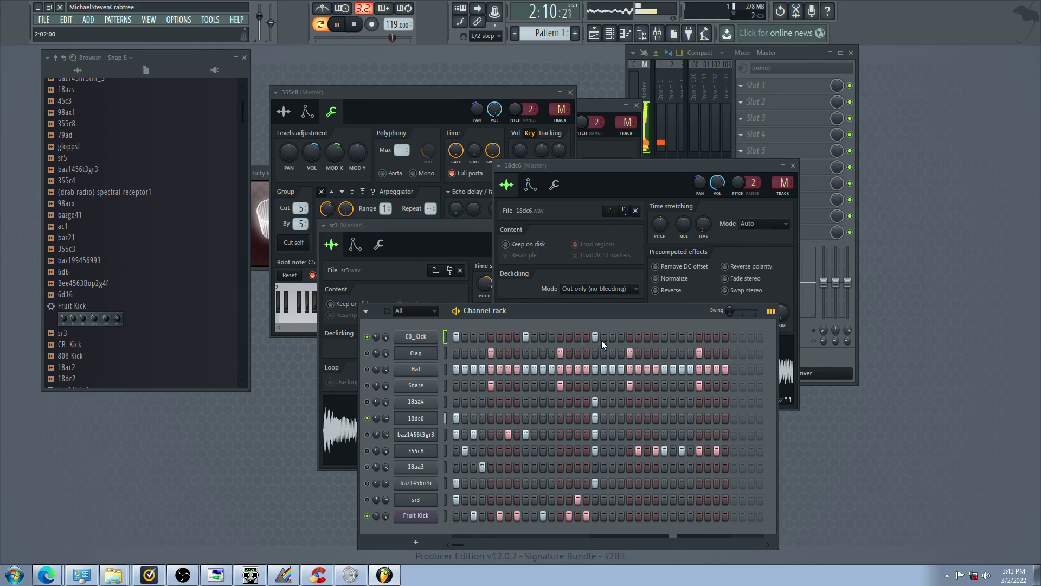
Add a CB_Kick note on step 25 and unmute 18aa4, Snare and Hat
click(664, 337)
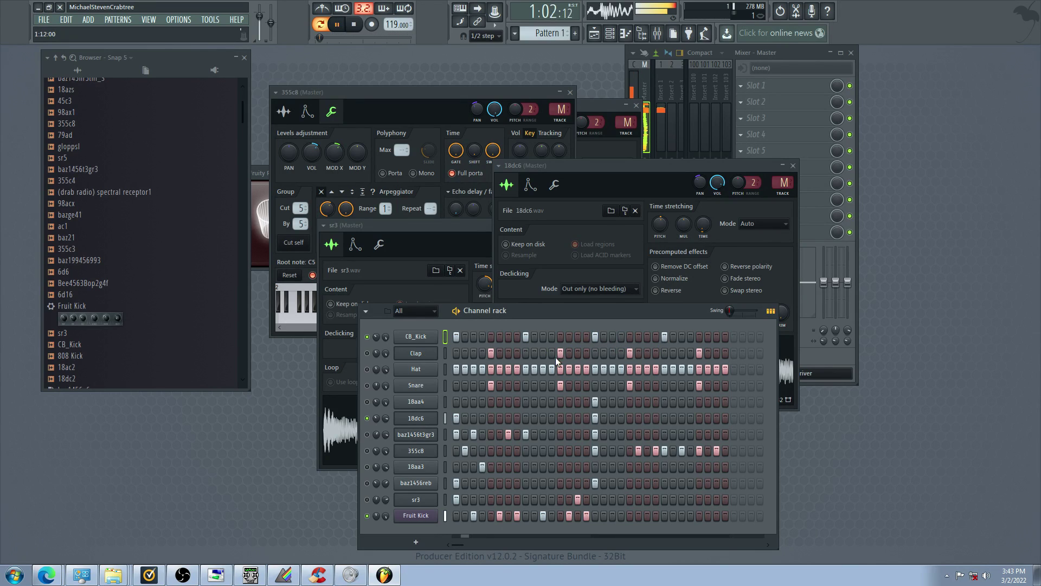
click(367, 401)
click(366, 385)
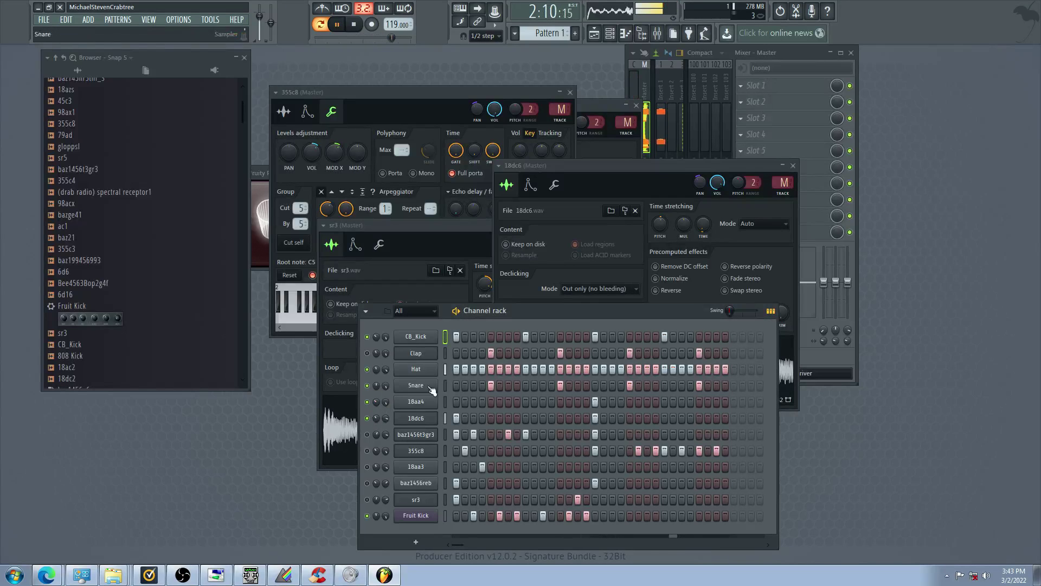
Fill Fruit Kick with notes on steps 19 through 25 and add one on step 31
click(500, 515)
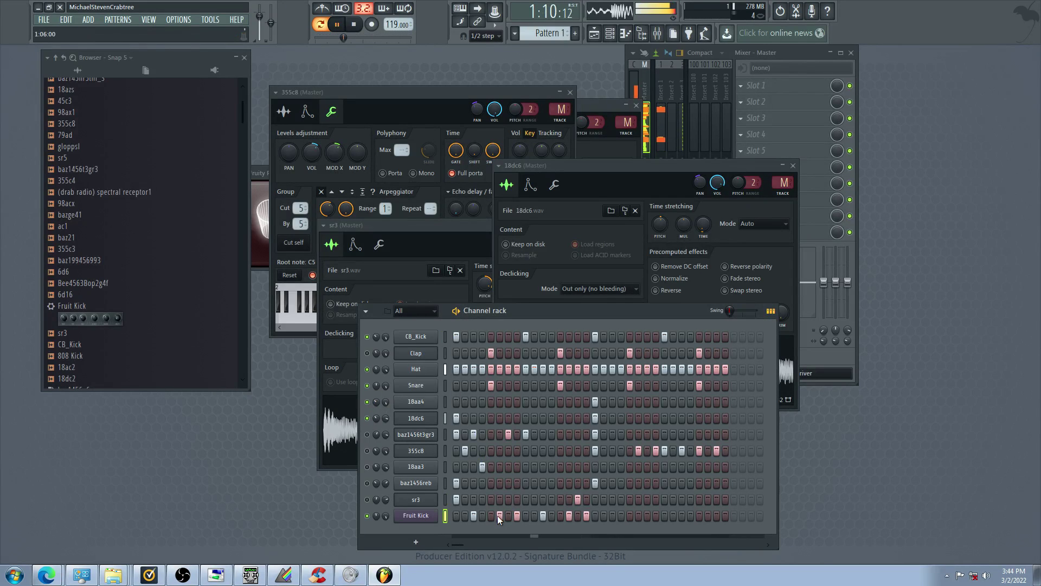
drag(611, 516, 659, 530)
click(665, 517)
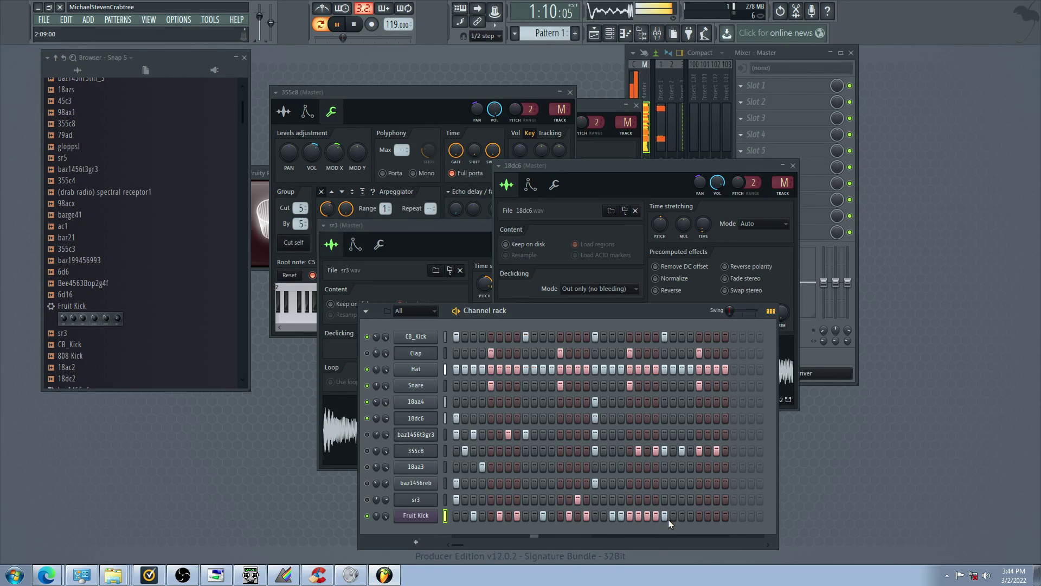
click(717, 517)
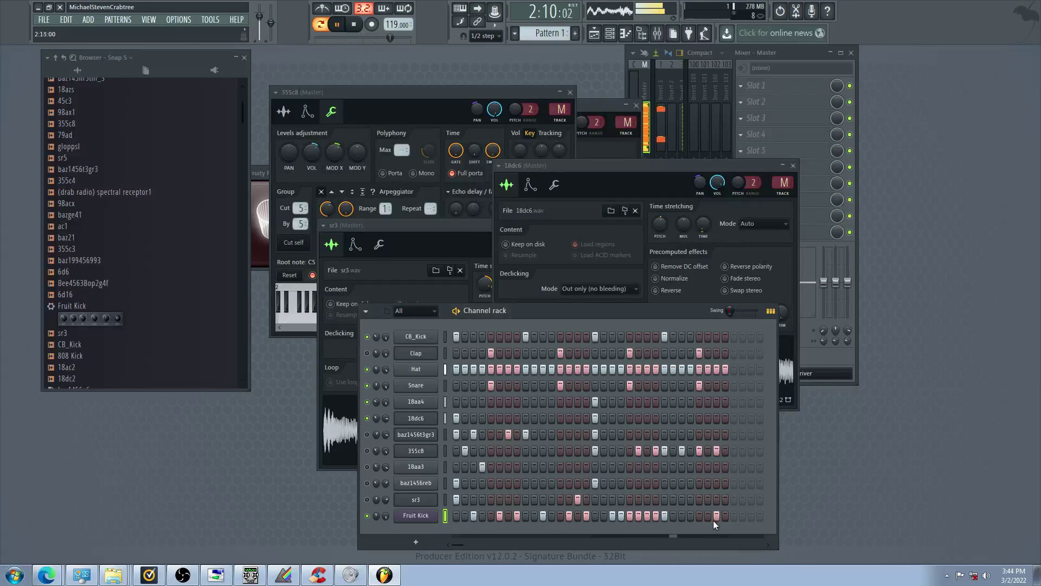
Open the Fruit Kick channel settings and remove its notes on steps 20, 21 and 23
click(423, 514)
click(279, 289)
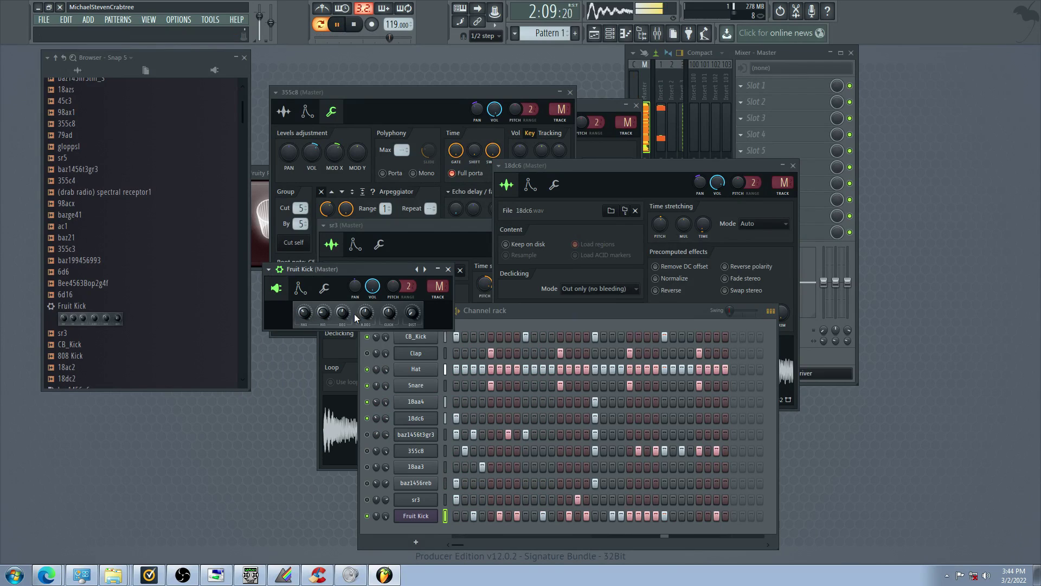
click(624, 518)
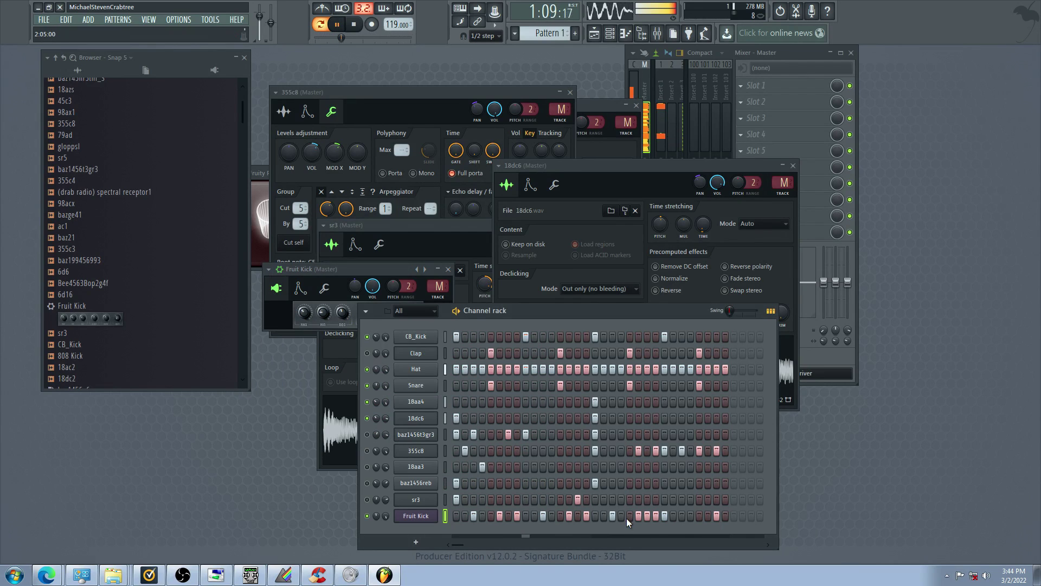
click(628, 519)
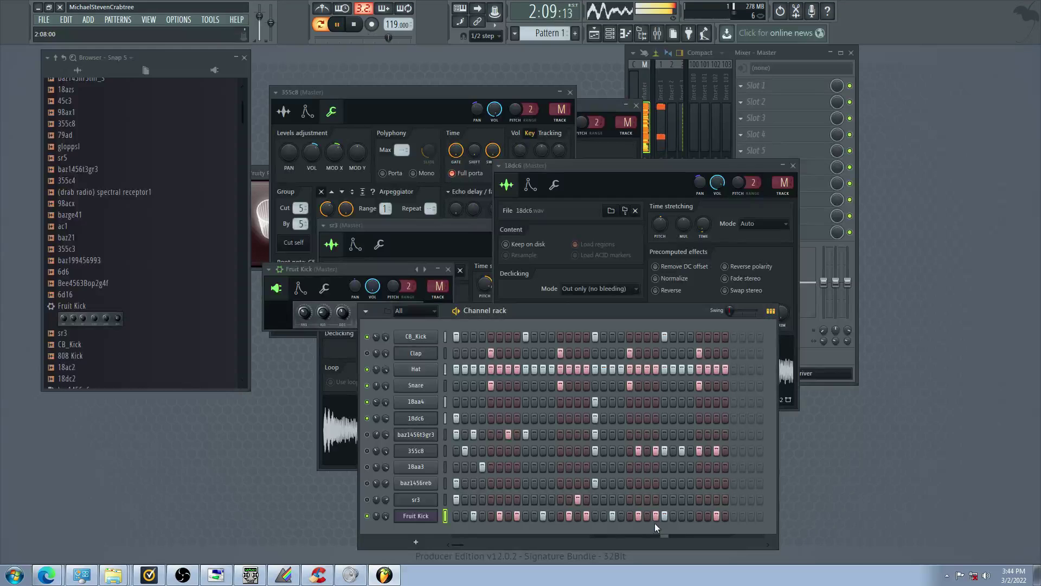
Try Fruit Kick notes on steps 20 and 21 again and remove them
click(622, 515)
click(629, 516)
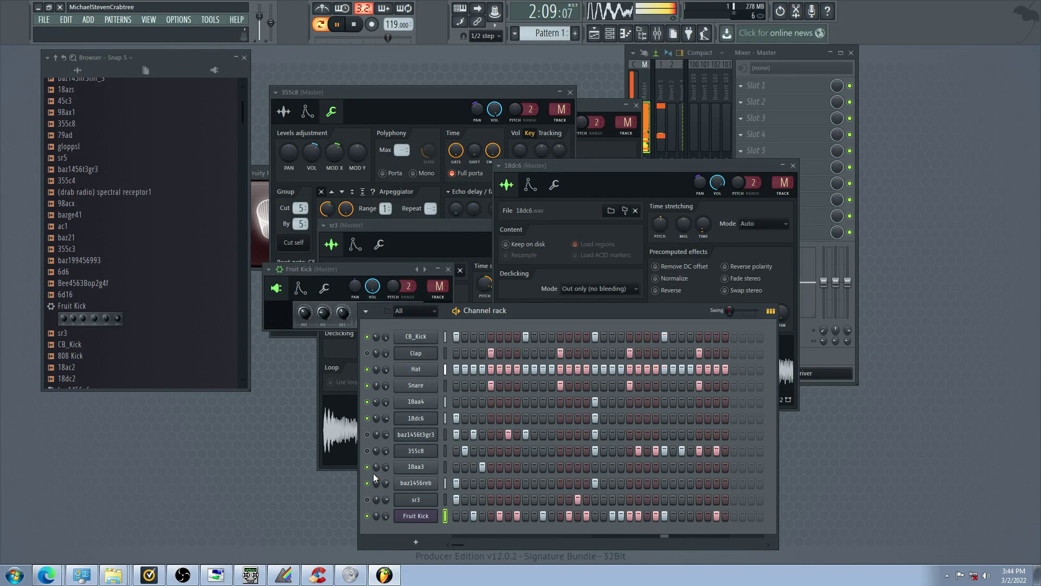
click(622, 515)
click(631, 516)
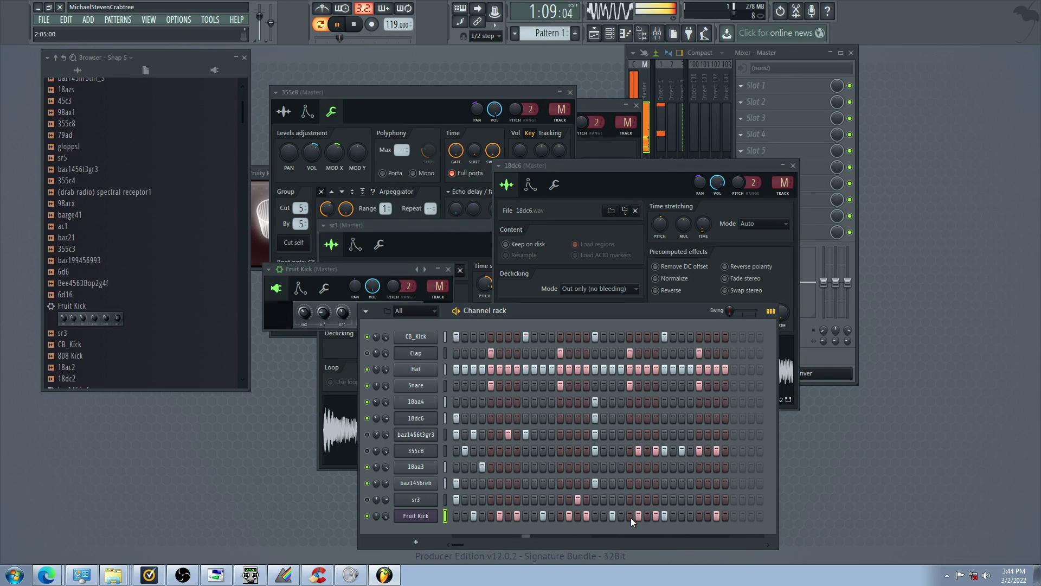
Remove the Fruit Kick notes on steps 24 and 25 and add one on step 27
right_click(657, 519)
right_click(664, 519)
click(682, 517)
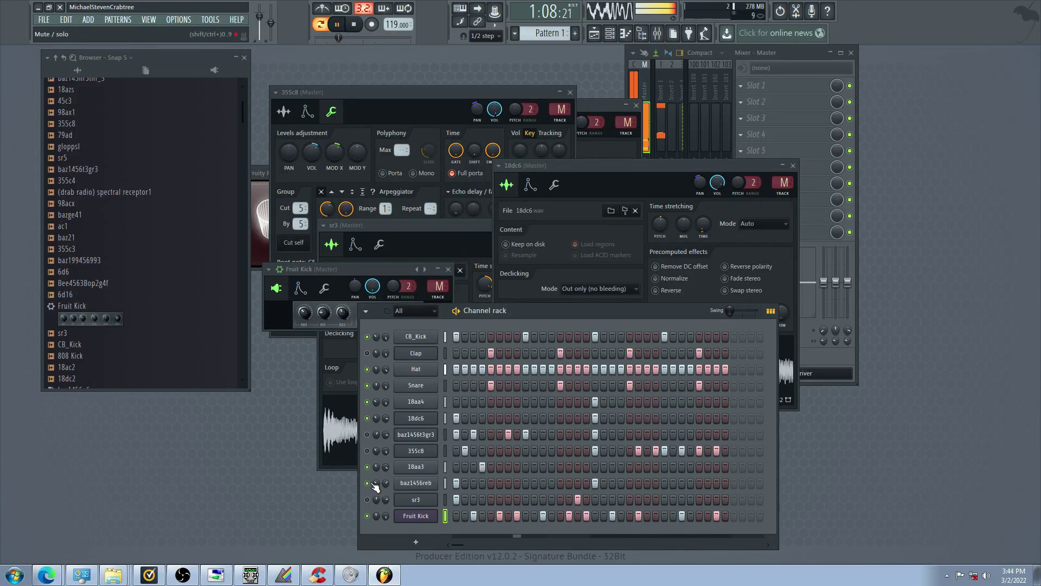
Unmute 355c8 and baz1456t3gr3 and mute 18dc6
click(368, 451)
click(367, 435)
click(367, 419)
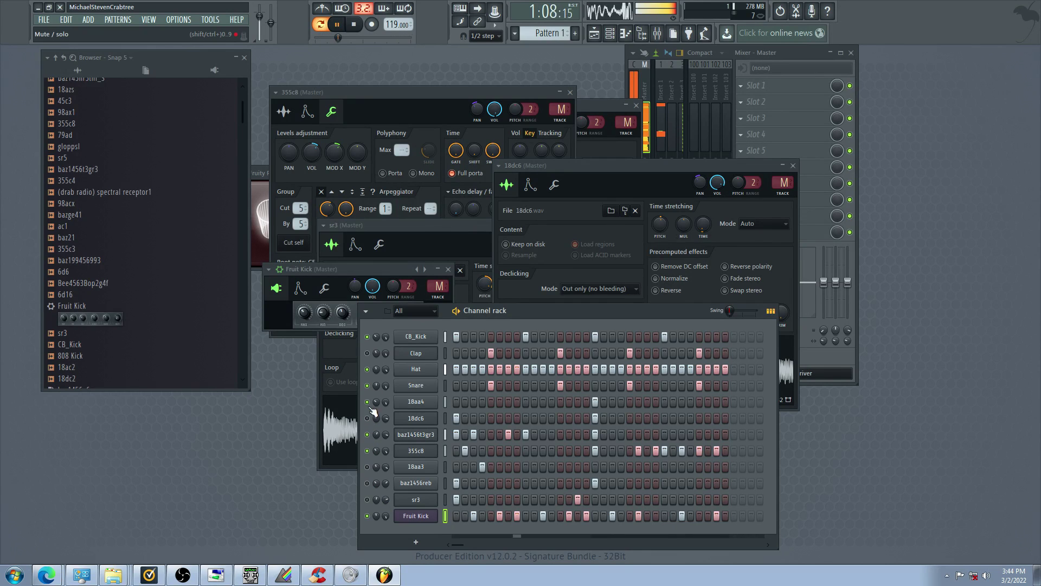
Clear every baz1456t3gr3 note except step 1 and raise its sample pitch
click(474, 436)
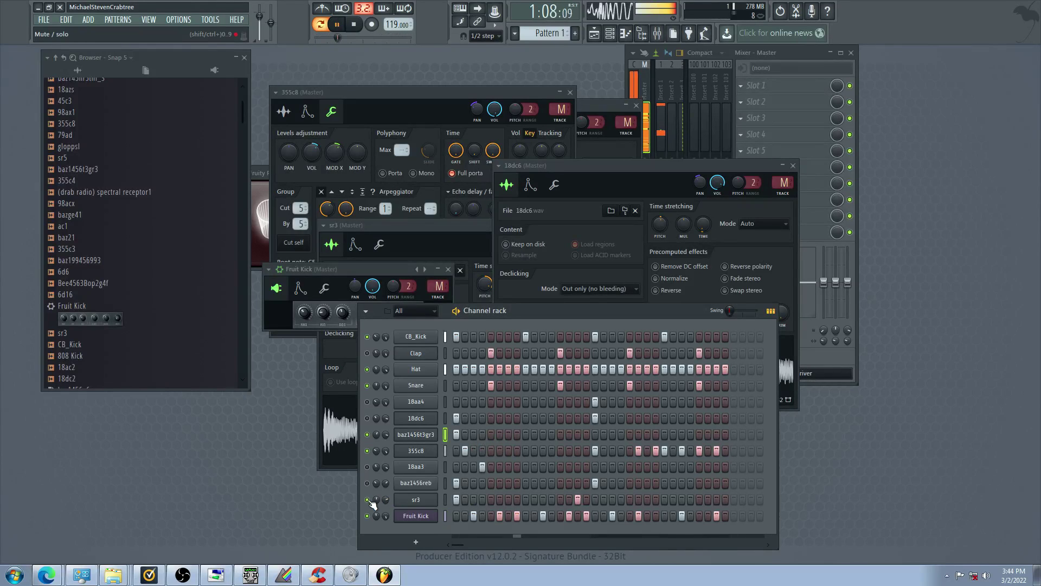
click(415, 435)
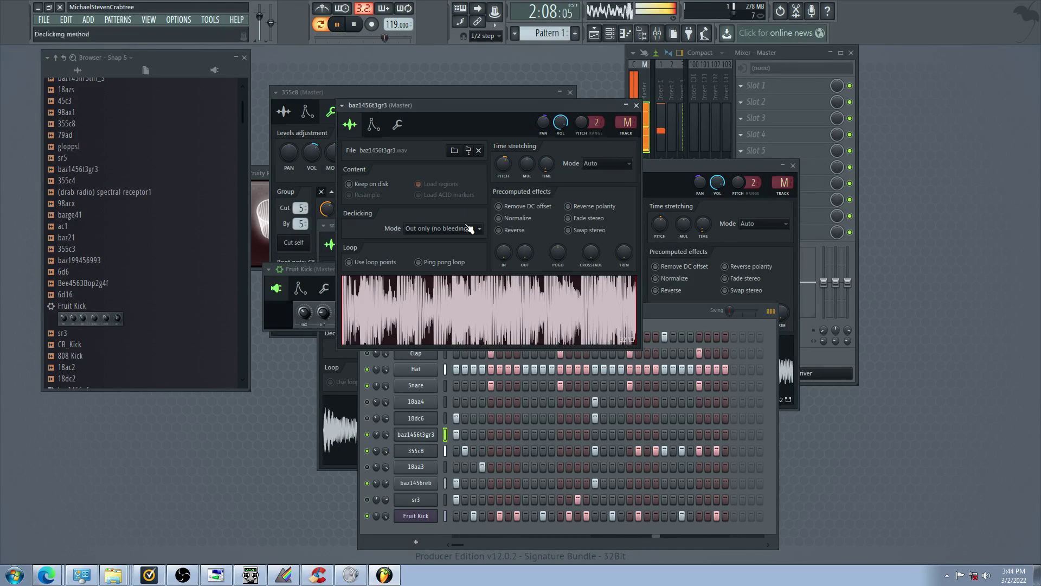
drag(503, 164, 504, 146)
Open the 18aa3 channel settings and mute baz1456reb, baz1456t3gr3, 355c8, sr3 and Fruit Kick
click(367, 483)
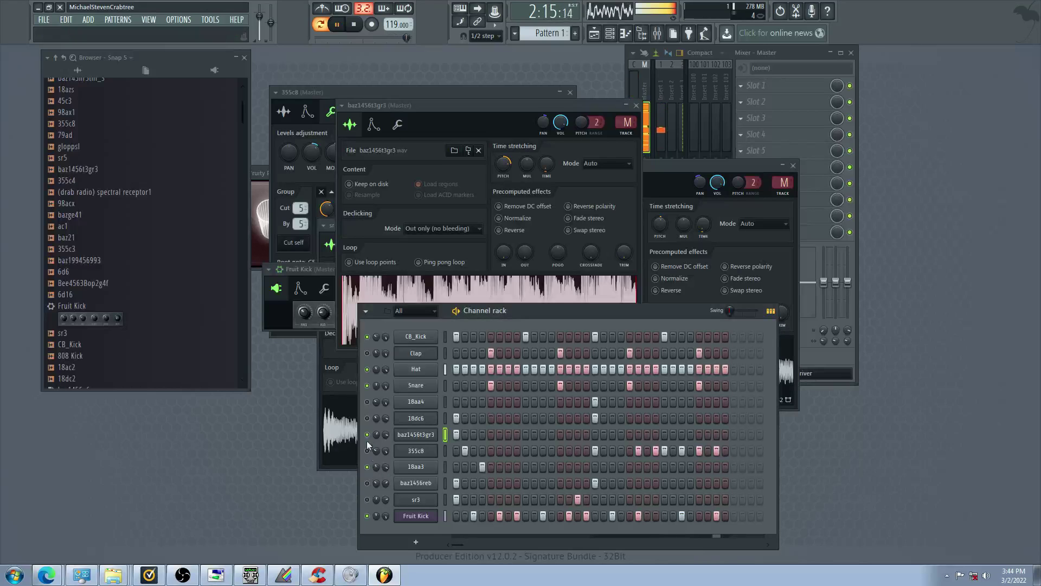
click(417, 468)
click(368, 499)
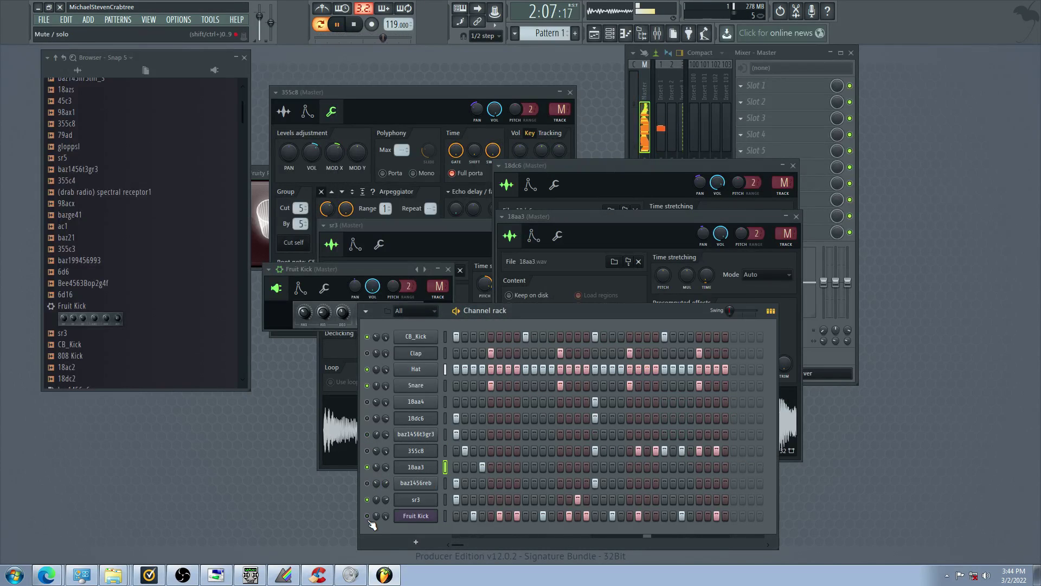
drag(359, 484, 361, 493)
click(368, 493)
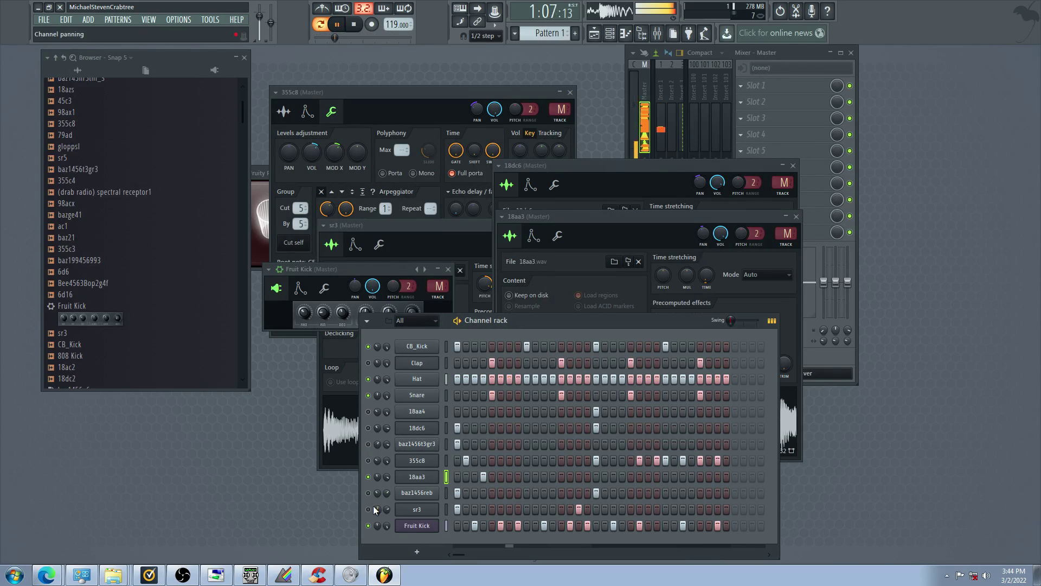
click(369, 526)
click(370, 510)
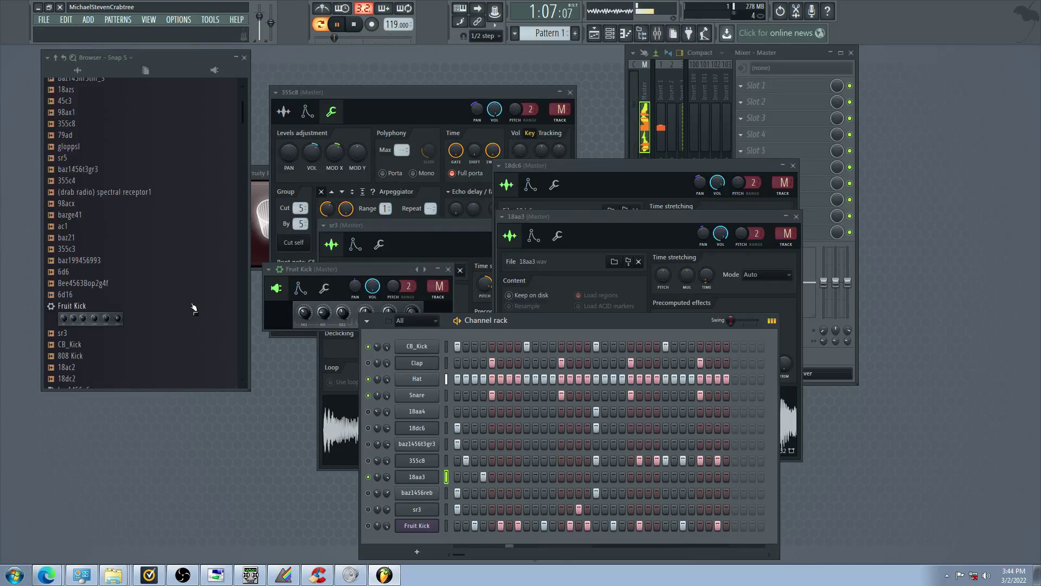
Replace the baz1456reb channel's sample with 355c3 from the browser and normalize it
click(206, 255)
drag(206, 255, 435, 498)
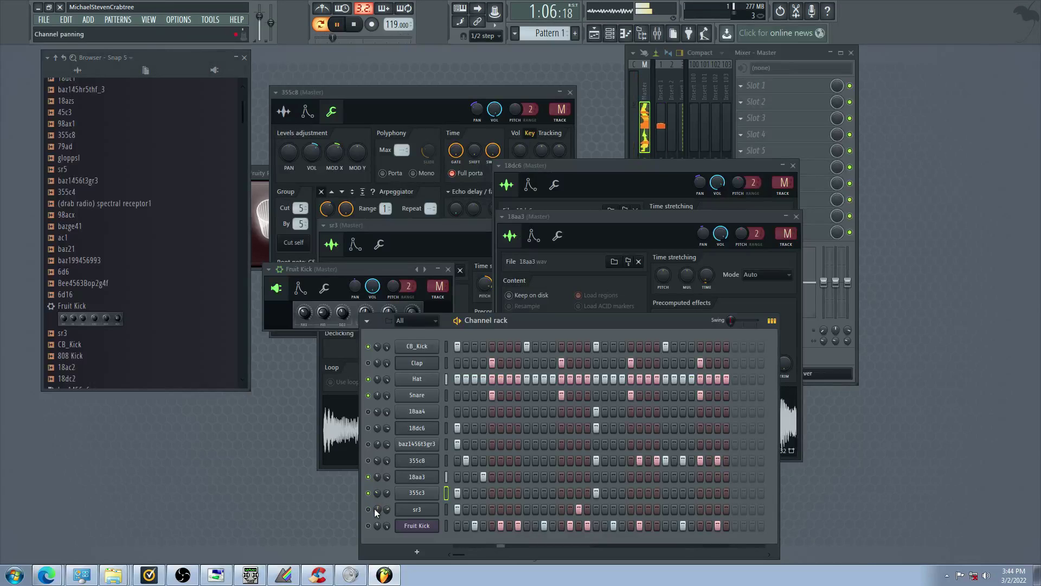
click(415, 493)
click(539, 305)
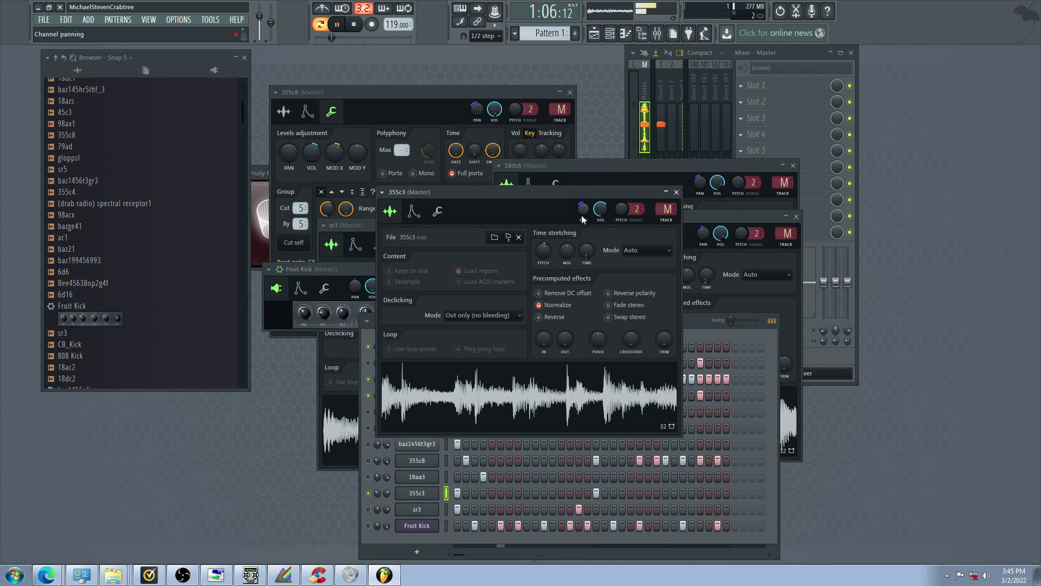
click(437, 211)
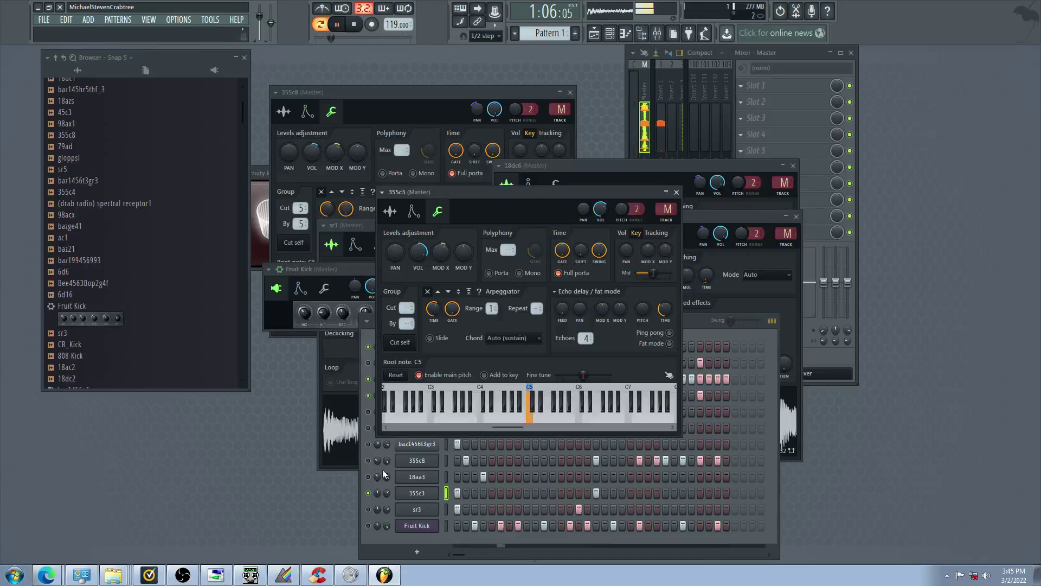
Add 355c3 notes on steps 3 and 7, trying step 6 before settling on step 7
click(368, 477)
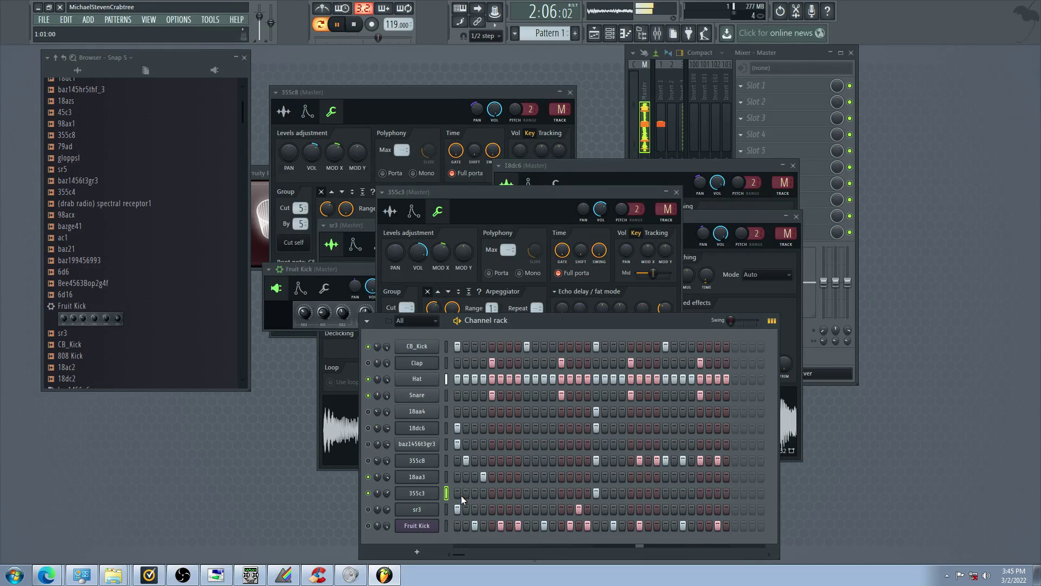
click(475, 493)
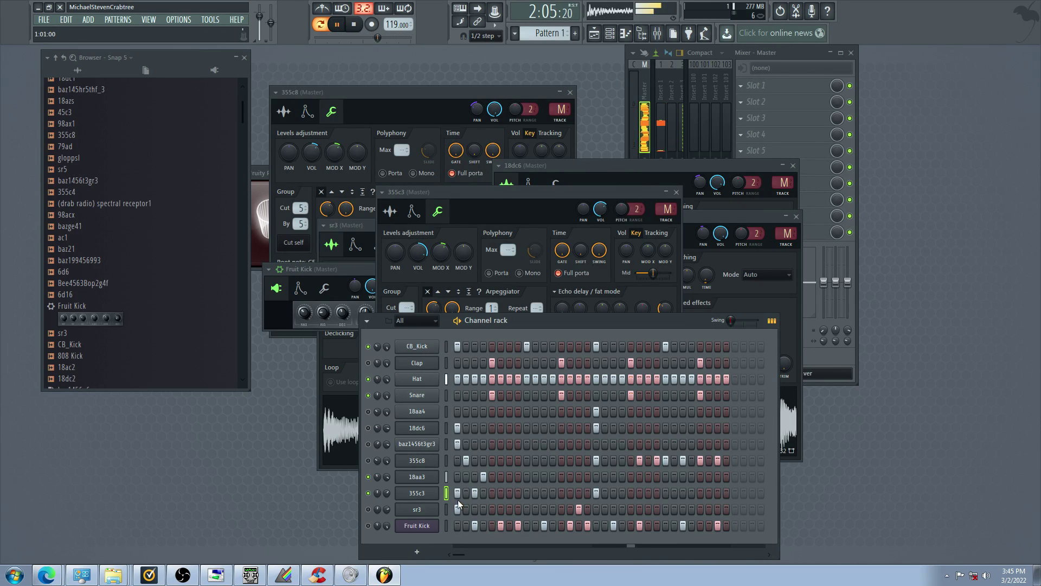
click(500, 493)
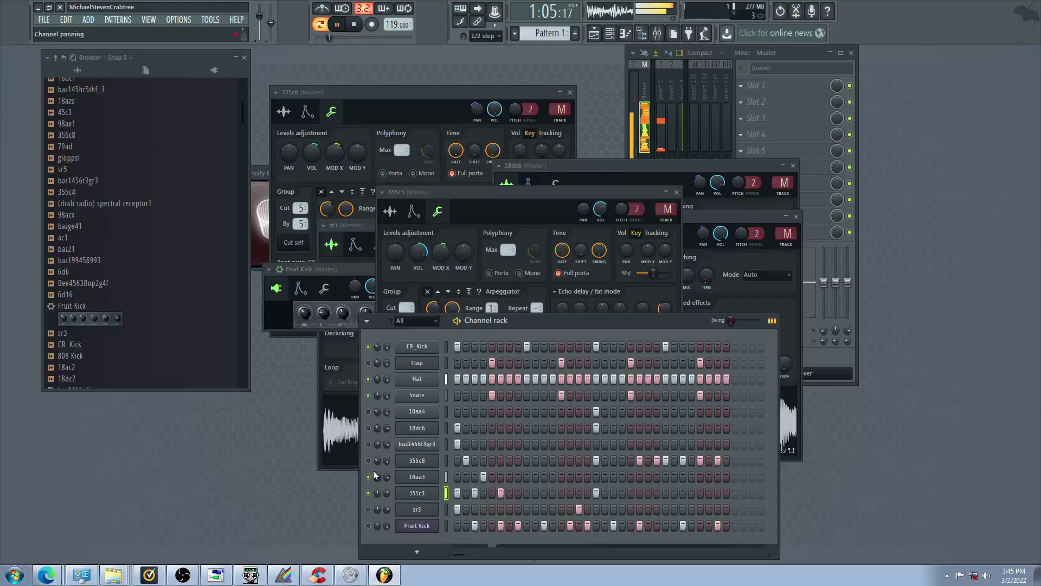
click(501, 494)
click(510, 494)
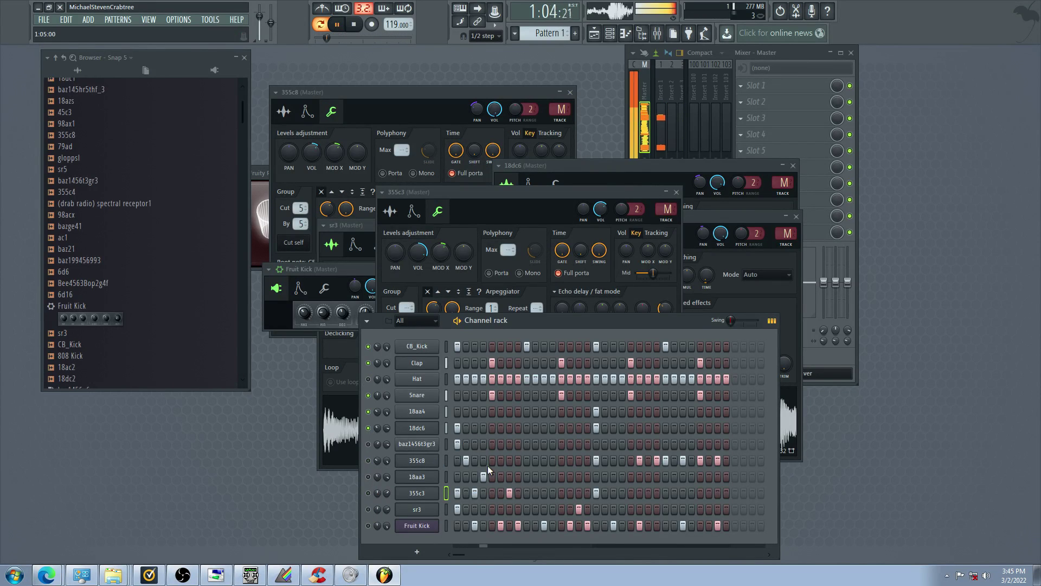
Lower the 18dc6 sample pitch to about -300 cents, briefly swapping its mute with baz1456t3gr3 to compare
click(368, 428)
click(368, 444)
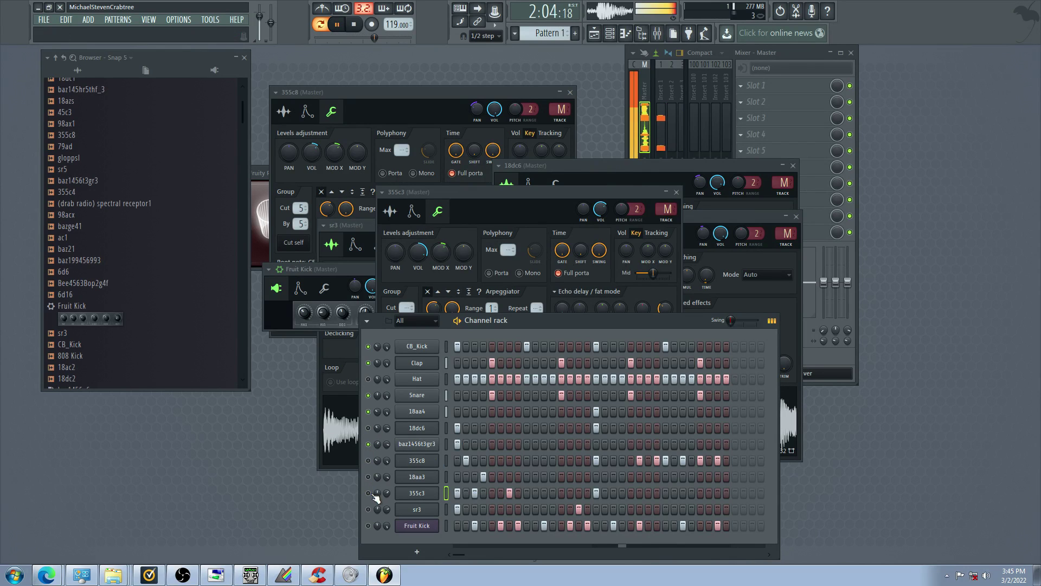
click(417, 428)
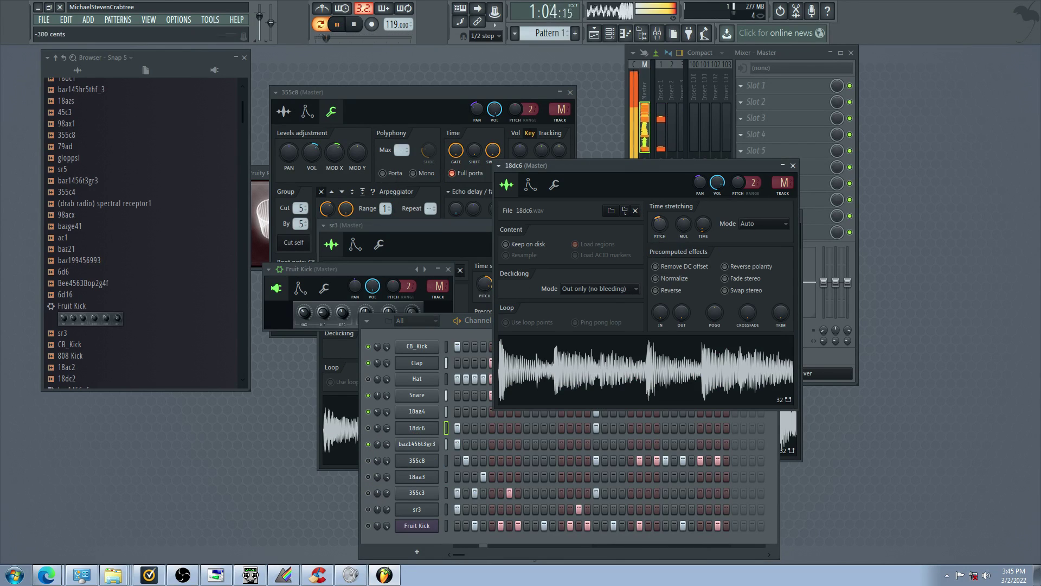
click(369, 428)
click(368, 444)
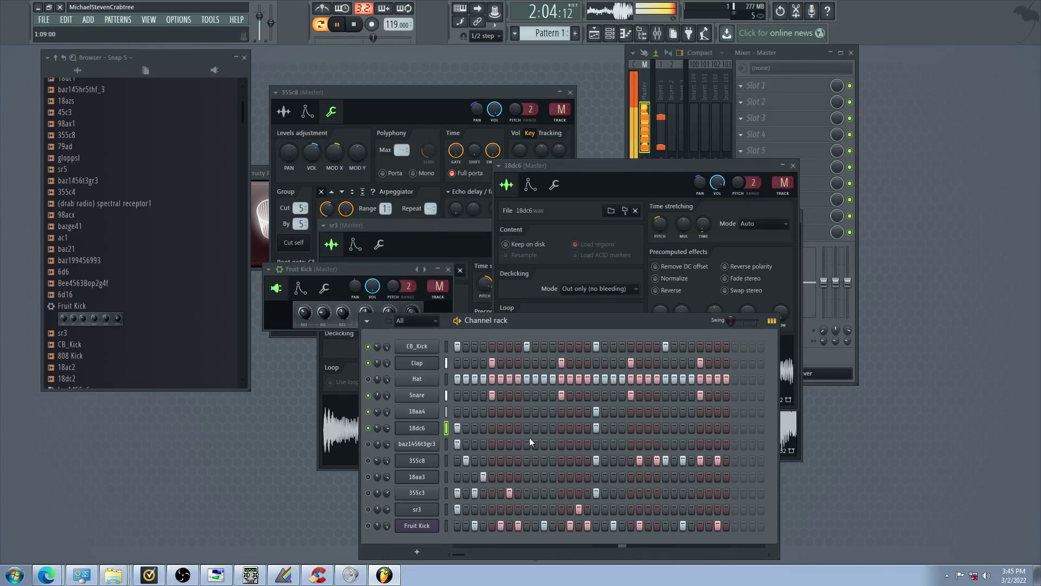
Clear the 18dc6 notes and place new ones on steps 3, 6, 9, 14, 16 and 17
right_click(457, 430)
right_click(595, 430)
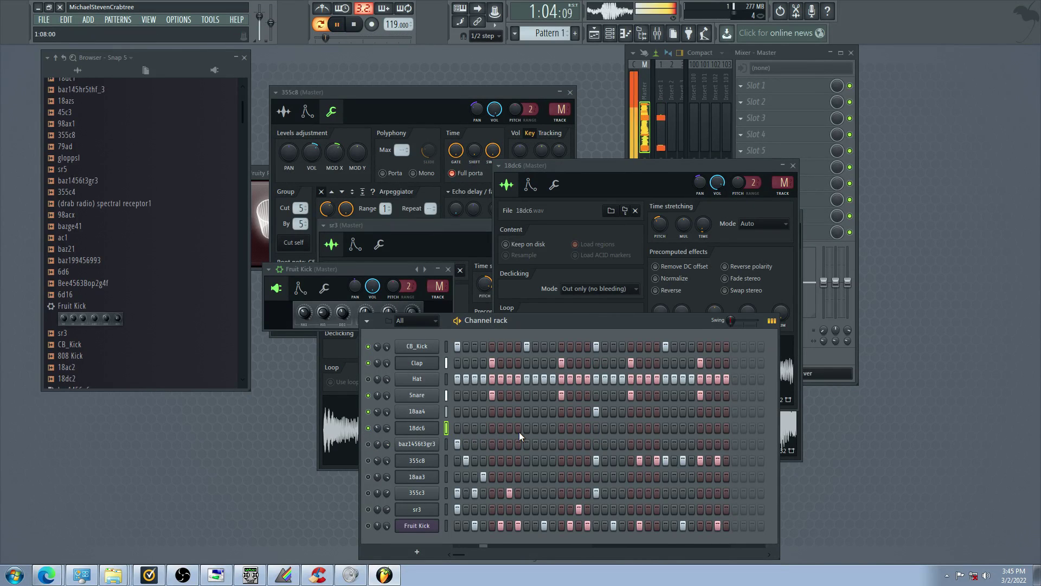
click(474, 428)
click(500, 429)
click(527, 431)
click(570, 429)
click(588, 429)
click(596, 429)
Lengthen the hold and drop the sustain to zero in the 18dc6 volume envelope, and return to its sample settings
click(422, 429)
click(422, 429)
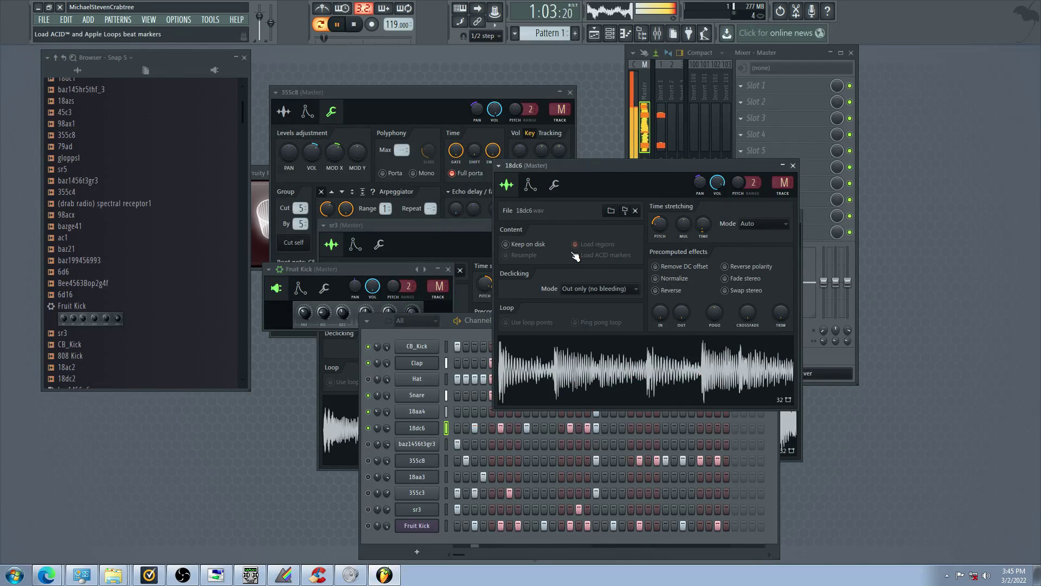
click(541, 185)
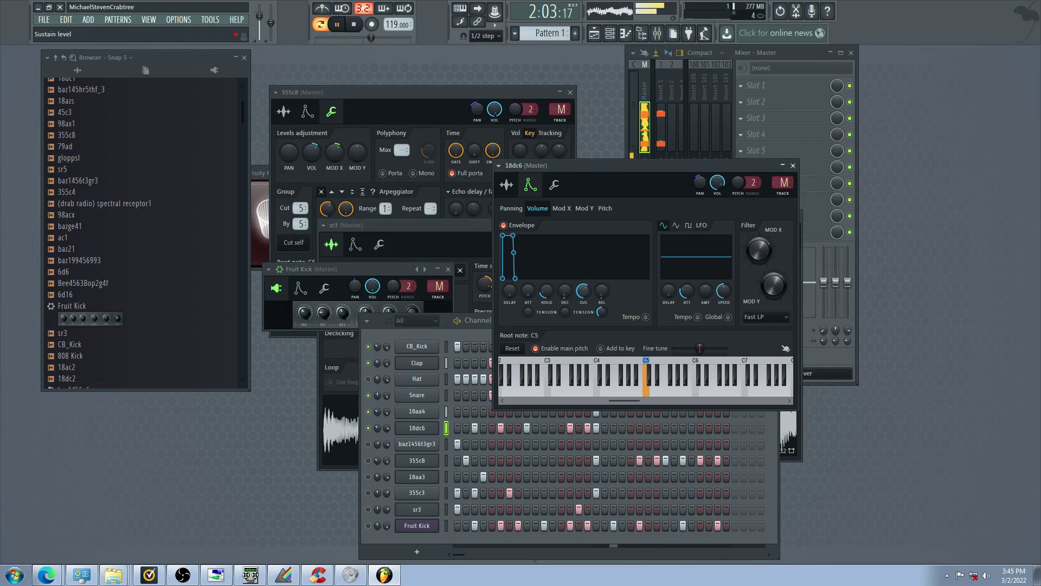
drag(547, 294, 546, 284)
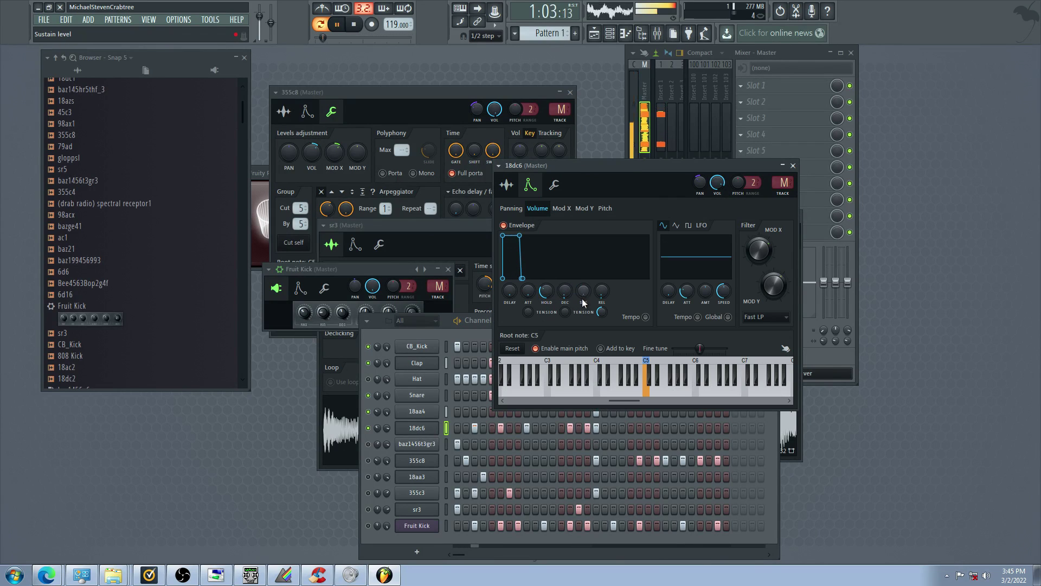
click(506, 185)
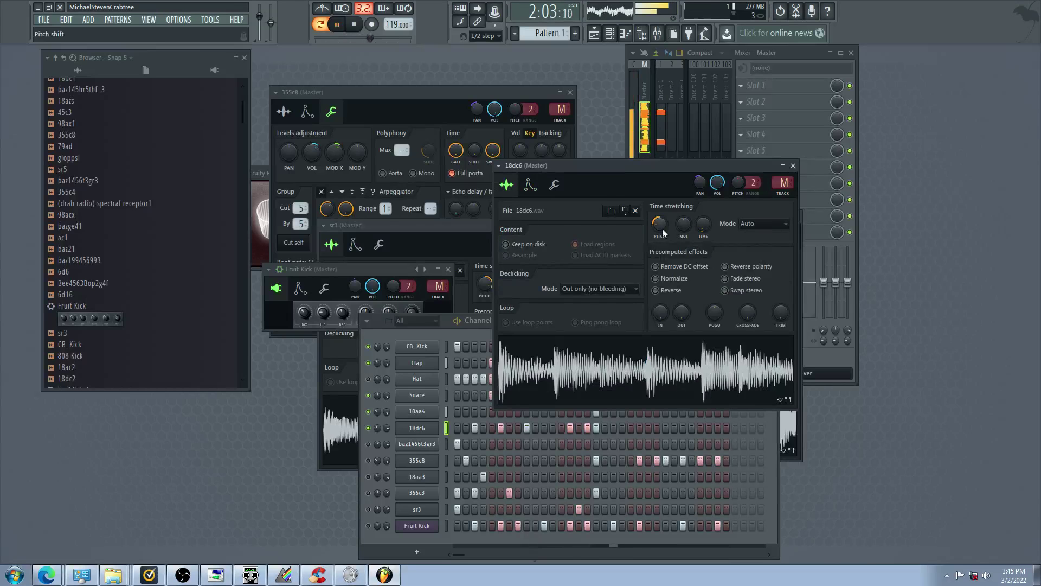
Toggle the 18dc6 mute to compare, and try a note on its step 11 and remove it
click(369, 428)
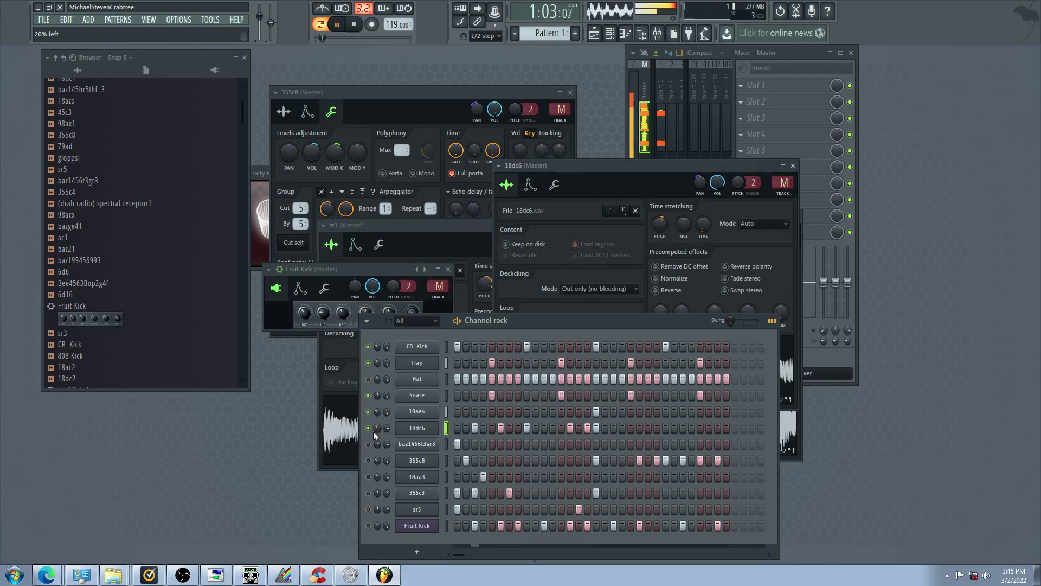
click(369, 429)
click(545, 429)
click(544, 429)
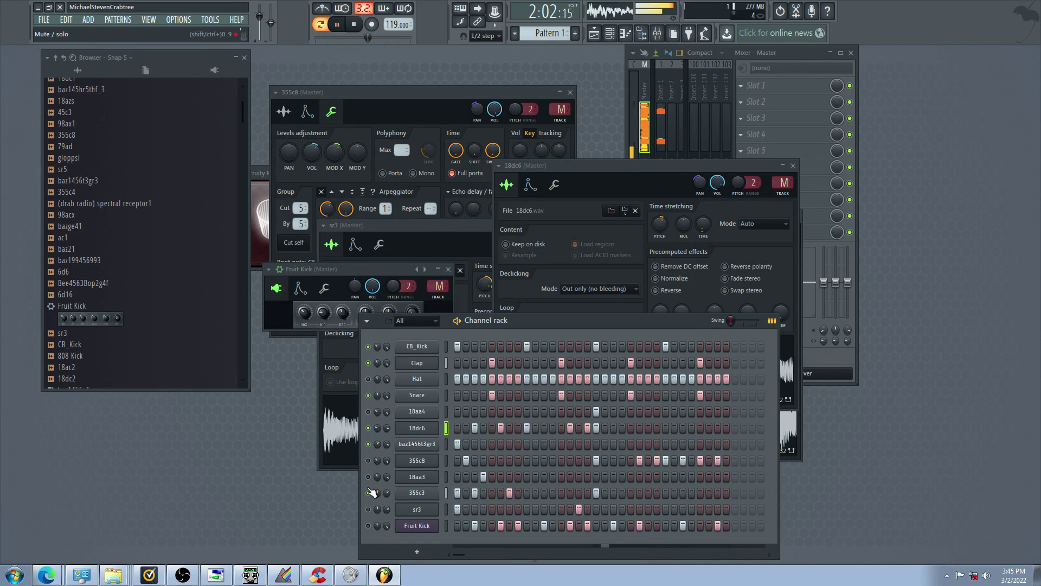
Raise the swing slightly, then mute baz1456t3gr3 and unmute 355c8 and 18aa3
drag(732, 321, 741, 322)
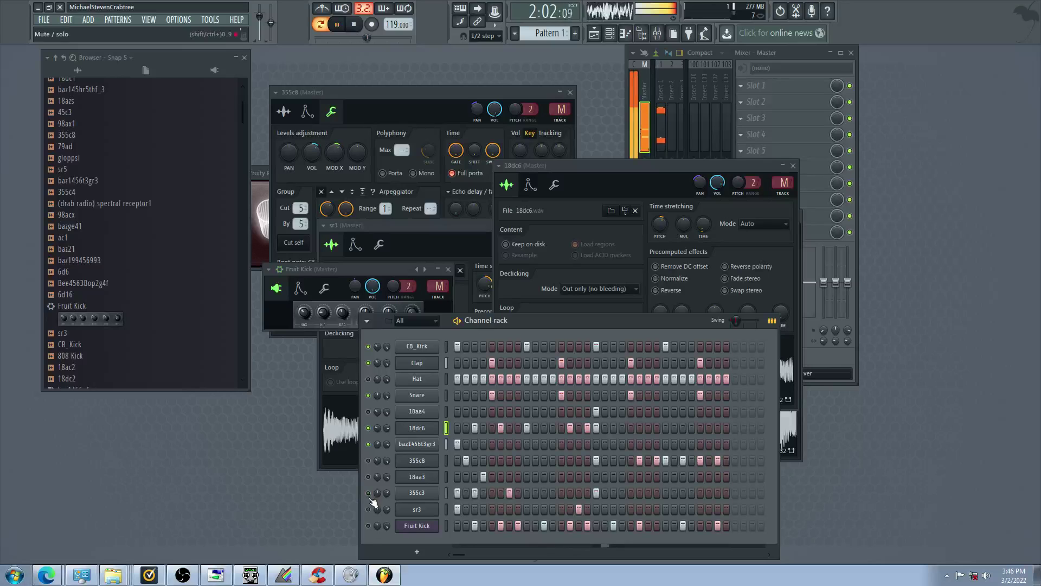
click(369, 477)
click(369, 446)
click(369, 491)
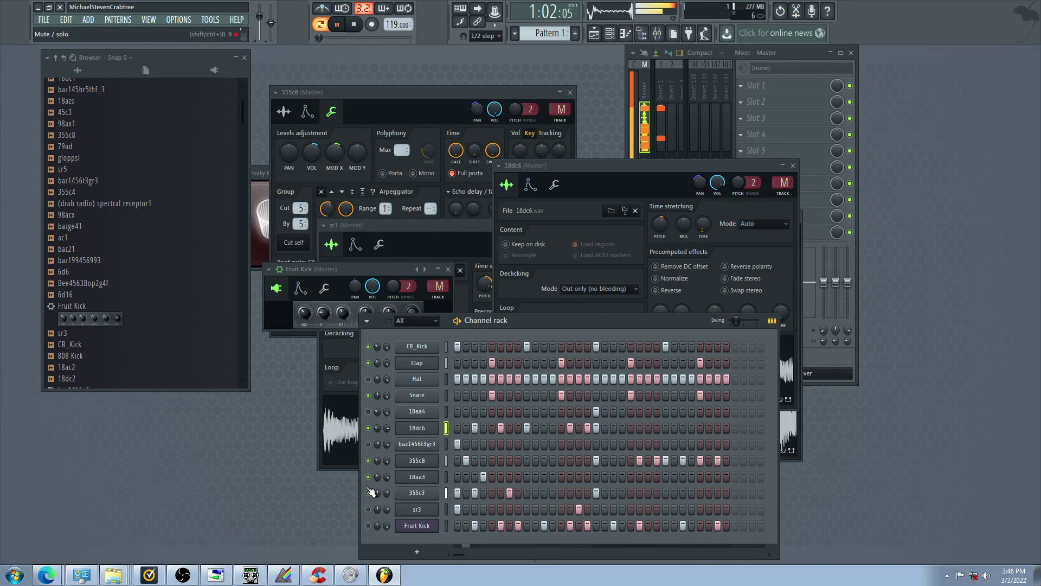
Mute 18dc6 and 18aa3 and unmute 18aa4 and 355c3 to hear them with the drums
click(369, 445)
click(369, 429)
click(370, 413)
click(377, 444)
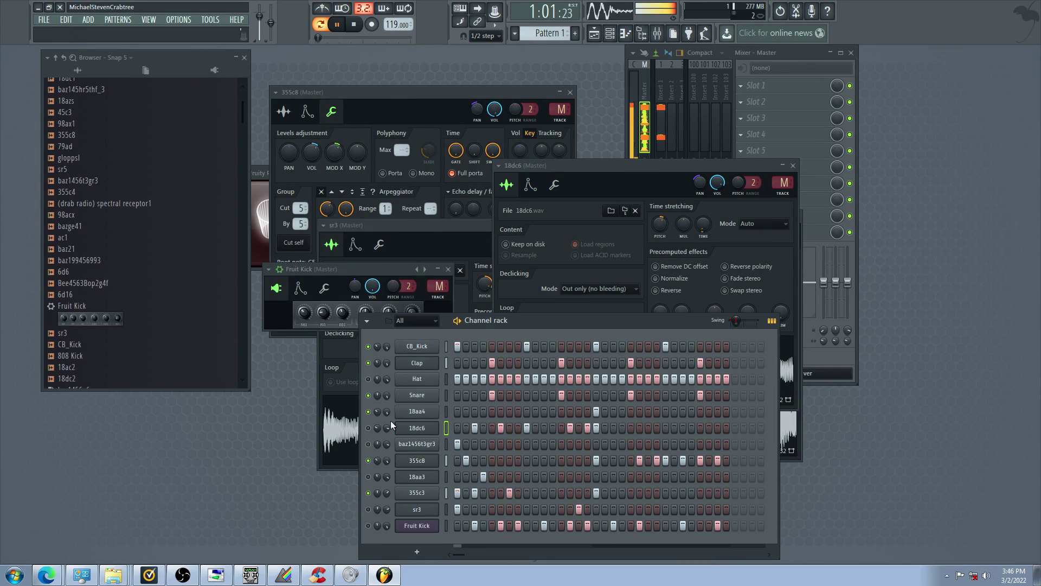
Open the 18aa4 sample settings and adjust its pitch shift, toggling the baz1456t3gr3 mute to compare
click(425, 416)
click(392, 92)
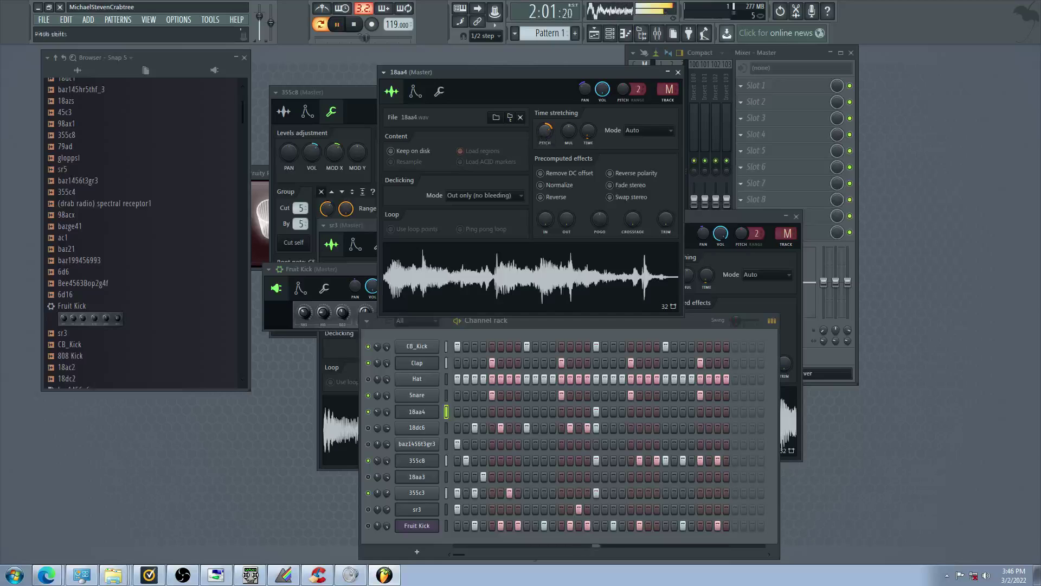
click(369, 445)
click(370, 444)
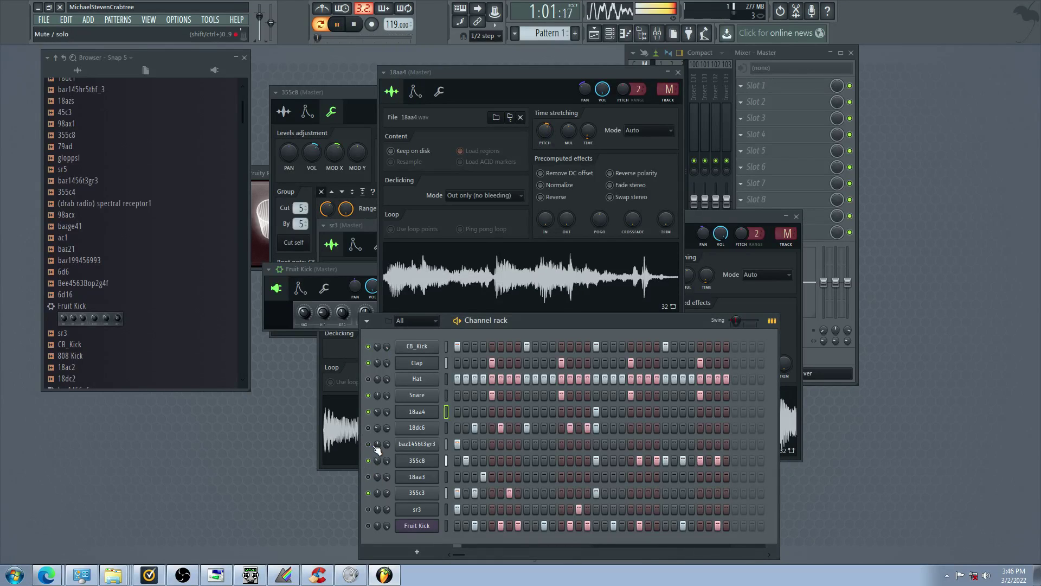
Mute 355c8, 355c3, CB_Kick and Clap, and unmute Hat so it plays with Snare and 18aa4
click(369, 461)
click(369, 477)
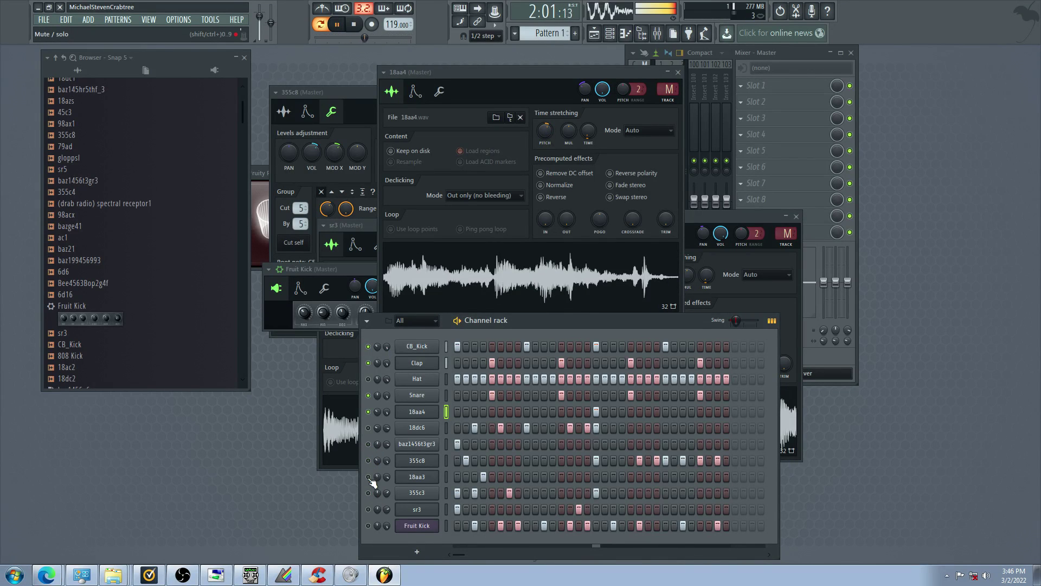
click(368, 381)
click(368, 348)
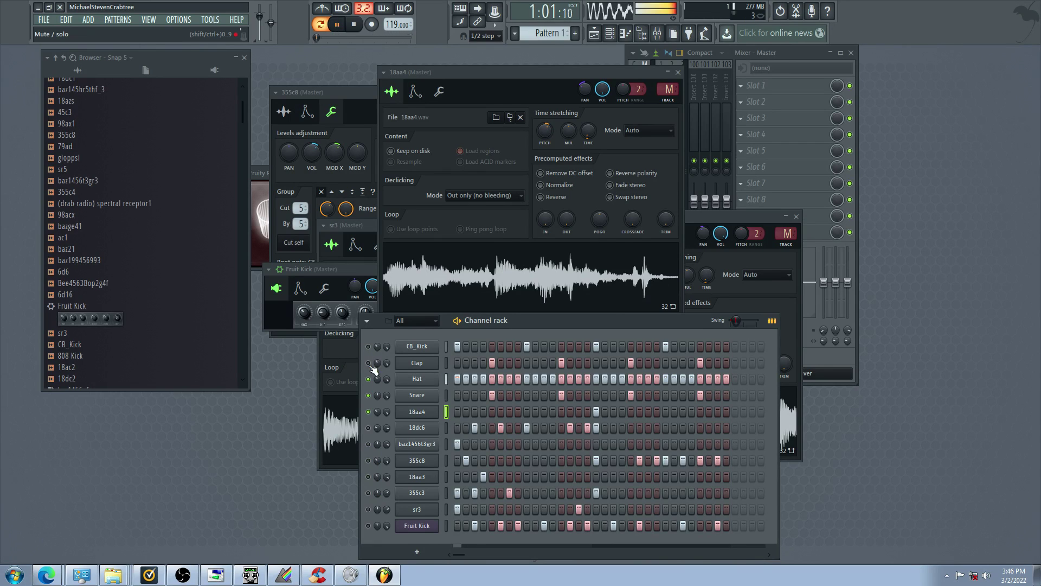
Try mute combinations from 18aa4 down to sr3, ending with only Hat, Snare, 355c8 and 18aa3 playing
click(369, 461)
click(369, 478)
click(369, 444)
click(369, 461)
click(369, 477)
click(369, 494)
click(369, 509)
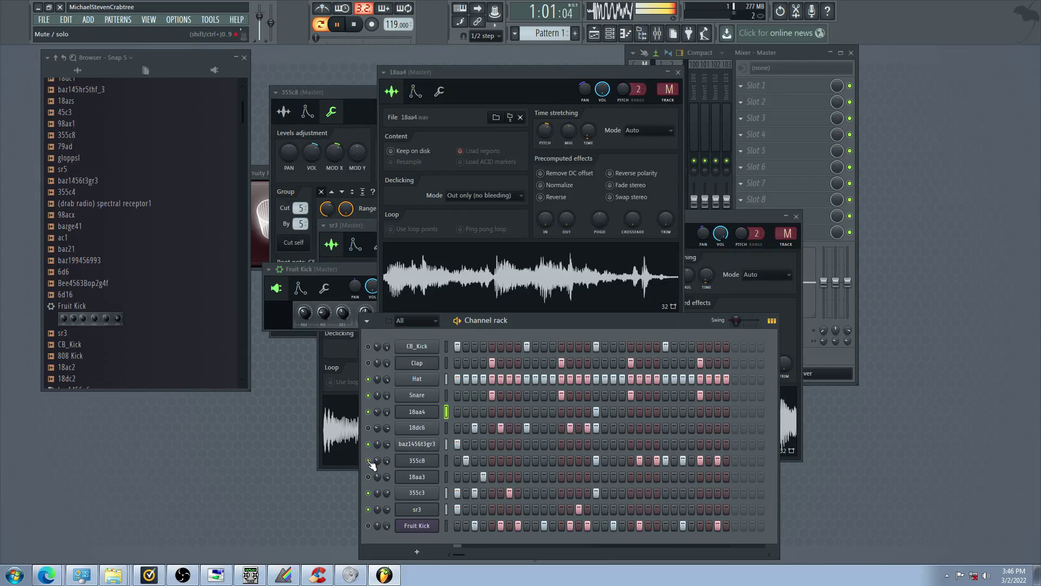
click(368, 428)
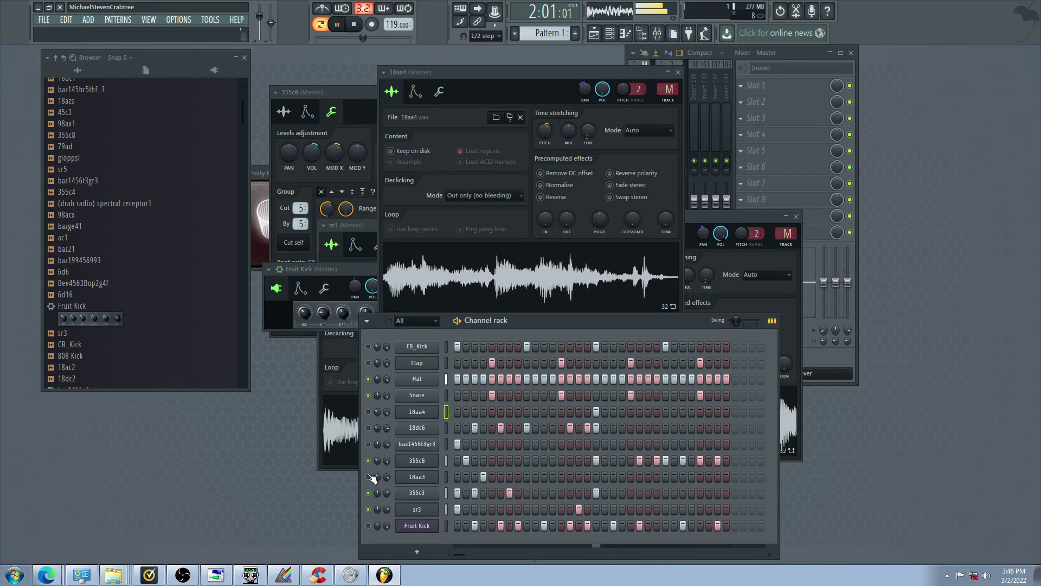
click(369, 509)
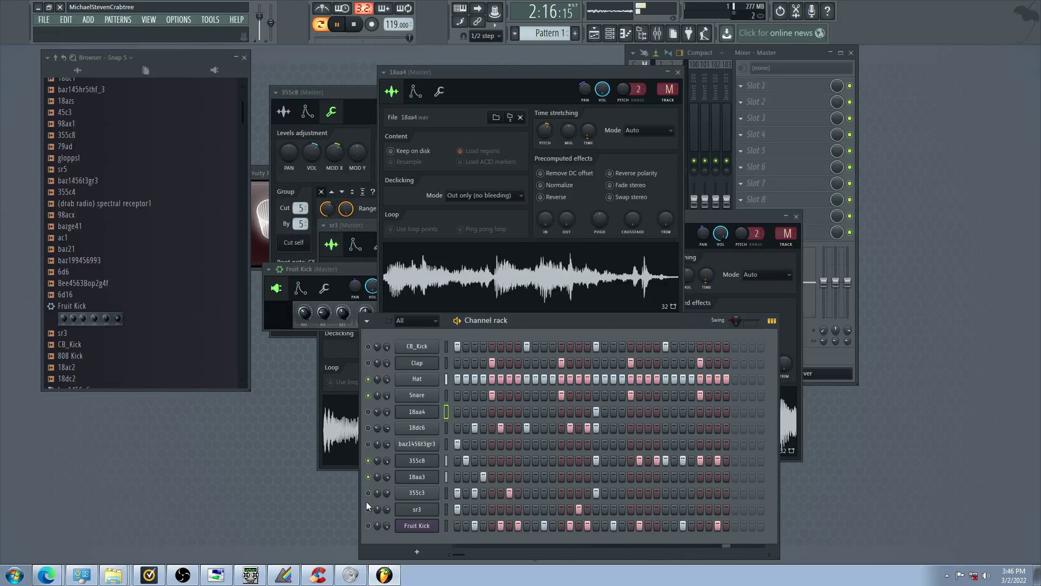
Close the 355c8 settings, open the 18aa3 volume envelope and lower its sustain slightly
click(420, 464)
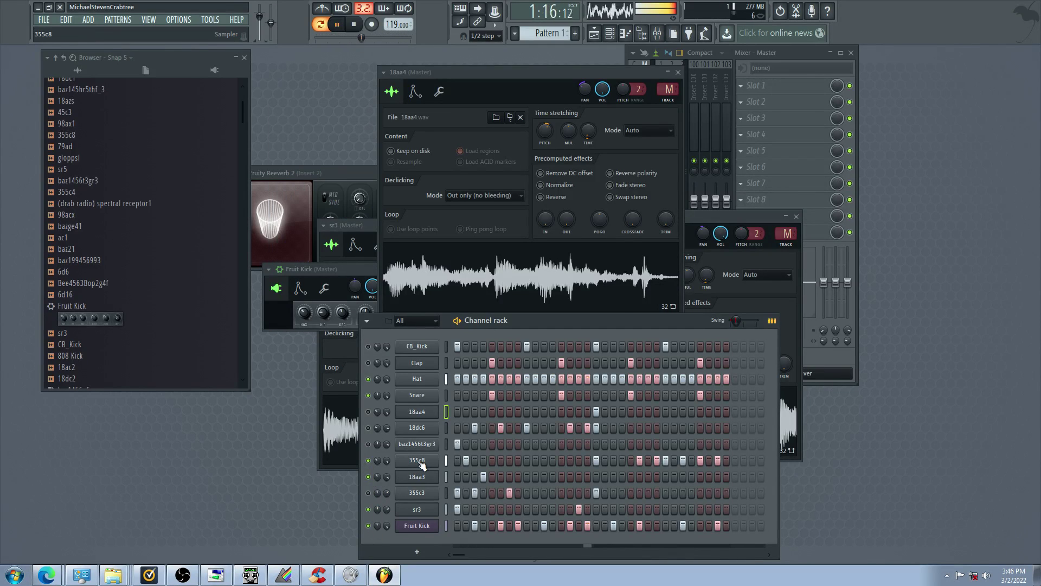
click(418, 476)
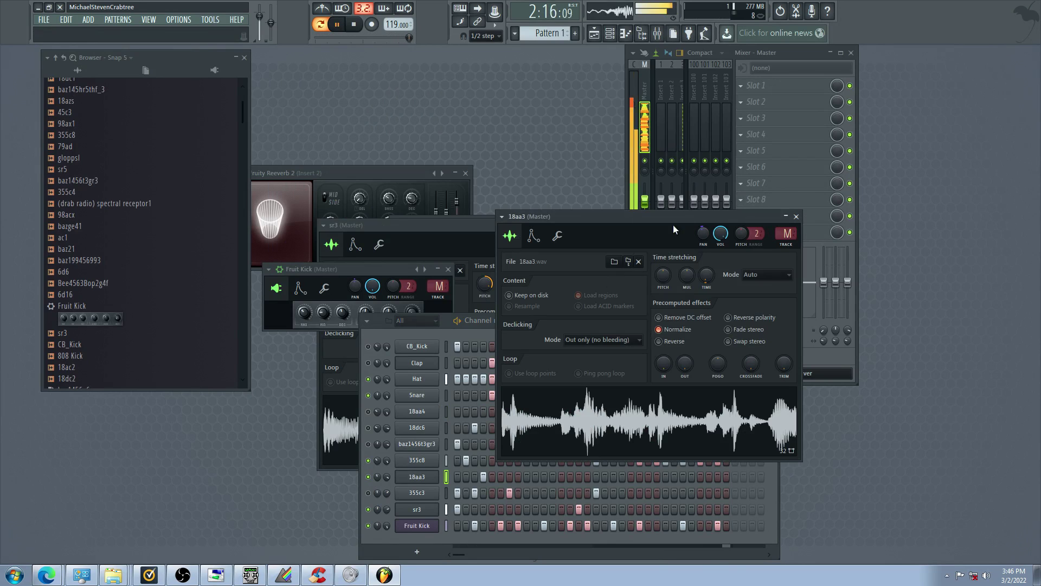
click(533, 235)
drag(589, 342, 590, 349)
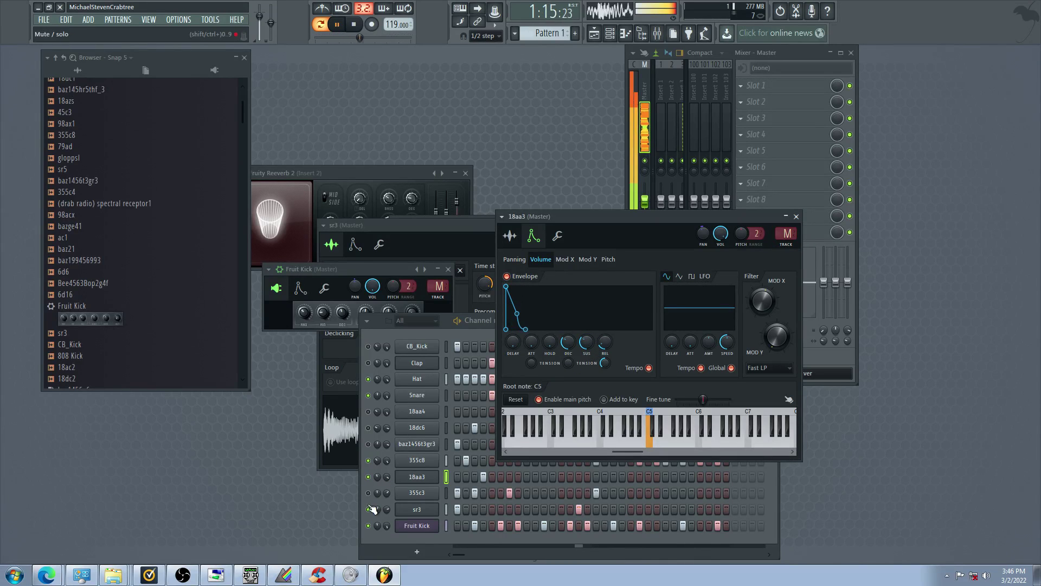
Adjust the 18dc6 sample's pitch shift while switching channel mutes to compare, and remove its note on step 6
click(367, 506)
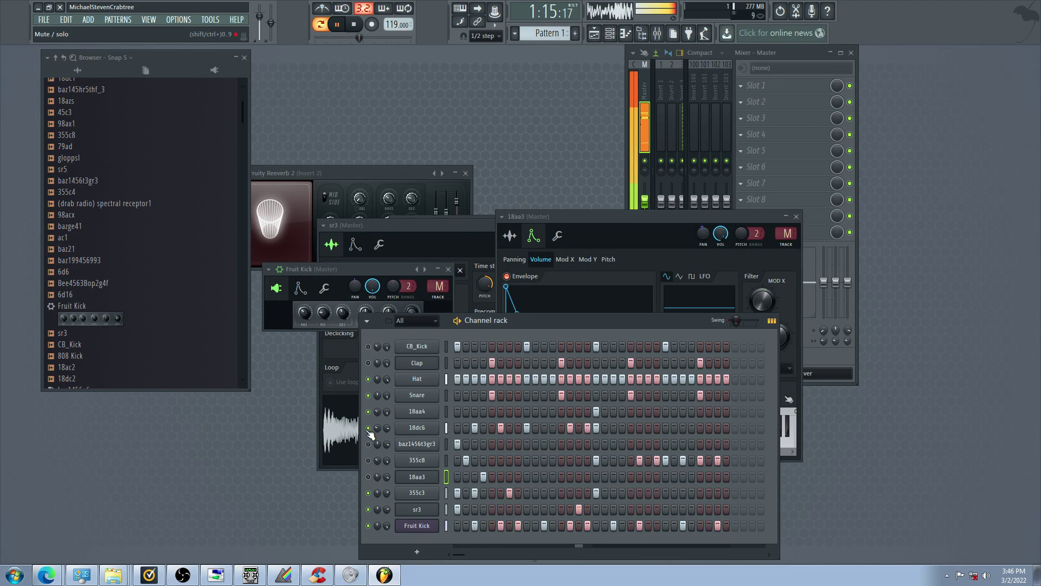
click(417, 427)
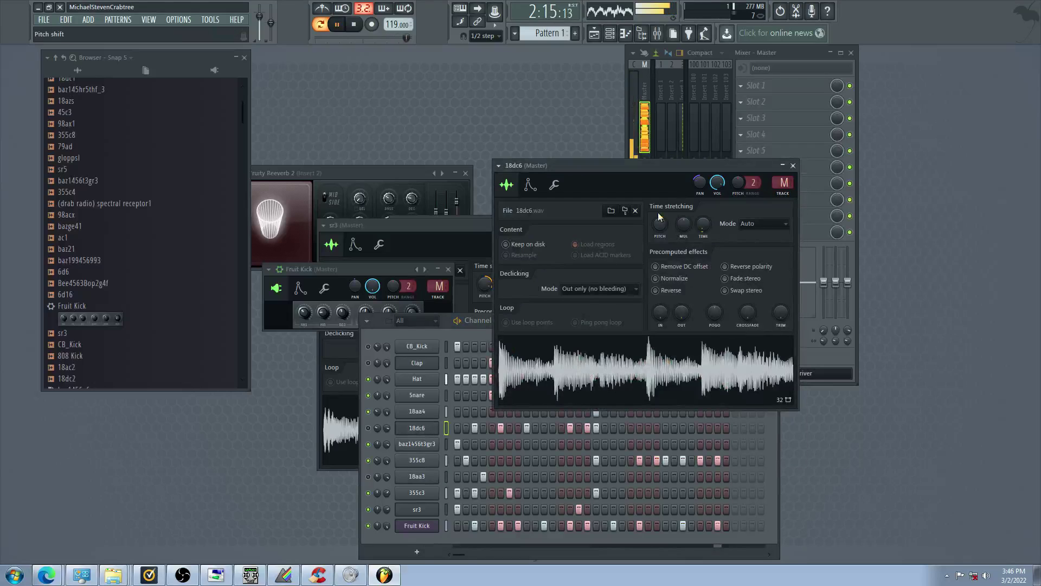
click(369, 449)
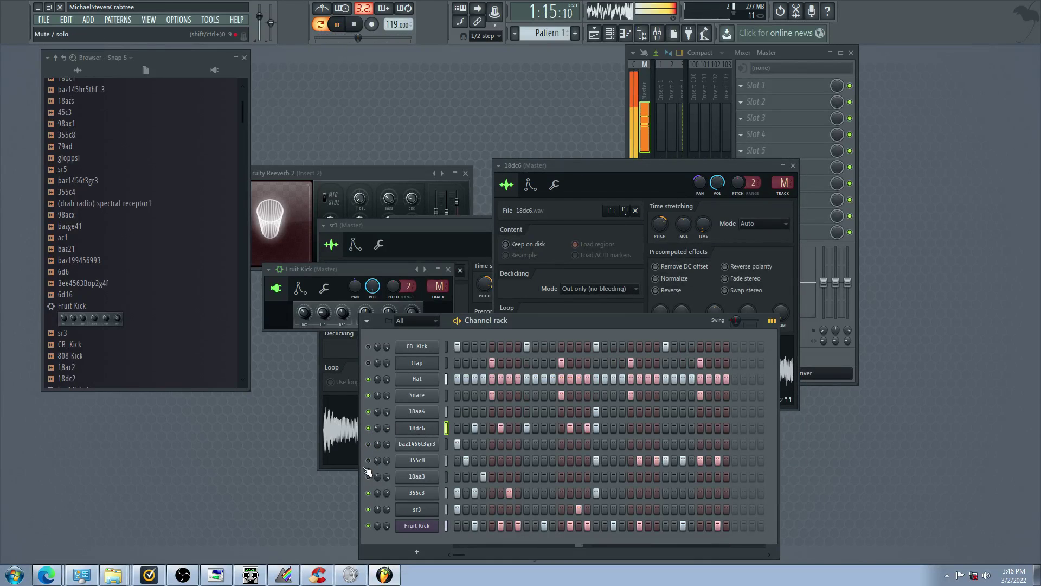
click(416, 427)
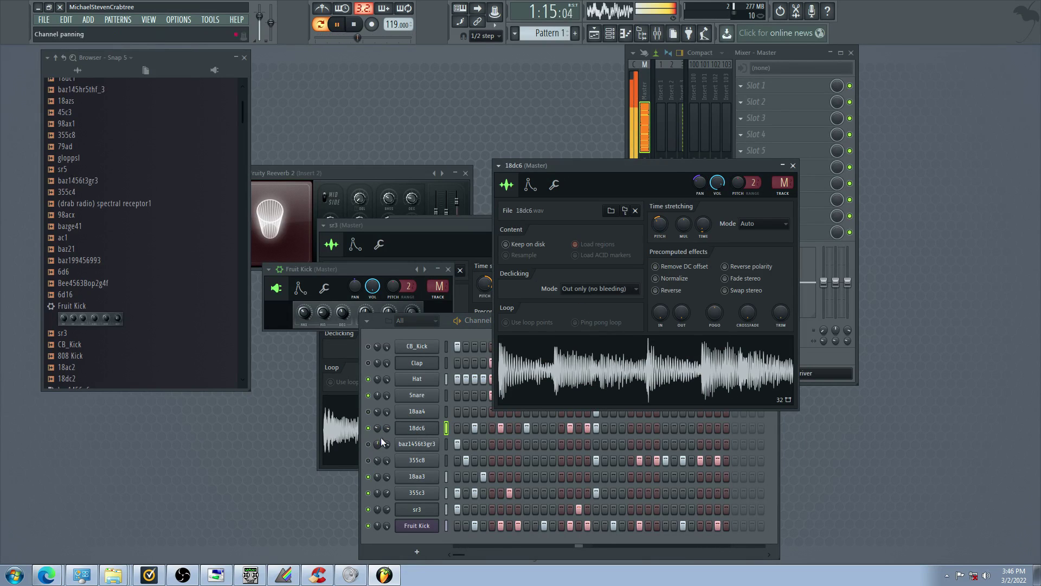
click(509, 438)
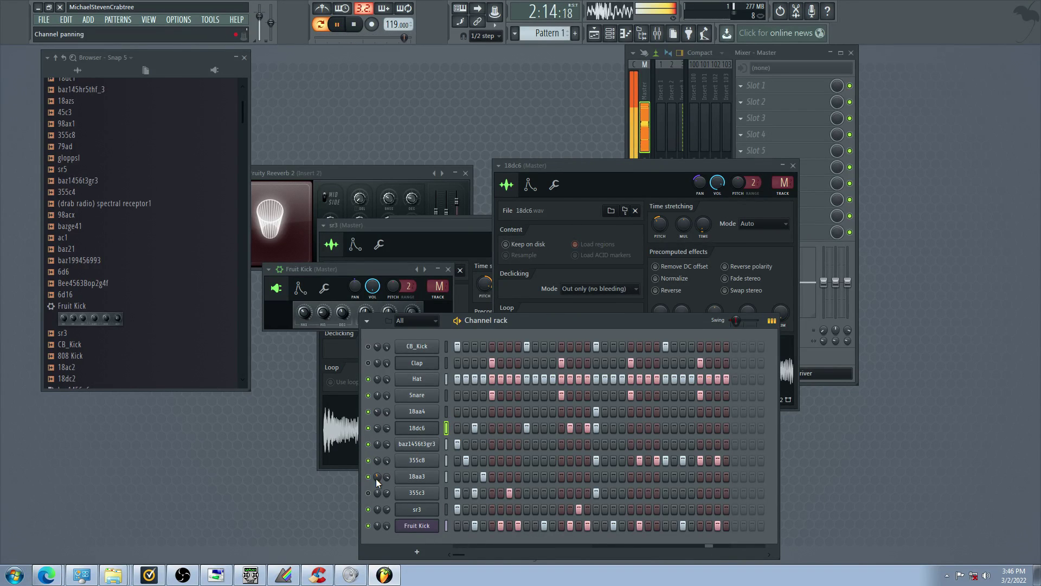
Toggle mutes across the channels until only CB_Kick, Clap, Snare and 355c3 play
click(368, 346)
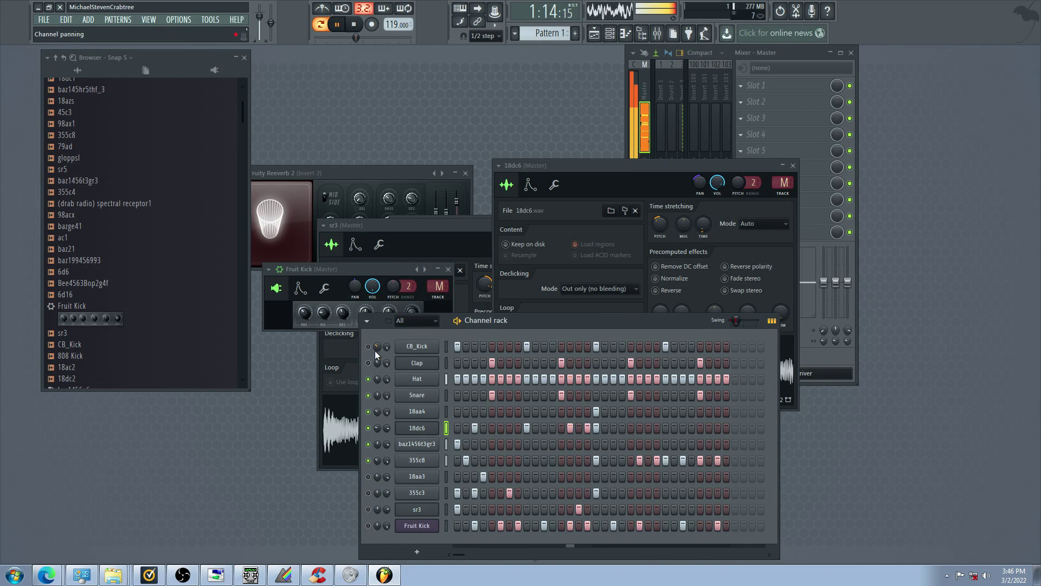
click(368, 362)
click(368, 461)
click(370, 509)
click(369, 476)
click(368, 428)
click(369, 412)
click(368, 460)
click(369, 476)
click(368, 493)
click(368, 492)
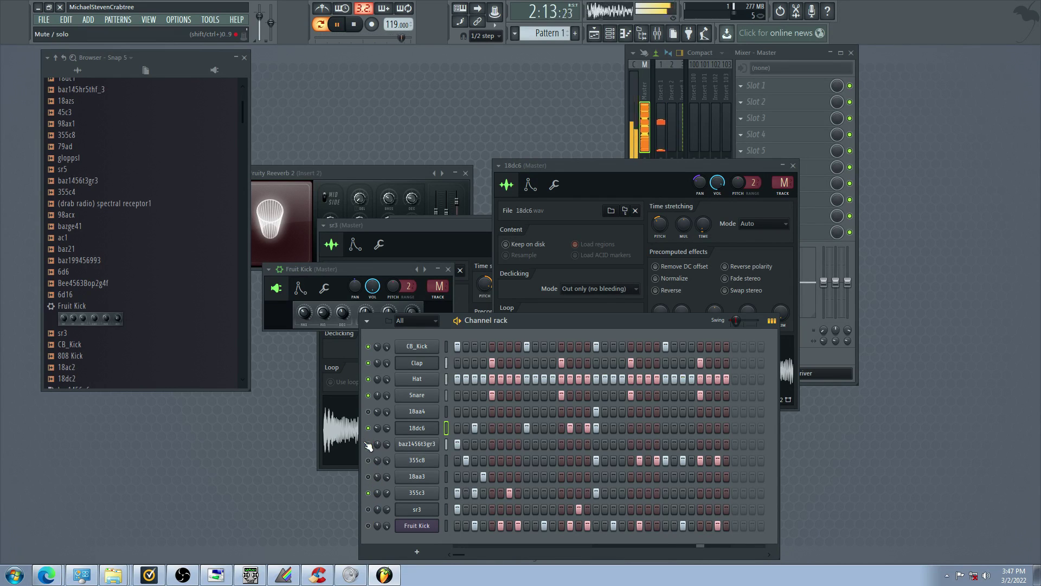
click(368, 379)
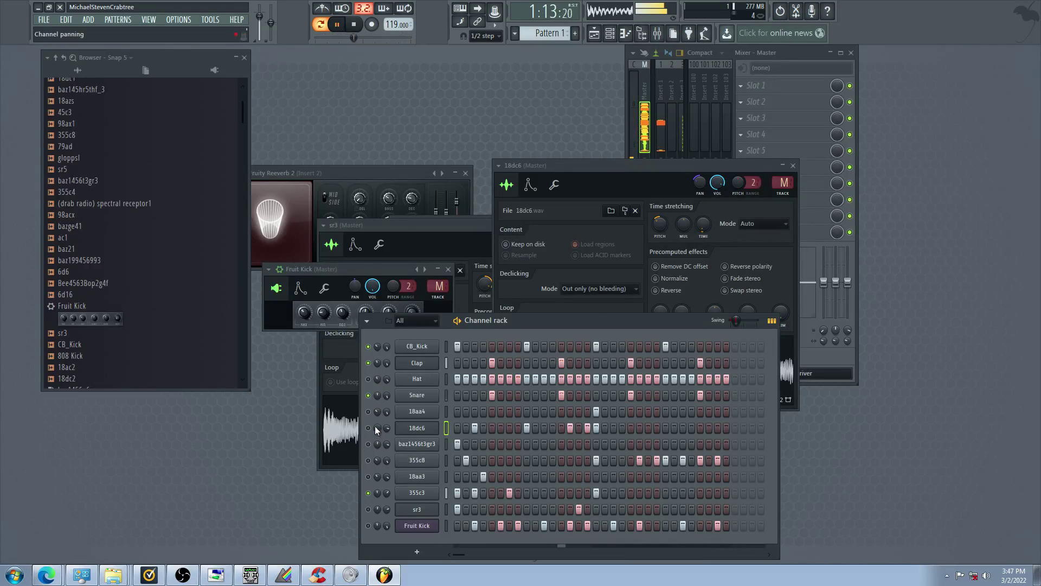
Swap 355c3 for 355c8, fill the 355c8 steps 4 to 13 with notes, and clear steps 5, 7 and 11
click(368, 493)
click(368, 460)
drag(484, 459, 562, 460)
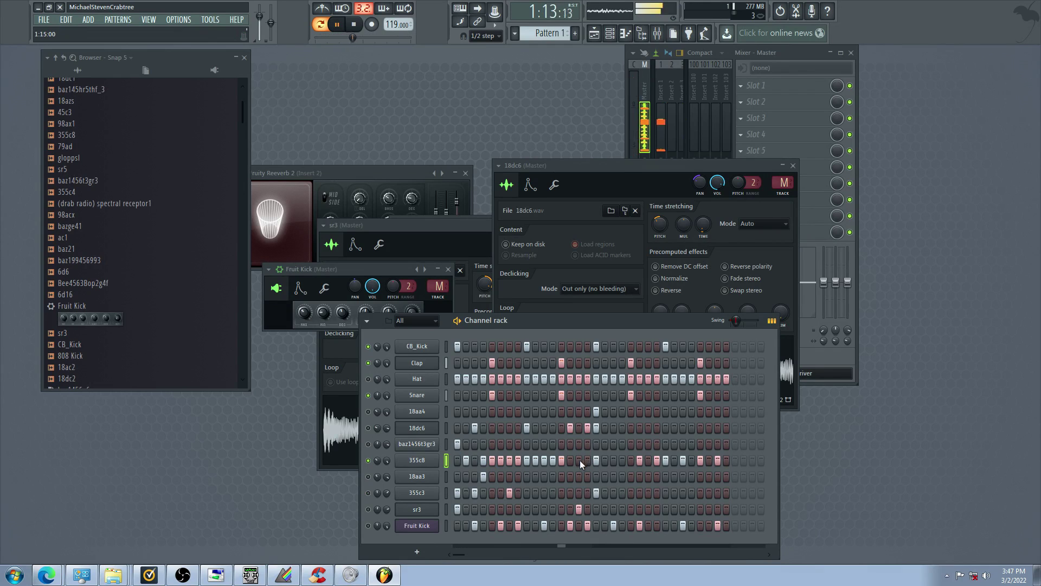
right_click(491, 462)
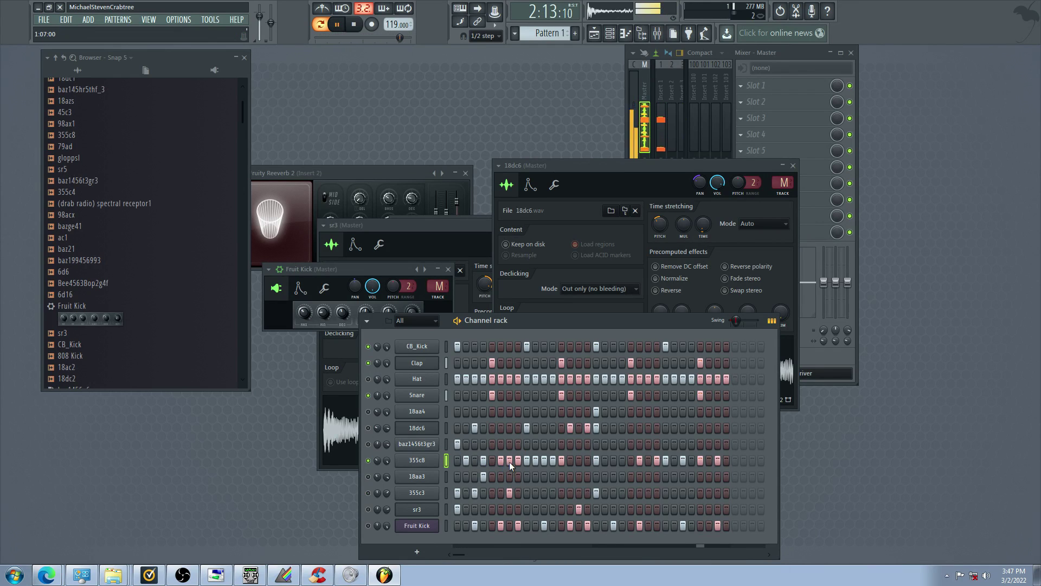
Open the 355c8 sample settings, raise its pitch shift above zero, and unmute 18dc6 to compare
click(421, 461)
click(424, 463)
click(425, 465)
drag(290, 98, 286, 110)
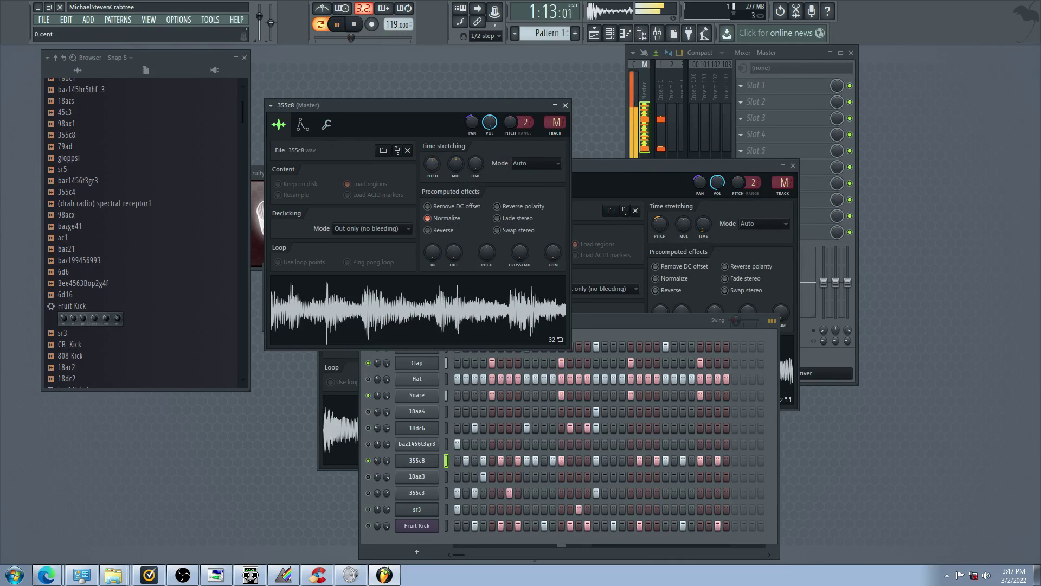
drag(432, 164, 432, 130)
click(373, 445)
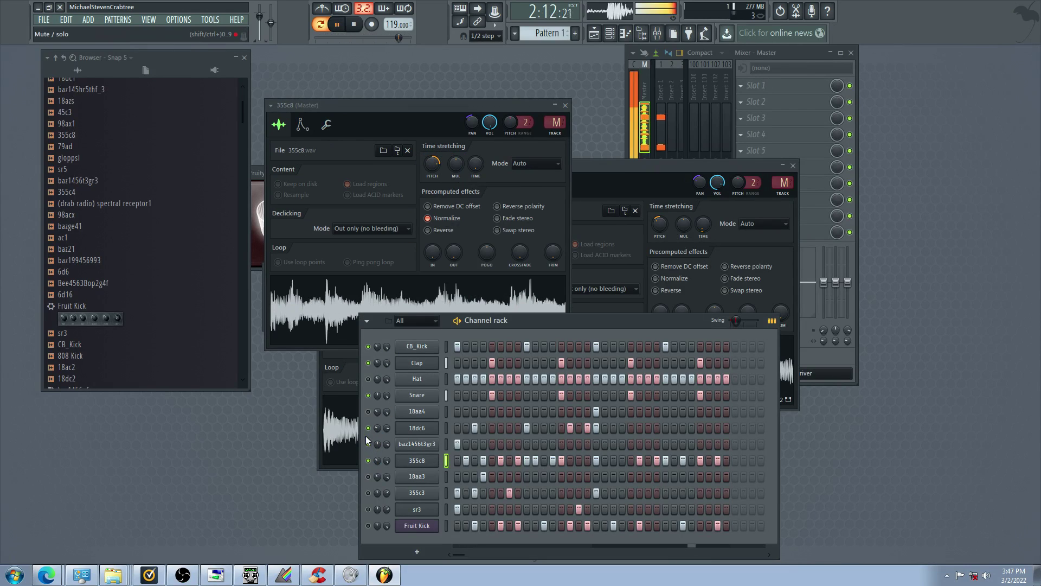
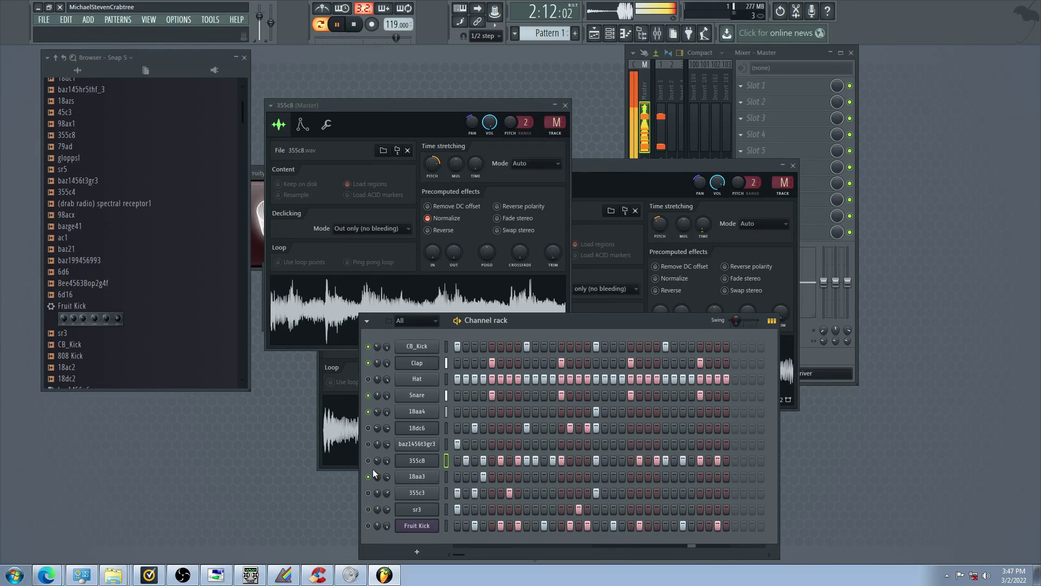
Unmute Fruit Kick, check the 355c8 miscellaneous and envelope settings, and lower the 355c8 sample pitch below zero
drag(369, 525, 369, 493)
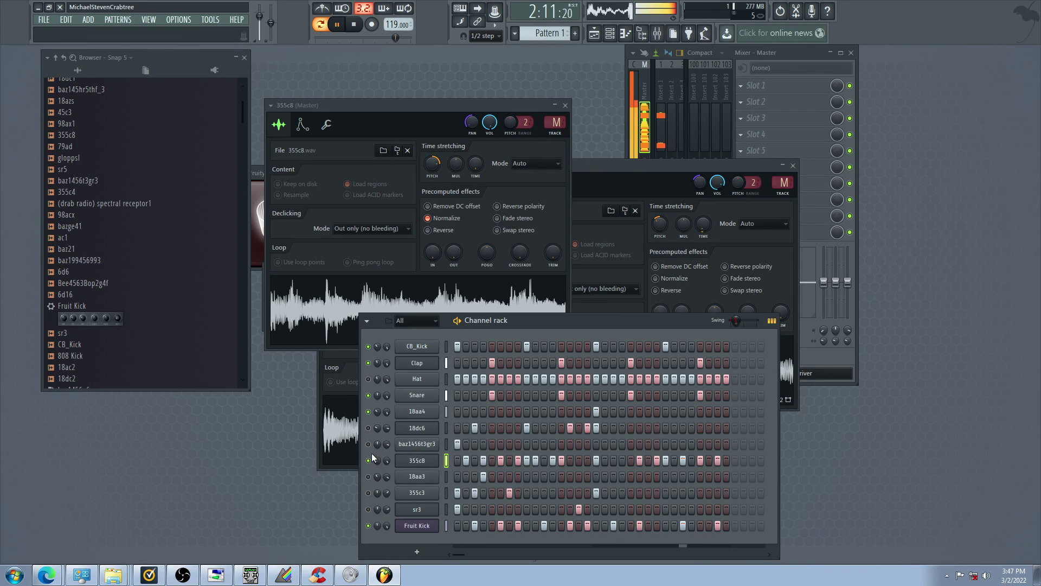
click(416, 461)
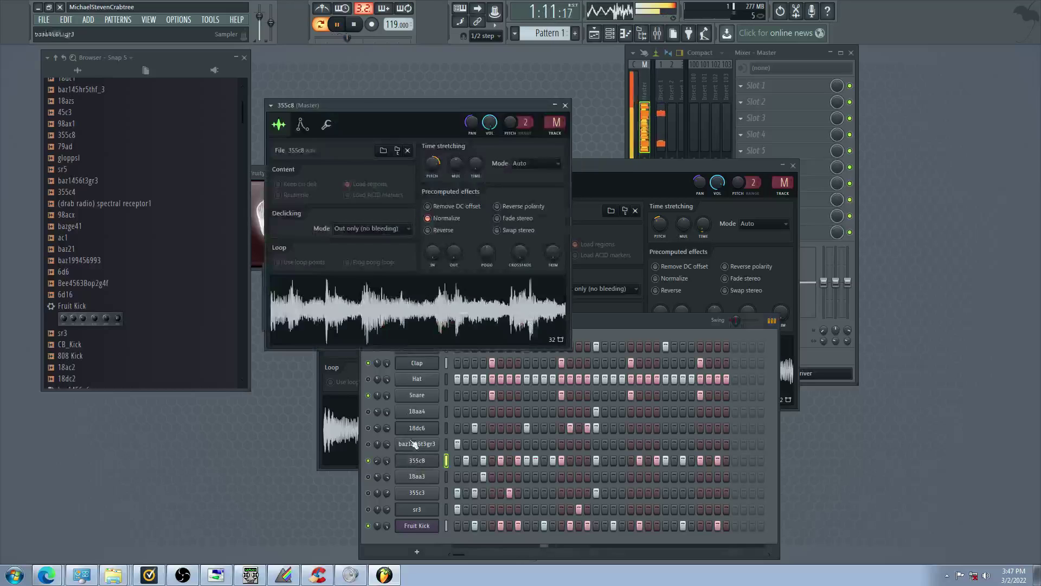
click(326, 124)
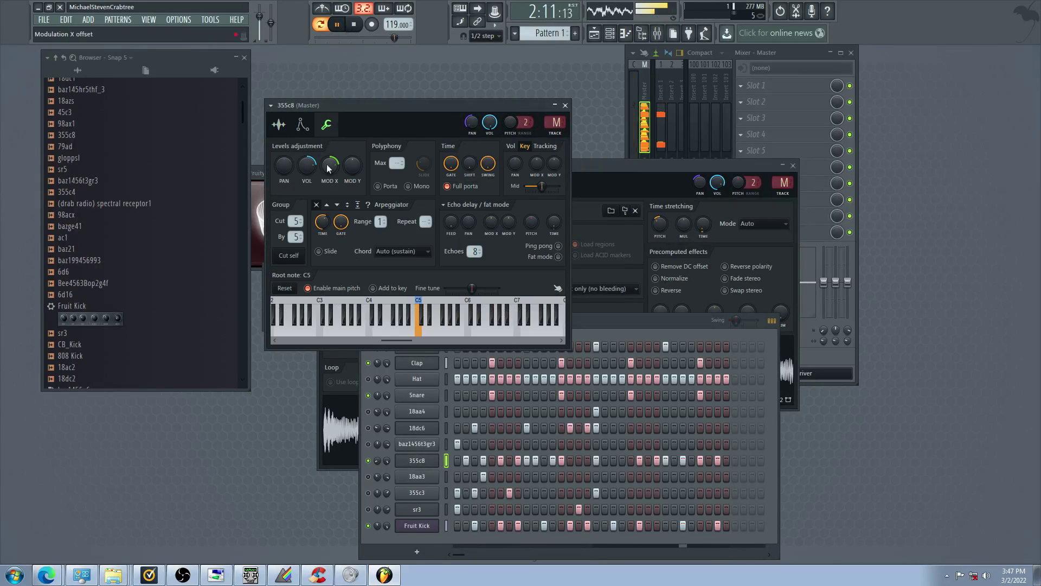
click(303, 124)
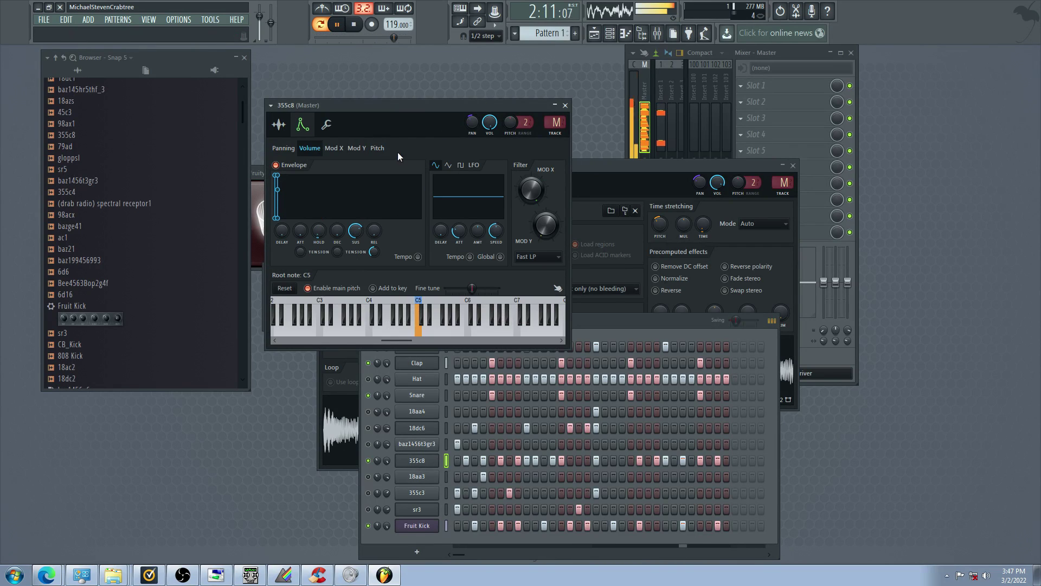
click(290, 128)
drag(433, 163, 432, 184)
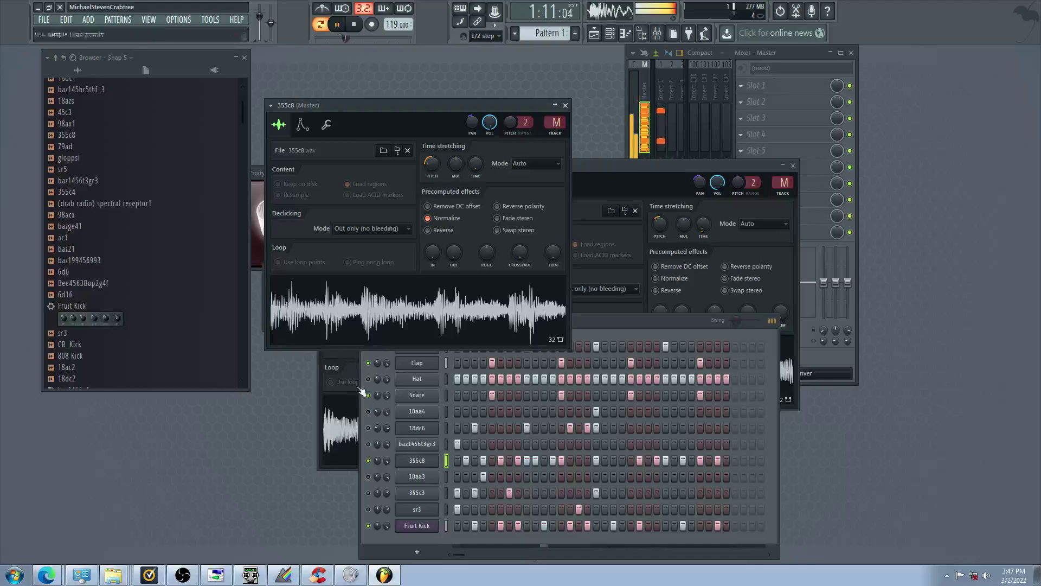
Mute 355c8 and unmute 18dc6, baz1456t3gr3, 18aa3 and 355c3
click(369, 428)
click(368, 477)
click(369, 461)
click(369, 493)
click(368, 509)
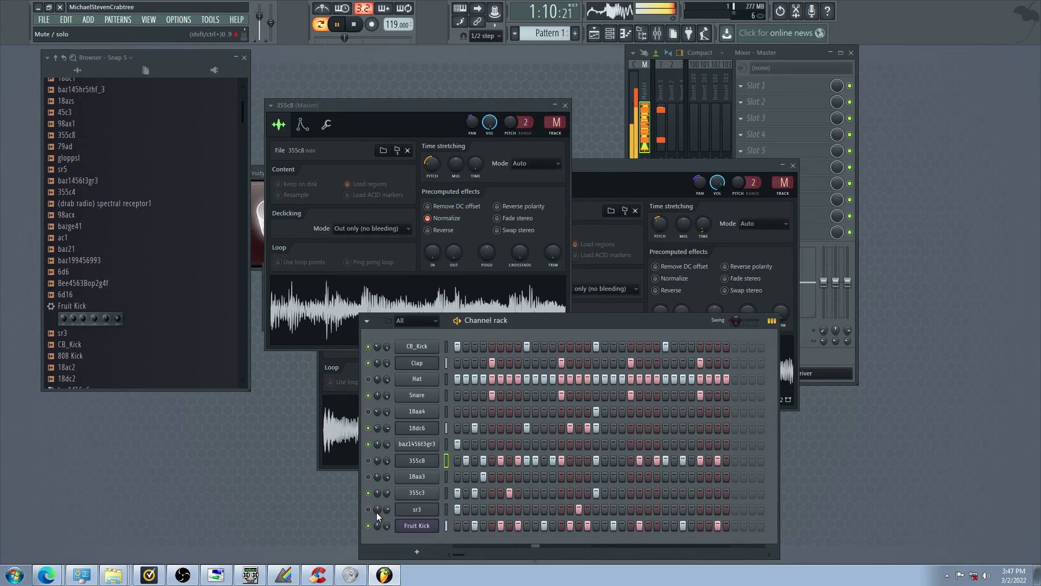
click(368, 477)
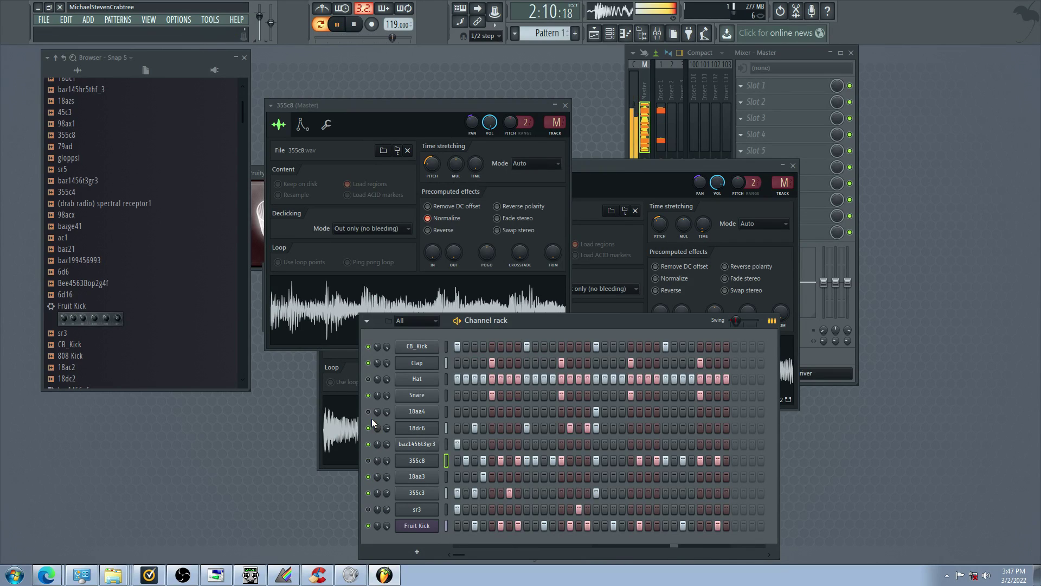
Switch the mutes so only Hat, 18dc6, baz1456t3gr3 and Fruit Kick play, and pan 18aa4 to the left
click(368, 444)
click(368, 477)
click(368, 493)
click(368, 444)
click(368, 428)
click(369, 411)
click(369, 396)
click(368, 379)
click(369, 346)
click(369, 362)
drag(377, 412, 377, 416)
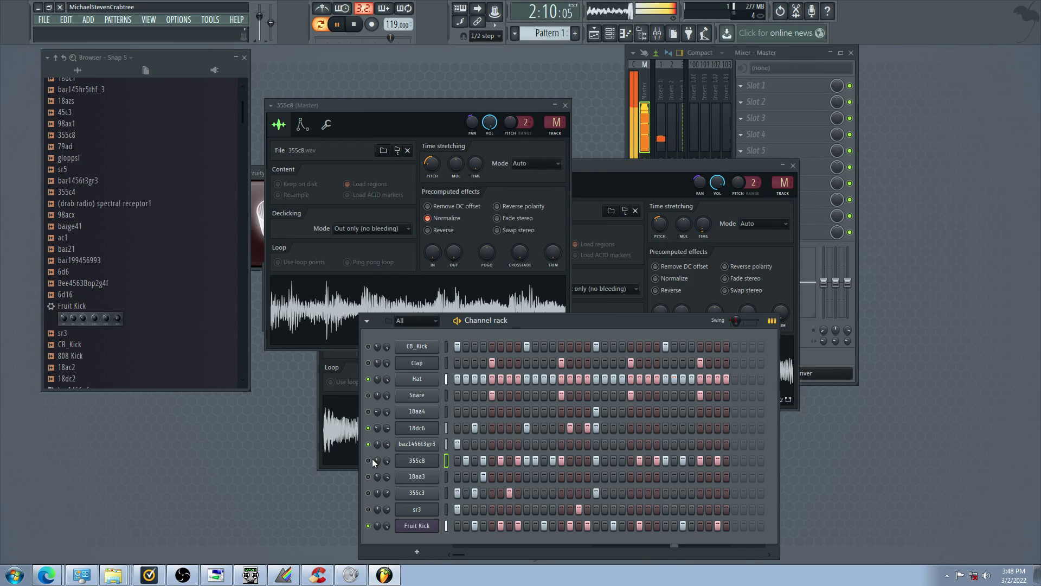
Mute 18dc6 and baz1456t3gr3 and unmute sr3 to play alongside Hat and Fruit Kick
click(369, 476)
click(368, 461)
click(368, 444)
click(369, 429)
click(369, 476)
click(368, 509)
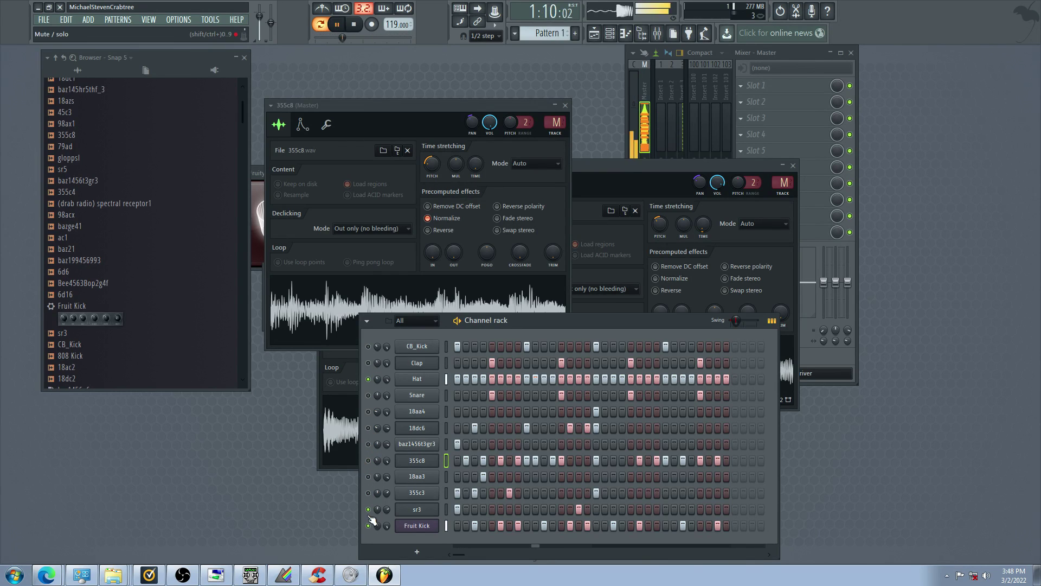
Mute Fruit Kick and unmute 355c3, 18aa3, 355c8, baz1456t3gr3, 18dc6 and 18aa4
click(369, 526)
click(368, 493)
click(368, 461)
click(369, 443)
click(369, 428)
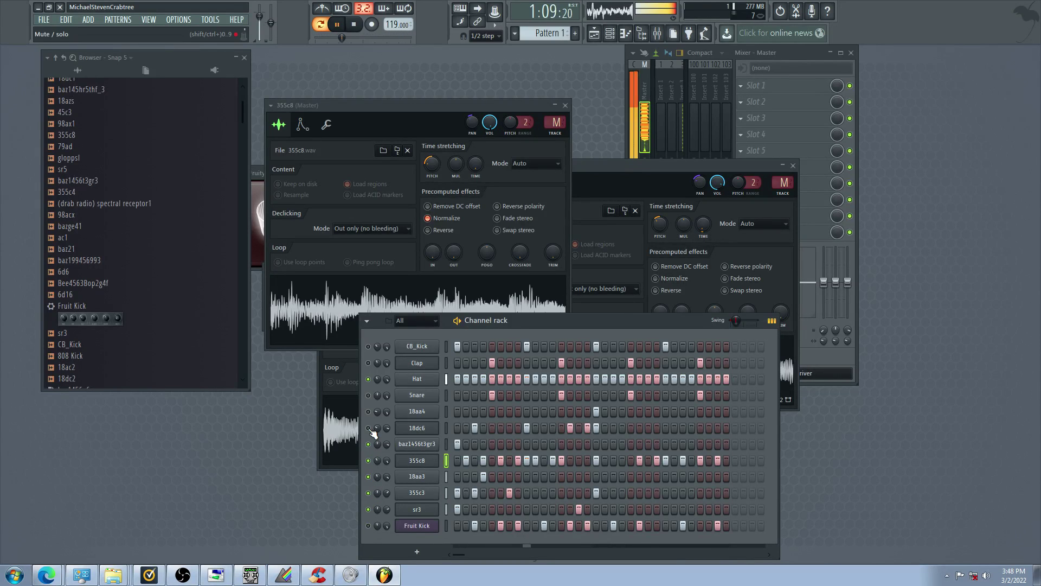
Adjust the 18dc6 channel's panning and raise its sample pitch above zero
click(417, 428)
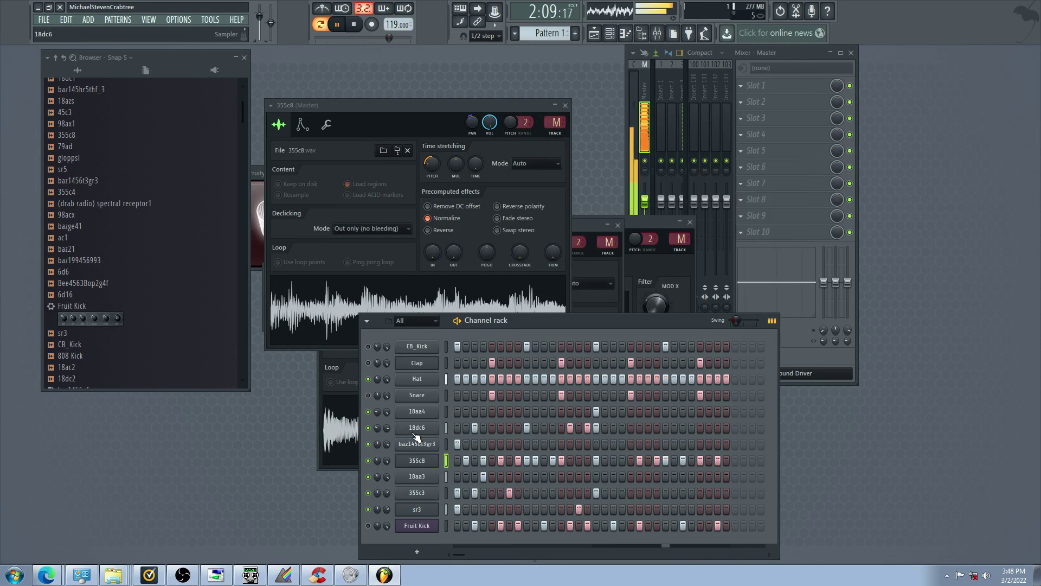
drag(700, 183, 699, 174)
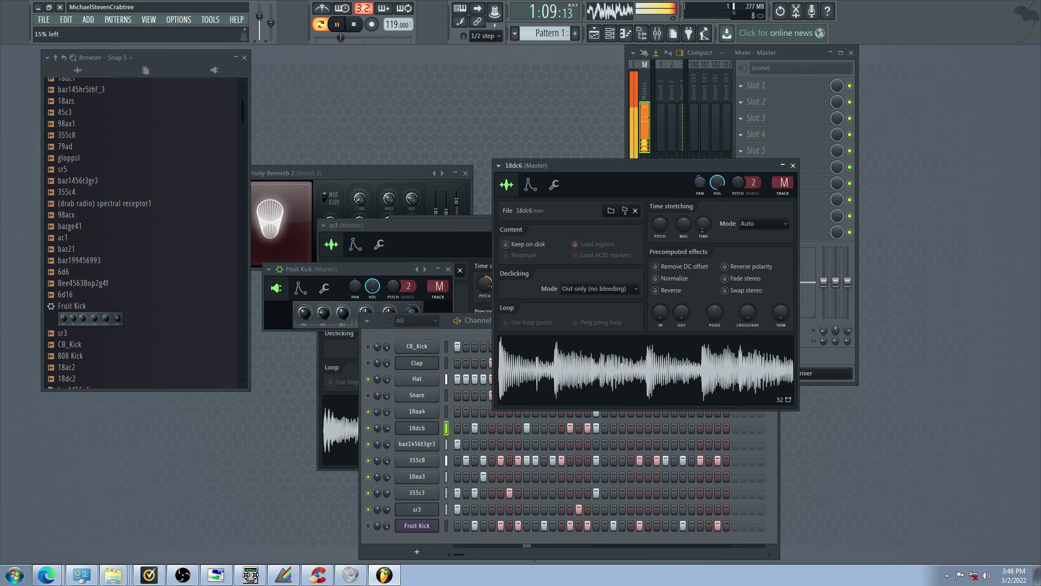
drag(660, 224, 660, 197)
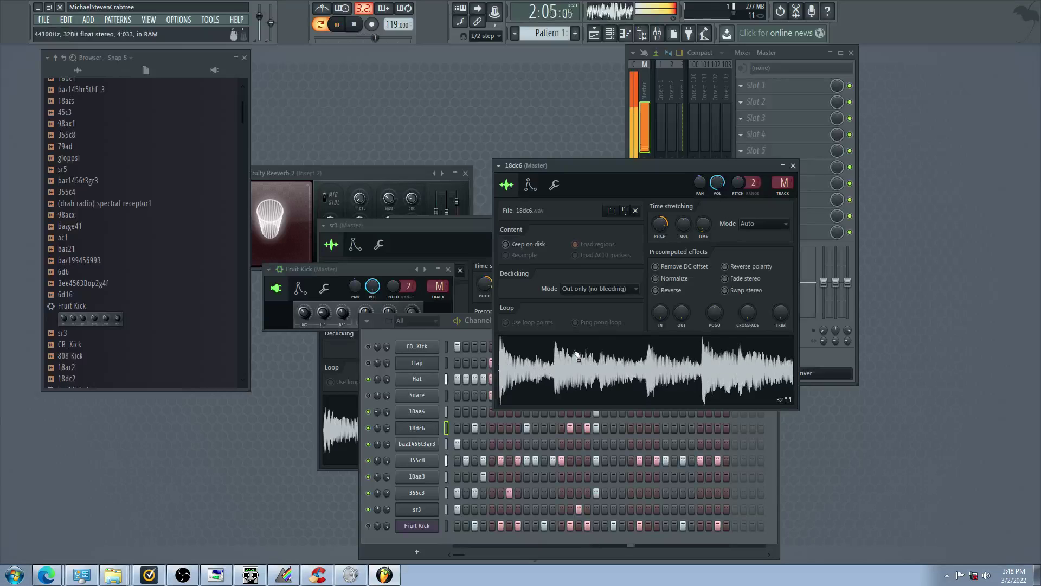
Mute baz1456t3gr3 and rework 18dc6 by clearing steps 3, 9, 14 and 16 and adding a note on step 1
click(368, 445)
right_click(570, 429)
right_click(588, 428)
right_click(527, 428)
right_click(475, 428)
click(458, 428)
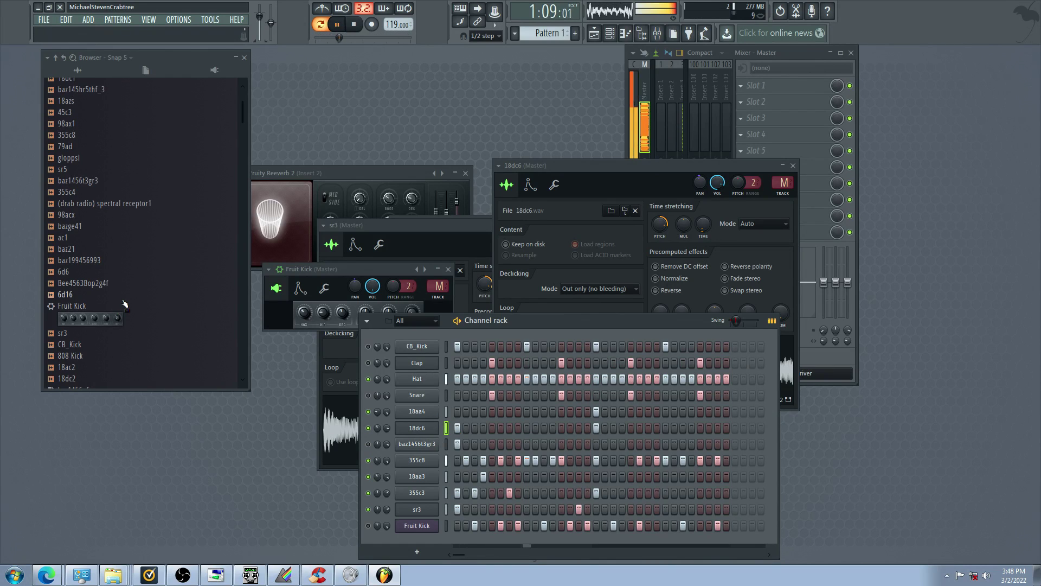
Replace the 18dc6 sample with 6d6 from the browser and raise the sustain level of its volume envelope
drag(136, 272, 440, 427)
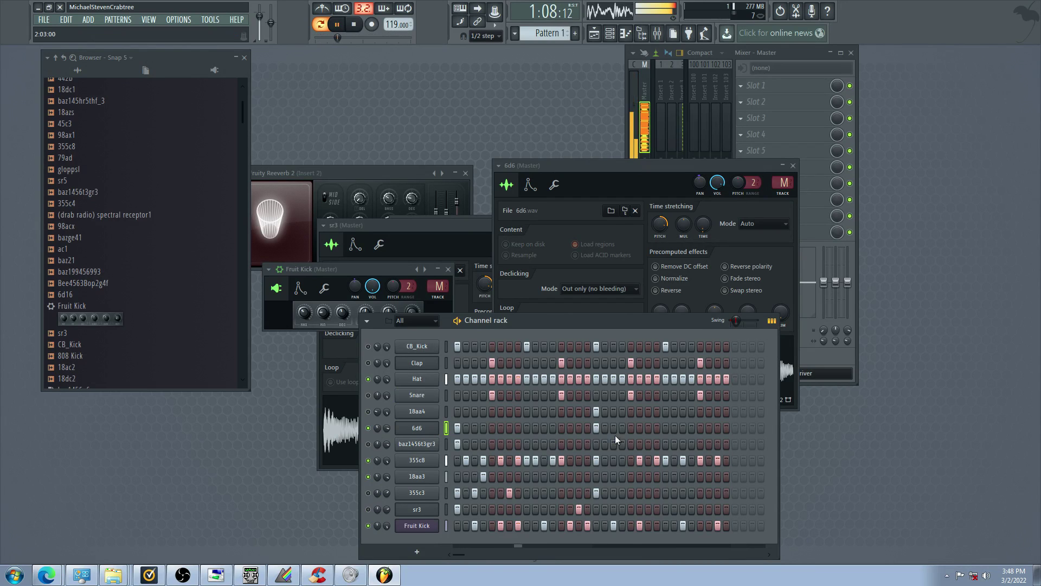
click(434, 428)
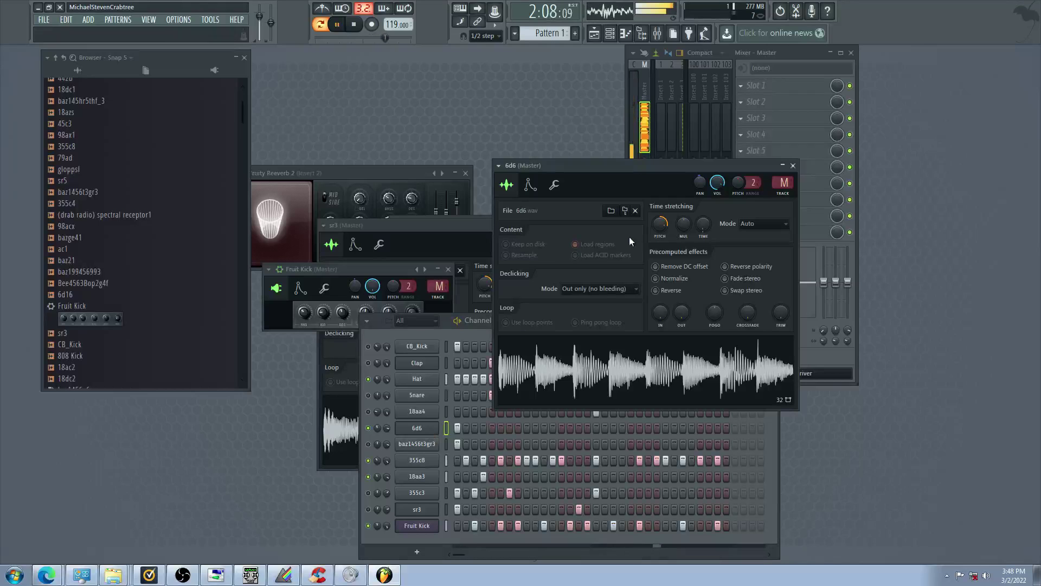
click(555, 186)
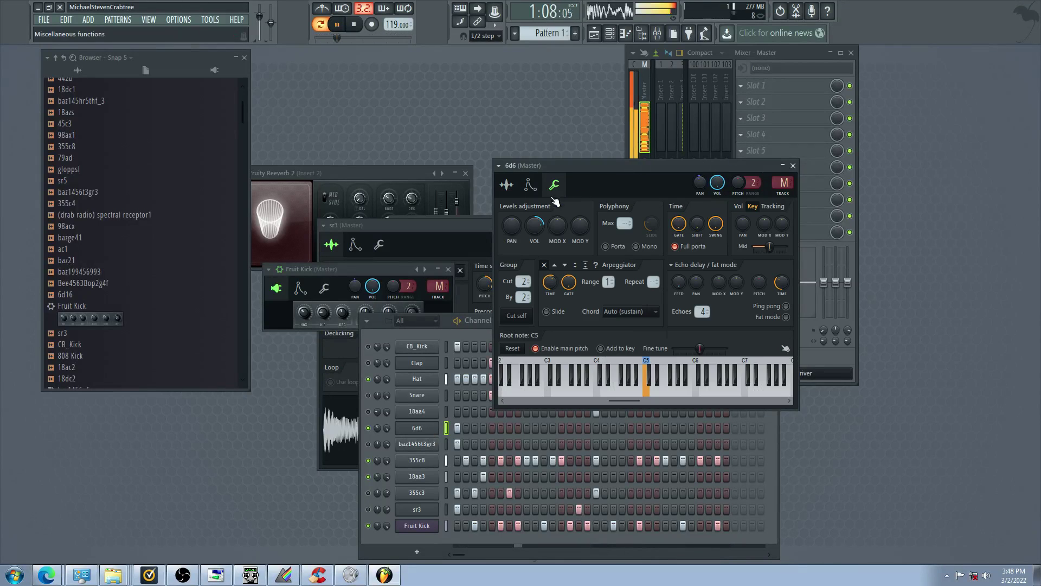
click(532, 187)
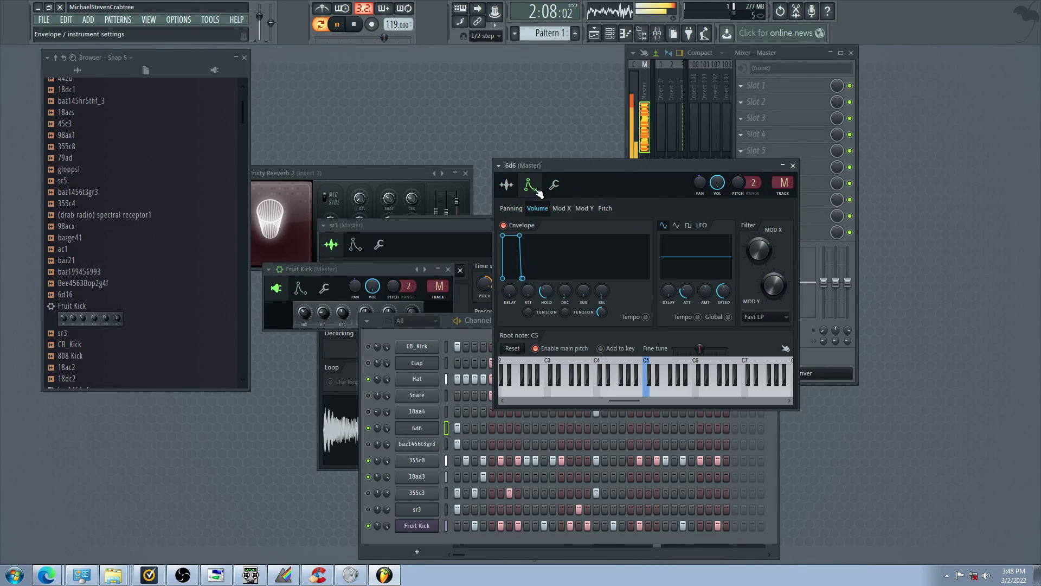
drag(585, 297, 585, 261)
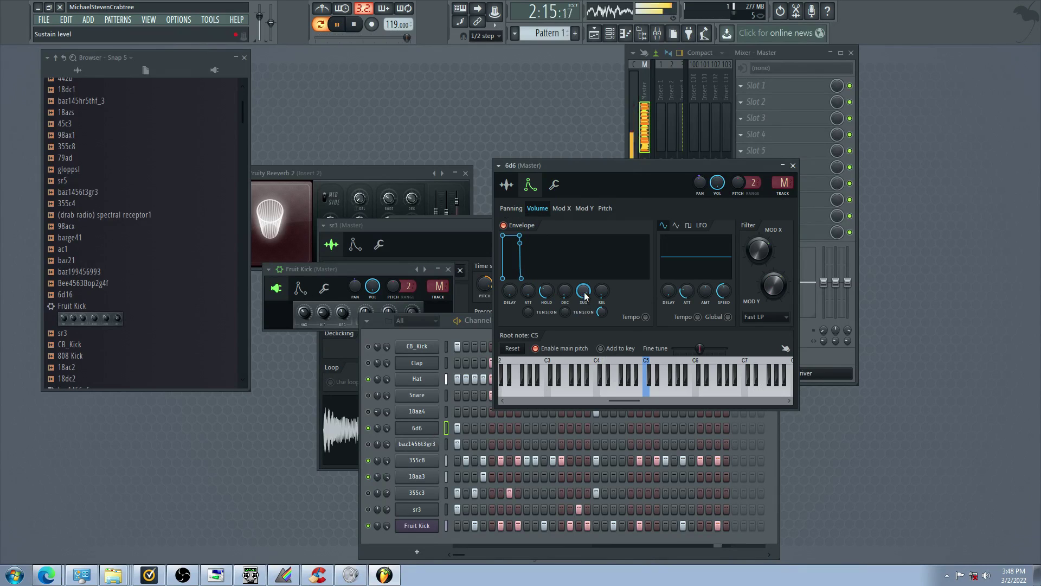
Place 6d6 notes on steps 7 and 17
click(602, 420)
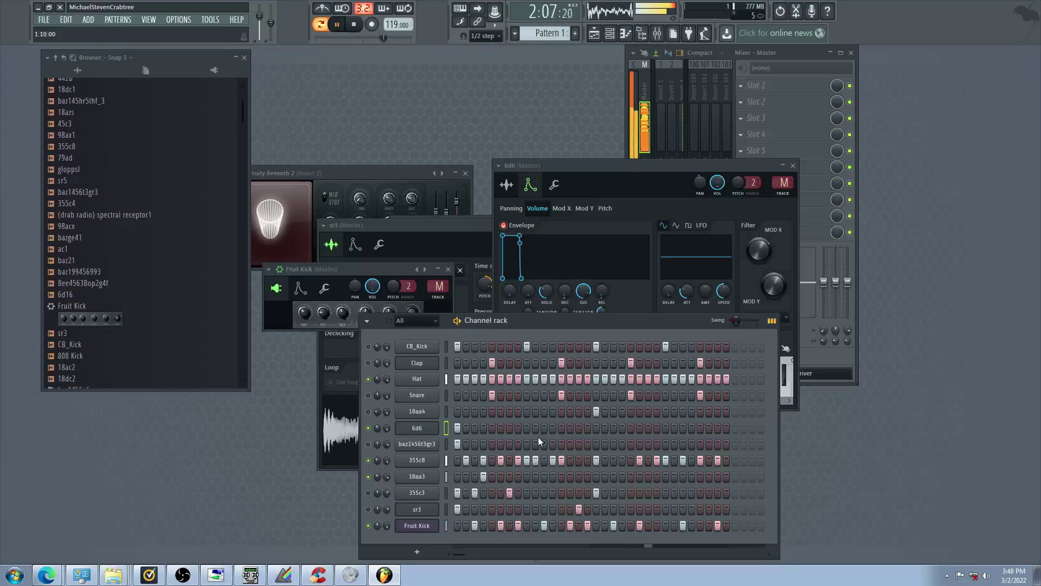
click(509, 428)
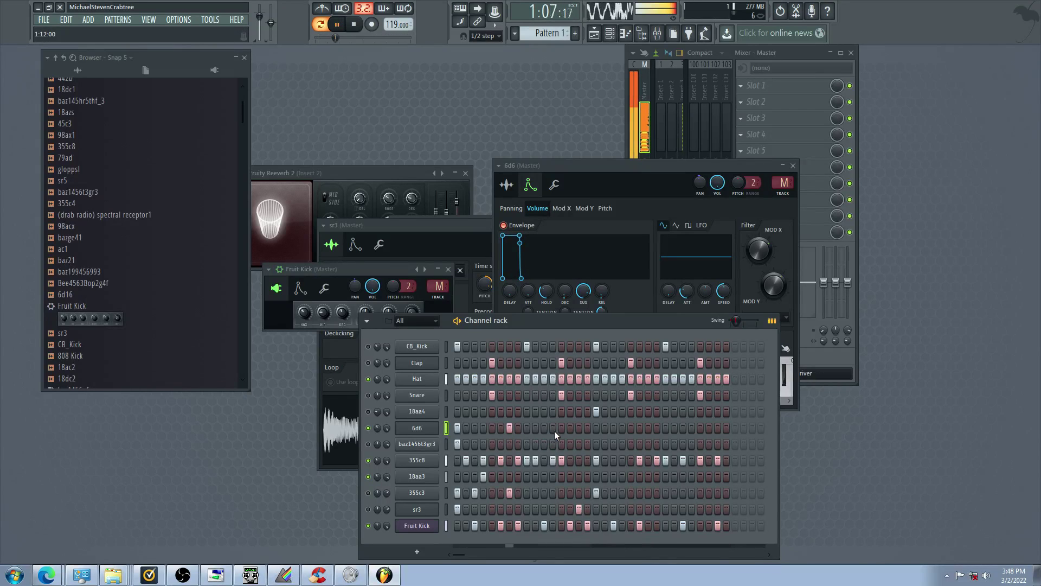
click(596, 428)
Switch the mutes so only Clap, Snare, 6d6, baz1456t3gr3 and 355c8 play
click(370, 445)
click(370, 461)
click(372, 492)
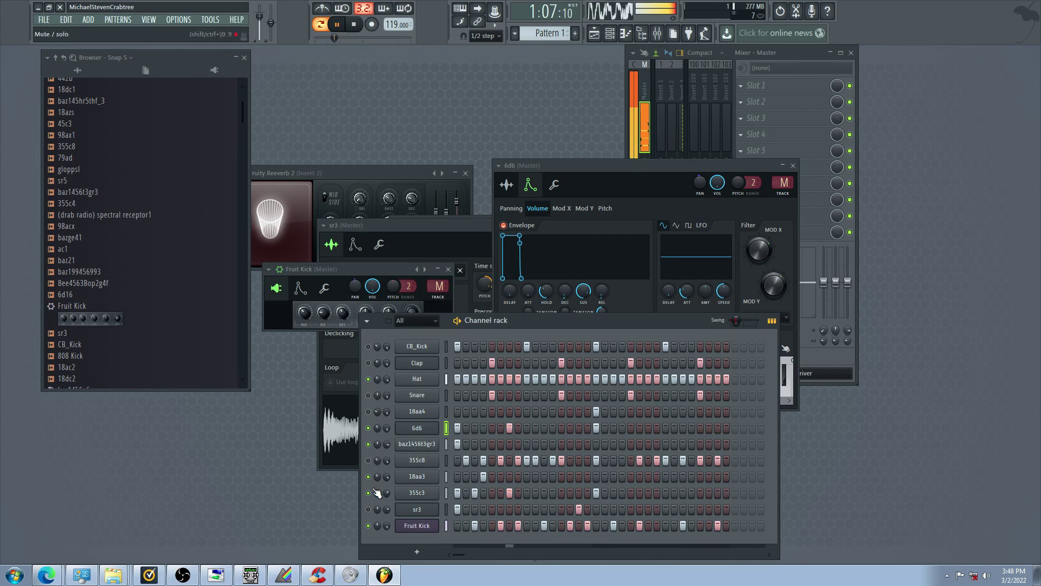
click(368, 478)
click(371, 461)
click(371, 494)
click(369, 525)
click(369, 362)
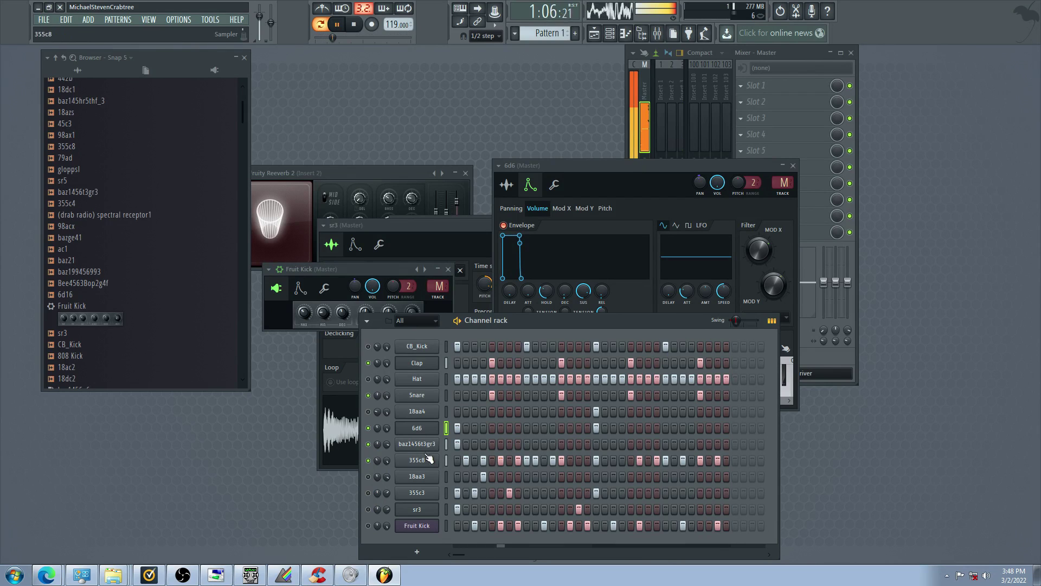
Lower the 6d6 sample pitch and adjust the attack and hold times of its volume envelope
click(427, 431)
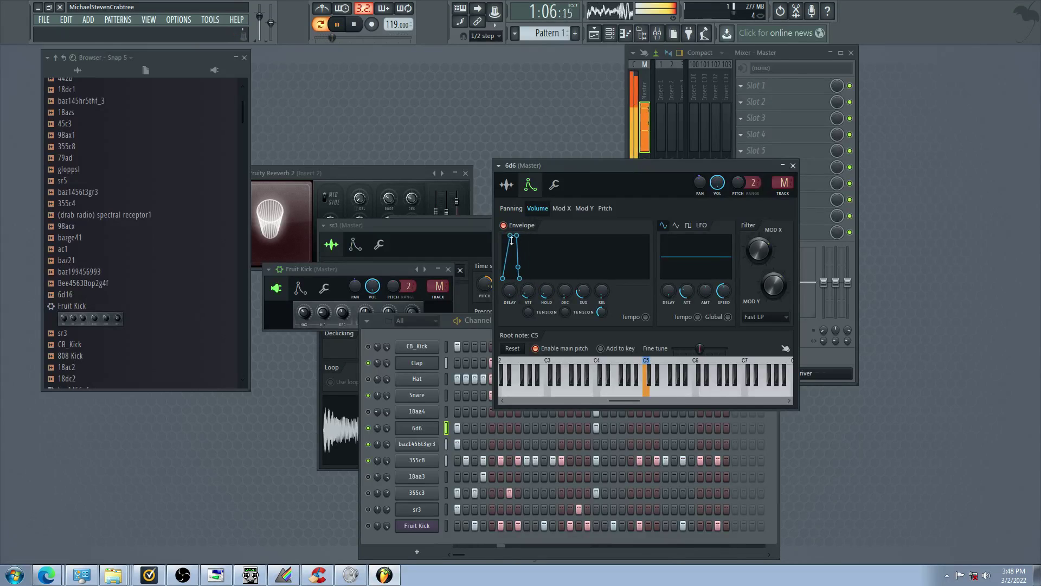
click(507, 186)
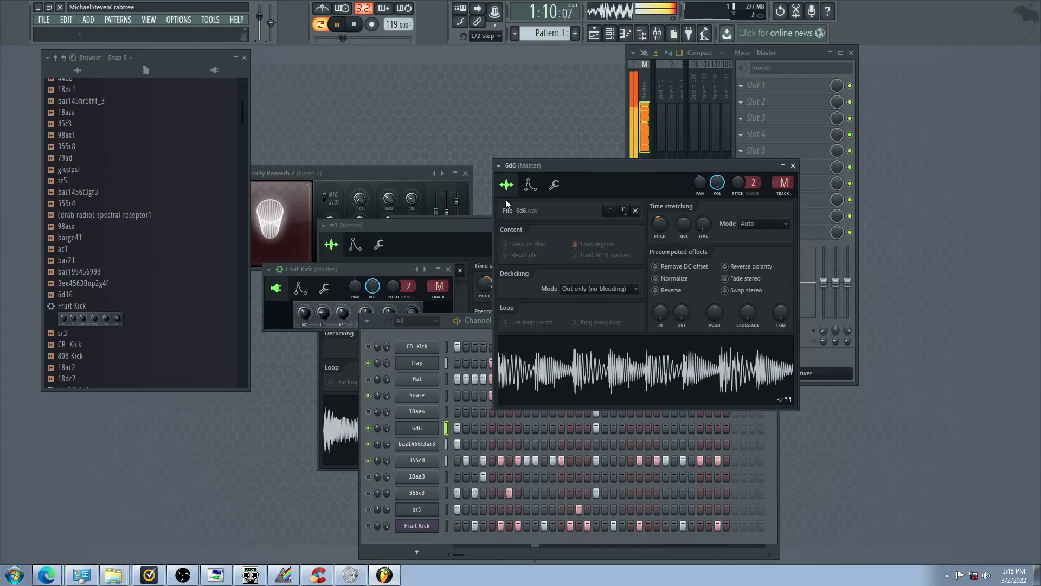
click(531, 185)
scroll(527, 293, up, 5)
scroll(527, 293, down, 5)
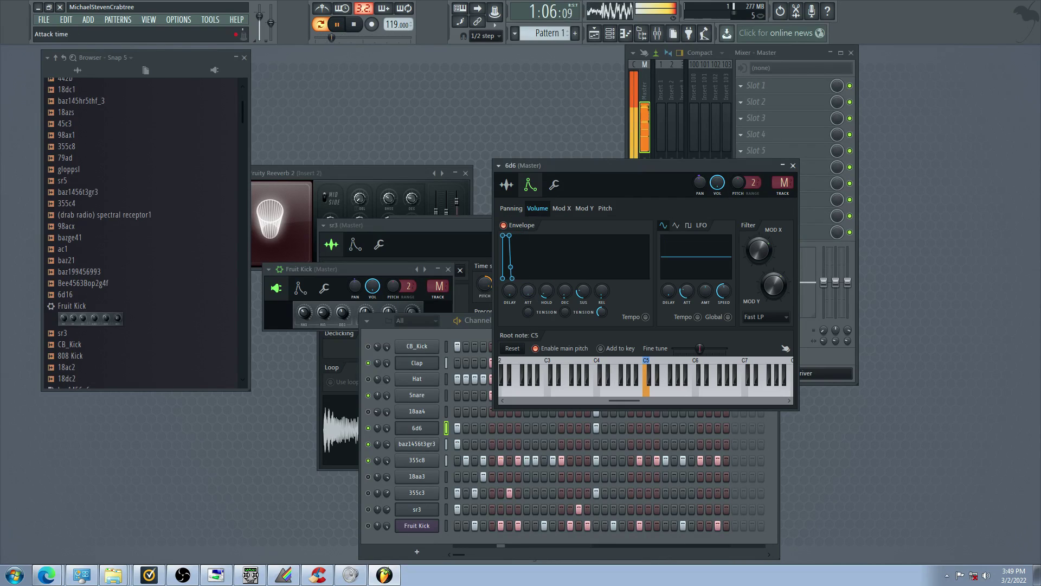
scroll(545, 294, up, 4)
drag(545, 294, 545, 303)
Mute baz1456t3gr3 and 355c8, unmute 18aa4 and 18aa3 alongside 6d6, and open the 18aa4 channel settings
click(373, 432)
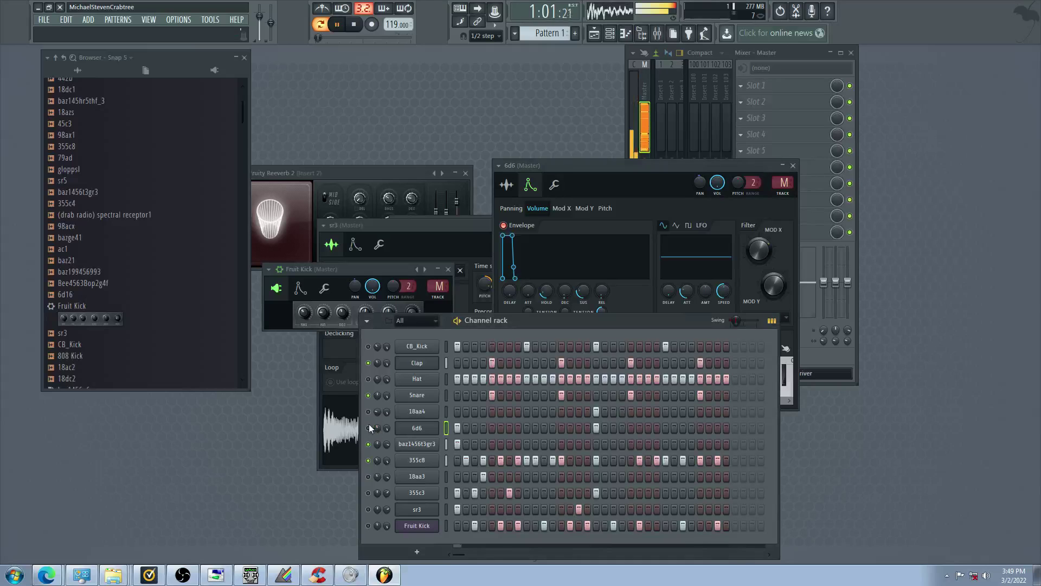
click(369, 460)
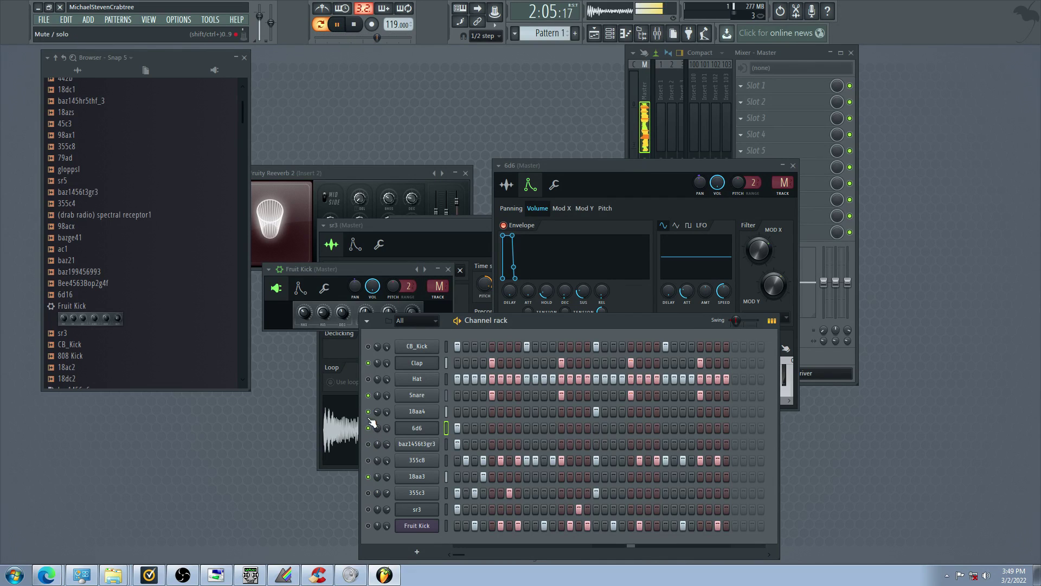
click(427, 411)
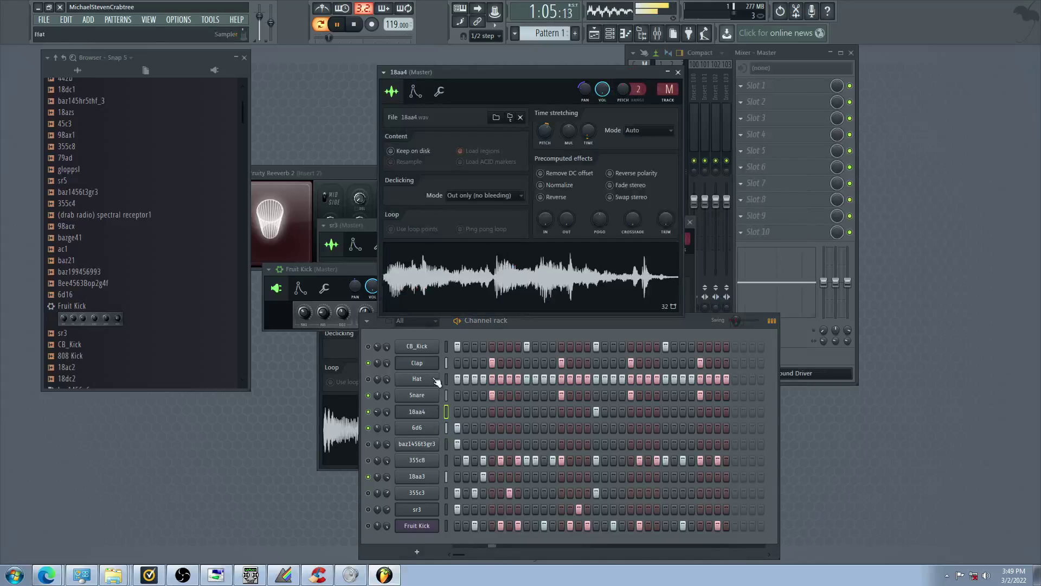
Set the 6d6 sample pitch to about -200 cents and raise the sustain level of its volume envelope
click(416, 428)
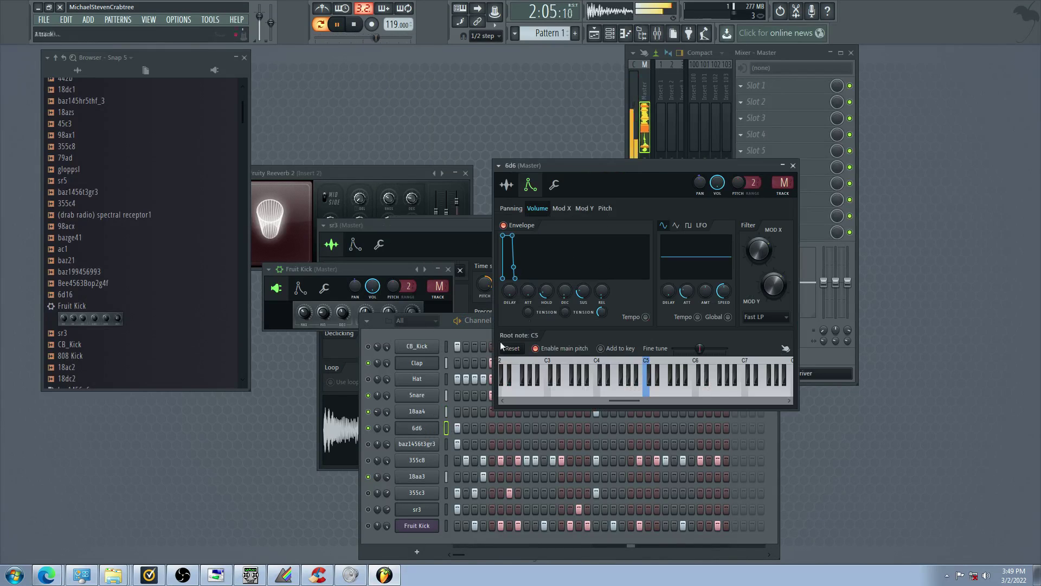
click(507, 185)
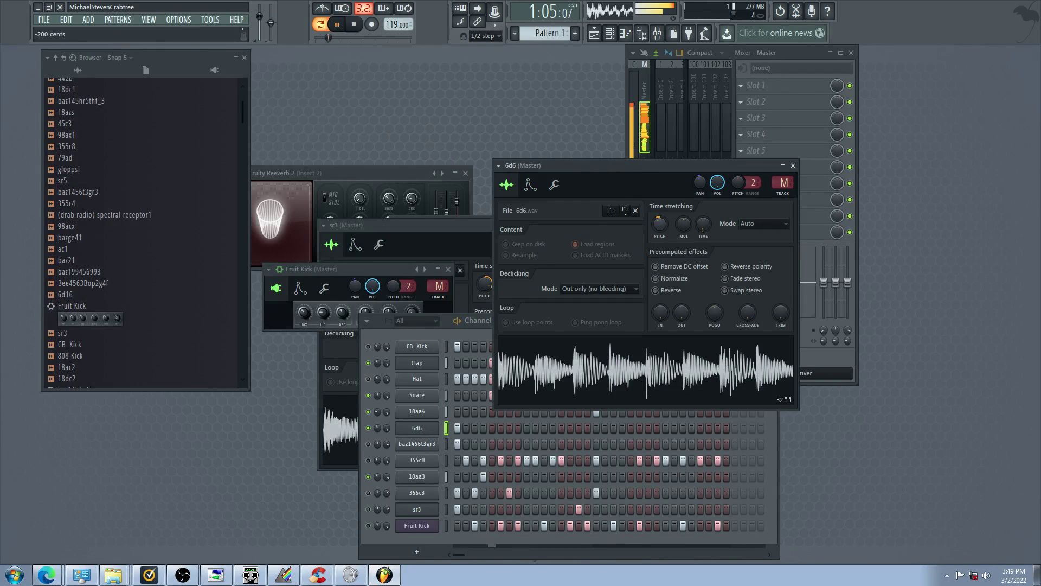
click(530, 185)
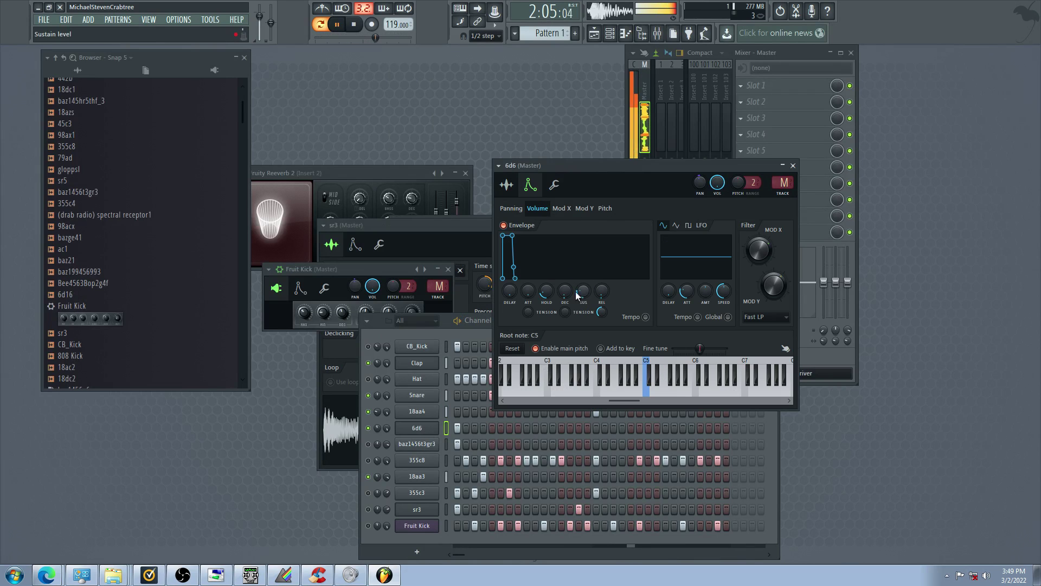
Mute 18aa4, unmute baz1456t3gr3, 355c3 and sr3, and place a 6d6 note on step 17
click(369, 412)
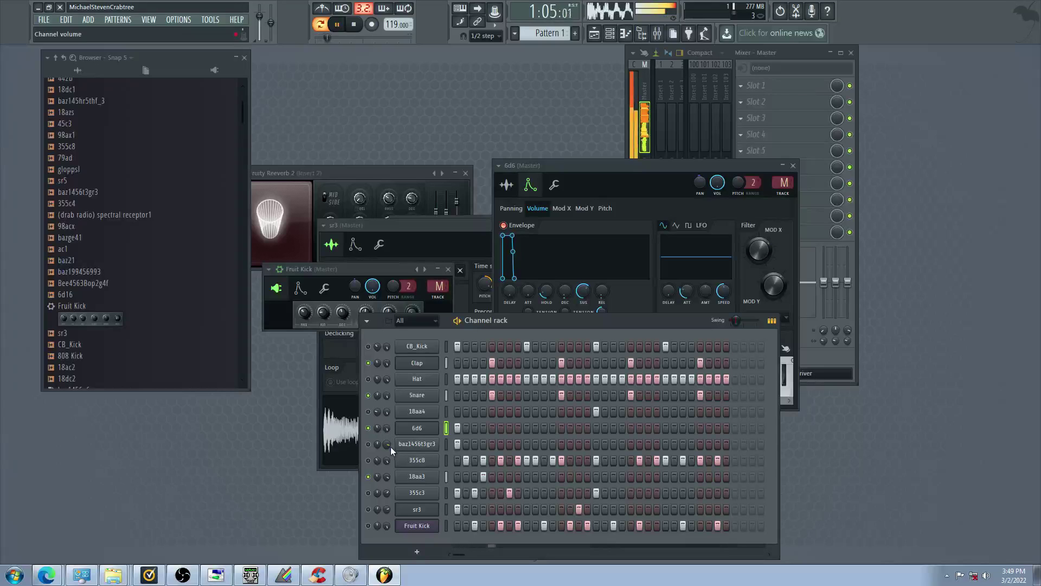
click(368, 459)
click(368, 477)
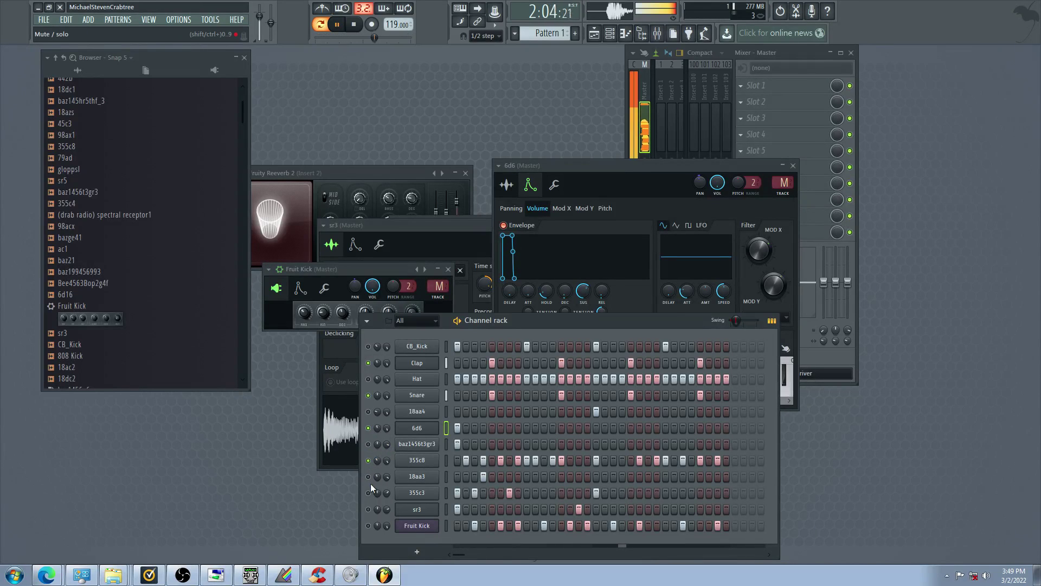
click(368, 493)
click(368, 460)
click(368, 443)
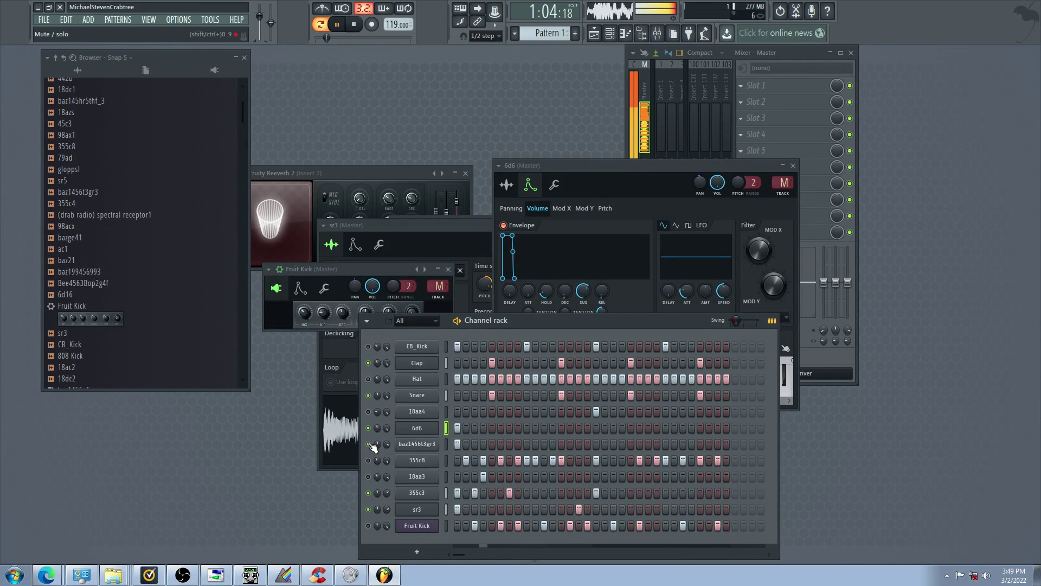
click(596, 428)
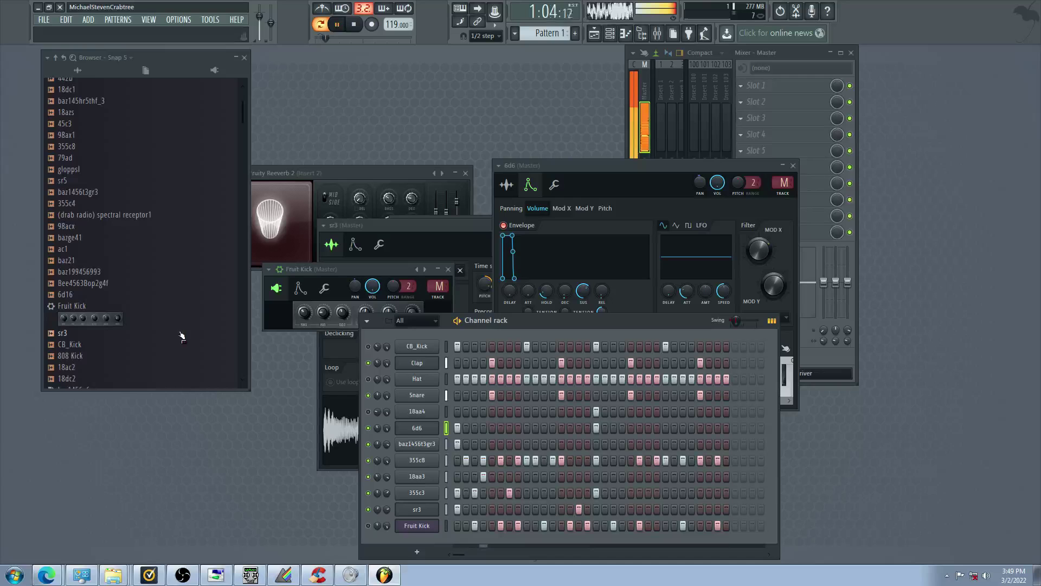
Switch the mutes so only CB_Kick through baz1456t3gr3 play, and give CB_Kick notes on steps 3 and 7 instead of step 9
click(368, 509)
mouse_move(372, 493)
mouse_down()
mouse_move(368, 351)
mouse_move(371, 450)
mouse_up()
click(475, 347)
click(526, 347)
click(509, 347)
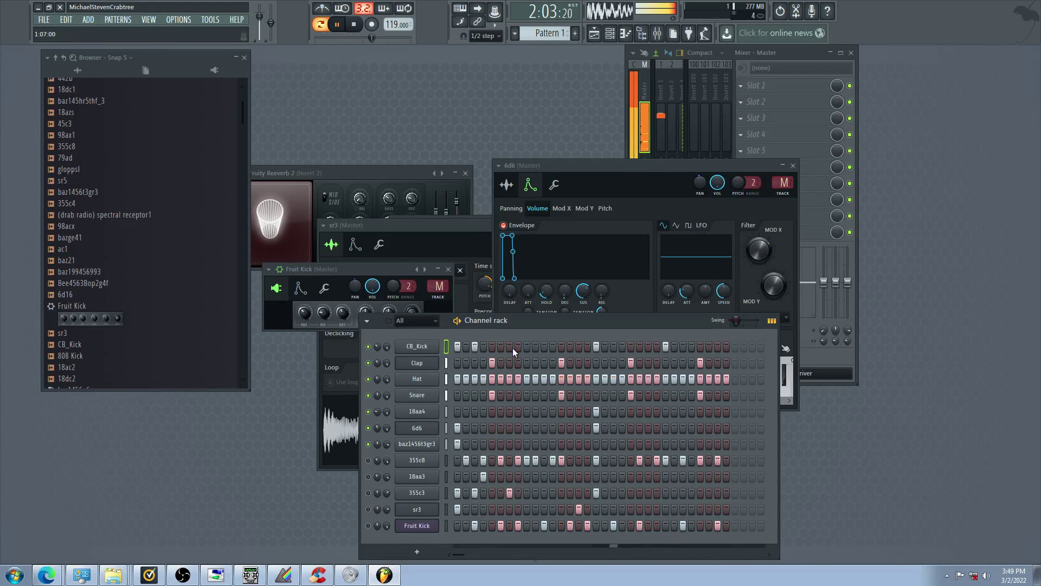
Mute baz1456t3gr3, unmute 355c8, and raise the 6d6 sample pitch and volume envelope sustain
click(371, 449)
click(369, 460)
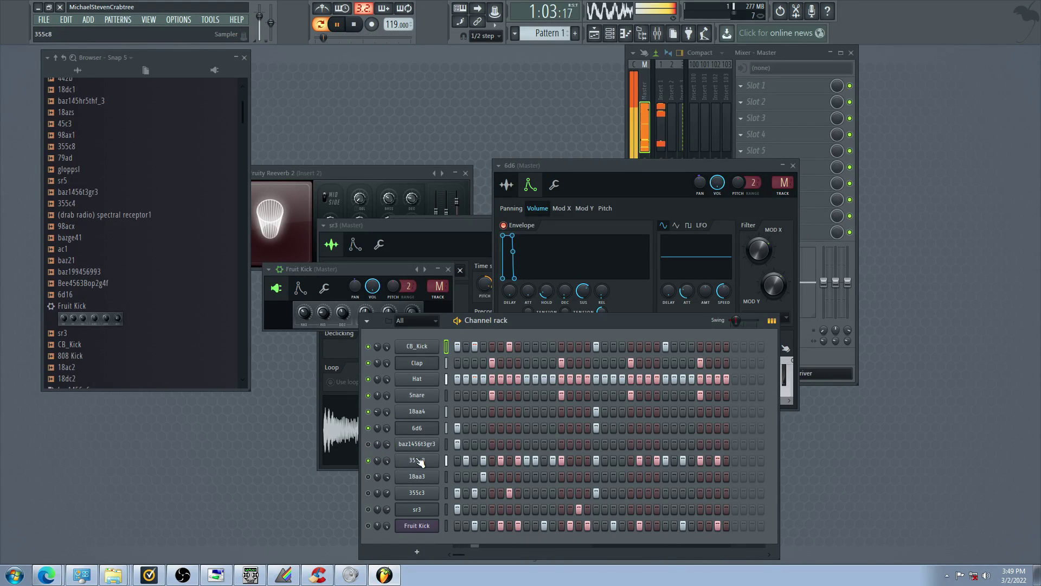
click(417, 428)
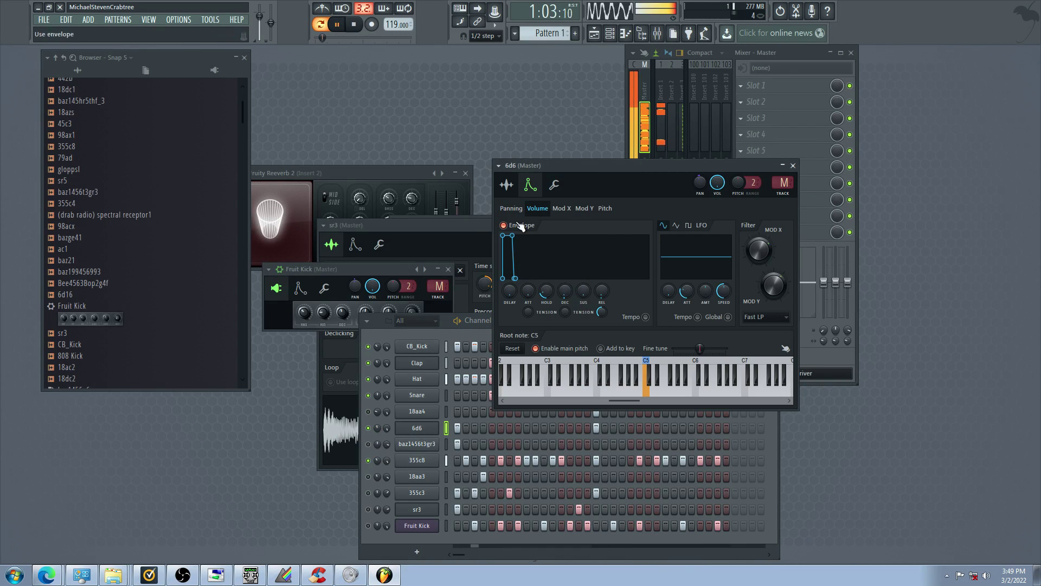
click(507, 186)
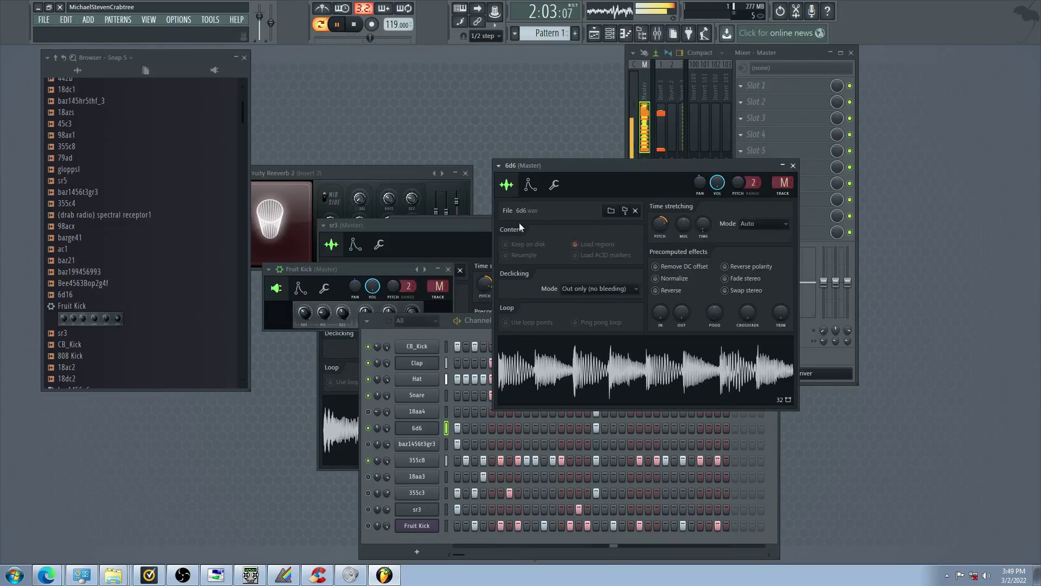
click(531, 184)
drag(583, 292, 583, 266)
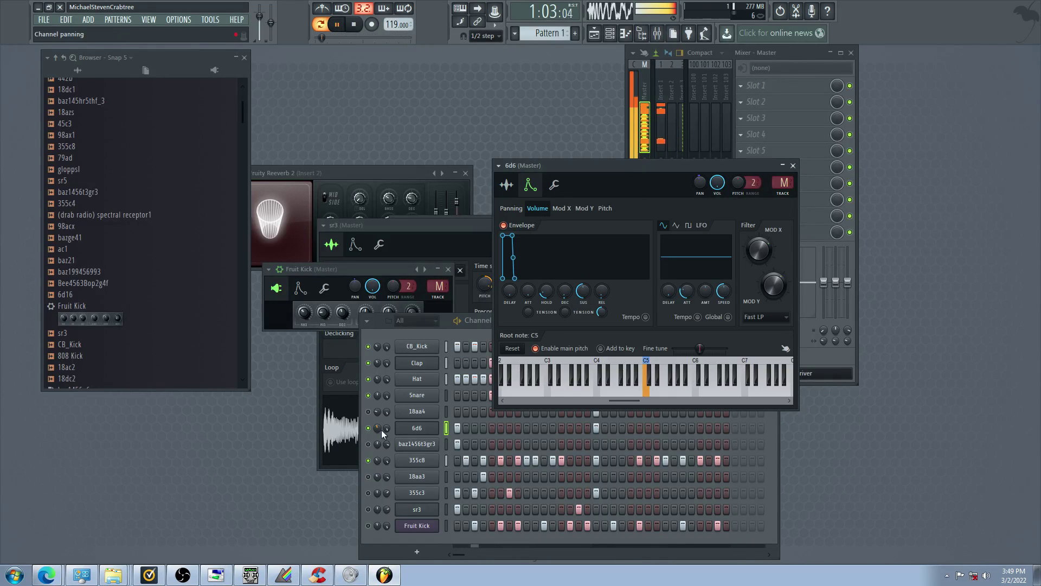
Unmute baz1456t3gr3, mute 355c8, and add 6d6 notes on steps 7, 9 and 15 while keeping one on step 17
click(368, 444)
click(368, 461)
right_click(595, 428)
click(508, 428)
click(527, 428)
click(596, 428)
click(579, 428)
Lower the 6d6 sample pitch again and clear its notes except the one on step 9
click(417, 427)
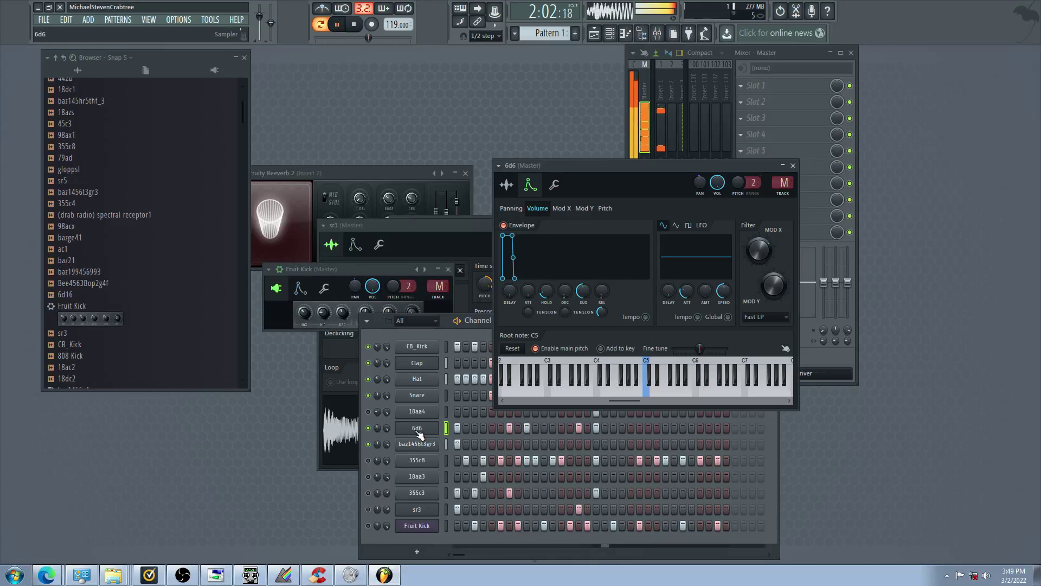
click(508, 187)
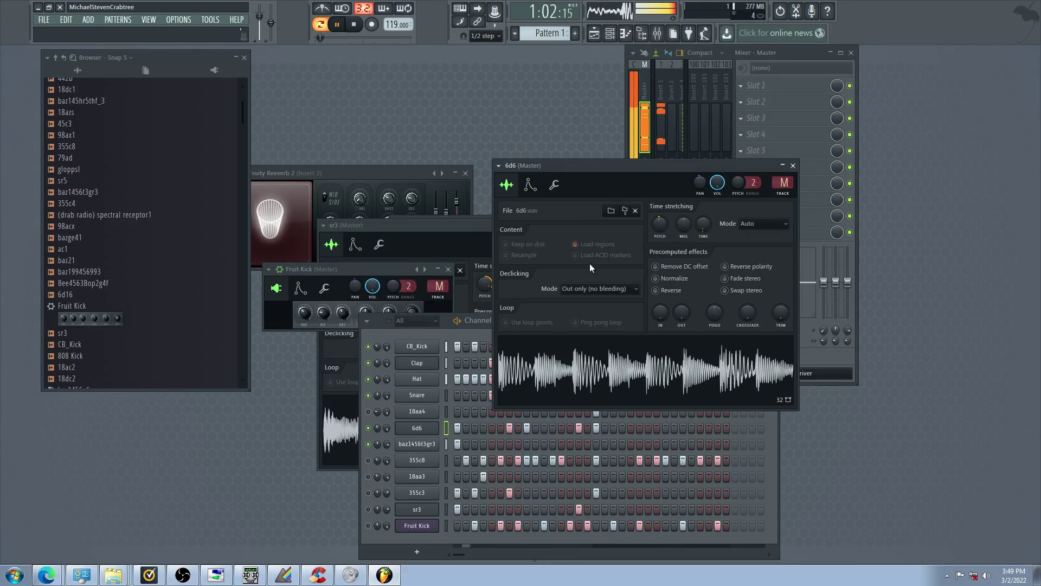
click(365, 508)
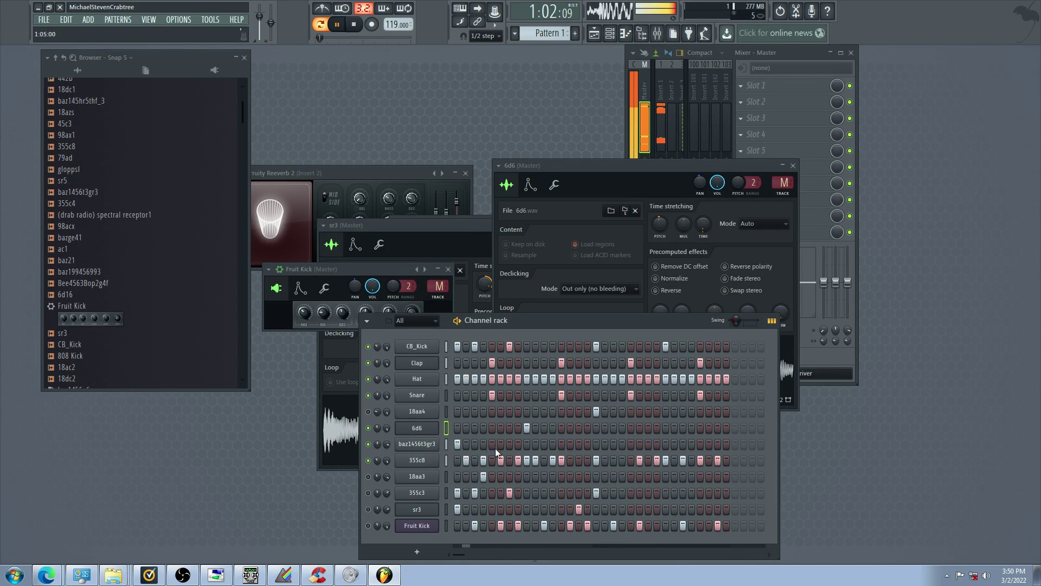
Move the 6d6 note to step 1 and switch the baz1456t3gr3, 355c8 and 18aa3 mutes so only baz1456t3gr3 of them plays
click(369, 443)
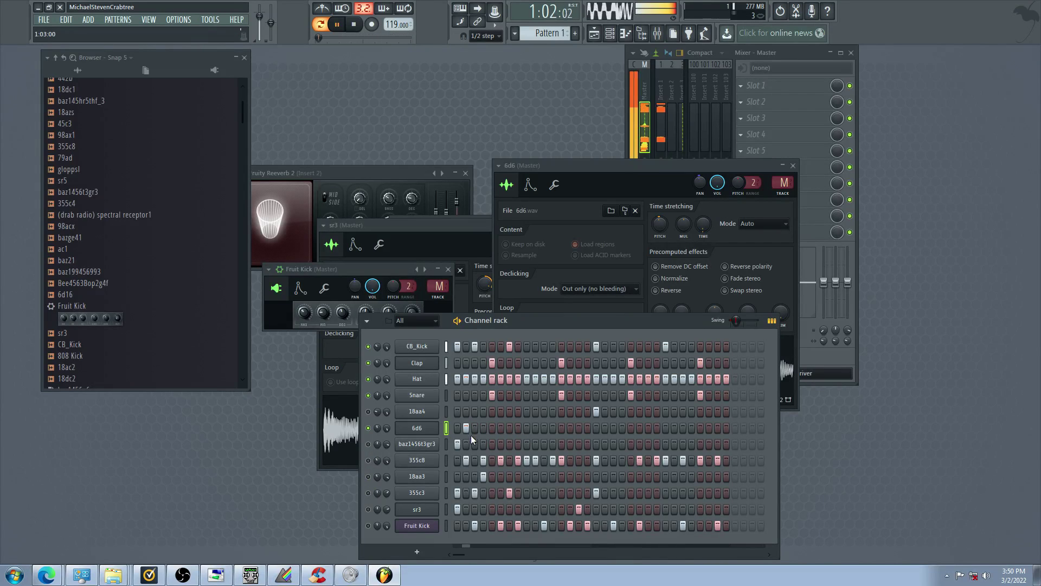
click(457, 428)
click(368, 460)
click(368, 476)
click(368, 476)
click(369, 460)
click(368, 443)
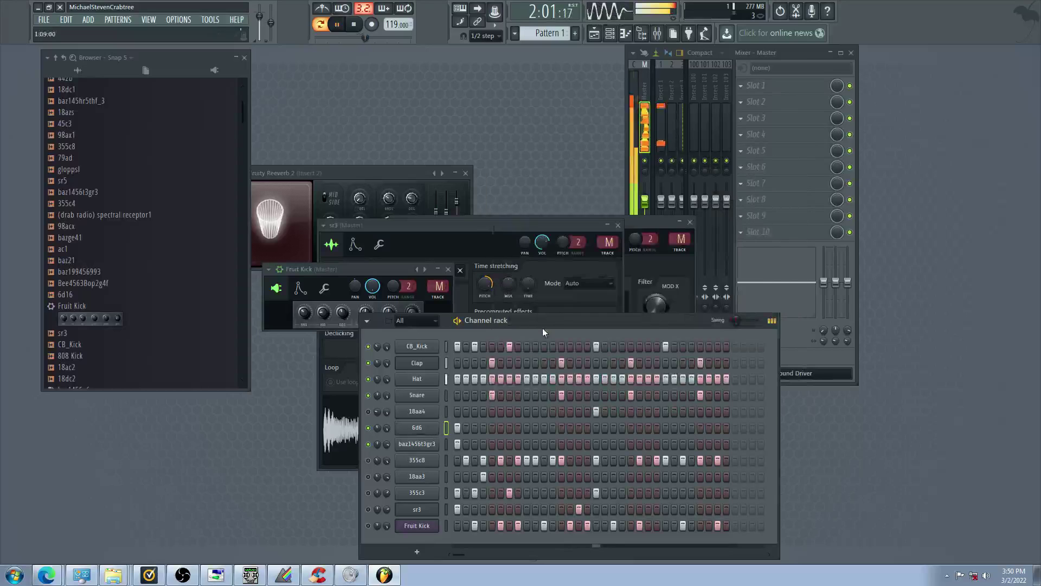
Raise the 6d6 sample pitch and try extra notes on steps 9 and 17, keeping only the note on step 1
click(416, 427)
drag(660, 222, 660, 211)
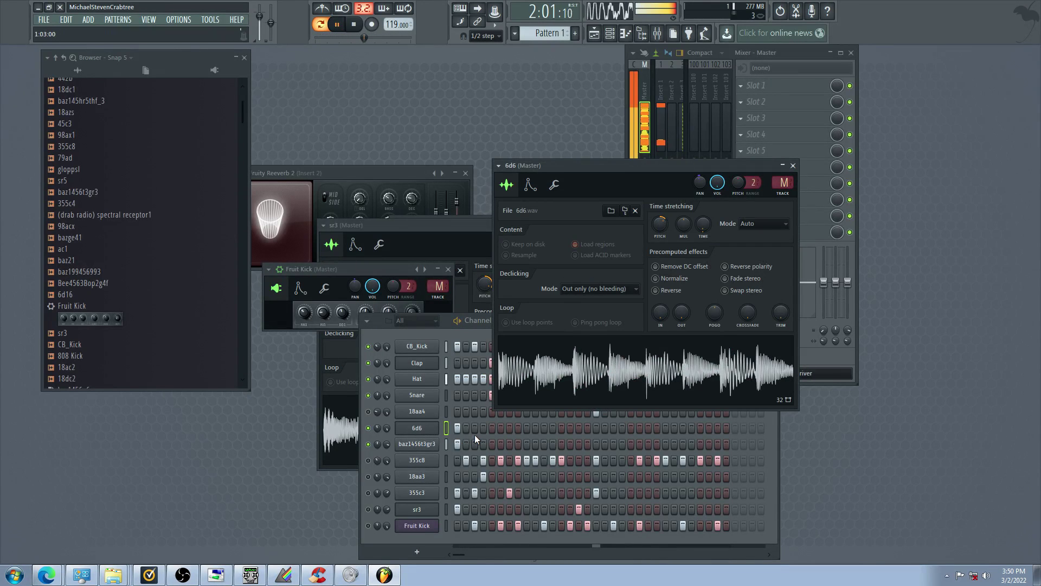
click(524, 432)
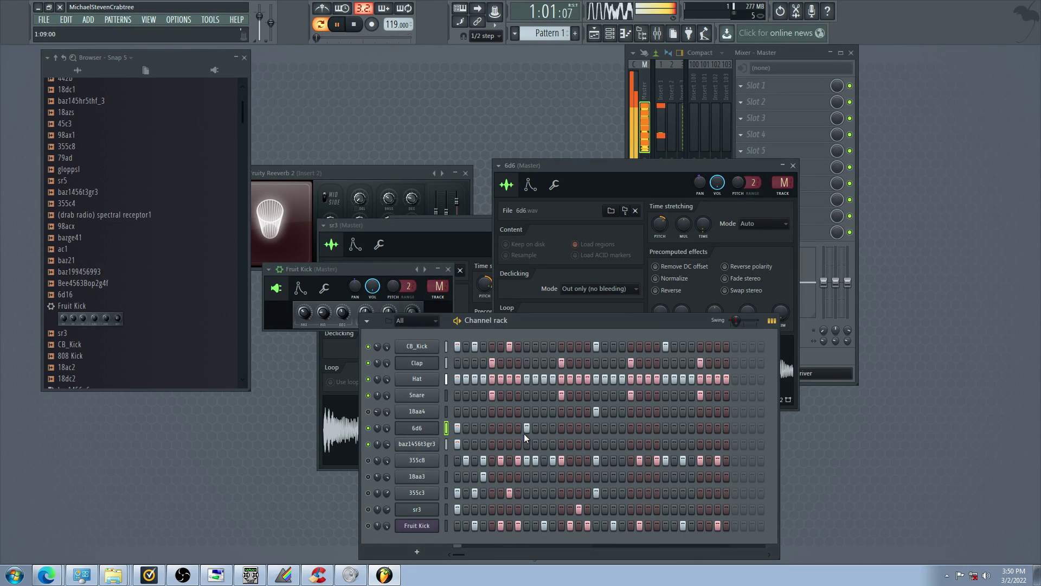
click(596, 429)
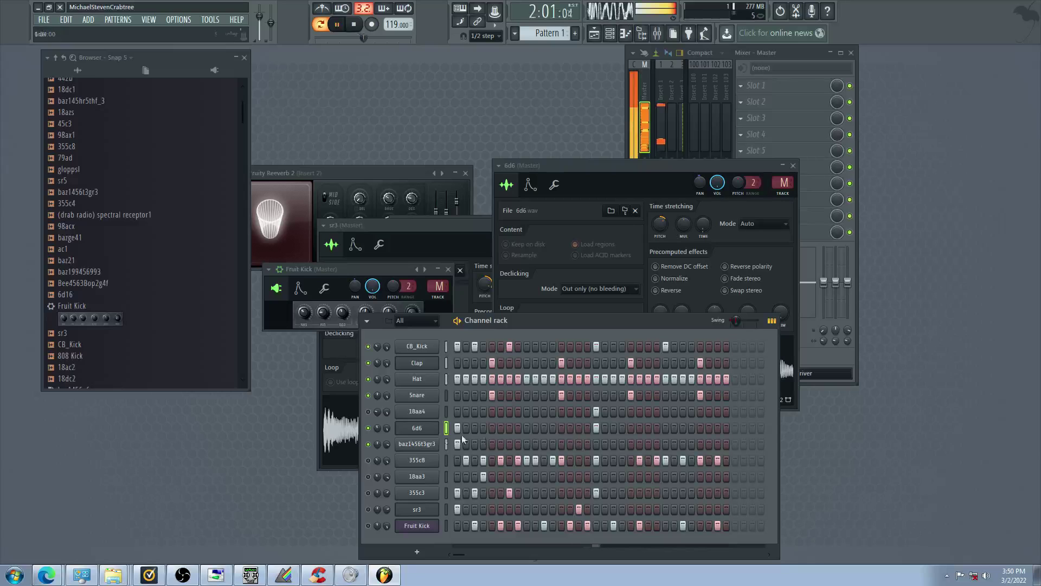
click(596, 428)
Mute 6d6 and baz1456t3gr3, unmute 355c8 and Fruit Kick, and open the 355c8 volume envelope
click(368, 428)
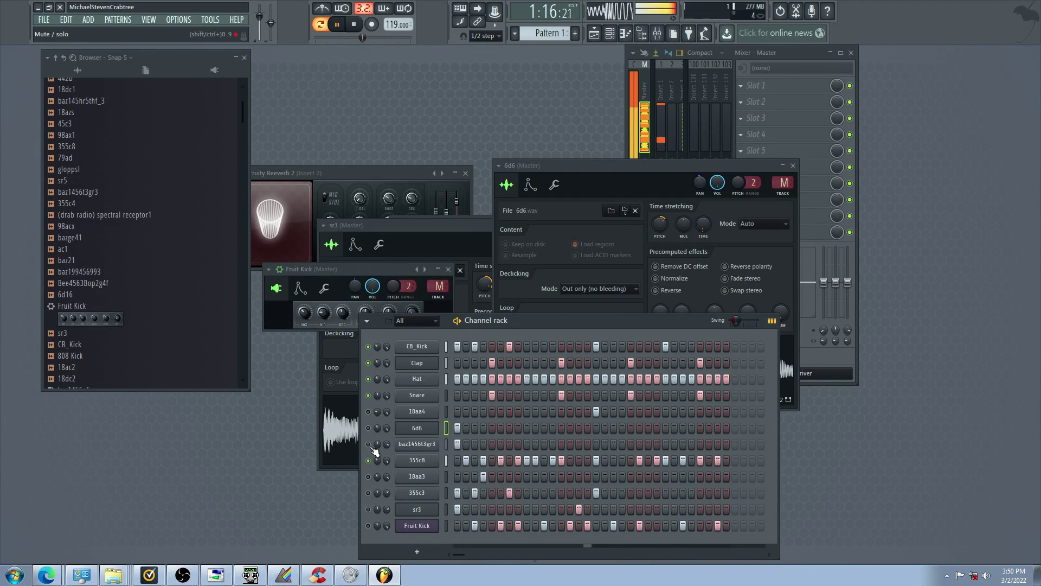
click(419, 462)
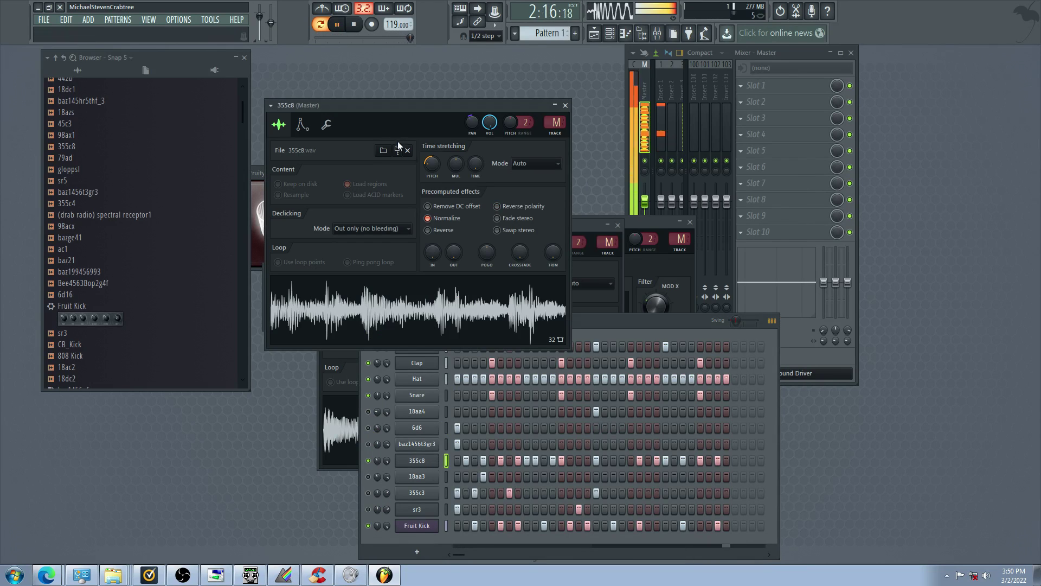
click(326, 124)
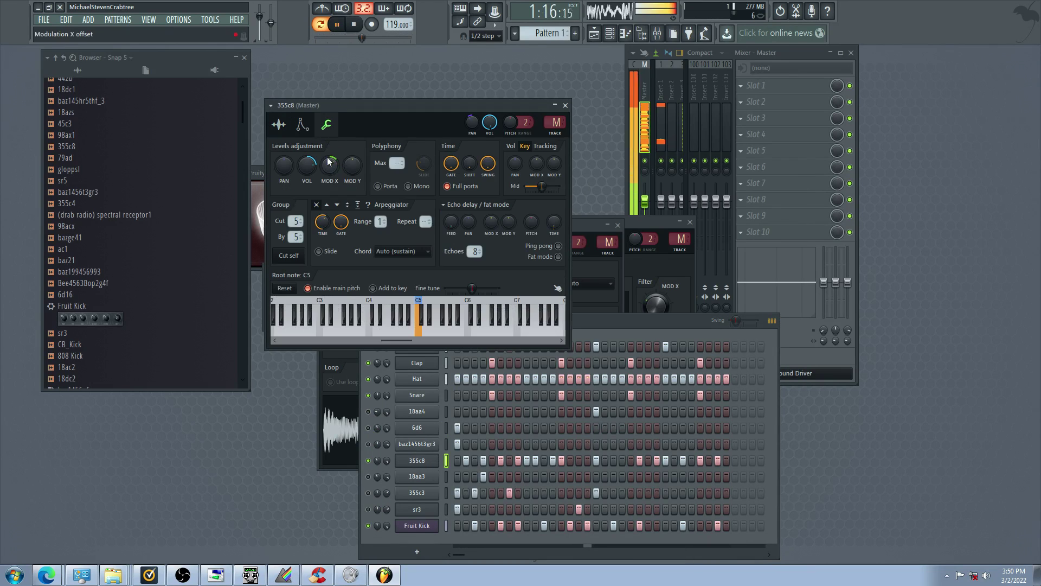
click(303, 125)
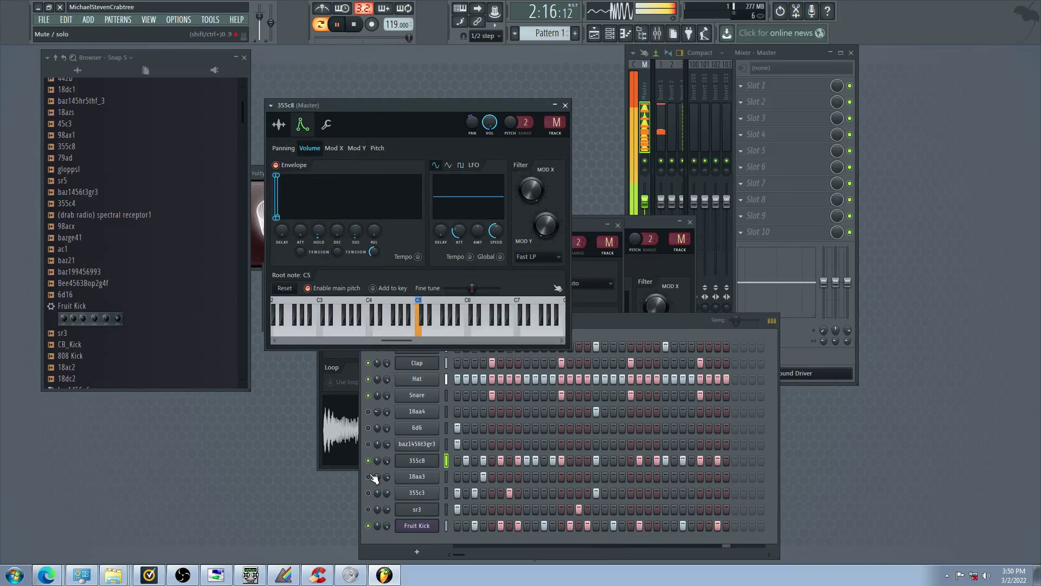
Mute Fruit Kick and Hat and unmute baz1456t3gr3 and 355c3 while briefly auditioning 18aa3 and sr3
click(369, 477)
click(369, 525)
click(368, 493)
click(369, 510)
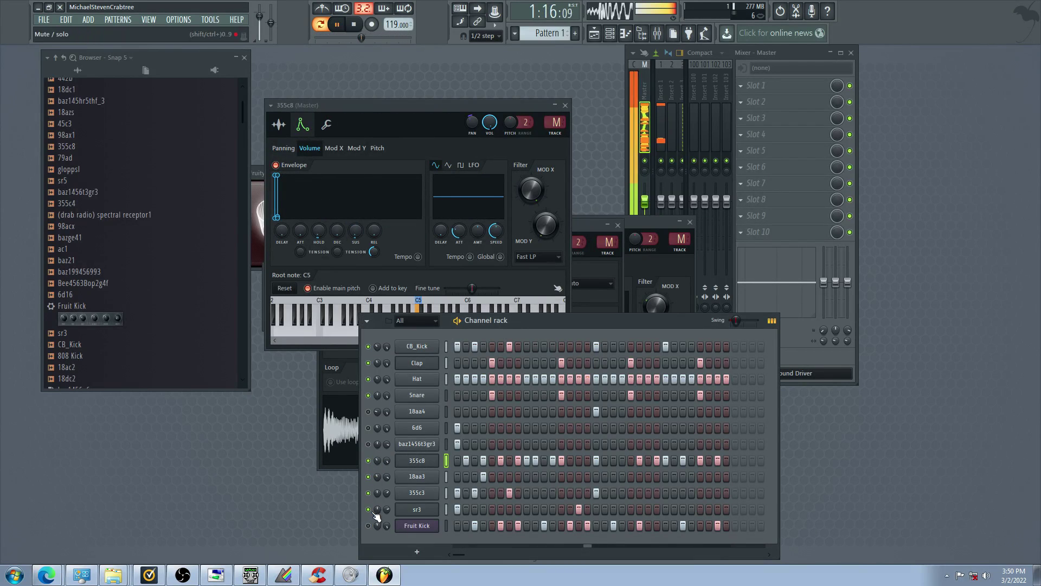
click(368, 378)
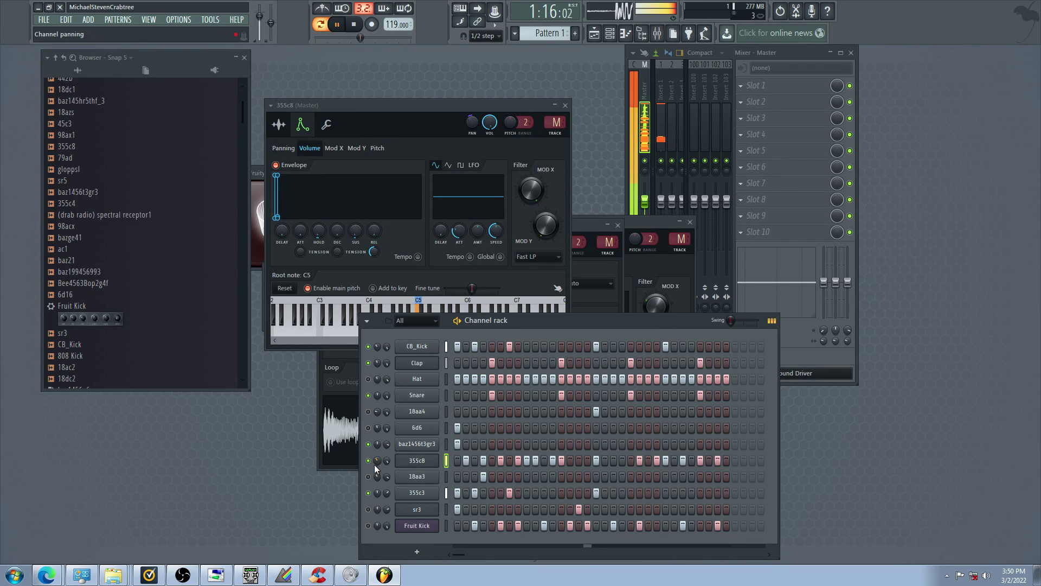
Replace the 6d6 sample with 18ac2 from the browser, unmute 18aa3, and mute baz1456t3gr3, 355c8 and 355c3
click(369, 428)
click(368, 460)
click(369, 477)
click(368, 444)
click(368, 427)
drag(185, 371, 390, 431)
drag(369, 476, 370, 523)
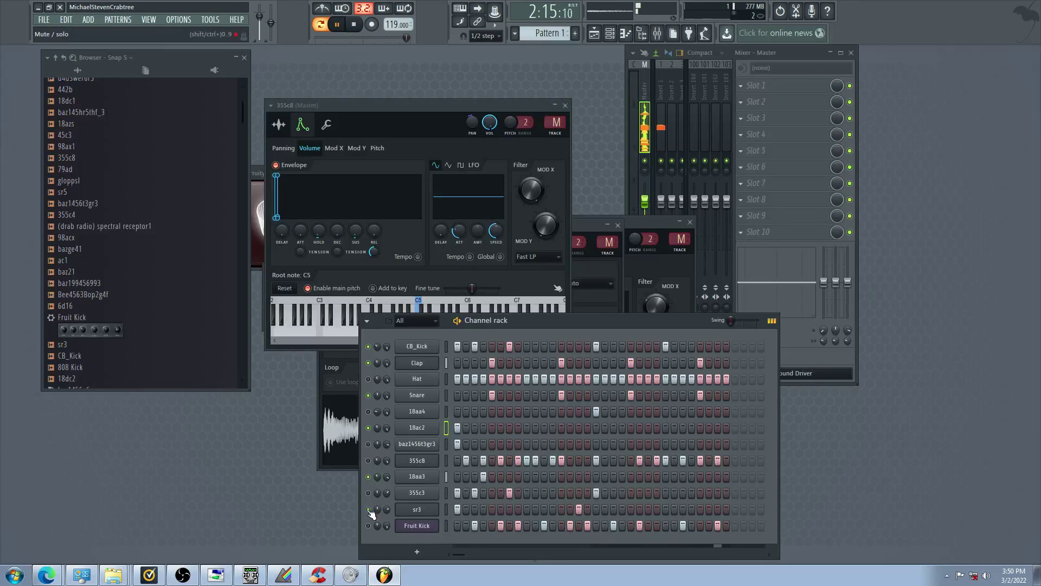
Mute 18aa3 and unmute 18aa4, 355c3 and sr3 alongside 18ac2
click(368, 476)
click(369, 444)
click(368, 416)
click(369, 443)
click(369, 490)
click(370, 433)
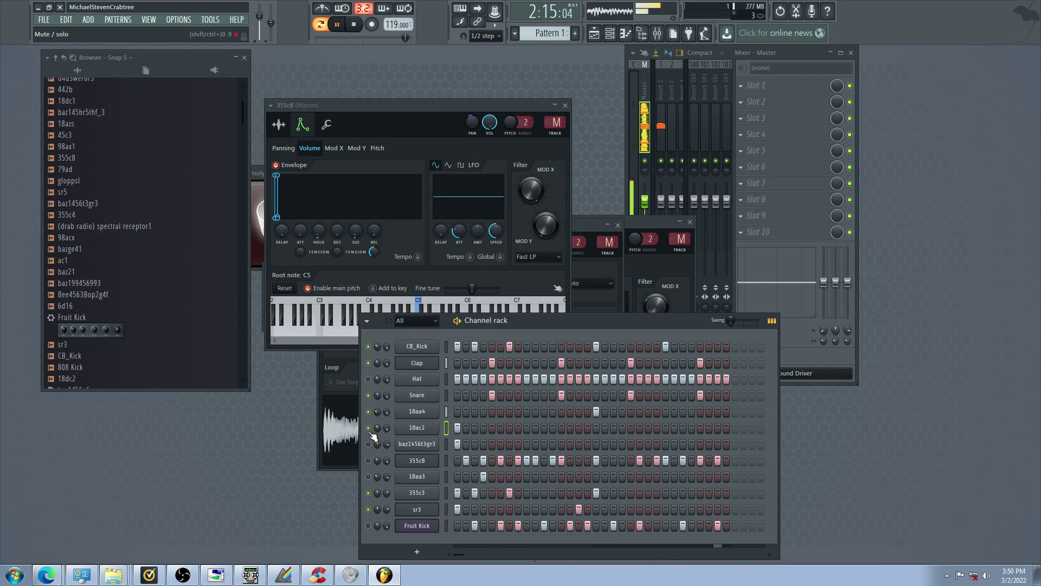
Mute every channel except 18ac2 so it plays alone
click(368, 411)
click(368, 395)
click(368, 379)
click(368, 346)
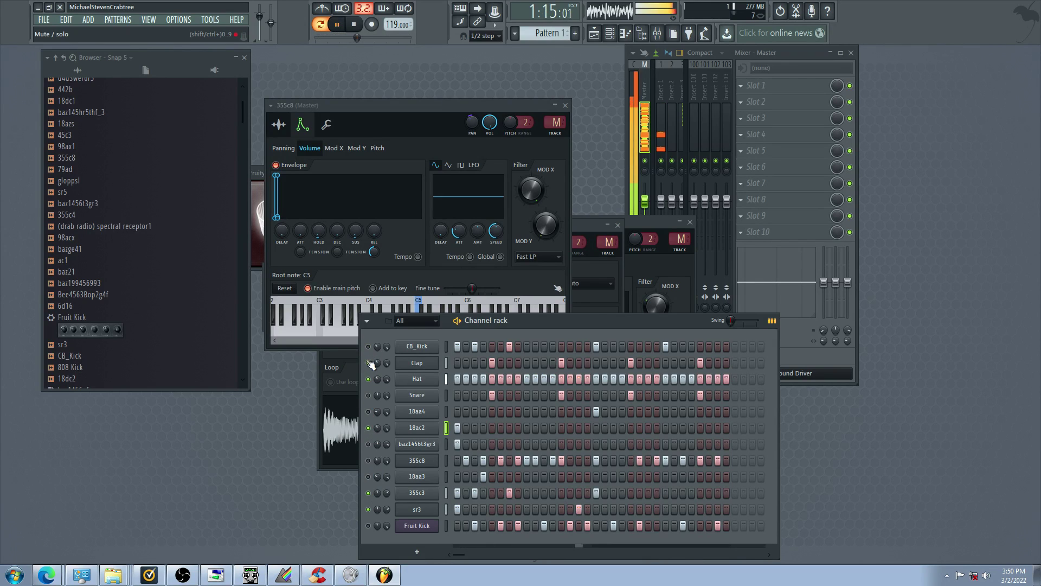
click(368, 379)
click(369, 493)
click(368, 510)
Enable Normalize on the 18ac2 sample and open its levels, polyphony and arpeggiator settings
click(434, 428)
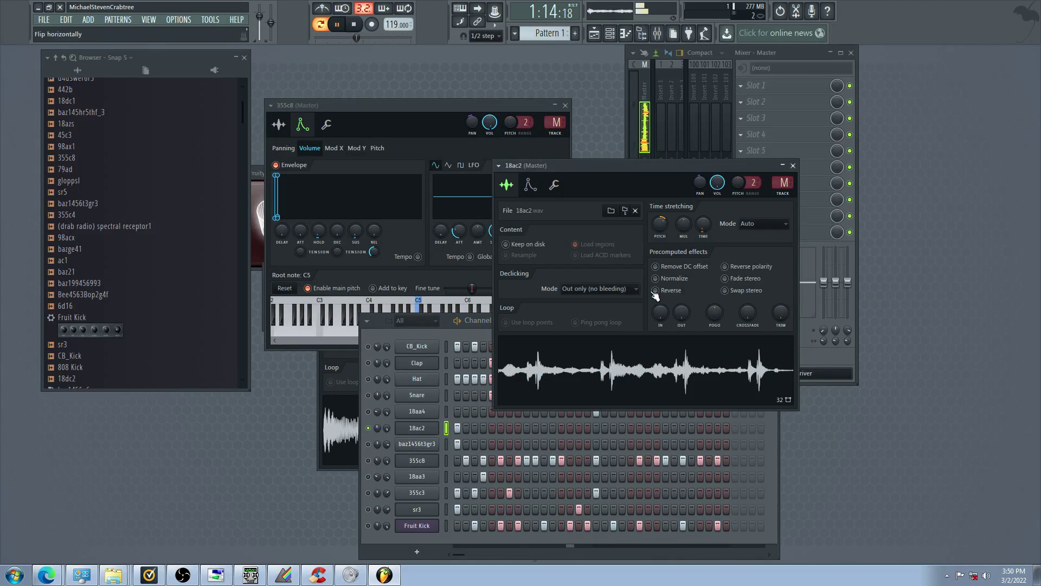
click(668, 281)
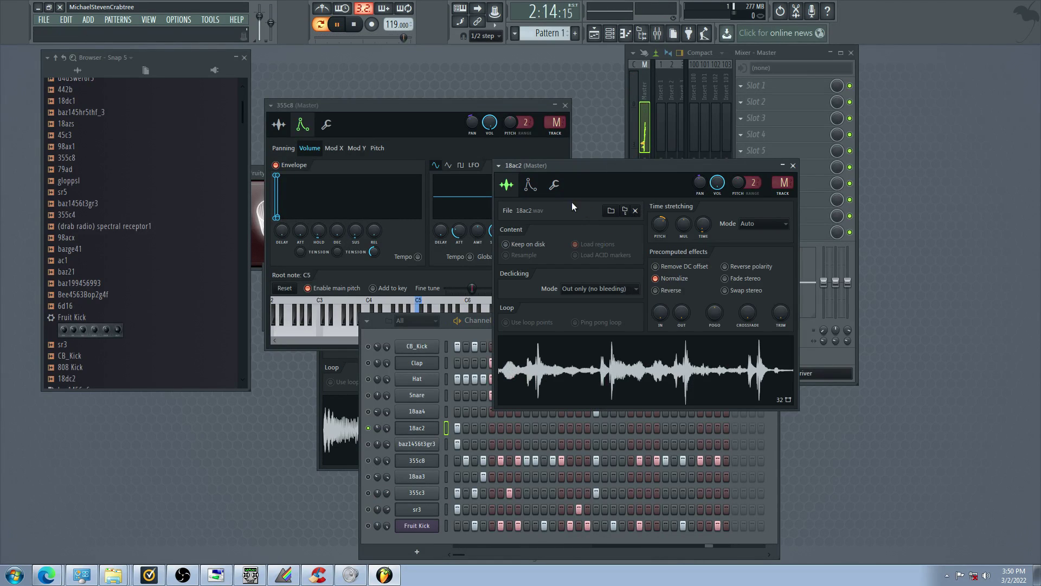
click(554, 185)
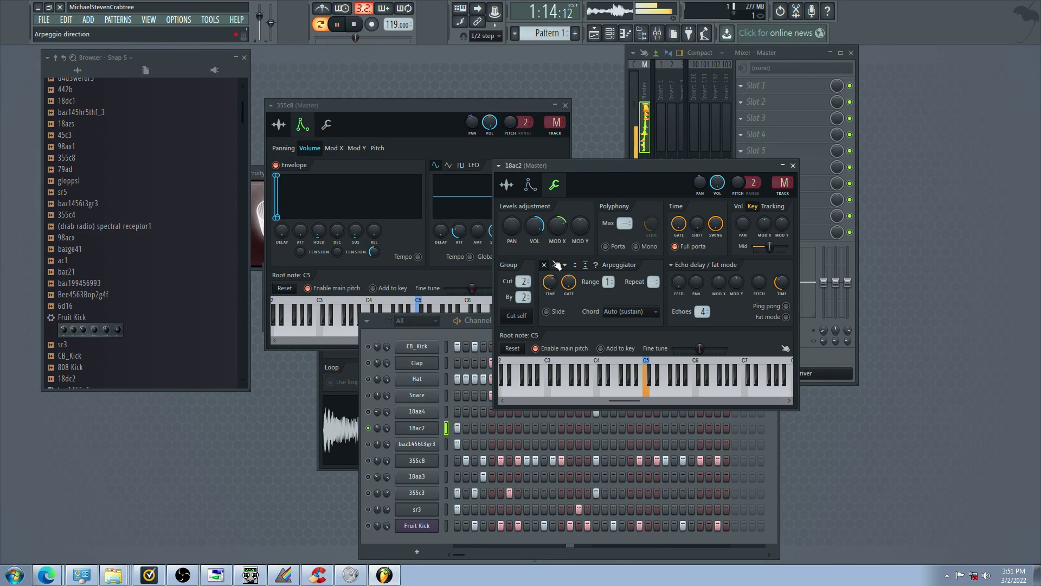
Unmute 355c8 to play with 18ac2 and adjust its sample pitch
click(368, 460)
click(411, 460)
click(411, 460)
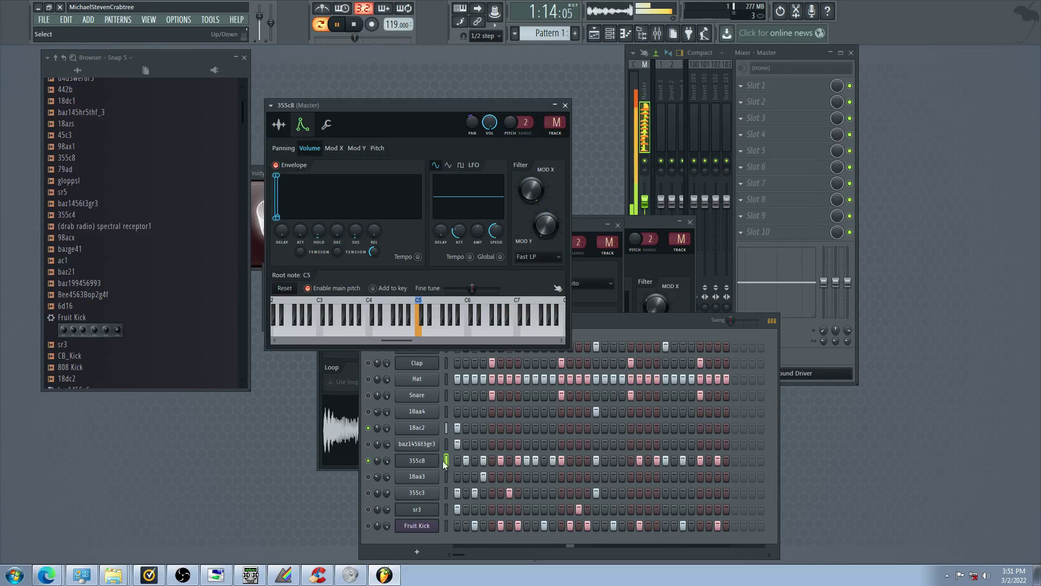
click(279, 124)
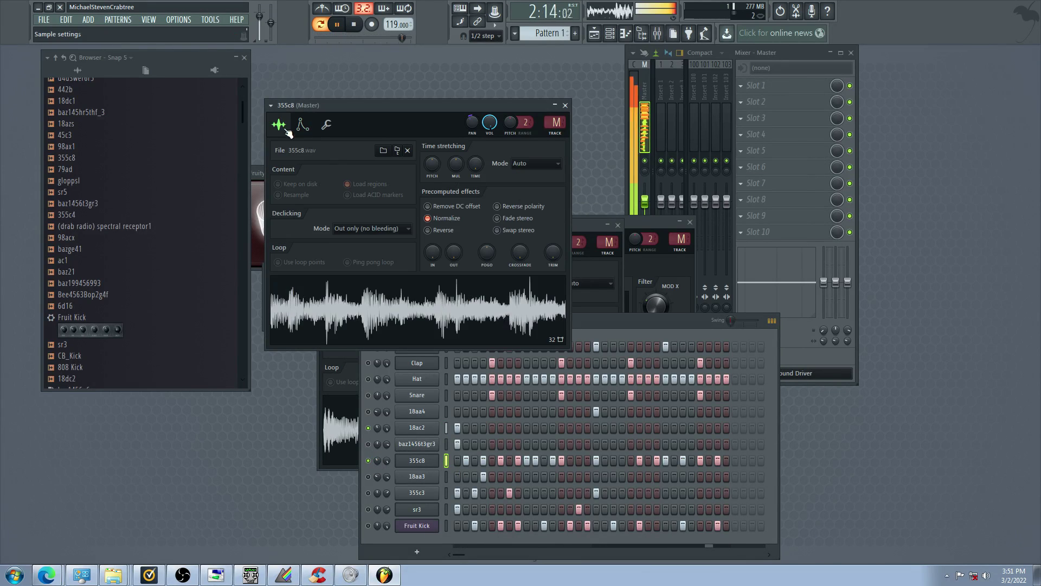
Unmute baz1456t3gr3, 355c3 and sr3 alongside 18ac2 and 355c8, leaving 18aa3 muted
click(368, 477)
click(368, 510)
click(369, 446)
click(369, 478)
click(370, 462)
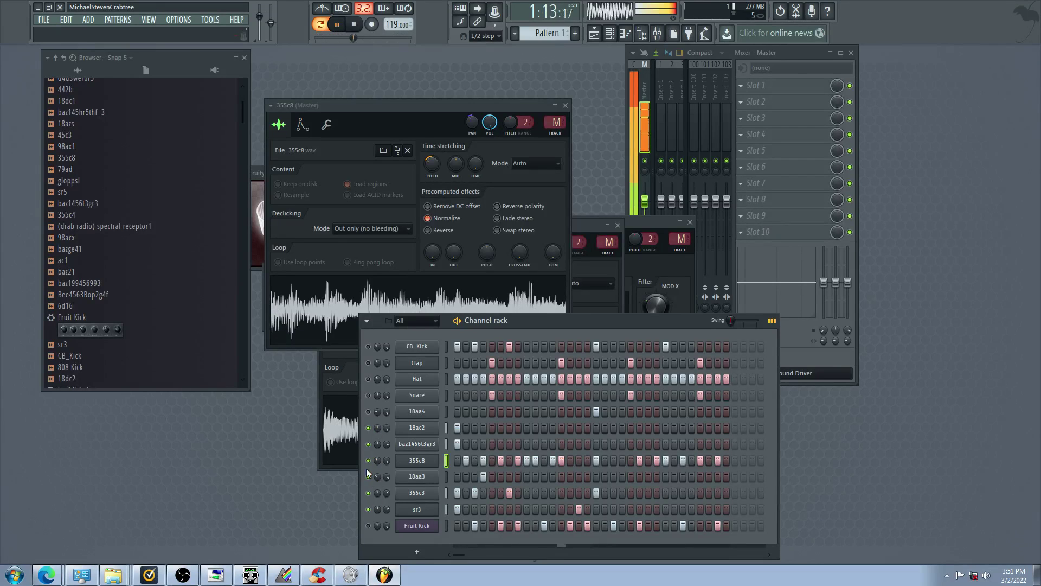
Unmute CB_Kick, Hat, Snare and 18aa4, mute 18ac2, 355c3 and sr3, and add a CB_Kick note on step 9
click(368, 379)
click(368, 363)
click(368, 395)
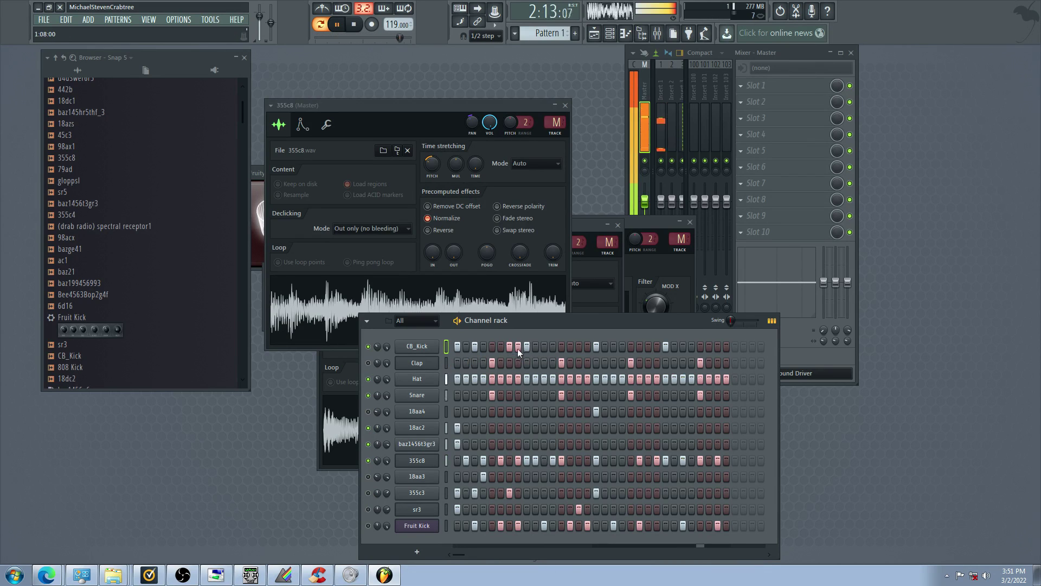
click(369, 427)
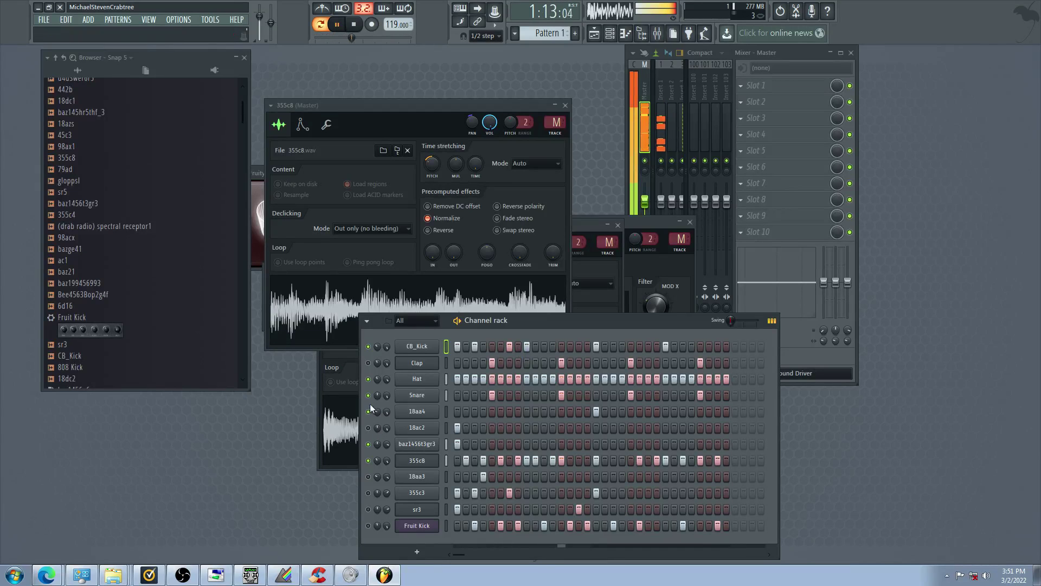
Raise the 355c8 sample pitch and reverse the sample, comparing it with Reverse off and keeping Normalize on
click(397, 461)
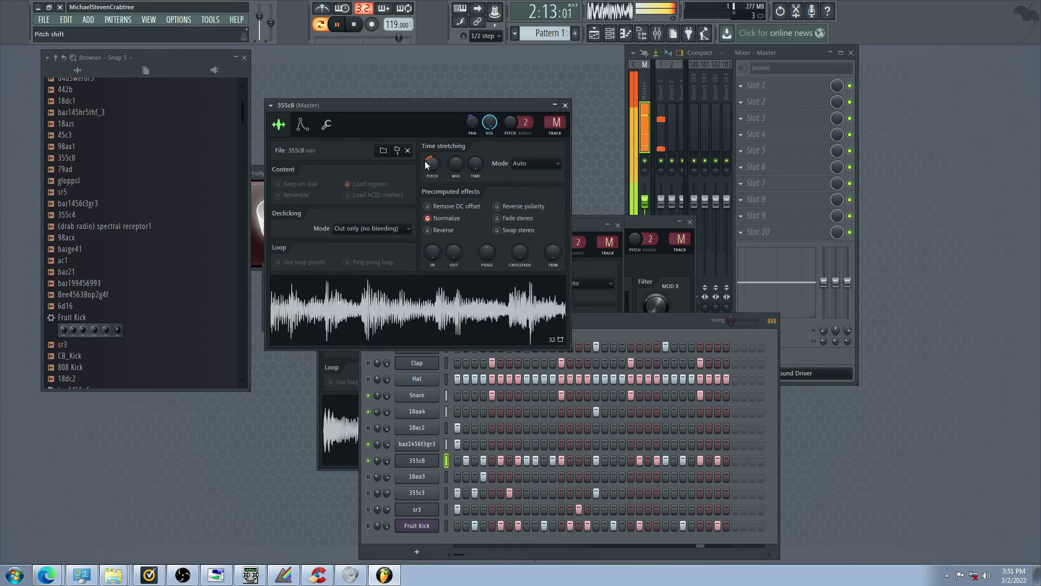
click(447, 215)
click(445, 215)
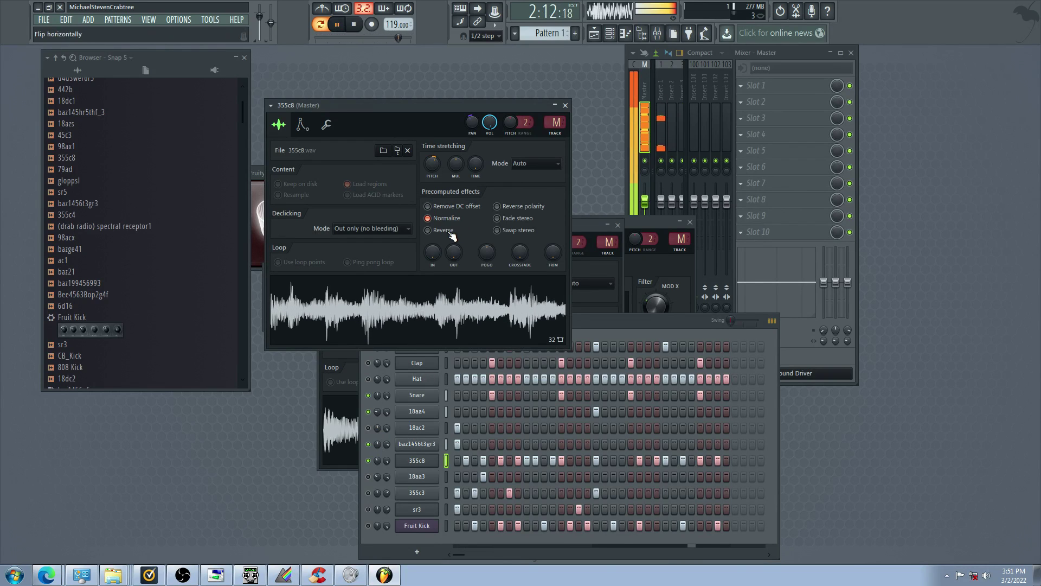
click(443, 230)
click(369, 499)
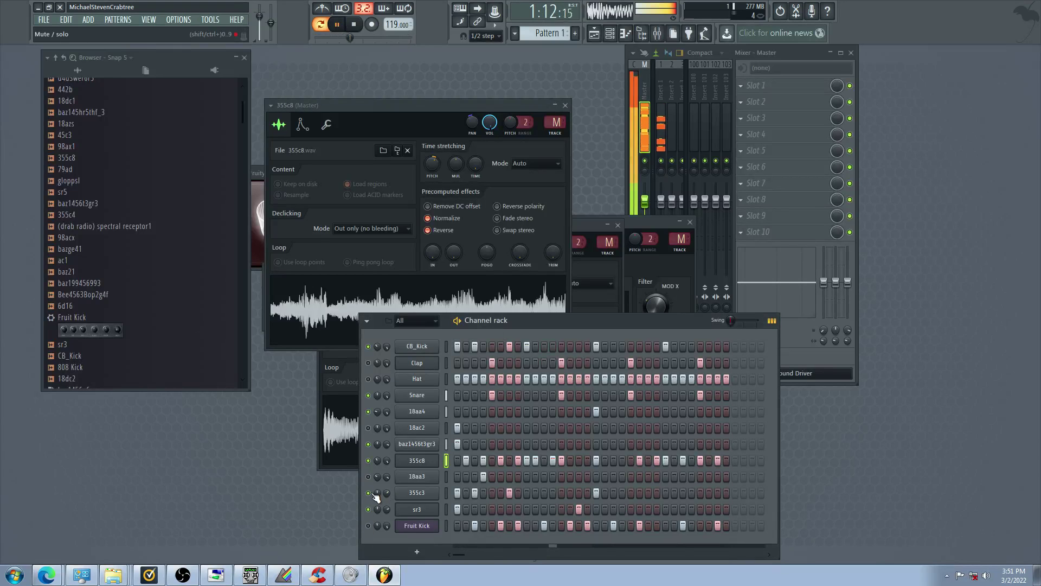
click(444, 230)
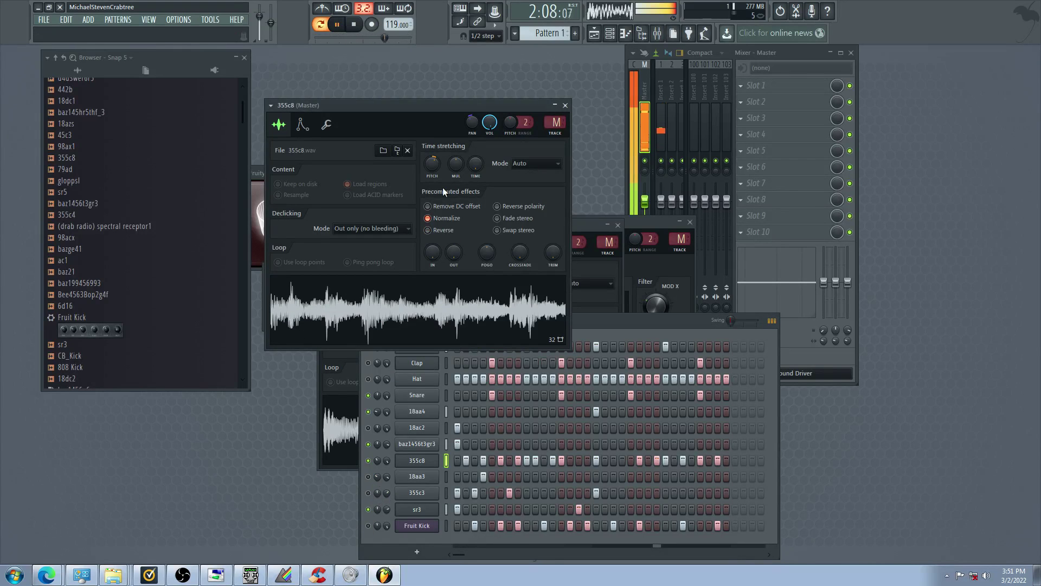
click(444, 230)
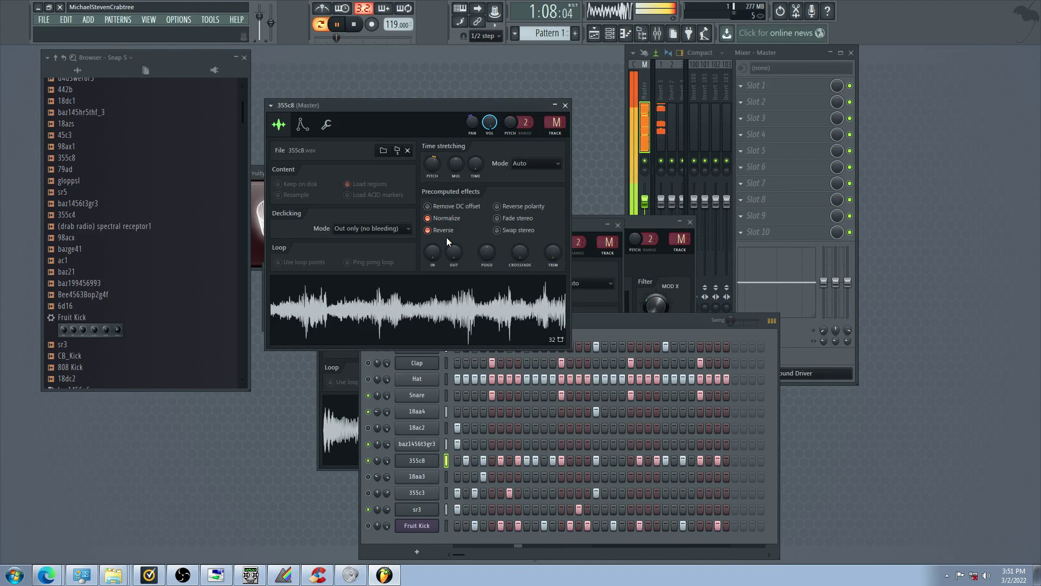
Mute baz1456t3gr3, sr3 and 355c3, and clear the 355c8 notes from step 3 onward
click(368, 444)
click(369, 509)
click(369, 493)
click(484, 476)
drag(484, 461, 818, 481)
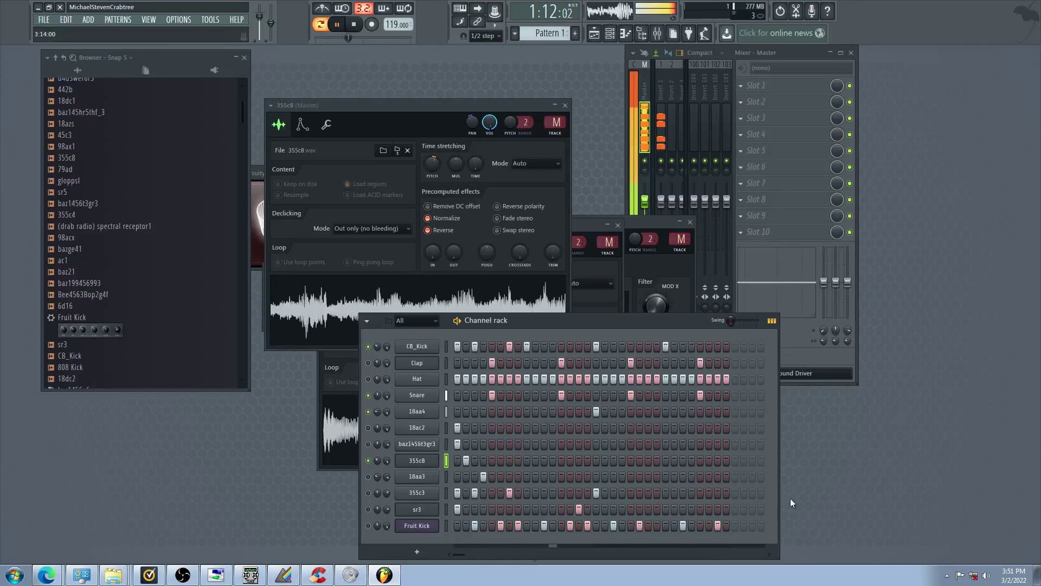
Unmute sr3 and move its first note from step 1 to step 2
click(368, 510)
click(467, 510)
right_click(460, 512)
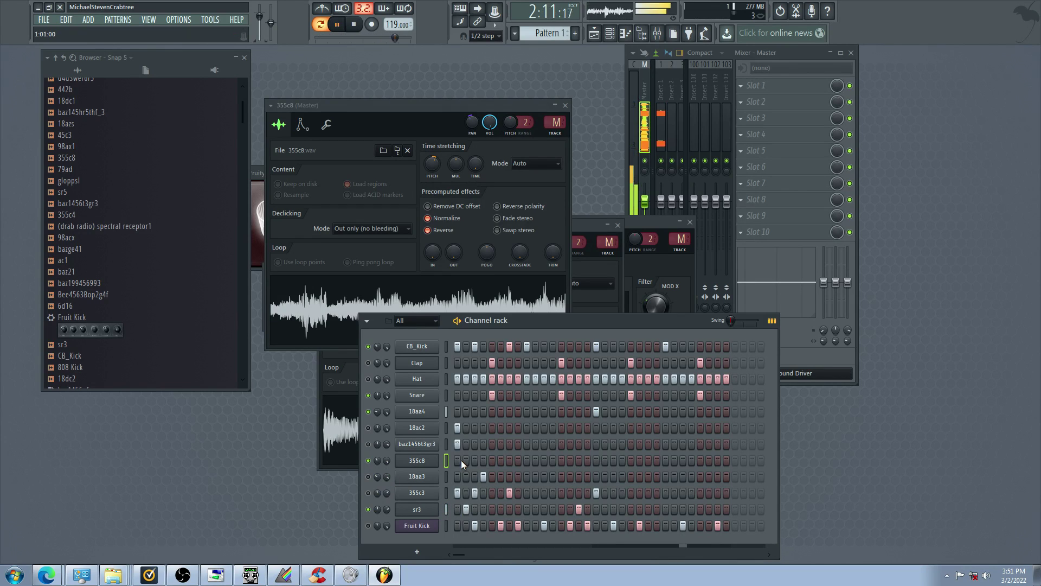
Raise the 355c8 sample pitch further, turn off Reverse, and place its single note on step 1
click(419, 461)
click(422, 461)
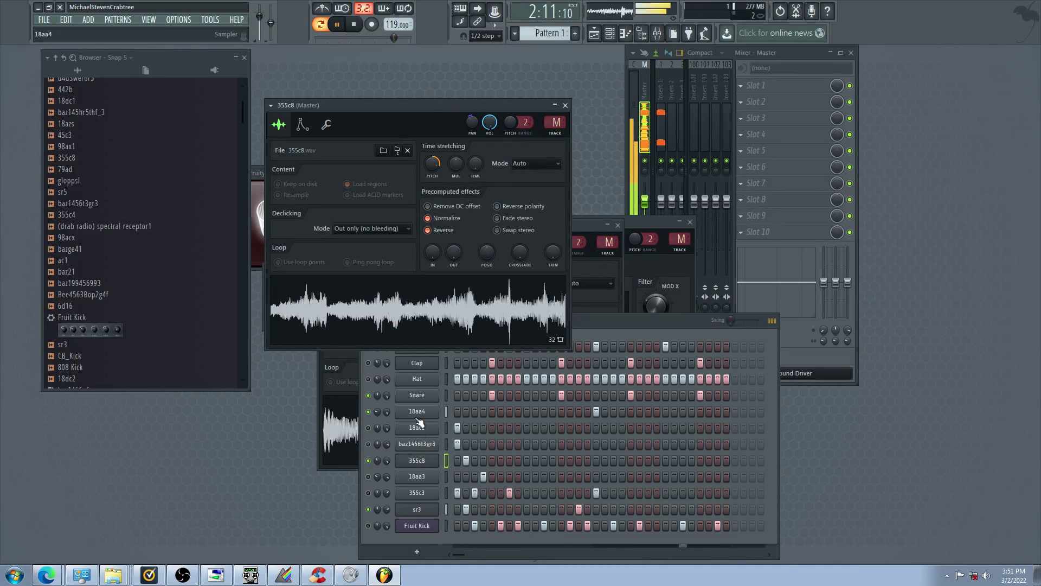
click(442, 238)
click(471, 461)
click(459, 460)
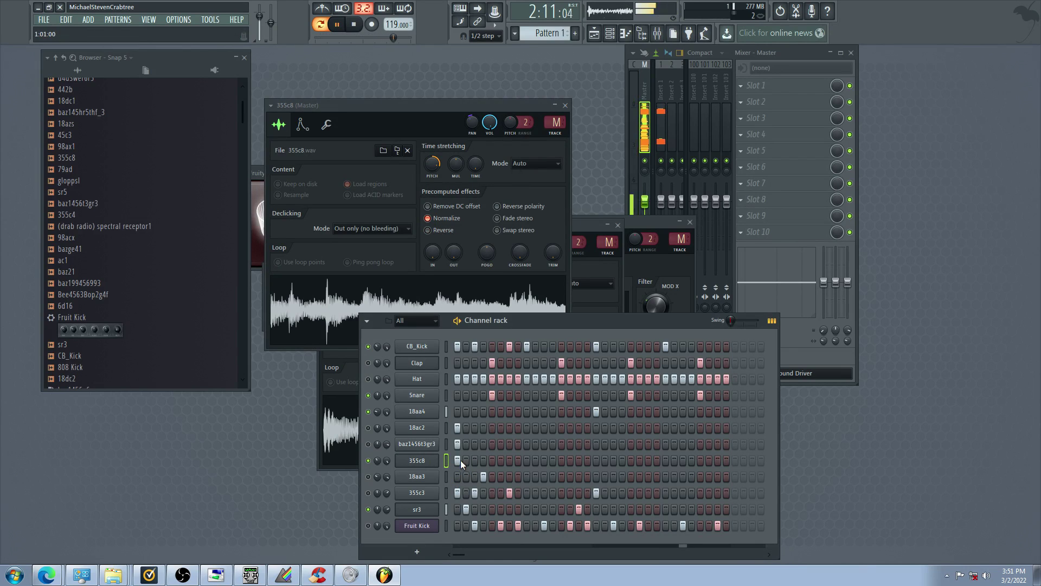
Mute sr3 and unmute 18ac2, baz1456t3gr3, Hat and Clap
click(371, 428)
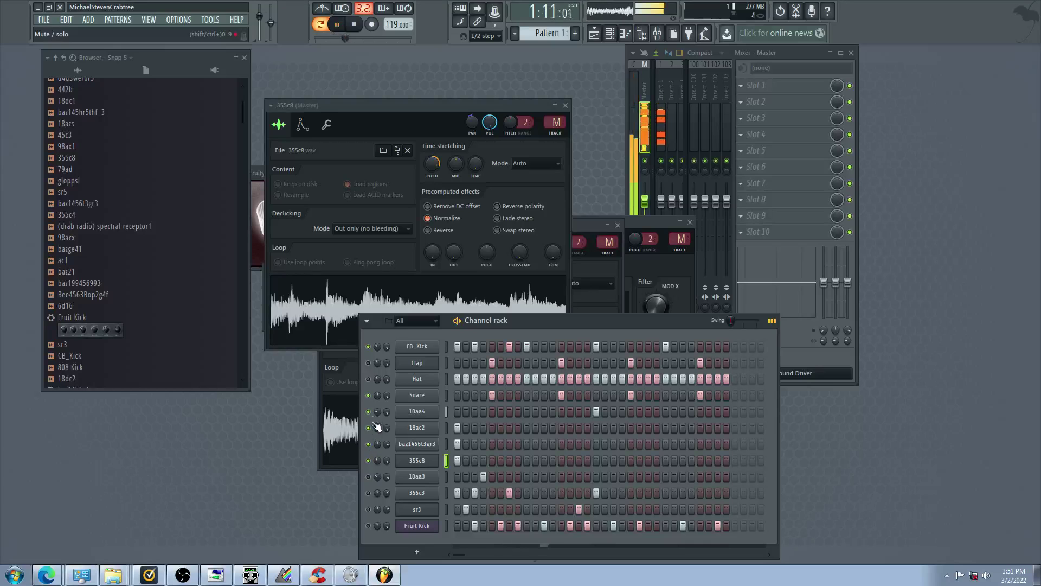
click(371, 380)
click(370, 364)
Move the CB_Kick note from step 3 to step 4 and add one on step 8, keeping notes on steps 7 and 9
right_click(477, 347)
click(484, 348)
click(509, 346)
click(527, 346)
click(509, 346)
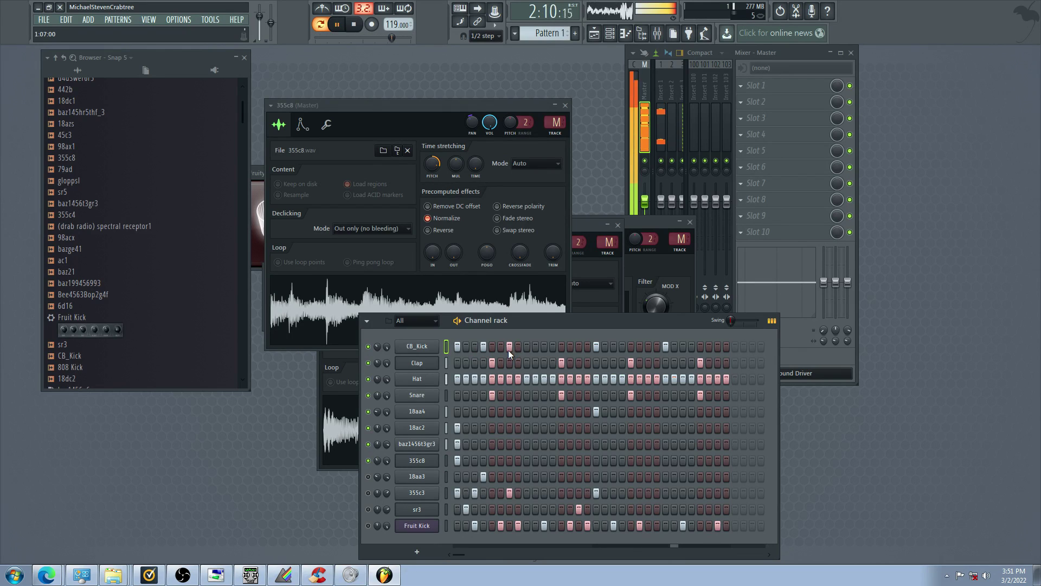
click(516, 347)
click(527, 348)
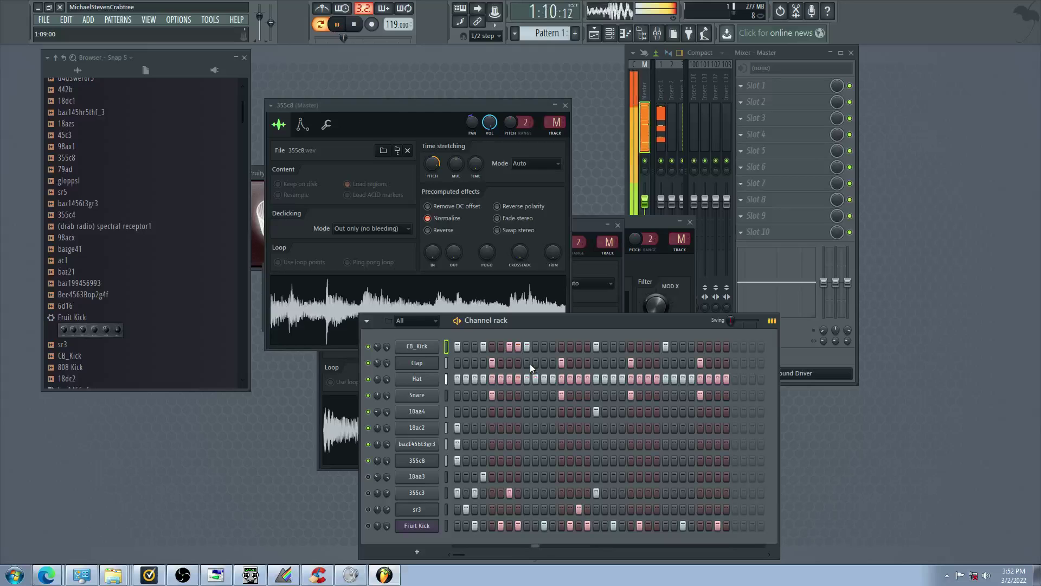
Unmute 355c3, sr3 and Fruit Kick, and mute 355c8 and baz1456t3gr3
click(368, 493)
click(369, 460)
click(368, 444)
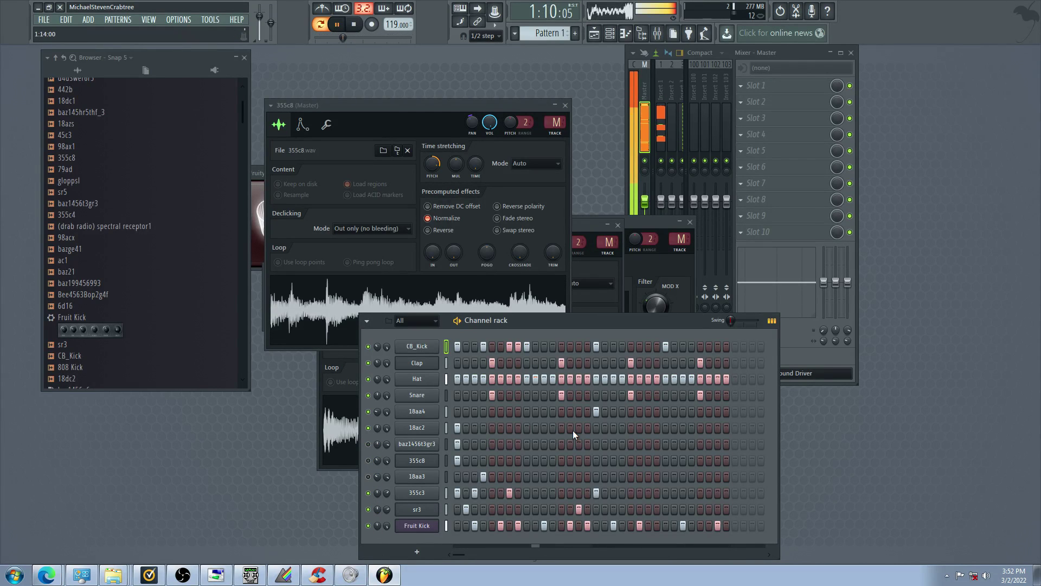
Audition 18aa3 briefly, and mute 18ac2, 355c3, Fruit Kick and sr3
click(369, 428)
click(369, 477)
click(368, 492)
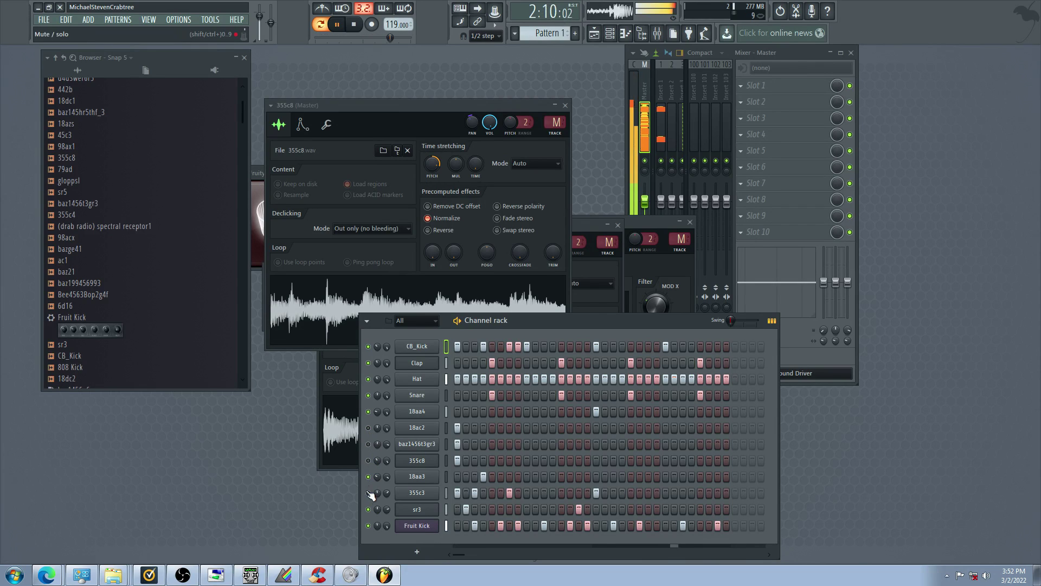
click(368, 476)
click(368, 525)
click(368, 509)
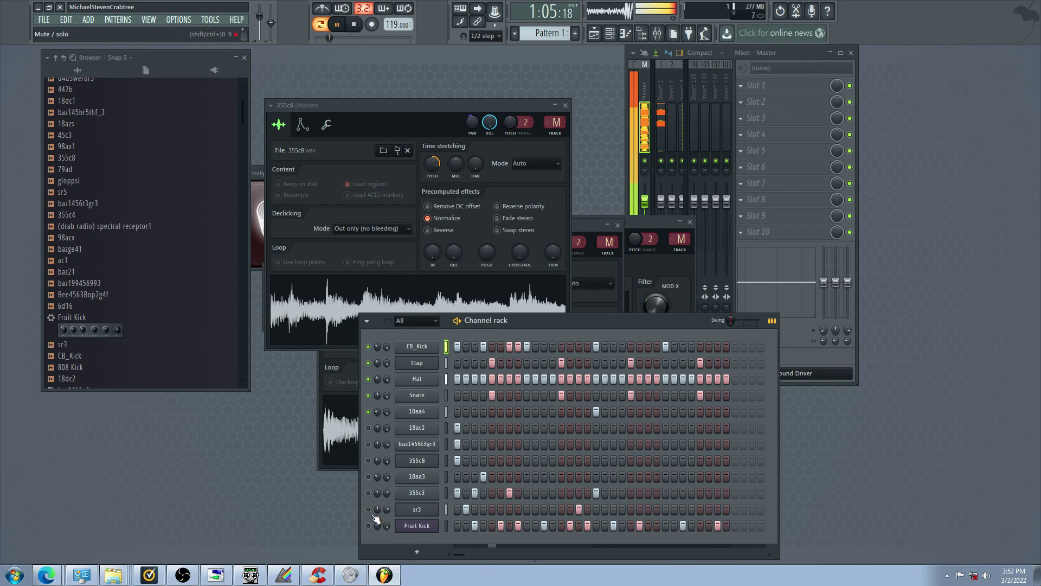
Remove the CB_Kick note on step 8 and add notes on steps 12 and 15
click(527, 347)
click(553, 346)
click(586, 348)
click(579, 347)
click(588, 347)
click(368, 445)
click(369, 462)
right_click(595, 413)
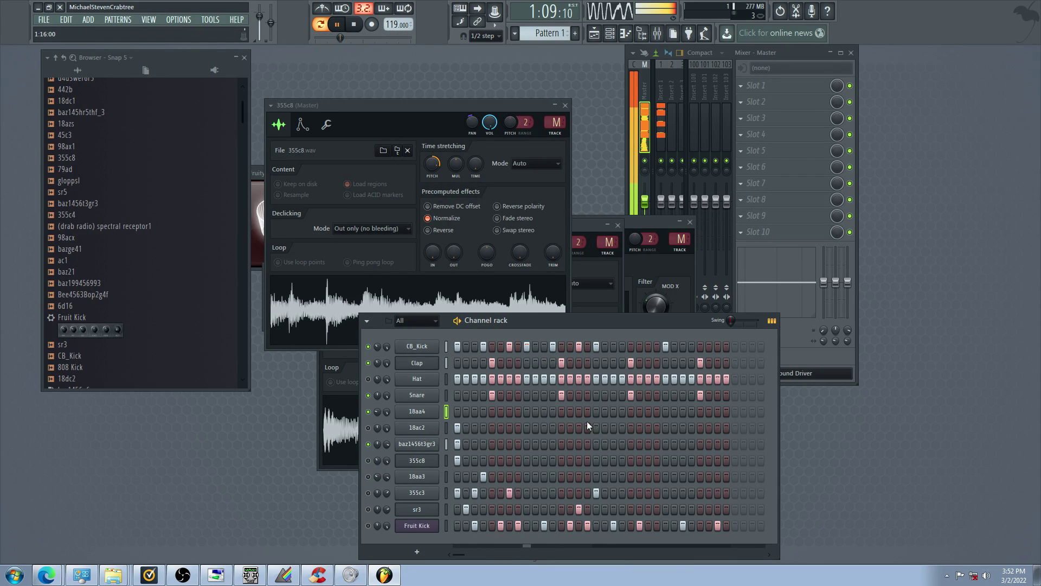
Unmute 18aa3, 355c3 and sr3, and open the 18aa3 sample settings
click(368, 526)
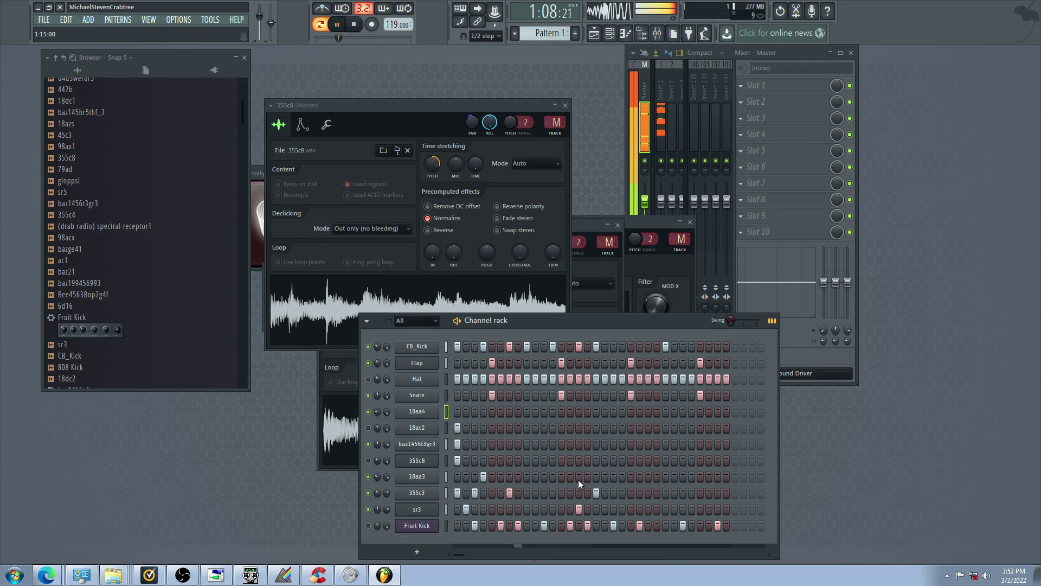
click(417, 476)
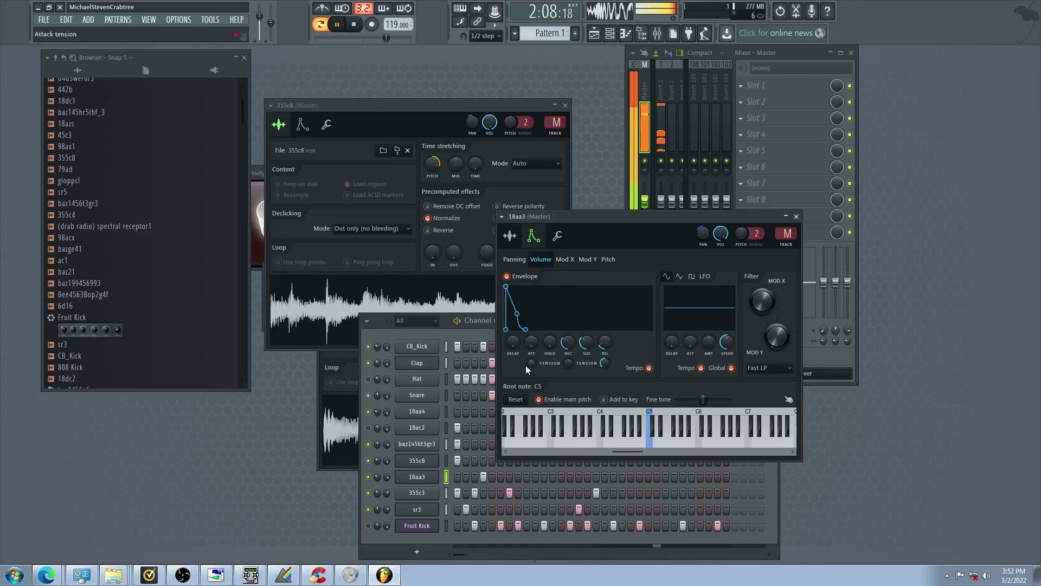
click(510, 236)
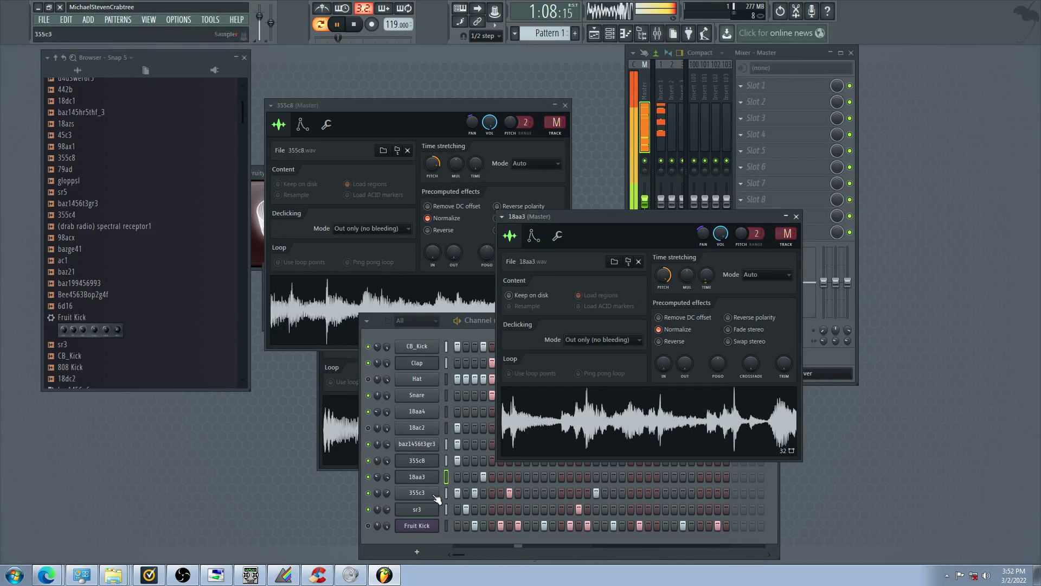
Mute baz1456t3gr3, 355c8, 355c3, sr3 and Fruit Kick, leaving 18aa3 unmuted
click(367, 517)
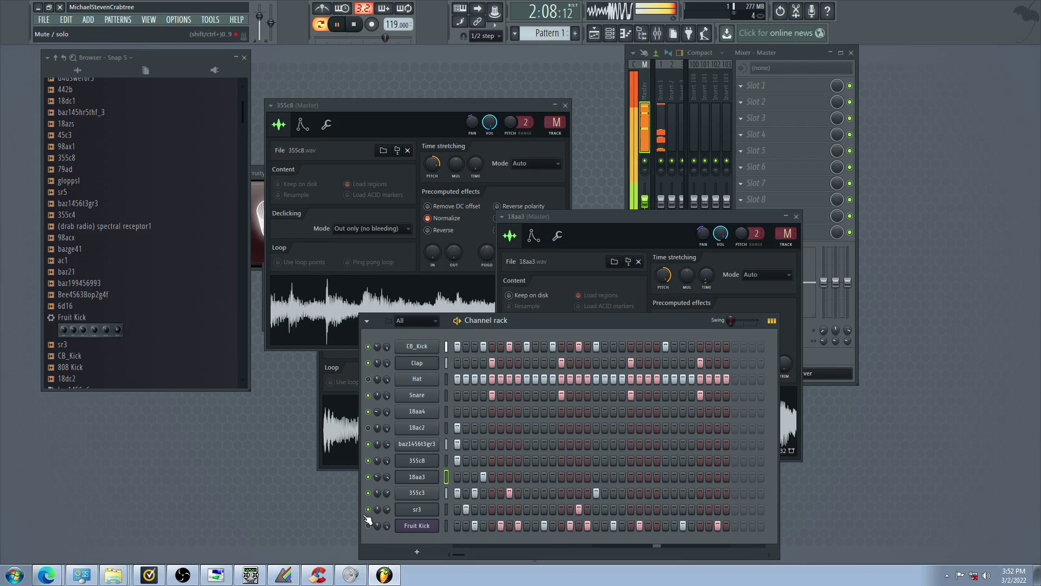
click(369, 525)
click(369, 461)
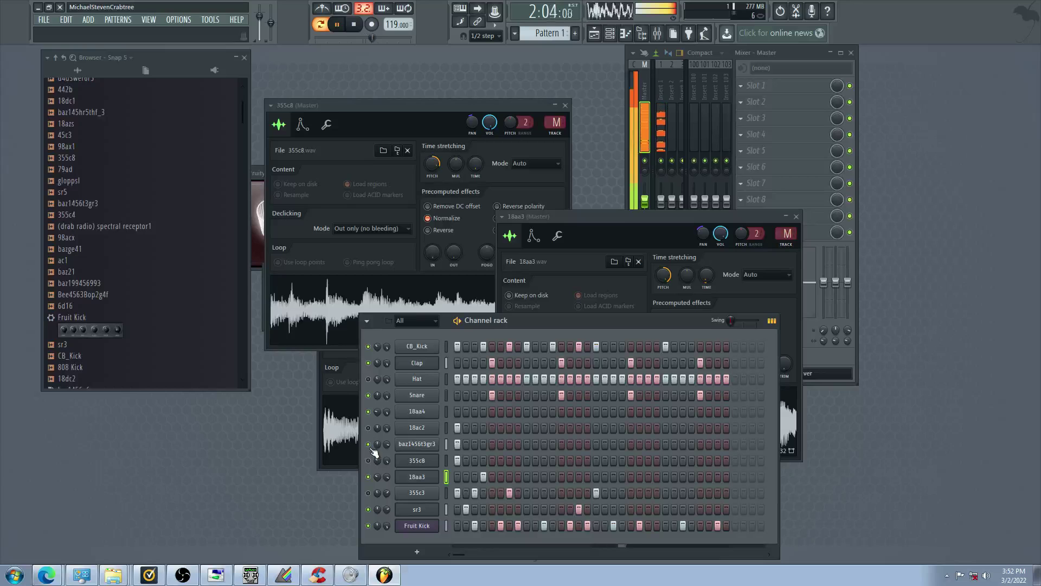
click(368, 525)
Lower the time-stretching pitch of the 18aa3 sample and open its miscellaneous functions
click(424, 478)
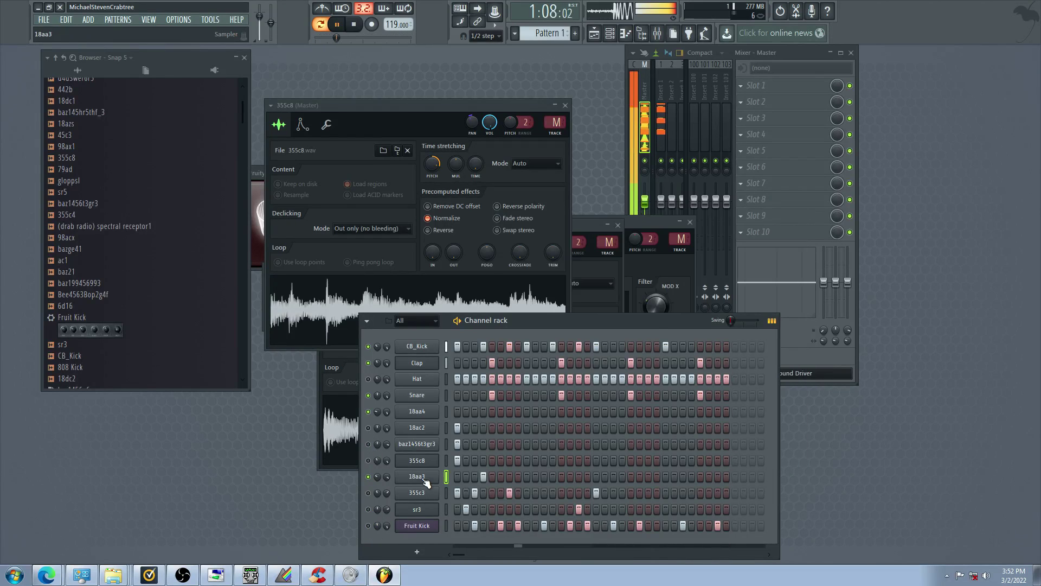
click(424, 478)
mouse_move(655, 279)
mouse_down()
mouse_move(656, 268)
mouse_move(663, 285)
mouse_up()
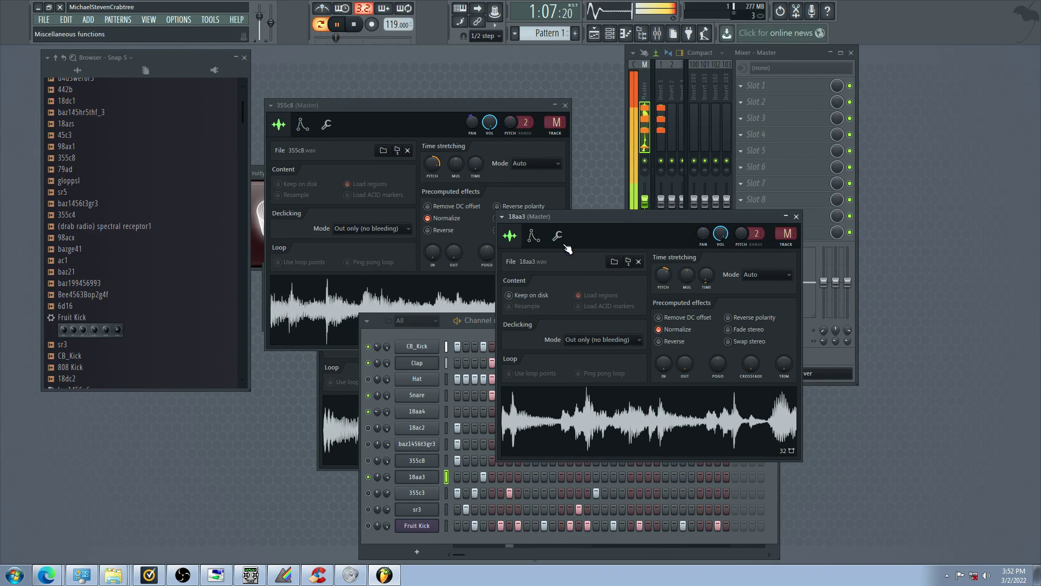
click(558, 235)
Unmute Hat and move the CB_Kick note from step 4 to step 3
click(372, 385)
right_click(485, 348)
click(473, 350)
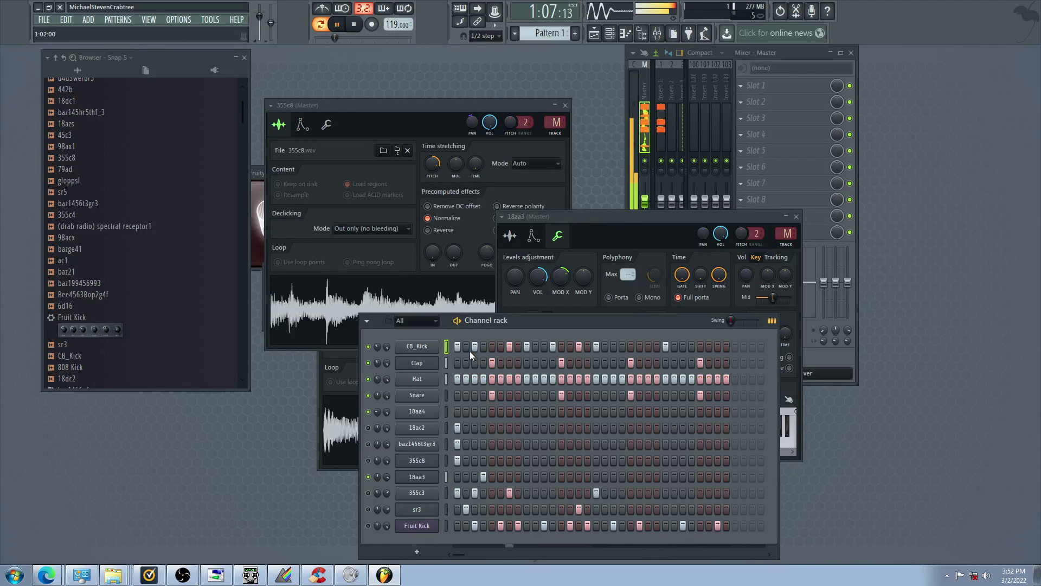
Move the CB_Kick note on step 12 to step 11 and add notes on steps 2, 20, 22 to 24 and 31
click(413, 349)
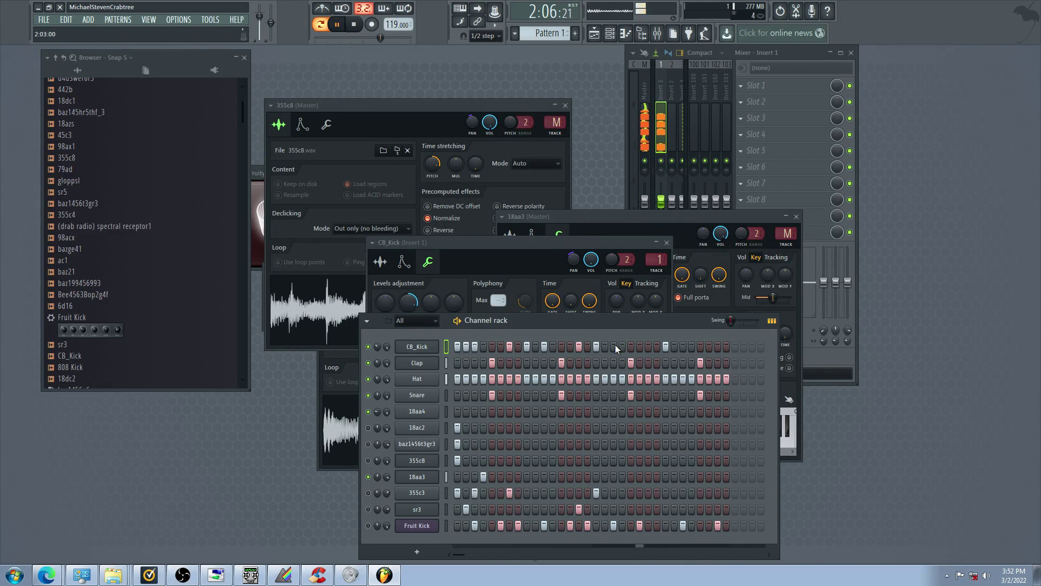
drag(623, 351, 654, 354)
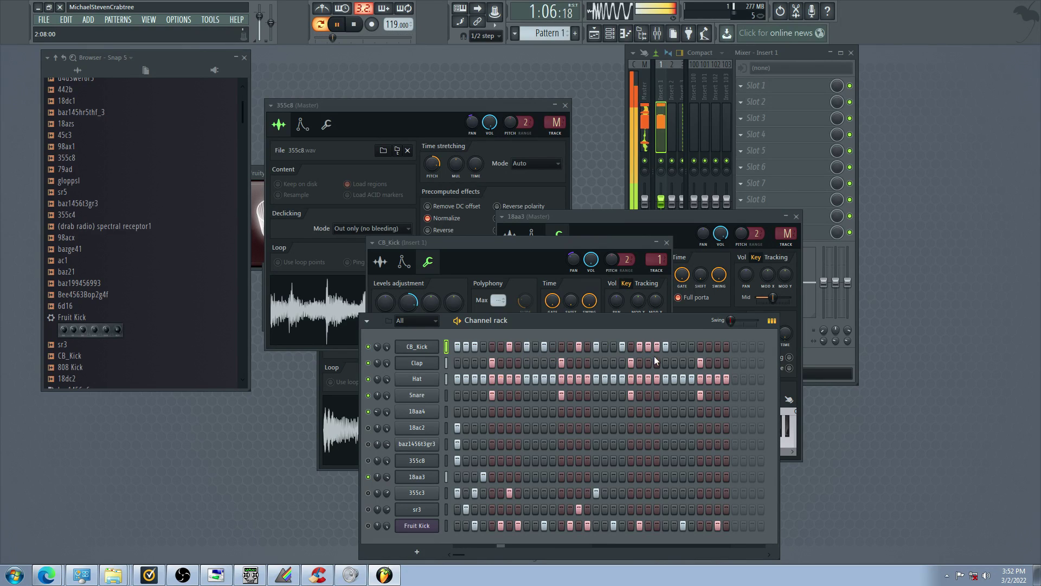
click(717, 346)
Audition 355c8, baz1456t3gr3 and 18ac2 in turn, mute them along with 18aa3, and delete the 355c8 note on step 1
click(369, 461)
click(369, 477)
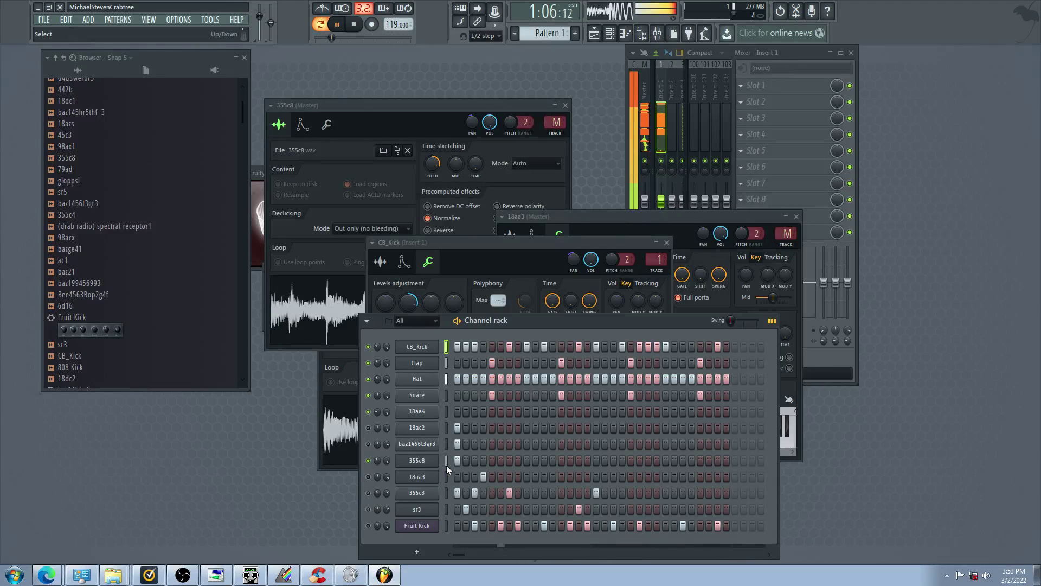
click(369, 461)
click(368, 444)
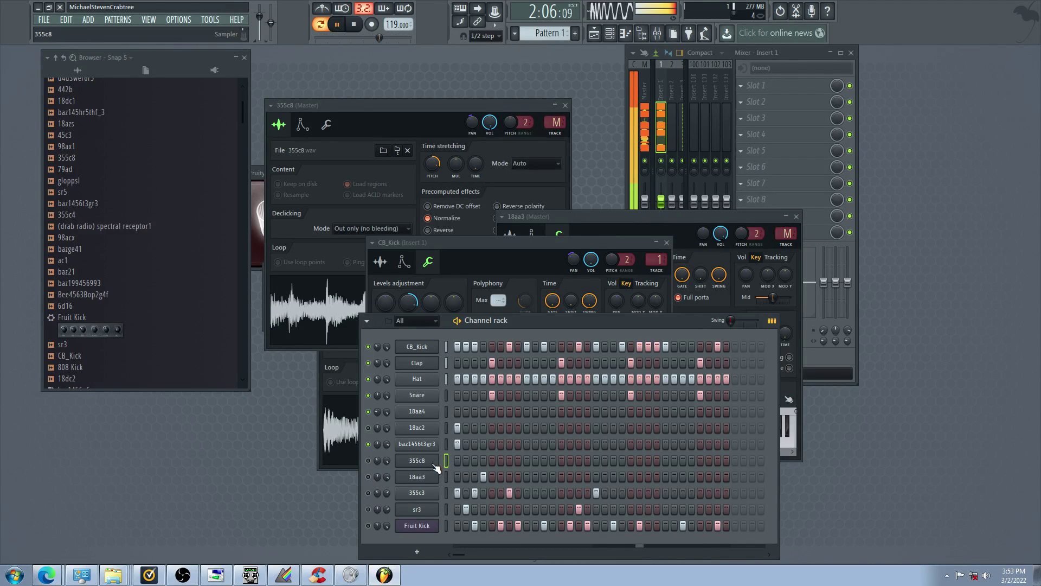
click(428, 446)
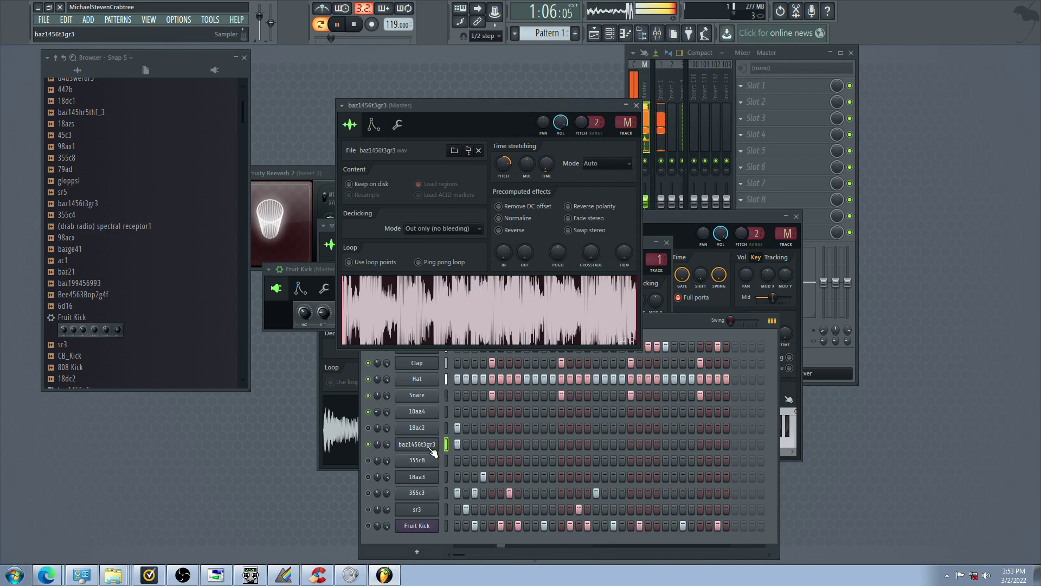
click(368, 428)
click(368, 444)
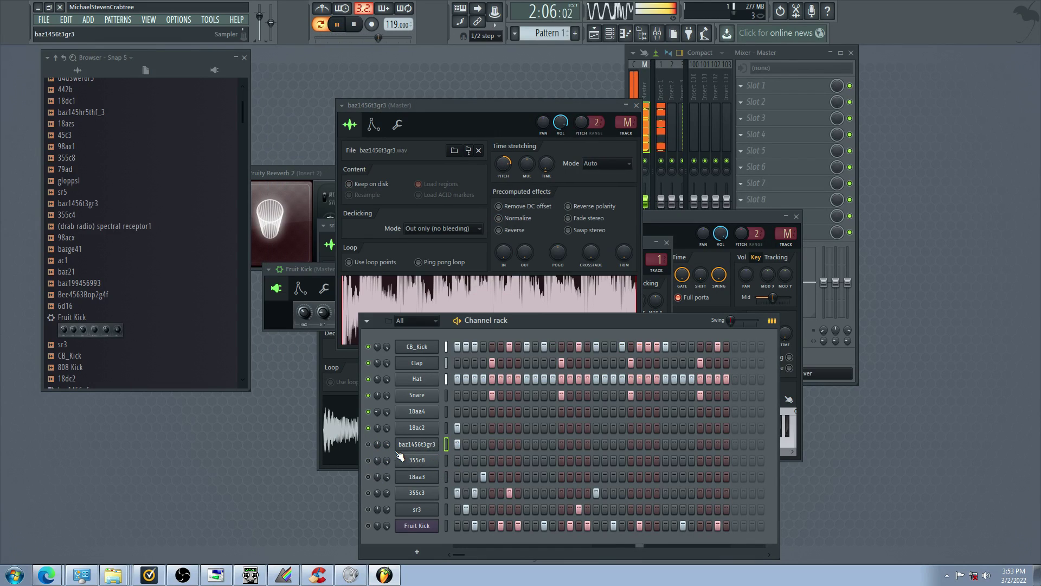
click(369, 428)
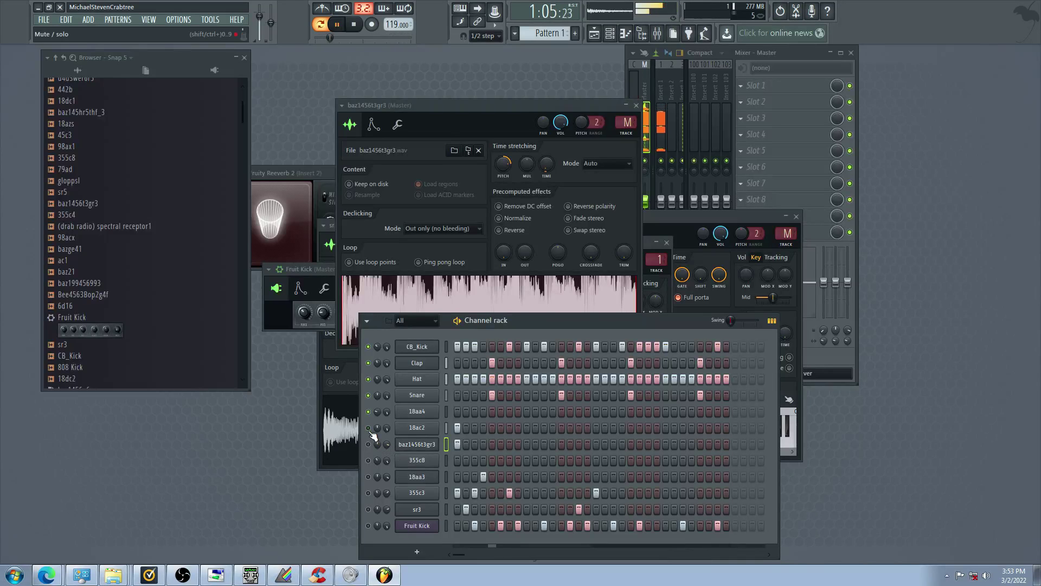
Raise the attack of the 18ac2 volume envelope
click(417, 428)
click(508, 188)
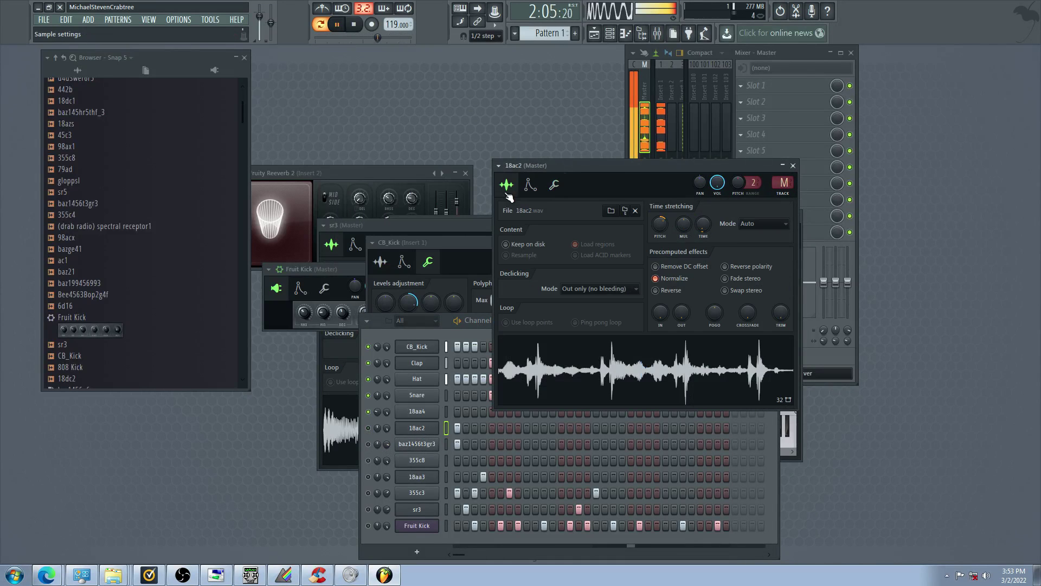
click(531, 185)
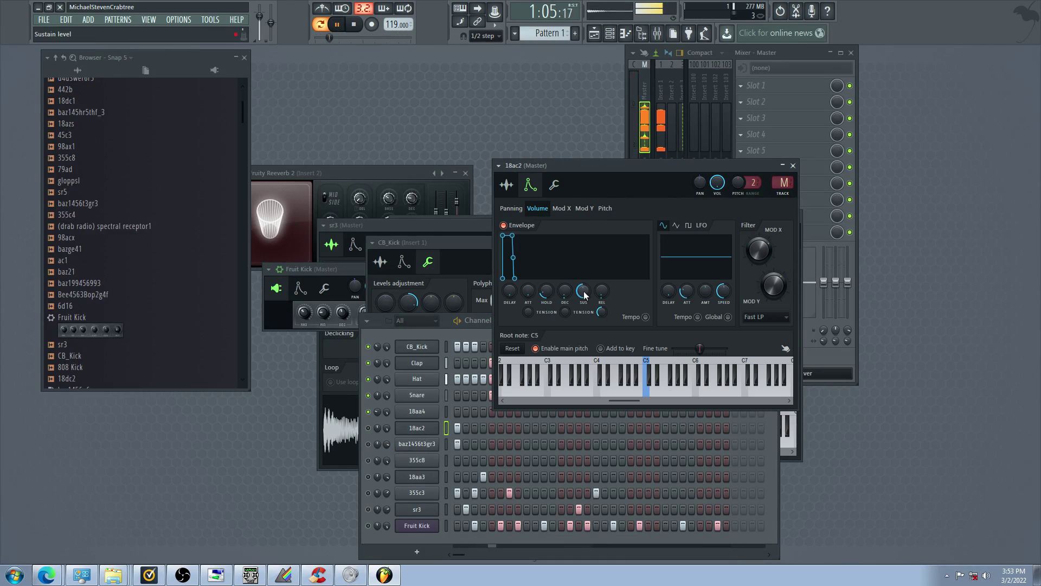
drag(528, 291, 529, 278)
Delete the baz1456t3gr3 note on step 1, and switch the unmuted channel from baz1456t3gr3 to 18ac2
click(369, 445)
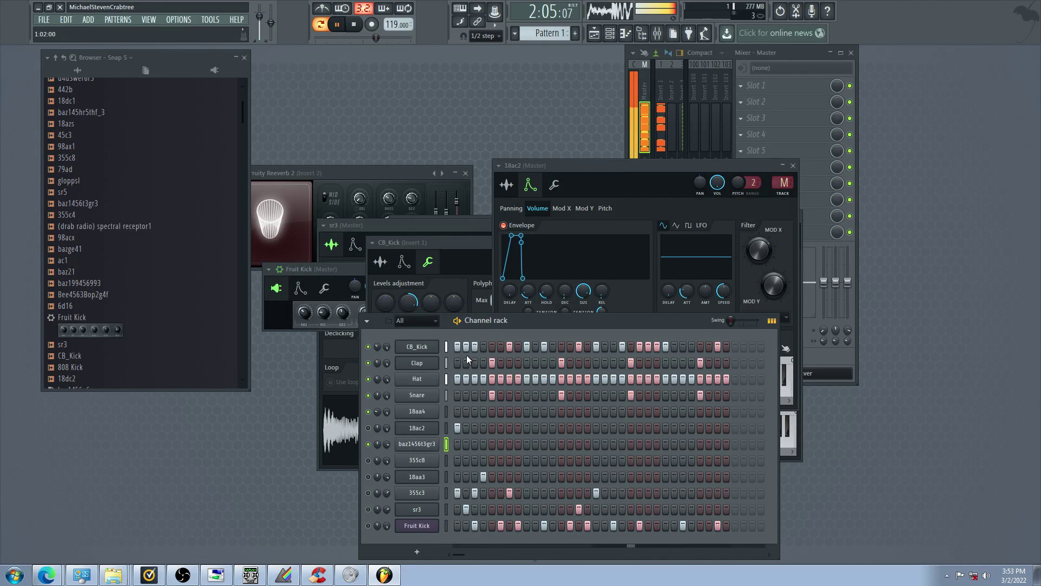
click(368, 429)
click(369, 444)
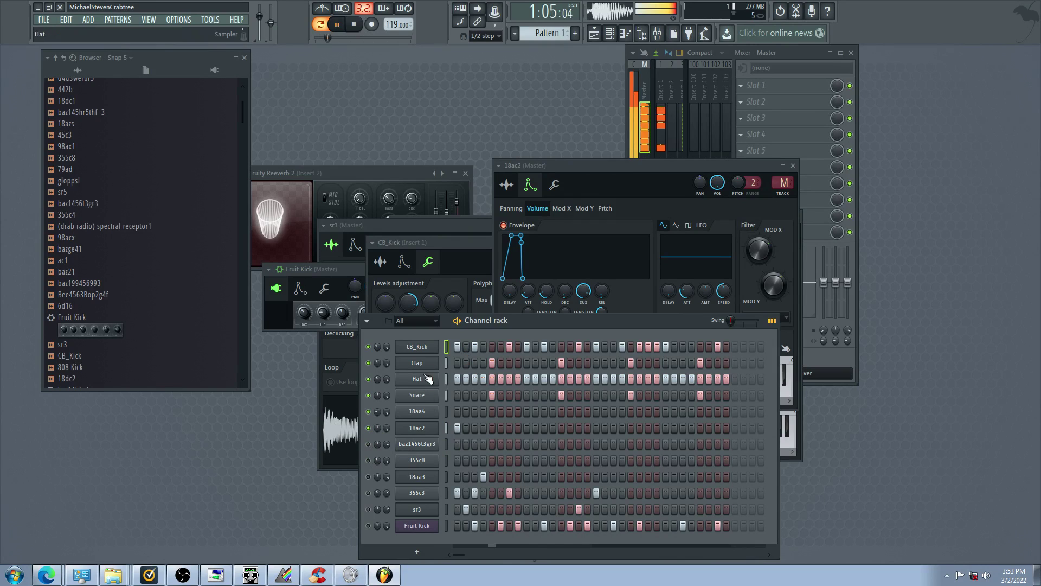
Replace the CB_Kick note on step 2 with one on step 32, and move the unmuted sr3 channel's note from step 2 to step 1
right_click(466, 350)
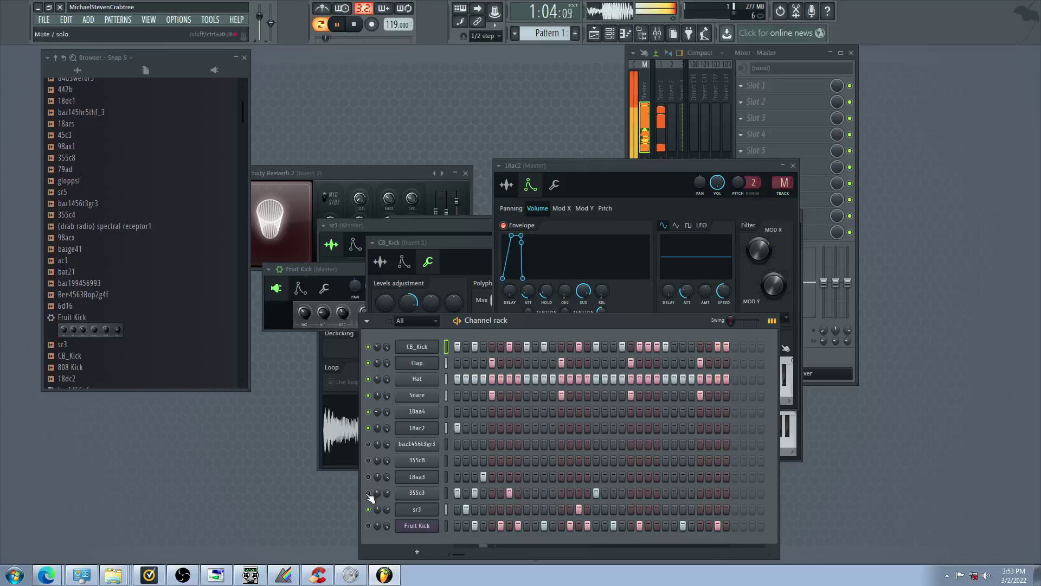
click(457, 509)
click(369, 525)
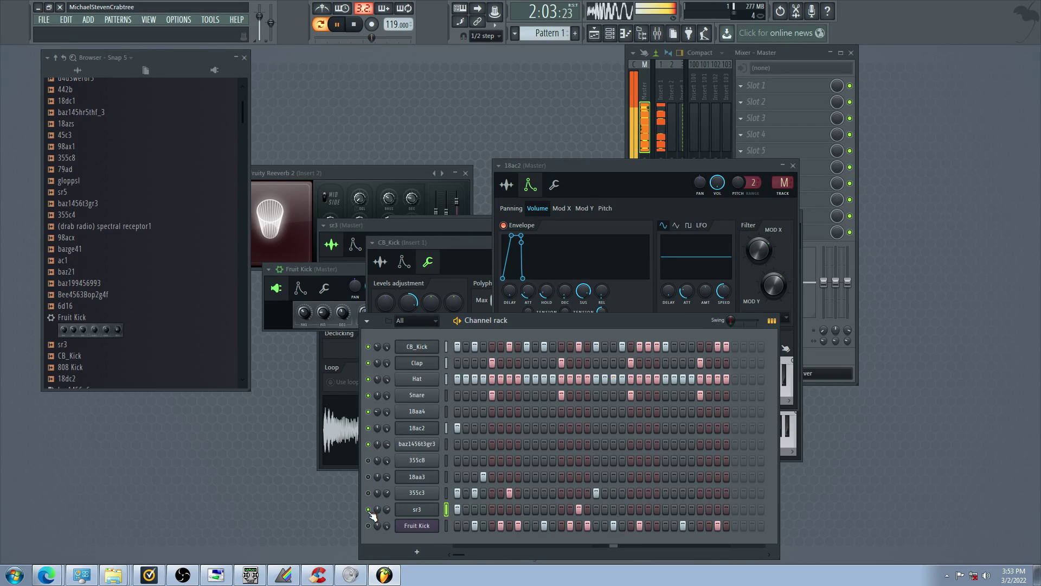
Raise the sr3 sample pitch to +231 cents and open its miscellaneous functions
click(416, 509)
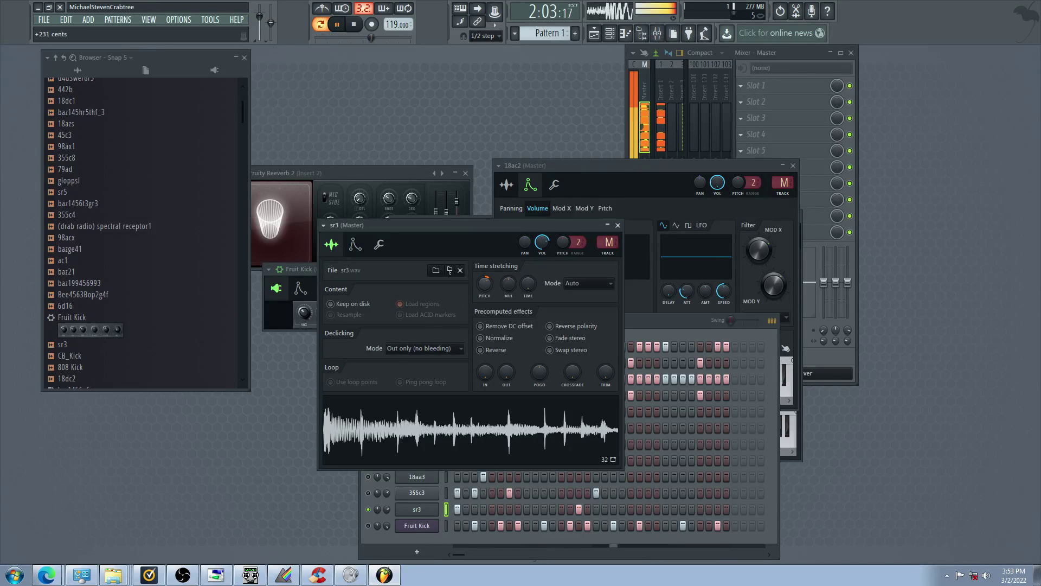
click(379, 245)
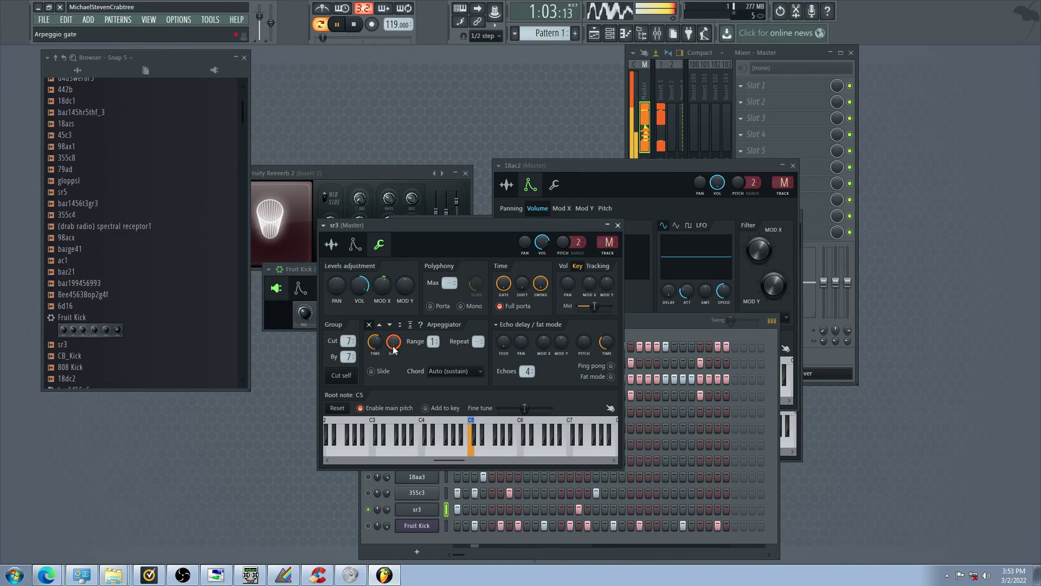
Audition 355c3 and Fruit Kick, mute them with 18ac2 and baz1456t3gr3, and leave 355c8 and sr3 unmuted
click(368, 509)
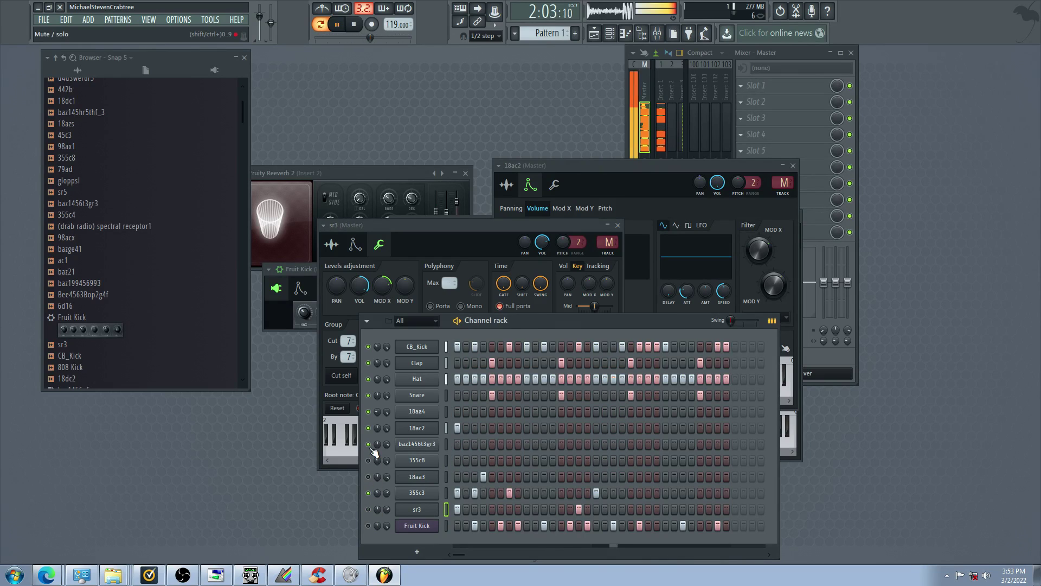
click(369, 428)
click(368, 526)
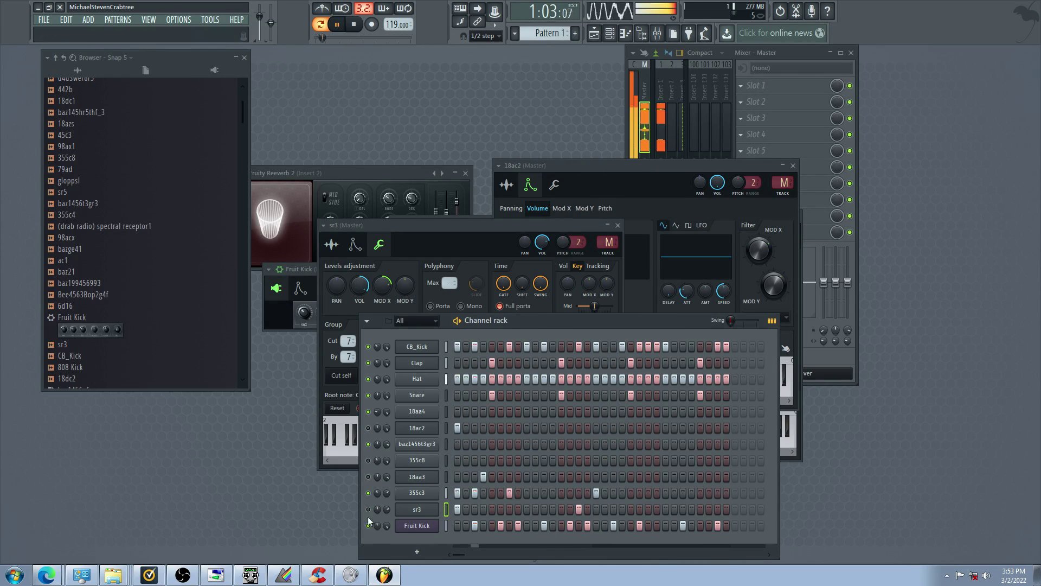
click(368, 461)
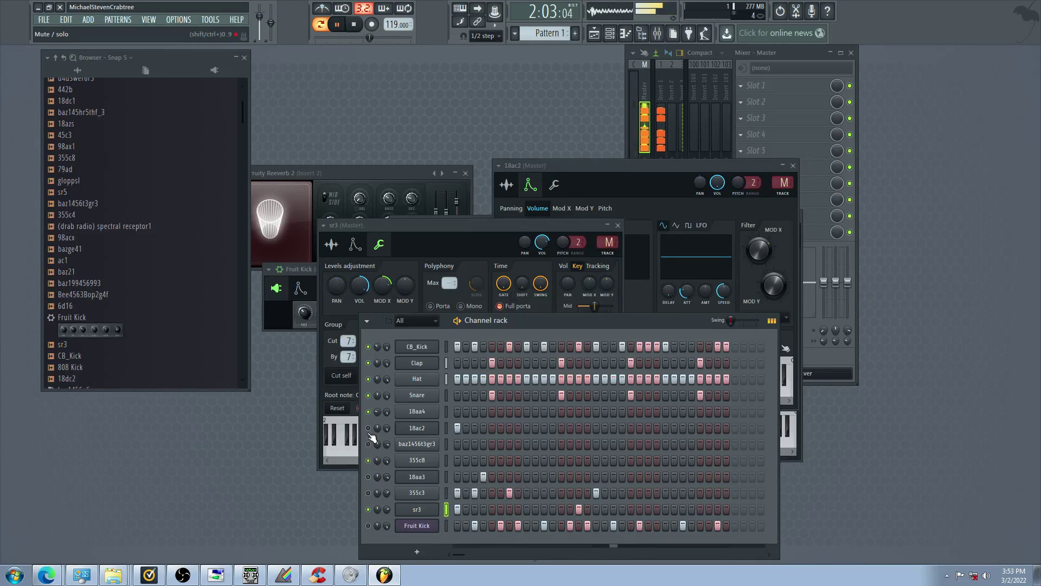
Mute CB_Kick and Hat, and delete the 18ac2 note on step 1
click(369, 348)
click(369, 363)
click(369, 379)
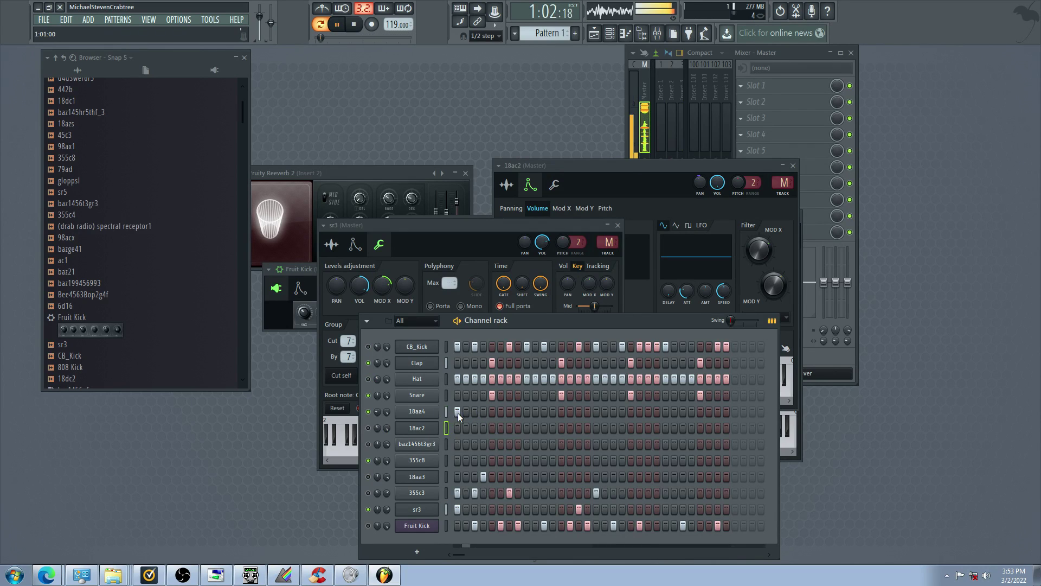
Audition 18aa3, mute it and sr3, and leave 355c8, 355c3 and Fruit Kick unmuted
drag(362, 459, 367, 464)
click(374, 465)
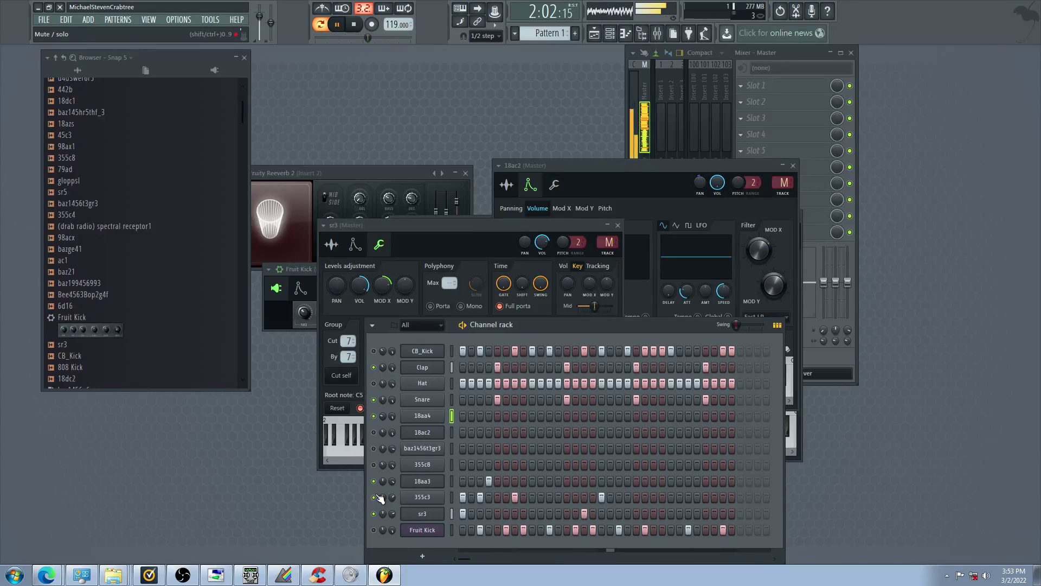
click(374, 497)
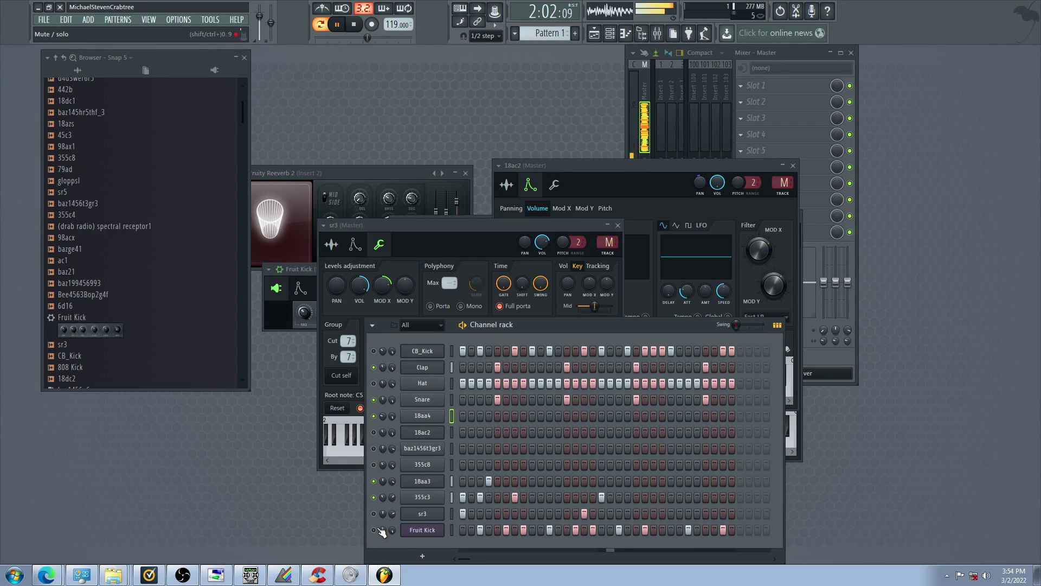
drag(378, 532, 379, 464)
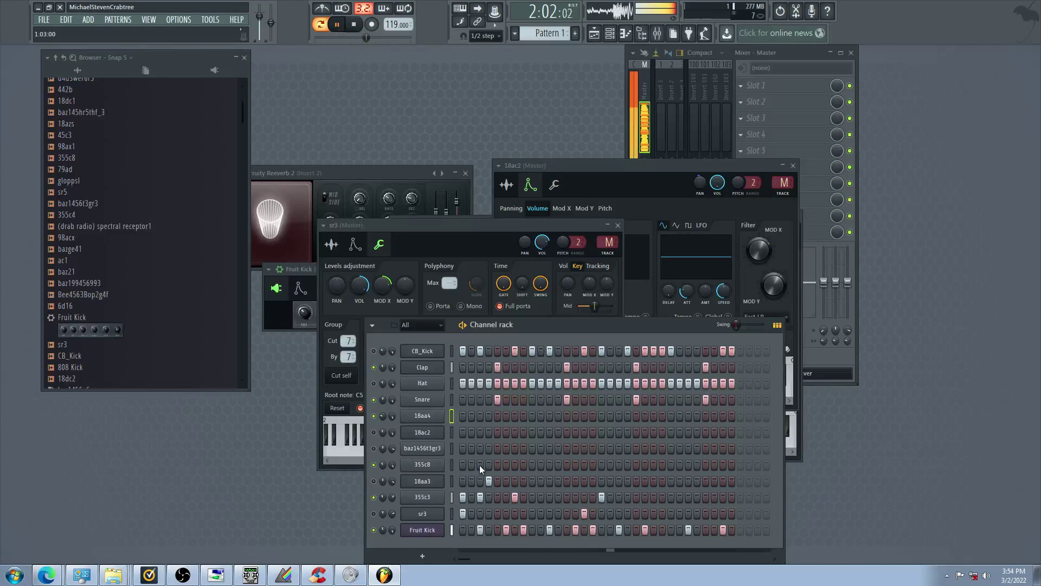
Try a run of 355c8 notes on steps 2 to 11, and erase them
drag(472, 464, 556, 480)
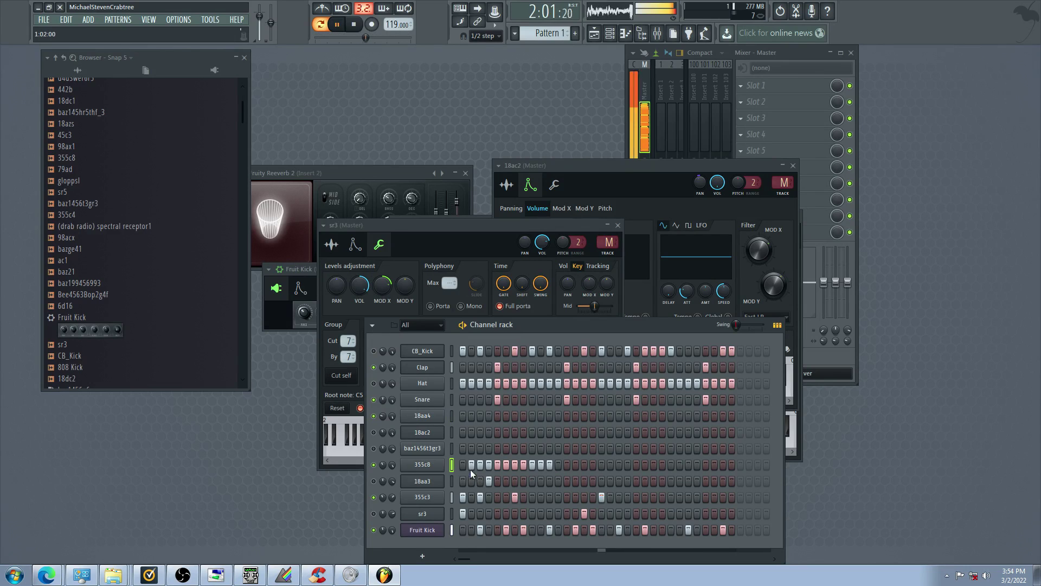
drag(471, 468, 551, 466)
Unmute 18ac2 and CB_Kick, trying and removing an 18ac2 note on step 1
click(373, 433)
click(461, 434)
right_click(462, 436)
click(374, 351)
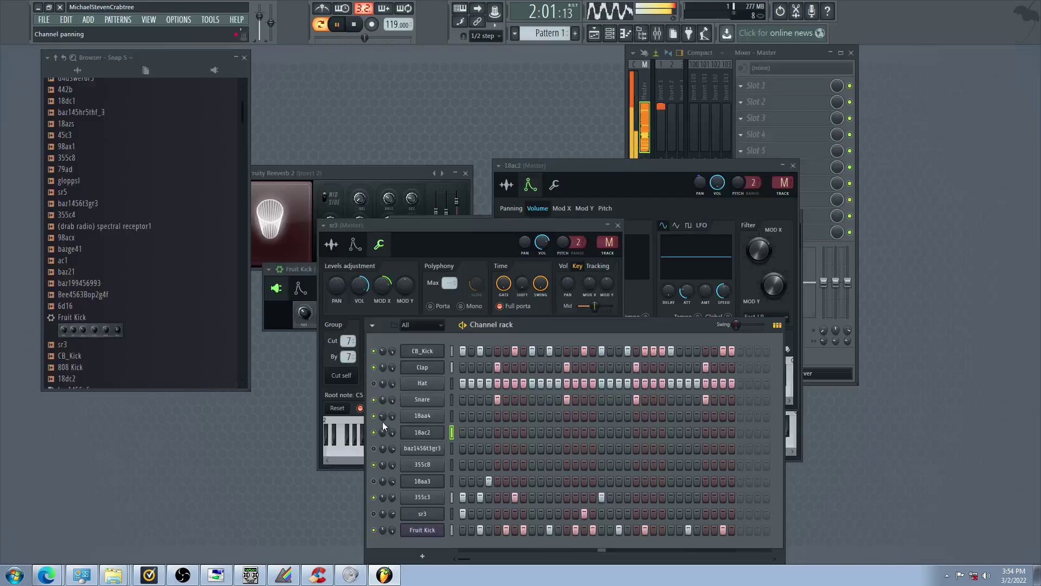
Load the spectral receptorc12 sample into the 18ac2 channel
right_click(425, 434)
click(451, 460)
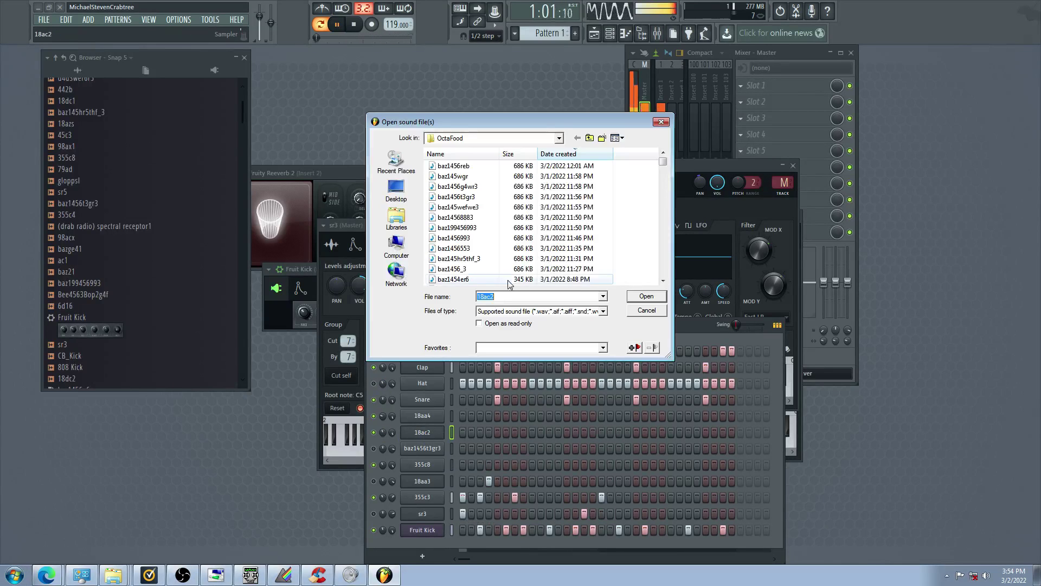
scroll(508, 265, down, 5)
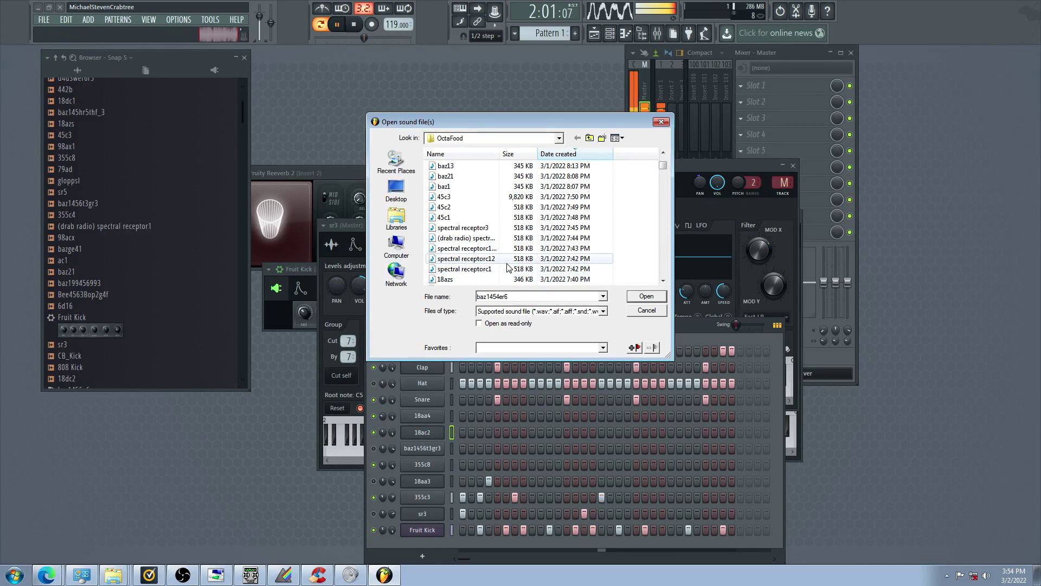
double_click(503, 259)
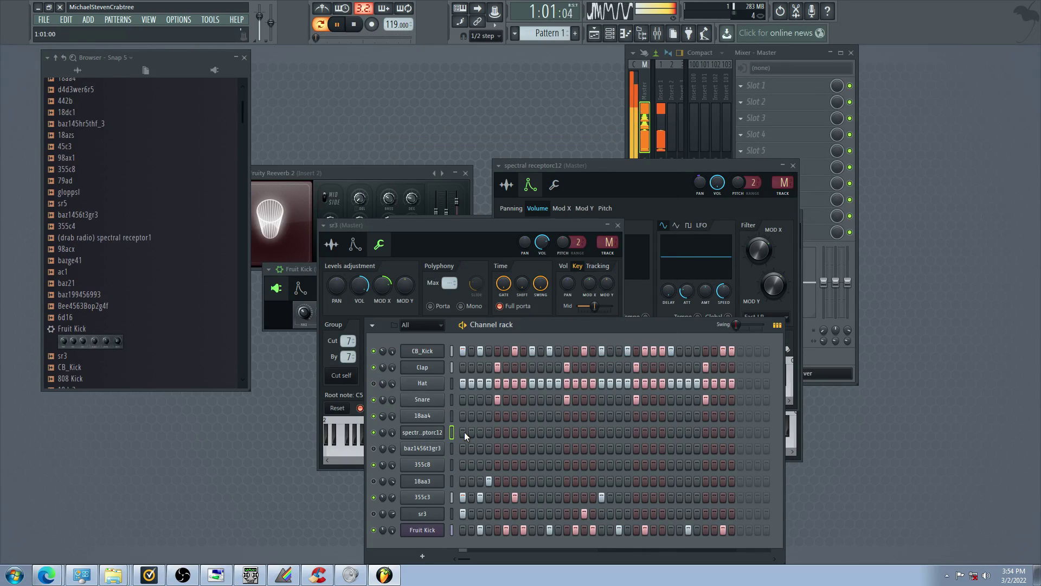
Mute Fruit Kick and CB_Kick, switch 355c3 off and back on, and remove the spectral receptorc12 note on step 1
click(374, 497)
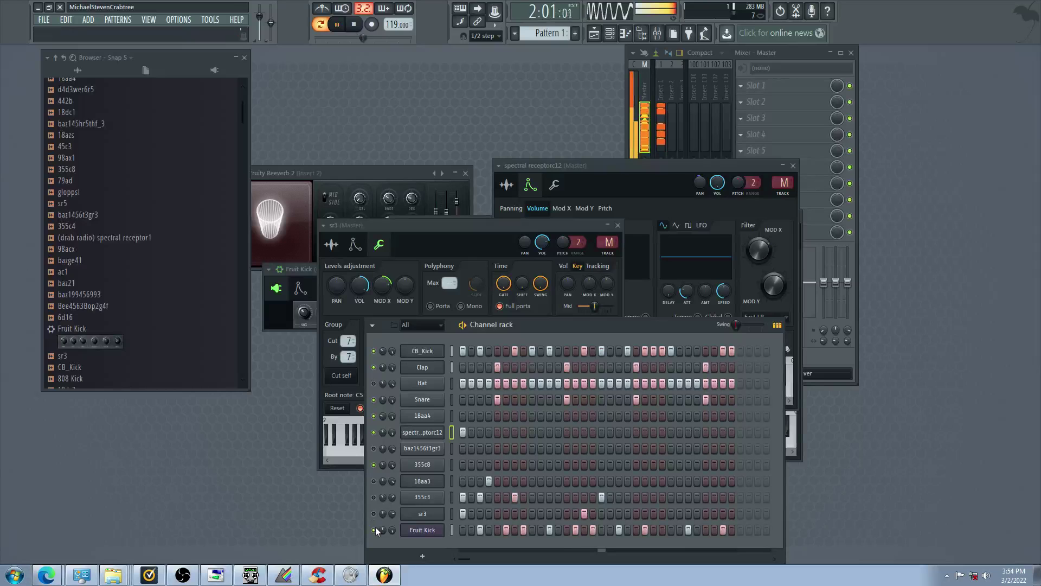
click(373, 530)
click(374, 351)
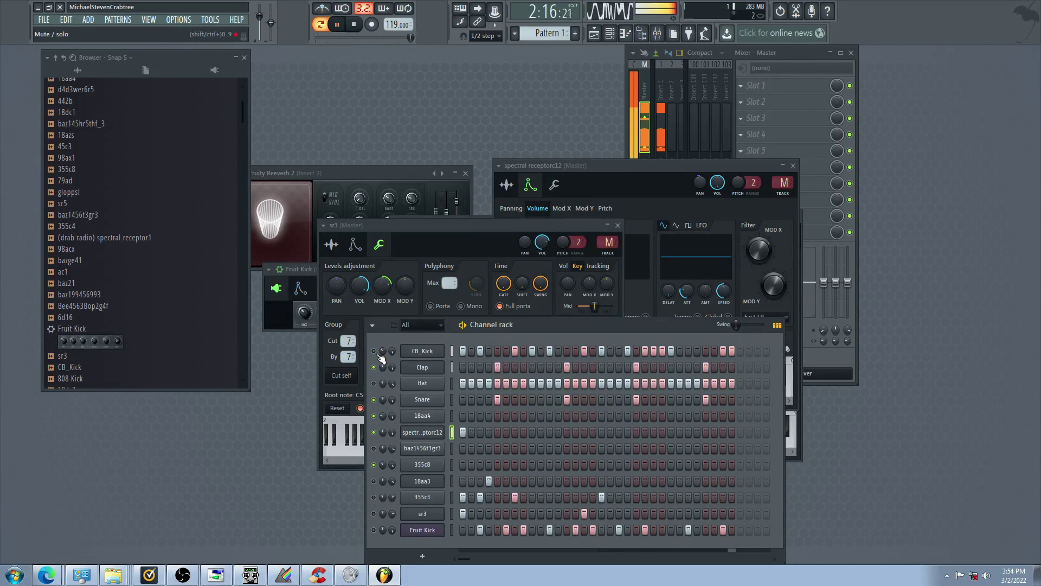
click(452, 448)
click(453, 433)
click(374, 497)
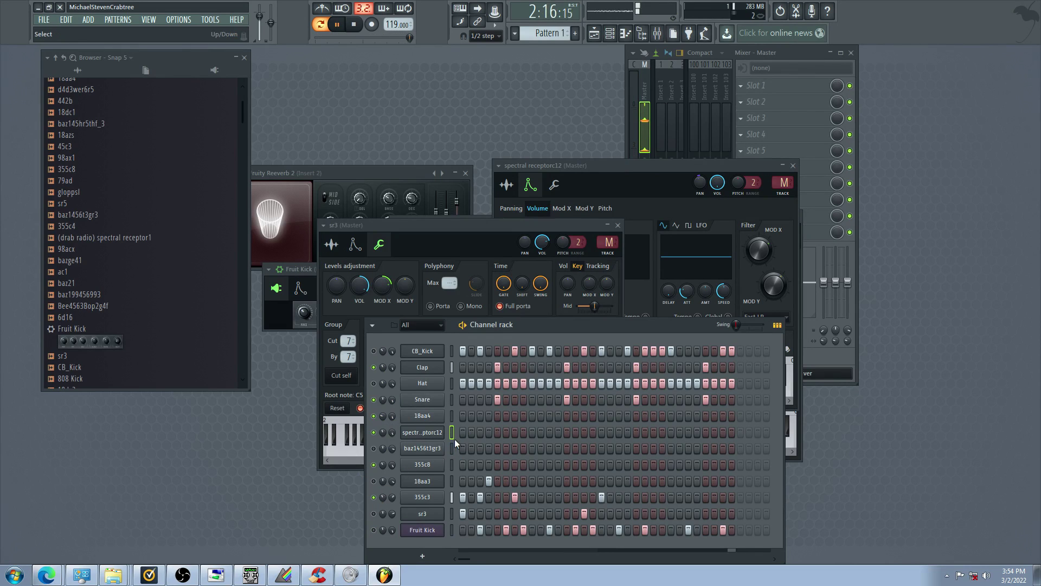
Lower the spectral receptorc12 channel's volume and adjust its sample's time-stretching pitch
click(438, 434)
click(437, 434)
drag(717, 183, 717, 201)
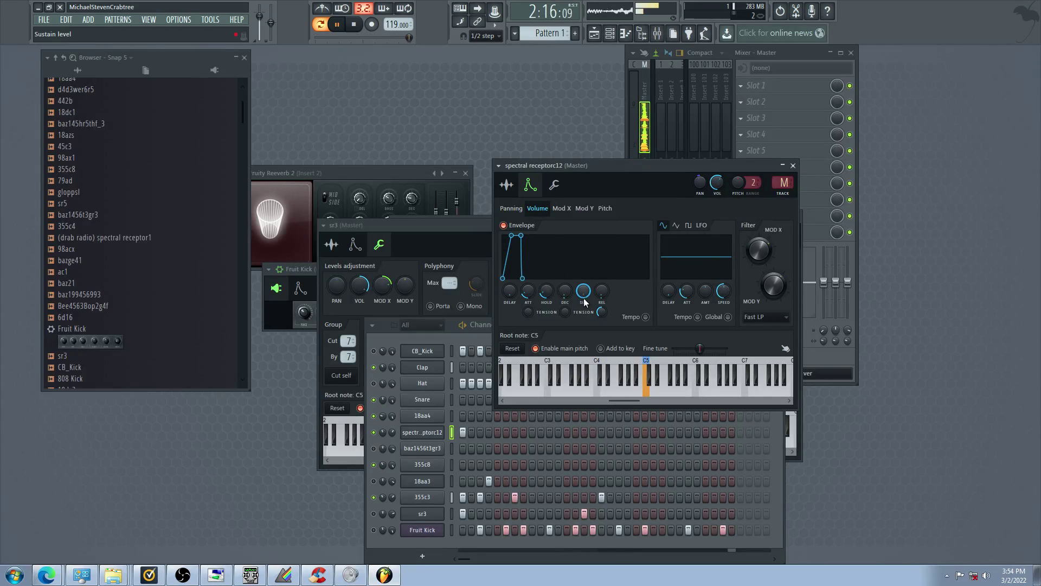
click(553, 185)
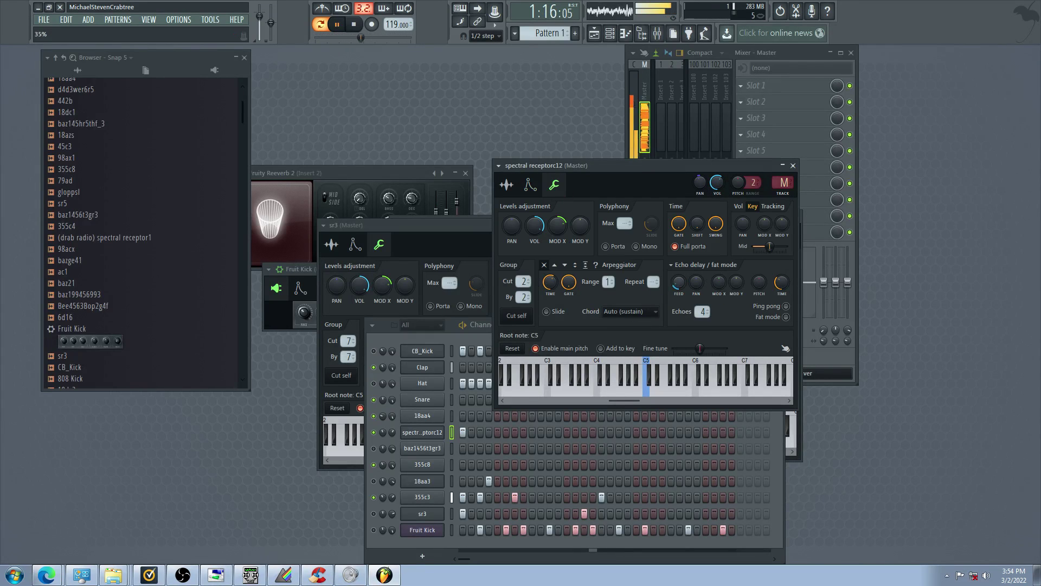
click(507, 185)
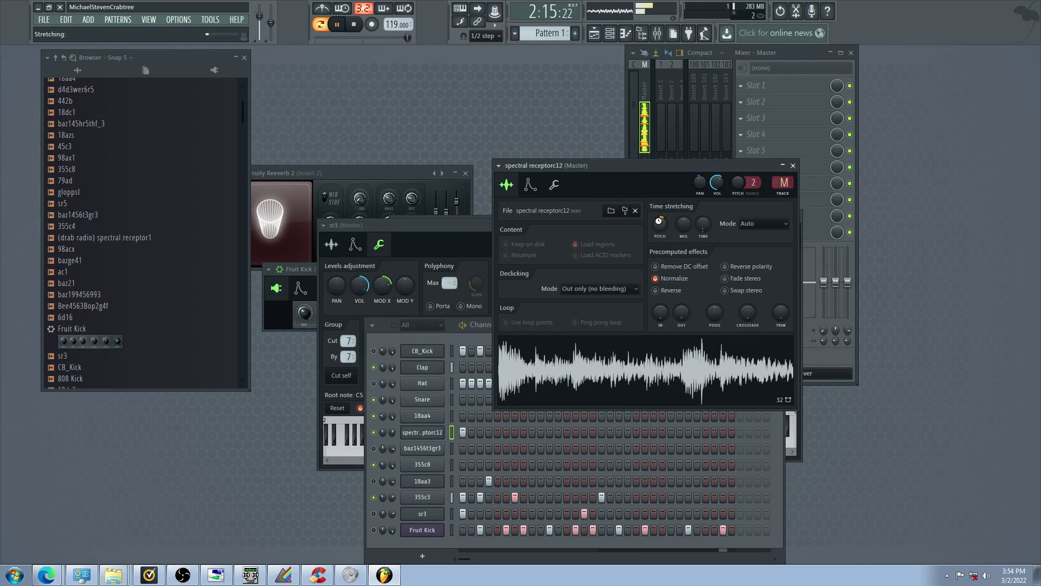
Audition sr3 and baz1456t3gr3, and mute them together with 355c8 and 355c3
click(375, 496)
click(374, 513)
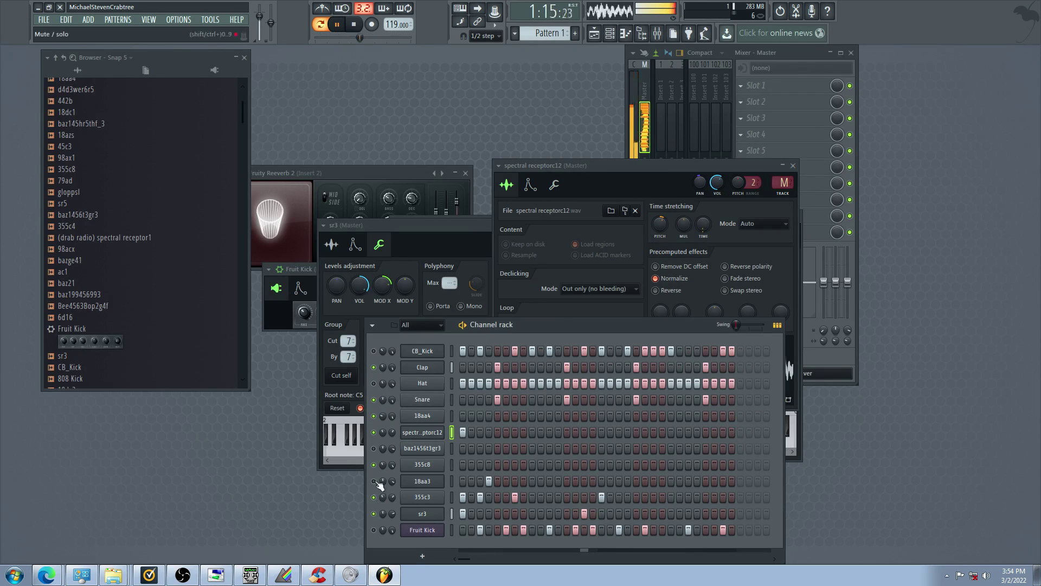
click(374, 465)
click(374, 449)
click(373, 448)
click(373, 498)
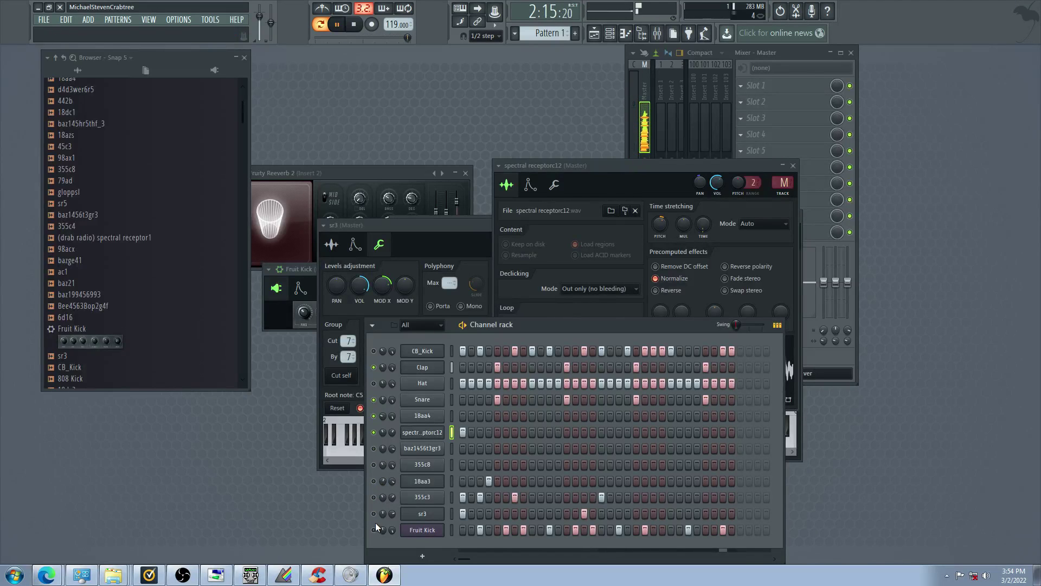
Unmute Fruit Kick, 355c3, Hat and CB_Kick, switching Clap off and back on
click(374, 530)
click(373, 513)
click(373, 498)
click(373, 367)
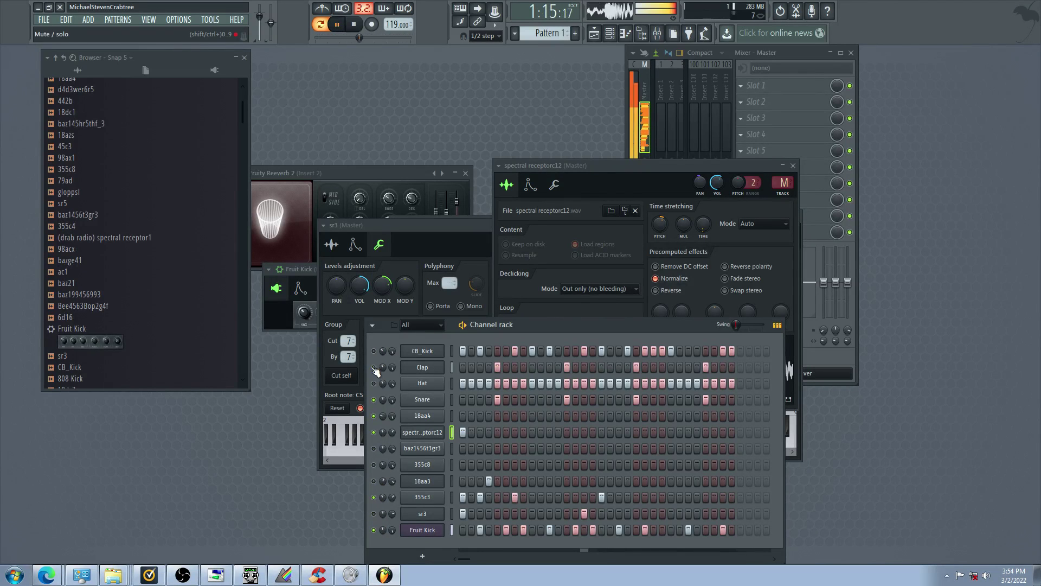
click(373, 384)
click(373, 351)
click(373, 368)
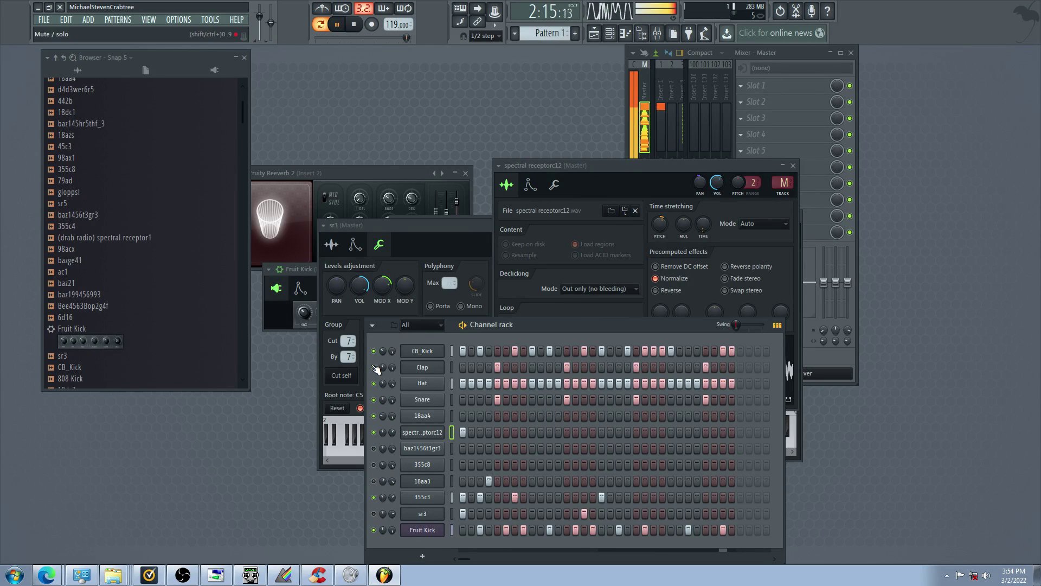
Open the CB_Kick channel settings, and unmute sr3 in the channel rack
click(445, 353)
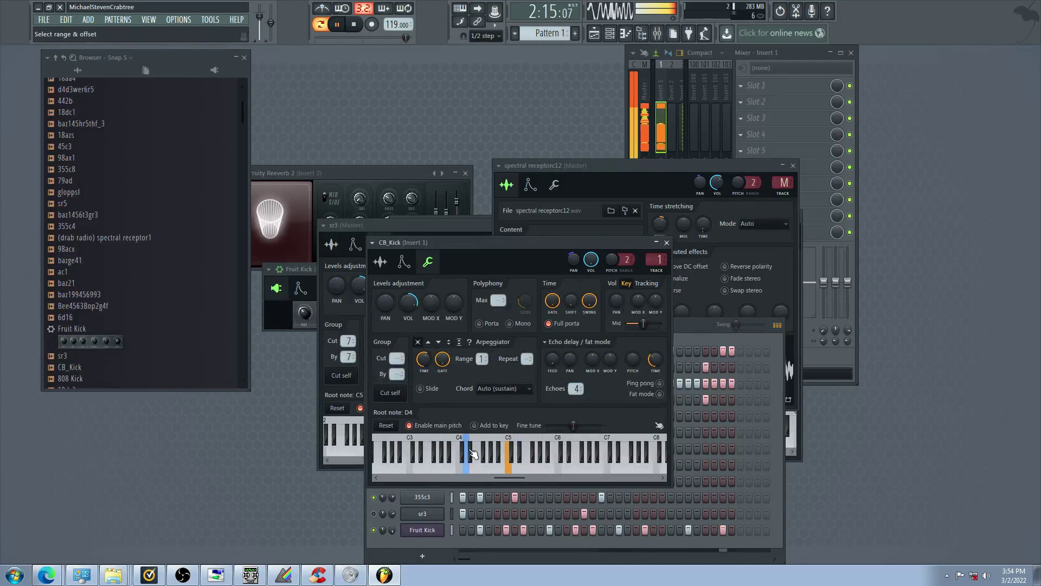
click(377, 513)
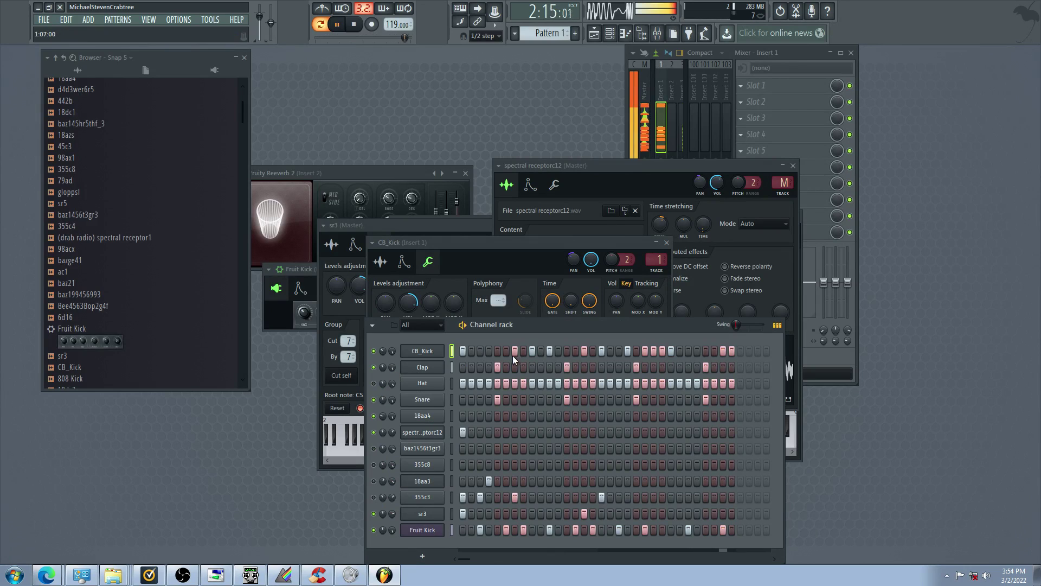
Rework the CB_Kick pattern to notes on steps 1, 7, 17, 24 and 27 only, and audition 355c3
click(550, 351)
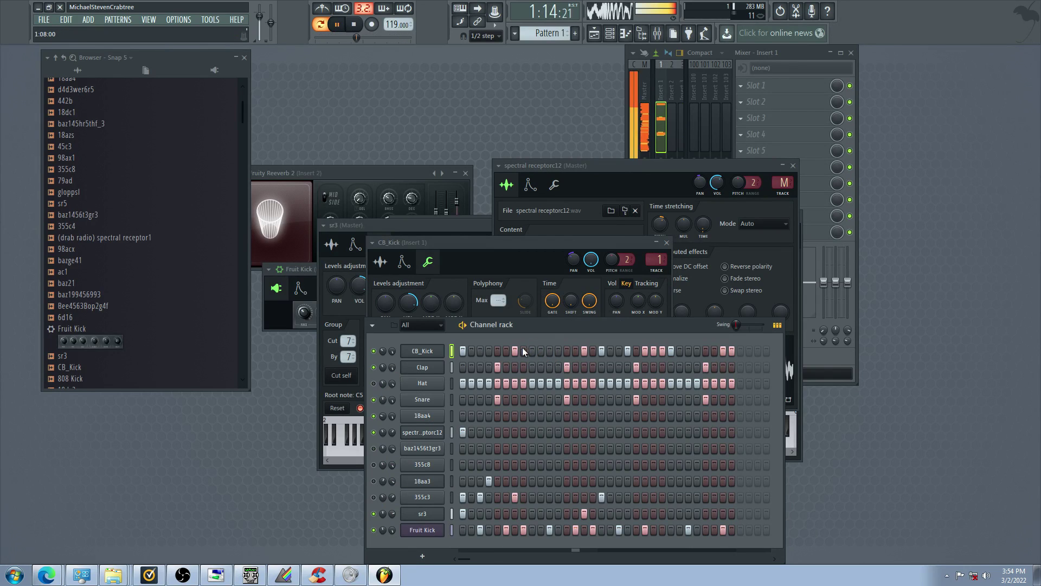
click(584, 351)
click(602, 351)
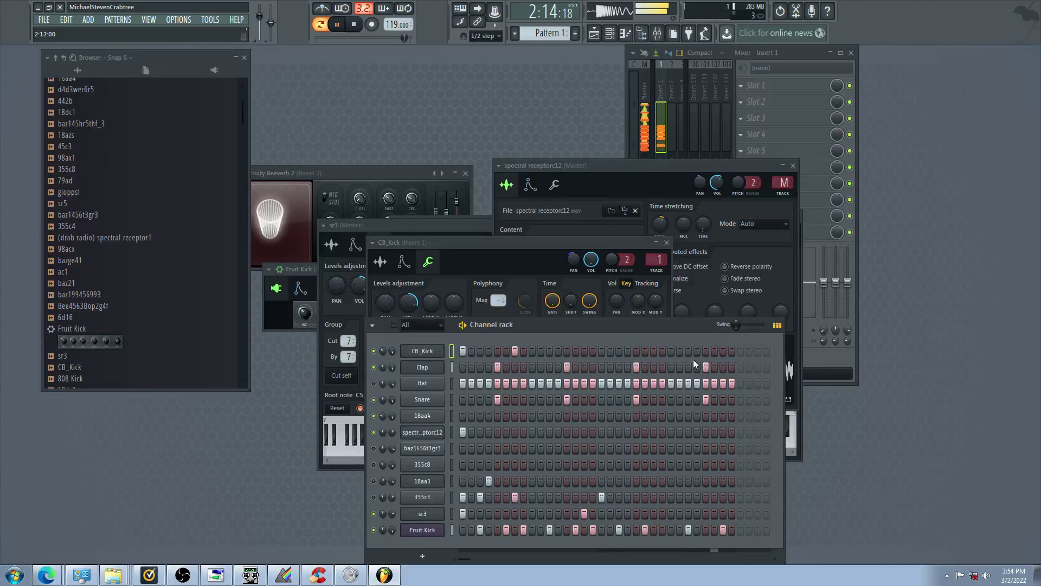
click(601, 351)
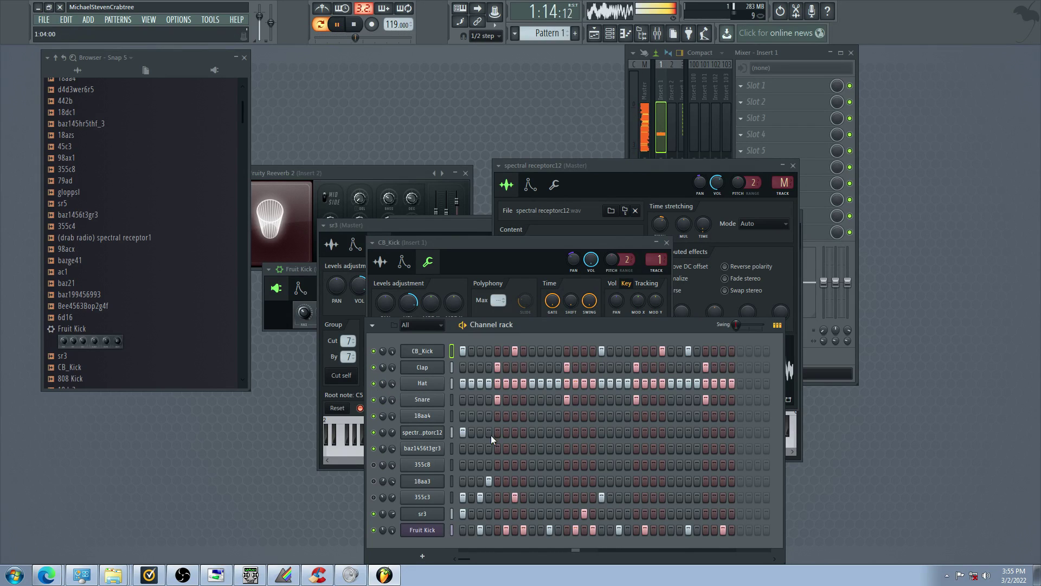
click(374, 497)
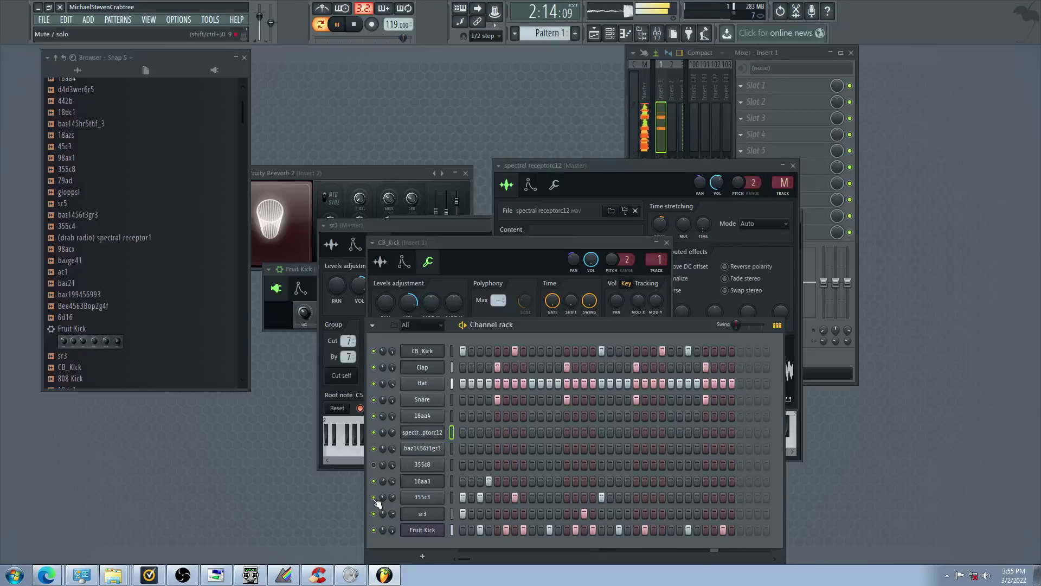
Load baz1456t3gr3 into the spectral receptorc12 channel with a note on step 1, and mute the original baz1456t3gr3 channel
right_click(421, 432)
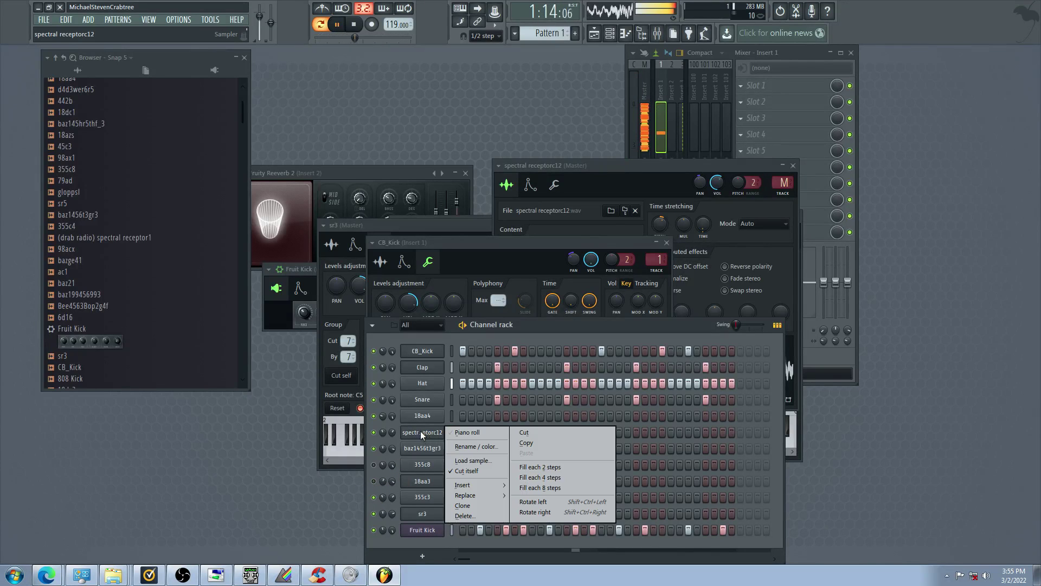
click(464, 462)
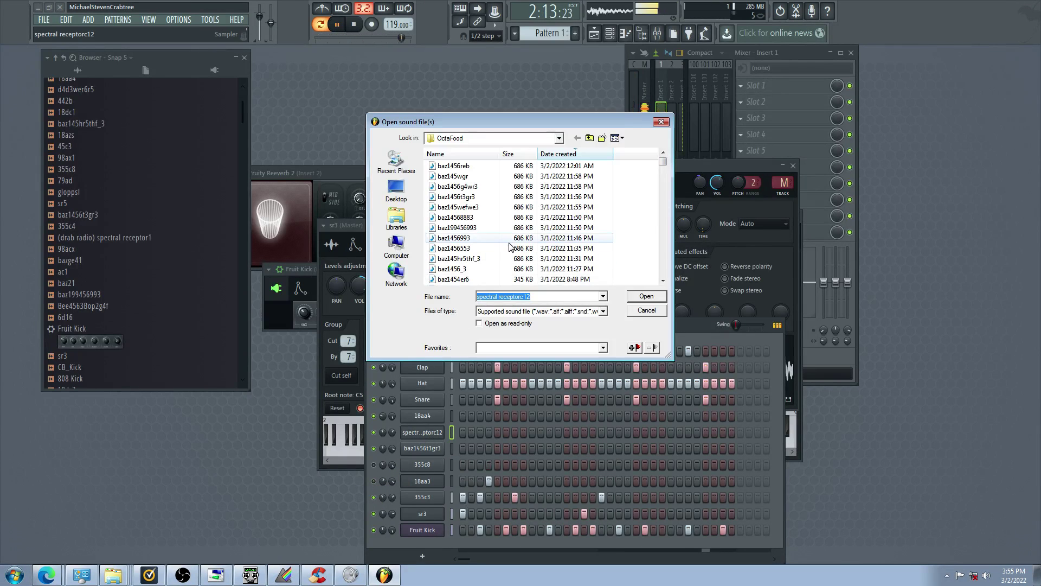
double_click(456, 196)
click(464, 433)
click(374, 448)
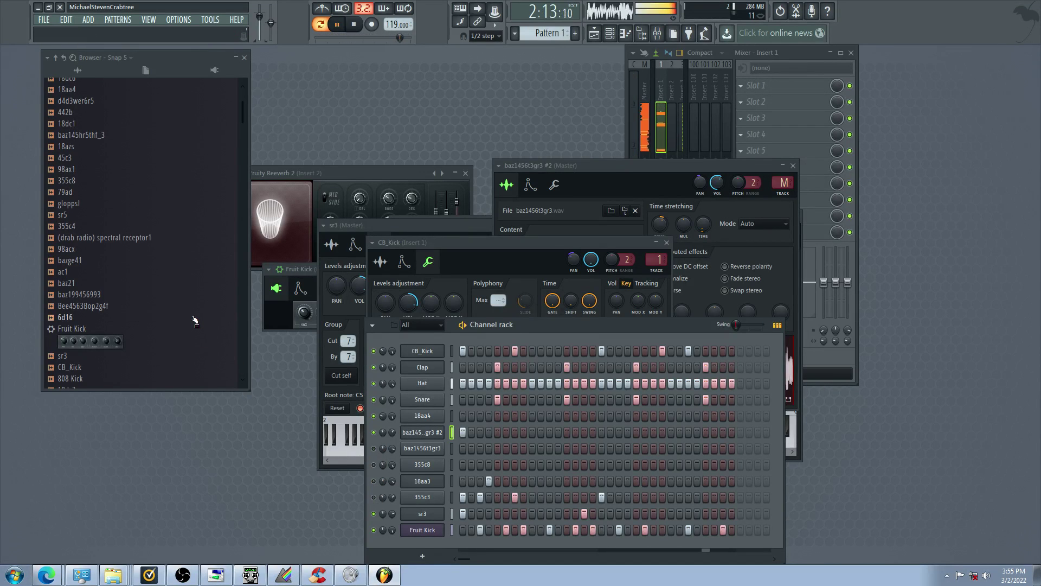
Replace the baz1456t3gr3 #2 sample with 355c4, and audition it with baz1456t3gr3 unmuted and Fruit Kick muted
drag(169, 227, 430, 433)
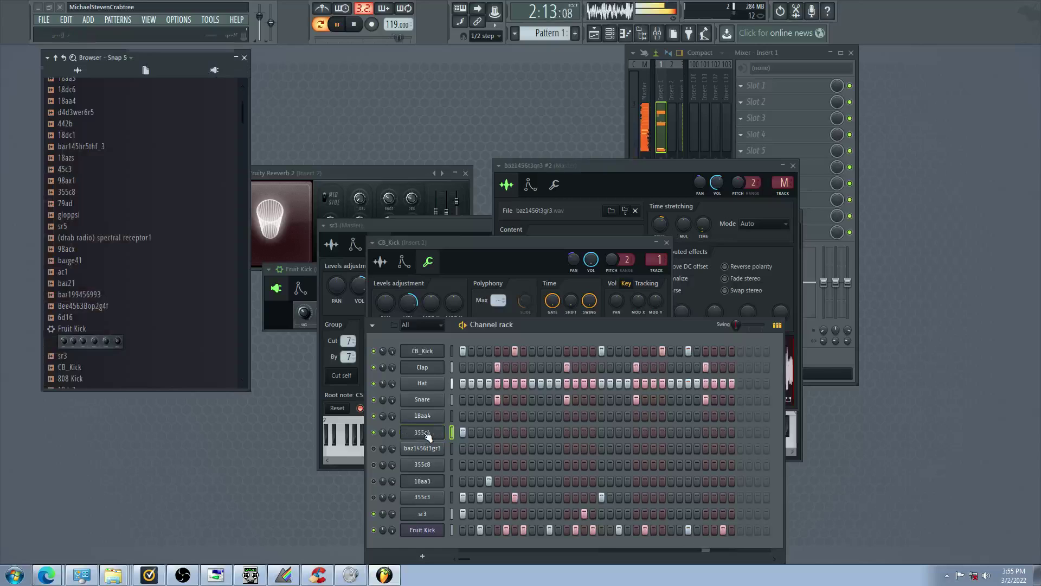
drag(376, 467, 378, 509)
click(375, 465)
click(374, 449)
click(375, 498)
click(375, 513)
click(374, 530)
click(375, 497)
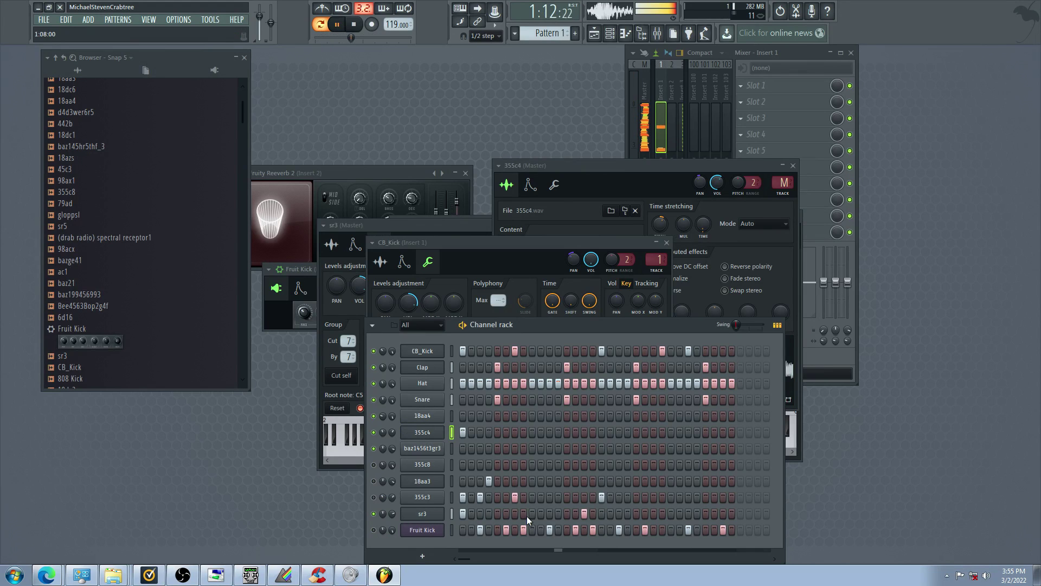
Add an sr3 note on step 17, and swap sr3 for 355c3 and 18aa3 using the channel mutes
click(600, 512)
click(374, 513)
click(374, 498)
click(374, 481)
Open the 355c3 sample settings, and switch playback from 18aa3 to 355c8 with the channel mutes
click(405, 499)
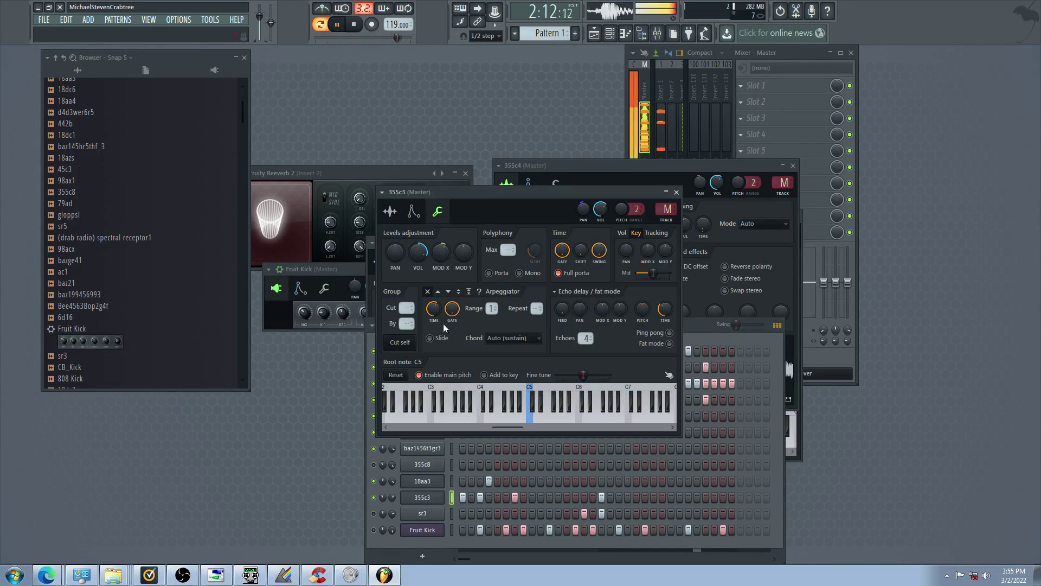
click(390, 211)
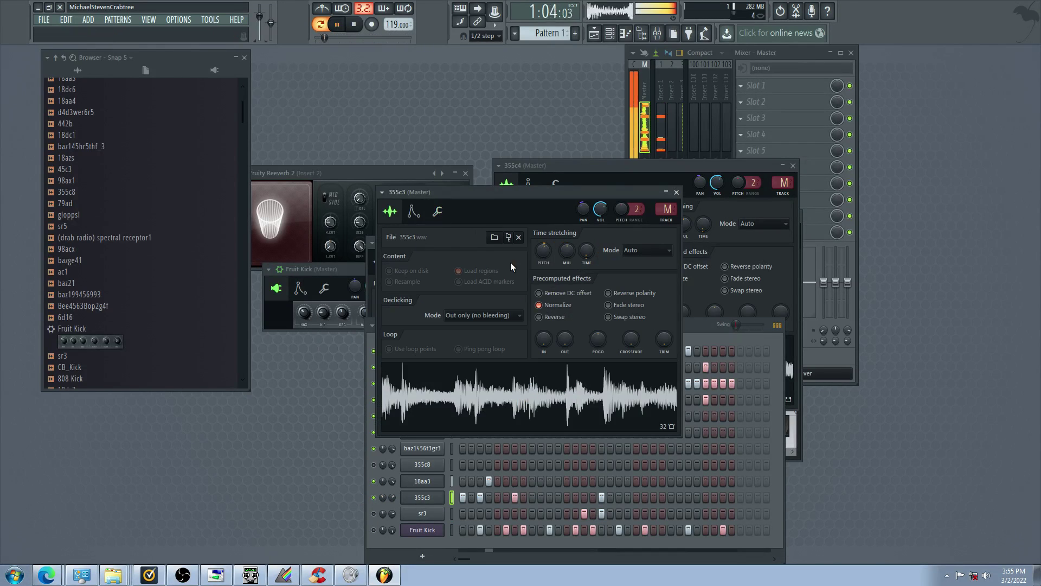
click(382, 481)
click(373, 481)
click(374, 465)
Add a baz1456t3gr3 note on step 1 and adjust the 355c4 sample's time-stretching pitch
click(463, 448)
click(452, 448)
click(423, 433)
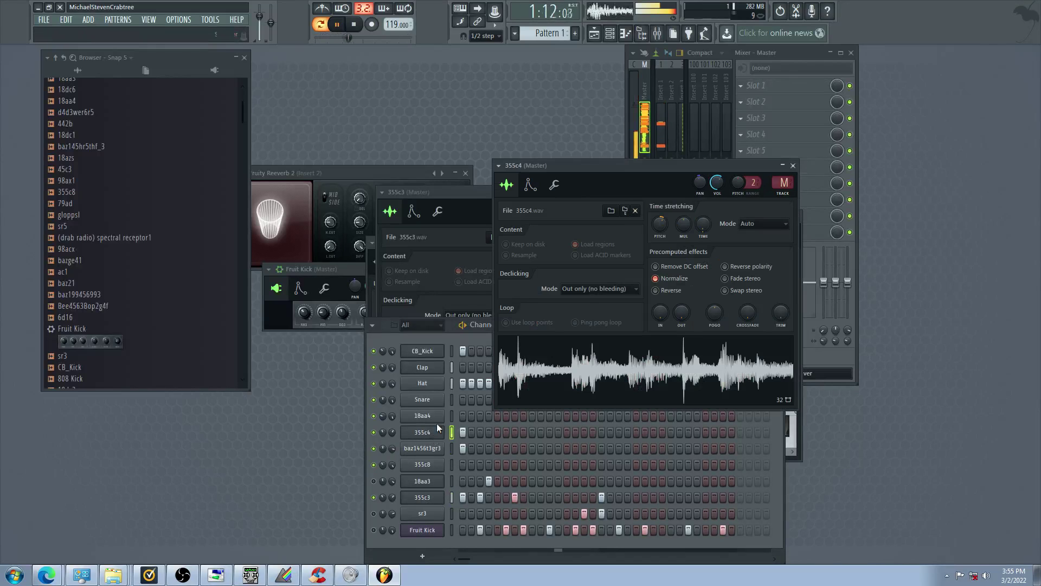
click(406, 463)
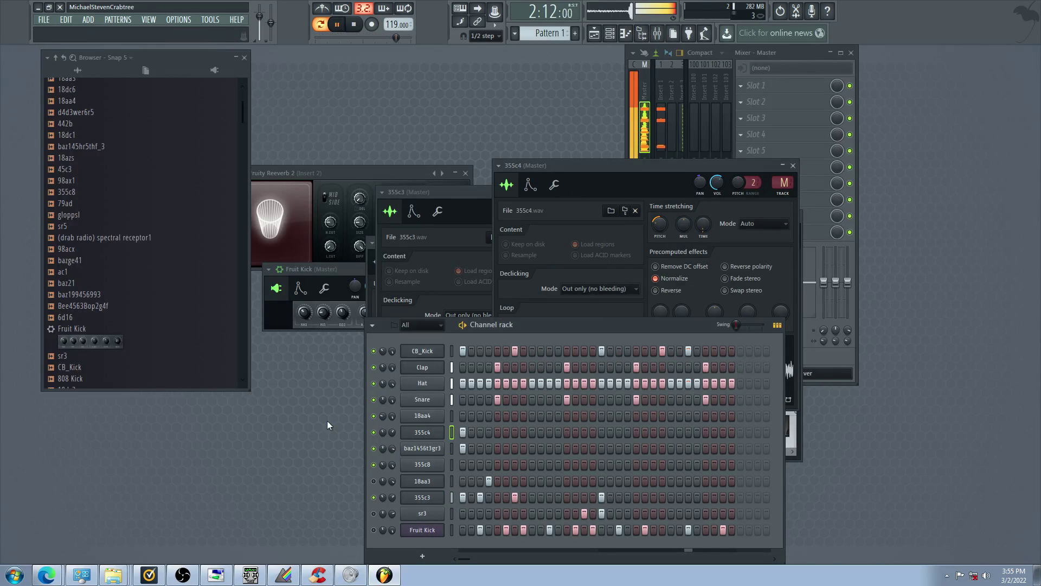
Mute baz1456t3gr3, and toggle 18aa3 and 355c3 to audition them, leaving both unmuted
click(374, 448)
click(374, 481)
click(374, 481)
click(374, 498)
drag(383, 530, 383, 526)
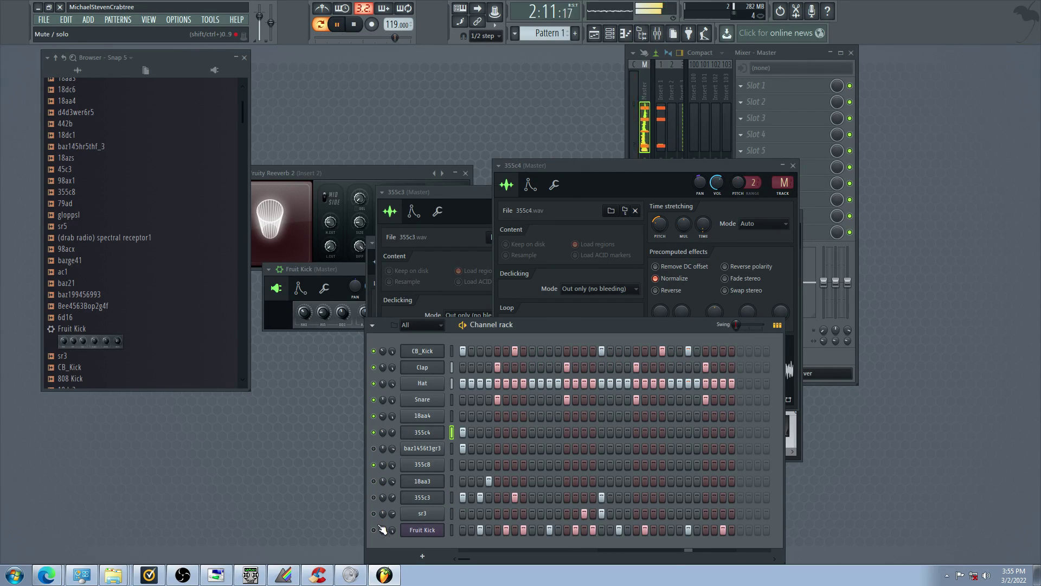
click(374, 498)
click(374, 481)
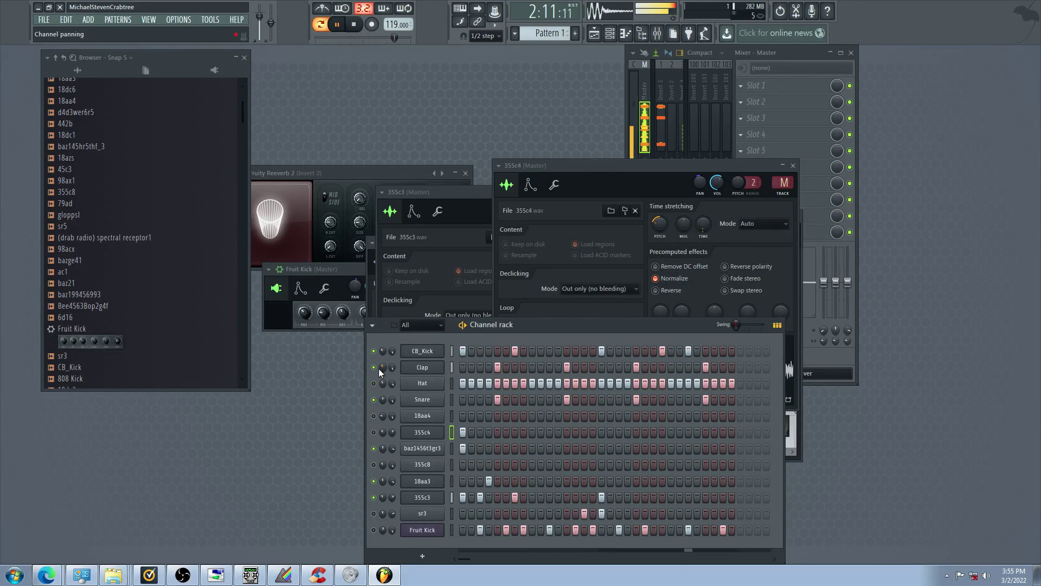
Mute every channel from 355c3 up to 355c4, plus Snare and 18aa4, with an 18aa4 note on step 1
click(374, 449)
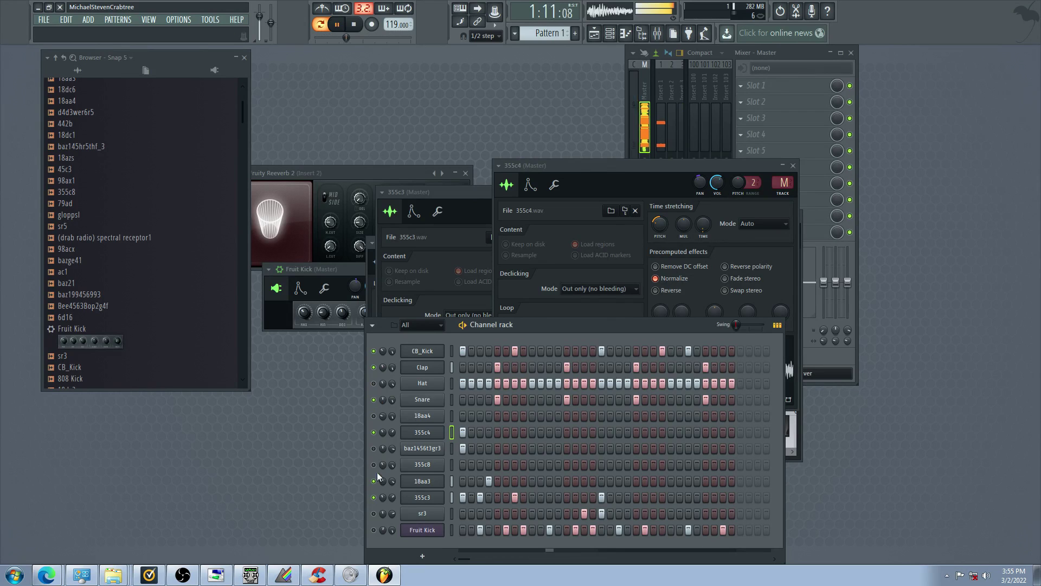
drag(373, 496, 381, 433)
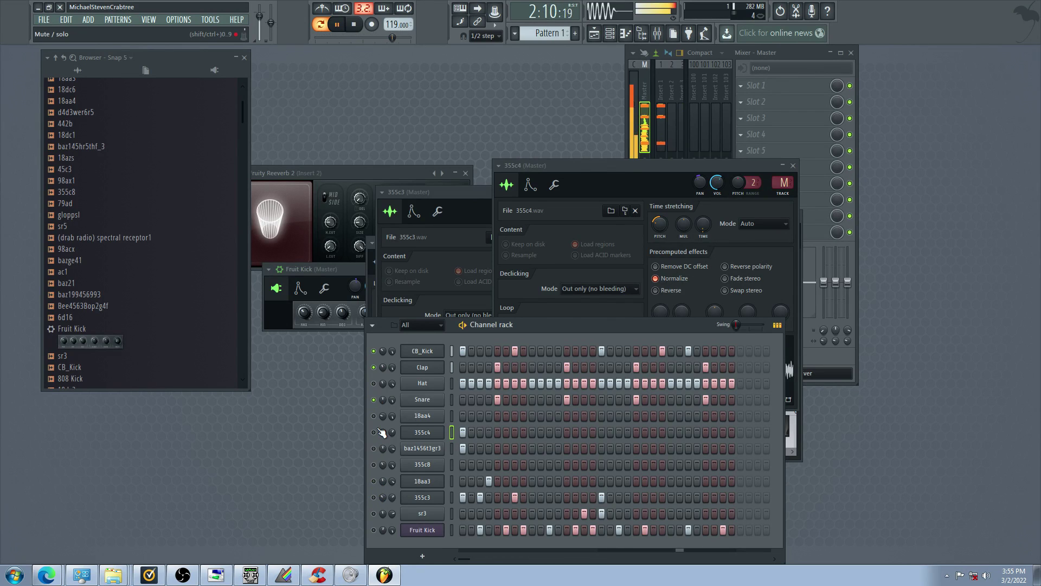
click(374, 400)
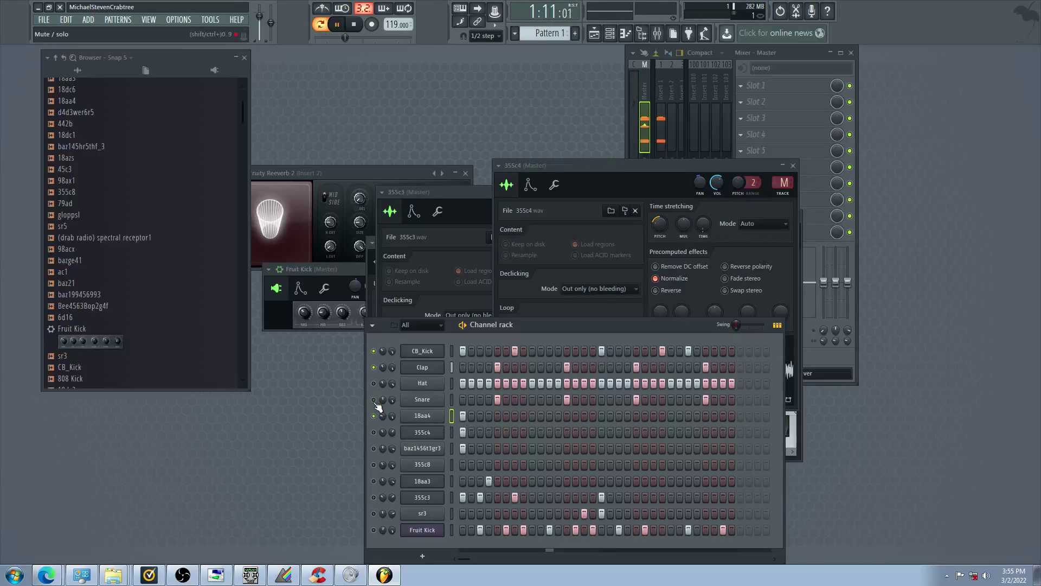
click(374, 416)
Unmute baz1456t3gr3, and mute Hat and Clap
click(373, 448)
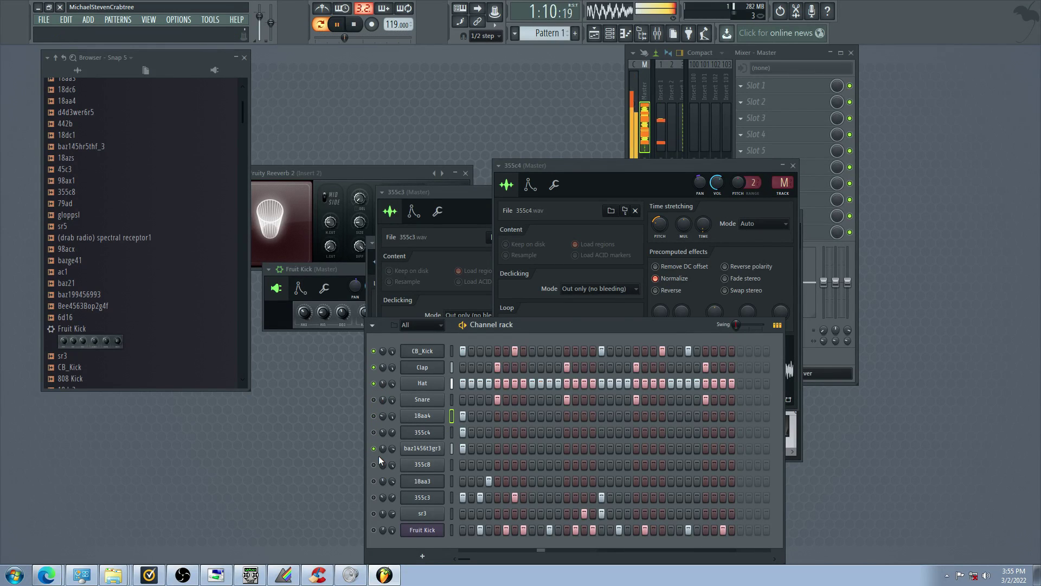
click(374, 384)
click(373, 367)
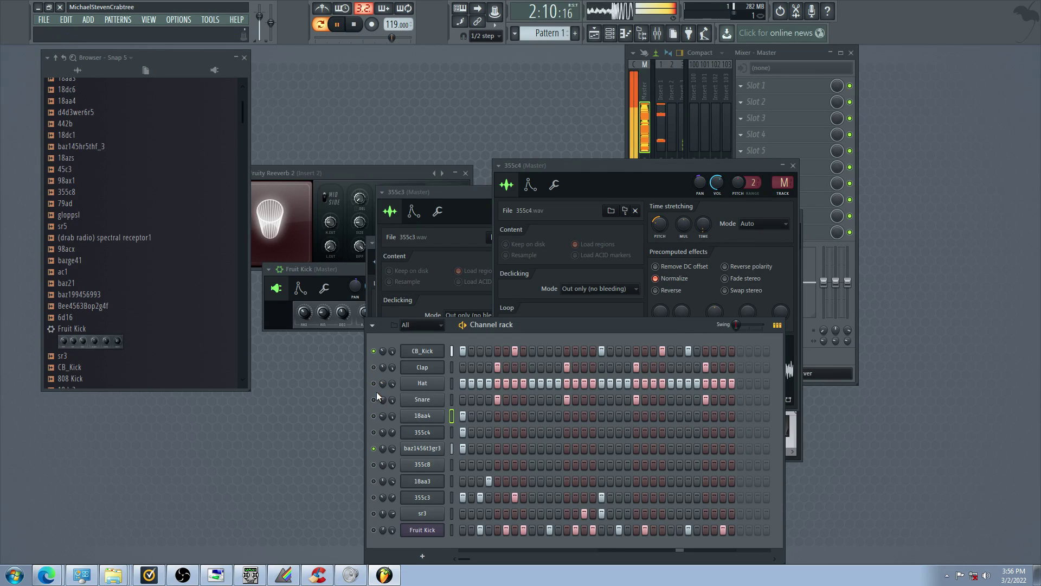
Mute CB_Kick and baz1456t3gr3, audition 18aa3, sr3 and 355c4, and leave 18aa4, 355c8 and 355c3 unmuted
click(374, 353)
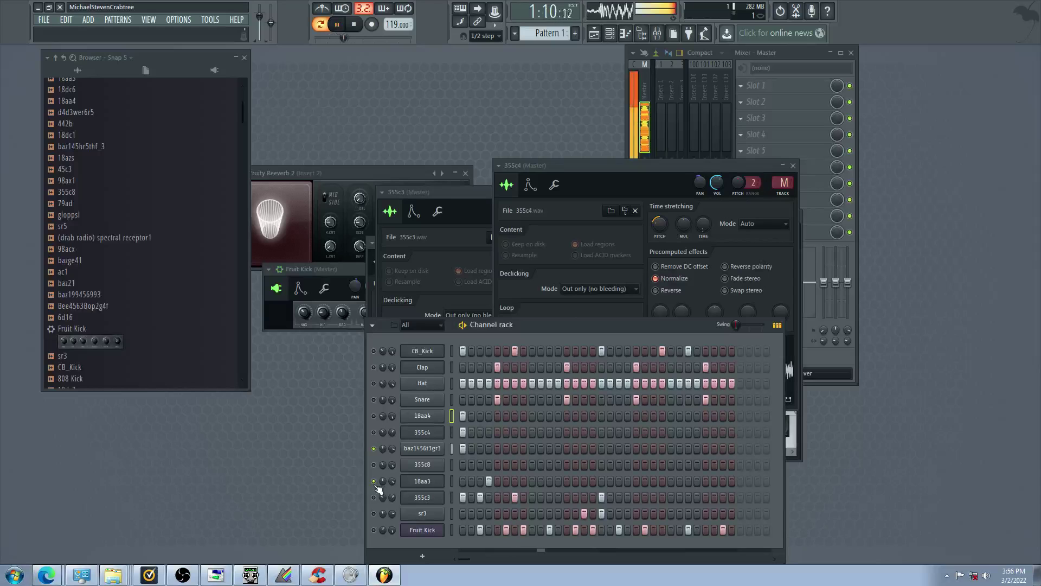
click(374, 514)
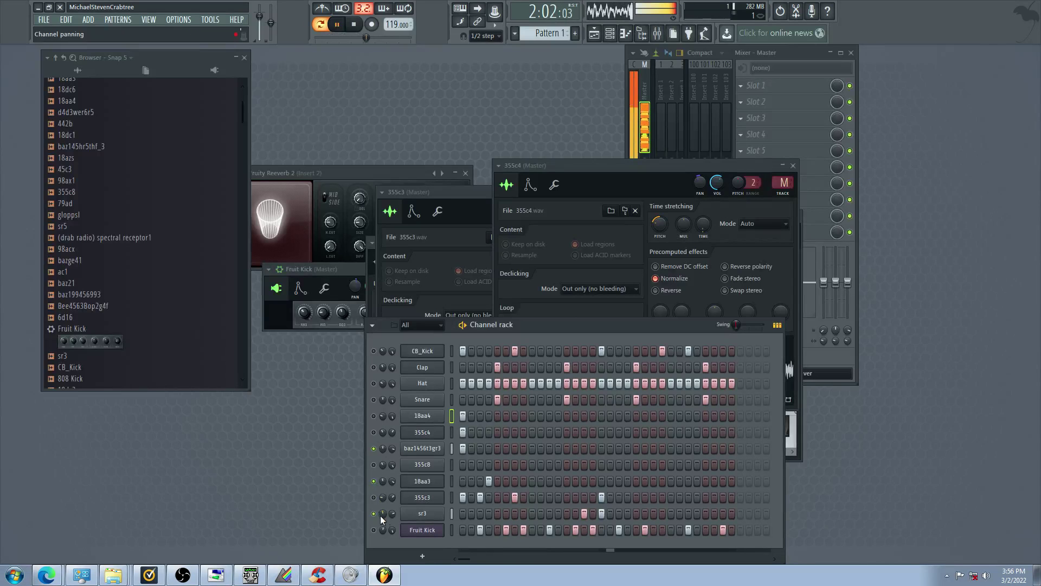
click(374, 433)
click(373, 482)
click(374, 417)
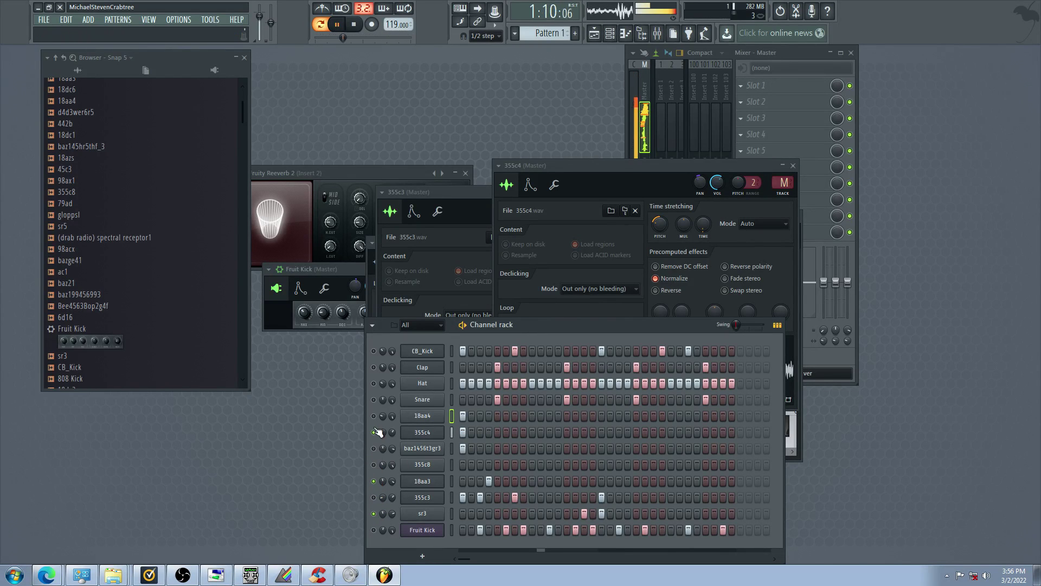
click(374, 433)
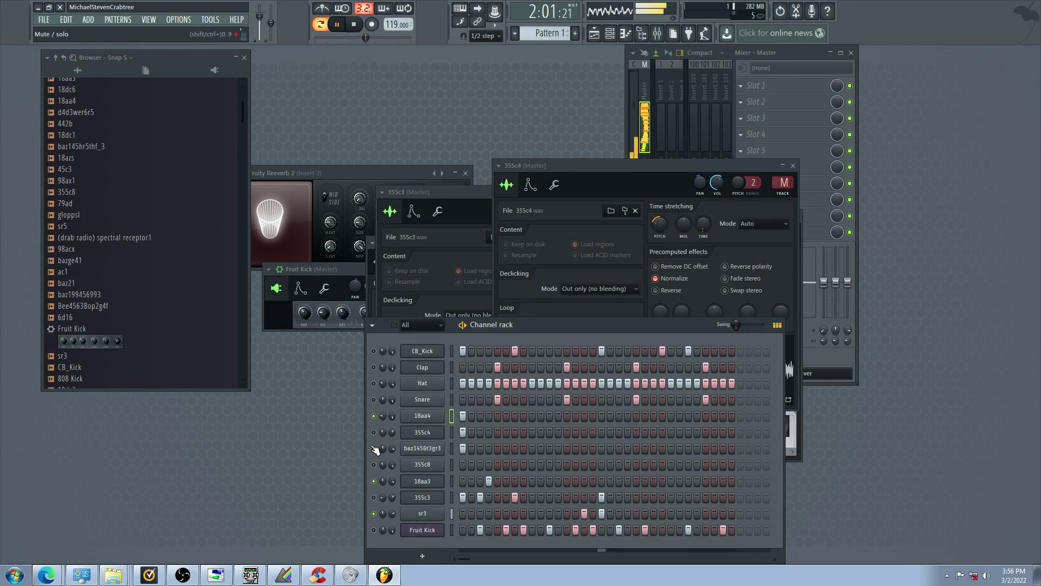
click(374, 498)
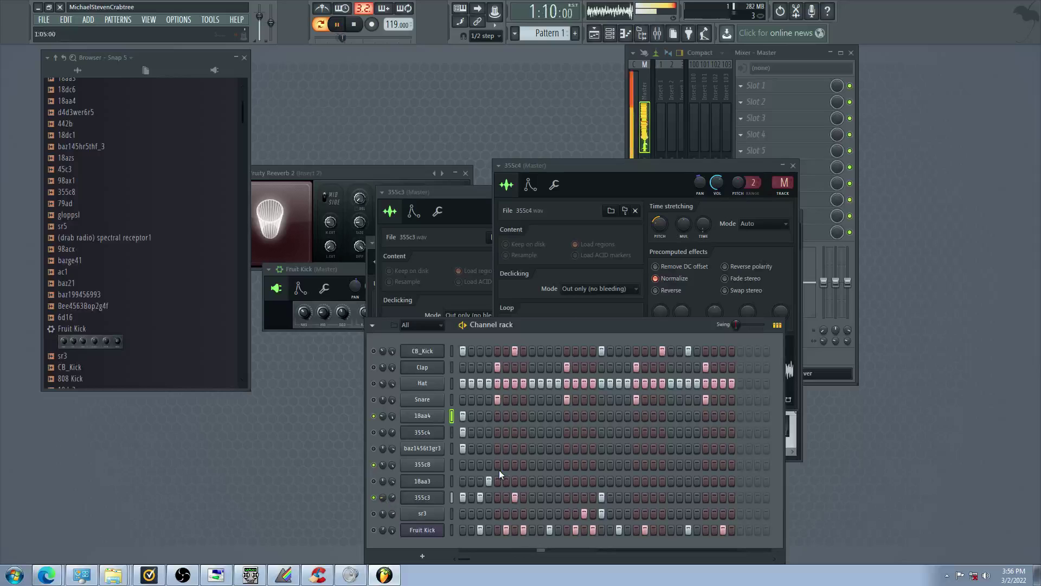
Add 355c8 notes on steps 2, 6 and 9, and open the 355c8 channel settings
click(471, 465)
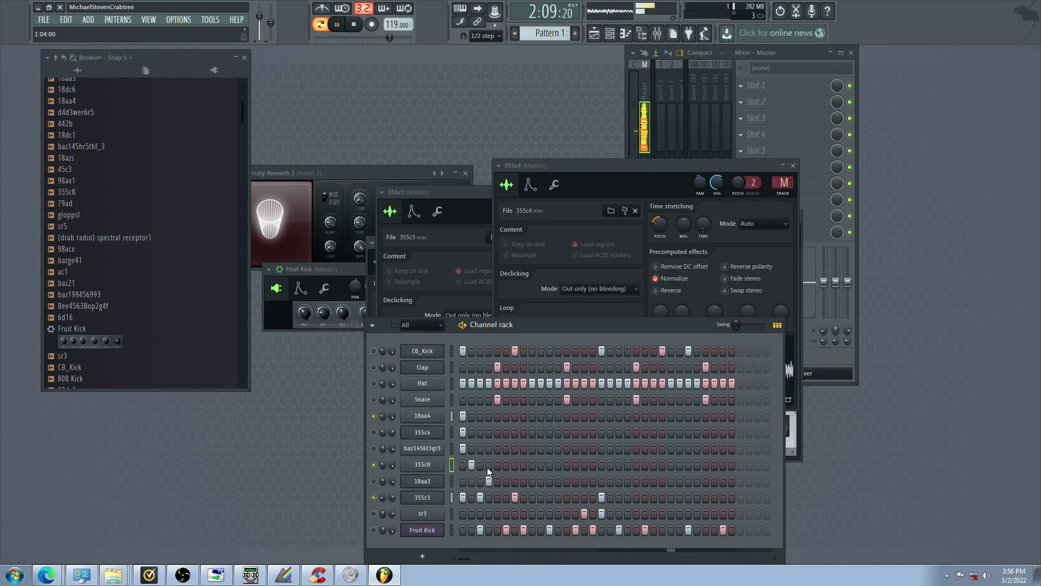
click(506, 464)
click(533, 464)
click(418, 466)
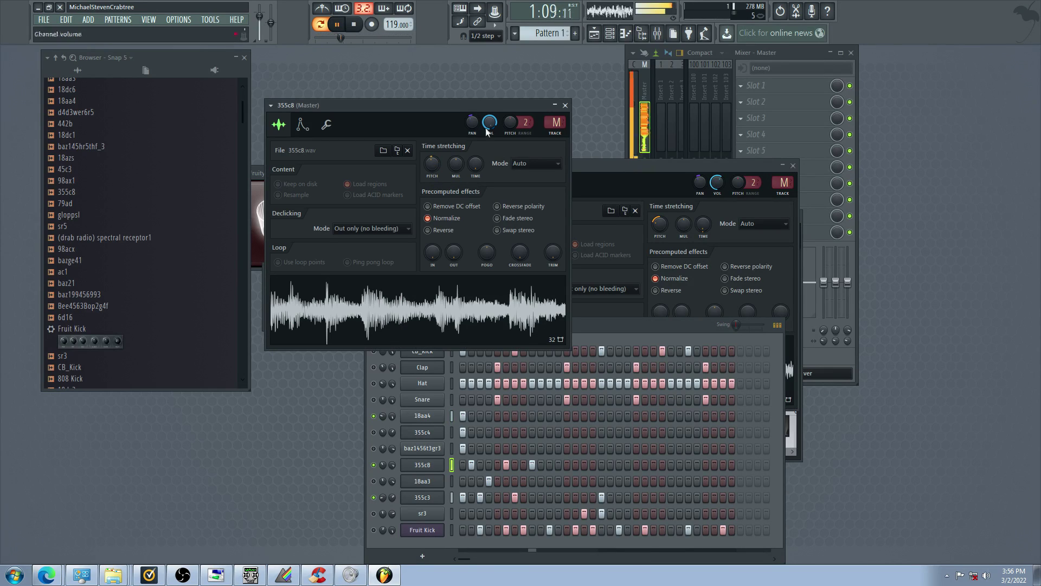
click(382, 432)
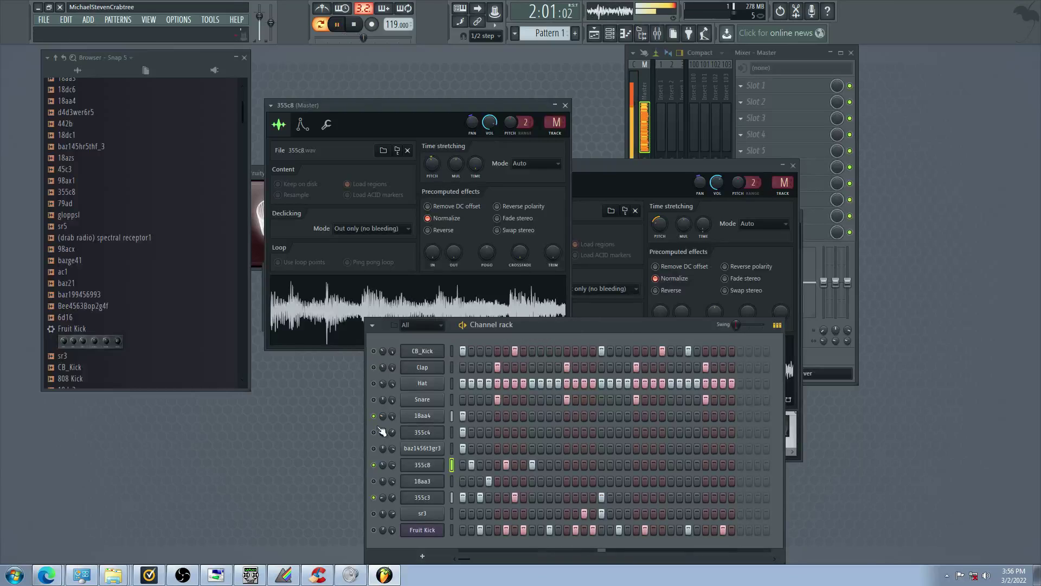
Reduce the 355c8 notes to steps 2 and 8, leaving only 355c8 and 18aa3 unmuted
click(506, 465)
click(373, 481)
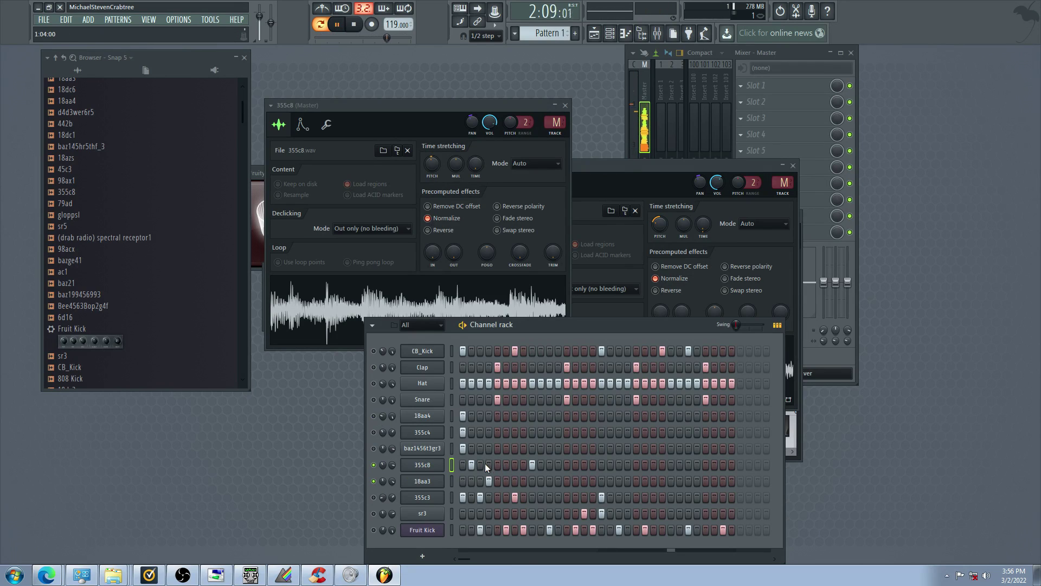
click(522, 464)
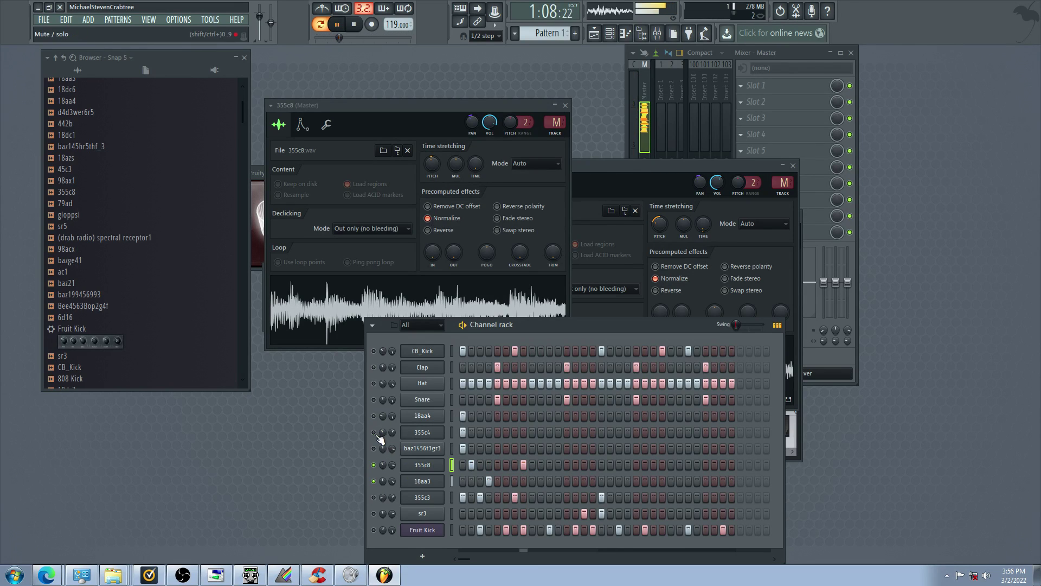
Unmute Fruit Kick and 355c3, and toggle the channels from 18aa3 up to Hat to audition combinations
click(374, 416)
click(375, 448)
click(374, 530)
click(373, 497)
click(375, 481)
click(373, 464)
click(375, 385)
click(375, 399)
click(373, 431)
Toggle the channels from baz1456t3gr3 up to CB_Kick, leaving Clap, Snare and baz1456t3gr3 unmuted and CB_Kick, Hat, 18aa4 and 355c4 muted
click(374, 416)
click(373, 449)
click(374, 400)
click(374, 352)
click(374, 433)
click(373, 448)
click(374, 416)
click(373, 367)
click(374, 351)
click(374, 383)
Increase the channel rack swing slightly, and remove the step 1 notes from 18aa4 and baz1456t3gr3
drag(736, 325, 743, 325)
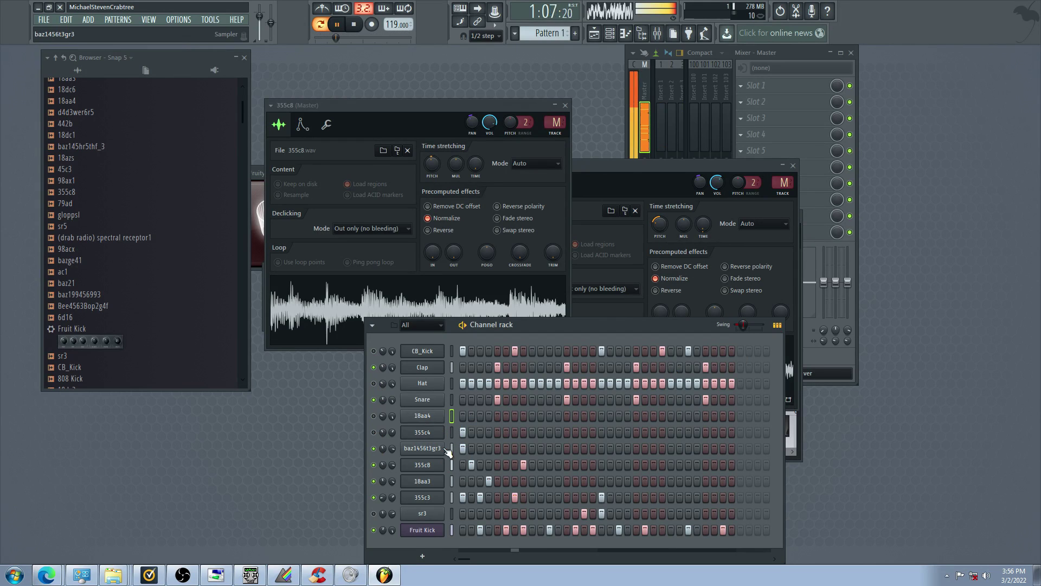
click(452, 448)
click(462, 448)
Mute 18aa3, and review its volume envelope and sample settings
click(373, 481)
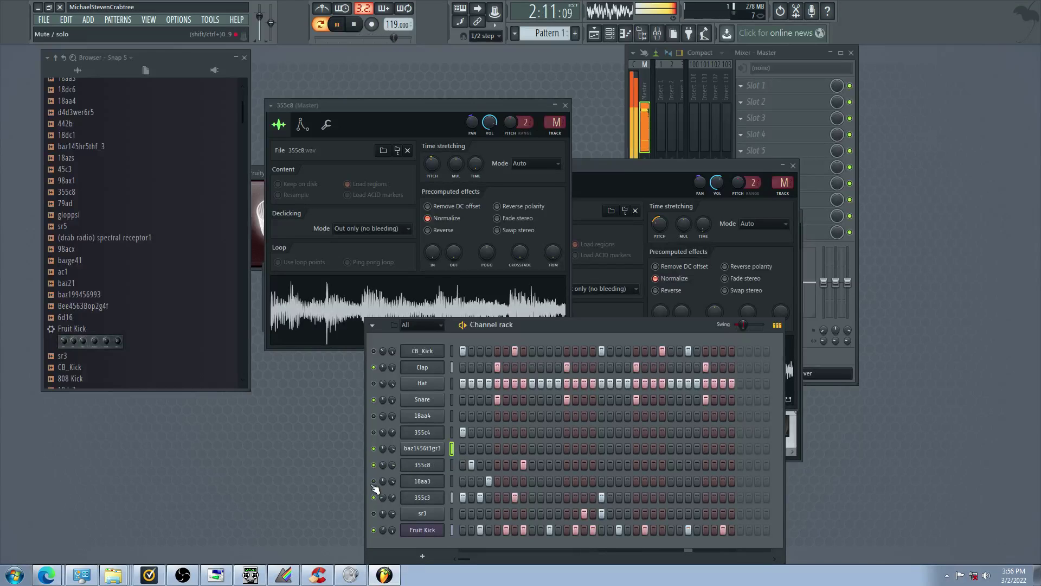
click(423, 481)
click(534, 236)
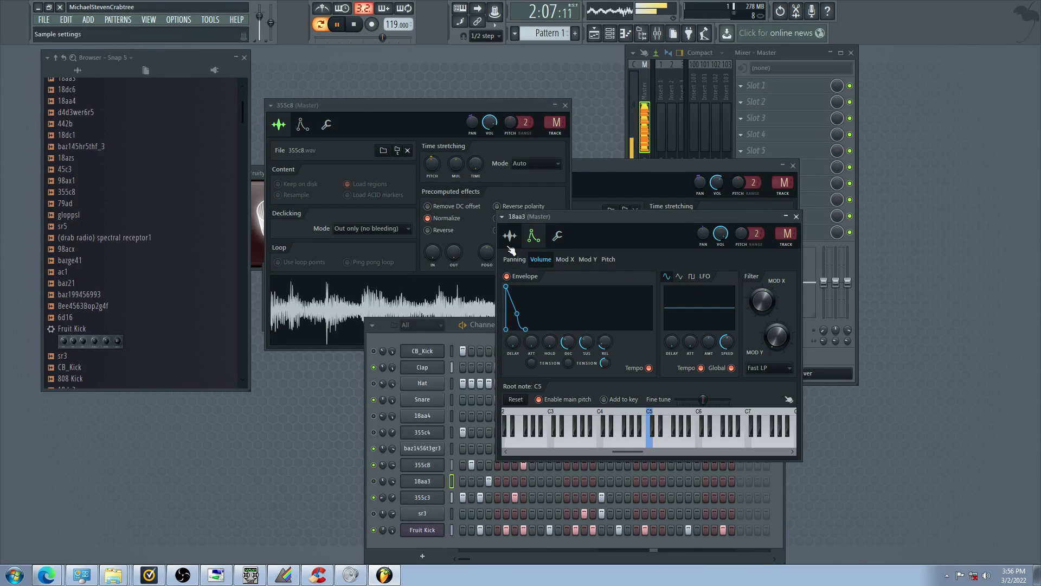
click(510, 235)
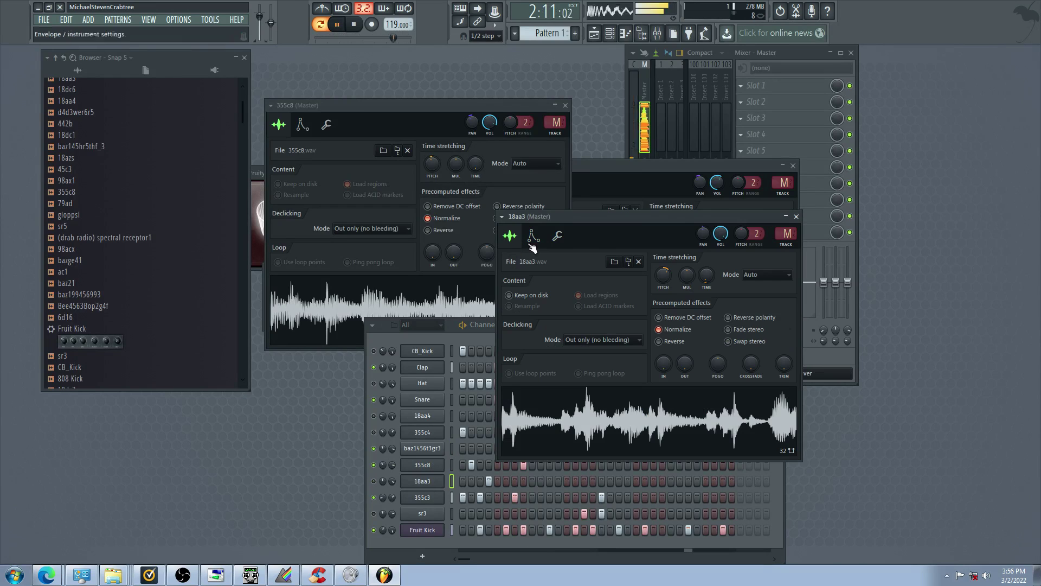
Unmute 18aa3, mute 355c3, Fruit Kick, 355c8 and baz1456t3gr3, and toggle 355c4 to audition it
click(374, 497)
click(374, 482)
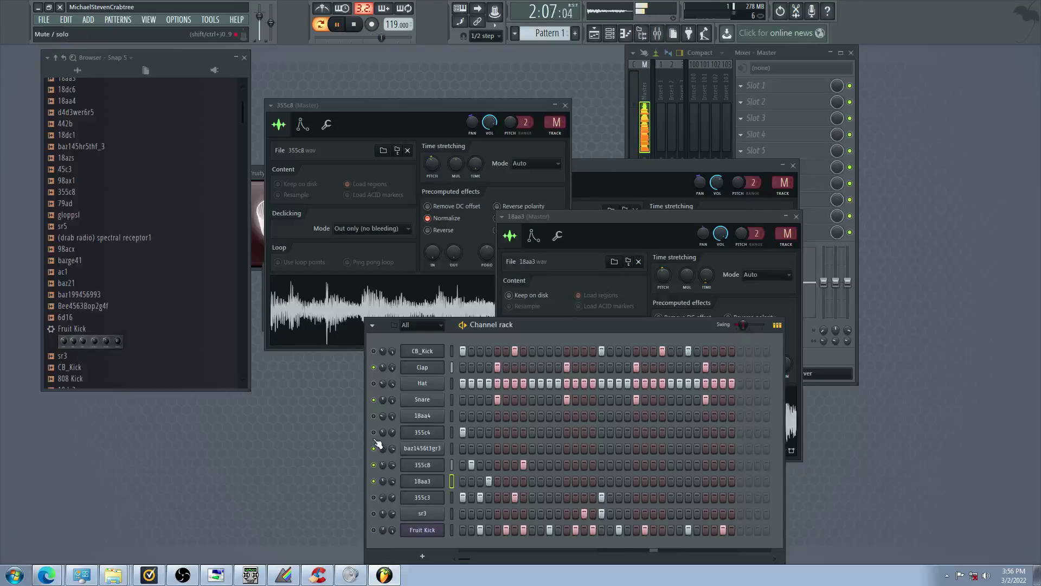
click(373, 465)
click(374, 433)
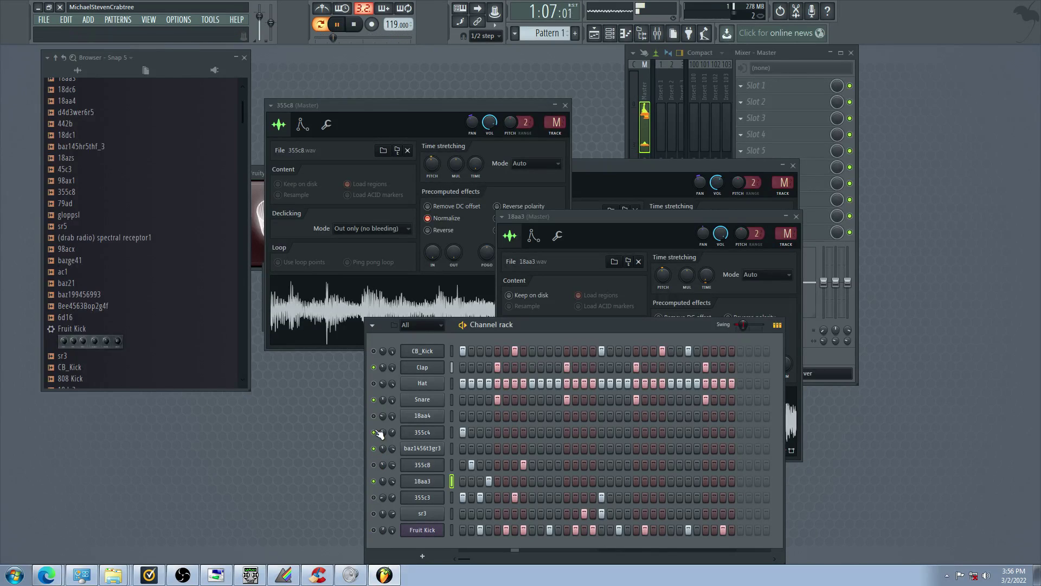
click(375, 448)
click(375, 433)
Audition 18aa4, unmute Hat, CB_Kick and baz1456t3gr3, and mute 18aa3
click(374, 417)
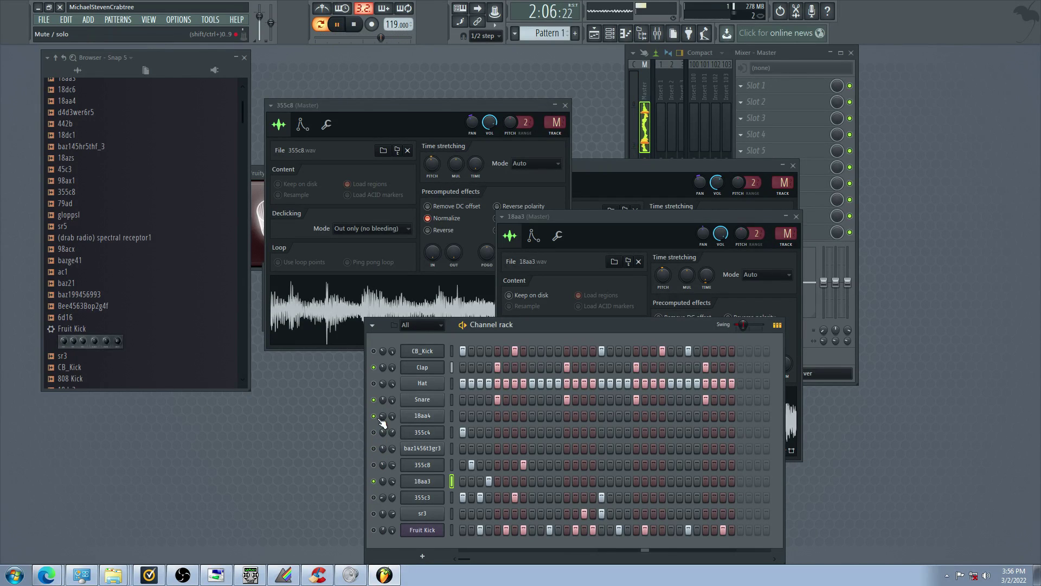
click(373, 383)
click(374, 352)
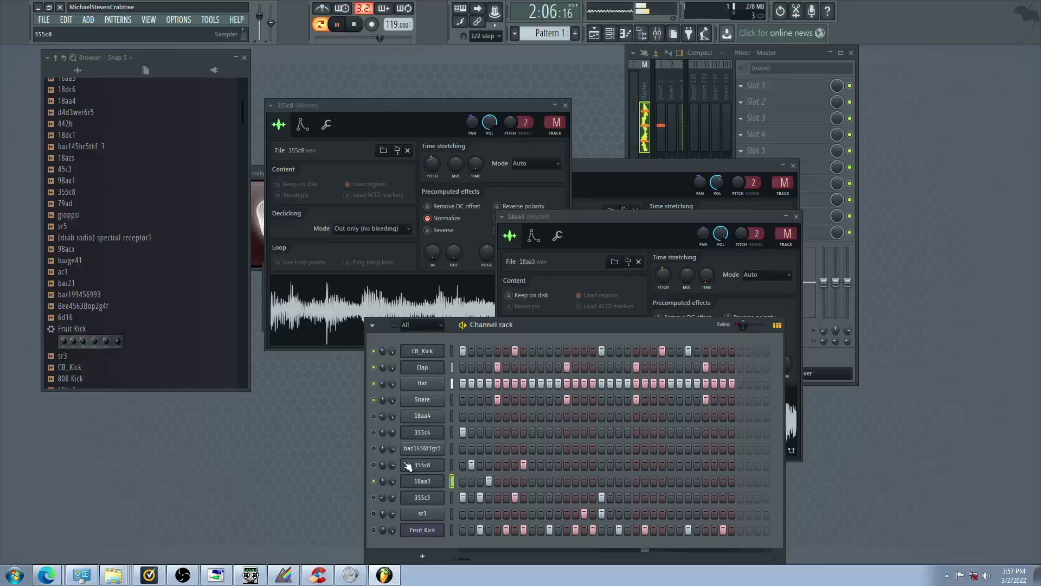
click(374, 449)
click(373, 480)
Add a baz1456t3gr3 note on step 1, and unmute 355c4 with its note moved from step 1 to step 2
click(465, 448)
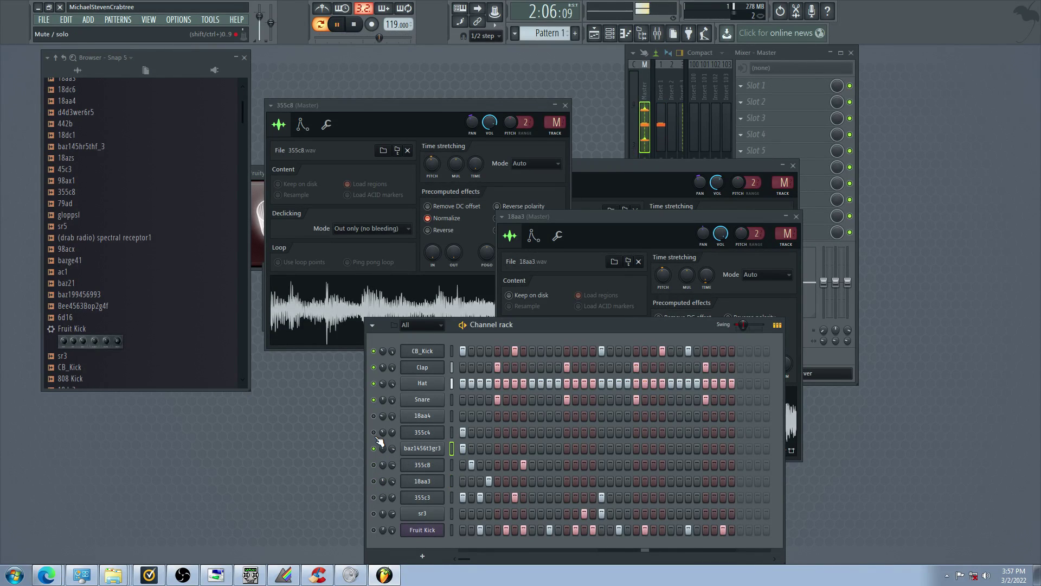
click(462, 432)
click(373, 433)
Toggle baz1456t3gr3, 18aa3 and 355c8 to audition them, and remove the 355c4 note from step 2
click(374, 448)
click(373, 481)
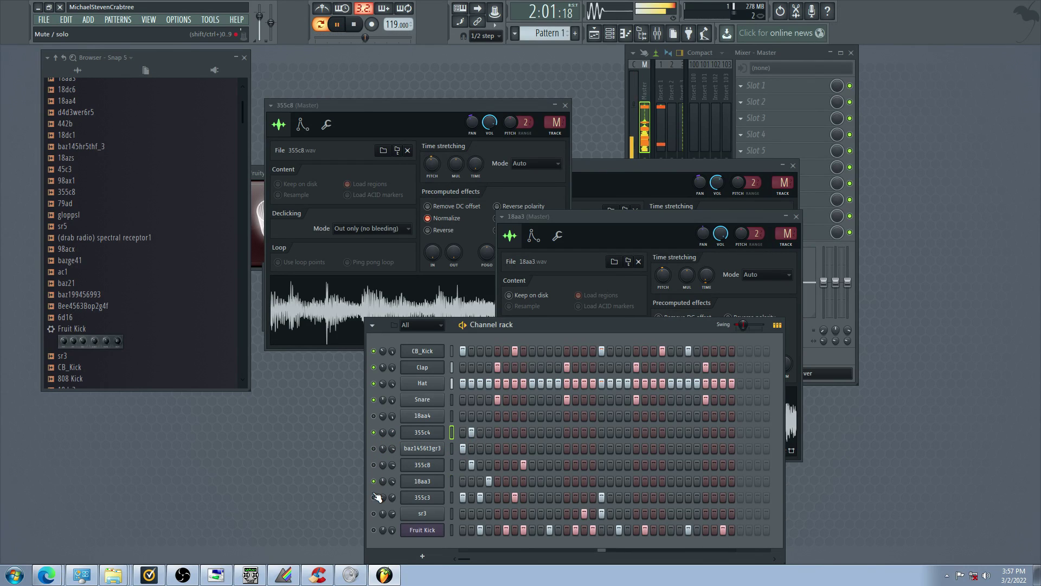
click(373, 449)
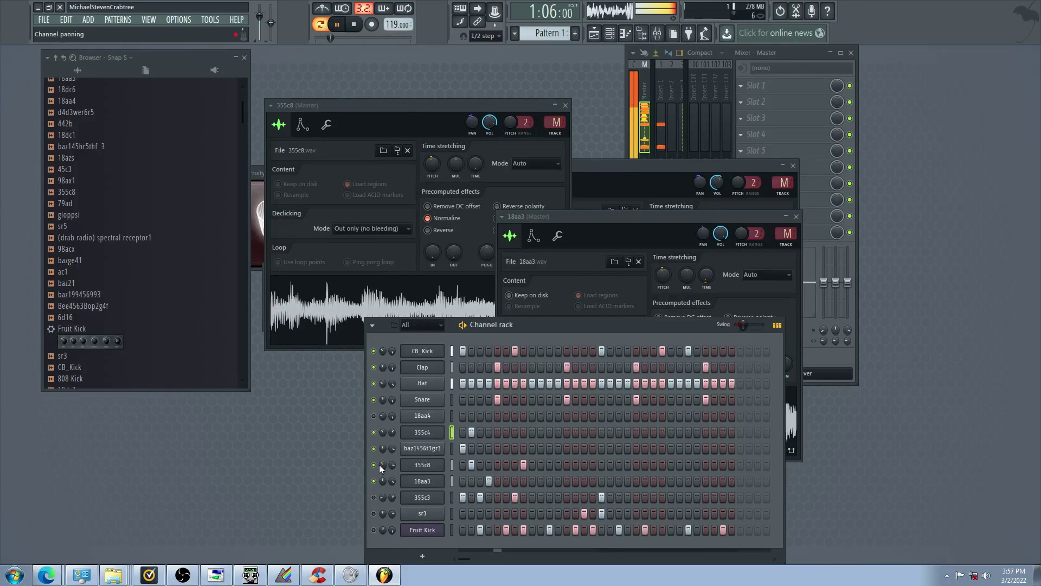
click(471, 433)
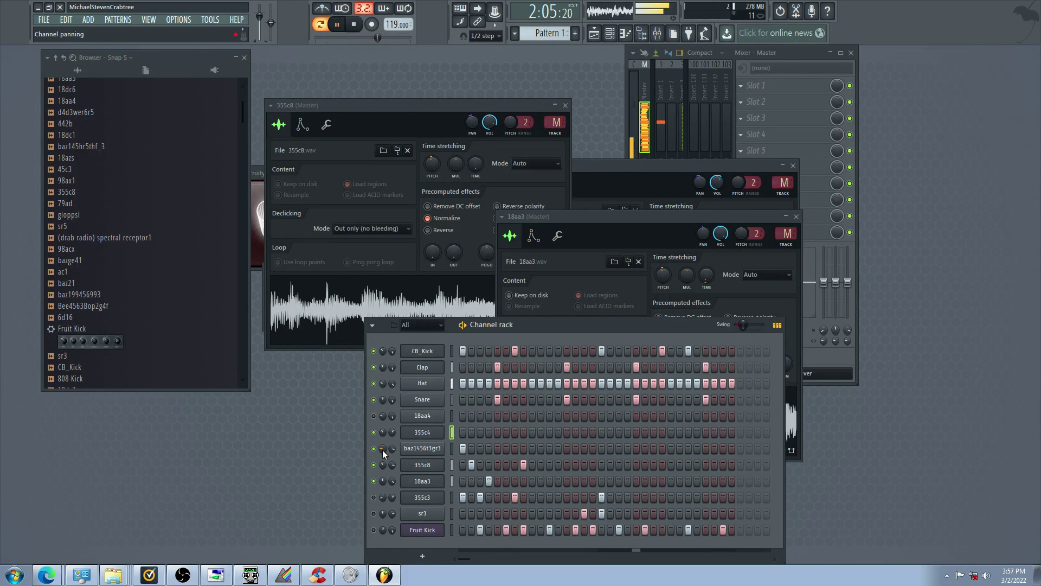
click(373, 465)
click(373, 481)
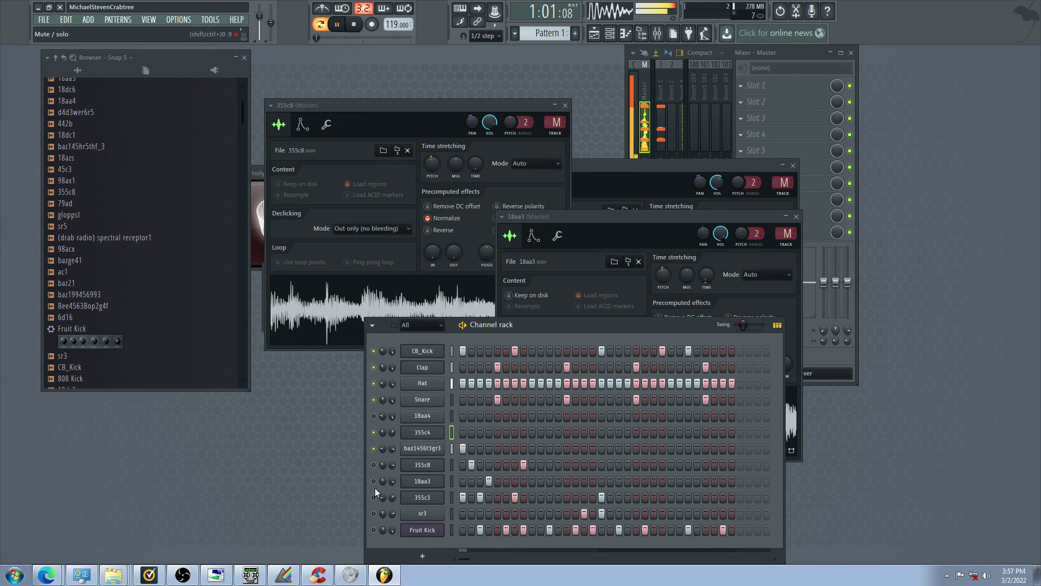
Adjust the 355c4 sample's time-stretching pitch, and add a 355c4 note on step 4
click(430, 435)
drag(658, 224, 657, 266)
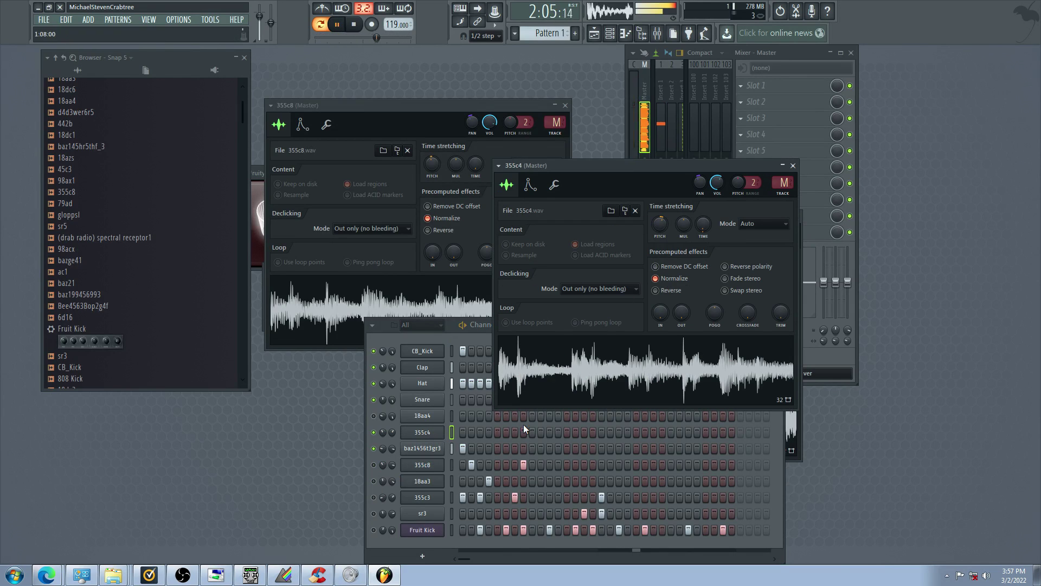
click(488, 432)
Audition 355c3, and clear the baz1456t3gr3 note on step 1 and the 355c4 note on step 4
click(463, 449)
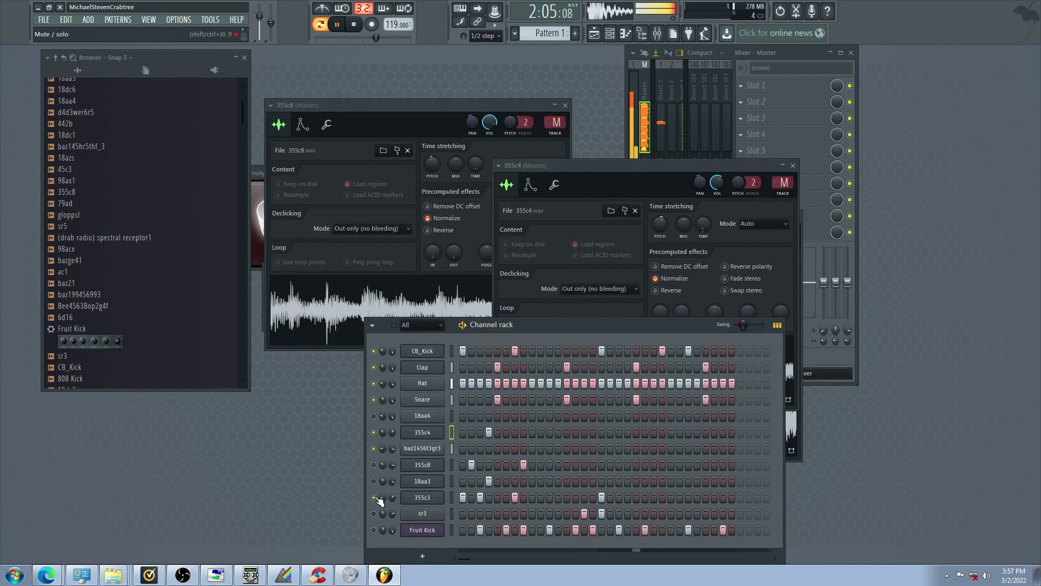
drag(374, 497, 374, 482)
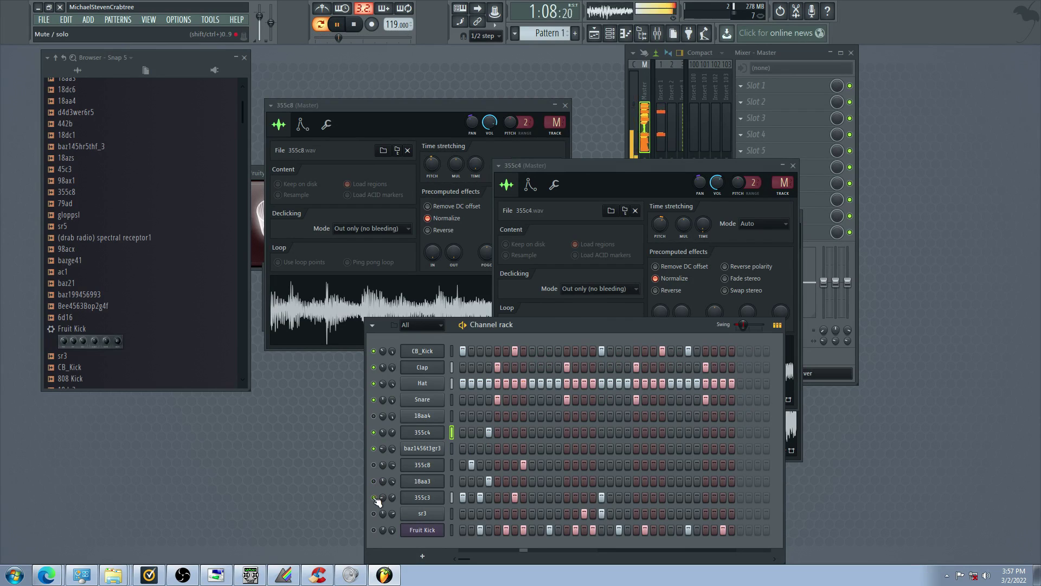
click(463, 449)
click(464, 448)
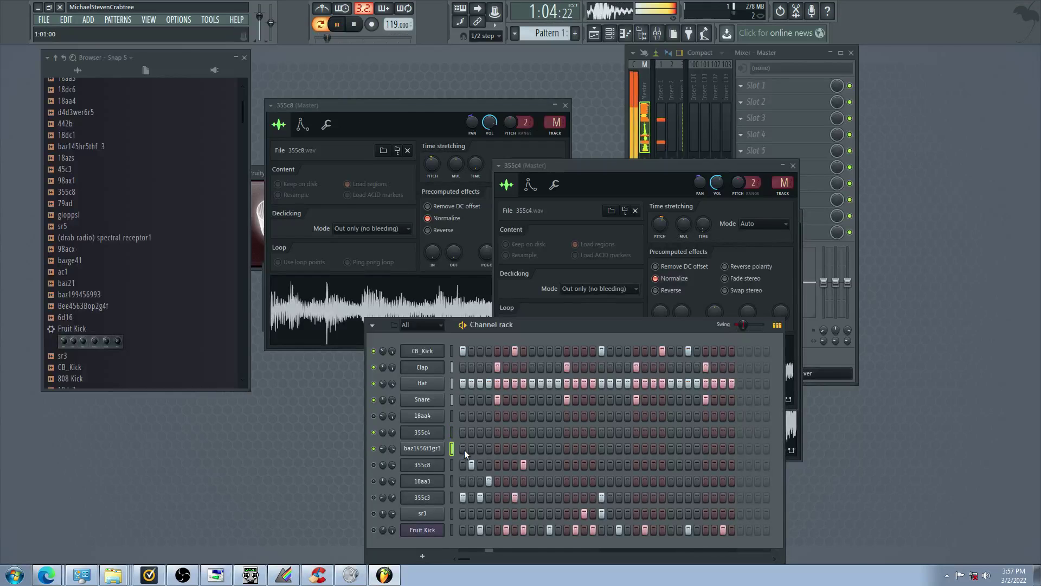
Unmute 18aa4, 18aa3 and 355c3, mute 355c4, and toggle Fruit Kick to audition it
click(374, 415)
click(374, 433)
click(374, 481)
click(374, 498)
click(373, 530)
click(374, 530)
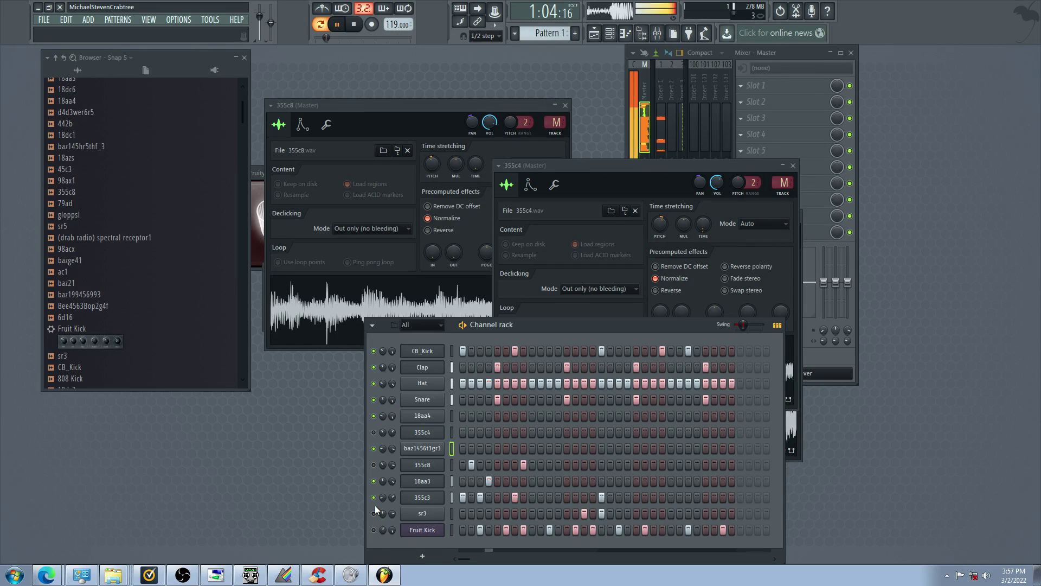
Mute CB_Kick, Hat and baz1456t3gr3, and unmute 355c4 with a note on step 2
click(373, 351)
click(374, 384)
click(374, 449)
click(374, 432)
click(472, 433)
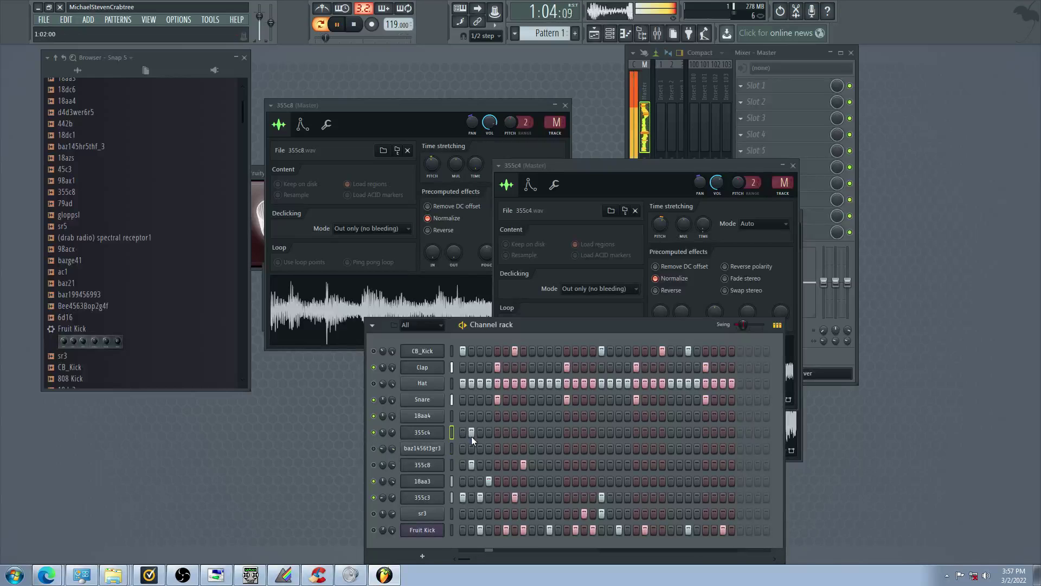
Mute 18aa3 and 355c3, and move the 355c4 note from step 2 to step 1
click(374, 481)
click(373, 497)
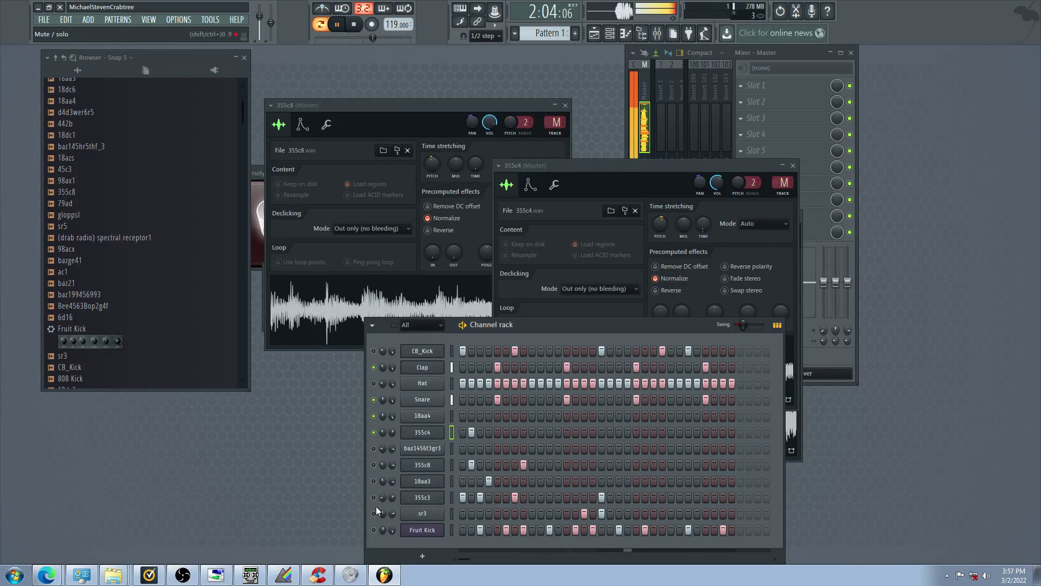
click(470, 434)
click(462, 434)
Unmute 355c8, sr3 and 355c3, and clear all remaining notes from 355c8 and 355c4
click(374, 465)
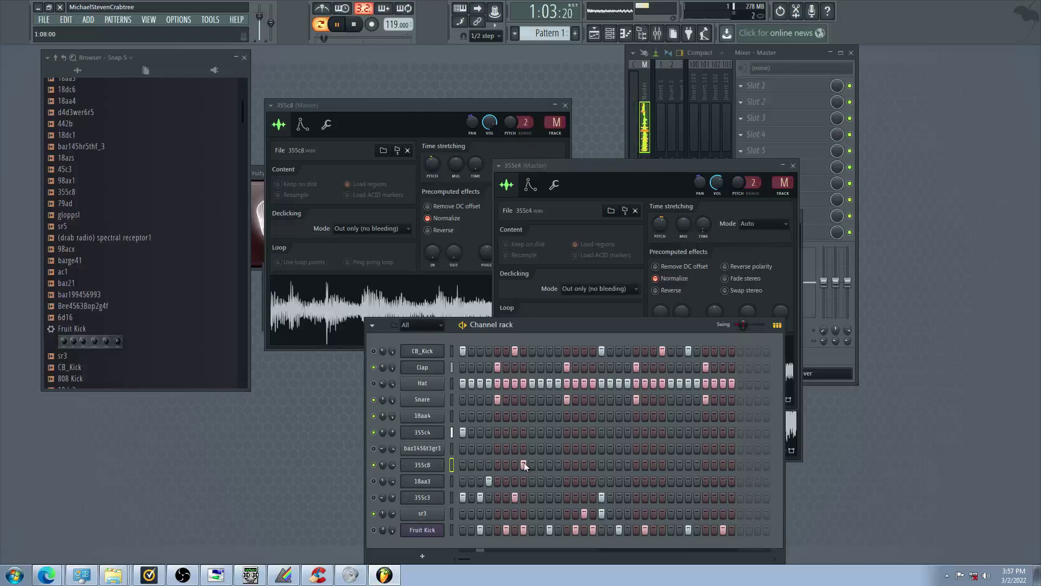
click(463, 433)
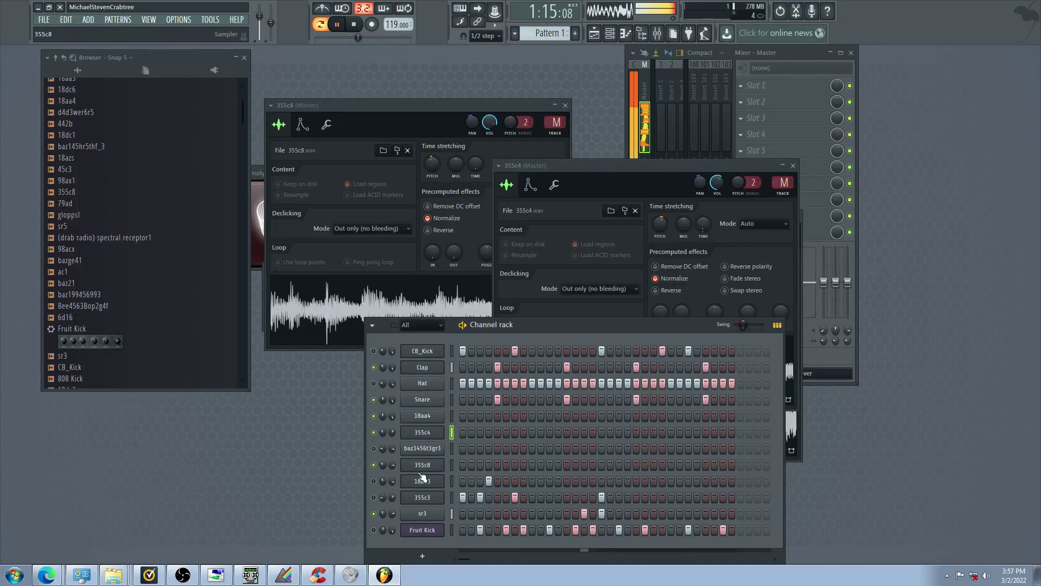
click(375, 497)
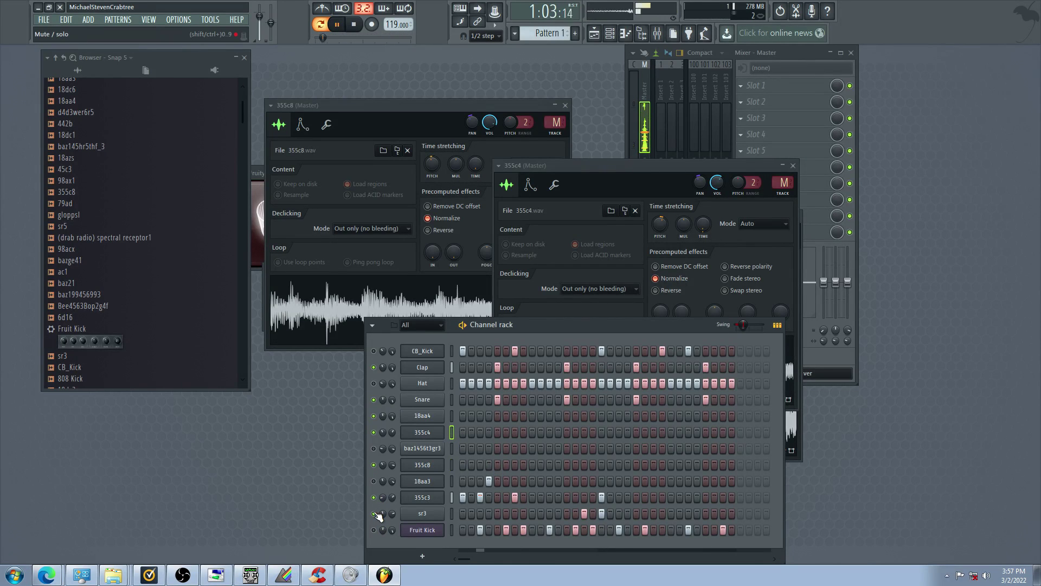
Unmute baz1456t3gr3 and Hat, and mute sr3, 355c8, Snare and 18aa4
click(374, 448)
click(374, 464)
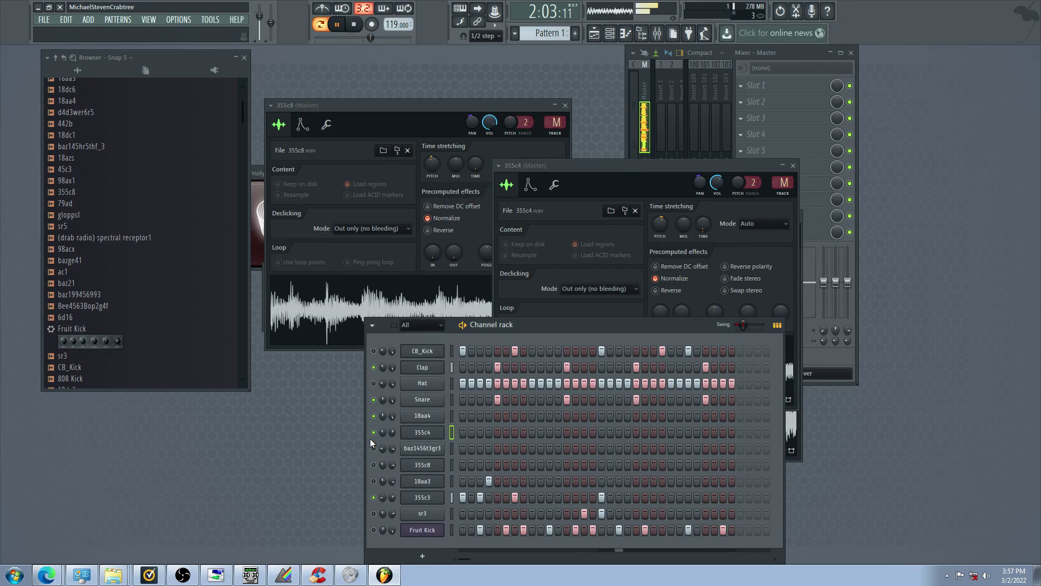
click(374, 383)
click(373, 400)
click(374, 416)
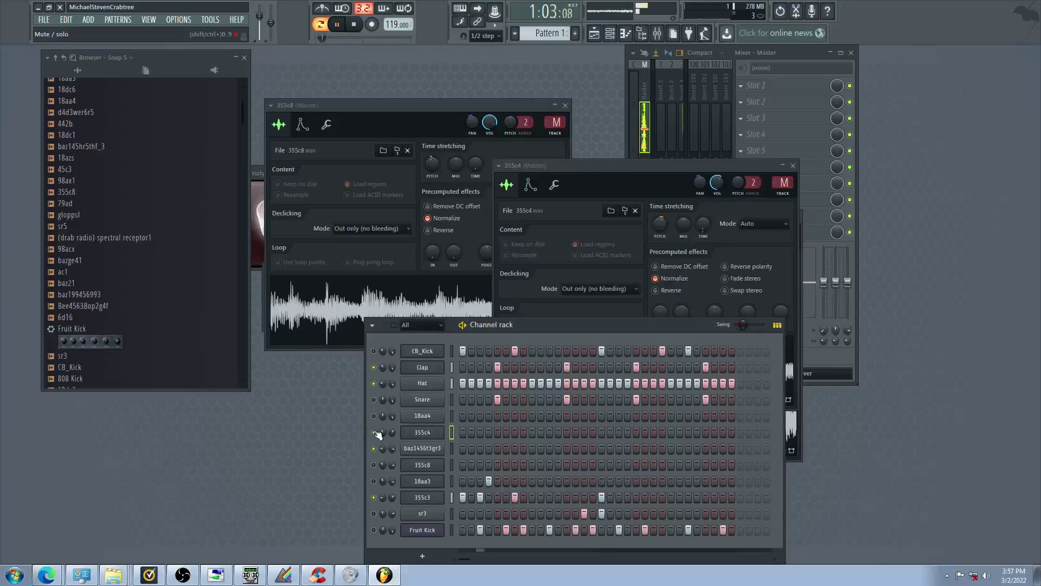
Unmute CB_Kick and sr3, and mute Clap and Hat
click(373, 351)
click(373, 384)
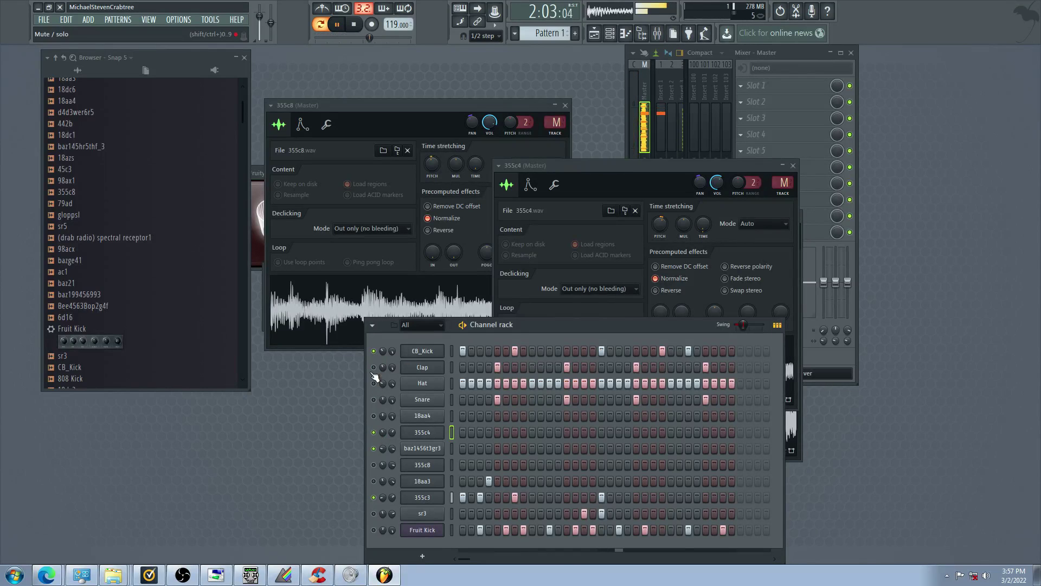
click(374, 498)
click(374, 513)
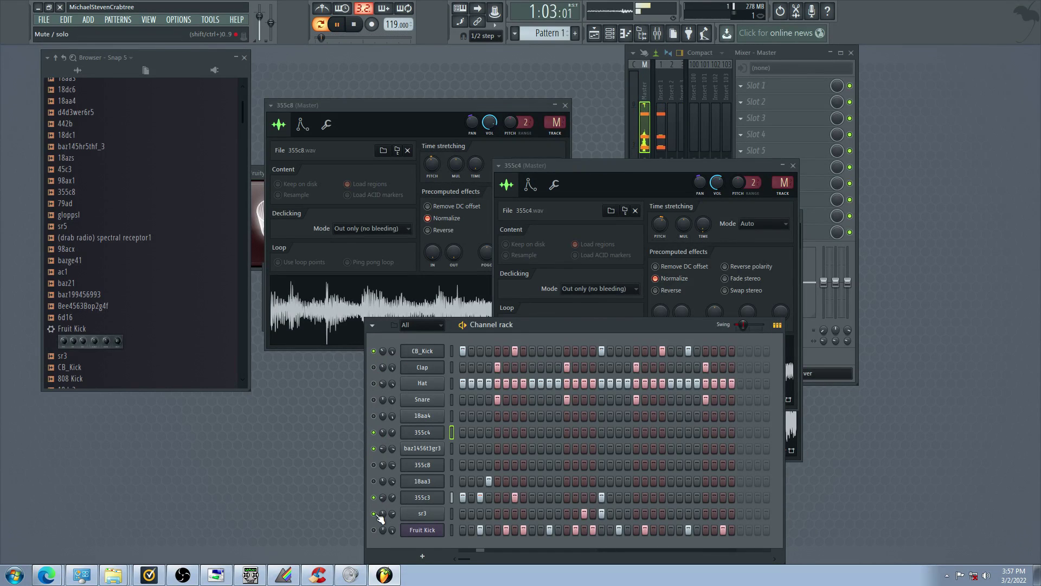
Toggle the mutes of 355c3, 18aa3 and Fruit Kick, keeping only 355c3 of these audible, and mute sr3
click(373, 497)
click(373, 481)
click(374, 530)
click(373, 497)
click(374, 514)
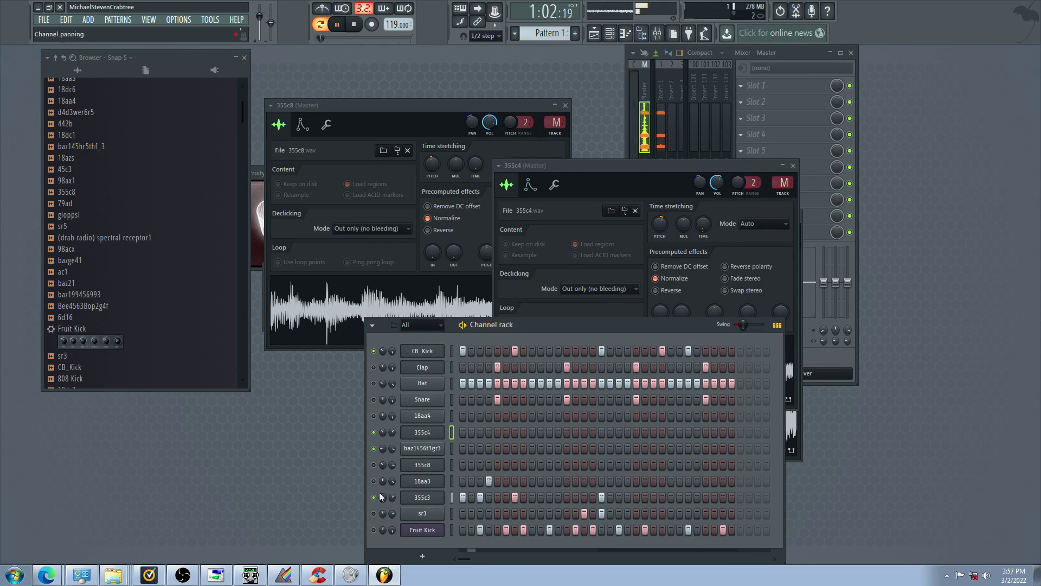
Open the 355c3 sampler settings, then unmute 355c8, mute 355c4 and place a baz1456t3gr3 note on step 1
click(422, 497)
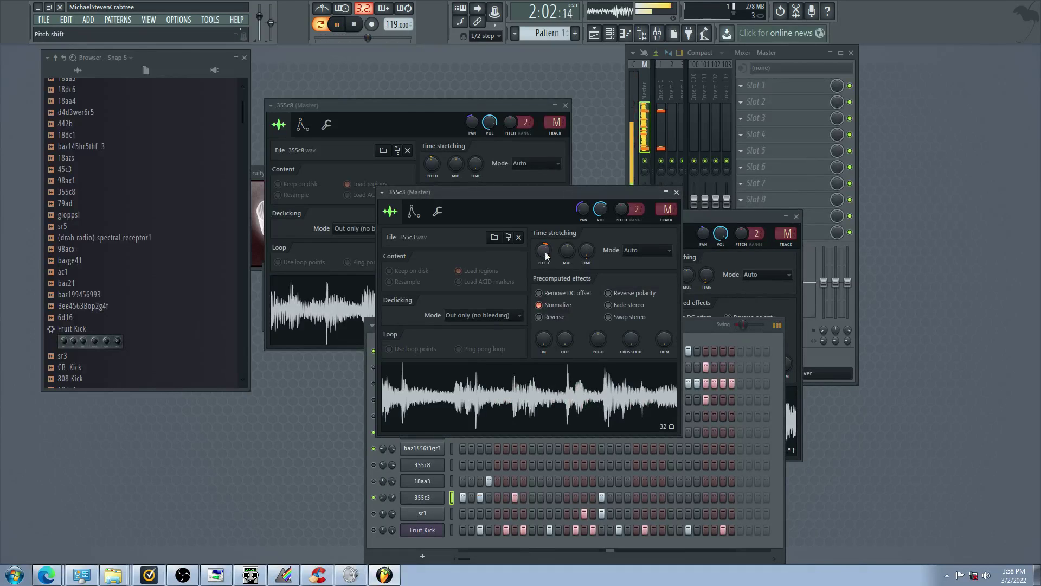
click(375, 462)
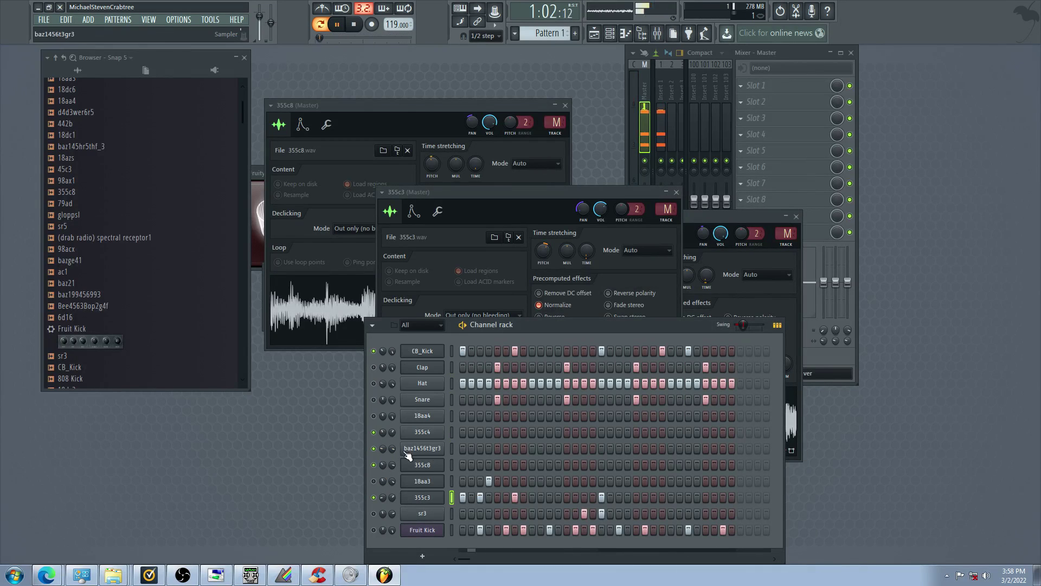
click(462, 449)
click(374, 432)
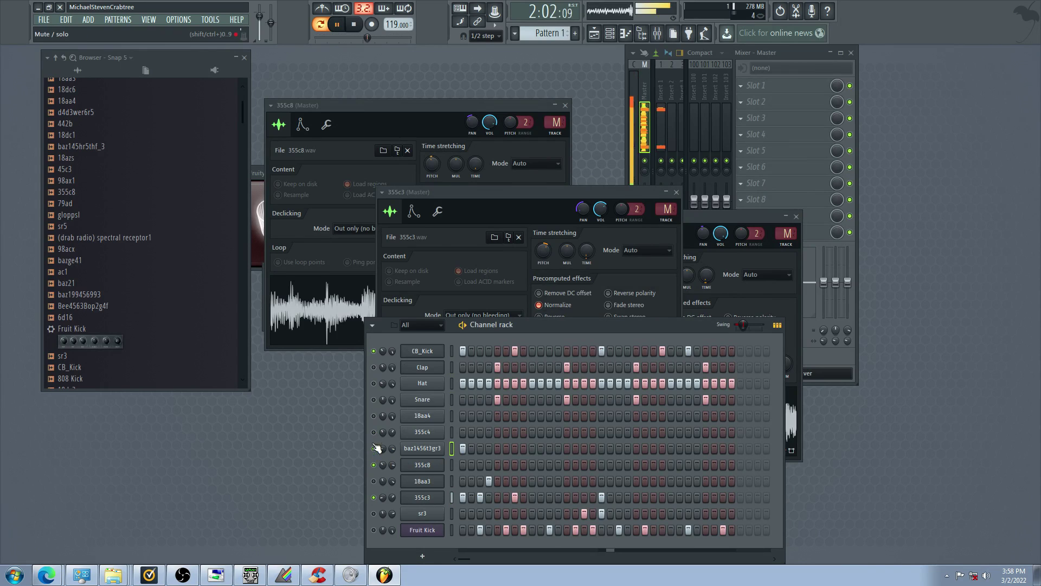
Mute 355c8 and 355c3, and unmute Snare, Hat and 18aa4
click(375, 481)
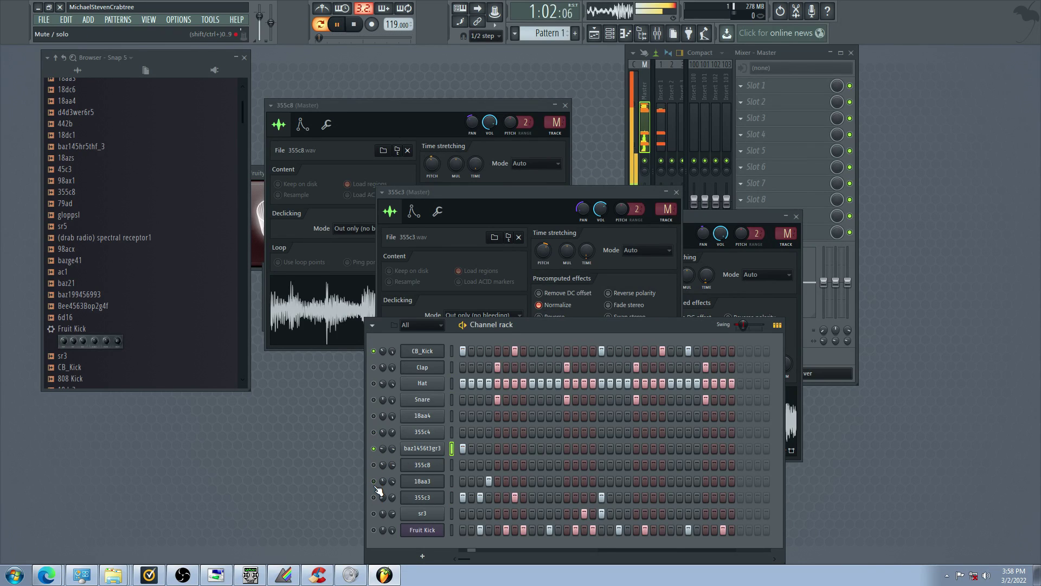
click(375, 481)
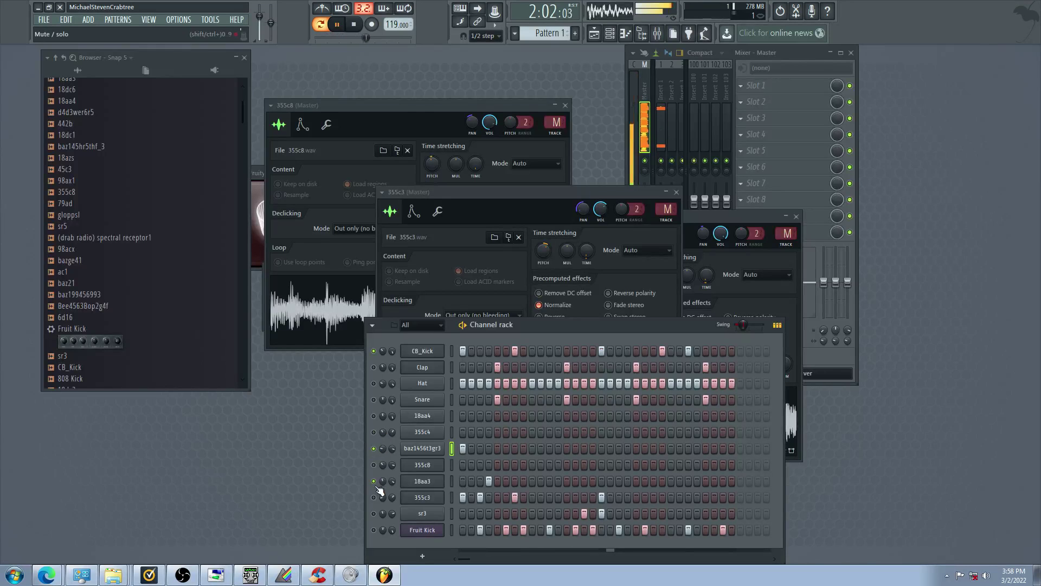
click(374, 400)
click(374, 384)
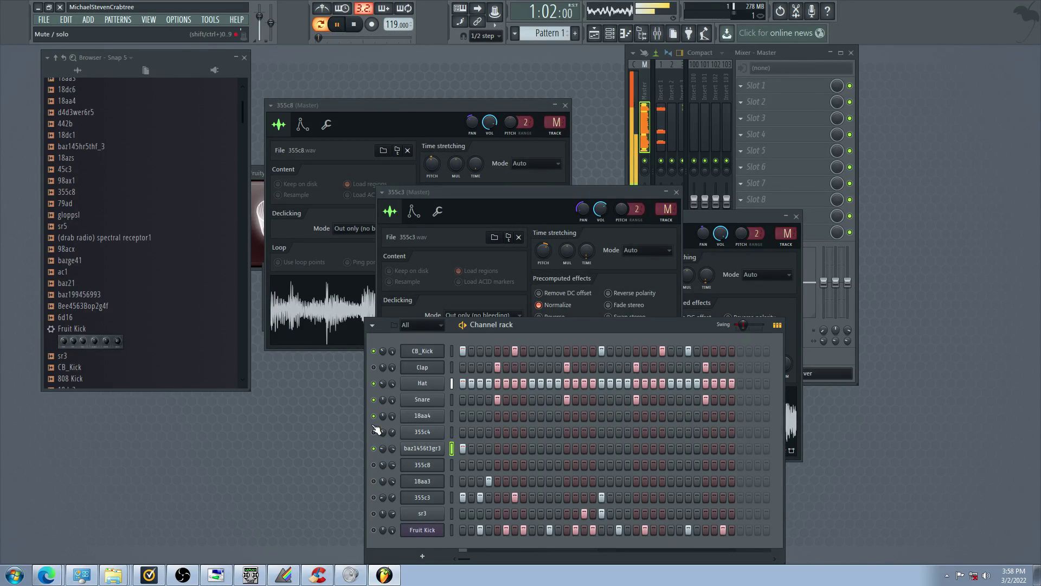
Unmute 18aa3, 355c3 and sr3, keeping Fruit Kick muted
click(374, 481)
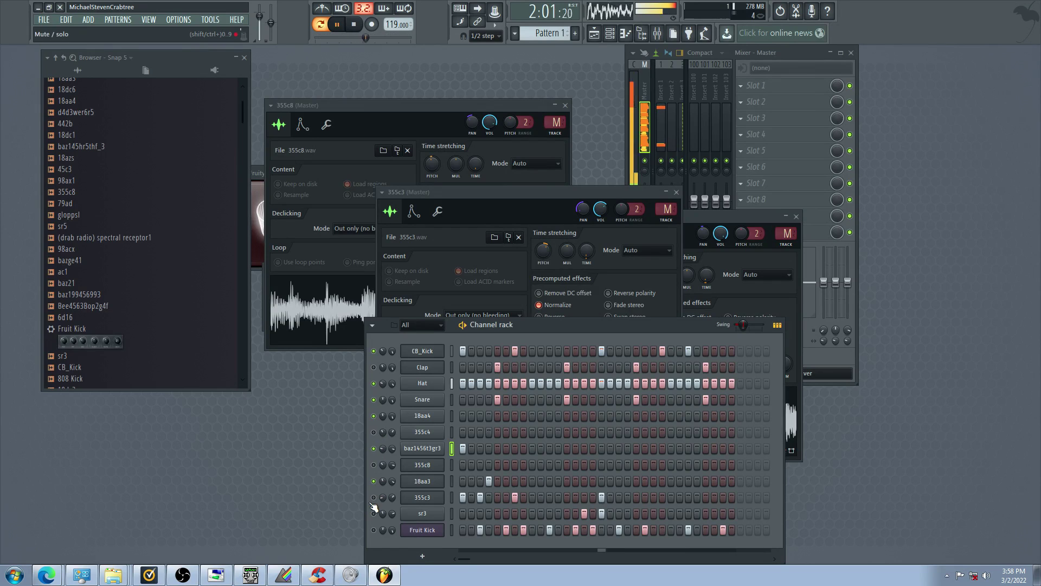
click(373, 530)
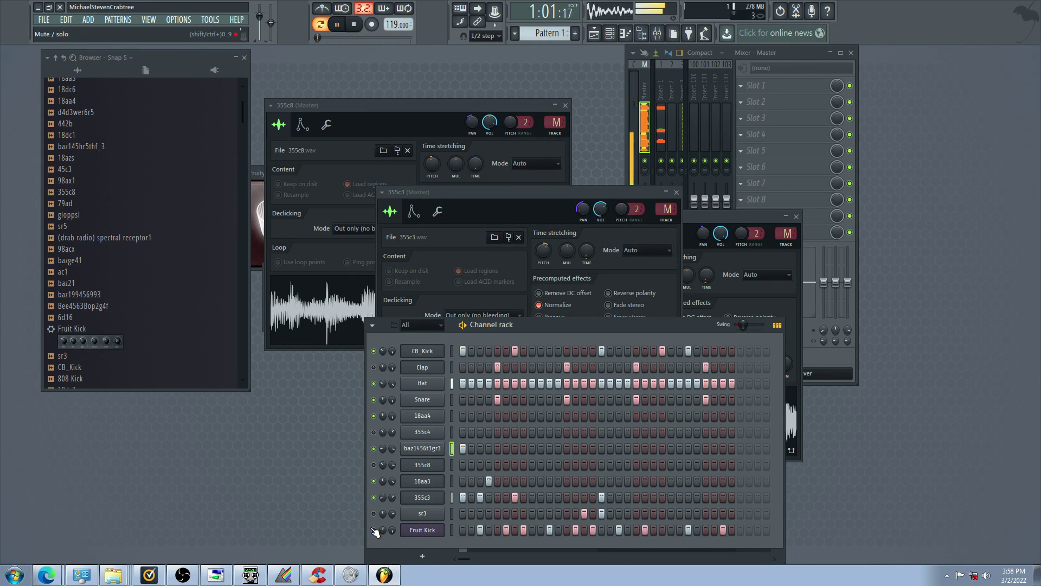
click(374, 530)
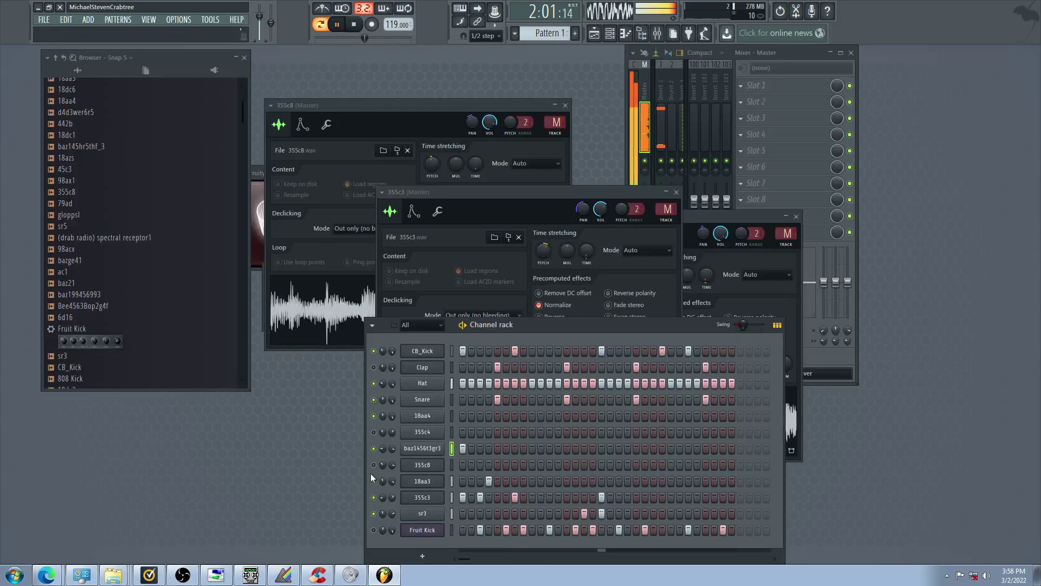
Mute all channels that are still playing: CB_Kick, Snare, baz1456t3gr3, 18aa4, 18aa3, 355c3, sr3 and Hat
click(374, 351)
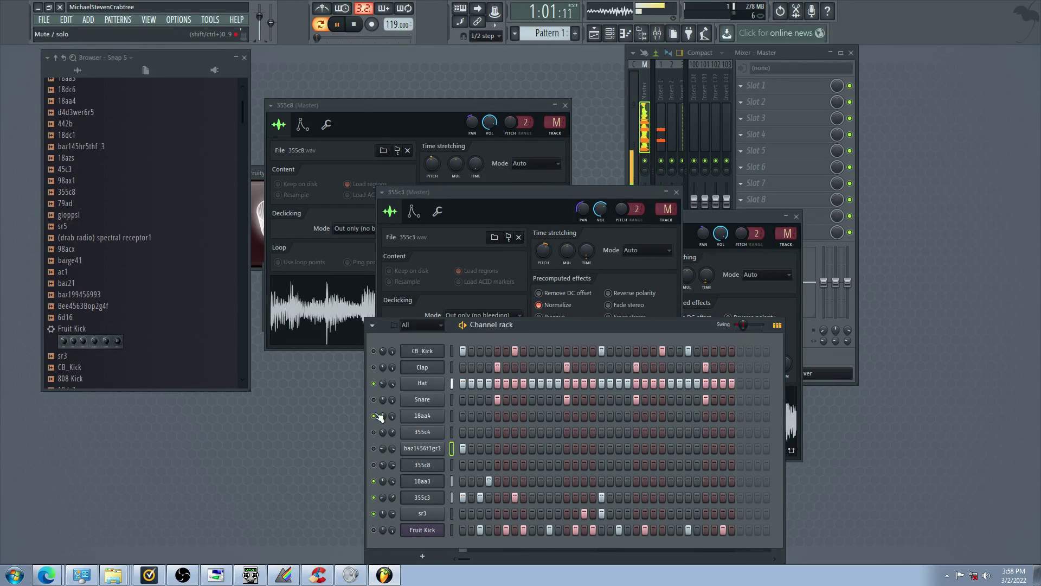
drag(373, 481, 373, 416)
click(373, 498)
click(374, 497)
click(374, 514)
click(374, 384)
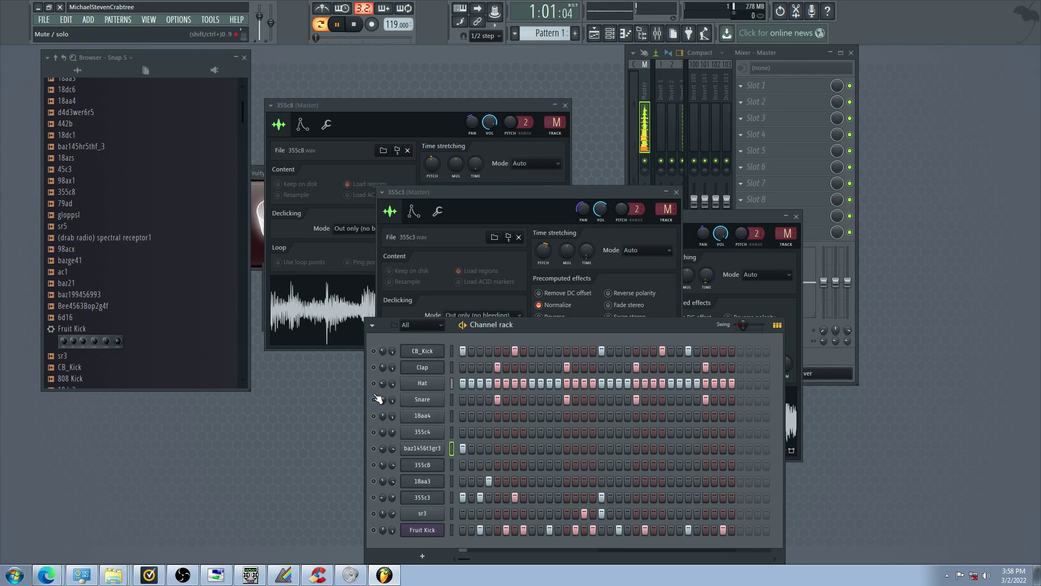